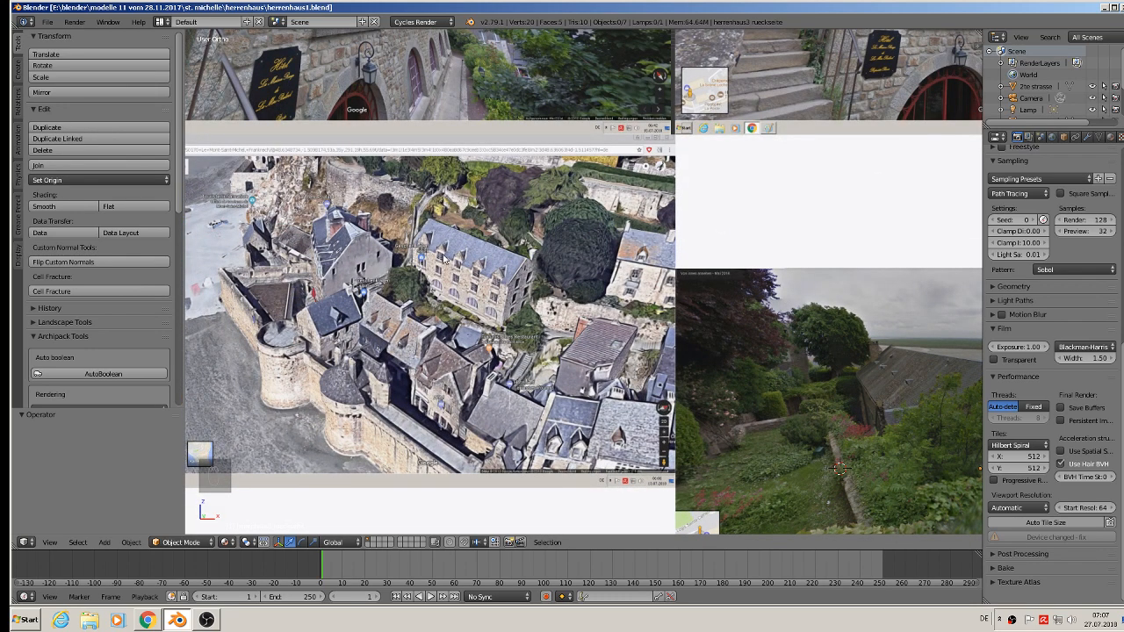
- Examine the reference photos of the manor house façade and the aerial view of its surroundings
{"action": "scroll", "coordinate": [503, 280], "scroll_direction": "down", "scroll_amount": 3}
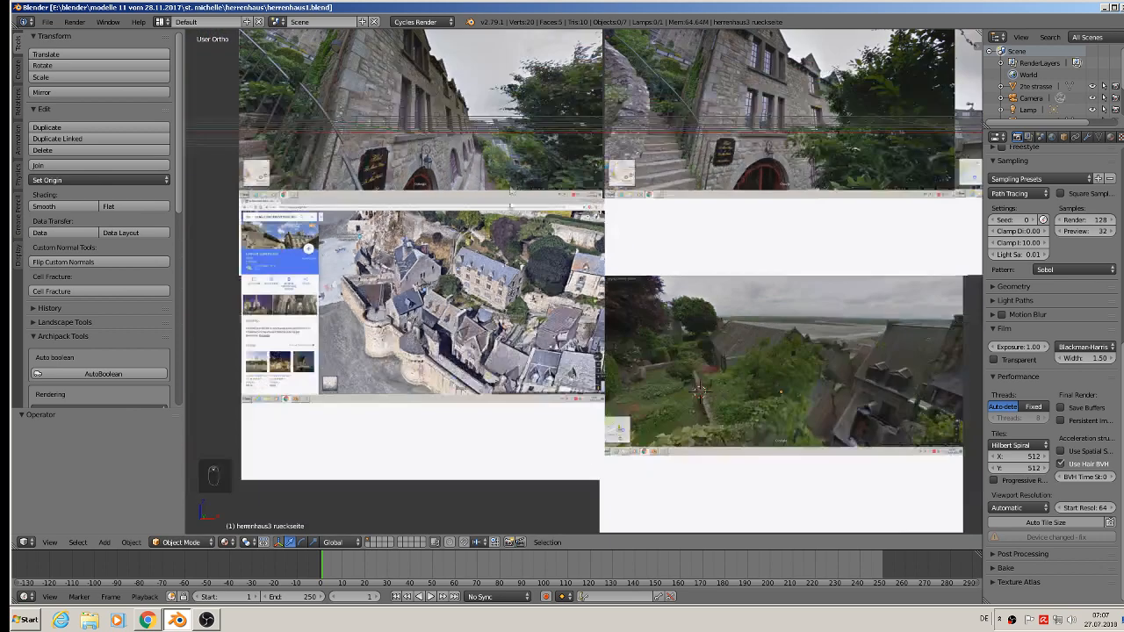
{"action": "middle_click_drag", "start_coordinate": [413, 140], "coordinate": [501, 266], "text": "shift"}
{"action": "scroll", "coordinate": [500, 265], "scroll_direction": "up", "scroll_amount": 2}
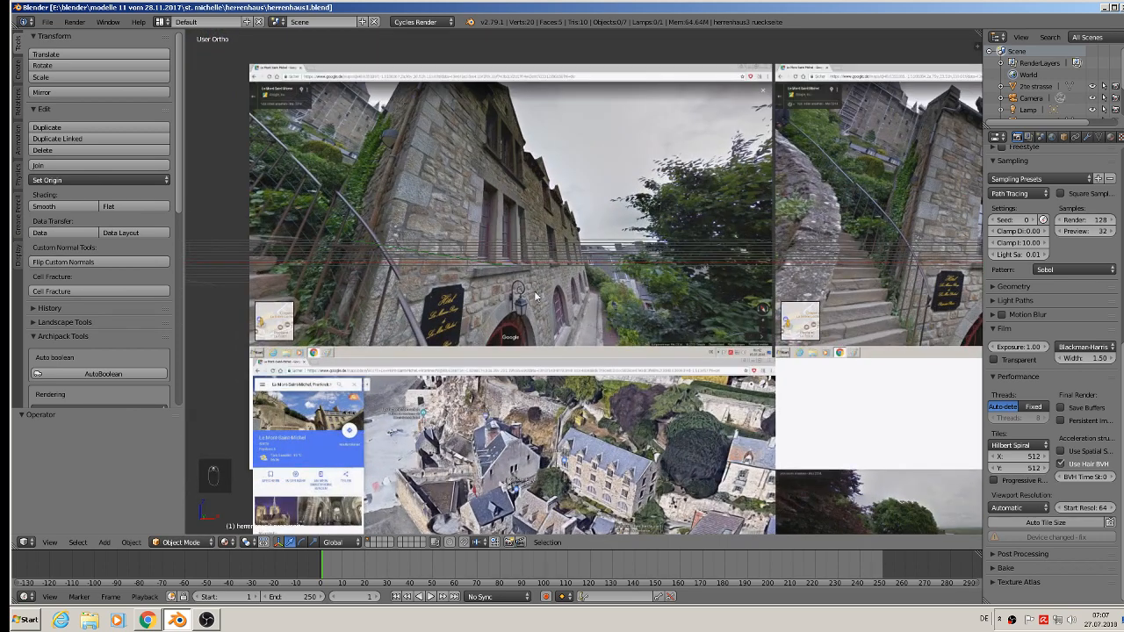
{"action": "middle_click_drag", "start_coordinate": [810, 346], "coordinate": [582, 393], "text": "shift"}
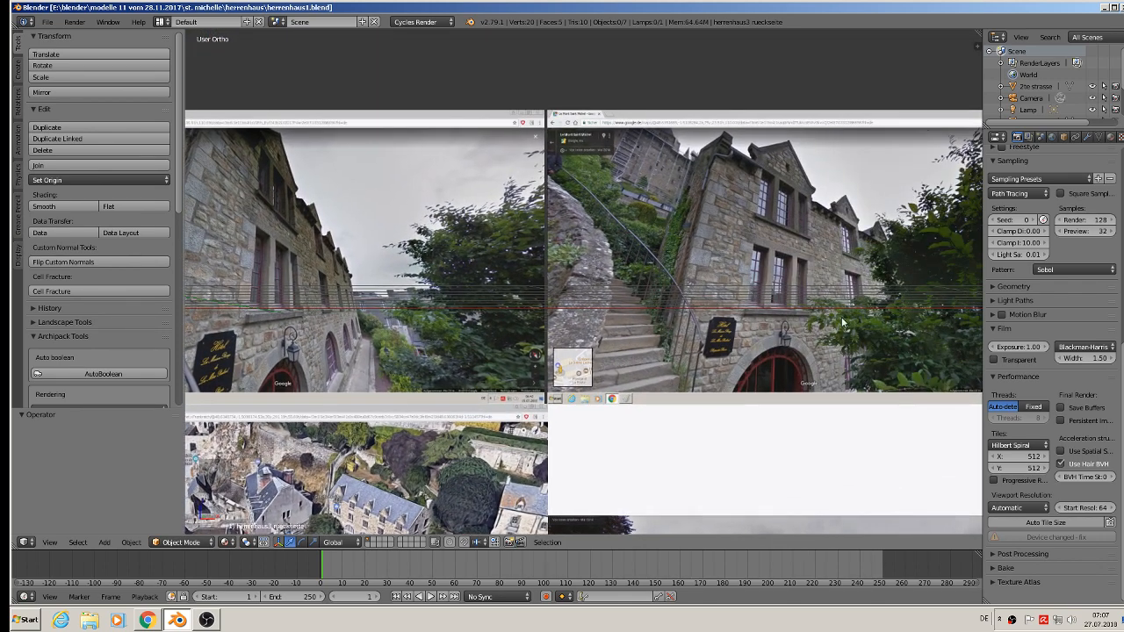
{"action": "scroll", "coordinate": [695, 298], "scroll_direction": "down", "scroll_amount": 2}
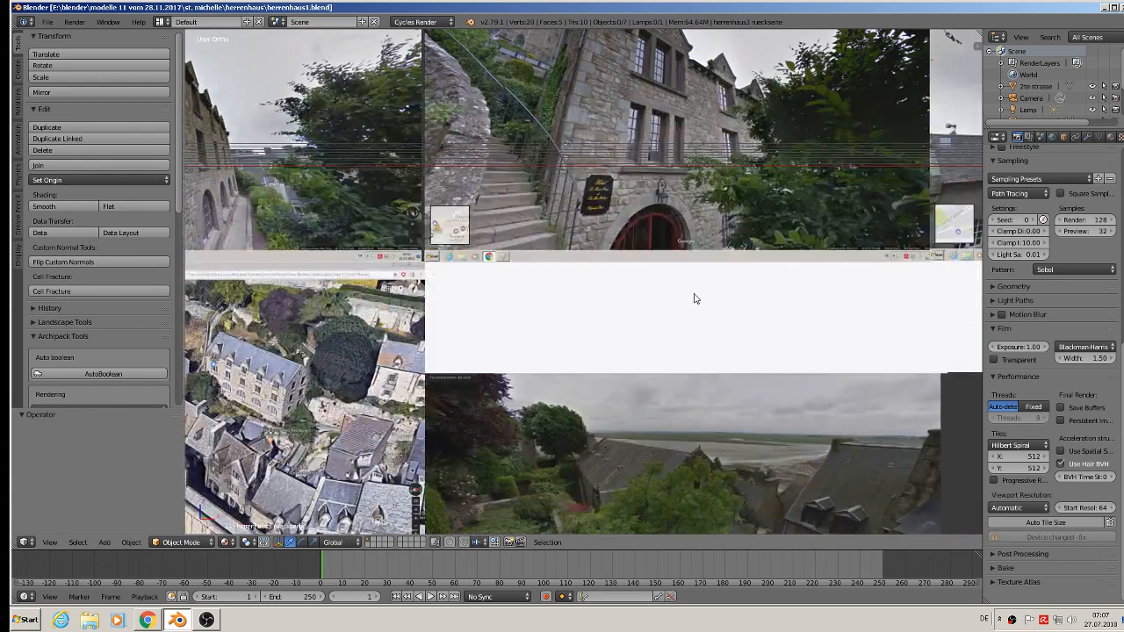
{"action": "middle_click_drag", "start_coordinate": [693, 320], "coordinate": [704, 269], "text": "shift"}
{"action": "scroll", "coordinate": [320, 128], "scroll_direction": "up", "scroll_amount": 2}
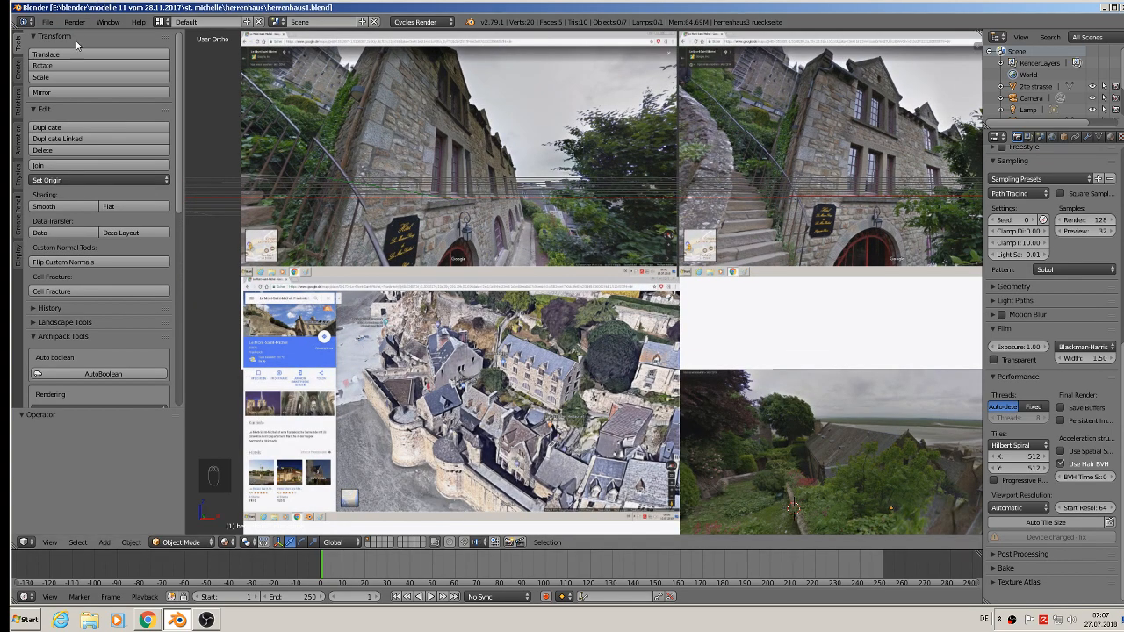
- Minimise the open windows and start a second Blender instance from the desktop
{"action": "left_click", "coordinate": [1105, 7]}
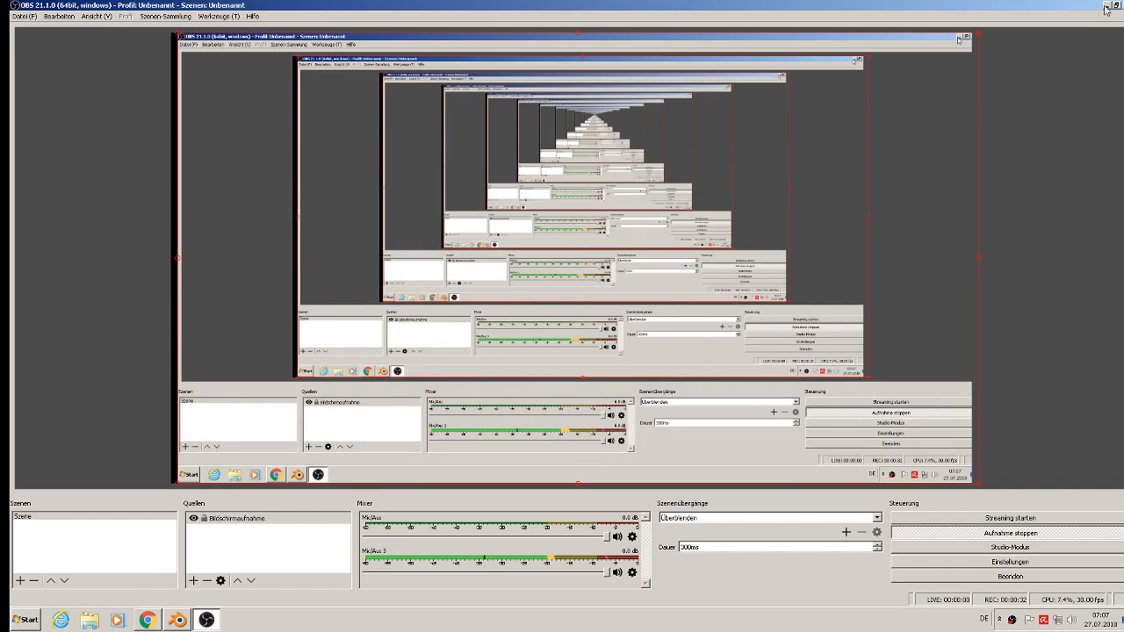
{"action": "left_click", "coordinate": [1106, 7]}
{"action": "left_click", "coordinate": [465, 352]}
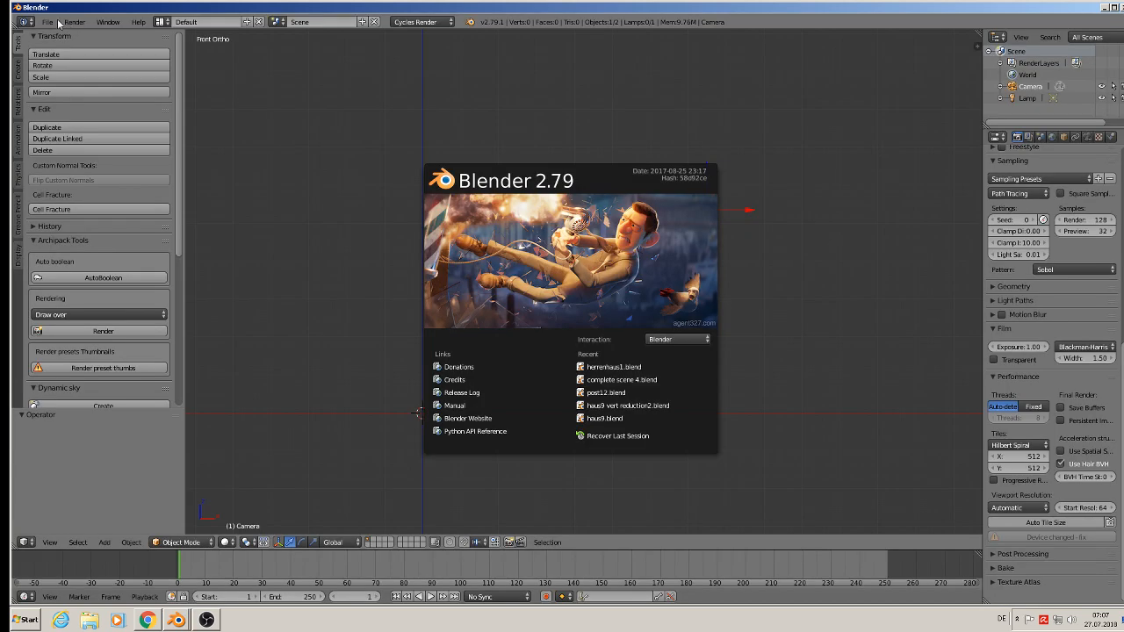
- Dismiss the splash screen and open haus9.blend from the haus 1 folder
{"action": "left_click", "coordinate": [47, 25]}
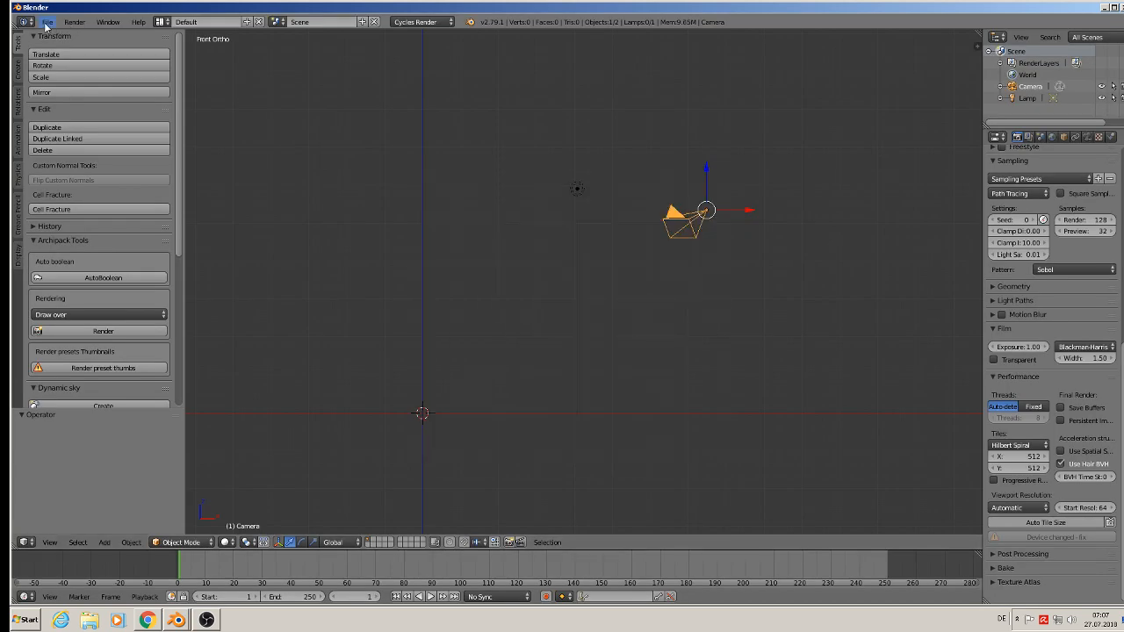
{"action": "left_click", "coordinate": [46, 22]}
{"action": "left_click", "coordinate": [54, 50]}
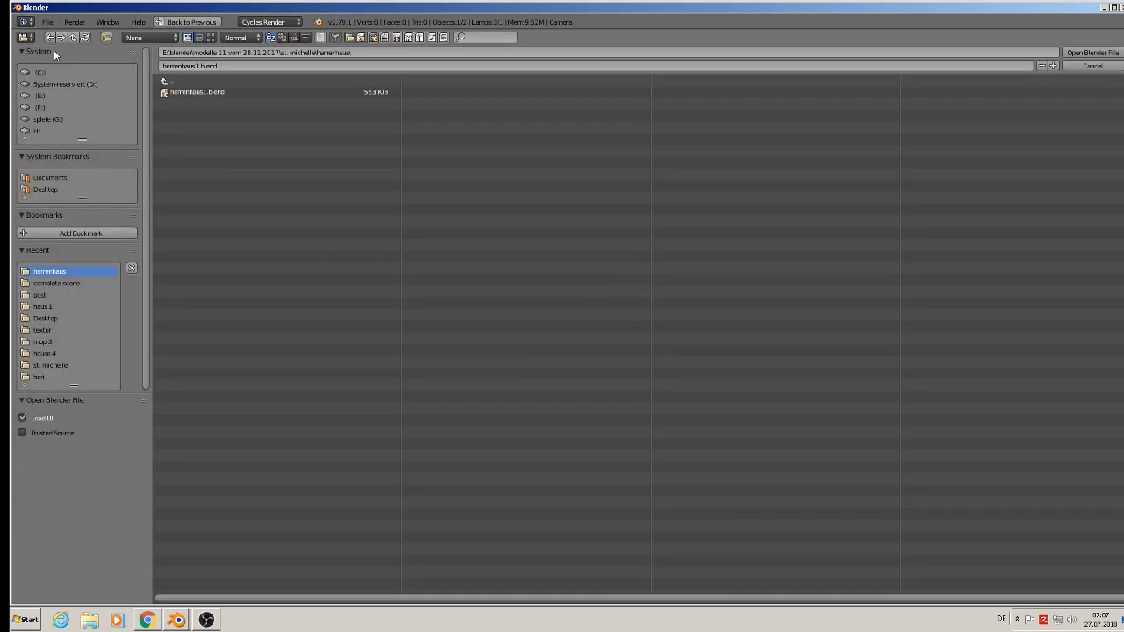
{"action": "left_click", "coordinate": [166, 82]}
{"action": "left_click", "coordinate": [199, 128]}
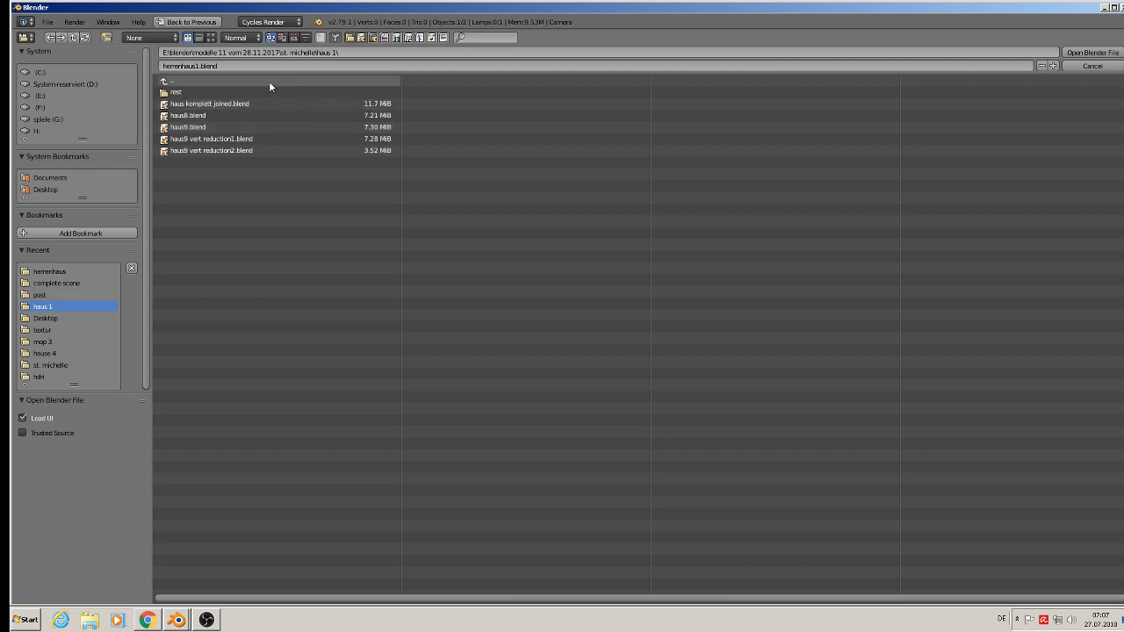
{"action": "double_click", "coordinate": [203, 128]}
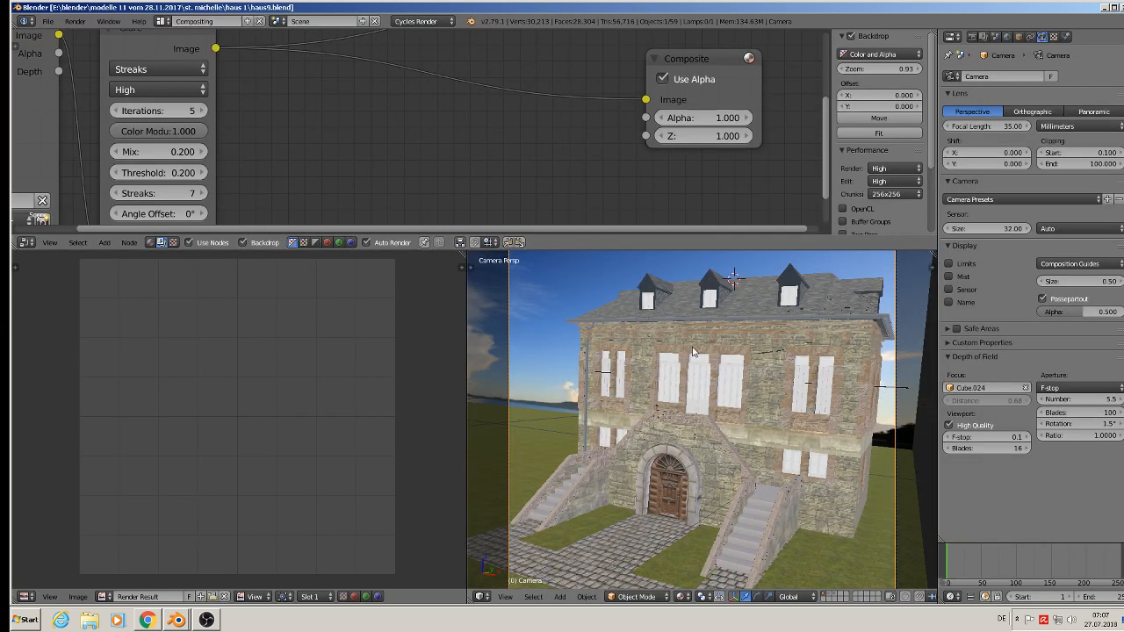
- Look over the finished house model and change the screen layout from Compositing to Default
{"action": "scroll", "coordinate": [694, 360], "scroll_direction": "down", "scroll_amount": 2}
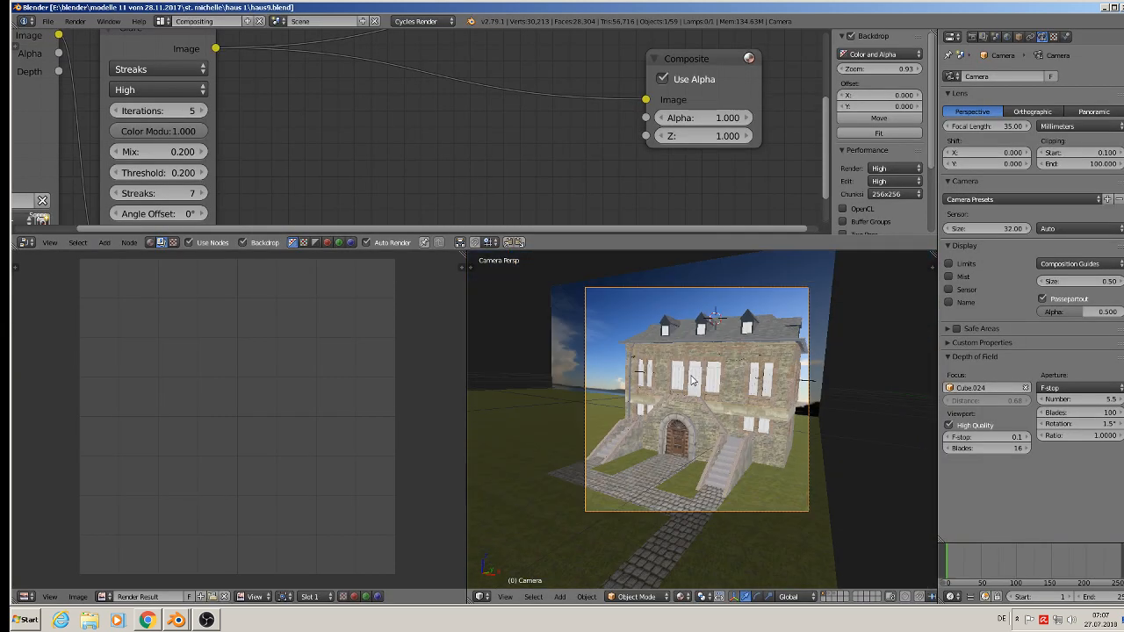
{"action": "middle_click_drag", "start_coordinate": [789, 413], "coordinate": [800, 415]}
{"action": "scroll", "coordinate": [801, 414], "scroll_direction": "up", "scroll_amount": 7}
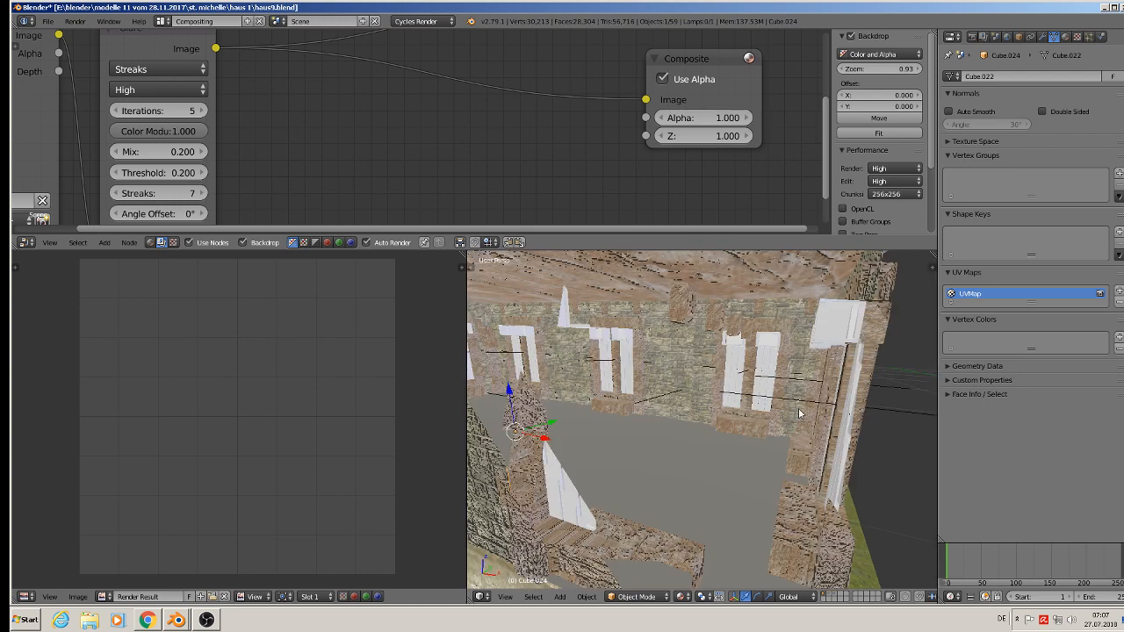
{"action": "scroll", "coordinate": [839, 439], "scroll_direction": "down", "scroll_amount": 6}
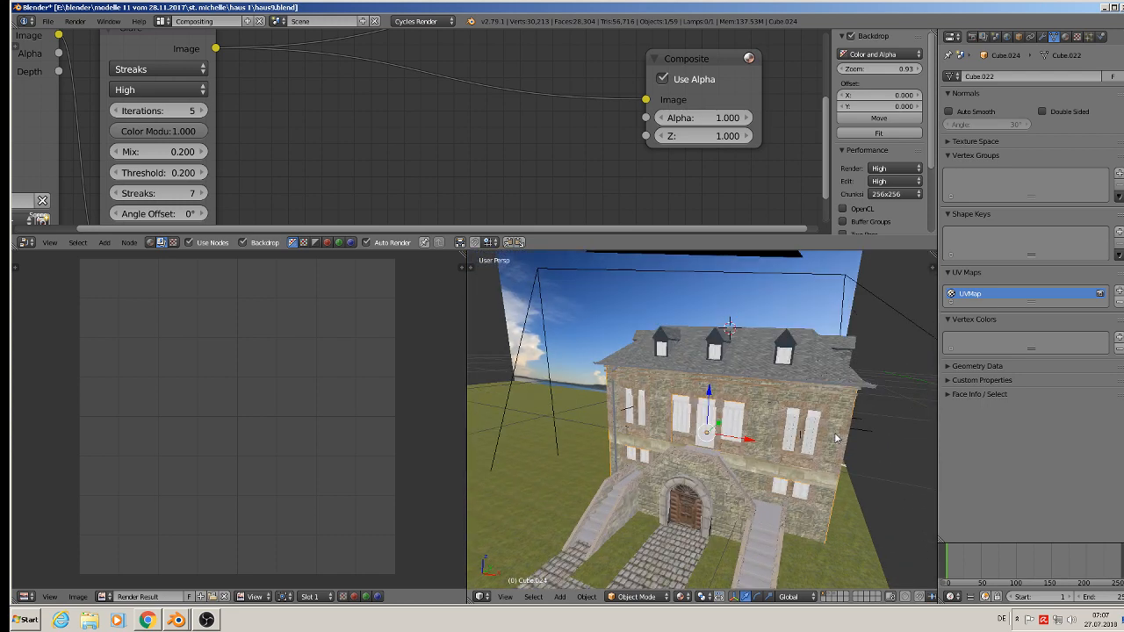
{"action": "key", "text": "KP_0"}
{"action": "key", "text": "KP_5"}
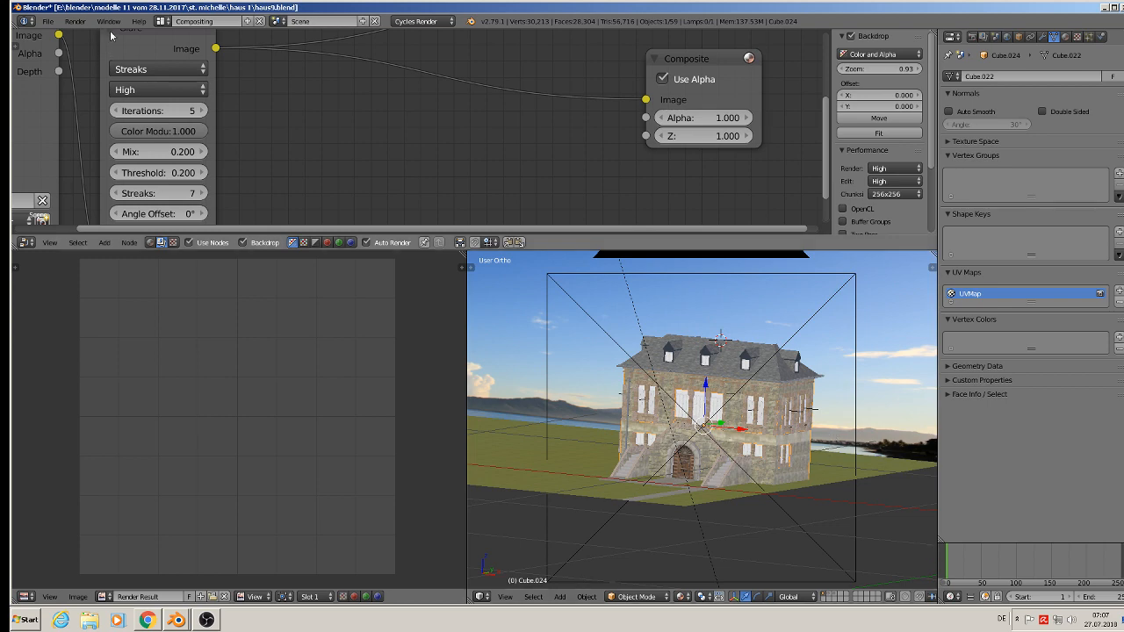
{"action": "left_click", "coordinate": [161, 21]}
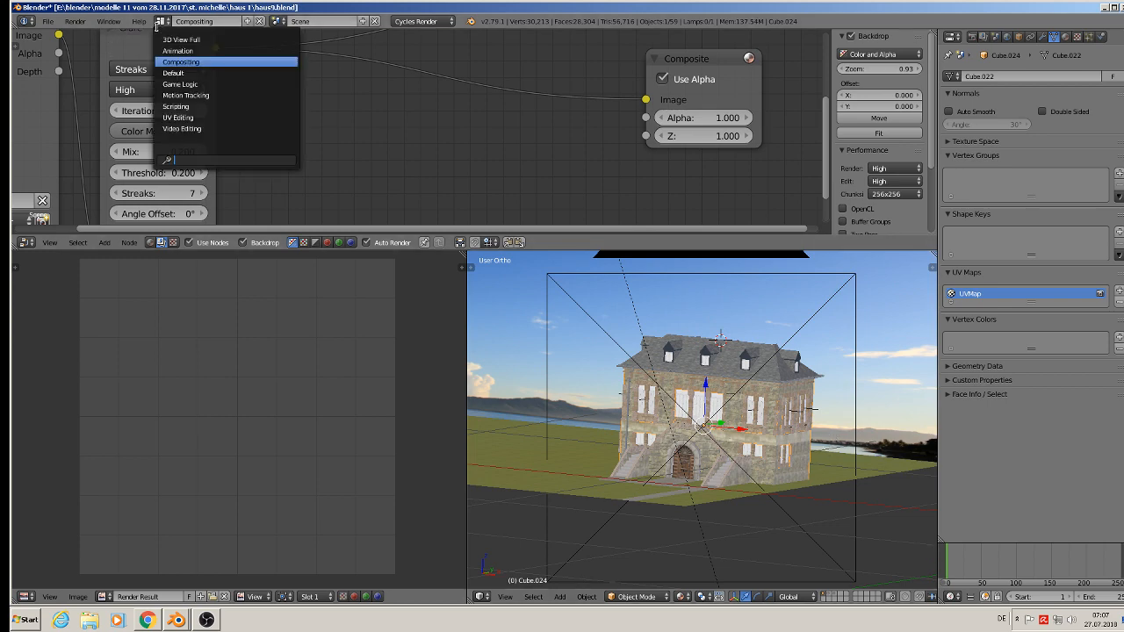
{"action": "left_click", "coordinate": [184, 74]}
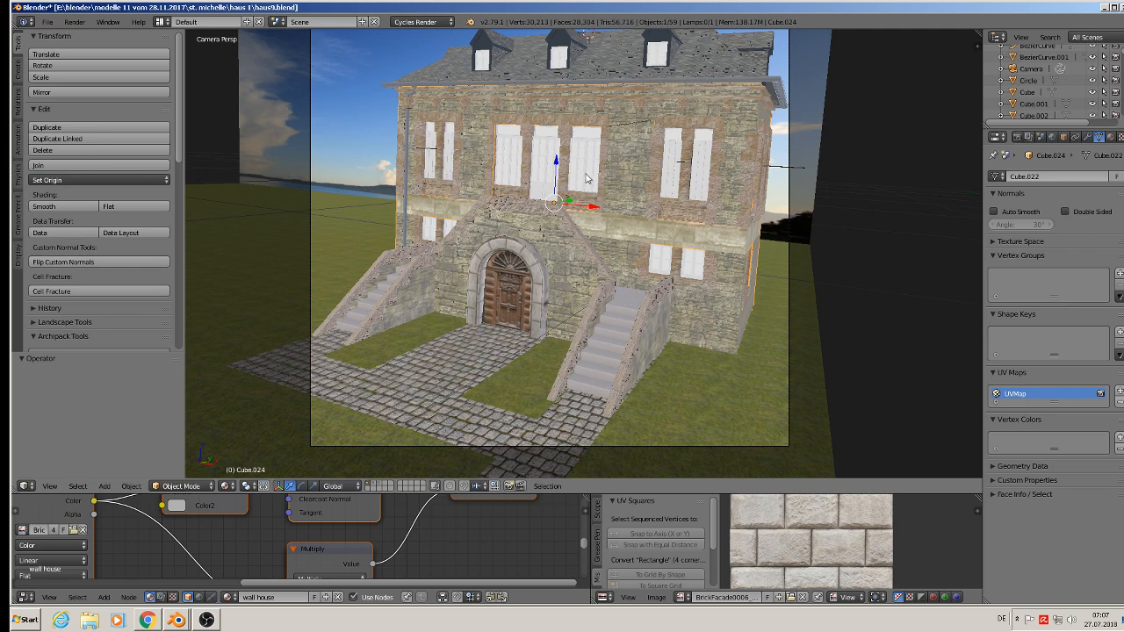
- Select the stone corner blocks on the upper storey of the house and copy them
{"action": "middle_click_drag", "start_coordinate": [585, 180], "coordinate": [701, 373]}
{"action": "scroll", "coordinate": [632, 380], "scroll_direction": "up", "scroll_amount": 4}
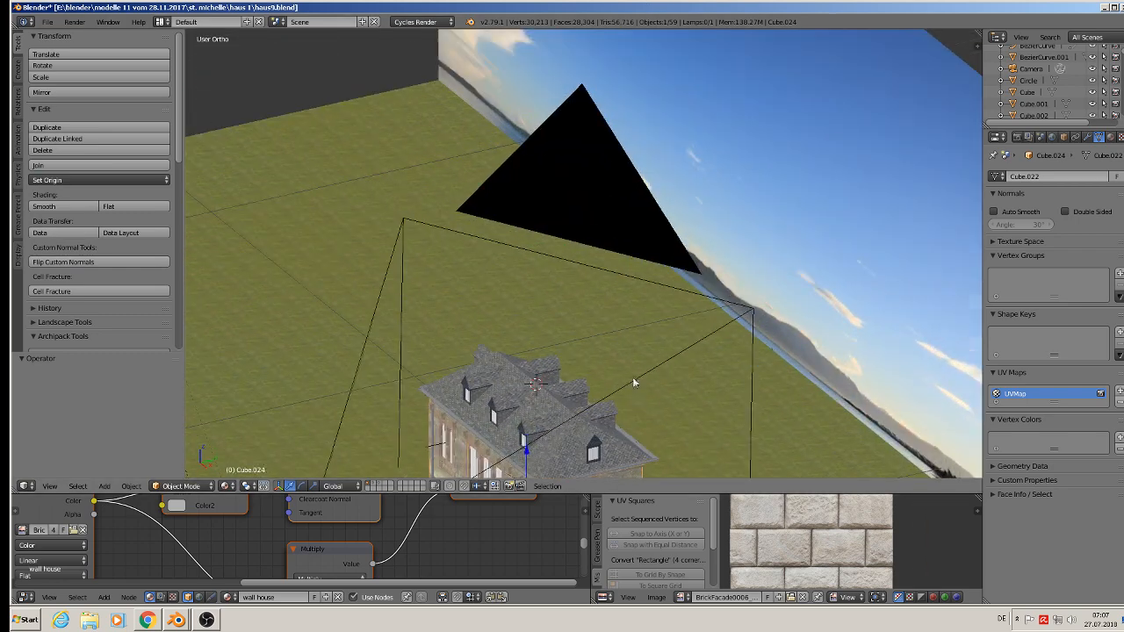
{"action": "scroll", "coordinate": [718, 136], "scroll_direction": "up", "scroll_amount": 8}
{"action": "scroll", "coordinate": [694, 114], "scroll_direction": "up", "scroll_amount": 4}
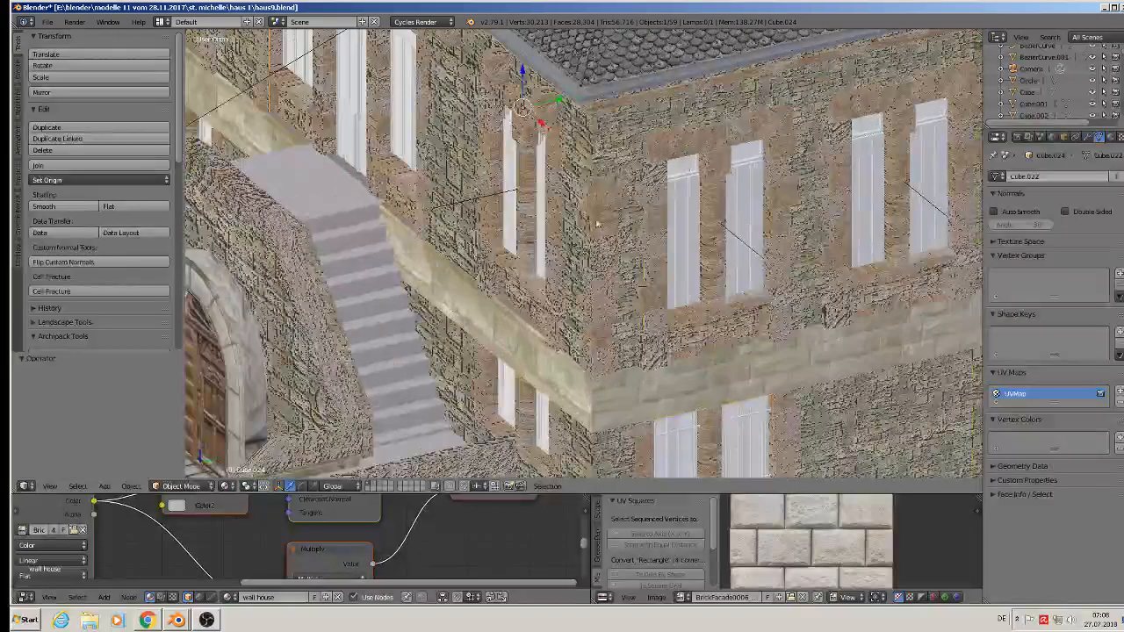
{"action": "right_click", "coordinate": [604, 219]}
{"action": "scroll", "coordinate": [605, 255], "scroll_direction": "down", "scroll_amount": 9}
{"action": "middle_click_drag", "start_coordinate": [606, 268], "coordinate": [488, 238]}
{"action": "right_click", "coordinate": [490, 227]}
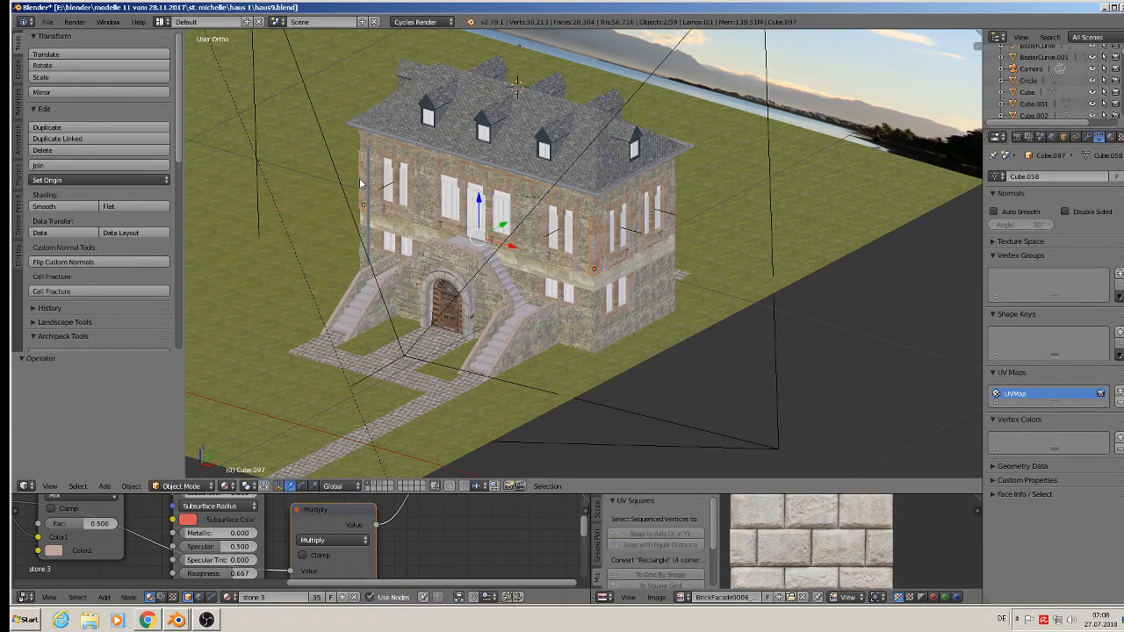
{"action": "middle_click_drag", "start_coordinate": [649, 251], "coordinate": [418, 222]}
{"action": "right_click", "coordinate": [669, 230]}
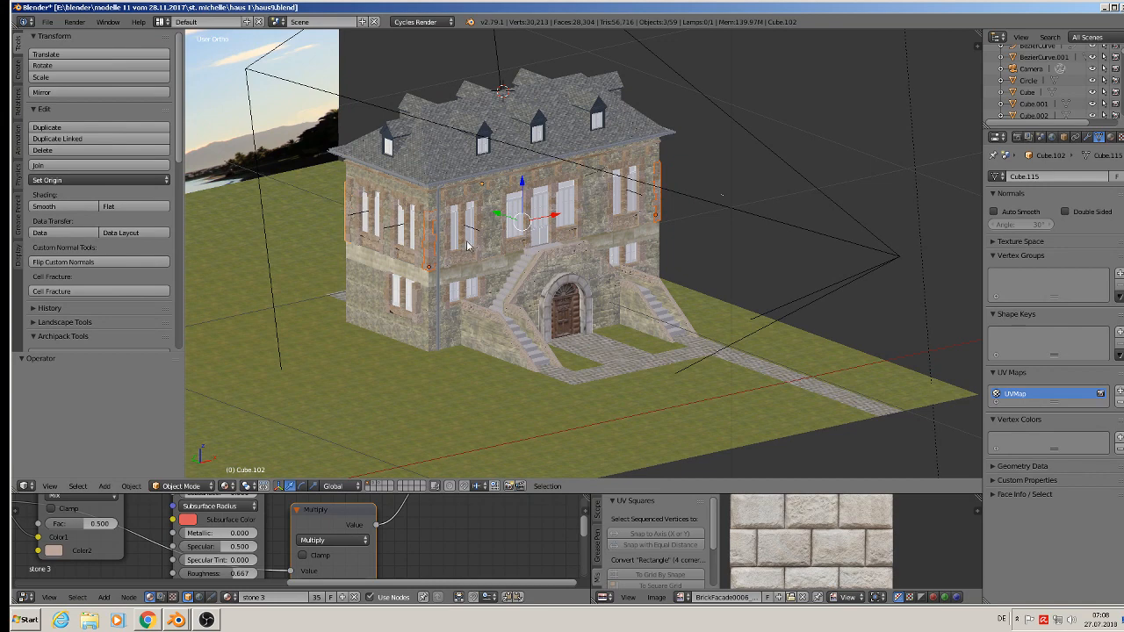
{"action": "key", "text": "ctrl+c"}
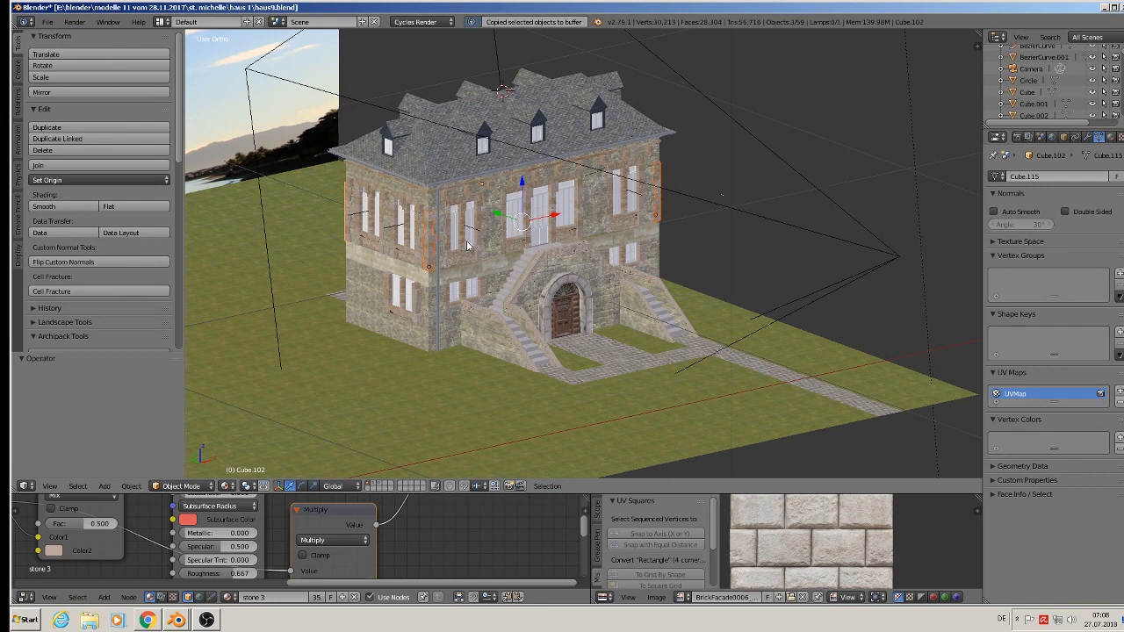
- Switch to the herrenhaus1.blend window, paste the copied corner blocks and move them about 1.194 along X
{"action": "left_click", "coordinate": [199, 585]}
{"action": "scroll", "coordinate": [650, 364], "scroll_direction": "down", "scroll_amount": 6}
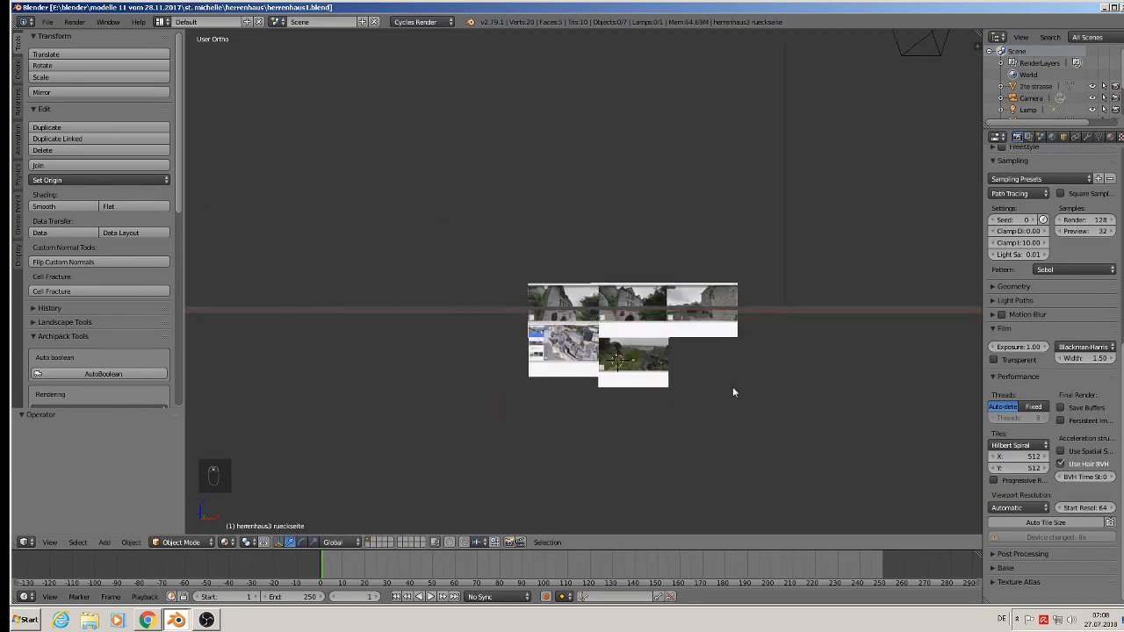
{"action": "key", "text": "ctrl+v"}
{"action": "middle_click_drag", "start_coordinate": [713, 373], "coordinate": [470, 359]}
{"action": "left_click_drag", "start_coordinate": [470, 296], "coordinate": [551, 330]}
{"action": "scroll", "coordinate": [550, 329], "scroll_direction": "up", "scroll_amount": 3}
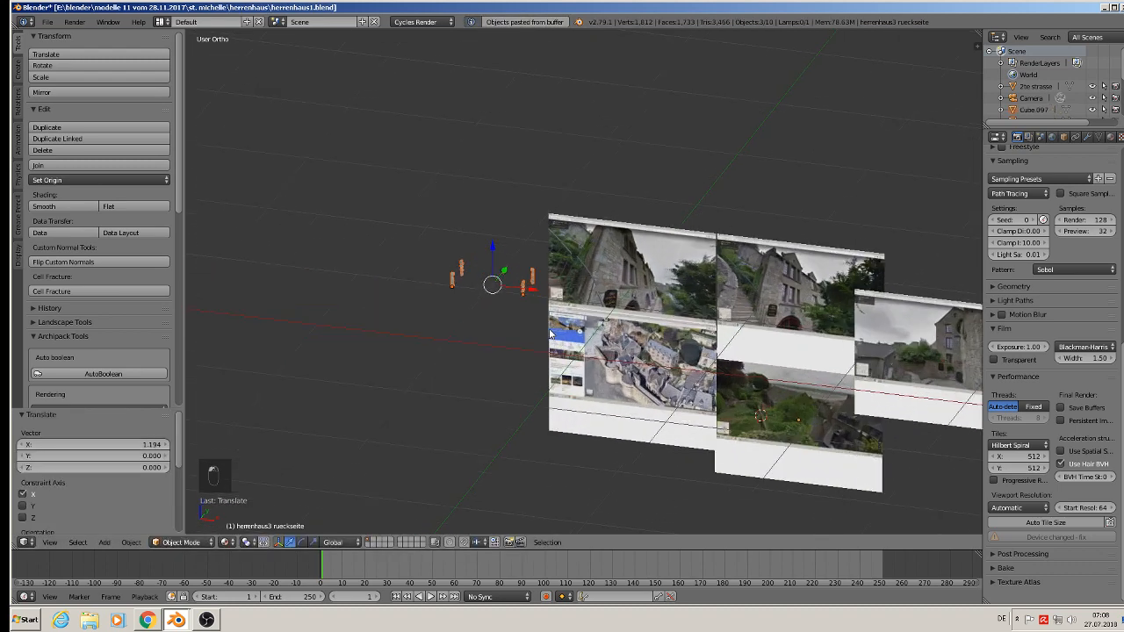
- Scale up the pasted corner blocks uniformly beside the reference photos and deselect everything
{"action": "mouse_move", "coordinate": [549, 334]}
{"action": "middle_mouse_down"}
{"action": "mouse_move", "coordinate": [484, 351]}
{"action": "mouse_move", "coordinate": [542, 314]}
{"action": "middle_mouse_up"}
{"action": "key", "text": "s"}
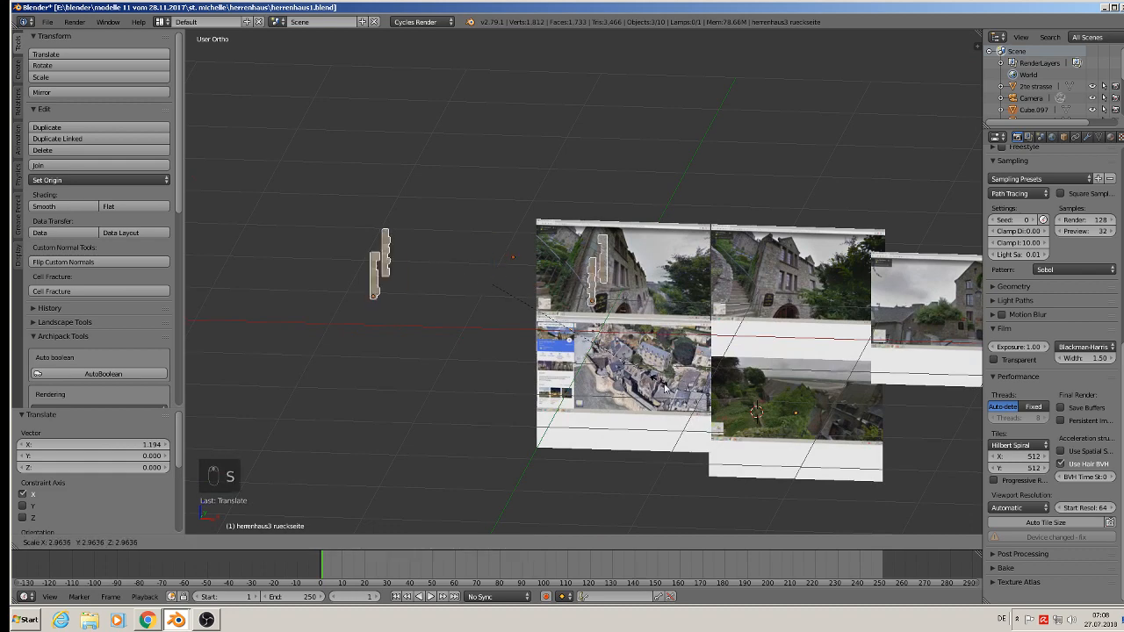
{"action": "left_click", "coordinate": [694, 395]}
{"action": "middle_click_drag", "start_coordinate": [648, 382], "coordinate": [637, 384]}
{"action": "key", "text": "a"}
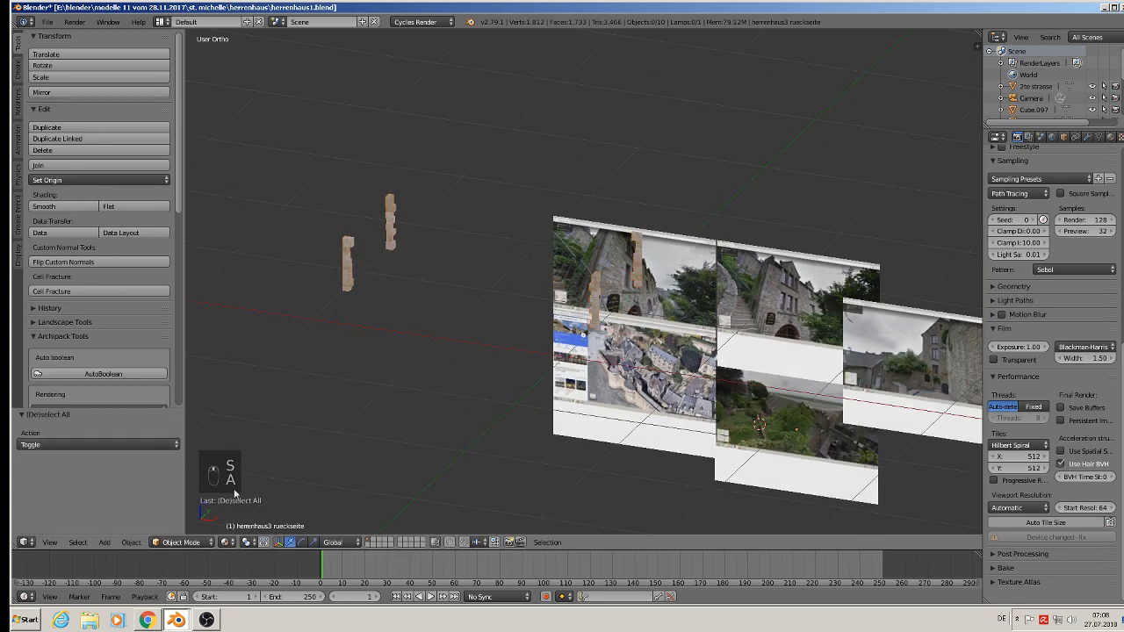
{"action": "scroll", "coordinate": [718, 305], "scroll_direction": "up", "scroll_amount": 6}
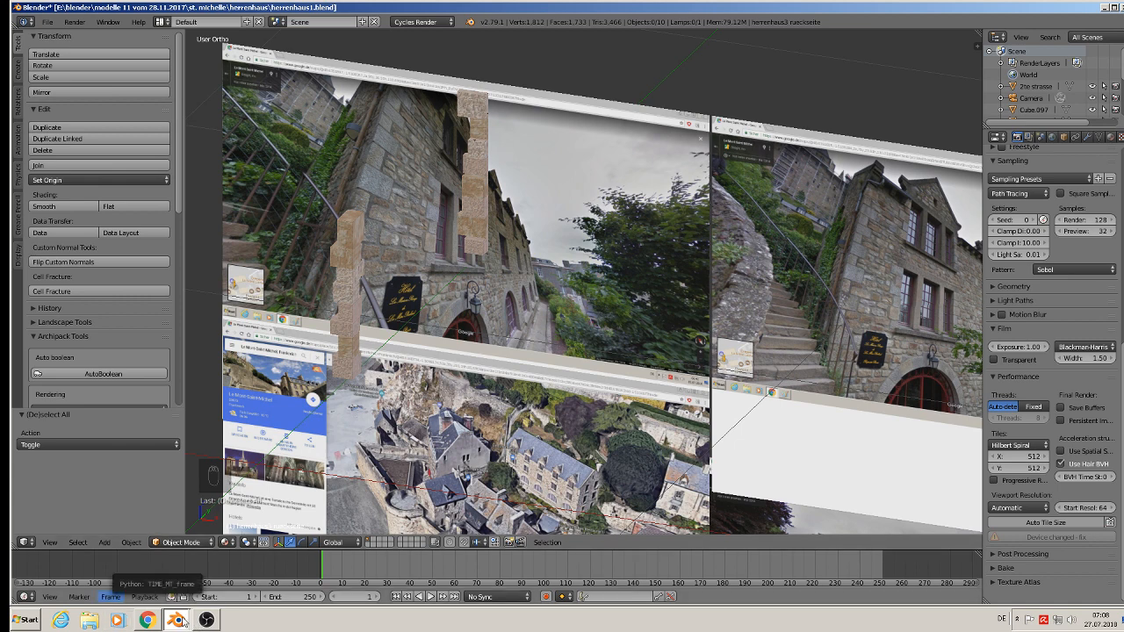
- Switch back to the haus9.blend window and select the upper-storey double window beside the drainpipe on the front façade
{"action": "left_click", "coordinate": [178, 620]}
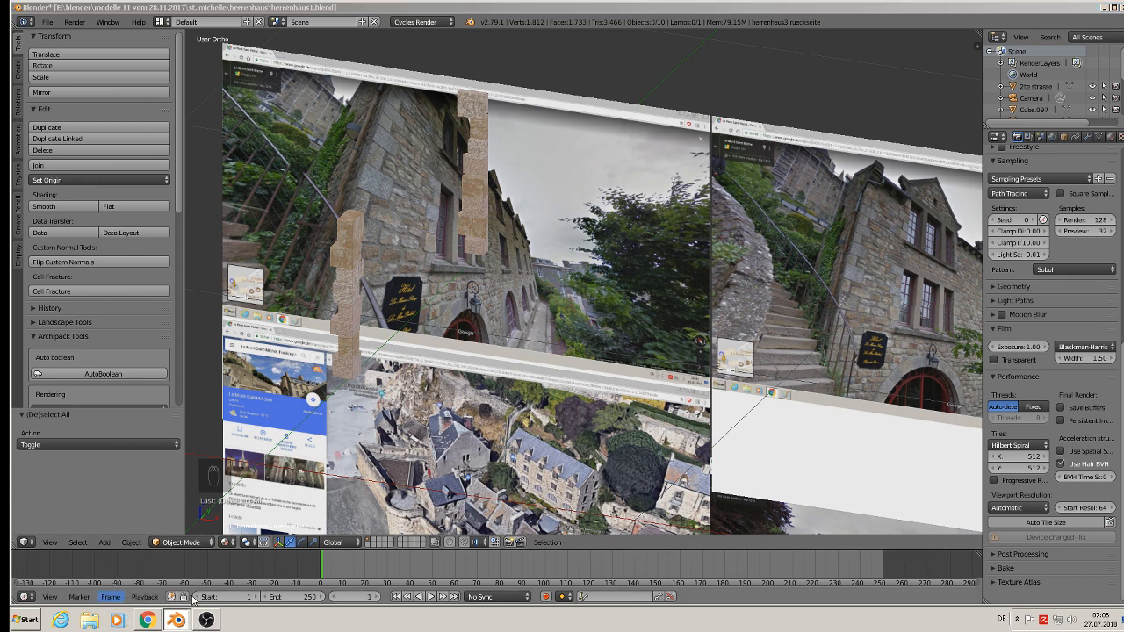
{"action": "left_click", "coordinate": [192, 600]}
{"action": "scroll", "coordinate": [475, 293], "scroll_direction": "up", "scroll_amount": 6}
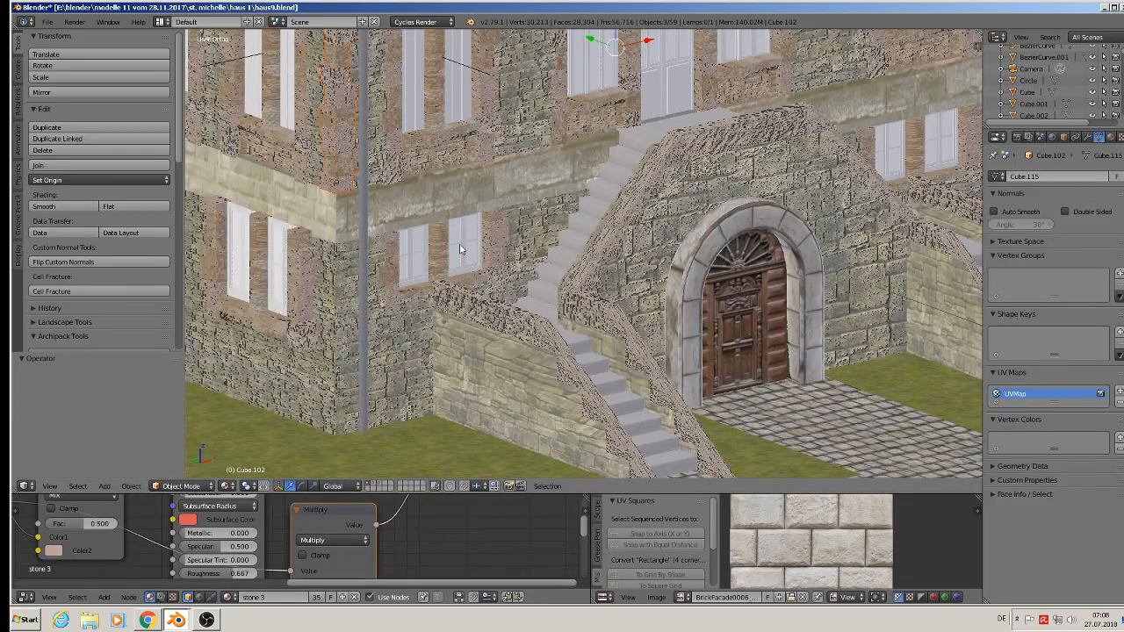
{"action": "middle_click_drag", "start_coordinate": [472, 185], "coordinate": [495, 353], "text": "shift"}
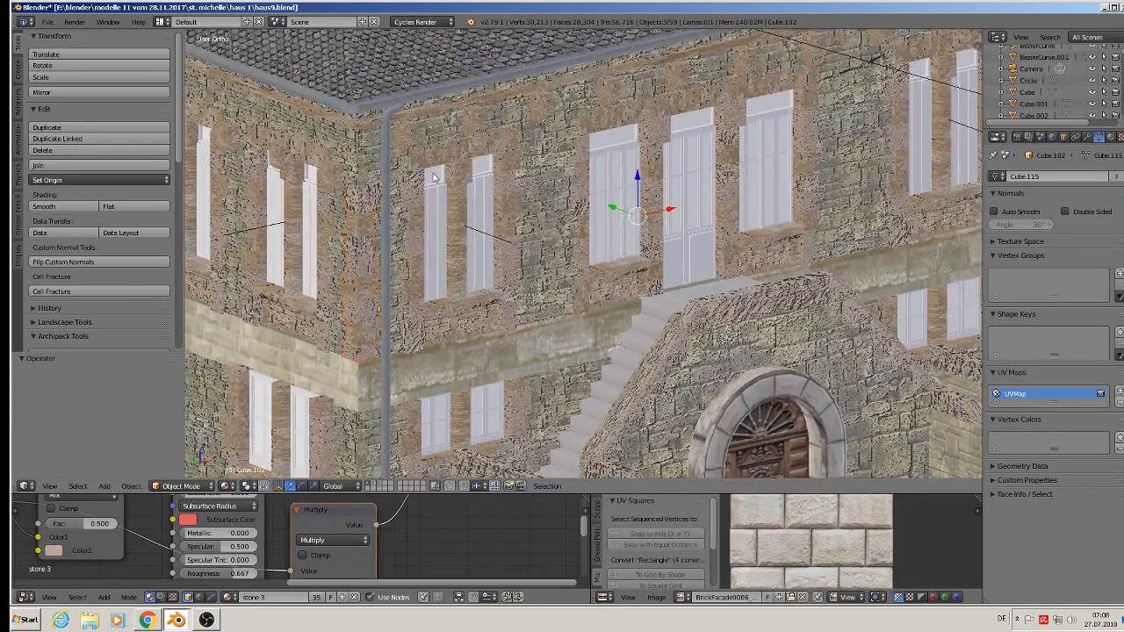
{"action": "middle_click_drag", "start_coordinate": [433, 178], "coordinate": [536, 216]}
{"action": "right_click", "coordinate": [577, 224]}
{"action": "scroll", "coordinate": [576, 222], "scroll_direction": "up", "scroll_amount": 3}
{"action": "right_click", "coordinate": [562, 217]}
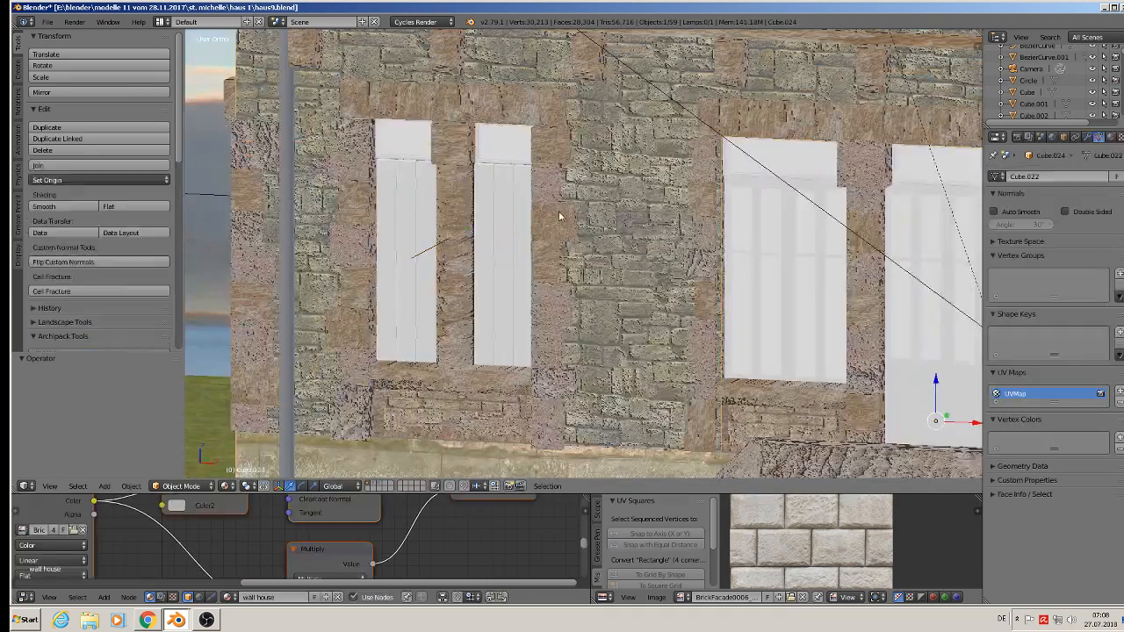
{"action": "right_click", "coordinate": [560, 218]}
{"action": "scroll", "coordinate": [559, 218], "scroll_direction": "down", "scroll_amount": 6}
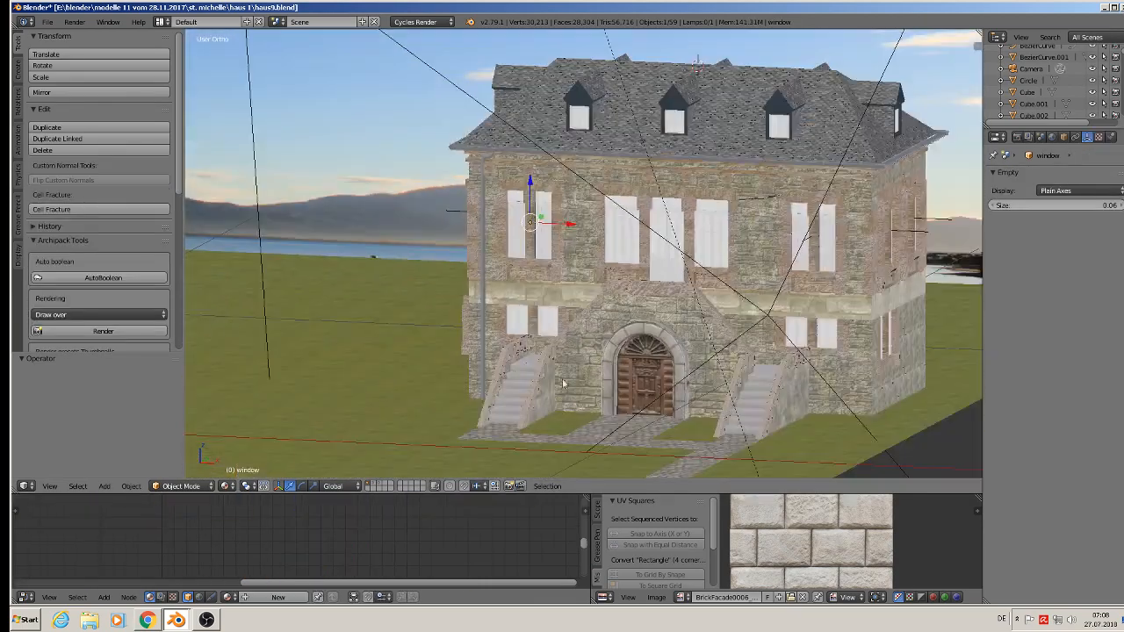
- Display only the layer holding the source double window, frame it, and open the window mesh for editing
{"action": "left_click", "coordinate": [374, 485]}
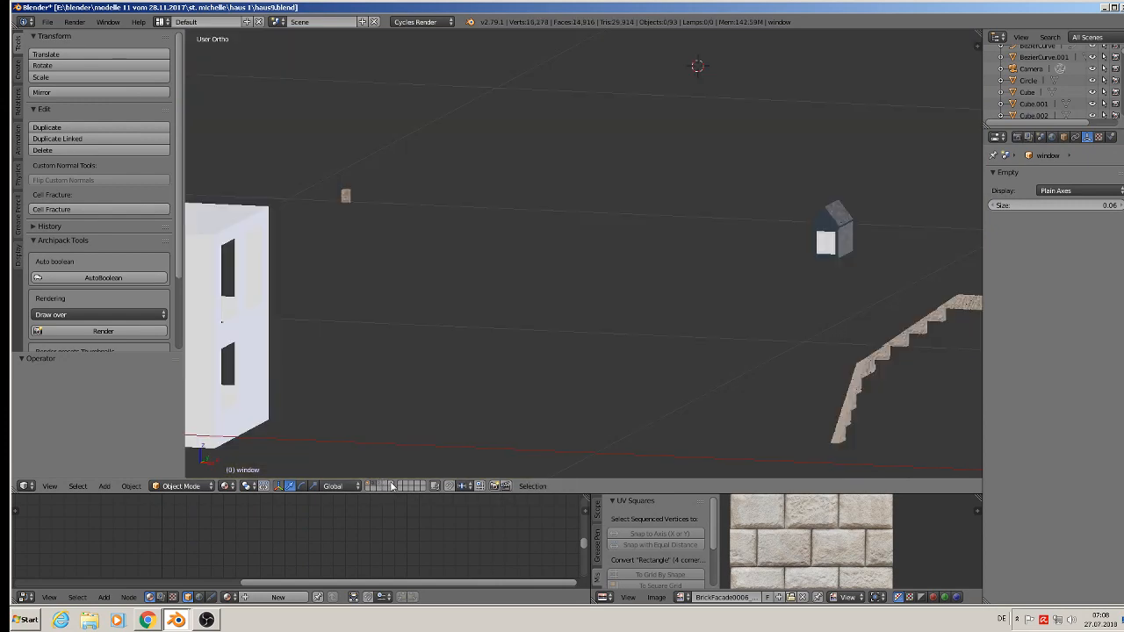
{"action": "left_click", "coordinate": [391, 485]}
{"action": "key", "text": "Home"}
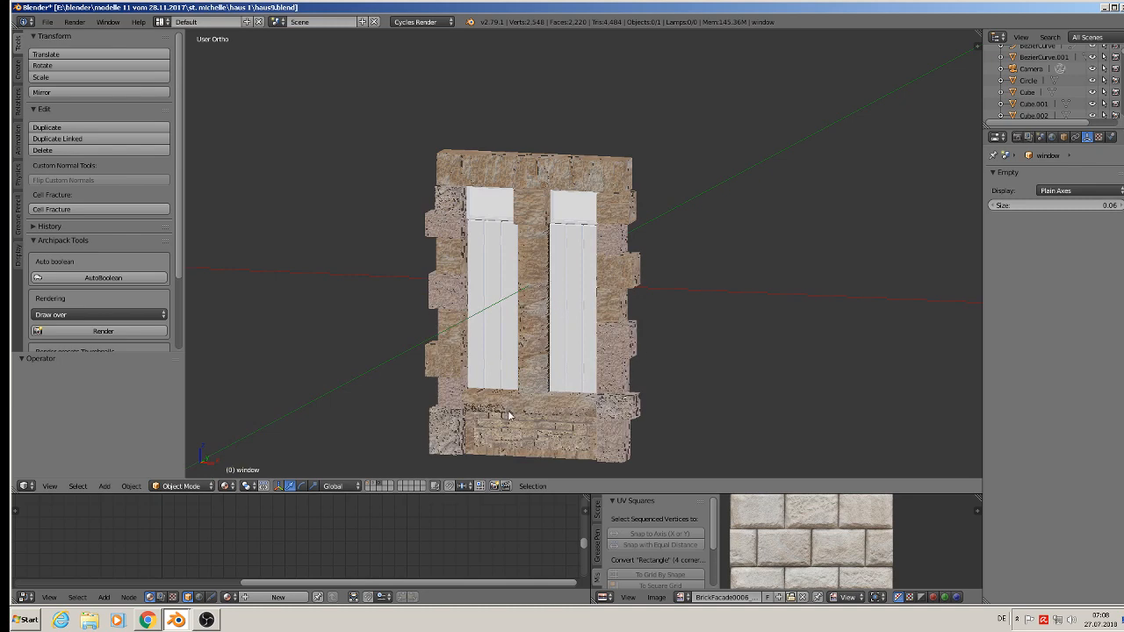
{"action": "right_click", "coordinate": [514, 331]}
{"action": "key", "text": "Tab"}
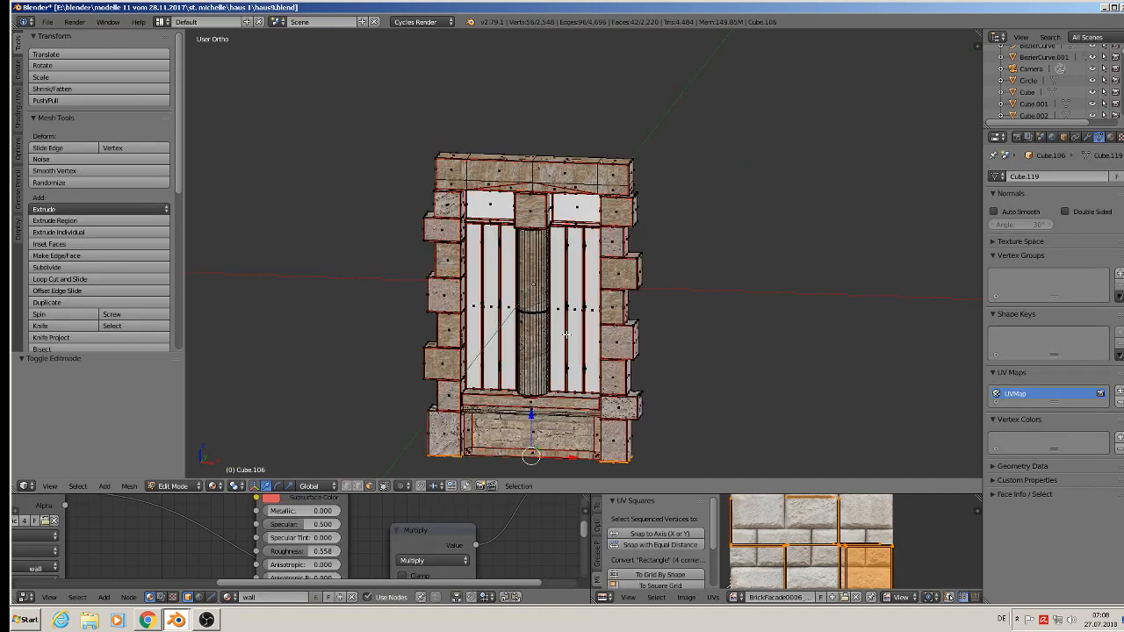
- Delete the two lowest corner blocks and the stone surround between them below the window sill
{"action": "middle_click_drag", "start_coordinate": [572, 339], "coordinate": [568, 343]}
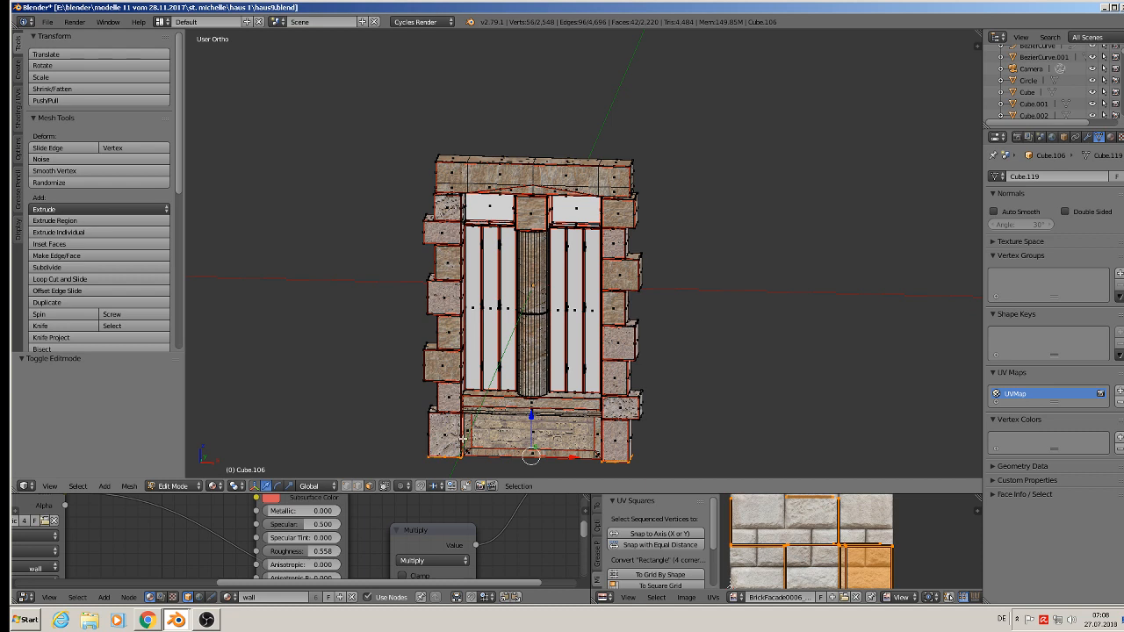
{"action": "key", "text": "l"}
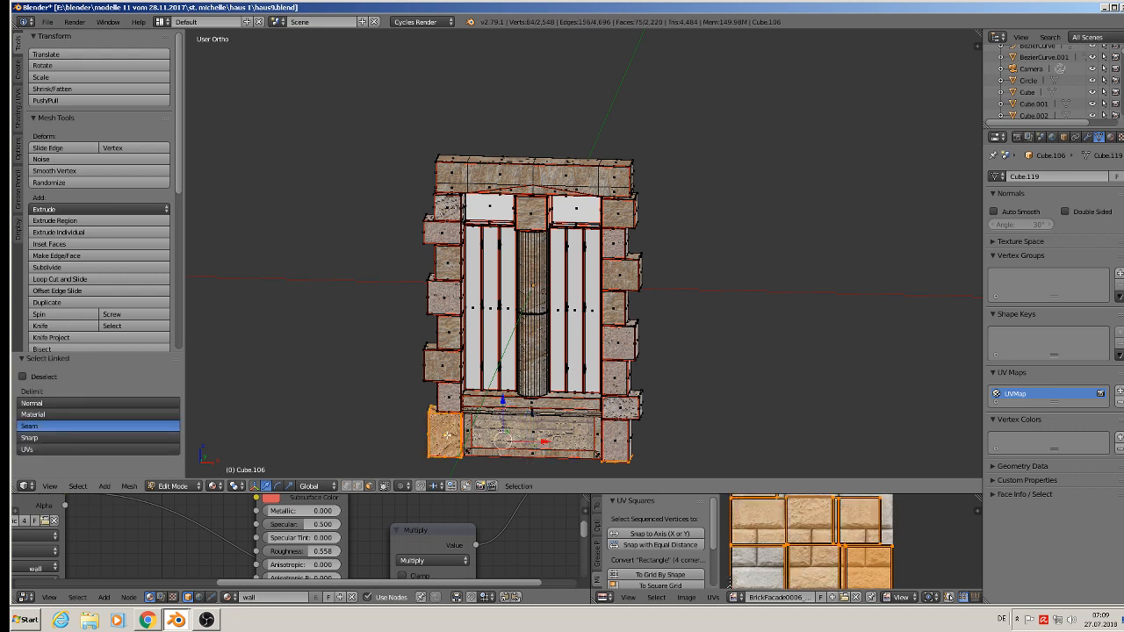
{"action": "key", "text": "l"}
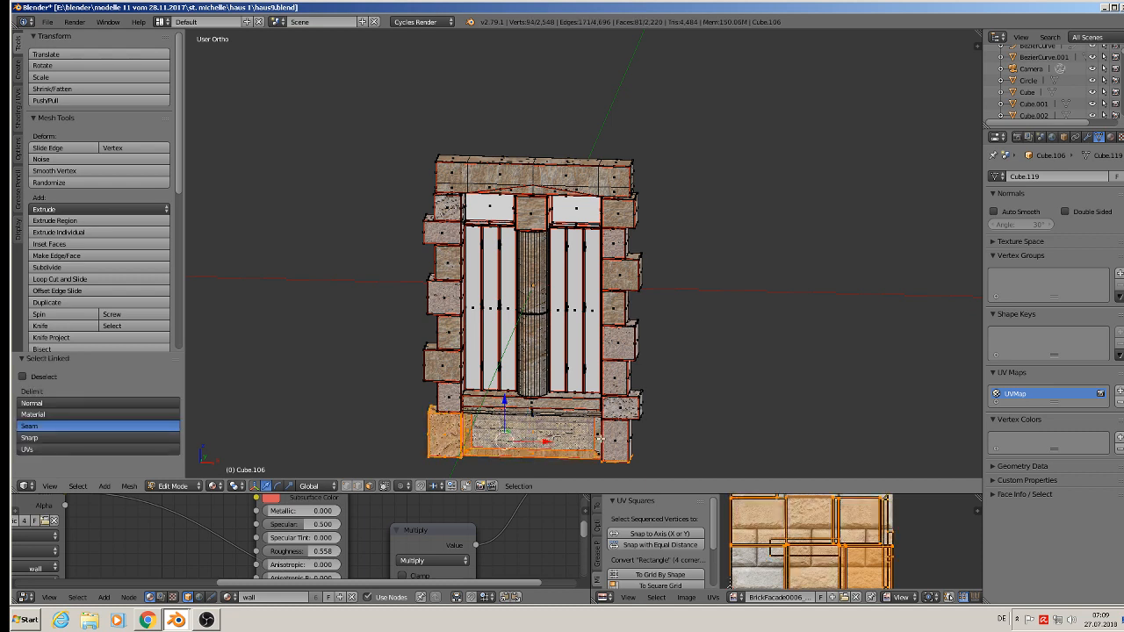
{"action": "key", "text": "l"}
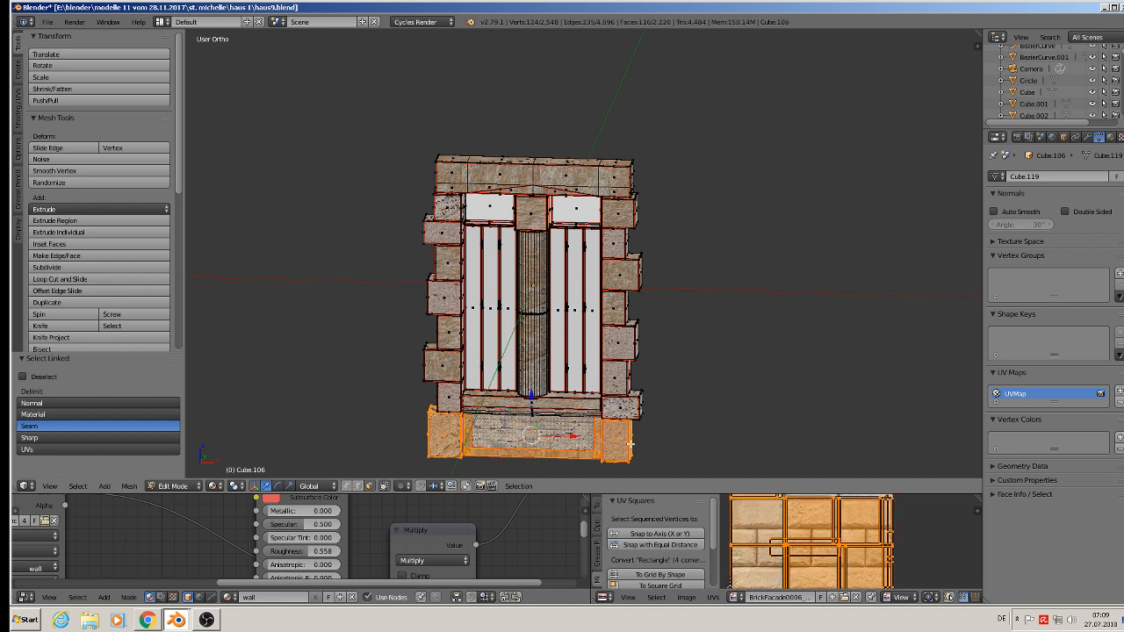
{"action": "key", "text": "x"}
{"action": "left_click", "coordinate": [635, 447]}
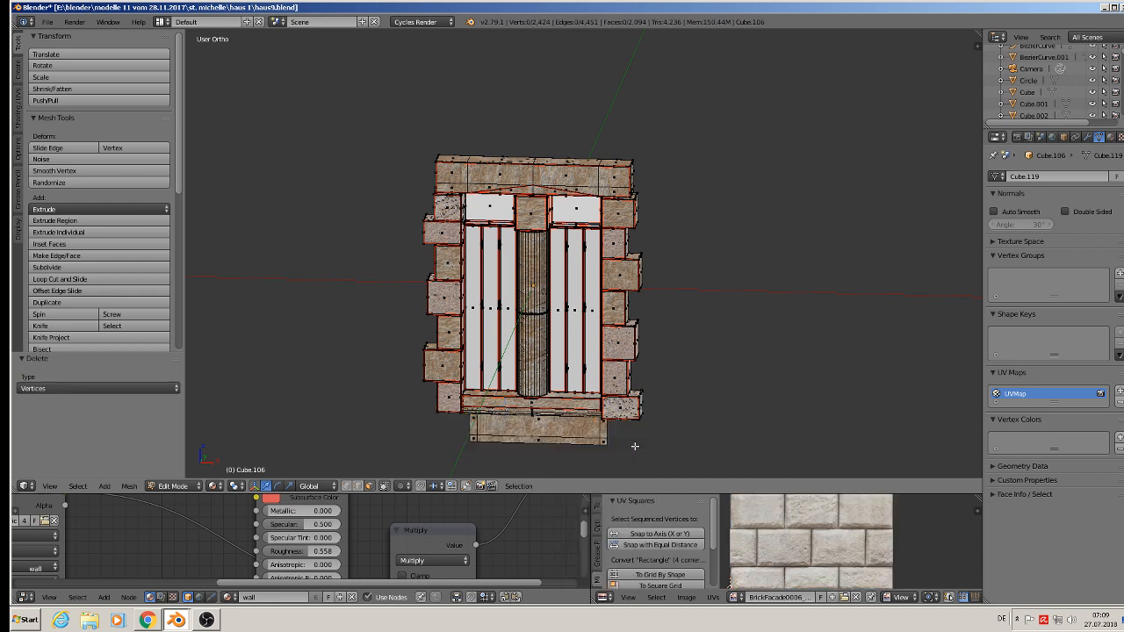
- Split off the remaining stone panel beneath the window sill and delete its vertices
{"action": "key", "text": "l"}
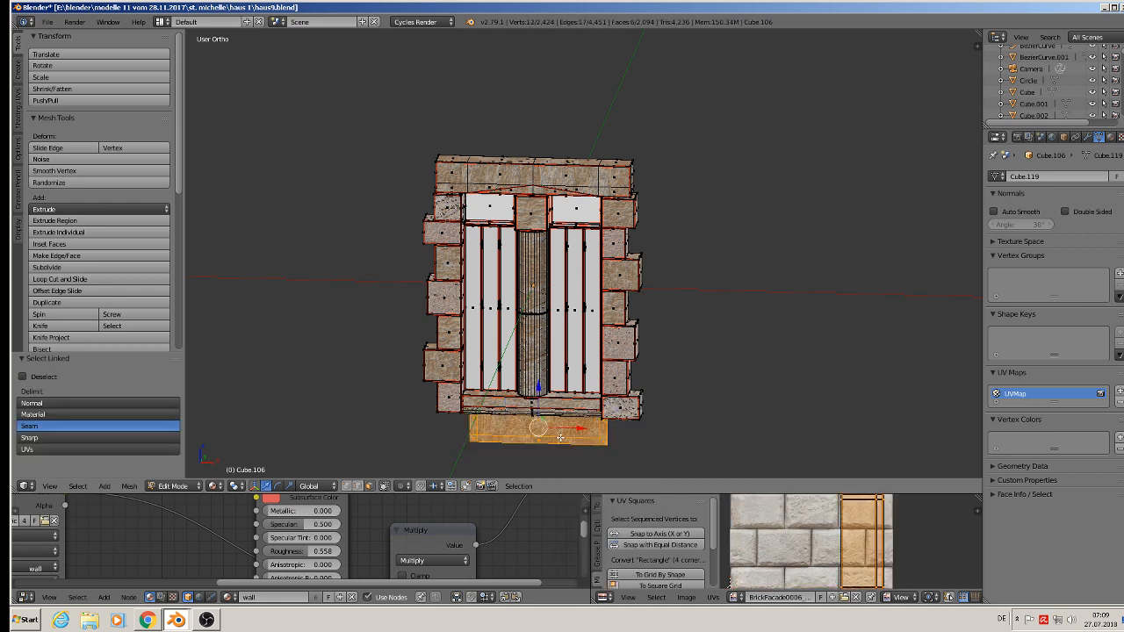
{"action": "key", "text": "y"}
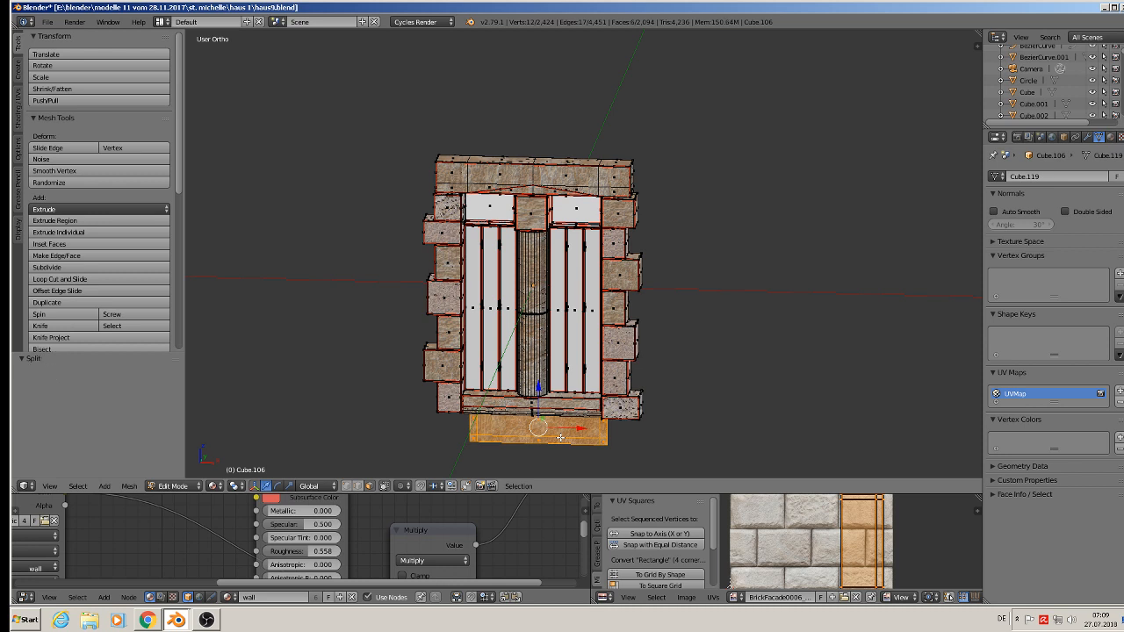
{"action": "key", "text": "x"}
{"action": "left_click", "coordinate": [561, 436]}
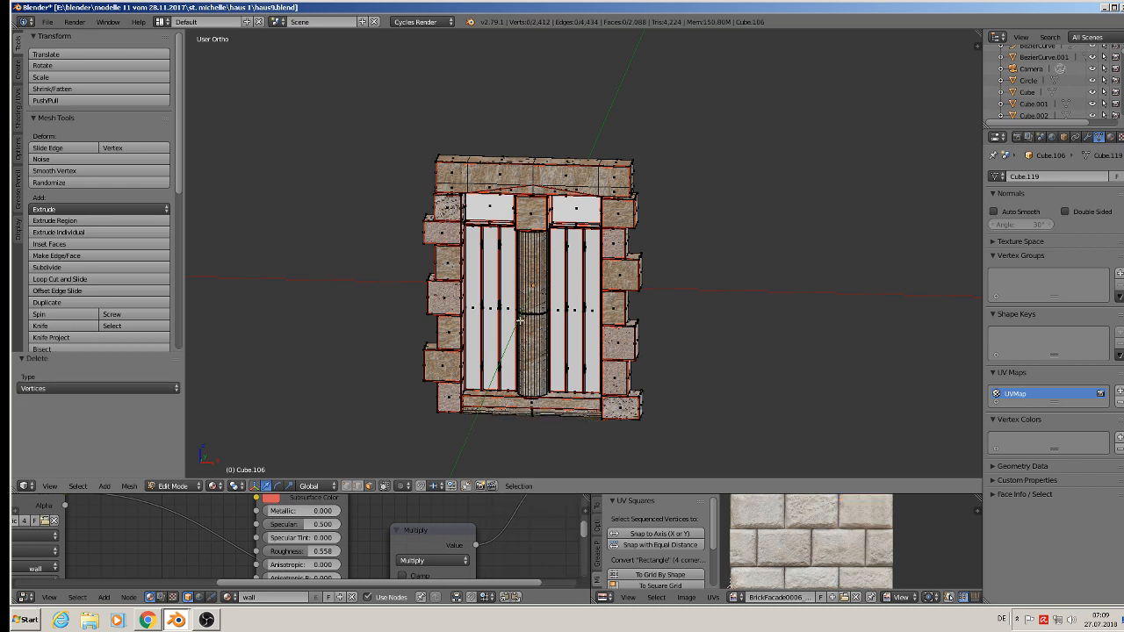
- Delete the round central column together with the linked front faces of the white slats and upper panels in both openings
{"action": "key", "text": "l"}
{"action": "key", "text": "l"}
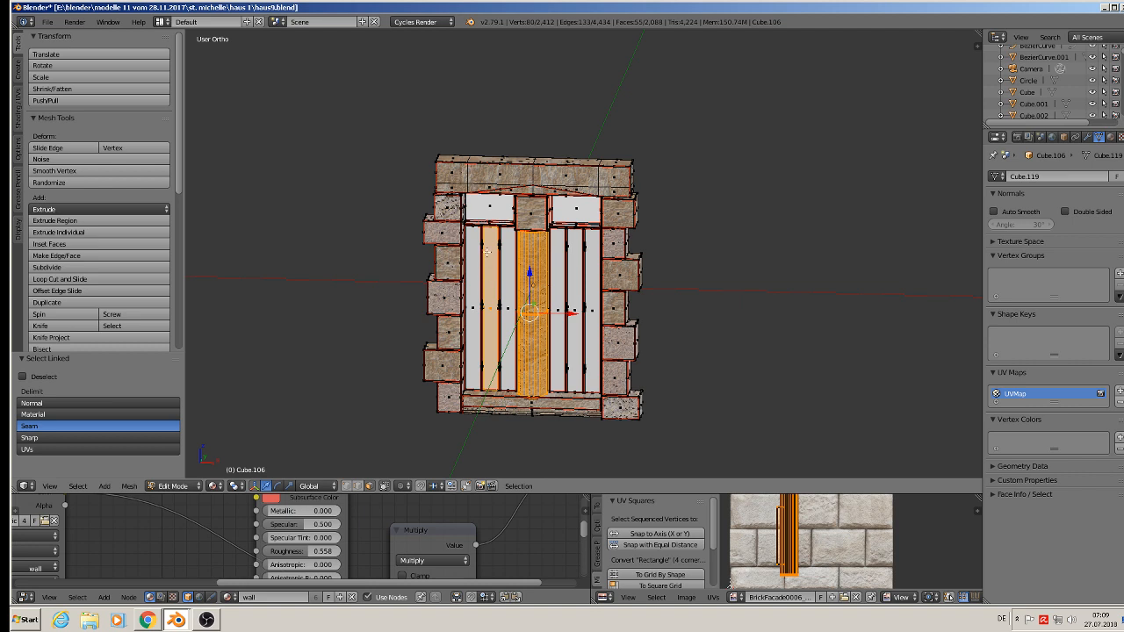
{"action": "key", "text": "l"}
{"action": "key", "text": "l"}
{"action": "key", "text": "l"}
{"action": "key", "text": "l"}
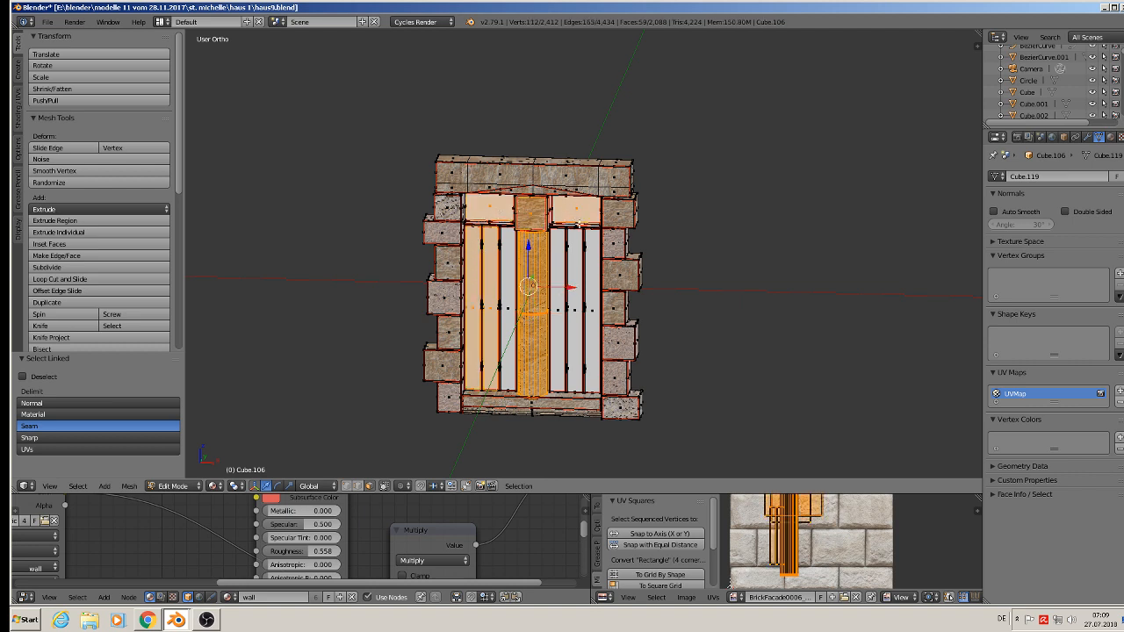
{"action": "key", "text": "l"}
{"action": "key", "text": "l"}
{"action": "key", "text": "l"}
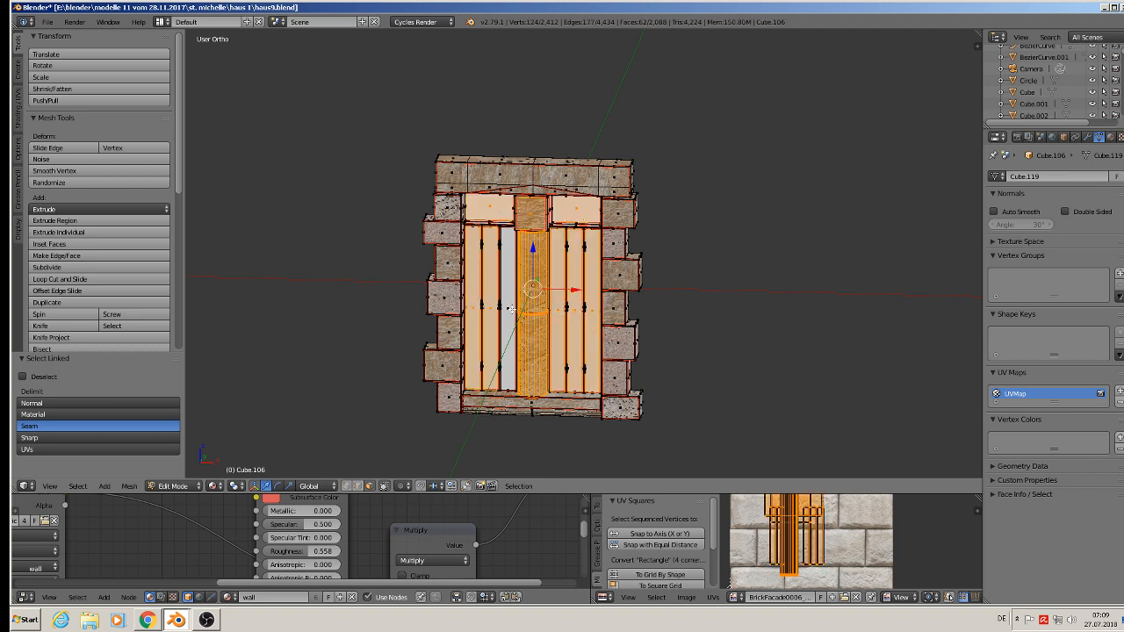
{"action": "key", "text": "l"}
{"action": "key", "text": "x"}
{"action": "left_click", "coordinate": [512, 308]}
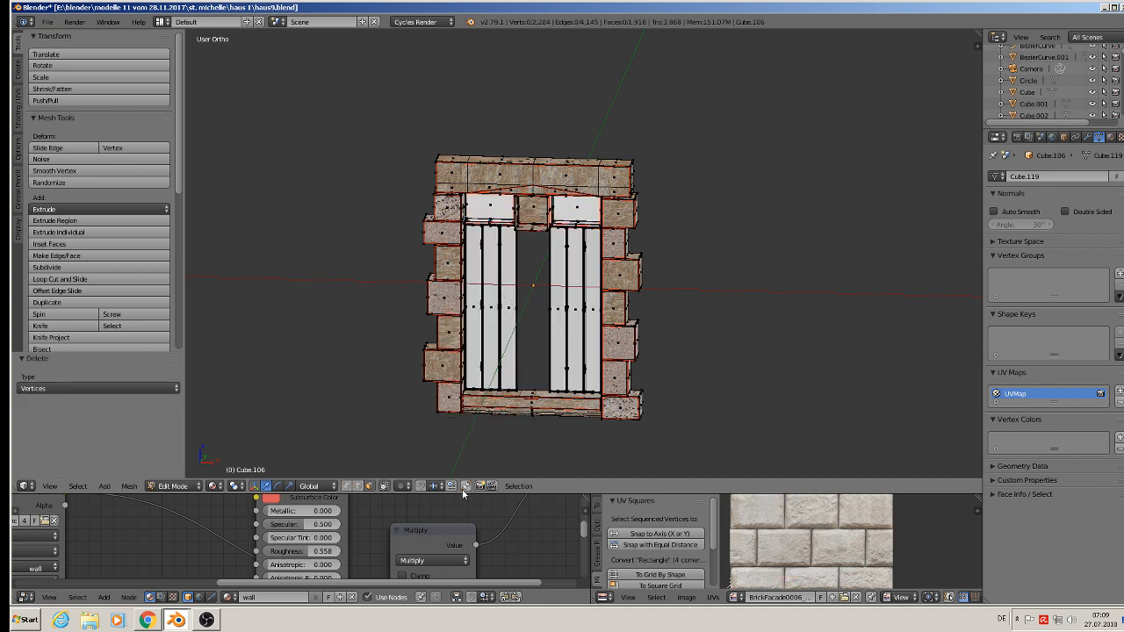
- Allow selection of hidden geometry and delete the remaining white slats, their small fittings and the upper panels from both window openings
{"action": "left_click", "coordinate": [384, 485]}
{"action": "key", "text": "l"}
{"action": "key", "text": "l"}
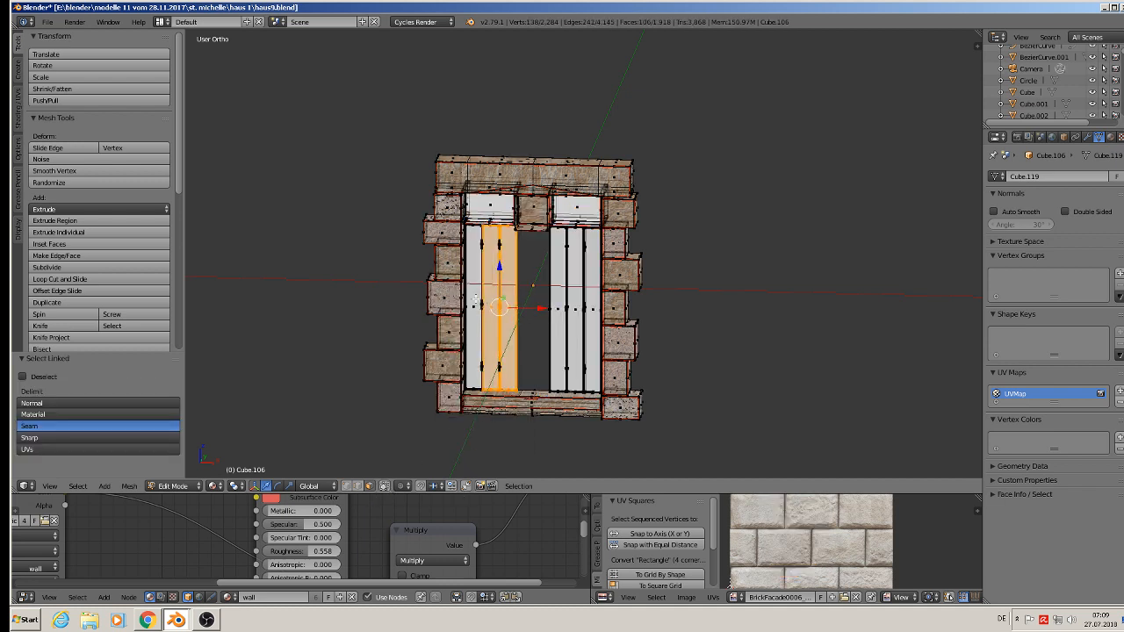
{"action": "key", "text": "l"}
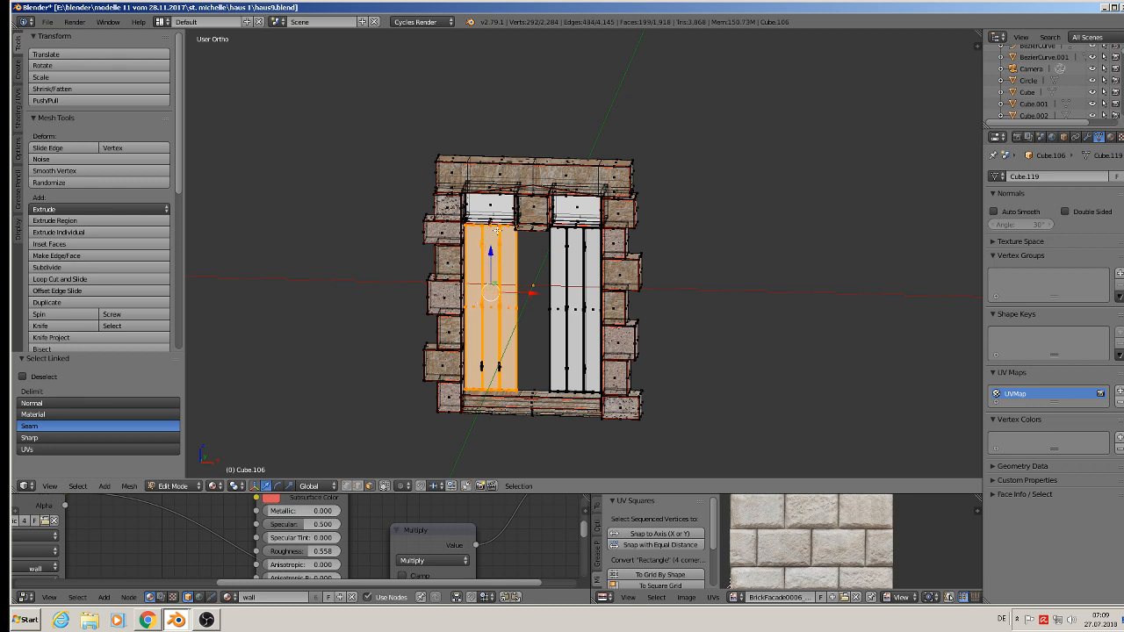
{"action": "key", "text": "l"}
{"action": "key", "text": "l"}
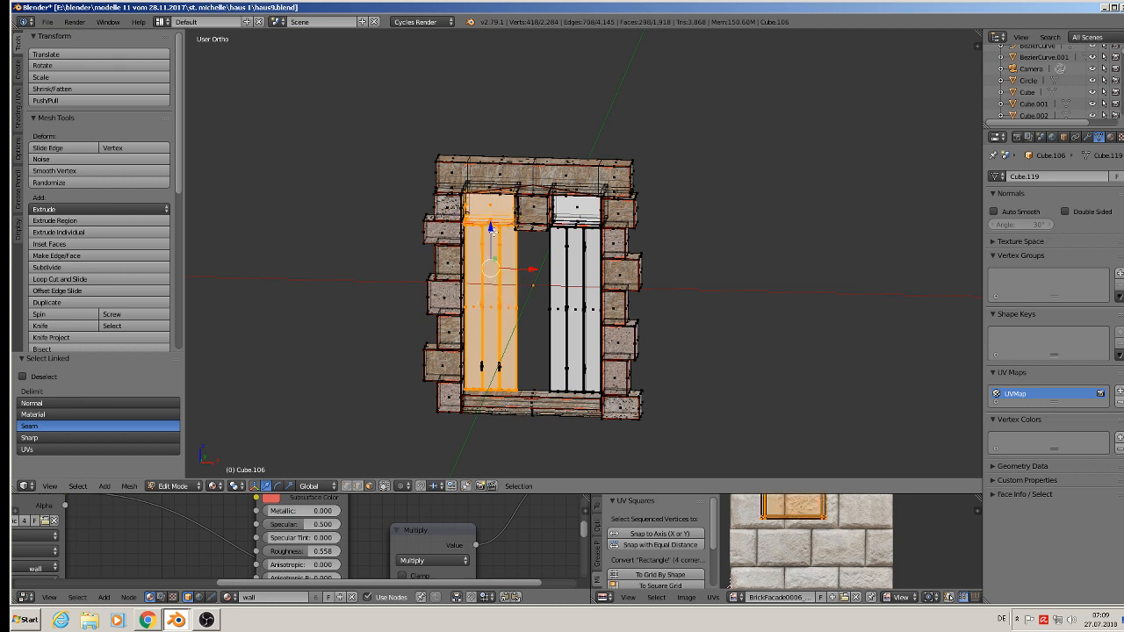
{"action": "key", "text": "l"}
{"action": "key", "text": "l"}
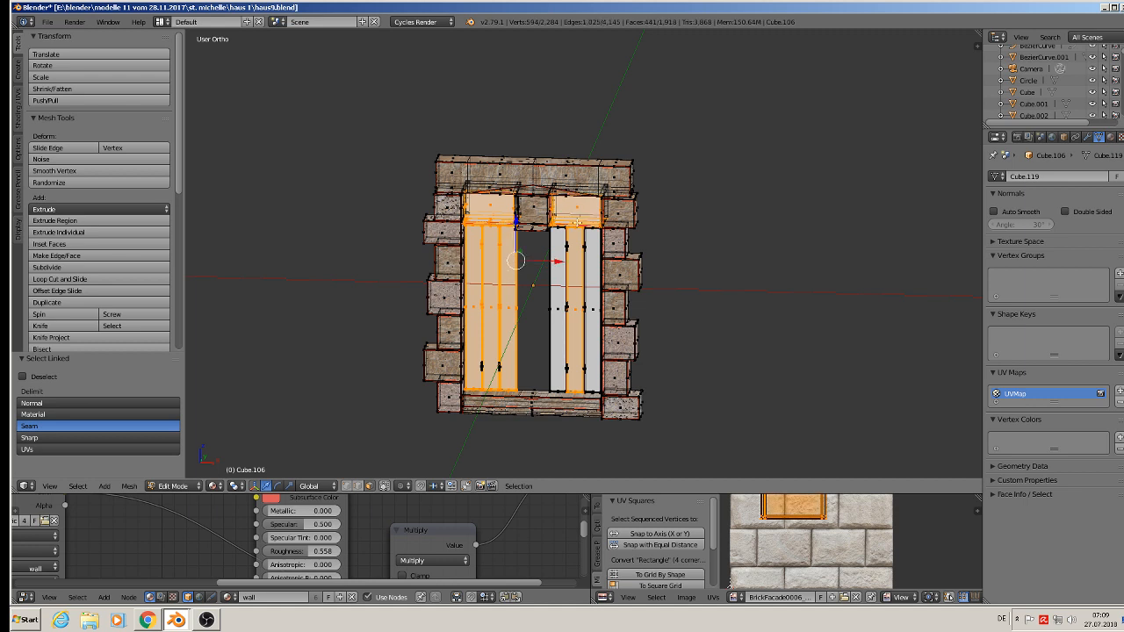
{"action": "key", "text": "l"}
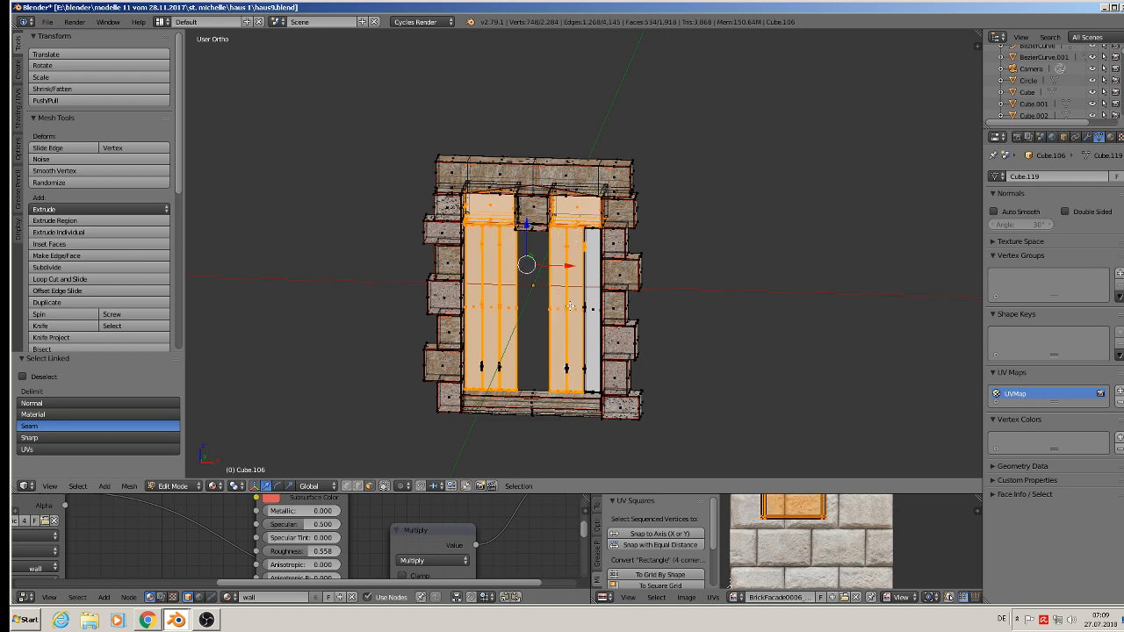
{"action": "key", "text": "l"}
{"action": "key", "text": "l"}
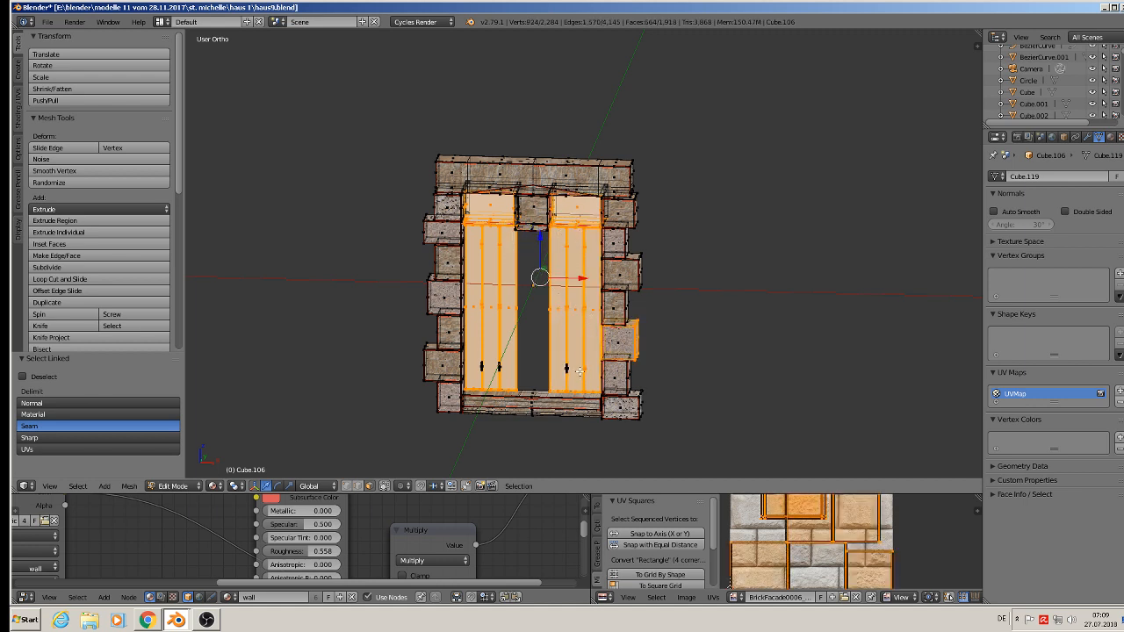
{"action": "key", "text": "ctrl+z"}
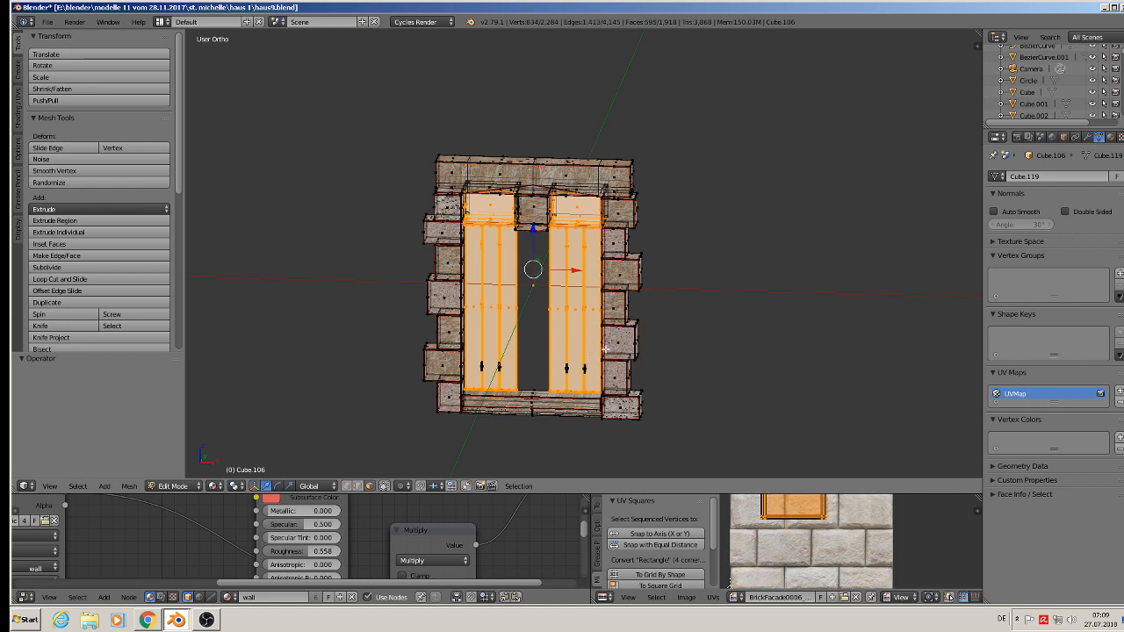
{"action": "key", "text": "l"}
{"action": "key", "text": "l"}
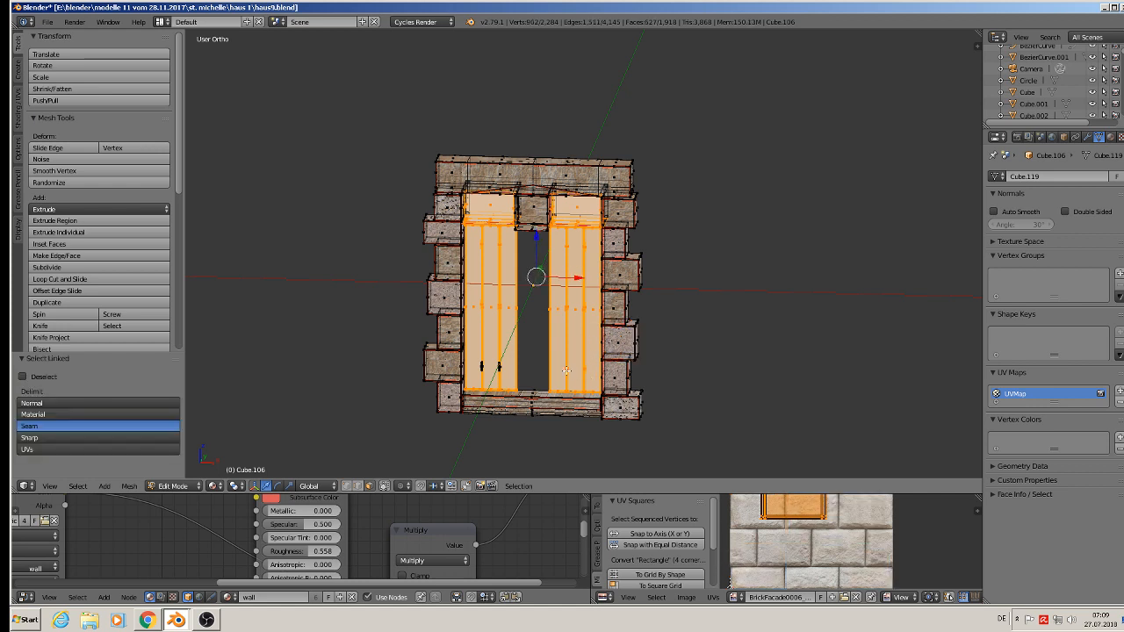
{"action": "key", "text": "l"}
{"action": "key", "text": "l"}
{"action": "key", "text": "x"}
{"action": "left_click", "coordinate": [484, 366]}
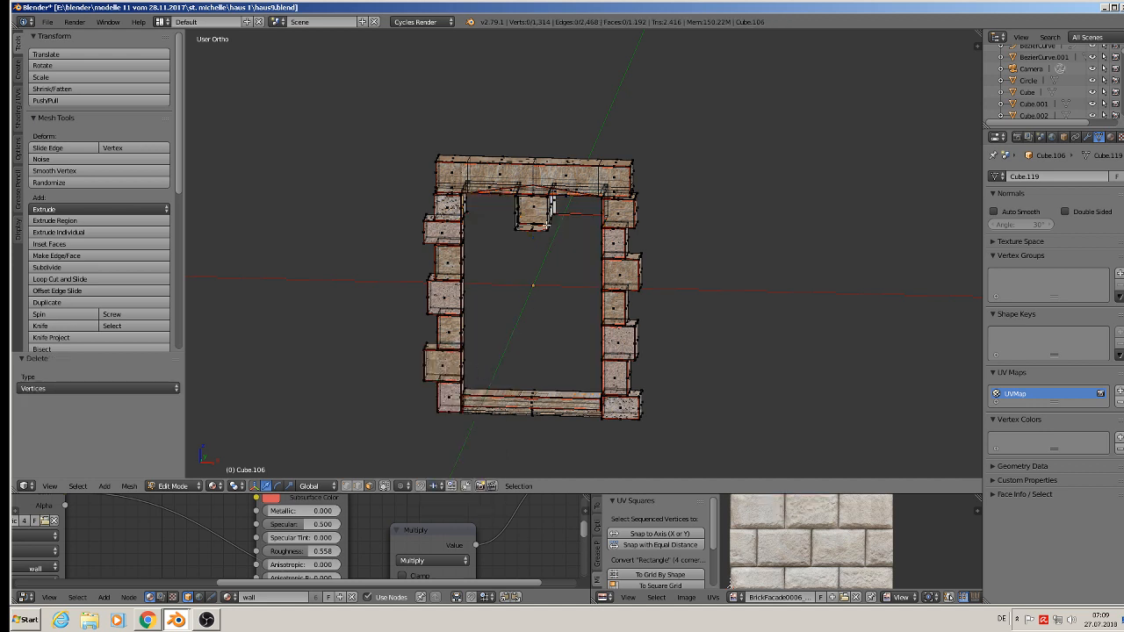
- Delete the leftover centre block below the lintel and the white frame pieces attached beside it
{"action": "key", "text": "l"}
{"action": "key", "text": "x"}
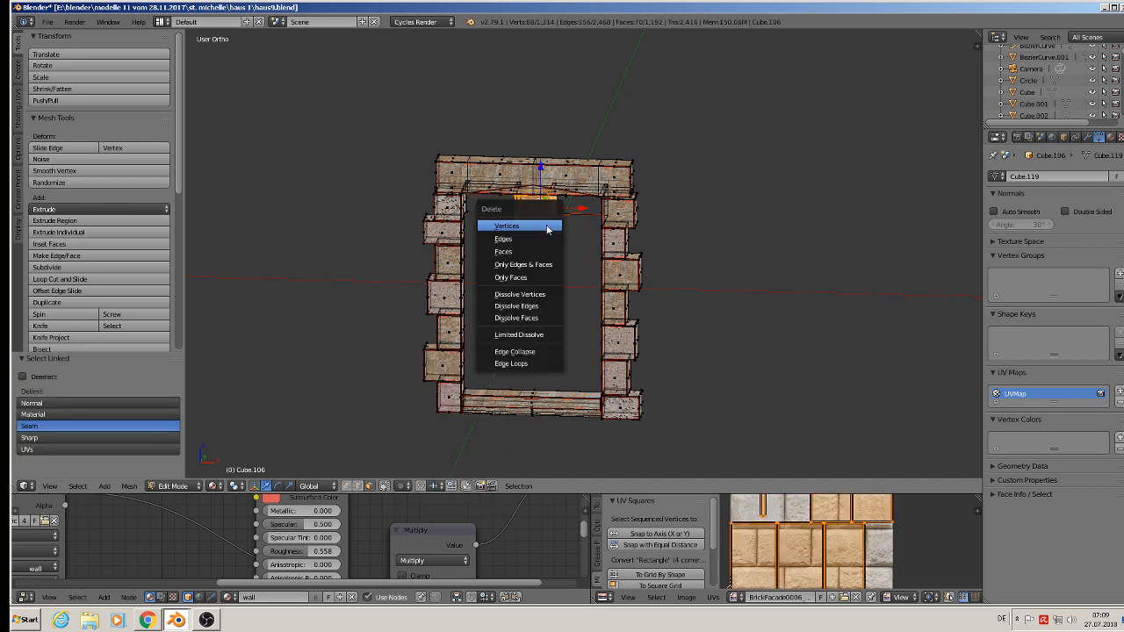
{"action": "left_click", "coordinate": [545, 224]}
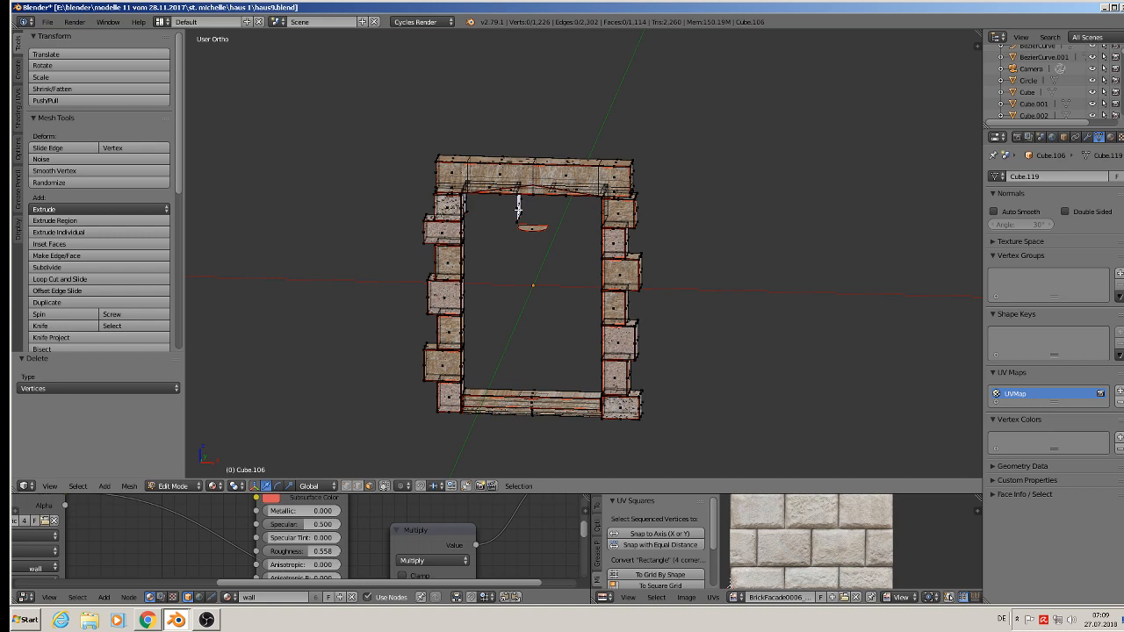
{"action": "key", "text": "l"}
{"action": "key", "text": "x"}
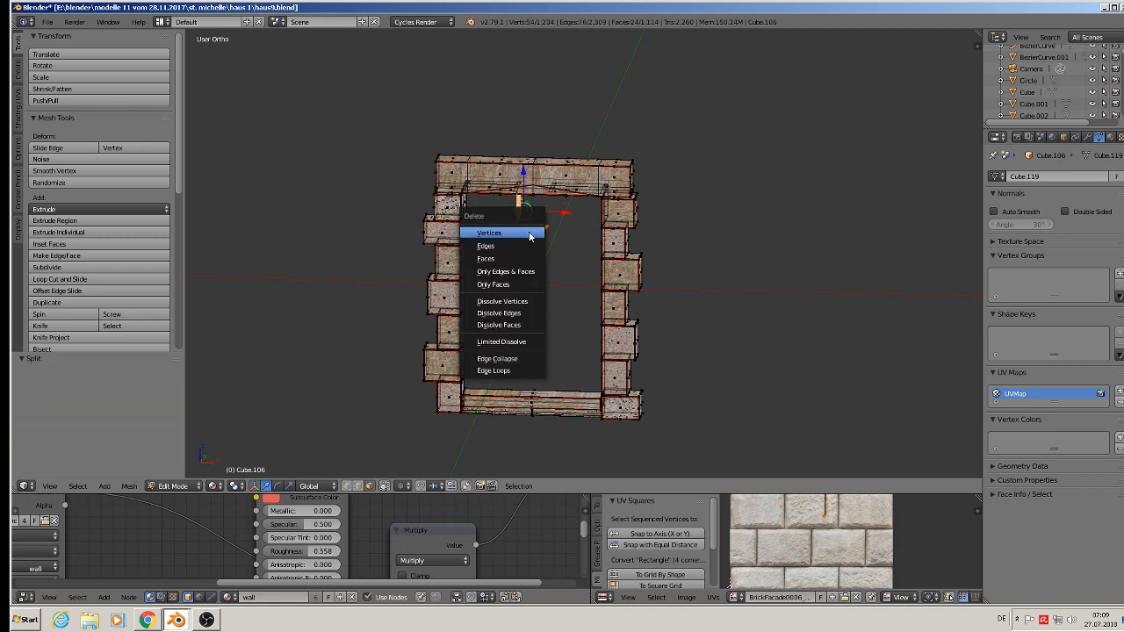
{"action": "left_click", "coordinate": [531, 228]}
- Delete the remaining white frame strips and side panel on the underside of the lintel
{"action": "middle_click_drag", "start_coordinate": [529, 231], "coordinate": [492, 201]}
{"action": "scroll", "coordinate": [492, 201], "scroll_direction": "up", "scroll_amount": 6}
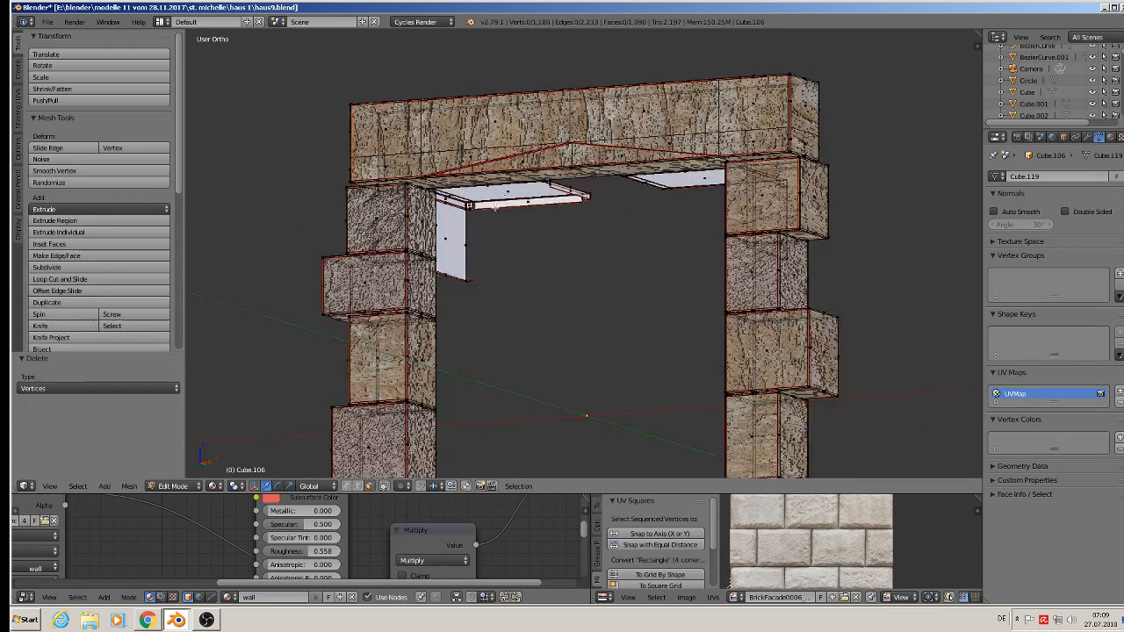
{"action": "key", "text": "j"}
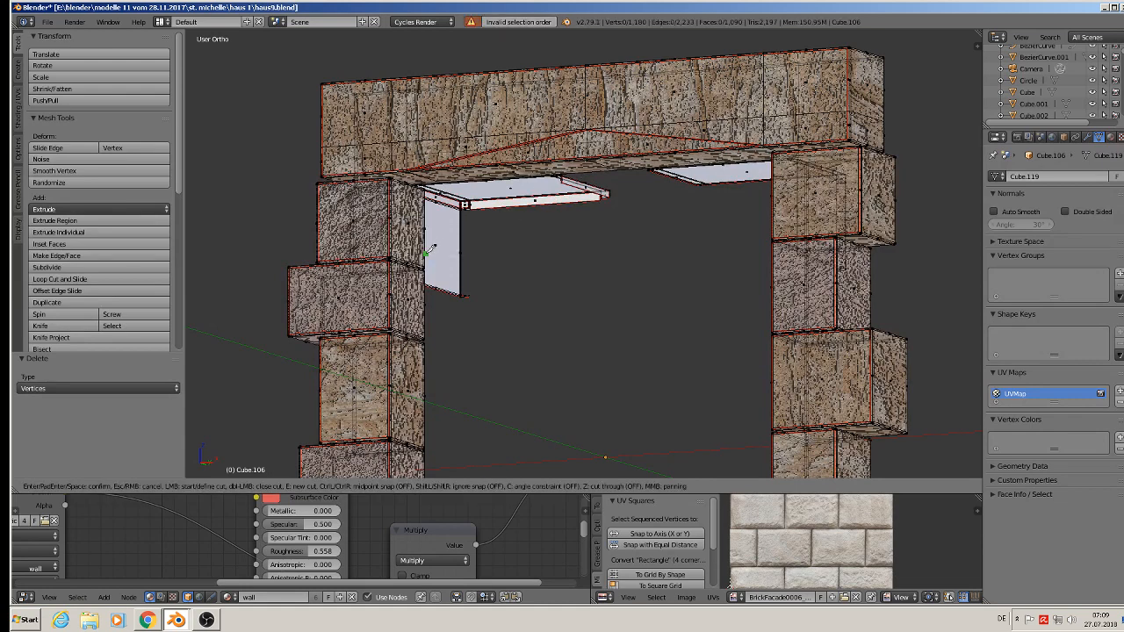
{"action": "key", "text": "l"}
{"action": "key", "text": "l"}
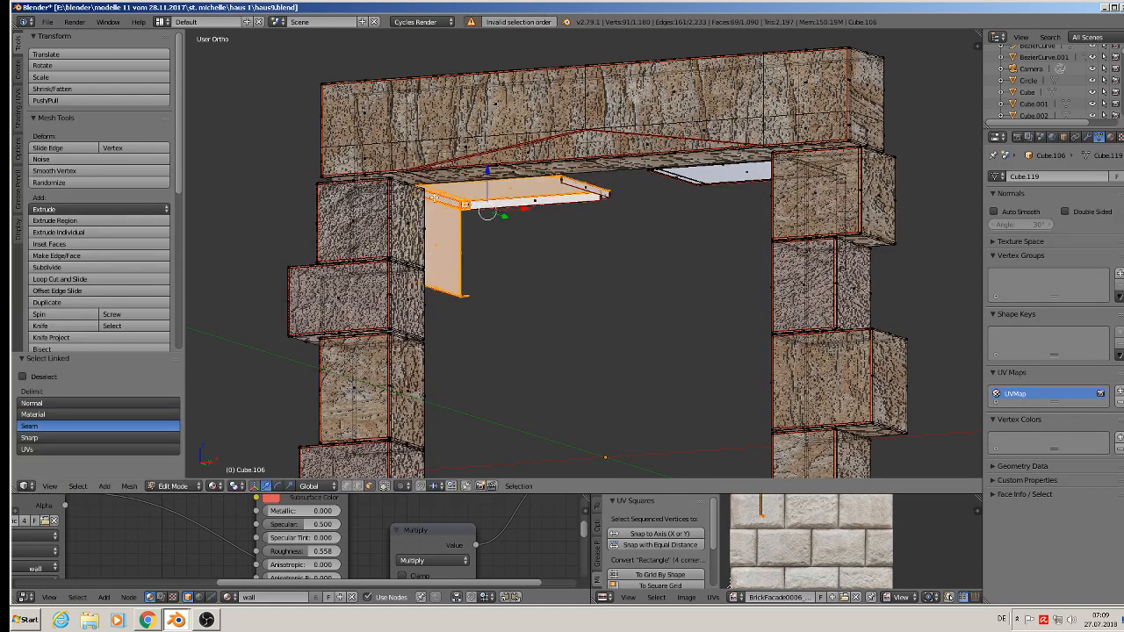
{"action": "key", "text": "l"}
{"action": "key", "text": "l"}
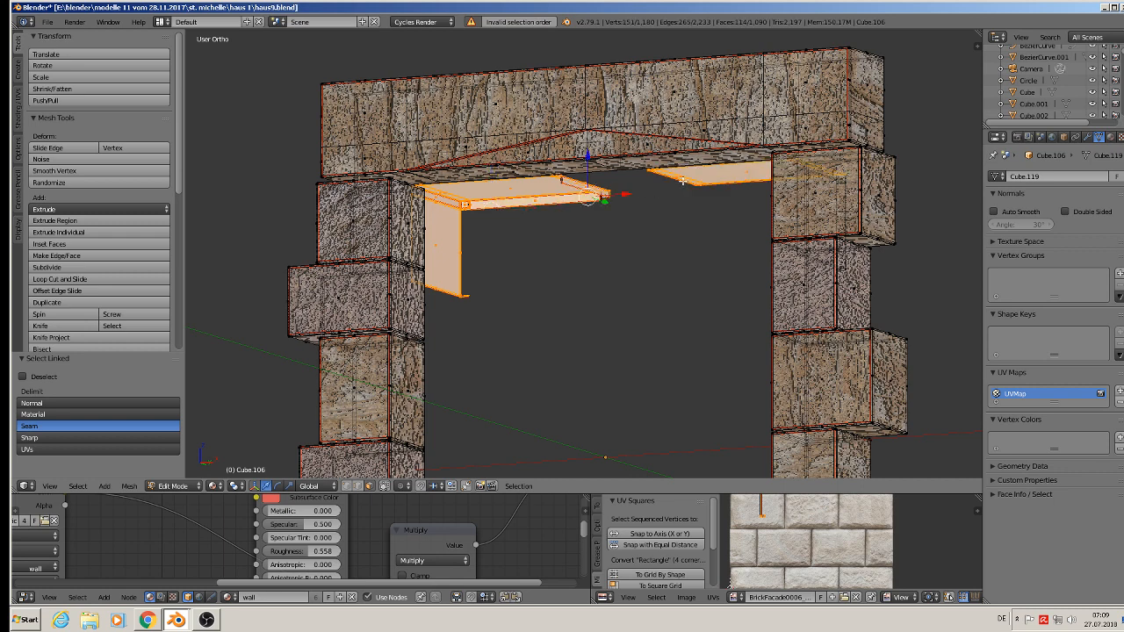
{"action": "key", "text": "x"}
{"action": "left_click", "coordinate": [696, 186]}
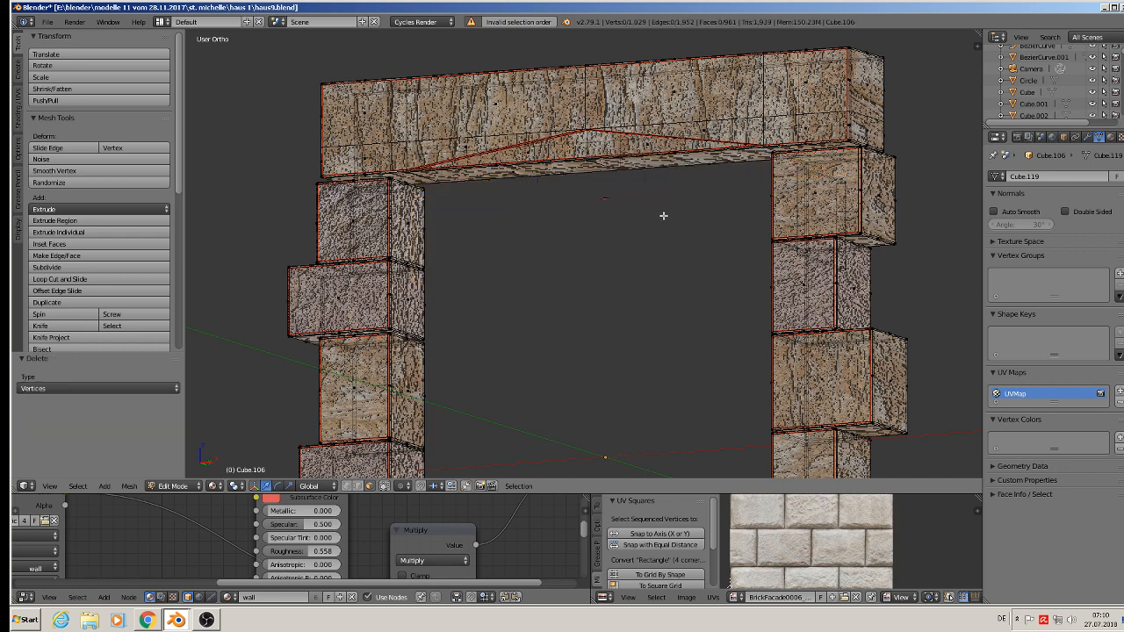
- Circle-select the stray edges floating beneath the lintel and delete their vertices
{"action": "right_click", "coordinate": [609, 202]}
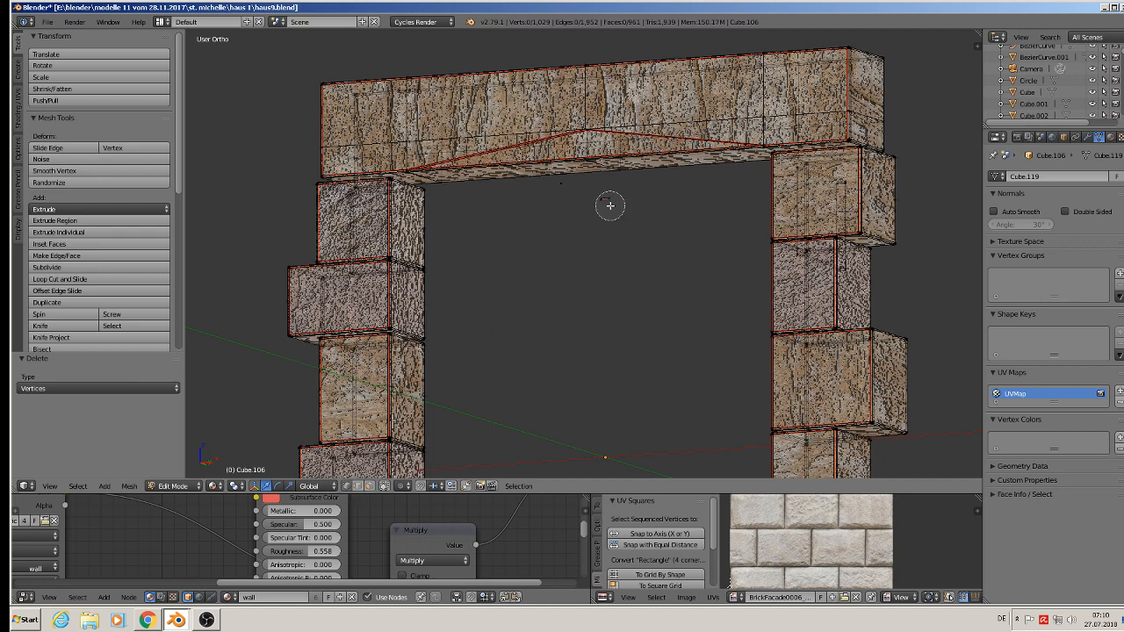
{"action": "key", "text": "x"}
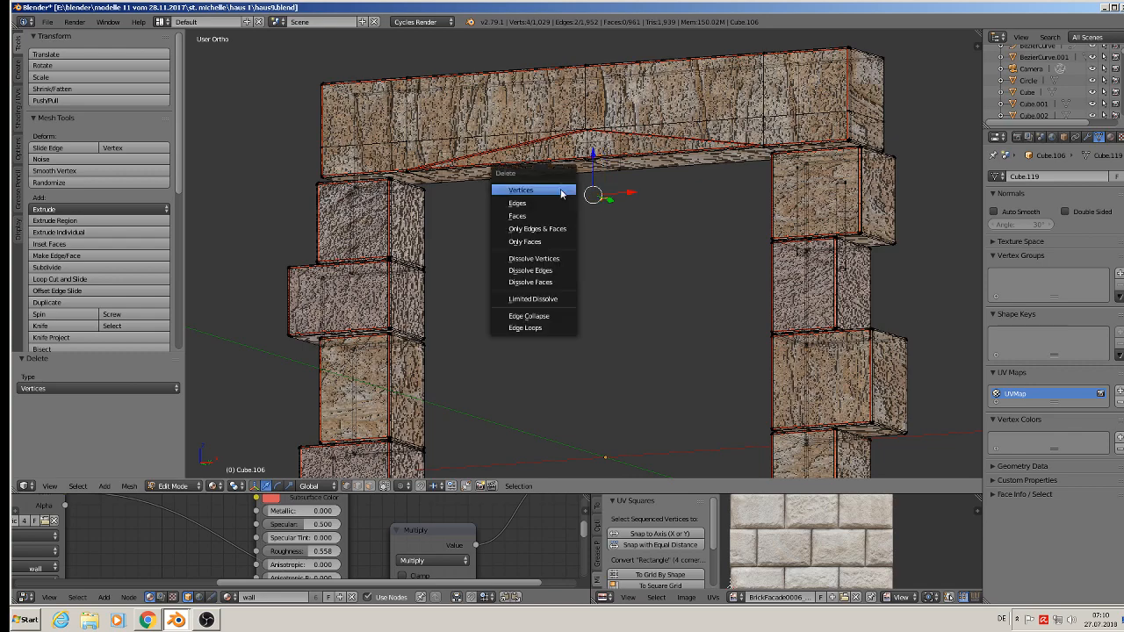
{"action": "left_click", "coordinate": [583, 188]}
- Delete the leftover outline of the column's base on the window sill
{"action": "scroll", "coordinate": [572, 241], "scroll_direction": "down", "scroll_amount": 8}
{"action": "middle_click_drag", "start_coordinate": [591, 312], "coordinate": [632, 364]}
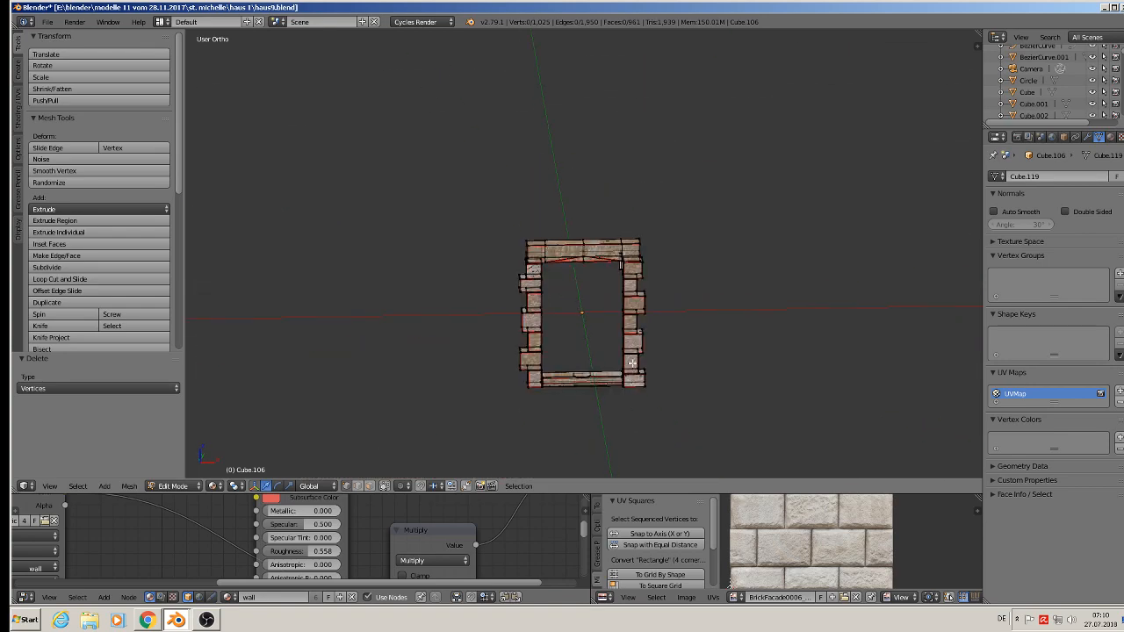
{"action": "scroll", "coordinate": [621, 373], "scroll_direction": "up", "scroll_amount": 11}
{"action": "middle_click_drag", "start_coordinate": [540, 390], "coordinate": [666, 336], "text": "shift"}
{"action": "scroll", "coordinate": [658, 333], "scroll_direction": "down", "scroll_amount": 1}
{"action": "scroll", "coordinate": [563, 314], "scroll_direction": "up", "scroll_amount": 5}
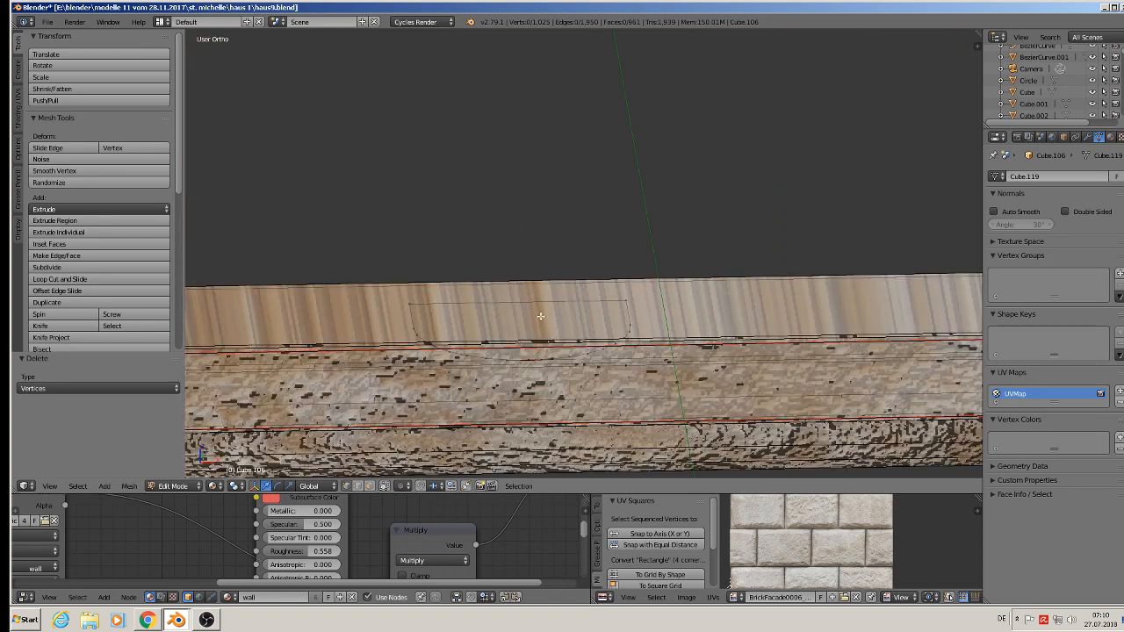
{"action": "key", "text": "l"}
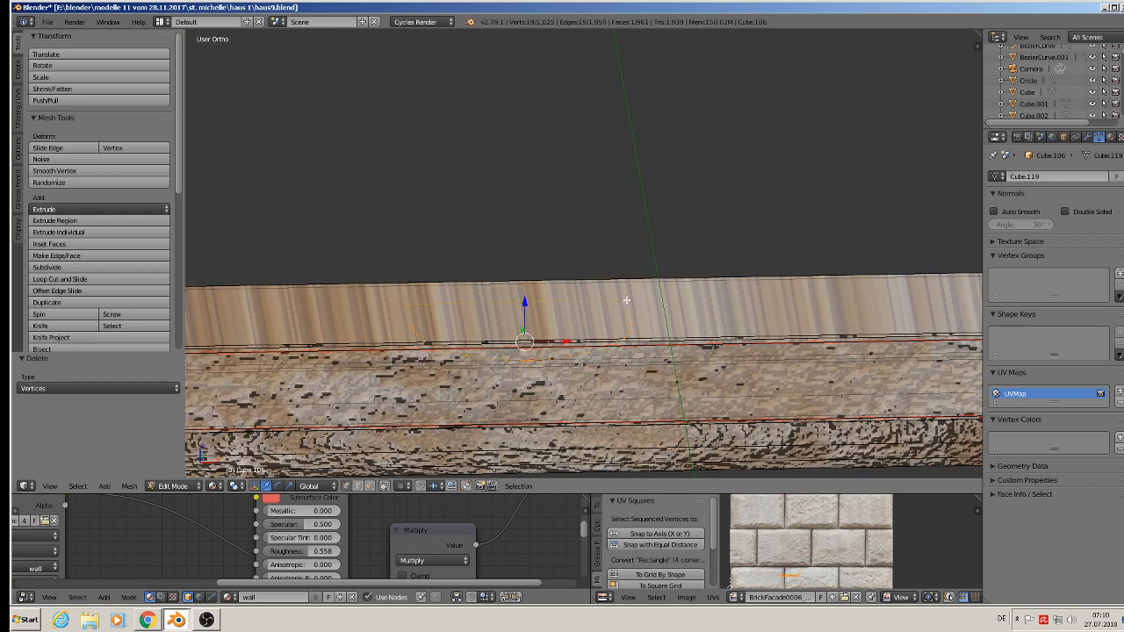
{"action": "key", "text": "x"}
{"action": "left_click", "coordinate": [626, 301]}
{"action": "scroll", "coordinate": [626, 303], "scroll_direction": "down", "scroll_amount": 5}
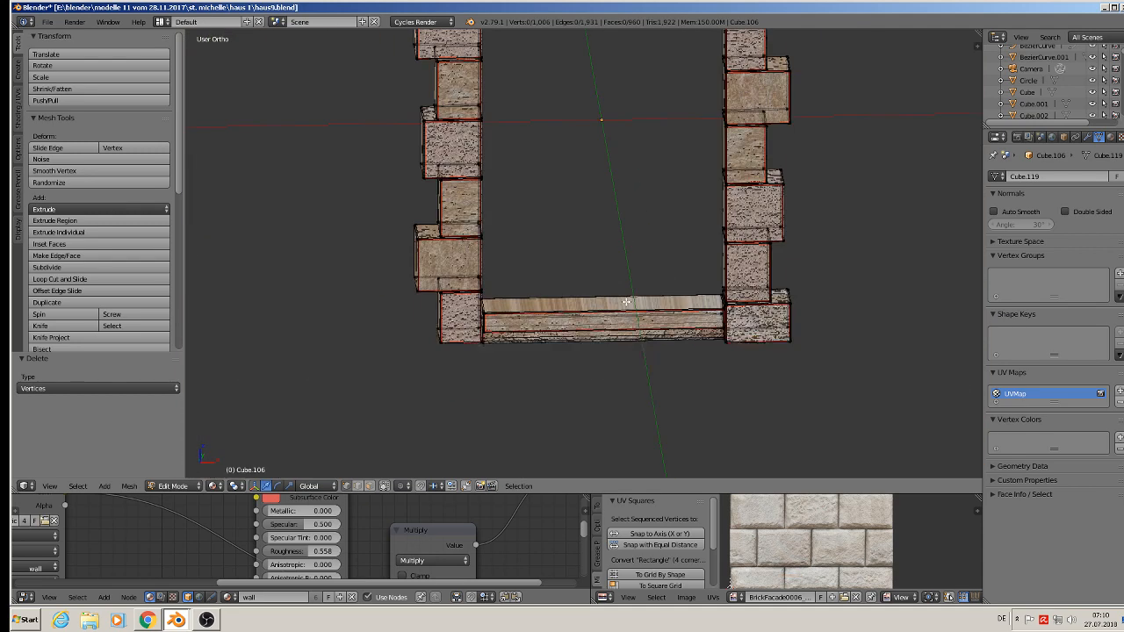
- Delete the leftover blank block protruding from the side of the stone surround near the lintel and leave Edit Mode
{"action": "key", "text": "Tab"}
{"action": "scroll", "coordinate": [626, 307], "scroll_direction": "down", "scroll_amount": 3}
{"action": "middle_click_drag", "start_coordinate": [628, 306], "coordinate": [494, 354]}
{"action": "scroll", "coordinate": [674, 214], "scroll_direction": "up", "scroll_amount": 4}
{"action": "key", "text": "Tab"}
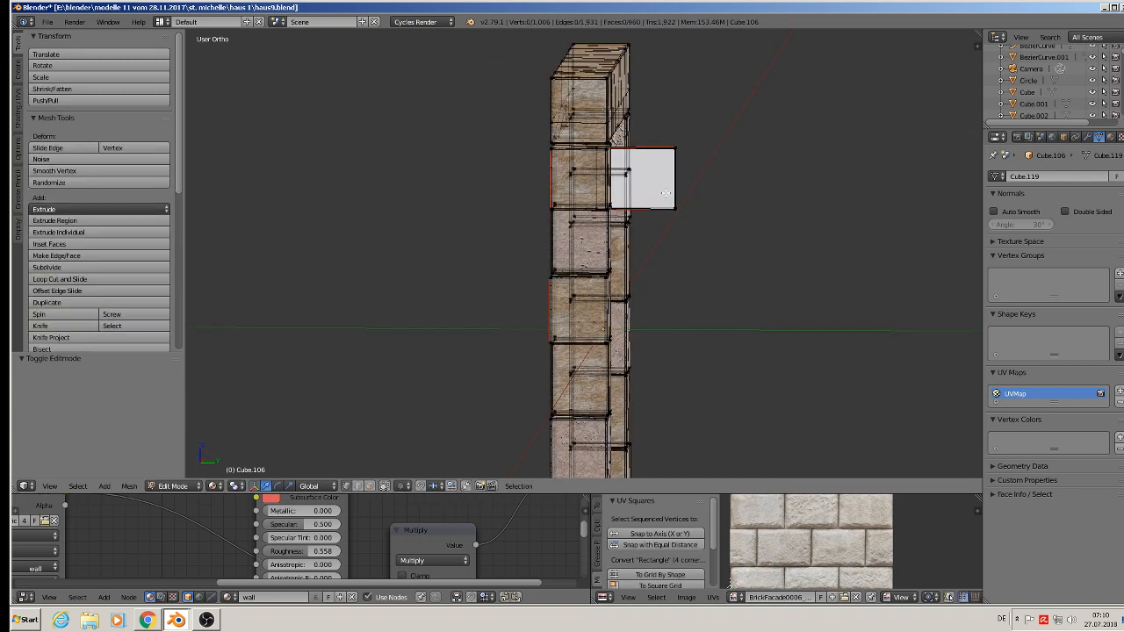
{"action": "key", "text": "a"}
{"action": "key", "text": "l"}
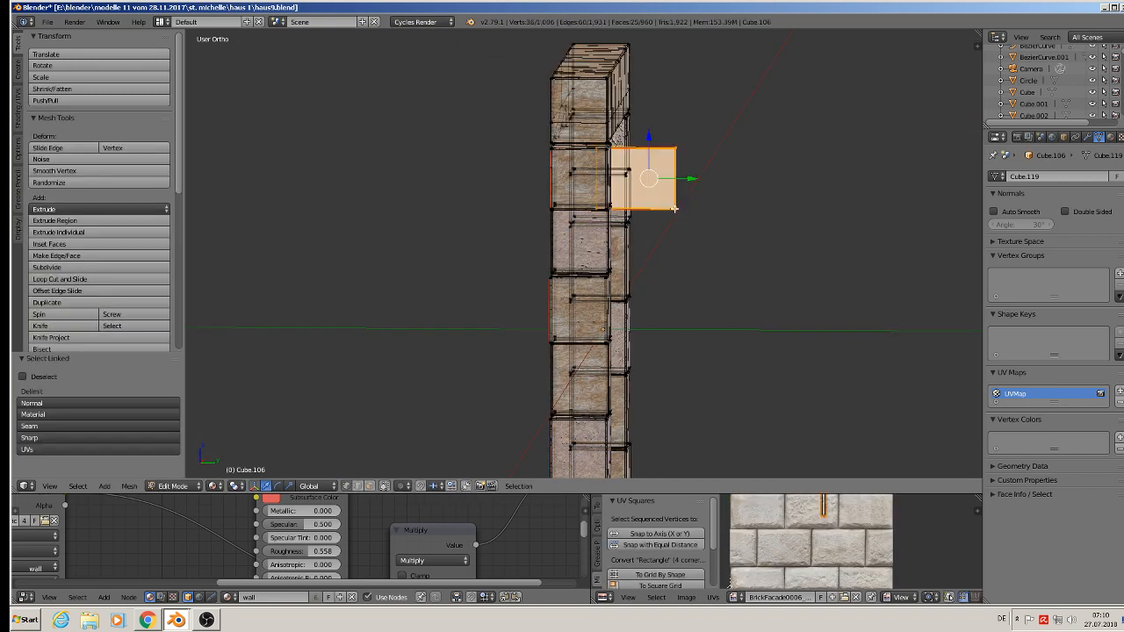
{"action": "key", "text": "x"}
{"action": "left_click", "coordinate": [672, 209]}
{"action": "key", "text": "Tab"}
{"action": "scroll", "coordinate": [647, 234], "scroll_direction": "down", "scroll_amount": 3}
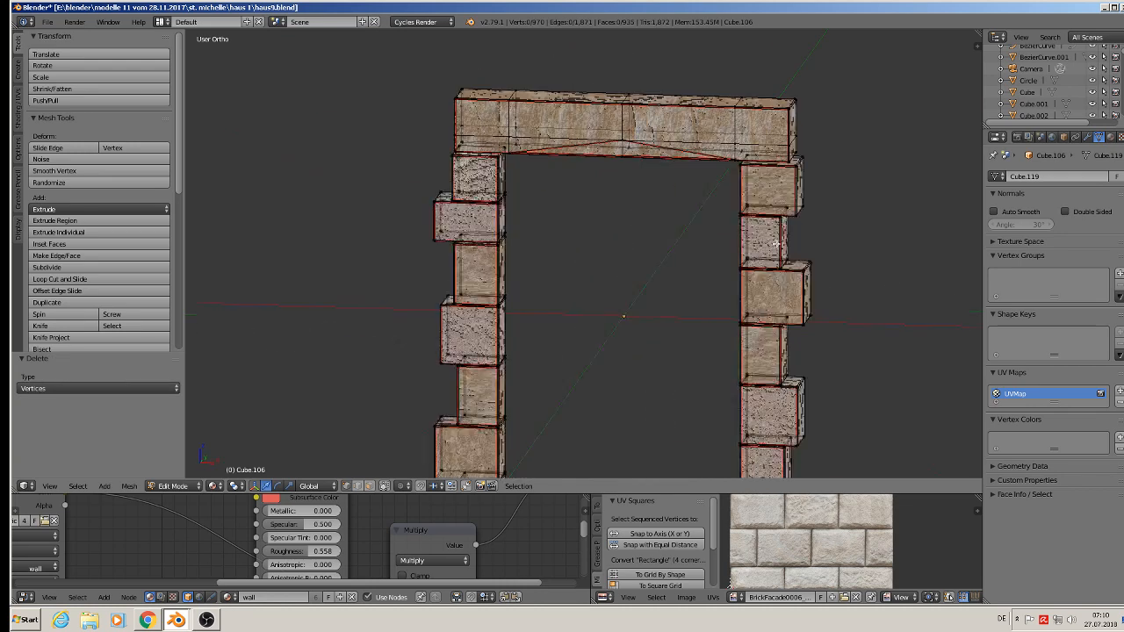
{"action": "scroll", "coordinate": [747, 259], "scroll_direction": "down", "scroll_amount": 3}
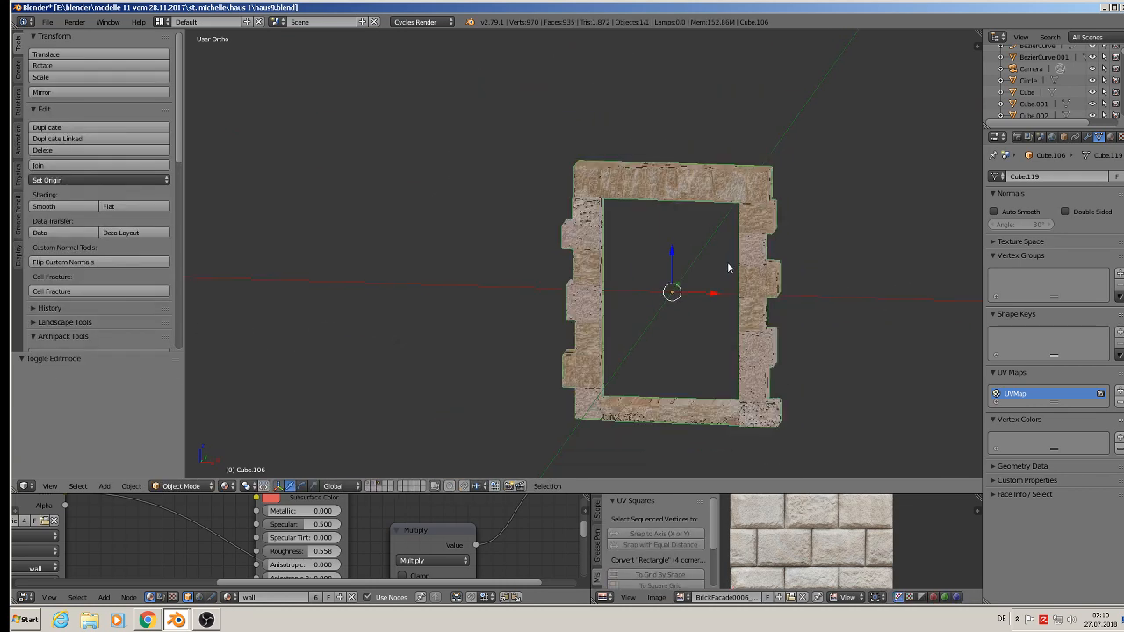
- Copy the cleaned stone surround from haus9.blend and paste it into herrenhaus1.blend
{"action": "key", "text": "ctrl+c"}
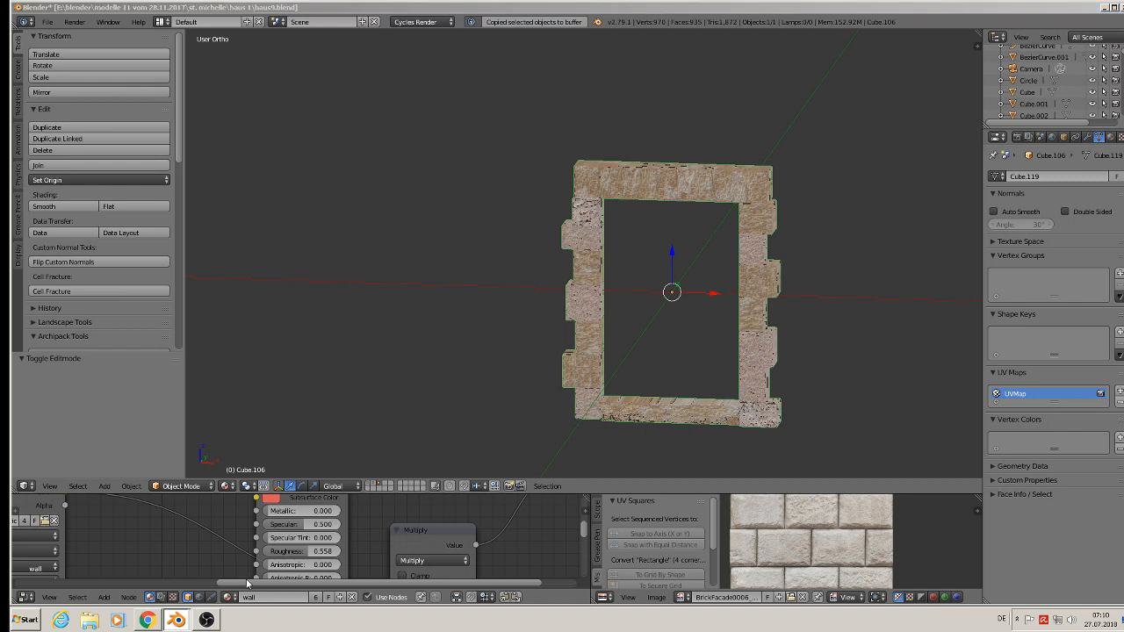
{"action": "key", "text": "alt+Tab"}
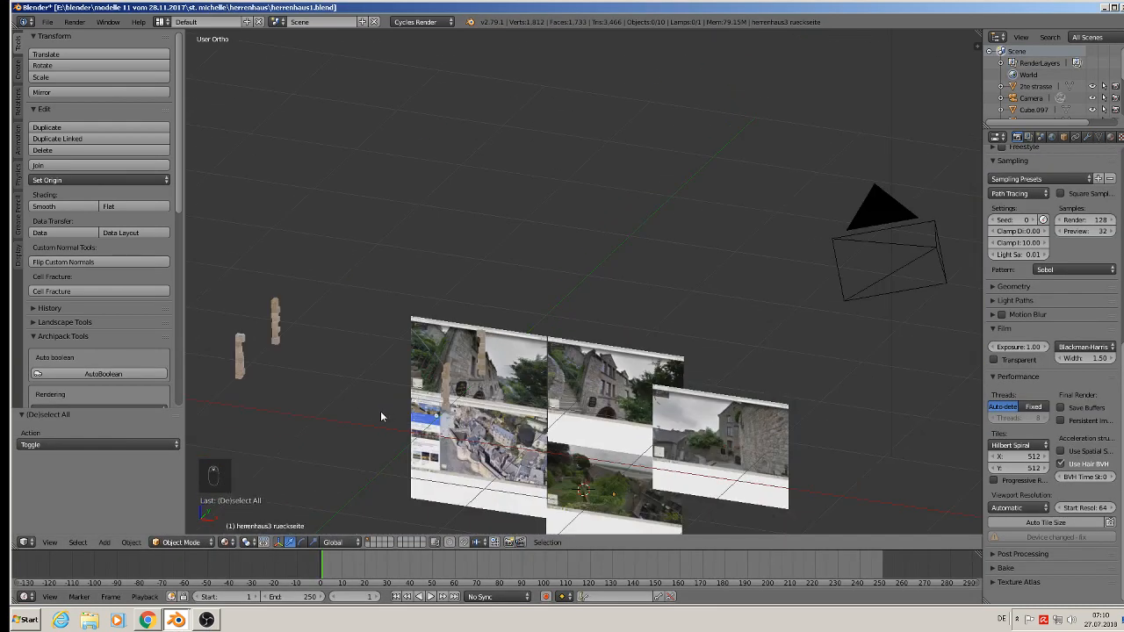
{"action": "key", "text": "ctrl+v"}
- Move the pasted surround along X beside the reference photos, scale it up to about 6.15 times, and deselect it
{"action": "middle_click_drag", "start_coordinate": [375, 410], "coordinate": [587, 369], "text": "shift"}
{"action": "key", "text": "g"}
{"action": "key", "text": "x"}
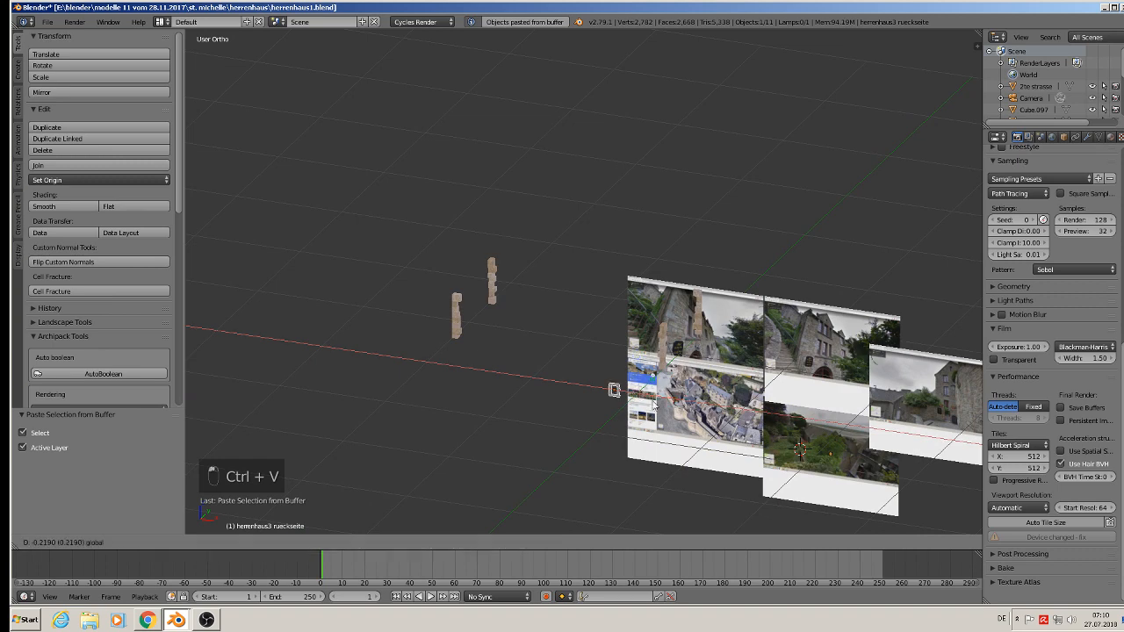
{"action": "left_click", "coordinate": [576, 389]}
{"action": "key", "text": "s"}
{"action": "left_click", "coordinate": [835, 295]}
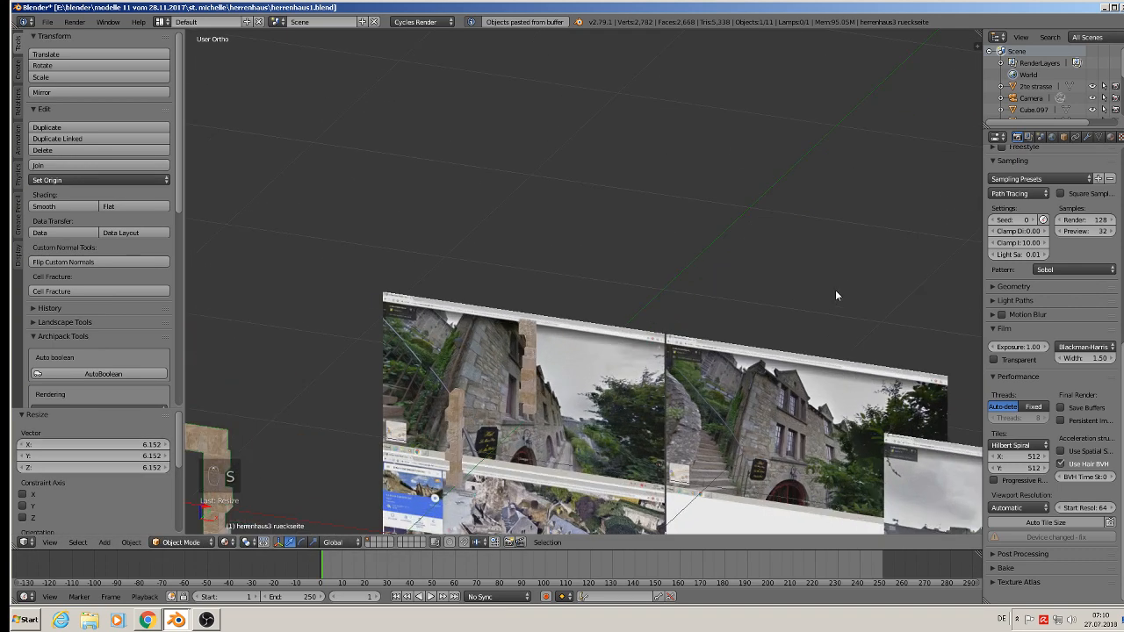
{"action": "key", "text": "a"}
- Examine the manor's windows in the street-view reference photo and compare them with the windows of the complete house in haus9.blend
{"action": "scroll", "coordinate": [802, 308], "scroll_direction": "up", "scroll_amount": 5}
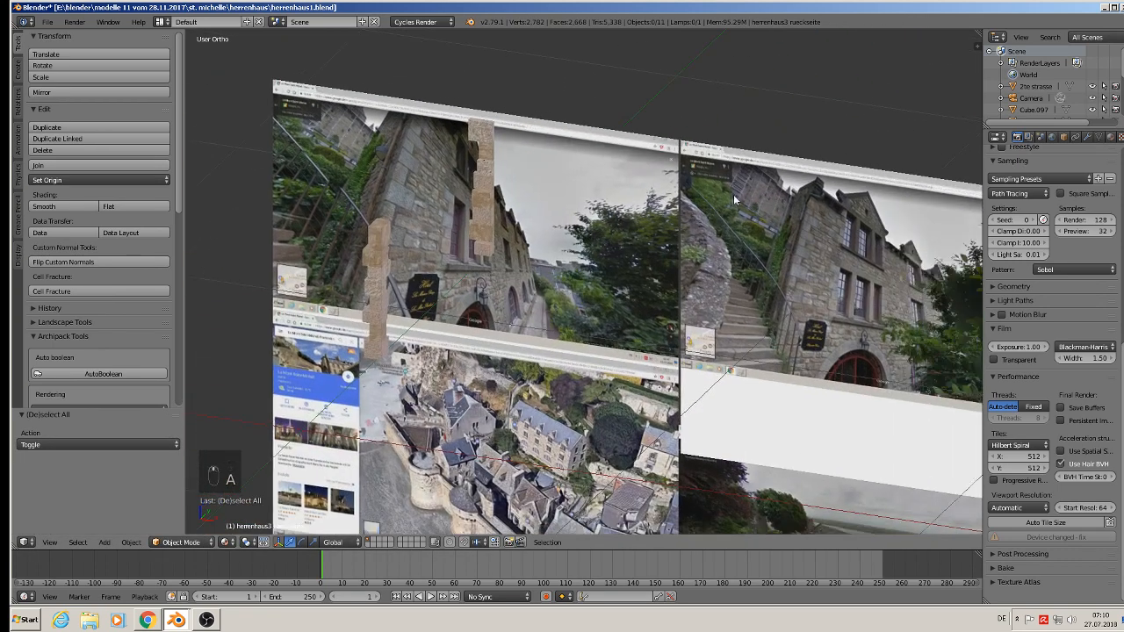
{"action": "scroll", "coordinate": [733, 194], "scroll_direction": "up", "scroll_amount": 5}
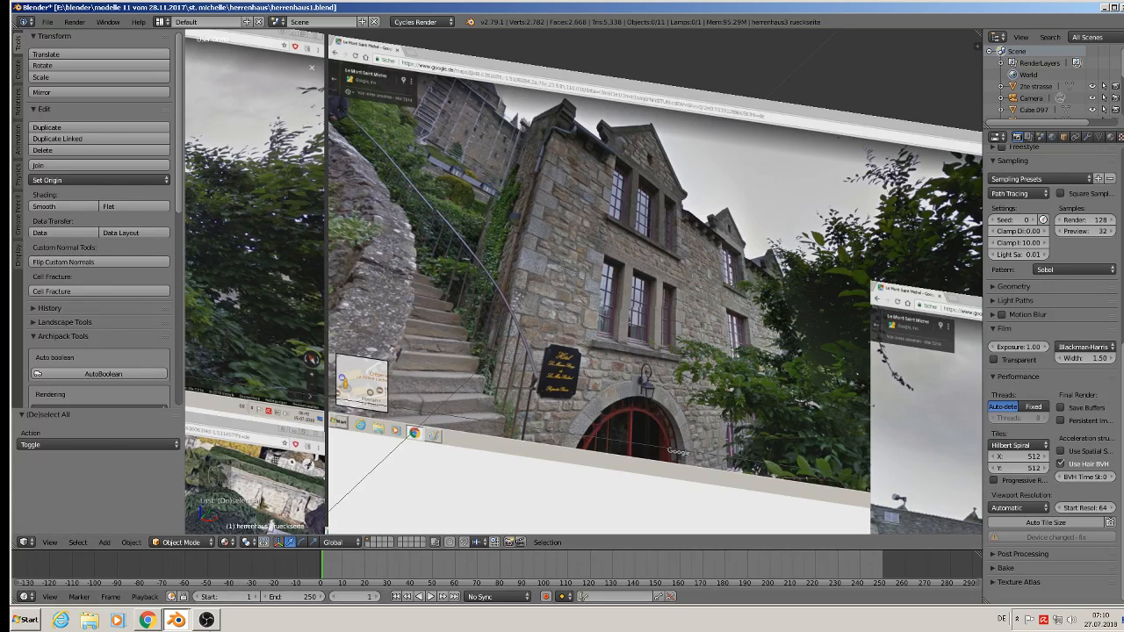
{"action": "left_click", "coordinate": [176, 620]}
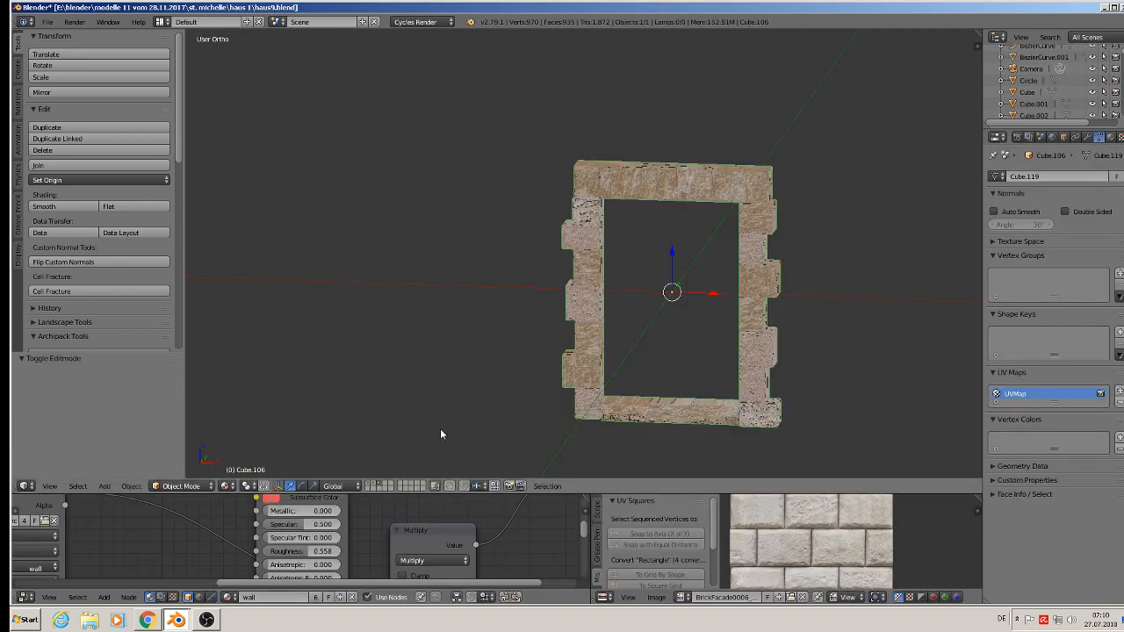
{"action": "scroll", "coordinate": [440, 428], "scroll_direction": "down", "scroll_amount": 5}
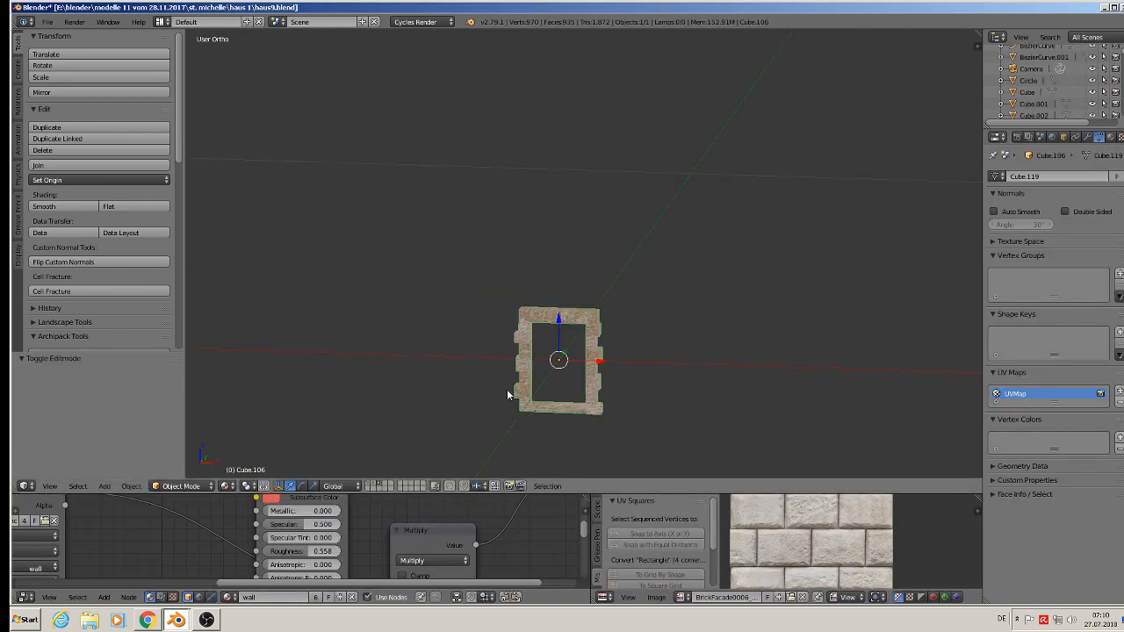
{"action": "left_click", "coordinate": [369, 483]}
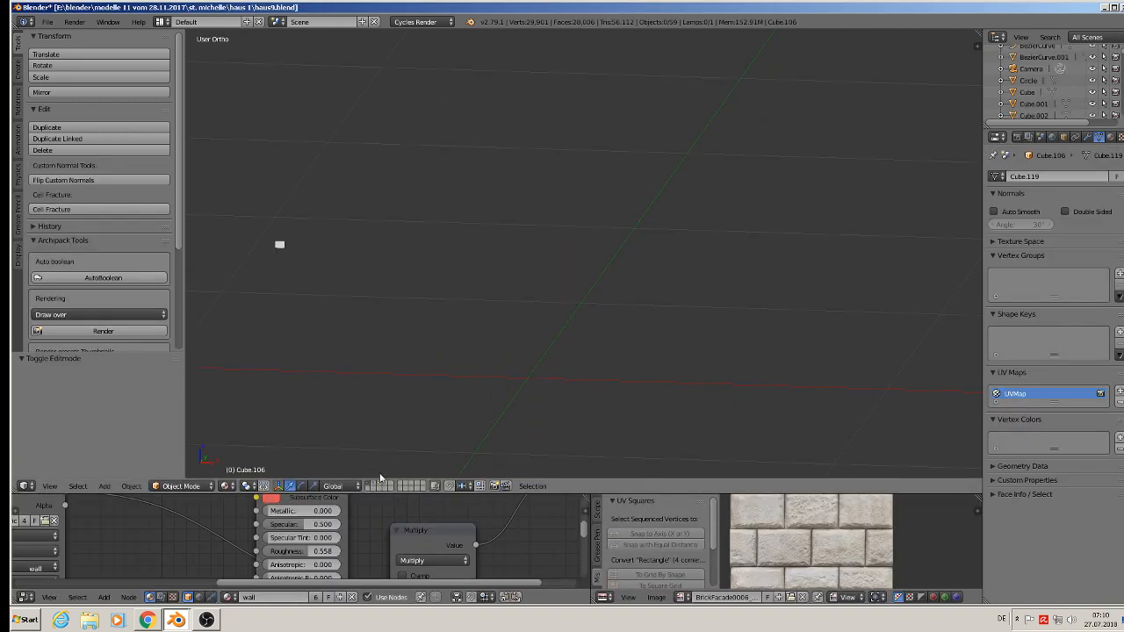
{"action": "scroll", "coordinate": [442, 375], "scroll_direction": "up", "scroll_amount": 2}
{"action": "scroll", "coordinate": [441, 375], "scroll_direction": "up", "scroll_amount": 10}
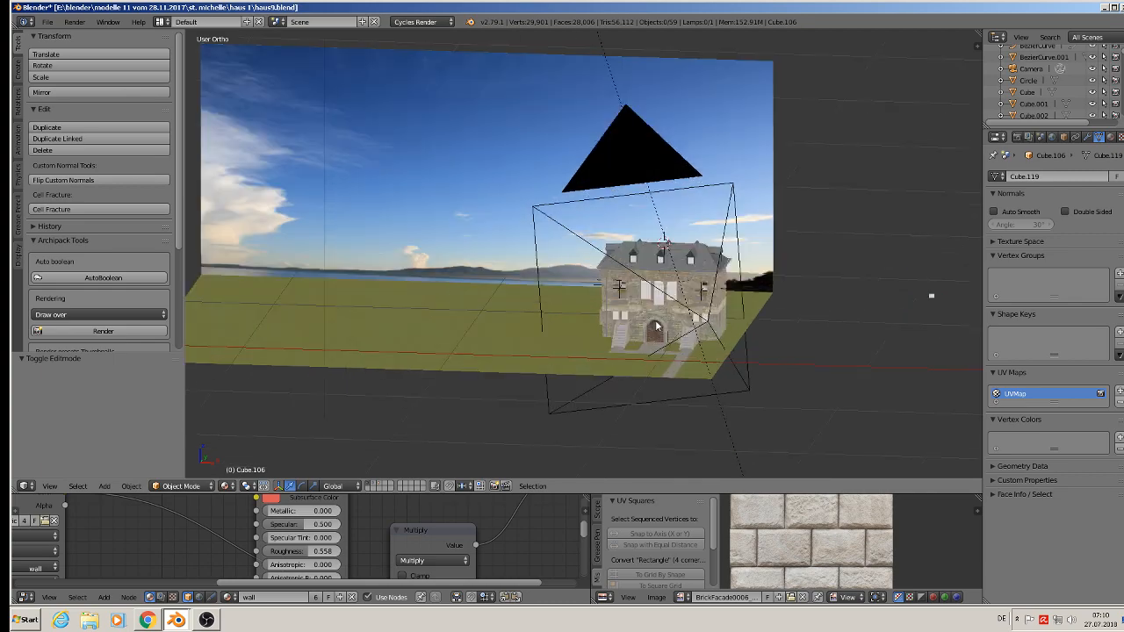
{"action": "scroll", "coordinate": [672, 316], "scroll_direction": "up", "scroll_amount": 3}
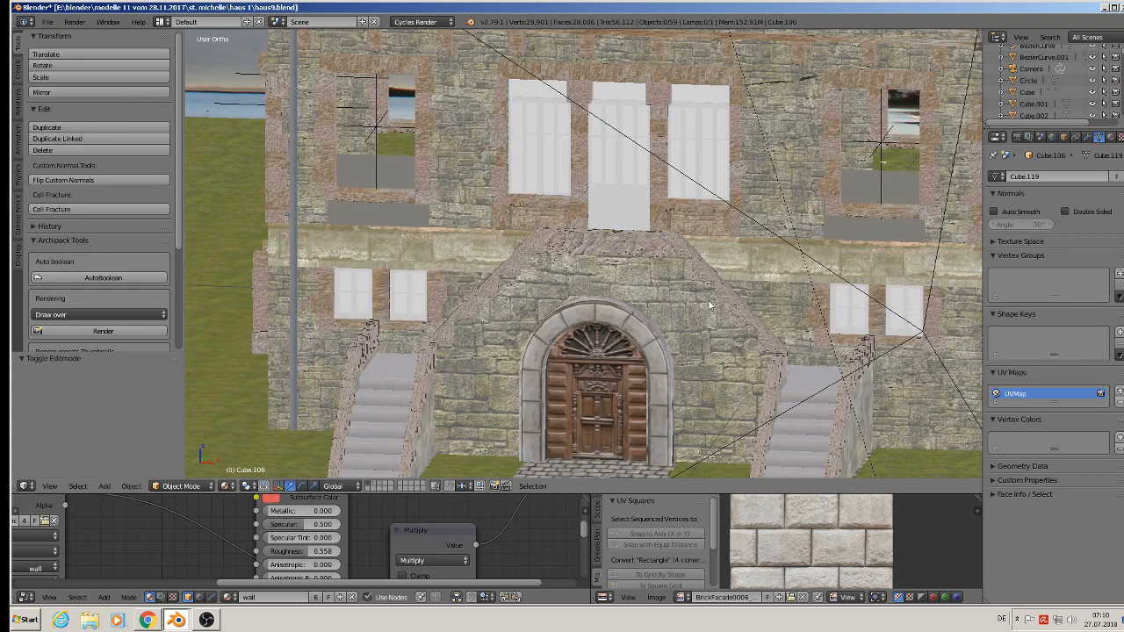
{"action": "scroll", "coordinate": [707, 304], "scroll_direction": "down", "scroll_amount": 5}
{"action": "middle_click_drag", "start_coordinate": [703, 305], "coordinate": [613, 331]}
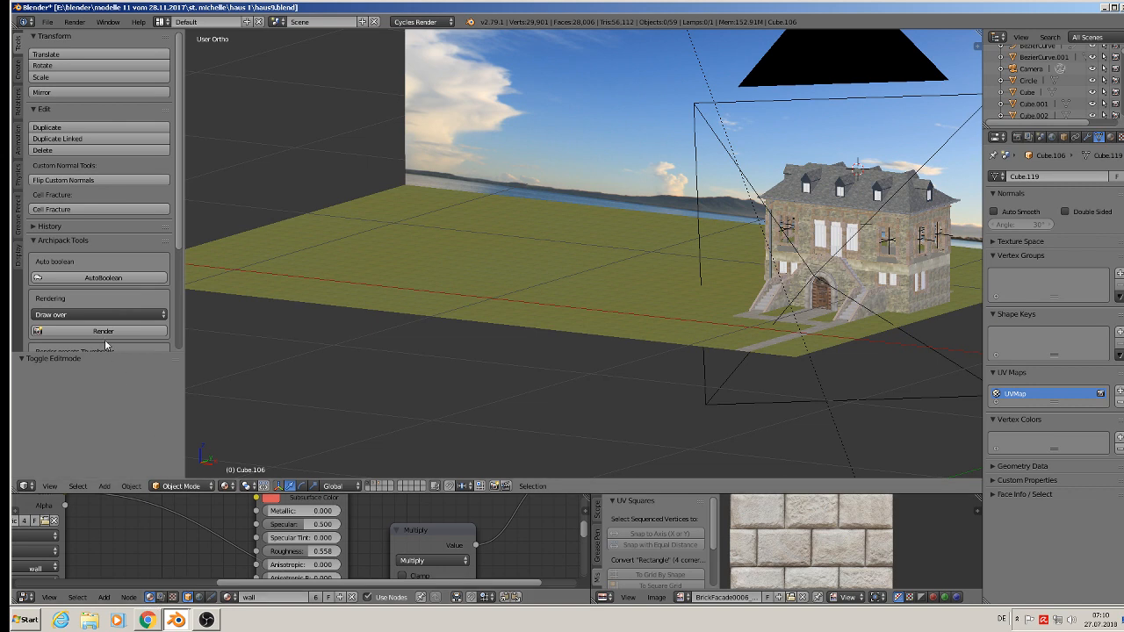
- Open the file haus 3-2.blend from the house 3 folder inside st. michelle
{"action": "left_click", "coordinate": [49, 23]}
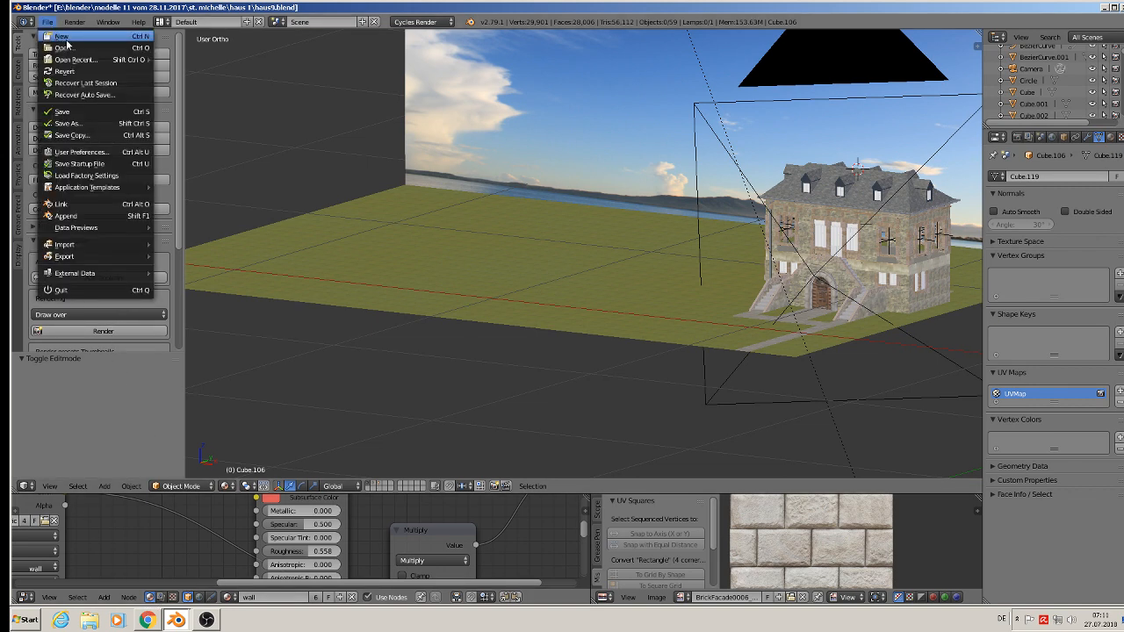
{"action": "left_click", "coordinate": [61, 43]}
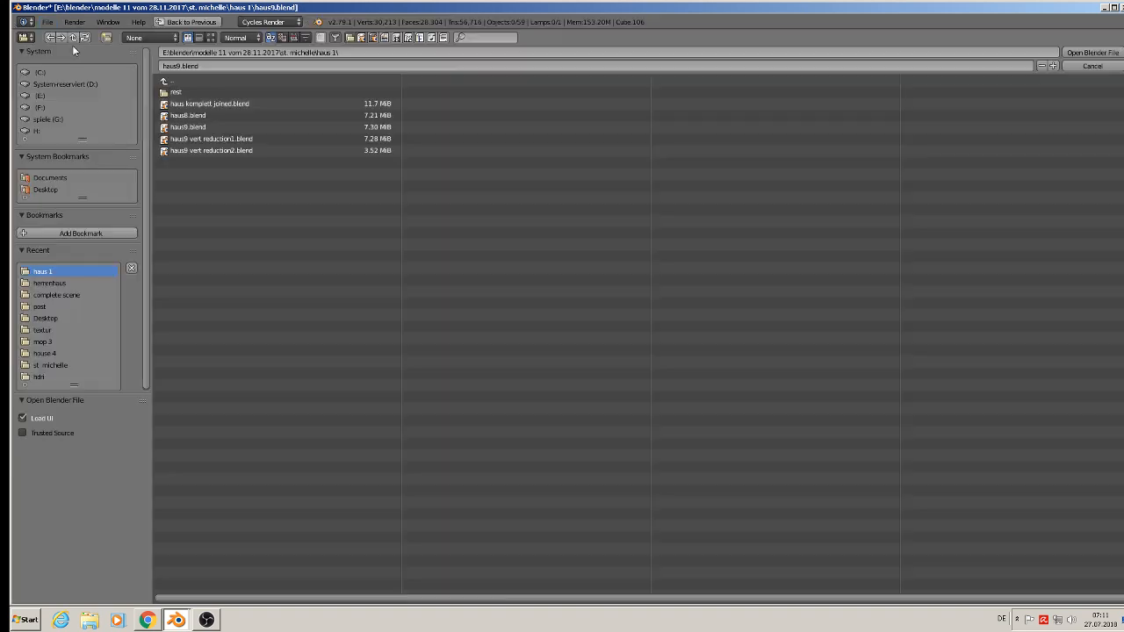
{"action": "left_click", "coordinate": [189, 76]}
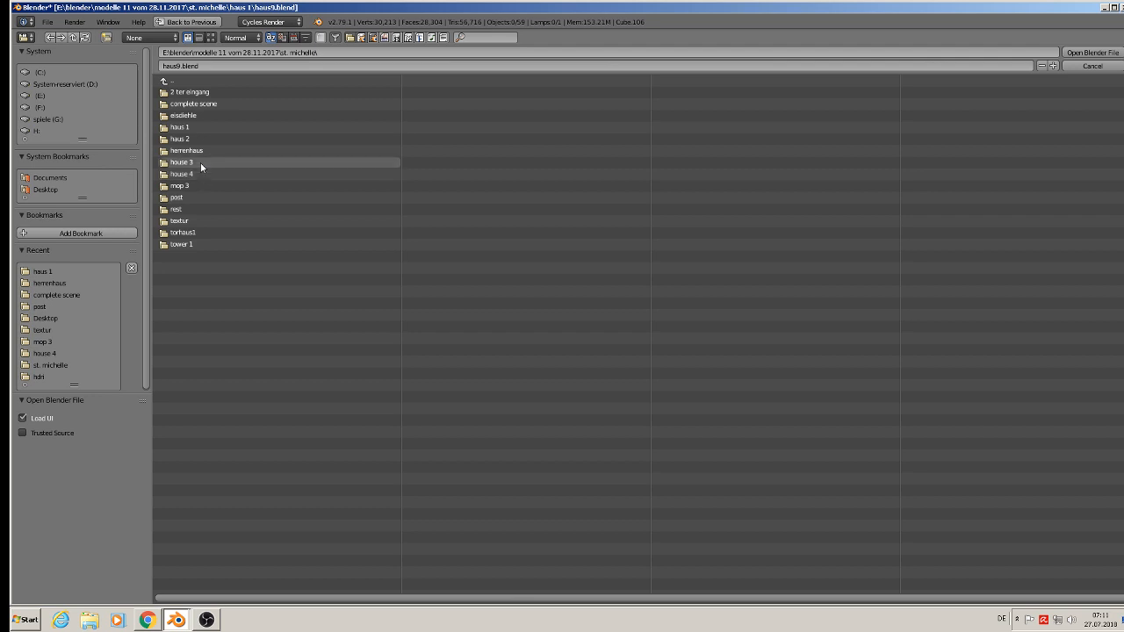
{"action": "left_click", "coordinate": [200, 162]}
{"action": "left_click", "coordinate": [200, 103]}
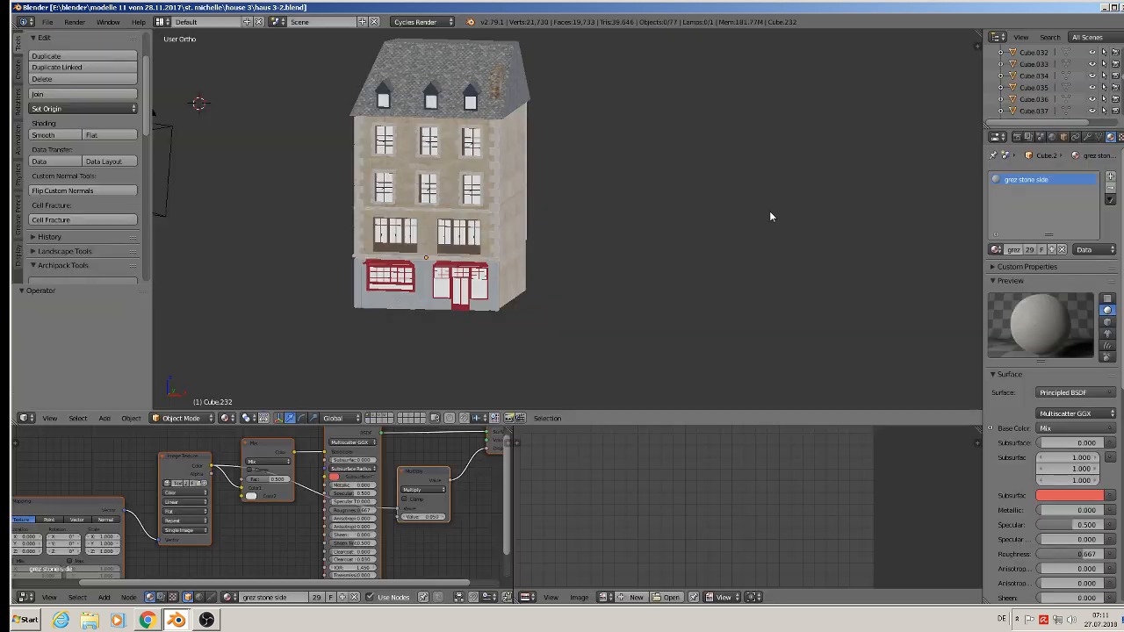
- Select the middle window of the floor below the roof and pull it out of the facade by -0.249 along Y
{"action": "scroll", "coordinate": [490, 211], "scroll_direction": "up", "scroll_amount": 8}
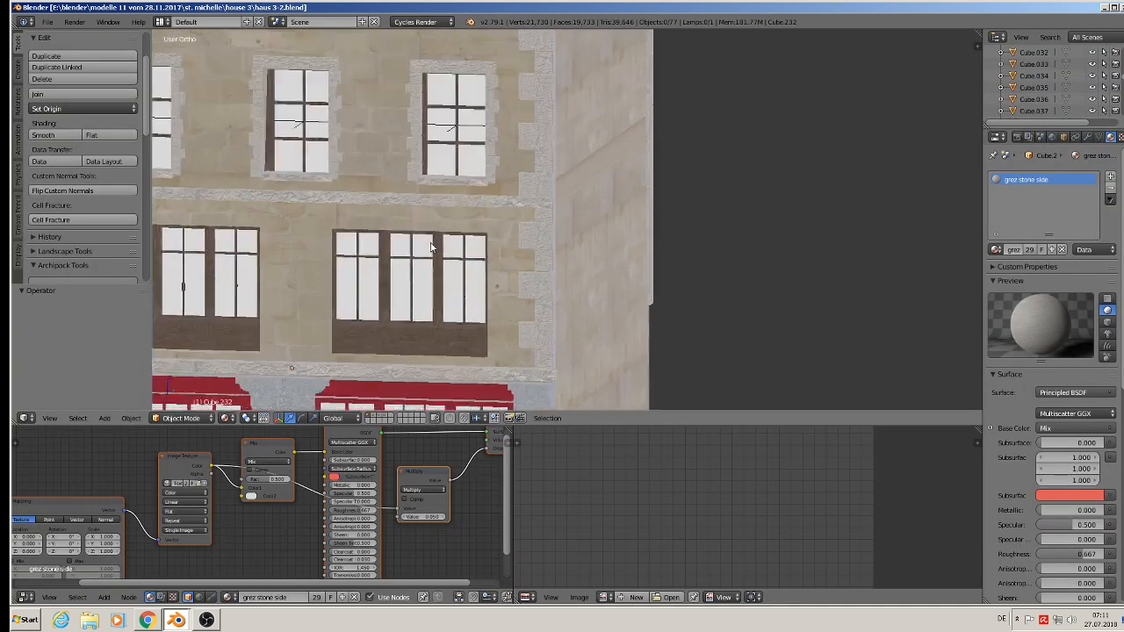
{"action": "scroll", "coordinate": [405, 309], "scroll_direction": "down", "scroll_amount": 7}
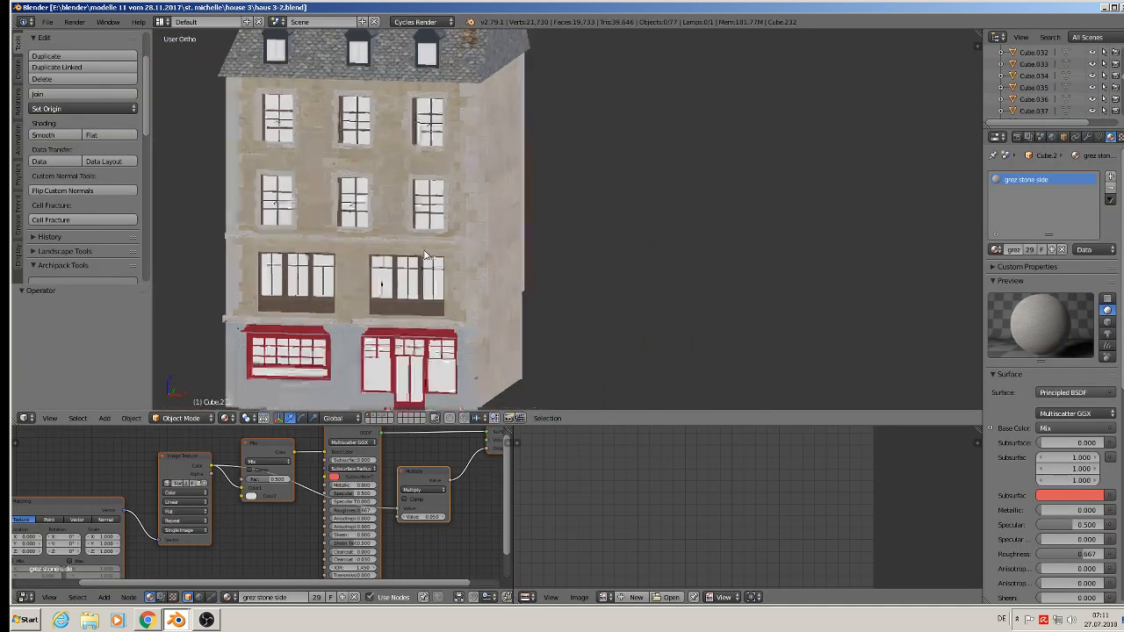
{"action": "middle_click_drag", "start_coordinate": [279, 154], "coordinate": [420, 222], "text": "shift"}
{"action": "scroll", "coordinate": [440, 229], "scroll_direction": "up", "scroll_amount": 4}
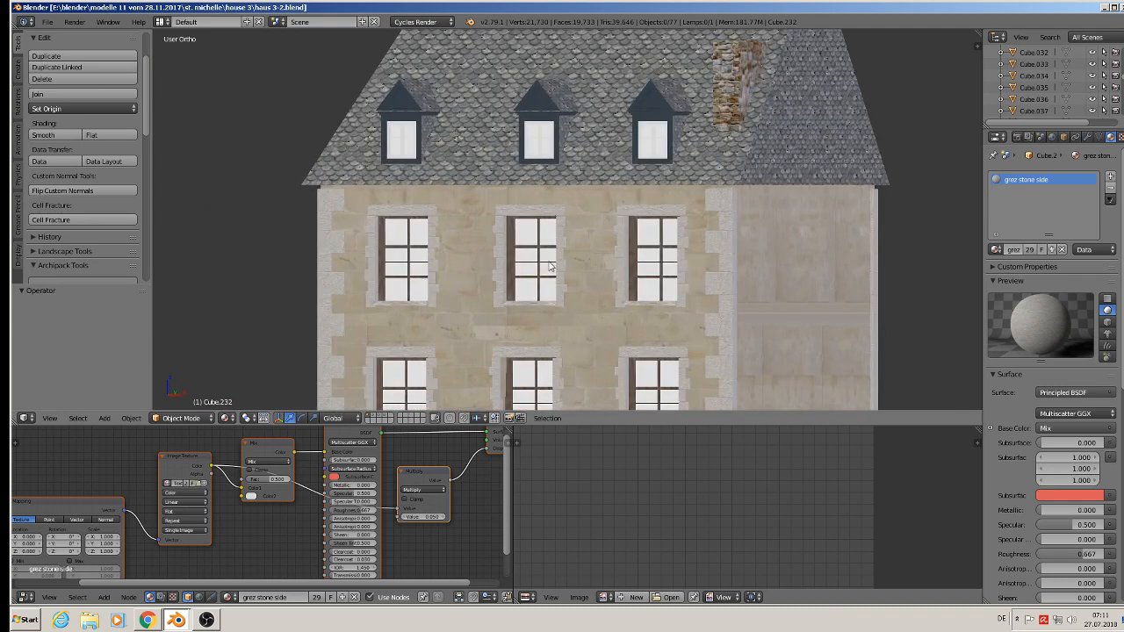
{"action": "right_click", "coordinate": [553, 268]}
{"action": "middle_click_drag", "start_coordinate": [554, 279], "coordinate": [525, 297]}
{"action": "scroll", "coordinate": [527, 285], "scroll_direction": "down", "scroll_amount": 1}
{"action": "left_click_drag", "start_coordinate": [549, 256], "coordinate": [497, 284]}
{"action": "scroll", "coordinate": [527, 303], "scroll_direction": "up", "scroll_amount": 3}
{"action": "middle_click_drag", "start_coordinate": [527, 305], "coordinate": [585, 290]}
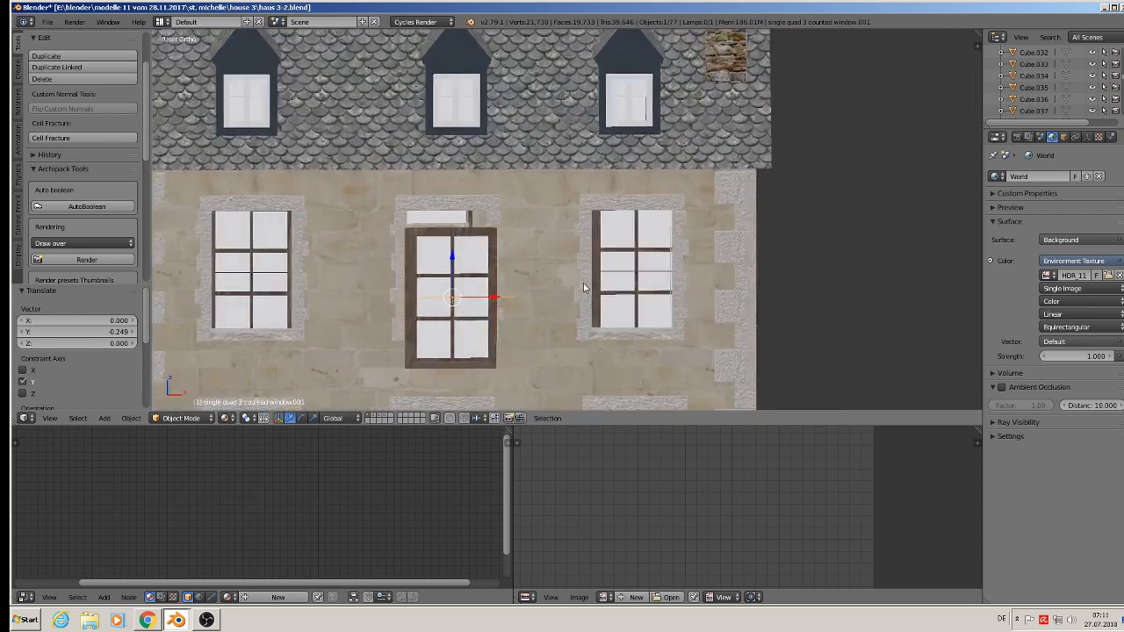
- Copy the pulled-out facade window to the buffer
{"action": "scroll", "coordinate": [559, 283], "scroll_direction": "up", "scroll_amount": 1}
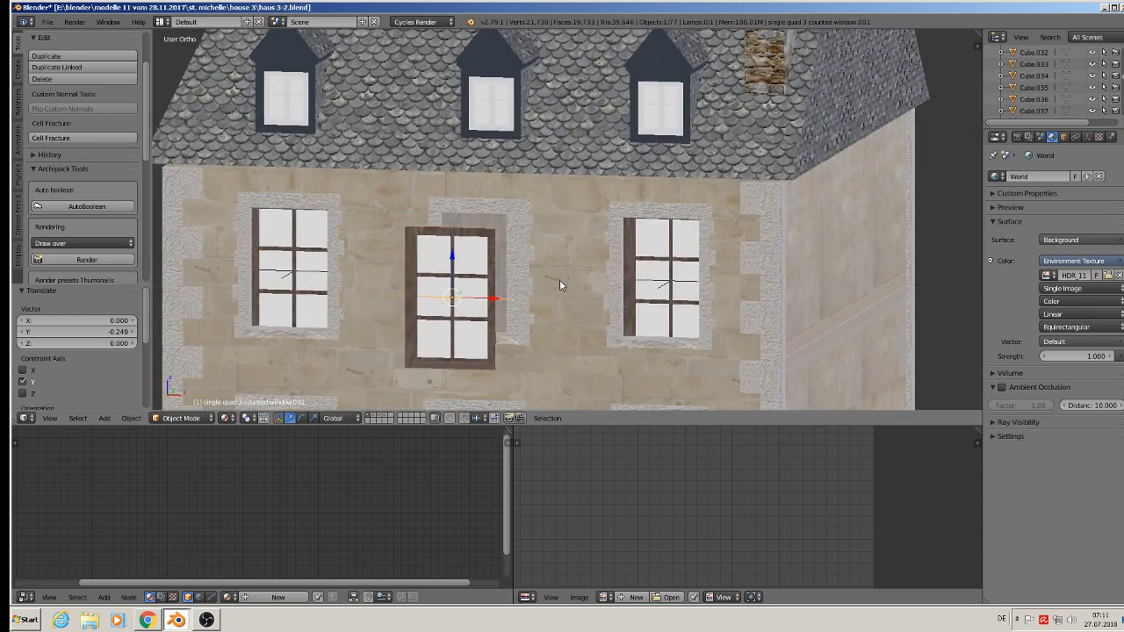
{"action": "key", "text": "ctrl+c"}
{"action": "left_click", "coordinate": [506, 283]}
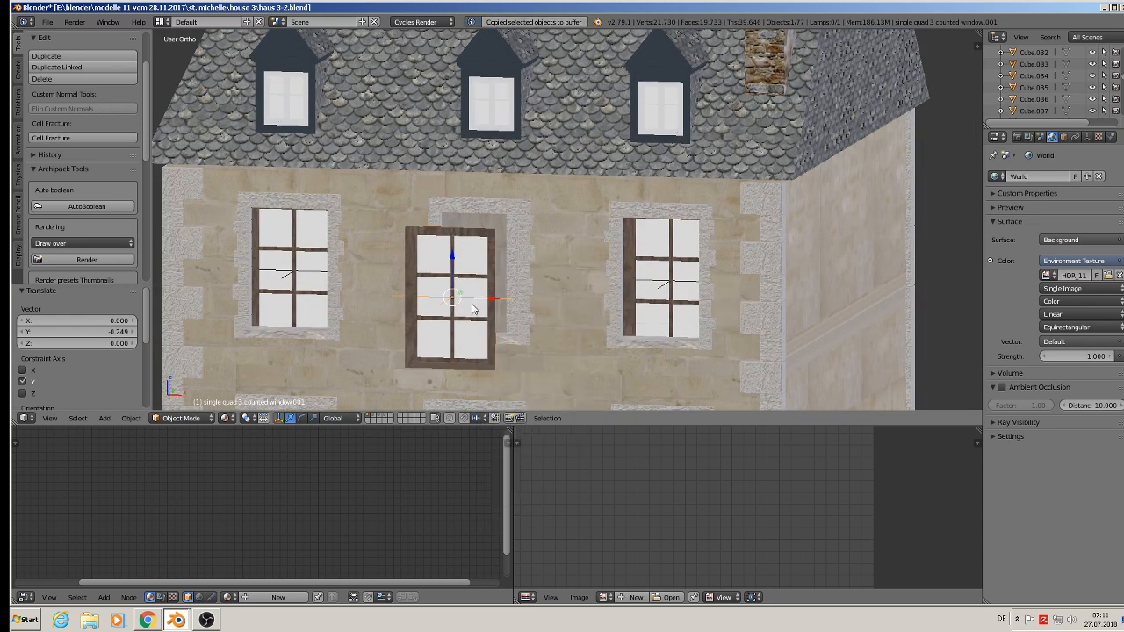
- Find the standalone six-pane window with the windowwood 1 material on the other layers, select it and copy it
{"action": "left_click", "coordinate": [385, 418]}
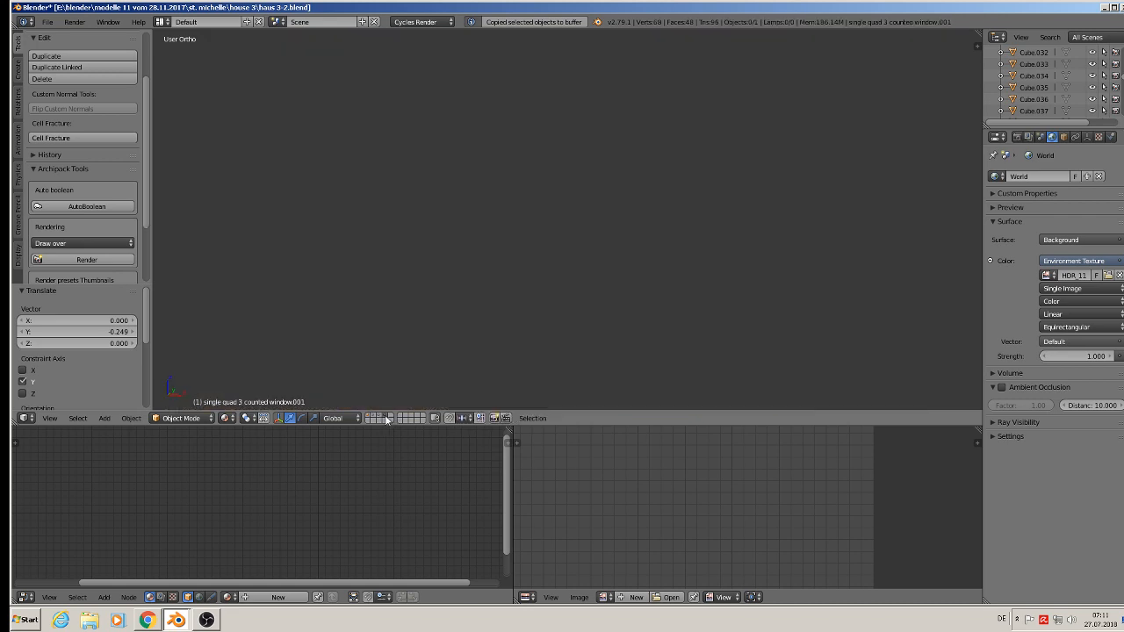
{"action": "scroll", "coordinate": [507, 331], "scroll_direction": "down", "scroll_amount": 12}
{"action": "middle_click_drag", "start_coordinate": [510, 333], "coordinate": [581, 126], "text": "shift"}
{"action": "scroll", "coordinate": [713, 183], "scroll_direction": "up", "scroll_amount": 5}
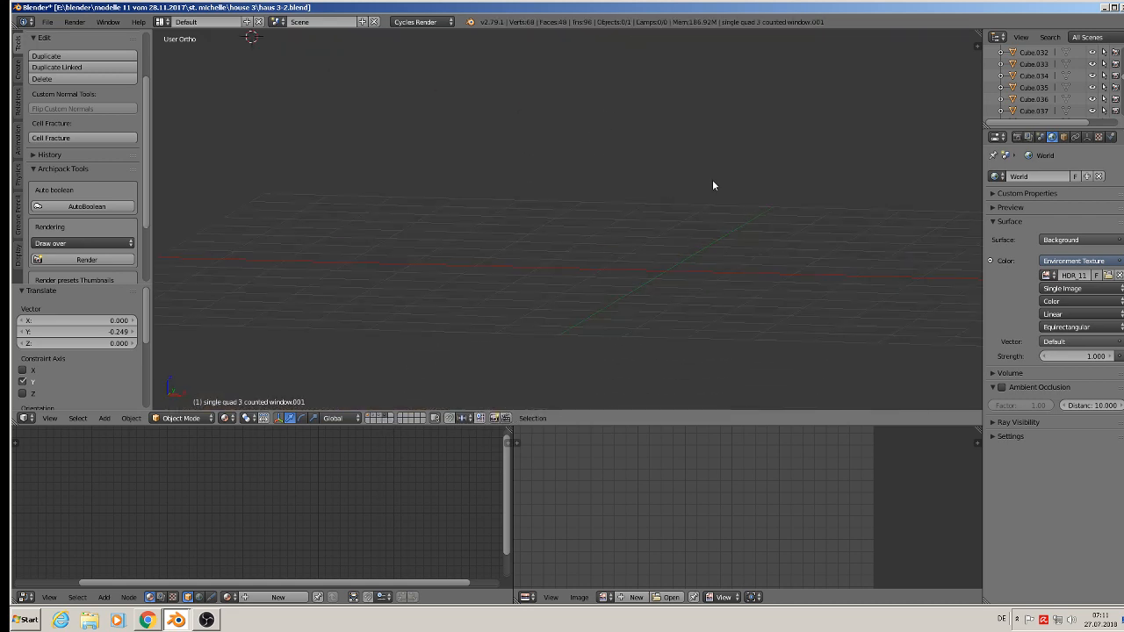
{"action": "left_click", "coordinate": [380, 421]}
{"action": "left_click", "coordinate": [381, 420]}
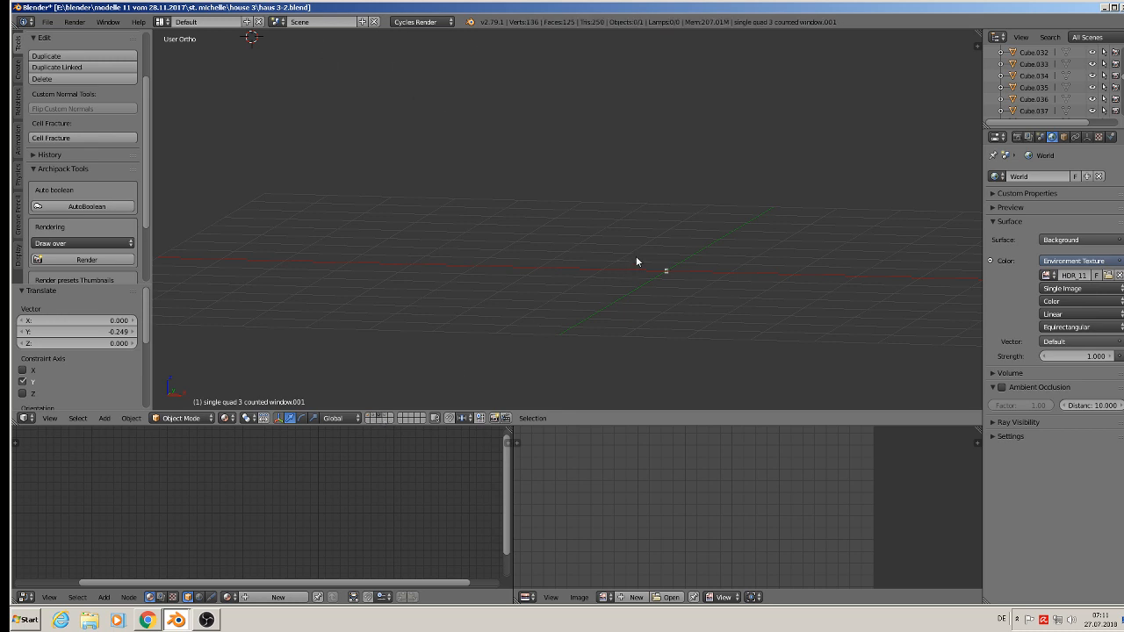
{"action": "scroll", "coordinate": [707, 294], "scroll_direction": "up", "scroll_amount": 10}
{"action": "right_click", "coordinate": [698, 257]}
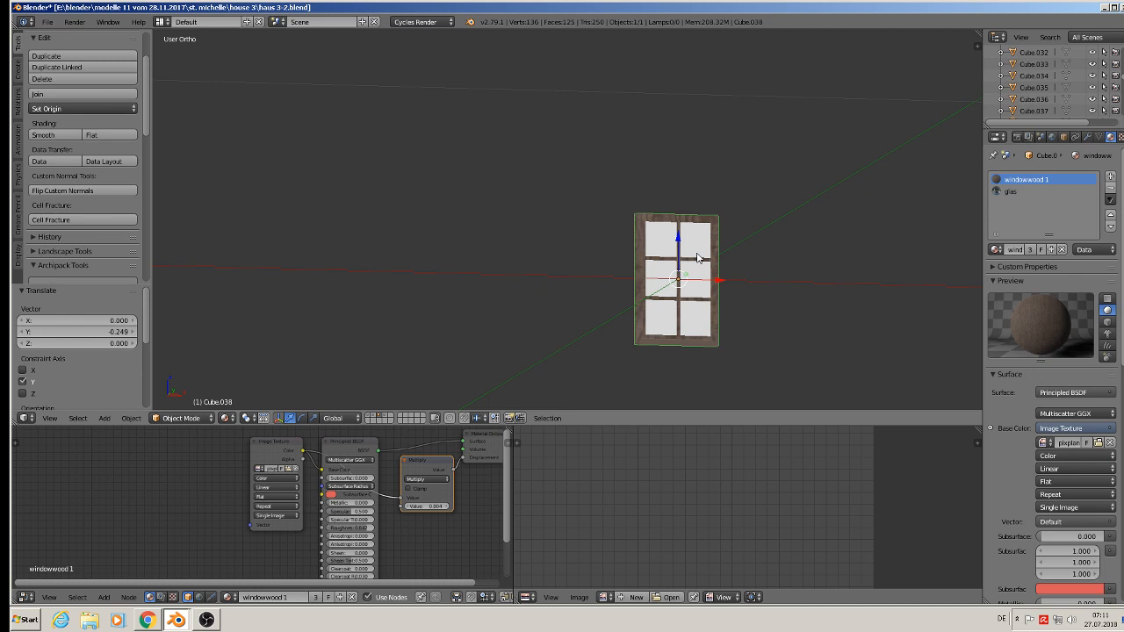
{"action": "key", "text": "ctrl+c"}
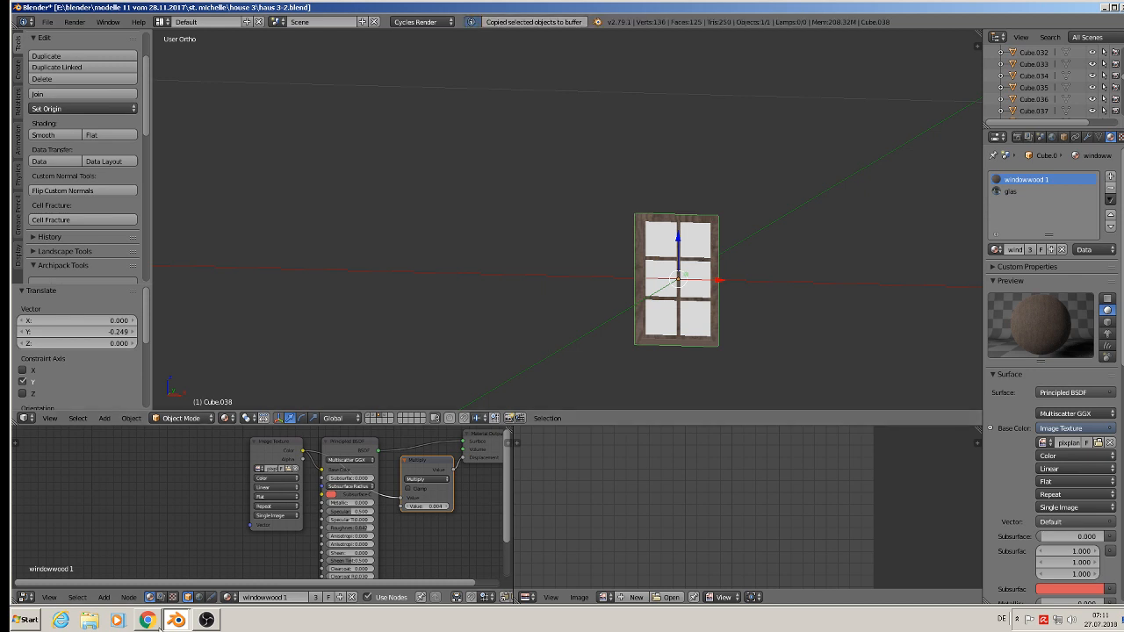
- Switch to herrenhaus1.blend and paste the copied six-pane window
{"action": "left_click", "coordinate": [173, 597]}
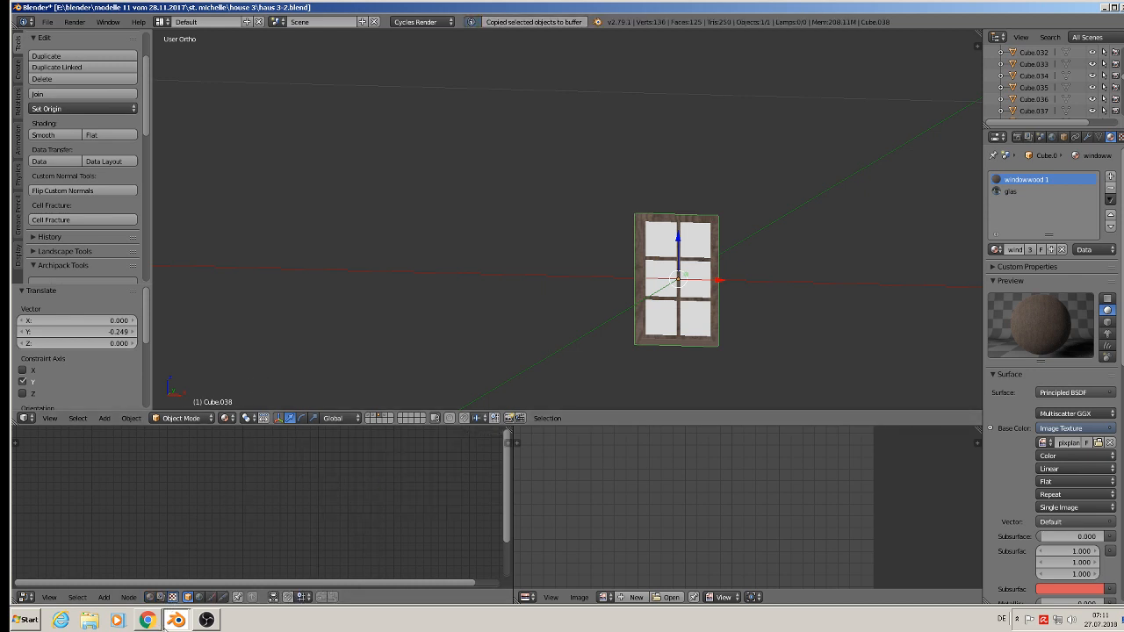
{"action": "left_click", "coordinate": [175, 621]}
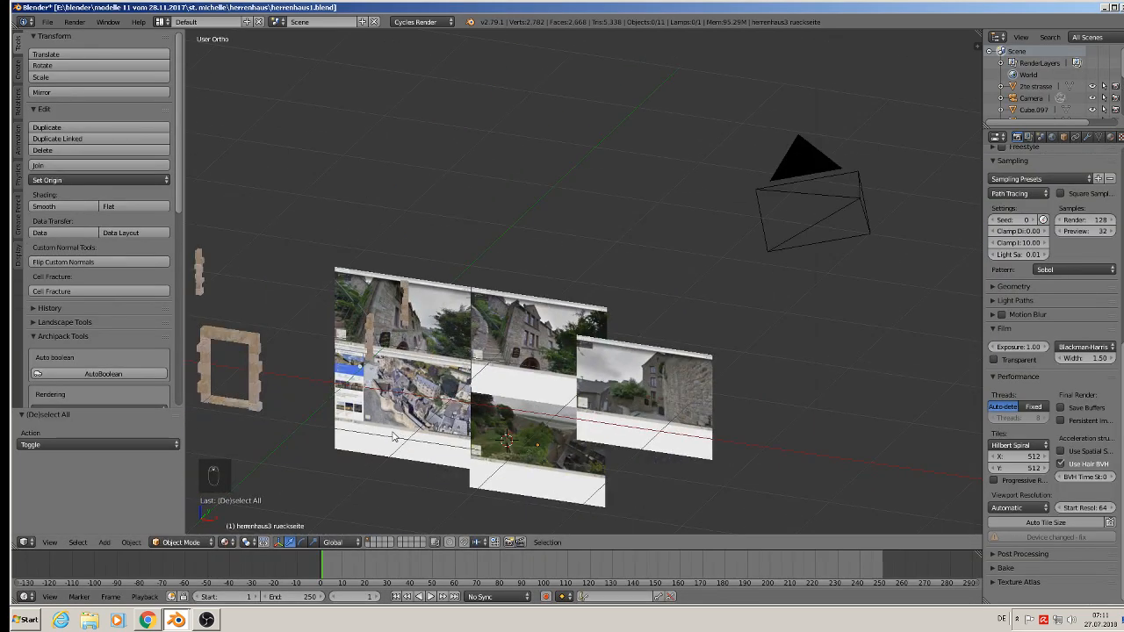
{"action": "key", "text": "ctrl+v"}
- Raise the pasted six-pane window, shift it -0.888 along X to above the stone surround, and scale it by 5.802
{"action": "scroll", "coordinate": [522, 318], "scroll_direction": "down", "scroll_amount": 4}
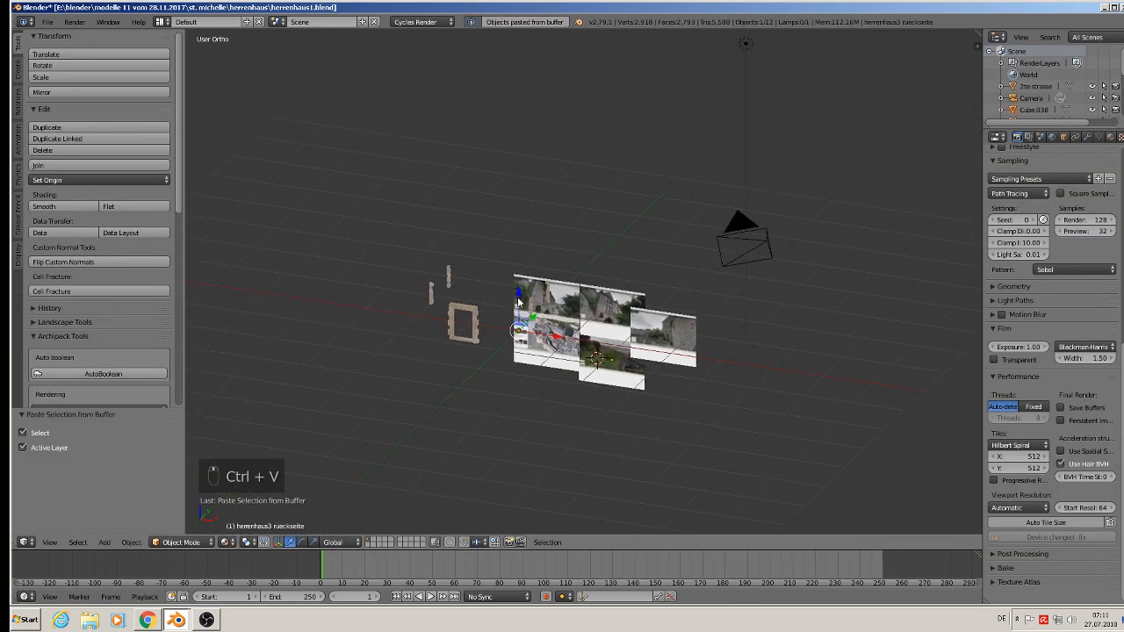
{"action": "left_click_drag", "start_coordinate": [518, 296], "coordinate": [519, 248]}
{"action": "left_click_drag", "start_coordinate": [556, 288], "coordinate": [513, 286]}
{"action": "key", "text": "s"}
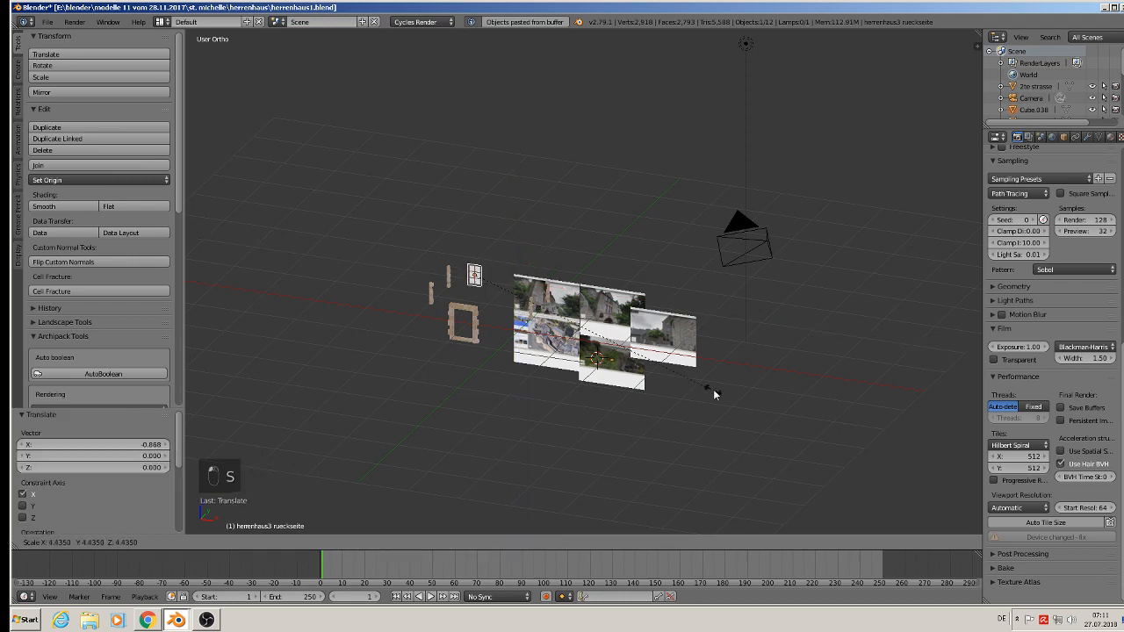
{"action": "left_click", "coordinate": [787, 417]}
- Examine the reference photos of the manor house, especially the gables, window groups and eaves of the stone facade
{"action": "scroll", "coordinate": [534, 307], "scroll_direction": "up", "scroll_amount": 8}
{"action": "scroll", "coordinate": [533, 308], "scroll_direction": "up", "scroll_amount": 7}
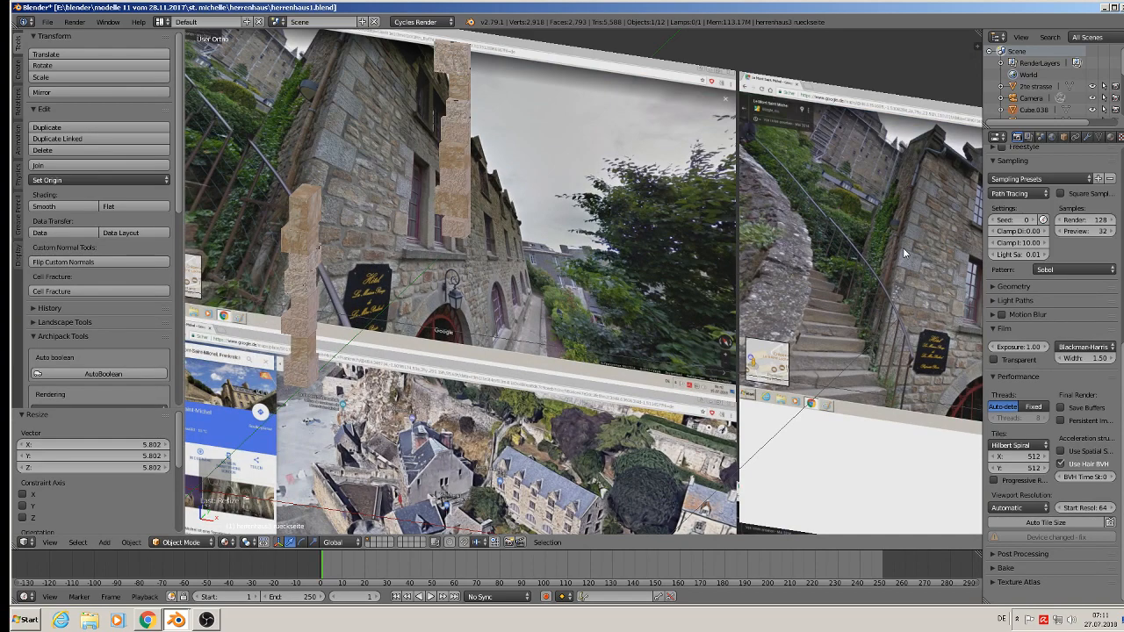
{"action": "middle_click_drag", "start_coordinate": [922, 276], "coordinate": [455, 230], "text": "shift"}
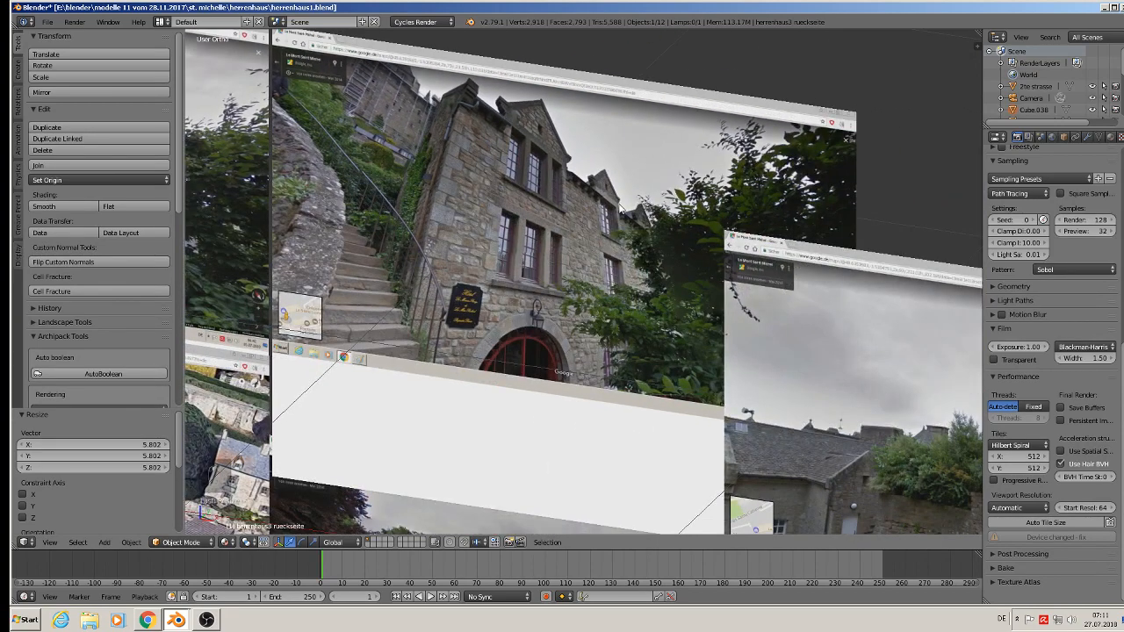
{"action": "scroll", "coordinate": [580, 194], "scroll_direction": "up", "scroll_amount": 2}
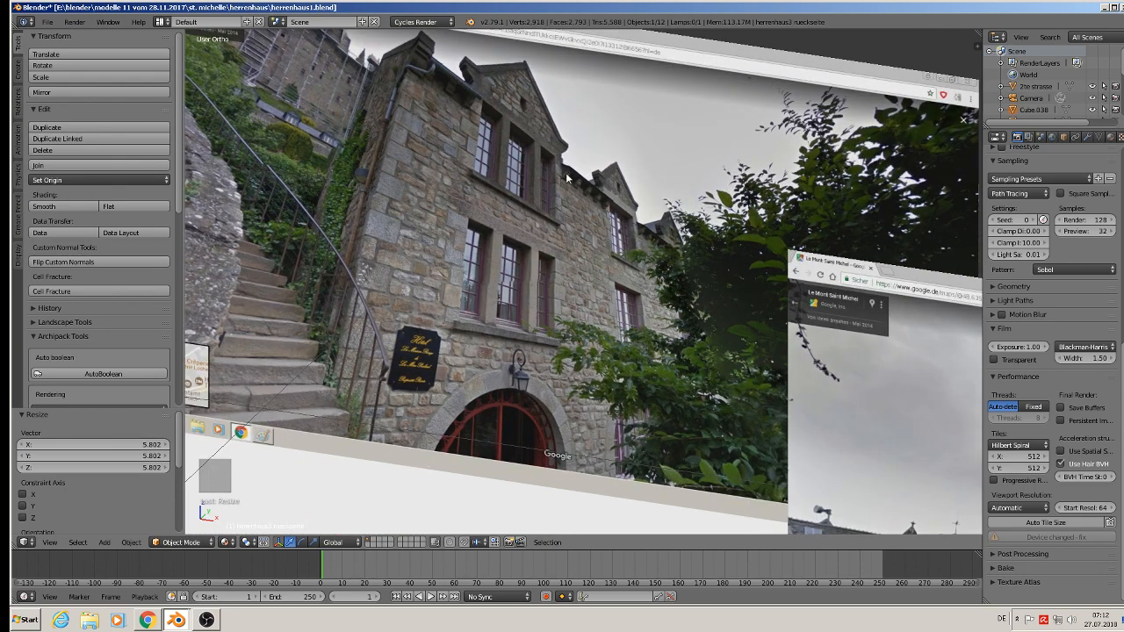
{"action": "scroll", "coordinate": [568, 180], "scroll_direction": "up", "scroll_amount": 3}
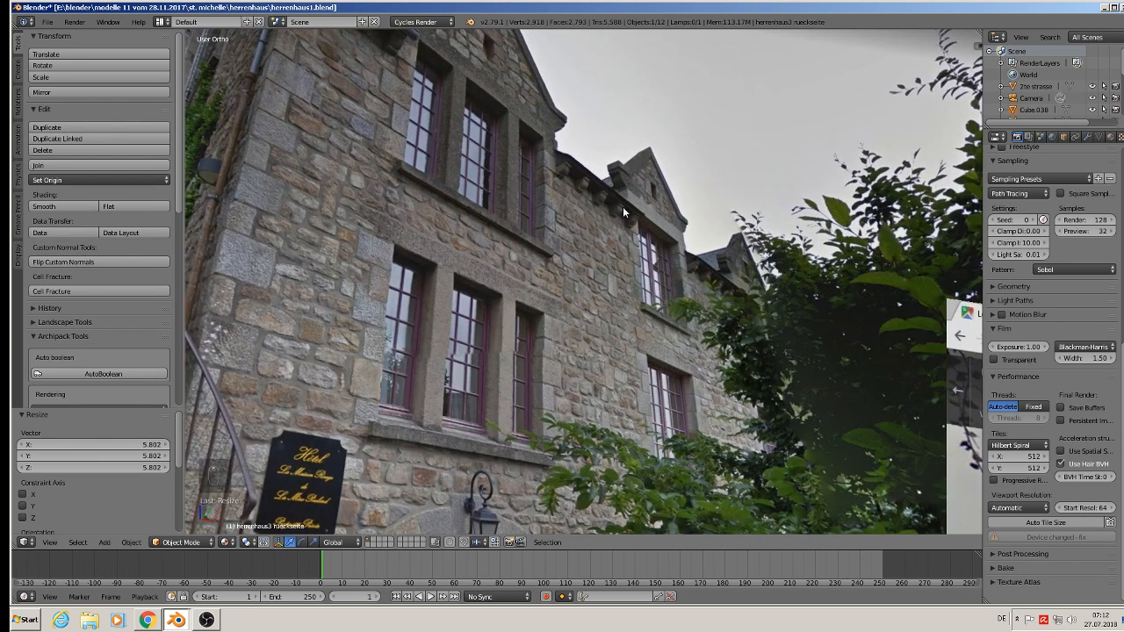
{"action": "scroll", "coordinate": [619, 210], "scroll_direction": "down", "scroll_amount": 5}
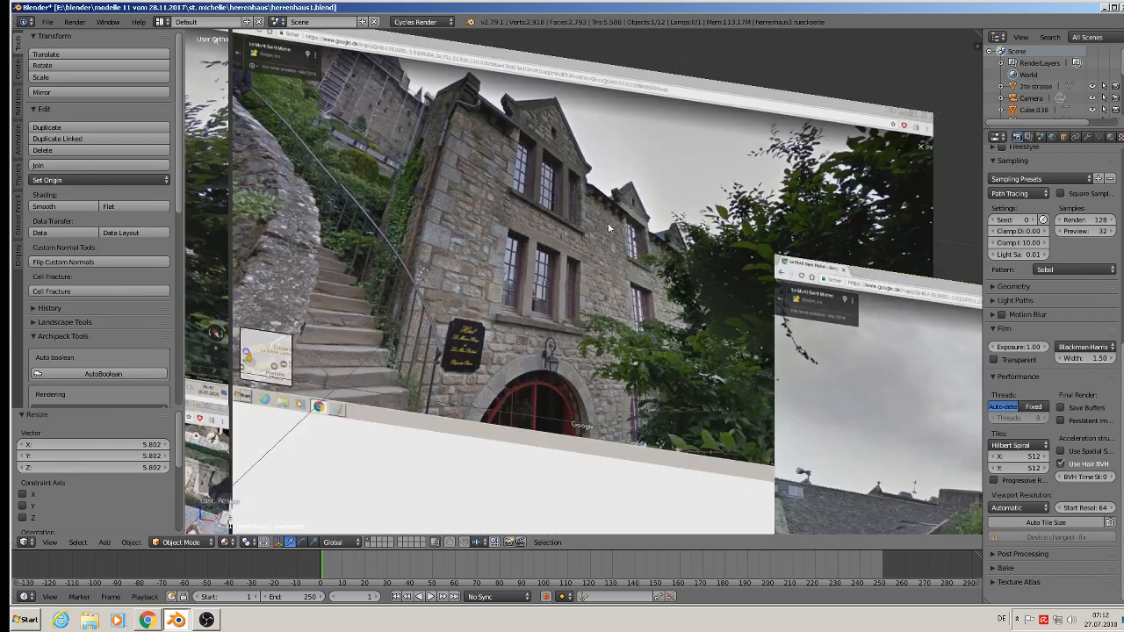
{"action": "scroll", "coordinate": [404, 277], "scroll_direction": "down", "scroll_amount": 3}
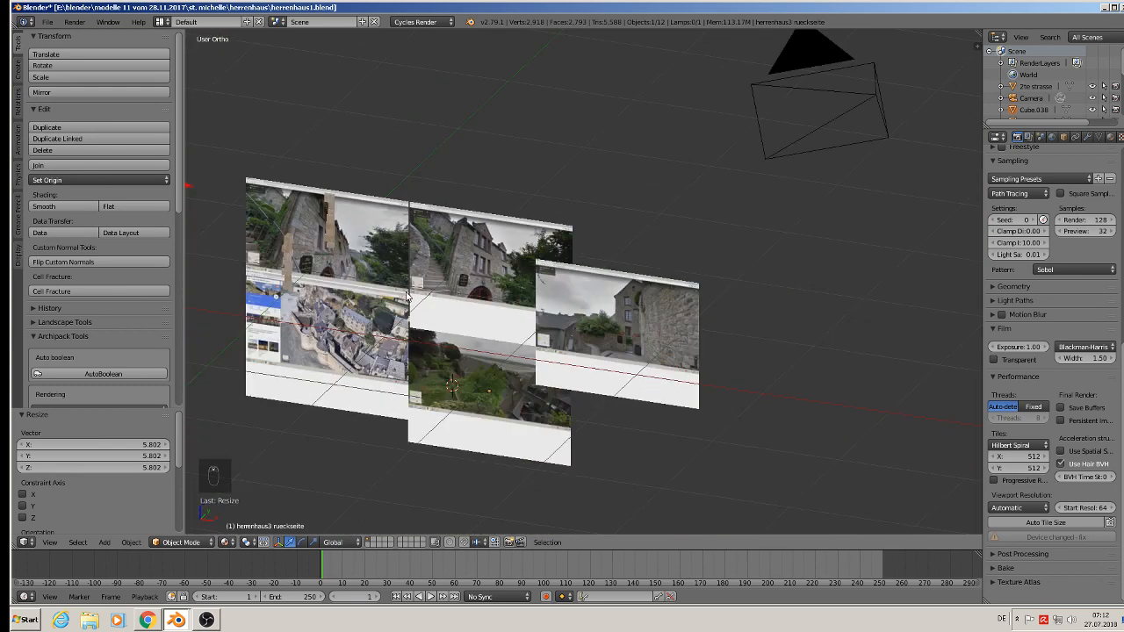
- Switch to the haus 3-2.blend instance and open torhouse5.blend from the torhaus1 folder there
{"action": "left_click", "coordinate": [173, 621]}
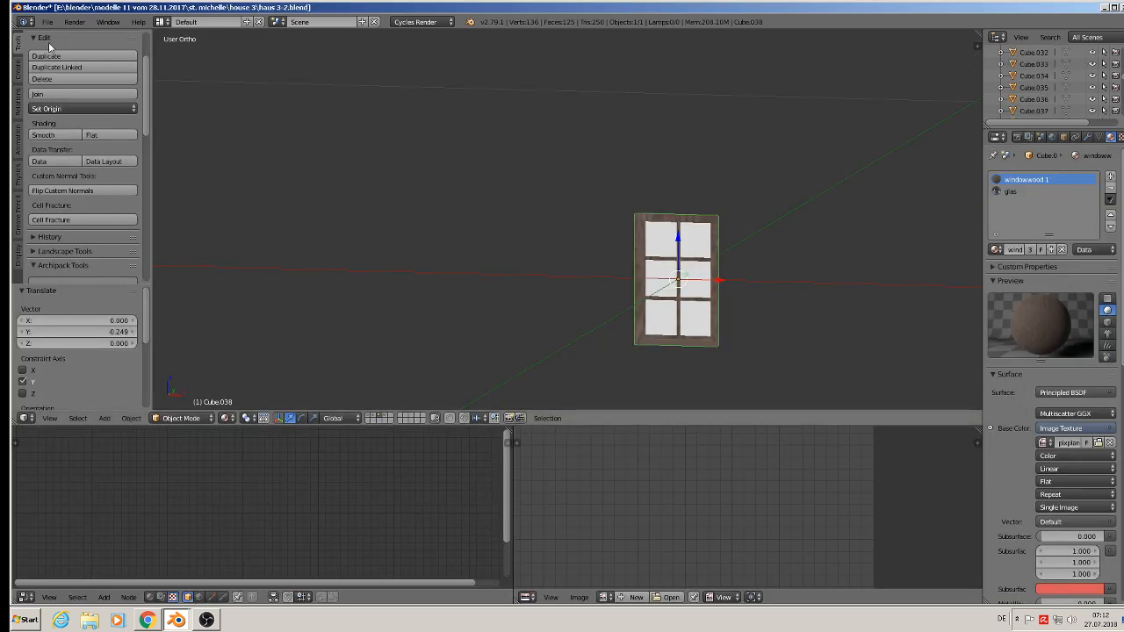
{"action": "left_click", "coordinate": [47, 22]}
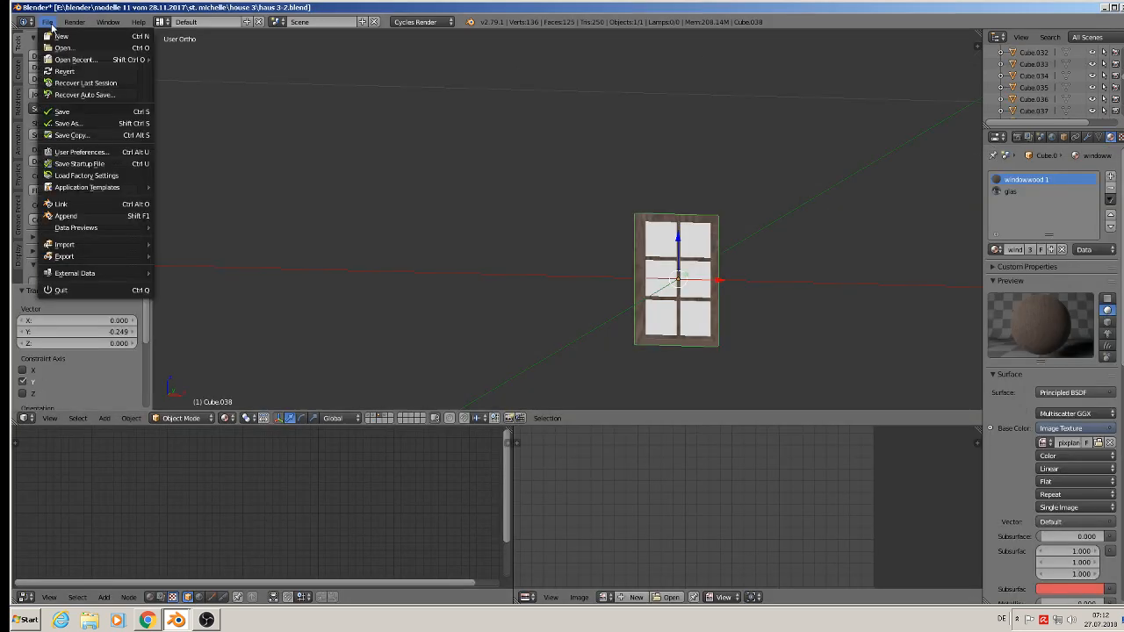
{"action": "left_click", "coordinate": [76, 50]}
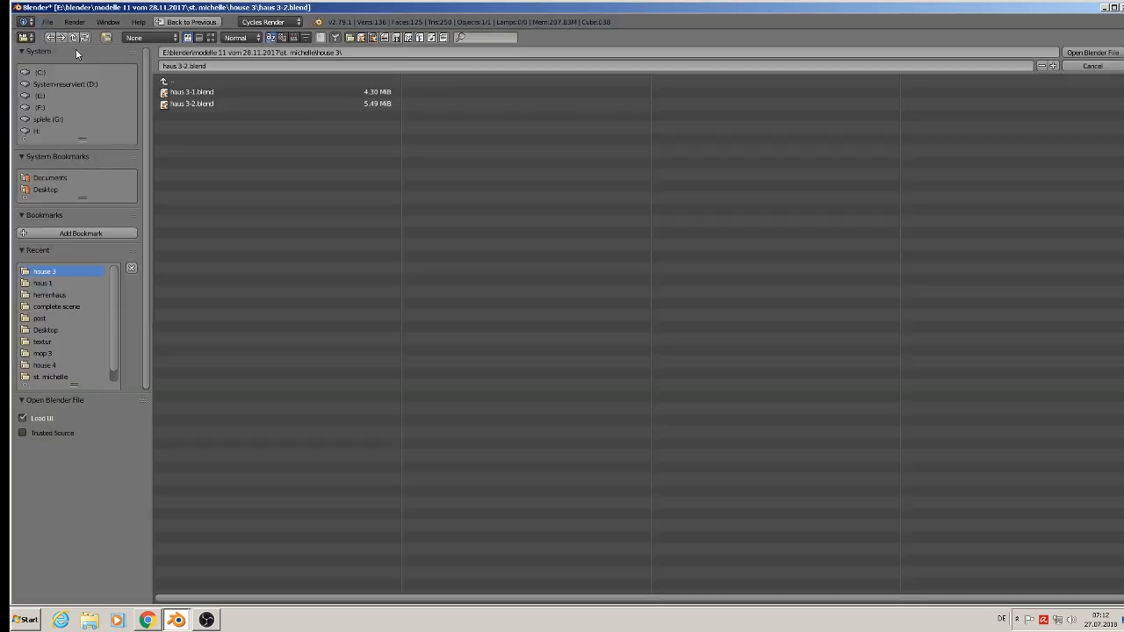
{"action": "left_click", "coordinate": [199, 81]}
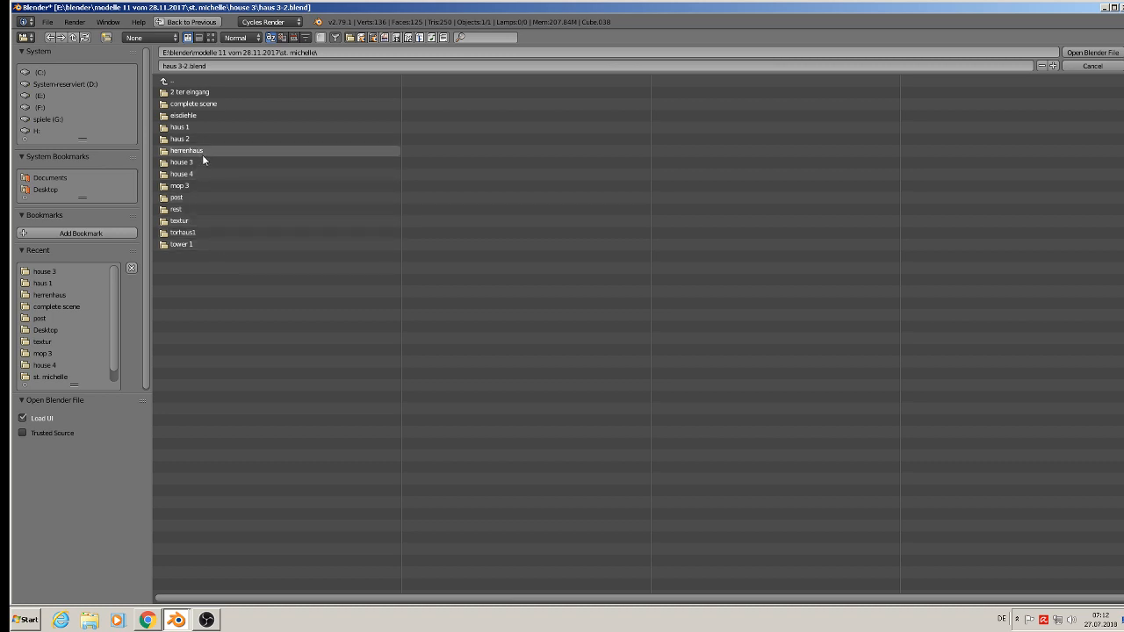
{"action": "double_click", "coordinate": [211, 235]}
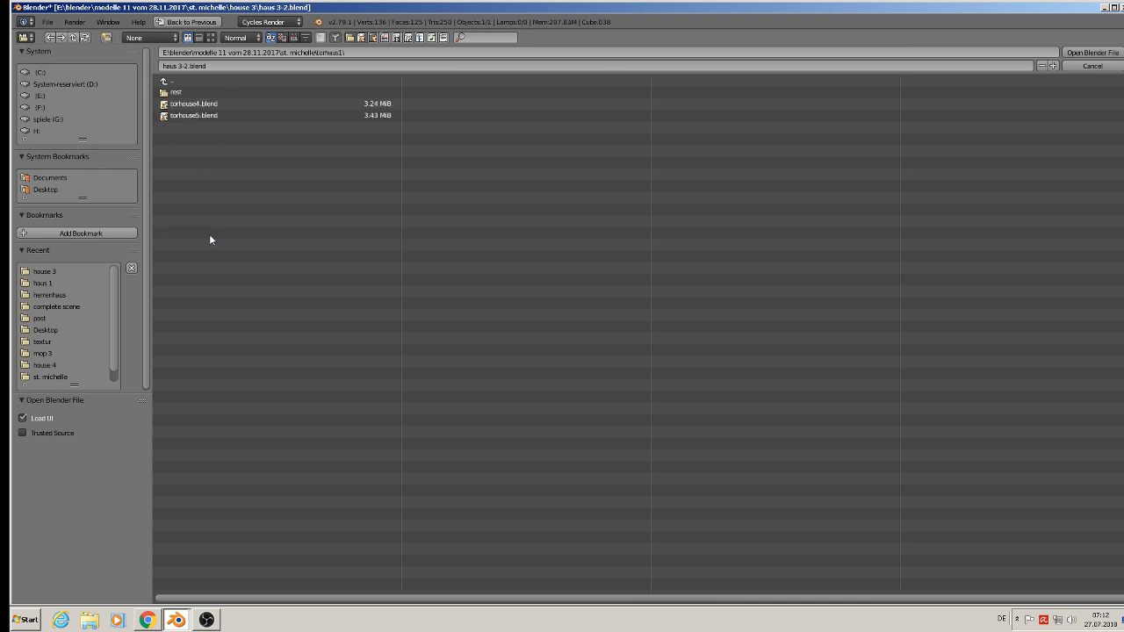
{"action": "double_click", "coordinate": [197, 115]}
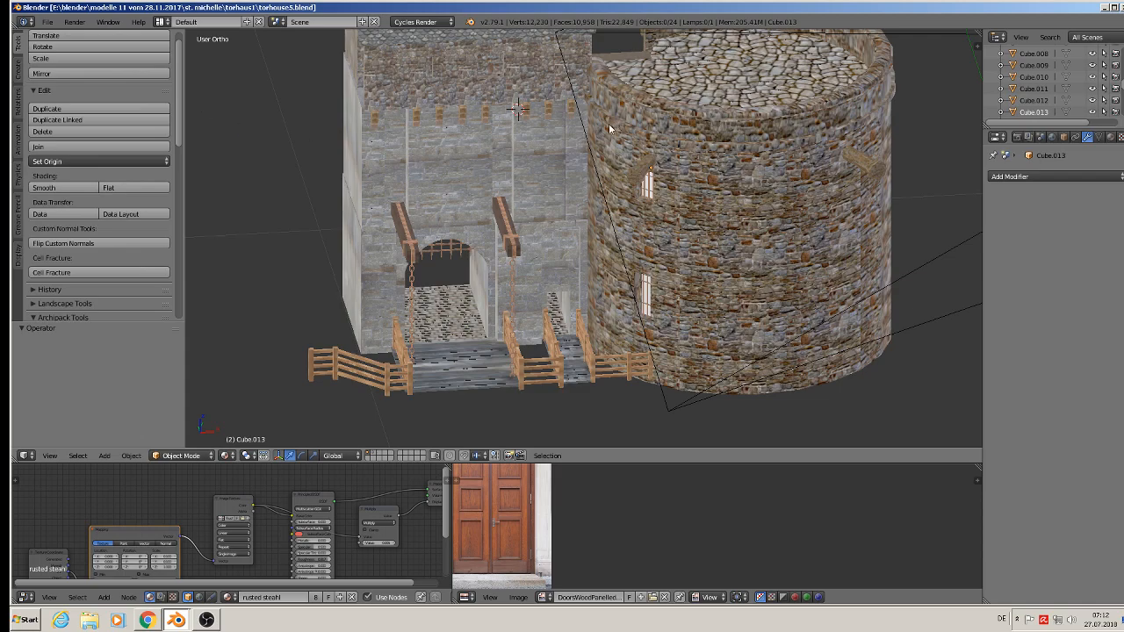
- Select the gatehouse and open its mesh for editing around the stone corbels below the battlements
{"action": "scroll", "coordinate": [524, 110], "scroll_direction": "up", "scroll_amount": 2}
{"action": "right_click", "coordinate": [469, 119]}
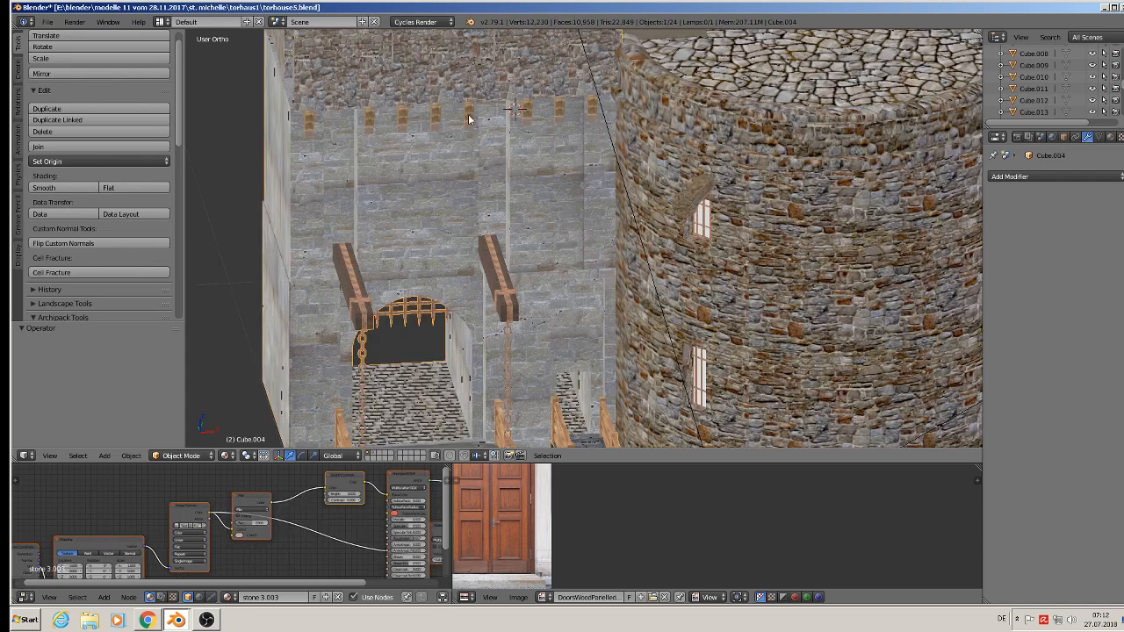
{"action": "middle_click_drag", "start_coordinate": [468, 115], "coordinate": [418, 90]}
{"action": "key", "text": "g"}
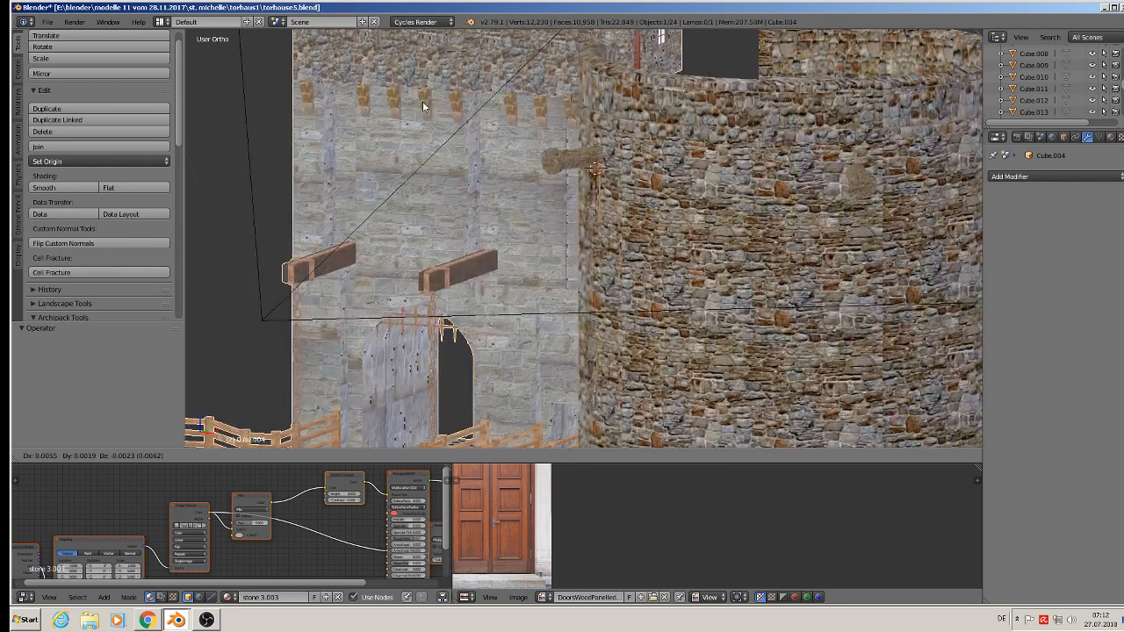
{"action": "key", "text": "Escape"}
{"action": "key", "text": "Tab"}
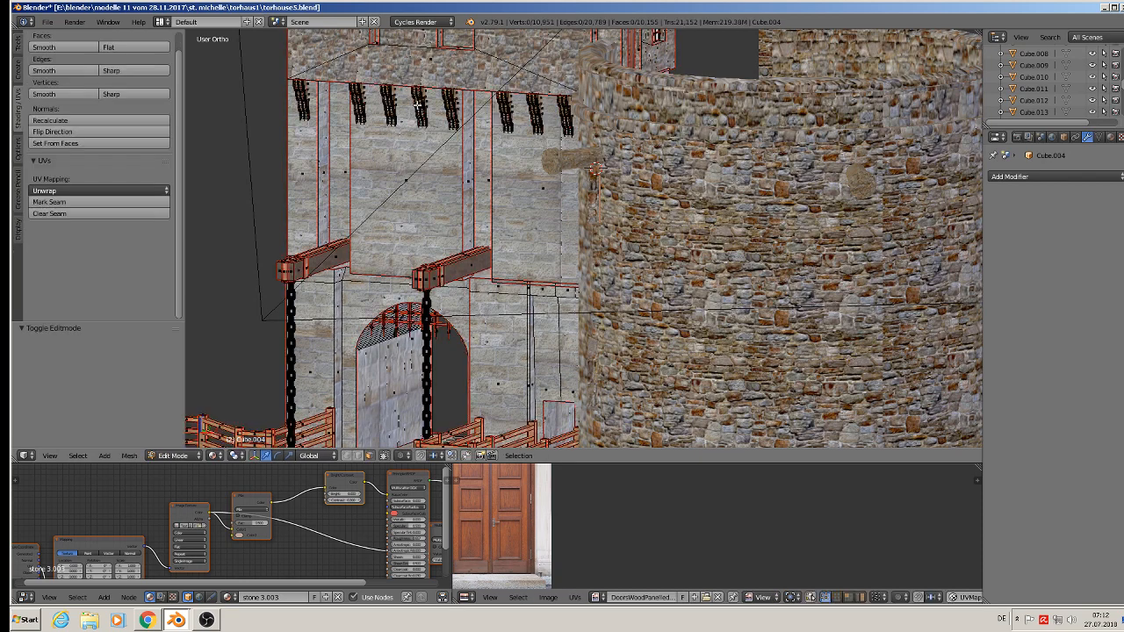
{"action": "scroll", "coordinate": [425, 103], "scroll_direction": "up", "scroll_amount": 3}
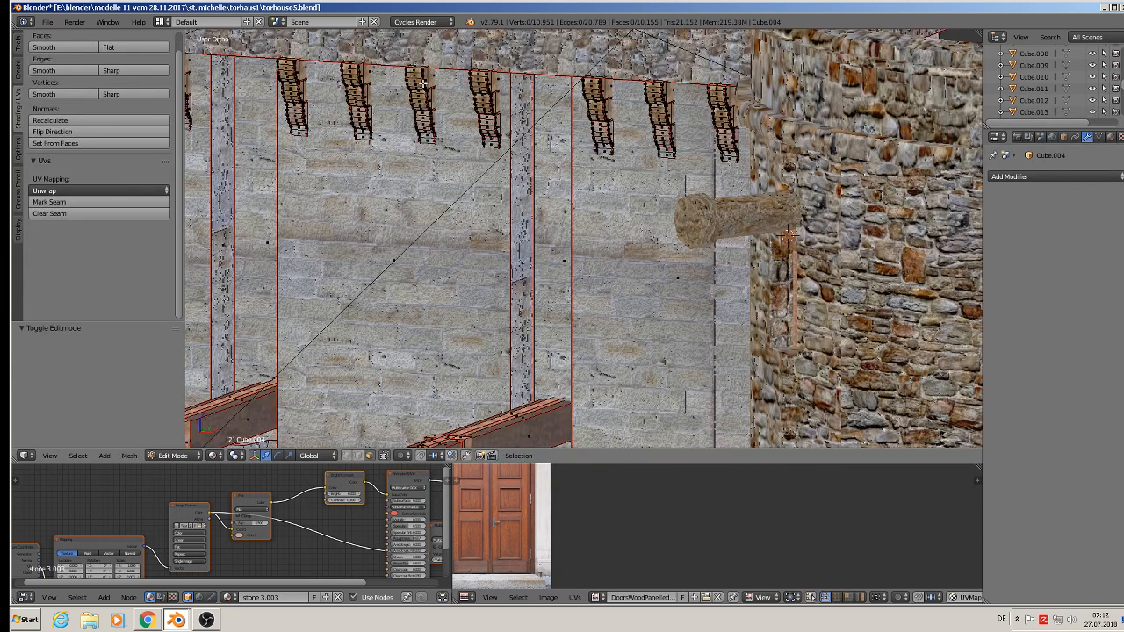
- Try to select a single stone corbel of the gatehouse front piece by piece through its linked geometry
{"action": "key", "text": "l"}
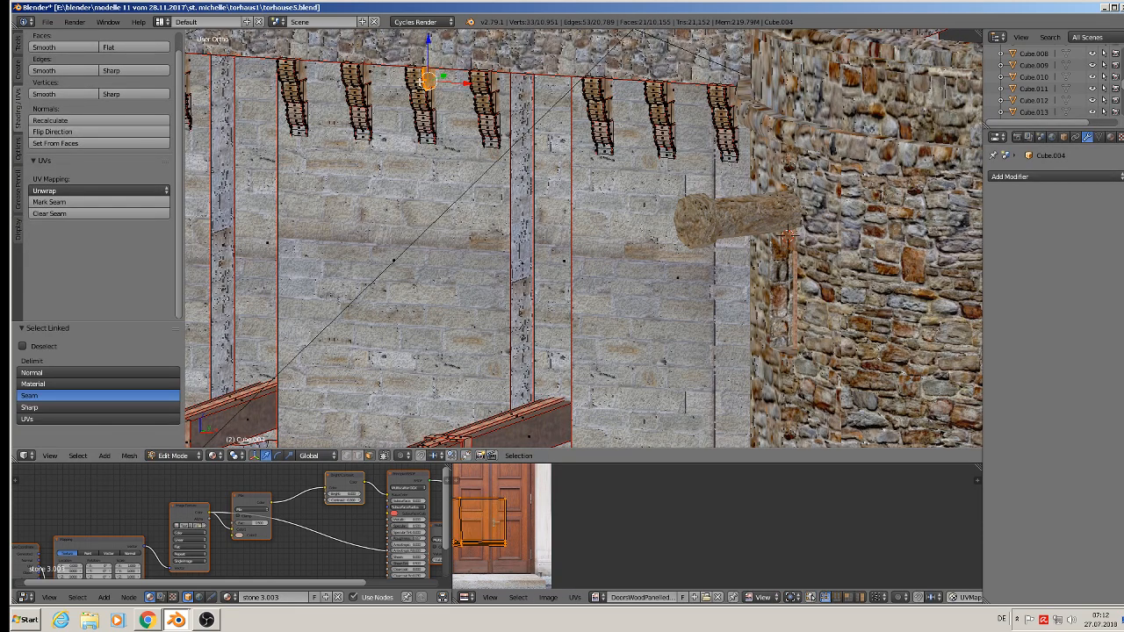
{"action": "key", "text": "l"}
{"action": "key", "text": "l"}
{"action": "key", "text": "l"}
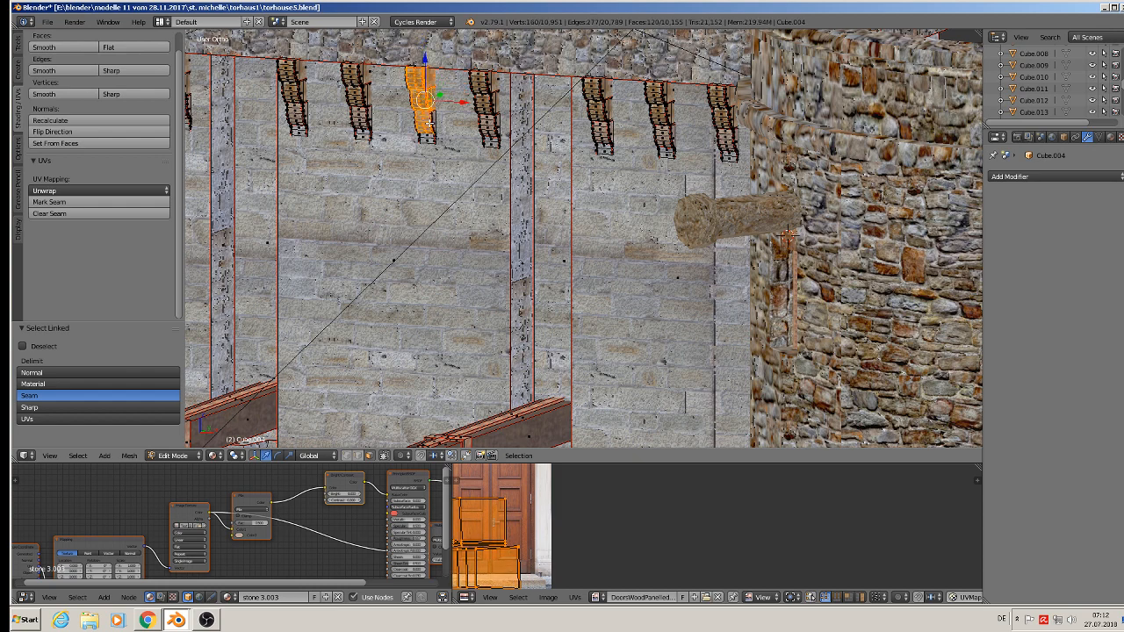
{"action": "key", "text": "l"}
- View the gatehouse from the front, allow selection through the mesh, and reselect the corbel including all its hidden linked parts
{"action": "key", "text": "KP_1"}
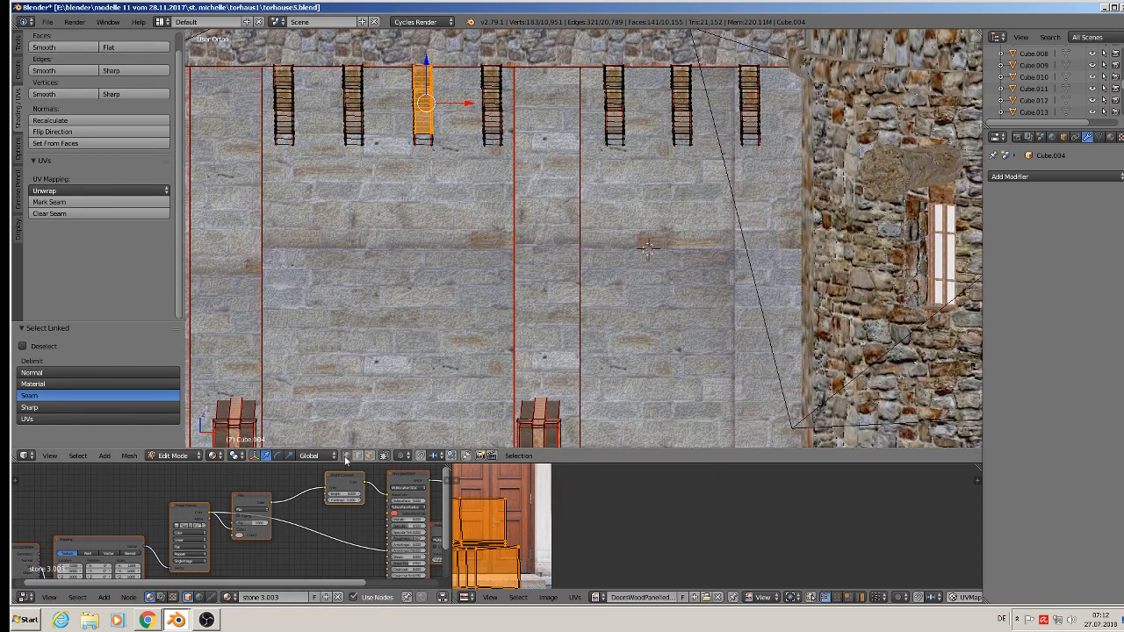
{"action": "left_click", "coordinate": [384, 456]}
{"action": "key", "text": "a"}
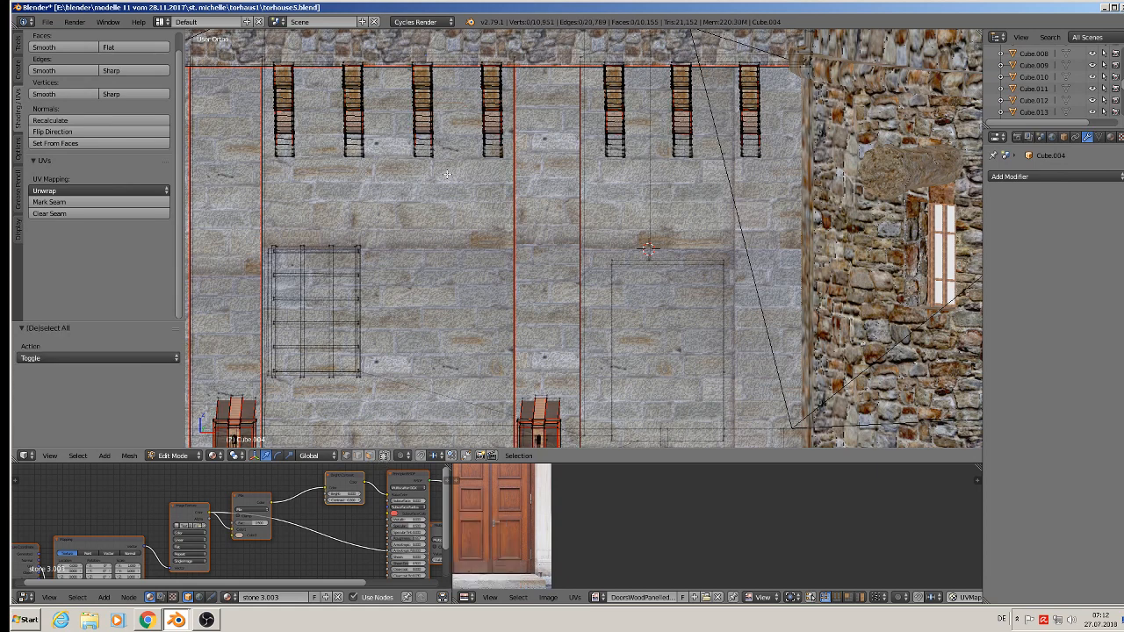
{"action": "key", "text": "l"}
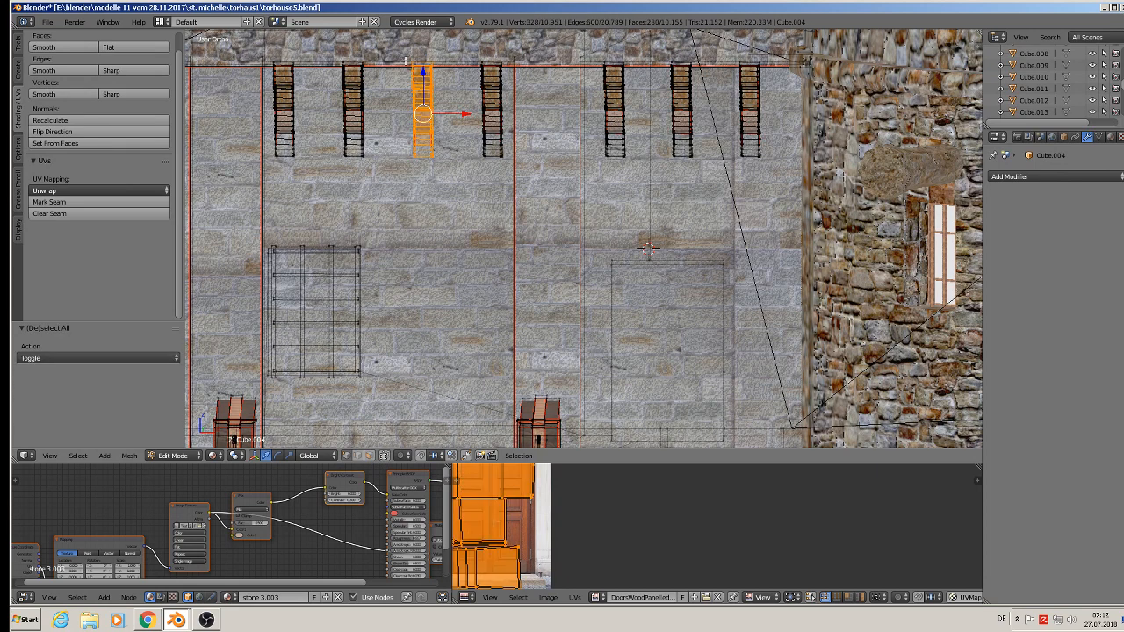
- Try to transfer the selected corbel to herrenhaus1.blend by copying and pasting, and delete the pasted gatehouse
{"action": "key", "text": "ctrl+c"}
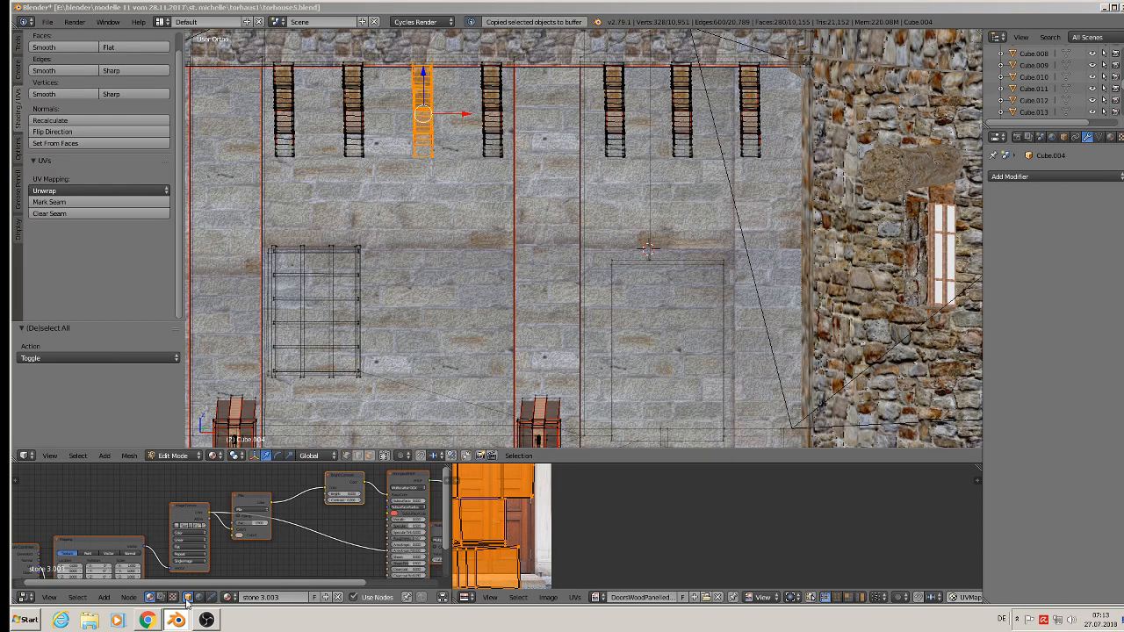
{"action": "left_click", "coordinate": [203, 580]}
{"action": "scroll", "coordinate": [377, 307], "scroll_direction": "down", "scroll_amount": 5}
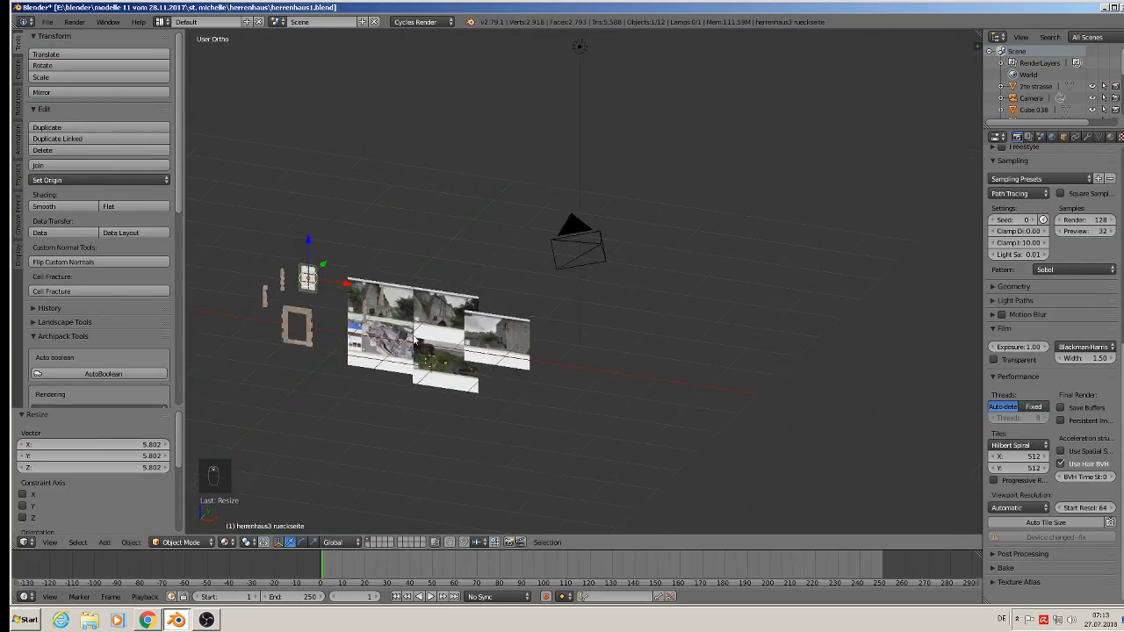
{"action": "scroll", "coordinate": [371, 298], "scroll_direction": "up", "scroll_amount": 3}
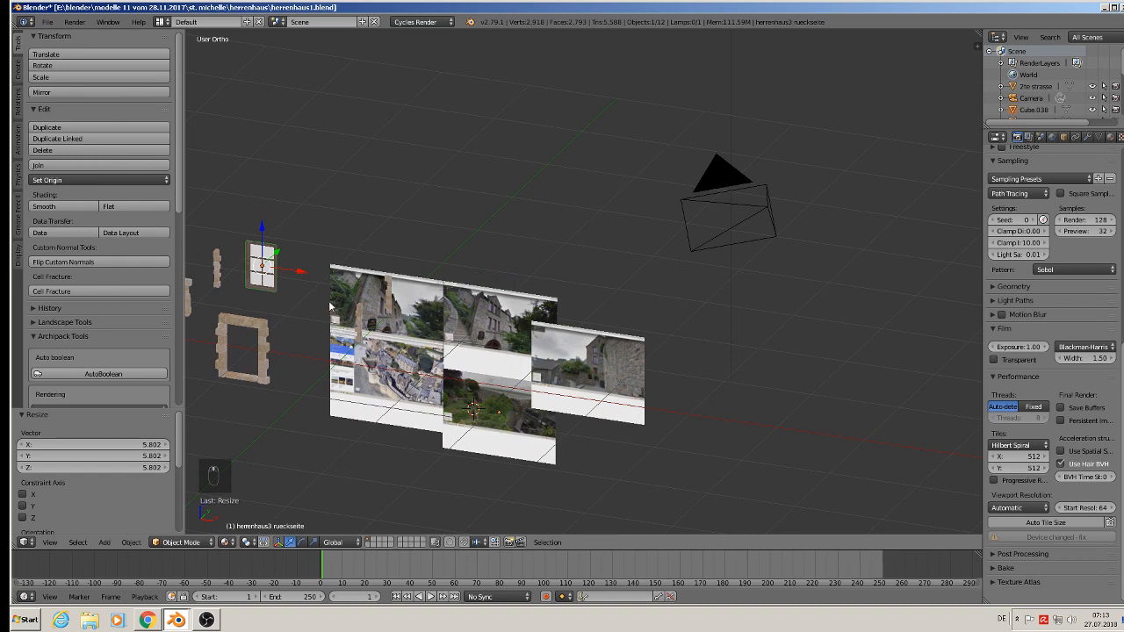
{"action": "key", "text": "ctrl+v"}
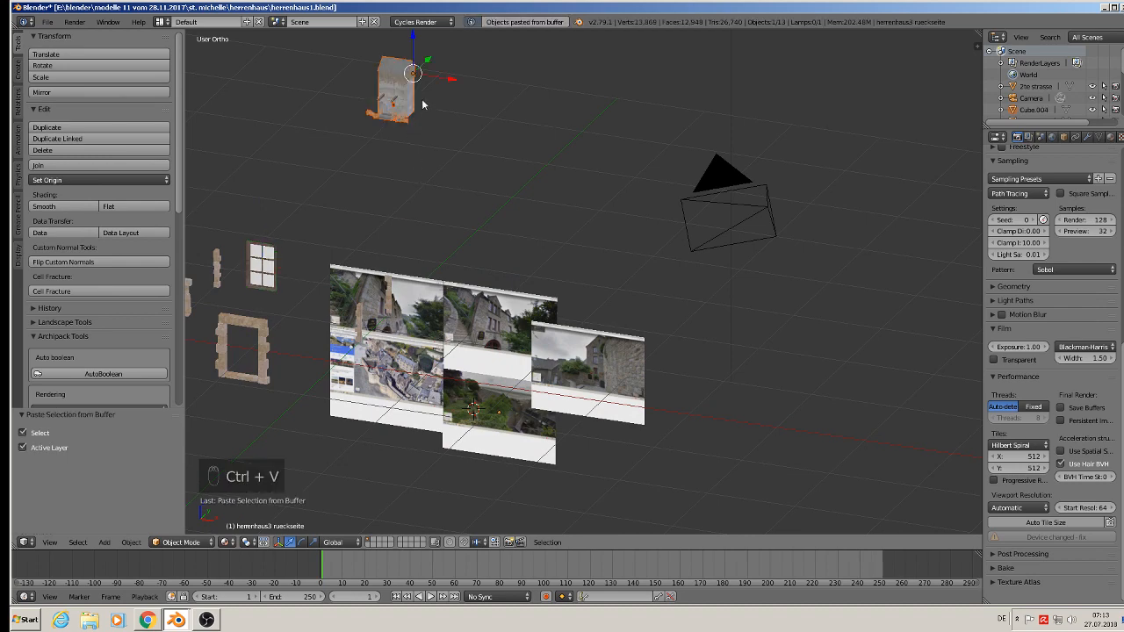
{"action": "scroll", "coordinate": [421, 98], "scroll_direction": "up", "scroll_amount": 2}
{"action": "key", "text": "x"}
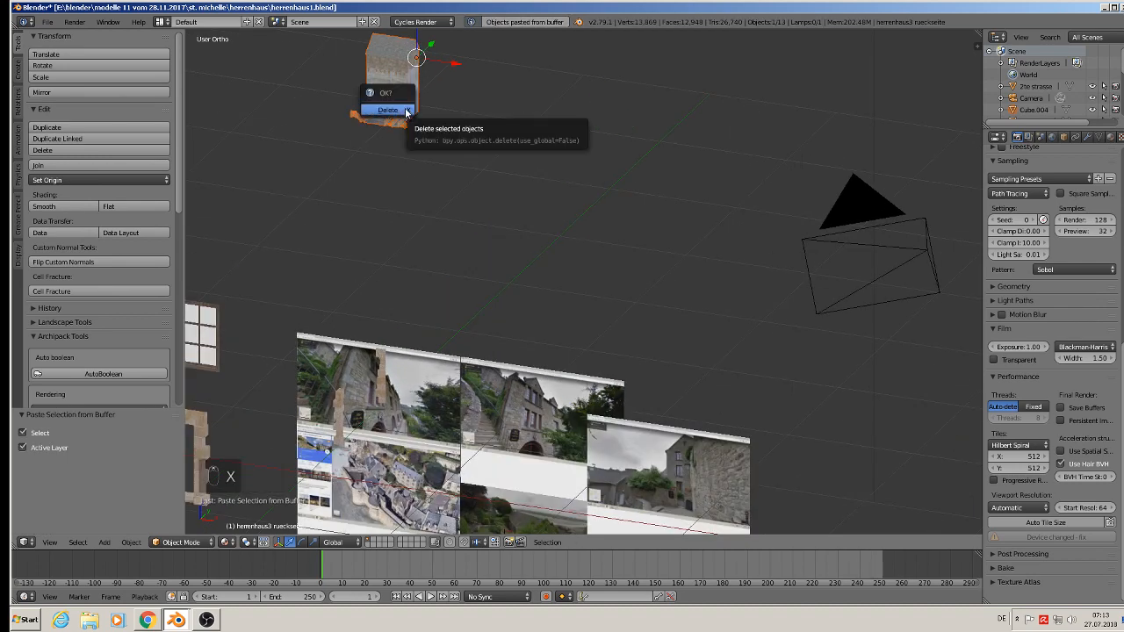
{"action": "left_click", "coordinate": [405, 111]}
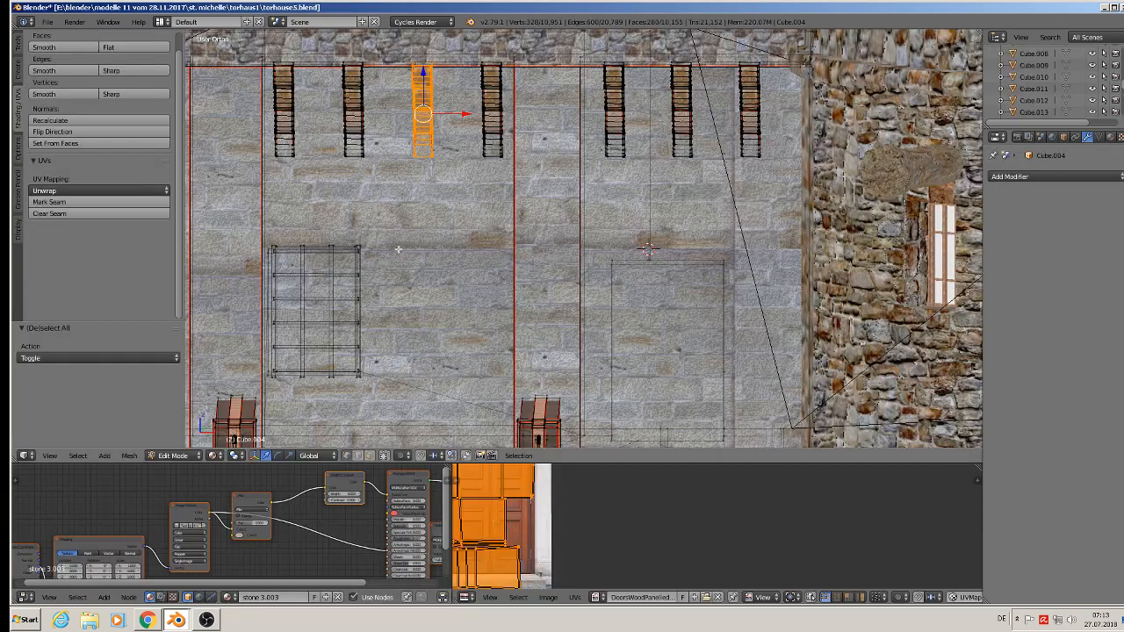
- Return to torhouse5.blend, separate the selected corbel from the gatehouse mesh, and select it as its own object
{"action": "scroll", "coordinate": [439, 79], "scroll_direction": "up", "scroll_amount": 2}
{"action": "middle_click_drag", "start_coordinate": [492, 106], "coordinate": [442, 76]}
{"action": "key", "text": "p"}
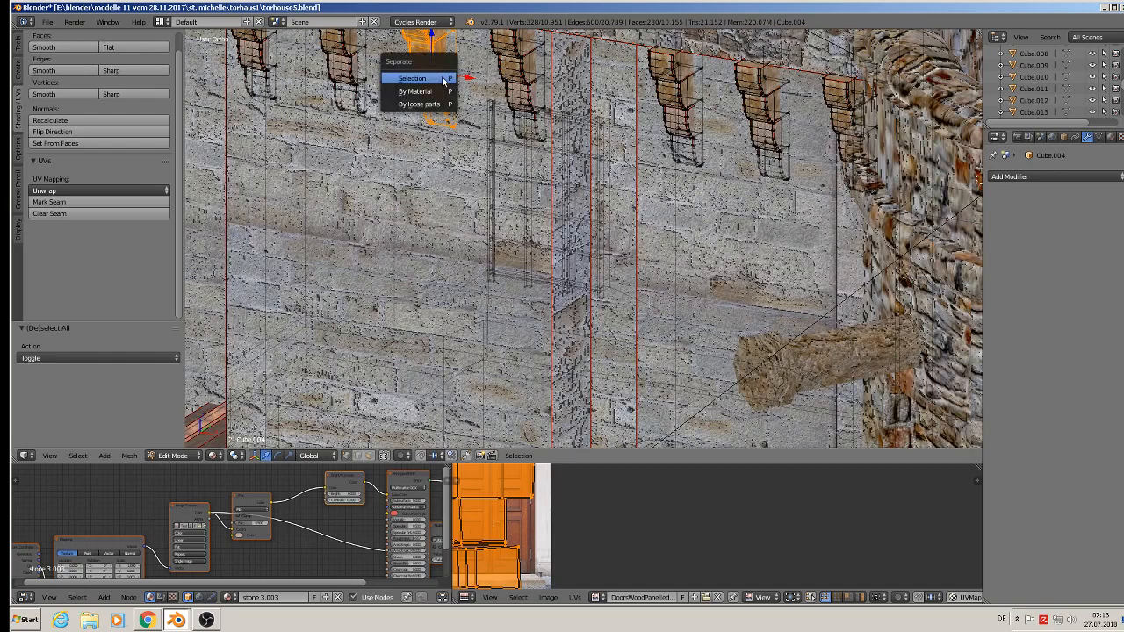
{"action": "left_click", "coordinate": [444, 77]}
{"action": "scroll", "coordinate": [441, 88], "scroll_direction": "down", "scroll_amount": 4}
{"action": "key", "text": "Tab"}
{"action": "right_click", "coordinate": [439, 94]}
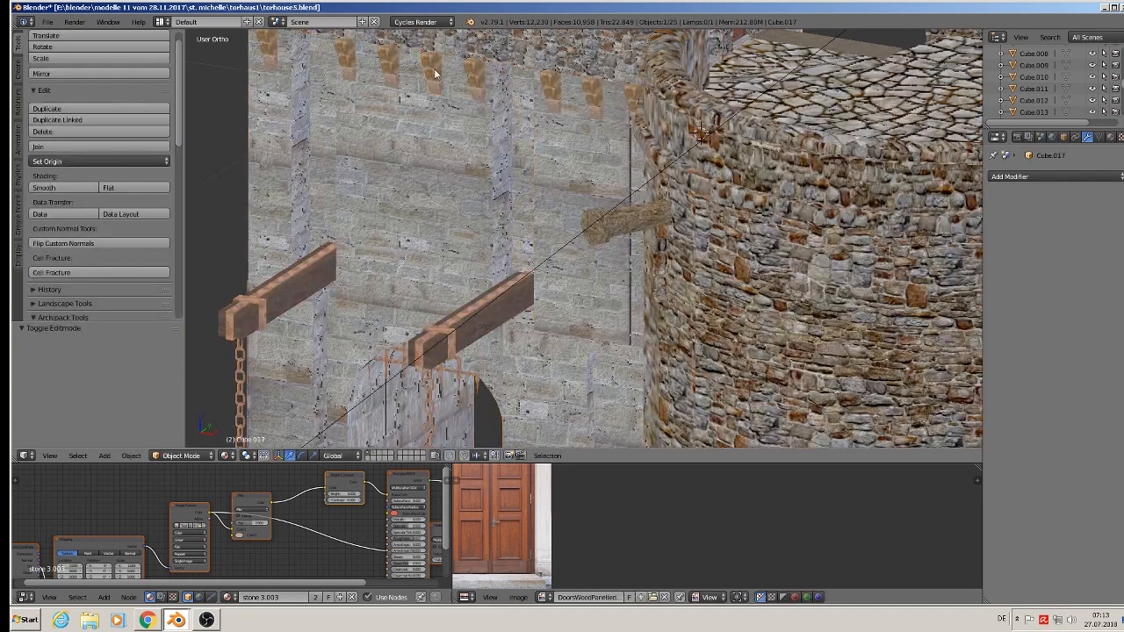
- Set the corbel's origin to its geometry and move it out of the gatehouse by -1.436 along Y
{"action": "scroll", "coordinate": [439, 102], "scroll_direction": "down", "scroll_amount": 5}
{"action": "left_click", "coordinate": [126, 161]}
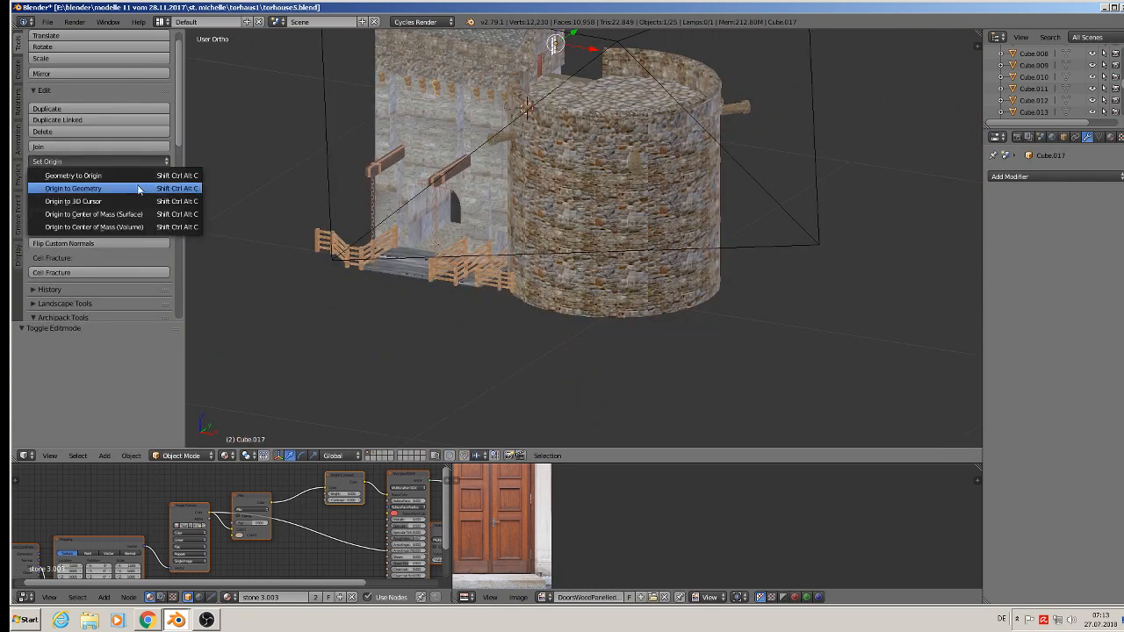
{"action": "left_click", "coordinate": [136, 185]}
{"action": "key", "text": "g"}
{"action": "key", "text": "y"}
{"action": "left_click_drag", "start_coordinate": [392, 123], "coordinate": [133, 288]}
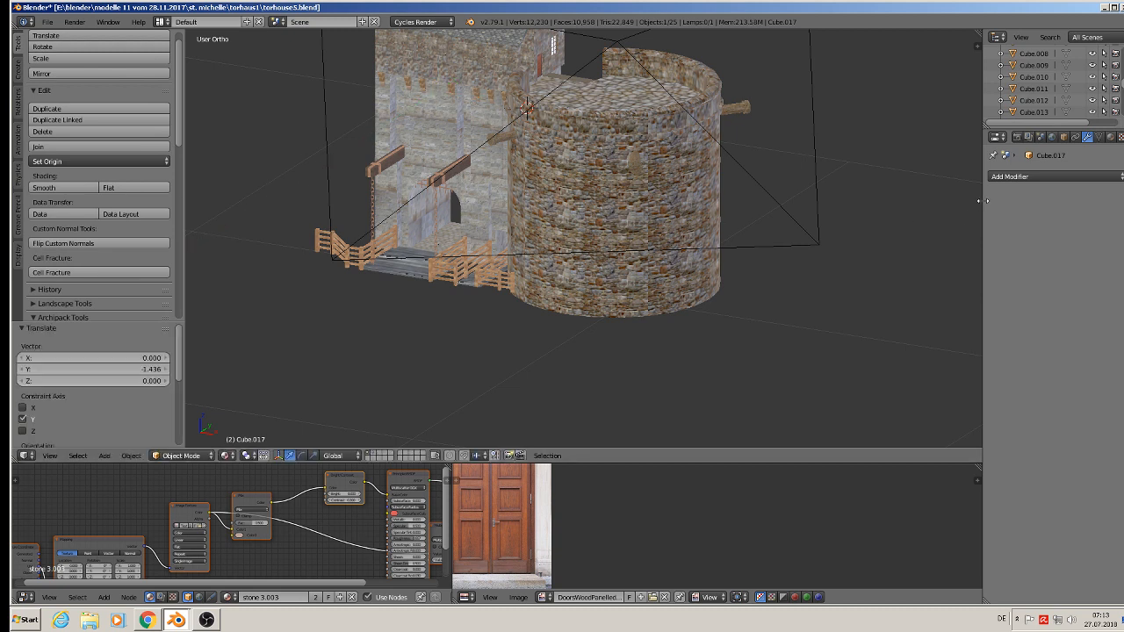
{"action": "middle_click_drag", "start_coordinate": [461, 287], "coordinate": [773, 232], "text": "shift"}
- Copy the separated corbel into herrenhaus1.blend and lower it along Z to about the height of the six-pane window
{"action": "key", "text": "ctrl+c"}
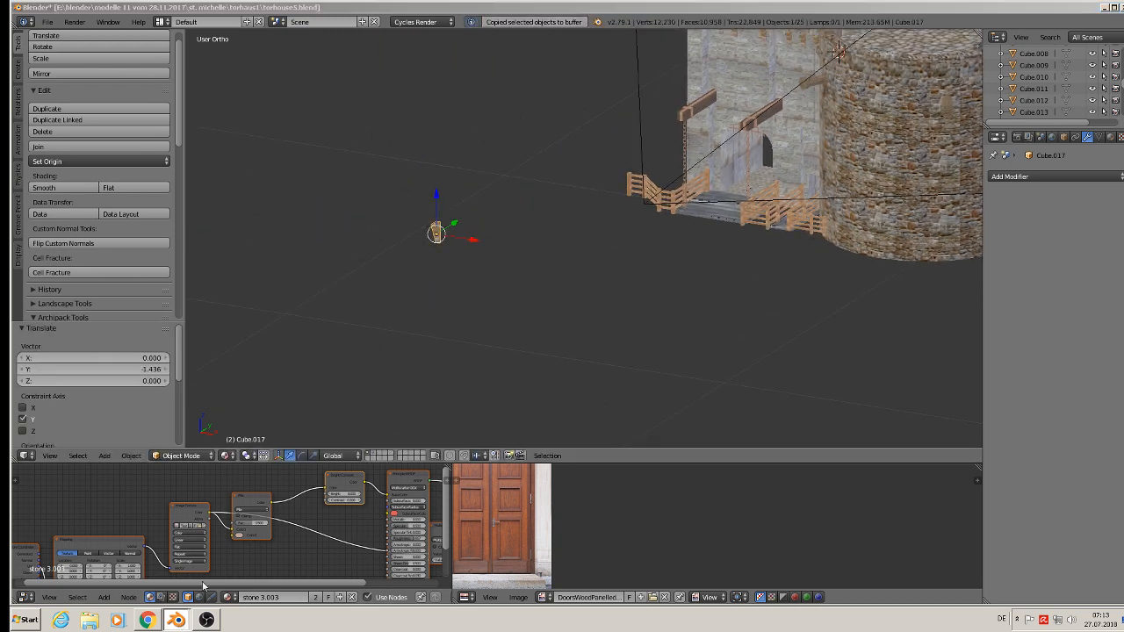
{"action": "key", "text": "alt+Tab"}
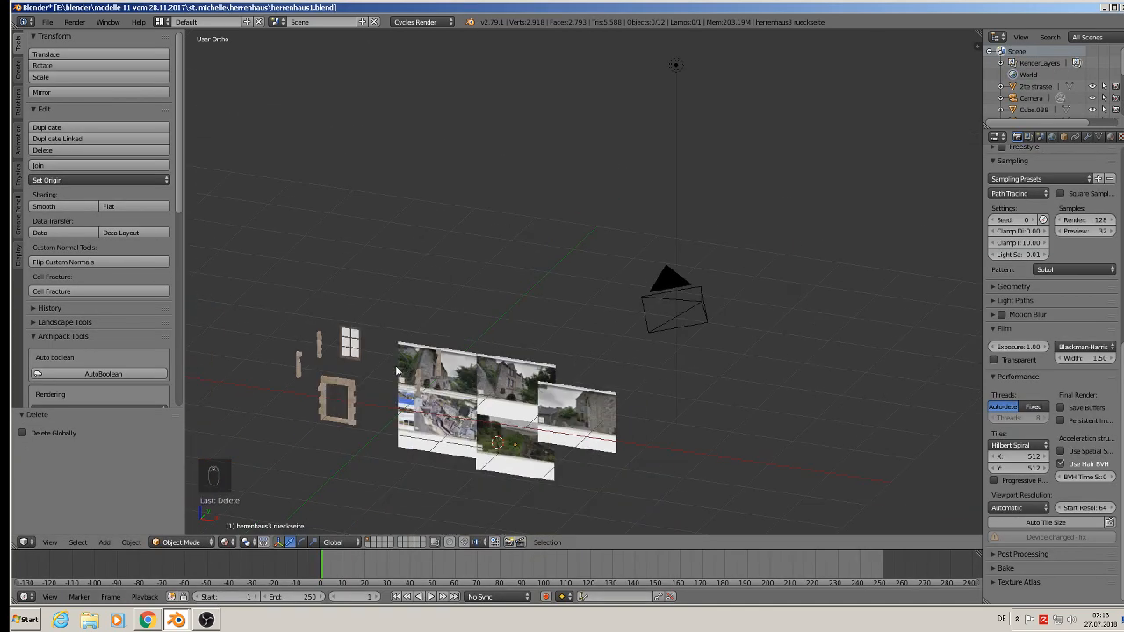
{"action": "key", "text": "ctrl+v"}
{"action": "scroll", "coordinate": [404, 370], "scroll_direction": "up", "scroll_amount": 2}
{"action": "key", "text": "g"}
{"action": "key", "text": "z"}
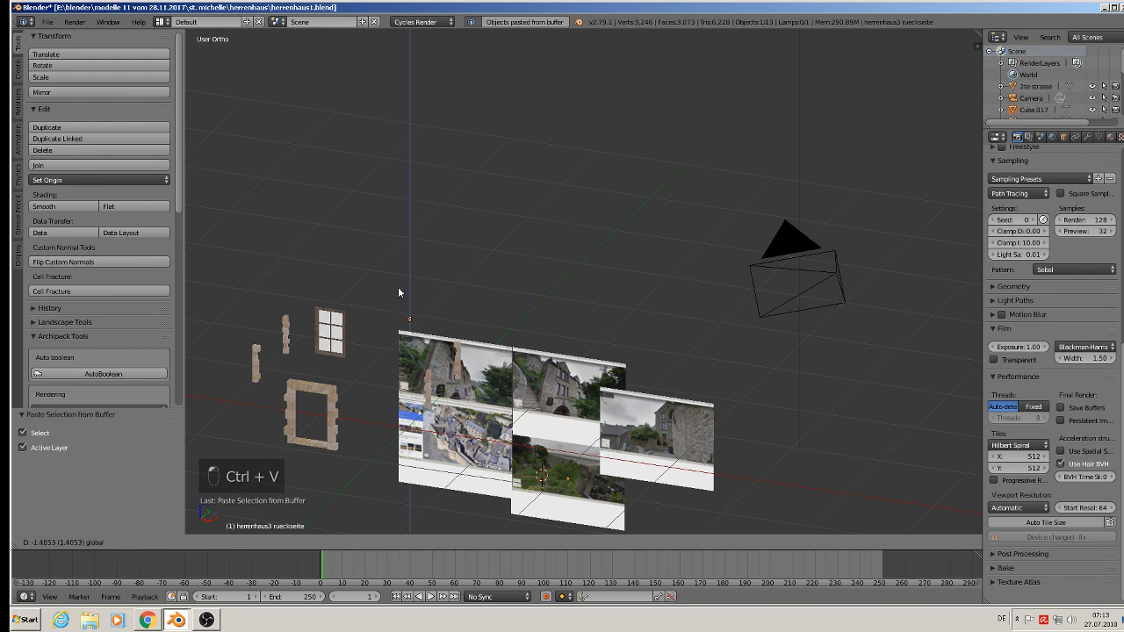
{"action": "left_click", "coordinate": [400, 290]}
- Scale the pasted corbel up by 5.428 and move it by -0.445 along X towards the six-pane window
{"action": "key", "text": "s"}
{"action": "left_click", "coordinate": [857, 516]}
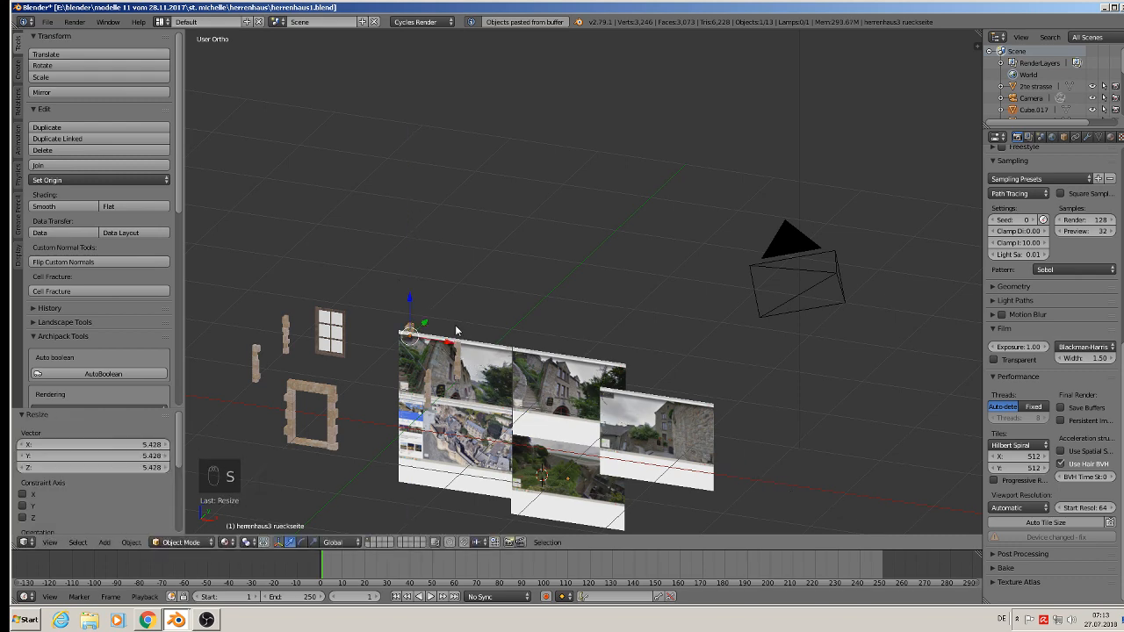
{"action": "left_click_drag", "start_coordinate": [442, 341], "coordinate": [404, 345]}
{"action": "scroll", "coordinate": [409, 357], "scroll_direction": "up", "scroll_amount": 6}
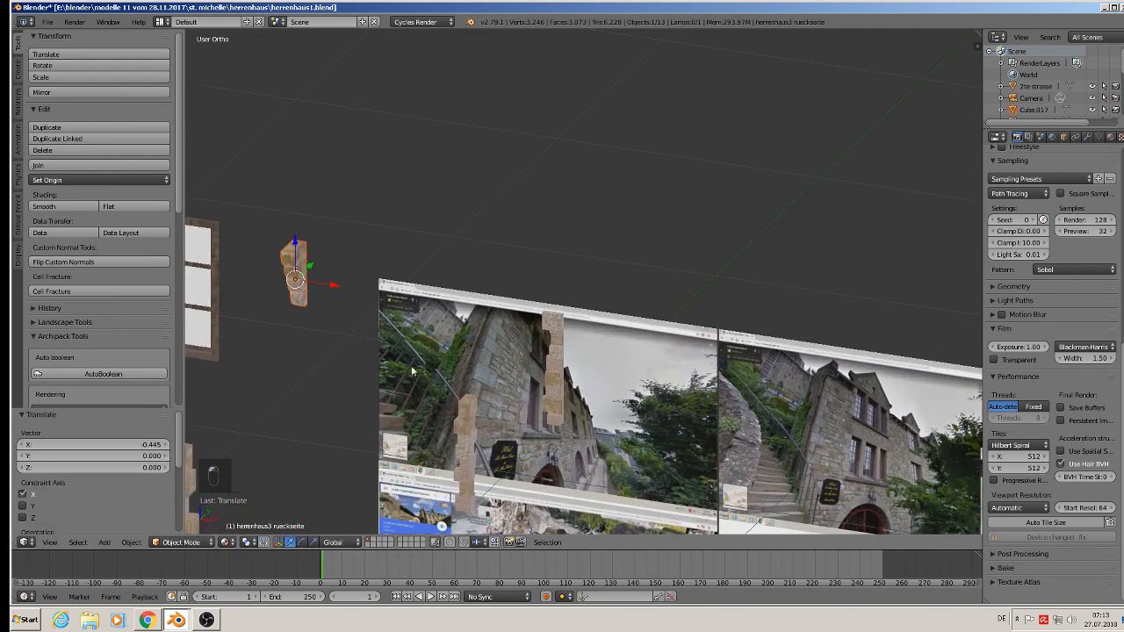
- Return to the torhouse5.blend window and open haus9.blend from the haus 1 folder
{"action": "scroll", "coordinate": [411, 365], "scroll_direction": "up", "scroll_amount": 6}
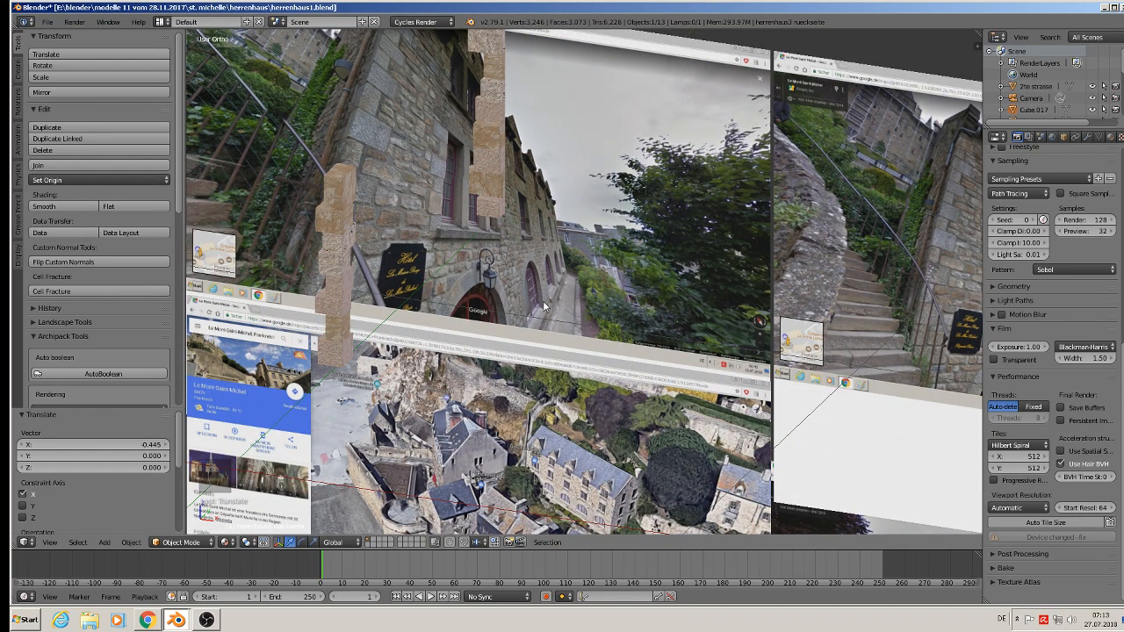
{"action": "scroll", "coordinate": [544, 307], "scroll_direction": "down", "scroll_amount": 7}
{"action": "scroll", "coordinate": [544, 307], "scroll_direction": "up", "scroll_amount": 2}
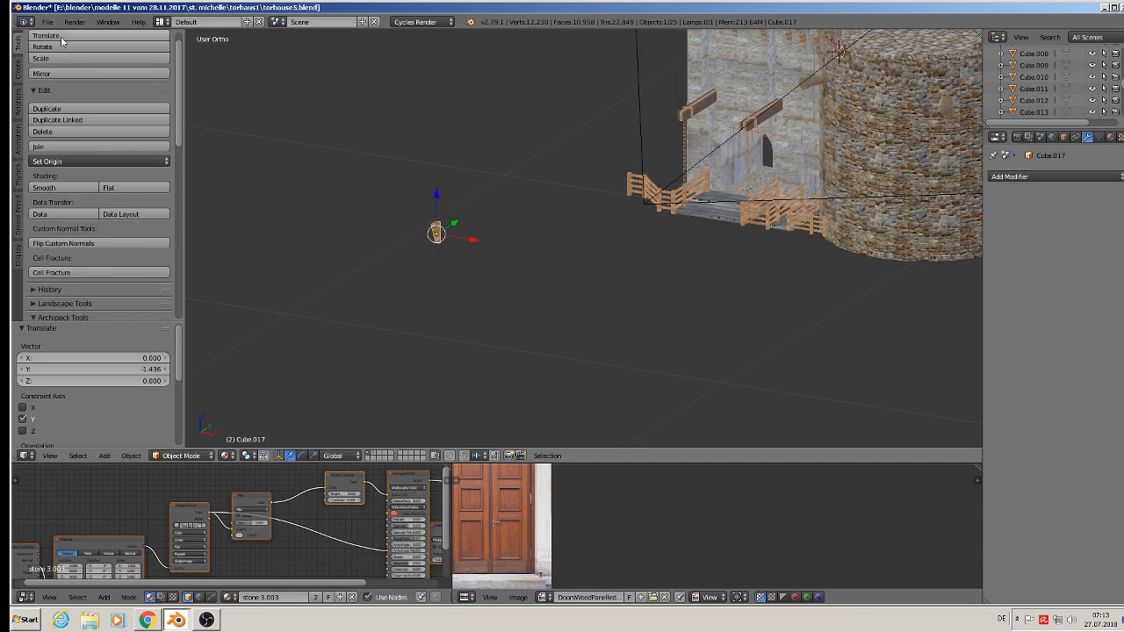
{"action": "left_click", "coordinate": [48, 22]}
{"action": "mouse_move", "coordinate": [80, 60]}
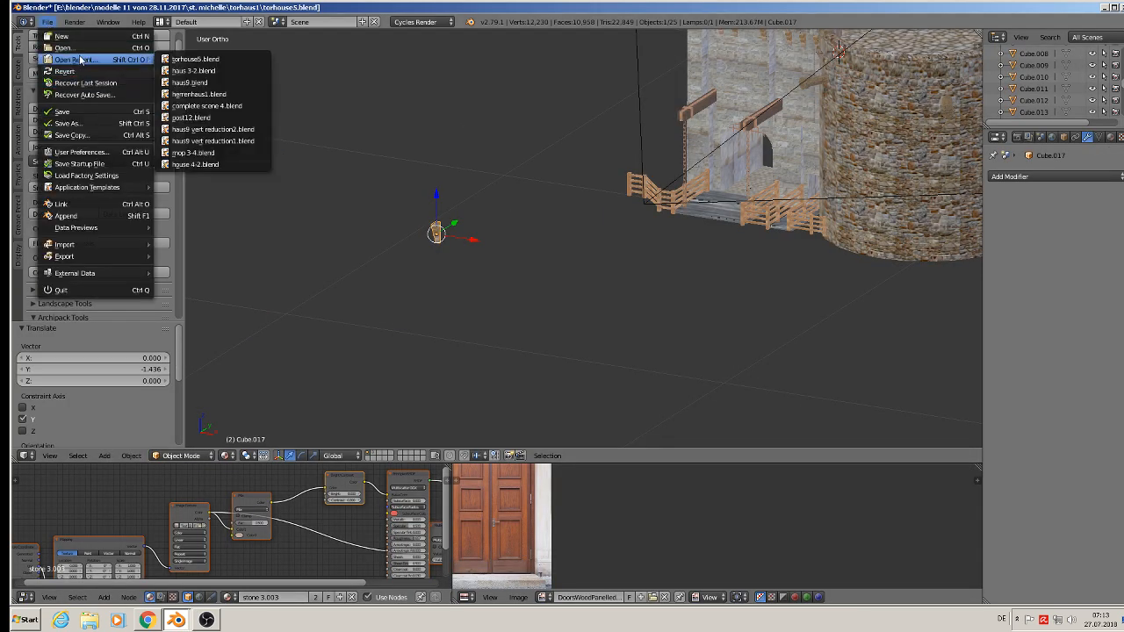
{"action": "left_click", "coordinate": [68, 49]}
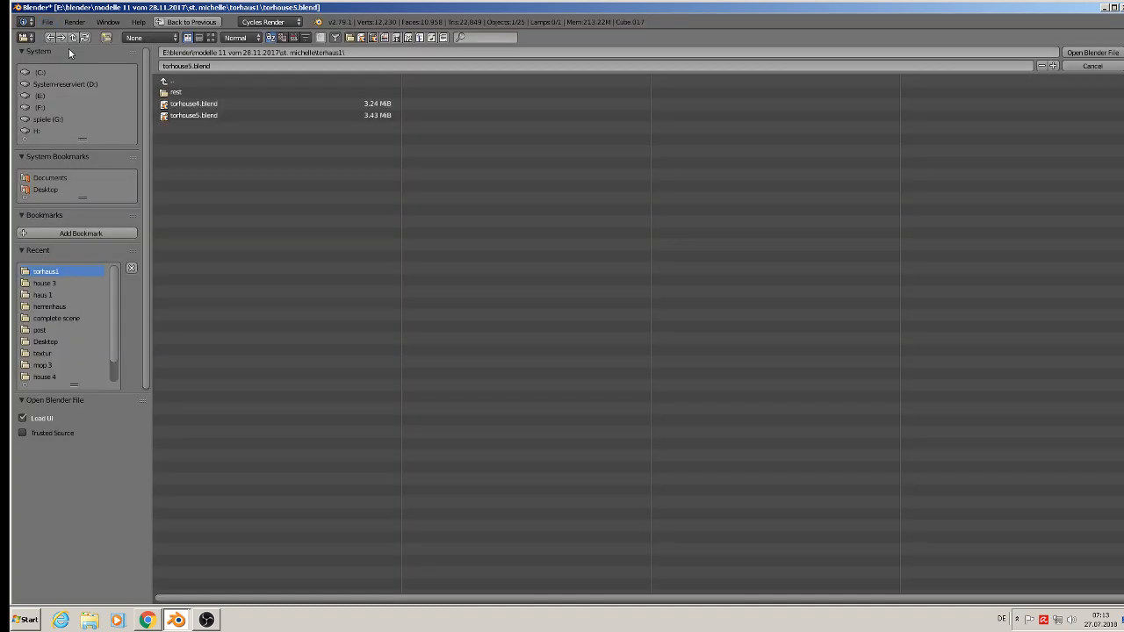
{"action": "left_click", "coordinate": [179, 81]}
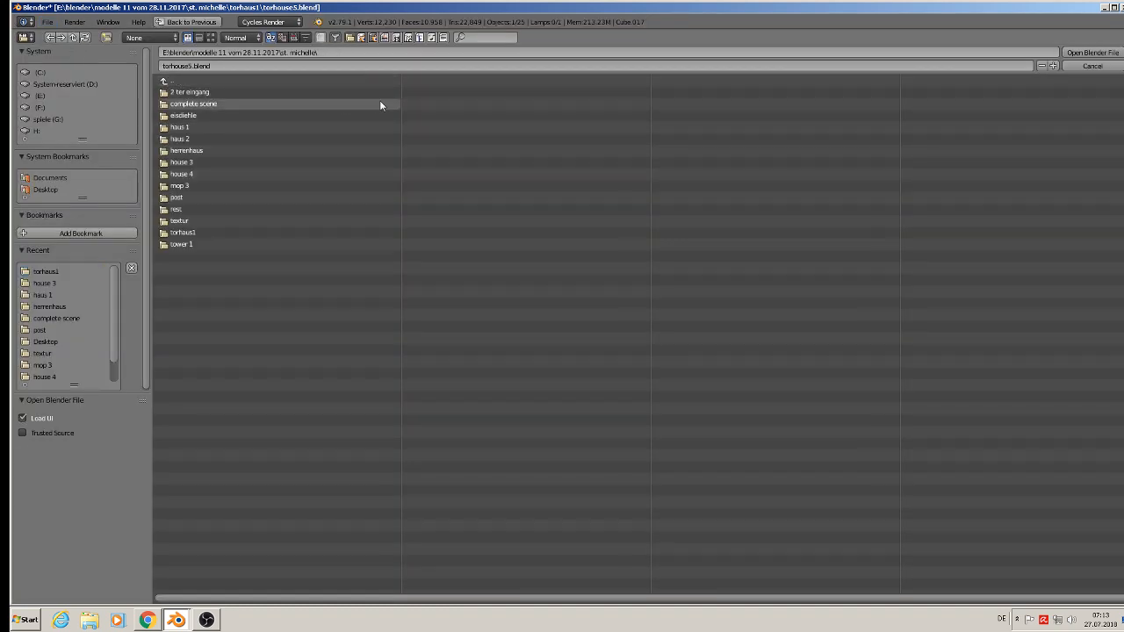
{"action": "left_click", "coordinate": [220, 125]}
{"action": "double_click", "coordinate": [214, 127]}
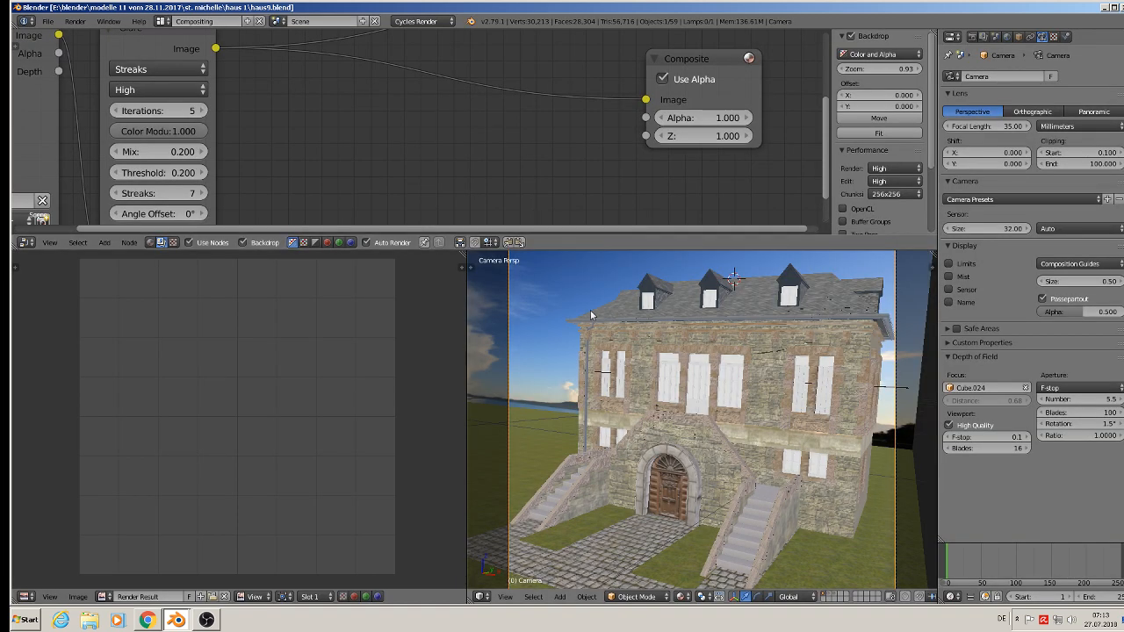
- Switch haus9.blend from the Compositing screen layout to the Default layout
{"action": "scroll", "coordinate": [590, 310], "scroll_direction": "down", "scroll_amount": 3}
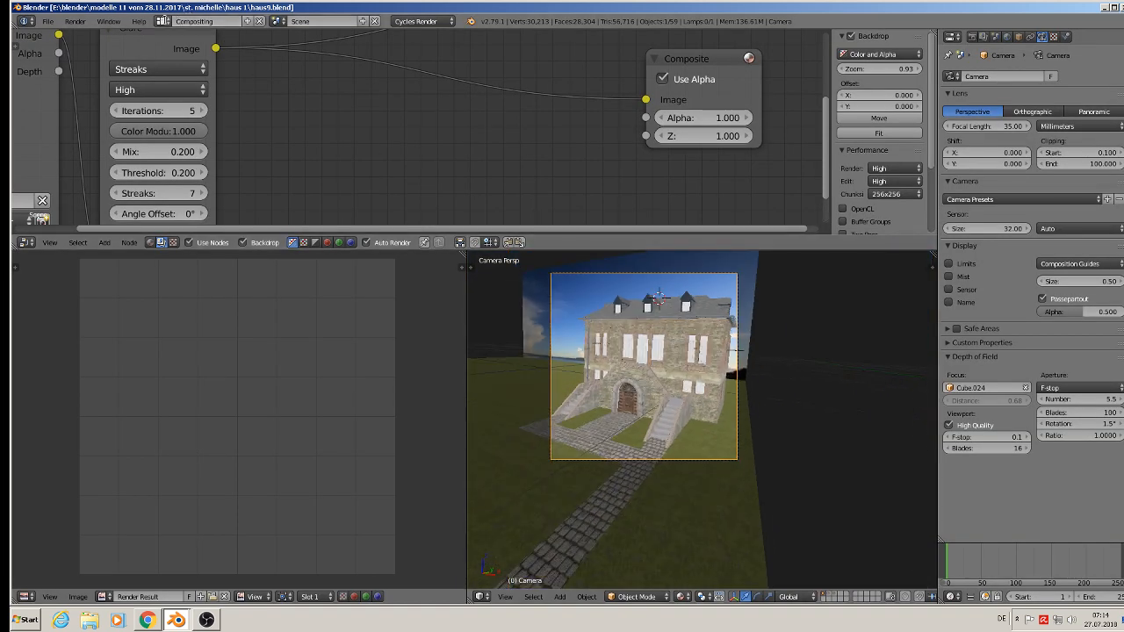
{"action": "left_click", "coordinate": [162, 22]}
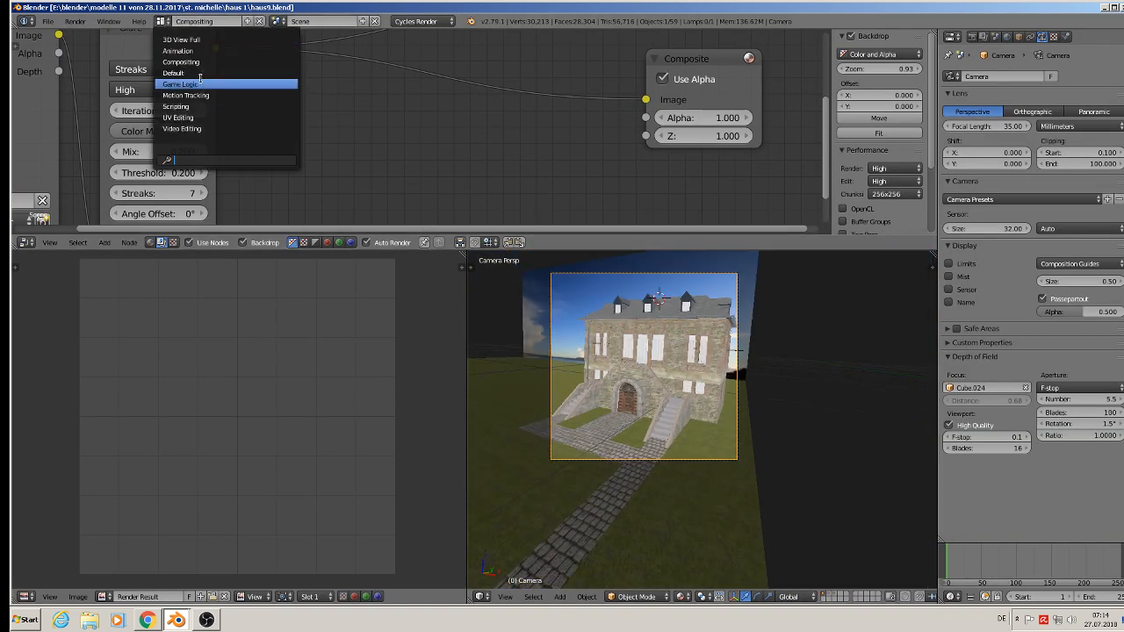
{"action": "left_click", "coordinate": [200, 74]}
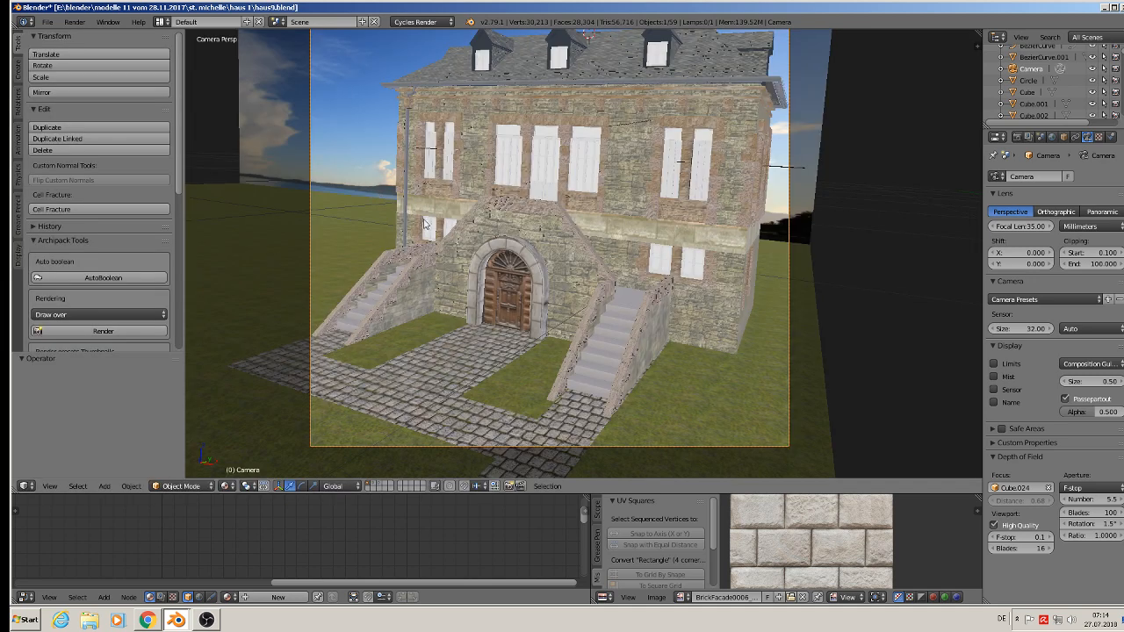
- Leave the camera view and display the second layer, framing all of its spare building parts
{"action": "scroll", "coordinate": [424, 225], "scroll_direction": "down", "scroll_amount": 2}
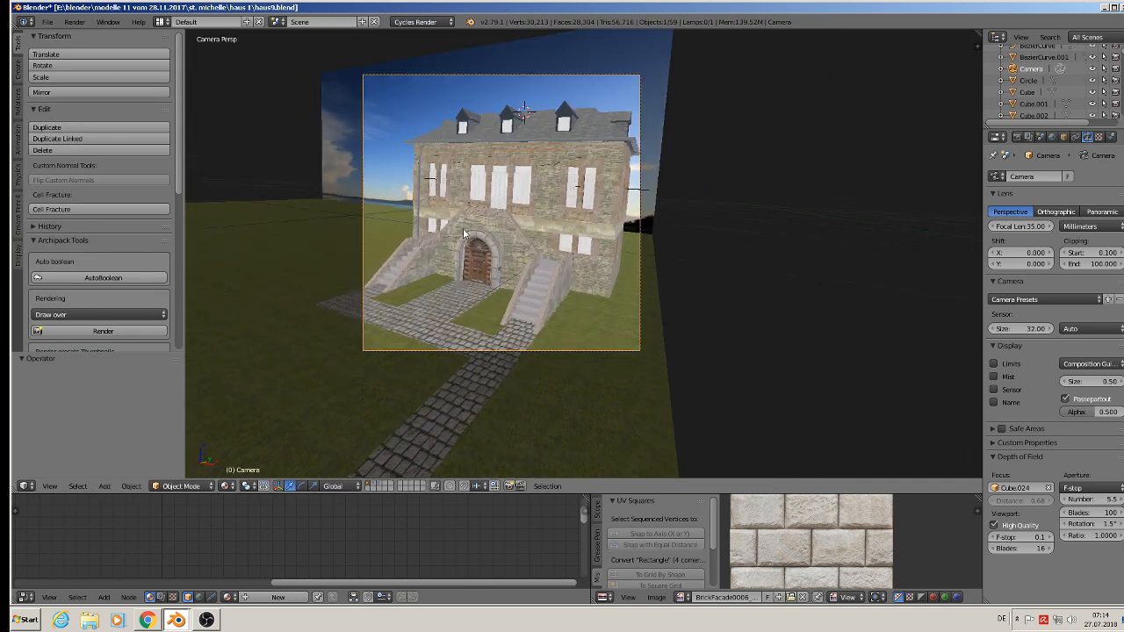
{"action": "key", "text": "KP_7"}
{"action": "middle_click_drag", "start_coordinate": [464, 233], "coordinate": [455, 388]}
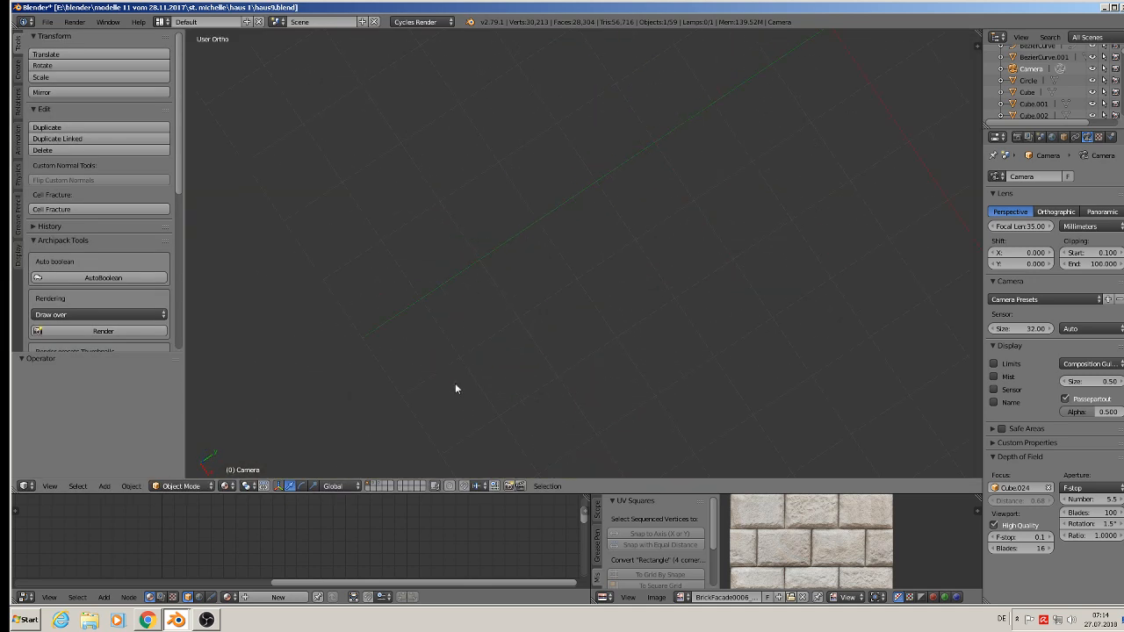
{"action": "left_click", "coordinate": [375, 486]}
{"action": "key", "text": "Home"}
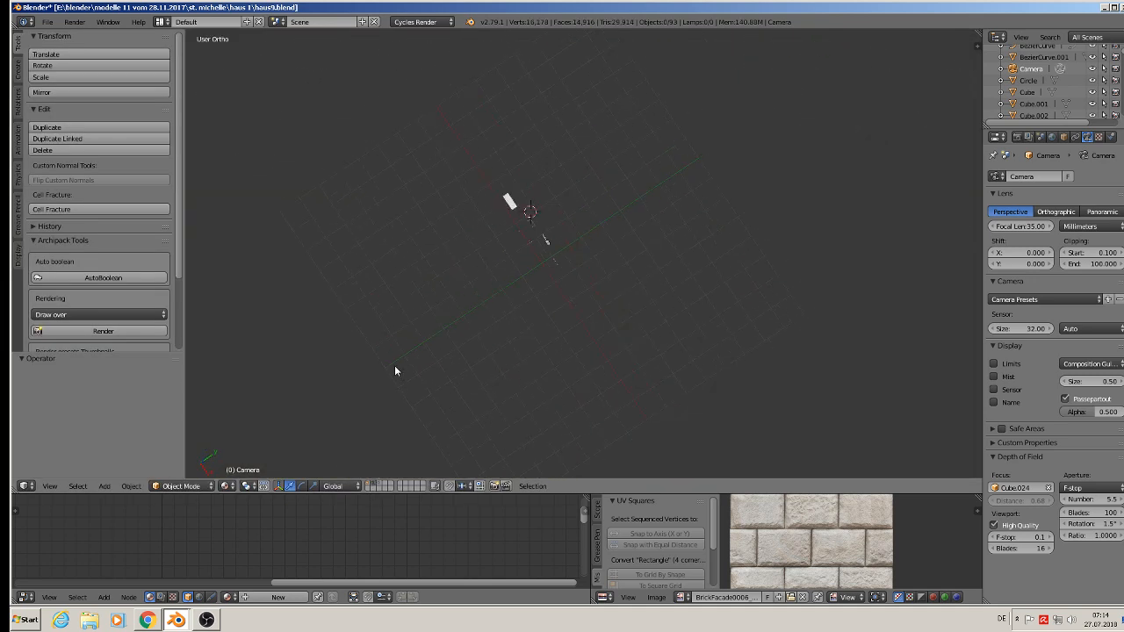
{"action": "middle_click_drag", "start_coordinate": [422, 281], "coordinate": [554, 231]}
{"action": "scroll", "coordinate": [553, 231], "scroll_direction": "up", "scroll_amount": 5}
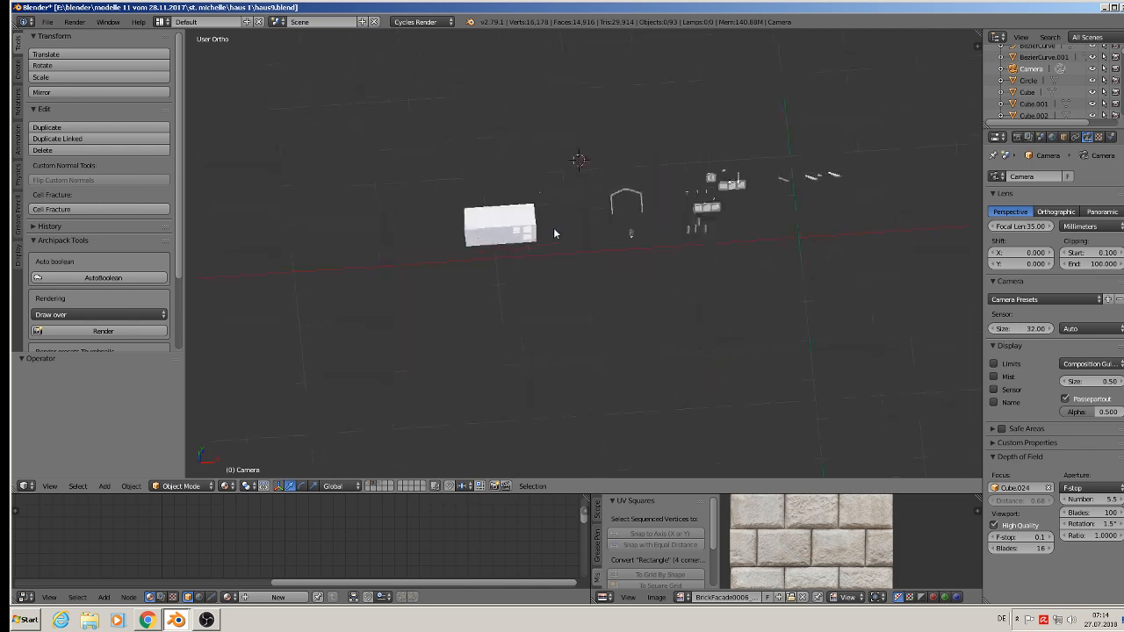
- Select the white house block with window openings and move it along X by 2.096 and again by 1.310
{"action": "right_click", "coordinate": [522, 231]}
{"action": "key", "text": "KP_0"}
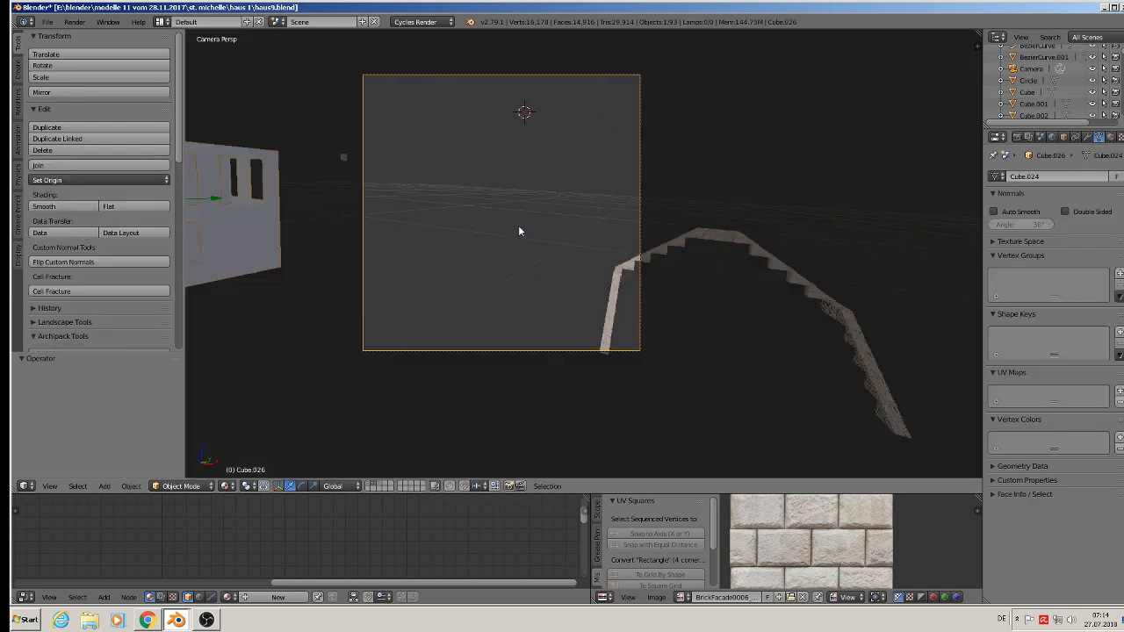
{"action": "scroll", "coordinate": [519, 237], "scroll_direction": "down", "scroll_amount": 2}
{"action": "key", "text": "KP_1"}
{"action": "scroll", "coordinate": [702, 414], "scroll_direction": "up", "scroll_amount": 7}
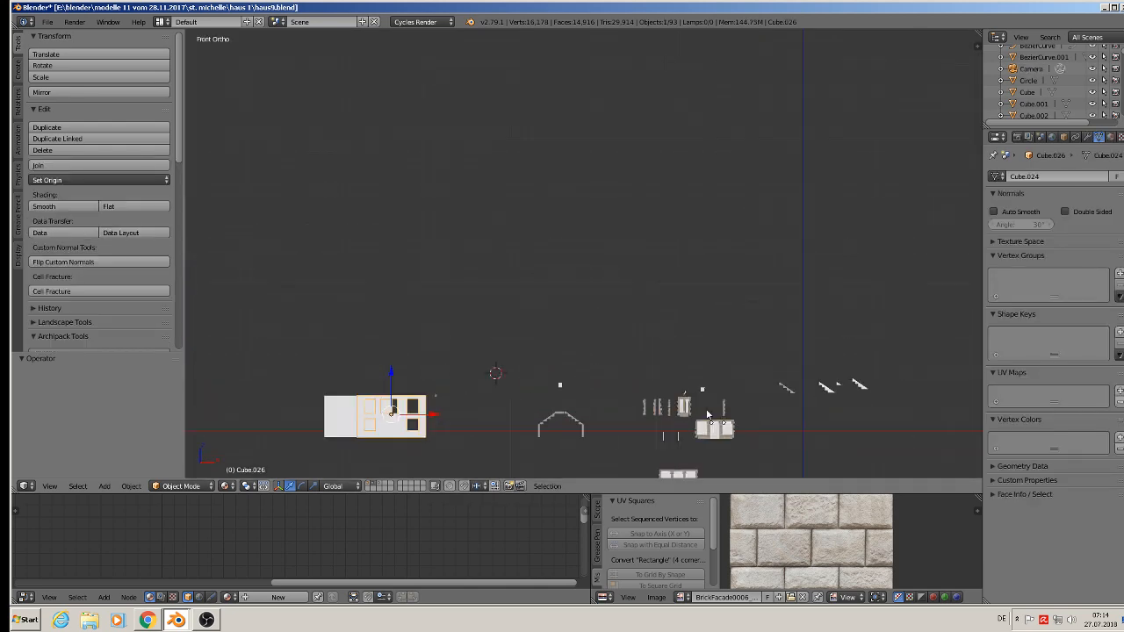
{"action": "middle_click_drag", "start_coordinate": [703, 414], "coordinate": [784, 137], "text": "shift"}
{"action": "scroll", "coordinate": [735, 187], "scroll_direction": "down", "scroll_amount": 3}
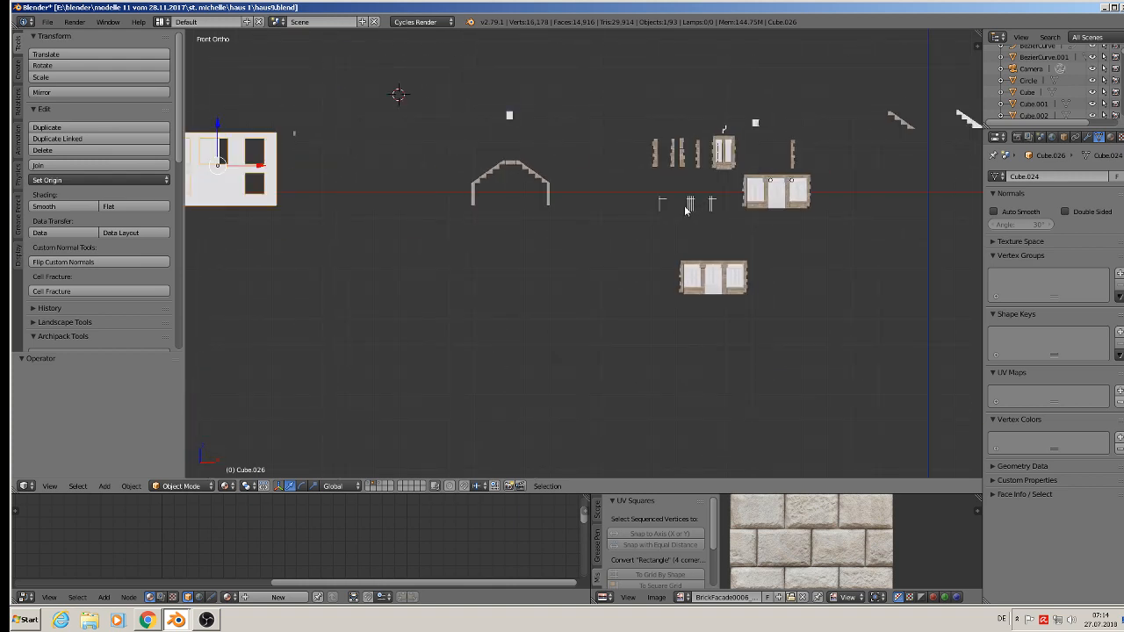
{"action": "middle_click_drag", "start_coordinate": [735, 187], "coordinate": [628, 260]}
{"action": "key", "text": "g"}
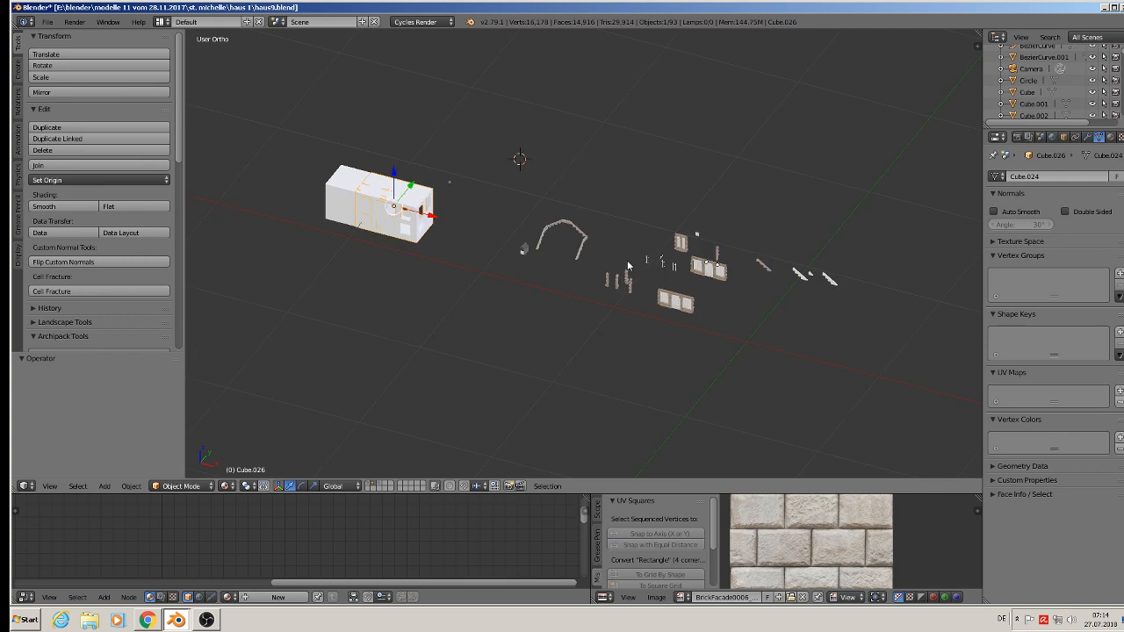
{"action": "key", "text": "x"}
{"action": "left_click", "coordinate": [713, 290]}
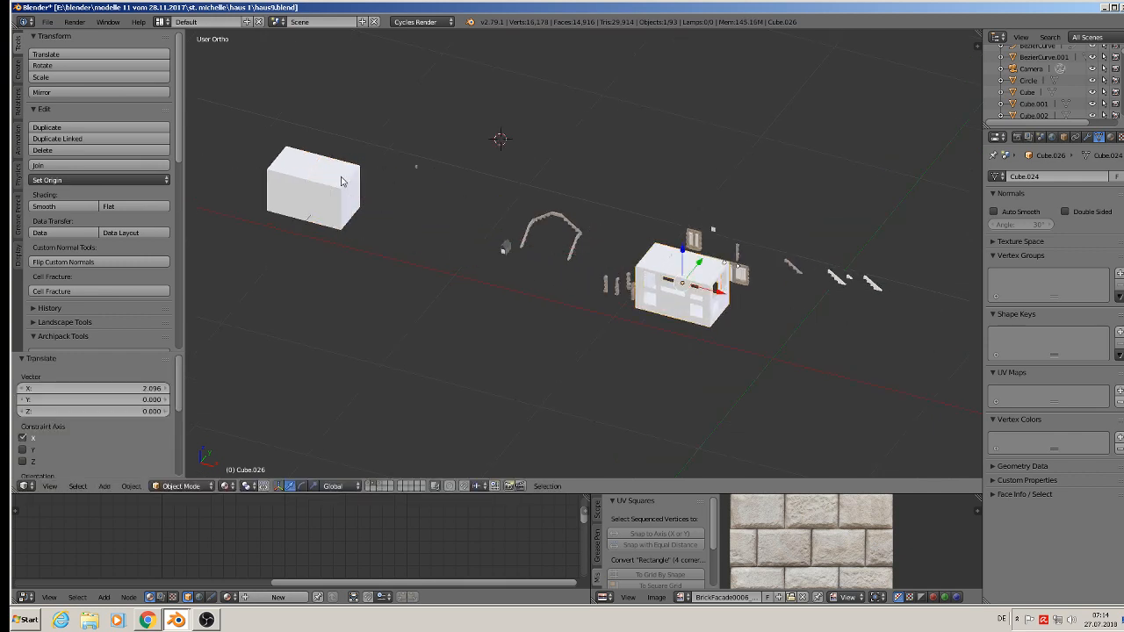
{"action": "key", "text": "g"}
{"action": "key", "text": "x"}
{"action": "left_click", "coordinate": [922, 331]}
{"action": "scroll", "coordinate": [680, 358], "scroll_direction": "up", "scroll_amount": 4}
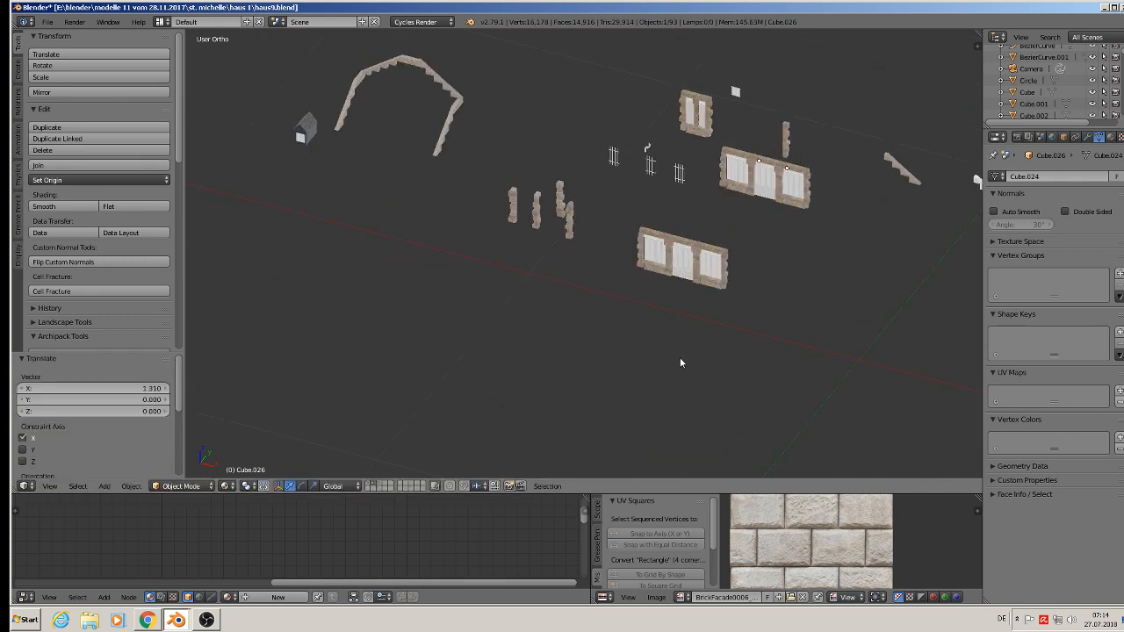
- Check the contents of the third layer and redisplay the first layer with the complete house
{"action": "left_click", "coordinate": [379, 486]}
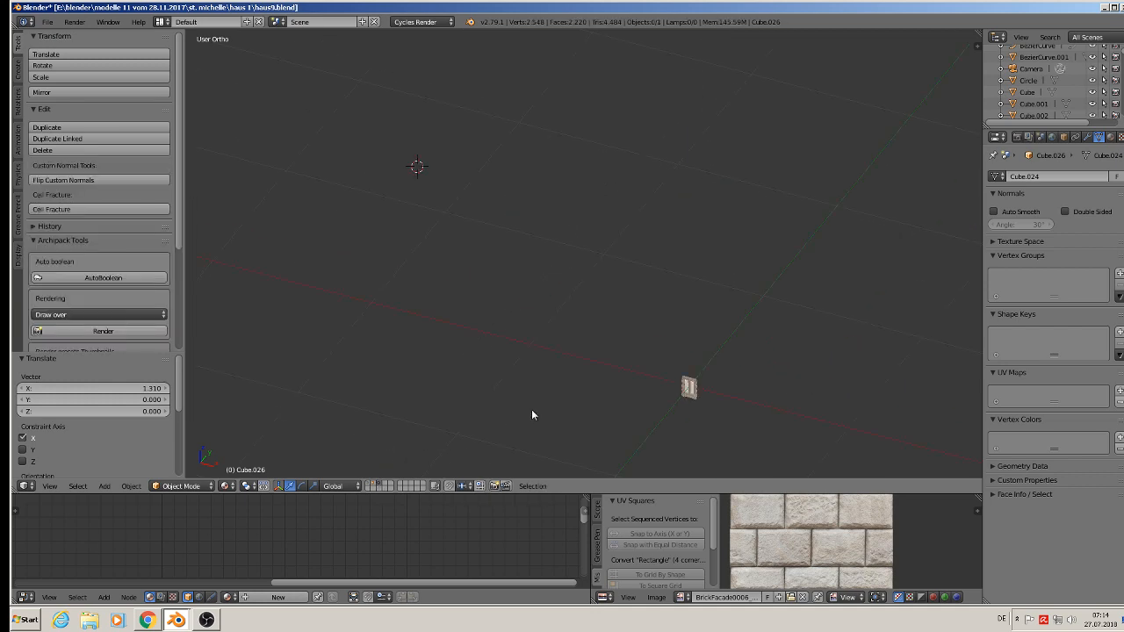
{"action": "left_click", "coordinate": [371, 486]}
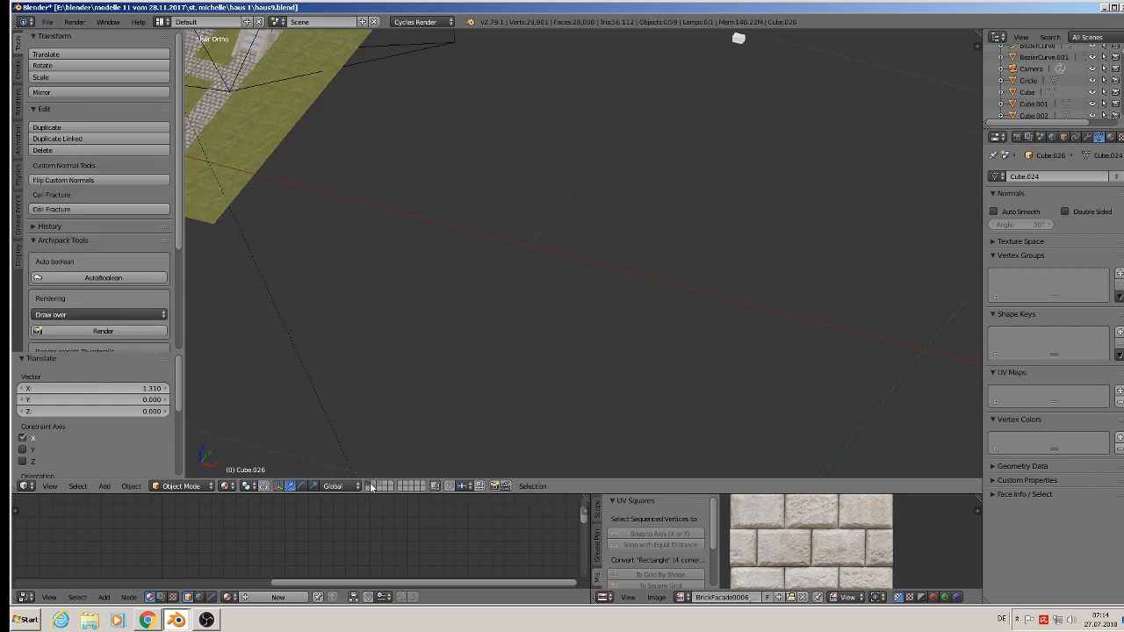
{"action": "scroll", "coordinate": [388, 436], "scroll_direction": "down", "scroll_amount": 5}
{"action": "scroll", "coordinate": [367, 322], "scroll_direction": "up", "scroll_amount": 8}
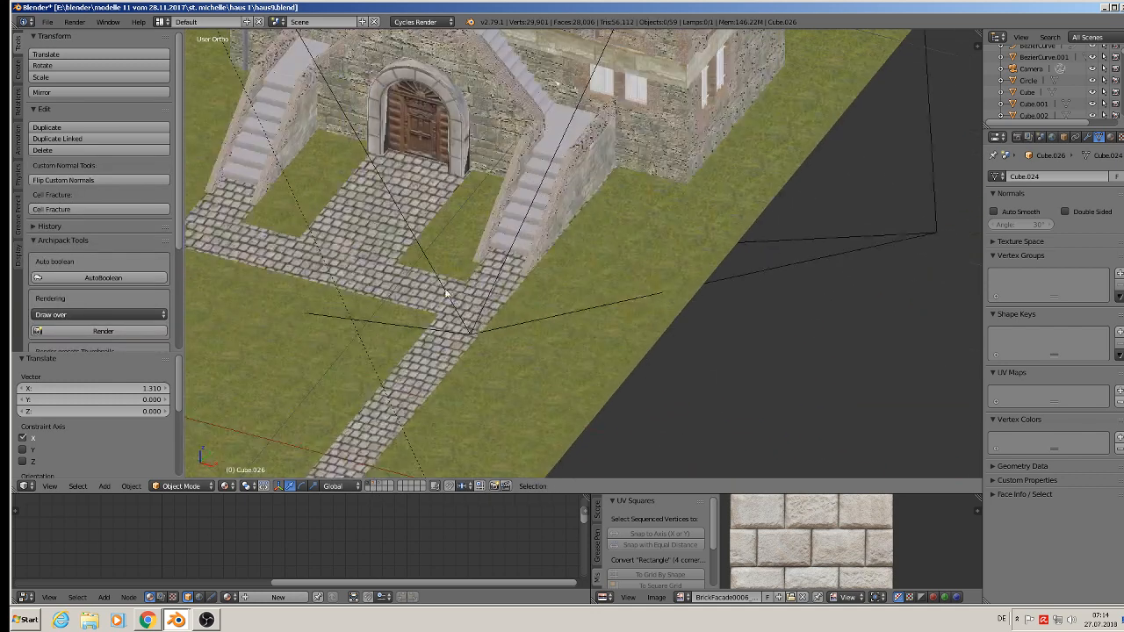
- Select the arched entrance door with its stone surround and pull it out of the facade by -0.203 along Y
{"action": "right_click", "coordinate": [452, 108]}
{"action": "middle_click_drag", "start_coordinate": [452, 108], "coordinate": [417, 187], "text": "shift"}
{"action": "left_click_drag", "start_coordinate": [394, 135], "coordinate": [303, 247]}
{"action": "middle_click_drag", "start_coordinate": [303, 247], "coordinate": [571, 304]}
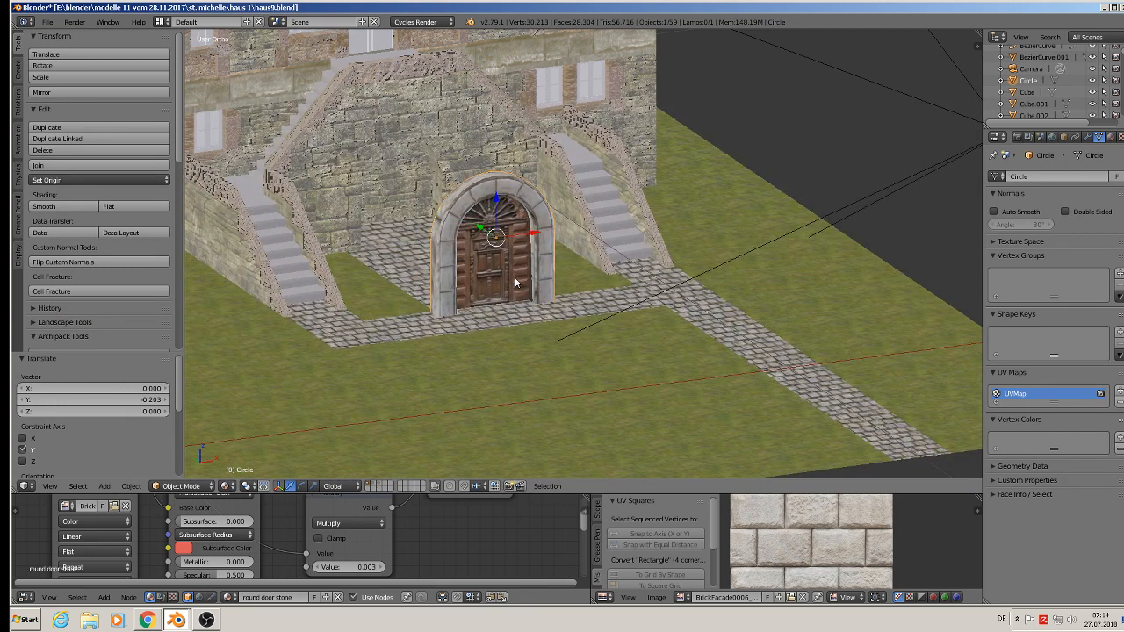
- Copy the arched door into herrenhaus1.blend, shifting it along X beside the stone surround and scaling it up by 4.453
{"action": "key", "text": "ctrl+c"}
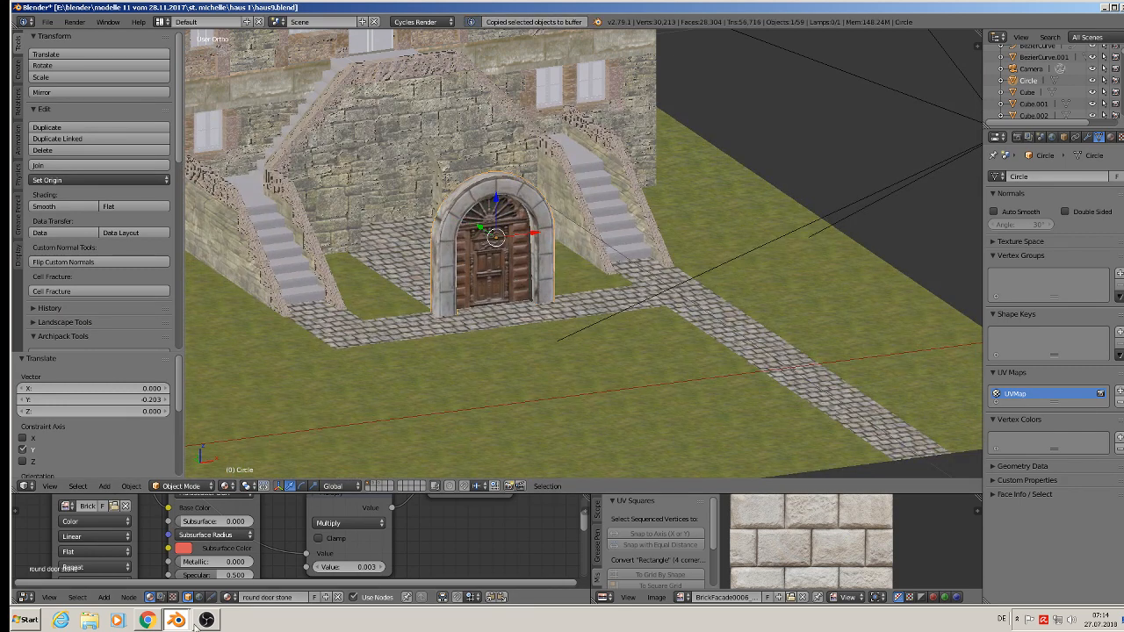
{"action": "left_click", "coordinate": [196, 577]}
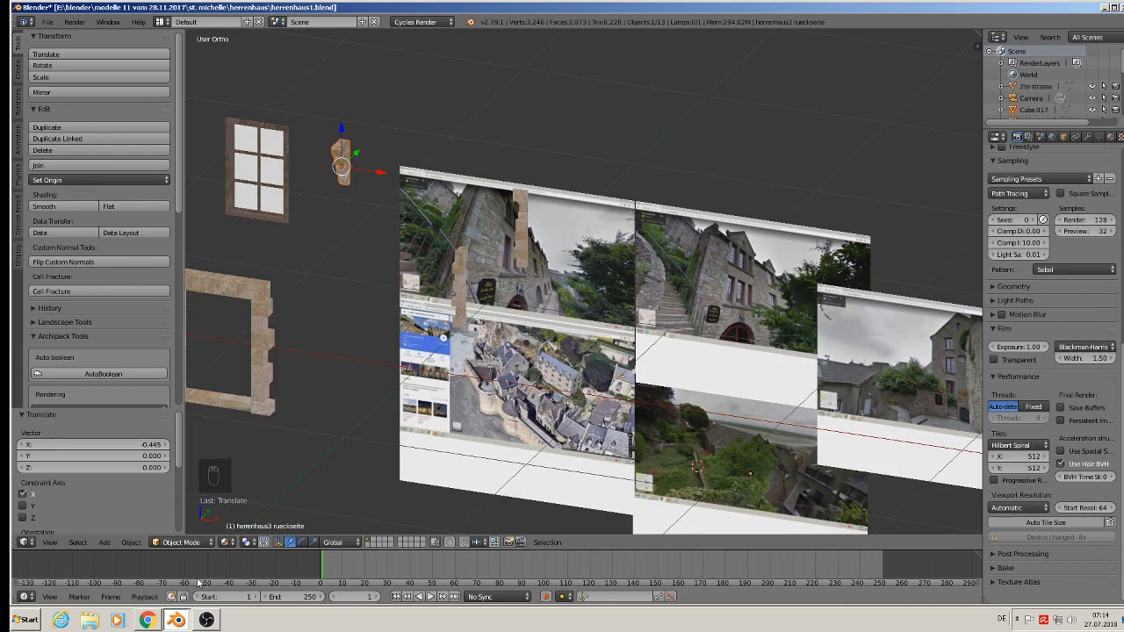
{"action": "scroll", "coordinate": [421, 311], "scroll_direction": "down", "scroll_amount": 4}
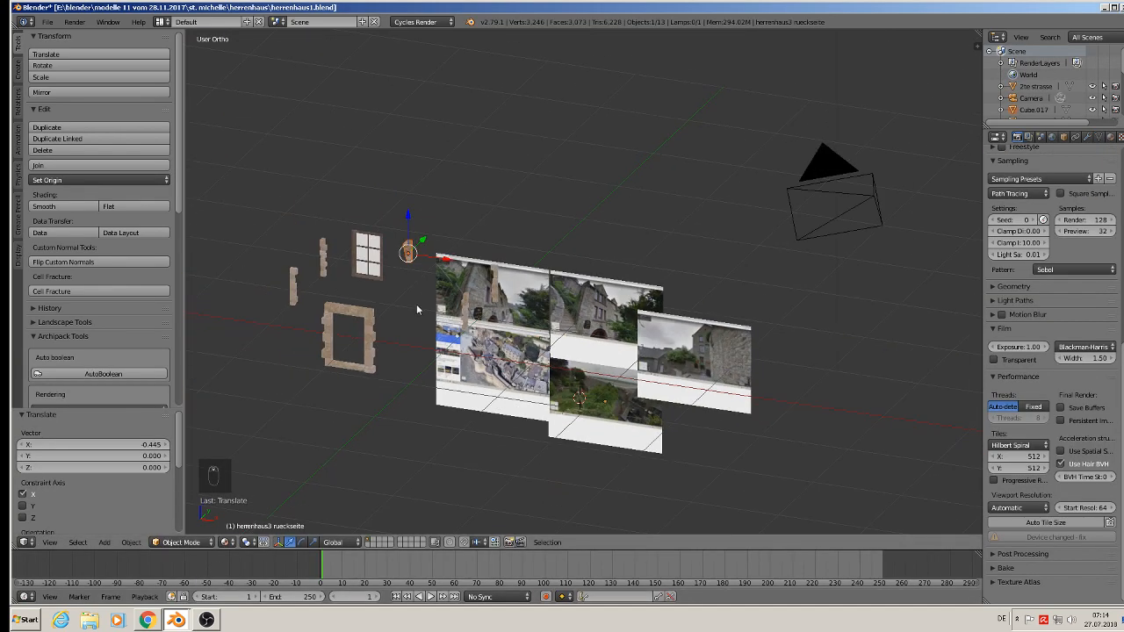
{"action": "key", "text": "ctrl+v"}
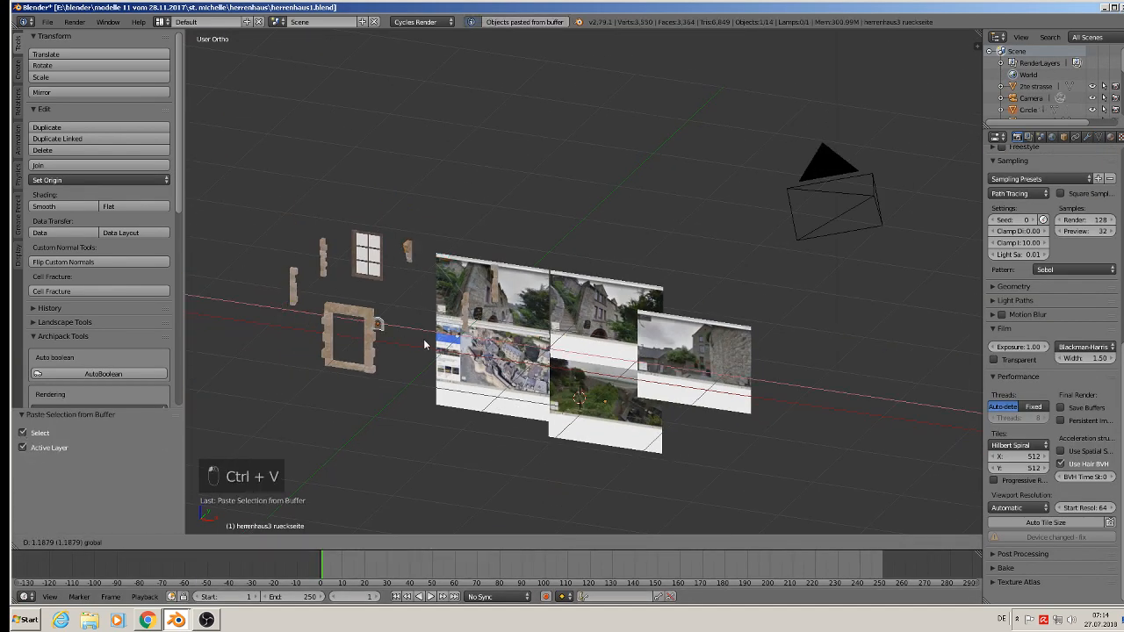
{"action": "key", "text": "s"}
{"action": "left_click", "coordinate": [541, 454]}
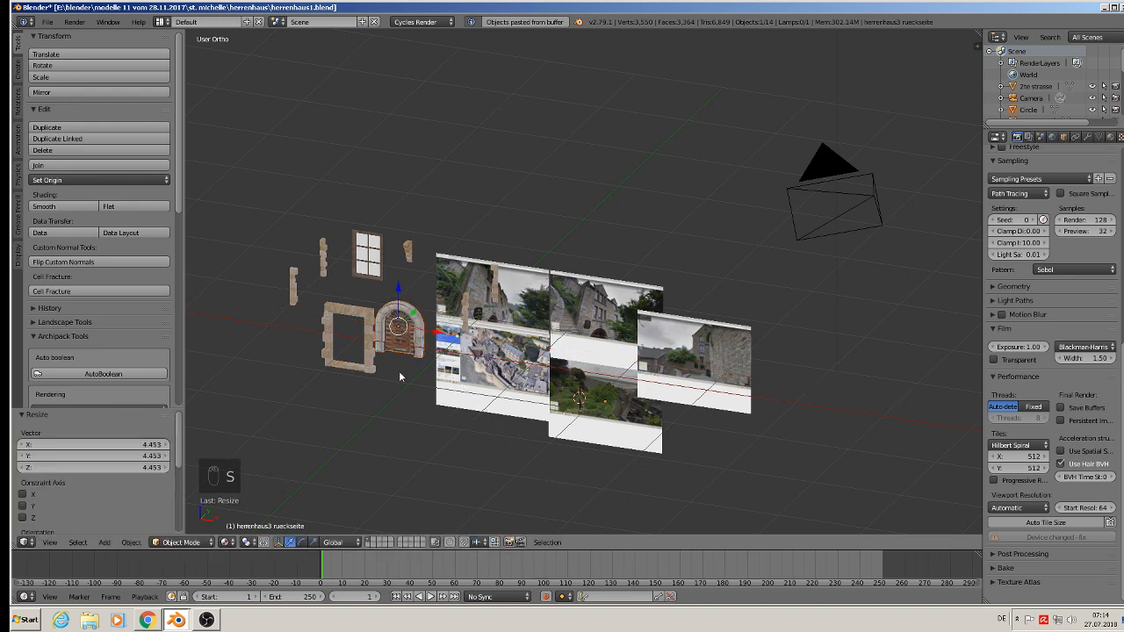
- Save herrenhaus1.blend and start switching to the other open Blender file
{"action": "left_click", "coordinate": [47, 21]}
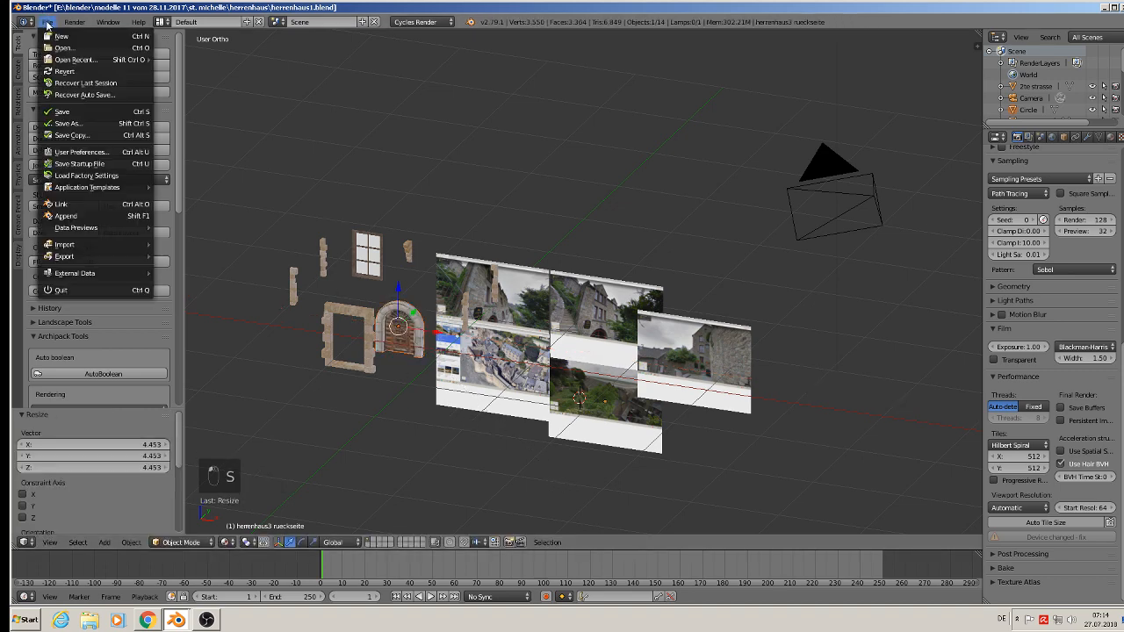
{"action": "left_click", "coordinate": [52, 114]}
{"action": "left_click", "coordinate": [176, 620]}
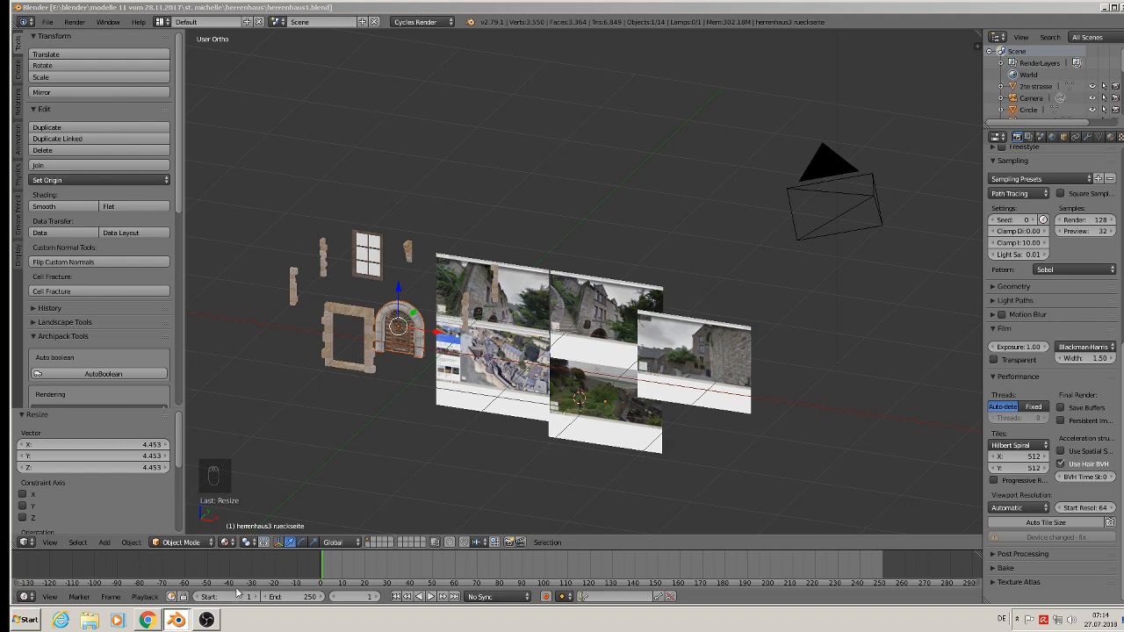
- Examine the manor house's front windows in the street-view reference photo from the front view
{"action": "left_click", "coordinate": [321, 599]}
{"action": "left_click", "coordinate": [580, 346]}
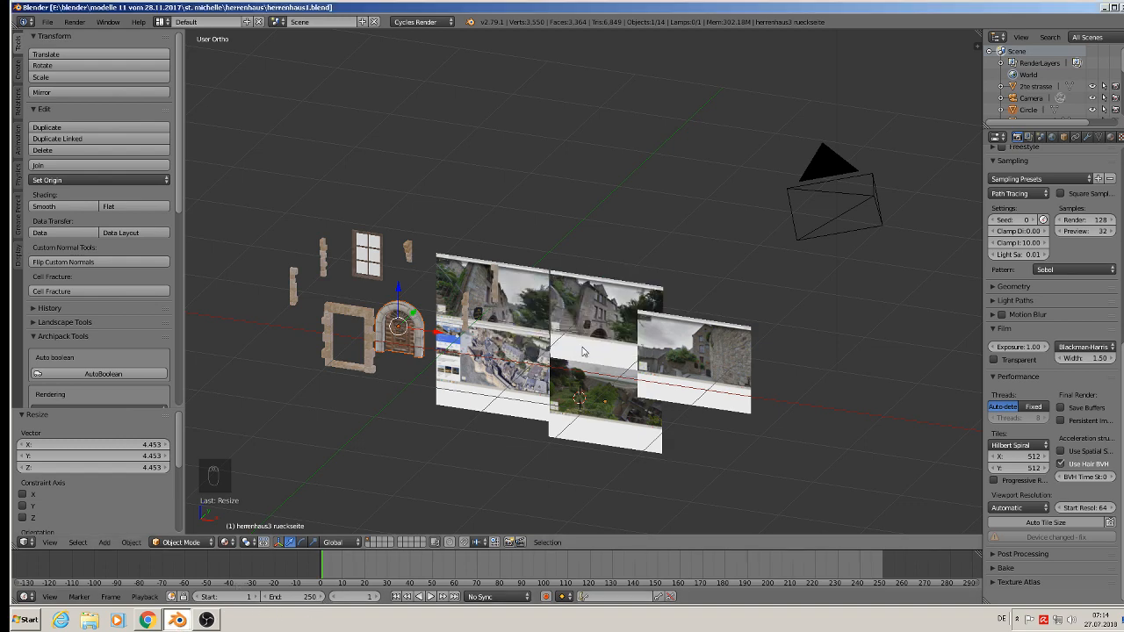
{"action": "scroll", "coordinate": [475, 355], "scroll_direction": "up", "scroll_amount": 3}
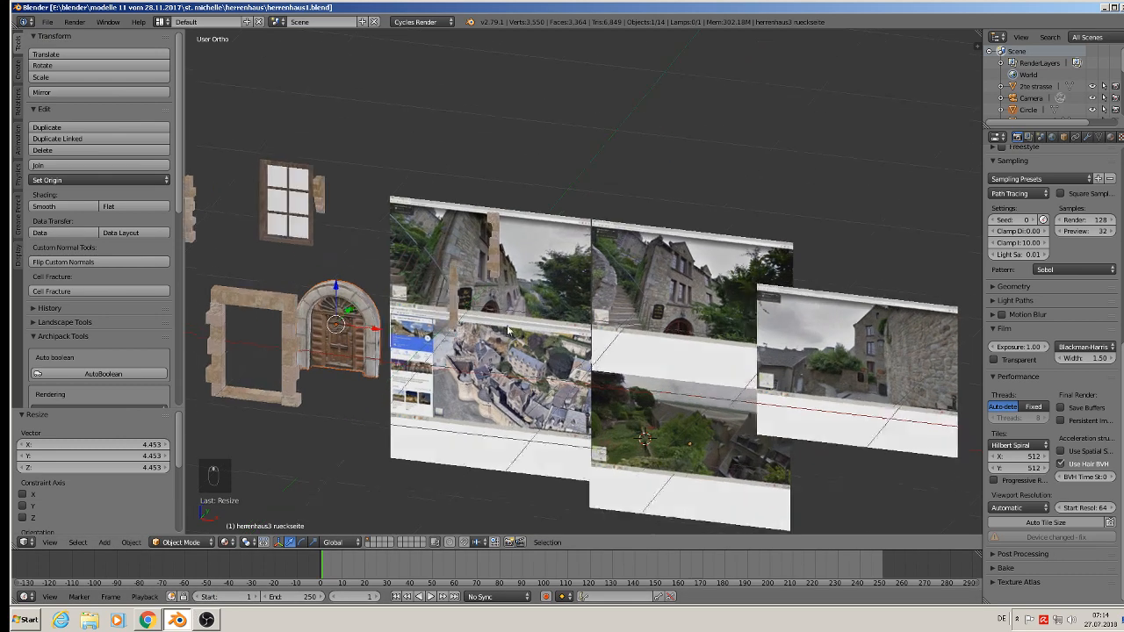
{"action": "key", "text": "KP_1"}
{"action": "scroll", "coordinate": [521, 296], "scroll_direction": "down", "scroll_amount": 3}
{"action": "scroll", "coordinate": [526, 298], "scroll_direction": "up", "scroll_amount": 6}
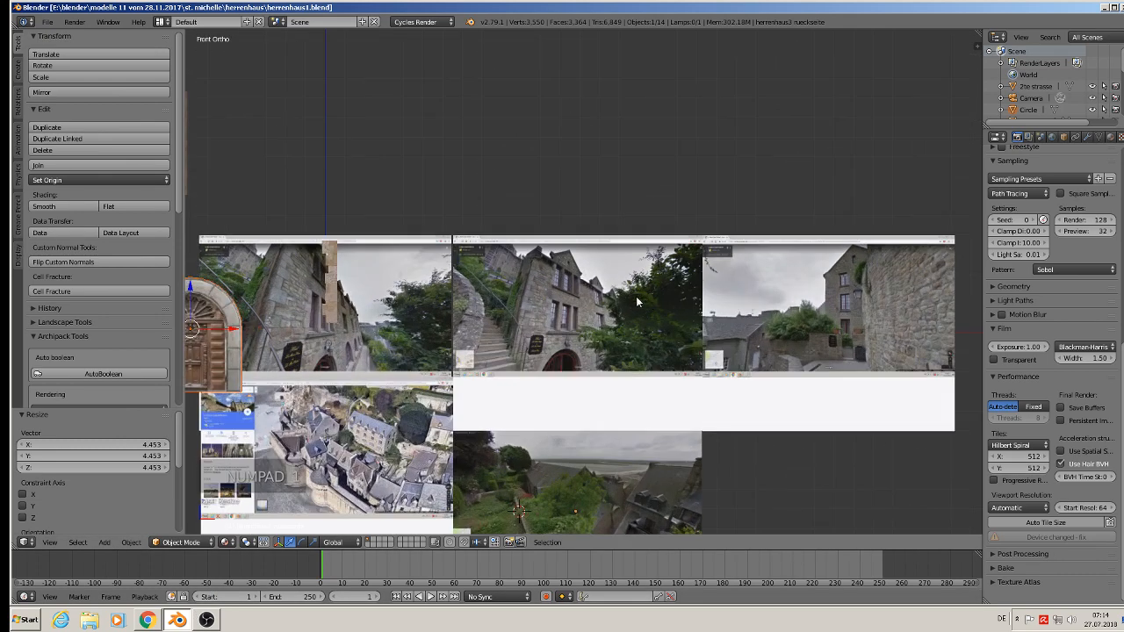
{"action": "middle_click_drag", "start_coordinate": [541, 302], "coordinate": [762, 236], "text": "shift"}
{"action": "scroll", "coordinate": [762, 236], "scroll_direction": "up", "scroll_amount": 5}
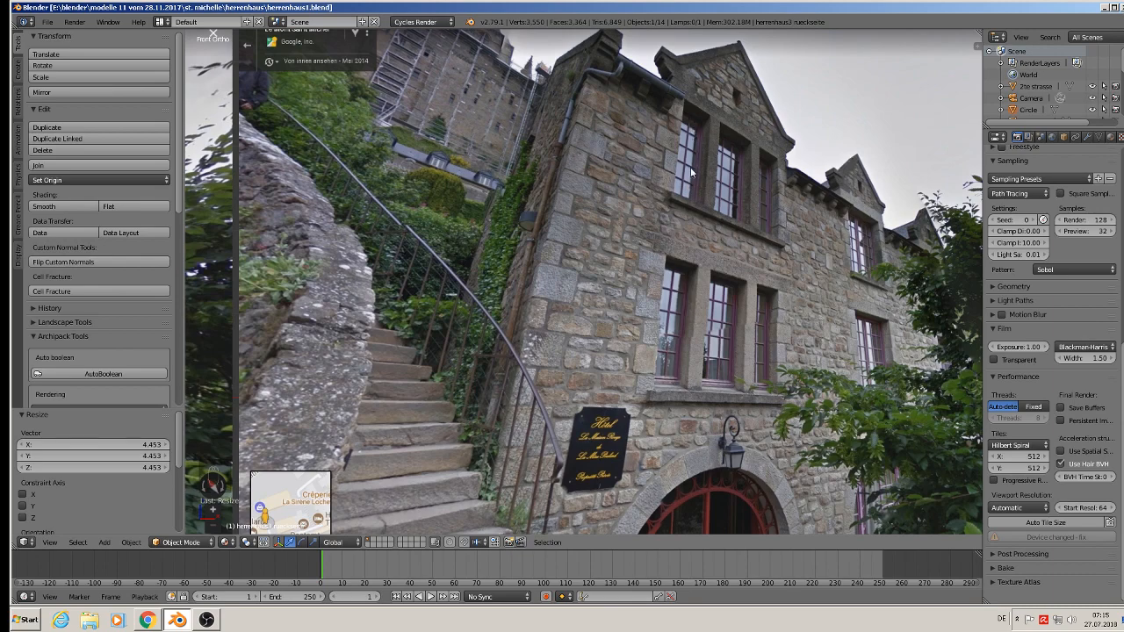
- Select the six-pane window and open its mesh for editing, undoing the stray edit
{"action": "scroll", "coordinate": [690, 169], "scroll_direction": "down", "scroll_amount": 8}
{"action": "middle_click_drag", "start_coordinate": [272, 157], "coordinate": [558, 285], "text": "shift"}
{"action": "scroll", "coordinate": [542, 194], "scroll_direction": "up", "scroll_amount": 6}
{"action": "right_click", "coordinate": [516, 132]}
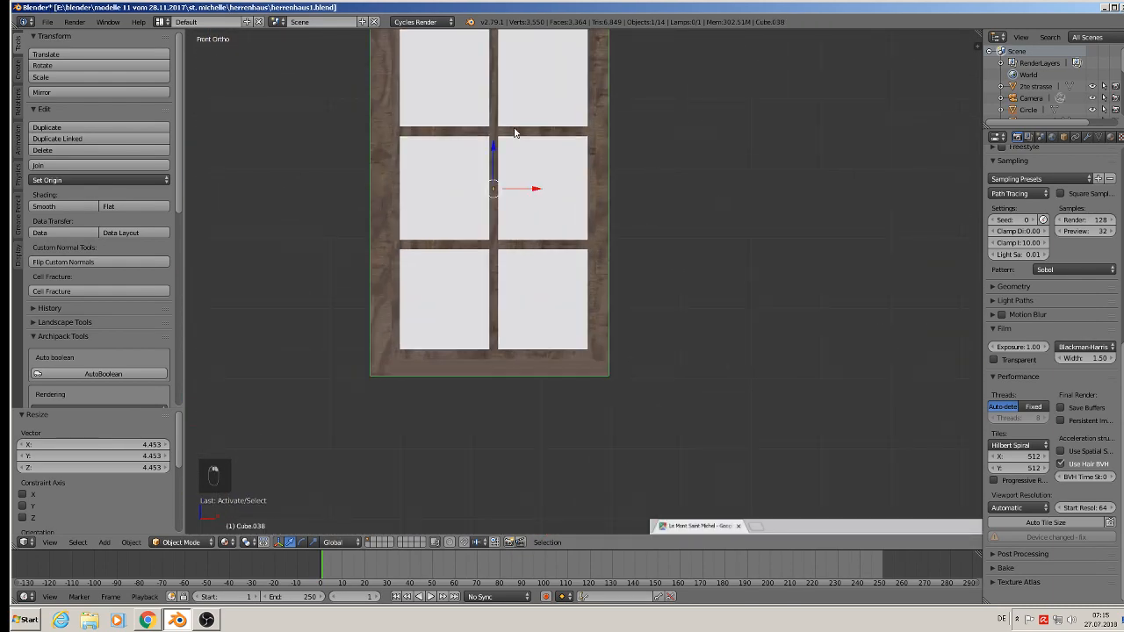
{"action": "key", "text": "Tab"}
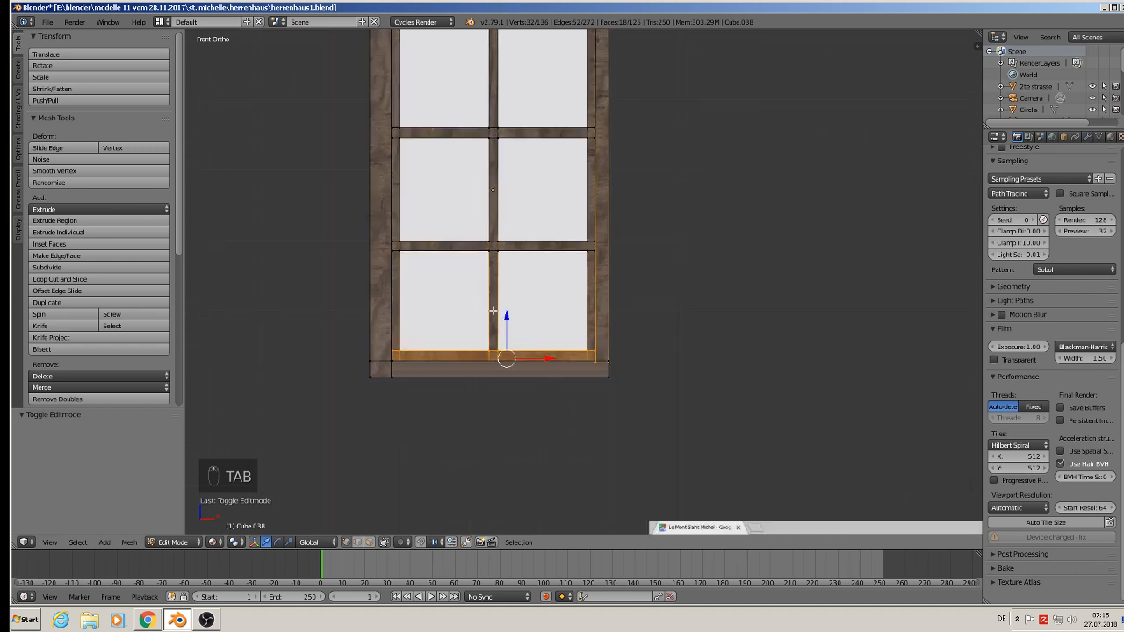
{"action": "scroll", "coordinate": [506, 316], "scroll_direction": "down", "scroll_amount": 3}
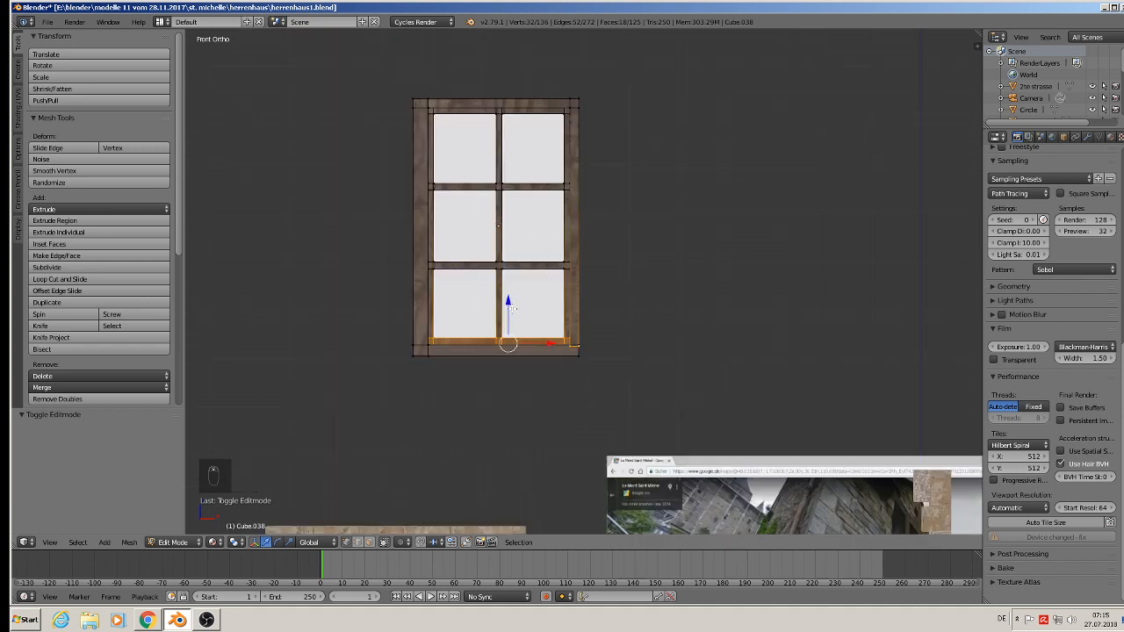
{"action": "mouse_move", "coordinate": [512, 299]}
{"action": "left_mouse_down"}
{"action": "mouse_move", "coordinate": [515, 272]}
{"action": "mouse_move", "coordinate": [516, 284]}
{"action": "left_mouse_up"}
{"action": "key", "text": "ctrl+z"}
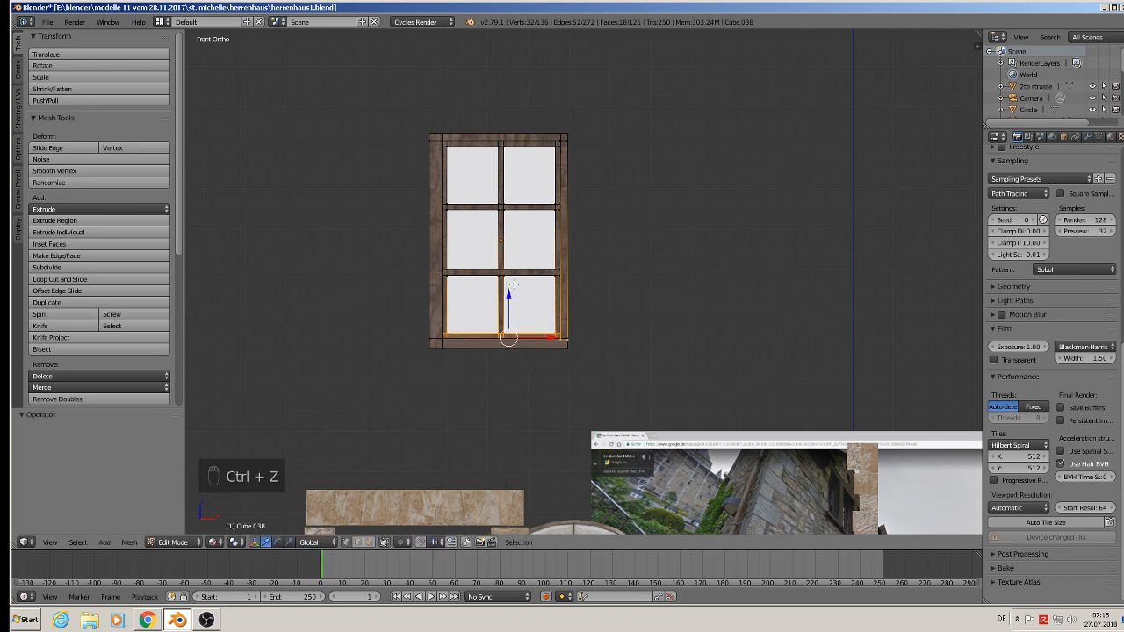
- Duplicate only the lower horizontal glazing bar and move the copy up by 0.098 along Z
{"action": "key", "text": "a"}
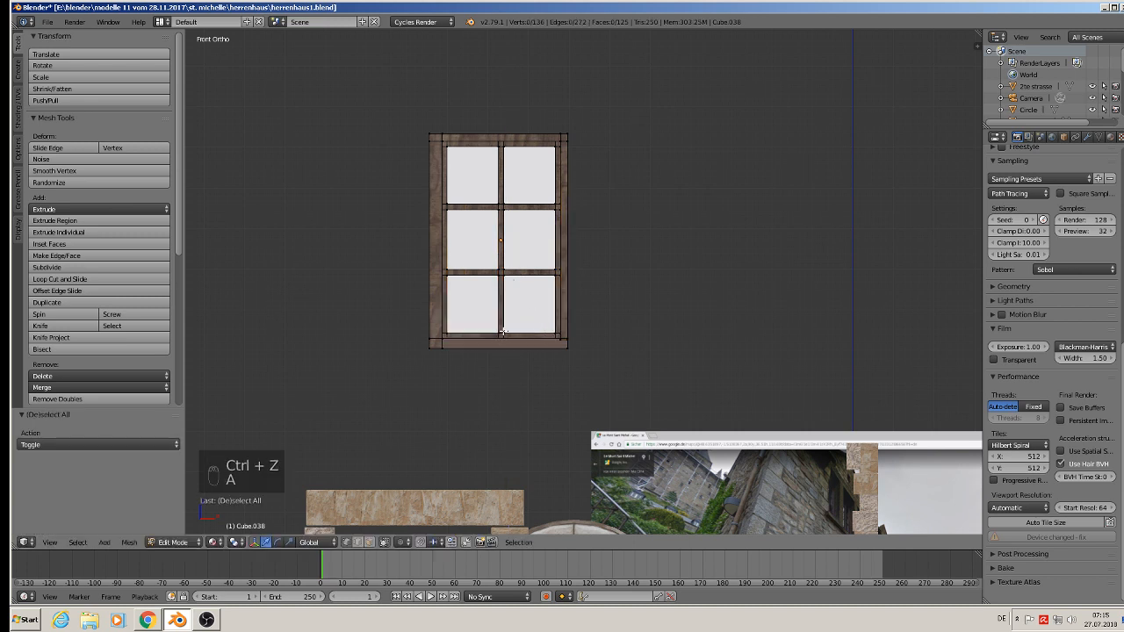
{"action": "key", "text": "l"}
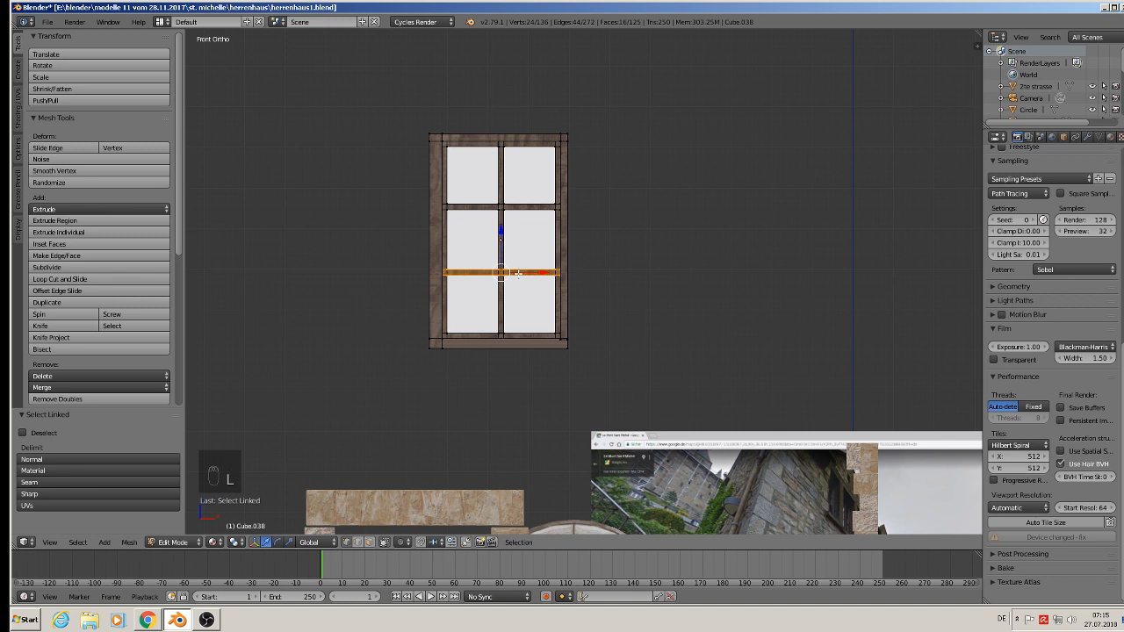
{"action": "key", "text": "shift+d"}
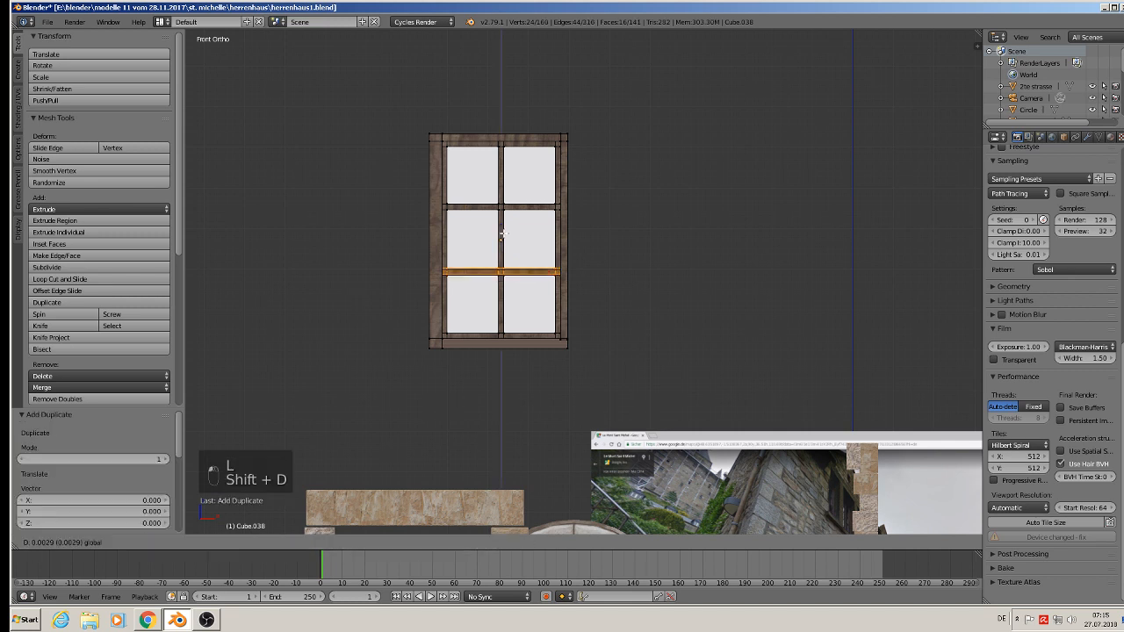
{"action": "left_click", "coordinate": [514, 198]}
{"action": "scroll", "coordinate": [521, 201], "scroll_direction": "up", "scroll_amount": 4}
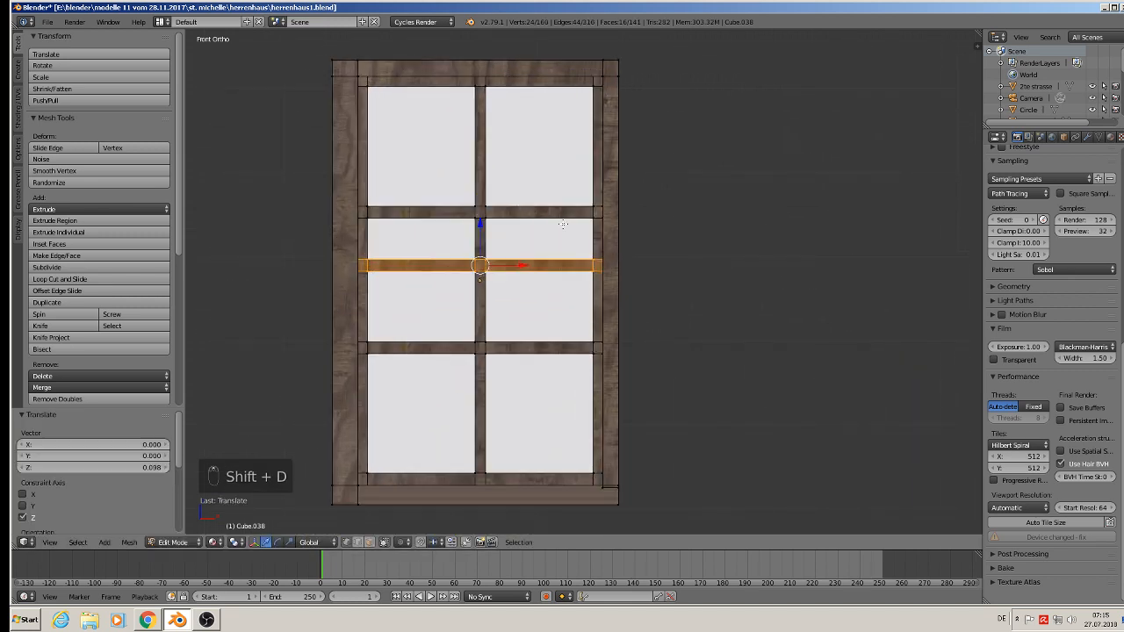
- Allow selection through the mesh and raise the uppermost horizontal glazing bar along Z to shorten the top panes
{"action": "left_click", "coordinate": [384, 542]}
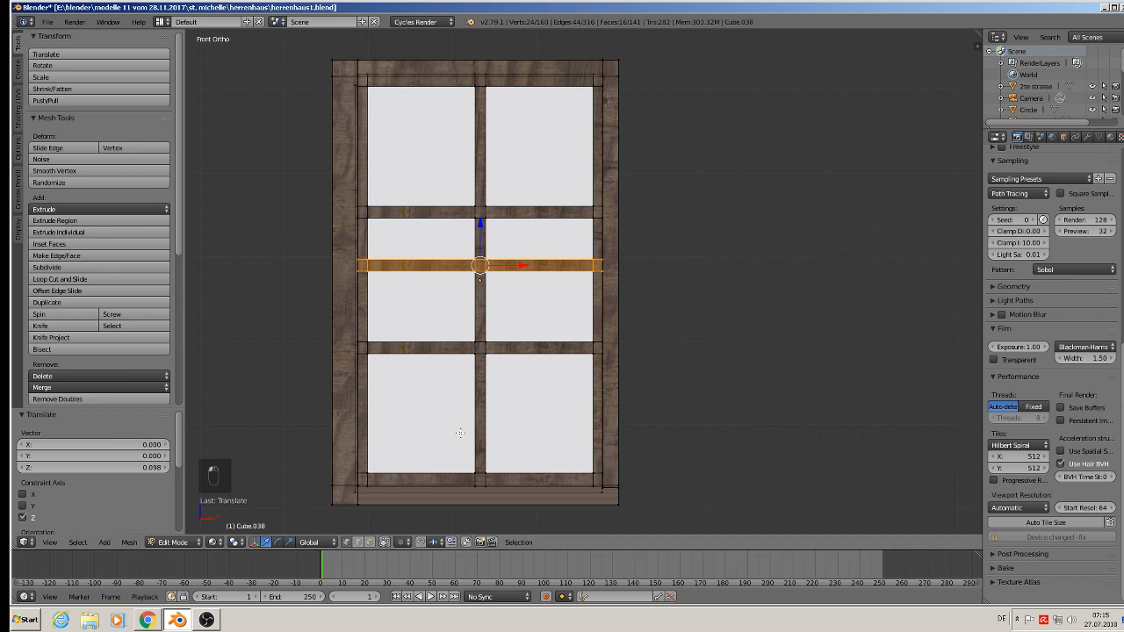
{"action": "key", "text": "a"}
{"action": "key", "text": "b"}
{"action": "left_click_drag", "start_coordinate": [616, 229], "coordinate": [338, 174]}
{"action": "left_click_drag", "start_coordinate": [473, 182], "coordinate": [482, 138]}
{"action": "key", "text": "a"}
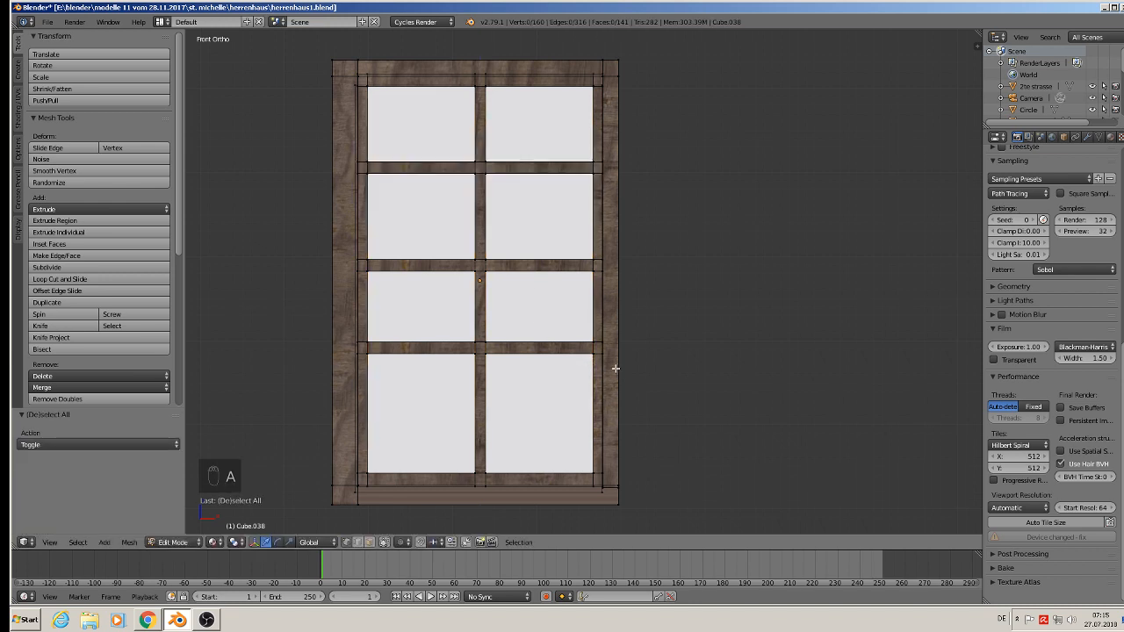
- Move the lowest horizontal glazing bar down slightly along Z to shorten the bottom panes
{"action": "key", "text": "b"}
{"action": "left_click_drag", "start_coordinate": [612, 365], "coordinate": [351, 316]}
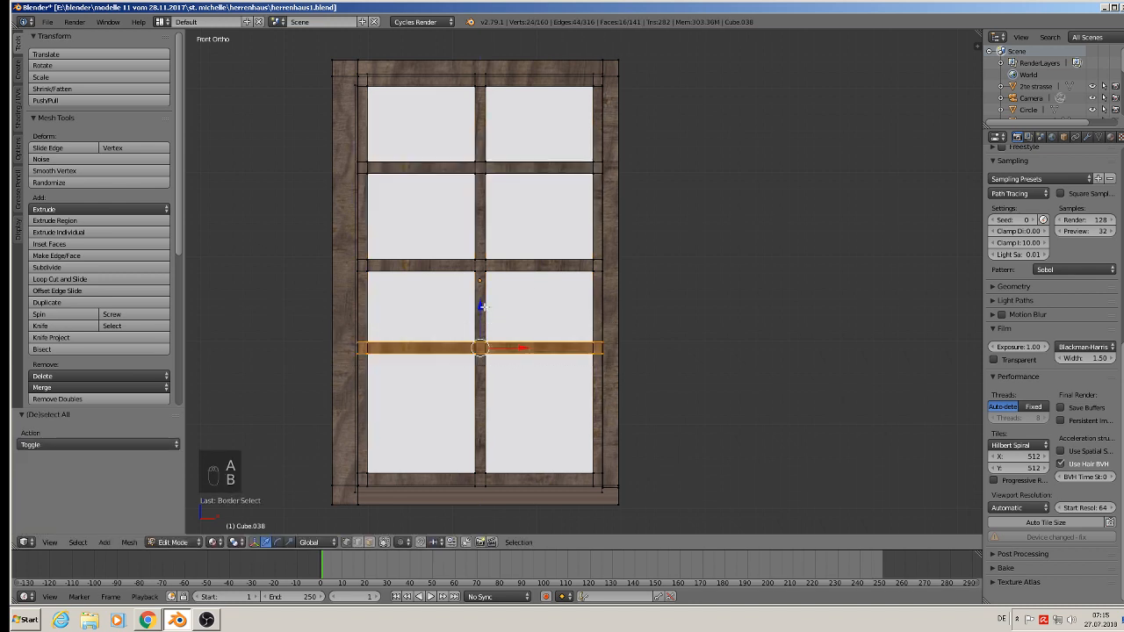
{"action": "left_click_drag", "start_coordinate": [481, 307], "coordinate": [486, 334]}
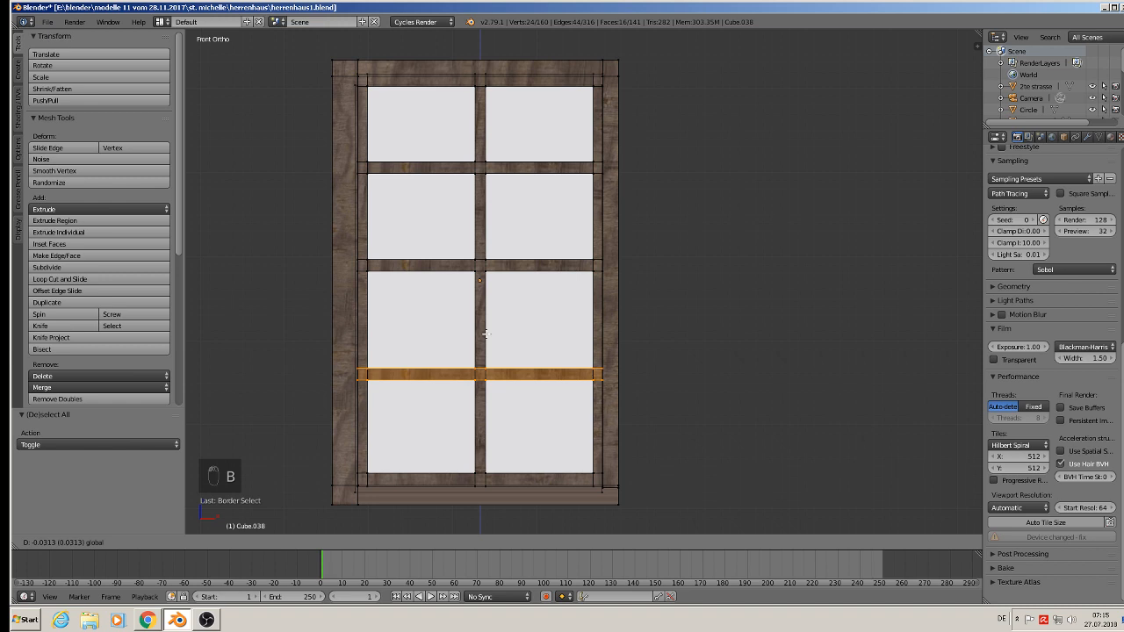
{"action": "left_click", "coordinate": [486, 335]}
{"action": "key", "text": "a"}
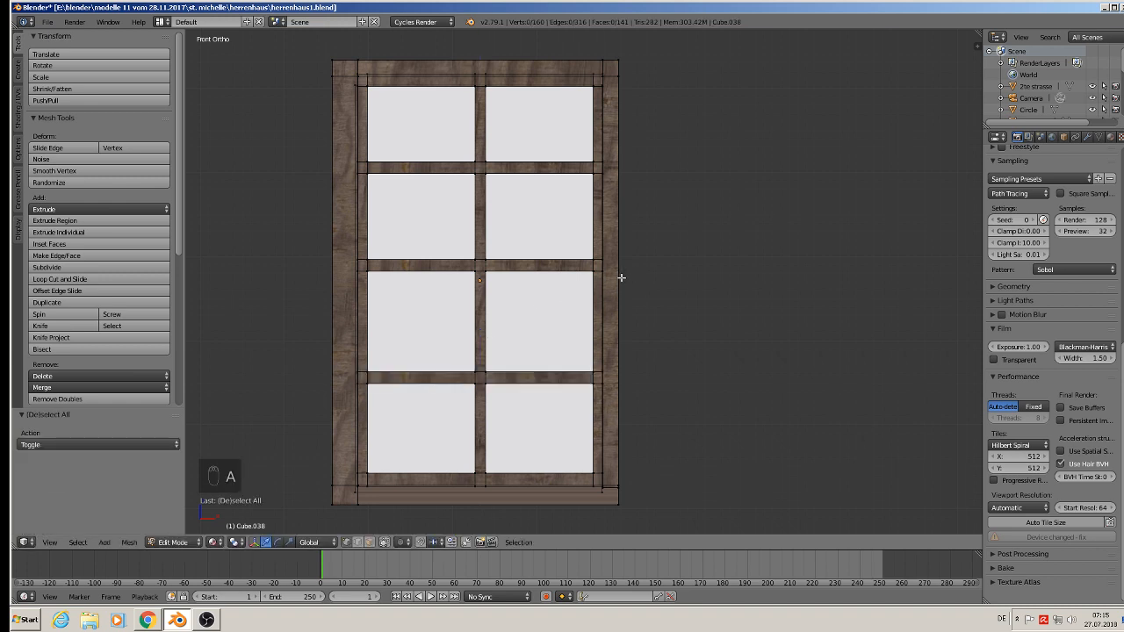
- Select the middle horizontal glazing bar of the eight-pane window and leave mesh editing
{"action": "key", "text": "b"}
{"action": "left_click_drag", "start_coordinate": [621, 275], "coordinate": [301, 238]}
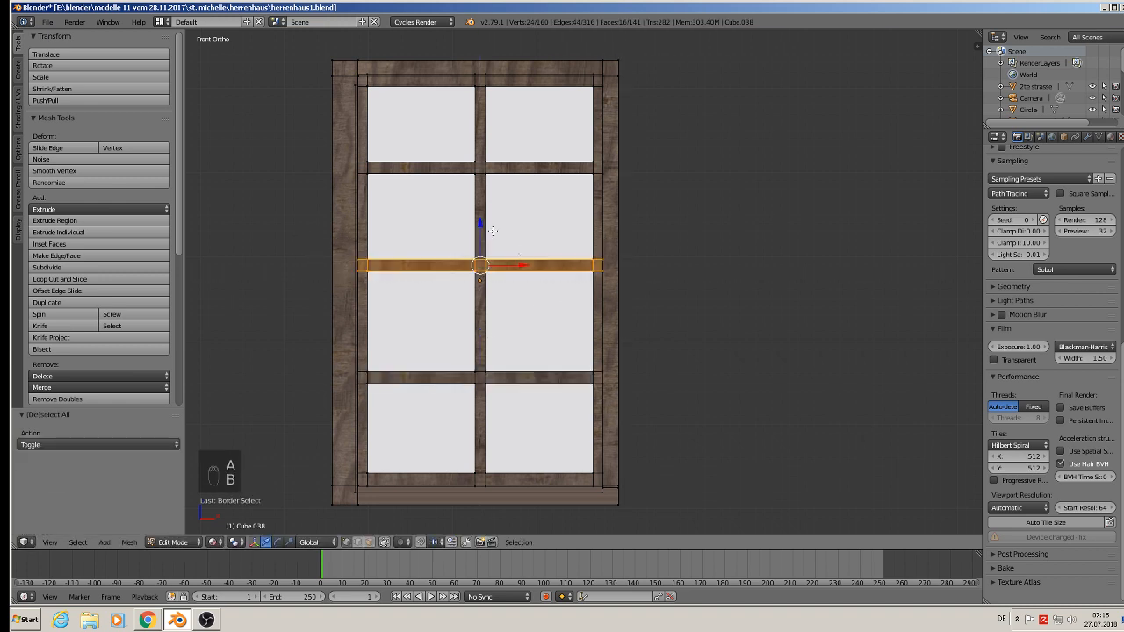
{"action": "key", "text": "Tab"}
- Check the pane layout of the manor house's windows in the street-view reference photos
{"action": "scroll", "coordinate": [512, 273], "scroll_direction": "down", "scroll_amount": 5}
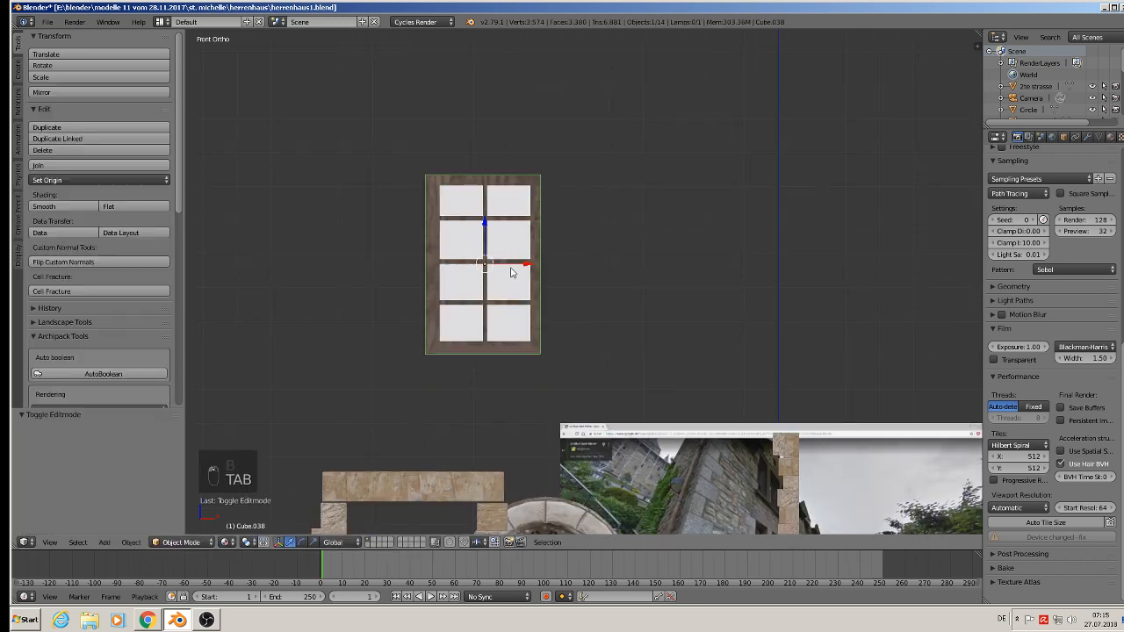
{"action": "scroll", "coordinate": [549, 282], "scroll_direction": "down", "scroll_amount": 2}
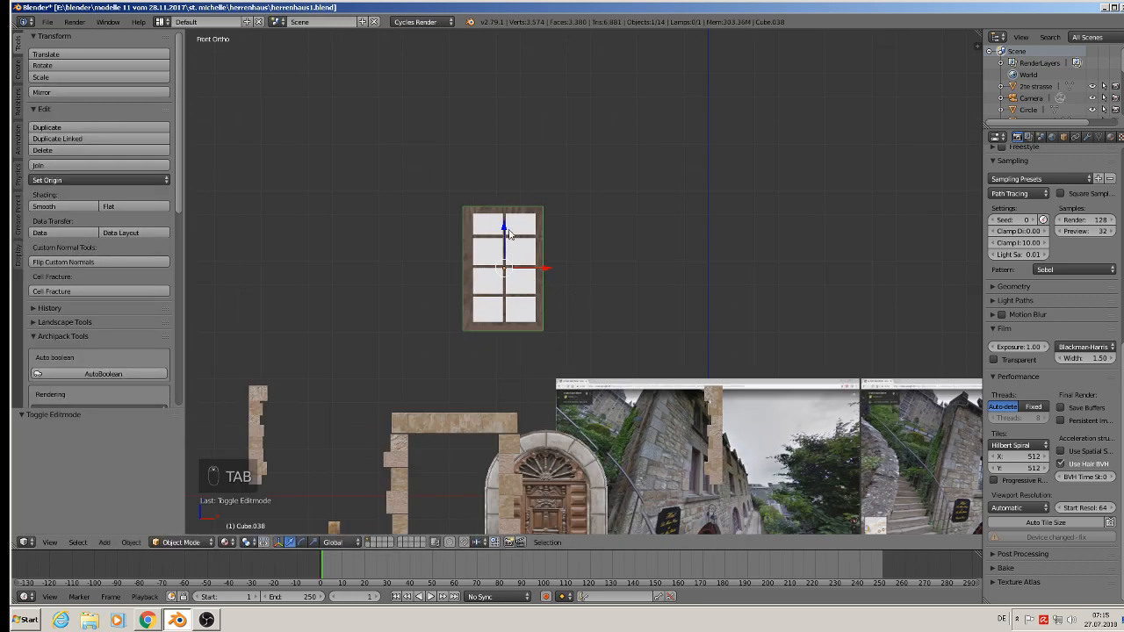
{"action": "middle_click_drag", "start_coordinate": [734, 413], "coordinate": [600, 230], "text": "shift"}
{"action": "scroll", "coordinate": [845, 262], "scroll_direction": "up", "scroll_amount": 8}
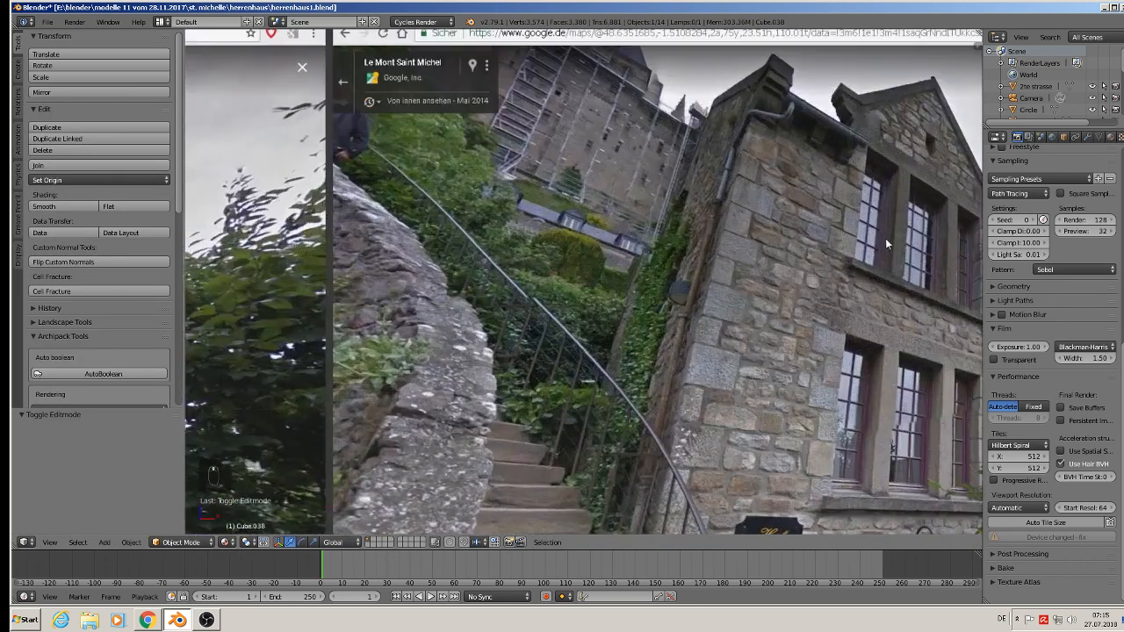
{"action": "scroll", "coordinate": [870, 253], "scroll_direction": "down", "scroll_amount": 5}
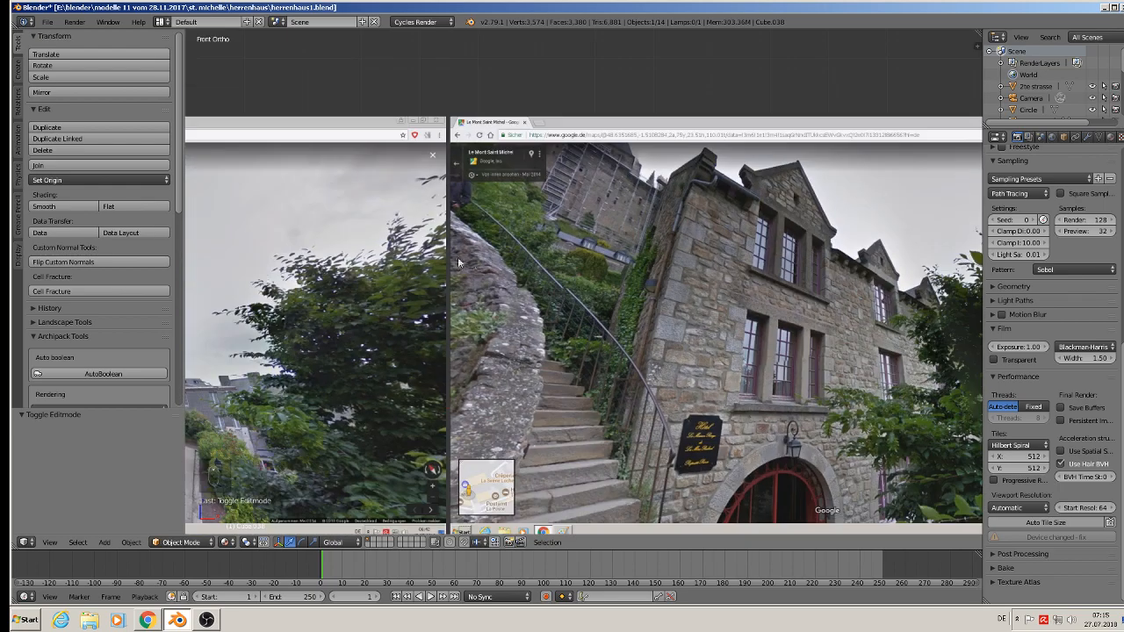
{"action": "middle_click_drag", "start_coordinate": [457, 257], "coordinate": [608, 267]}
{"action": "key", "text": "KP_1"}
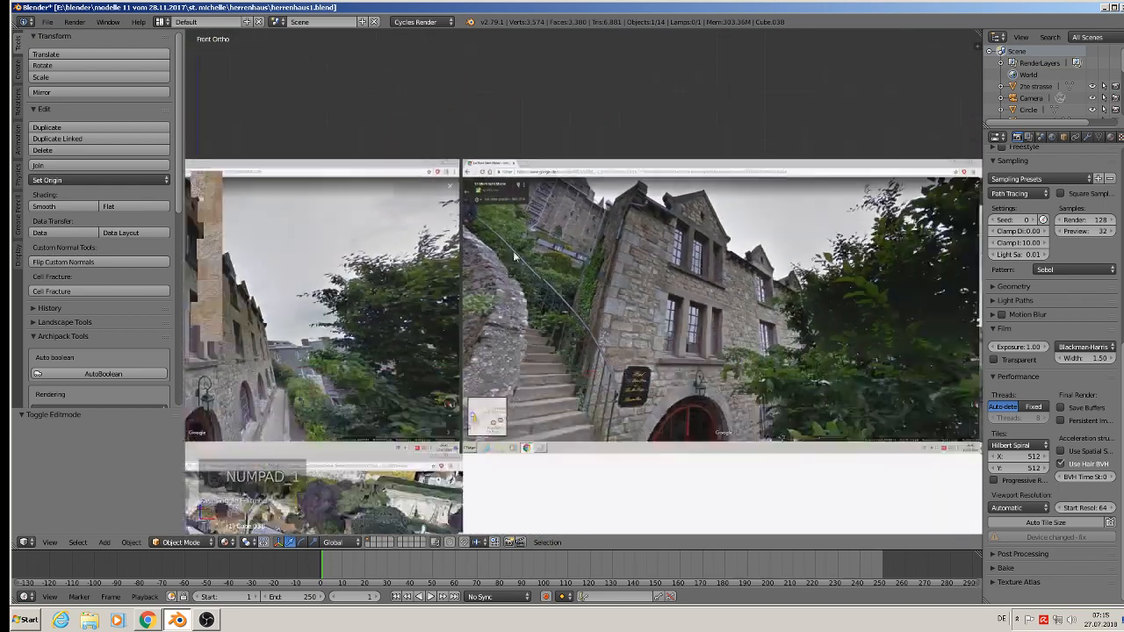
- Duplicate the window's middle horizontal glazing bar and move the copy up by 0.065 along Z
{"action": "scroll", "coordinate": [453, 259], "scroll_direction": "down", "scroll_amount": 7}
{"action": "middle_click_drag", "start_coordinate": [242, 173], "coordinate": [578, 240], "text": "shift"}
{"action": "scroll", "coordinate": [578, 240], "scroll_direction": "up", "scroll_amount": 6}
{"action": "scroll", "coordinate": [694, 237], "scroll_direction": "up", "scroll_amount": 4}
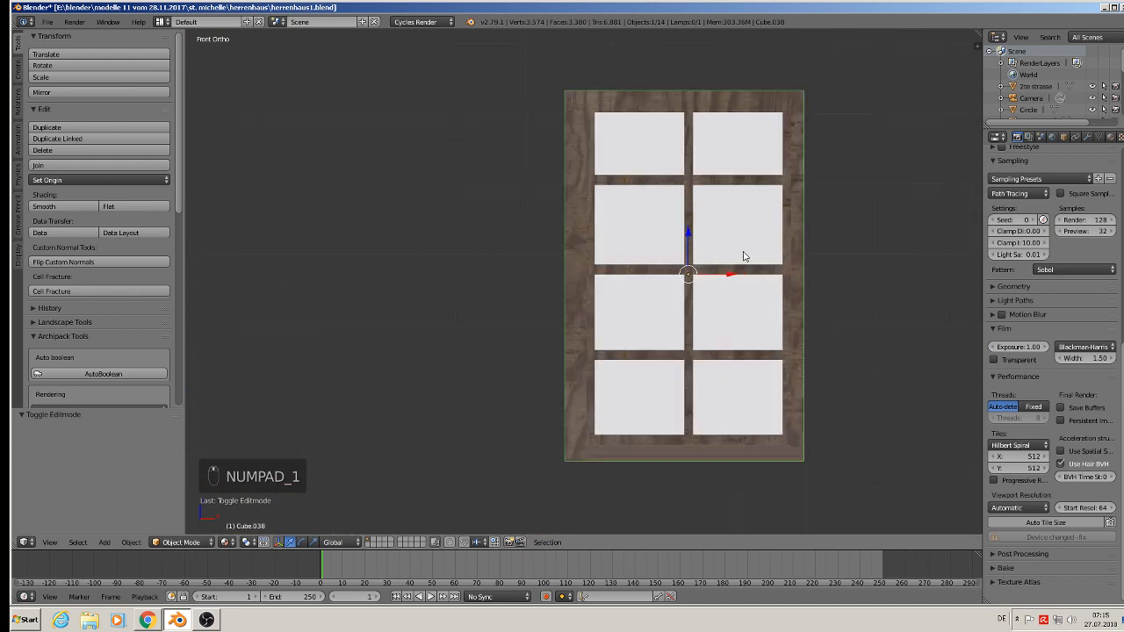
{"action": "key", "text": "Tab"}
{"action": "scroll", "coordinate": [676, 241], "scroll_direction": "up", "scroll_amount": 3}
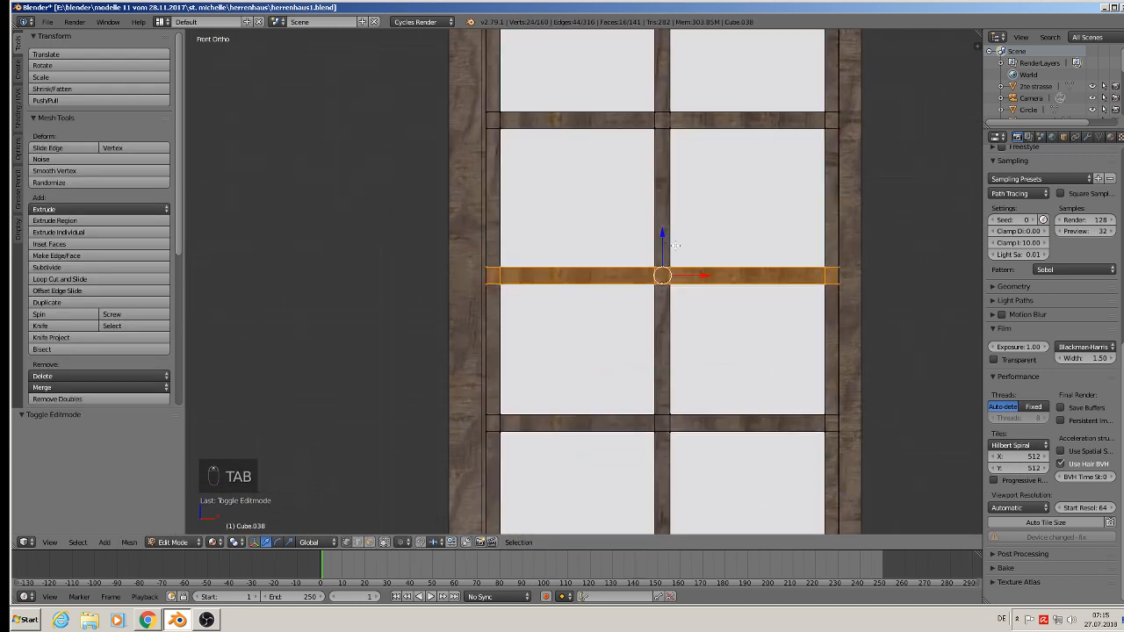
{"action": "key", "text": "shift+d"}
{"action": "left_click", "coordinate": [669, 237]}
{"action": "left_click_drag", "start_coordinate": [664, 230], "coordinate": [666, 154]}
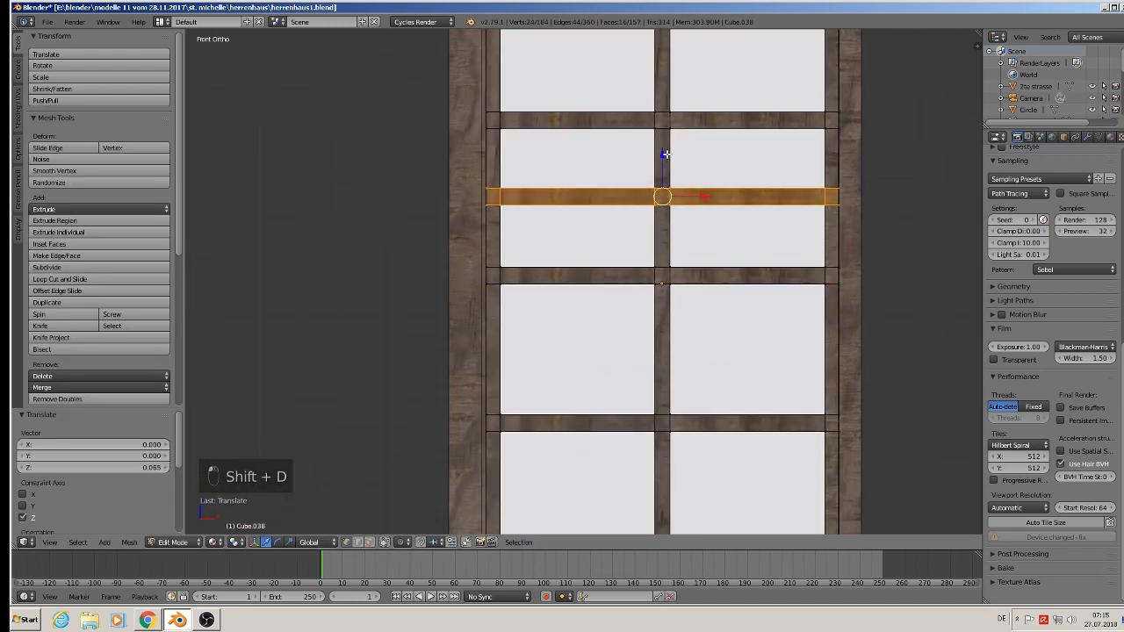
- Raise the topmost of the four horizontal glazing bars by 0.015 along Z
{"action": "scroll", "coordinate": [665, 153], "scroll_direction": "down", "scroll_amount": 4}
{"action": "middle_click_drag", "start_coordinate": [766, 144], "coordinate": [735, 179], "text": "shift"}
{"action": "key", "text": "a"}
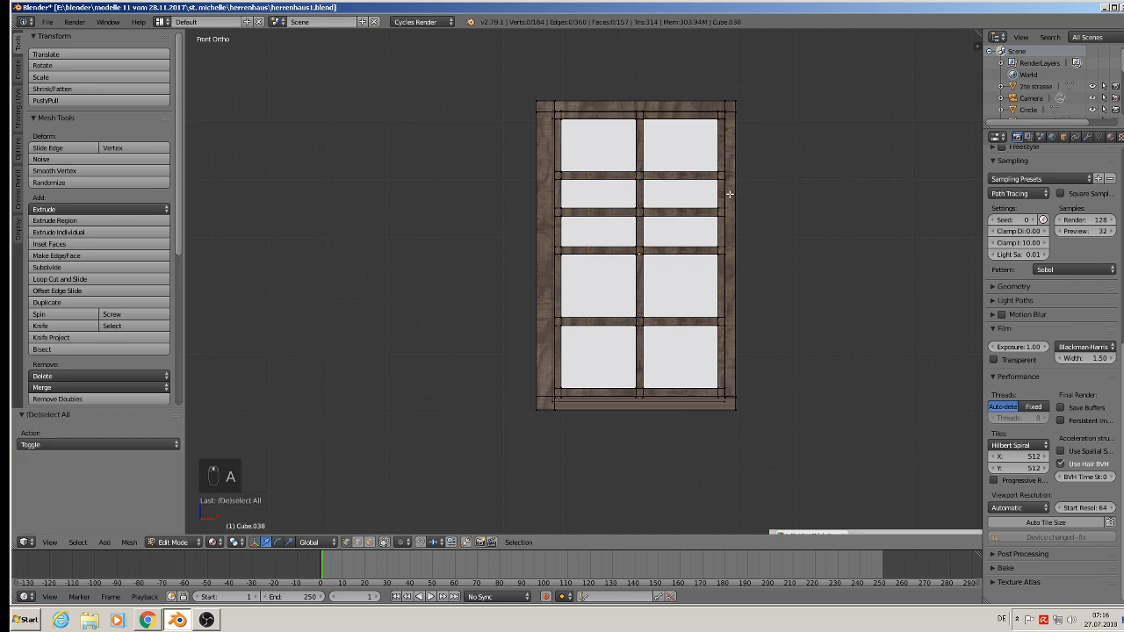
{"action": "key", "text": "b"}
{"action": "left_click_drag", "start_coordinate": [544, 158], "coordinate": [729, 188]}
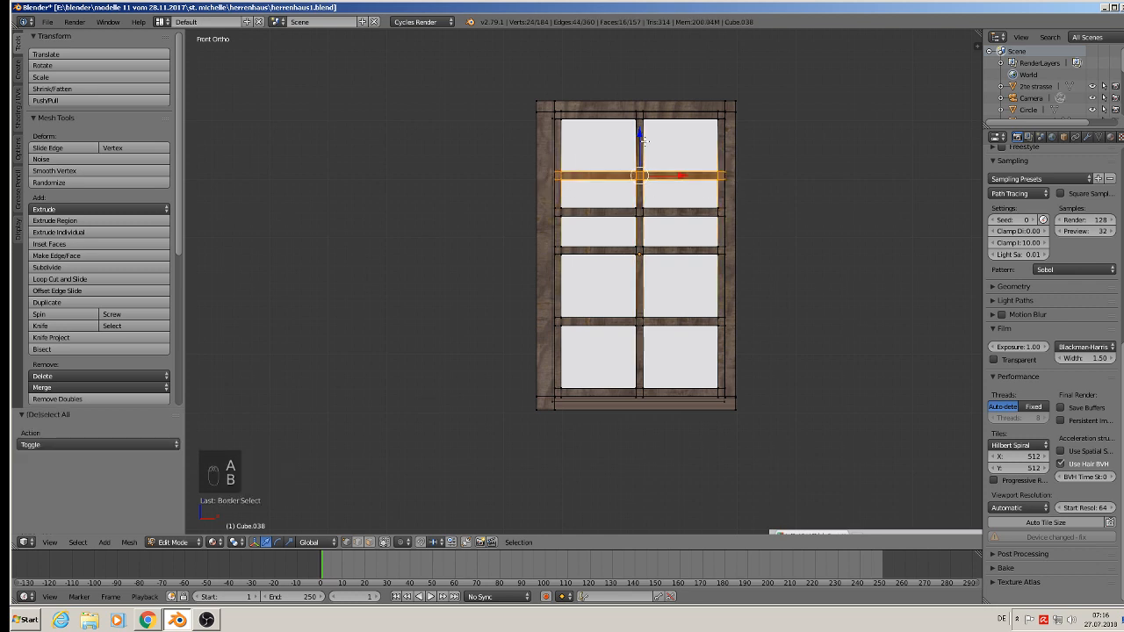
{"action": "left_click_drag", "start_coordinate": [642, 147], "coordinate": [642, 138]}
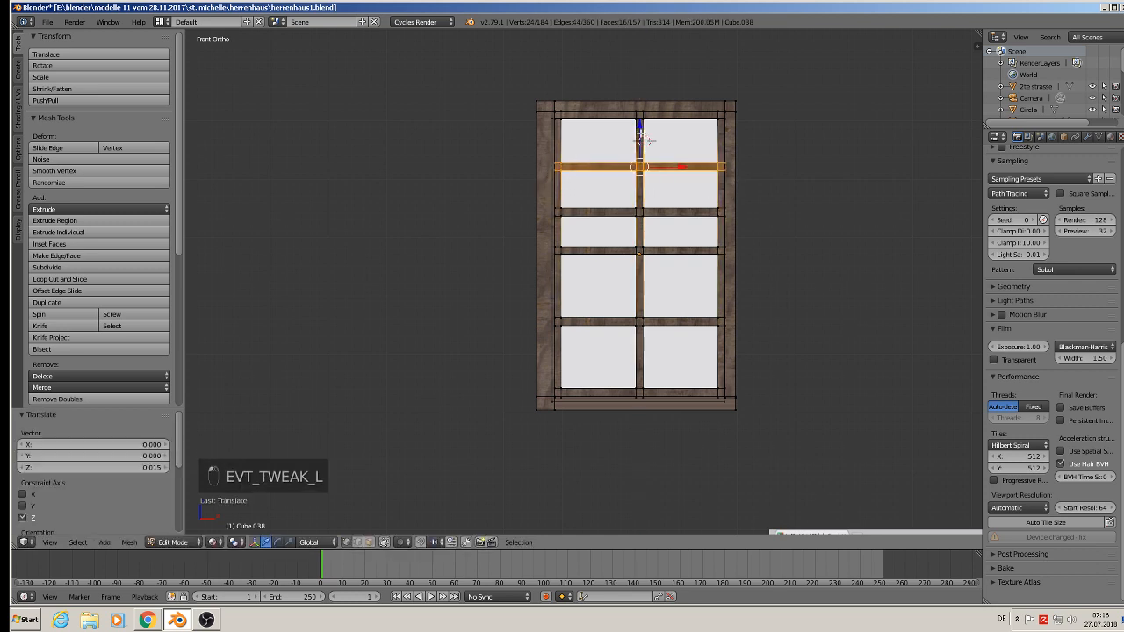
{"action": "key", "text": "a"}
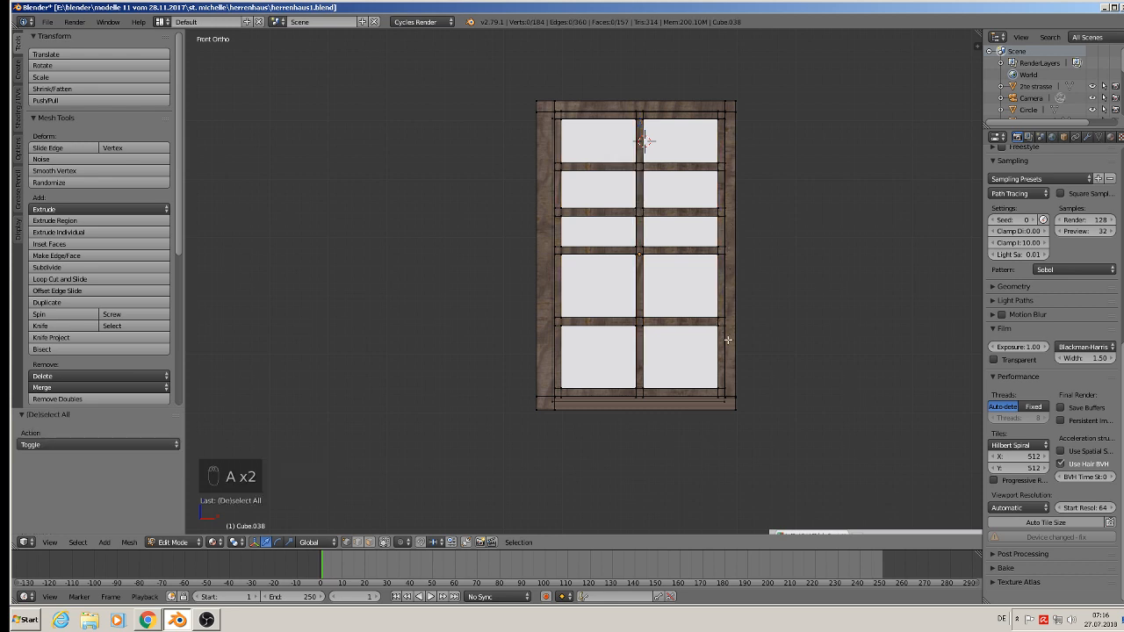
- Move the lowest of the four horizontal glazing bars down along Z to match the height of the top panes
{"action": "key", "text": "b"}
{"action": "left_click_drag", "start_coordinate": [728, 340], "coordinate": [546, 307]}
{"action": "left_click_drag", "start_coordinate": [641, 291], "coordinate": [638, 315]}
{"action": "key", "text": "a"}
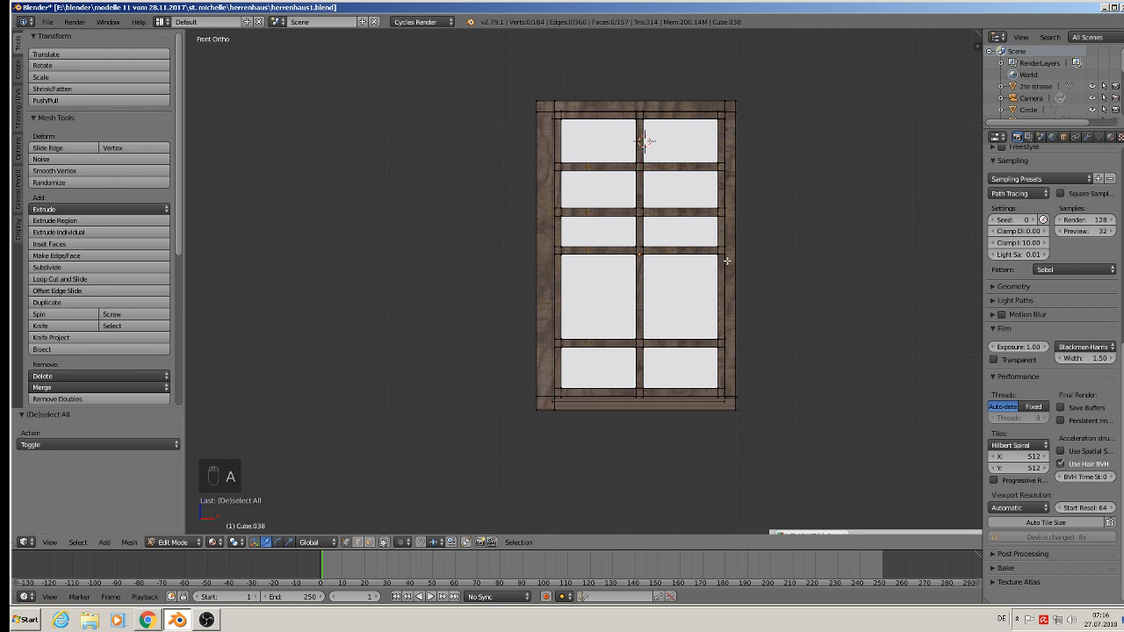
- Lower the third horizontal glazing bar from the top along Z, closer to the lowest bar
{"action": "key", "text": "b"}
{"action": "left_click_drag", "start_coordinate": [733, 265], "coordinate": [546, 235]}
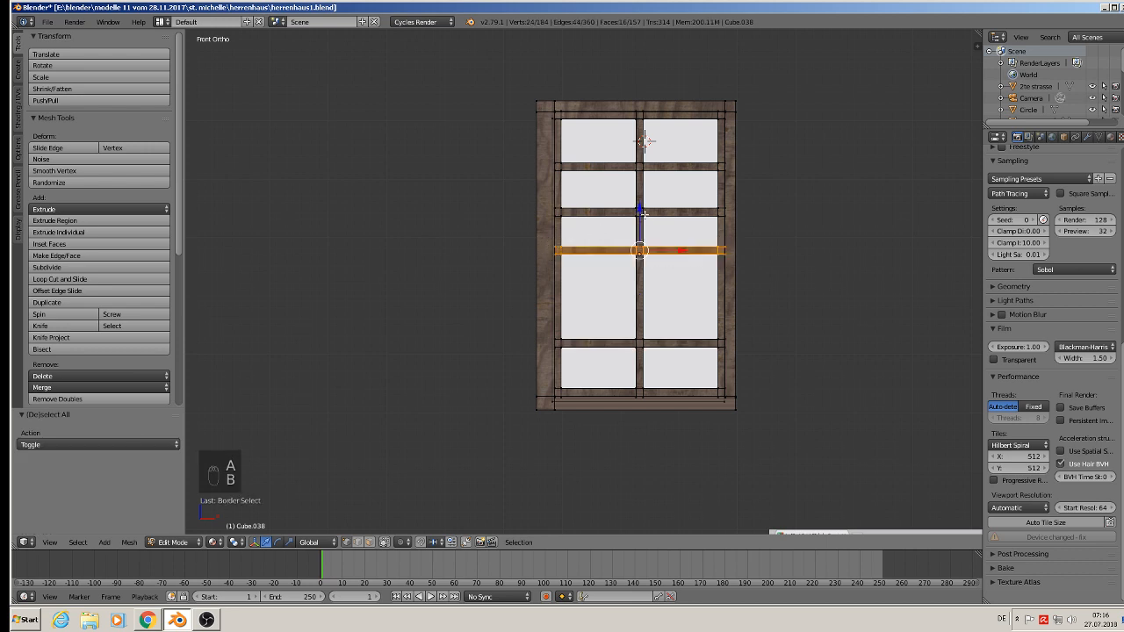
{"action": "left_click_drag", "start_coordinate": [644, 214], "coordinate": [642, 255]}
{"action": "key", "text": "a"}
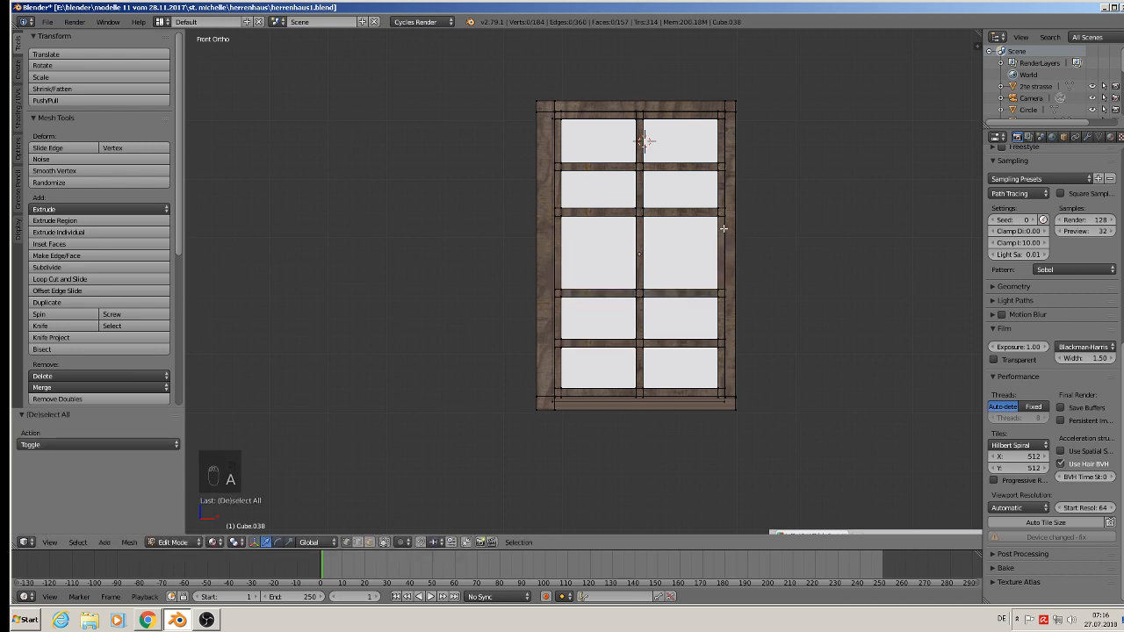
- Lower the second horizontal glazing bar from the top slightly along Z to even out the pane heights
{"action": "key", "text": "b"}
{"action": "left_click_drag", "start_coordinate": [734, 228], "coordinate": [544, 198]}
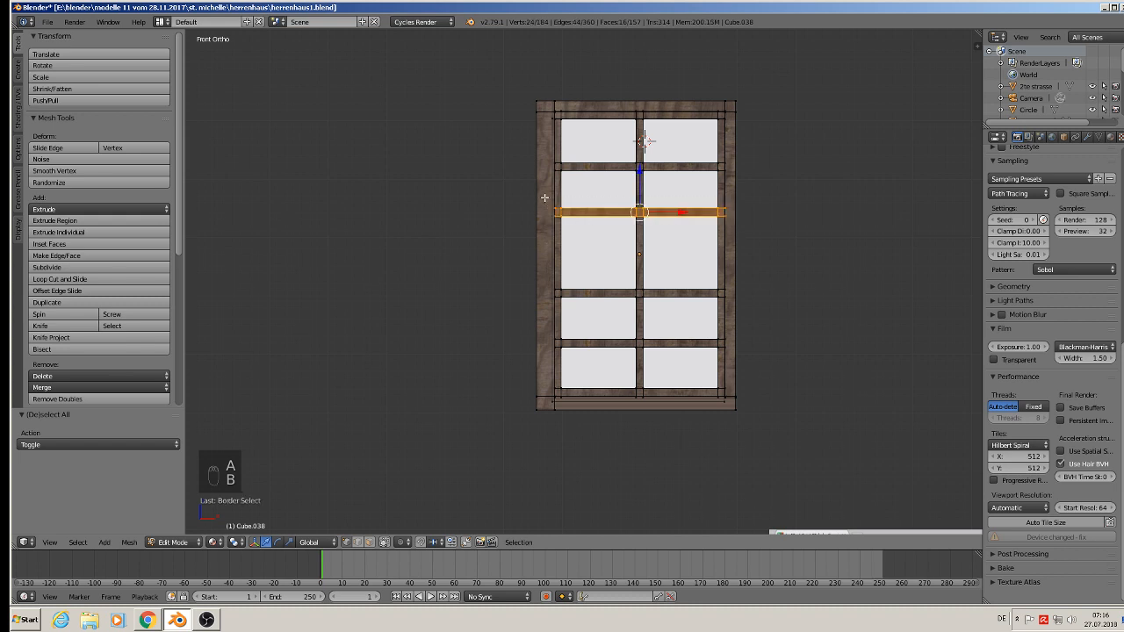
{"action": "mouse_move", "coordinate": [639, 172]}
{"action": "left_mouse_down"}
{"action": "mouse_move", "coordinate": [637, 200]}
{"action": "mouse_move", "coordinate": [637, 186]}
{"action": "left_mouse_up"}
{"action": "key", "text": "a"}
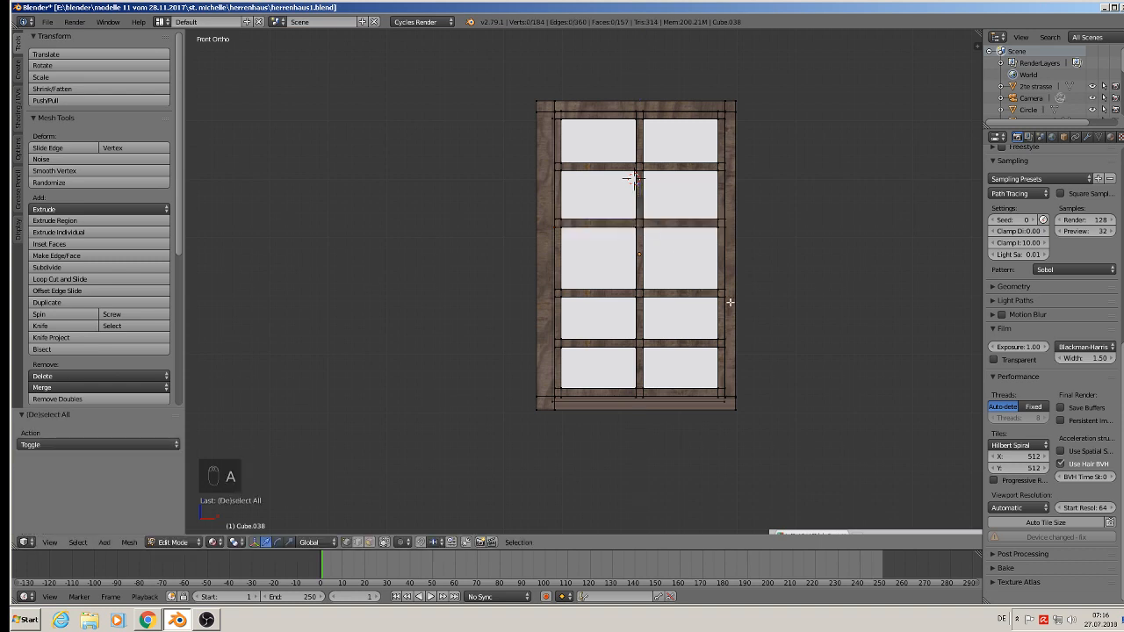
- Raise the third horizontal glazing bar from the top along Z so its upper panes match those above
{"action": "key", "text": "b"}
{"action": "left_click_drag", "start_coordinate": [734, 308], "coordinate": [551, 282]}
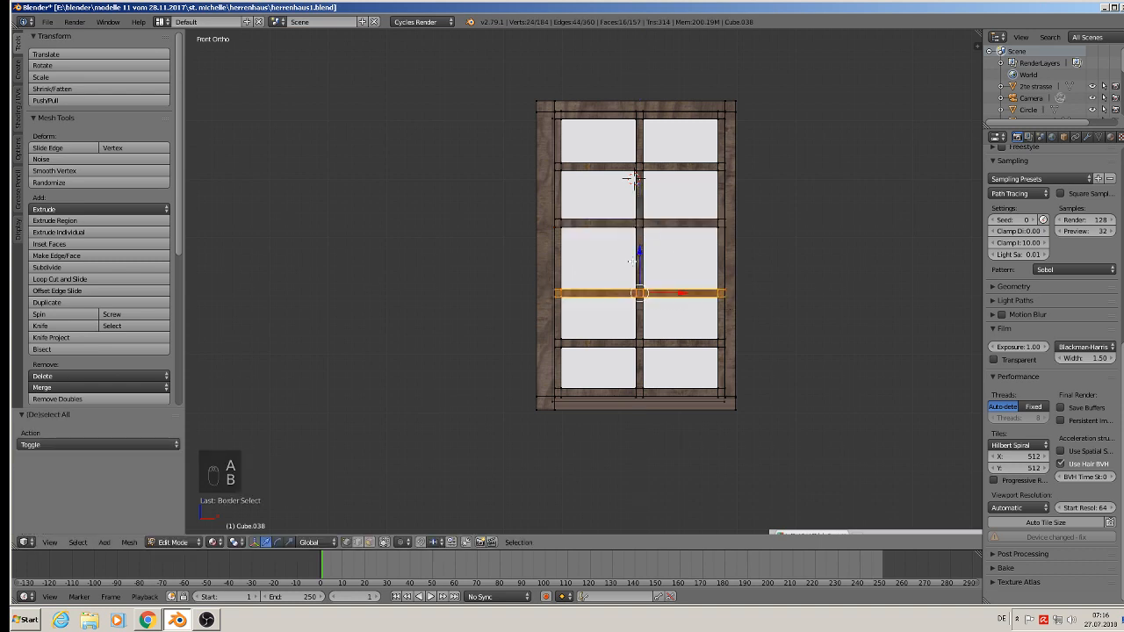
{"action": "left_click_drag", "start_coordinate": [638, 256], "coordinate": [638, 243]}
{"action": "key", "text": "a"}
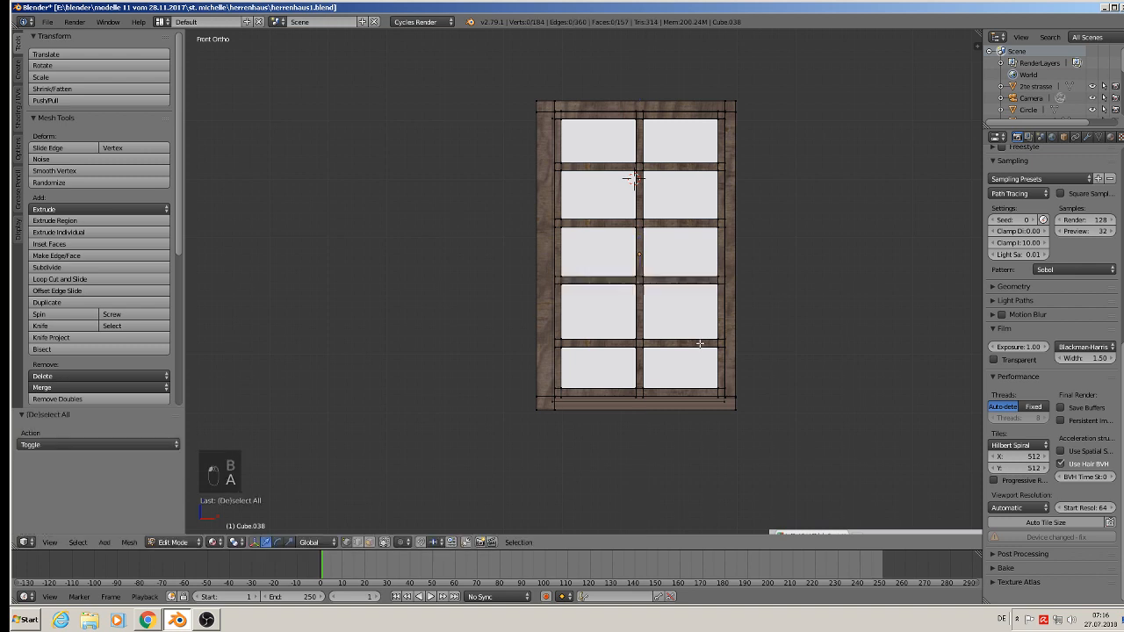
- Raise the lowest horizontal glazing bar slightly along Z to even out the bottom panes, and finish editing the mesh
{"action": "key", "text": "b"}
{"action": "left_click_drag", "start_coordinate": [728, 356], "coordinate": [534, 330]}
{"action": "left_click_drag", "start_coordinate": [638, 314], "coordinate": [639, 304]}
{"action": "key", "text": "Tab"}
- Duplicate the ten-pane window and place the copy 0.606 along X beside the original
{"action": "scroll", "coordinate": [688, 300], "scroll_direction": "down", "scroll_amount": 5}
{"action": "middle_click_drag", "start_coordinate": [688, 301], "coordinate": [447, 252], "text": "shift"}
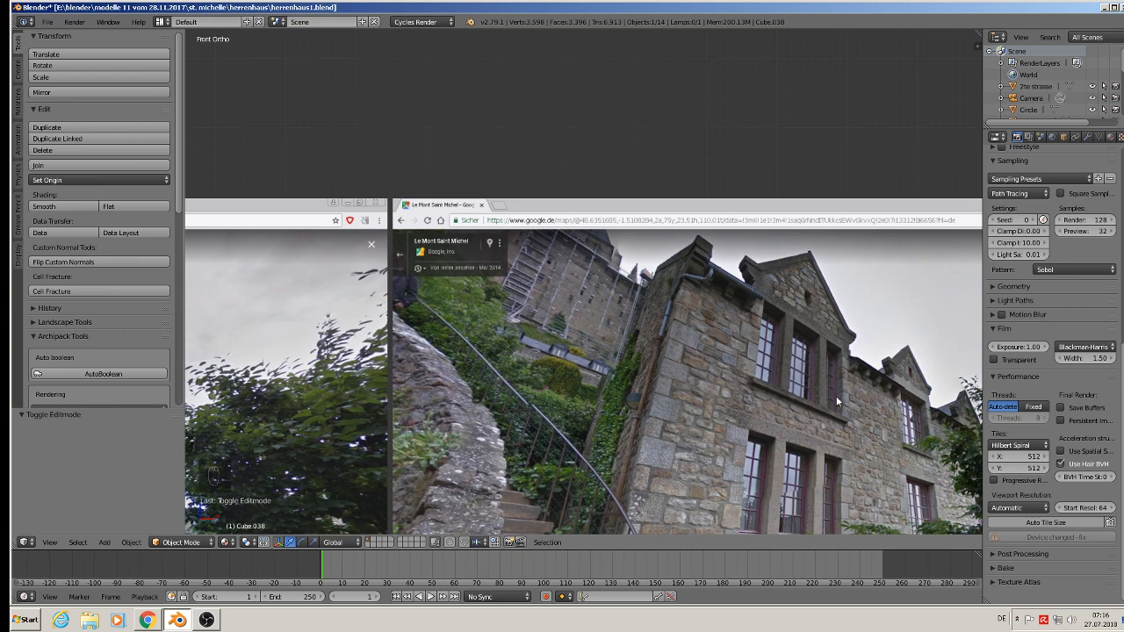
{"action": "scroll", "coordinate": [650, 371], "scroll_direction": "down", "scroll_amount": 8}
{"action": "middle_click_drag", "start_coordinate": [325, 267], "coordinate": [465, 303], "text": "shift"}
{"action": "scroll", "coordinate": [425, 263], "scroll_direction": "up", "scroll_amount": 3}
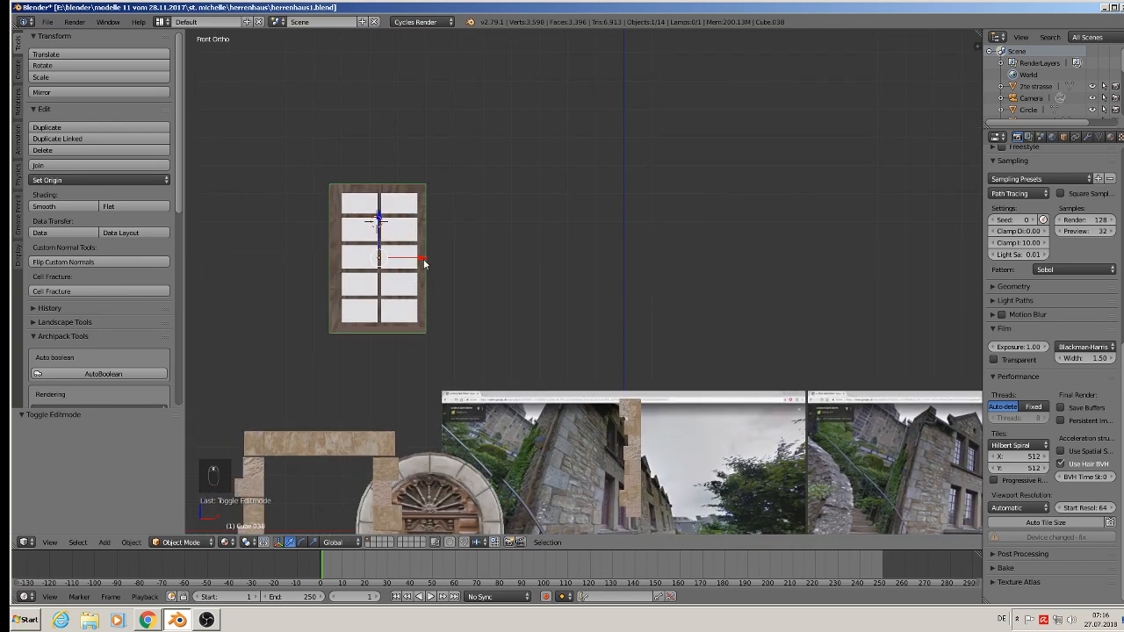
{"action": "key", "text": "shift+d"}
{"action": "key", "text": "x"}
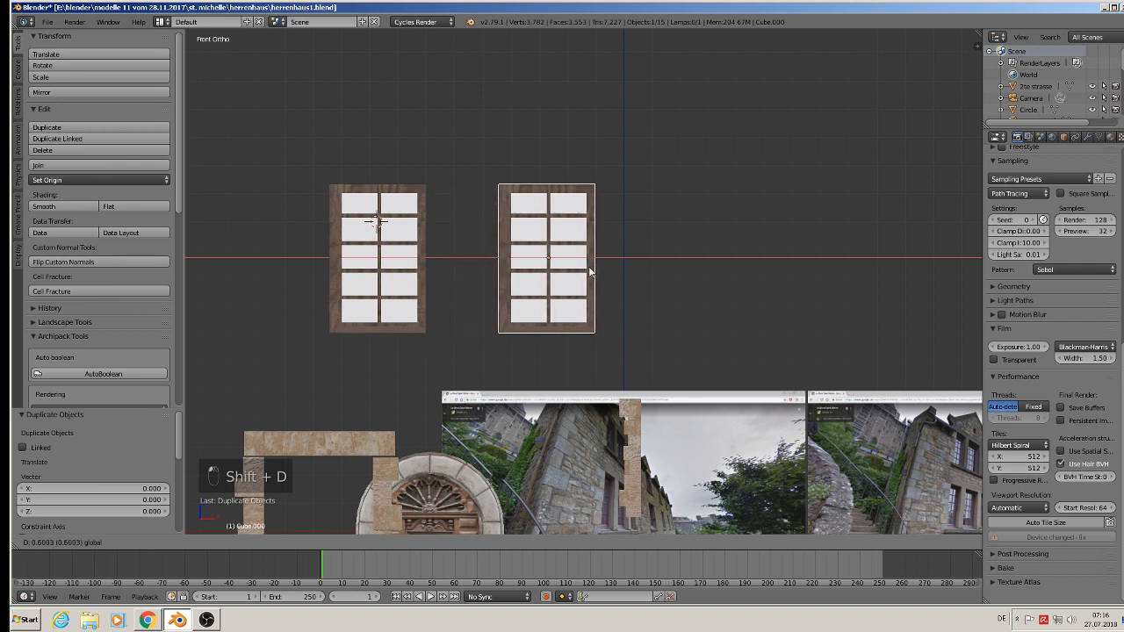
{"action": "left_click", "coordinate": [596, 261]}
- Remove the original window and its copy from their object group and save the file
{"action": "right_click", "coordinate": [421, 193]}
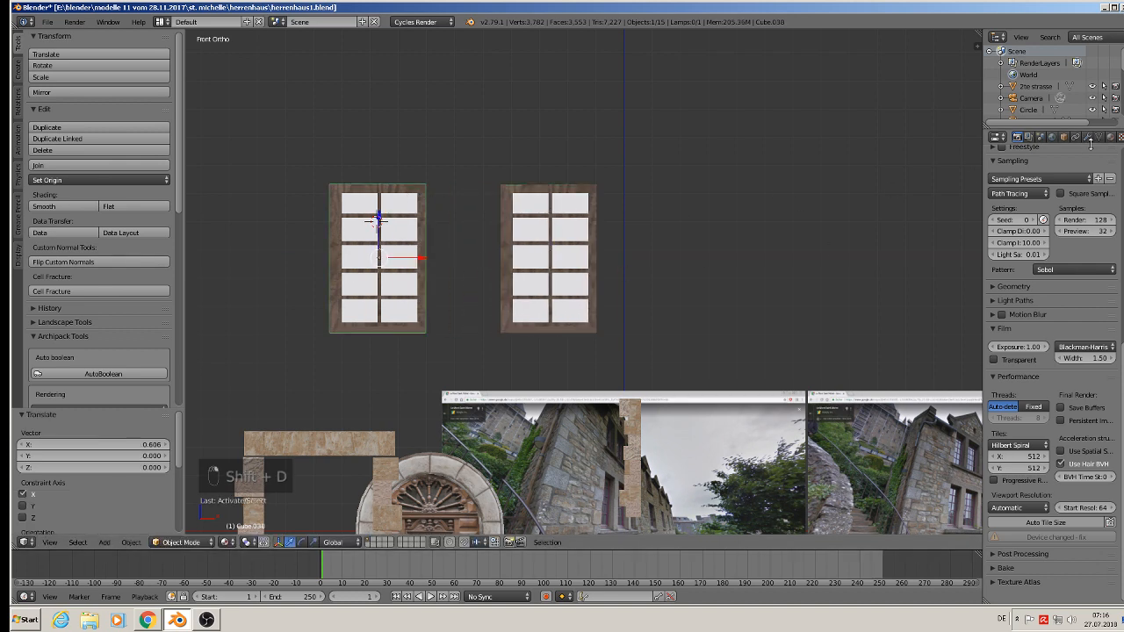
{"action": "left_click", "coordinate": [1064, 137]}
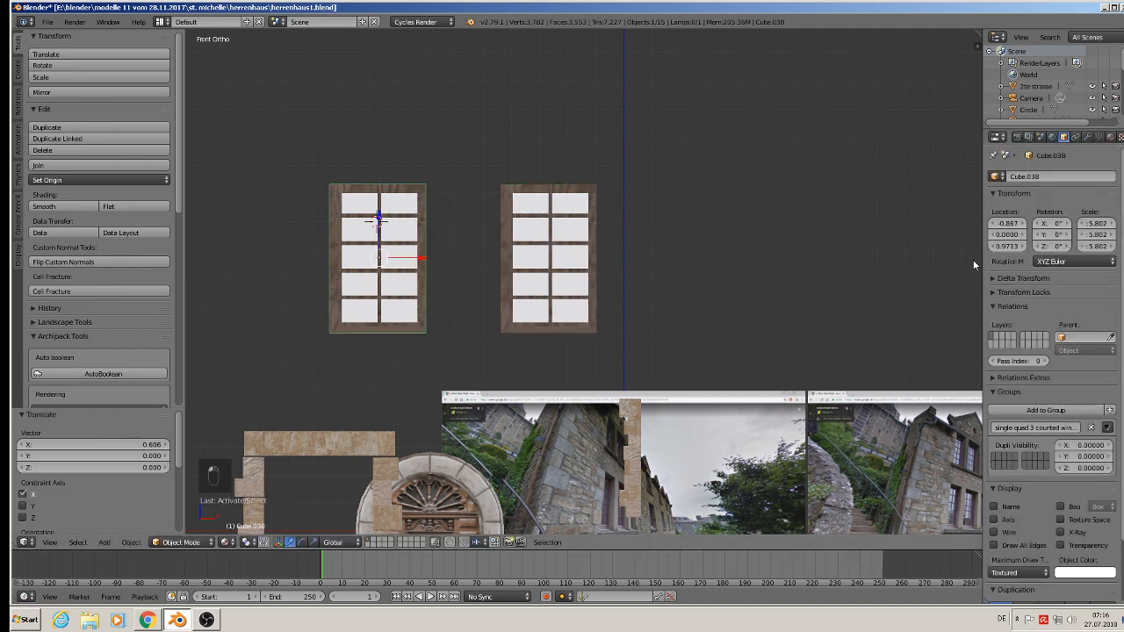
{"action": "left_click", "coordinate": [1092, 427]}
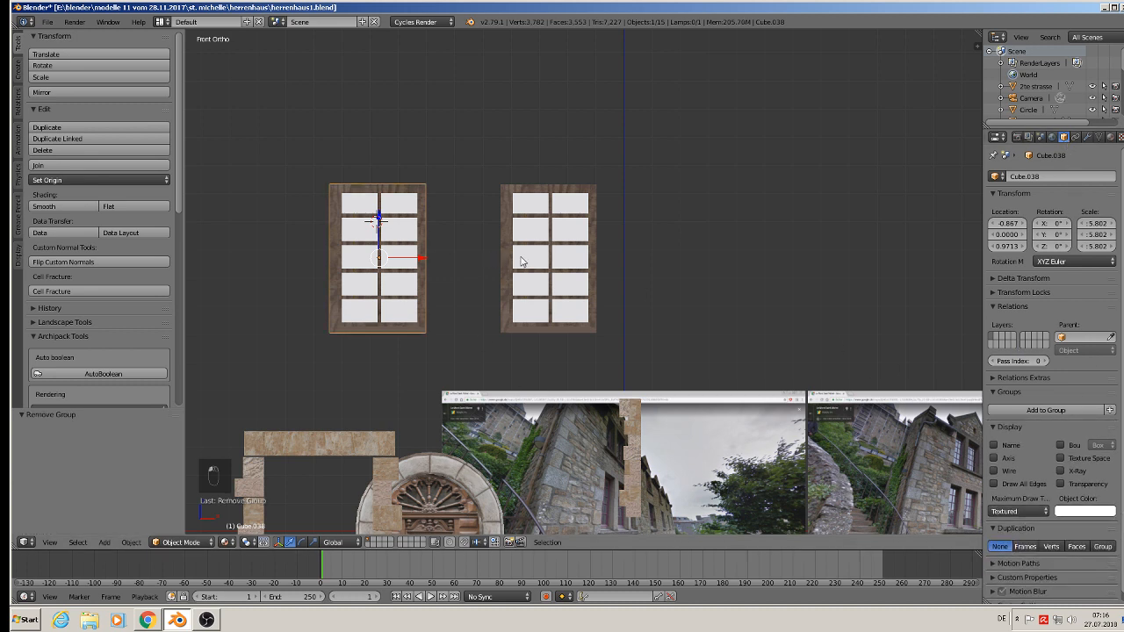
{"action": "right_click", "coordinate": [521, 261]}
{"action": "left_click", "coordinate": [1093, 428]}
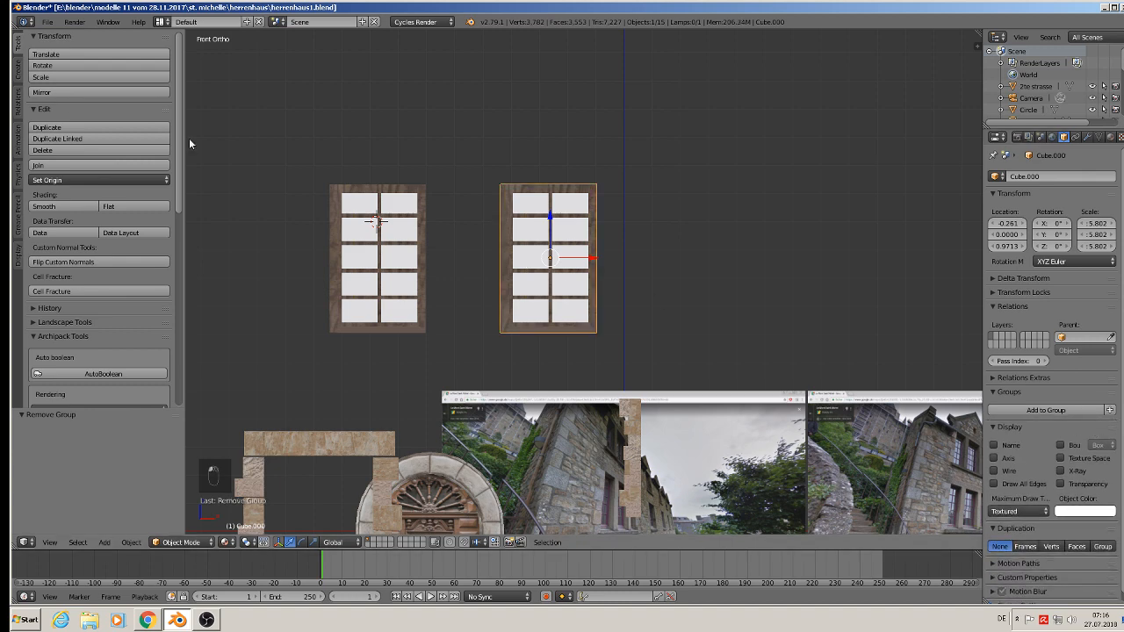
{"action": "left_click", "coordinate": [48, 22]}
{"action": "left_click", "coordinate": [86, 106]}
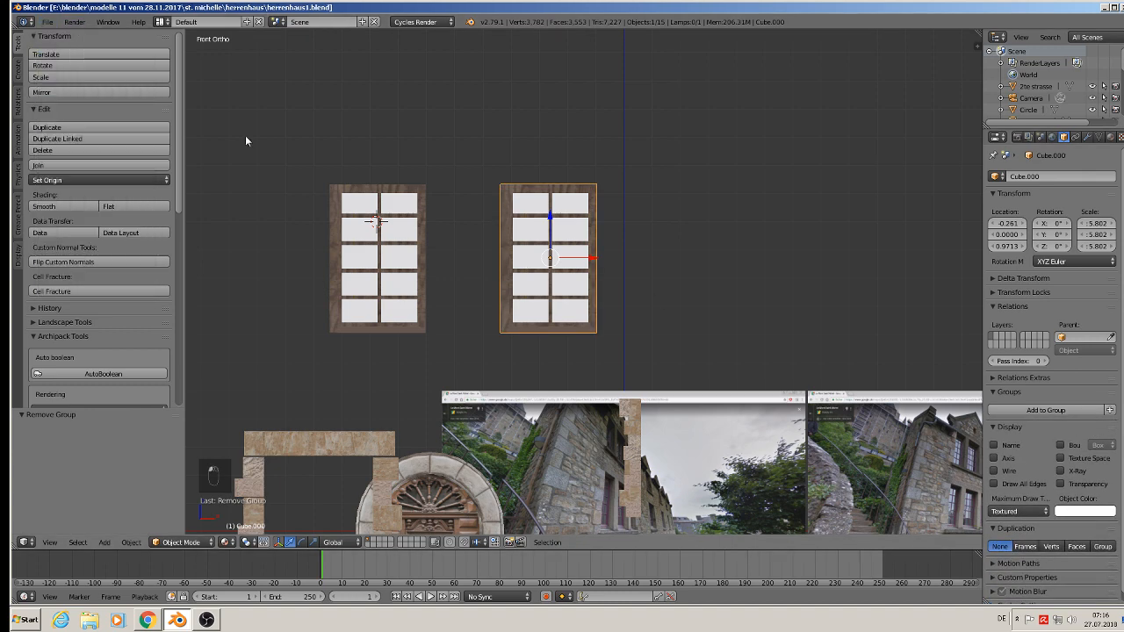
- Widen the copied window by moving its right frame side 0.215 along X
{"action": "scroll", "coordinate": [616, 222], "scroll_direction": "up", "scroll_amount": 1}
{"action": "key", "text": "Tab"}
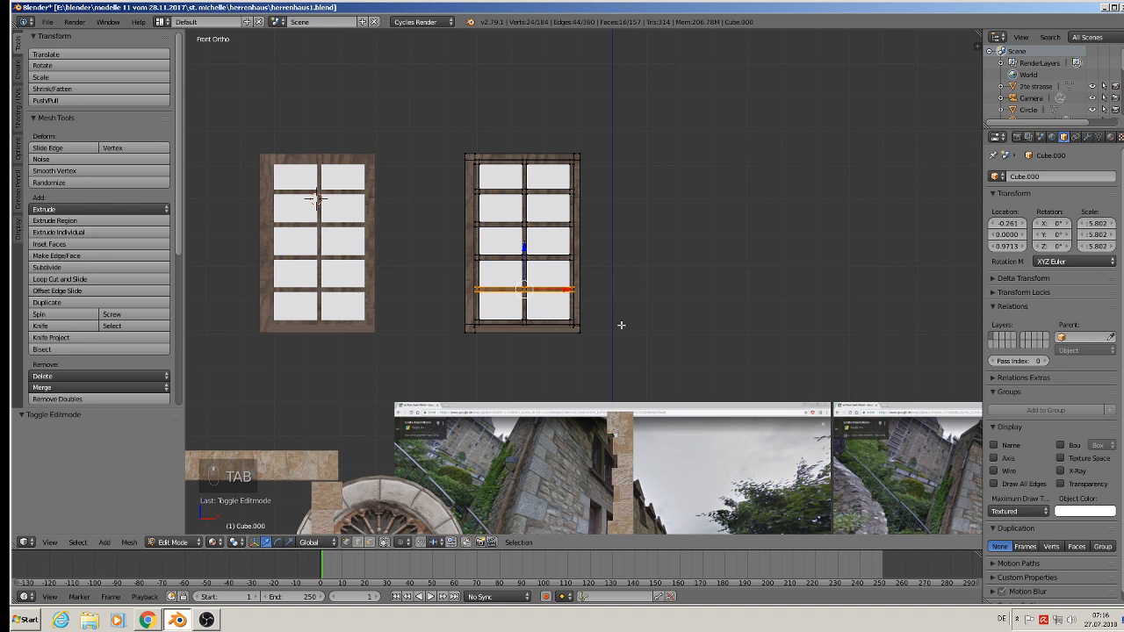
{"action": "key", "text": "a"}
{"action": "key", "text": "a"}
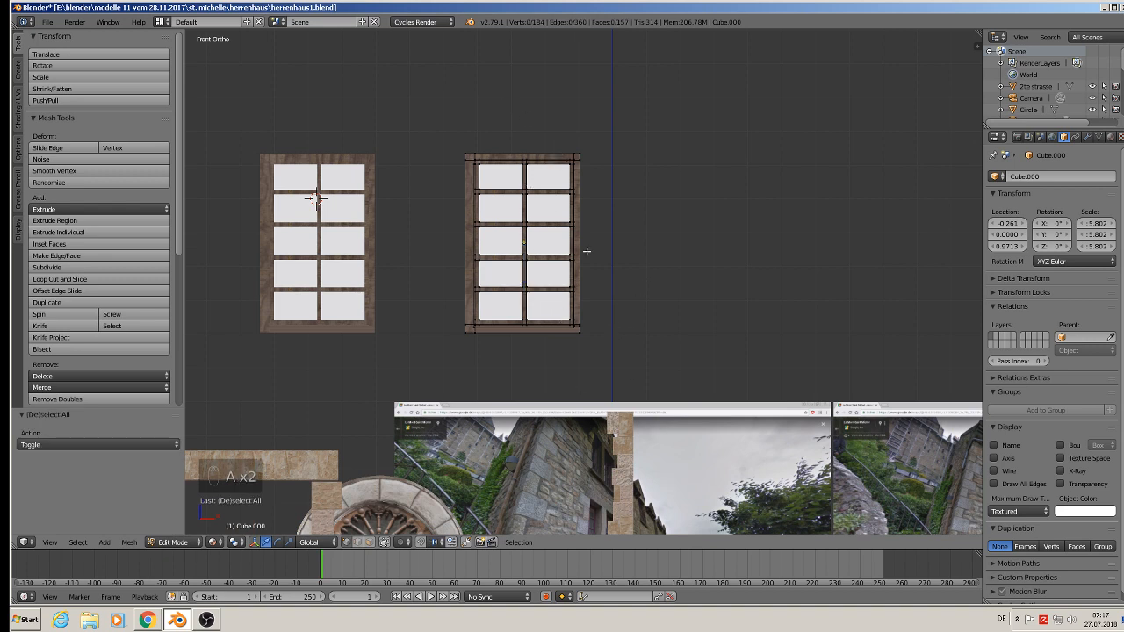
{"action": "key", "text": "b"}
{"action": "left_click_drag", "start_coordinate": [635, 402], "coordinate": [549, 131]}
{"action": "left_click_drag", "start_coordinate": [617, 241], "coordinate": [673, 243]}
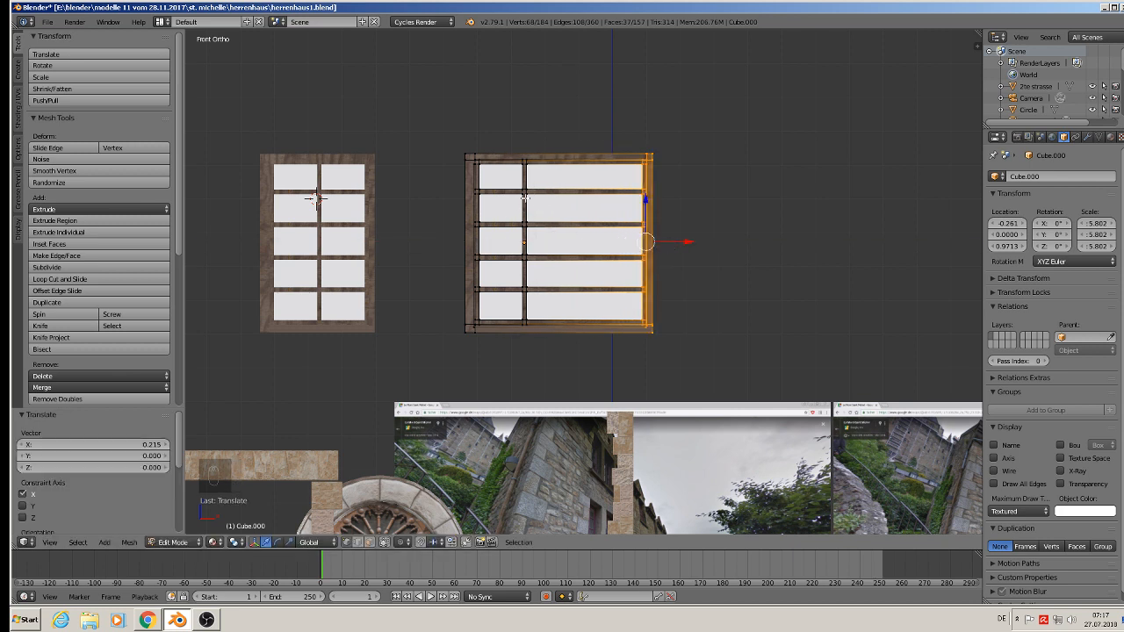
{"action": "key", "text": "a"}
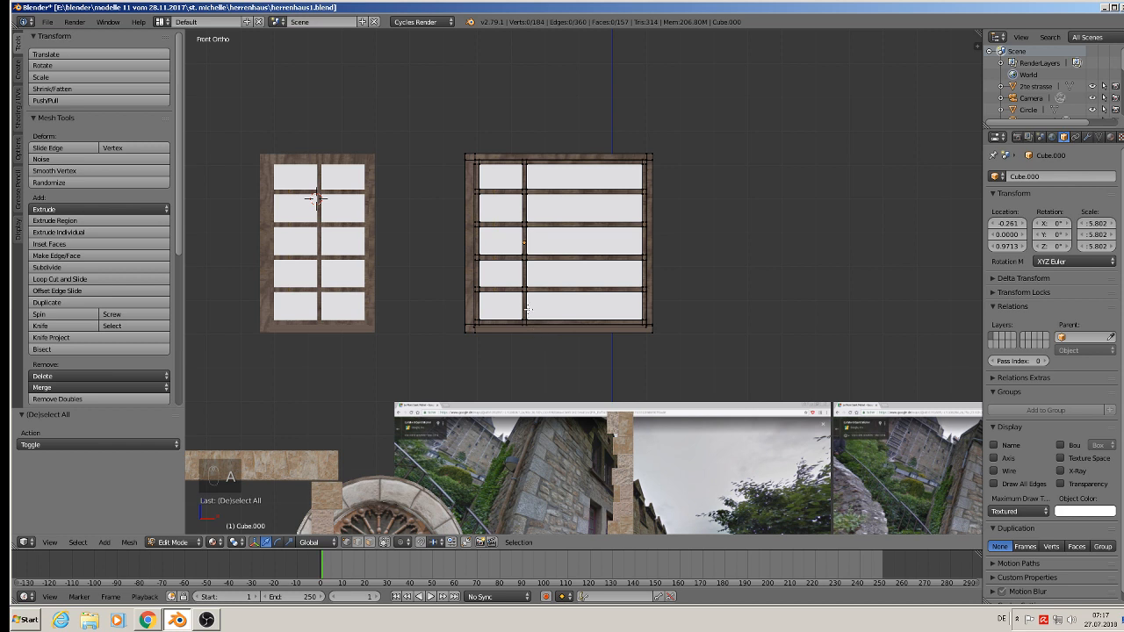
{"action": "key", "text": "l"}
{"action": "key", "text": "l"}
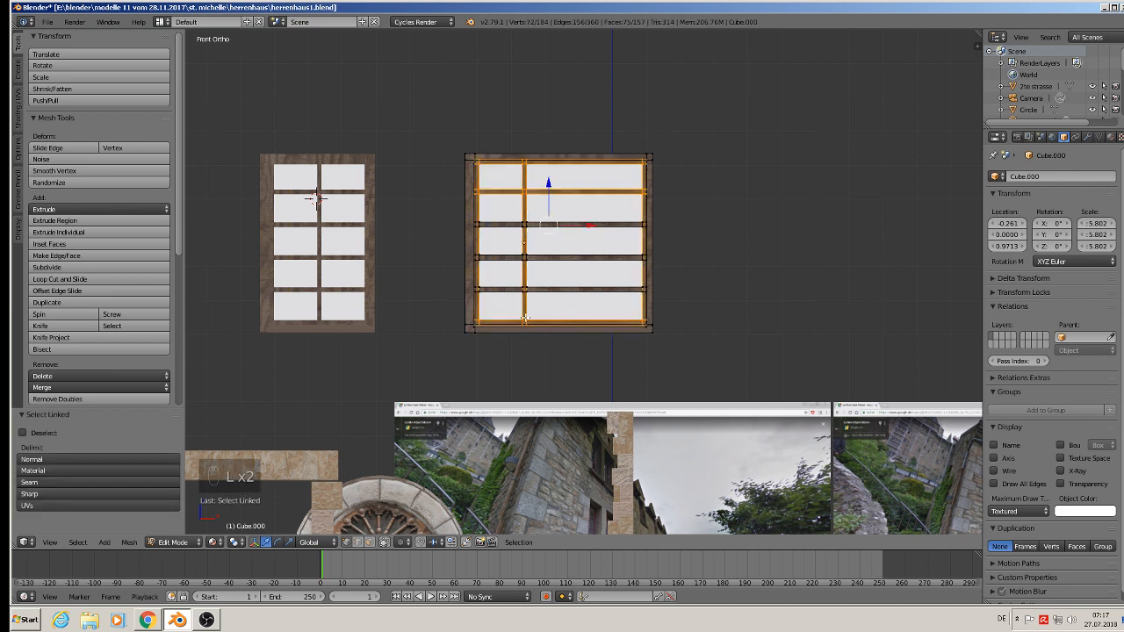
{"action": "key", "text": "a"}
- Duplicate the vertical glazing bar of the widened window and place the copy about 0.145 along X
{"action": "key", "text": "b"}
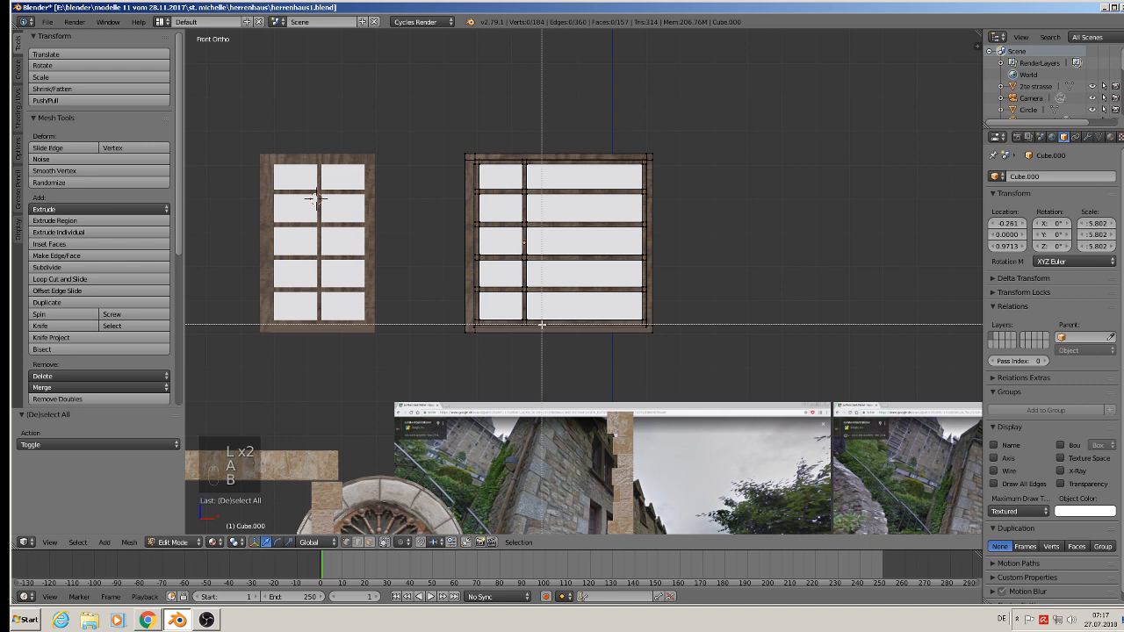
{"action": "left_click_drag", "start_coordinate": [542, 324], "coordinate": [508, 152]}
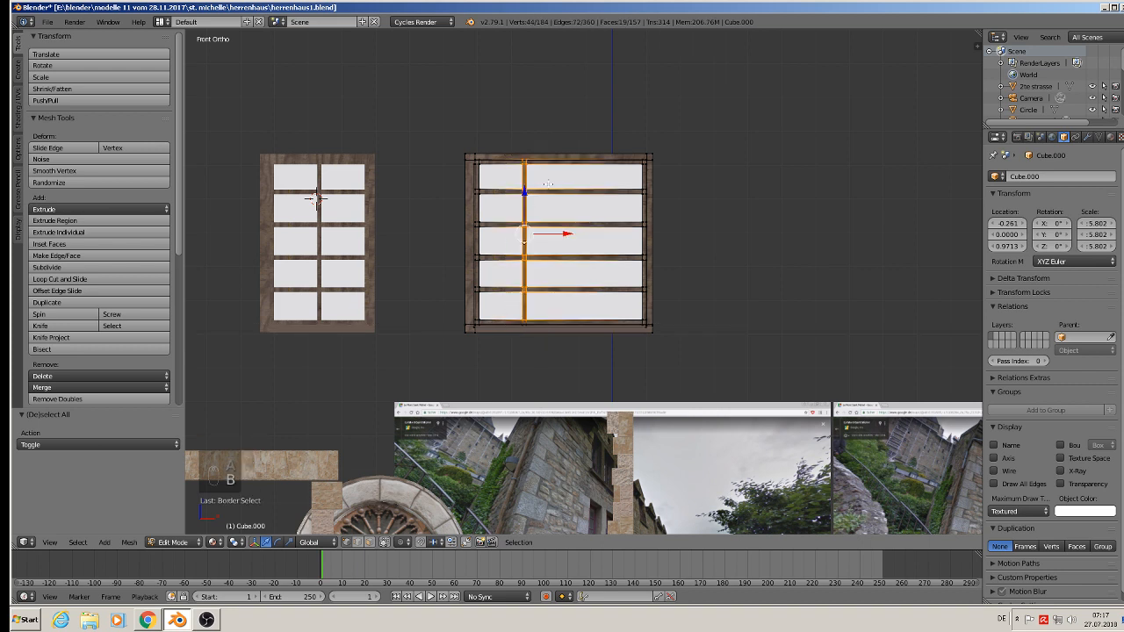
{"action": "key", "text": "d"}
{"action": "mouse_move", "coordinate": [567, 233]}
{"action": "left_mouse_down"}
{"action": "mouse_move", "coordinate": [625, 233]}
{"action": "mouse_move", "coordinate": [534, 234]}
{"action": "mouse_move", "coordinate": [545, 233]}
{"action": "left_mouse_up"}
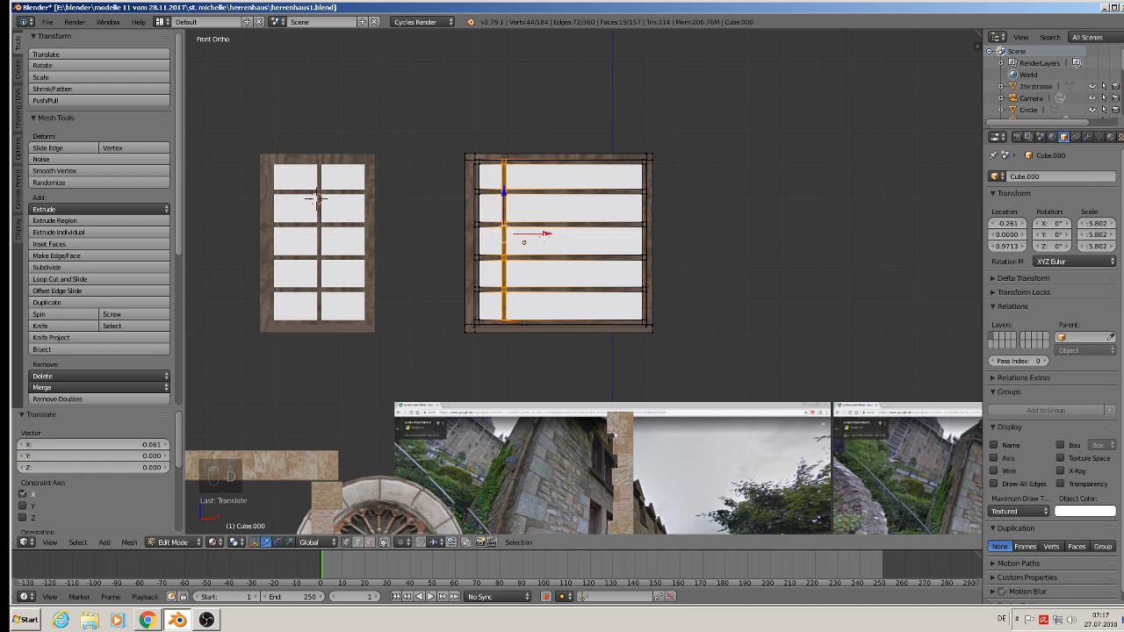
{"action": "key", "text": "ctrl+z"}
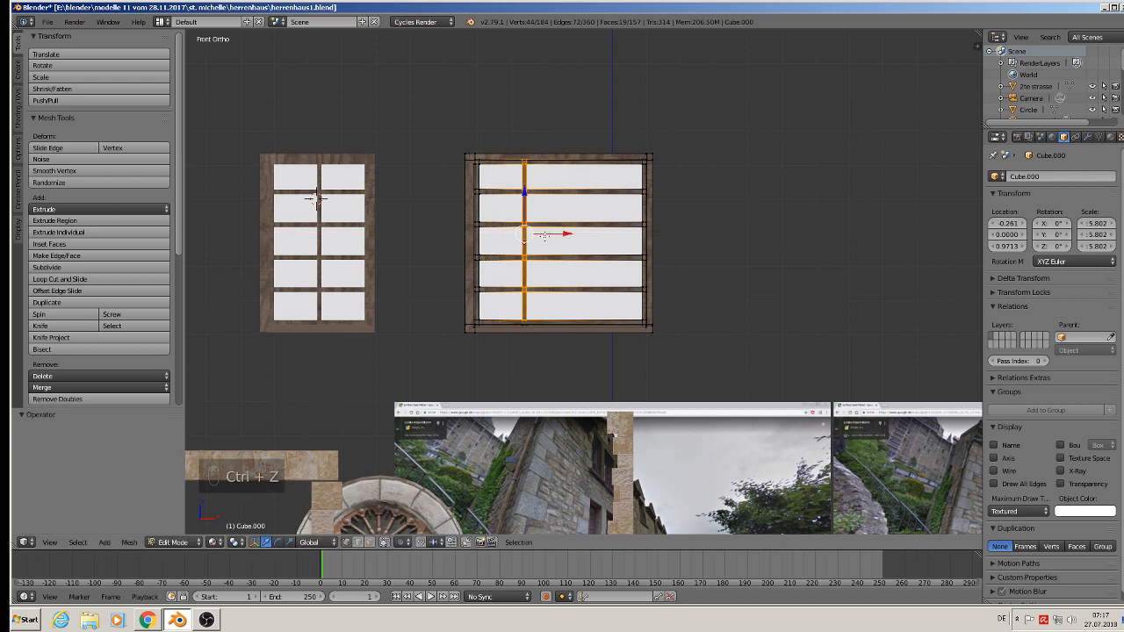
{"action": "key", "text": "shift+d"}
{"action": "key", "text": "x"}
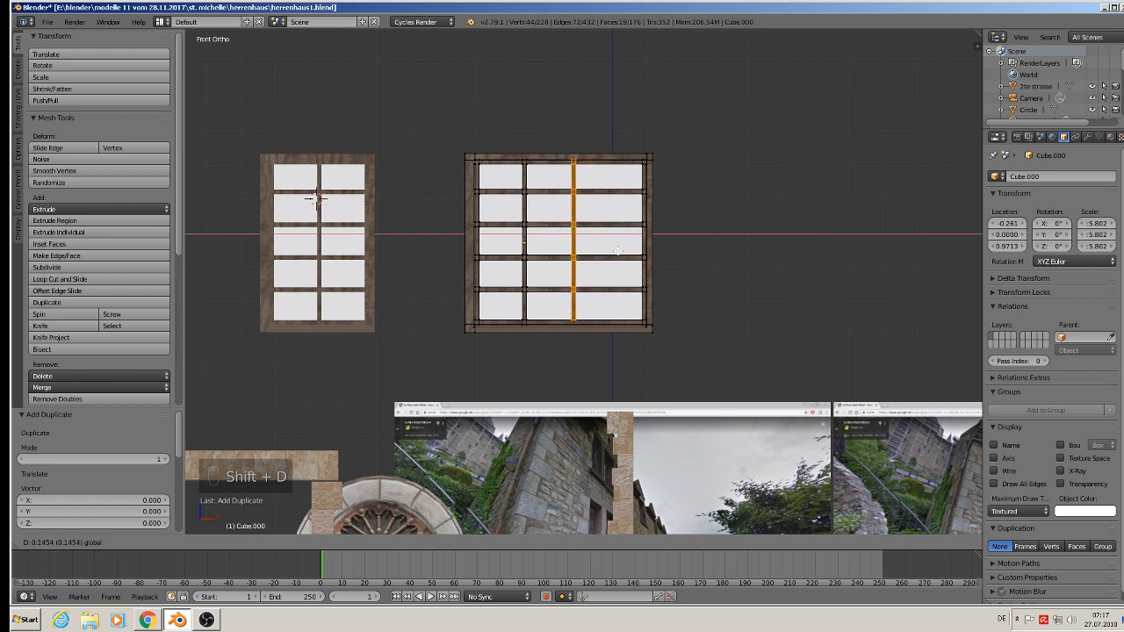
{"action": "left_click", "coordinate": [619, 251]}
{"action": "key", "text": "a"}
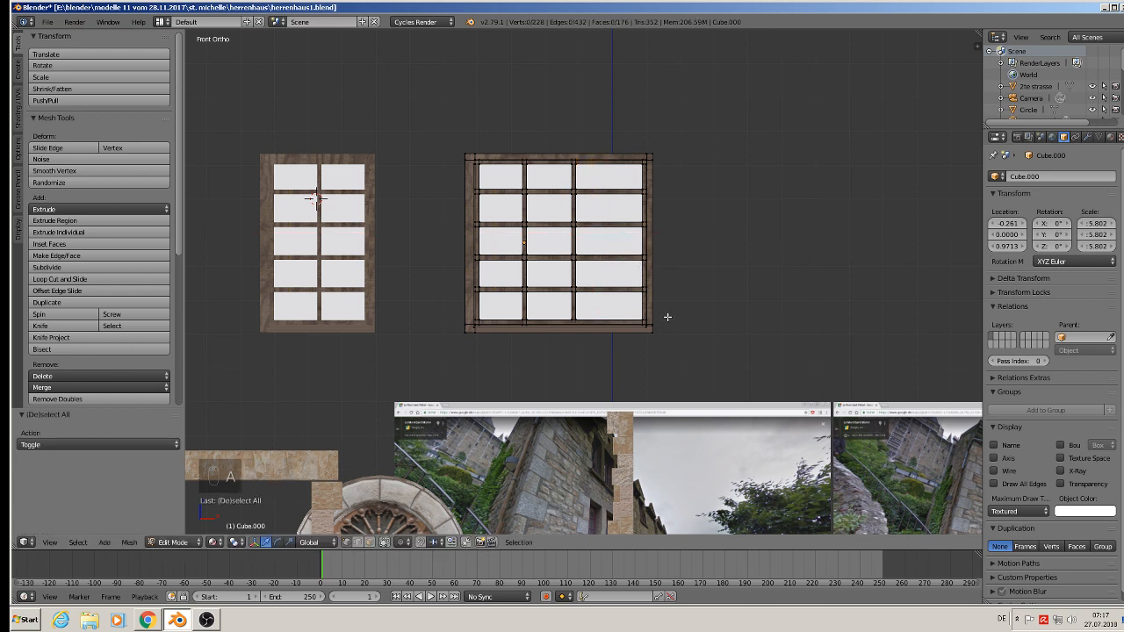
- Move the right frame side of the widened window -0.097 along X to narrow the third pane column
{"action": "key", "text": "b"}
{"action": "left_click_drag", "start_coordinate": [686, 353], "coordinate": [617, 138]}
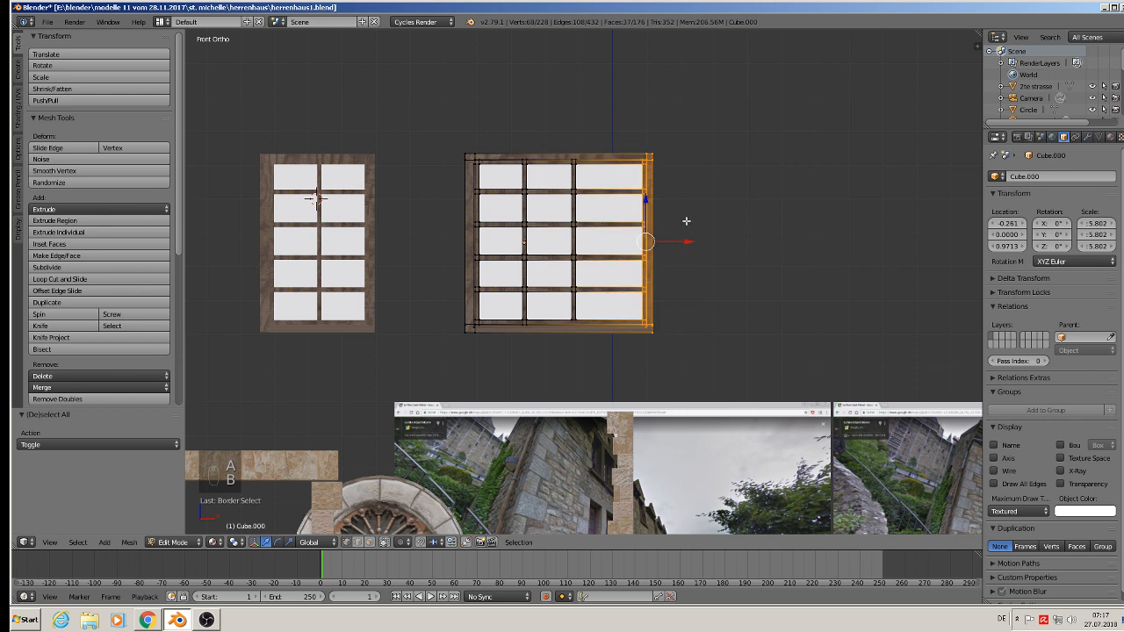
{"action": "key", "text": "g"}
{"action": "key", "text": "x"}
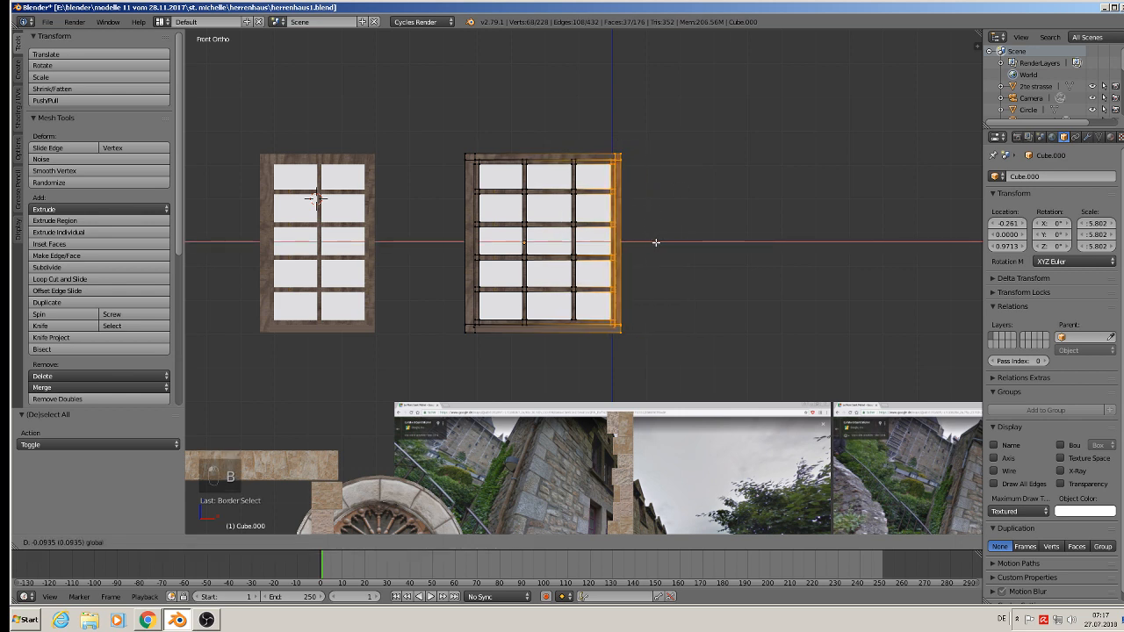
{"action": "left_click", "coordinate": [654, 243]}
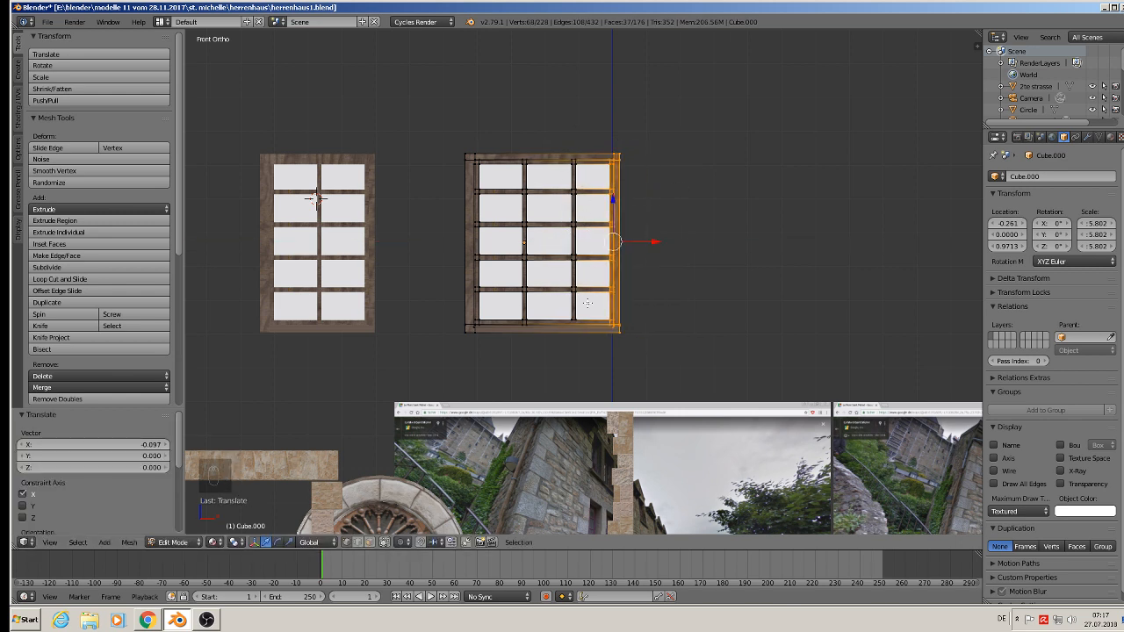
- Shift the second vertical bar together with the right frame side slightly left along X to narrow the middle panes
{"action": "key", "text": "a"}
{"action": "key", "text": "b"}
{"action": "left_click_drag", "start_coordinate": [652, 354], "coordinate": [559, 130]}
{"action": "left_click_drag", "start_coordinate": [638, 239], "coordinate": [628, 246]}
{"action": "key", "text": "a"}
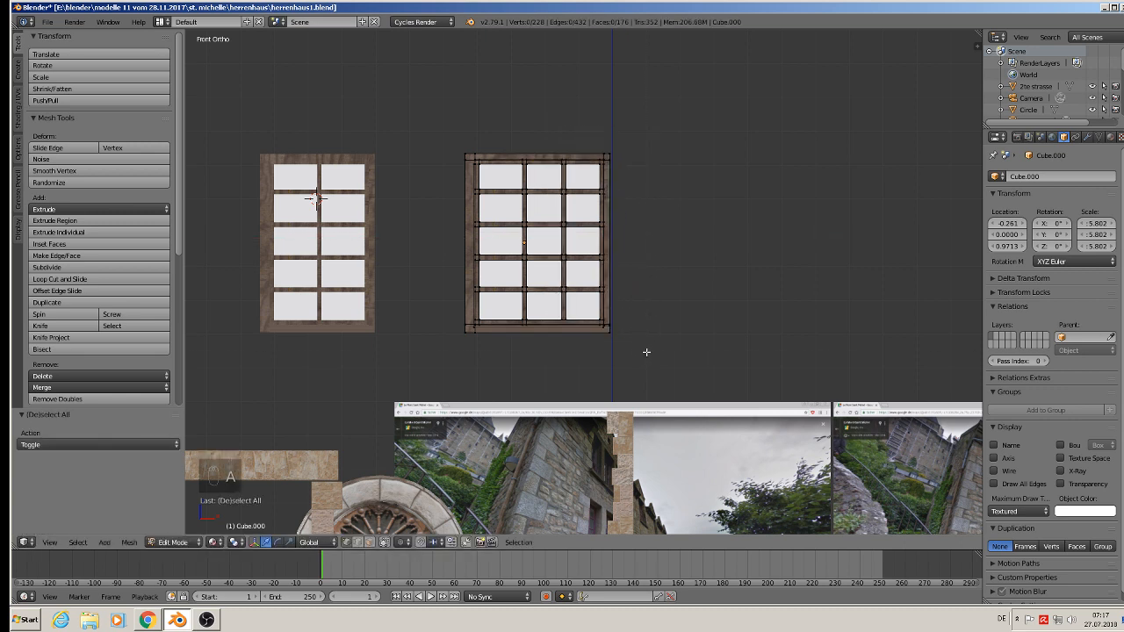
- Shift both vertical bars and the right frame side left along X to narrow the first pane column
{"action": "key", "text": "b"}
{"action": "left_click_drag", "start_coordinate": [647, 350], "coordinate": [514, 138]}
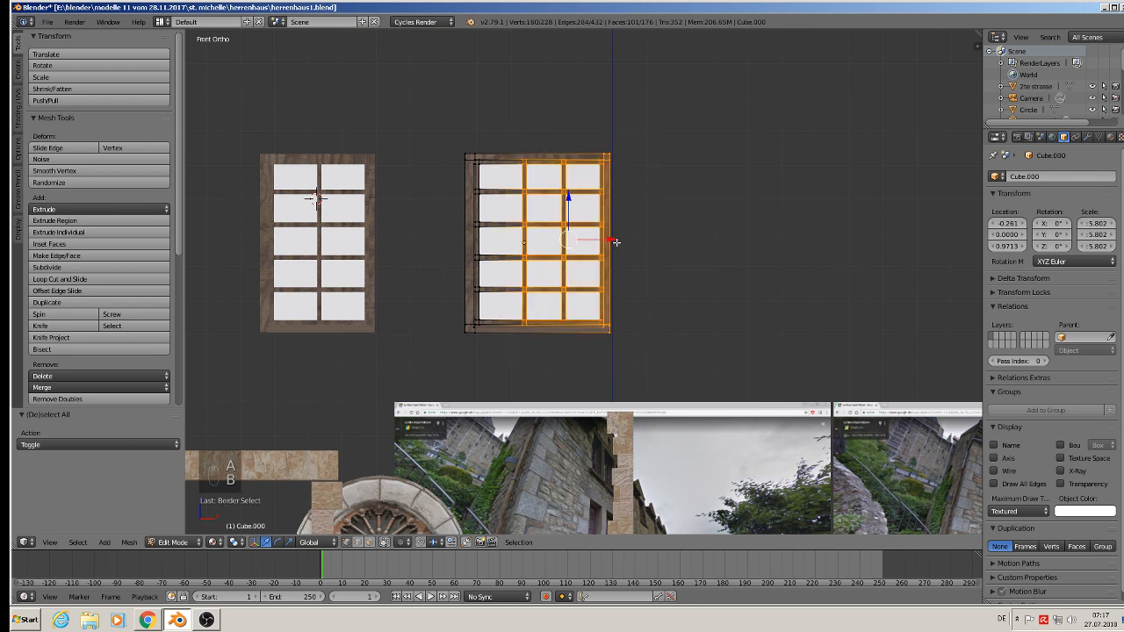
{"action": "left_click_drag", "start_coordinate": [615, 241], "coordinate": [601, 242]}
{"action": "key", "text": "Tab"}
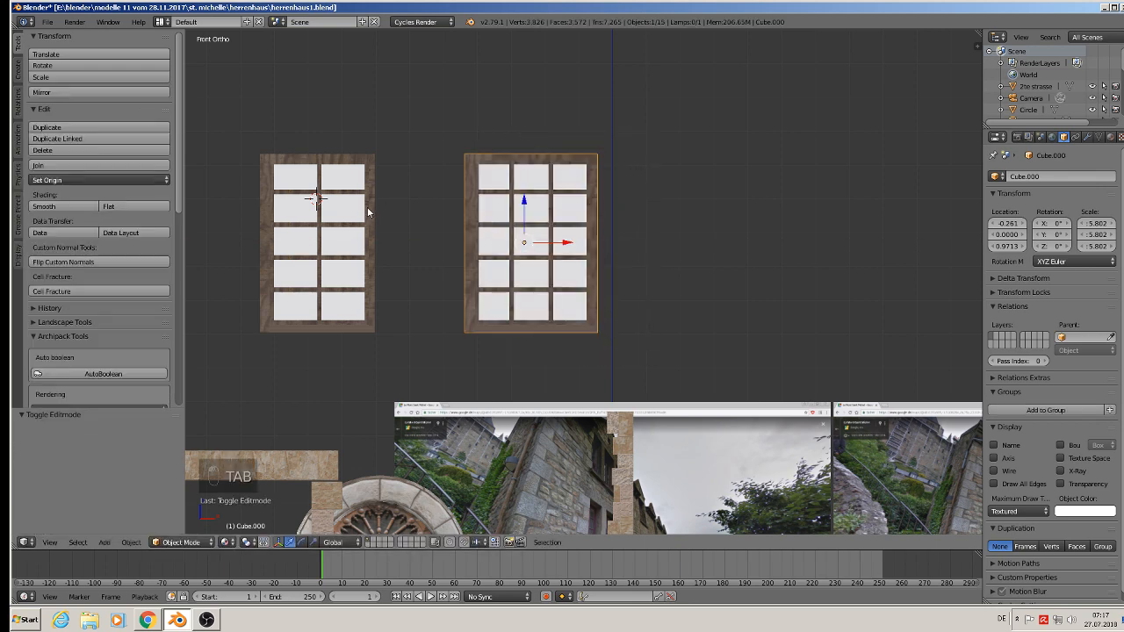
- Narrow the left panes of the ten-pane window by shifting its vertical bar and right frame side left along X
{"action": "right_click", "coordinate": [359, 217]}
{"action": "key", "text": "Tab"}
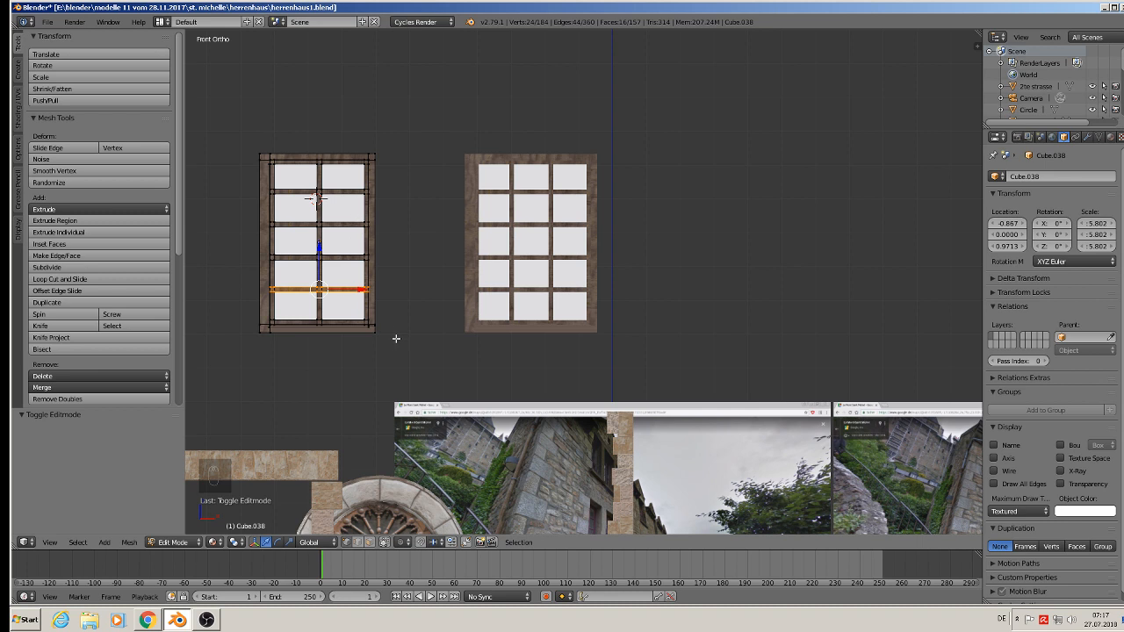
{"action": "key", "text": "a"}
{"action": "key", "text": "b"}
{"action": "left_click_drag", "start_coordinate": [412, 332], "coordinate": [307, 133]}
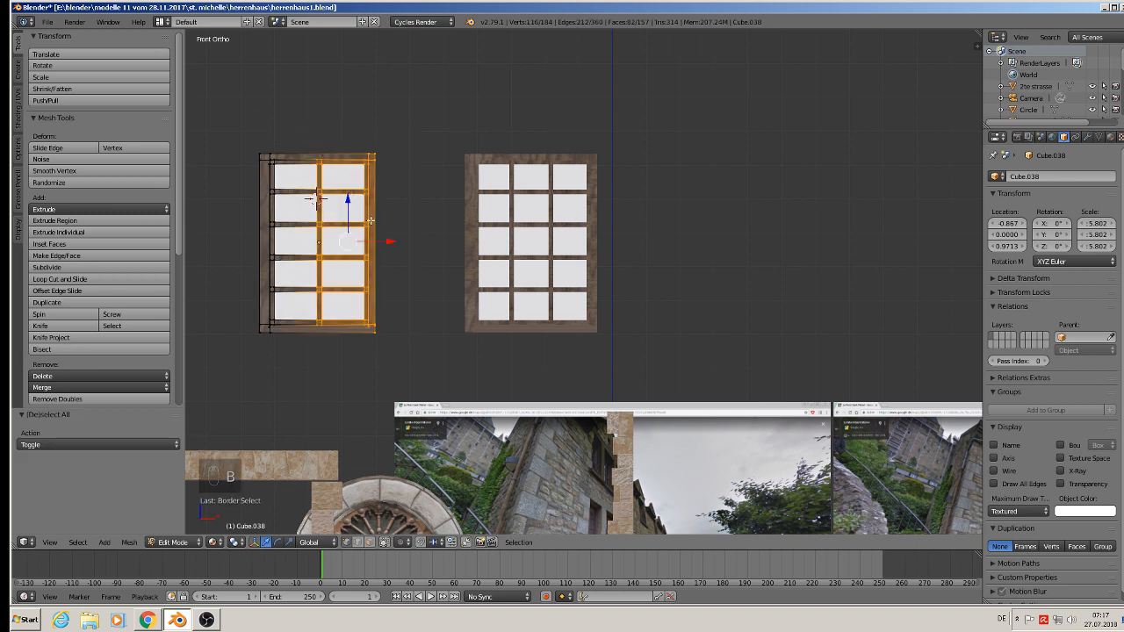
{"action": "left_click_drag", "start_coordinate": [384, 243], "coordinate": [376, 244]}
- Move only the right frame side of the ten-pane window left along X to match both pane columns
{"action": "key", "text": "a"}
{"action": "key", "text": "b"}
{"action": "left_click_drag", "start_coordinate": [396, 335], "coordinate": [340, 112]}
{"action": "left_click_drag", "start_coordinate": [402, 247], "coordinate": [397, 242]}
{"action": "key", "text": "Tab"}
- Save the file with both adapted windows
{"action": "scroll", "coordinate": [405, 227], "scroll_direction": "down", "scroll_amount": 8}
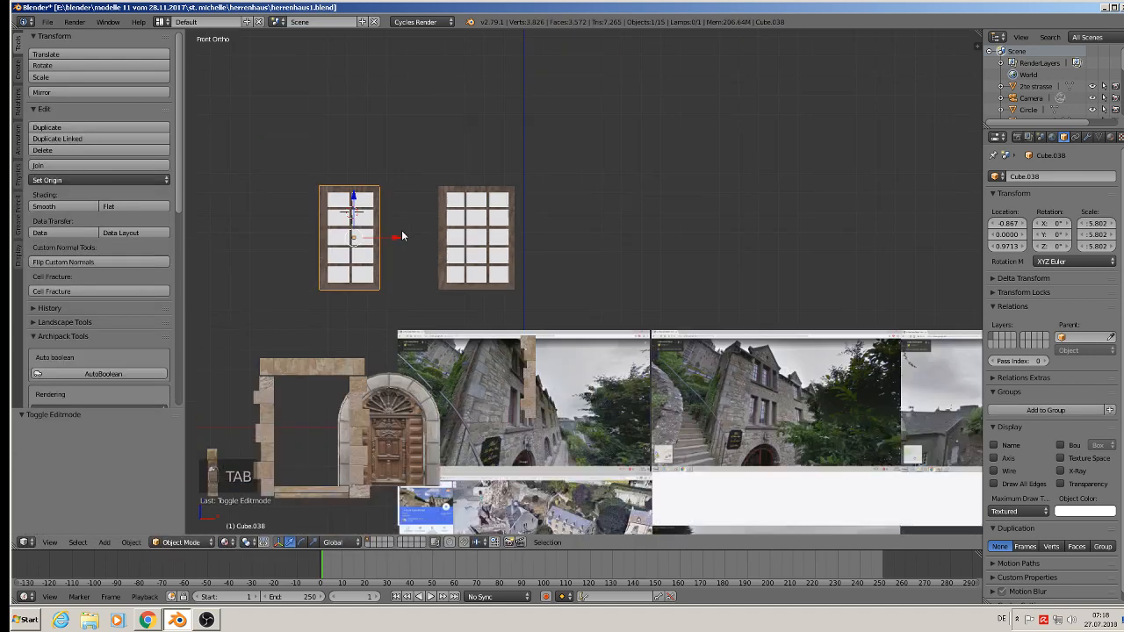
{"action": "left_click", "coordinate": [48, 21]}
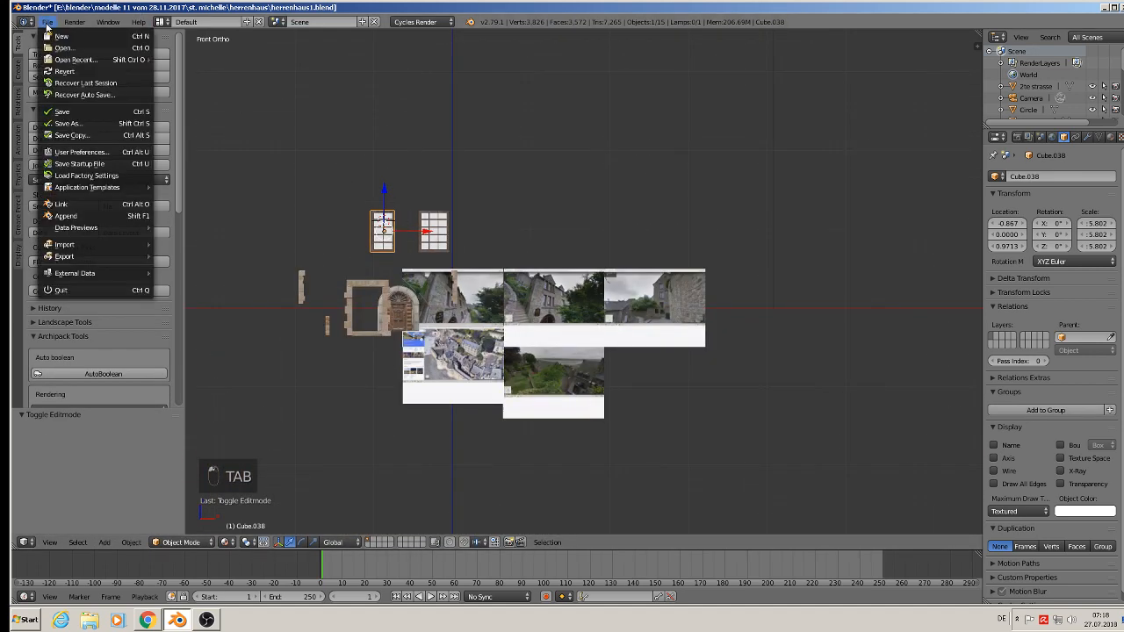
{"action": "left_click", "coordinate": [52, 111]}
- Examine the reference photos of the manor house facade and its windows
{"action": "scroll", "coordinate": [490, 227], "scroll_direction": "up", "scroll_amount": 5}
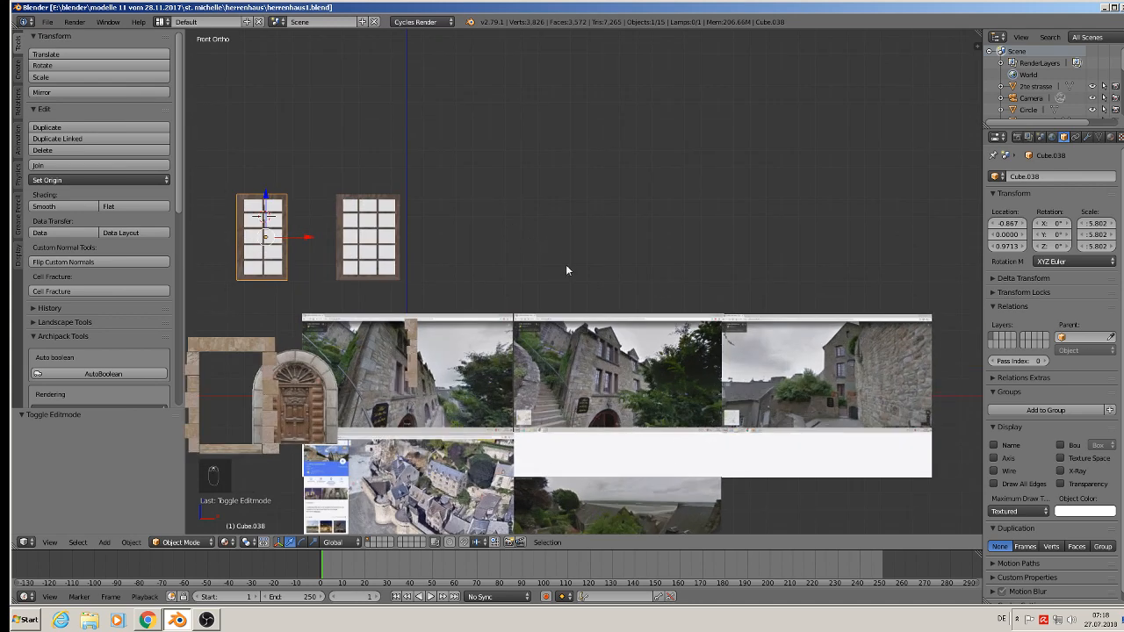
{"action": "scroll", "coordinate": [668, 150], "scroll_direction": "down", "scroll_amount": 1}
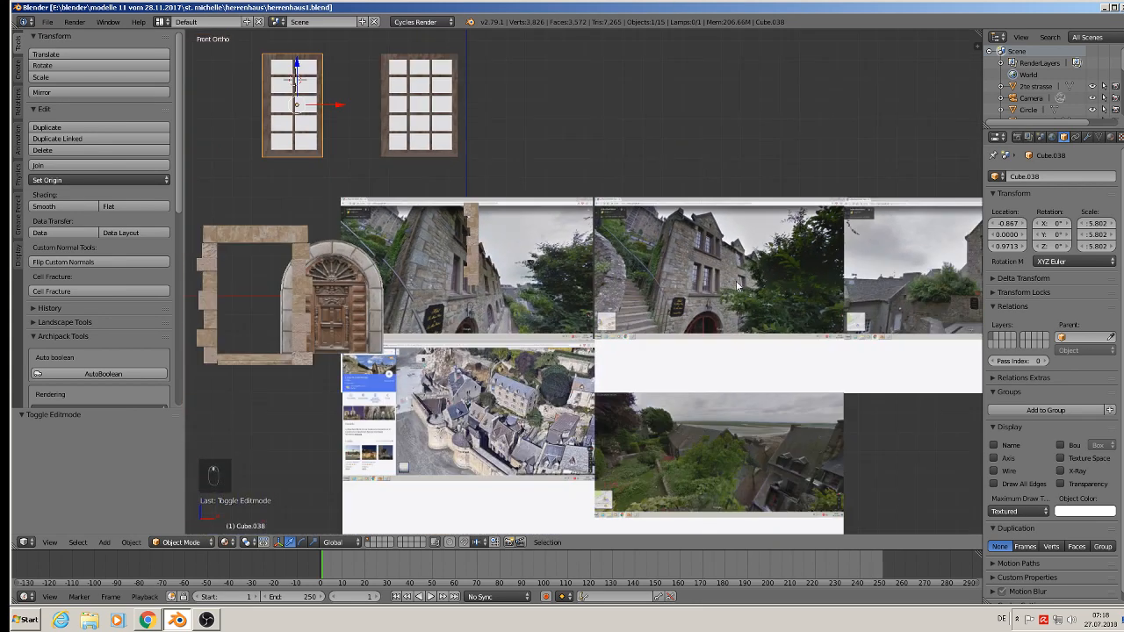
{"action": "middle_click_drag", "start_coordinate": [745, 342], "coordinate": [619, 317], "text": "shift"}
{"action": "scroll", "coordinate": [637, 160], "scroll_direction": "up", "scroll_amount": 2}
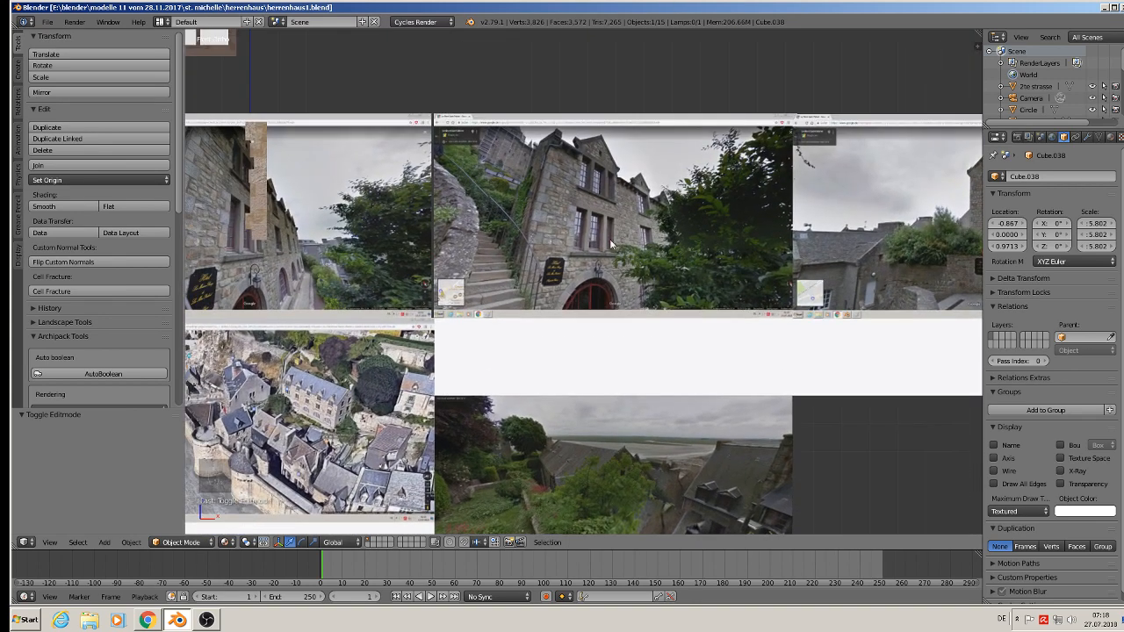
{"action": "scroll", "coordinate": [610, 241], "scroll_direction": "up", "scroll_amount": 2}
{"action": "middle_click_drag", "start_coordinate": [600, 269], "coordinate": [382, 167], "text": "shift"}
{"action": "scroll", "coordinate": [456, 217], "scroll_direction": "down", "scroll_amount": 4}
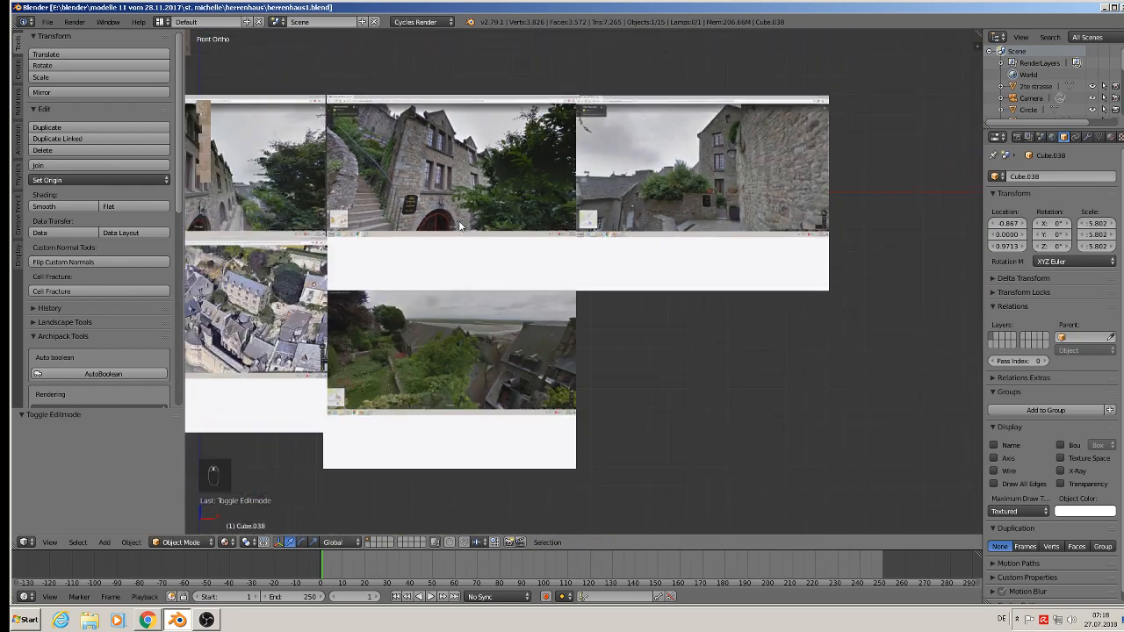
- Examine the street-level facade photos and the aerial view of the manor house for its windows and overall layout
{"action": "middle_click_drag", "start_coordinate": [430, 216], "coordinate": [663, 198], "text": "shift"}
{"action": "scroll", "coordinate": [428, 145], "scroll_direction": "up", "scroll_amount": 4}
{"action": "scroll", "coordinate": [486, 234], "scroll_direction": "up", "scroll_amount": 4}
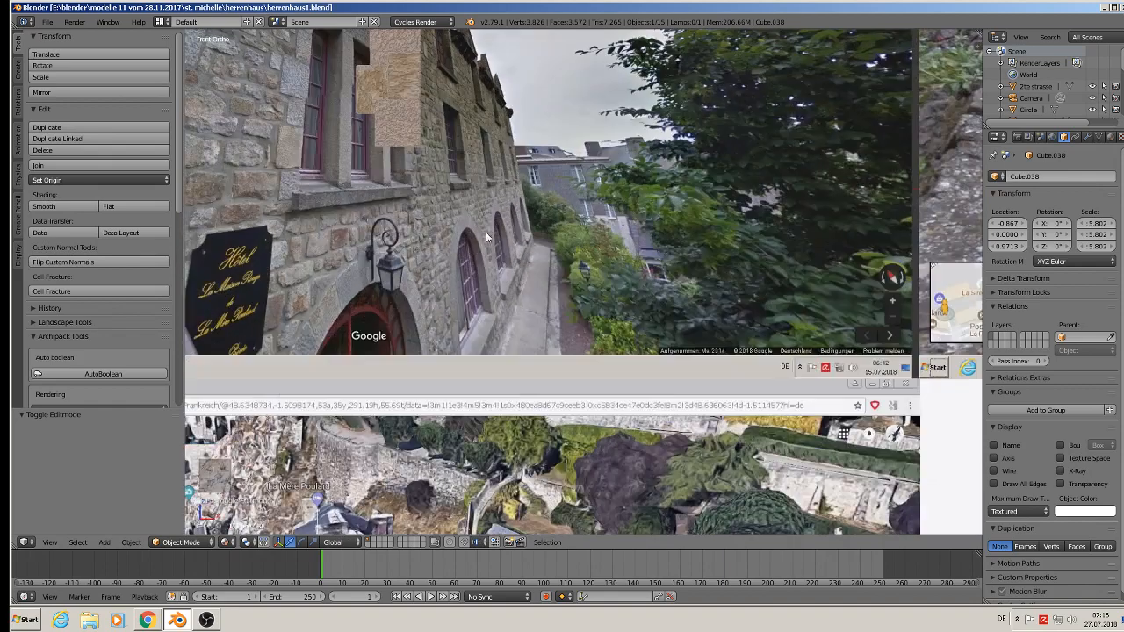
{"action": "scroll", "coordinate": [466, 296], "scroll_direction": "up", "scroll_amount": 3}
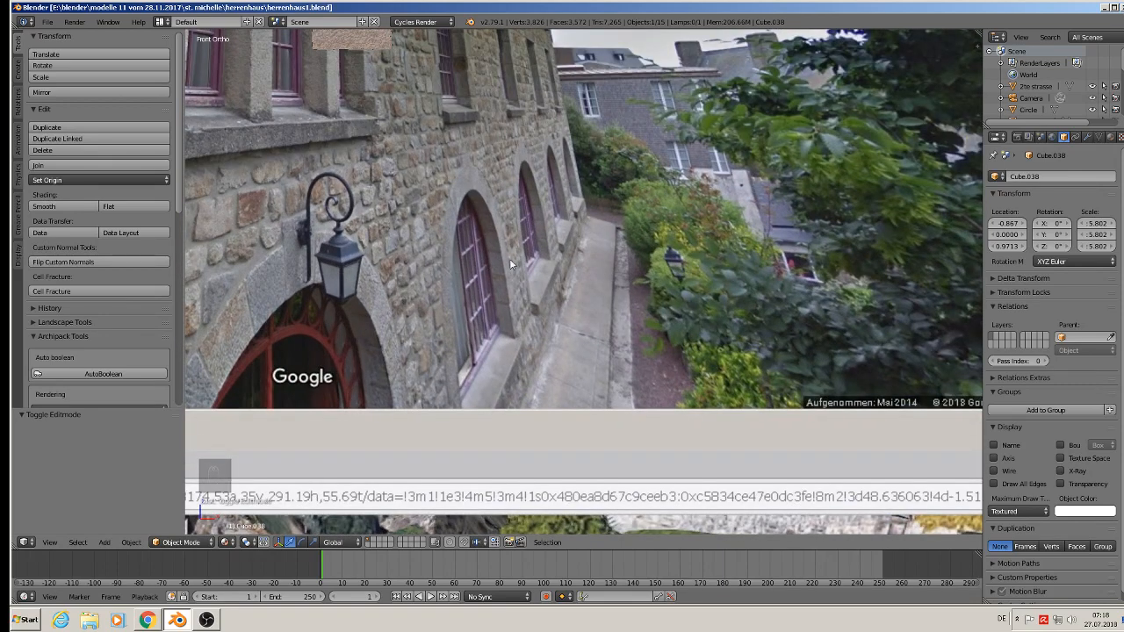
{"action": "scroll", "coordinate": [462, 280], "scroll_direction": "down", "scroll_amount": 6}
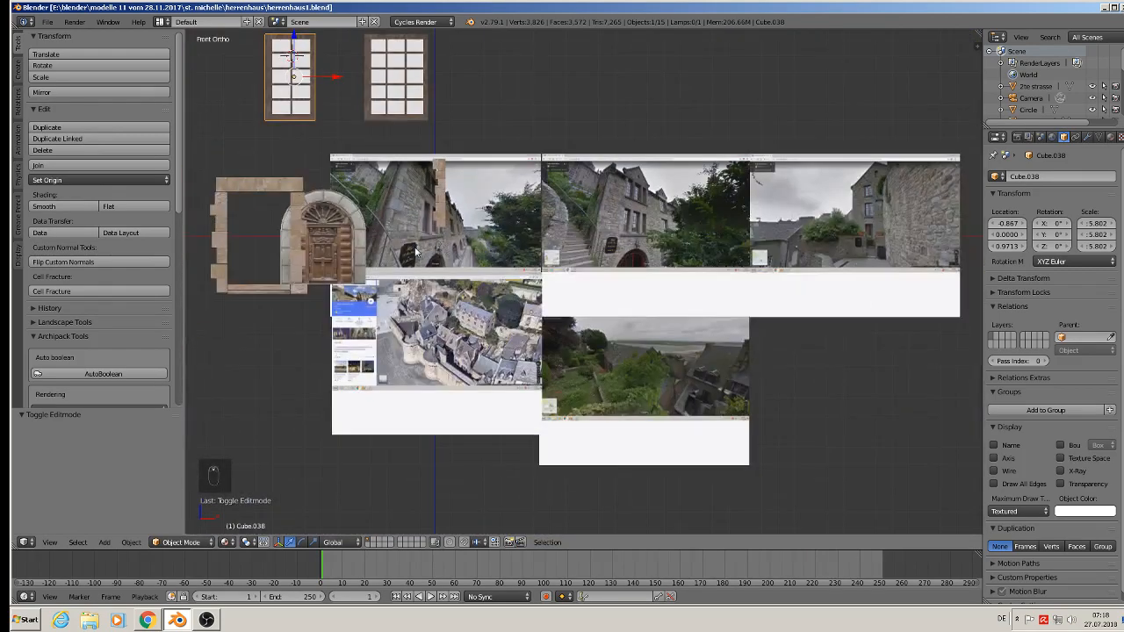
{"action": "middle_click_drag", "start_coordinate": [431, 248], "coordinate": [623, 247], "text": "shift"}
{"action": "scroll", "coordinate": [624, 248], "scroll_direction": "up", "scroll_amount": 8}
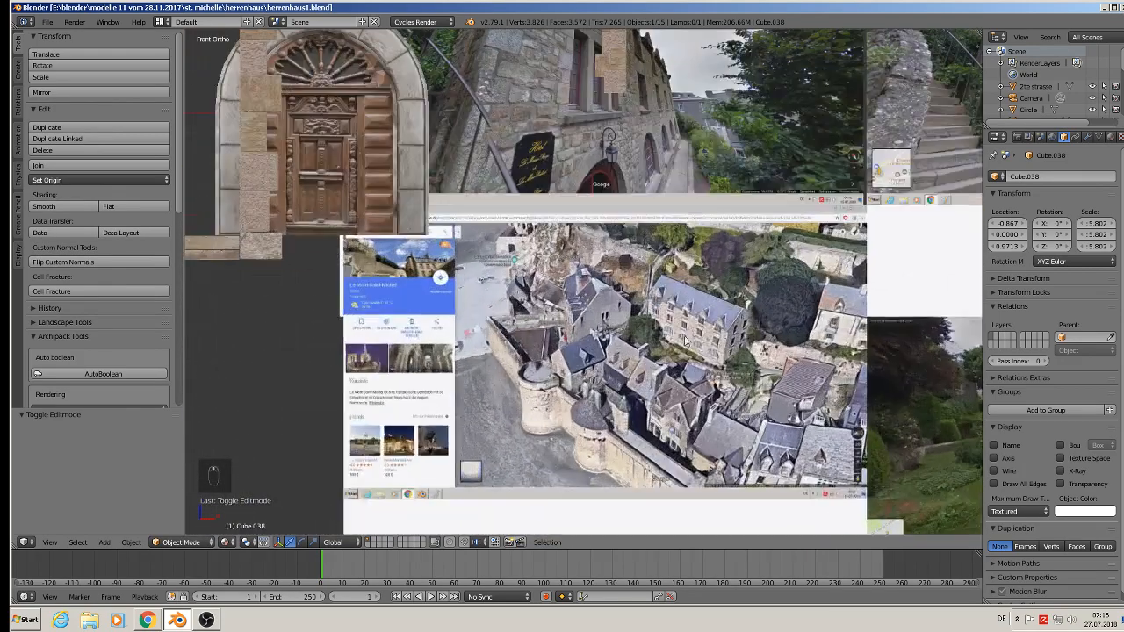
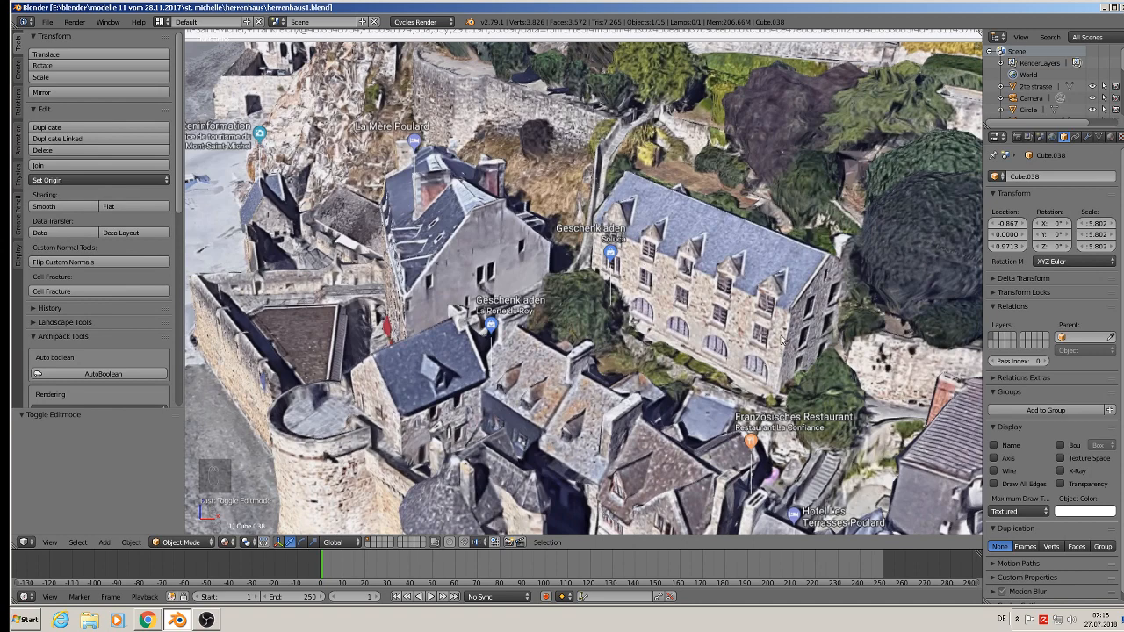
{"action": "scroll", "coordinate": [781, 341], "scroll_direction": "down", "scroll_amount": 8}
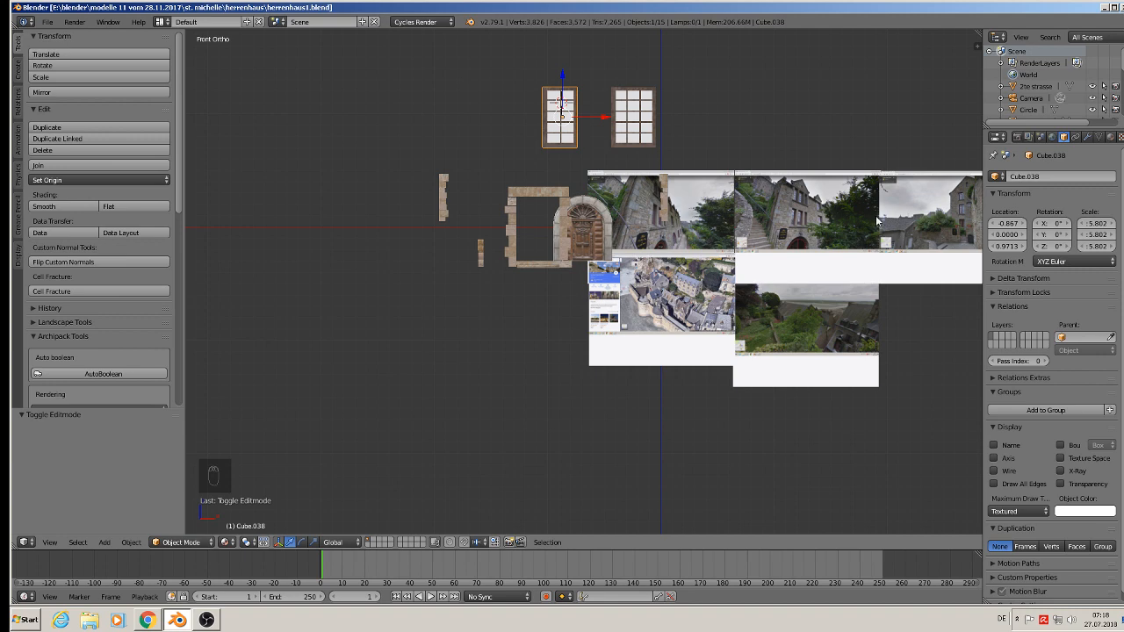
{"action": "scroll", "coordinate": [861, 206], "scroll_direction": "up", "scroll_amount": 5}
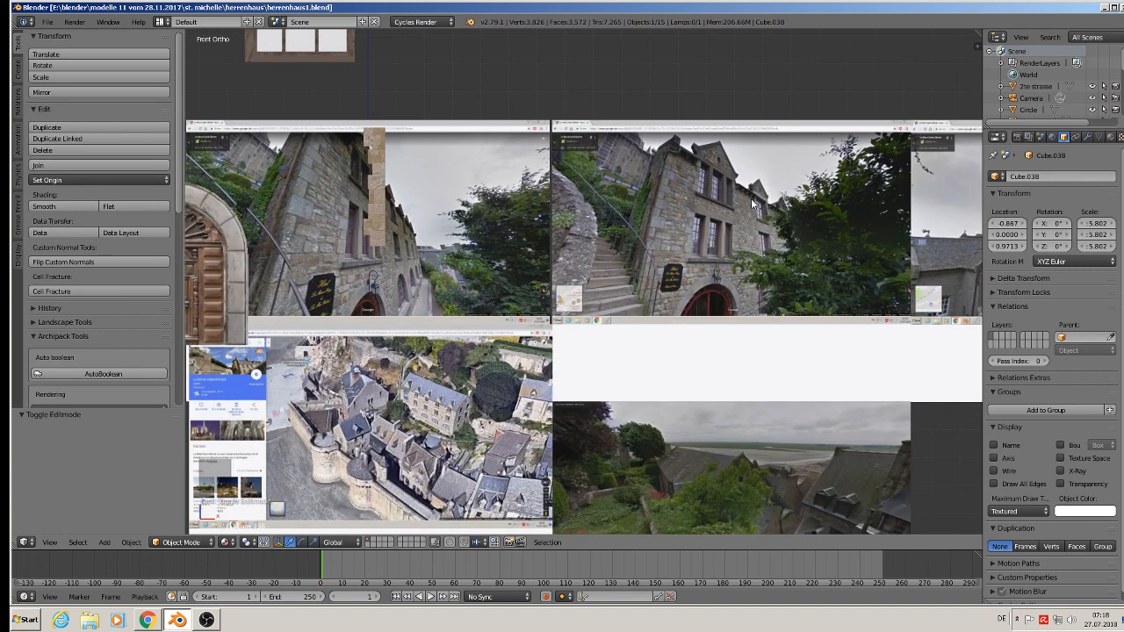
{"action": "scroll", "coordinate": [752, 204], "scroll_direction": "down", "scroll_amount": 3}
{"action": "scroll", "coordinate": [841, 262], "scroll_direction": "down", "scroll_amount": 1}
{"action": "middle_click_drag", "start_coordinate": [754, 237], "coordinate": [554, 228], "text": "shift"}
{"action": "scroll", "coordinate": [555, 229], "scroll_direction": "up", "scroll_amount": 3}
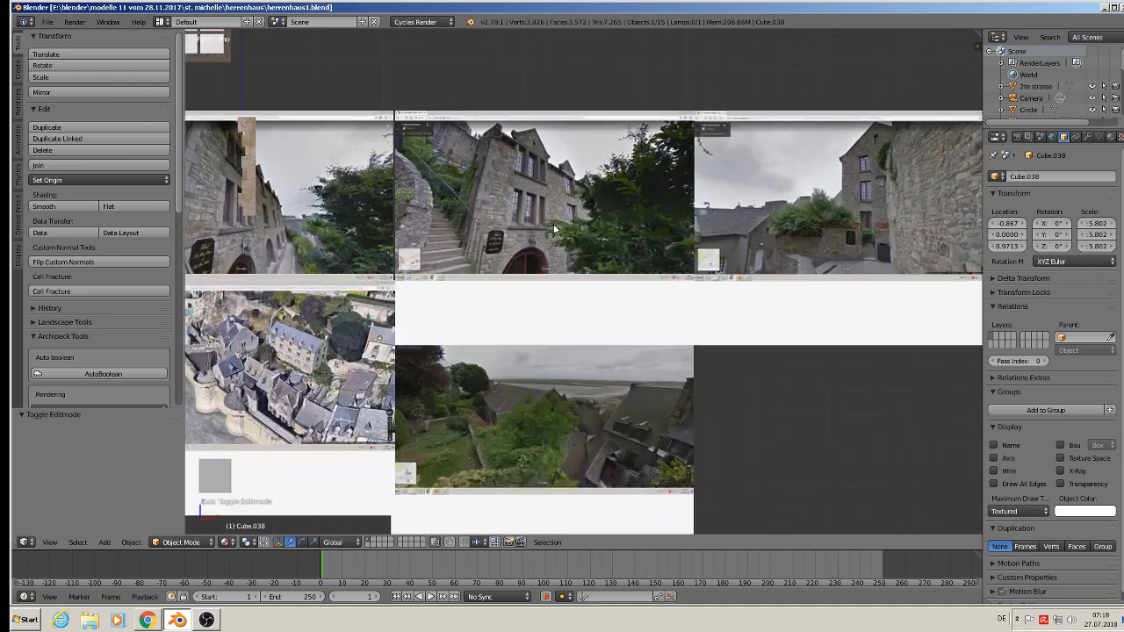
- Add a cube over the manor house in the aerial photo and scale it uniformly to about 0.051
{"action": "left_click", "coordinate": [509, 217]}
{"action": "left_click", "coordinate": [288, 361]}
{"action": "middle_click_drag", "start_coordinate": [276, 388], "coordinate": [666, 293], "text": "shift"}
{"action": "scroll", "coordinate": [665, 293], "scroll_direction": "up", "scroll_amount": 7}
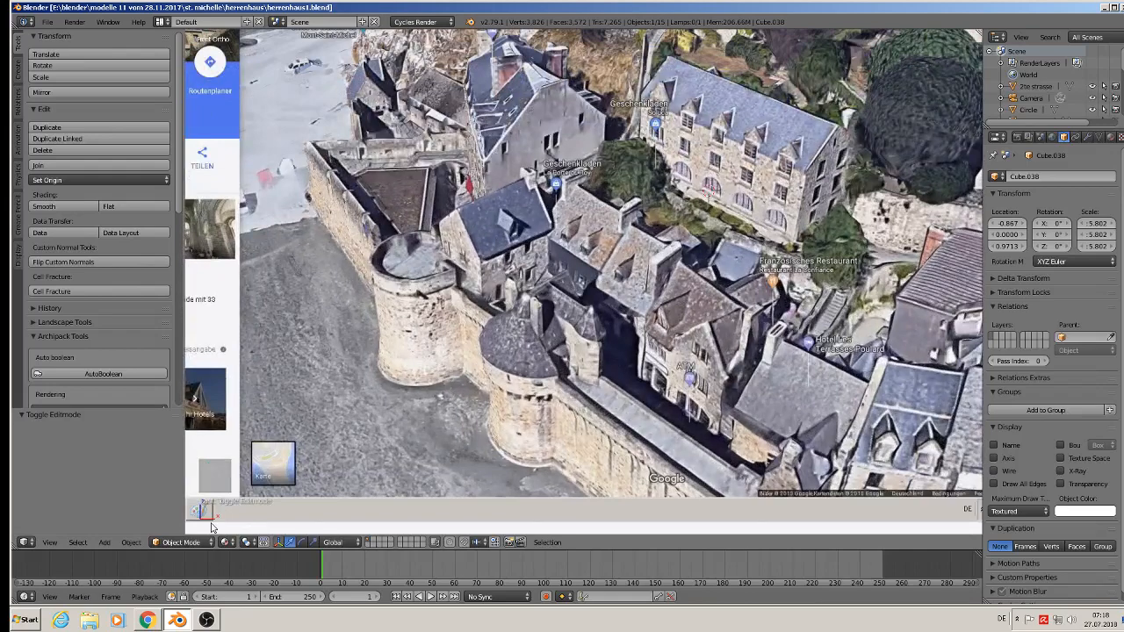
{"action": "left_click", "coordinate": [104, 542]}
{"action": "mouse_move", "coordinate": [120, 529]}
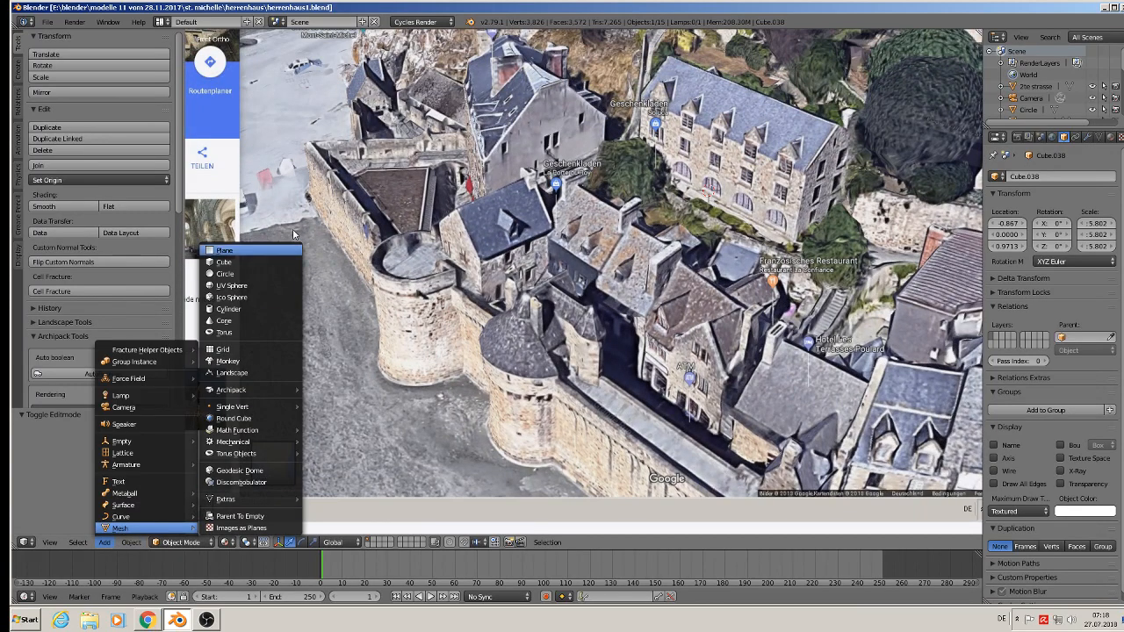
{"action": "left_click", "coordinate": [281, 263]}
{"action": "key", "text": "s"}
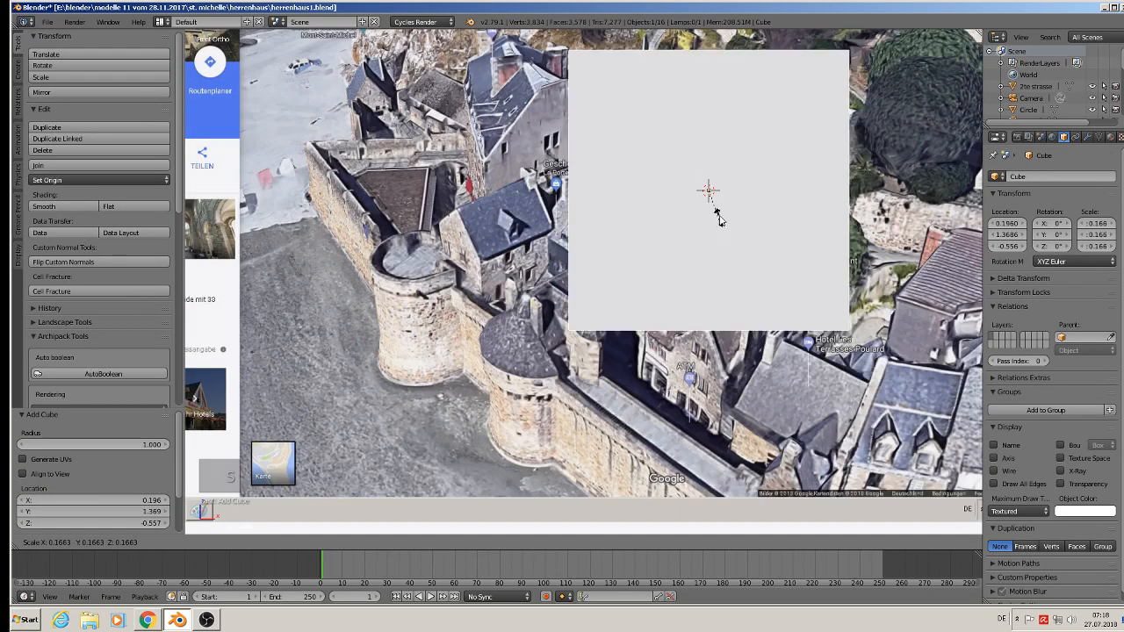
{"action": "left_click", "coordinate": [720, 194]}
- Stretch the cube along X by a factor of about 2.57
{"action": "key", "text": "s"}
{"action": "key", "text": "x"}
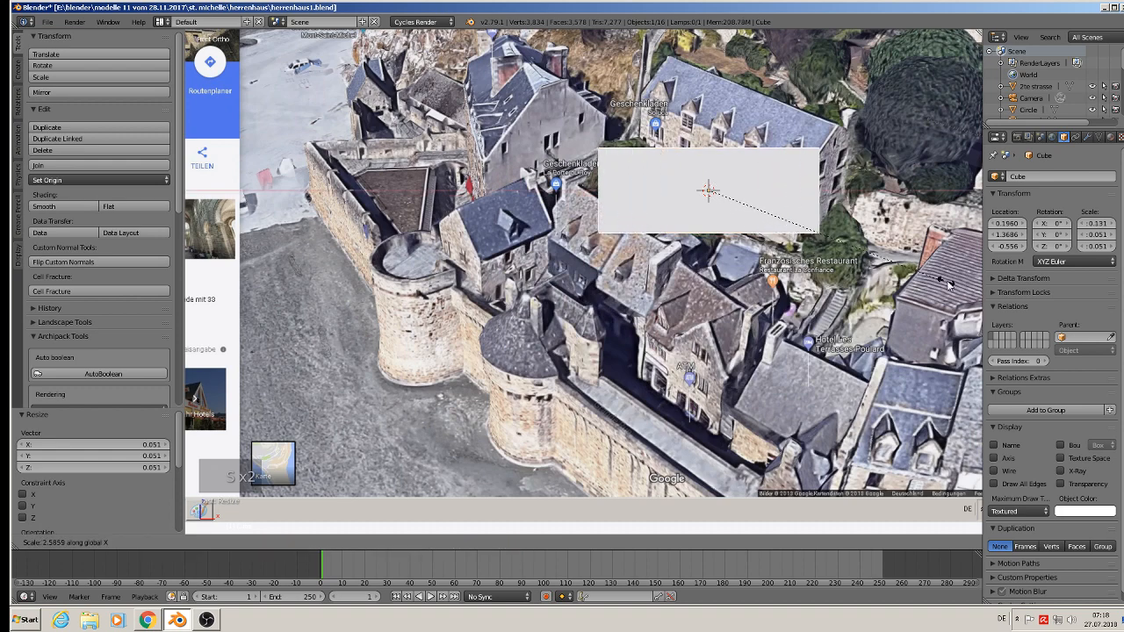
{"action": "left_click", "coordinate": [944, 279]}
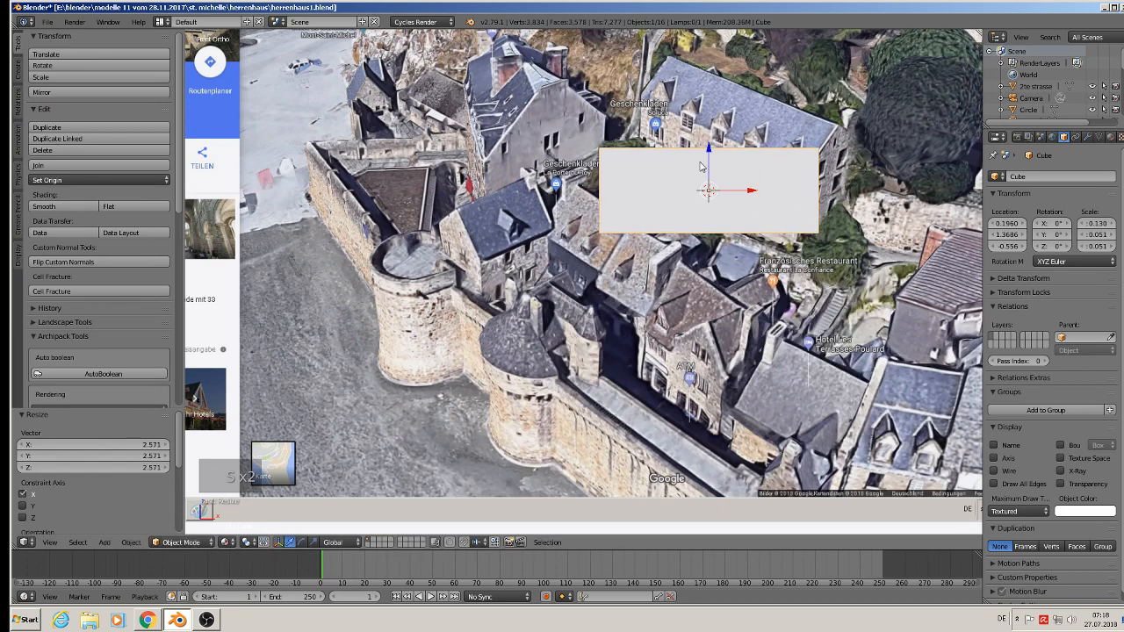
- Lower the cube along Z to about -0.697, below the manor in the photo, and shift it about -0.213 along Y
{"action": "key", "text": "g"}
{"action": "key", "text": "z"}
{"action": "left_click", "coordinate": [699, 290]}
{"action": "middle_click_drag", "start_coordinate": [699, 288], "coordinate": [617, 331]}
{"action": "left_click_drag", "start_coordinate": [744, 304], "coordinate": [586, 358]}
{"action": "middle_click_drag", "start_coordinate": [597, 353], "coordinate": [758, 274]}
{"action": "key", "text": "KP_1"}
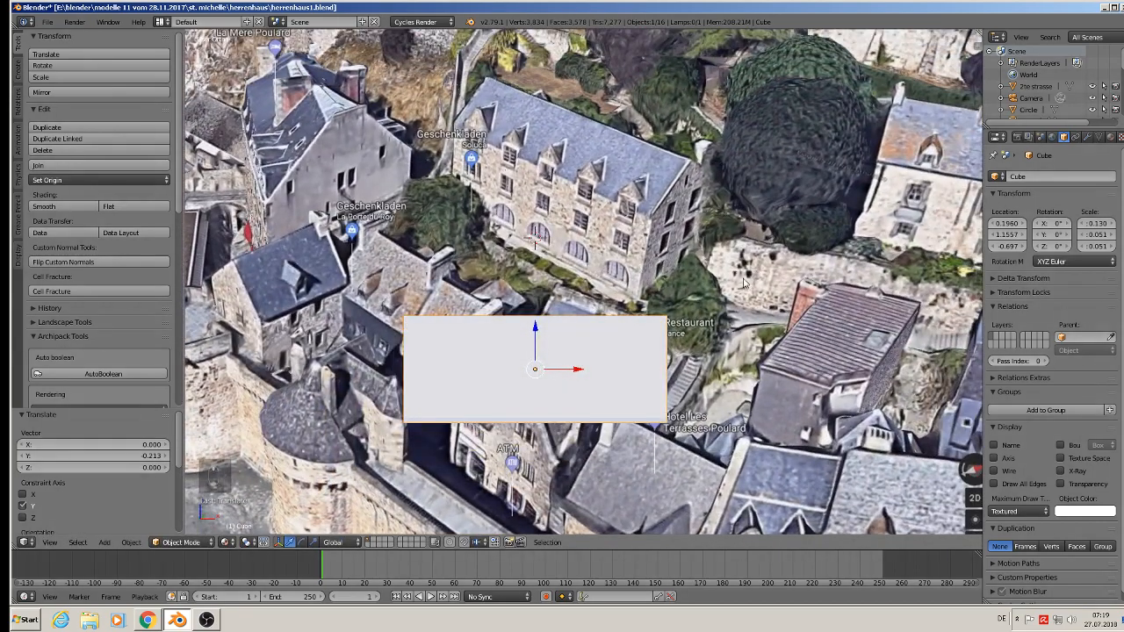
- Divide the cube's height into three equal horizontal bands with two loop cuts
{"action": "key", "text": "KP_1"}
{"action": "key", "text": "Tab"}
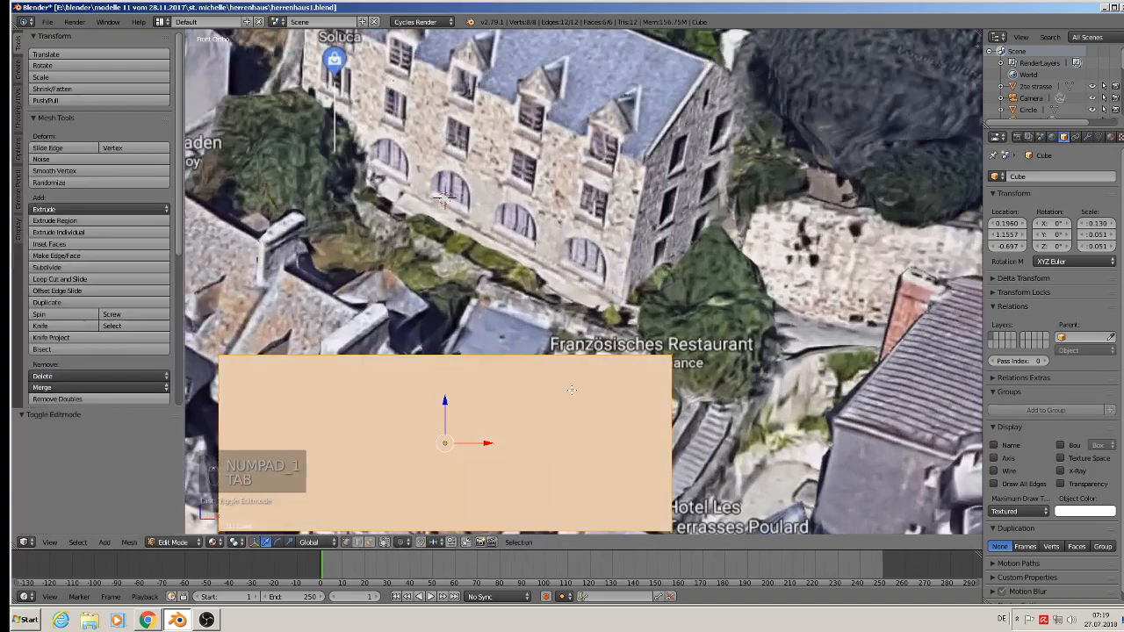
{"action": "middle_click_drag", "start_coordinate": [609, 343], "coordinate": [500, 384]}
{"action": "key", "text": "ctrl+r"}
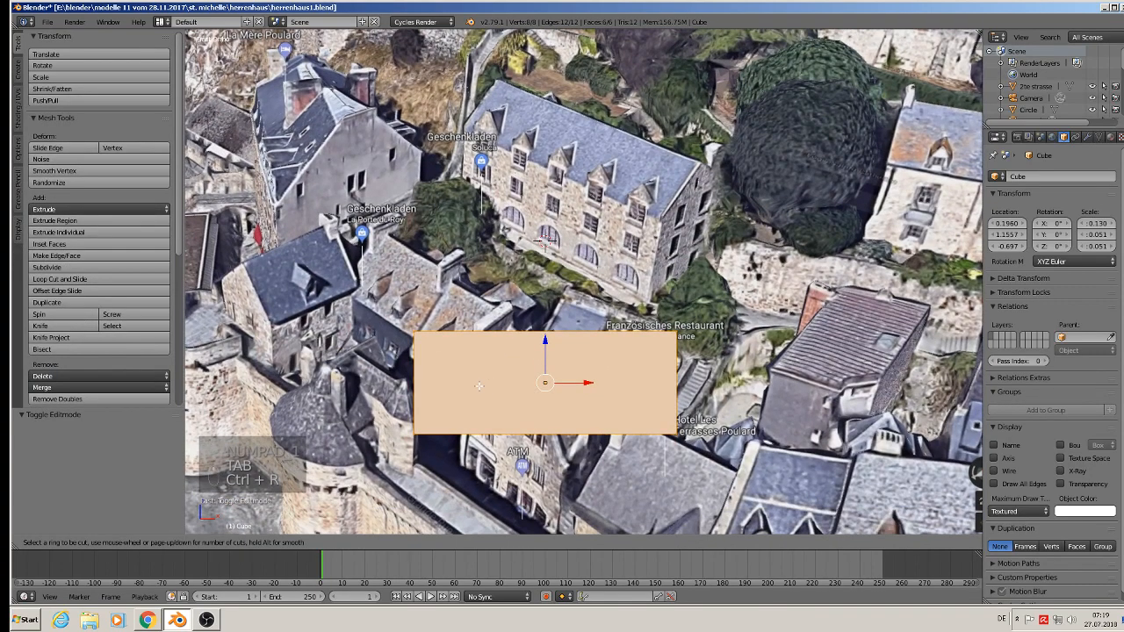
{"action": "scroll", "coordinate": [418, 374], "scroll_direction": "up", "scroll_amount": 1}
{"action": "left_click", "coordinate": [418, 374]}
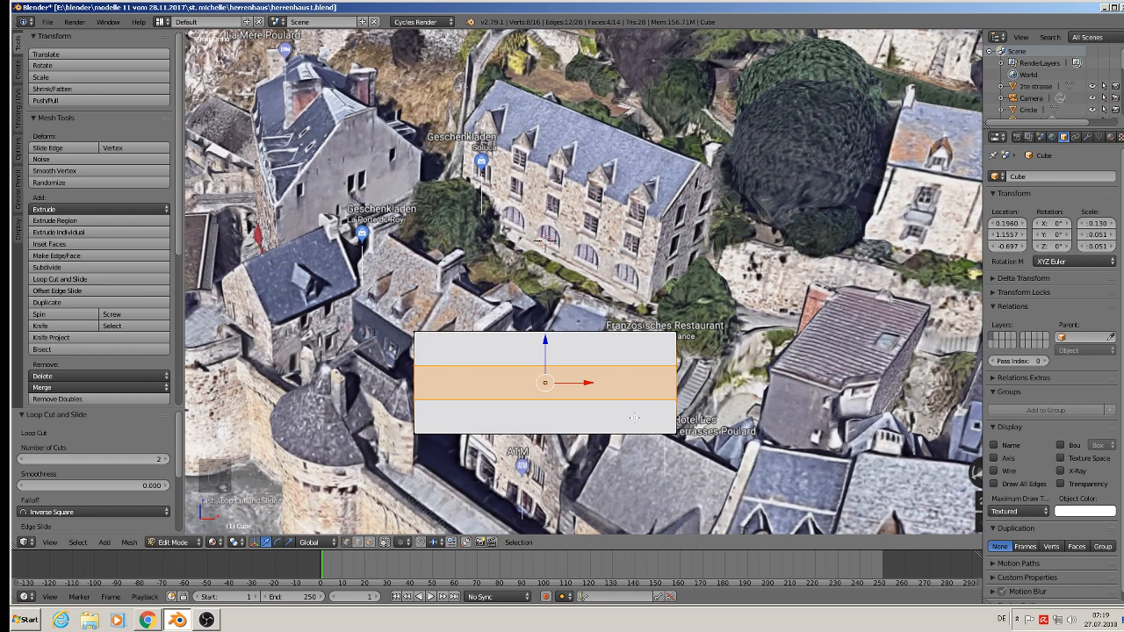
{"action": "key", "text": "Tab"}
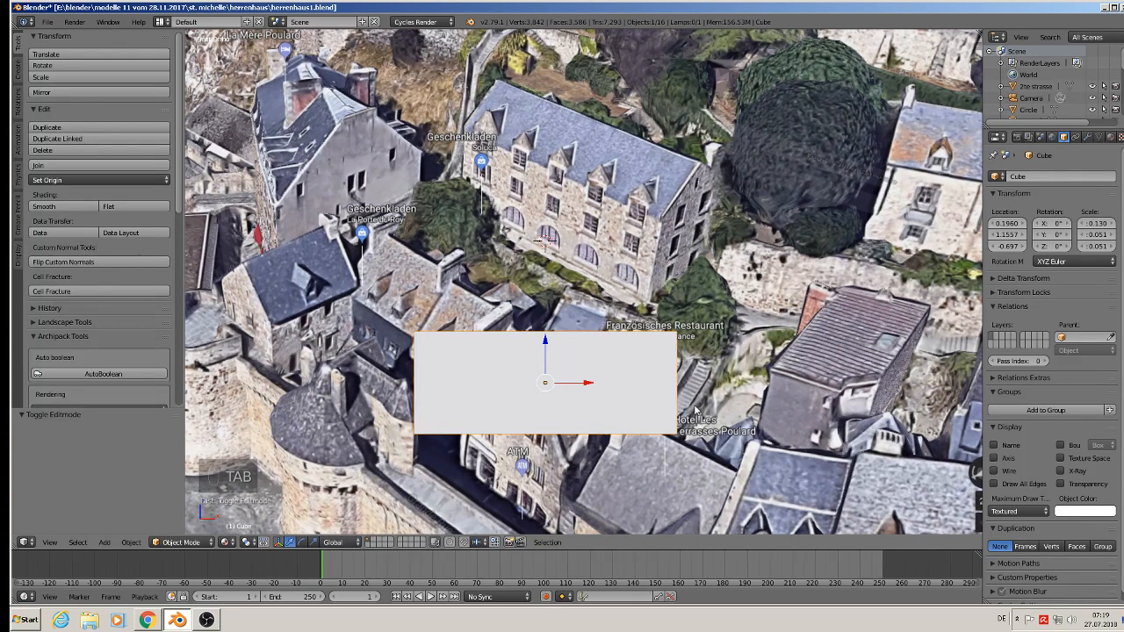
- Narrow the banded cube along X by a factor of about 0.925
{"action": "key", "text": "Tab"}
{"action": "key", "text": "s"}
{"action": "left_click", "coordinate": [701, 409]}
{"action": "key", "text": "Tab"}
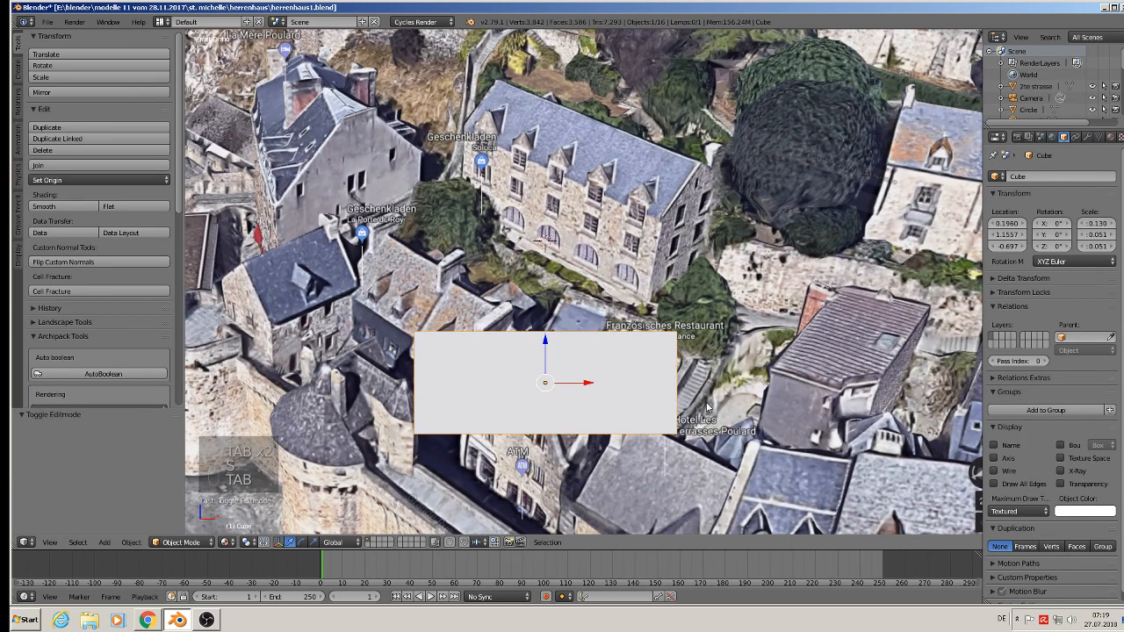
{"action": "key", "text": "s"}
{"action": "key", "text": "x"}
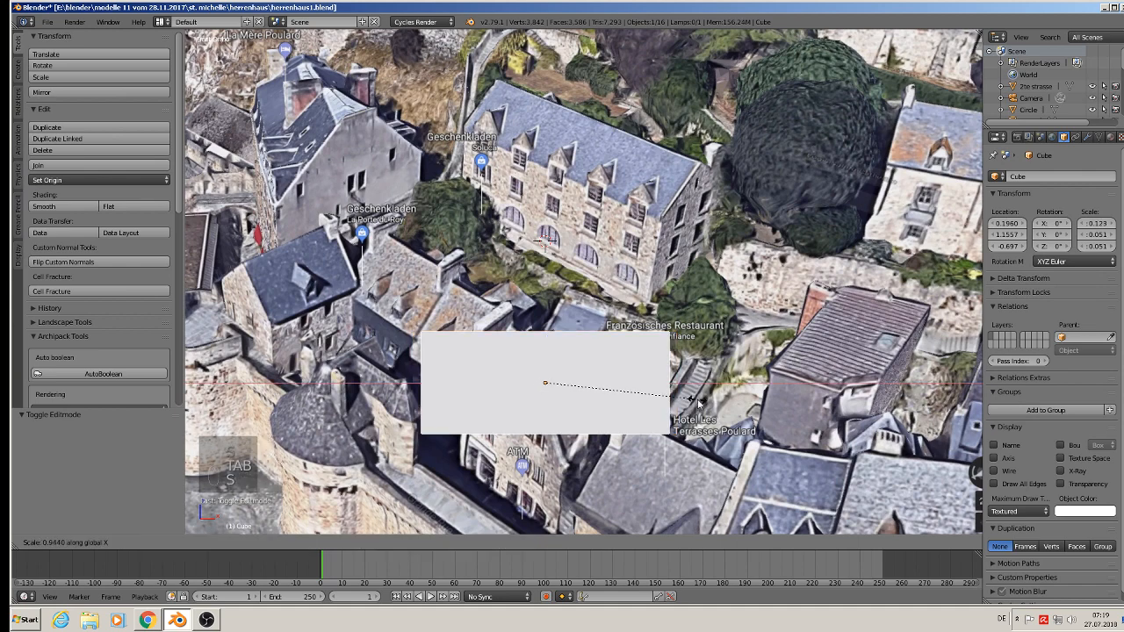
{"action": "left_click", "coordinate": [694, 402]}
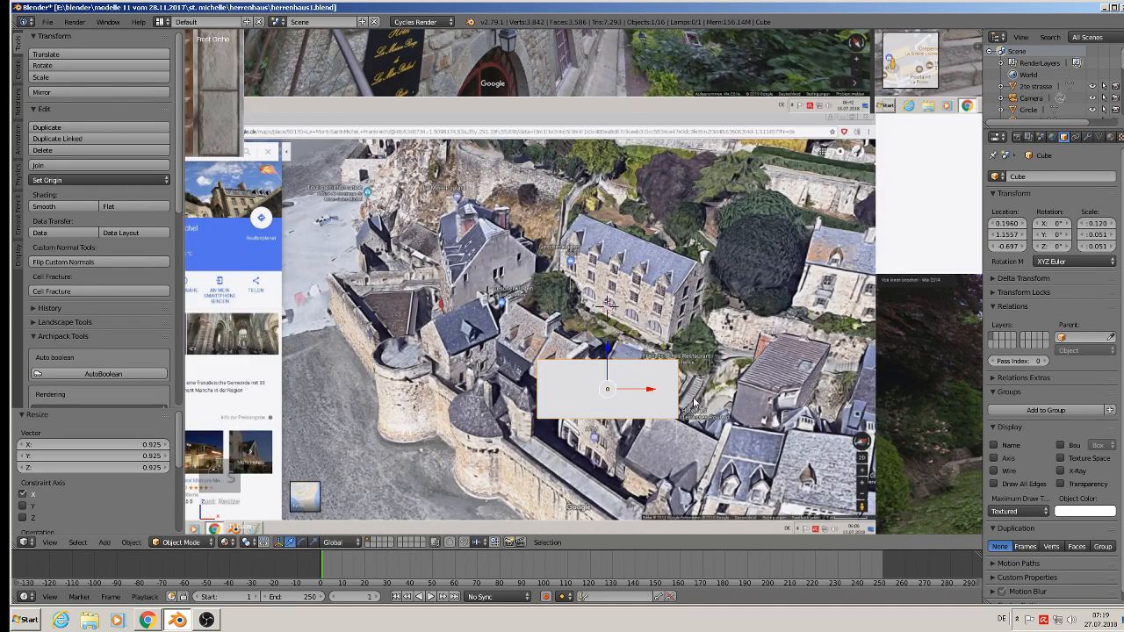
{"action": "key", "text": "Tab"}
{"action": "key", "text": "Tab"}
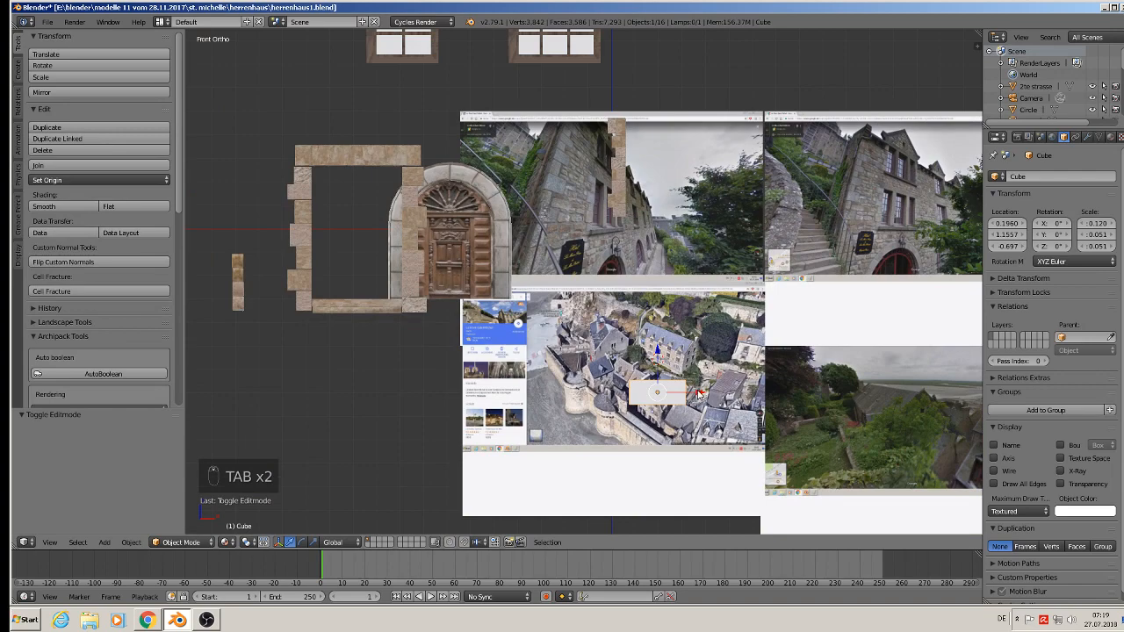
- Move the cube about -1.585 along X, off the aerial photo into the empty space below the stone frame
{"action": "left_click_drag", "start_coordinate": [698, 395], "coordinate": [329, 393]}
{"action": "scroll", "coordinate": [416, 351], "scroll_direction": "up", "scroll_amount": 3}
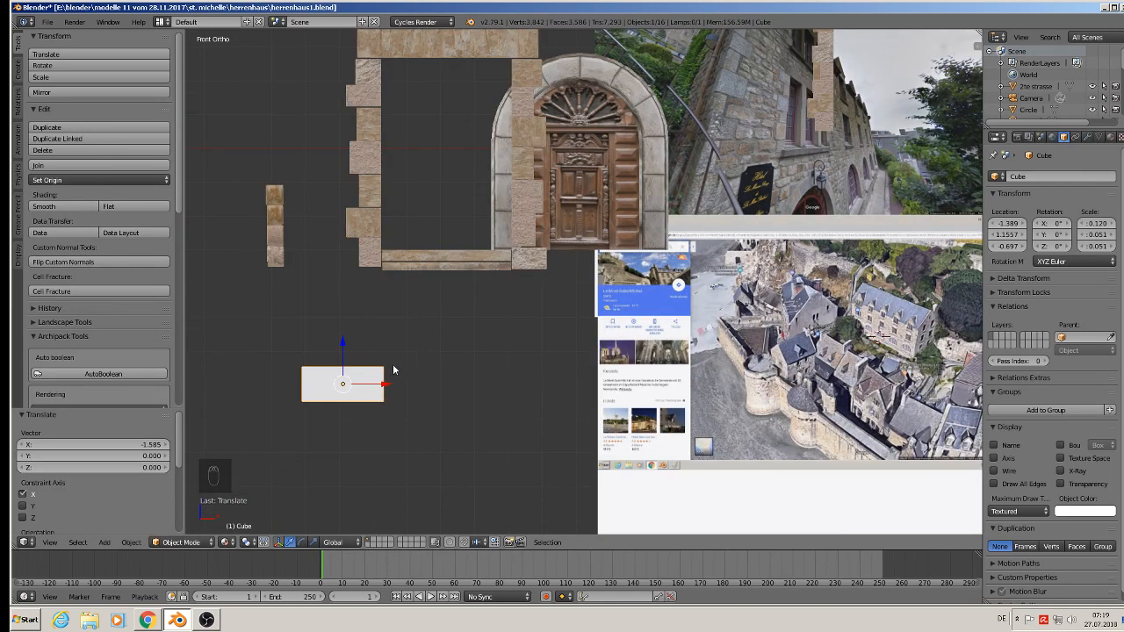
{"action": "scroll", "coordinate": [351, 382], "scroll_direction": "up", "scroll_amount": 3}
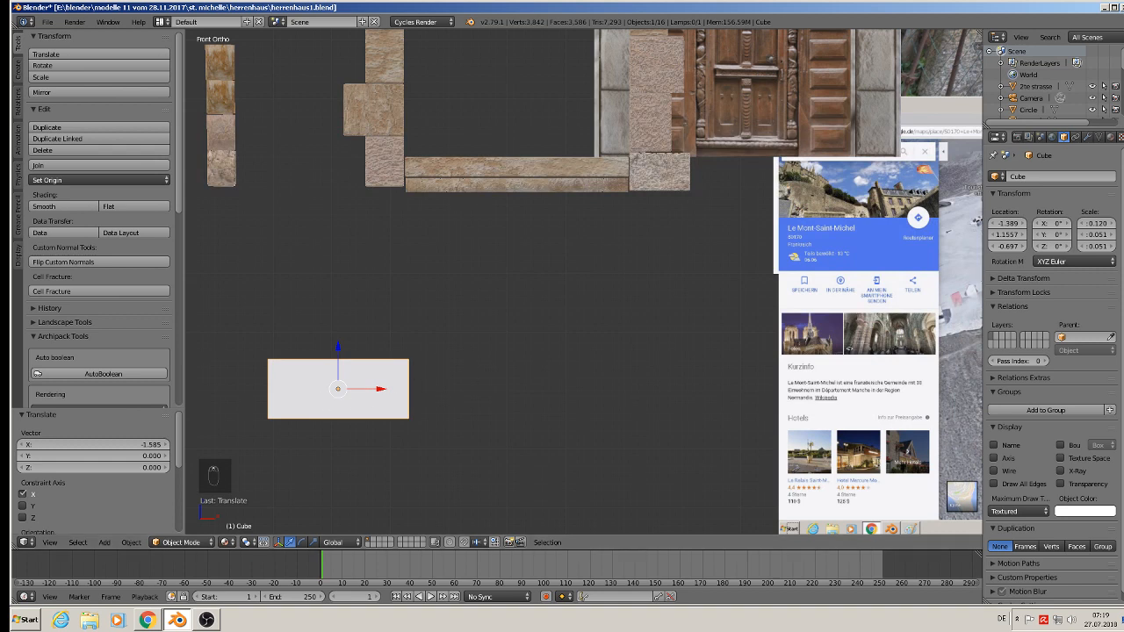
- Give the cube a new diffuse material coloured red, with about R 0.800, G 0.039 and B 0.039
{"action": "left_click", "coordinate": [1110, 137]}
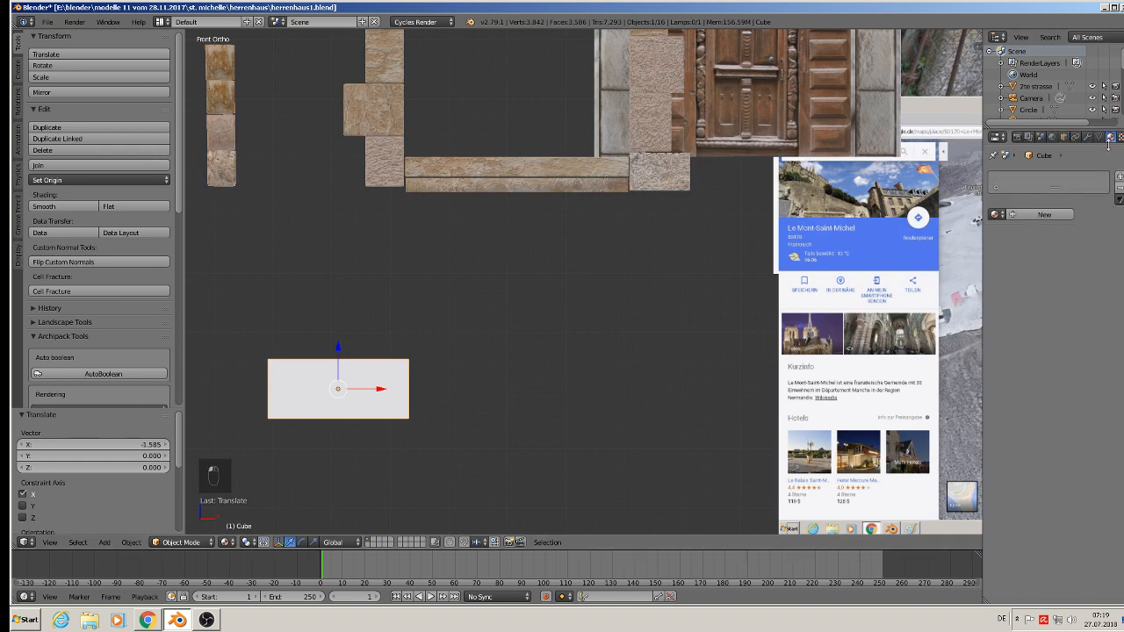
{"action": "left_click", "coordinate": [1028, 216]}
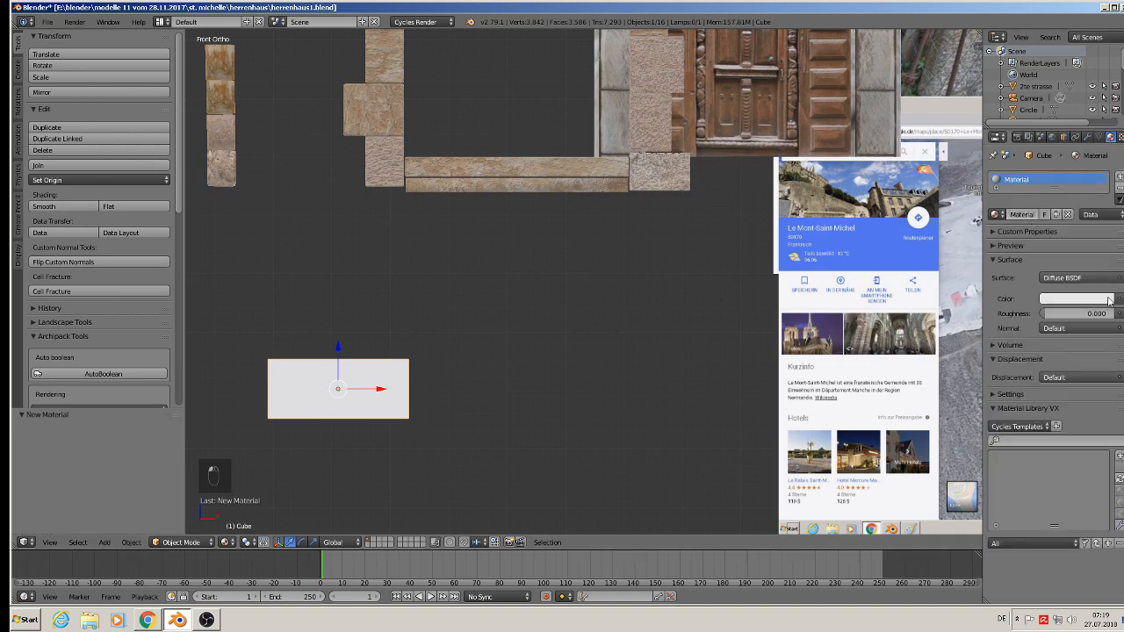
{"action": "left_click", "coordinate": [1089, 299]}
{"action": "left_click", "coordinate": [1067, 209]}
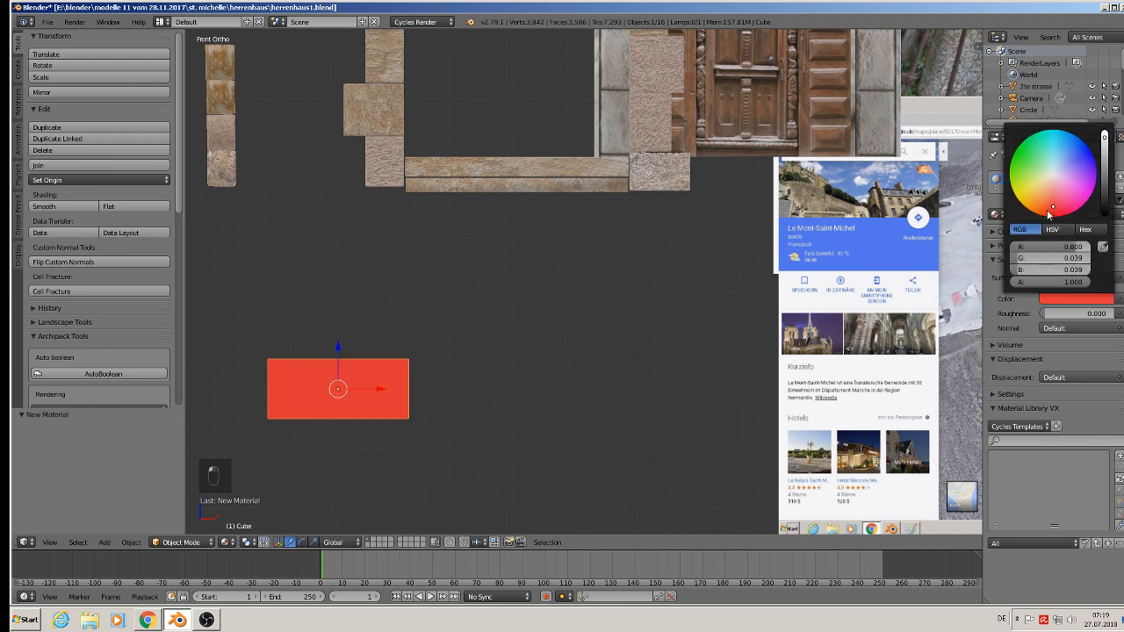
- Create a second material in the default white and assign it to the cube's middle band
{"action": "scroll", "coordinate": [320, 383], "scroll_direction": "up", "scroll_amount": 4}
{"action": "key", "text": "Tab"}
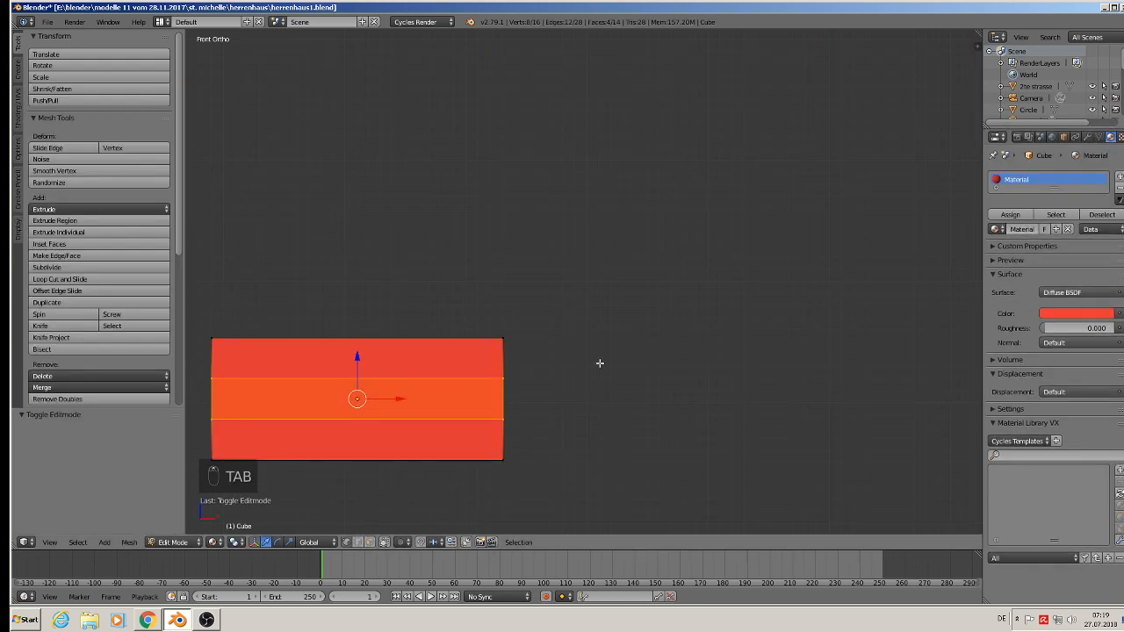
{"action": "left_click_drag", "start_coordinate": [1057, 189], "coordinate": [1056, 225]}
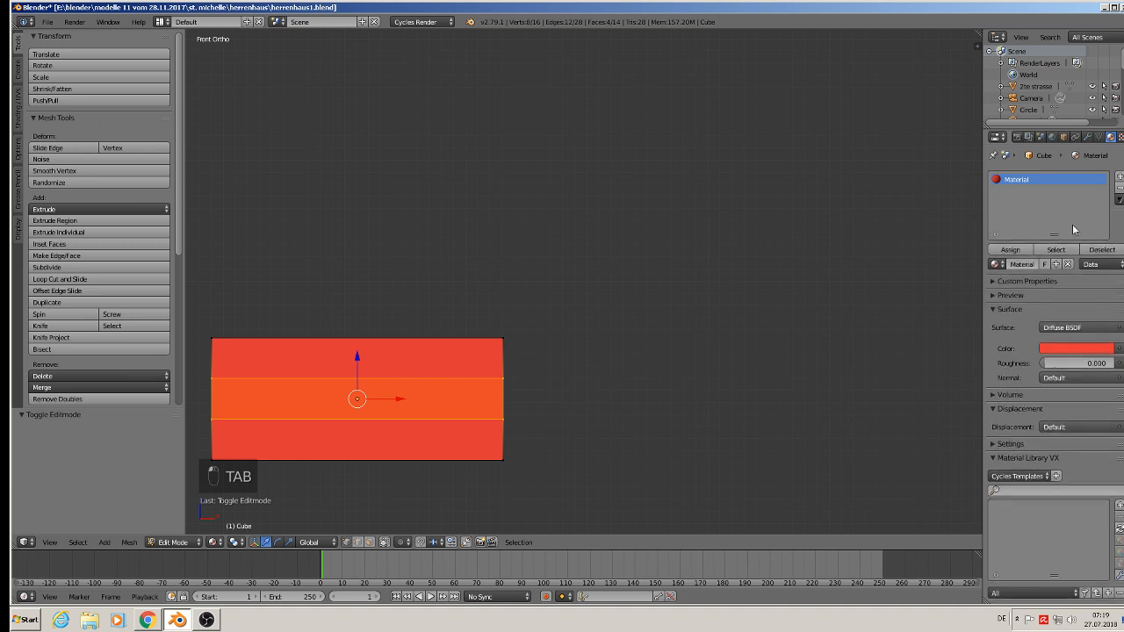
{"action": "left_click", "coordinate": [1119, 177]}
{"action": "left_click", "coordinate": [1041, 265]}
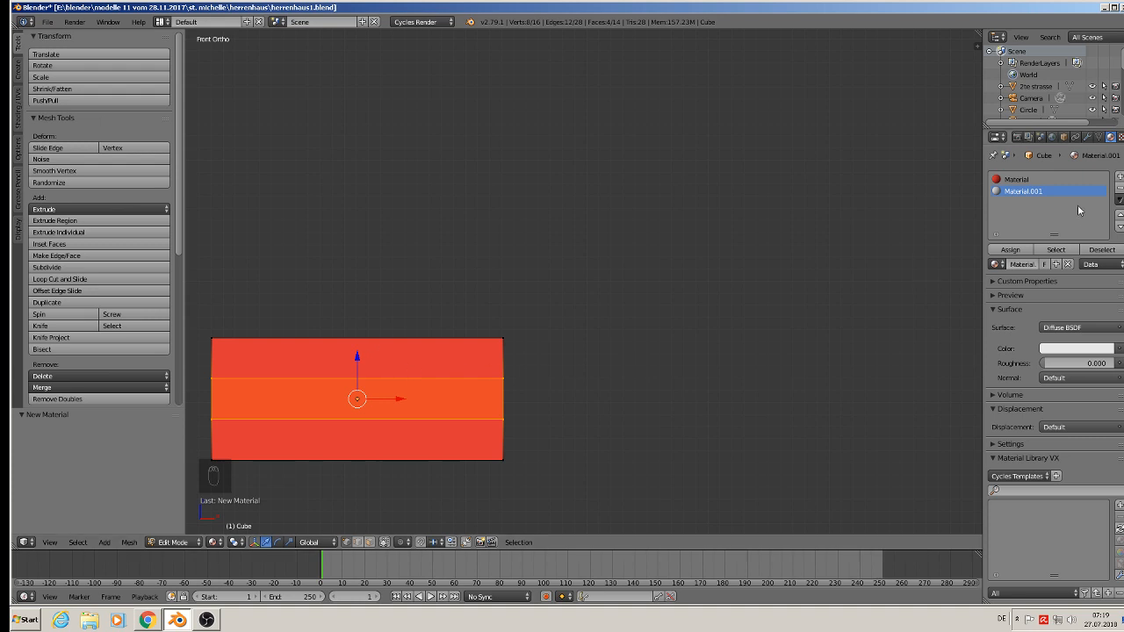
{"action": "left_click", "coordinate": [1011, 249]}
{"action": "key", "text": "Tab"}
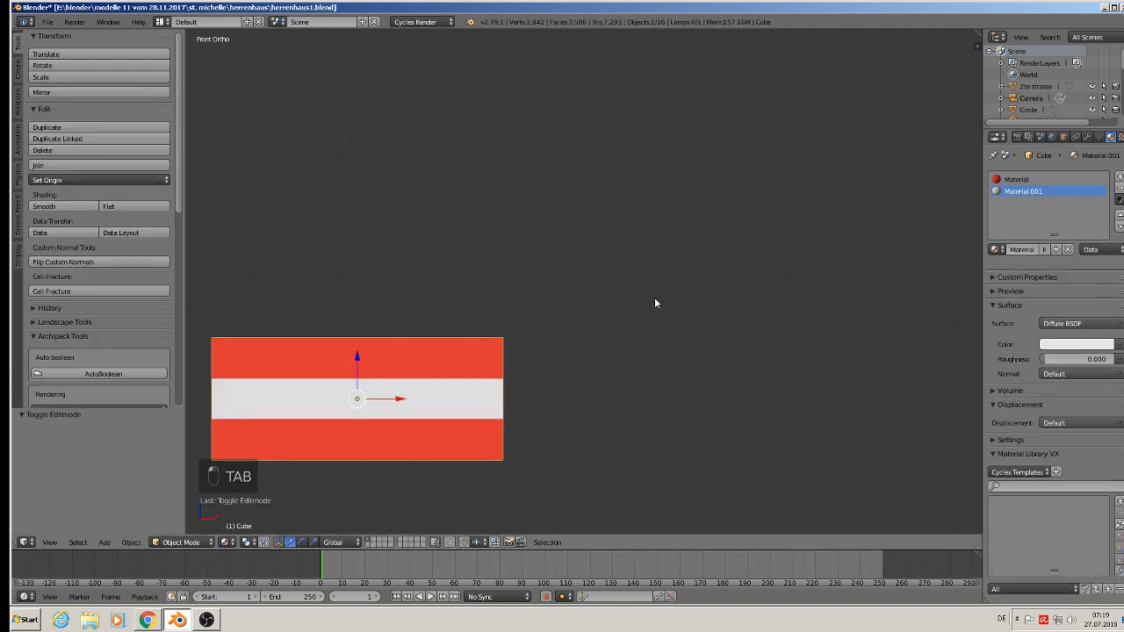
- Examine the arched ground-floor openings in the street-level and aerial reference photos and compare them with the existing arched door
{"action": "scroll", "coordinate": [615, 307], "scroll_direction": "down", "scroll_amount": 3}
{"action": "scroll", "coordinate": [594, 278], "scroll_direction": "down", "scroll_amount": 3}
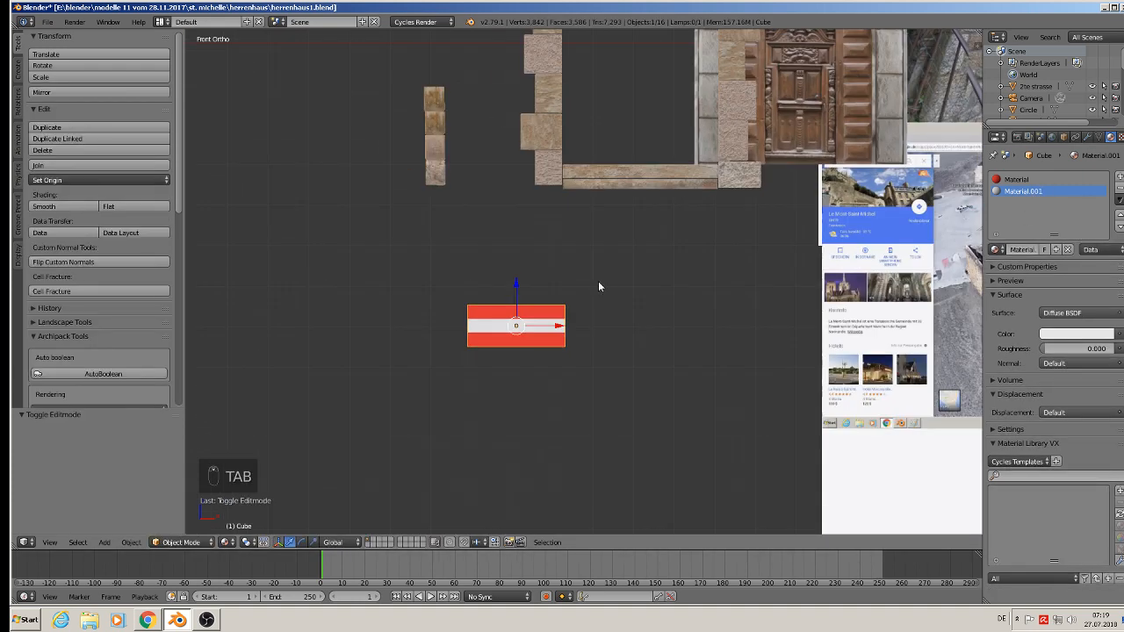
{"action": "middle_click_drag", "start_coordinate": [598, 281], "coordinate": [501, 308], "text": "shift"}
{"action": "middle_click_drag", "start_coordinate": [694, 303], "coordinate": [451, 373], "text": "shift"}
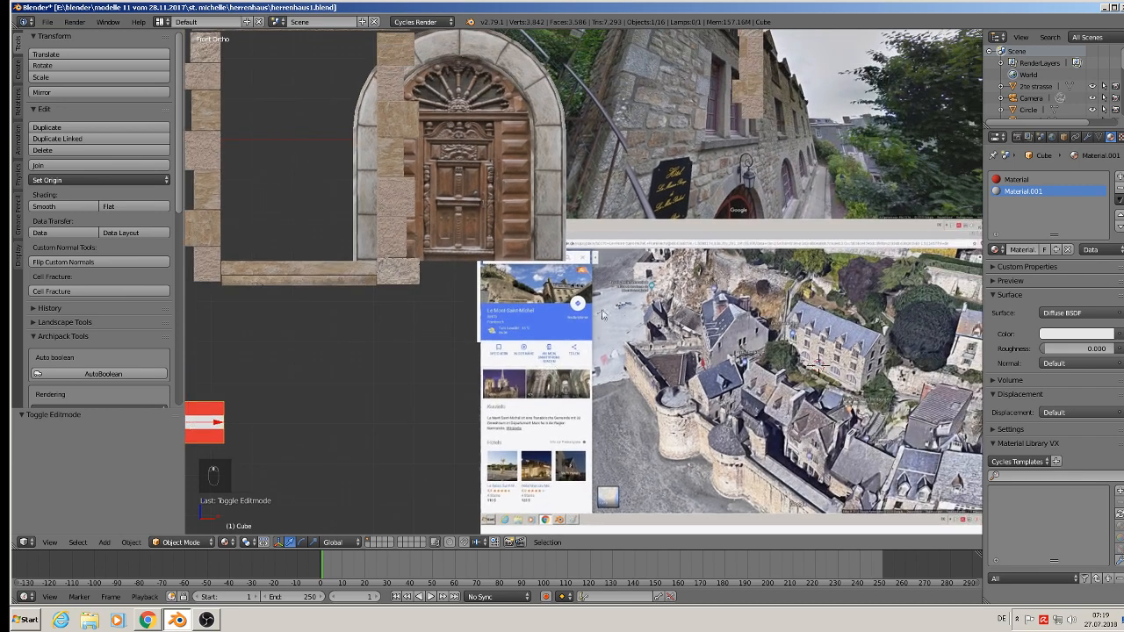
{"action": "scroll", "coordinate": [599, 280], "scroll_direction": "down", "scroll_amount": 3}
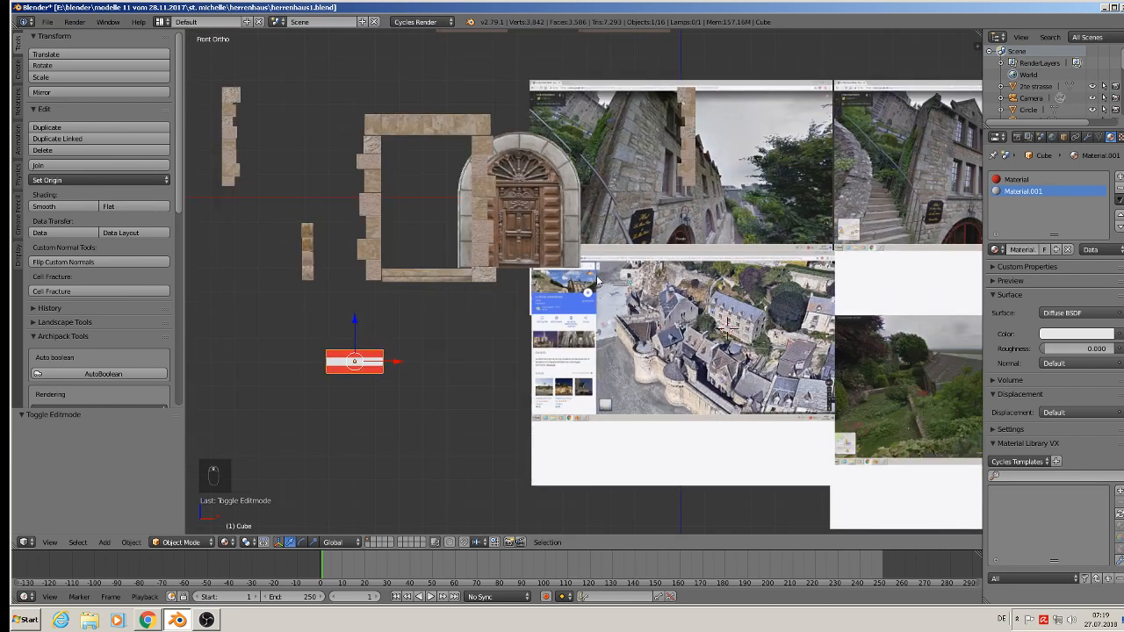
{"action": "right_click", "coordinate": [537, 142]}
{"action": "scroll", "coordinate": [535, 147], "scroll_direction": "up", "scroll_amount": 1}
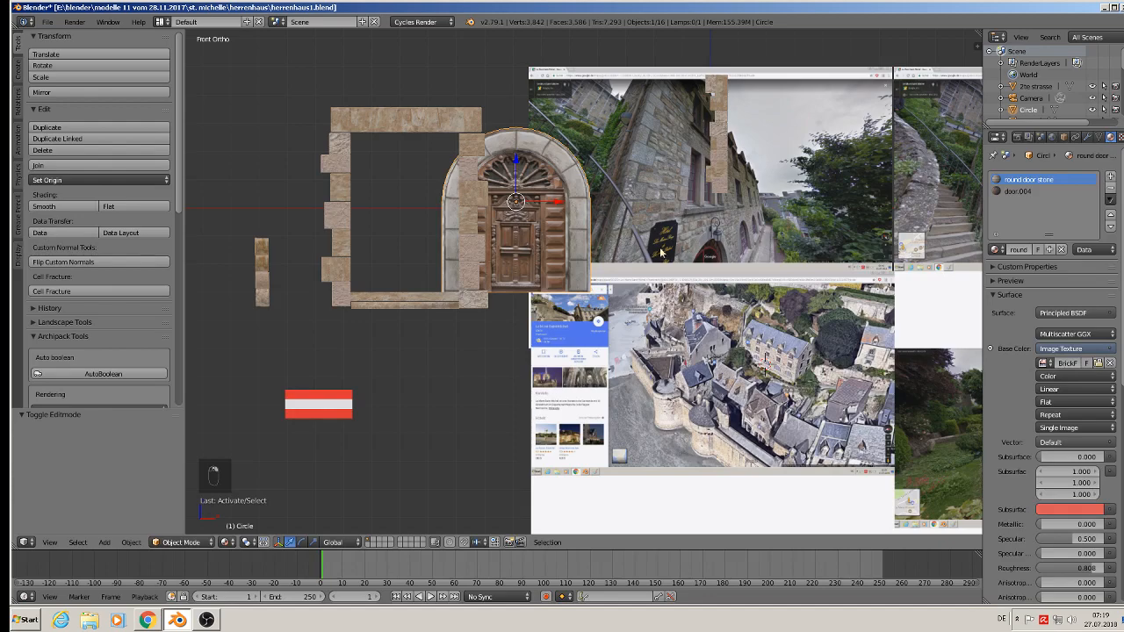
{"action": "scroll", "coordinate": [660, 252], "scroll_direction": "up", "scroll_amount": 6}
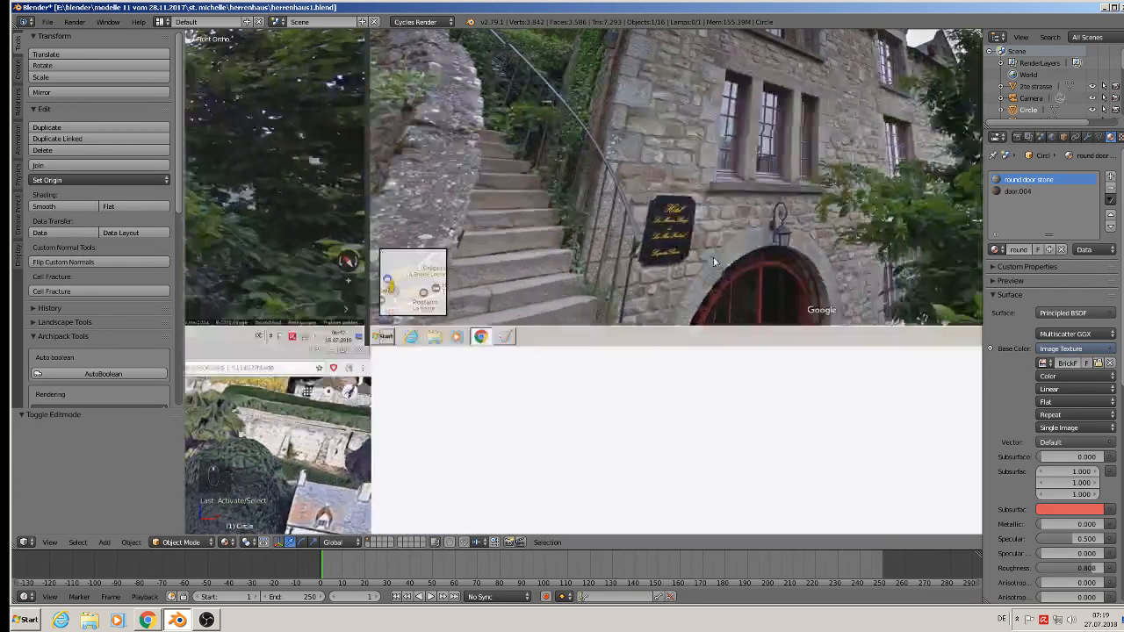
{"action": "middle_click_drag", "start_coordinate": [714, 261], "coordinate": [583, 176], "text": "shift"}
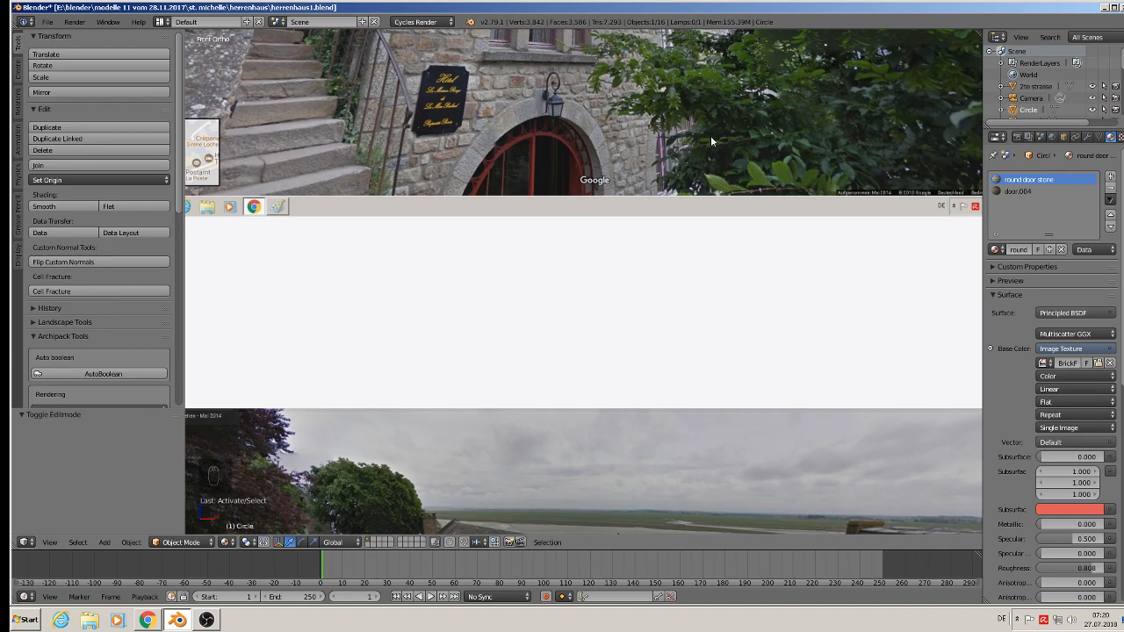
{"action": "scroll", "coordinate": [650, 238], "scroll_direction": "down", "scroll_amount": 3}
{"action": "scroll", "coordinate": [620, 281], "scroll_direction": "up", "scroll_amount": 8}
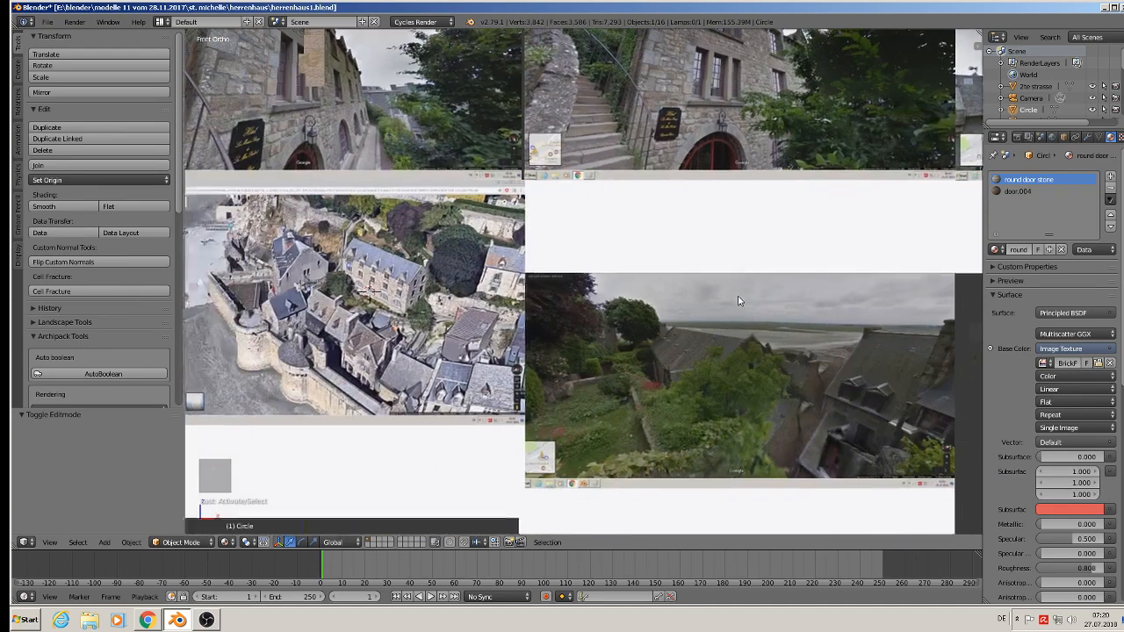
{"action": "scroll", "coordinate": [471, 270], "scroll_direction": "up", "scroll_amount": 3}
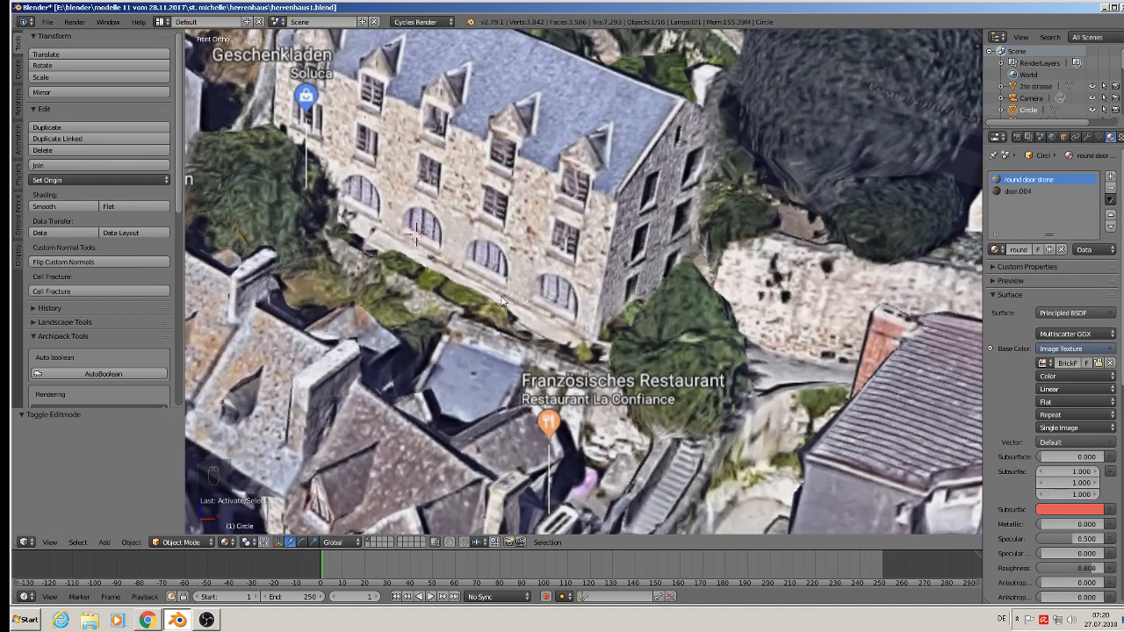
{"action": "scroll", "coordinate": [522, 280], "scroll_direction": "down", "scroll_amount": 7}
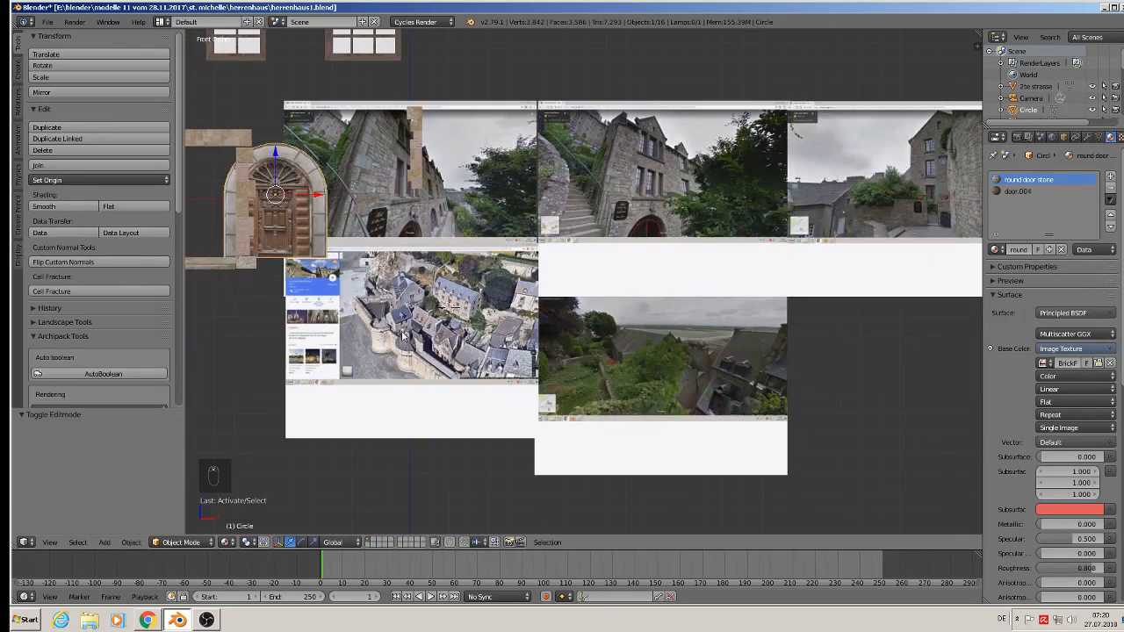
- Duplicate the arched door and place the copy in the empty space just below the red-and-white cube
{"action": "scroll", "coordinate": [624, 281], "scroll_direction": "up", "scroll_amount": 1}
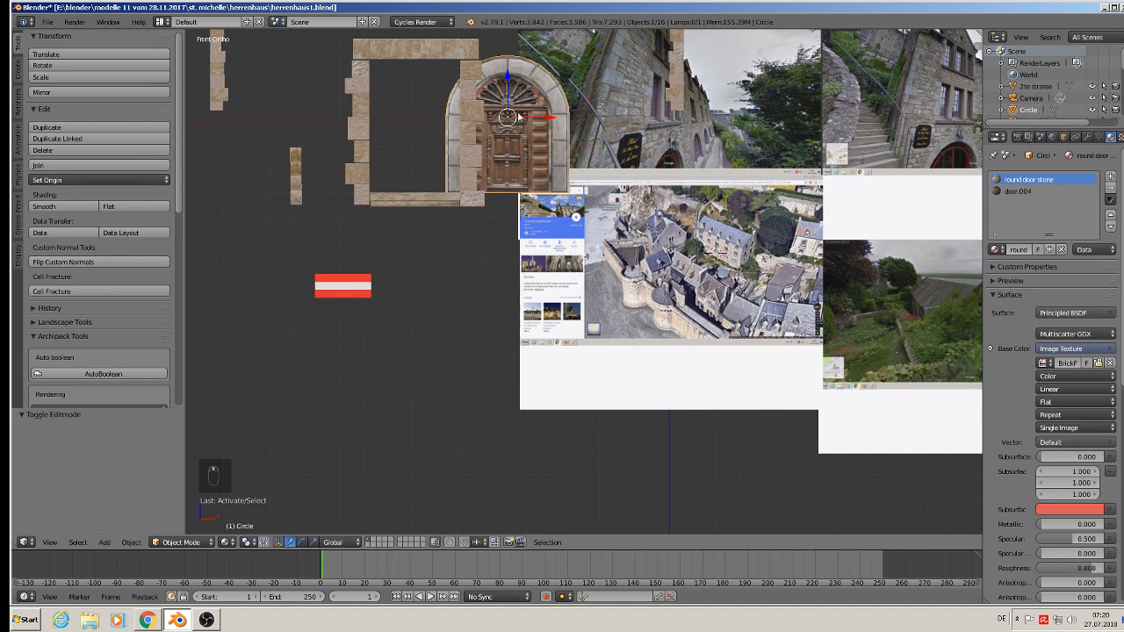
{"action": "key", "text": "shift+d"}
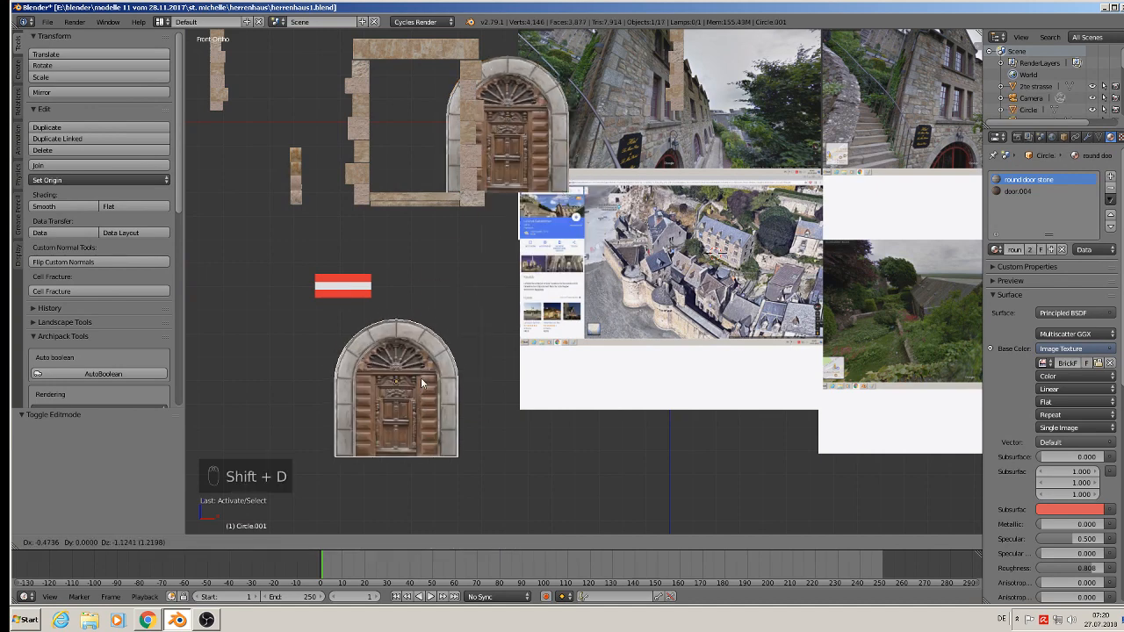
{"action": "left_click", "coordinate": [437, 382]}
- Shorten the copied door by raising its bottom vertices 0.219 along Z
{"action": "scroll", "coordinate": [437, 381], "scroll_direction": "up", "scroll_amount": 4}
{"action": "key", "text": "Tab"}
{"action": "middle_click_drag", "start_coordinate": [491, 329], "coordinate": [618, 261], "text": "shift"}
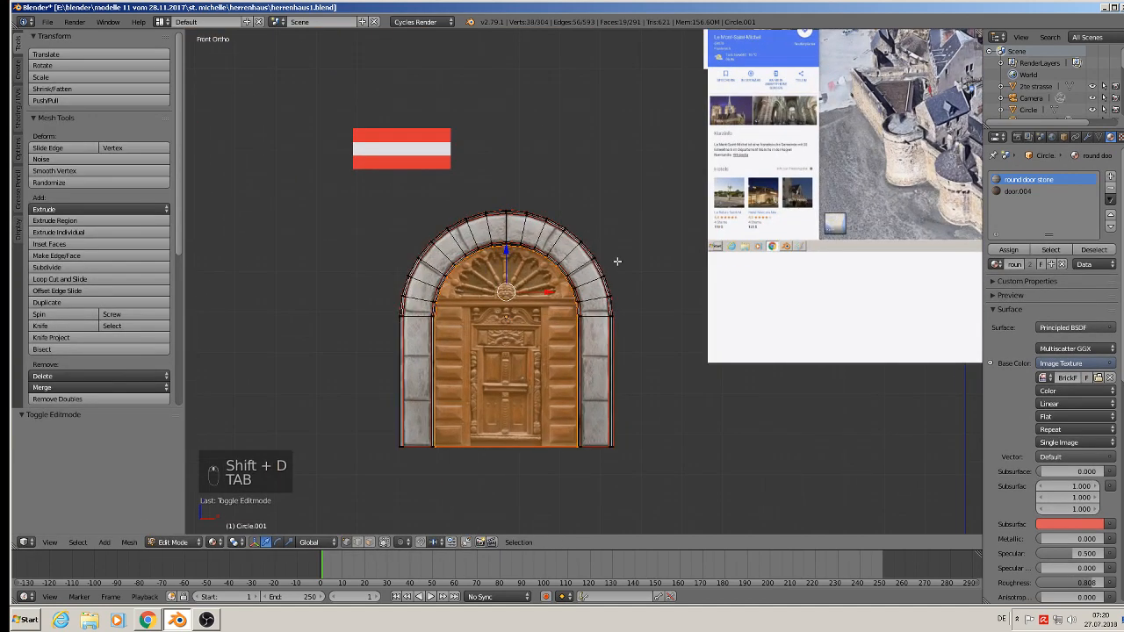
{"action": "key", "text": "a"}
{"action": "key", "text": "a"}
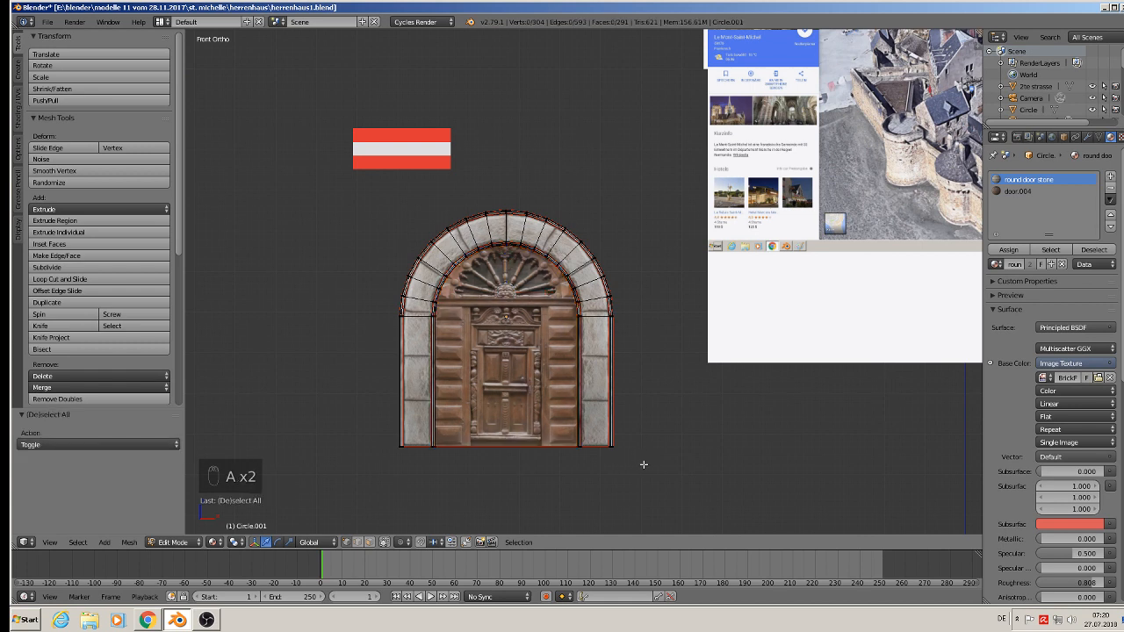
{"action": "key", "text": "b"}
{"action": "left_click_drag", "start_coordinate": [646, 466], "coordinate": [387, 418]}
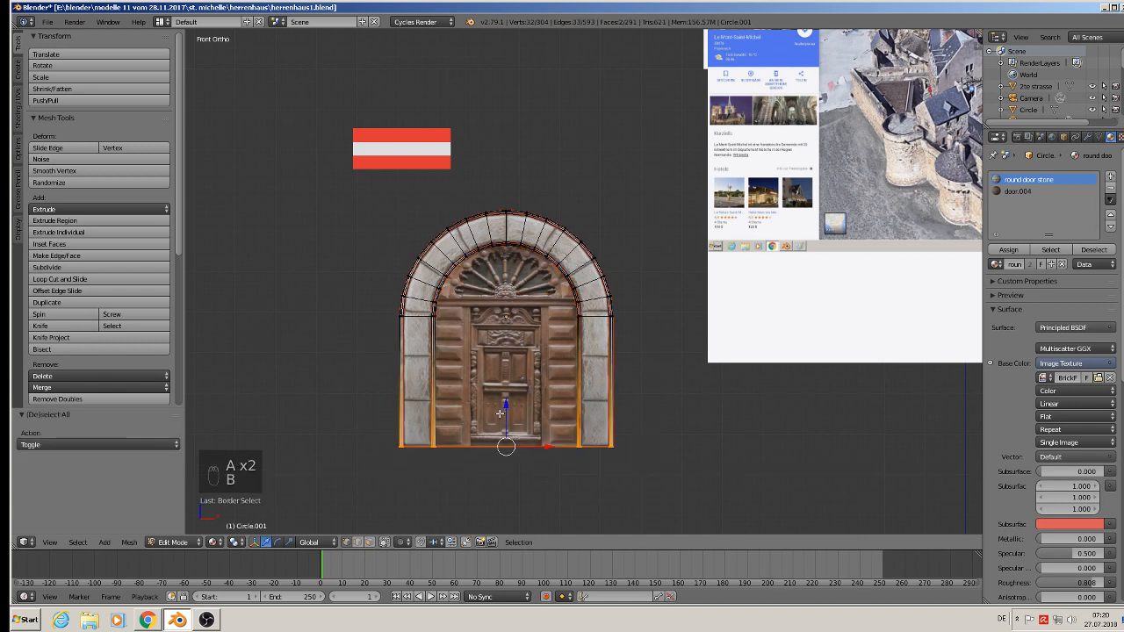
{"action": "left_click_drag", "start_coordinate": [500, 413], "coordinate": [530, 318]}
{"action": "scroll", "coordinate": [530, 321], "scroll_direction": "down", "scroll_amount": 2}
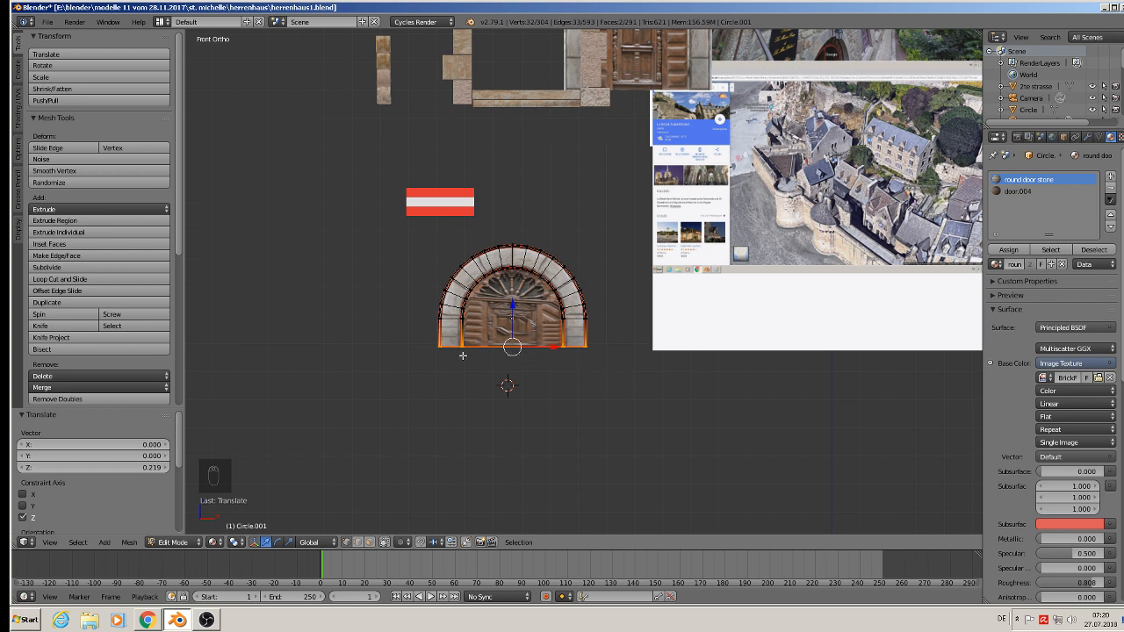
- Duplicate the outer outline loop of the shortened arch and move the copy -0.712 along X
{"action": "key", "text": "c"}
{"action": "scroll", "coordinate": [462, 349], "scroll_direction": "up", "scroll_amount": 10}
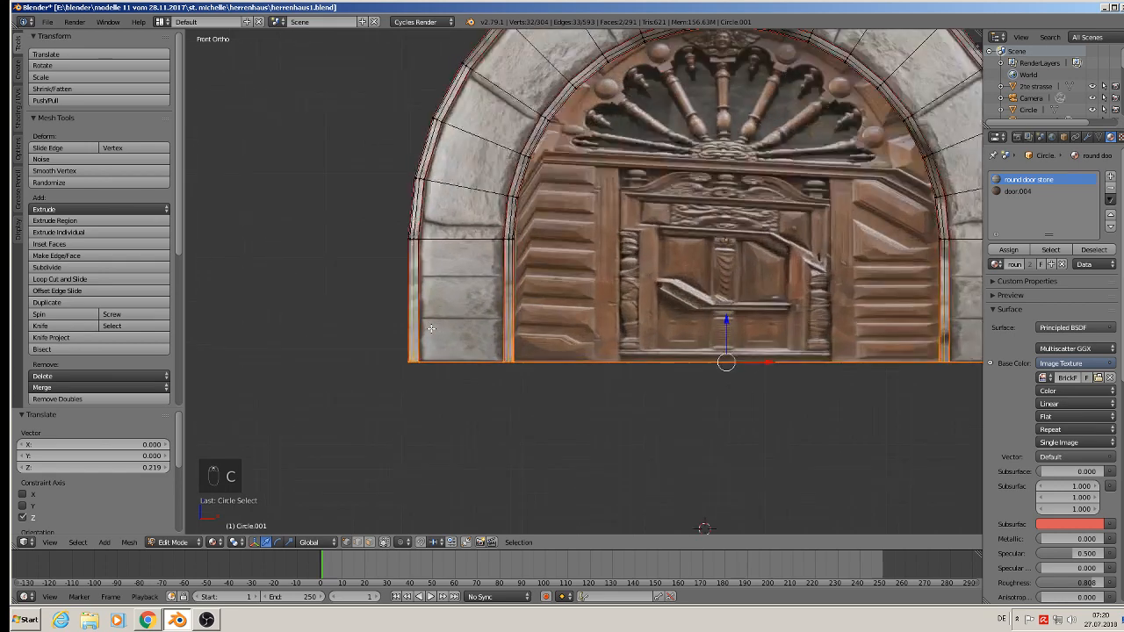
{"action": "right_click", "coordinate": [398, 327], "text": "alt"}
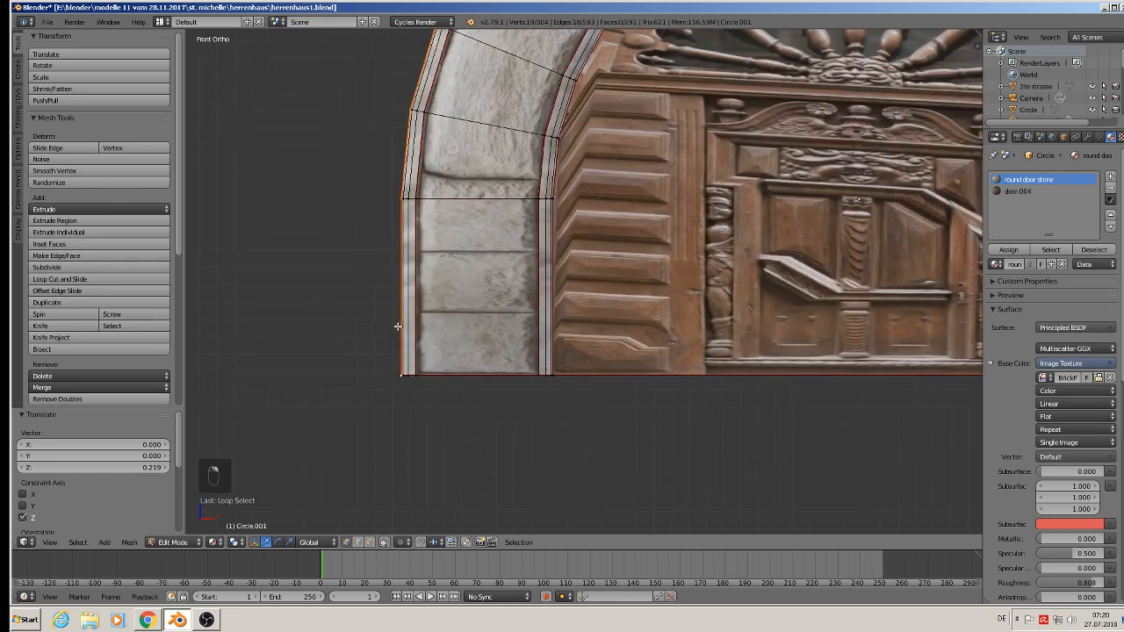
{"action": "right_click", "coordinate": [425, 379], "text": "alt"}
{"action": "scroll", "coordinate": [425, 380], "scroll_direction": "down", "scroll_amount": 10}
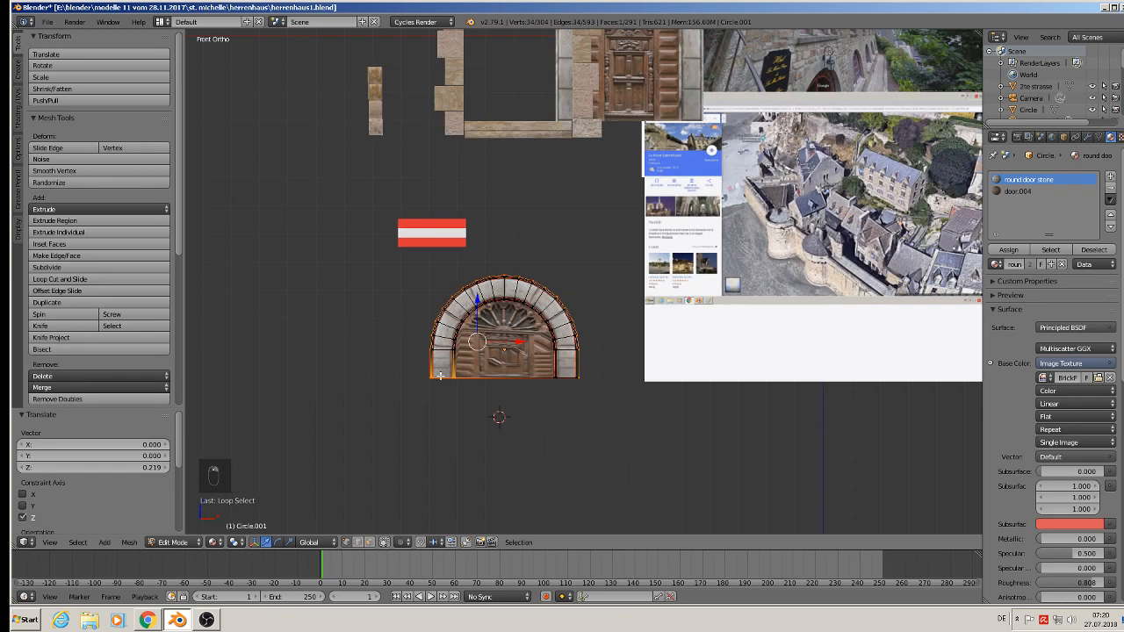
{"action": "key", "text": "shift+d"}
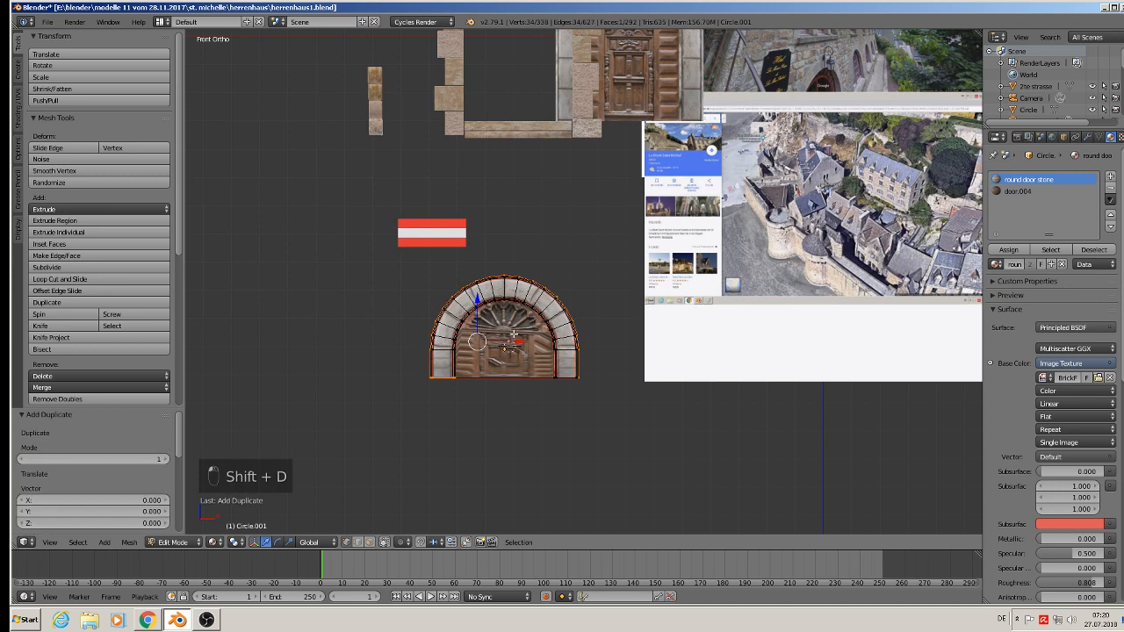
{"action": "key", "text": "x"}
{"action": "left_click", "coordinate": [309, 338]}
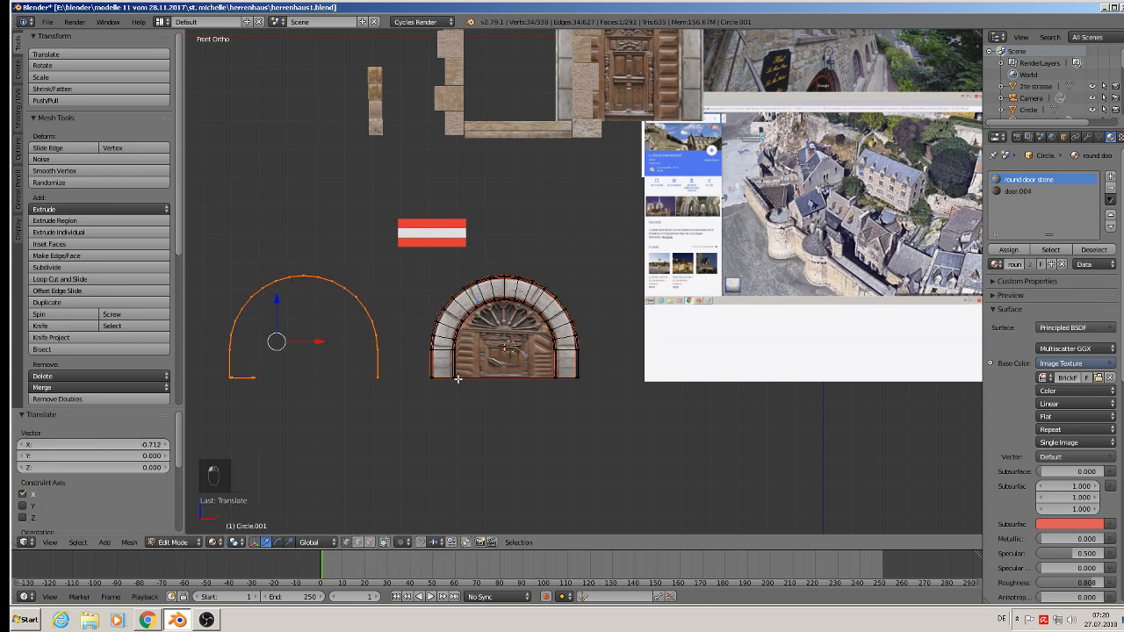
- Separate the copied arch outline into its own object and select that object
{"action": "key", "text": "p"}
{"action": "left_click", "coordinate": [409, 339]}
{"action": "key", "text": "Tab"}
{"action": "right_click", "coordinate": [370, 357]}
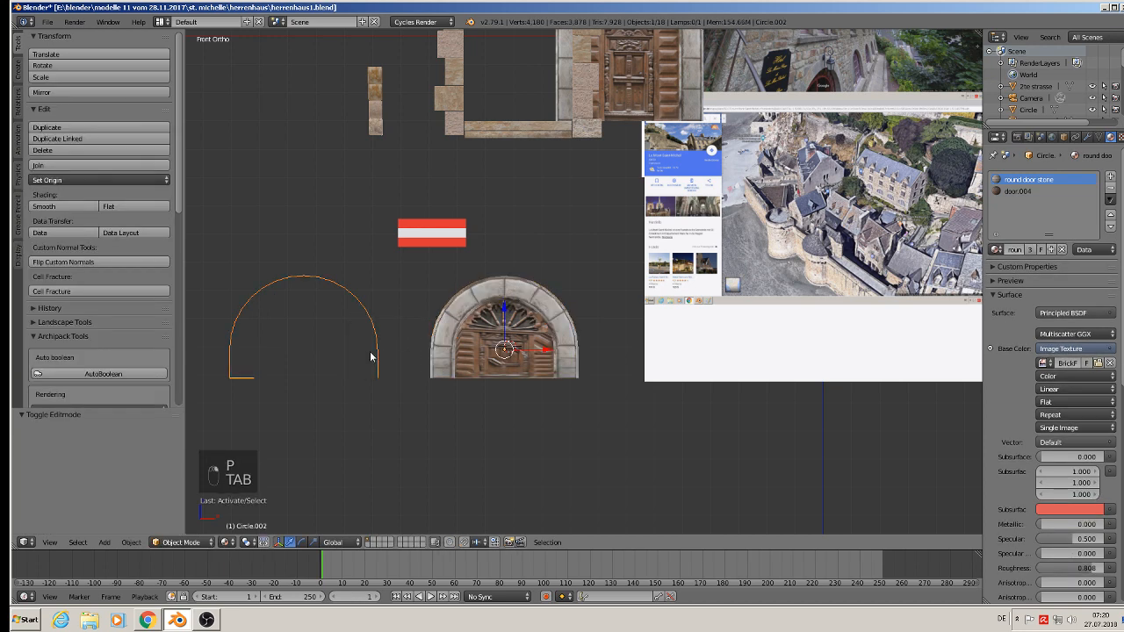
- Delete the vertices of the short horizontal stub at the foot of the arch outline
{"action": "key", "text": "Tab"}
{"action": "middle_click_drag", "start_coordinate": [383, 361], "coordinate": [542, 363], "text": "shift"}
{"action": "scroll", "coordinate": [476, 351], "scroll_direction": "up", "scroll_amount": 3}
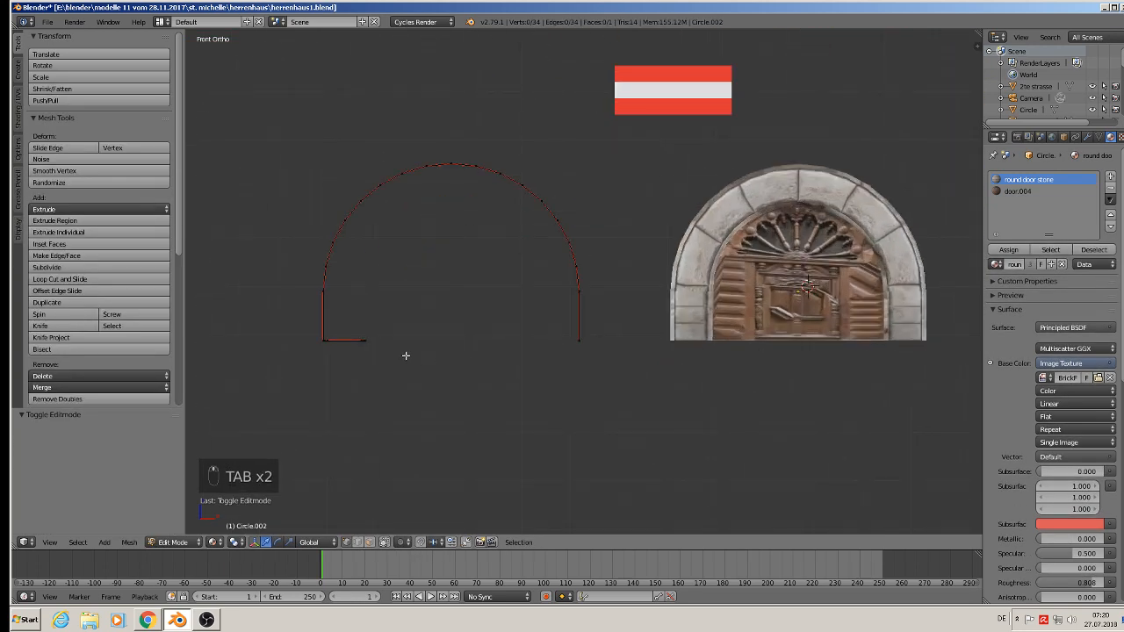
{"action": "key", "text": "x"}
{"action": "left_click", "coordinate": [382, 338]}
{"action": "key", "text": "c"}
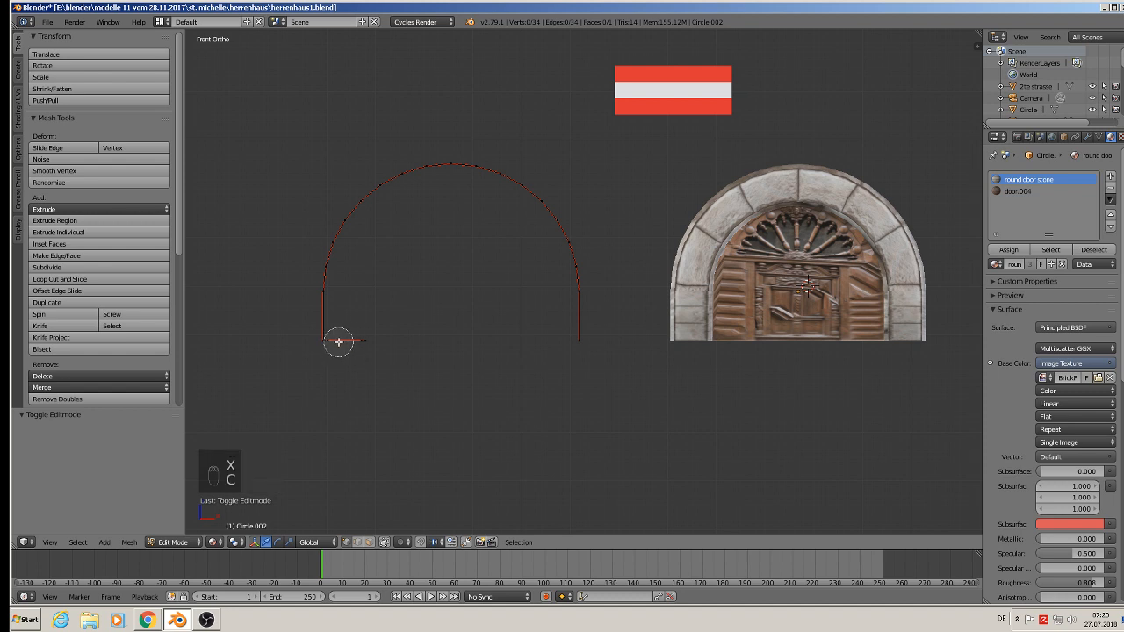
{"action": "left_click", "coordinate": [340, 341]}
{"action": "right_click", "coordinate": [409, 344]}
{"action": "scroll", "coordinate": [322, 351], "scroll_direction": "up", "scroll_amount": 5}
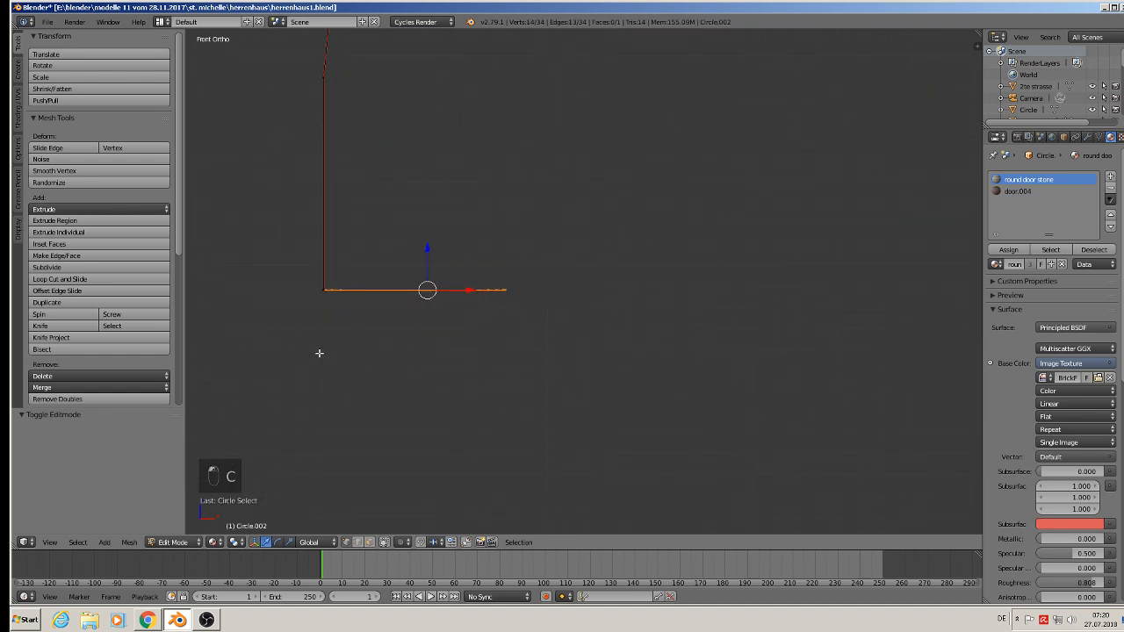
{"action": "key", "text": "x"}
{"action": "left_click", "coordinate": [327, 352]}
{"action": "scroll", "coordinate": [335, 342], "scroll_direction": "down", "scroll_amount": 4}
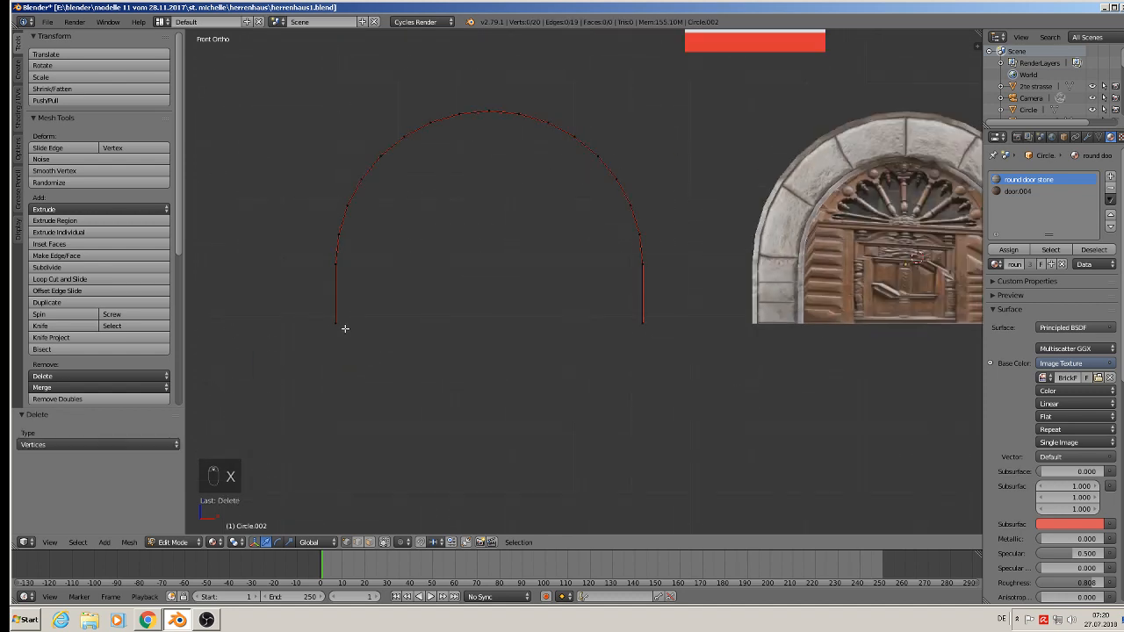
- Join the two lower end points of the arch outline with an edge and fill the closed outline with a face
{"action": "right_click", "coordinate": [343, 326]}
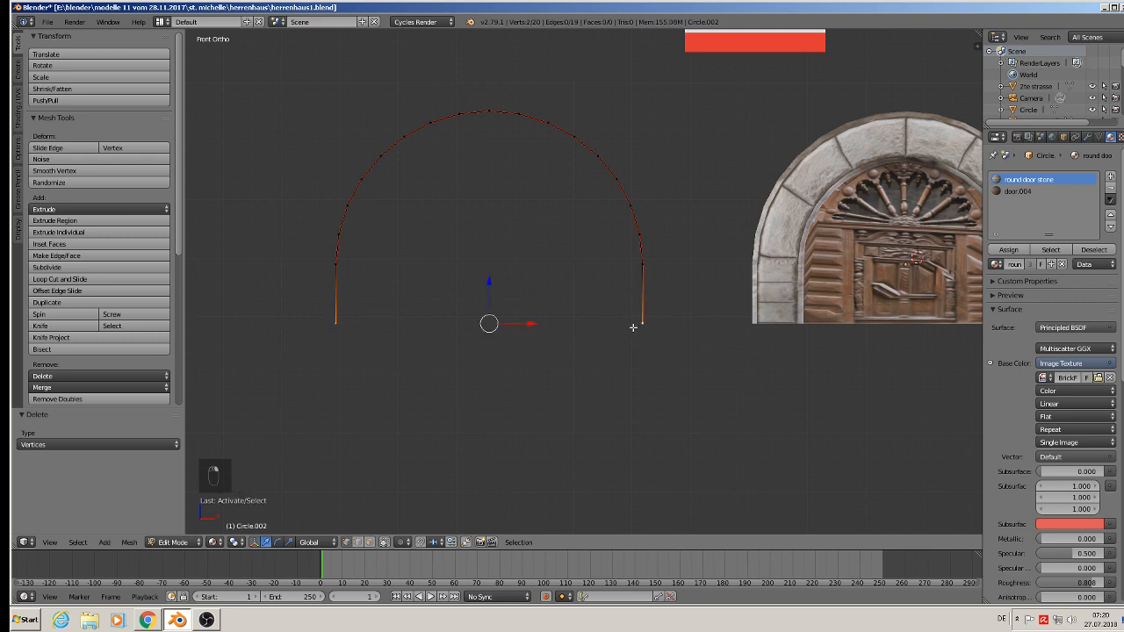
{"action": "key", "text": "f"}
{"action": "key", "text": "a"}
{"action": "key", "text": "a"}
{"action": "key", "text": "a"}
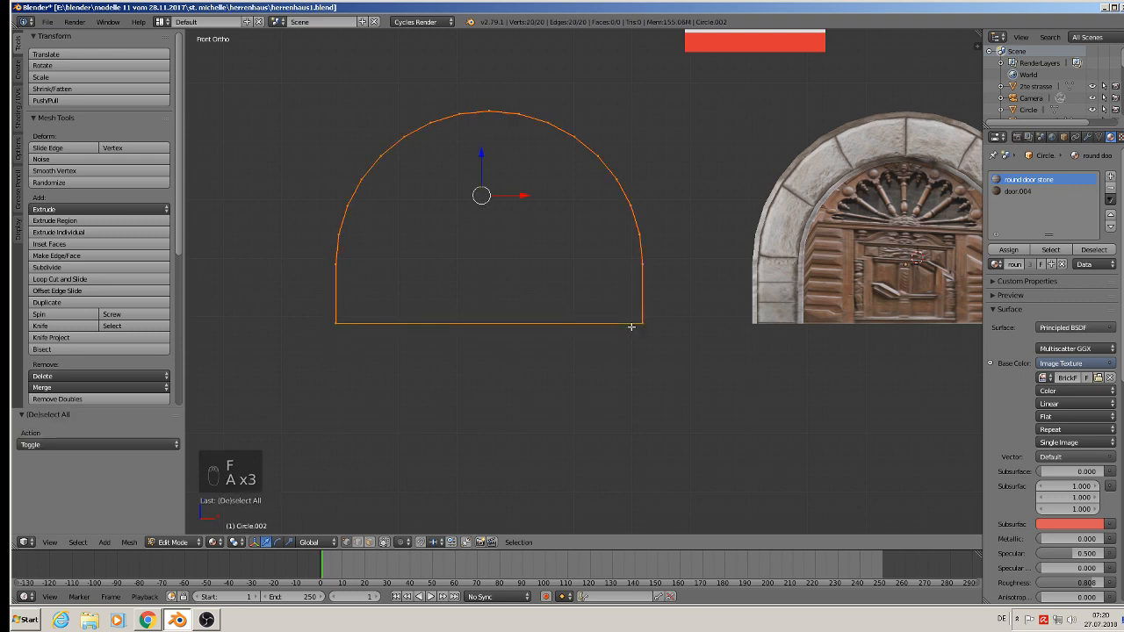
{"action": "key", "text": "f"}
{"action": "key", "text": "Tab"}
{"action": "scroll", "coordinate": [625, 329], "scroll_direction": "down", "scroll_amount": 7}
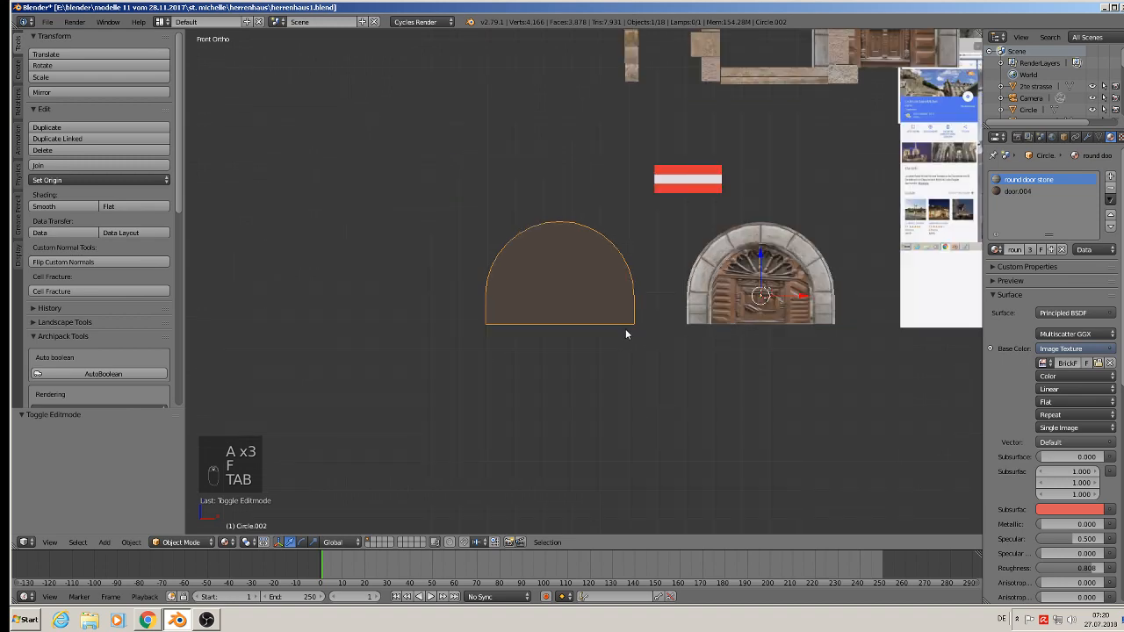
- Set the filled arch object's origin to its geometry
{"action": "right_click", "coordinate": [610, 289]}
{"action": "mouse_move", "coordinate": [607, 317]}
{"action": "middle_mouse_down"}
{"action": "mouse_move", "coordinate": [566, 331]}
{"action": "mouse_move", "coordinate": [594, 309]}
{"action": "middle_mouse_up"}
{"action": "left_click", "coordinate": [116, 179]}
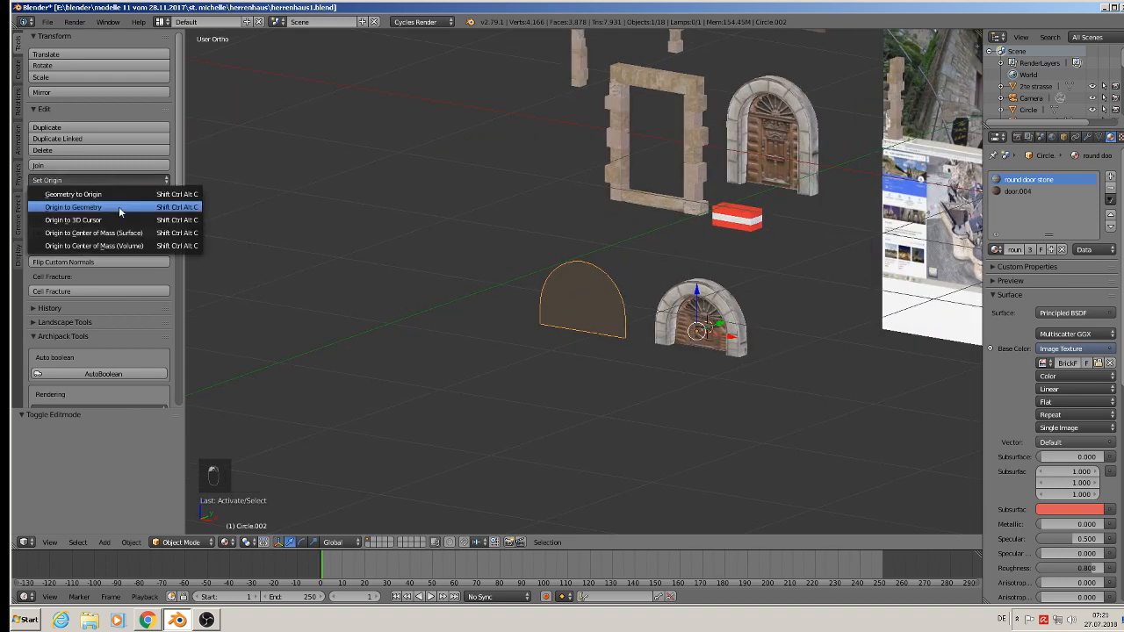
{"action": "left_click", "coordinate": [119, 207]}
{"action": "scroll", "coordinate": [506, 280], "scroll_direction": "up", "scroll_amount": 1}
{"action": "middle_click_drag", "start_coordinate": [506, 286], "coordinate": [490, 288]}
- Extrude the arch face in place and delete the stacked vertices at its lower corner
{"action": "key", "text": "Tab"}
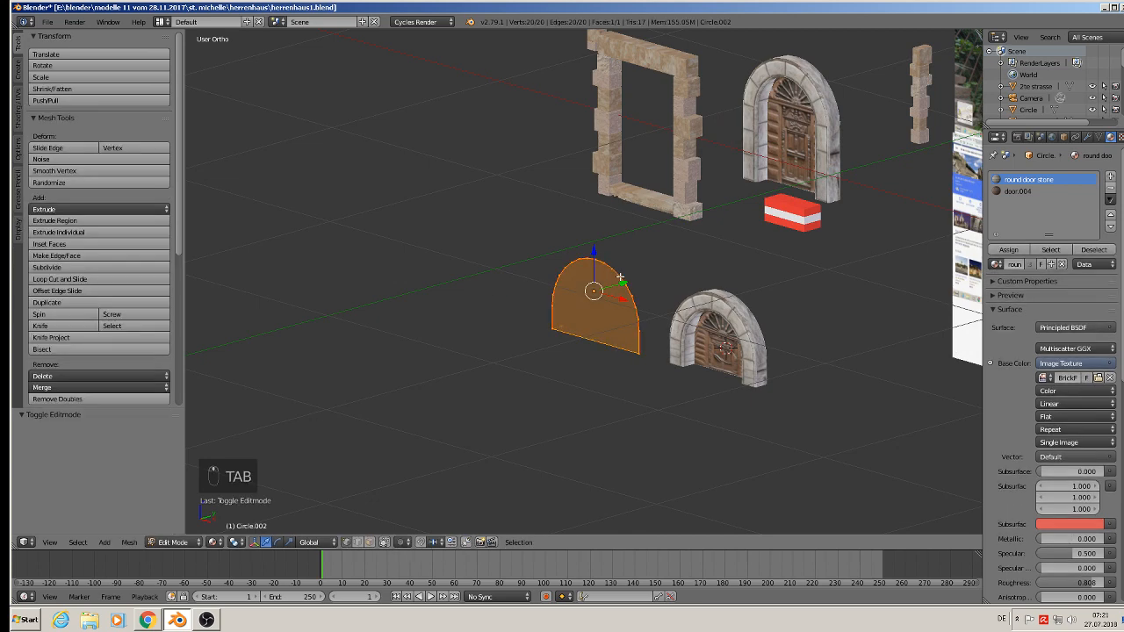
{"action": "key", "text": "e"}
{"action": "scroll", "coordinate": [575, 329], "scroll_direction": "up", "scroll_amount": 5}
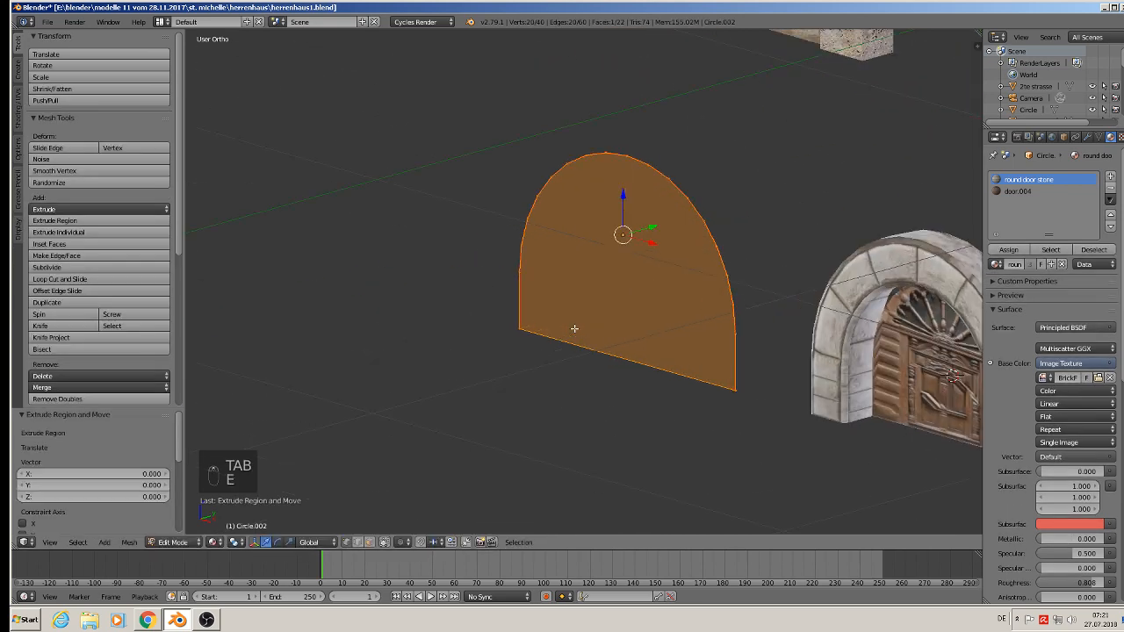
{"action": "right_click", "coordinate": [524, 317]}
{"action": "key", "text": "x"}
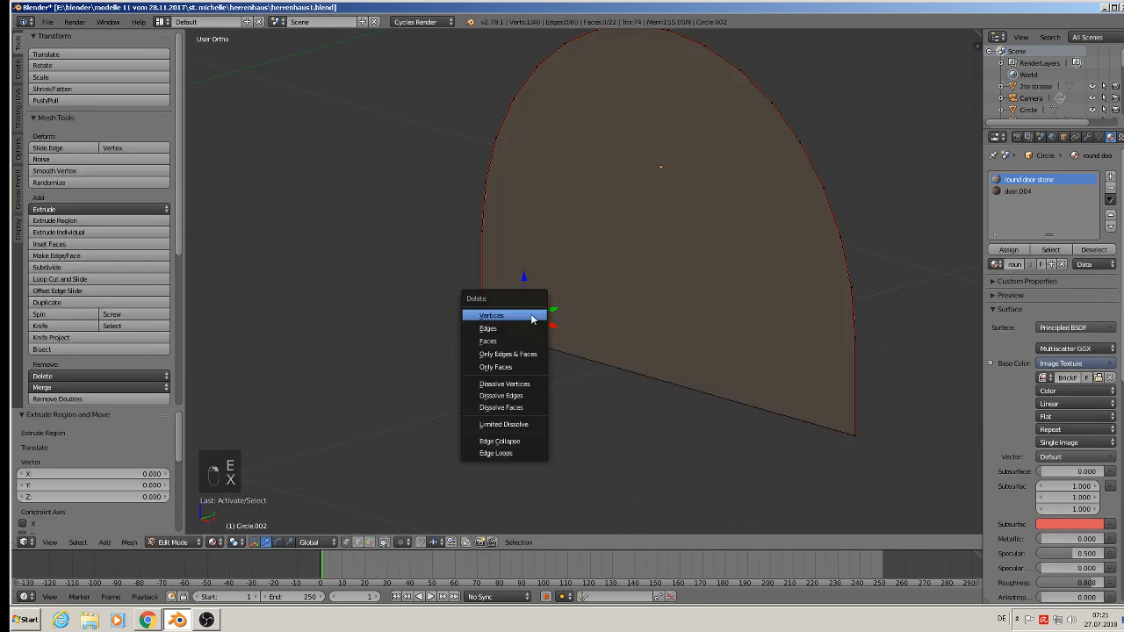
{"action": "left_click", "coordinate": [533, 315]}
{"action": "key", "text": "x"}
{"action": "left_click", "coordinate": [532, 316]}
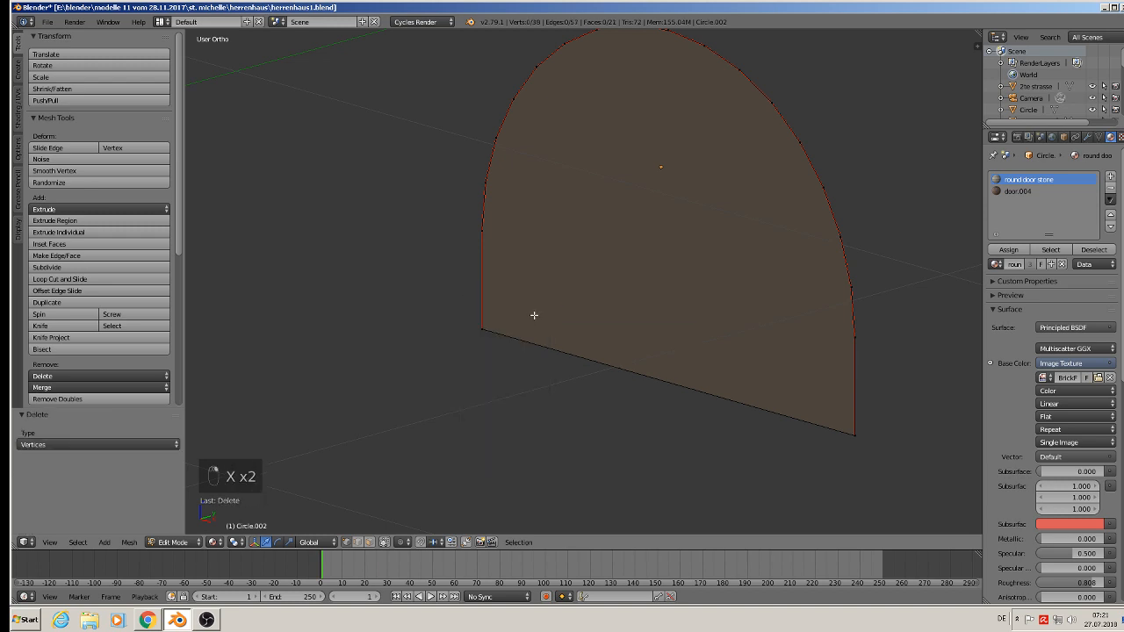
- Select one outline loop of the arch and pull it 0.296 along Y to give the shape depth
{"action": "right_click", "coordinate": [509, 331], "text": "alt"}
{"action": "key", "text": "e"}
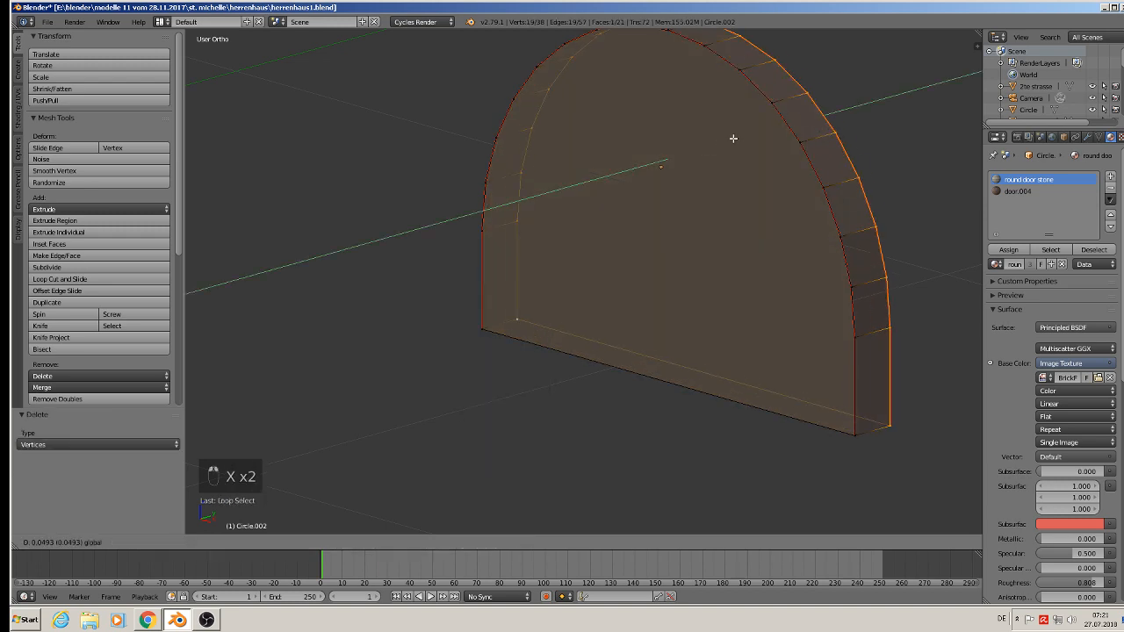
{"action": "left_click", "coordinate": [910, 93]}
{"action": "scroll", "coordinate": [869, 158], "scroll_direction": "down", "scroll_amount": 8}
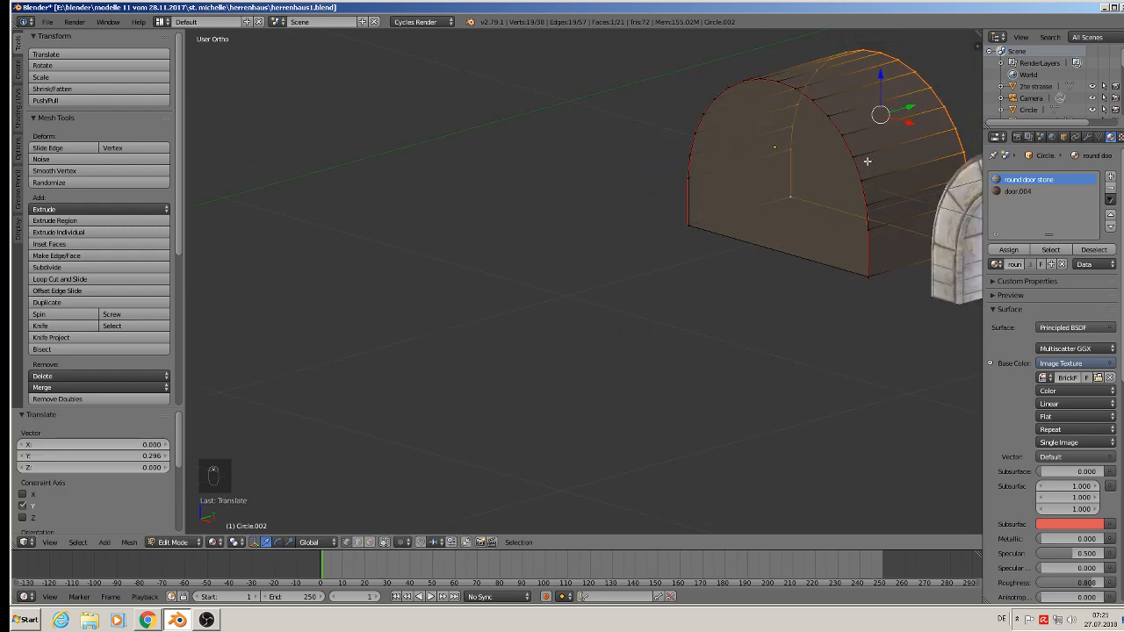
- Duplicate the low solid arch and place the copy about 0.697 away in the negative X direction
{"action": "middle_click_drag", "start_coordinate": [840, 188], "coordinate": [438, 217], "text": "shift"}
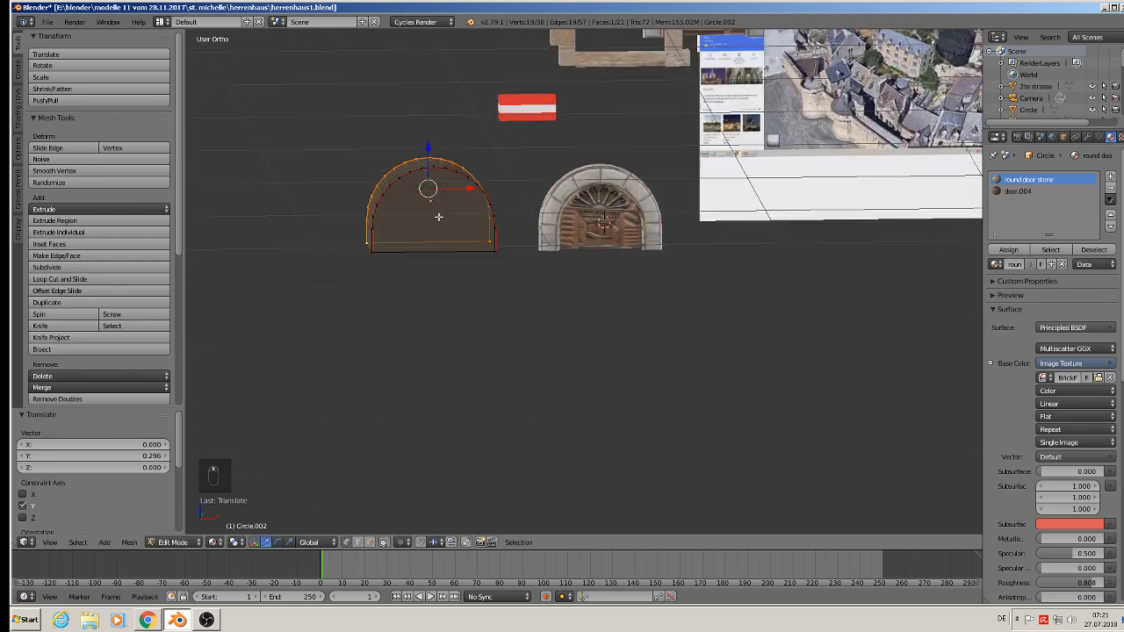
{"action": "key", "text": "Tab"}
{"action": "scroll", "coordinate": [441, 217], "scroll_direction": "down", "scroll_amount": 3}
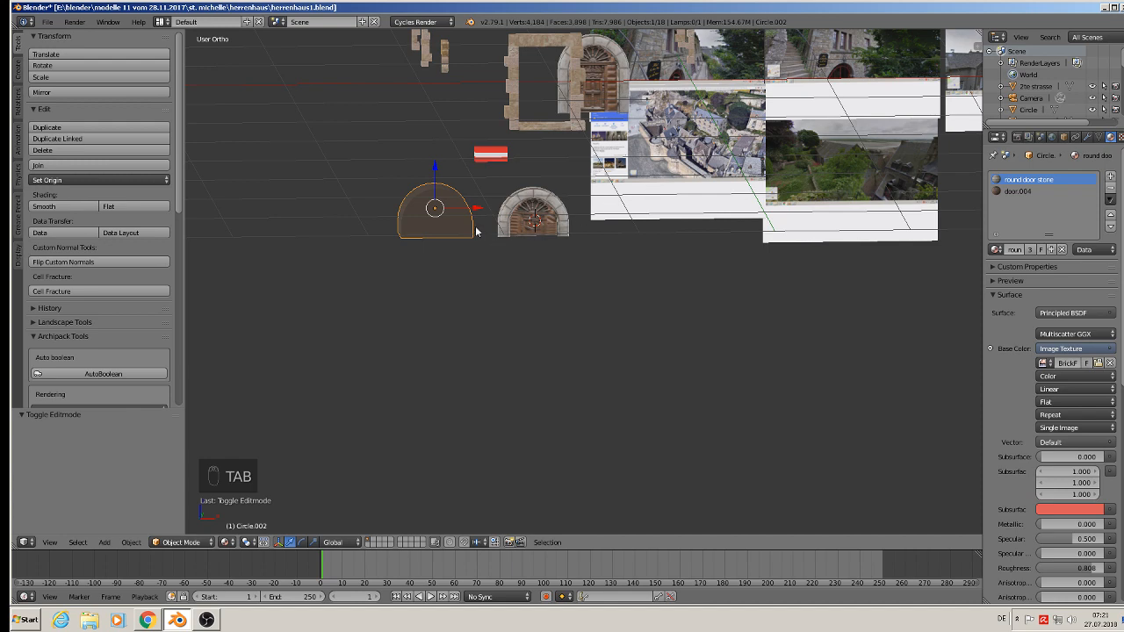
{"action": "key", "text": "shift+d"}
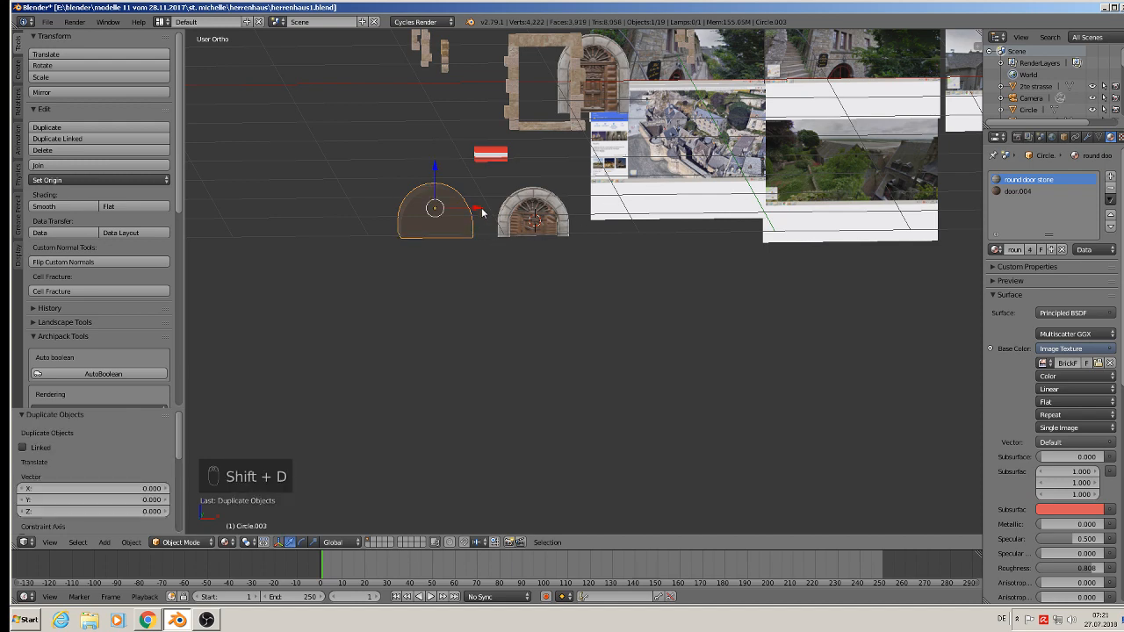
{"action": "key", "text": "x"}
{"action": "left_click", "coordinate": [383, 231]}
{"action": "scroll", "coordinate": [554, 269], "scroll_direction": "up", "scroll_amount": 2}
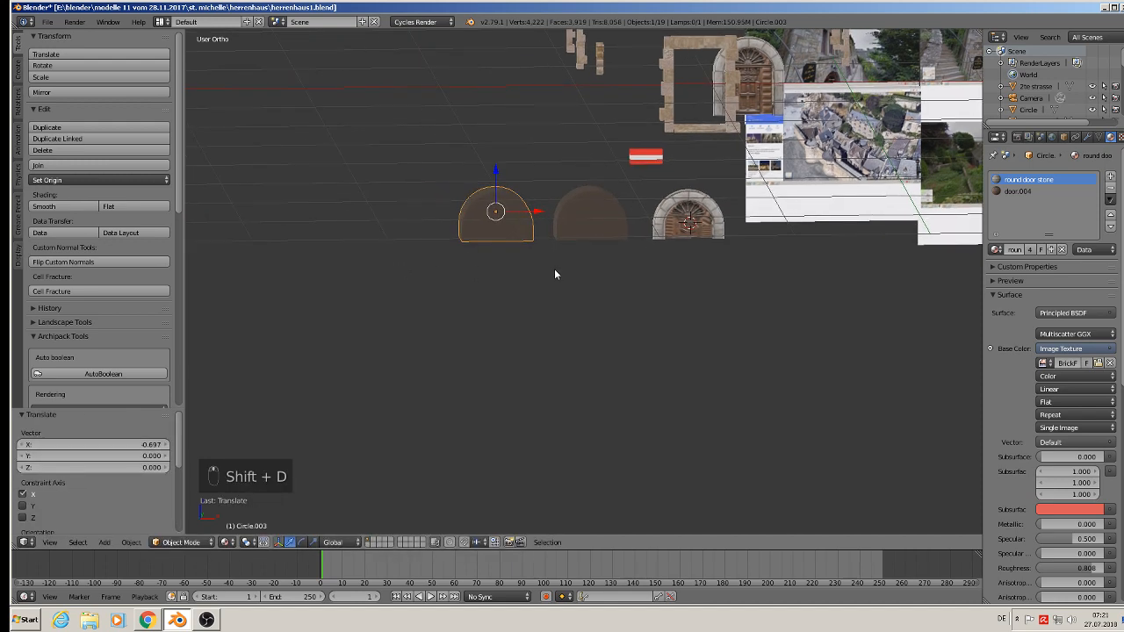
- Pull the bottom vertices of the copied arch about 0.29 down along Z to make it taller
{"action": "mouse_move", "coordinate": [541, 266]}
{"action": "middle_mouse_down"}
{"action": "mouse_move", "coordinate": [529, 243]}
{"action": "mouse_move", "coordinate": [536, 253]}
{"action": "middle_mouse_up"}
{"action": "scroll", "coordinate": [535, 252], "scroll_direction": "up", "scroll_amount": 2}
{"action": "key", "text": "Tab"}
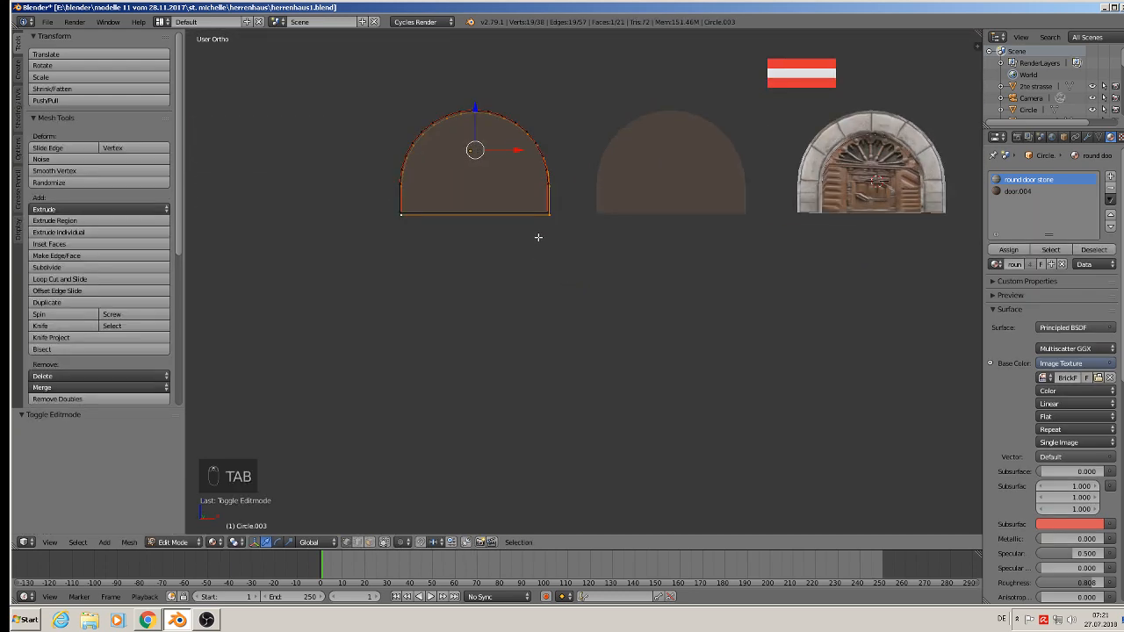
{"action": "key", "text": "a"}
{"action": "key", "text": "a"}
{"action": "key", "text": "b"}
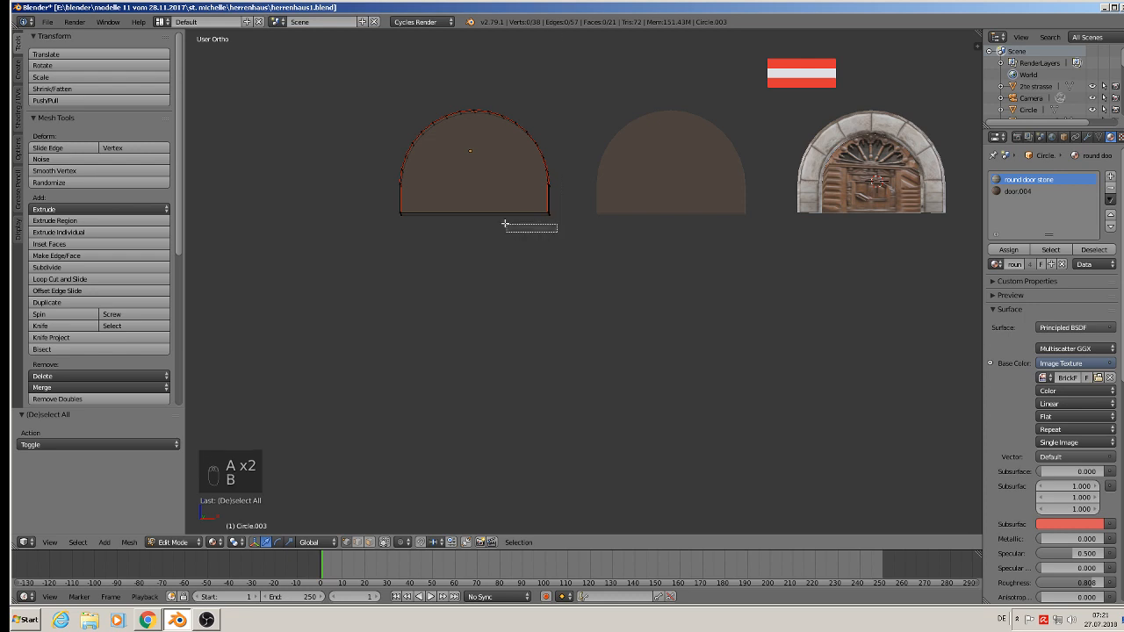
{"action": "left_click_drag", "start_coordinate": [557, 224], "coordinate": [384, 196]}
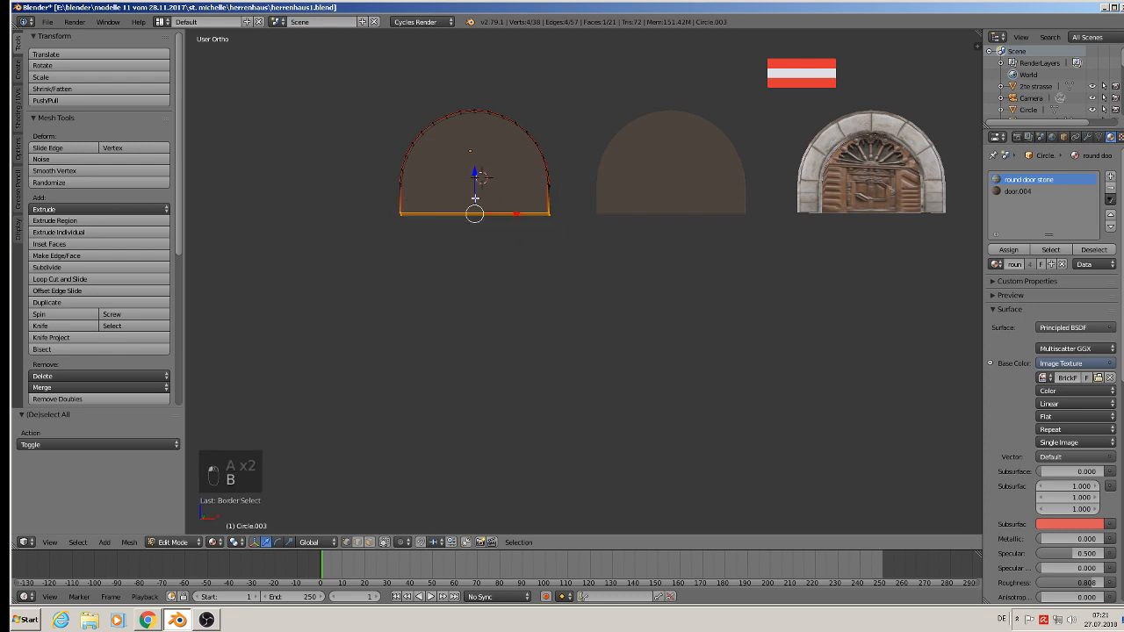
{"action": "key", "text": "e"}
{"action": "key", "text": "z"}
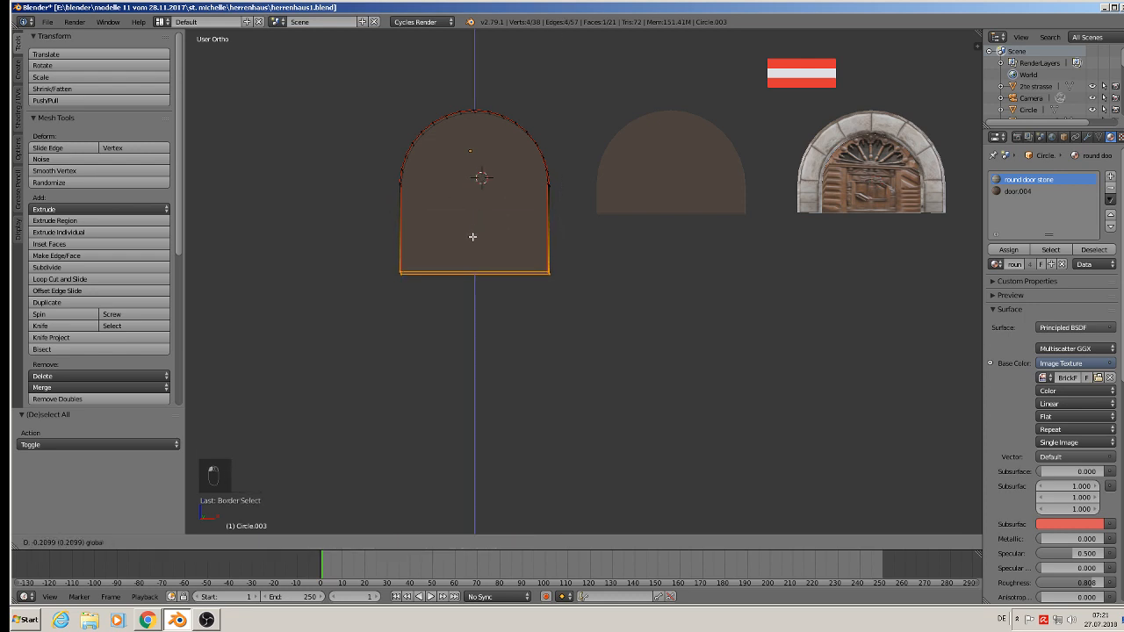
{"action": "left_click", "coordinate": [472, 236]}
{"action": "key", "text": "Tab"}
{"action": "scroll", "coordinate": [483, 239], "scroll_direction": "down", "scroll_amount": 3}
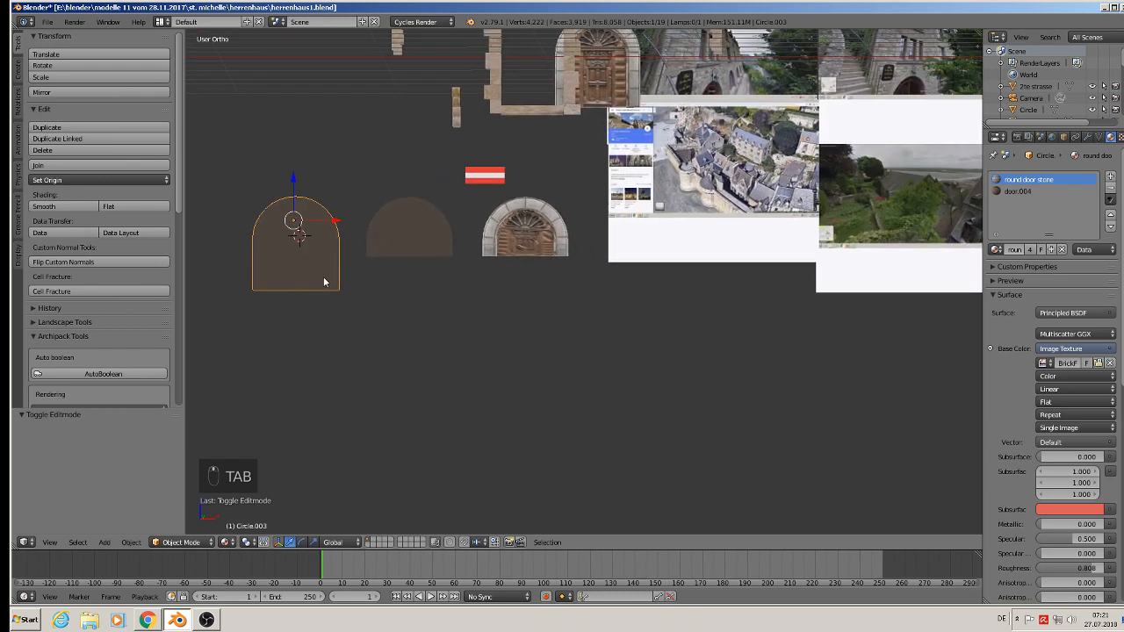
- Apply rotation and scale to both the tall and the low solid arch
{"action": "middle_click_drag", "start_coordinate": [324, 282], "coordinate": [360, 279]}
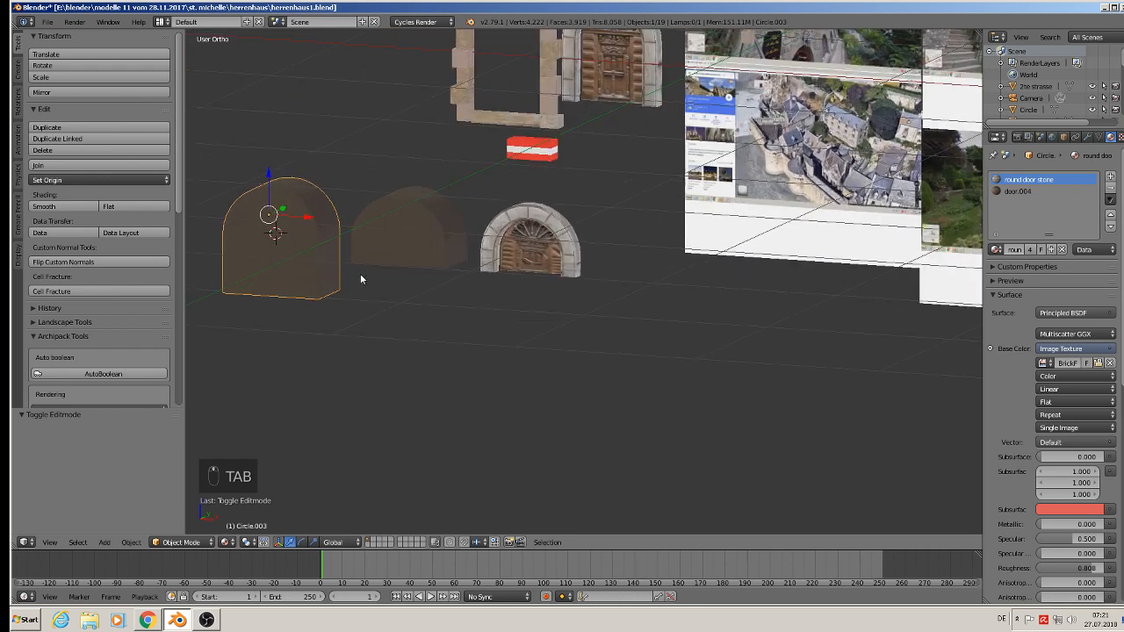
{"action": "left_click", "coordinate": [130, 543]}
{"action": "mouse_move", "coordinate": [169, 452]}
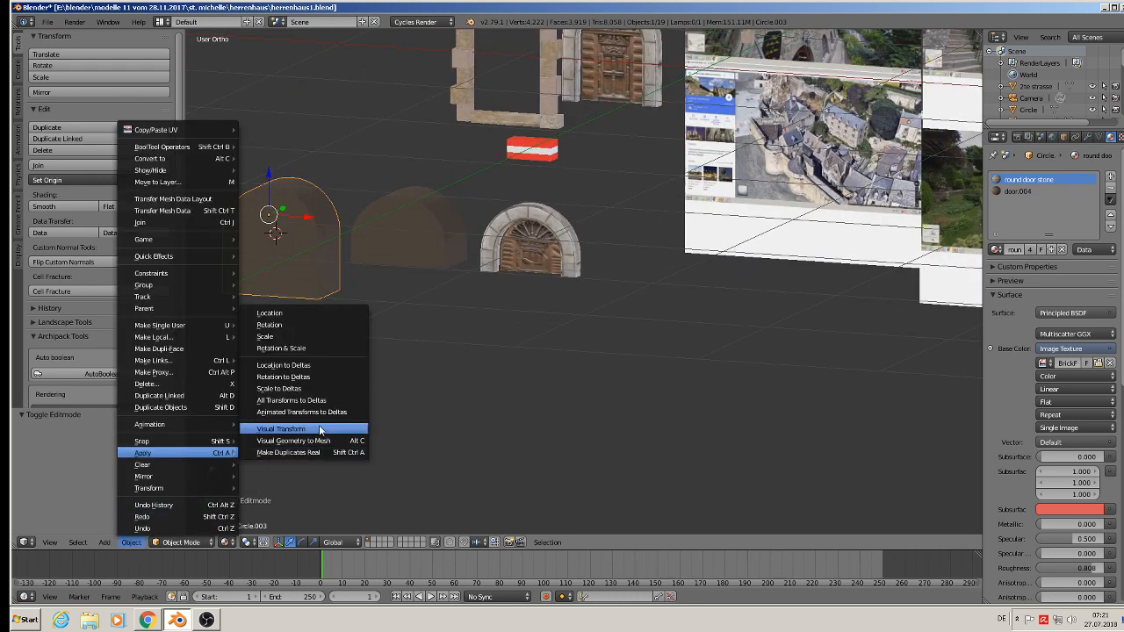
{"action": "left_click", "coordinate": [321, 350]}
{"action": "right_click", "coordinate": [402, 243]}
{"action": "left_click", "coordinate": [124, 544]}
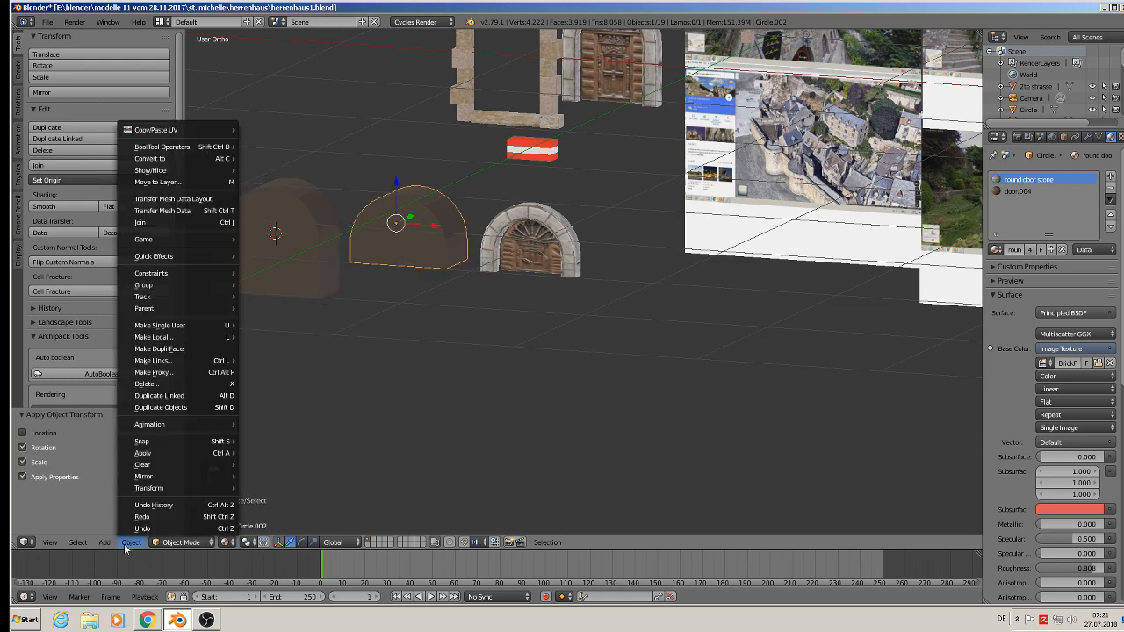
{"action": "mouse_move", "coordinate": [171, 452]}
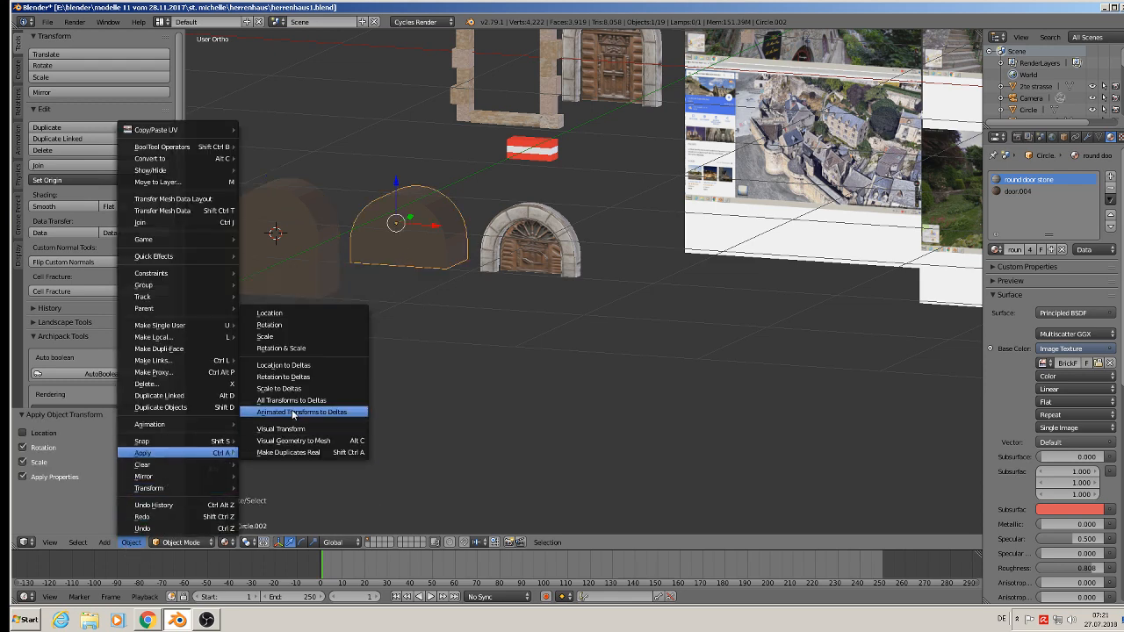
{"action": "left_click", "coordinate": [292, 349]}
- Scale up the red and white striped cube by a factor of 5.321
{"action": "scroll", "coordinate": [493, 295], "scroll_direction": "down", "scroll_amount": 3}
{"action": "scroll", "coordinate": [447, 312], "scroll_direction": "up", "scroll_amount": 2}
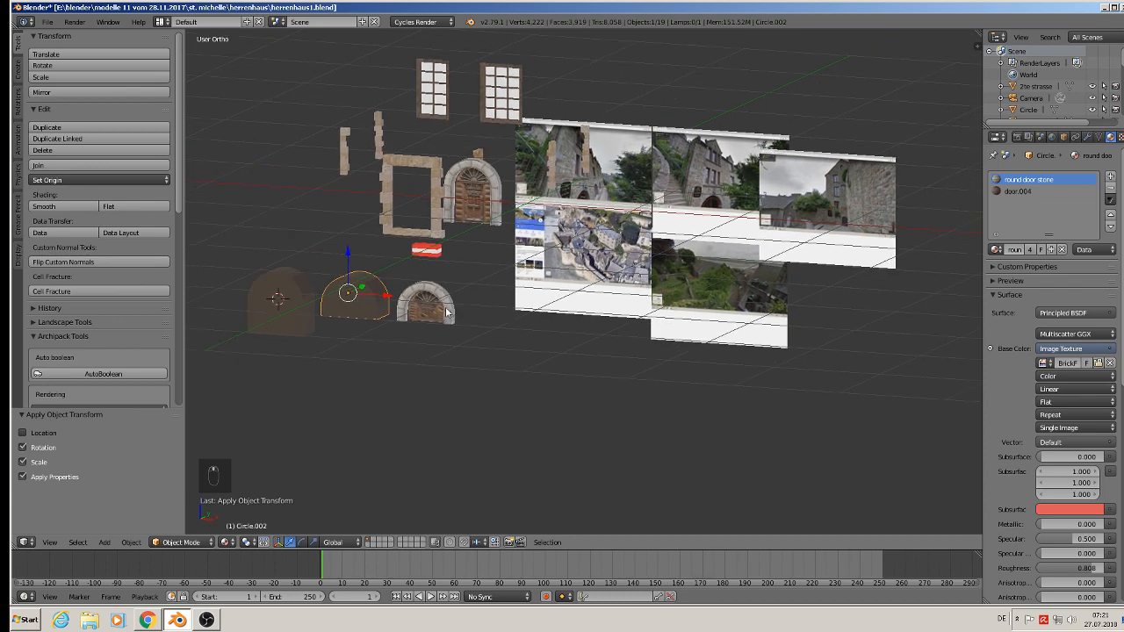
{"action": "middle_click_drag", "start_coordinate": [447, 312], "coordinate": [434, 317], "text": "shift"}
{"action": "scroll", "coordinate": [612, 290], "scroll_direction": "up", "scroll_amount": 2}
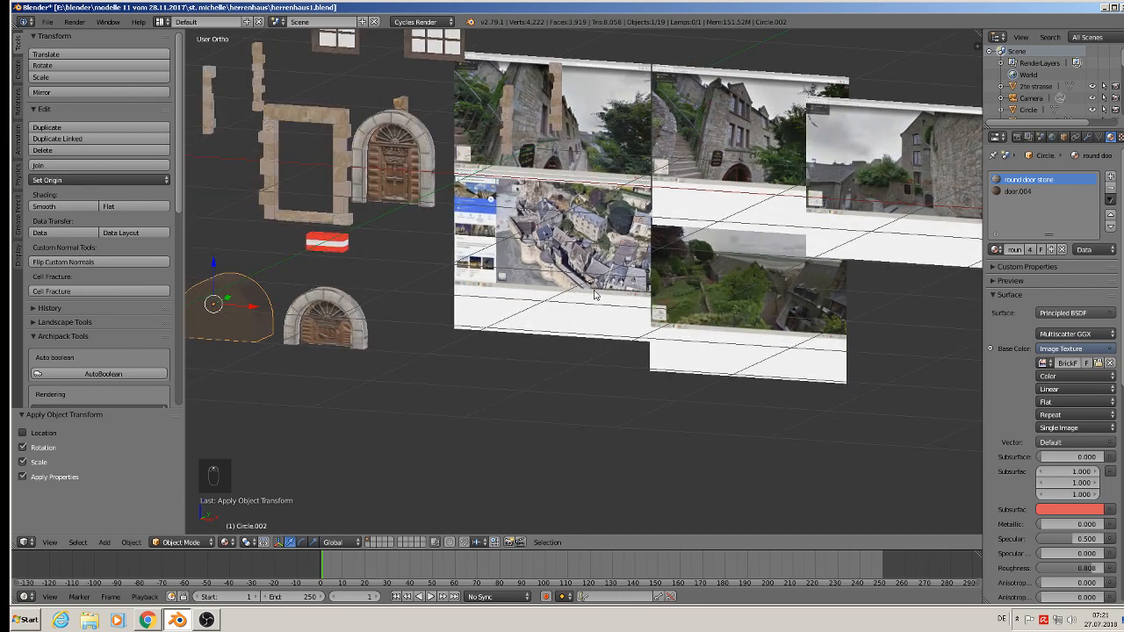
{"action": "scroll", "coordinate": [595, 295], "scroll_direction": "up", "scroll_amount": 2}
{"action": "middle_click_drag", "start_coordinate": [595, 295], "coordinate": [652, 298]}
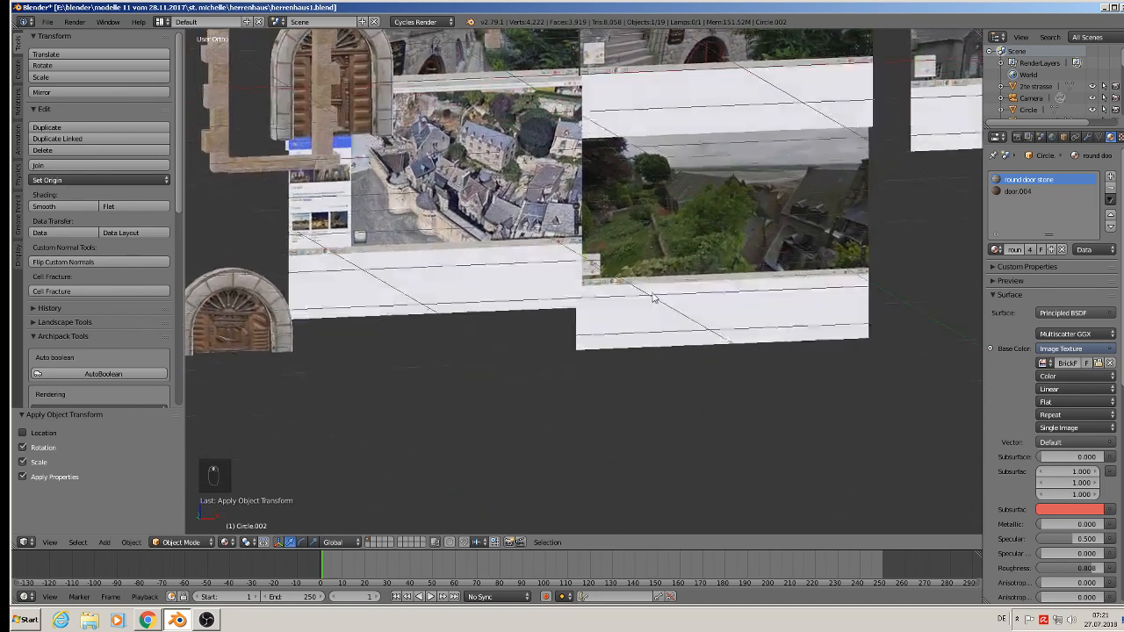
{"action": "scroll", "coordinate": [652, 298], "scroll_direction": "down", "scroll_amount": 6}
{"action": "scroll", "coordinate": [434, 273], "scroll_direction": "up", "scroll_amount": 2}
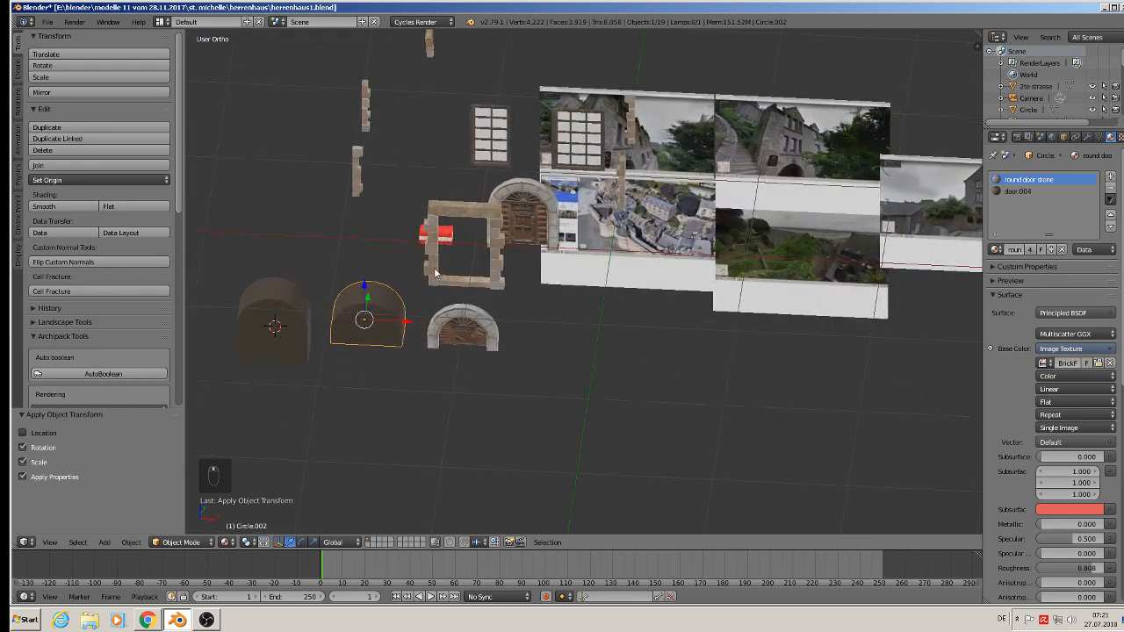
{"action": "scroll", "coordinate": [435, 273], "scroll_direction": "up", "scroll_amount": 1}
{"action": "right_click", "coordinate": [436, 234]}
{"action": "key", "text": "s"}
{"action": "left_click", "coordinate": [694, 383]}
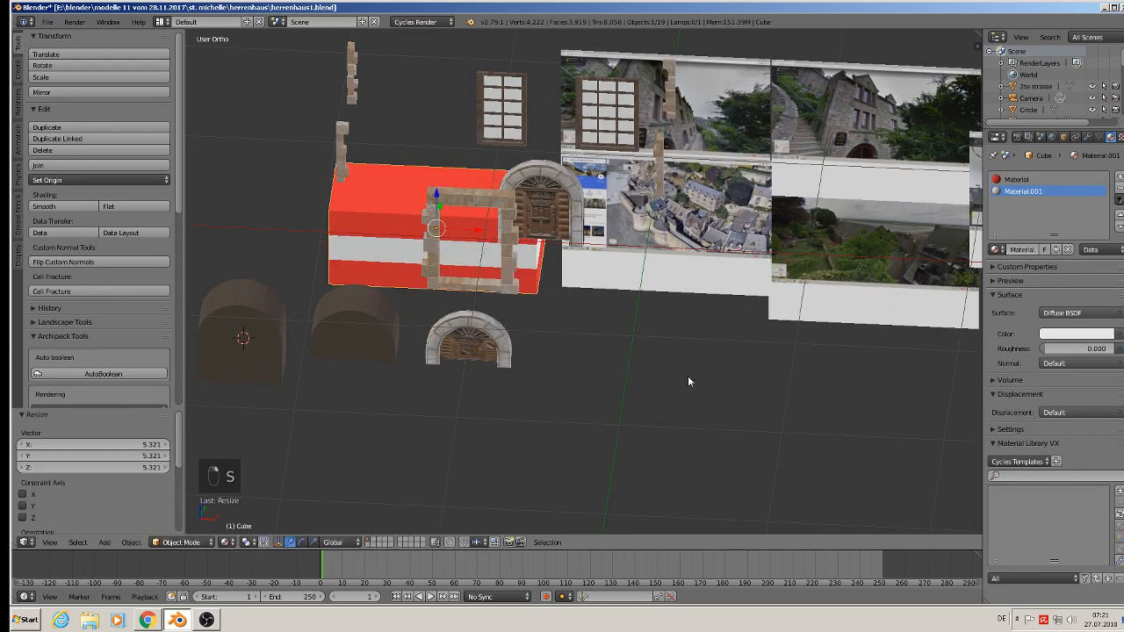
- Examine the manor house facade and its row of ground-floor arches in the aerial reference photo
{"action": "scroll", "coordinate": [615, 343], "scroll_direction": "down", "scroll_amount": 1}
{"action": "scroll", "coordinate": [615, 344], "scroll_direction": "up", "scroll_amount": 8}
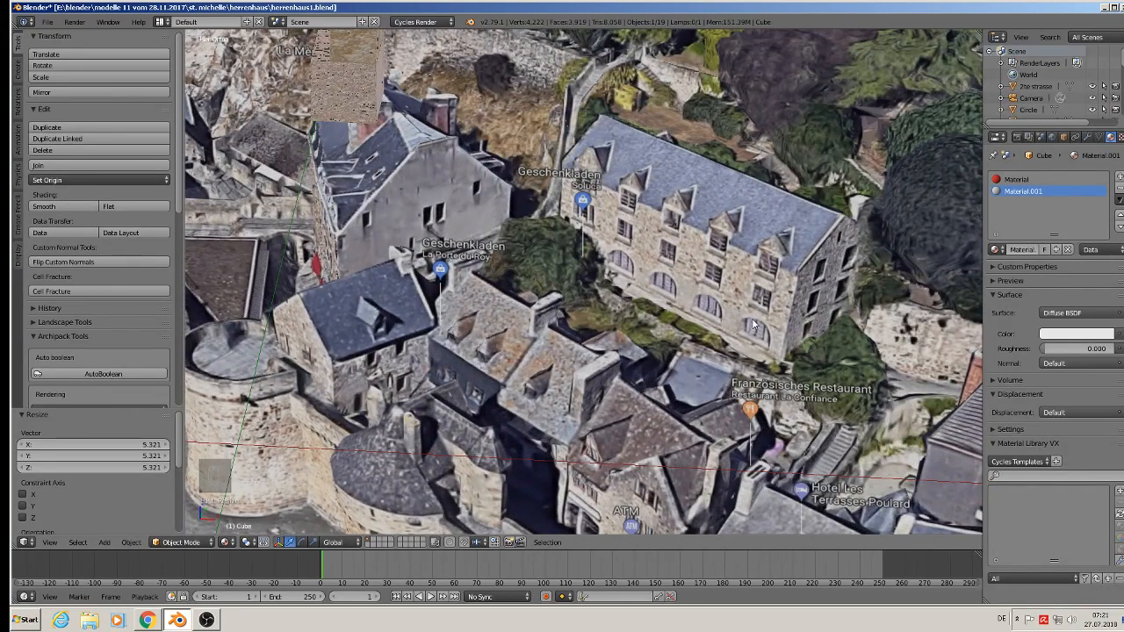
{"action": "scroll", "coordinate": [753, 325], "scroll_direction": "down", "scroll_amount": 9}
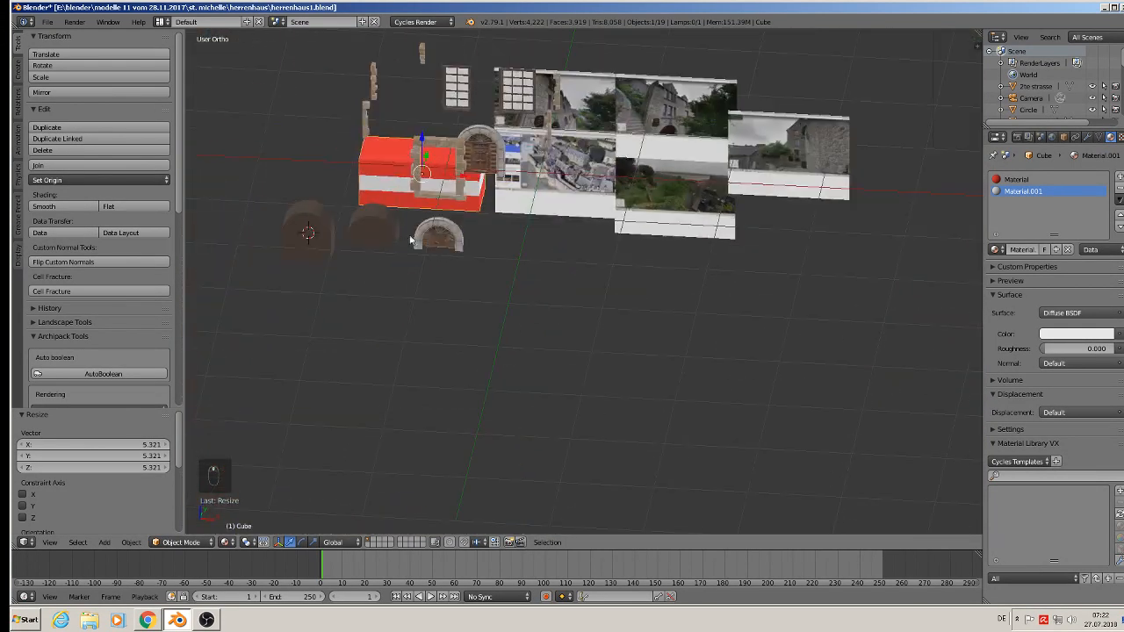
{"action": "scroll", "coordinate": [443, 277], "scroll_direction": "down", "scroll_amount": 1}
{"action": "scroll", "coordinate": [424, 274], "scroll_direction": "up", "scroll_amount": 8}
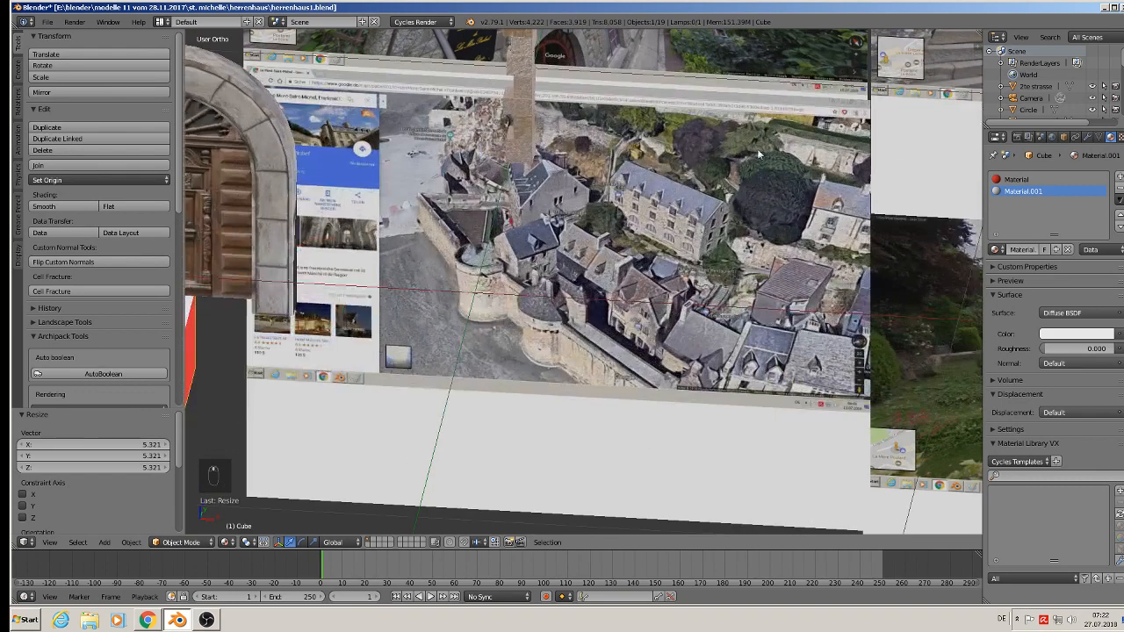
{"action": "scroll", "coordinate": [758, 154], "scroll_direction": "up", "scroll_amount": 2}
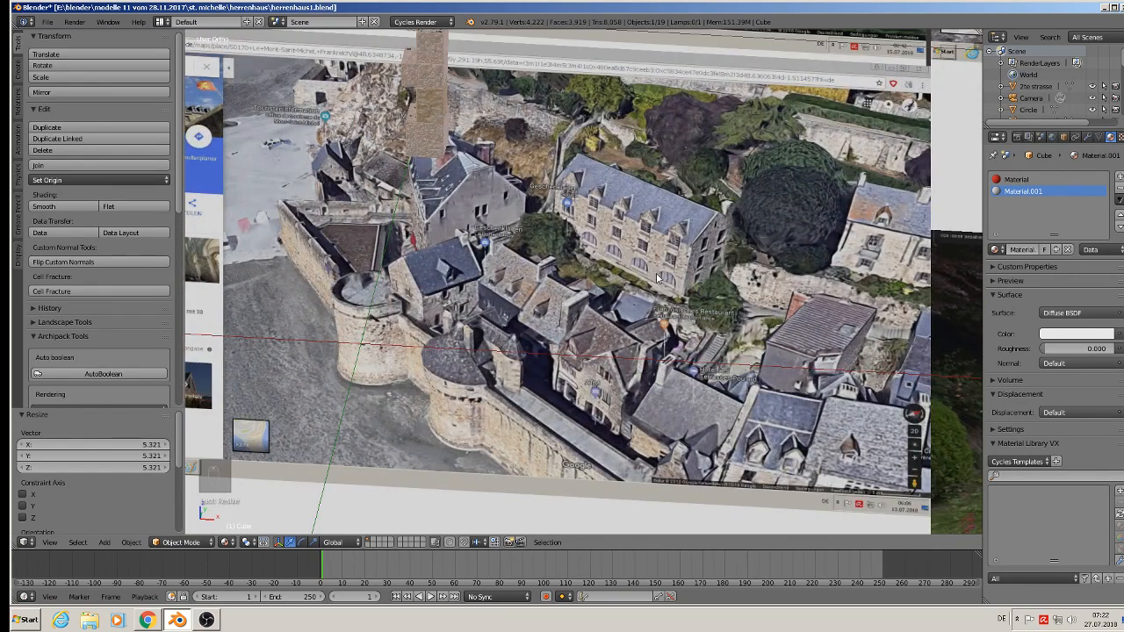
{"action": "scroll", "coordinate": [657, 277], "scroll_direction": "down", "scroll_amount": 7}
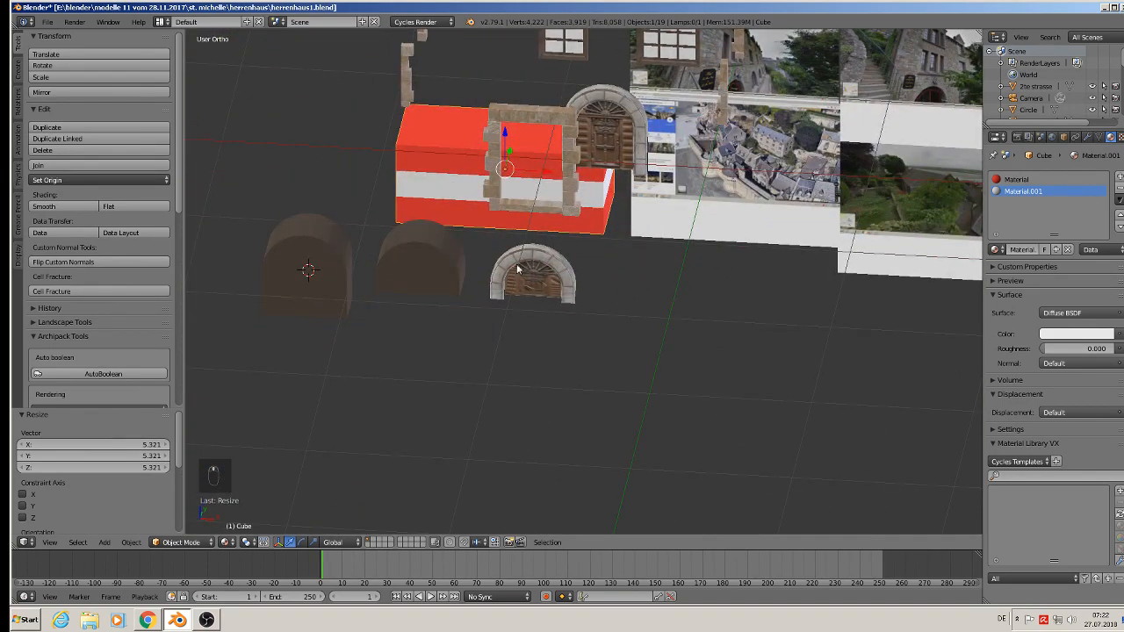
- Move the low solid arch -0.097 along Y
{"action": "middle_click_drag", "start_coordinate": [517, 270], "coordinate": [478, 341]}
{"action": "left_click", "coordinate": [399, 279]}
{"action": "key", "text": "g"}
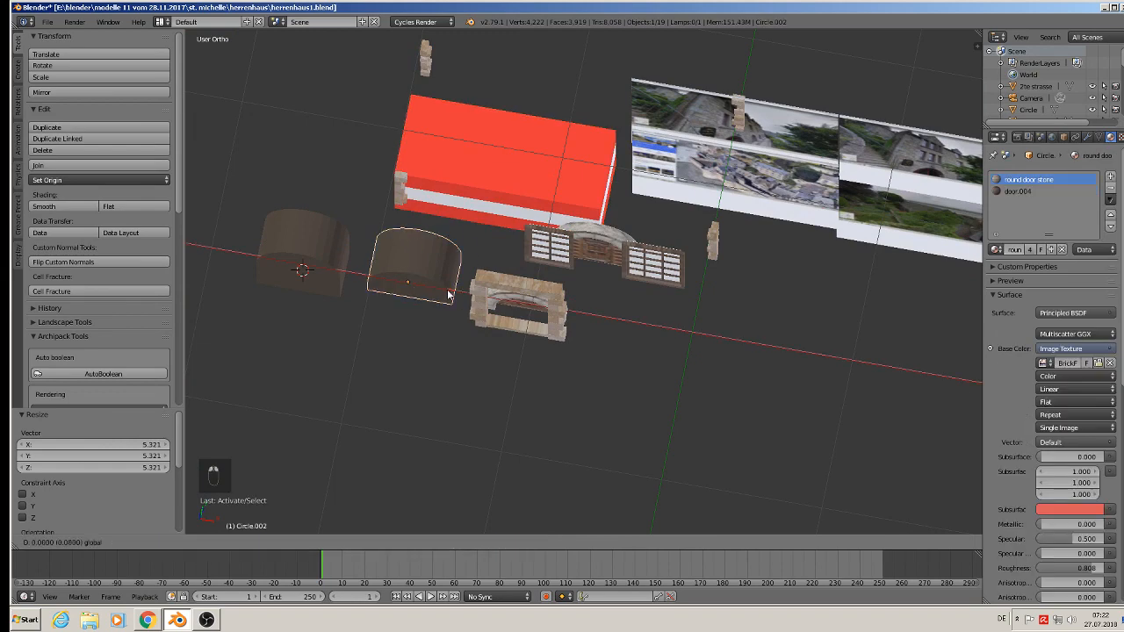
{"action": "key", "text": "y"}
{"action": "left_click", "coordinate": [435, 283]}
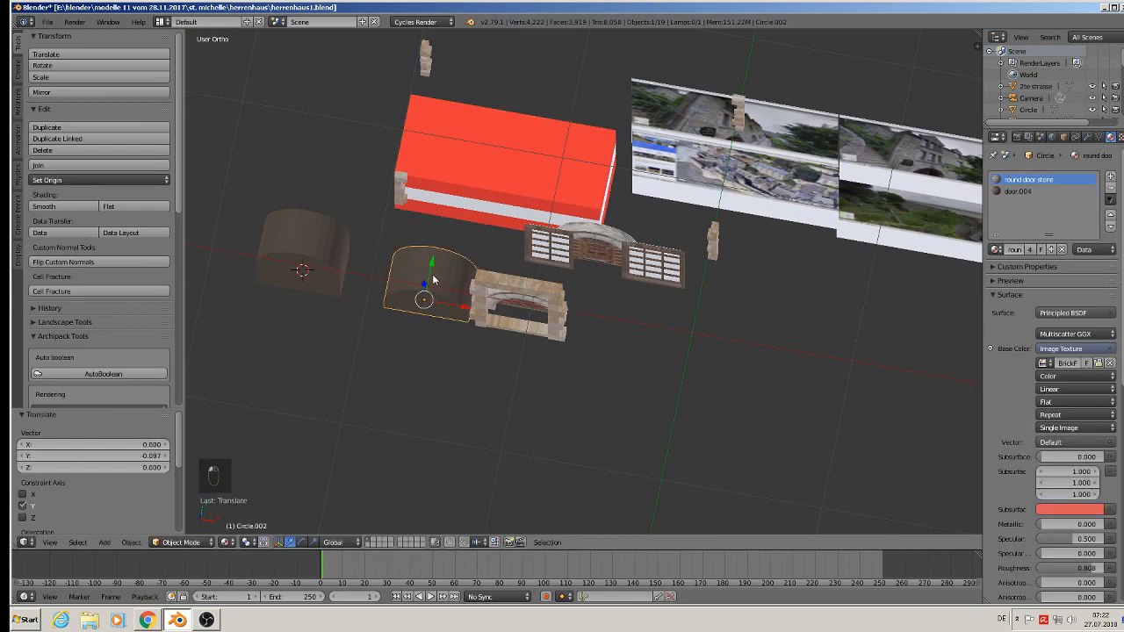
- Add an Array modifier with a count of 4 to the low solid arch
{"action": "middle_click_drag", "start_coordinate": [434, 279], "coordinate": [461, 186]}
{"action": "scroll", "coordinate": [462, 182], "scroll_direction": "up", "scroll_amount": 1}
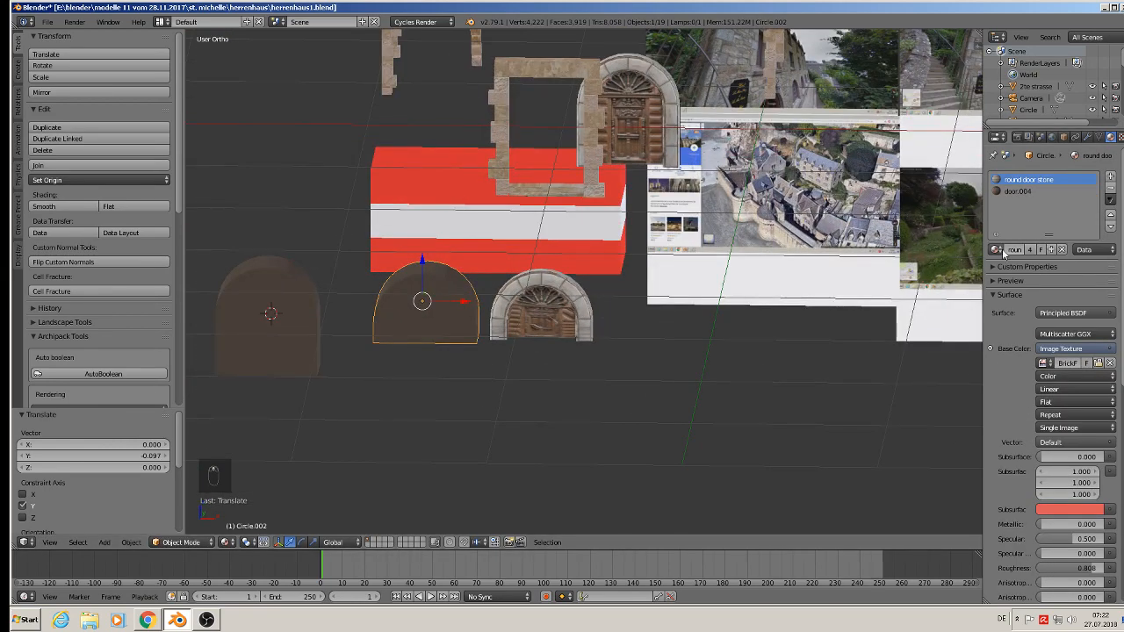
{"action": "left_click", "coordinate": [1090, 139]}
{"action": "left_click", "coordinate": [1018, 180]}
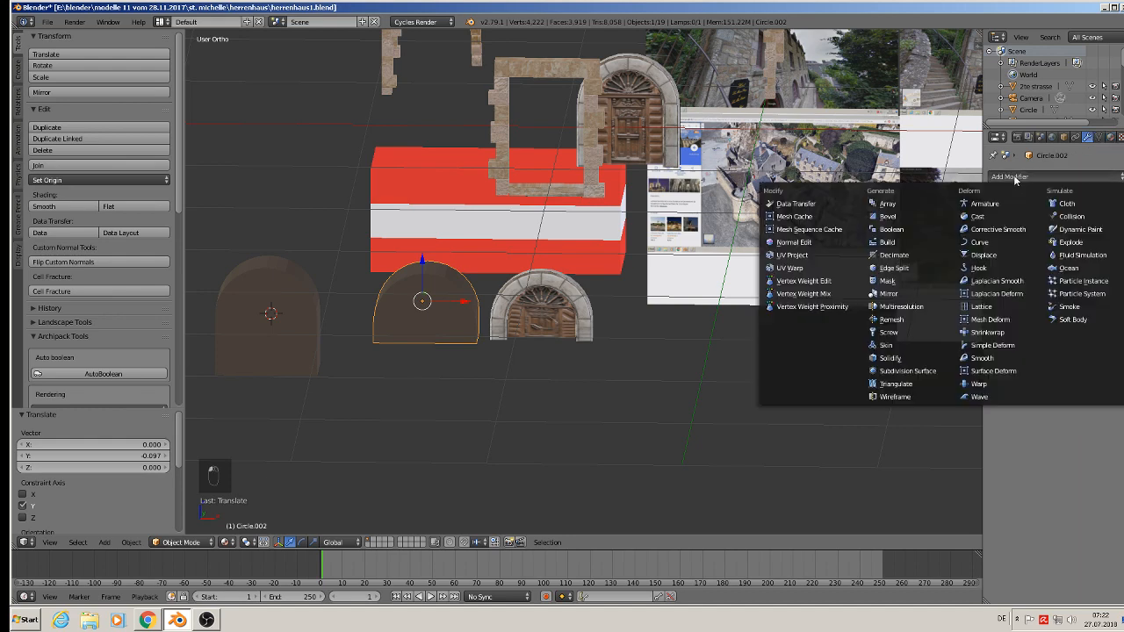
{"action": "left_click", "coordinate": [920, 205]}
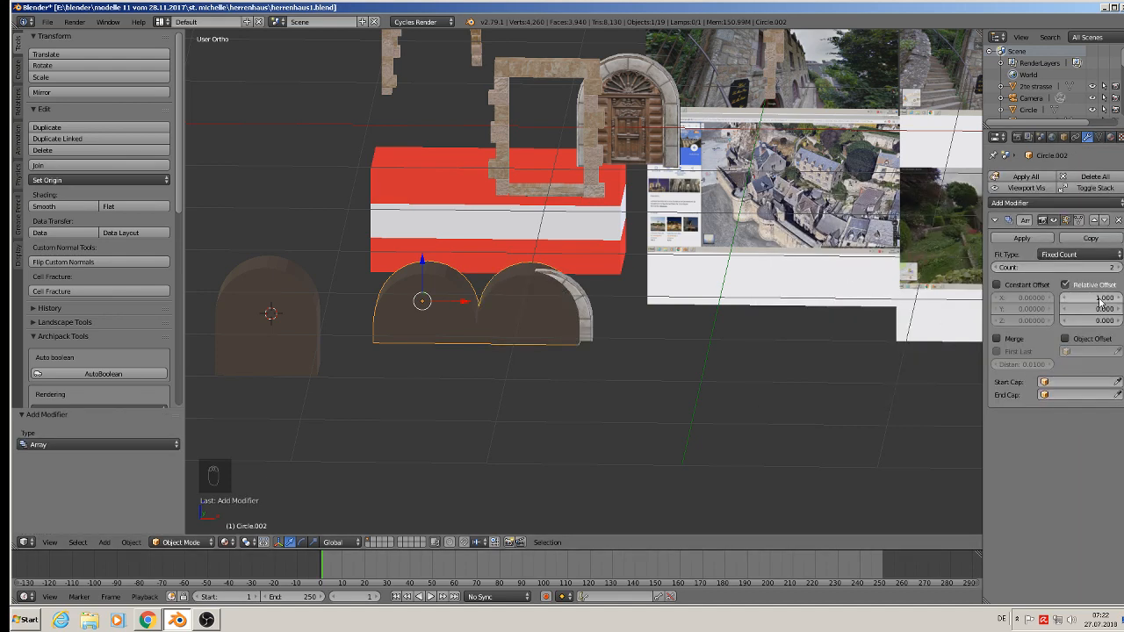
{"action": "left_click", "coordinate": [1122, 268]}
{"action": "left_click", "coordinate": [1121, 268]}
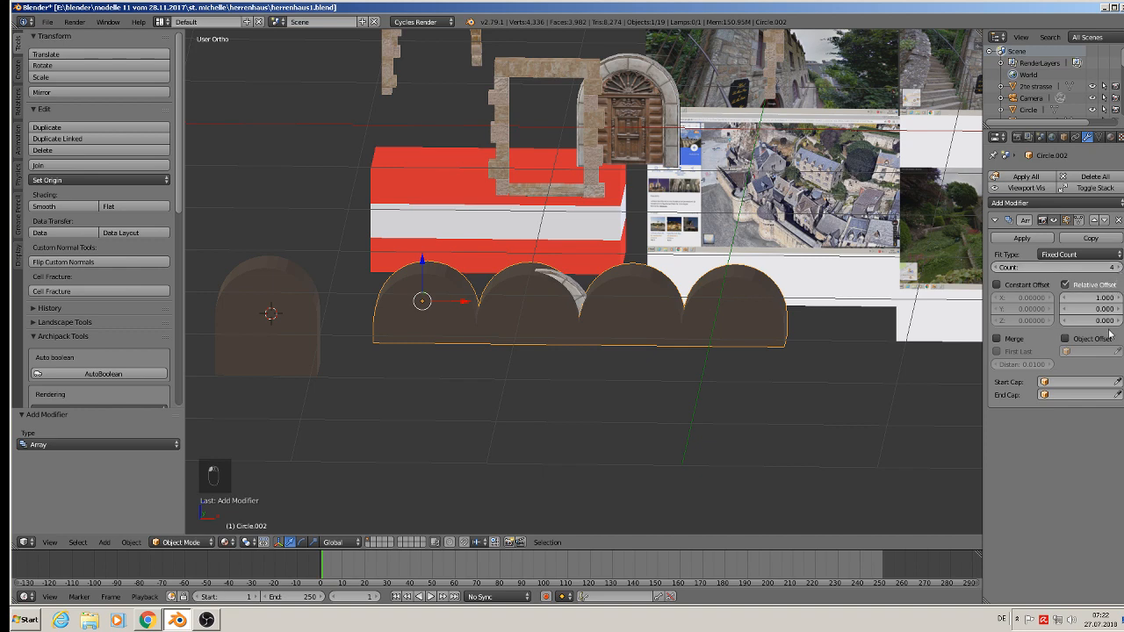
- Set the array's relative X offset to 1.6 and apply the modifier
{"action": "left_click", "coordinate": [1091, 297]}
{"action": "type", "text": "1.3"}
{"action": "key", "text": "Return"}
{"action": "left_click_drag", "start_coordinate": [1092, 297], "coordinate": [1094, 298]}
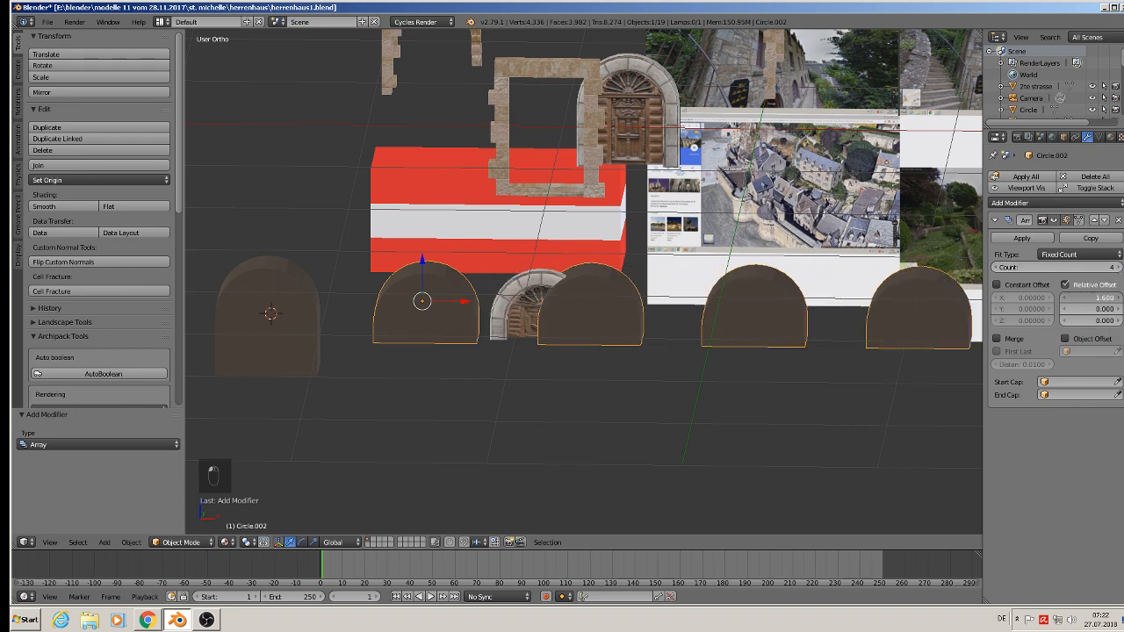
{"action": "scroll", "coordinate": [796, 337], "scroll_direction": "down", "scroll_amount": 3}
{"action": "middle_click_drag", "start_coordinate": [723, 380], "coordinate": [572, 372], "text": "shift"}
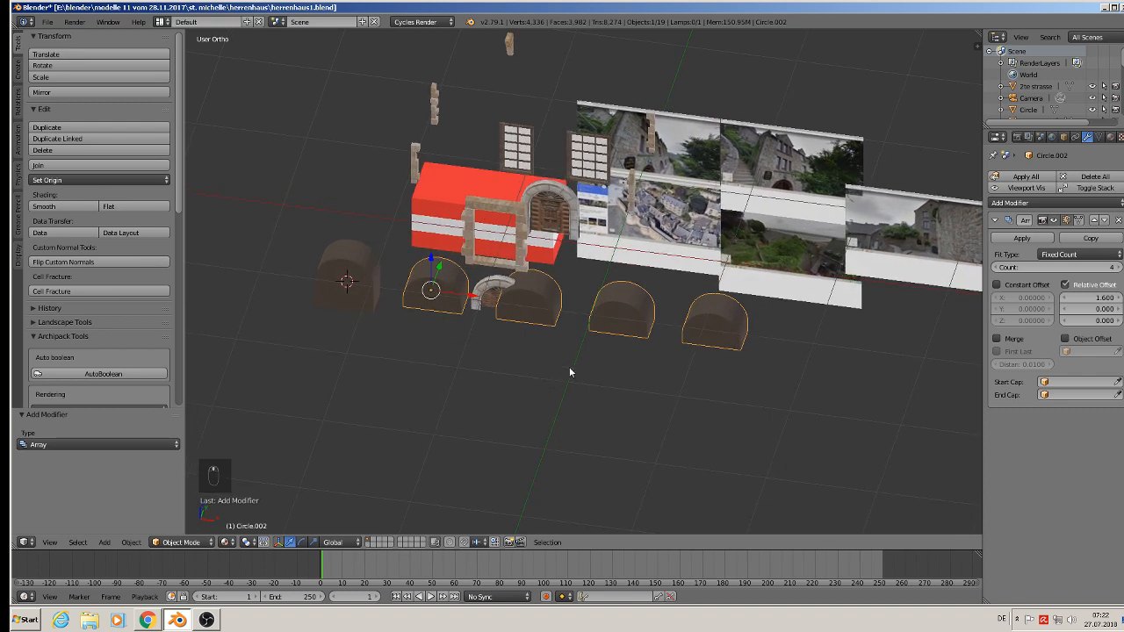
{"action": "left_click", "coordinate": [1022, 238]}
- Add the tall arch to the selection and move it with the row of low arches -1.610 along Y
{"action": "left_click", "coordinate": [372, 262], "text": "shift"}
{"action": "middle_click_drag", "start_coordinate": [378, 262], "coordinate": [442, 244]}
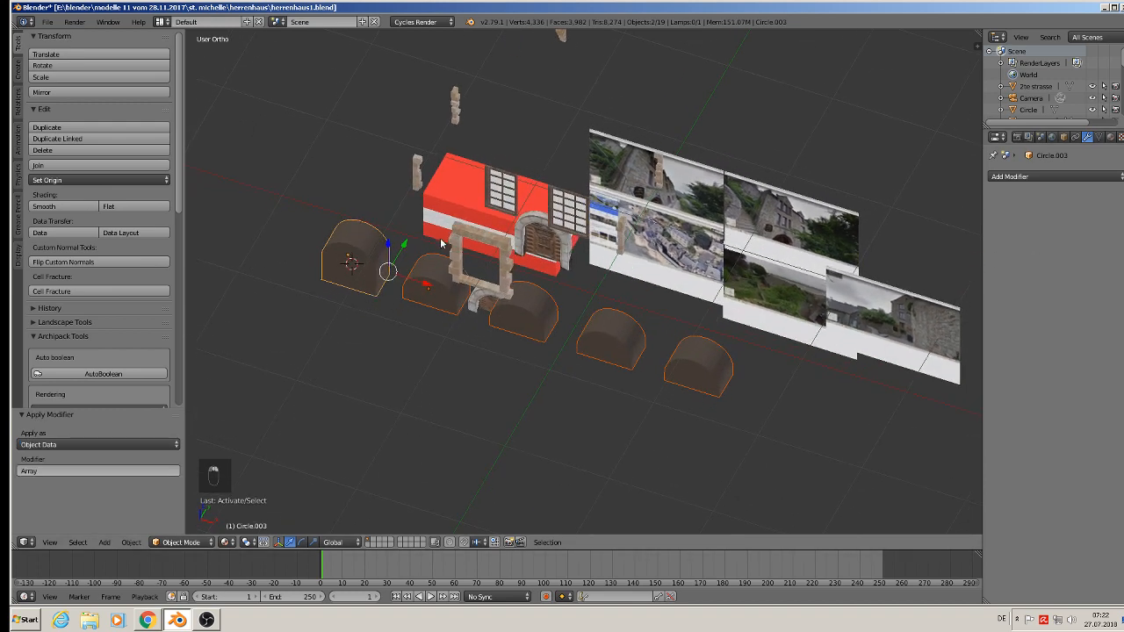
{"action": "left_click_drag", "start_coordinate": [408, 244], "coordinate": [311, 359]}
- Move the tall arch's whole mesh -0.093 along Y, in line with the row of low arches
{"action": "middle_click_drag", "start_coordinate": [405, 313], "coordinate": [478, 308], "text": "shift"}
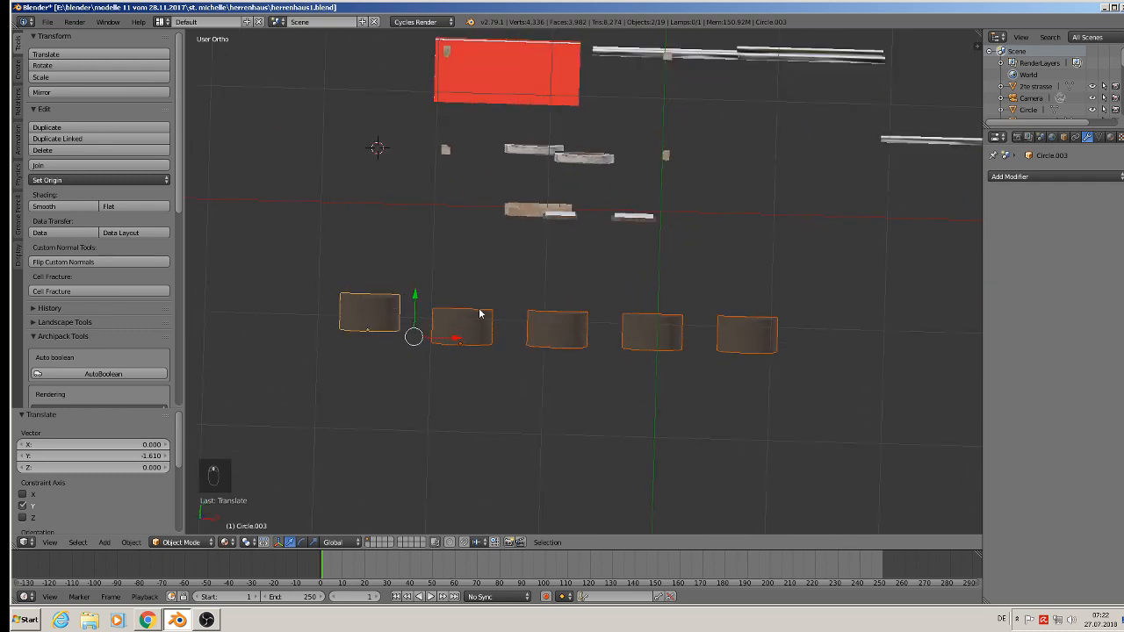
{"action": "key", "text": "KP_1"}
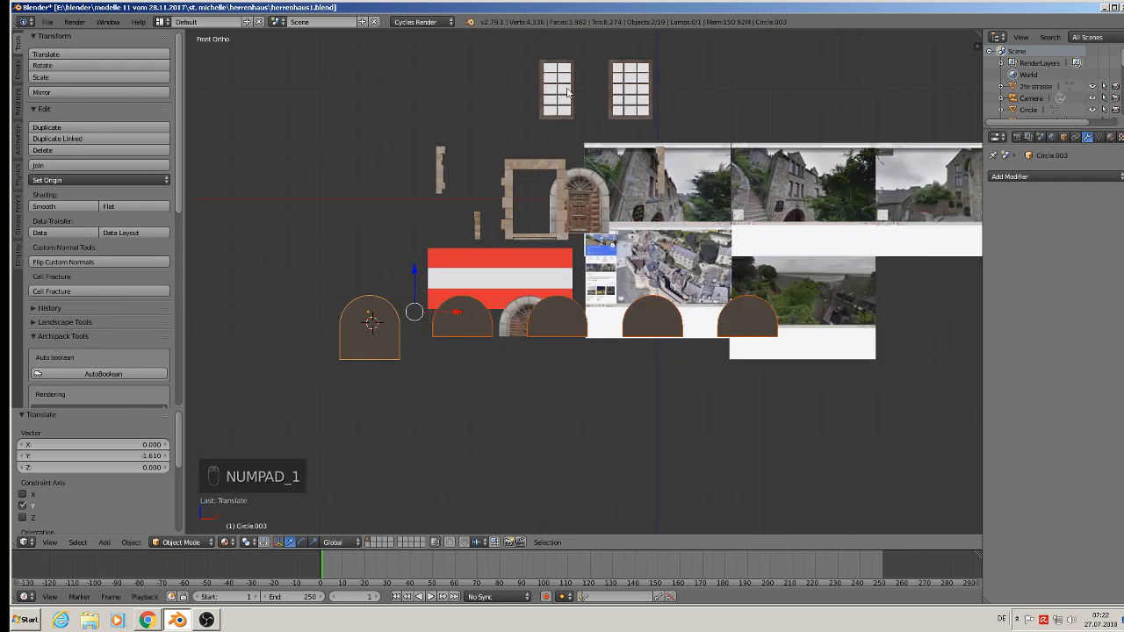
{"action": "key", "text": "KP_7"}
{"action": "key", "text": "Tab"}
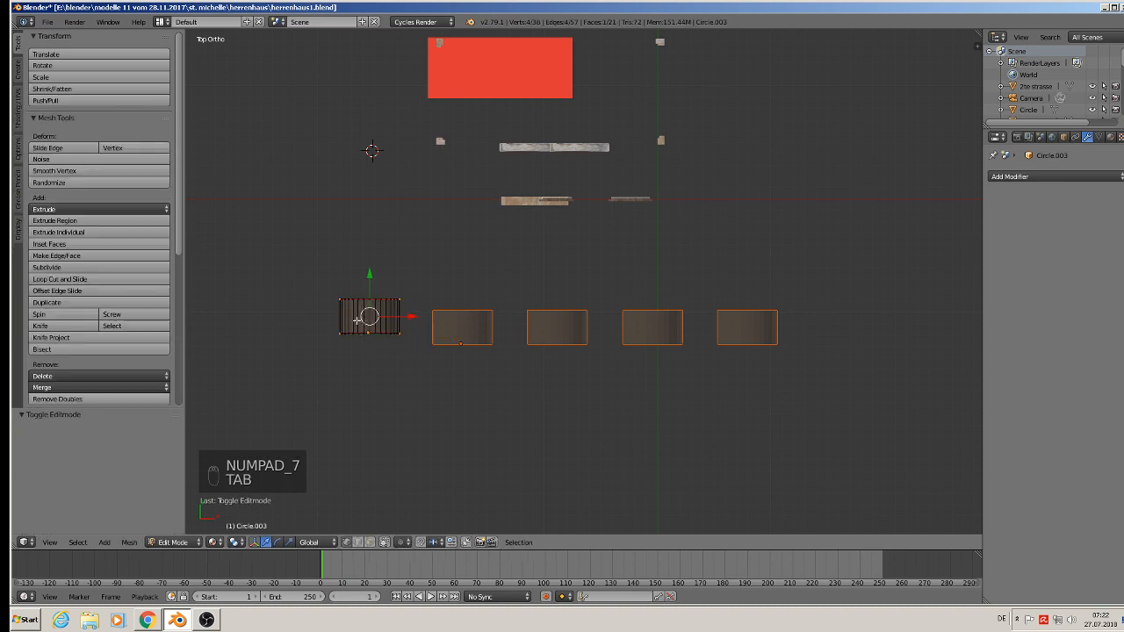
{"action": "key", "text": "l"}
{"action": "key", "text": "l"}
{"action": "key", "text": "l"}
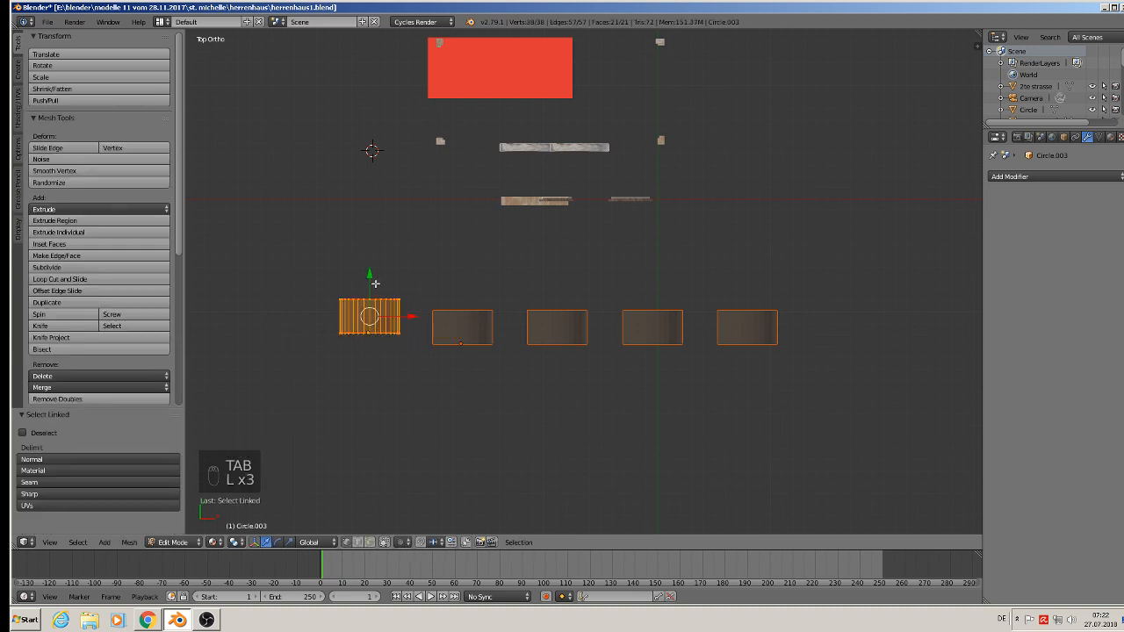
{"action": "key", "text": "g"}
{"action": "key", "text": "y"}
{"action": "left_click", "coordinate": [377, 293]}
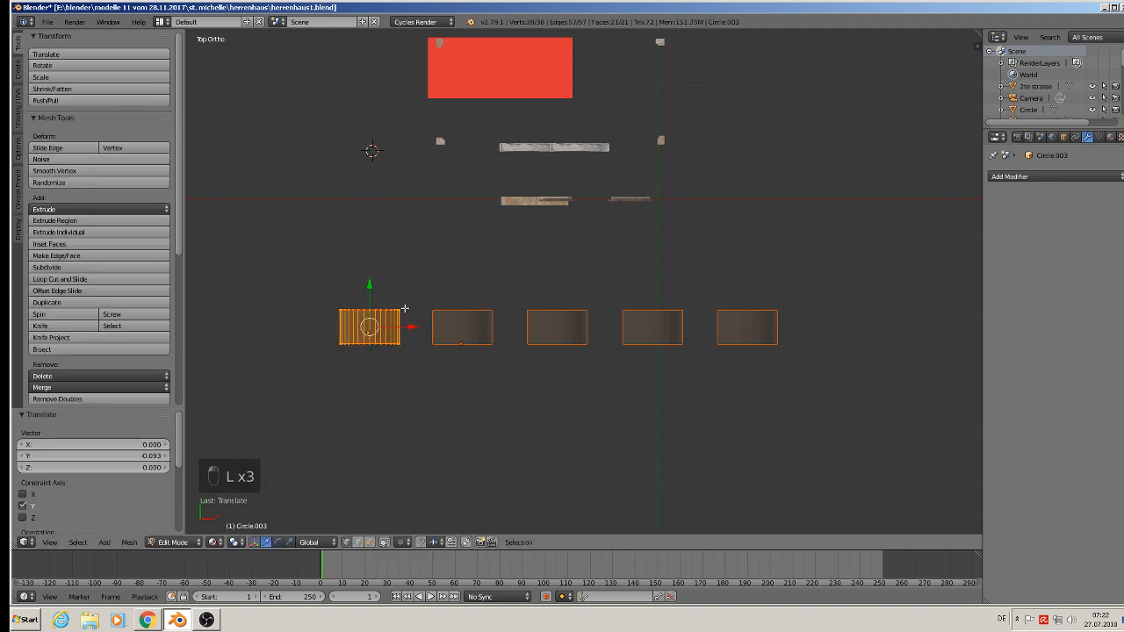
{"action": "key", "text": "Tab"}
{"action": "key", "text": "backslash"}
{"action": "key", "text": "a"}
{"action": "key", "text": "a"}
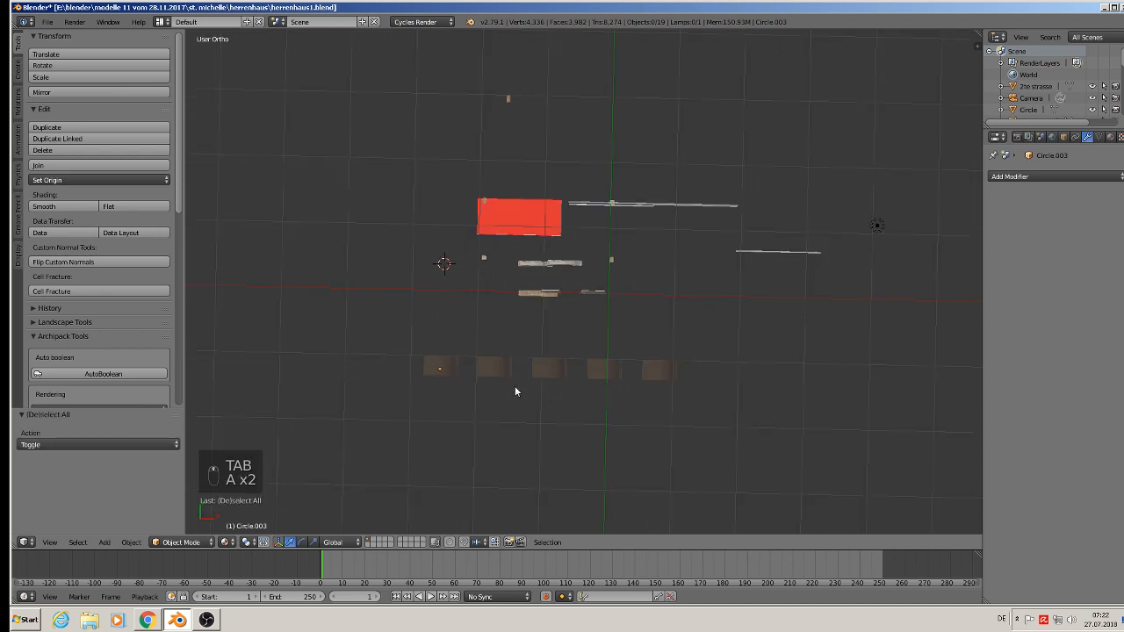
- Scale up the red-and-white building block, then shift it along X and -1.027 along Y over the arches
{"action": "right_click", "coordinate": [531, 223]}
{"action": "key", "text": "KP_1"}
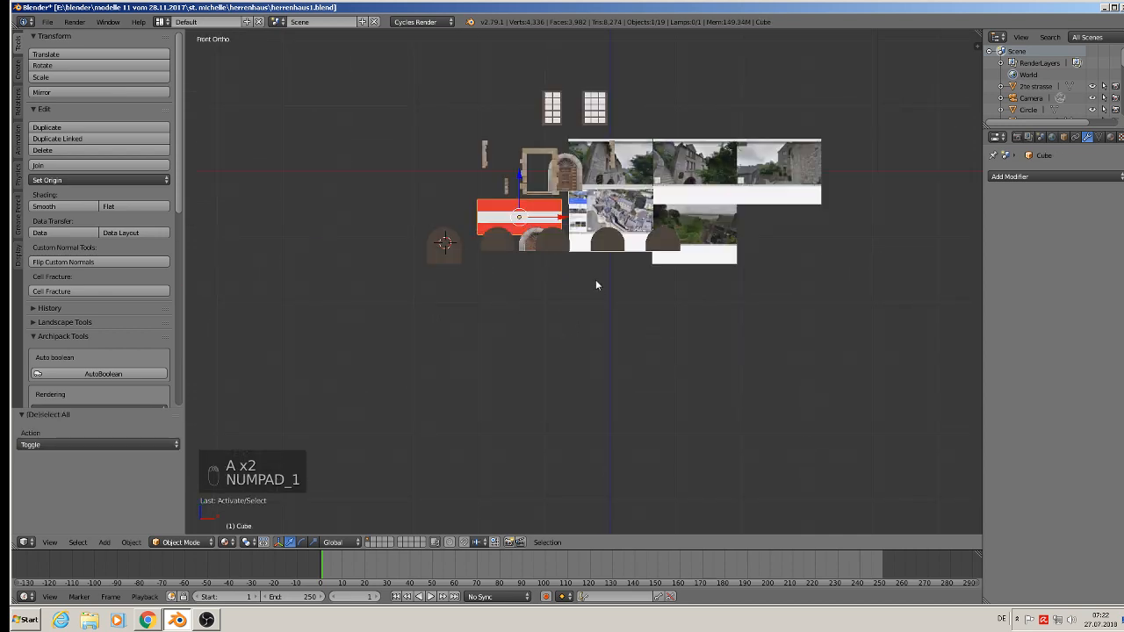
{"action": "key", "text": "KP_7"}
{"action": "key", "text": "s"}
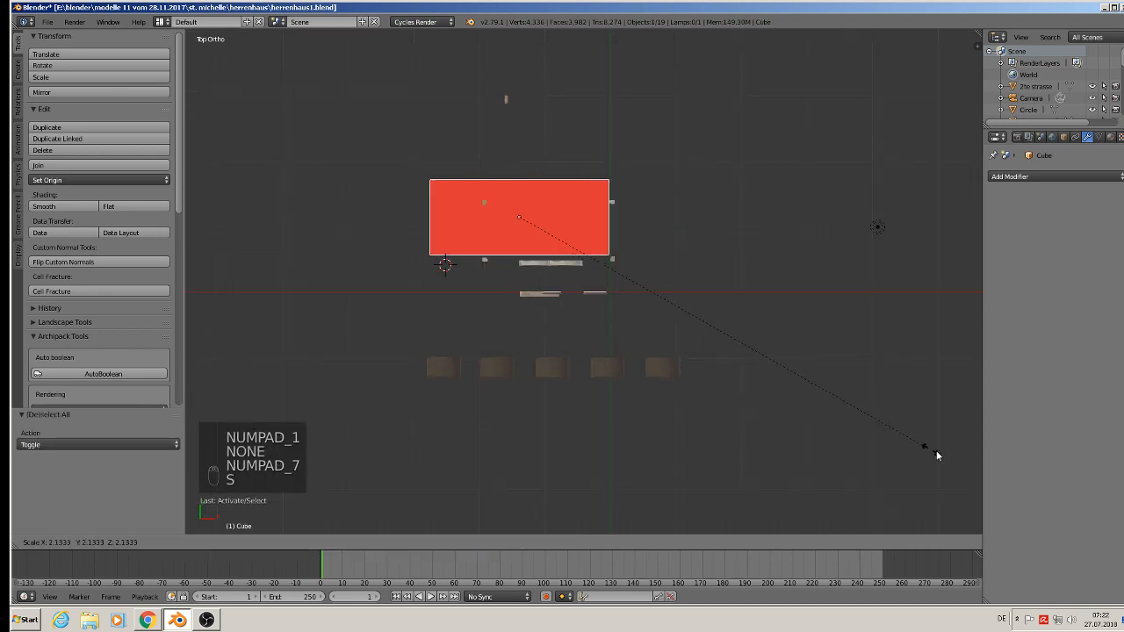
{"action": "left_click", "coordinate": [646, 117]}
{"action": "left_click_drag", "start_coordinate": [559, 224], "coordinate": [605, 234]}
{"action": "left_click_drag", "start_coordinate": [557, 184], "coordinate": [572, 249]}
- Scale the building block down slightly and shift it along X and by -0.375 and 0.045 along Y until the arches protrude through its front
{"action": "key", "text": "s"}
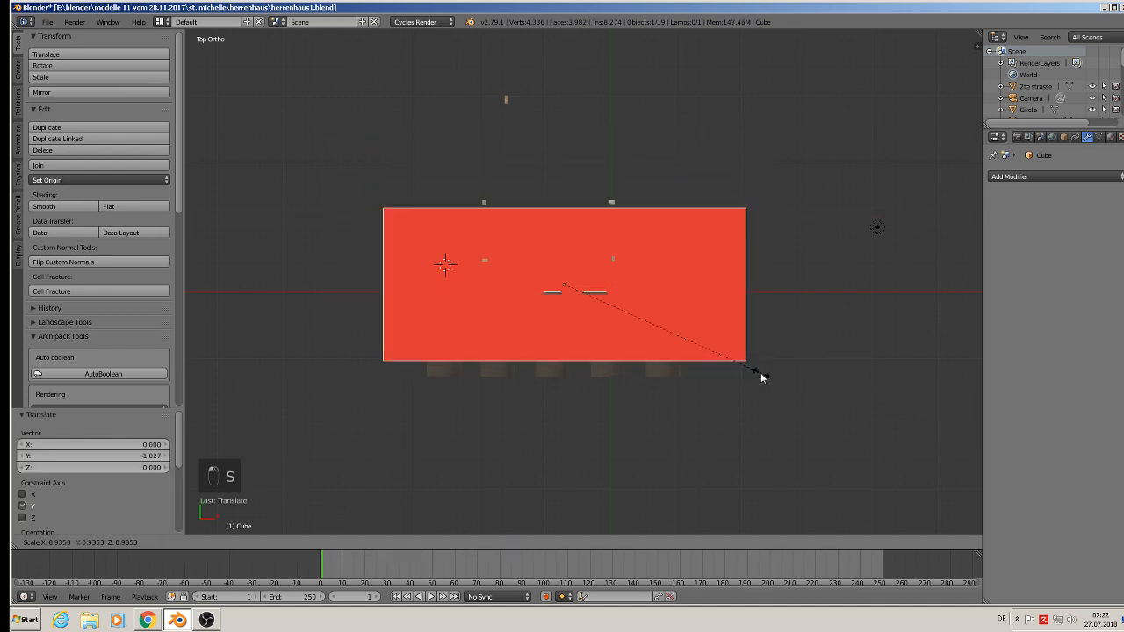
{"action": "left_click", "coordinate": [723, 371]}
{"action": "left_click_drag", "start_coordinate": [598, 293], "coordinate": [588, 292]}
{"action": "left_click_drag", "start_coordinate": [548, 250], "coordinate": [549, 270]}
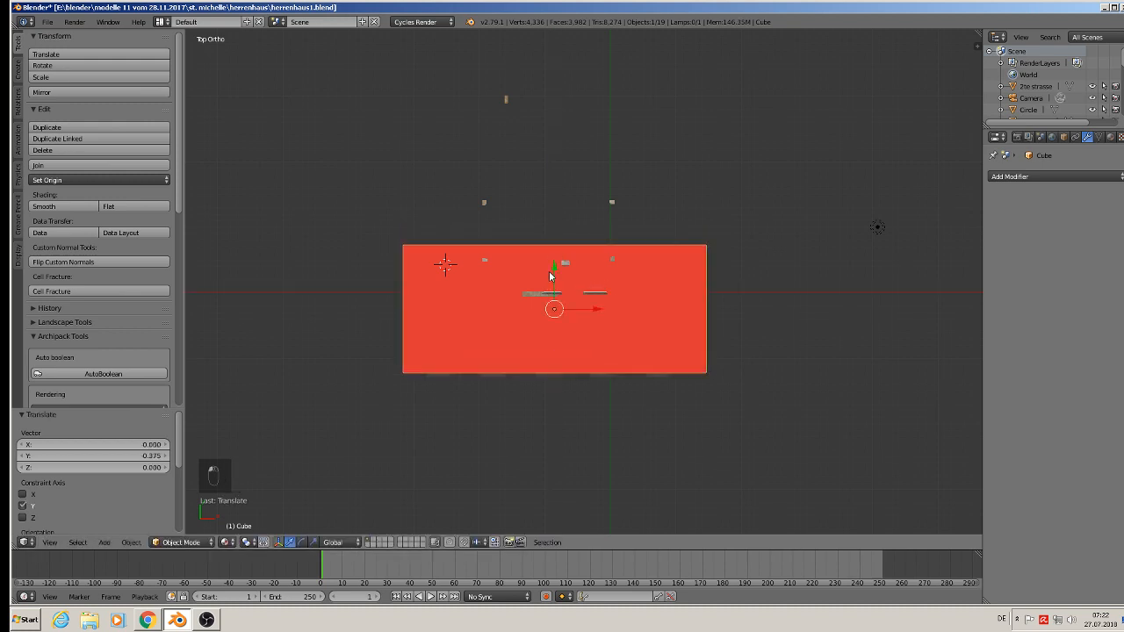
- Raise the building block 0.268 along Z so its base meets the bottom of the tall arch
{"action": "middle_click_drag", "start_coordinate": [549, 271], "coordinate": [553, 209]}
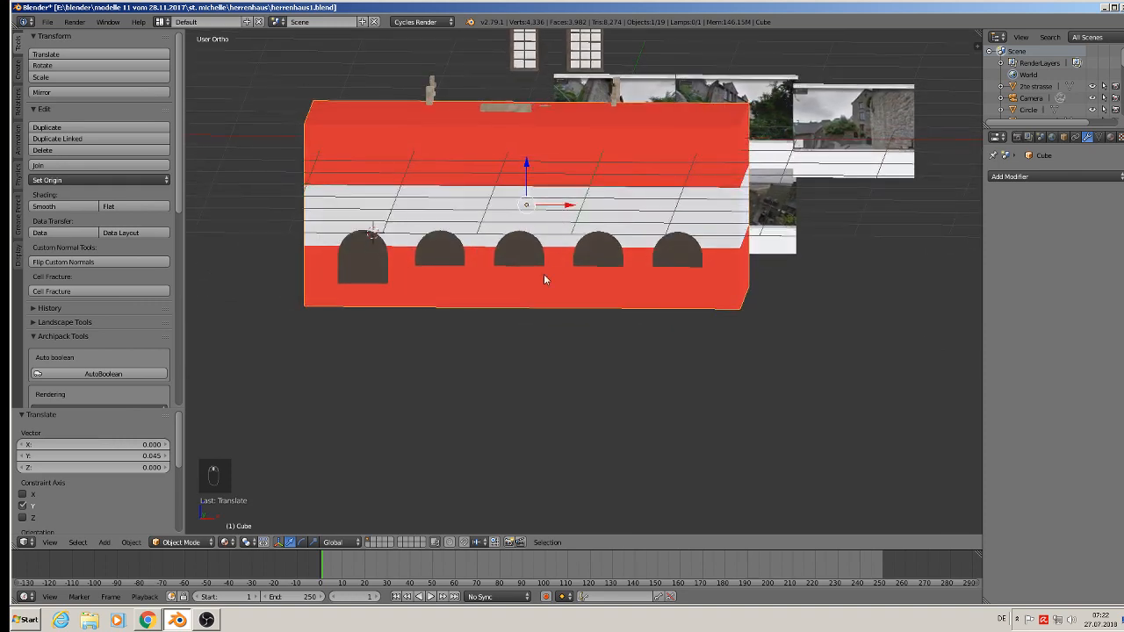
{"action": "scroll", "coordinate": [545, 273], "scroll_direction": "up", "scroll_amount": 3}
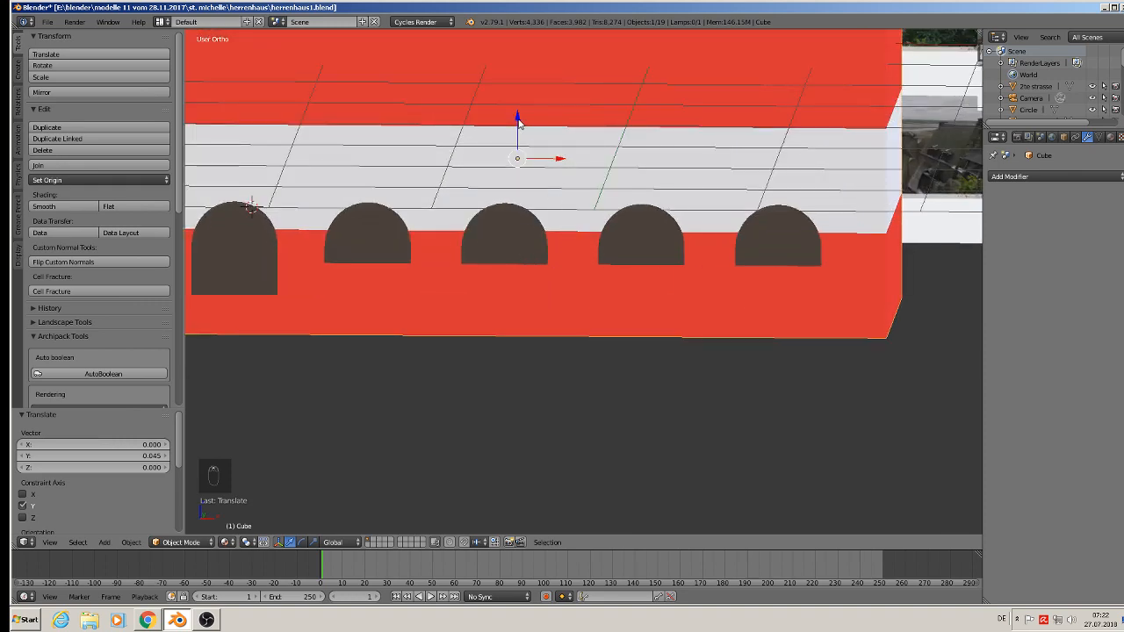
{"action": "left_click_drag", "start_coordinate": [518, 123], "coordinate": [531, 76]}
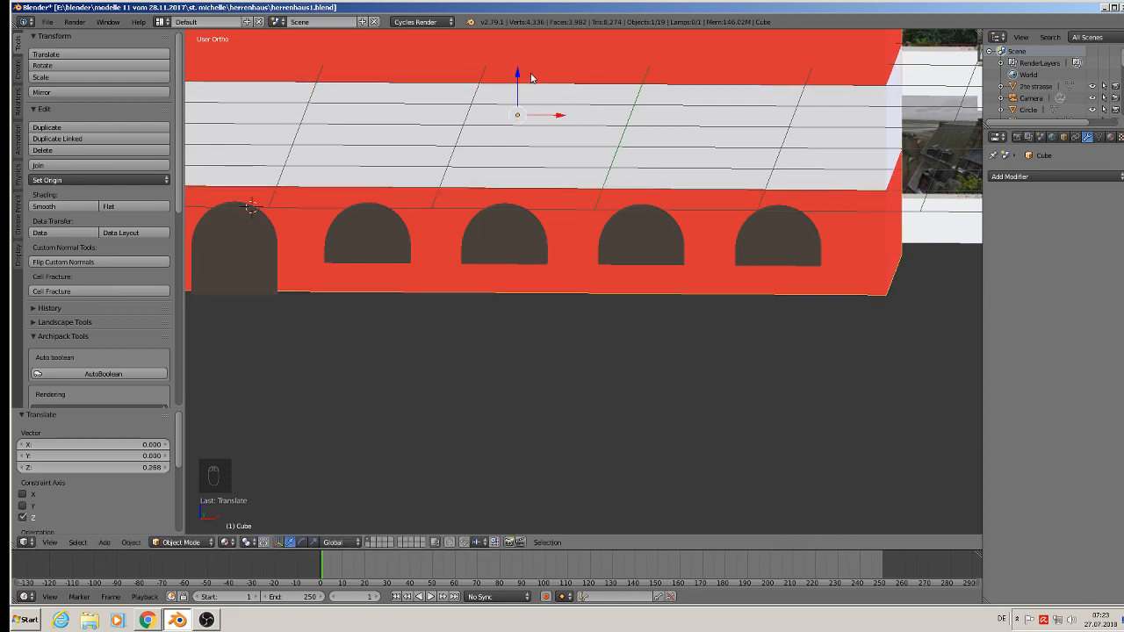
{"action": "scroll", "coordinate": [615, 183], "scroll_direction": "down", "scroll_amount": 5}
{"action": "middle_click_drag", "start_coordinate": [646, 259], "coordinate": [620, 255]}
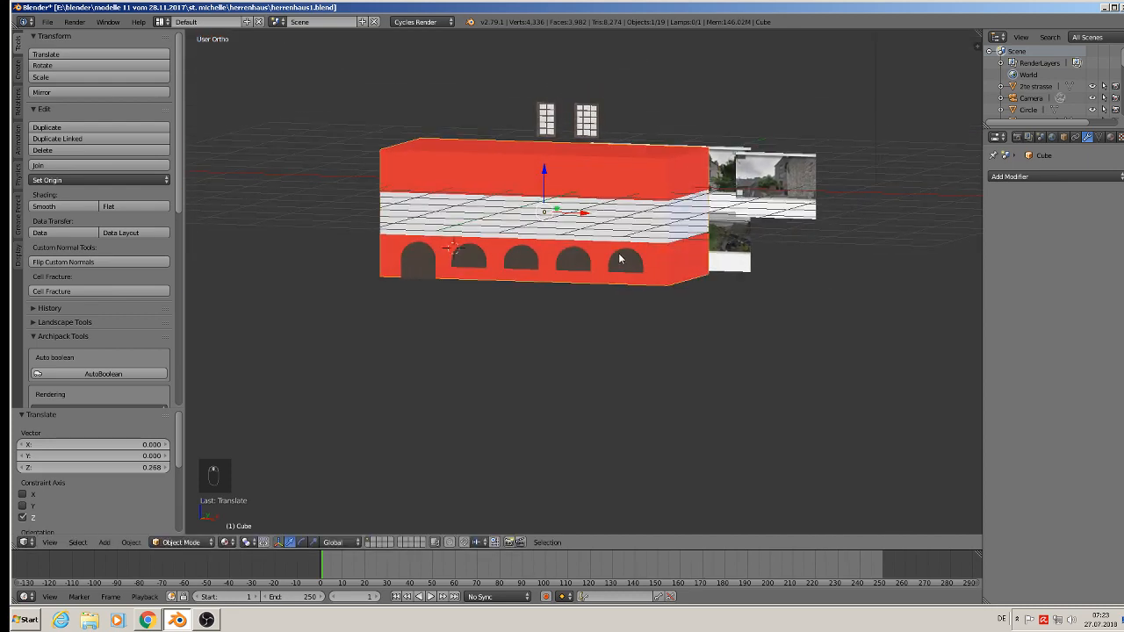
- Add the row of low arches to the selection and move it with the building block -5.816 along X
{"action": "scroll", "coordinate": [790, 241], "scroll_direction": "up", "scroll_amount": 4}
{"action": "scroll", "coordinate": [727, 217], "scroll_direction": "down", "scroll_amount": 4}
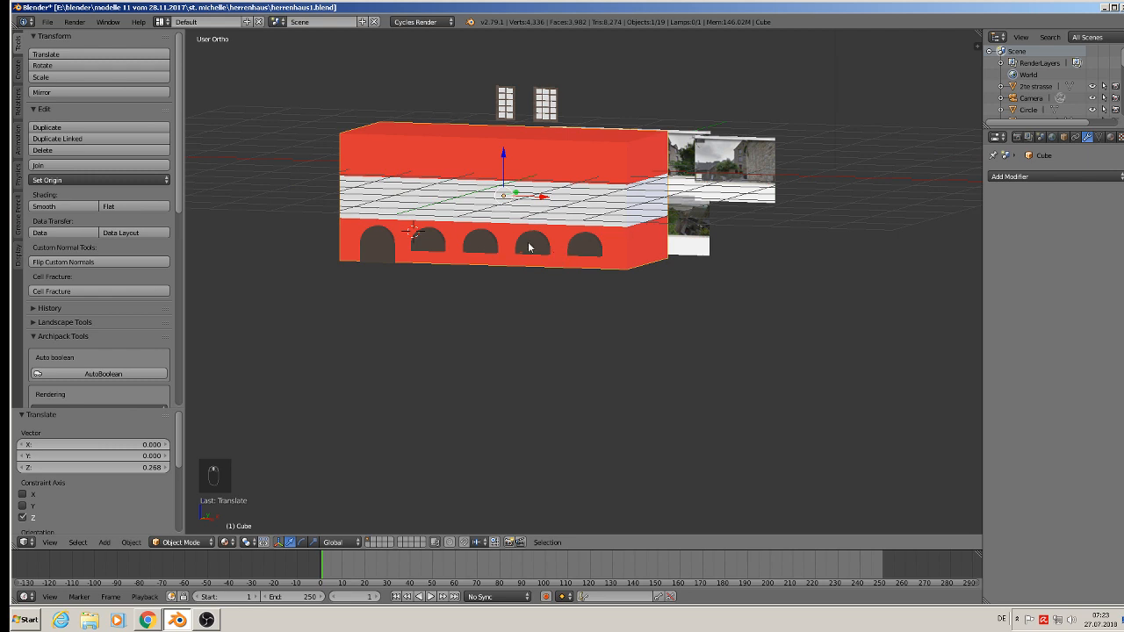
{"action": "key", "text": "g"}
{"action": "key", "text": "x"}
{"action": "left_click", "coordinate": [941, 138]}
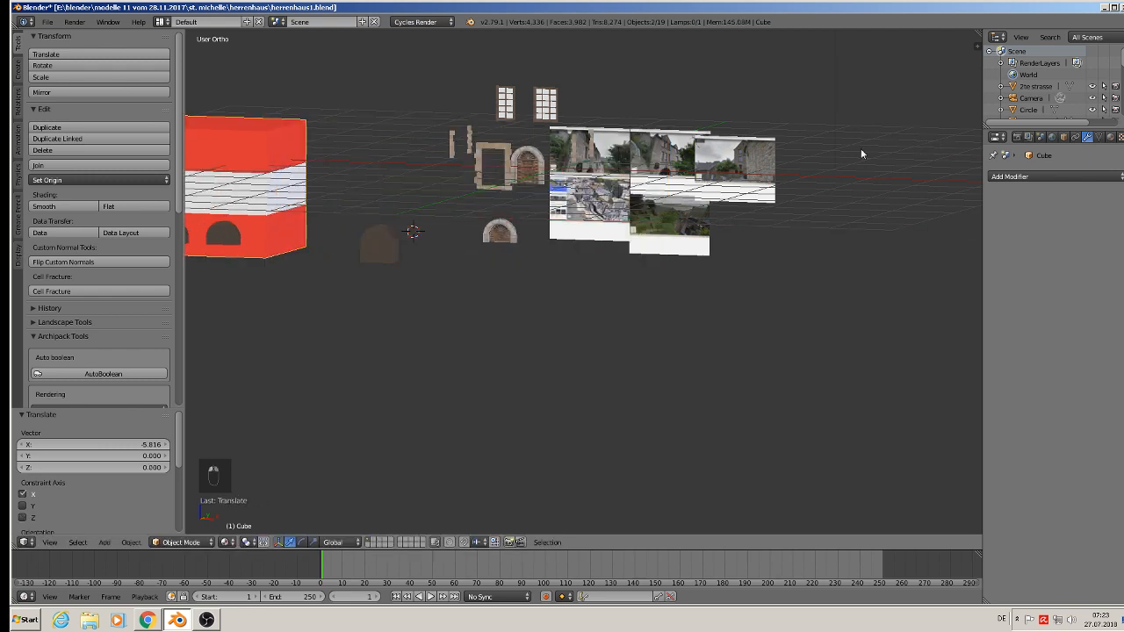
- Move the tall arch -5.770 along X, into the building block's front beside the low arches
{"action": "middle_click_drag", "start_coordinate": [765, 205], "coordinate": [357, 237], "text": "shift"}
{"action": "right_click", "coordinate": [773, 282]}
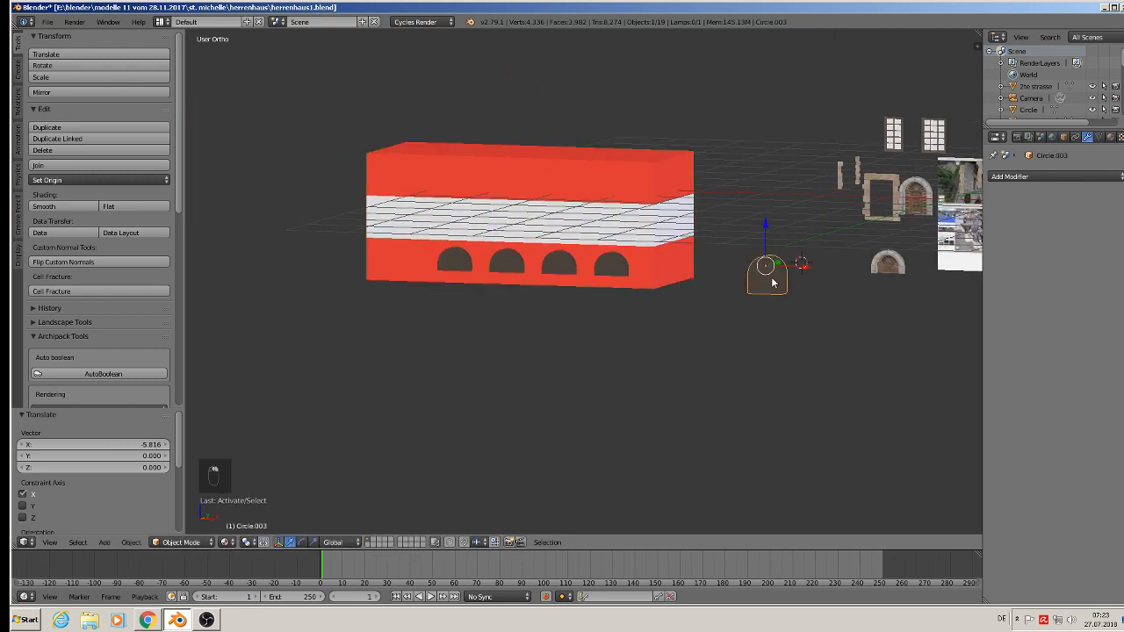
{"action": "key", "text": "g"}
{"action": "key", "text": "x"}
{"action": "left_click", "coordinate": [448, 183]}
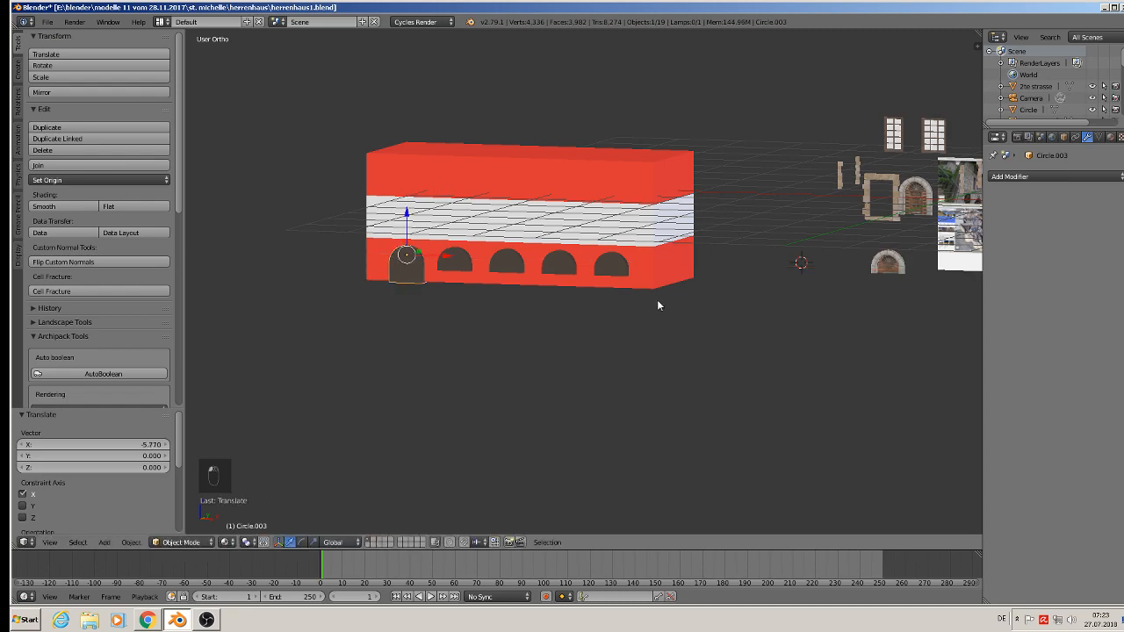
- Examine the manor house's ground-floor arches and facade in the aerial and street-view reference photos
{"action": "middle_click_drag", "start_coordinate": [657, 299], "coordinate": [578, 301], "text": "shift"}
{"action": "scroll", "coordinate": [578, 308], "scroll_direction": "up", "scroll_amount": 6}
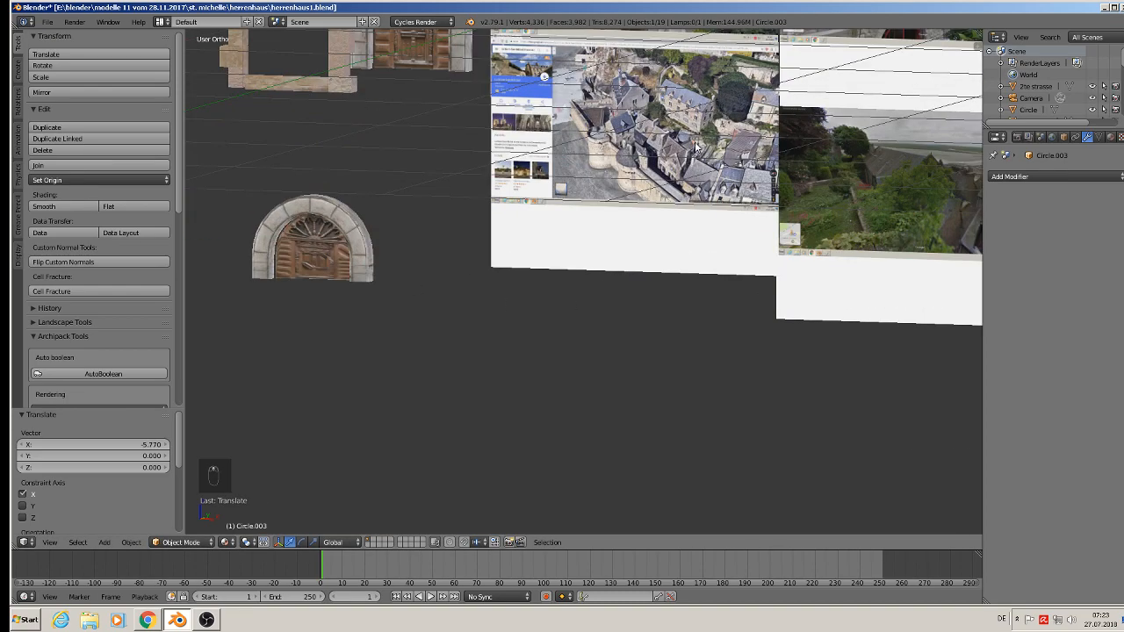
{"action": "key", "text": "KP_1"}
{"action": "scroll", "coordinate": [584, 132], "scroll_direction": "up", "scroll_amount": 8}
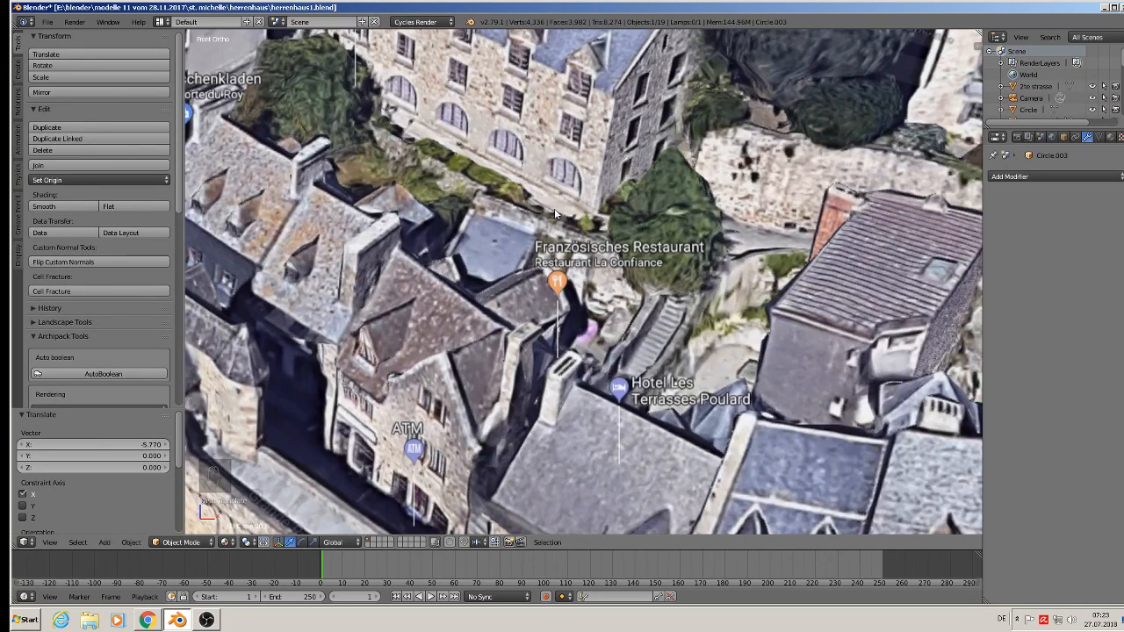
{"action": "scroll", "coordinate": [578, 207], "scroll_direction": "down", "scroll_amount": 5}
{"action": "middle_click_drag", "start_coordinate": [717, 56], "coordinate": [599, 312], "text": "shift"}
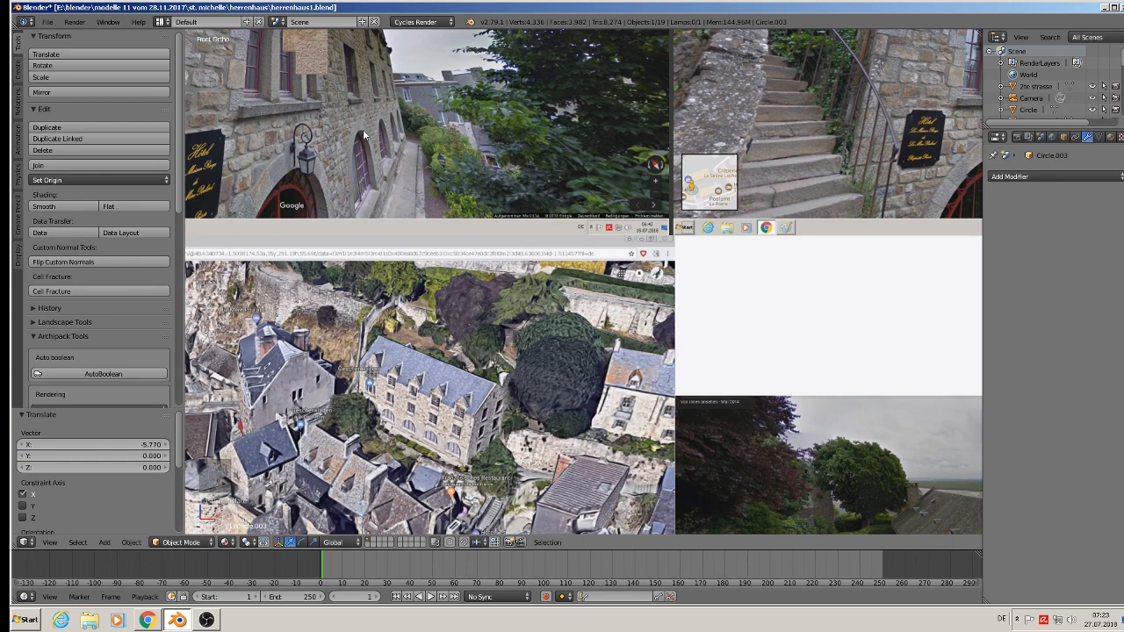
{"action": "scroll", "coordinate": [314, 258], "scroll_direction": "down", "scroll_amount": 6}
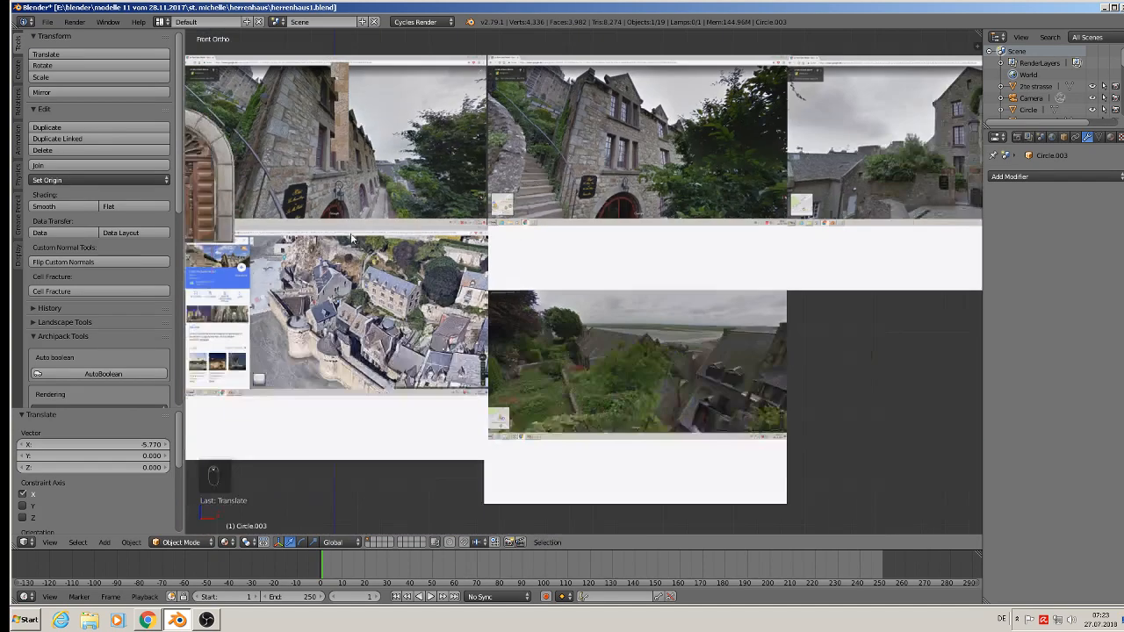
- Join the tall arch and the row of four smaller arches on the block's lower band into one object
{"action": "middle_click_drag", "start_coordinate": [314, 259], "coordinate": [666, 285], "text": "shift"}
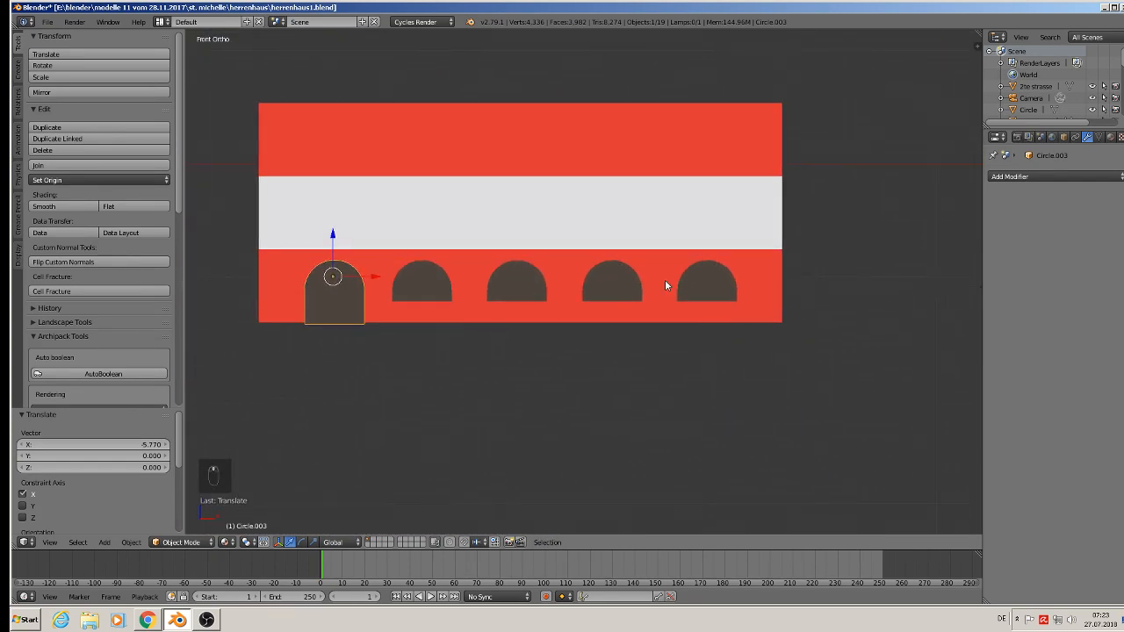
{"action": "middle_click_drag", "start_coordinate": [364, 259], "coordinate": [376, 354]}
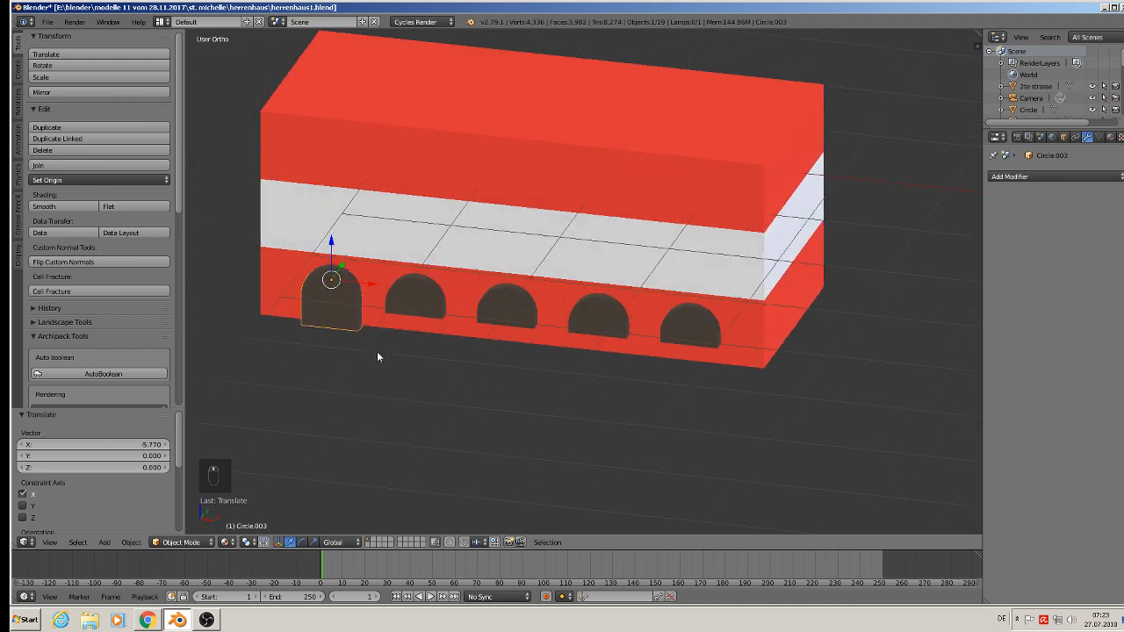
{"action": "right_click", "coordinate": [408, 294], "text": "shift"}
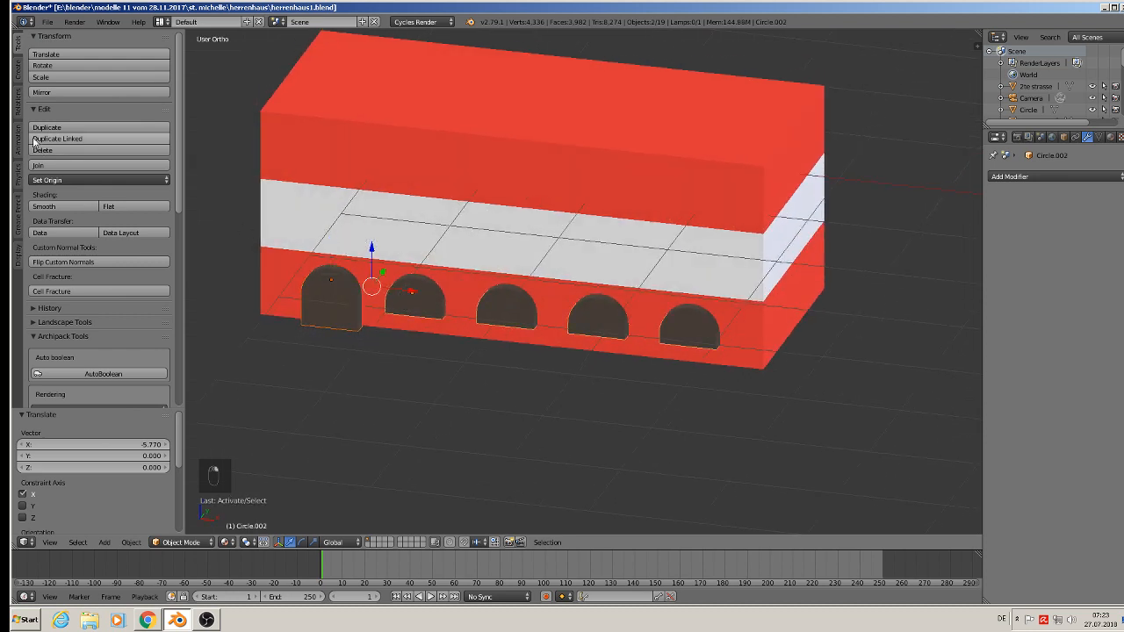
{"action": "left_click", "coordinate": [97, 165]}
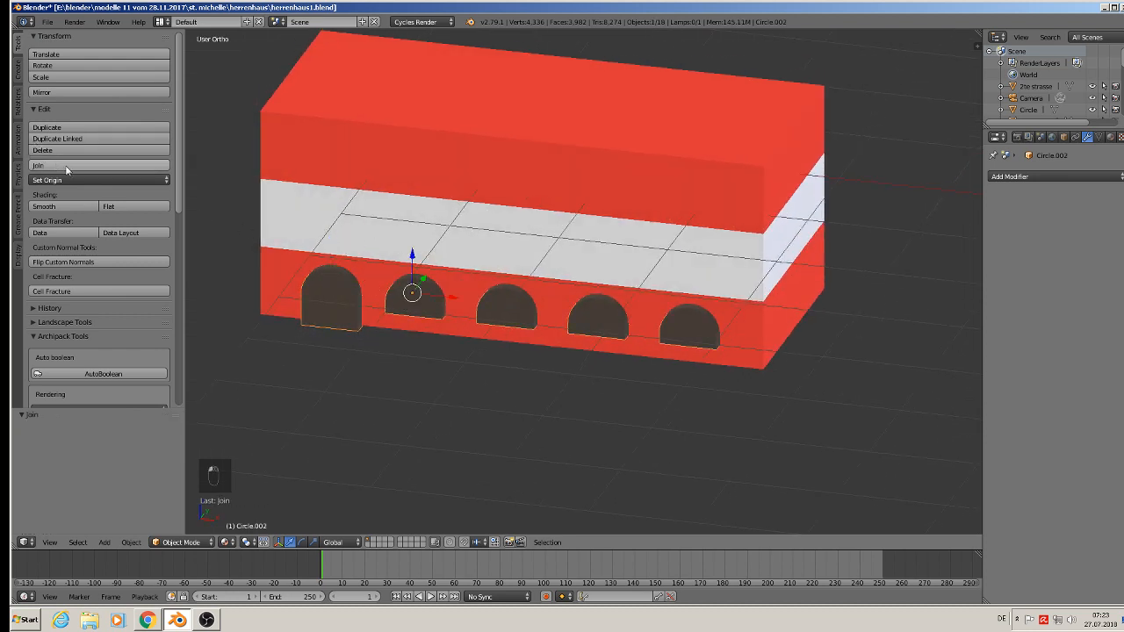
- Apply rotation and scale to the joined arches object
{"action": "key", "text": "a"}
{"action": "right_click", "coordinate": [420, 295]}
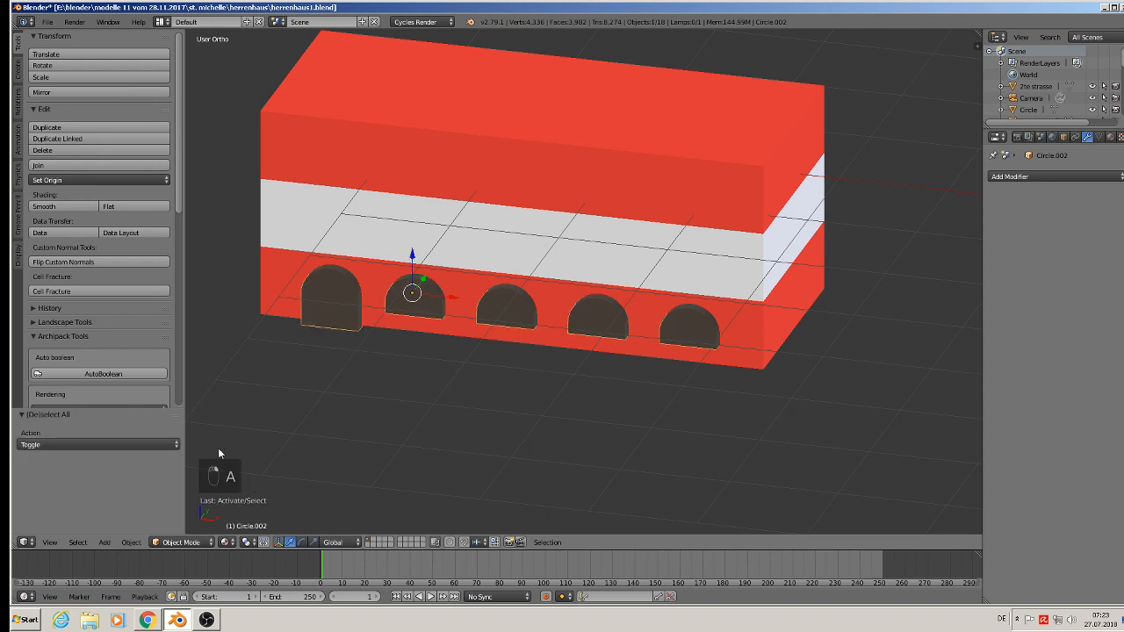
{"action": "left_click", "coordinate": [138, 544]}
{"action": "mouse_move", "coordinate": [169, 454]}
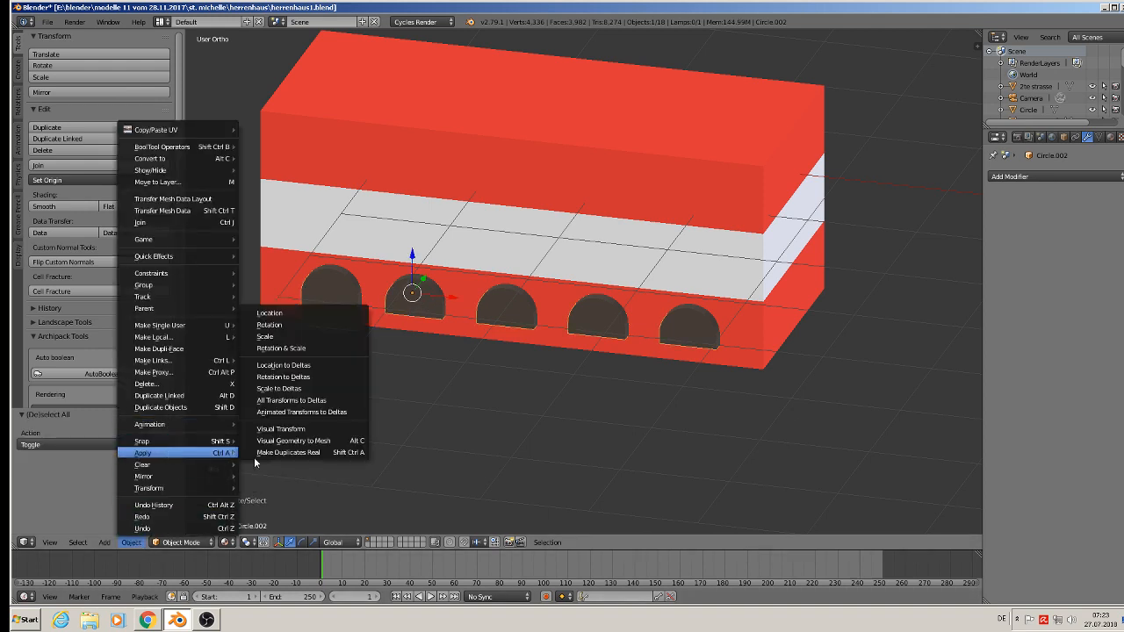
{"action": "left_click", "coordinate": [314, 348]}
- Apply rotation and scale to the red and white building block
{"action": "right_click", "coordinate": [542, 185]}
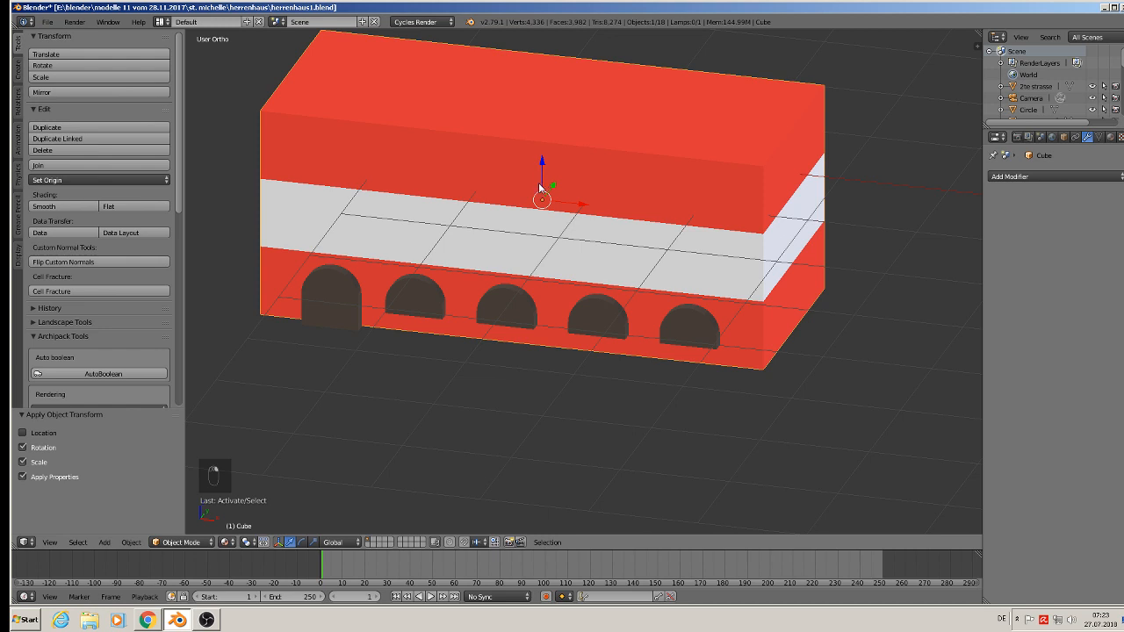
{"action": "left_click", "coordinate": [131, 543]}
{"action": "mouse_move", "coordinate": [169, 453]}
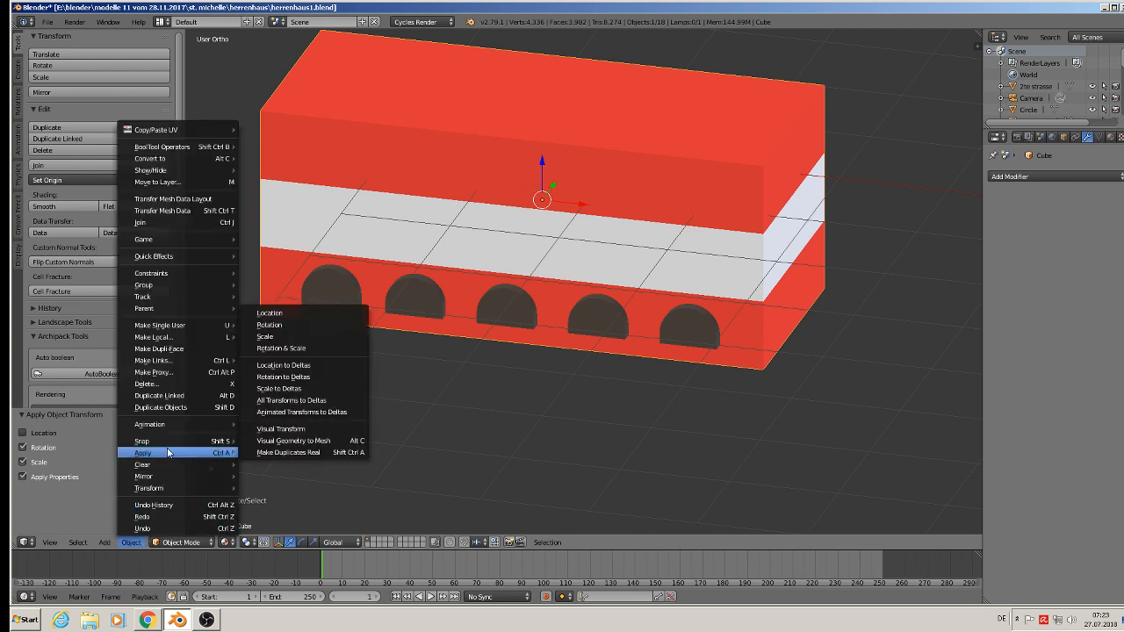
{"action": "left_click", "coordinate": [280, 349]}
- Cut the arches out of the building block with a Boolean modifier set to Difference using Circle.002, and apply it
{"action": "scroll", "coordinate": [395, 358], "scroll_direction": "down", "scroll_amount": 3}
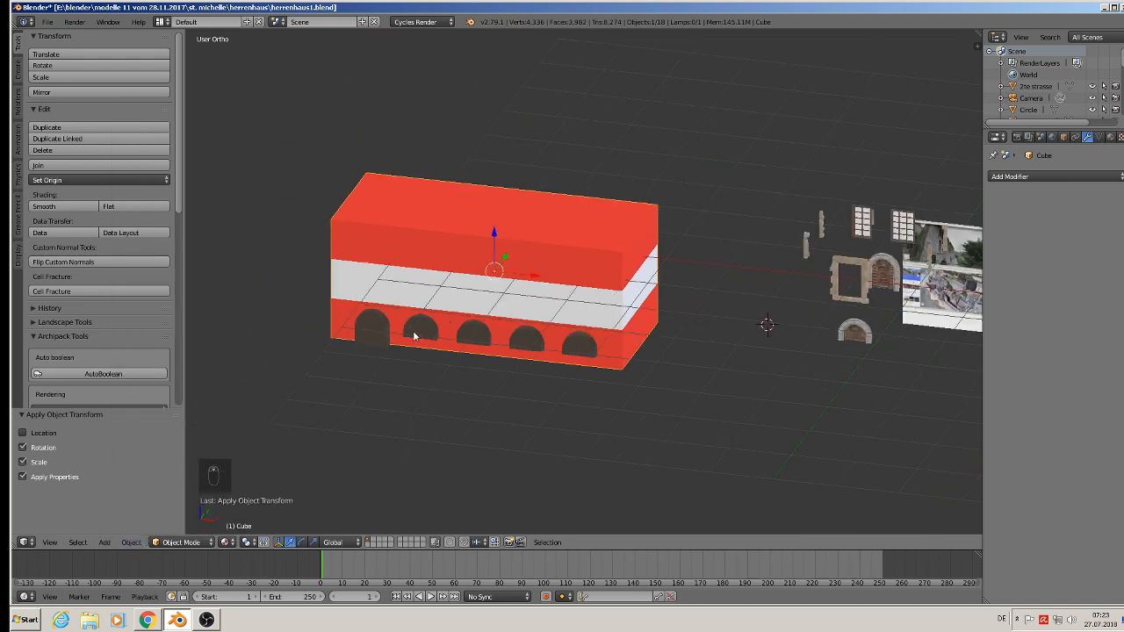
{"action": "right_click", "coordinate": [383, 332]}
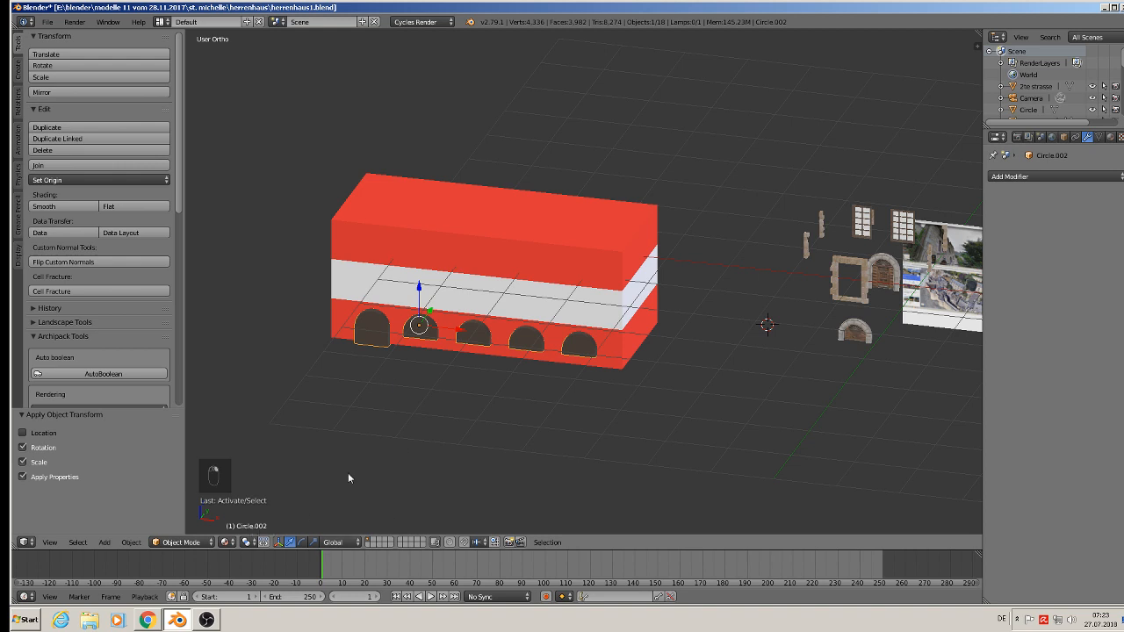
{"action": "right_click", "coordinate": [530, 244]}
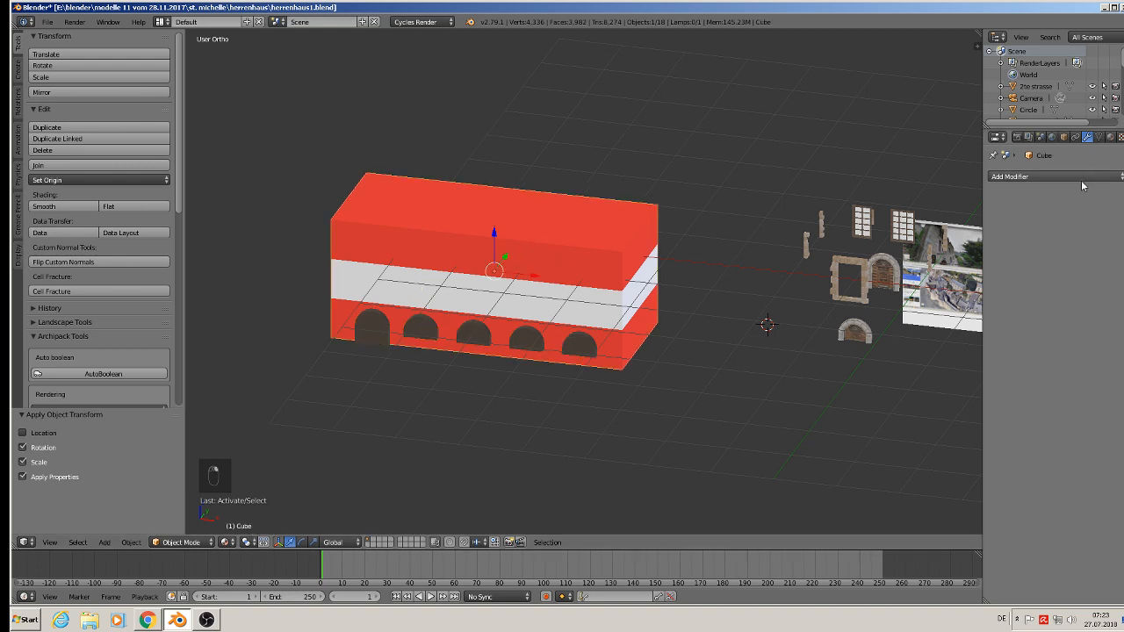
{"action": "left_click", "coordinate": [1054, 177]}
{"action": "left_click", "coordinate": [856, 229]}
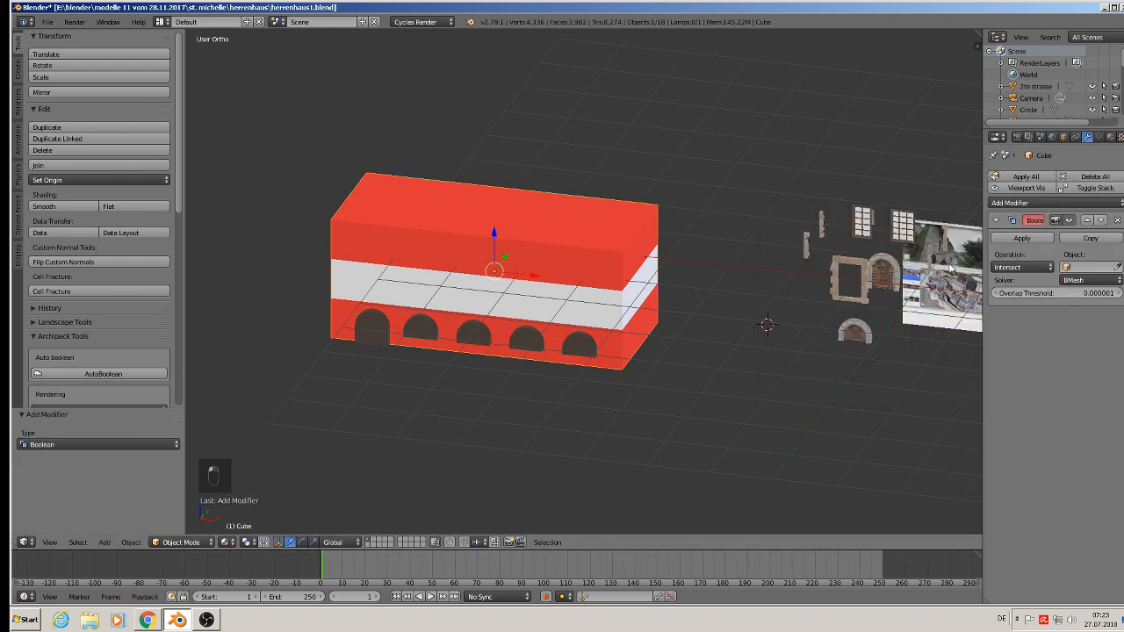
{"action": "left_click", "coordinate": [1089, 267]}
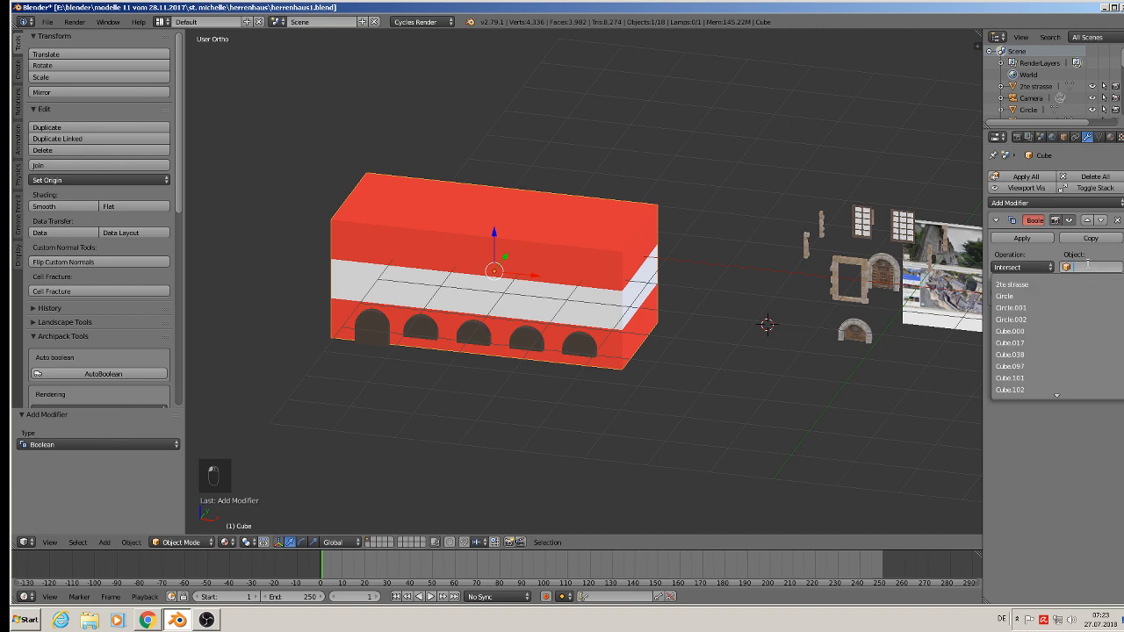
{"action": "left_click", "coordinate": [1058, 321]}
{"action": "left_click", "coordinate": [1026, 267]}
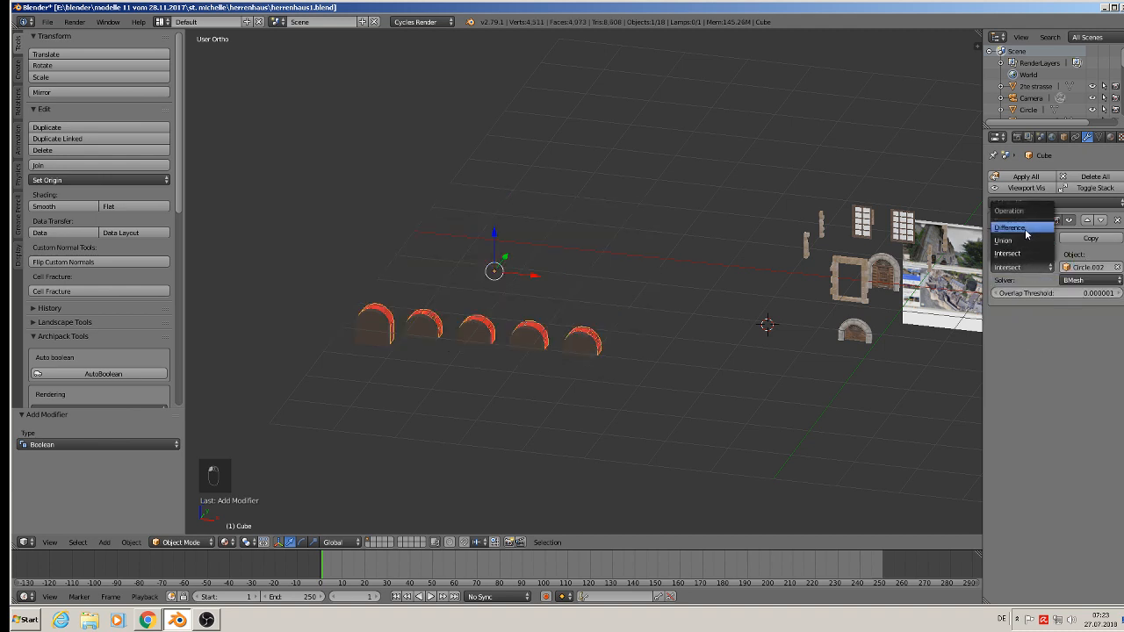
{"action": "left_click", "coordinate": [1026, 231]}
{"action": "left_click", "coordinate": [1025, 239]}
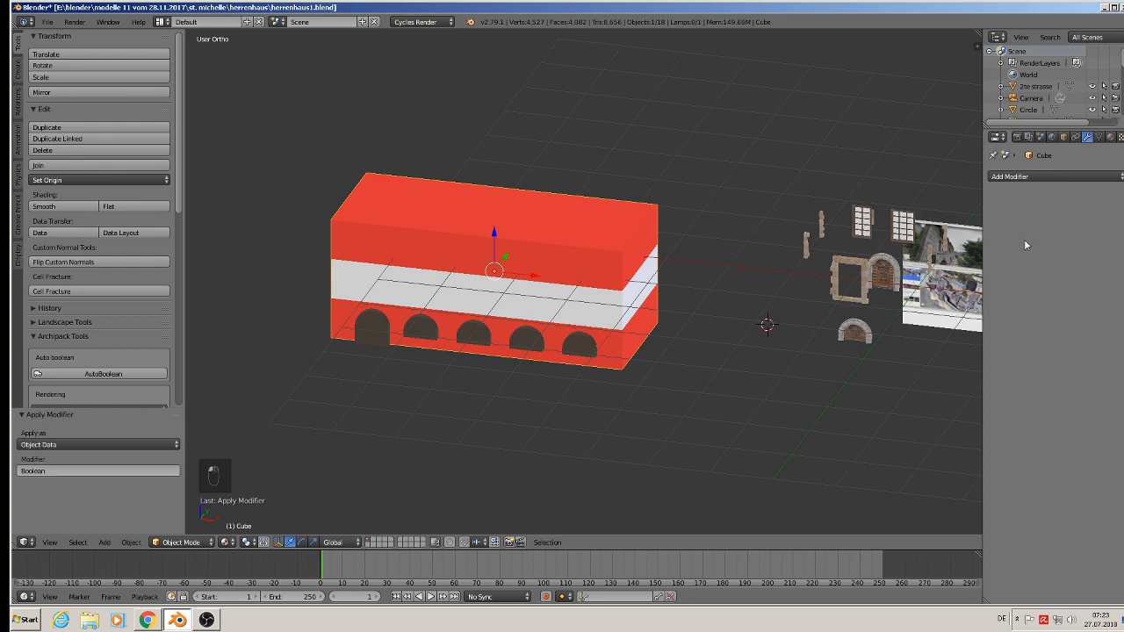
- Move the arches object straight down the Z axis by about 1.67 units, clear of the building block
{"action": "right_click", "coordinate": [530, 342]}
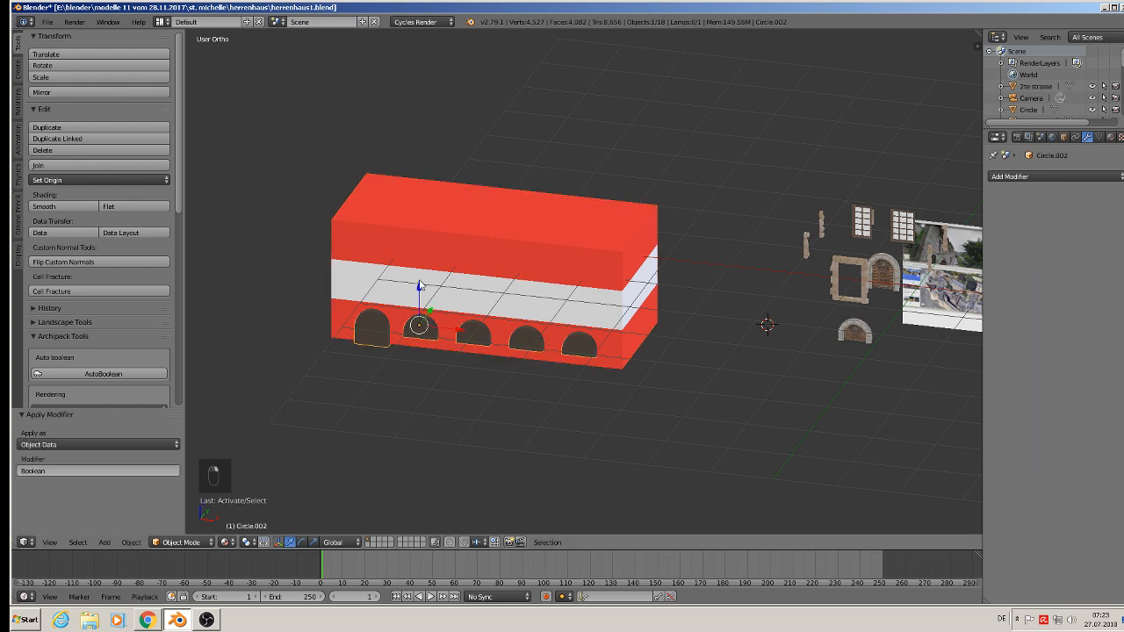
{"action": "key", "text": "g"}
{"action": "key", "text": "z"}
{"action": "left_click", "coordinate": [447, 385]}
{"action": "scroll", "coordinate": [447, 357], "scroll_direction": "up", "scroll_amount": 4}
{"action": "middle_click_drag", "start_coordinate": [447, 362], "coordinate": [432, 336]}
{"action": "scroll", "coordinate": [439, 343], "scroll_direction": "down", "scroll_amount": 6}
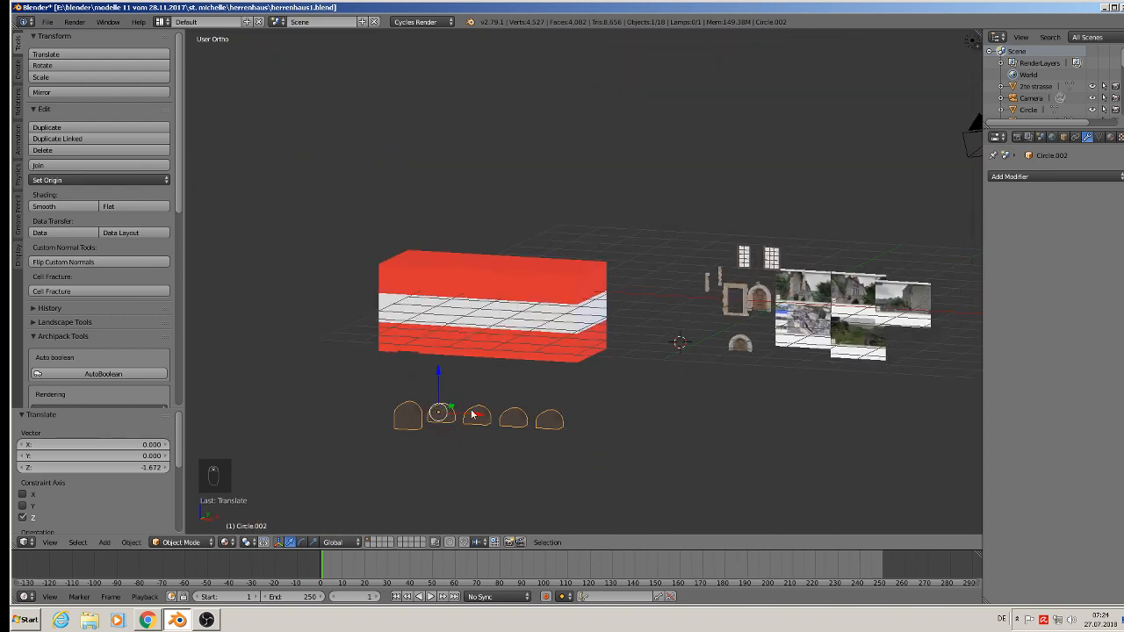
- Send the arches object to the second layer and save the file
{"action": "key", "text": "m"}
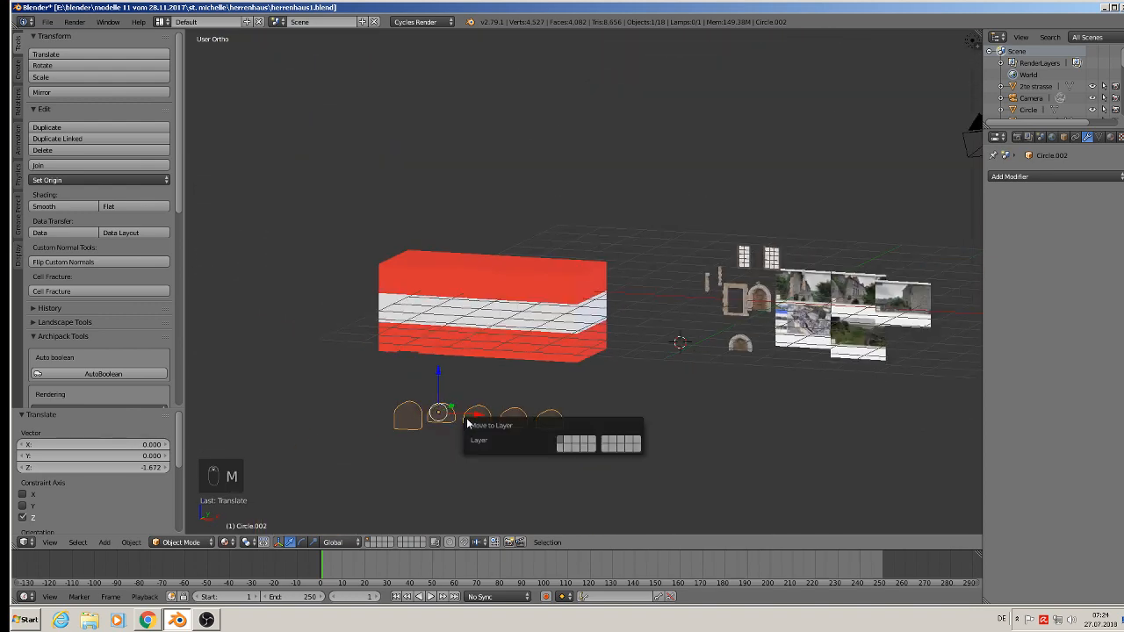
{"action": "left_click", "coordinate": [570, 445]}
{"action": "scroll", "coordinate": [492, 359], "scroll_direction": "up", "scroll_amount": 4}
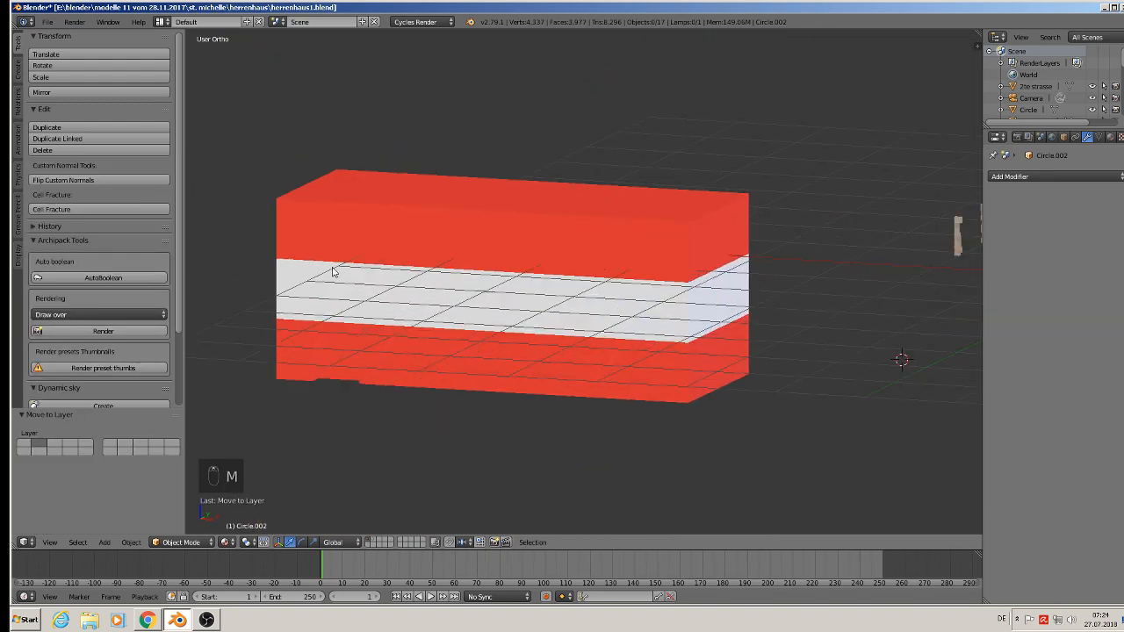
{"action": "left_click", "coordinate": [48, 22]}
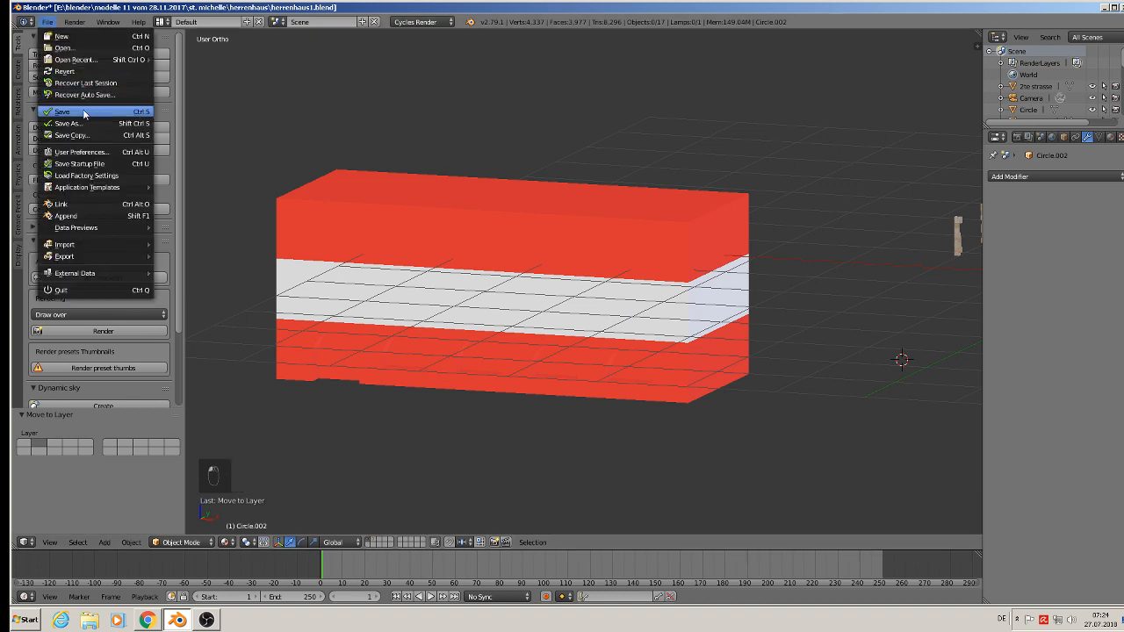
- Open the building block's mesh for editing in face selection mode
{"action": "scroll", "coordinate": [546, 372], "scroll_direction": "up", "scroll_amount": 1}
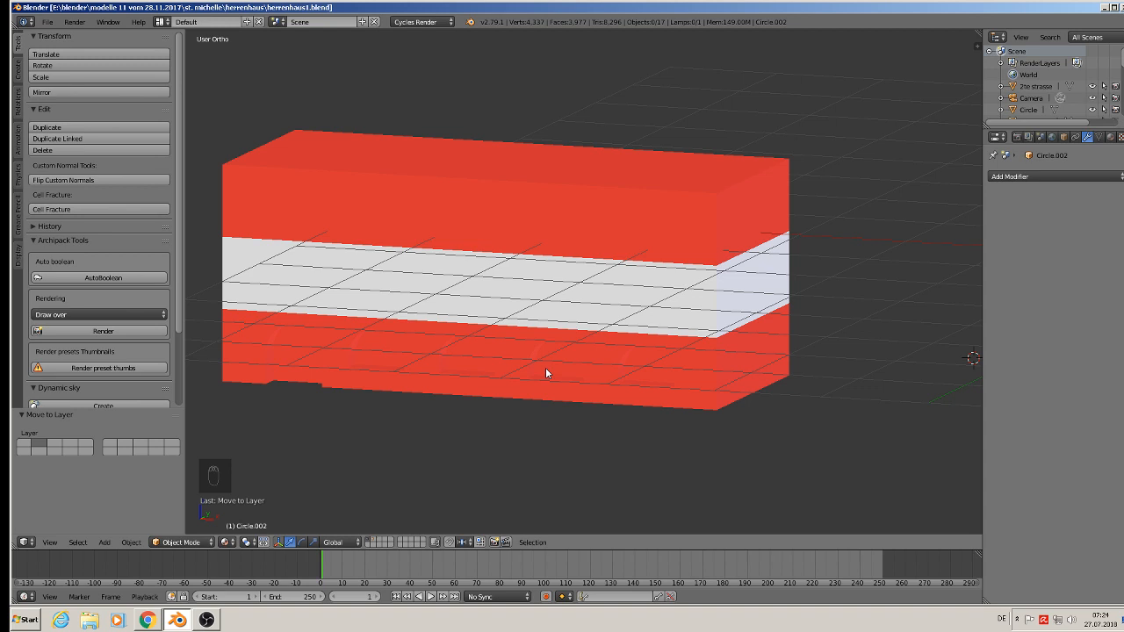
{"action": "scroll", "coordinate": [545, 373], "scroll_direction": "up", "scroll_amount": 4}
{"action": "scroll", "coordinate": [544, 372], "scroll_direction": "down", "scroll_amount": 3}
{"action": "scroll", "coordinate": [544, 368], "scroll_direction": "up", "scroll_amount": 1}
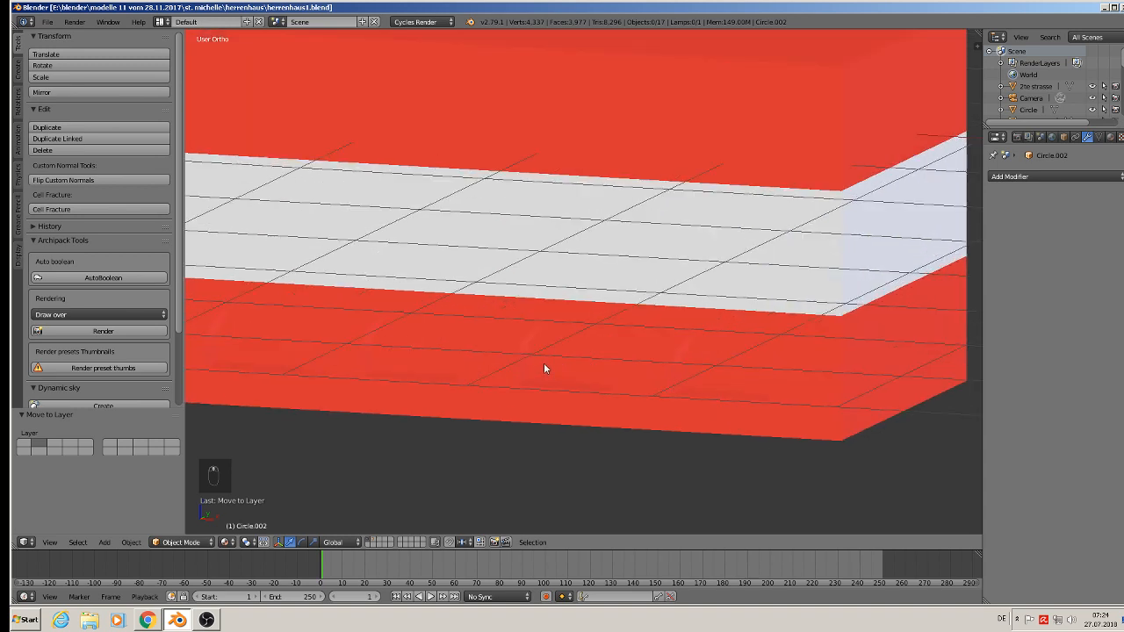
{"action": "key", "text": "Tab"}
{"action": "right_click", "coordinate": [525, 327]}
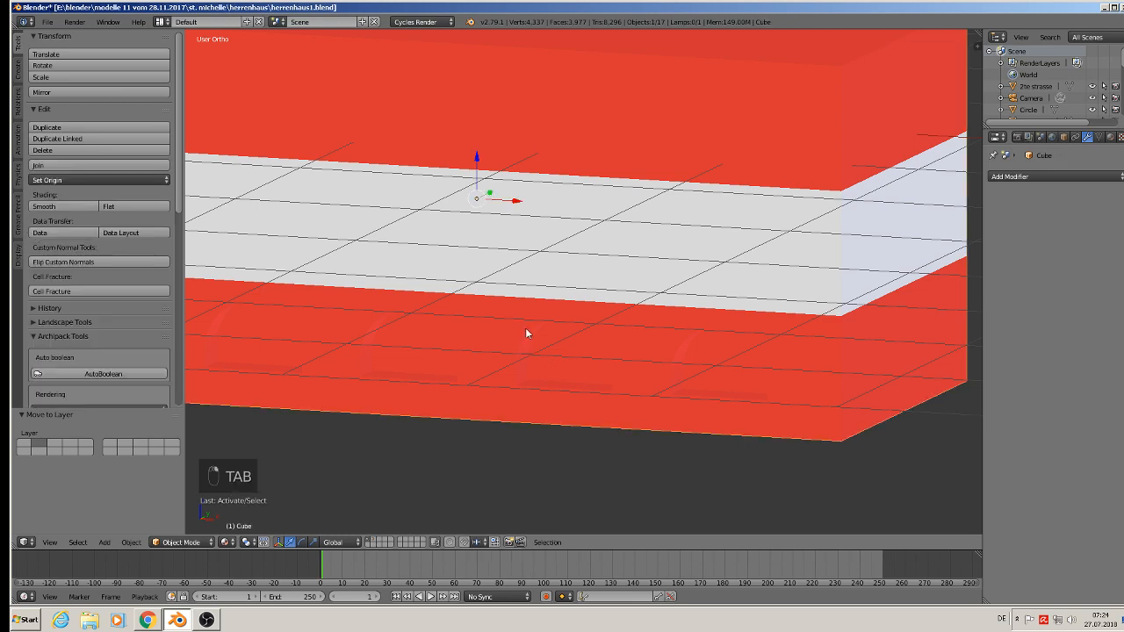
{"action": "key", "text": "Tab"}
{"action": "scroll", "coordinate": [525, 370], "scroll_direction": "up", "scroll_amount": 1}
{"action": "scroll", "coordinate": [525, 370], "scroll_direction": "down", "scroll_amount": 3}
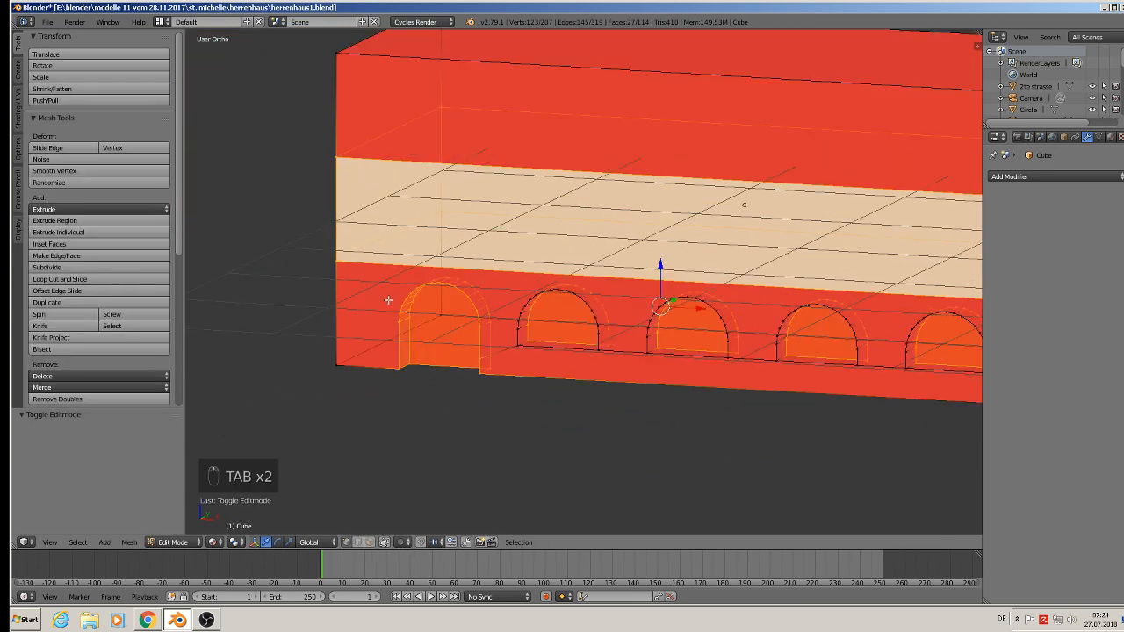
{"action": "left_click", "coordinate": [369, 541]}
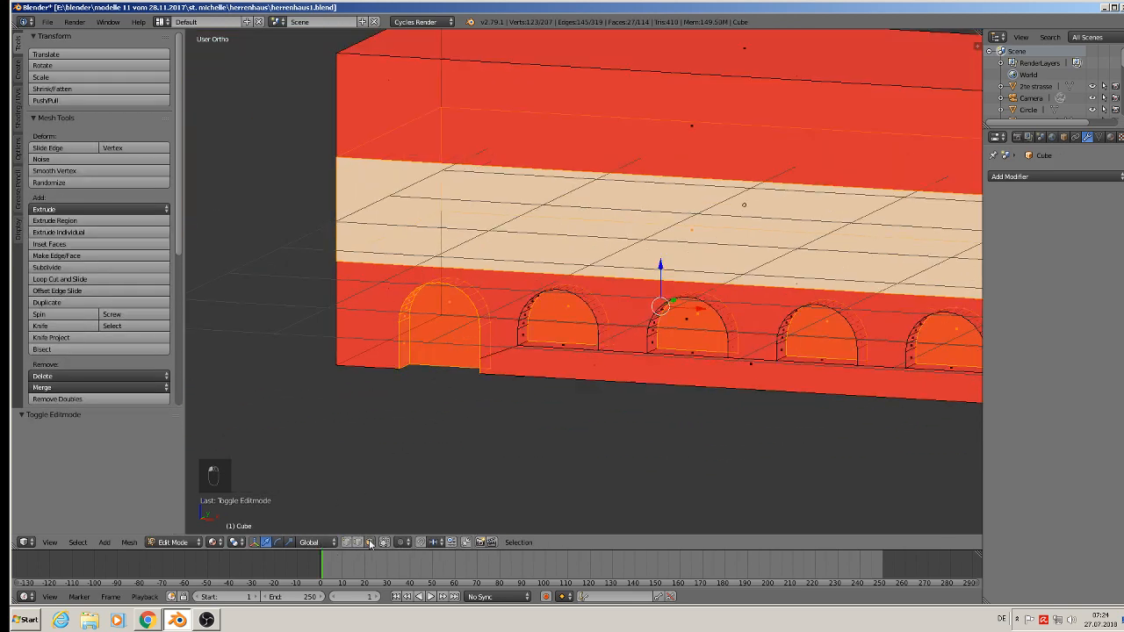
- Delete only the faces closing the backs of the five arched recesses and return to Object Mode
{"action": "right_click", "coordinate": [443, 318]}
{"action": "right_click", "coordinate": [576, 322], "text": "shift"}
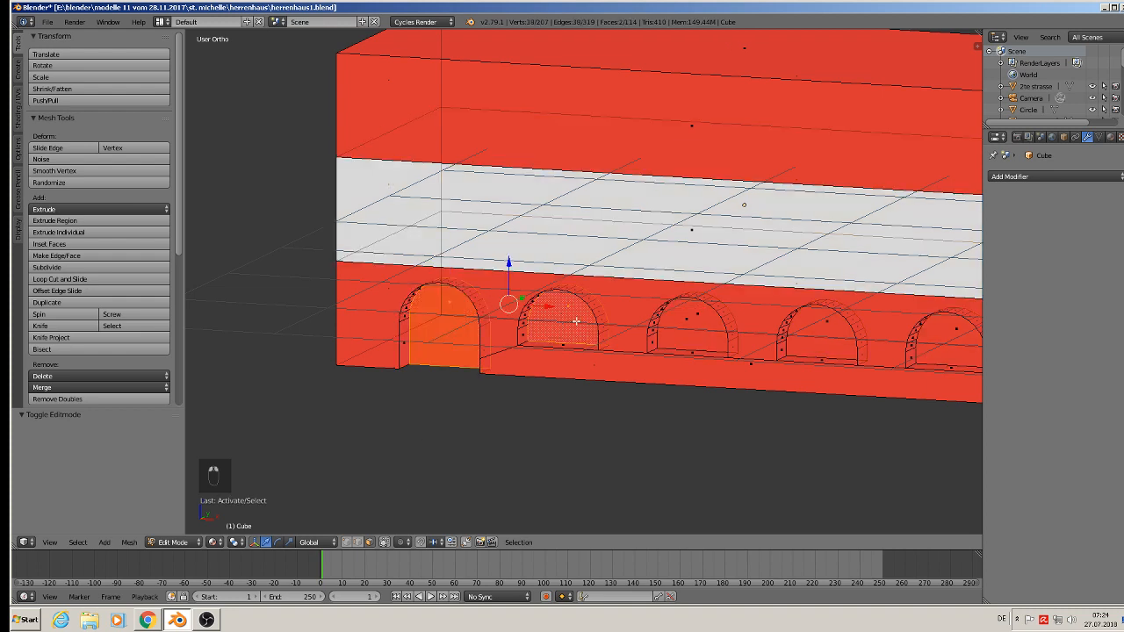
{"action": "right_click", "coordinate": [700, 317], "text": "shift"}
{"action": "right_click", "coordinate": [829, 325], "text": "shift"}
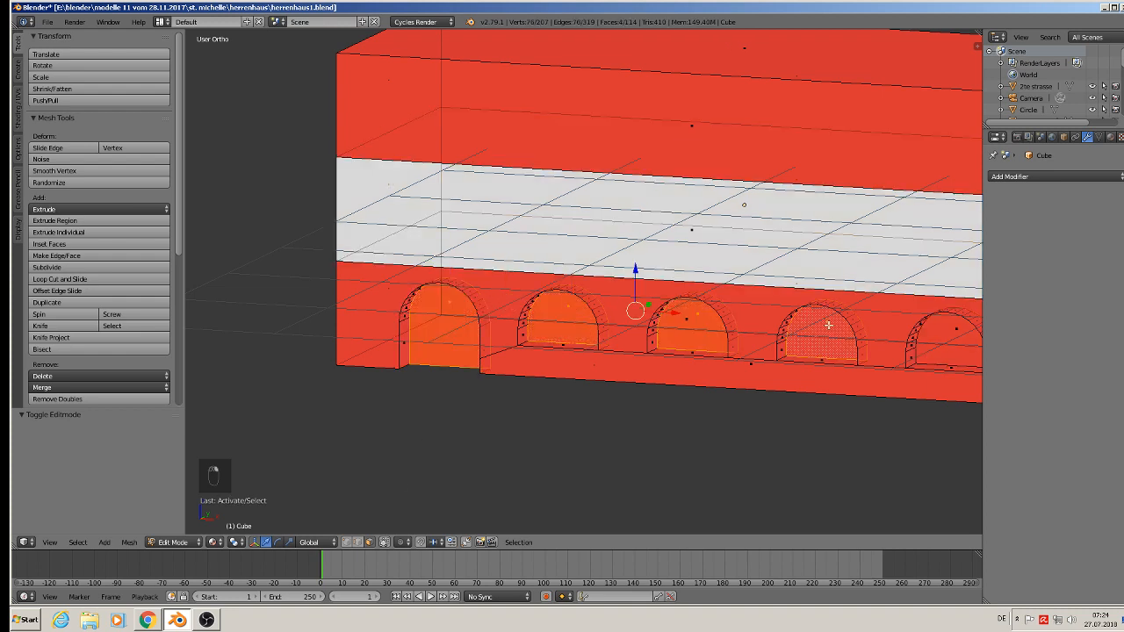
{"action": "right_click", "coordinate": [948, 331], "text": "shift"}
{"action": "middle_click_drag", "start_coordinate": [948, 331], "coordinate": [432, 408], "text": "shift"}
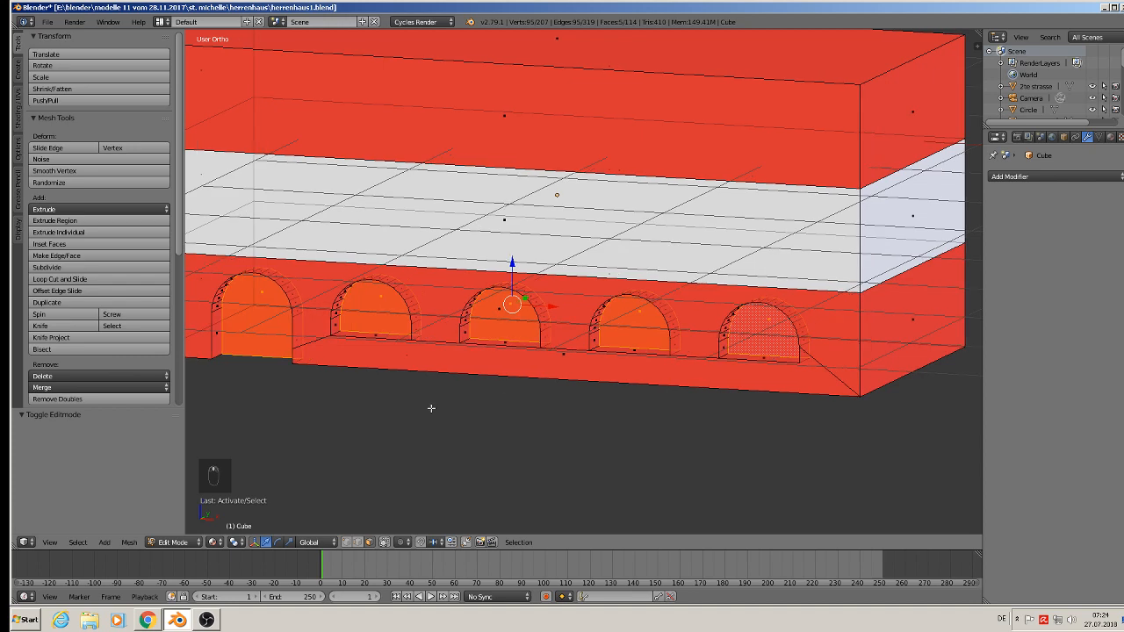
{"action": "key", "text": "x"}
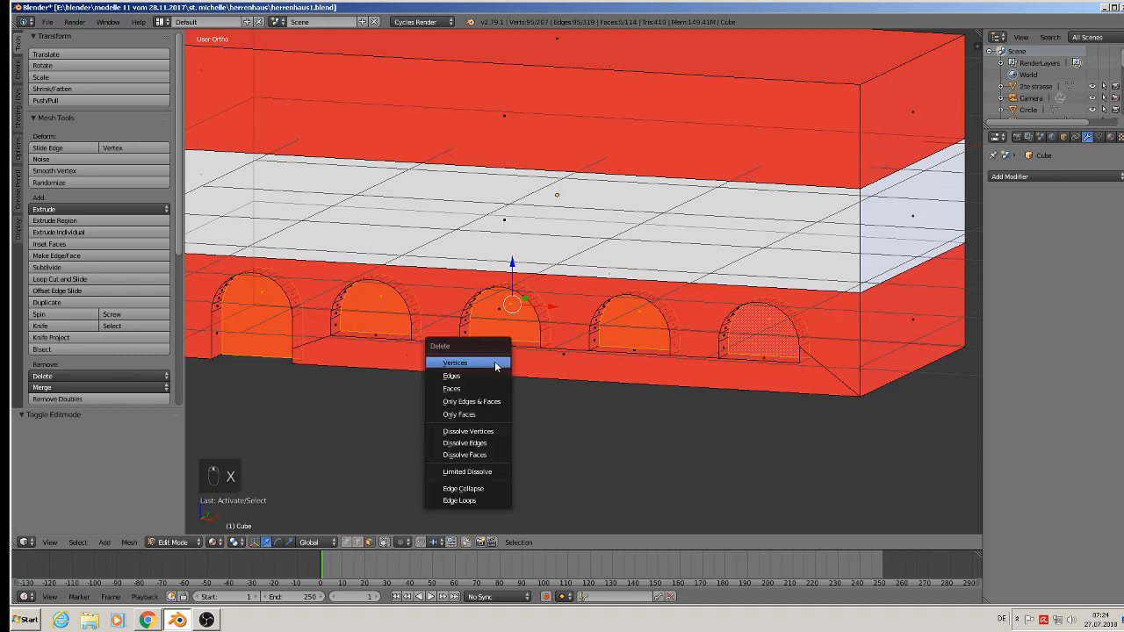
{"action": "left_click", "coordinate": [484, 412]}
{"action": "scroll", "coordinate": [484, 409], "scroll_direction": "down", "scroll_amount": 5}
{"action": "key", "text": "Tab"}
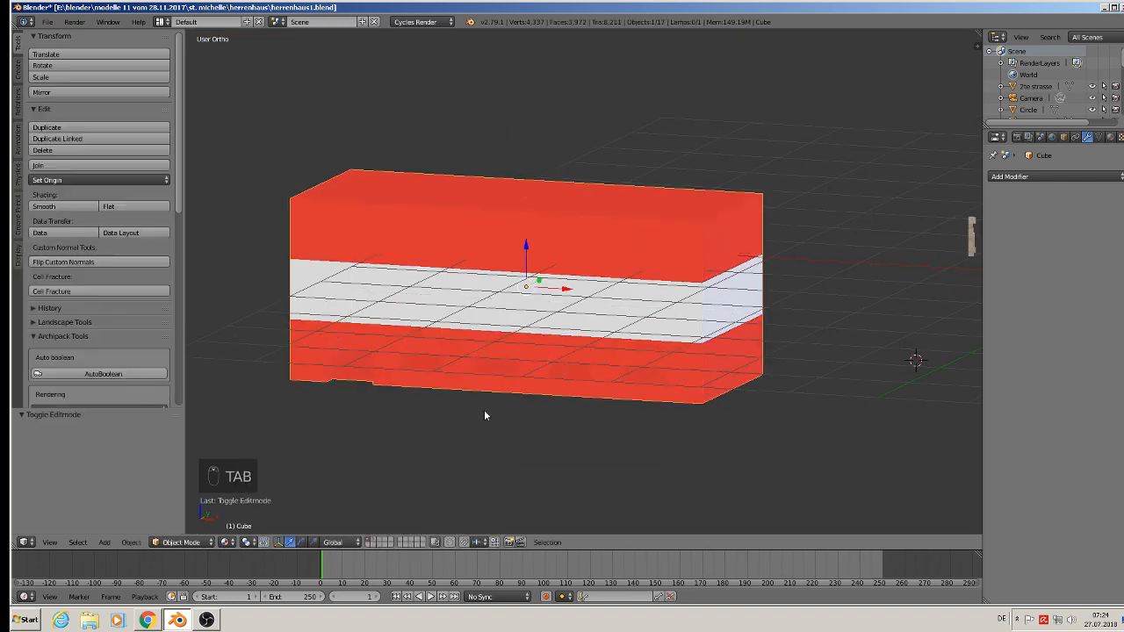
- Switch to the front view and apply rotation and scale to the building block with the arch openings
{"action": "middle_click_drag", "start_coordinate": [484, 409], "coordinate": [510, 383]}
{"action": "key", "text": "KP_1"}
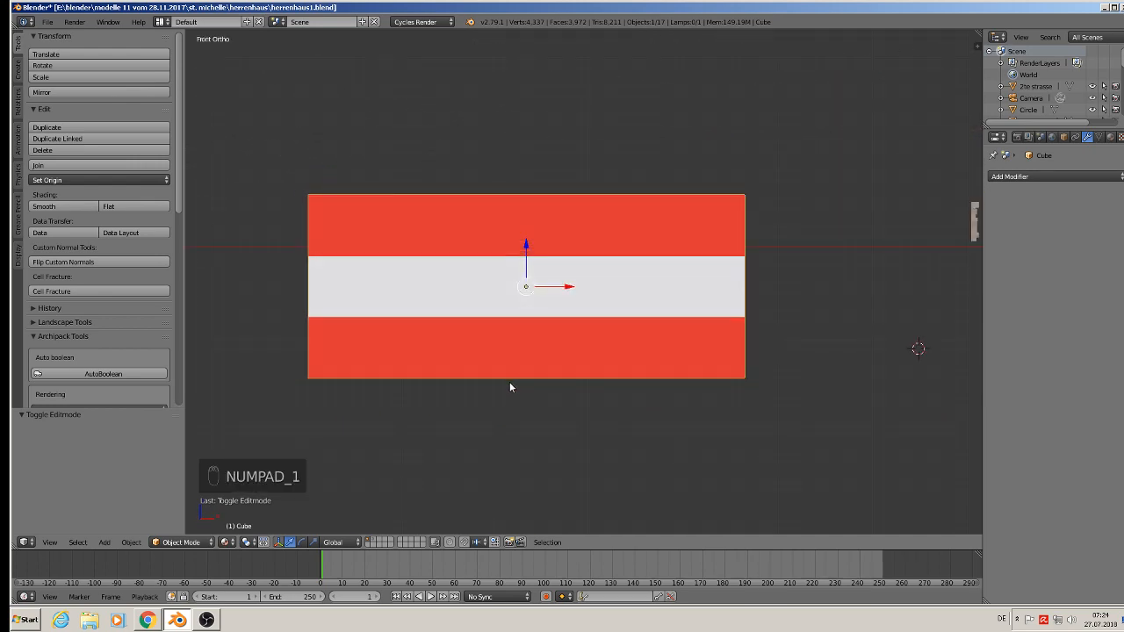
{"action": "scroll", "coordinate": [500, 380], "scroll_direction": "down", "scroll_amount": 3}
{"action": "scroll", "coordinate": [491, 383], "scroll_direction": "up", "scroll_amount": 1}
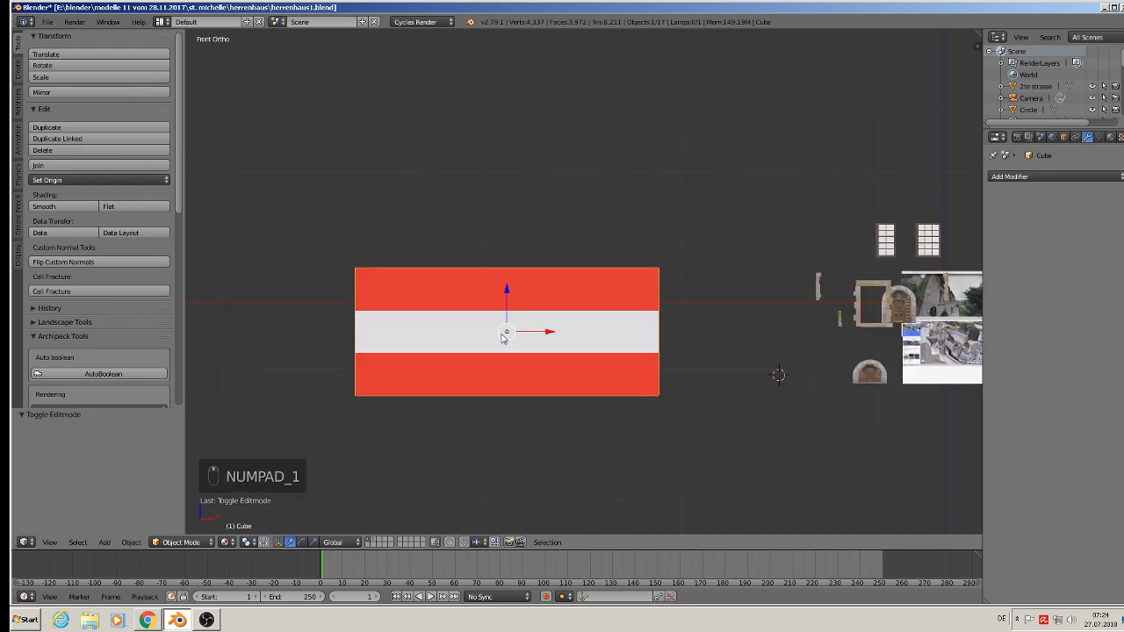
{"action": "left_click", "coordinate": [131, 542]}
{"action": "mouse_move", "coordinate": [151, 461]}
{"action": "left_click", "coordinate": [281, 348]}
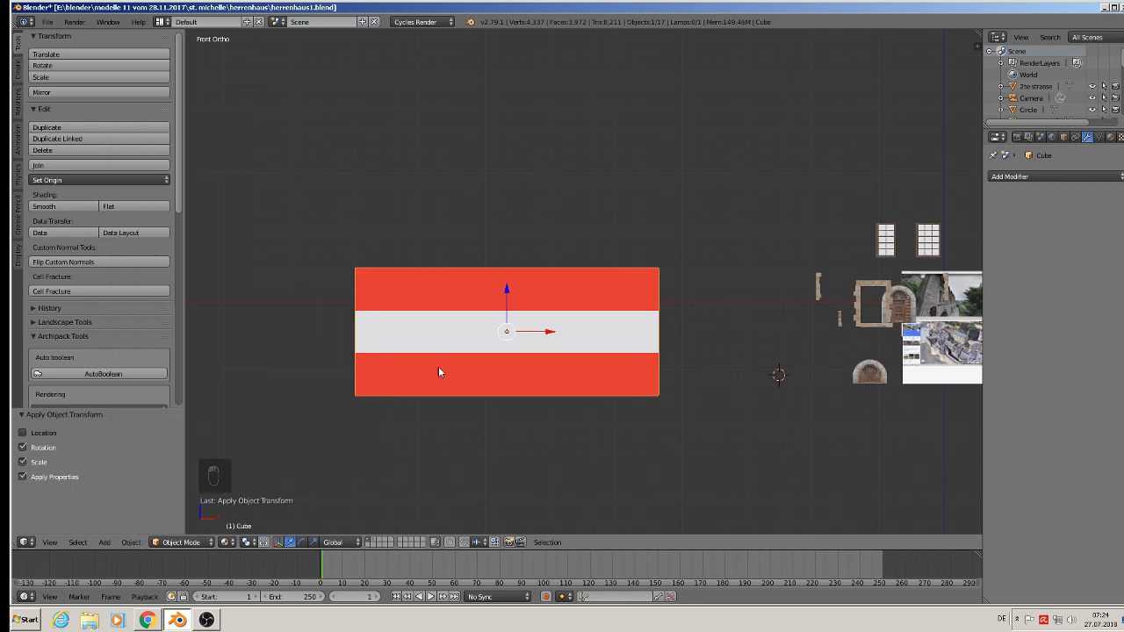
{"action": "scroll", "coordinate": [733, 409], "scroll_direction": "down", "scroll_amount": 2}
{"action": "middle_click_drag", "start_coordinate": [735, 415], "coordinate": [629, 436], "text": "shift"}
{"action": "scroll", "coordinate": [653, 425], "scroll_direction": "up", "scroll_amount": 2}
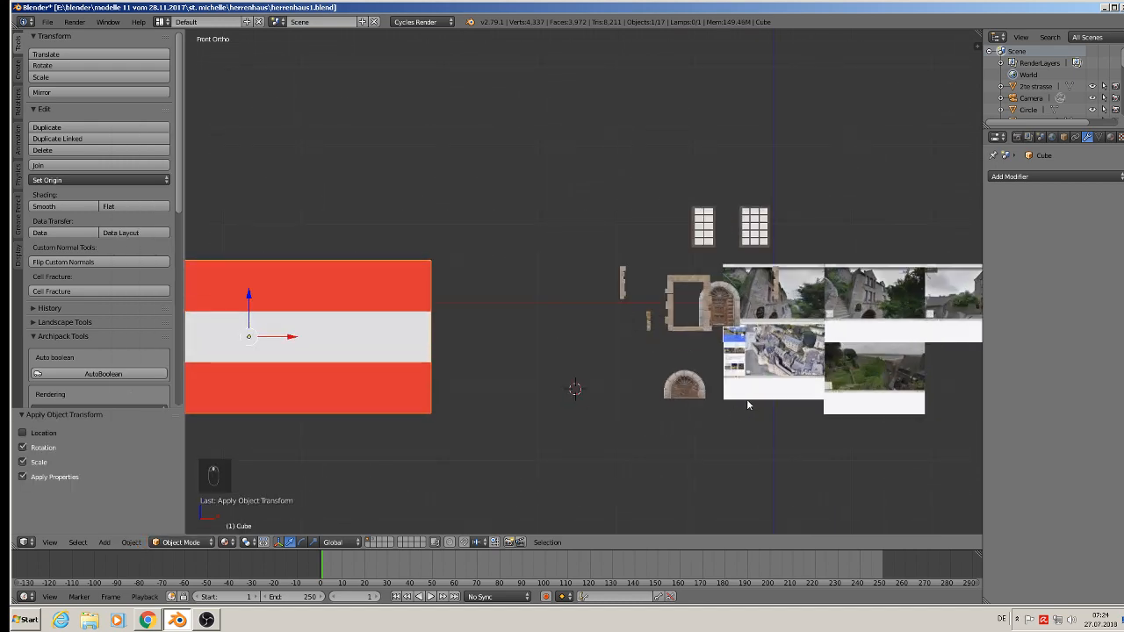
{"action": "middle_click_drag", "start_coordinate": [747, 399], "coordinate": [704, 431]}
{"action": "scroll", "coordinate": [738, 414], "scroll_direction": "up", "scroll_amount": 5}
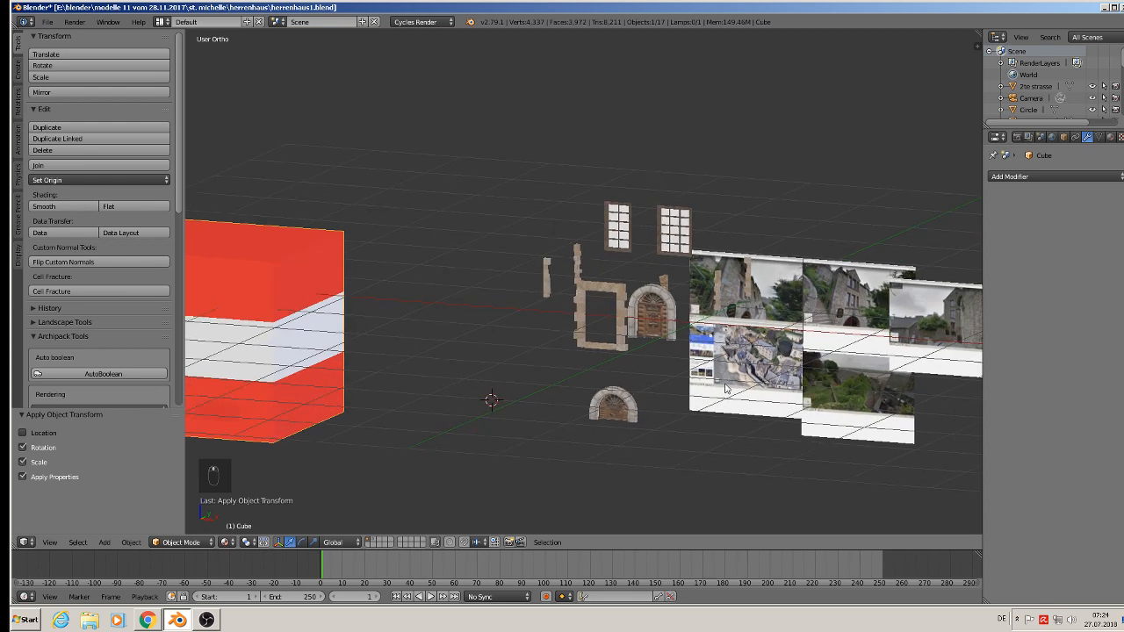
- Compare the reference photos of the manor's facade and open the two-column window's mesh for editing
{"action": "scroll", "coordinate": [685, 321], "scroll_direction": "up", "scroll_amount": 3}
{"action": "scroll", "coordinate": [822, 265], "scroll_direction": "up", "scroll_amount": 2}
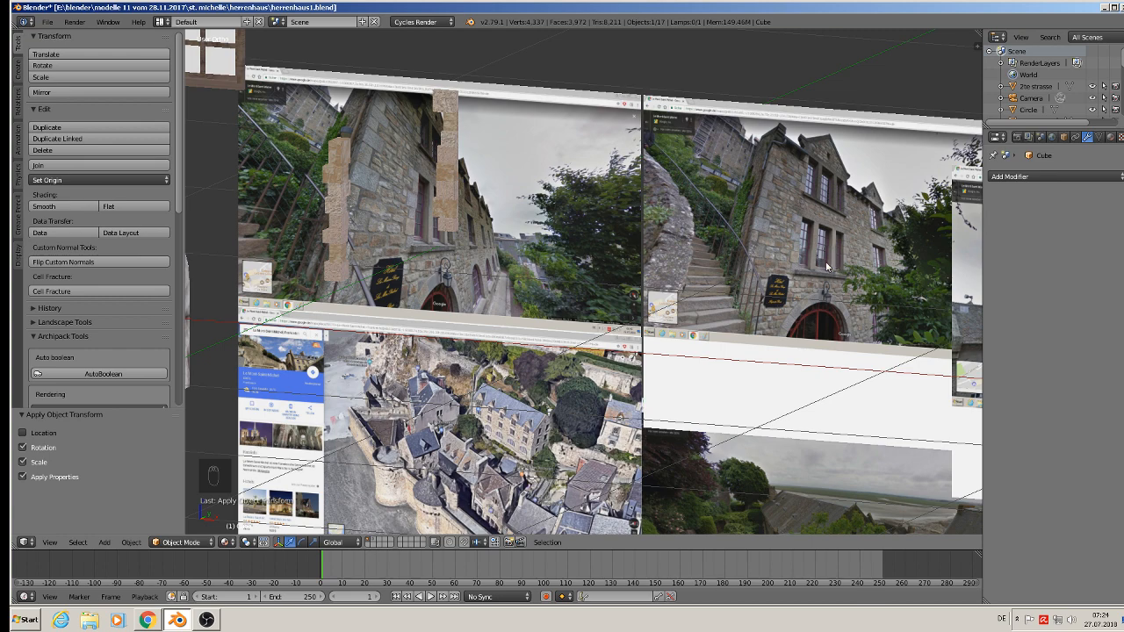
{"action": "scroll", "coordinate": [860, 249], "scroll_direction": "down", "scroll_amount": 4}
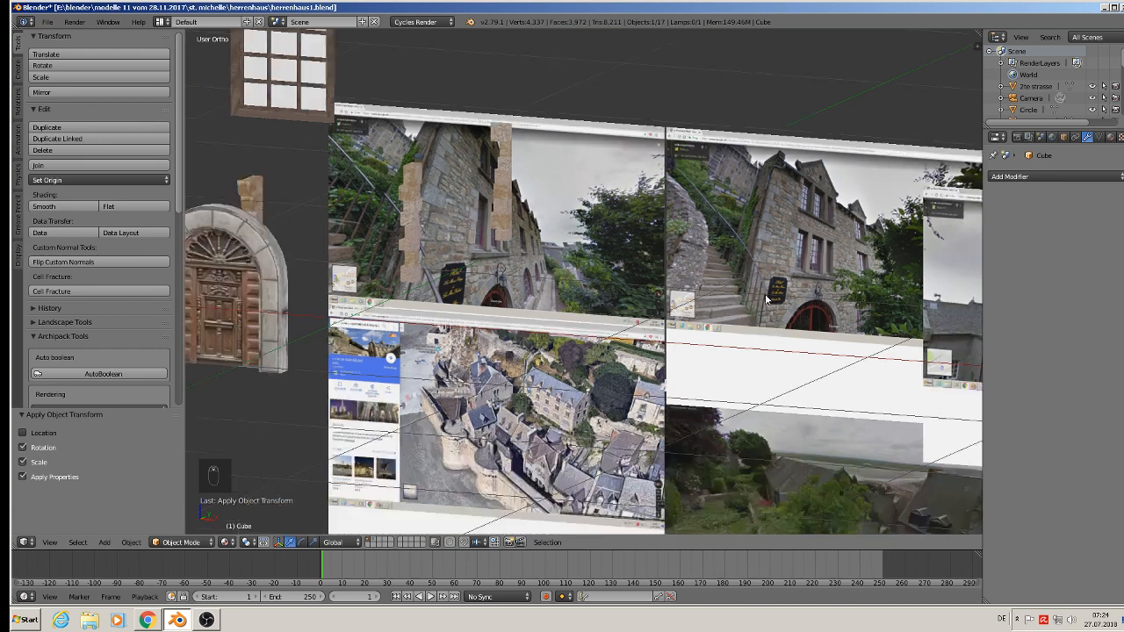
{"action": "middle_click_drag", "start_coordinate": [510, 235], "coordinate": [626, 281], "text": "shift"}
{"action": "scroll", "coordinate": [496, 178], "scroll_direction": "up", "scroll_amount": 2}
{"action": "right_click", "coordinate": [408, 109]}
{"action": "key", "text": "Tab"}
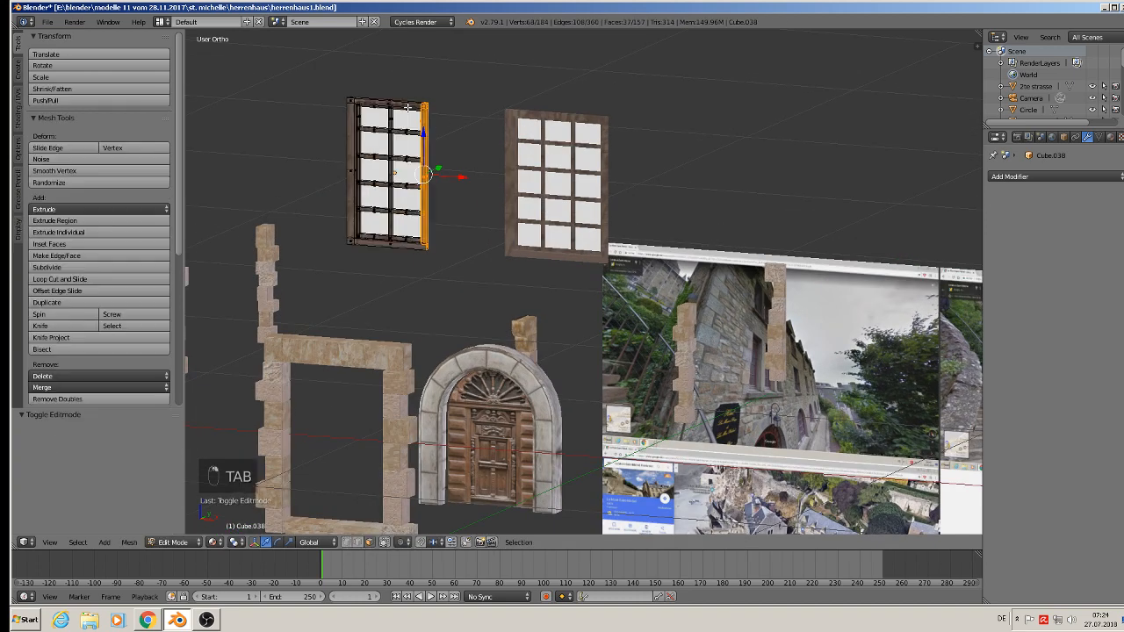
{"action": "scroll", "coordinate": [404, 98], "scroll_direction": "up", "scroll_amount": 3}
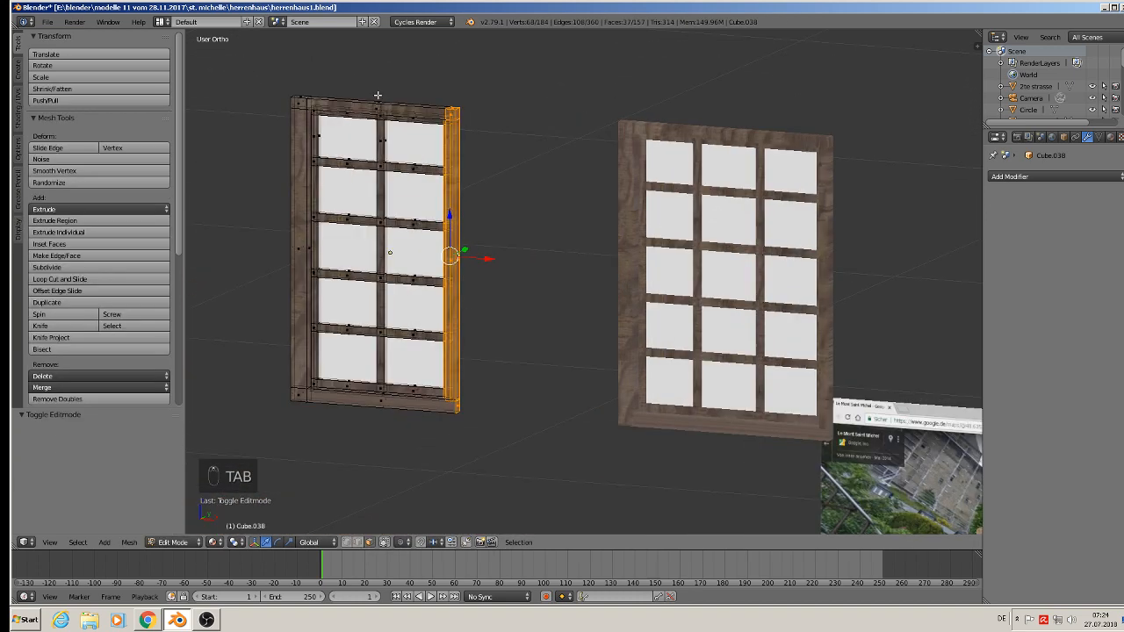
- Select the four outer corner vertices of the two-column window's frame in vertex selection mode
{"action": "left_click", "coordinate": [346, 542]}
{"action": "right_click", "coordinate": [295, 81]}
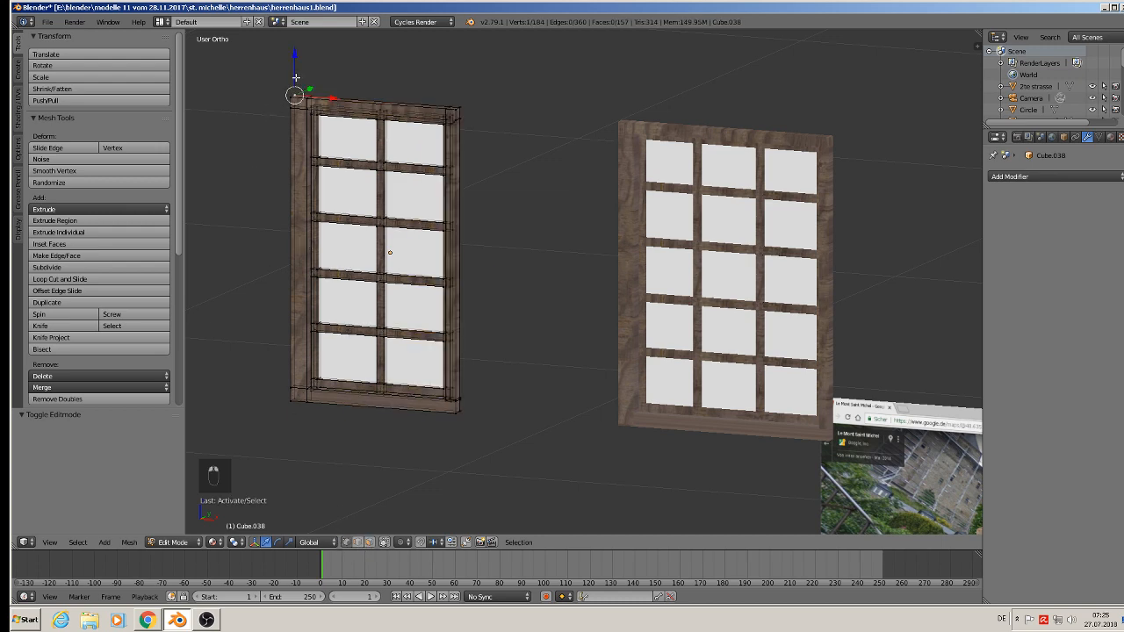
{"action": "right_click", "coordinate": [482, 112], "text": "shift"}
{"action": "right_click", "coordinate": [475, 427], "text": "shift"}
{"action": "middle_click_drag", "start_coordinate": [462, 442], "coordinate": [553, 413]}
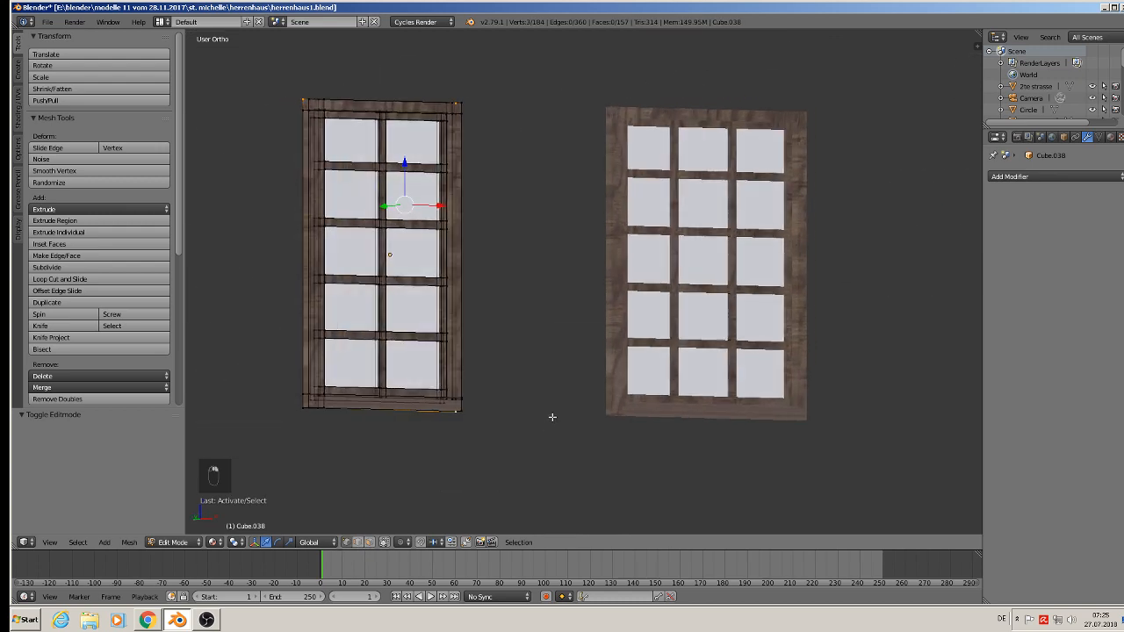
{"action": "right_click", "coordinate": [293, 410], "text": "shift"}
{"action": "scroll", "coordinate": [294, 410], "scroll_direction": "down", "scroll_amount": 2}
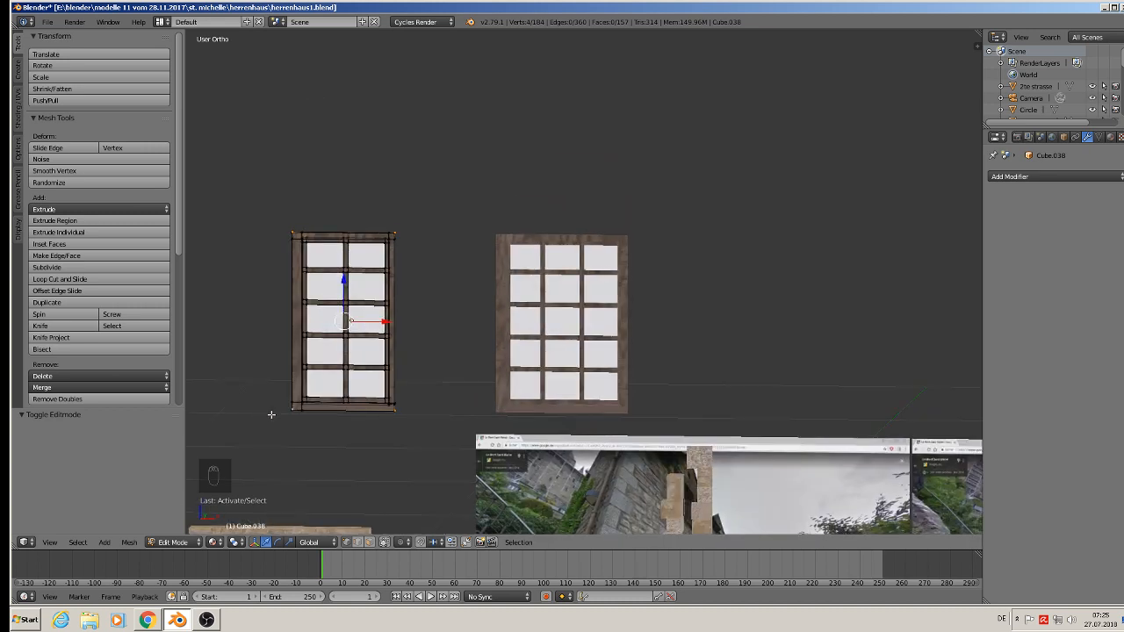
- Duplicate the four corner vertices, offset the copies -0.556 along X, separate them into their own object and return to Object Mode
{"action": "key", "text": "shift+d"}
{"action": "key", "text": "x"}
{"action": "left_click", "coordinate": [207, 306]}
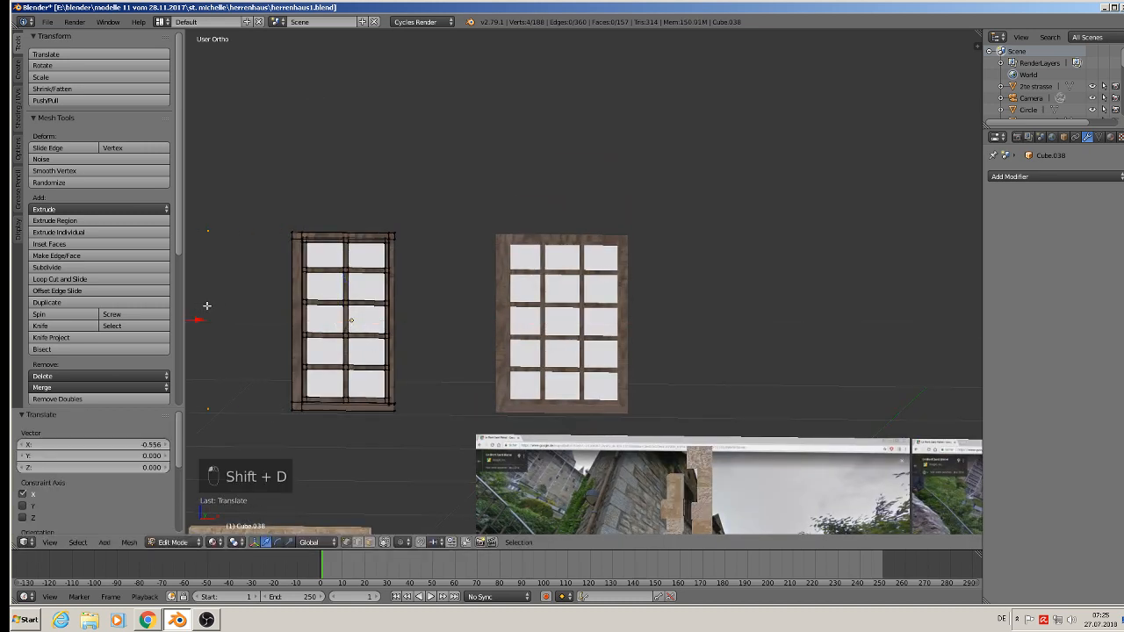
{"action": "middle_click_drag", "start_coordinate": [247, 291], "coordinate": [485, 233], "text": "shift"}
{"action": "key", "text": "p"}
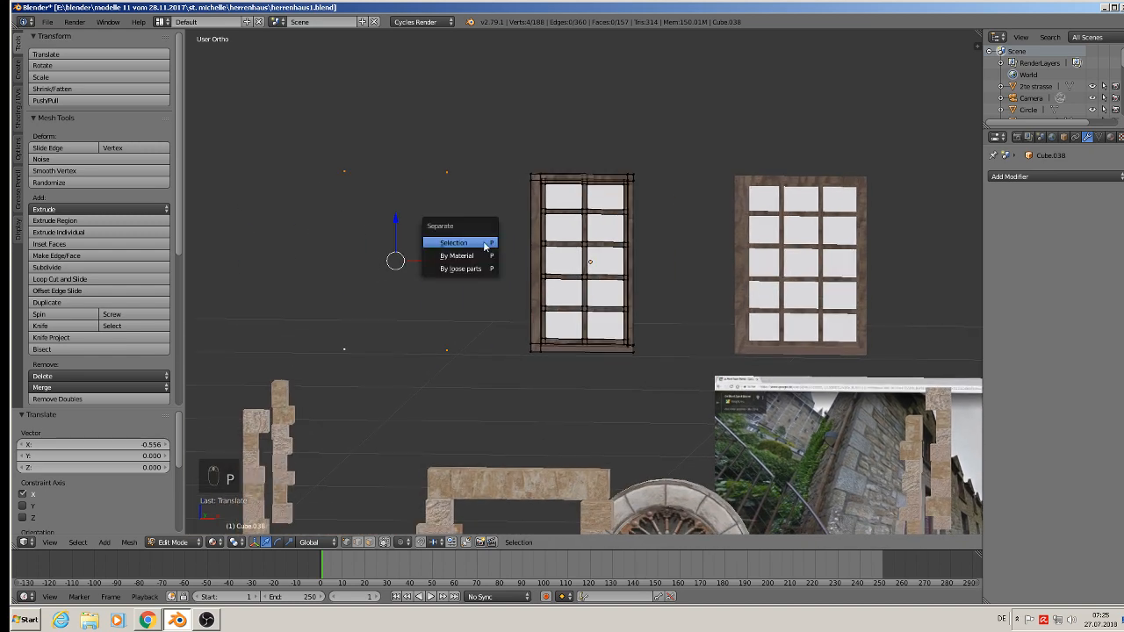
{"action": "left_click", "coordinate": [483, 245]}
{"action": "scroll", "coordinate": [452, 251], "scroll_direction": "down", "scroll_amount": 3}
{"action": "key", "text": "Tab"}
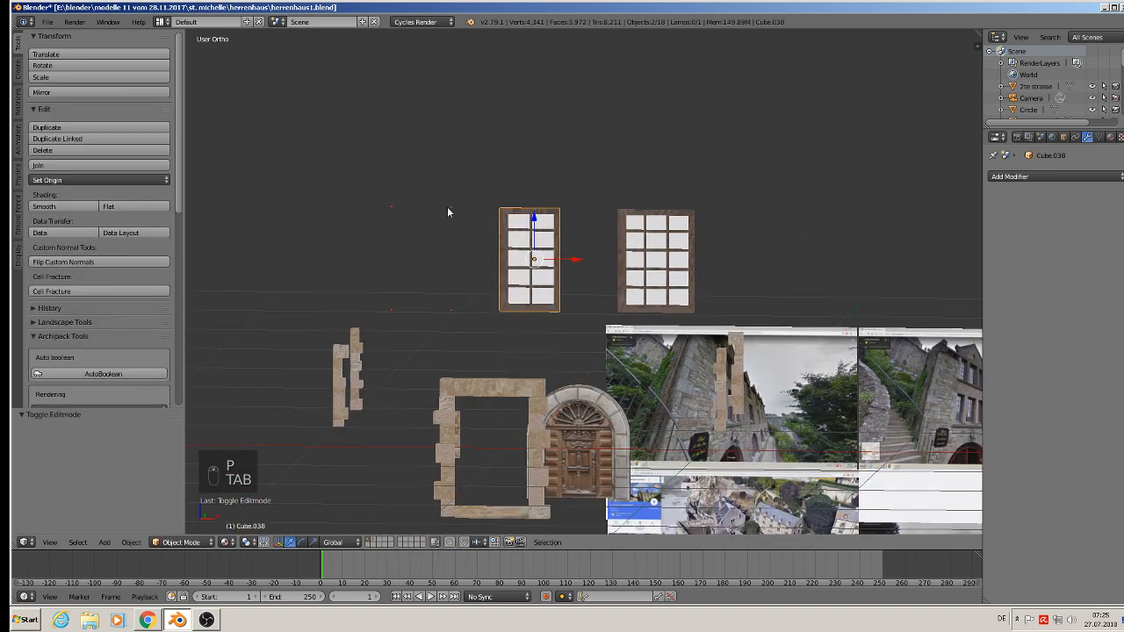
- Fill the four separated vertices beside the two-column window with a face to make a rectangular panel
{"action": "right_click", "coordinate": [447, 207]}
{"action": "key", "text": "Tab"}
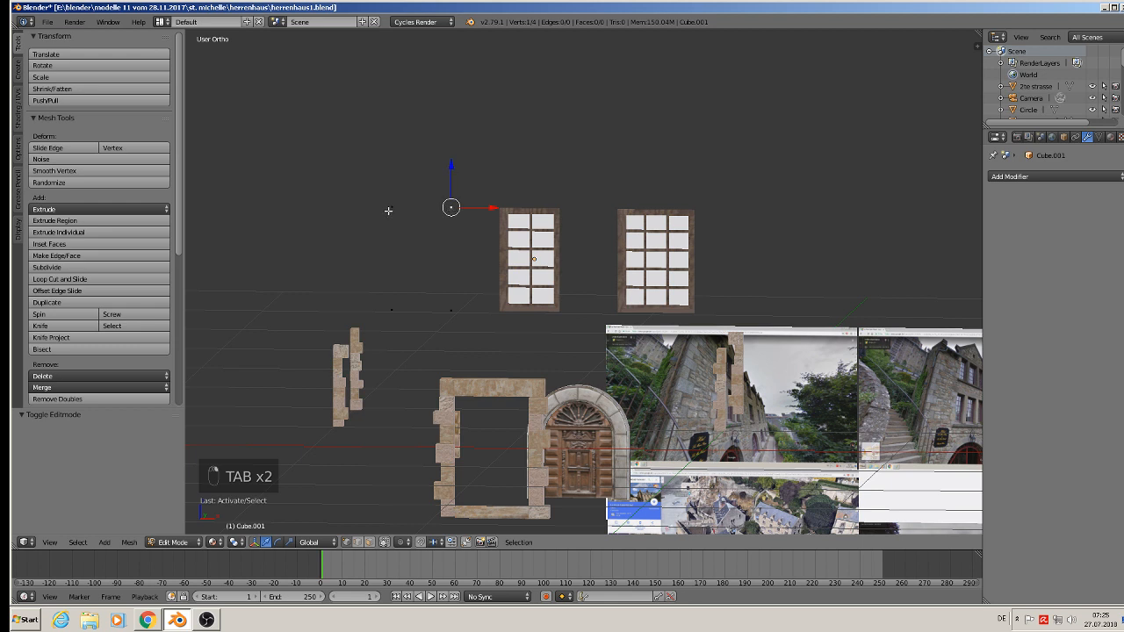
{"action": "right_click", "coordinate": [390, 209], "text": "shift"}
{"action": "right_click", "coordinate": [392, 310], "text": "shift"}
{"action": "right_click", "coordinate": [447, 310], "text": "shift"}
{"action": "key", "text": "f"}
{"action": "key", "text": "a"}
{"action": "key", "text": "Tab"}
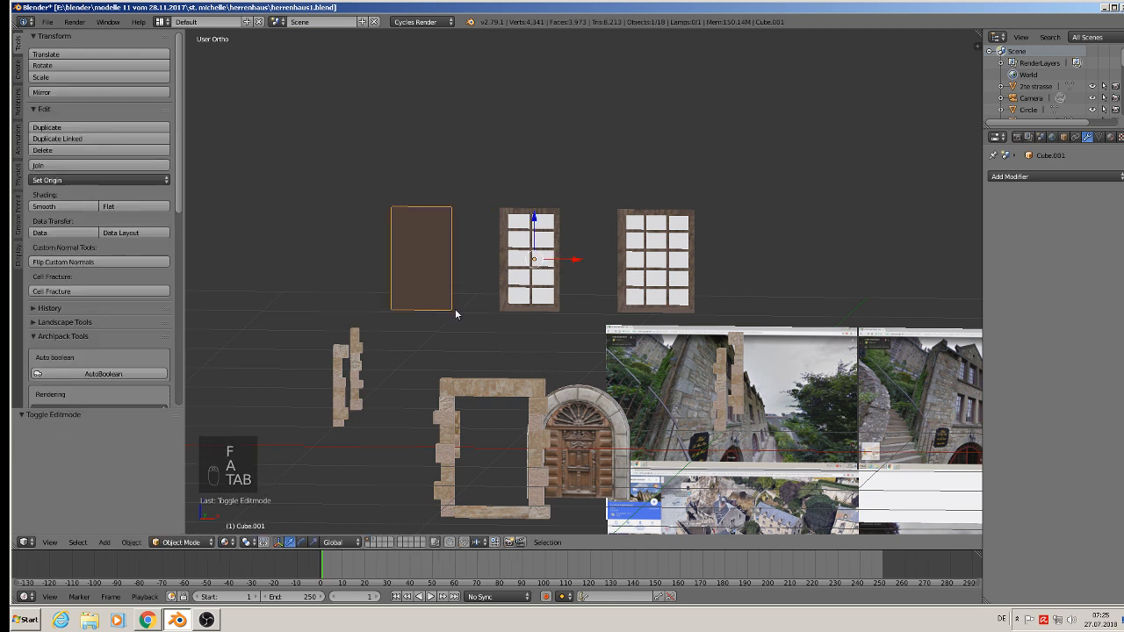
- Set the new rectangular panel's origin to its geometry
{"action": "middle_click_drag", "start_coordinate": [453, 293], "coordinate": [381, 313]}
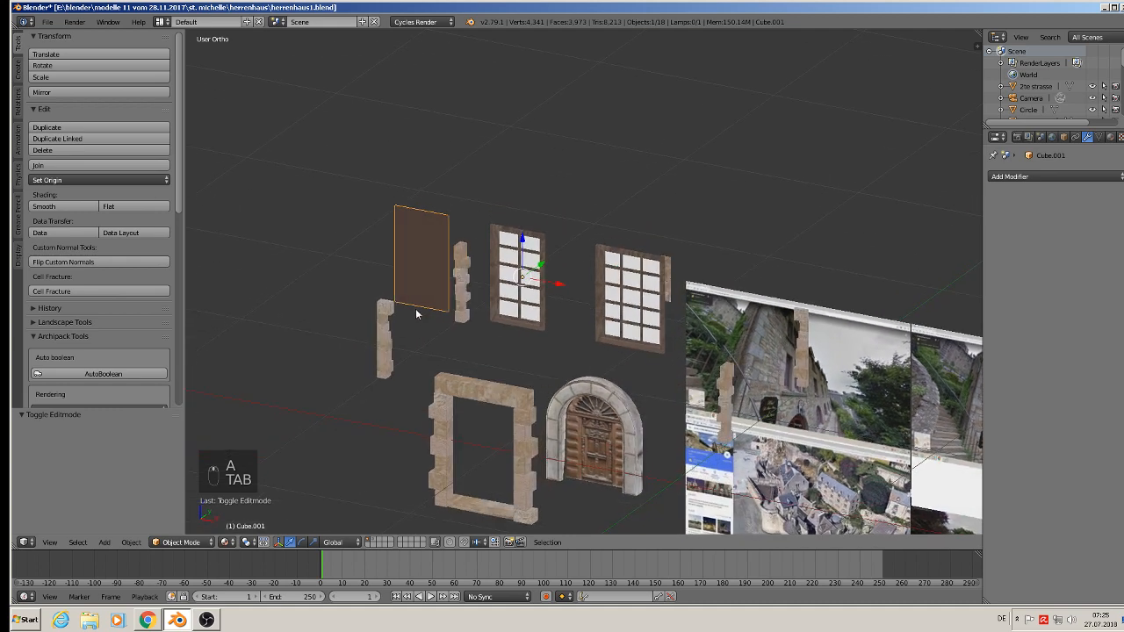
{"action": "left_click", "coordinate": [70, 181]}
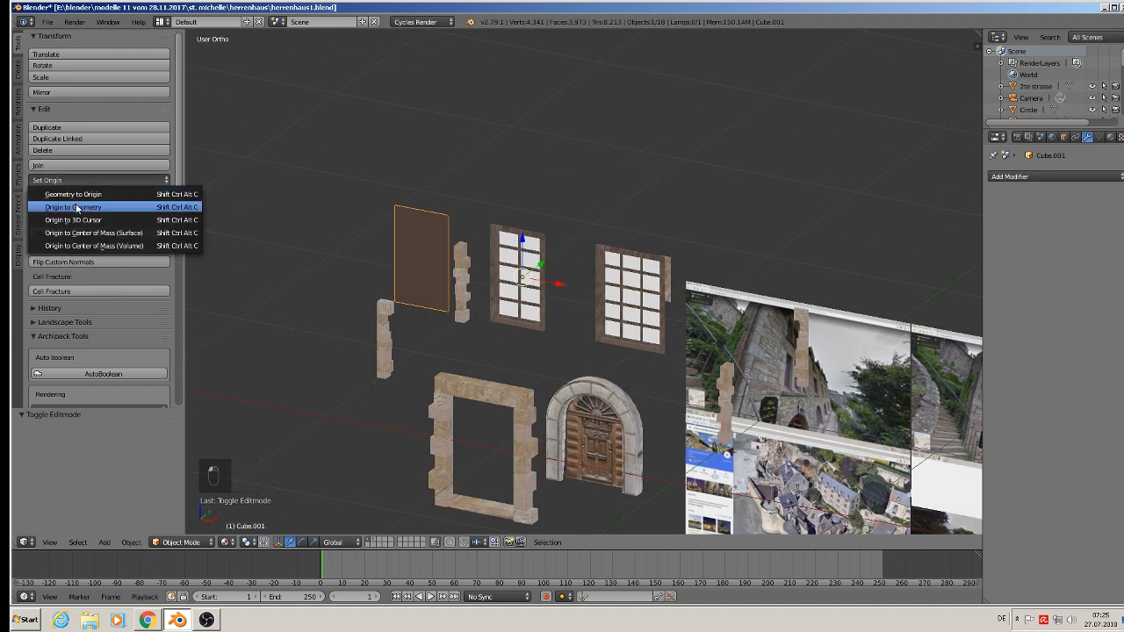
{"action": "left_click", "coordinate": [77, 207]}
{"action": "scroll", "coordinate": [546, 334], "scroll_direction": "up", "scroll_amount": 1}
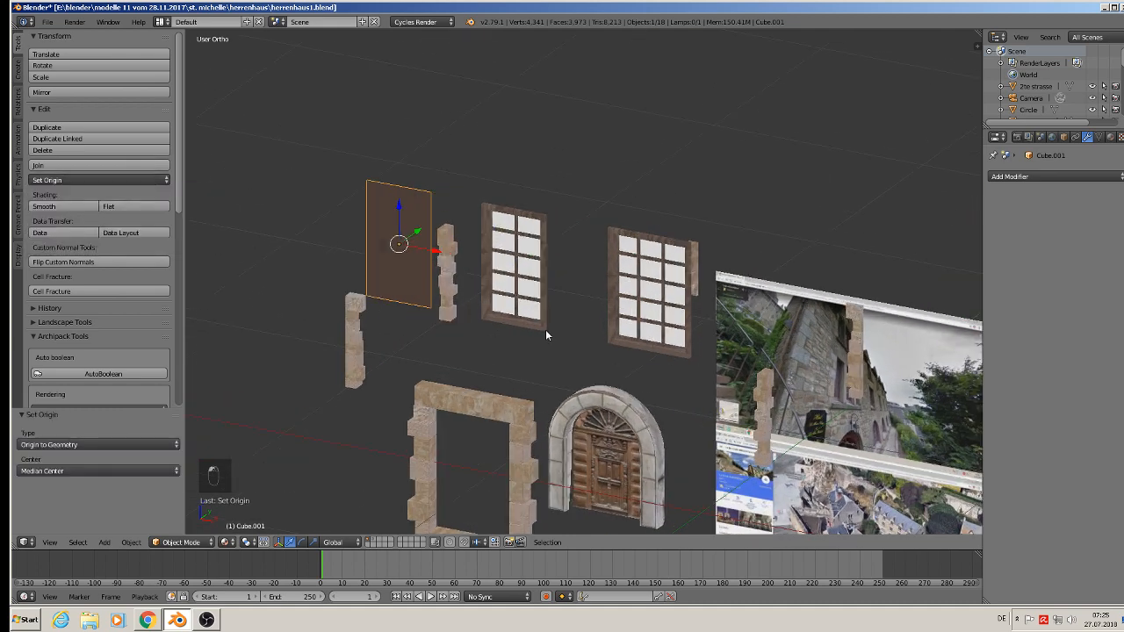
- Open the three-column window's mesh for editing and select the four outer corner vertices of its frame
{"action": "right_click", "coordinate": [647, 248]}
{"action": "key", "text": "Tab"}
{"action": "scroll", "coordinate": [621, 241], "scroll_direction": "up", "scroll_amount": 2}
{"action": "scroll", "coordinate": [622, 242], "scroll_direction": "up", "scroll_amount": 2}
{"action": "right_click", "coordinate": [563, 193]}
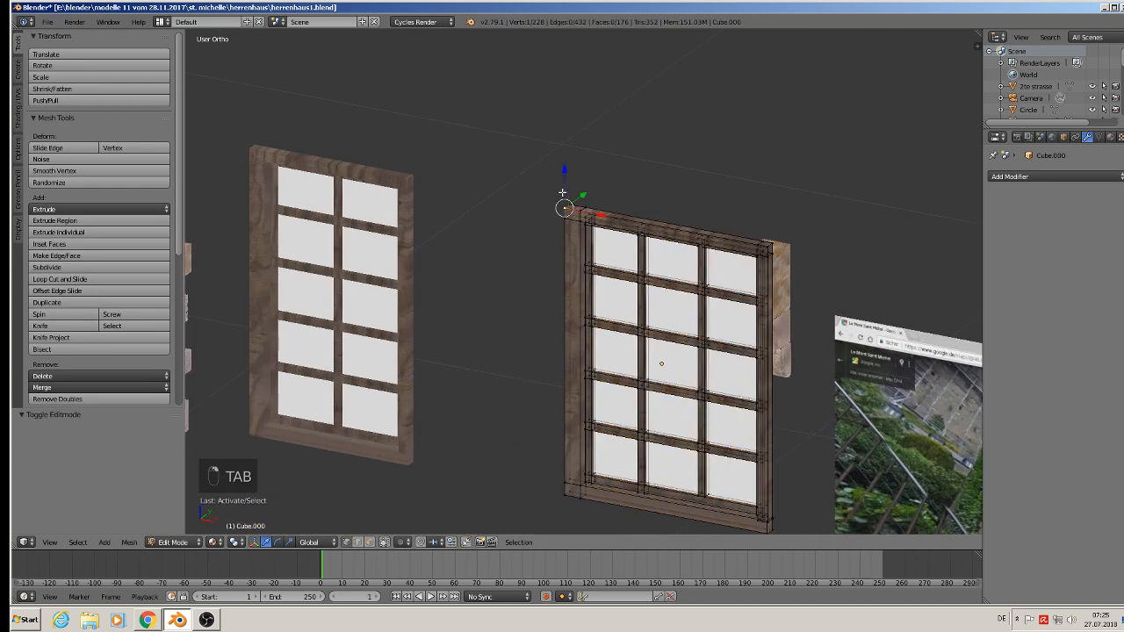
{"action": "right_click", "coordinate": [580, 193]}
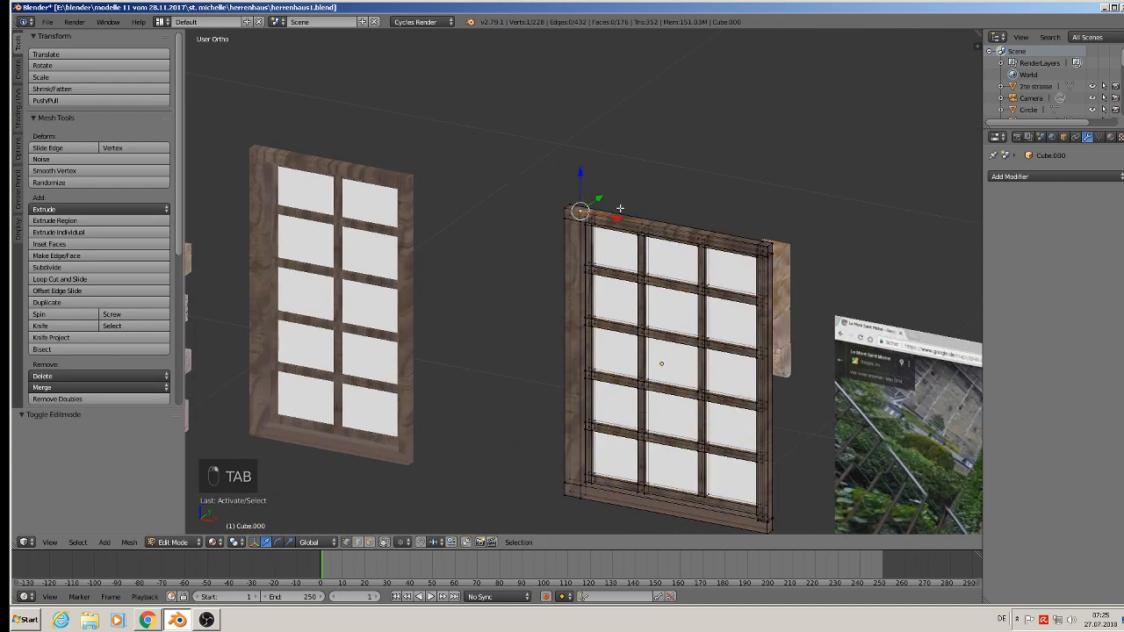
{"action": "right_click", "coordinate": [573, 189]}
{"action": "right_click", "coordinate": [777, 240], "text": "shift"}
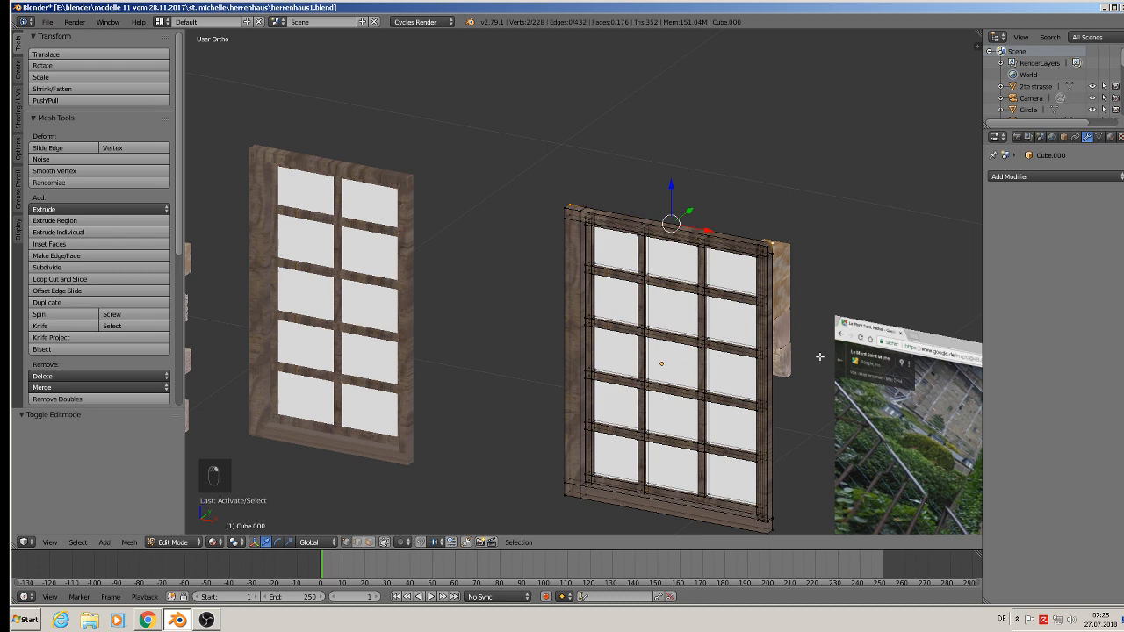
{"action": "right_click", "coordinate": [796, 530], "text": "shift"}
{"action": "middle_click_drag", "start_coordinate": [738, 486], "coordinate": [821, 411], "text": "shift"}
{"action": "right_click", "coordinate": [651, 413], "text": "shift"}
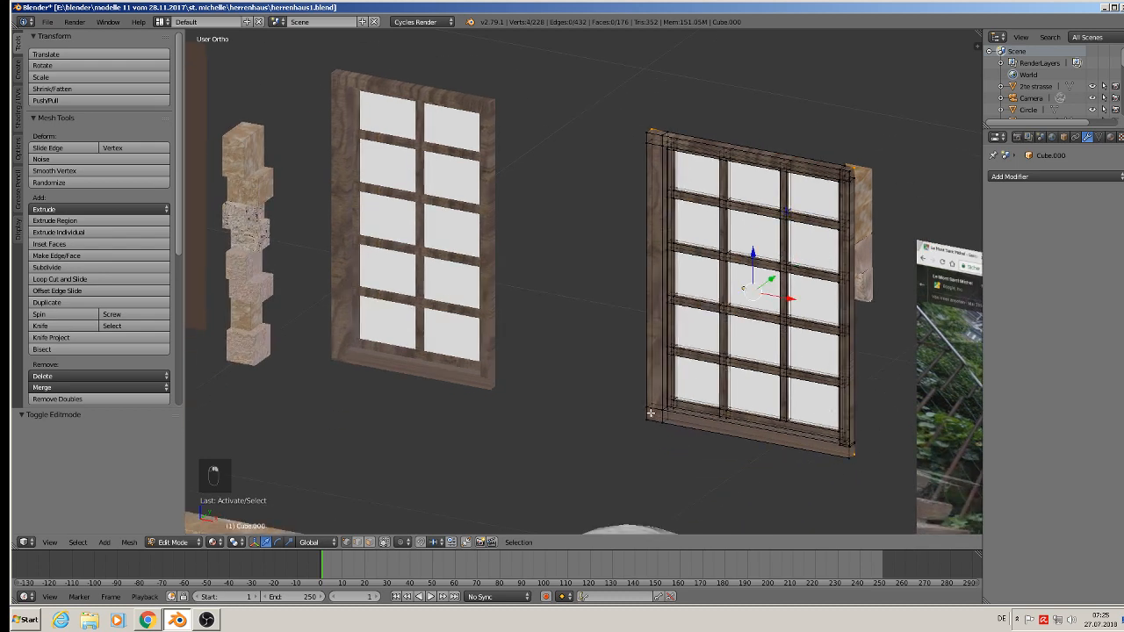
- Duplicate the three-column window's corner vertices -0.405 along X, separate the copies into their own object and return to Object Mode
{"action": "key", "text": "shift+d"}
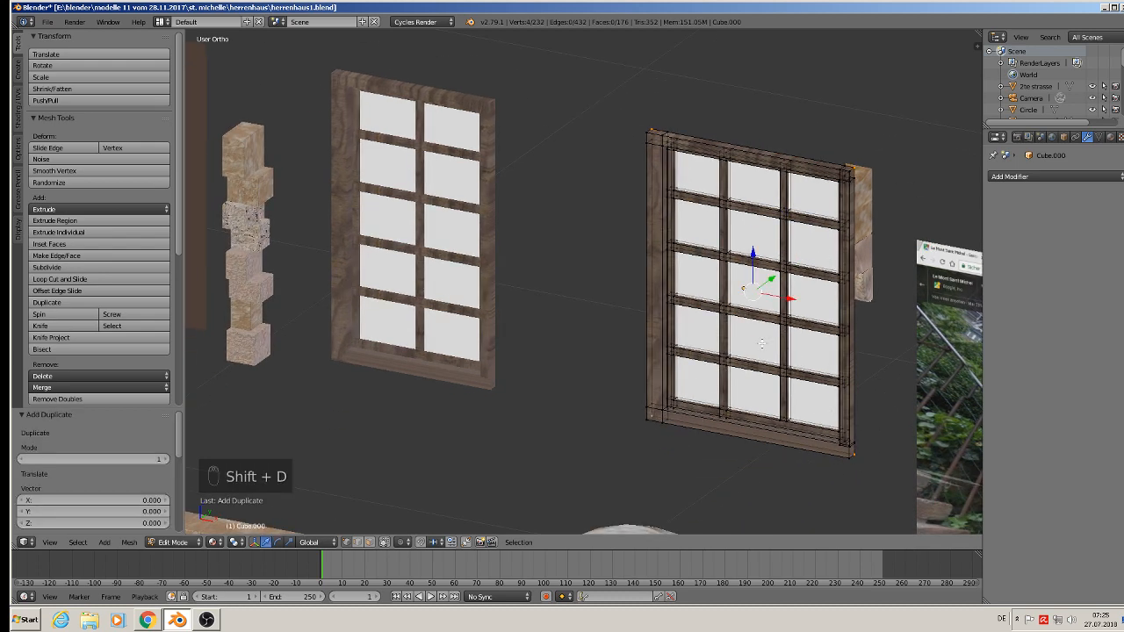
{"action": "key", "text": "x"}
{"action": "left_click", "coordinate": [591, 258]}
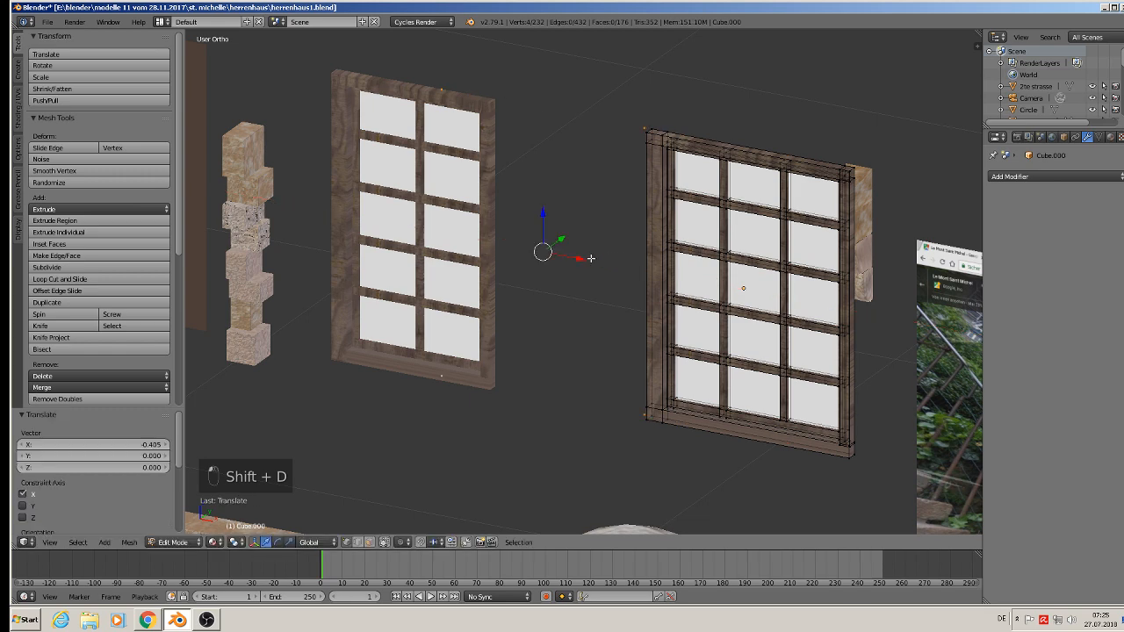
{"action": "key", "text": "p"}
{"action": "left_click", "coordinate": [605, 266]}
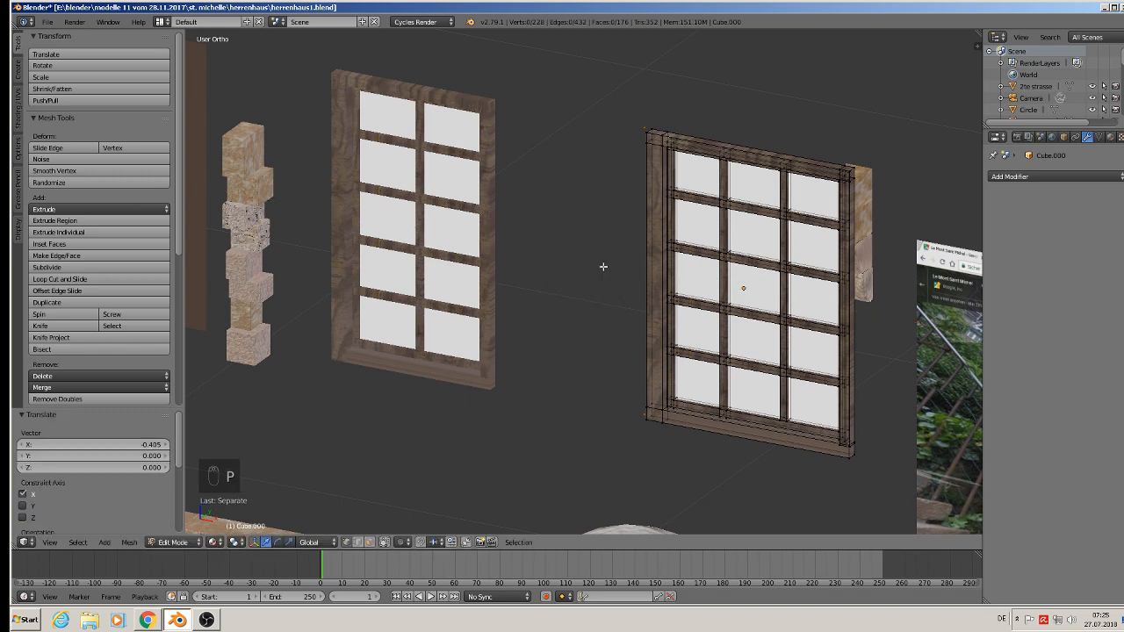
{"action": "scroll", "coordinate": [596, 275], "scroll_direction": "down", "scroll_amount": 2}
{"action": "scroll", "coordinate": [596, 275], "scroll_direction": "down", "scroll_amount": 2}
{"action": "key", "text": "Tab"}
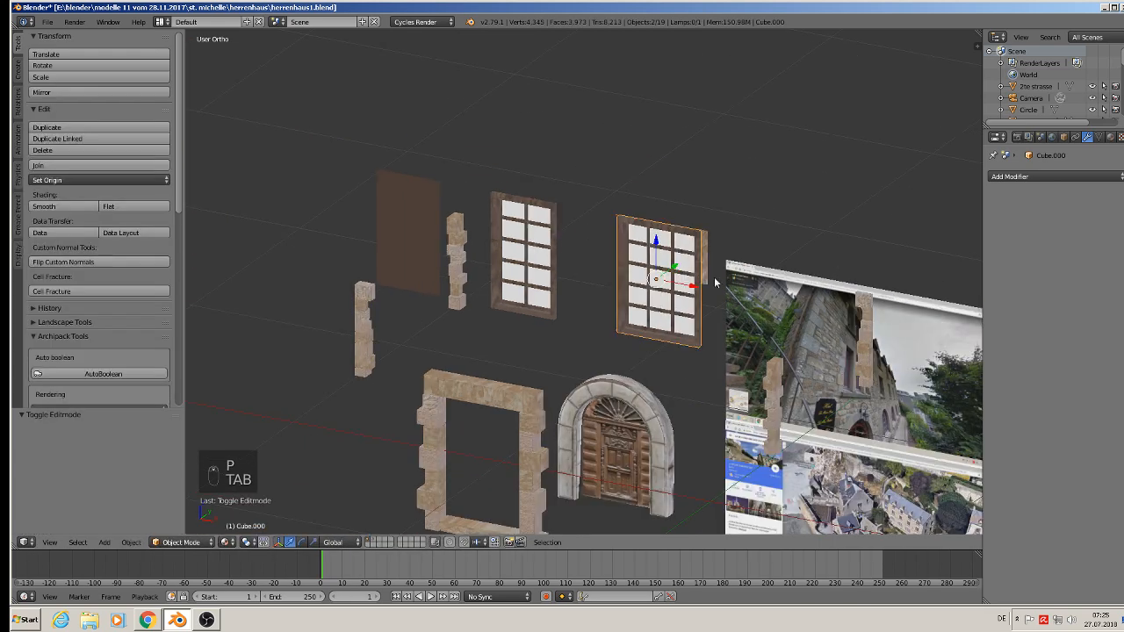
- Move the separated wide-window vertices -1.570 along X past the narrow panel and set their origin to geometry
{"action": "left_click_drag", "start_coordinate": [695, 285], "coordinate": [374, 227]}
{"action": "right_click", "coordinate": [562, 205]}
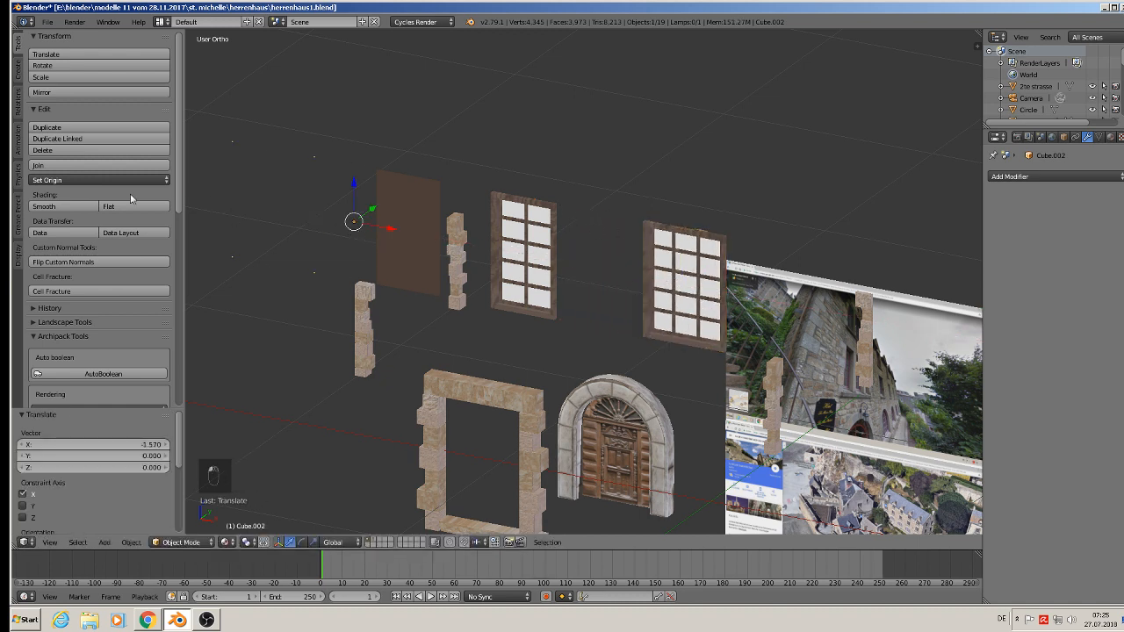
{"action": "left_click", "coordinate": [100, 180]}
{"action": "left_click", "coordinate": [83, 205]}
{"action": "middle_click_drag", "start_coordinate": [295, 222], "coordinate": [413, 246], "text": "shift"}
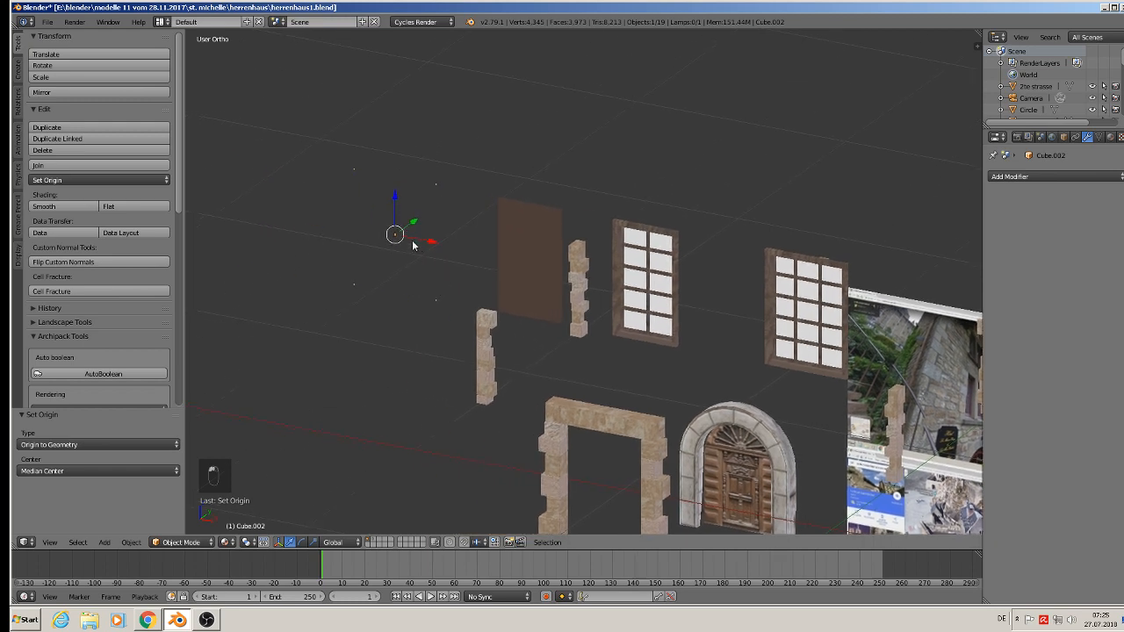
- Fill the wide window's four separated vertices with a face and return to Object Mode
{"action": "key", "text": "Tab"}
{"action": "key", "text": "a"}
{"action": "key", "text": "a"}
{"action": "key", "text": "a"}
{"action": "key", "text": "a"}
{"action": "key", "text": "a"}
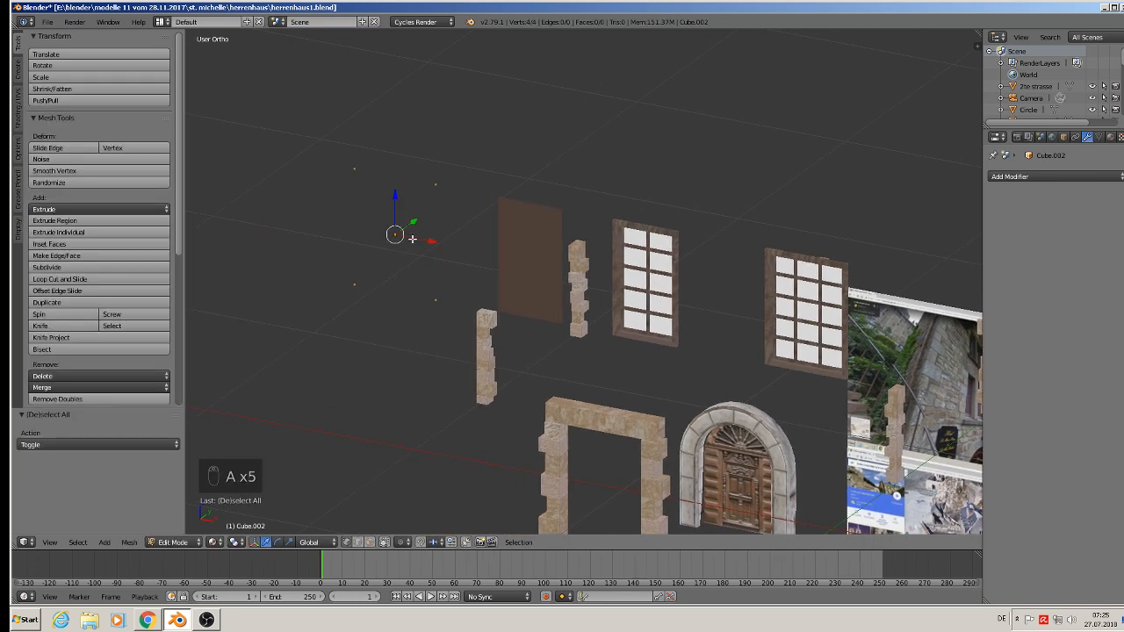
{"action": "key", "text": "f"}
{"action": "key", "text": "Tab"}
- Move the narrow panel -1.092 along X to the far side of the wide panel
{"action": "right_click", "coordinate": [539, 233]}
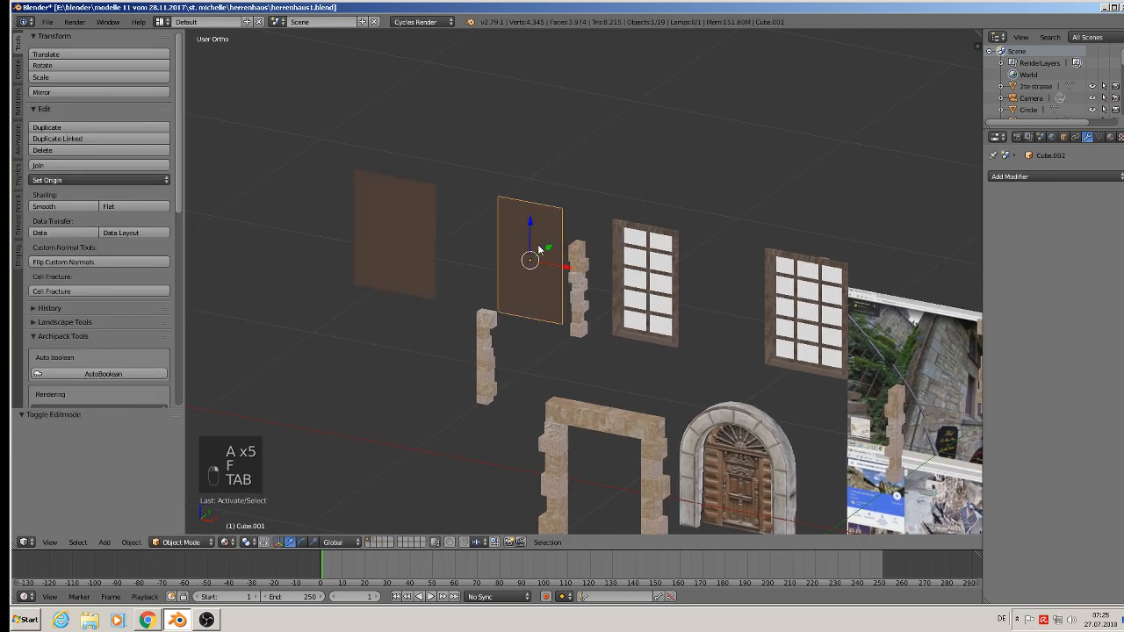
{"action": "key", "text": "Tab"}
{"action": "scroll", "coordinate": [404, 480], "scroll_direction": "down", "scroll_amount": 3}
{"action": "key", "text": "Tab"}
{"action": "scroll", "coordinate": [381, 519], "scroll_direction": "up", "scroll_amount": 2}
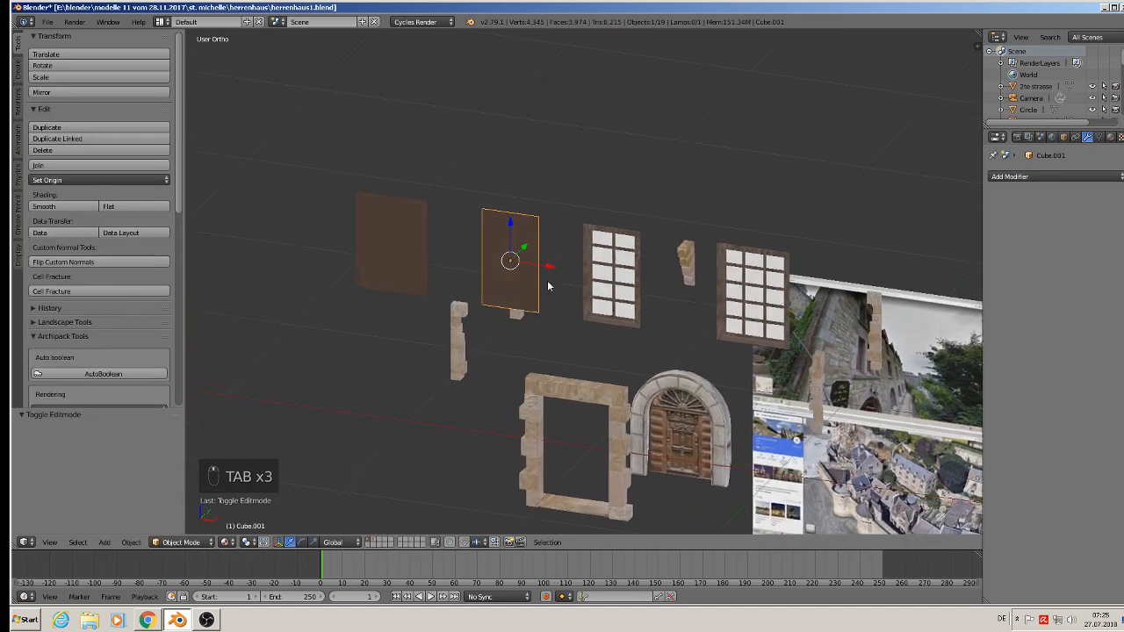
{"action": "middle_click_drag", "start_coordinate": [548, 282], "coordinate": [545, 257]}
{"action": "scroll", "coordinate": [628, 302], "scroll_direction": "up", "scroll_amount": 2}
{"action": "scroll", "coordinate": [577, 285], "scroll_direction": "down", "scroll_amount": 2}
{"action": "key", "text": "g"}
{"action": "key", "text": "x"}
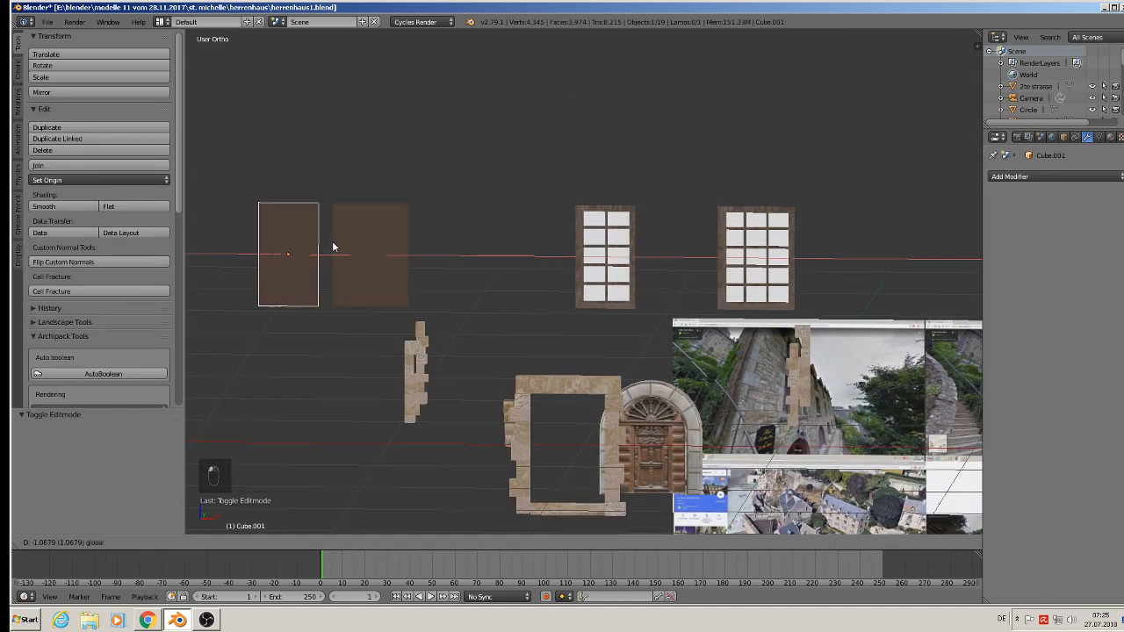
{"action": "left_click", "coordinate": [329, 246]}
- Check the facade's window grouping in the reference photo and duplicate the narrow panel 0.909 along X past the wide panel
{"action": "scroll", "coordinate": [817, 311], "scroll_direction": "up", "scroll_amount": 4}
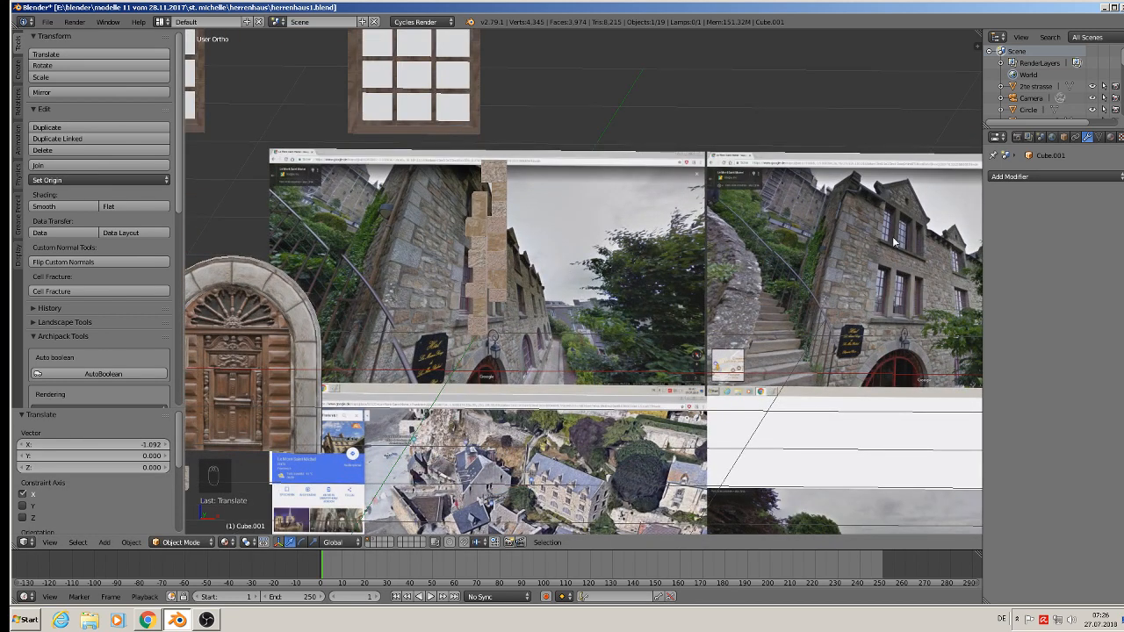
{"action": "scroll", "coordinate": [889, 261], "scroll_direction": "down", "scroll_amount": 5}
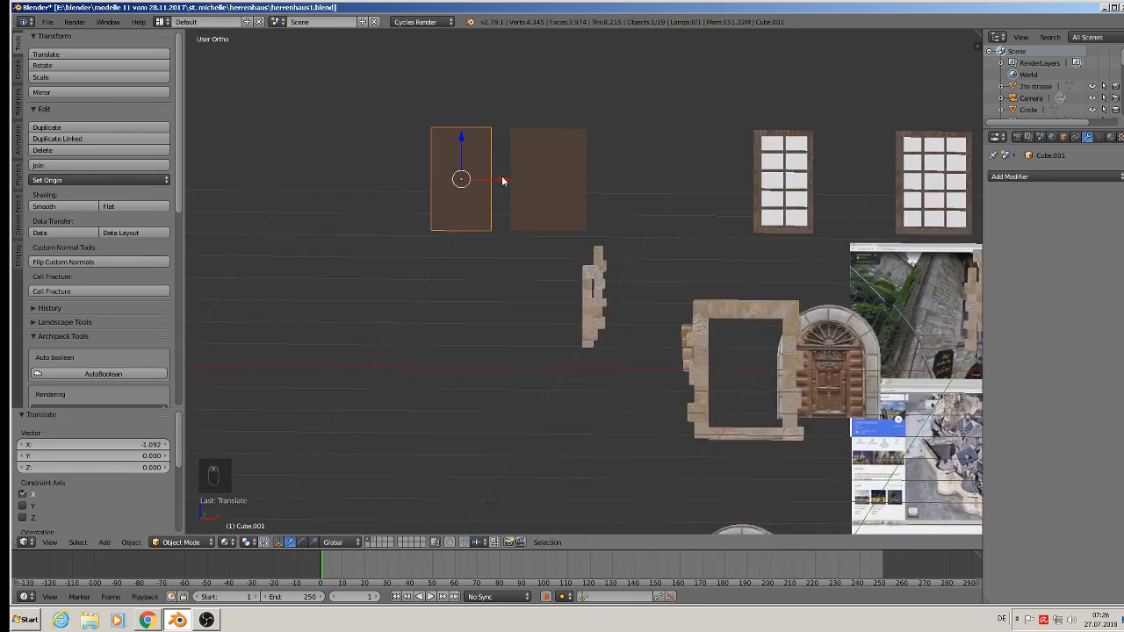
{"action": "key", "text": "shift+d"}
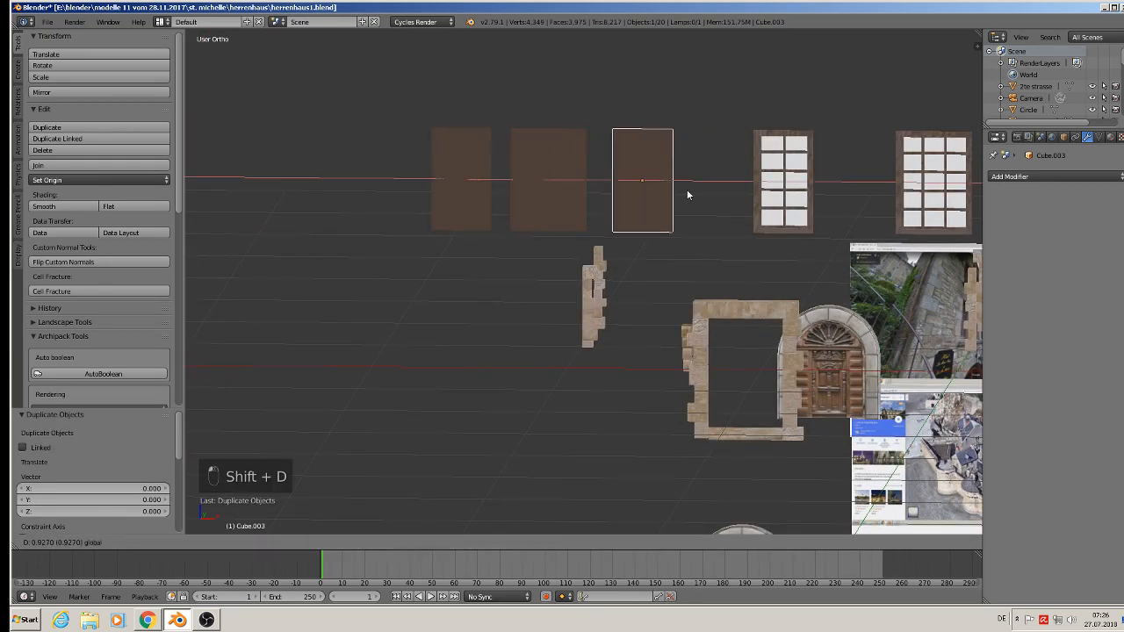
{"action": "left_click", "coordinate": [683, 192]}
- Select all three panels and move them together -3.465 along X towards the building block
{"action": "right_click", "coordinate": [557, 178], "text": "shift"}
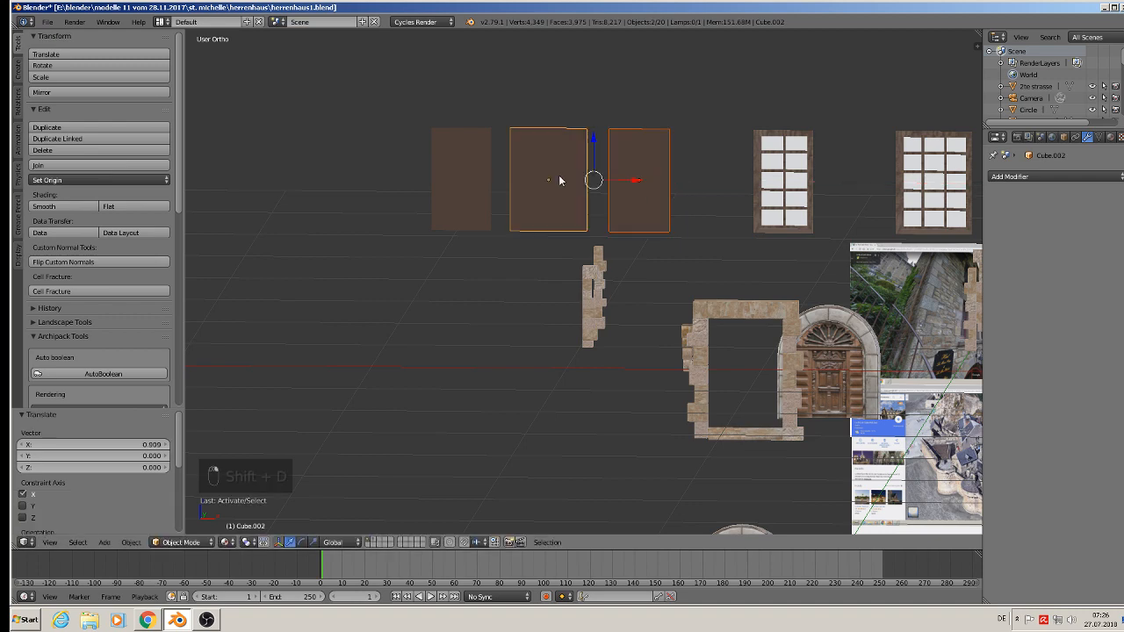
{"action": "right_click", "coordinate": [484, 169], "text": "shift"}
{"action": "scroll", "coordinate": [531, 222], "scroll_direction": "down", "scroll_amount": 6}
{"action": "key", "text": "g"}
{"action": "key", "text": "x"}
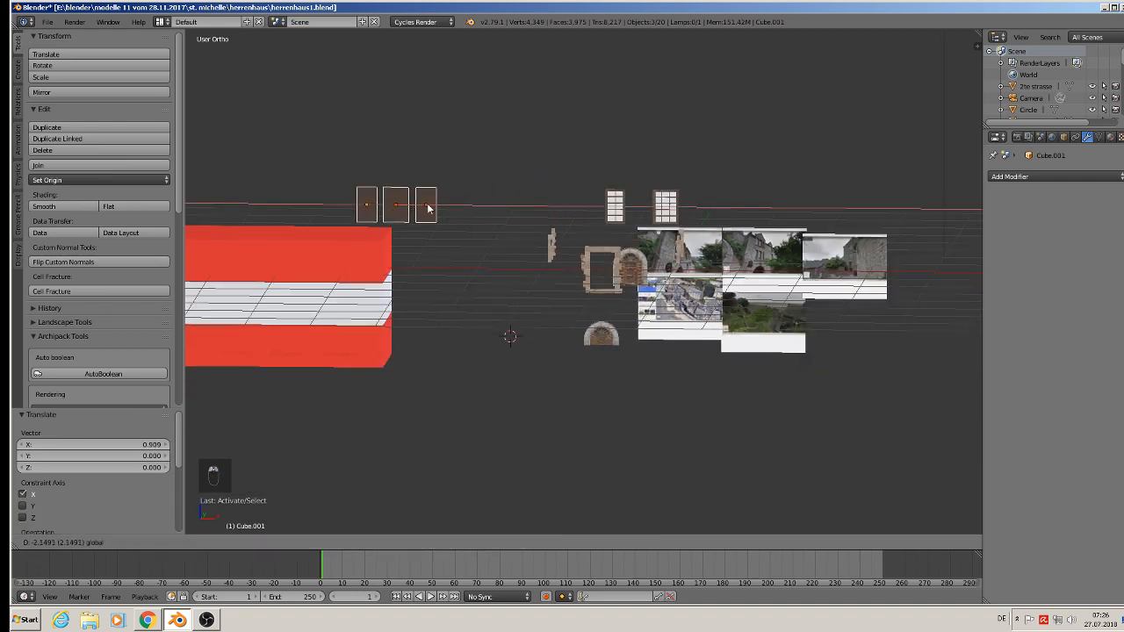
{"action": "left_click", "coordinate": [348, 208]}
{"action": "scroll", "coordinate": [805, 331], "scroll_direction": "up", "scroll_amount": 6}
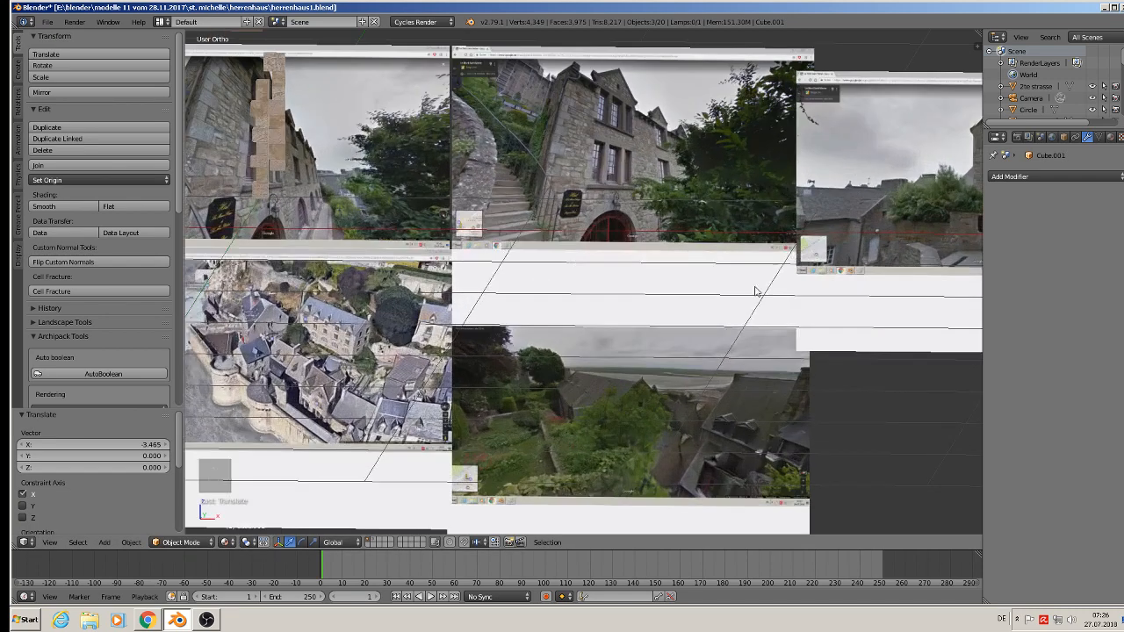
- Check the window spacing in the aerial reference photo and duplicate the narrow panel nearest the photos 0.794 along X
{"action": "scroll", "coordinate": [391, 383], "scroll_direction": "up", "scroll_amount": 8}
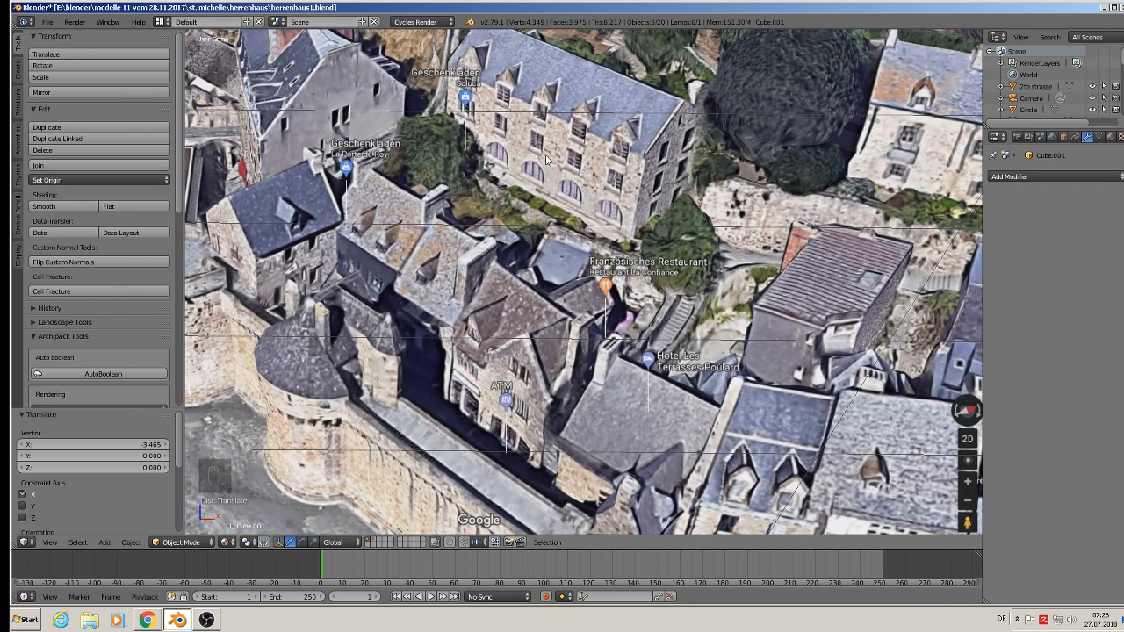
{"action": "scroll", "coordinate": [643, 226], "scroll_direction": "down", "scroll_amount": 5}
{"action": "scroll", "coordinate": [425, 224], "scroll_direction": "down", "scroll_amount": 8}
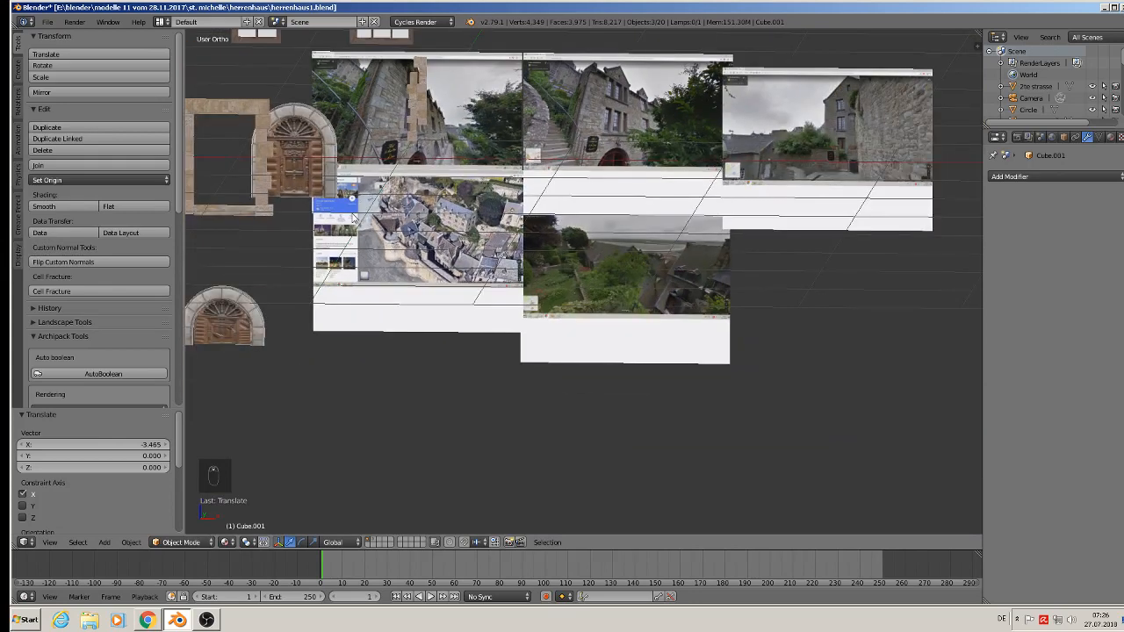
{"action": "scroll", "coordinate": [673, 276], "scroll_direction": "down", "scroll_amount": 3}
{"action": "middle_click_drag", "start_coordinate": [490, 260], "coordinate": [617, 279], "text": "shift"}
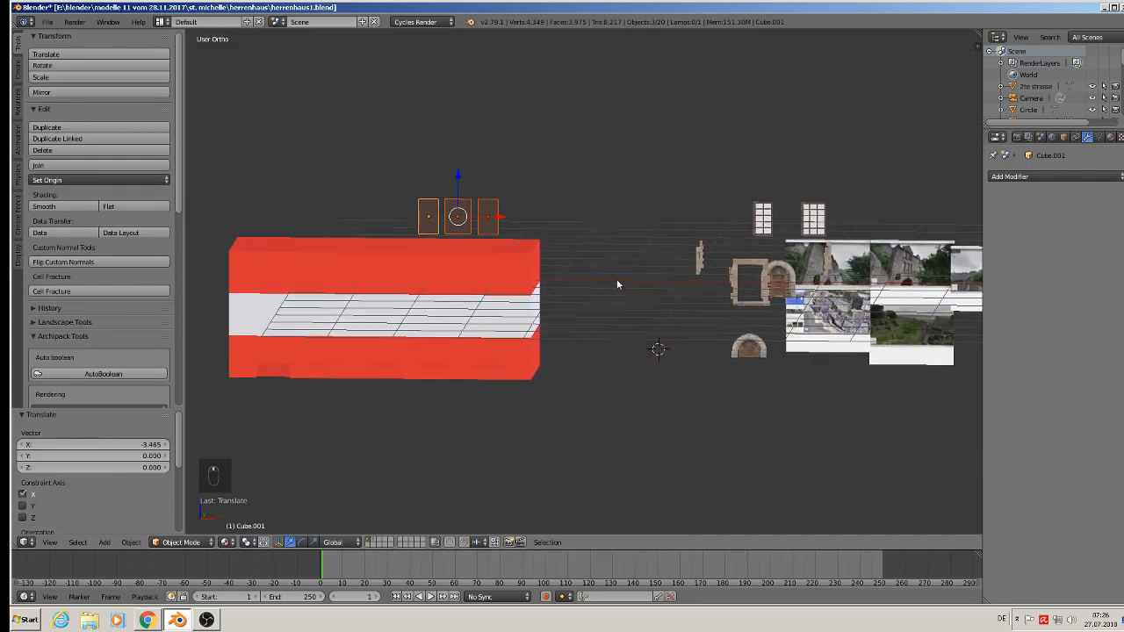
{"action": "scroll", "coordinate": [616, 278], "scroll_direction": "up", "scroll_amount": 3}
{"action": "right_click", "coordinate": [444, 188]}
{"action": "key", "text": "shift+d"}
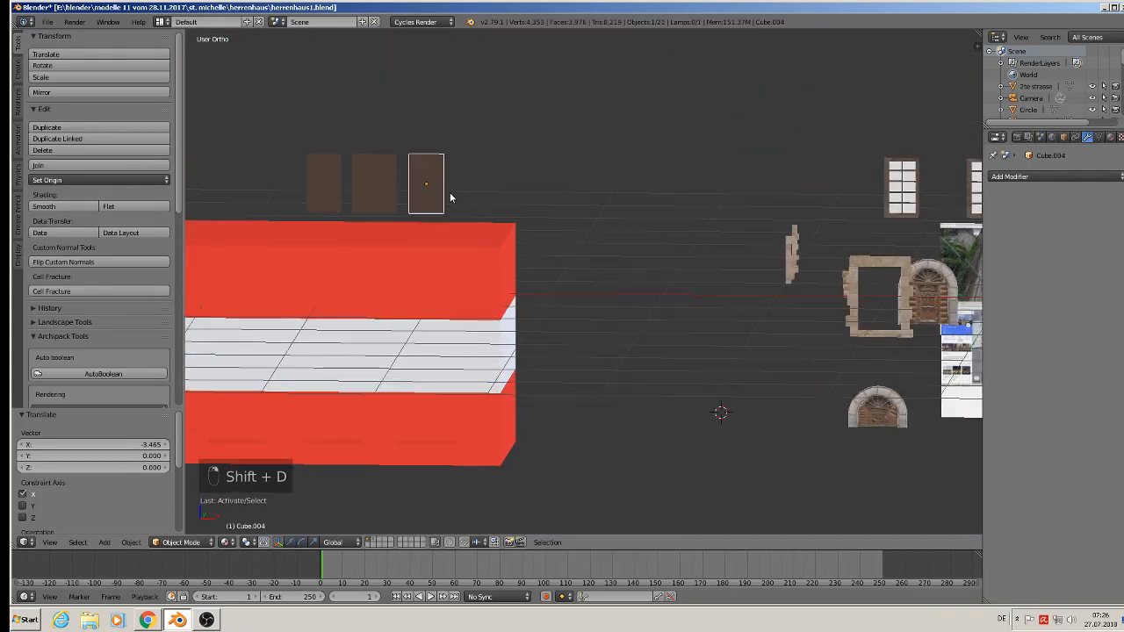
{"action": "left_click", "coordinate": [552, 198]}
- Add an Array modifier to the duplicated panel with a count of 4 and a relative X offset of 2.400
{"action": "left_click", "coordinate": [1054, 176]}
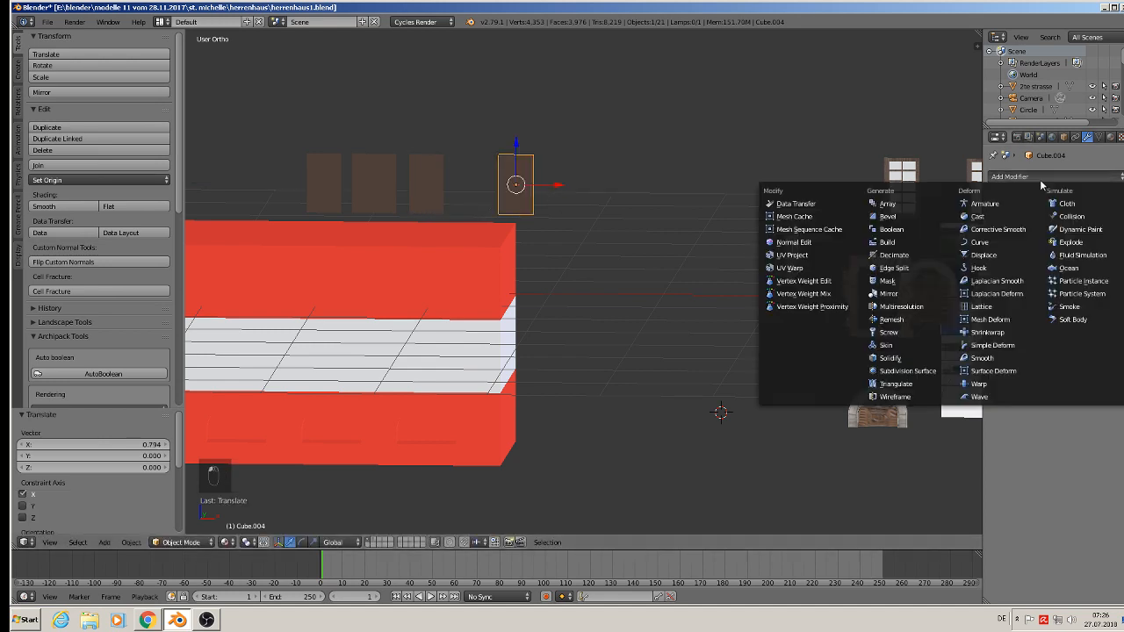
{"action": "left_click", "coordinate": [910, 204]}
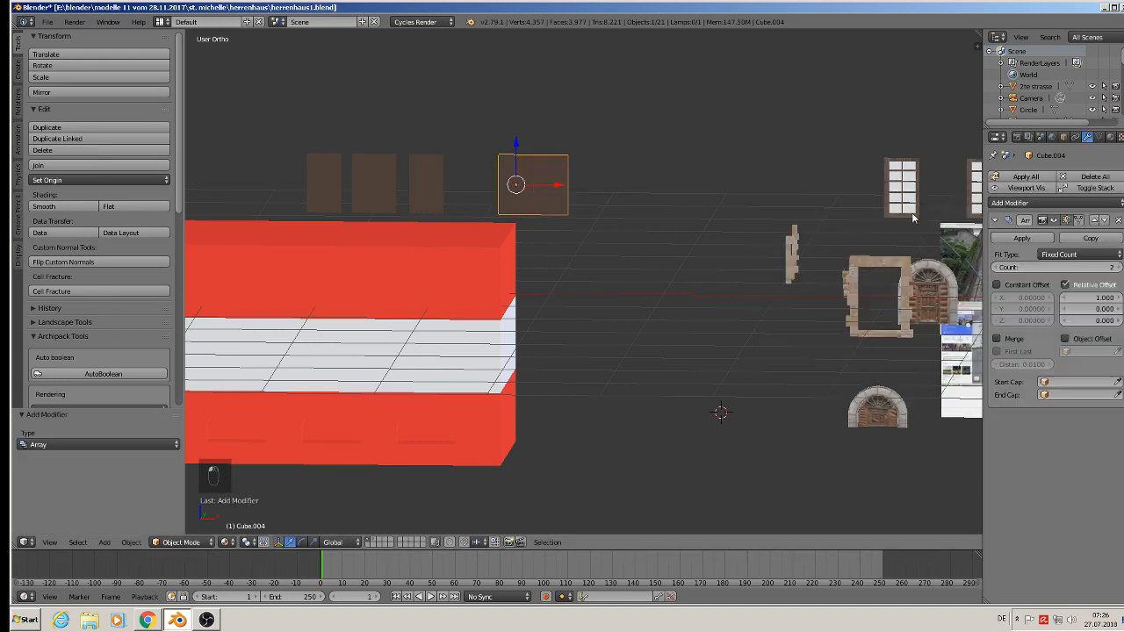
{"action": "left_click", "coordinate": [1092, 266]}
{"action": "type", "text": "4"}
{"action": "key", "text": "Return"}
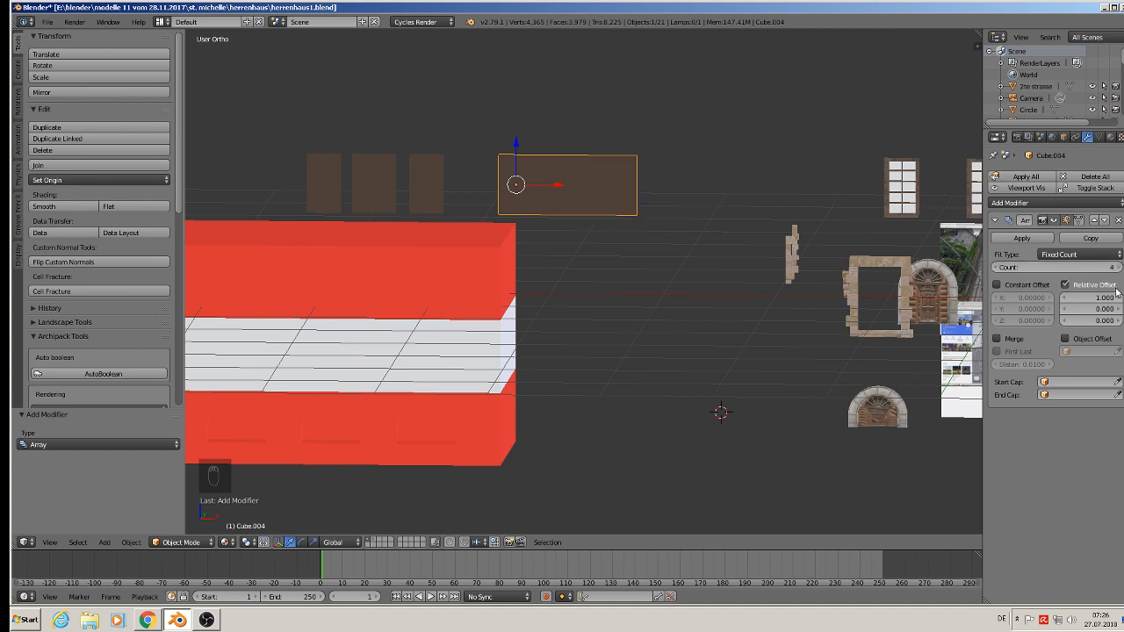
{"action": "left_click_drag", "start_coordinate": [1101, 298], "coordinate": [968, 316]}
- Select the three grouped panels together with the arrayed panel and move them -1.424 along Z to the white band's height
{"action": "scroll", "coordinate": [612, 344], "scroll_direction": "down", "scroll_amount": 4}
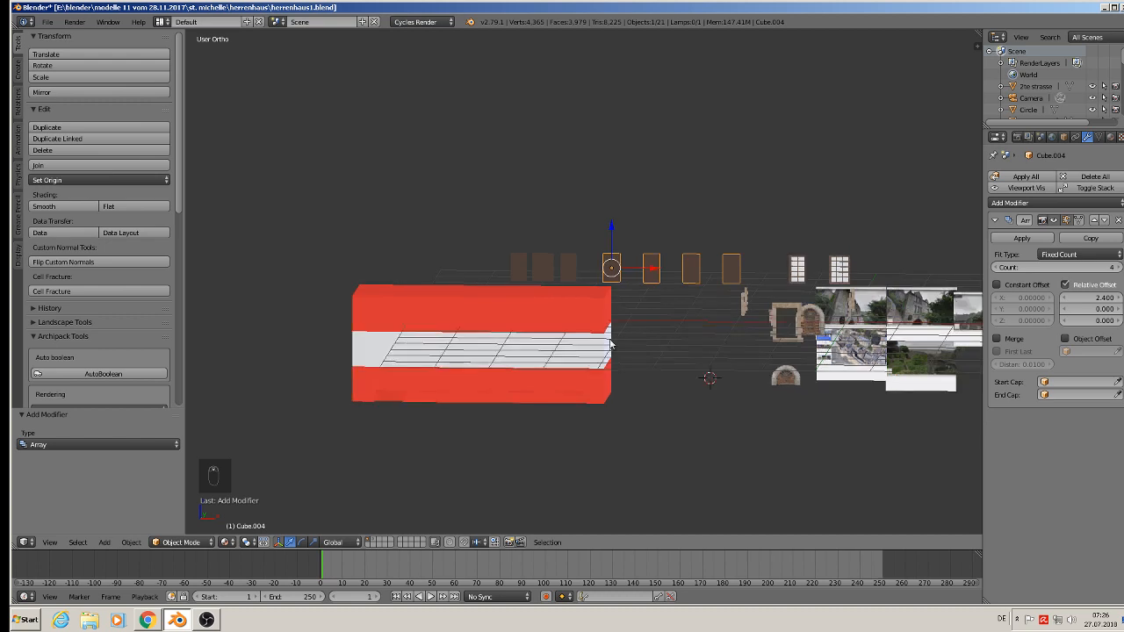
{"action": "right_click", "coordinate": [539, 271]}
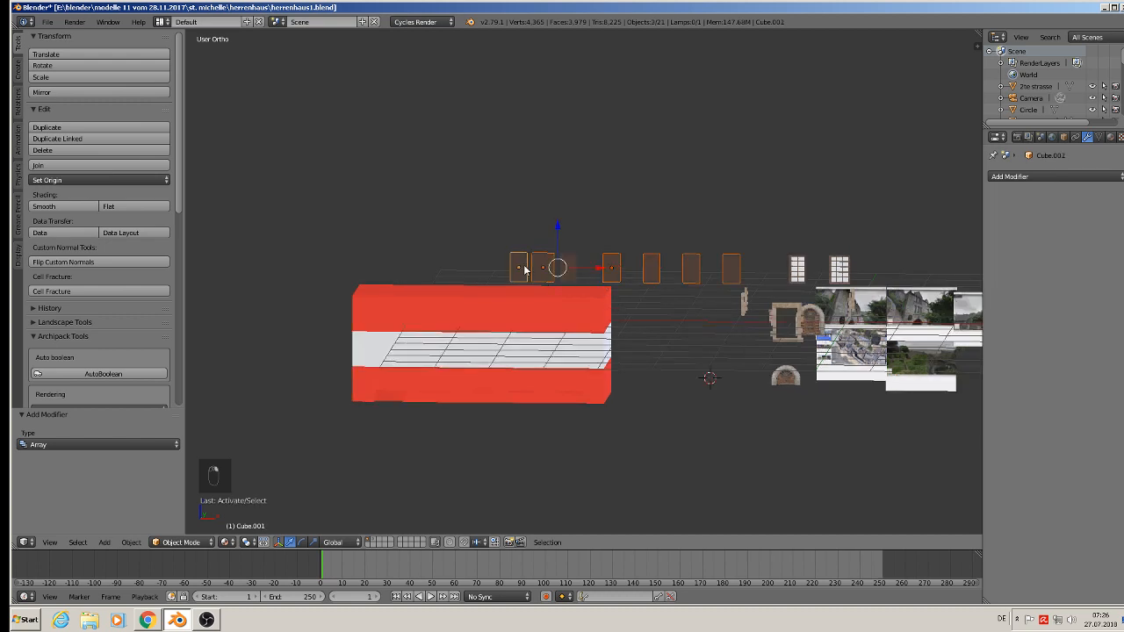
{"action": "right_click", "coordinate": [523, 265], "text": "shift"}
{"action": "key", "text": "g"}
{"action": "key", "text": "z"}
{"action": "left_click", "coordinate": [570, 289]}
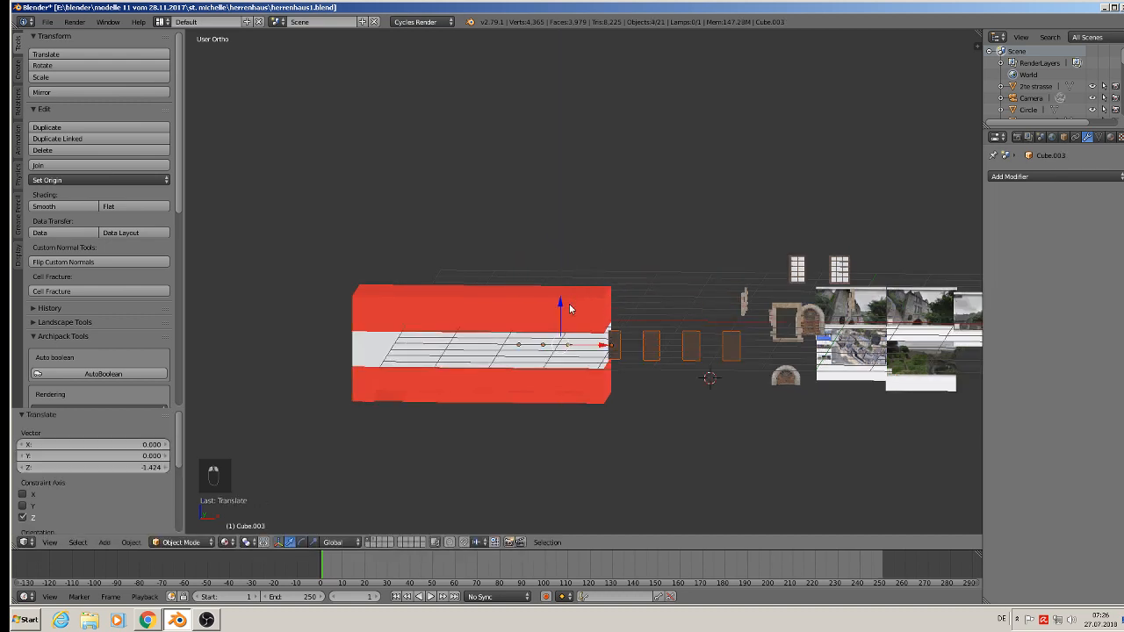
- Move the selected panels -2.497 along X and -1.358 along Y onto the front of the building's white band
{"action": "key", "text": "KP_1"}
{"action": "left_click_drag", "start_coordinate": [604, 348], "coordinate": [467, 349]}
{"action": "middle_click_drag", "start_coordinate": [467, 349], "coordinate": [389, 377]}
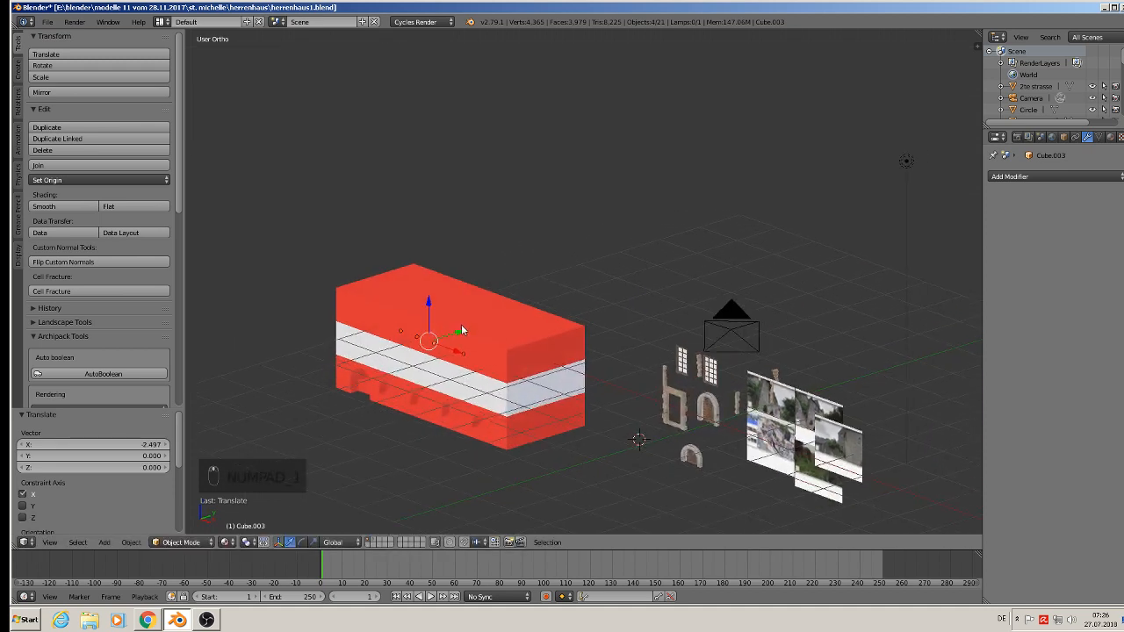
{"action": "left_click_drag", "start_coordinate": [460, 333], "coordinate": [406, 350]}
{"action": "key", "text": "KP_1"}
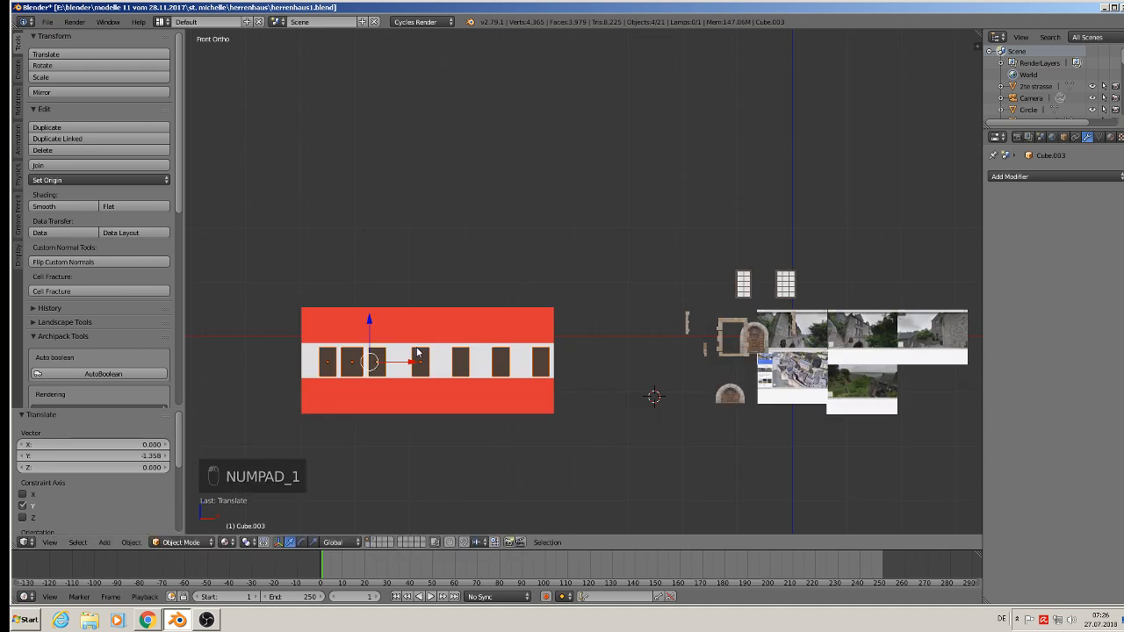
{"action": "scroll", "coordinate": [417, 350], "scroll_direction": "up", "scroll_amount": 3}
{"action": "middle_click_drag", "start_coordinate": [407, 378], "coordinate": [498, 292], "text": "shift"}
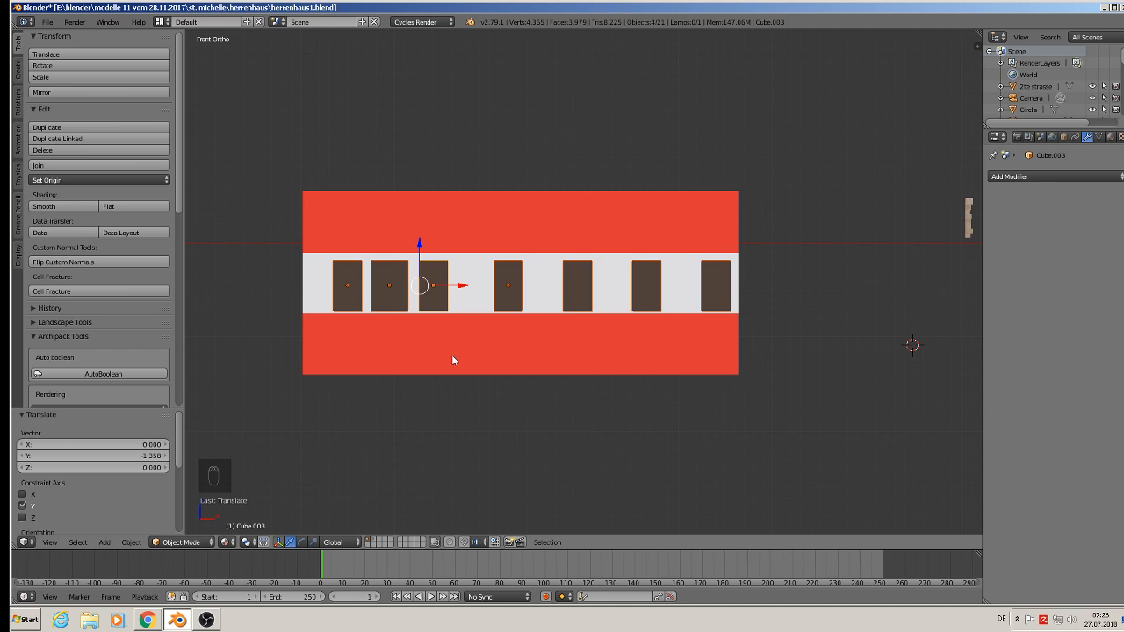
- In the building block's mesh, select the rear edge loops of the door arch and four window arches and fill them with faces
{"action": "mouse_move", "coordinate": [452, 355]}
{"action": "middle_mouse_down"}
{"action": "mouse_move", "coordinate": [457, 379]}
{"action": "mouse_move", "coordinate": [440, 391]}
{"action": "mouse_move", "coordinate": [469, 348]}
{"action": "middle_mouse_up"}
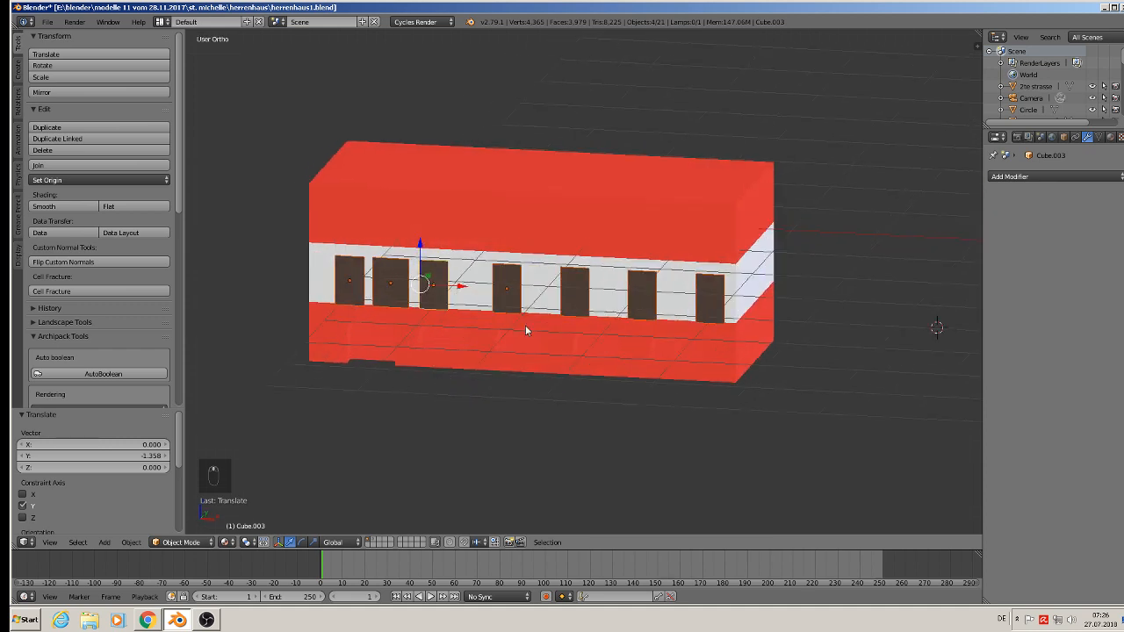
{"action": "right_click", "coordinate": [615, 353]}
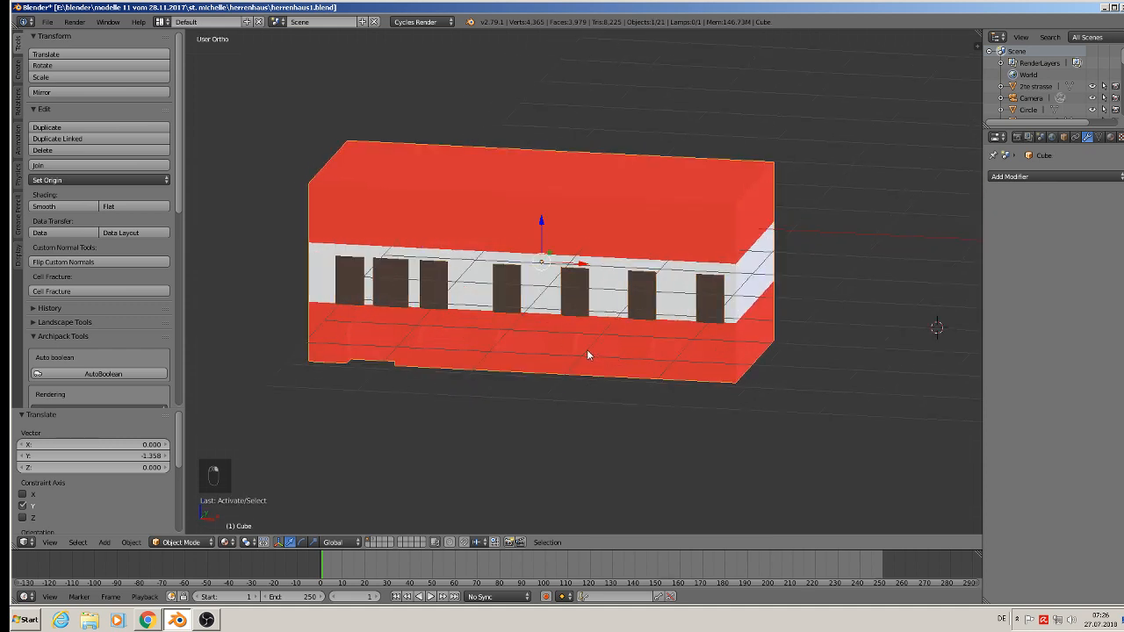
{"action": "key", "text": "Tab"}
{"action": "scroll", "coordinate": [470, 347], "scroll_direction": "up", "scroll_amount": 2}
{"action": "scroll", "coordinate": [460, 351], "scroll_direction": "up", "scroll_amount": 2}
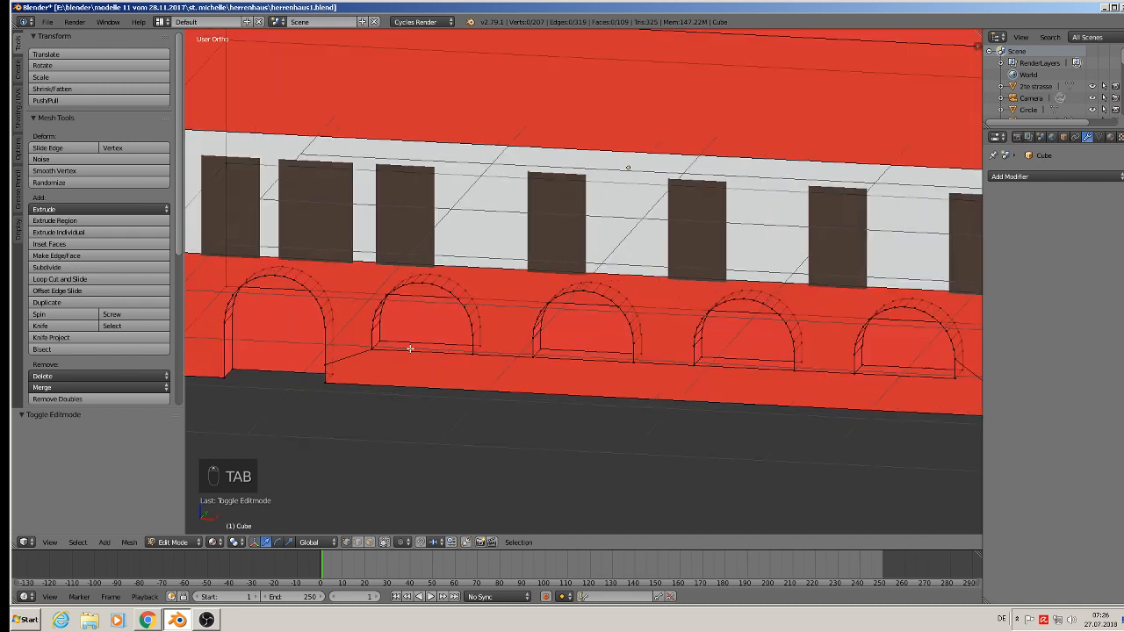
{"action": "right_click", "coordinate": [386, 304], "text": "alt"}
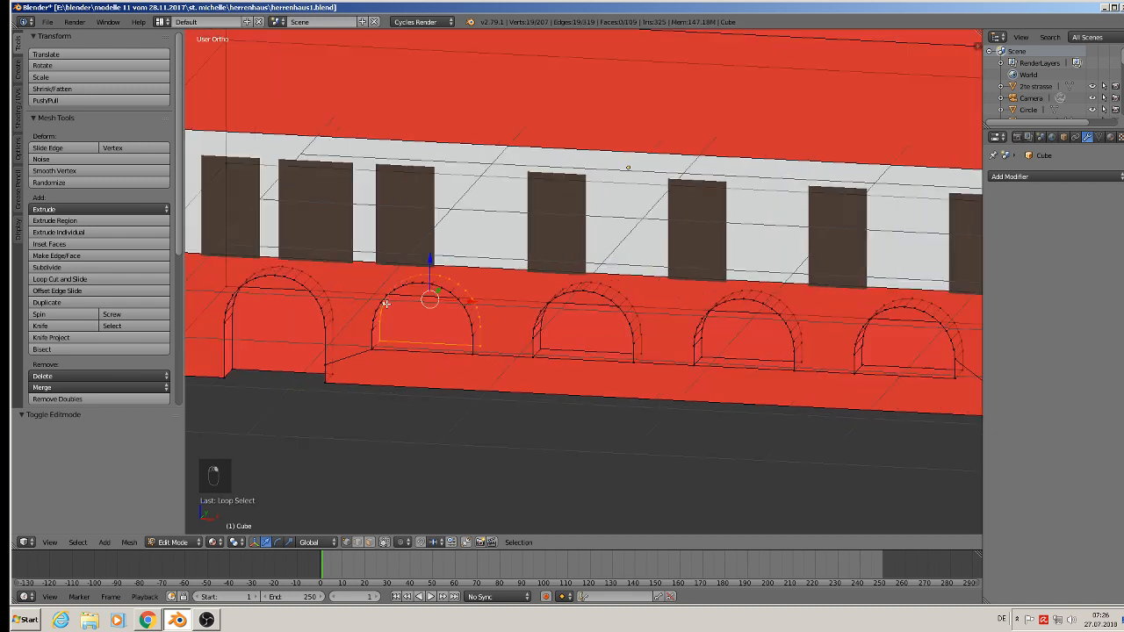
{"action": "right_click", "coordinate": [318, 278], "text": "alt+shift"}
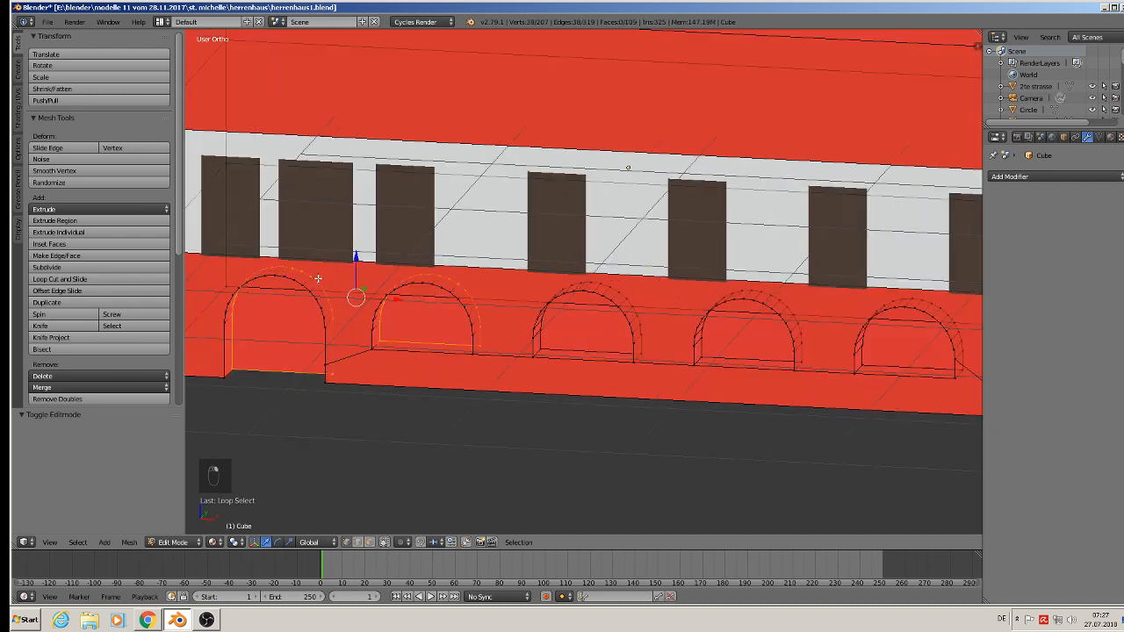
{"action": "right_click", "coordinate": [580, 285], "text": "shift"}
{"action": "key", "text": "ctrl+z"}
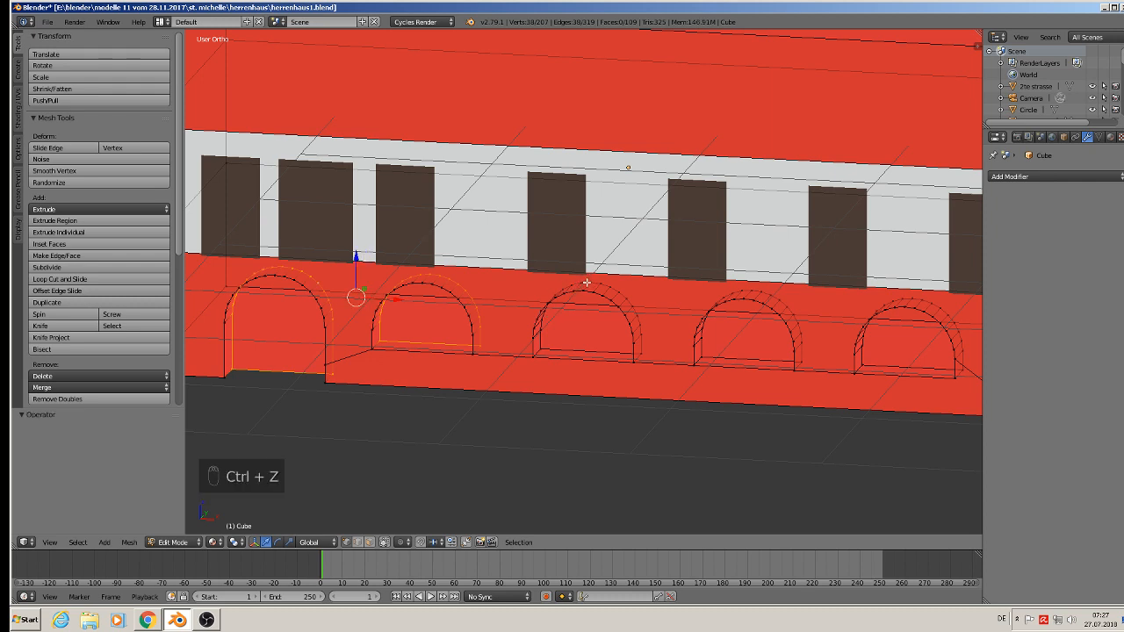
{"action": "right_click", "coordinate": [586, 281], "text": "alt+shift"}
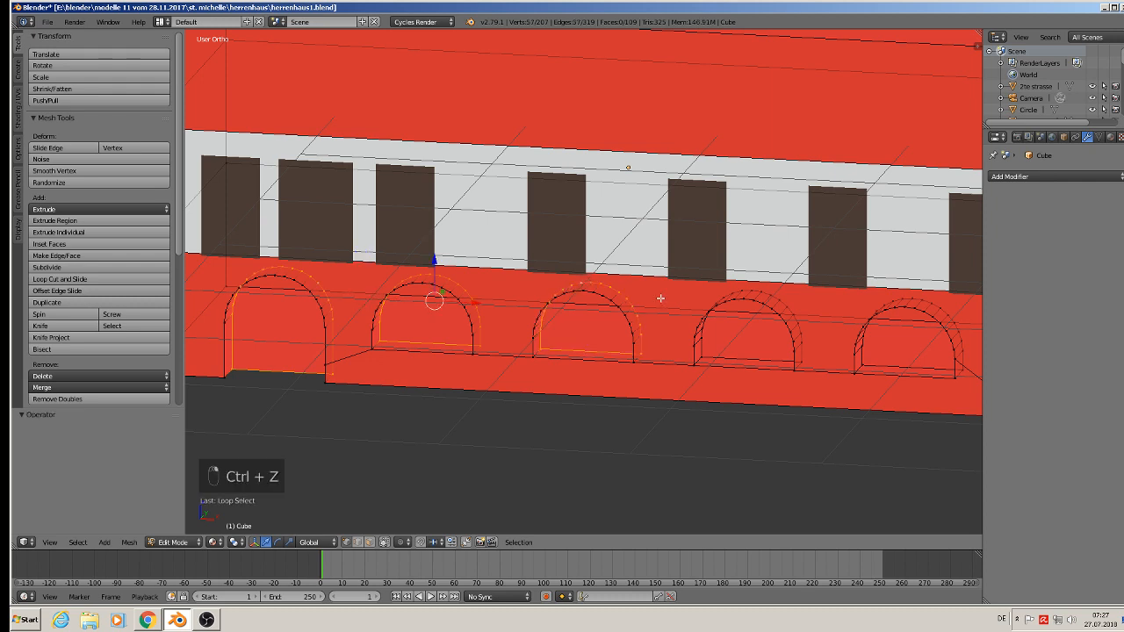
{"action": "right_click", "coordinate": [907, 299], "text": "alt+shift"}
{"action": "key", "text": "f"}
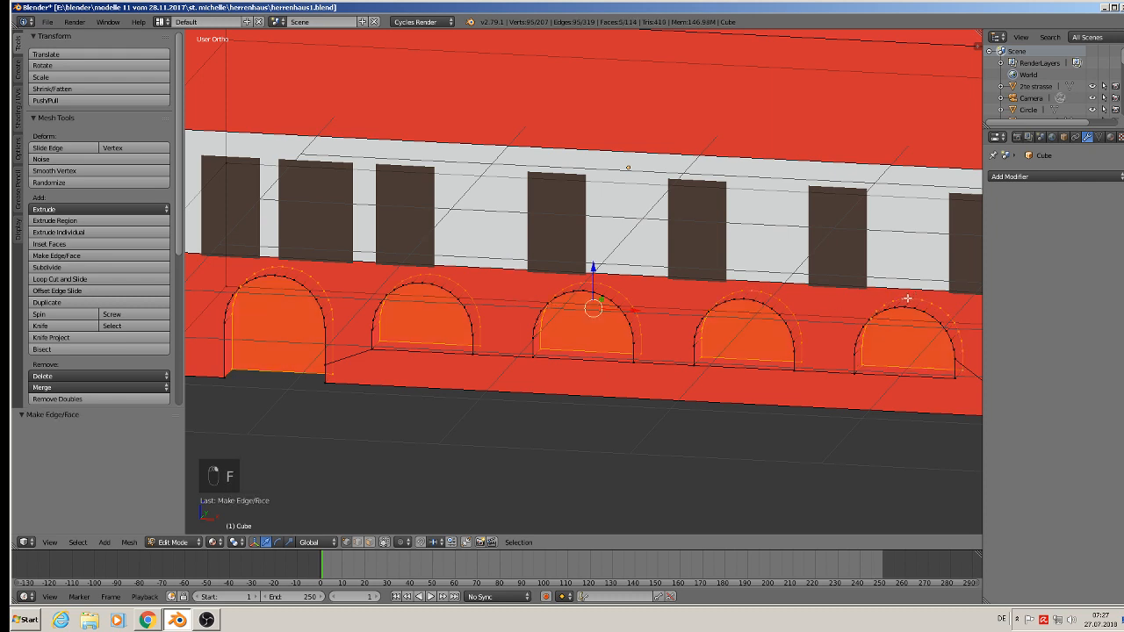
- Create a new orange-yellow material in an added slot, assign it to the five arch faces and return to Object Mode
{"action": "left_click", "coordinate": [1109, 138]}
{"action": "left_click", "coordinate": [1119, 177]}
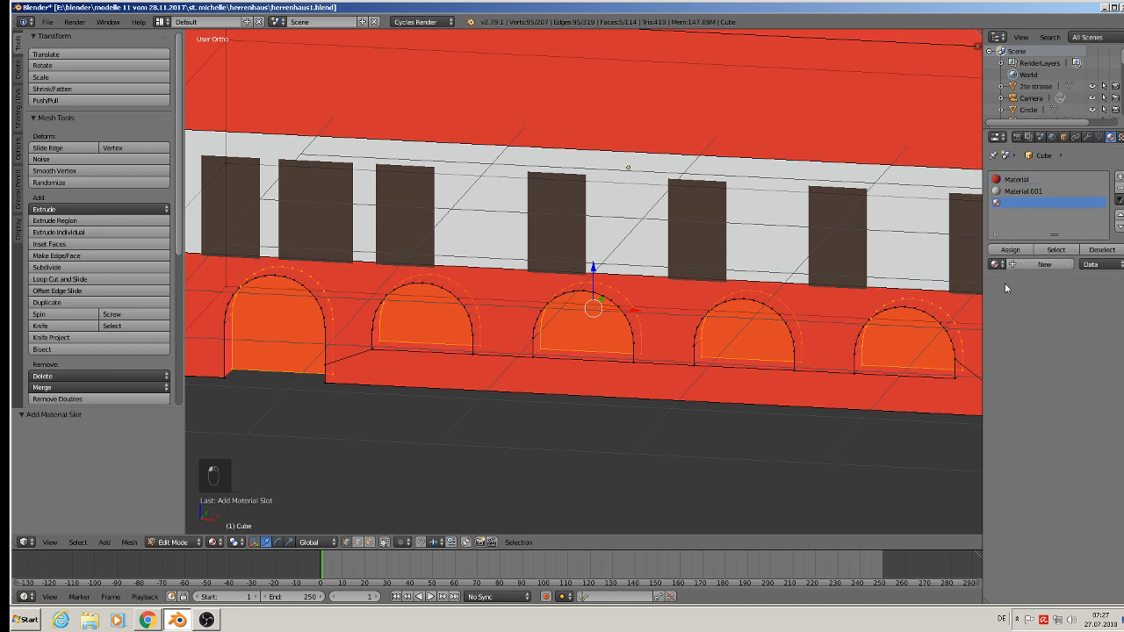
{"action": "left_click", "coordinate": [1021, 265]}
{"action": "left_click", "coordinate": [1083, 350]}
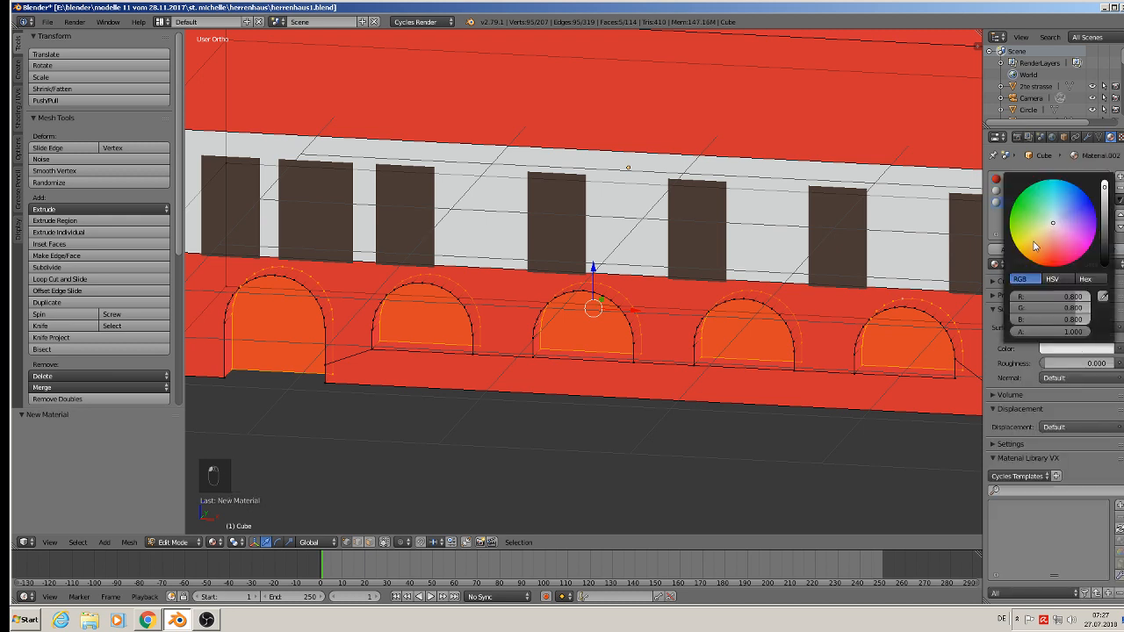
{"action": "left_click", "coordinate": [1035, 247]}
{"action": "left_click", "coordinate": [1010, 249]}
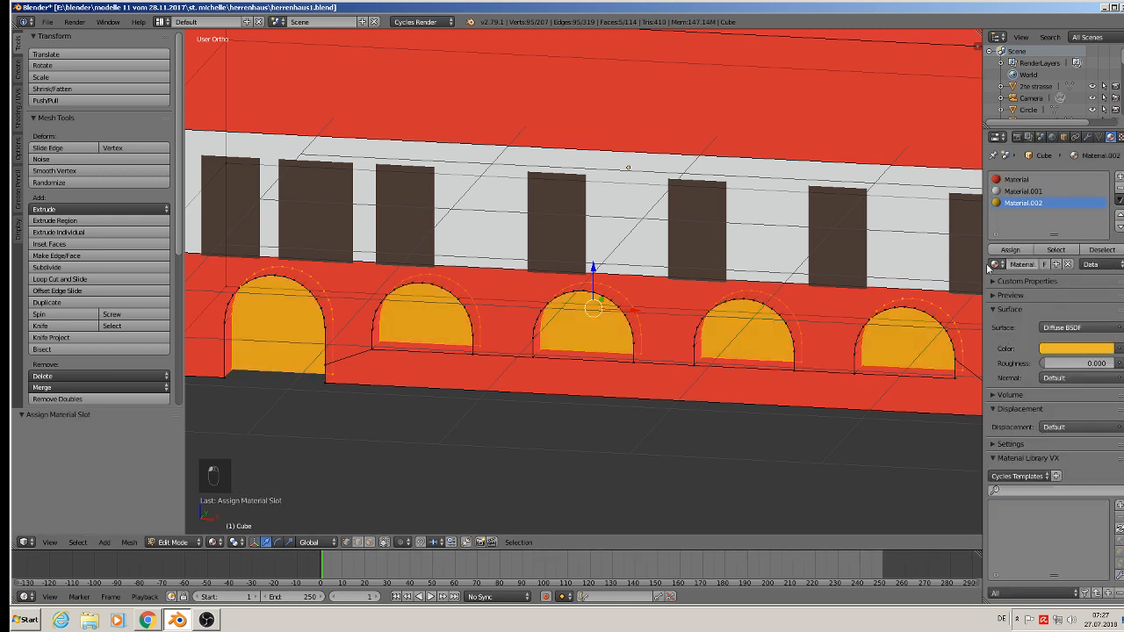
{"action": "key", "text": "Tab"}
- Scale the three grouped panels to 0.555 and move them -0.264 along X above the arched doorway
{"action": "scroll", "coordinate": [771, 365], "scroll_direction": "down", "scroll_amount": 3}
{"action": "key", "text": "KP_1"}
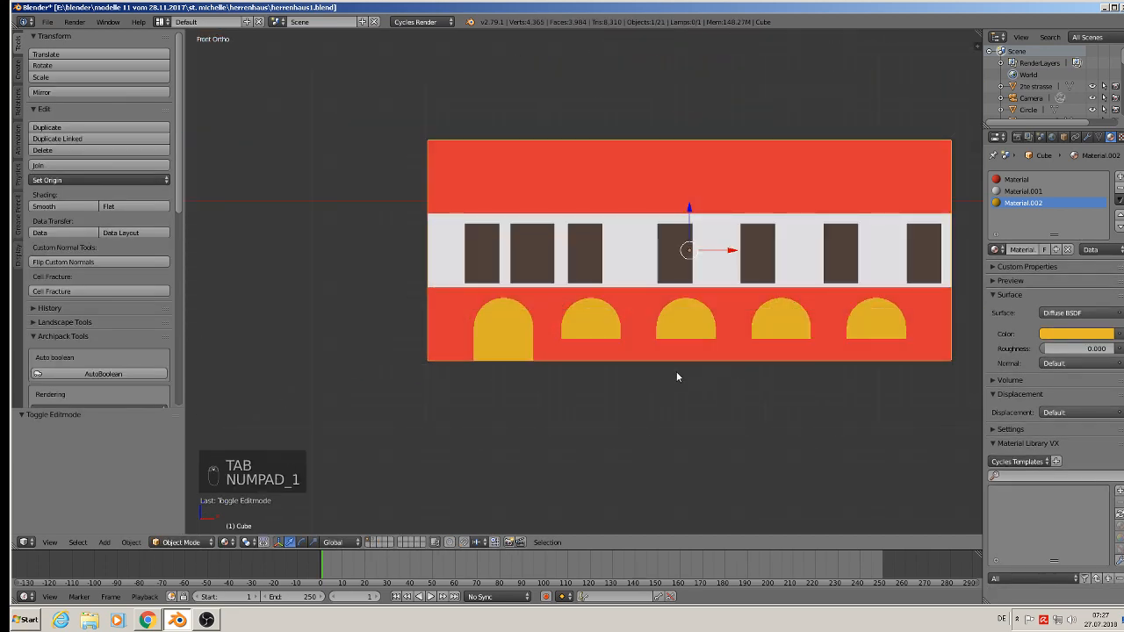
{"action": "right_click", "coordinate": [576, 257]}
{"action": "right_click", "coordinate": [538, 253], "text": "shift"}
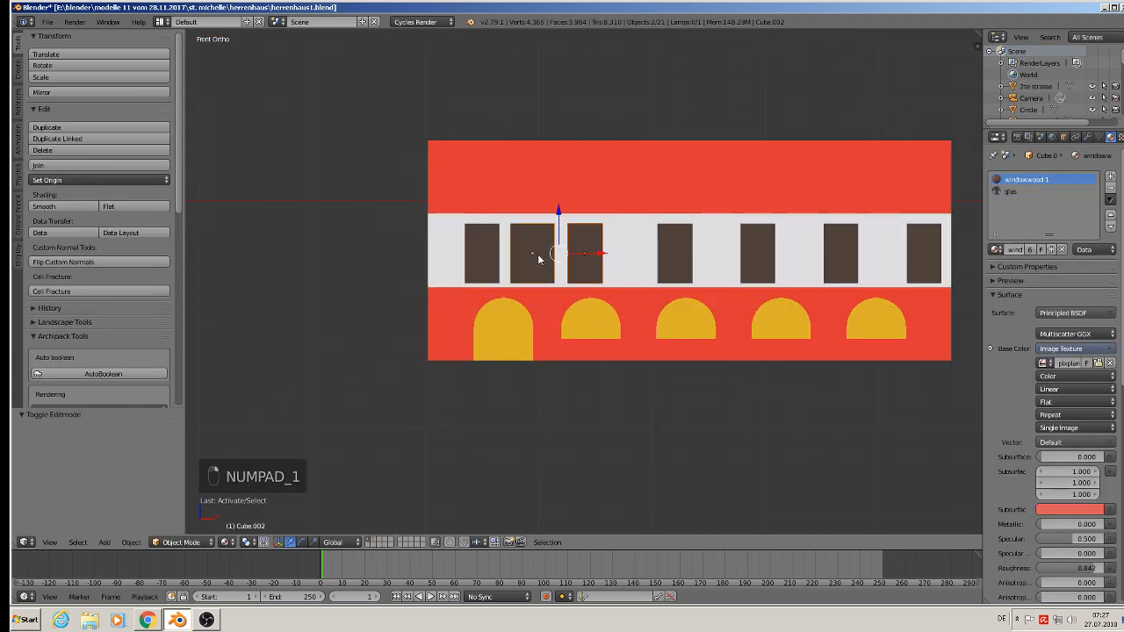
{"action": "right_click", "coordinate": [503, 254], "text": "shift"}
{"action": "key", "text": "s"}
{"action": "left_click", "coordinate": [585, 287]}
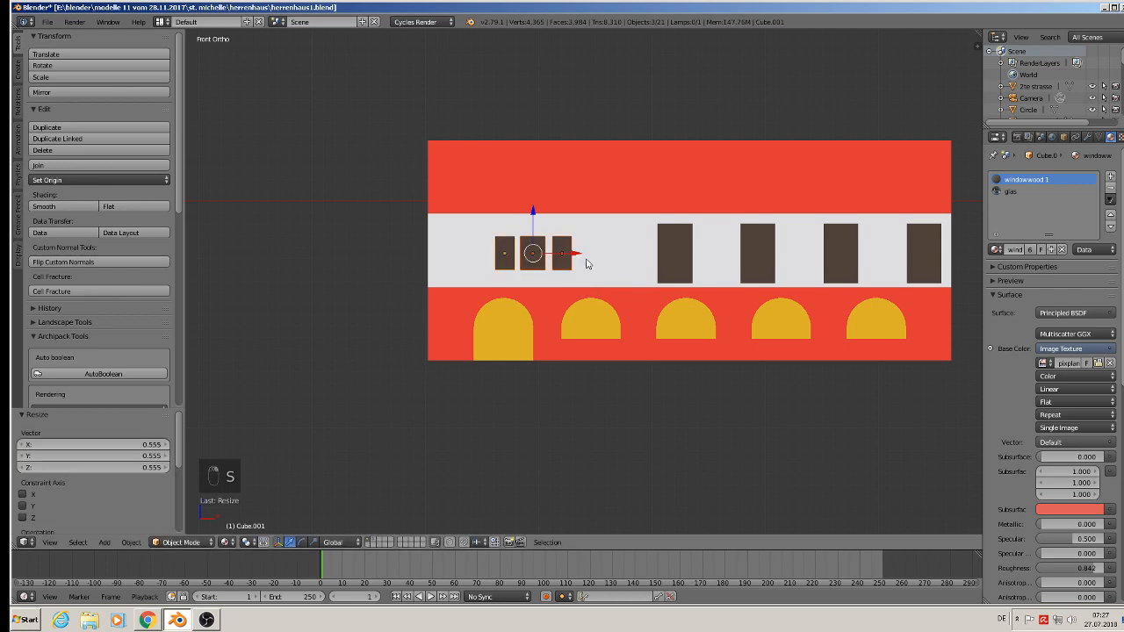
{"action": "key", "text": "g"}
{"action": "key", "text": "x"}
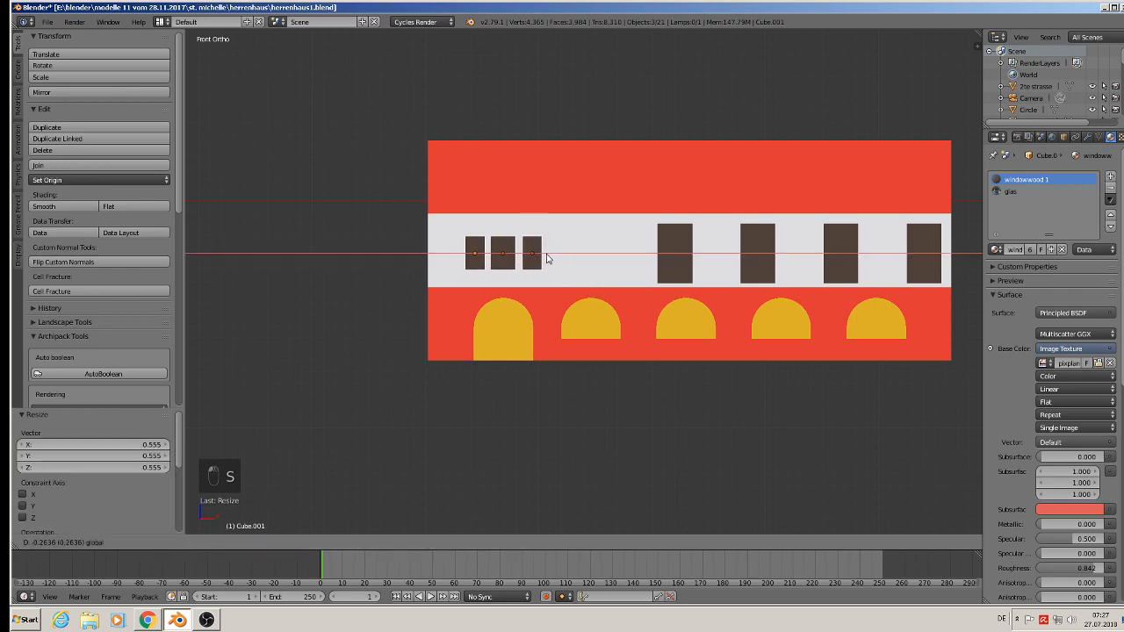
{"action": "left_click", "coordinate": [547, 257]}
- Compare the size and position of the windows above the arched door in the reference photos with the model's facade
{"action": "scroll", "coordinate": [603, 313], "scroll_direction": "down", "scroll_amount": 3}
{"action": "middle_click_drag", "start_coordinate": [704, 364], "coordinate": [500, 373], "text": "shift"}
{"action": "scroll", "coordinate": [630, 278], "scroll_direction": "up", "scroll_amount": 3}
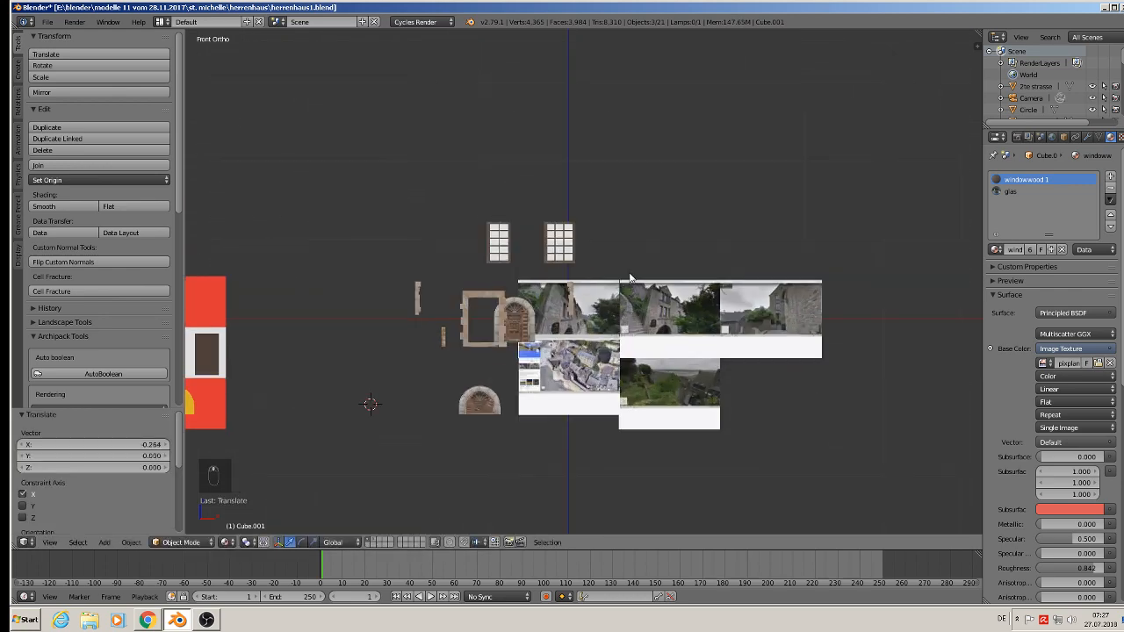
{"action": "scroll", "coordinate": [629, 277], "scroll_direction": "up", "scroll_amount": 7}
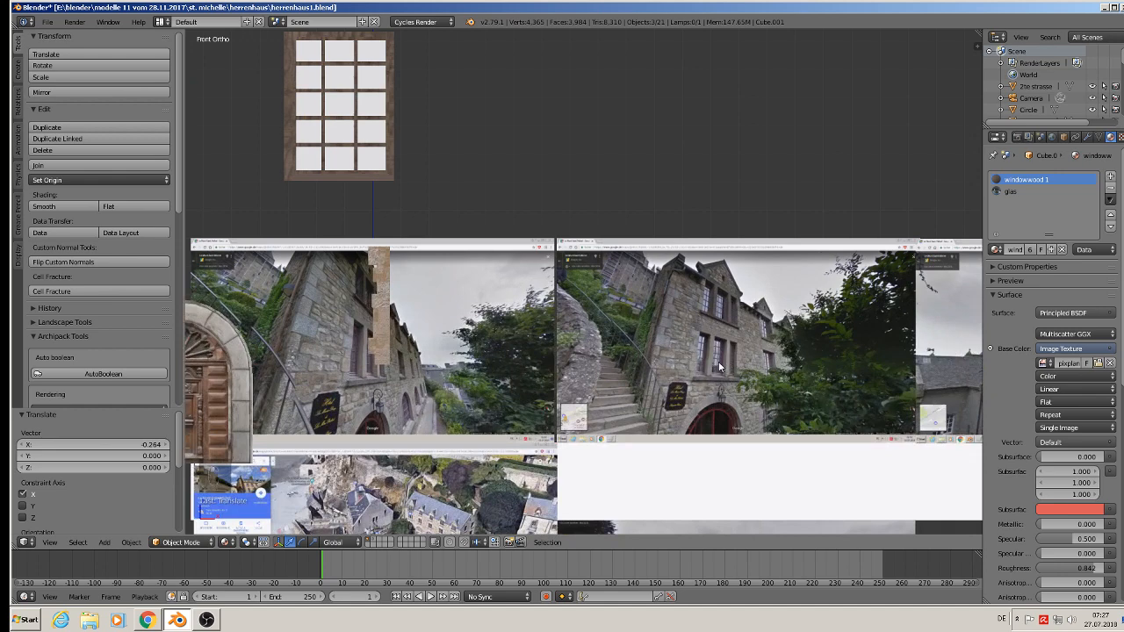
{"action": "scroll", "coordinate": [744, 423], "scroll_direction": "down", "scroll_amount": 5}
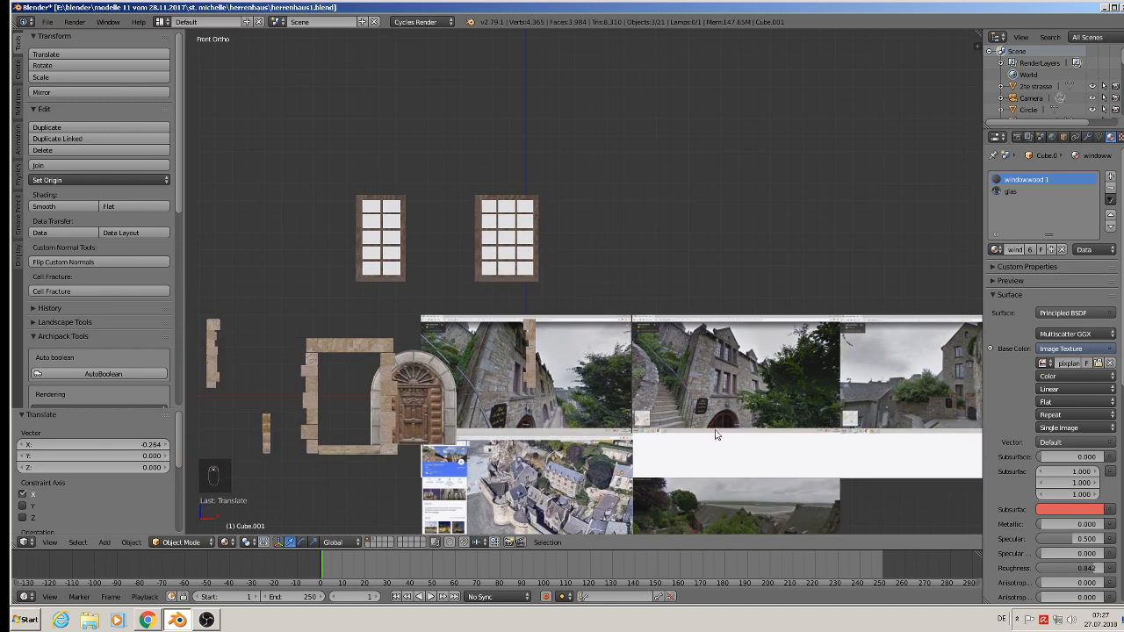
{"action": "middle_click_drag", "start_coordinate": [591, 382], "coordinate": [916, 271], "text": "shift"}
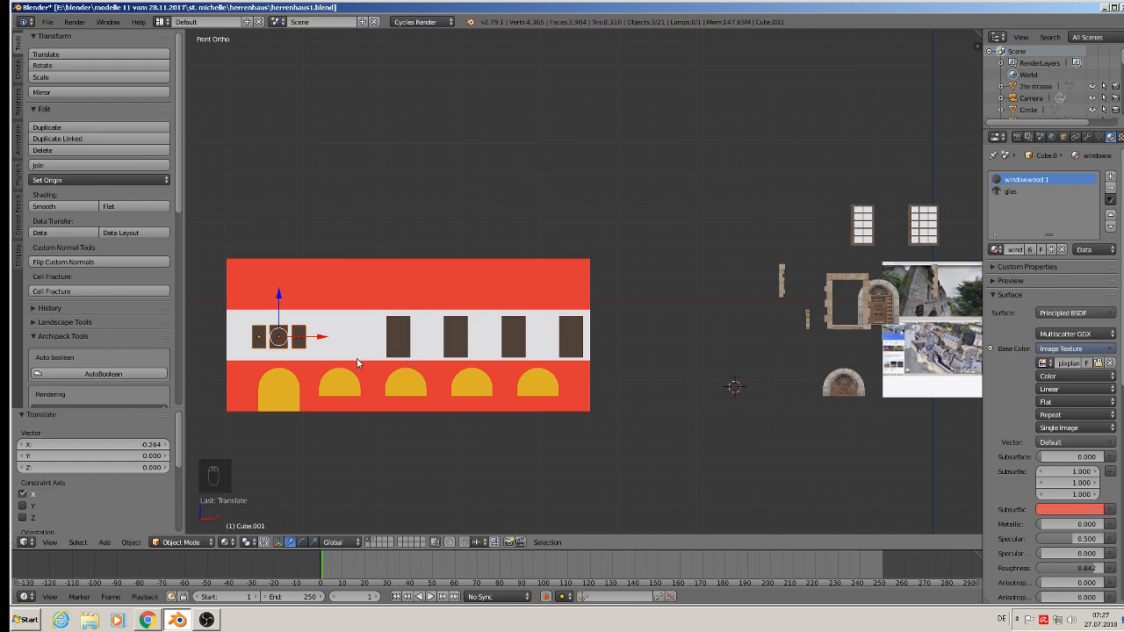
{"action": "scroll", "coordinate": [790, 316], "scroll_direction": "down", "scroll_amount": 3, "text": "ctrl"}
{"action": "scroll", "coordinate": [794, 324], "scroll_direction": "up", "scroll_amount": 7}
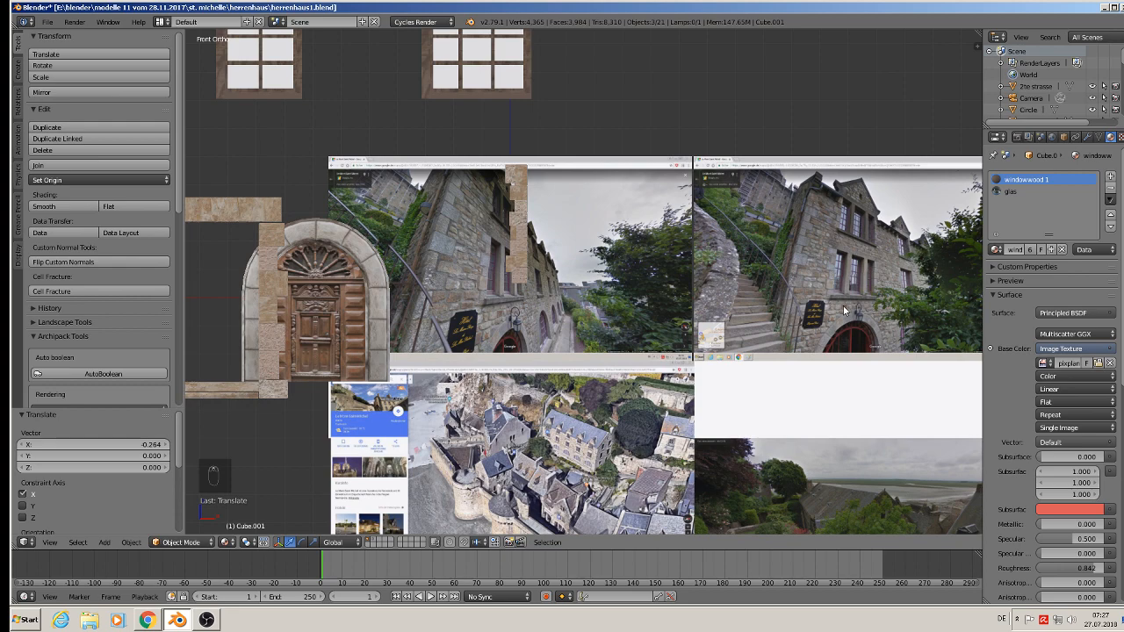
{"action": "scroll", "coordinate": [841, 316], "scroll_direction": "down", "scroll_amount": 2}
{"action": "scroll", "coordinate": [710, 431], "scroll_direction": "up", "scroll_amount": 4, "text": "ctrl"}
{"action": "scroll", "coordinate": [280, 299], "scroll_direction": "up", "scroll_amount": 2}
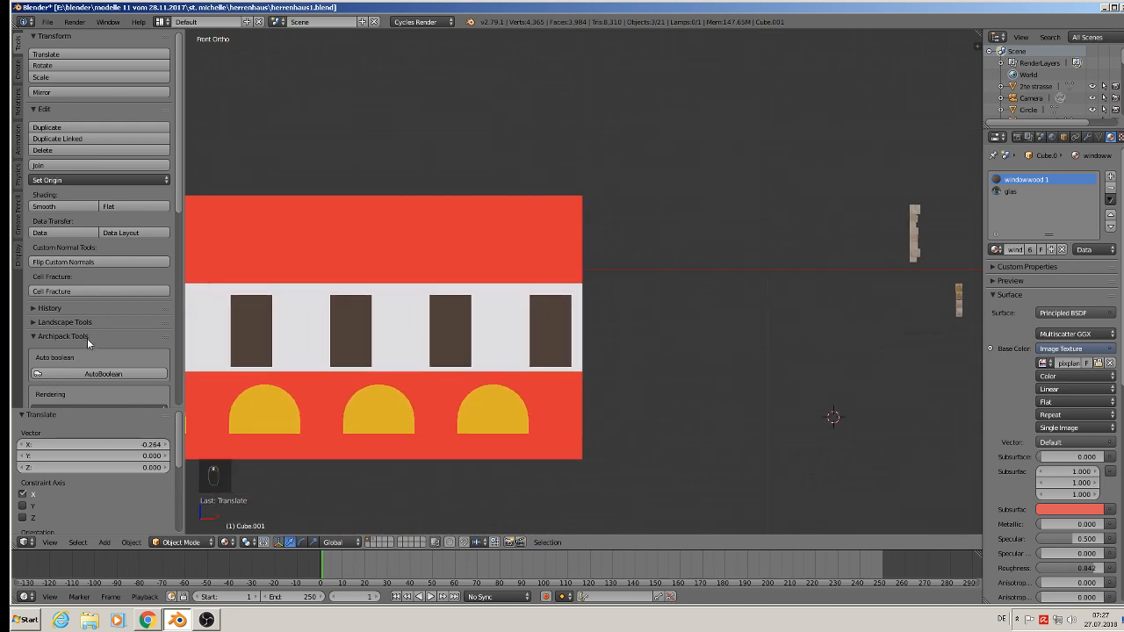
{"action": "scroll", "coordinate": [694, 320], "scroll_direction": "up", "scroll_amount": 5, "text": "ctrl"}
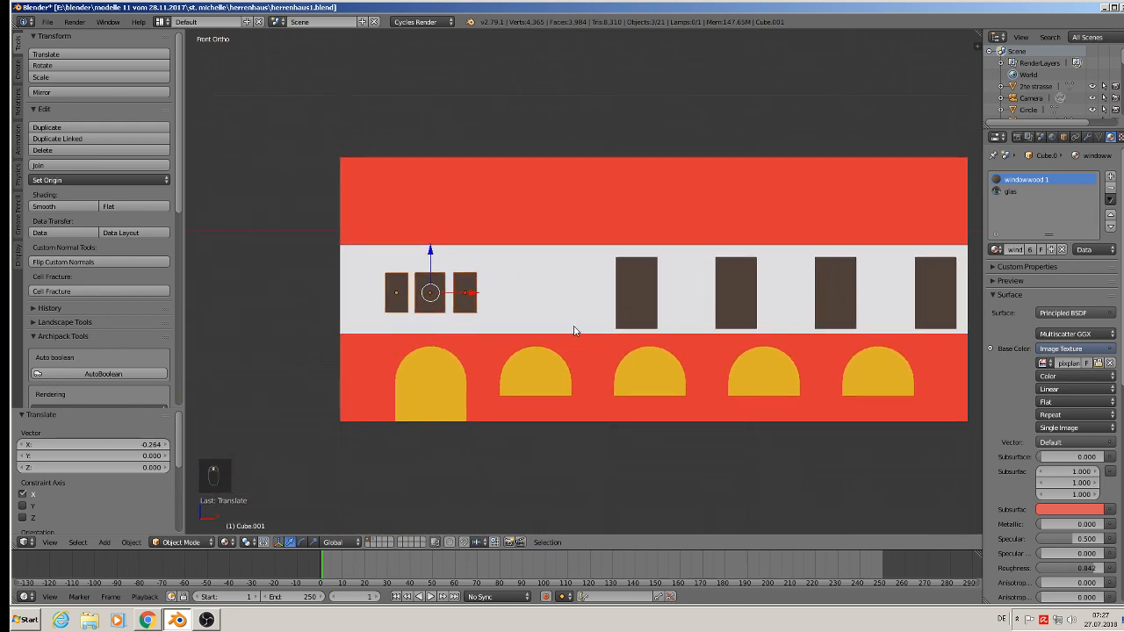
- Scale the three grouped panels above the arched doorway taller along Z and move them 0.043 along Z
{"action": "key", "text": "s"}
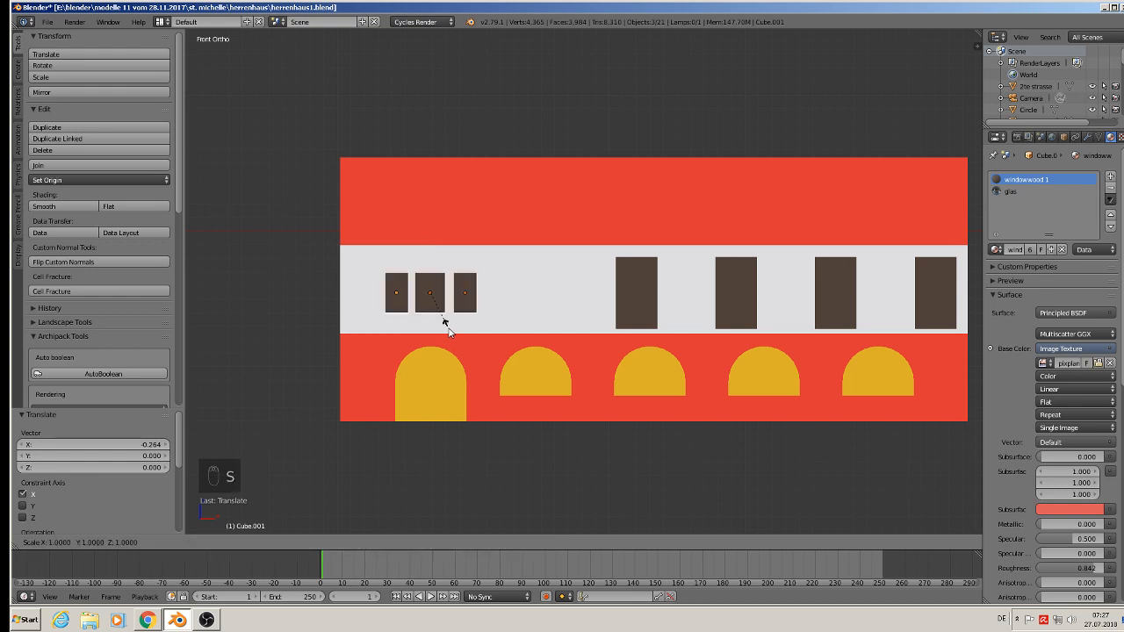
{"action": "key", "text": "z"}
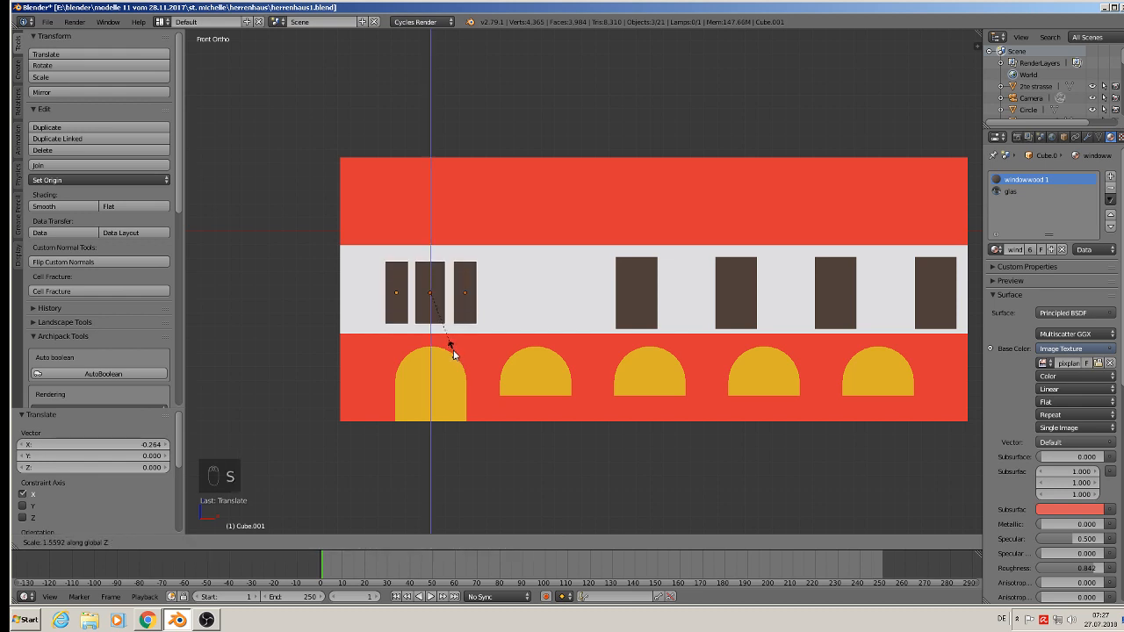
{"action": "left_click", "coordinate": [450, 341]}
{"action": "left_click_drag", "start_coordinate": [431, 267], "coordinate": [445, 260]}
- Examine the aerial reference photo of the house and compare its window layout with the model's facade
{"action": "scroll", "coordinate": [676, 351], "scroll_direction": "down", "scroll_amount": 2}
{"action": "middle_click_drag", "start_coordinate": [675, 351], "coordinate": [533, 332], "text": "shift"}
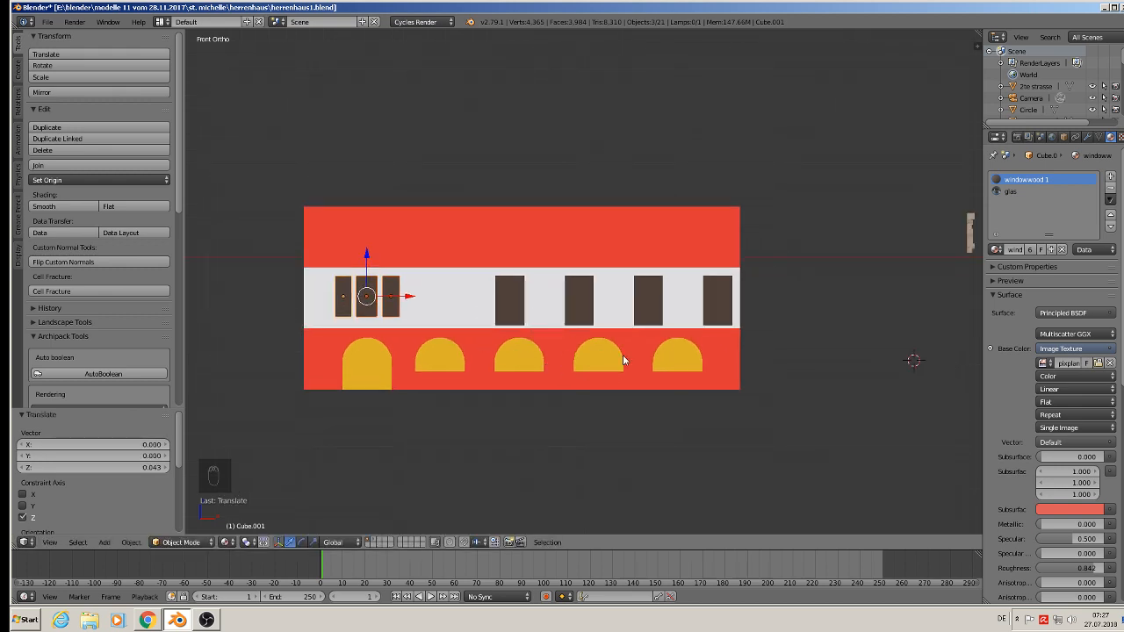
{"action": "middle_click_drag", "start_coordinate": [624, 360], "coordinate": [56, 398], "text": "shift"}
{"action": "scroll", "coordinate": [771, 334], "scroll_direction": "up", "scroll_amount": 3}
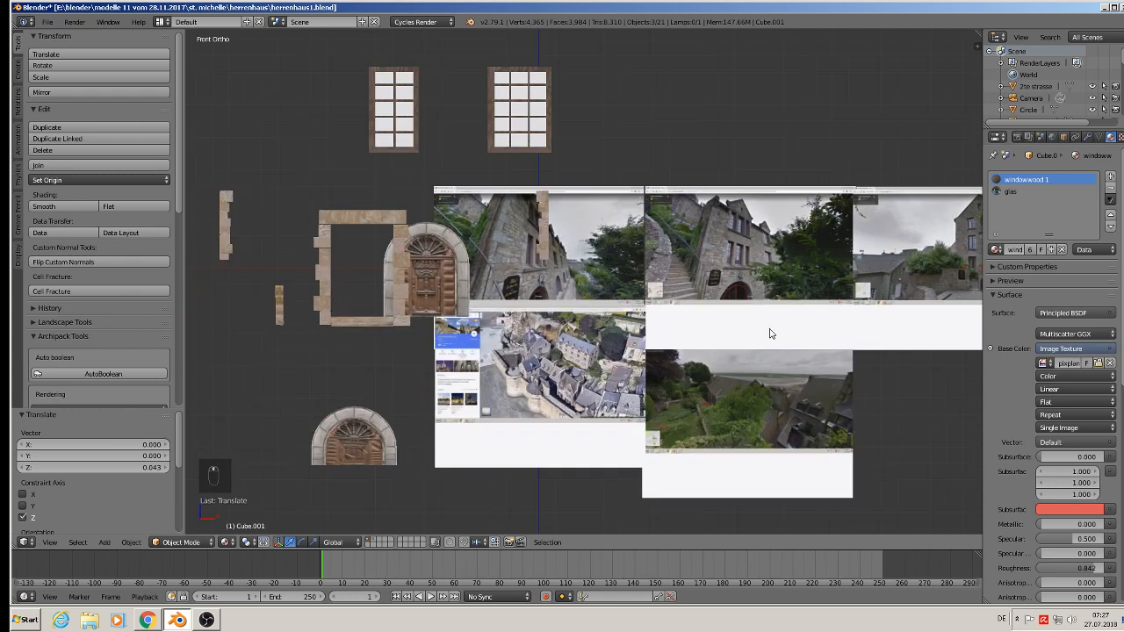
{"action": "scroll", "coordinate": [673, 362], "scroll_direction": "up", "scroll_amount": 3}
{"action": "scroll", "coordinate": [552, 369], "scroll_direction": "up", "scroll_amount": 3}
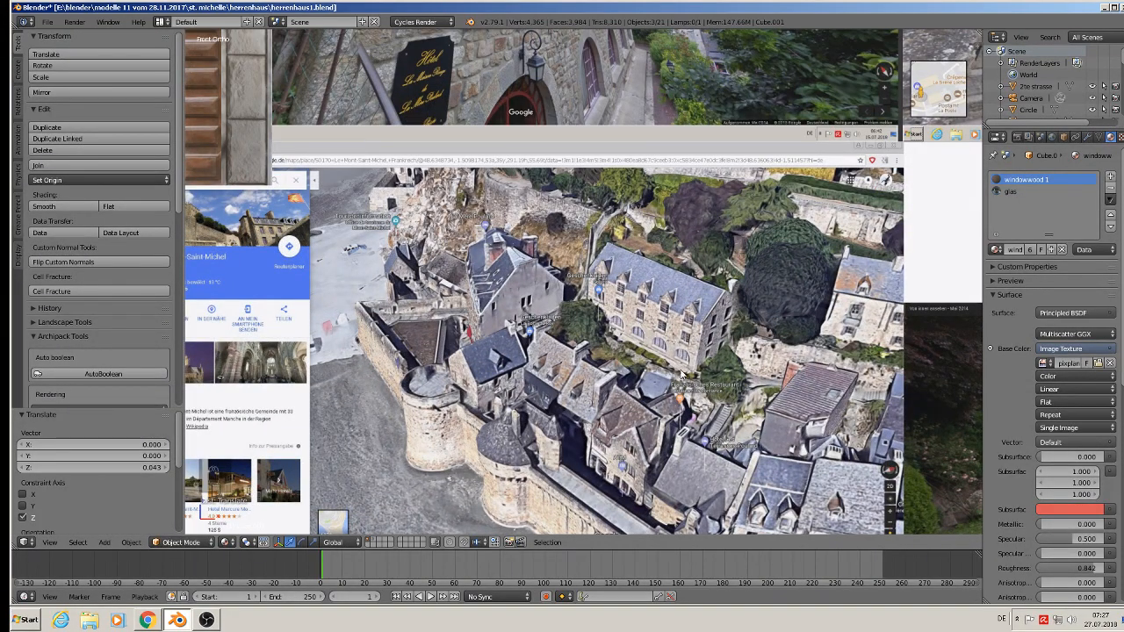
{"action": "scroll", "coordinate": [680, 373], "scroll_direction": "down", "scroll_amount": 6}
{"action": "middle_click_drag", "start_coordinate": [462, 376], "coordinate": [982, 328], "text": "shift"}
{"action": "scroll", "coordinate": [193, 314], "scroll_direction": "down", "scroll_amount": 3}
{"action": "middle_click_drag", "start_coordinate": [391, 313], "coordinate": [893, 345], "text": "shift"}
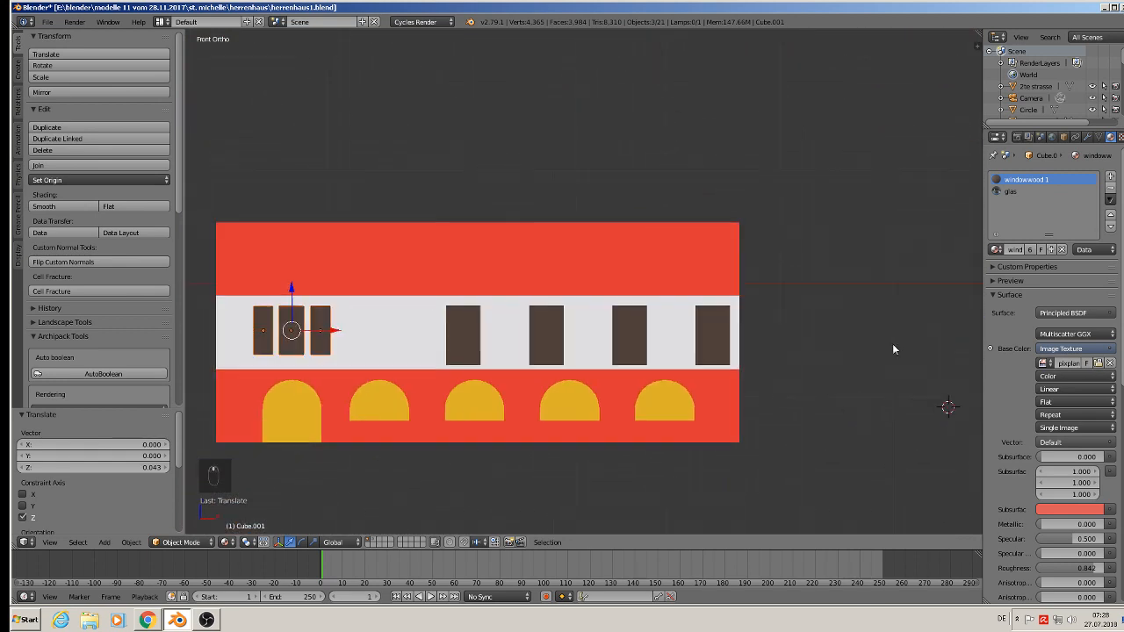
{"action": "scroll", "coordinate": [843, 351], "scroll_direction": "up", "scroll_amount": 2}
{"action": "scroll", "coordinate": [419, 329], "scroll_direction": "down", "scroll_amount": 2}
- Delete the row of four large window panels from the white band of the facade
{"action": "right_click", "coordinate": [424, 325]}
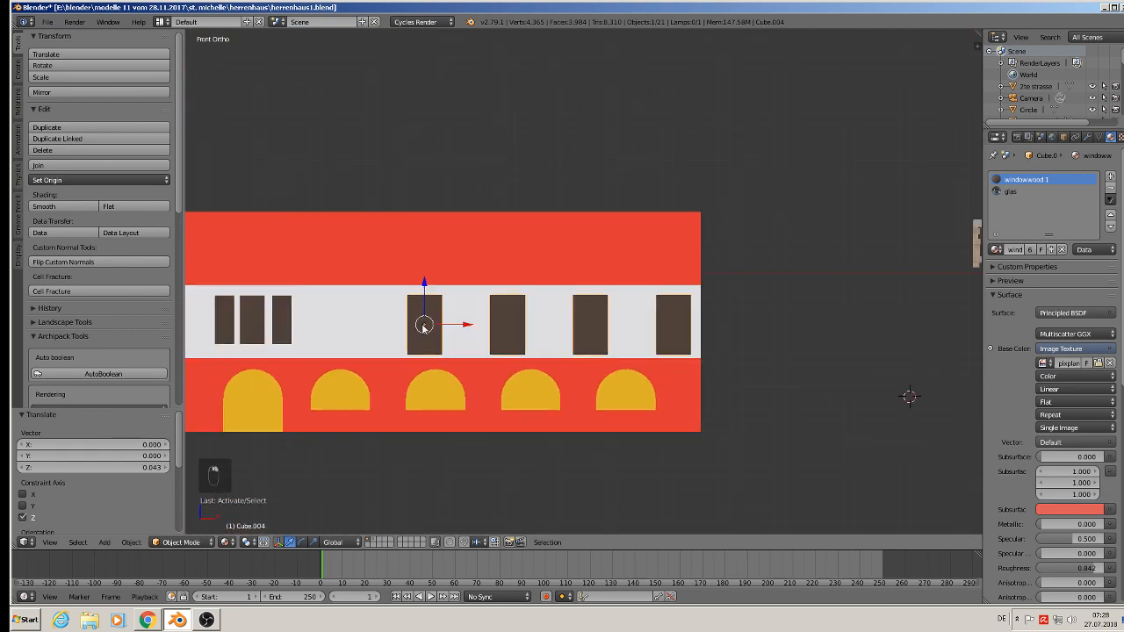
{"action": "left_click_drag", "start_coordinate": [452, 325], "coordinate": [367, 326]}
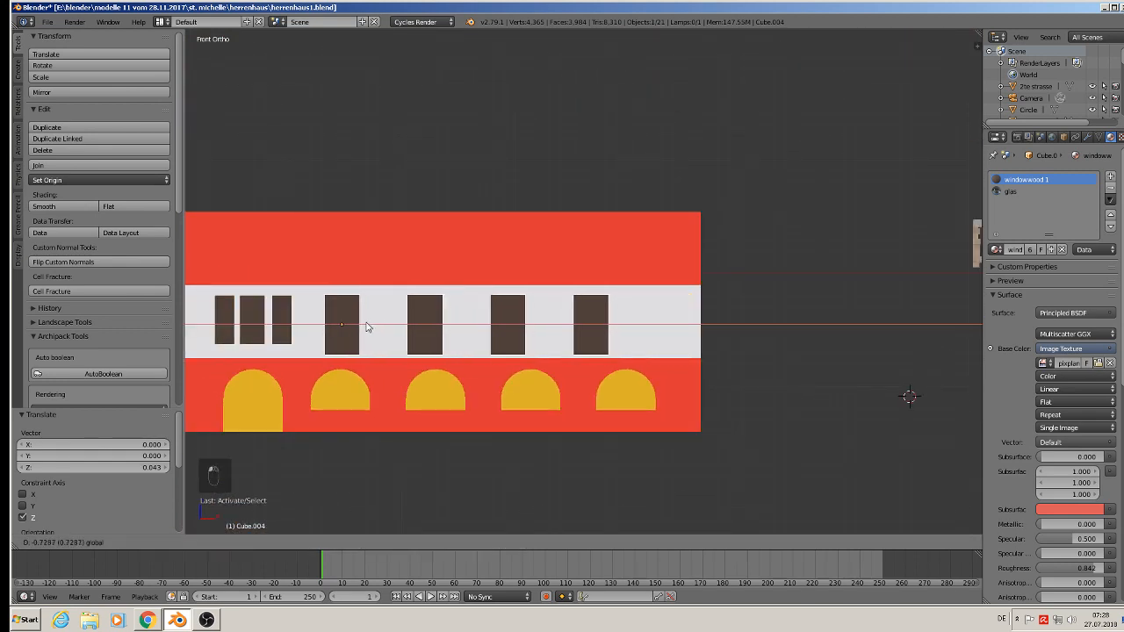
{"action": "left_click", "coordinate": [367, 328]}
{"action": "key", "text": "x"}
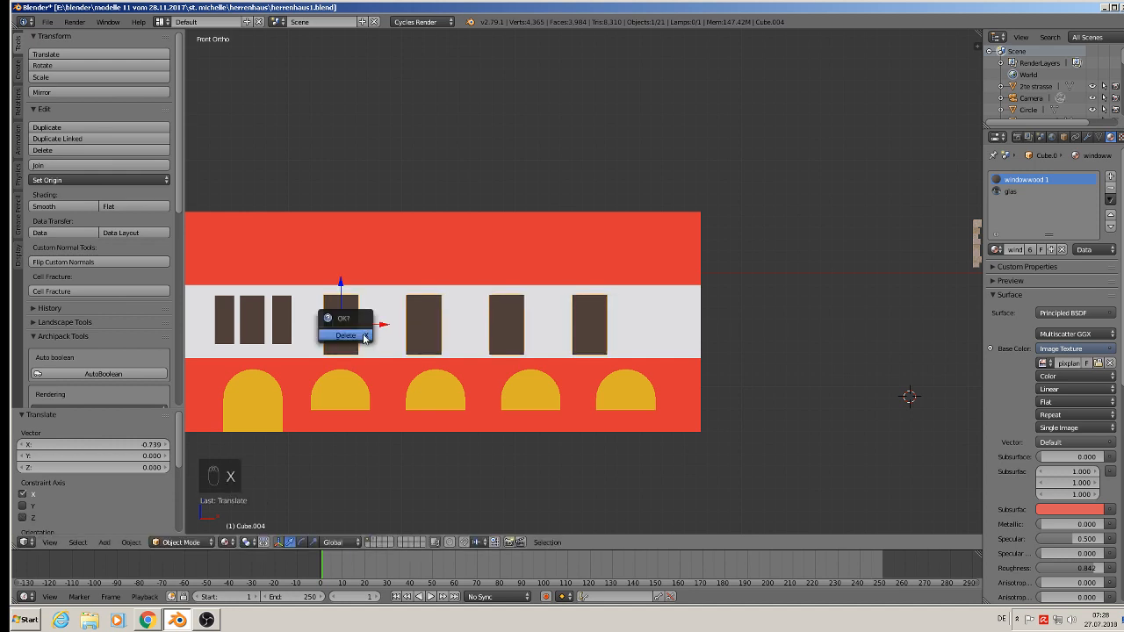
{"action": "left_click", "coordinate": [364, 336]}
{"action": "right_click", "coordinate": [287, 326]}
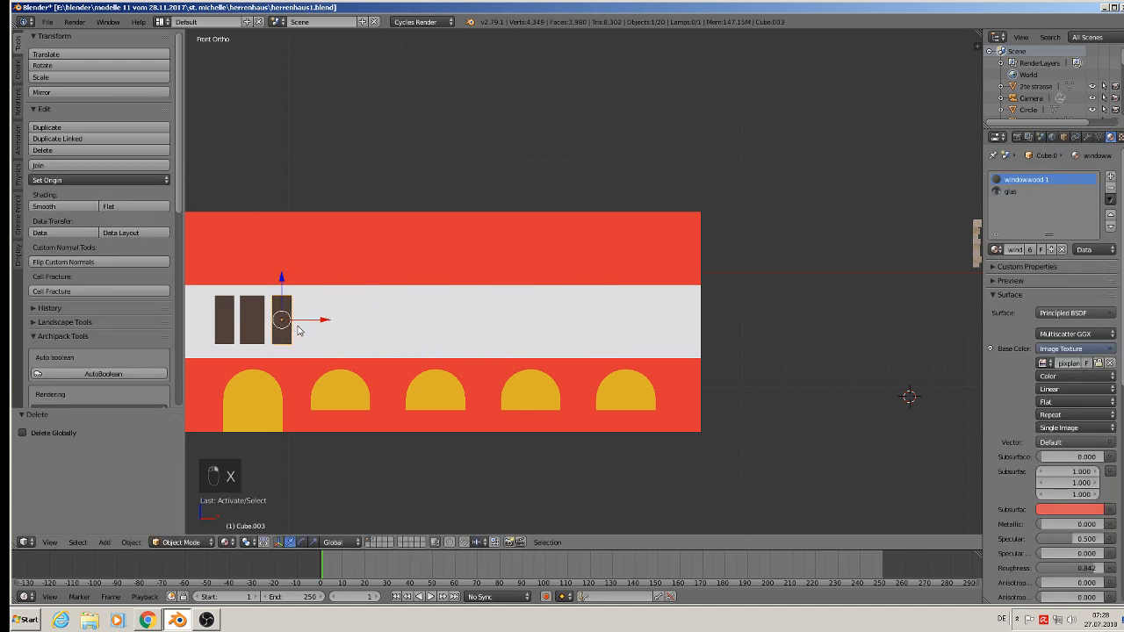
{"action": "key", "text": "shift+d"}
{"action": "key", "text": "x"}
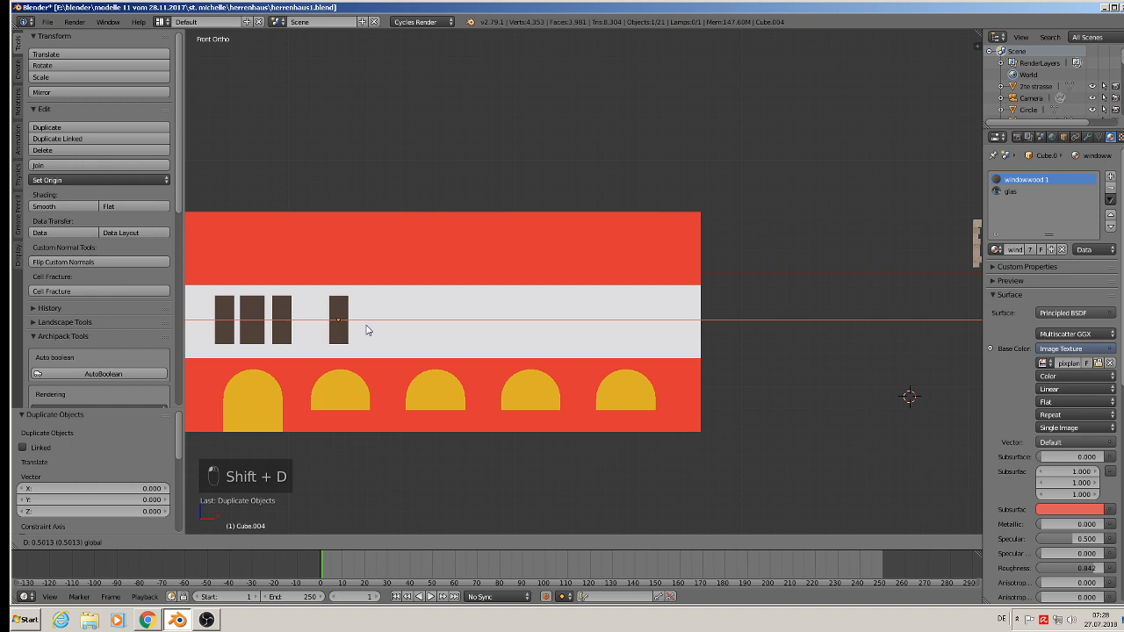
{"action": "left_click", "coordinate": [368, 331]}
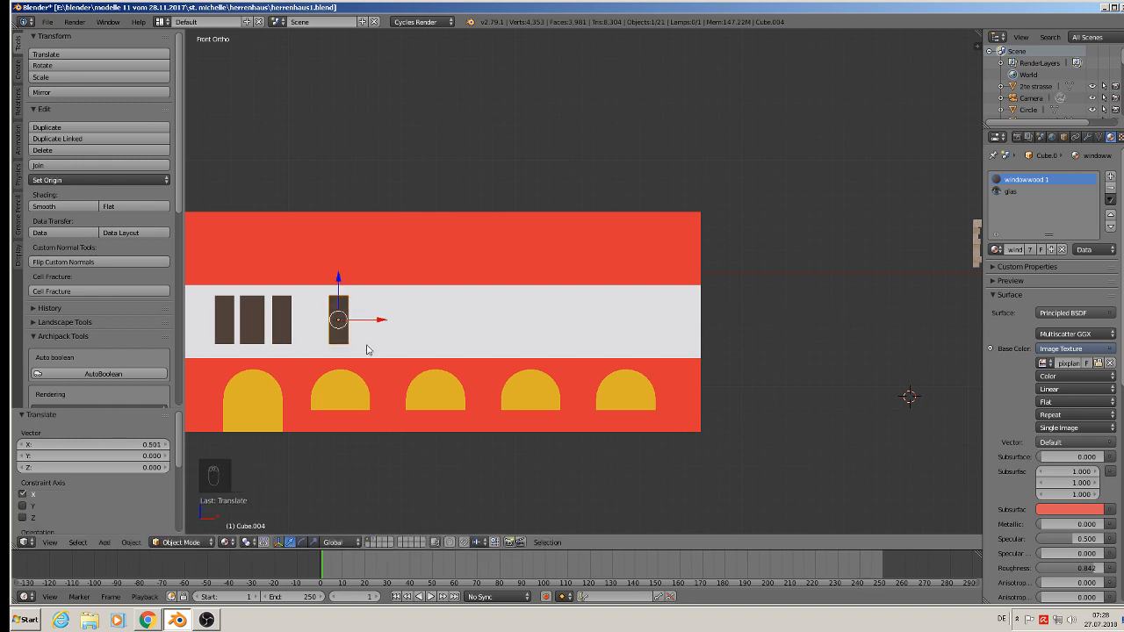
{"action": "key", "text": "x"}
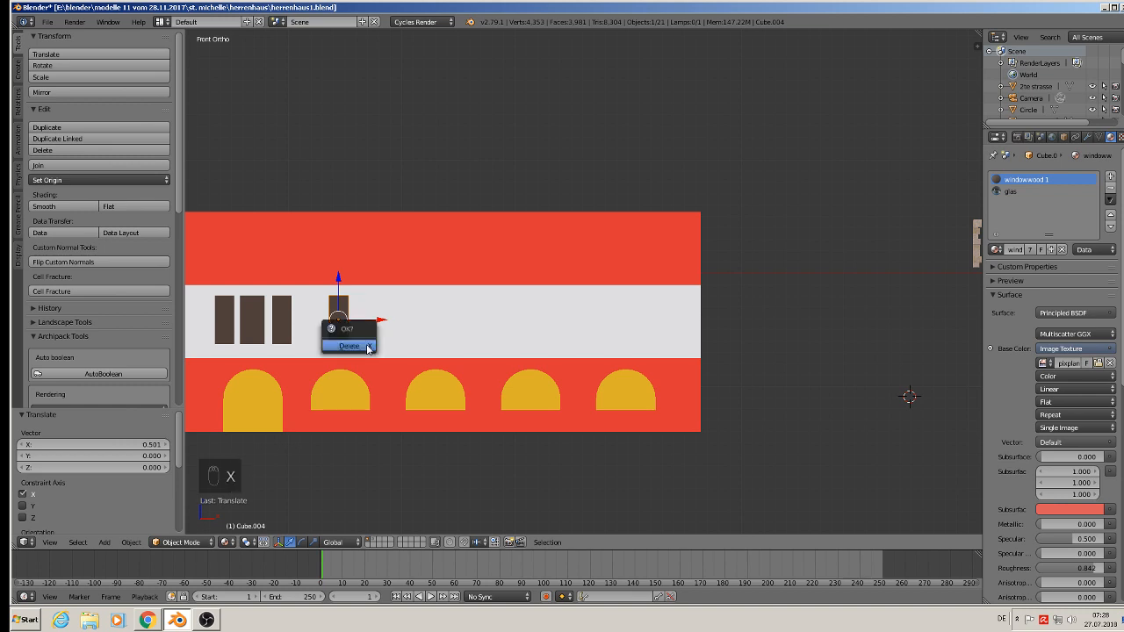
{"action": "left_click", "coordinate": [364, 349]}
- Select the three grouped panels above the arched doorway and scale them to 0.829 along Z
{"action": "right_click", "coordinate": [280, 321]}
{"action": "right_click", "coordinate": [252, 324], "text": "shift"}
{"action": "right_click", "coordinate": [234, 323], "text": "shift"}
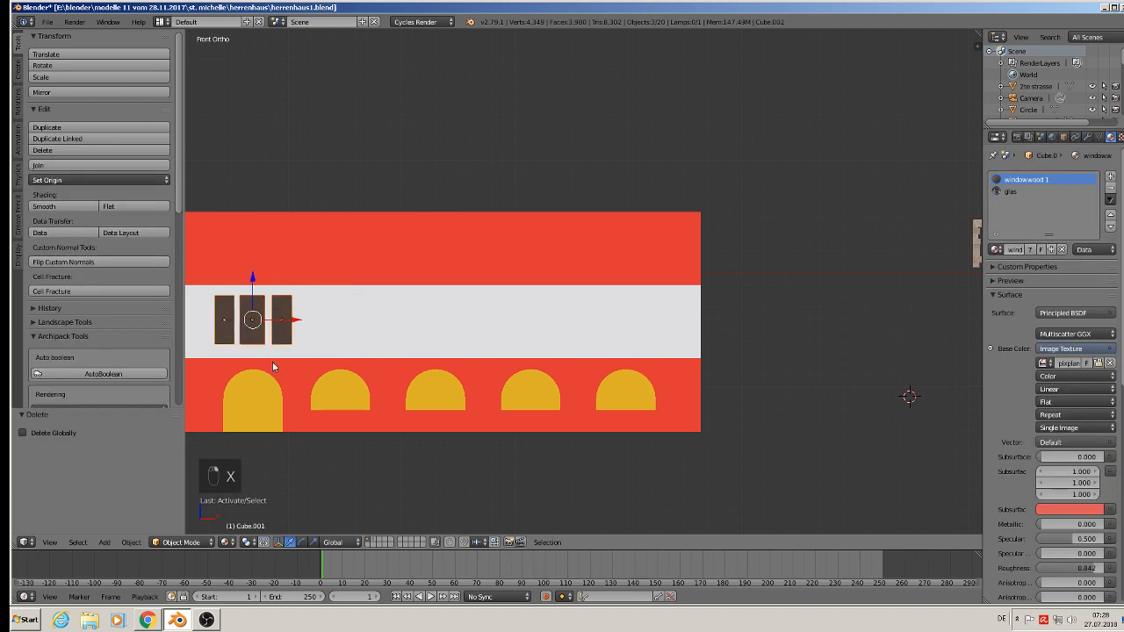
{"action": "key", "text": "s"}
{"action": "key", "text": "z"}
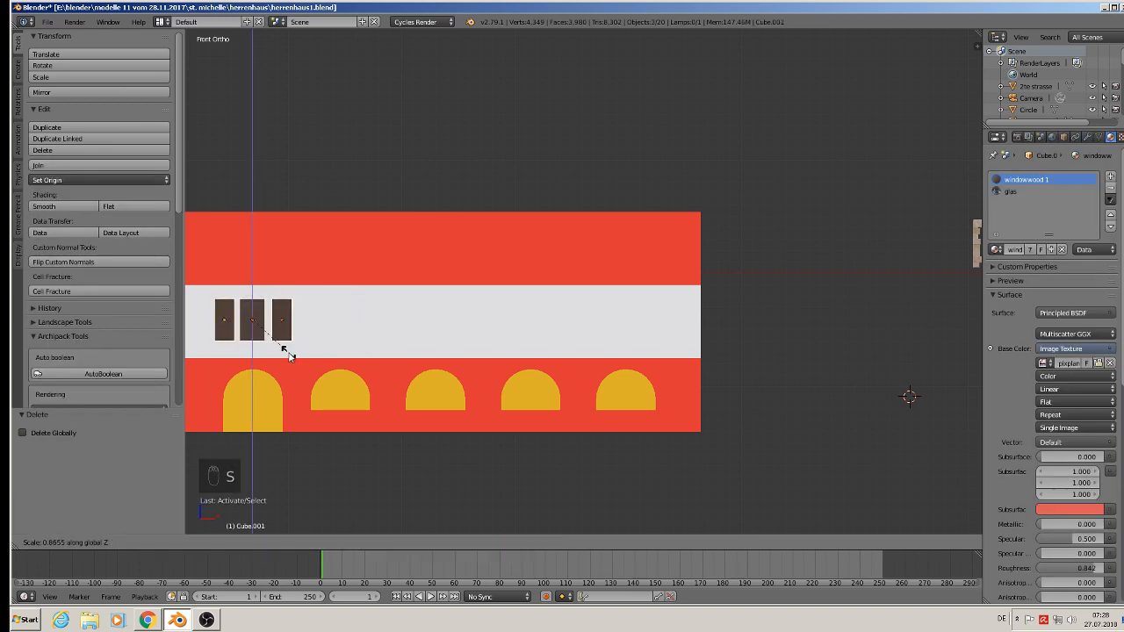
{"action": "left_click", "coordinate": [287, 354]}
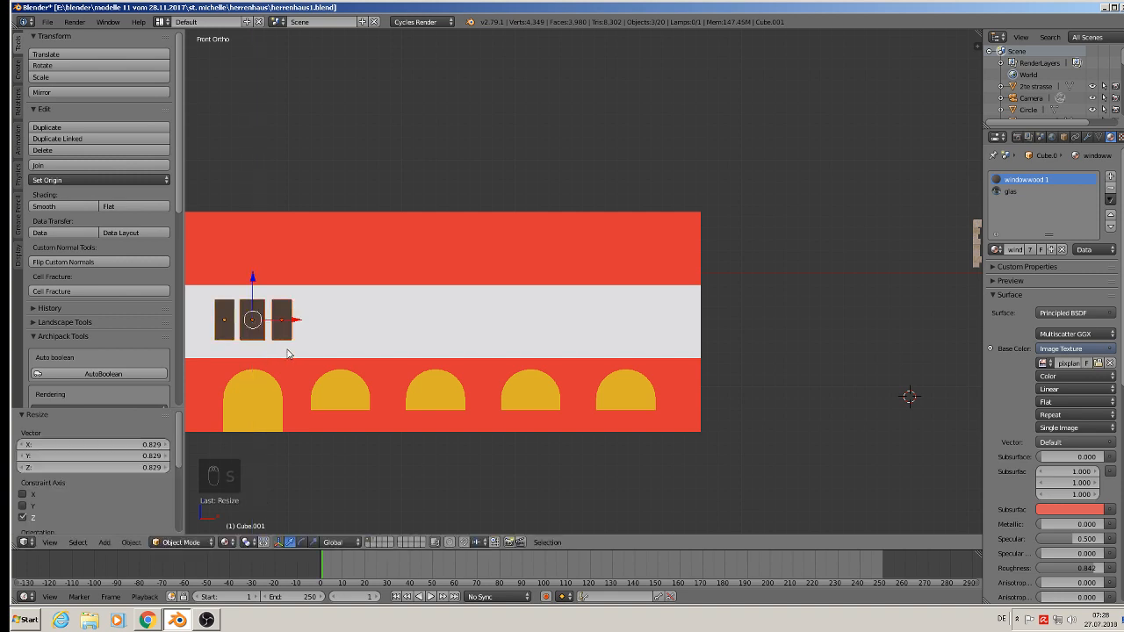
- Duplicate the group's narrow panel nearest the window arches and move the copy 0.522 along X above the first window arch
{"action": "right_click", "coordinate": [291, 327]}
{"action": "key", "text": "shift+d"}
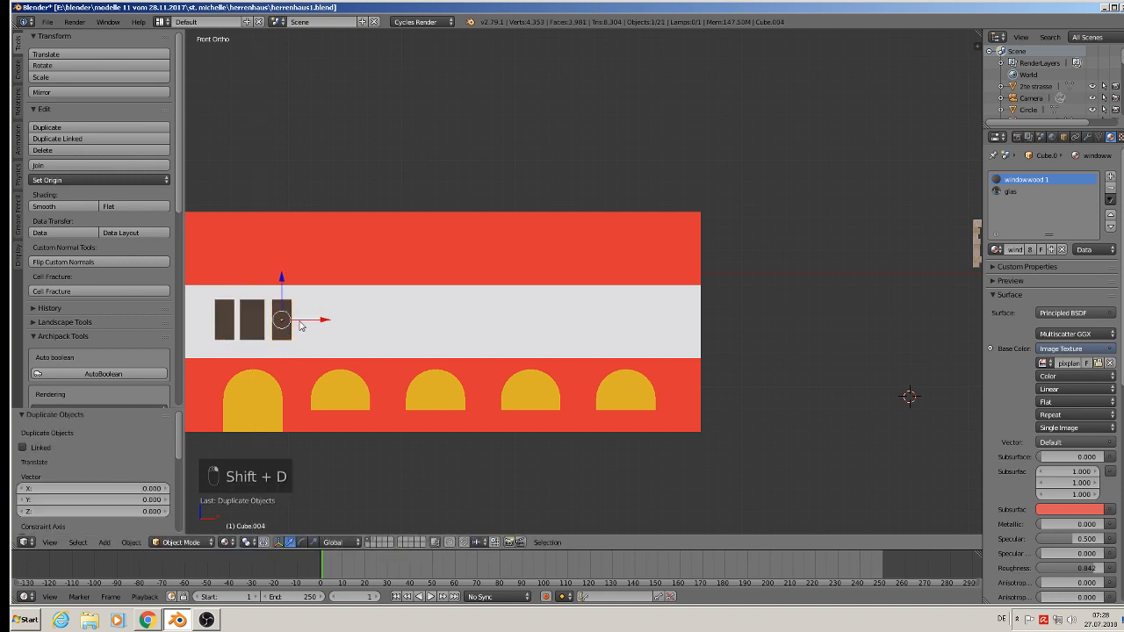
{"action": "key", "text": "x"}
{"action": "left_click", "coordinate": [382, 327]}
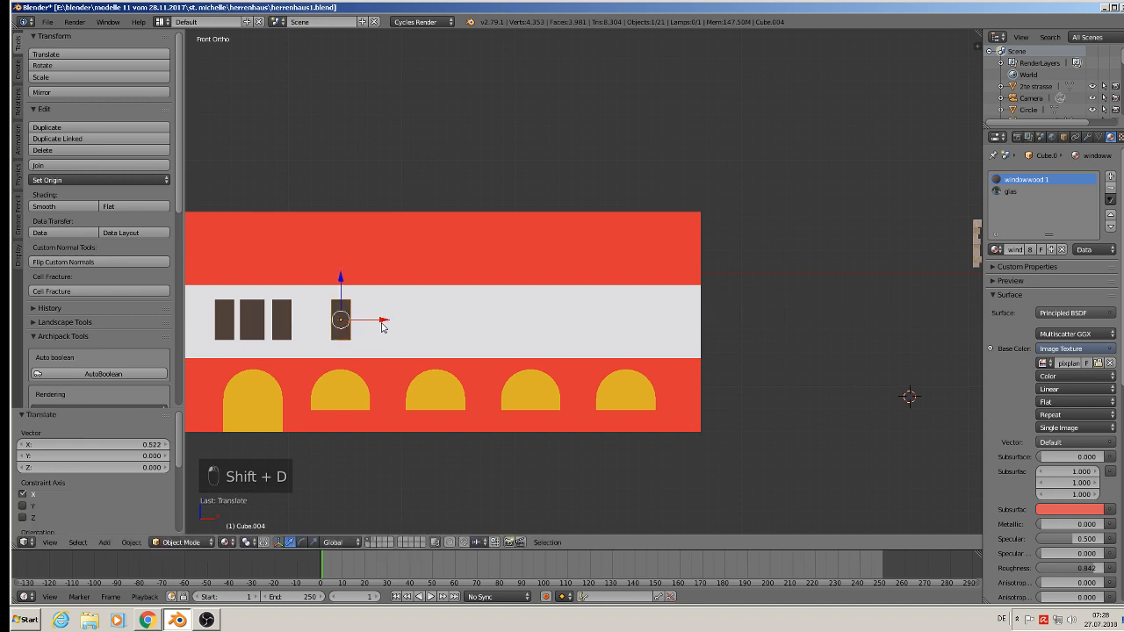
- Duplicate the narrow panel three more times along X above the remaining window arches, moving the last copy 0.858
{"action": "key", "text": "shift+d"}
{"action": "key", "text": "x"}
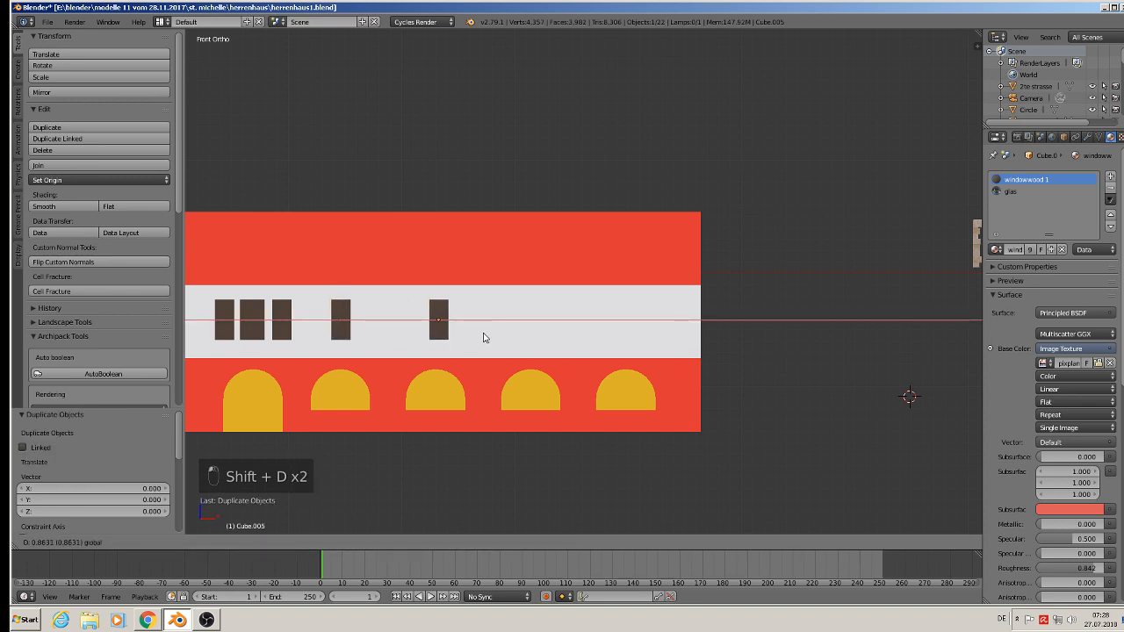
{"action": "left_click", "coordinate": [482, 338]}
{"action": "key", "text": "shift+d"}
{"action": "key", "text": "x"}
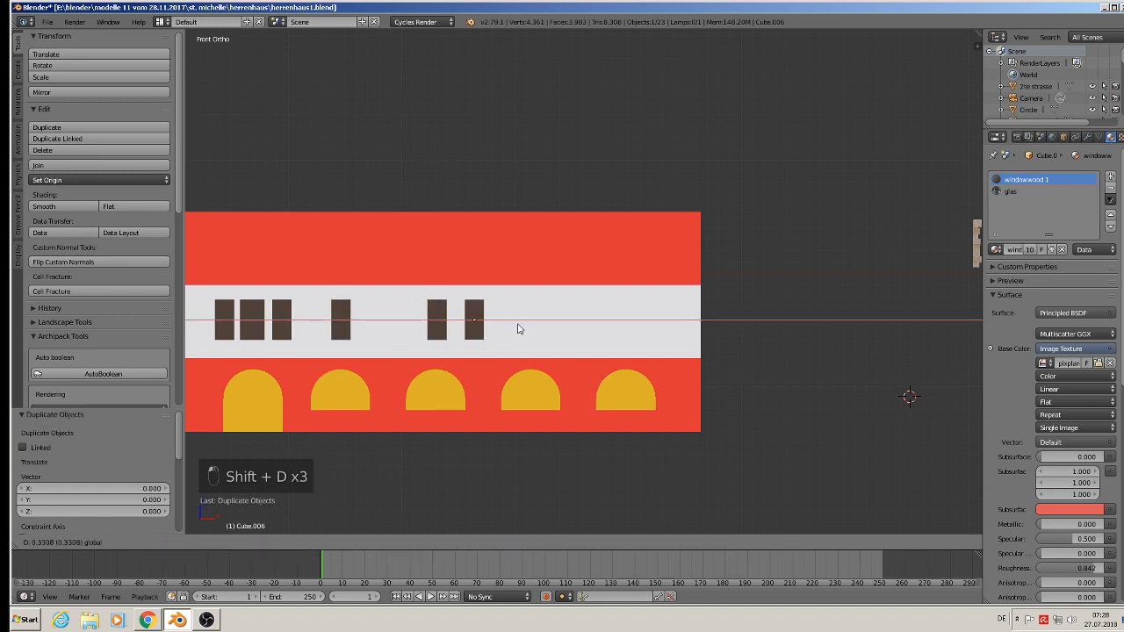
{"action": "left_click", "coordinate": [576, 338]}
{"action": "key", "text": "shift+d"}
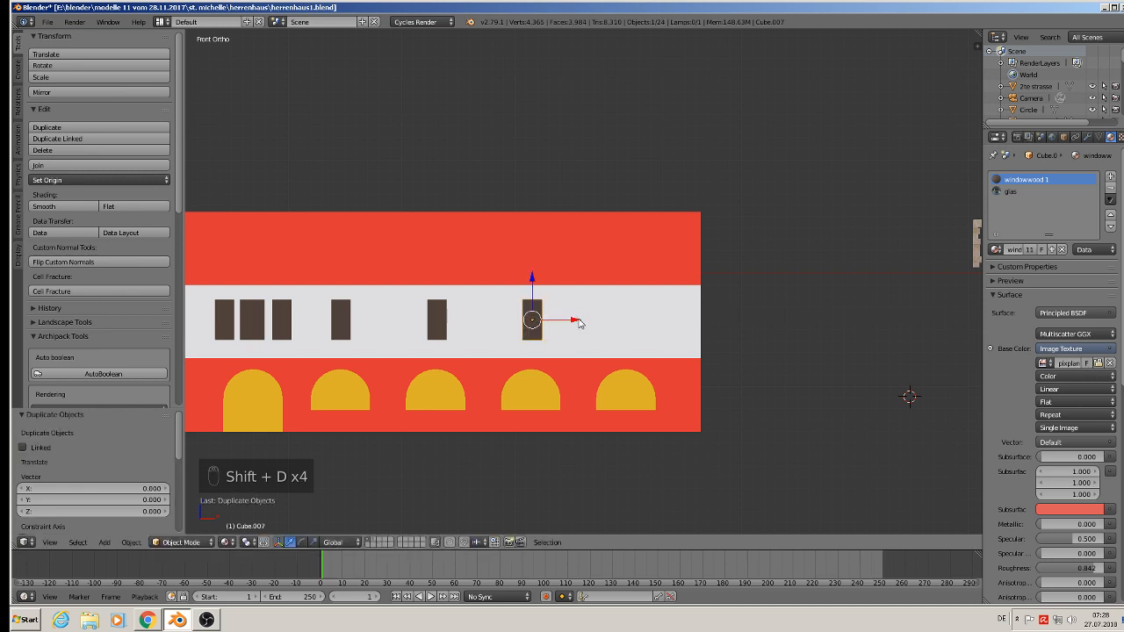
{"action": "key", "text": "x"}
{"action": "left_click", "coordinate": [674, 340]}
- Compare the width and spacing of the upper-floor windows in the aerial reference photo with the model's facade panels
{"action": "scroll", "coordinate": [686, 357], "scroll_direction": "down", "scroll_amount": 3}
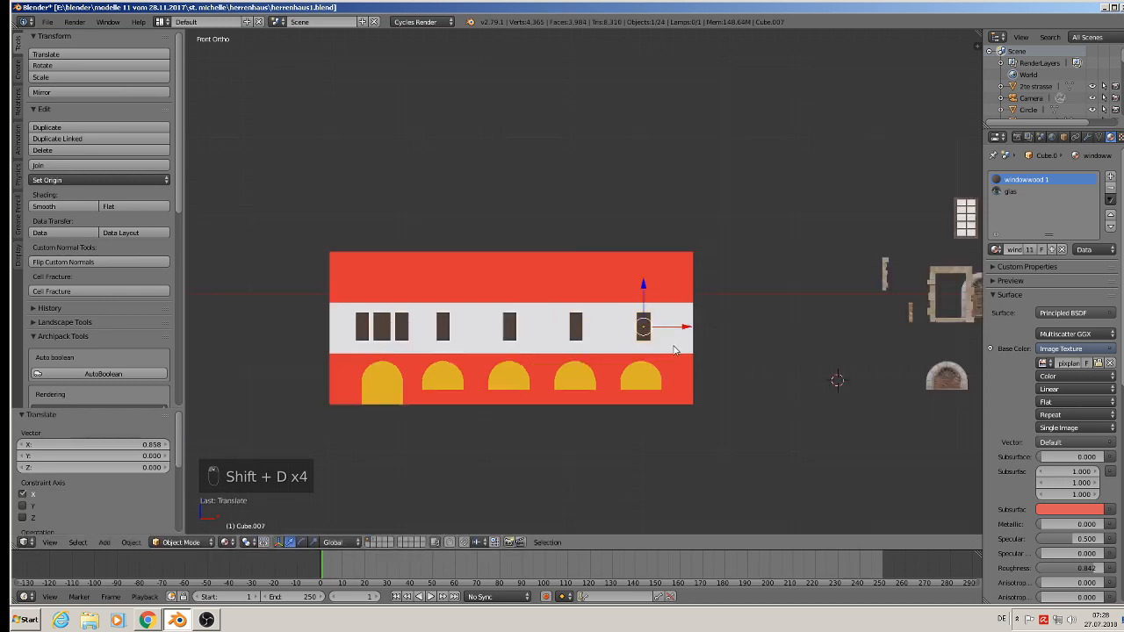
{"action": "middle_click_drag", "start_coordinate": [877, 339], "coordinate": [613, 349], "text": "shift"}
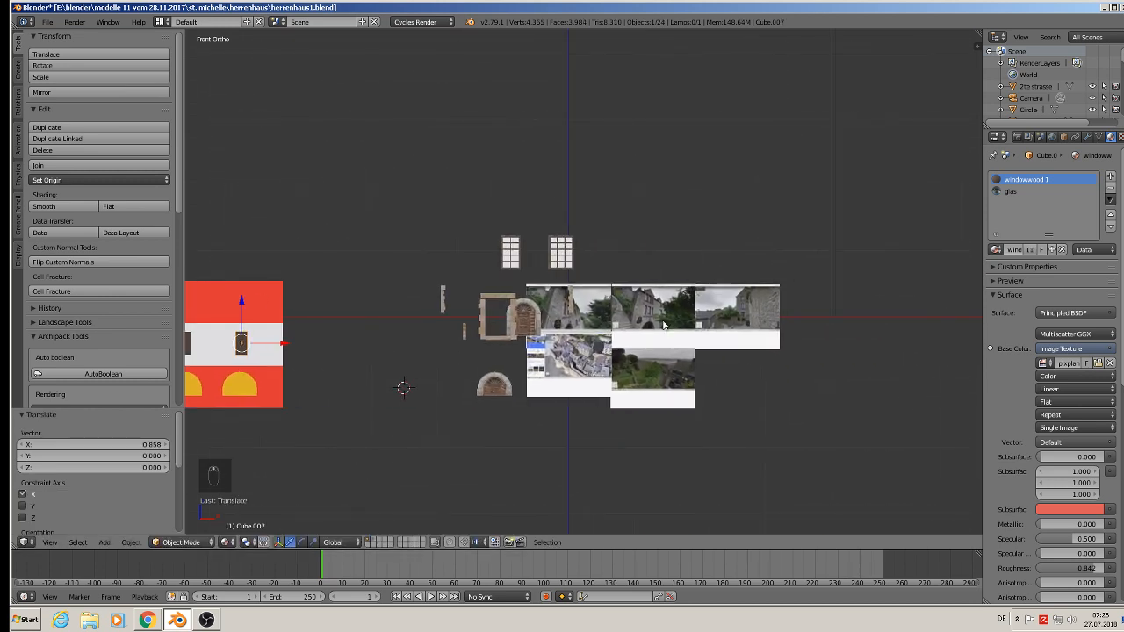
{"action": "scroll", "coordinate": [640, 325], "scroll_direction": "up", "scroll_amount": 5}
{"action": "middle_click_drag", "start_coordinate": [472, 426], "coordinate": [688, 338], "text": "shift"}
{"action": "scroll", "coordinate": [686, 338], "scroll_direction": "up", "scroll_amount": 8}
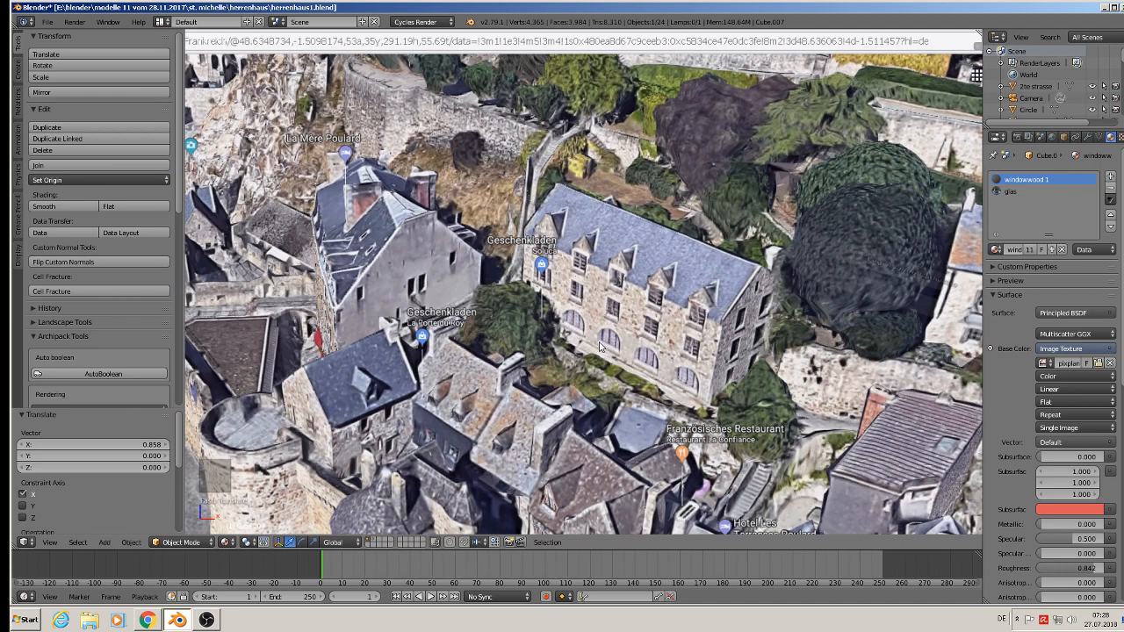
{"action": "scroll", "coordinate": [601, 347], "scroll_direction": "down", "scroll_amount": 10}
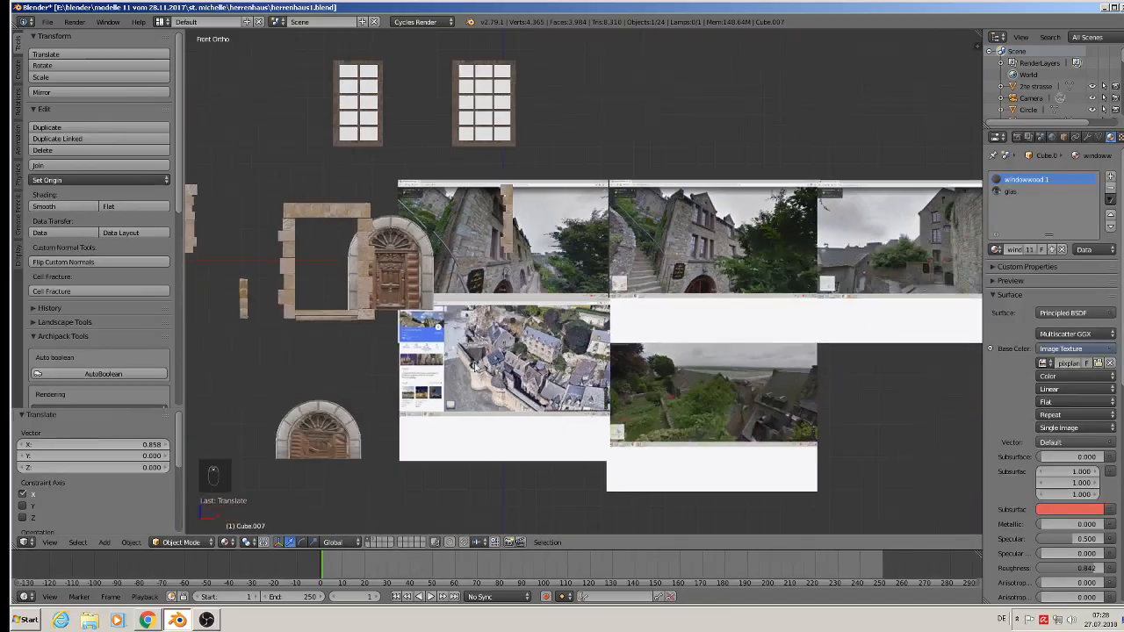
{"action": "scroll", "coordinate": [971, 318], "scroll_direction": "up", "scroll_amount": 1}
{"action": "middle_click_drag", "start_coordinate": [971, 319], "coordinate": [729, 305], "text": "shift"}
{"action": "scroll", "coordinate": [512, 268], "scroll_direction": "down", "scroll_amount": 1, "text": "shift"}
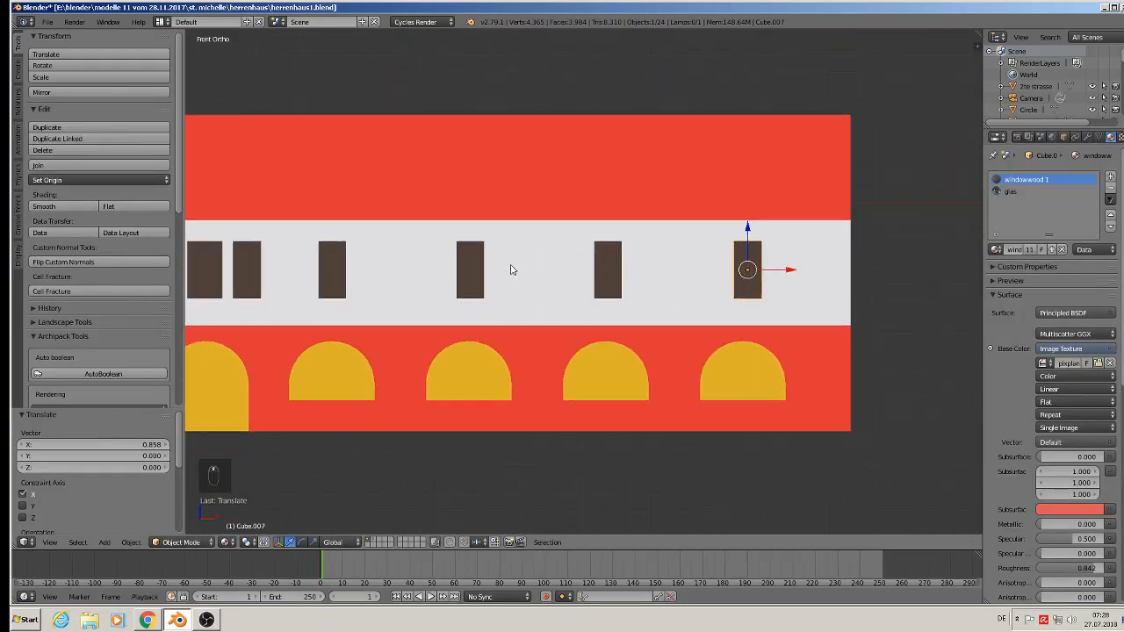
{"action": "middle_click_drag", "start_coordinate": [512, 269], "coordinate": [736, 295], "text": "shift"}
{"action": "scroll", "coordinate": [657, 319], "scroll_direction": "up", "scroll_amount": 1}
{"action": "middle_click_drag", "start_coordinate": [453, 393], "coordinate": [269, 391], "text": "shift"}
{"action": "scroll", "coordinate": [337, 374], "scroll_direction": "down", "scroll_amount": 2}
- Delete the three narrow panels above the second, third and fourth window arches
{"action": "right_click", "coordinate": [351, 324]}
{"action": "right_click", "coordinate": [477, 322]}
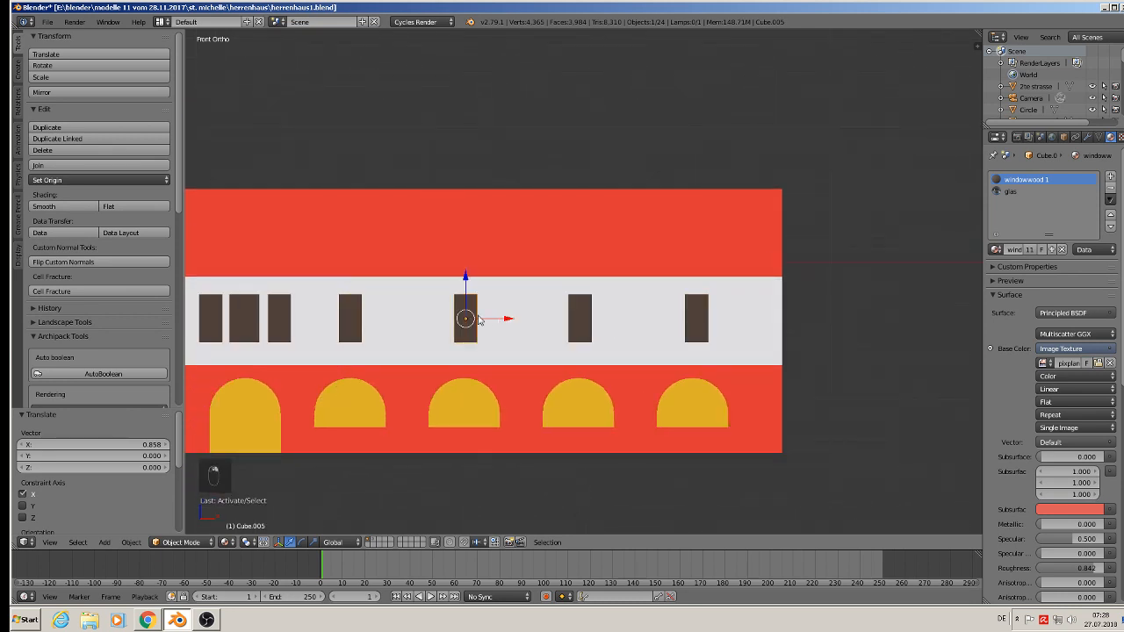
{"action": "right_click", "coordinate": [587, 326], "text": "shift"}
{"action": "right_click", "coordinate": [690, 319], "text": "shift"}
{"action": "key", "text": "x"}
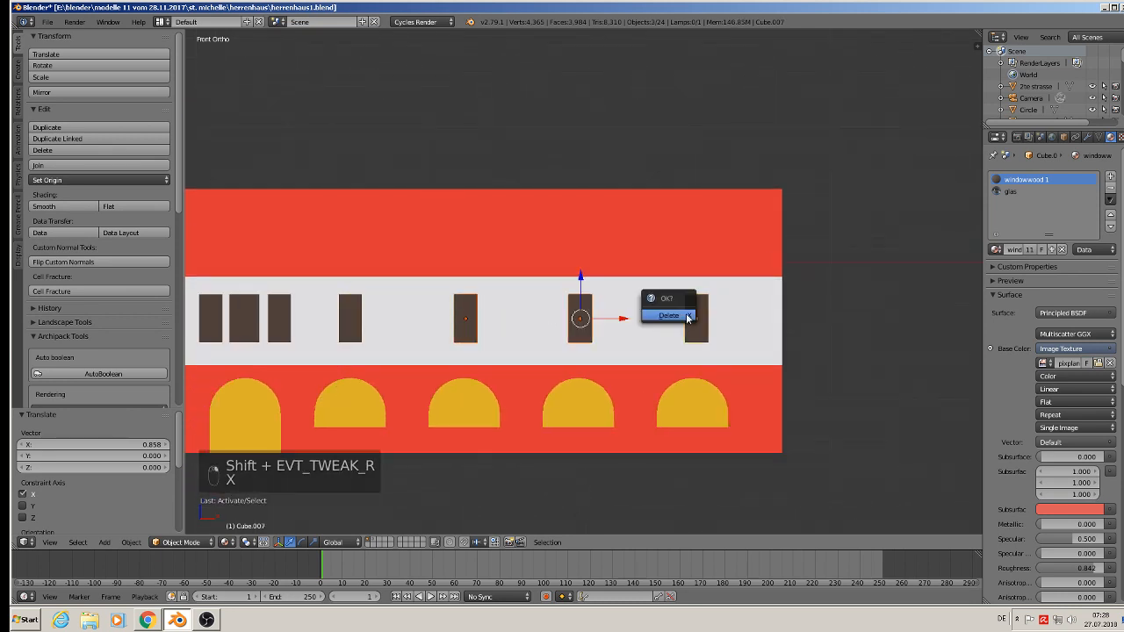
{"action": "left_click", "coordinate": [685, 318]}
- Widen the panel above the first window arch by scaling it to 1.653 along X
{"action": "right_click", "coordinate": [353, 326]}
{"action": "key", "text": "s"}
{"action": "key", "text": "x"}
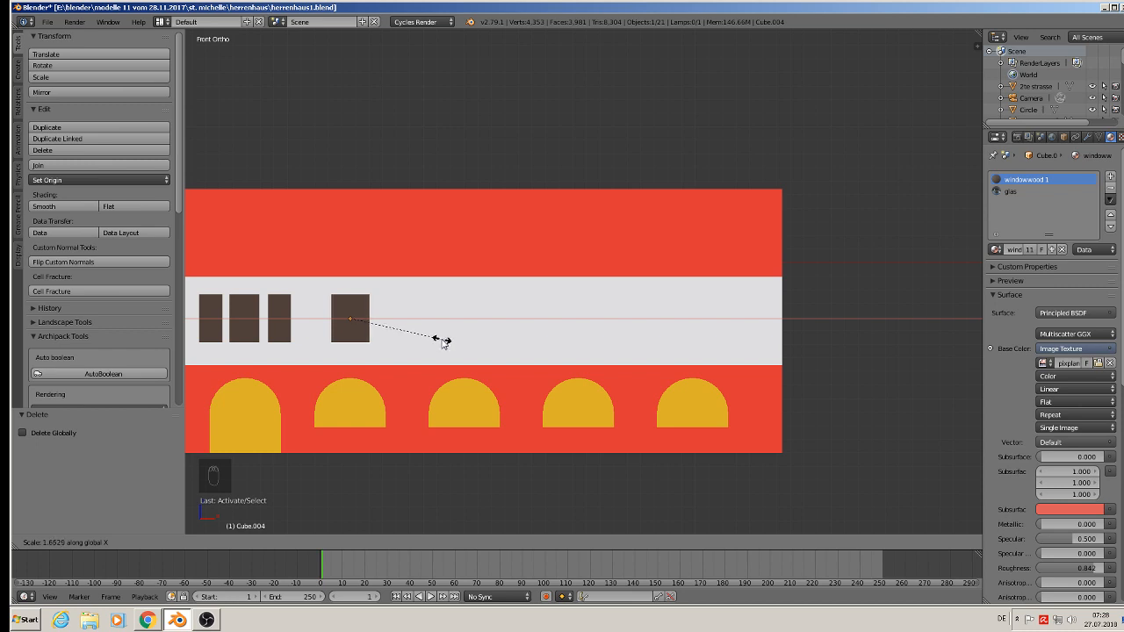
{"action": "left_click", "coordinate": [442, 344]}
- Duplicate the widened panel three times along X above the remaining window arches, moving the last copy 0.874
{"action": "key", "text": "shift+d"}
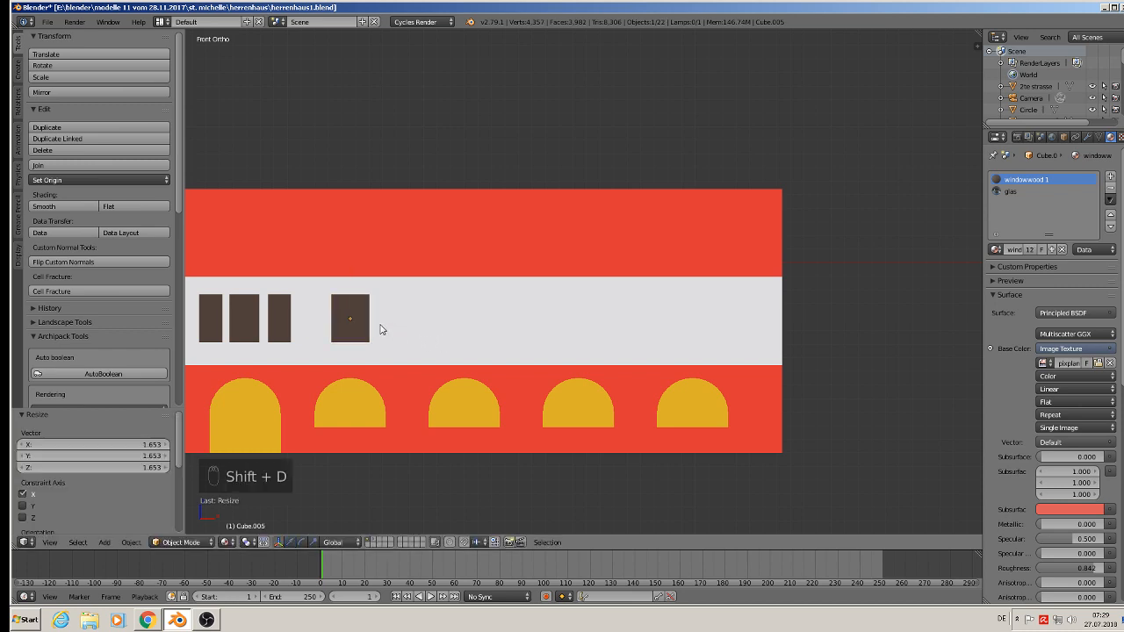
{"action": "left_click", "coordinate": [501, 345]}
{"action": "key", "text": "shift+d"}
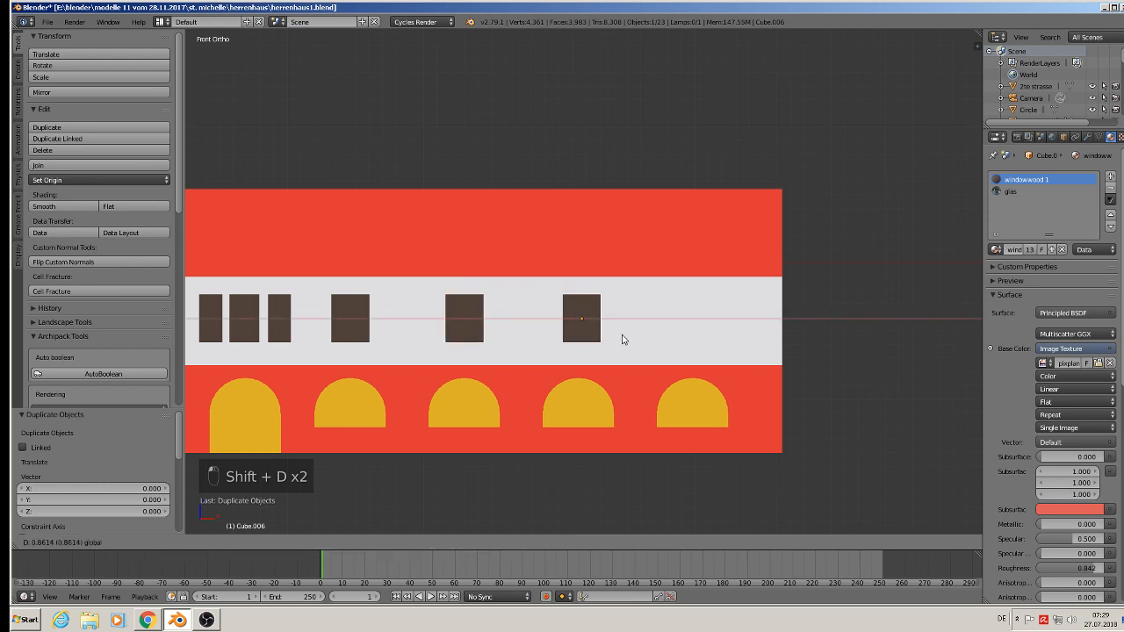
{"action": "left_click", "coordinate": [620, 340]}
{"action": "key", "text": "shift+d"}
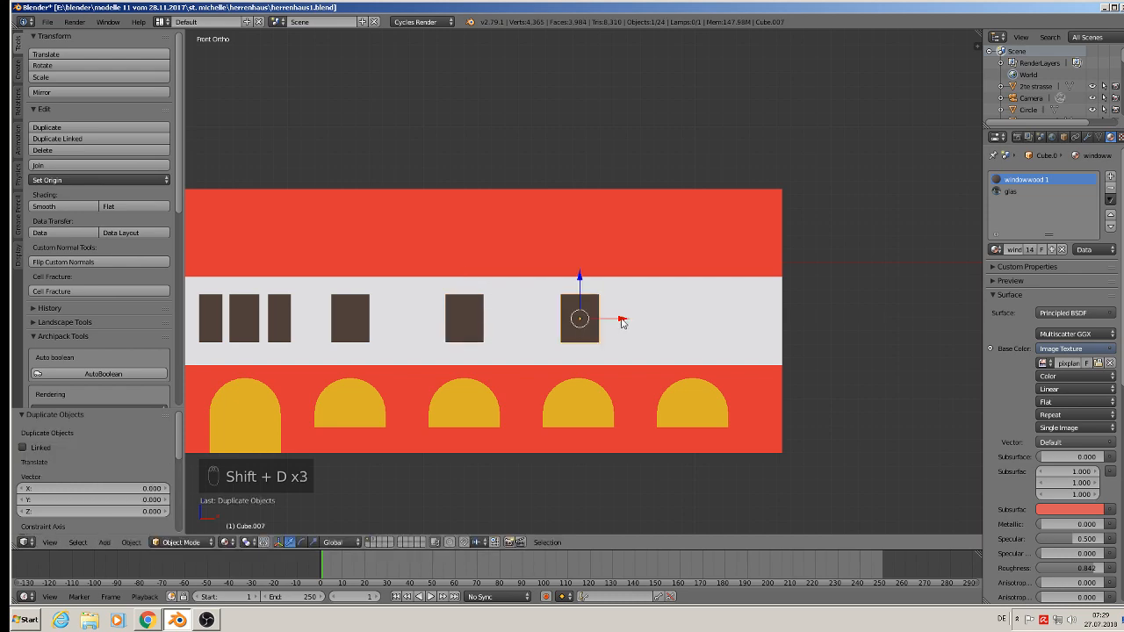
{"action": "left_click", "coordinate": [741, 350]}
- Join the seven window panels on the facade's middle storey into one object
{"action": "middle_click_drag", "start_coordinate": [727, 357], "coordinate": [690, 382]}
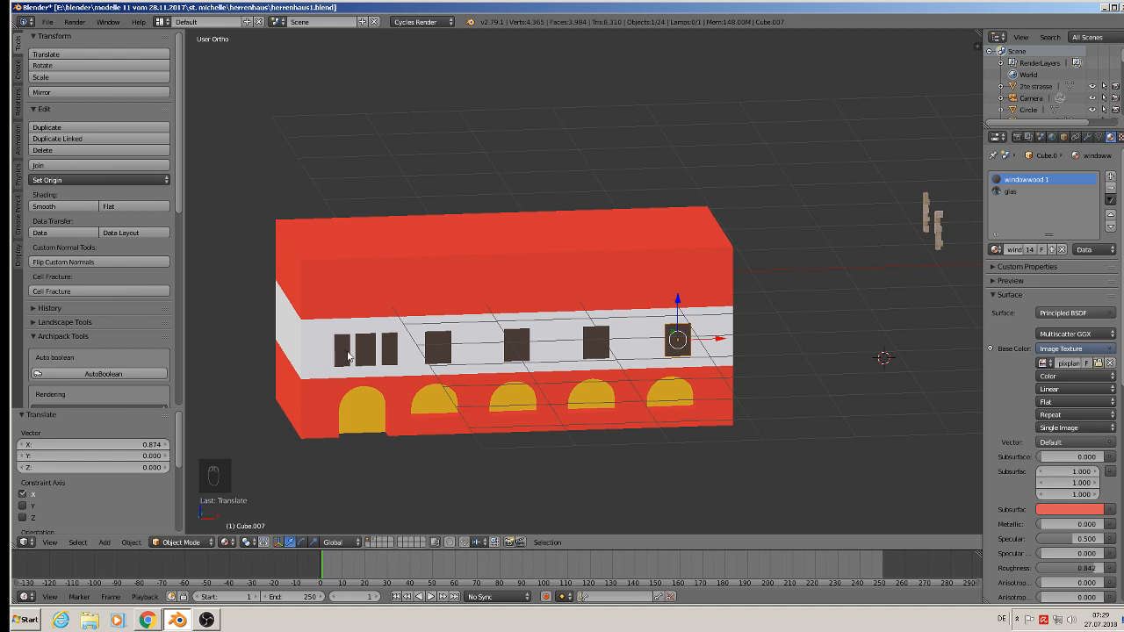
{"action": "middle_click_drag", "start_coordinate": [348, 356], "coordinate": [320, 316]}
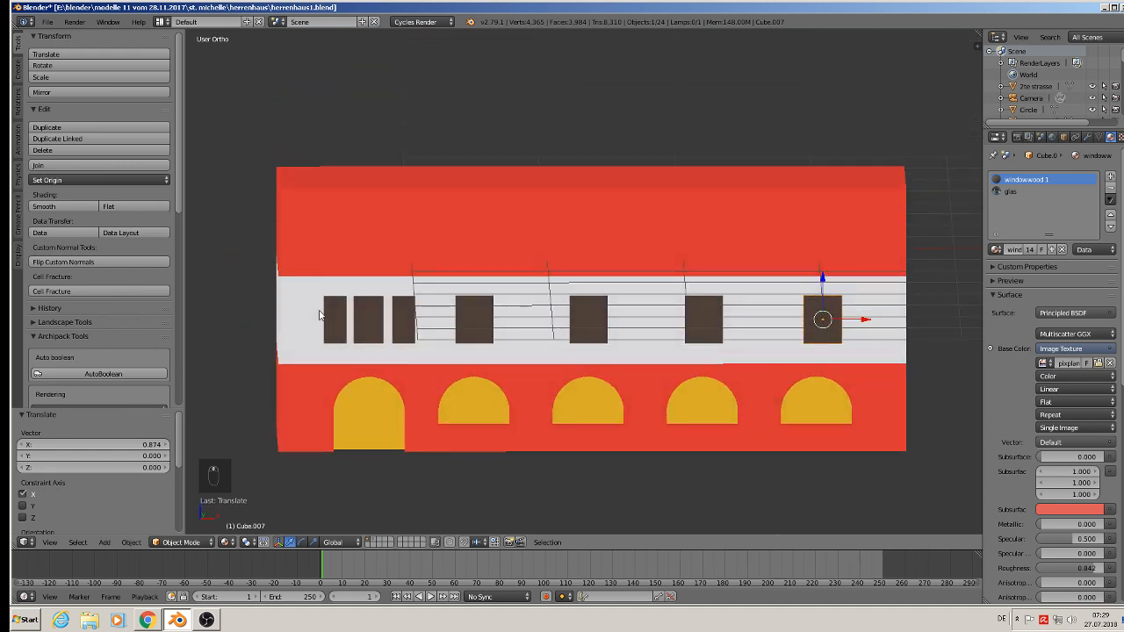
{"action": "right_click", "coordinate": [335, 321]}
{"action": "right_click", "coordinate": [378, 325], "text": "shift"}
{"action": "right_click", "coordinate": [404, 325], "text": "shift"}
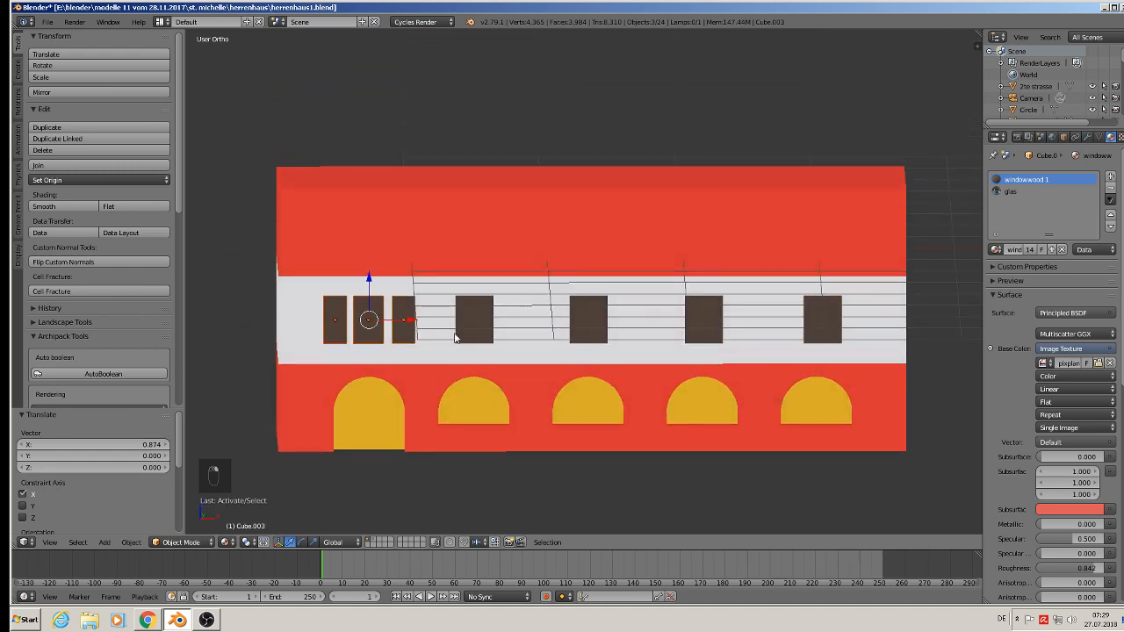
{"action": "right_click", "coordinate": [476, 318], "text": "shift"}
{"action": "right_click", "coordinate": [588, 321], "text": "shift"}
{"action": "right_click", "coordinate": [704, 319], "text": "shift"}
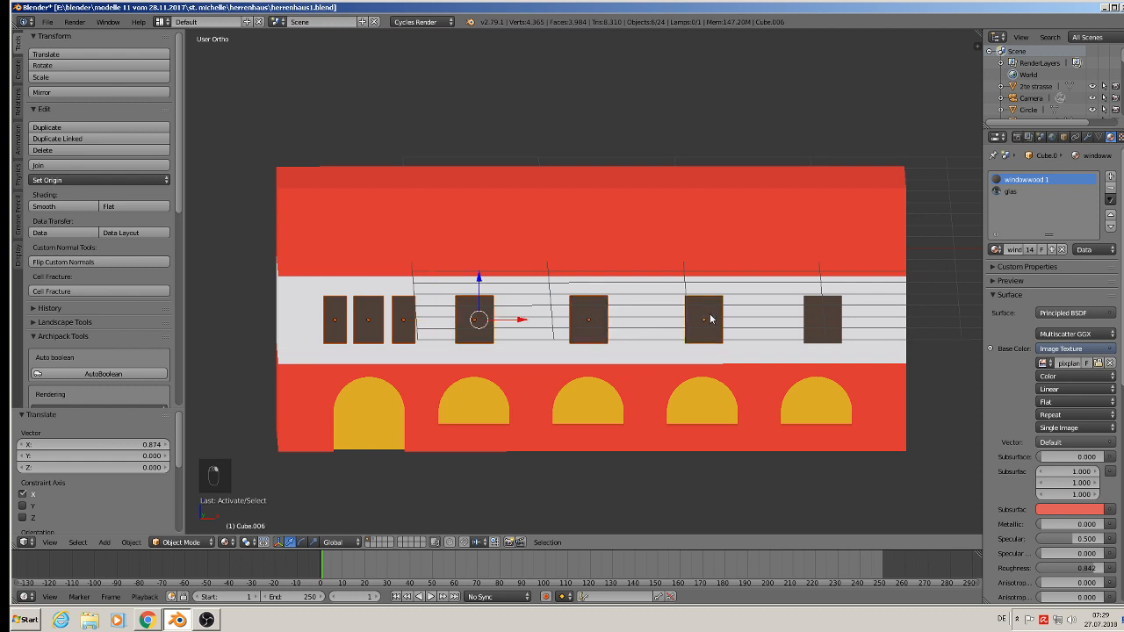
{"action": "right_click", "coordinate": [821, 324], "text": "shift"}
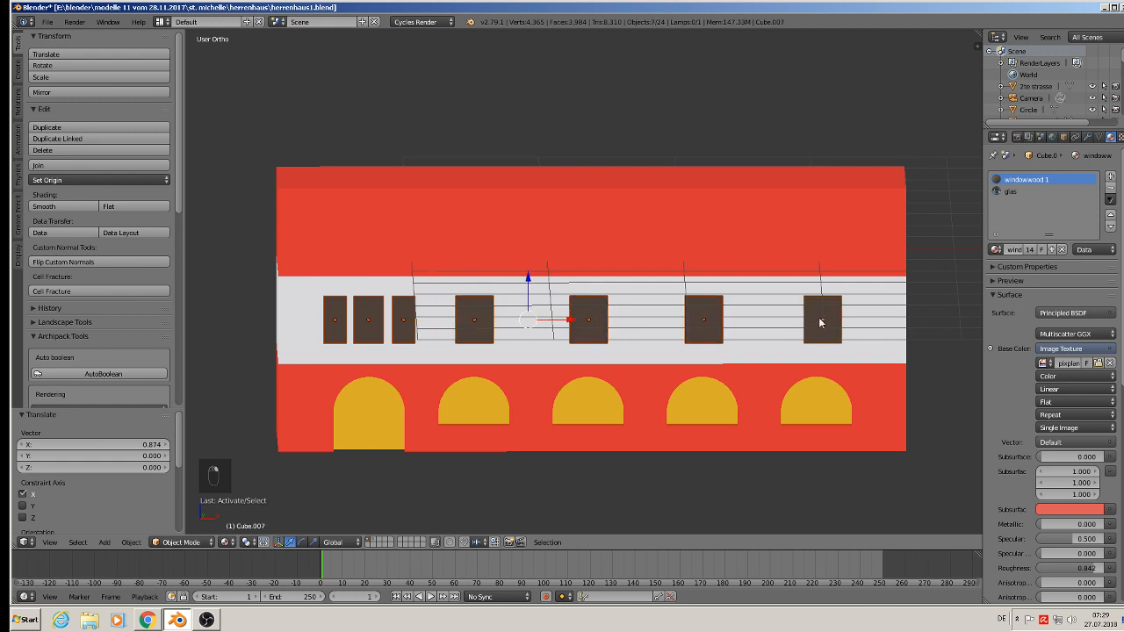
{"action": "left_click", "coordinate": [78, 166]}
- Extrude all faces of the joined window panels about 0.6 into the facade wall to form solid cutter blocks
{"action": "middle_click_drag", "start_coordinate": [502, 419], "coordinate": [473, 428]}
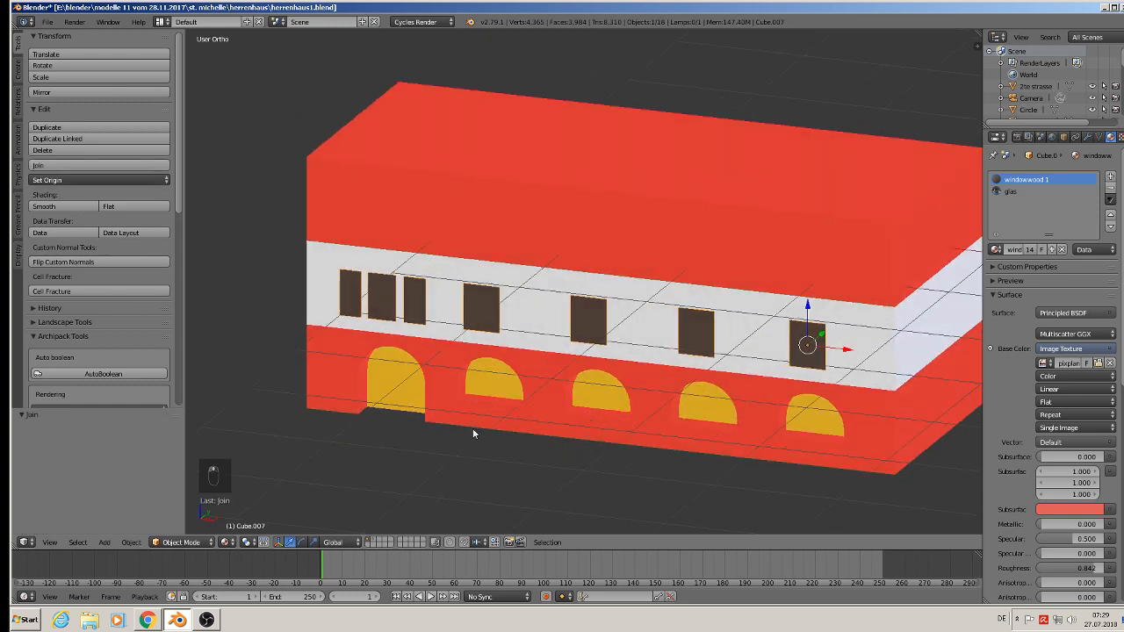
{"action": "key", "text": "Tab"}
{"action": "key", "text": "a"}
{"action": "key", "text": "a"}
{"action": "key", "text": "a"}
{"action": "key", "text": "a"}
{"action": "middle_click_drag", "start_coordinate": [470, 361], "coordinate": [469, 374]}
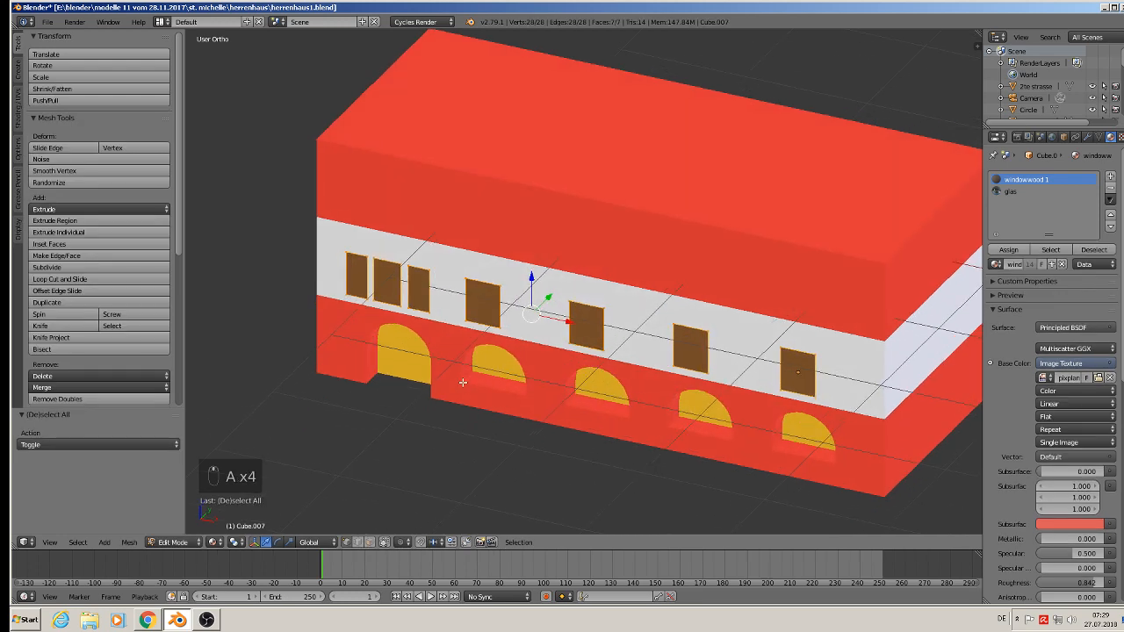
{"action": "key", "text": "e"}
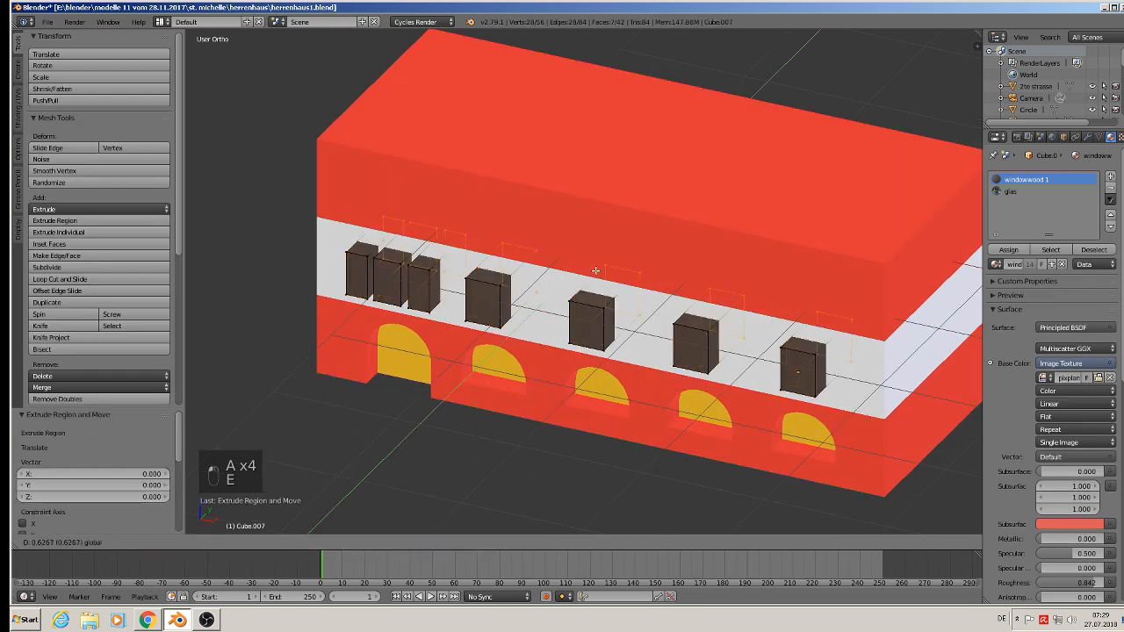
{"action": "left_click", "coordinate": [591, 274]}
{"action": "key", "text": "Tab"}
{"action": "scroll", "coordinate": [552, 334], "scroll_direction": "down", "scroll_amount": 3}
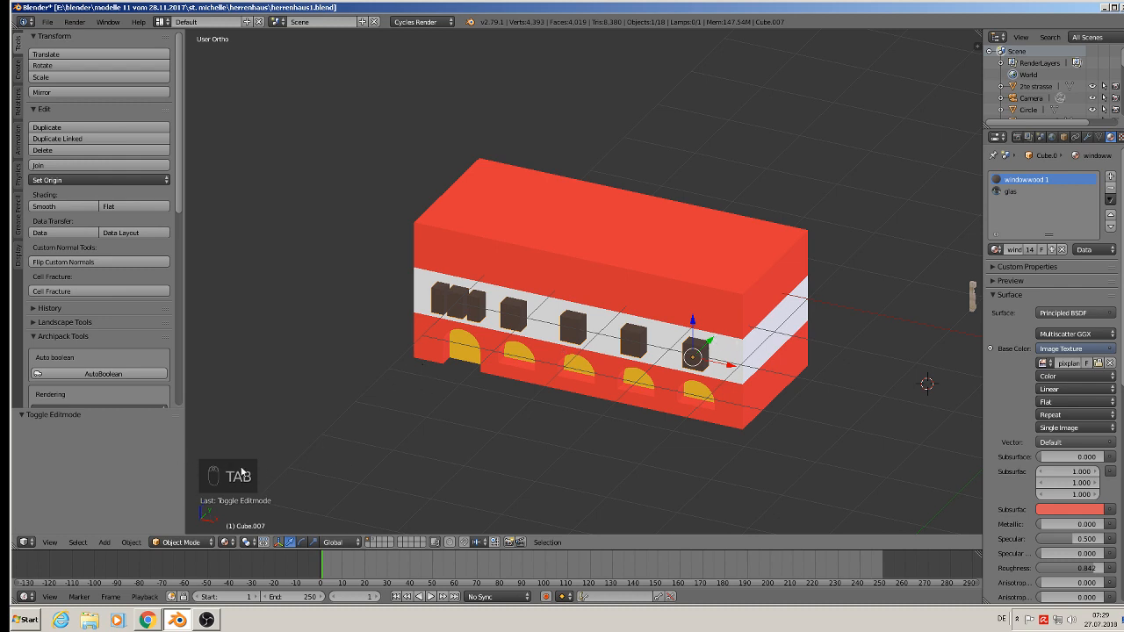
- Apply rotation and scale to the window cutter blocks and set their origin to geometry
{"action": "left_click", "coordinate": [131, 542]}
{"action": "mouse_move", "coordinate": [177, 453]}
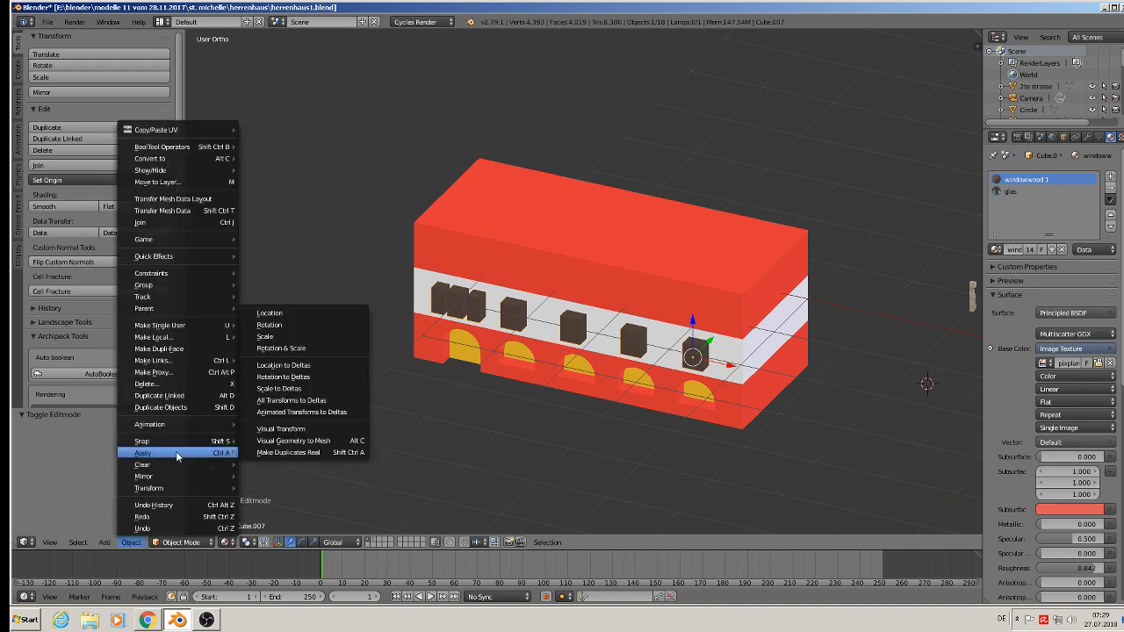
{"action": "left_click", "coordinate": [290, 348]}
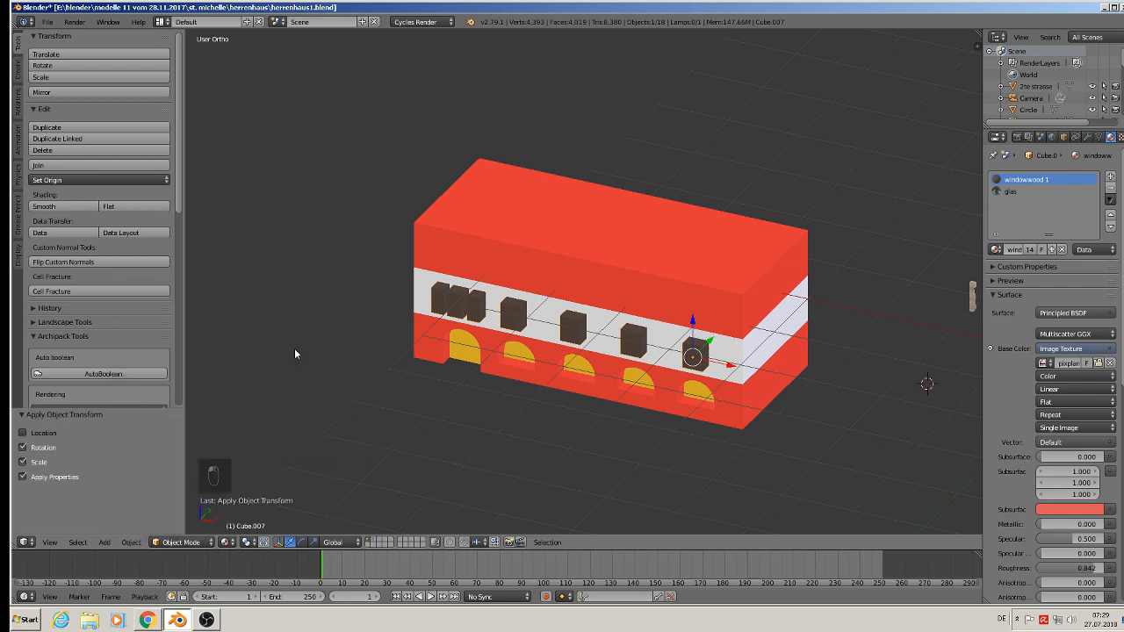
{"action": "left_click", "coordinate": [78, 178]}
{"action": "left_click", "coordinate": [102, 208]}
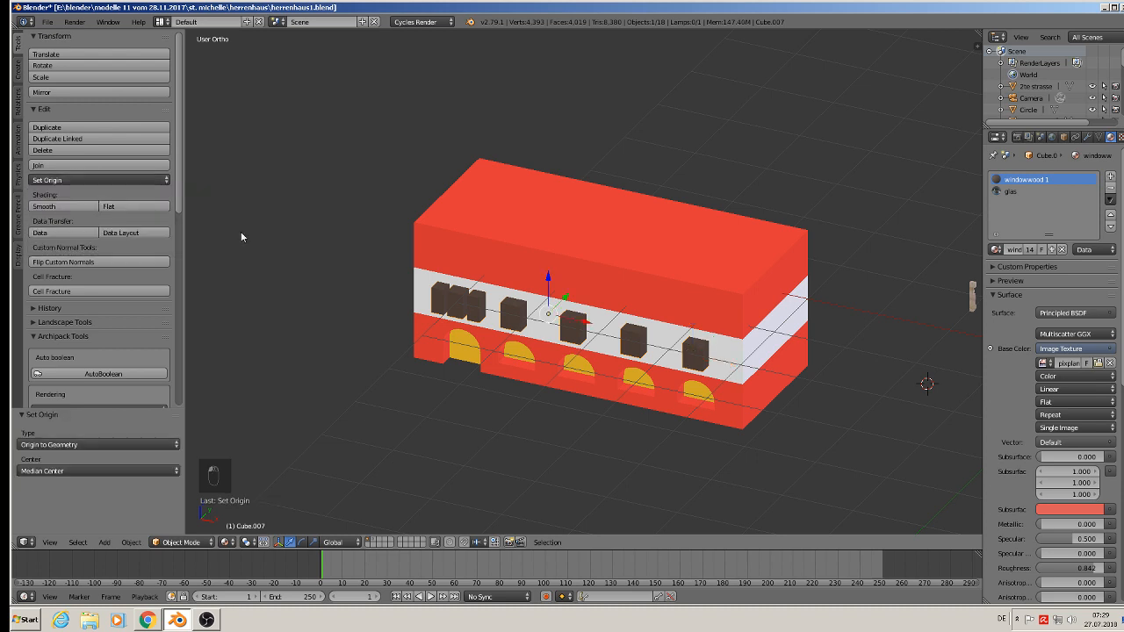
- Cut the window openings into the house body with a Boolean Difference modifier using Cube.007, and apply the modifier
{"action": "middle_click_drag", "start_coordinate": [606, 446], "coordinate": [636, 420]}
{"action": "key", "text": "KP_1"}
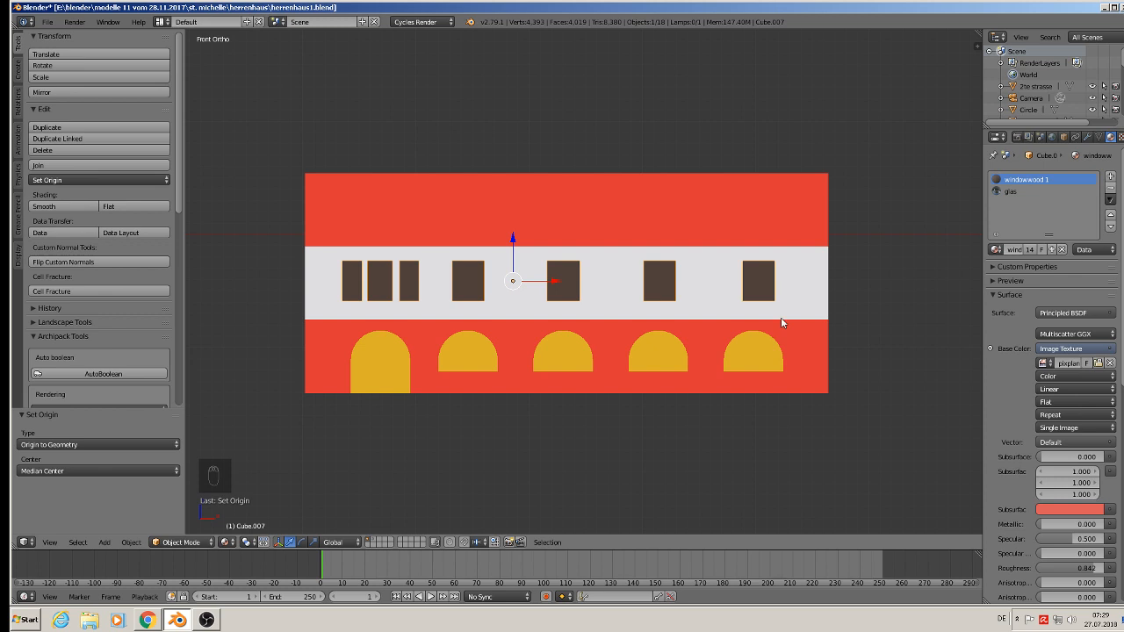
{"action": "right_click", "coordinate": [794, 224]}
{"action": "left_click", "coordinate": [1088, 137]}
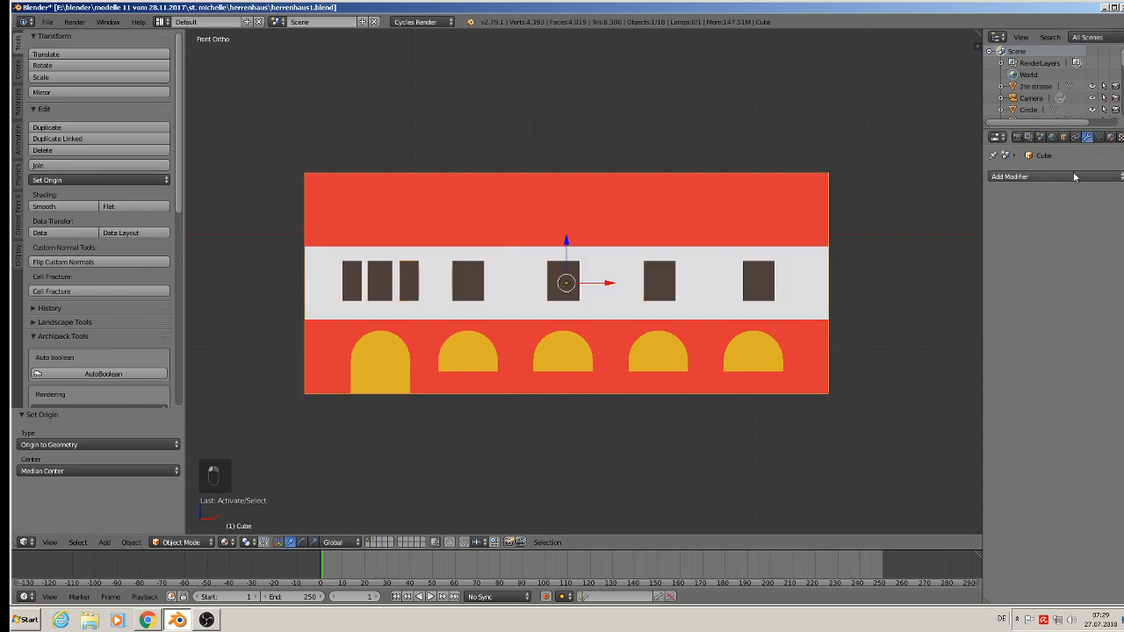
{"action": "left_click", "coordinate": [1028, 177]}
{"action": "left_click", "coordinate": [910, 230]}
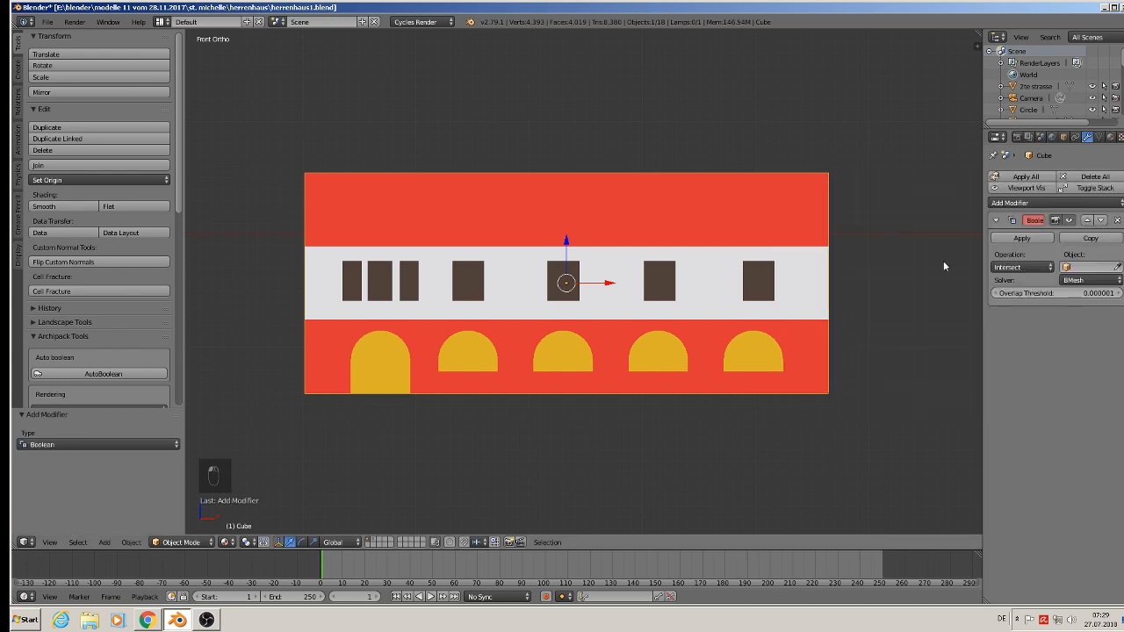
{"action": "left_click", "coordinate": [1079, 268]}
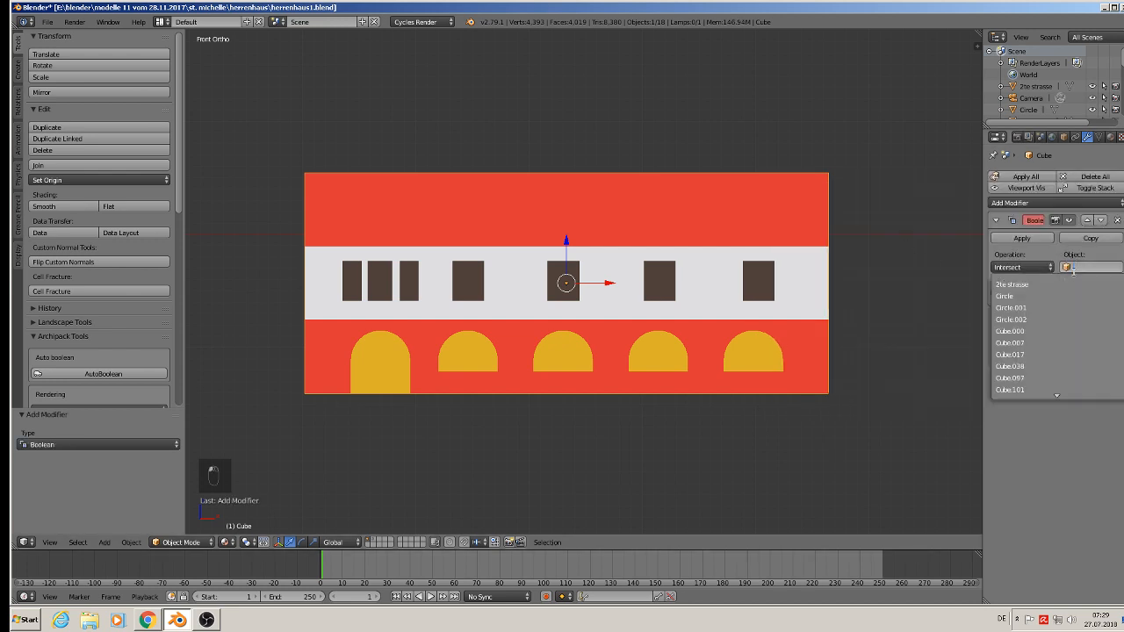
{"action": "left_click", "coordinate": [1029, 353]}
{"action": "left_click", "coordinate": [1010, 269]}
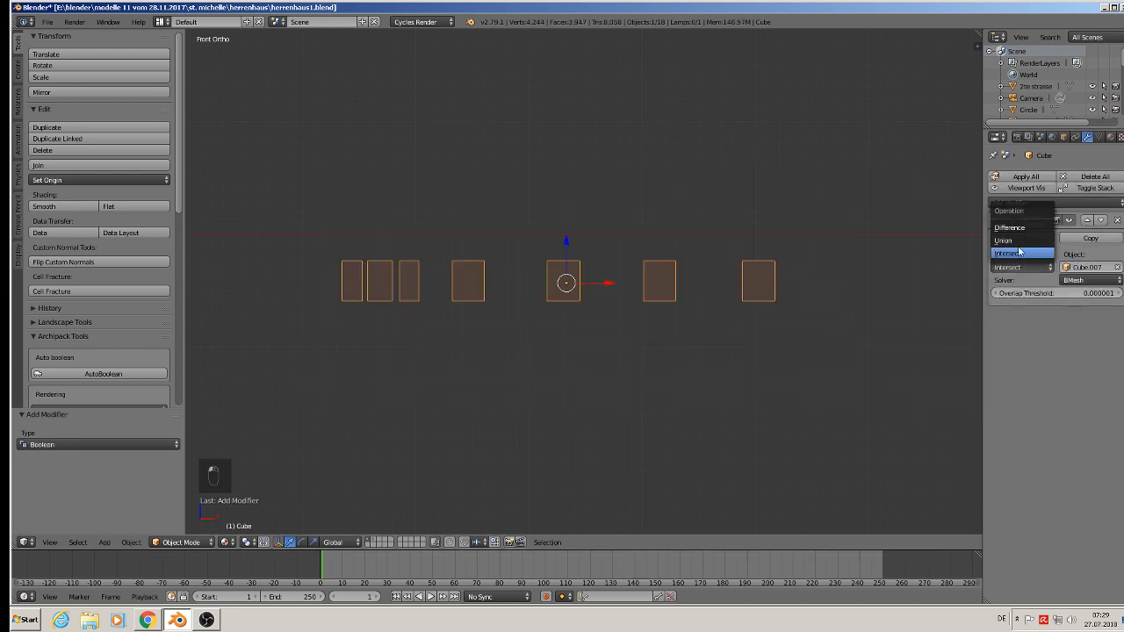
{"action": "left_click", "coordinate": [1017, 229]}
{"action": "left_click", "coordinate": [1023, 238]}
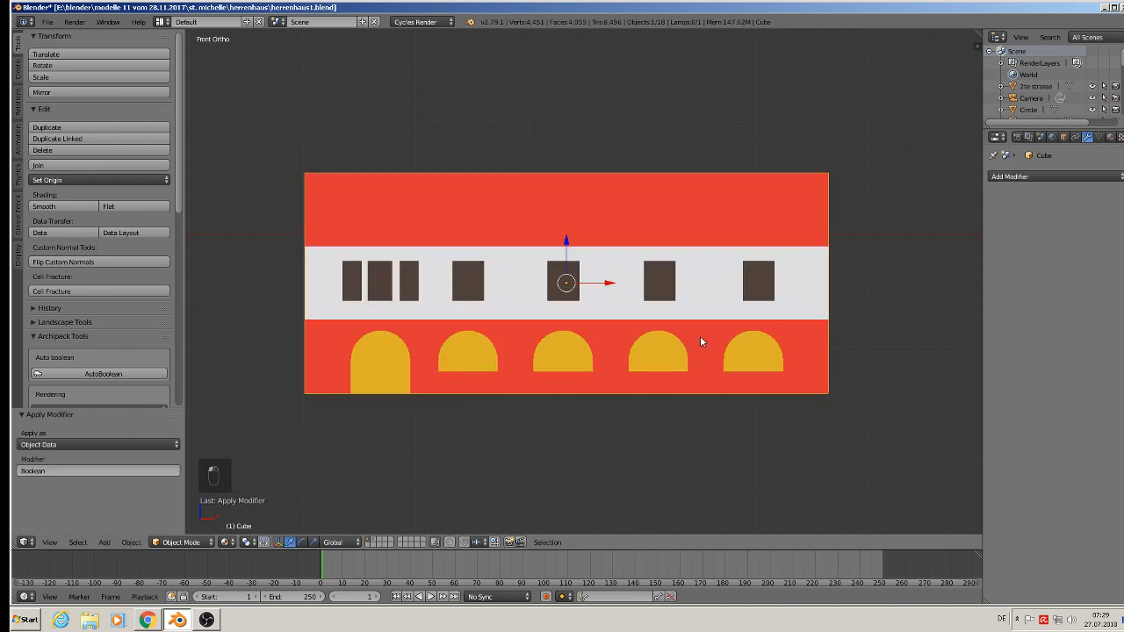
- Move the window cutter blocks up 1.463 along Z, clear of the cut openings
{"action": "right_click", "coordinate": [567, 281]}
{"action": "right_click", "coordinate": [564, 282]}
{"action": "right_click", "coordinate": [569, 279]}
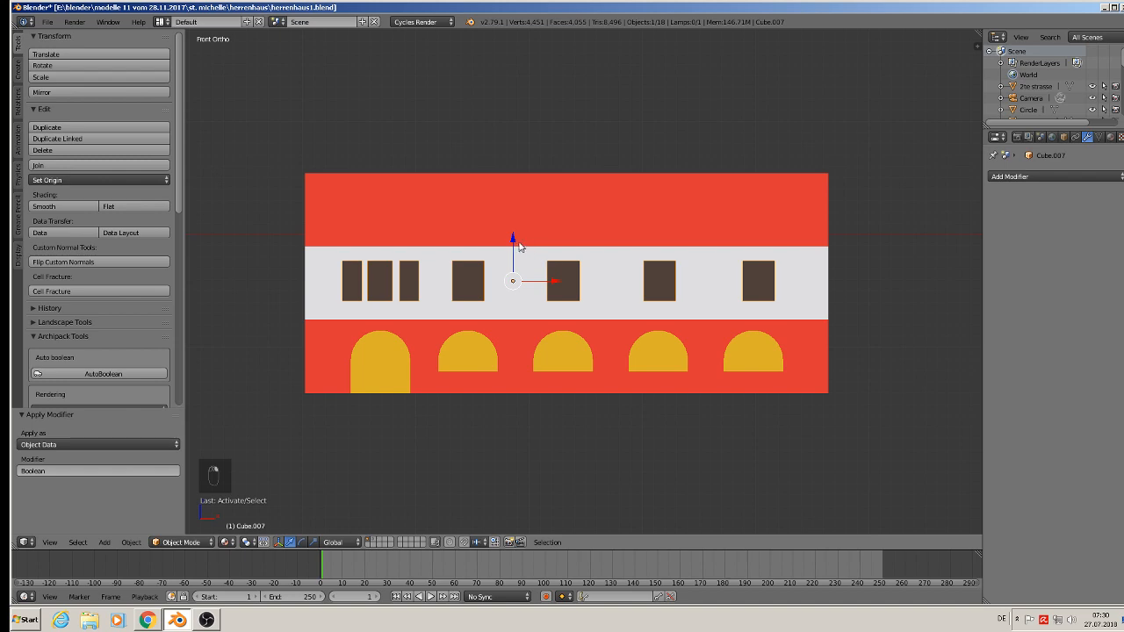
{"action": "left_click_drag", "start_coordinate": [519, 247], "coordinate": [515, 115]}
{"action": "scroll", "coordinate": [527, 176], "scroll_direction": "down", "scroll_amount": 2}
{"action": "middle_click_drag", "start_coordinate": [542, 221], "coordinate": [508, 268]}
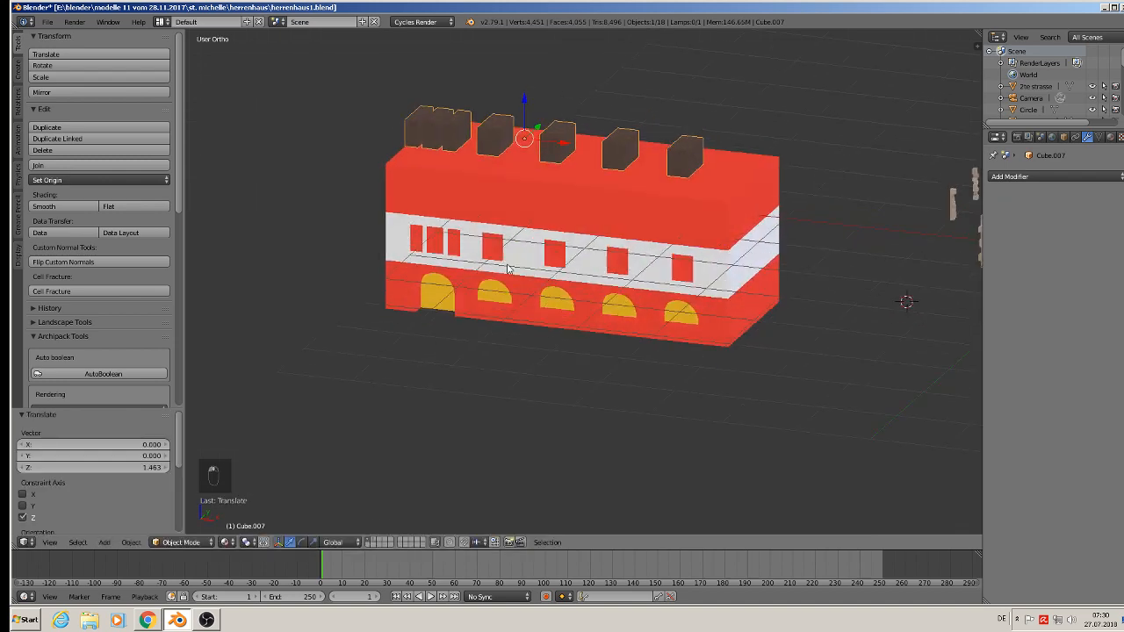
{"action": "scroll", "coordinate": [507, 267], "scroll_direction": "up", "scroll_amount": 3}
{"action": "scroll", "coordinate": [514, 258], "scroll_direction": "down", "scroll_amount": 2}
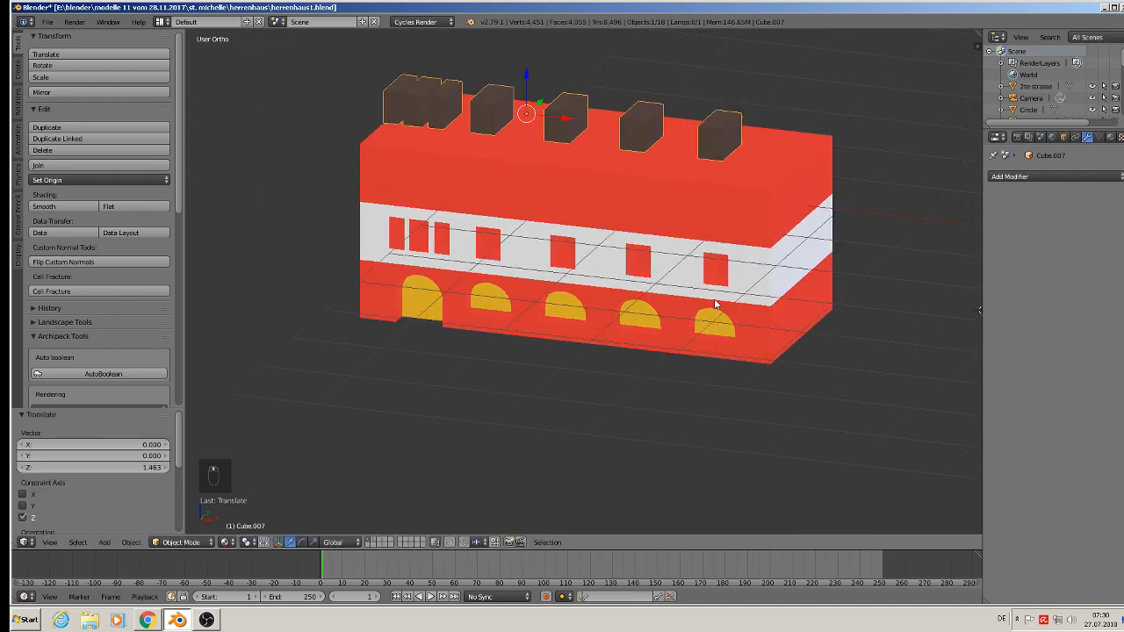
- Save the scene as a new file named herrenhaus2.blend in the herrenhaus folder
{"action": "middle_click_drag", "start_coordinate": [913, 309], "coordinate": [579, 305], "text": "shift"}
{"action": "scroll", "coordinate": [581, 306], "scroll_direction": "down", "scroll_amount": 3}
{"action": "left_click", "coordinate": [55, 24]}
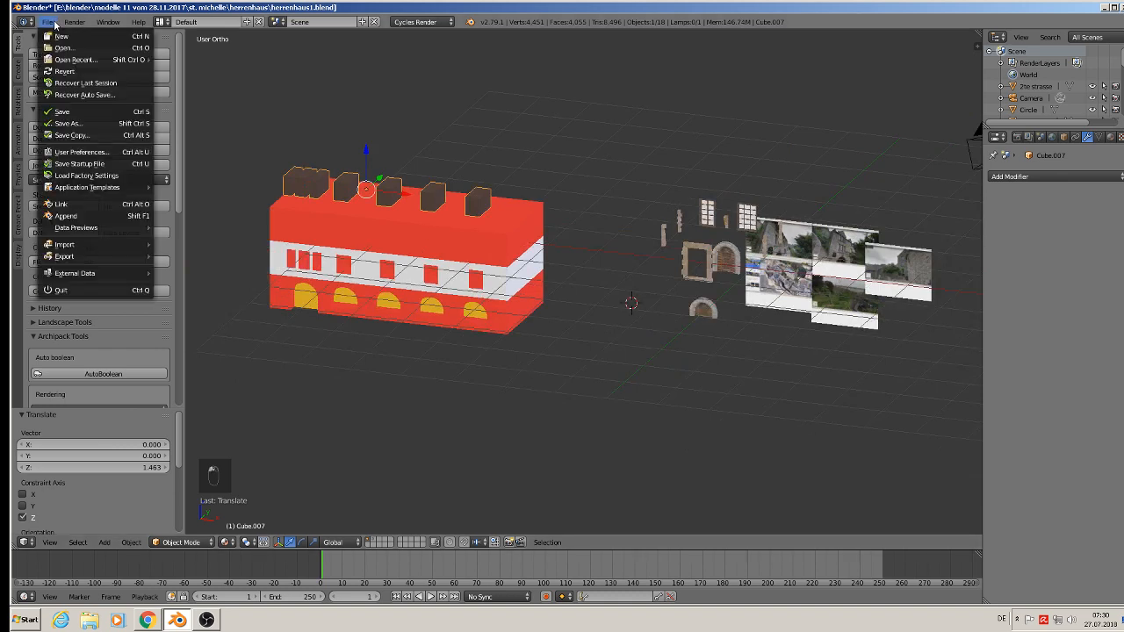
{"action": "left_click", "coordinate": [66, 123]}
{"action": "left_click", "coordinate": [202, 66]}
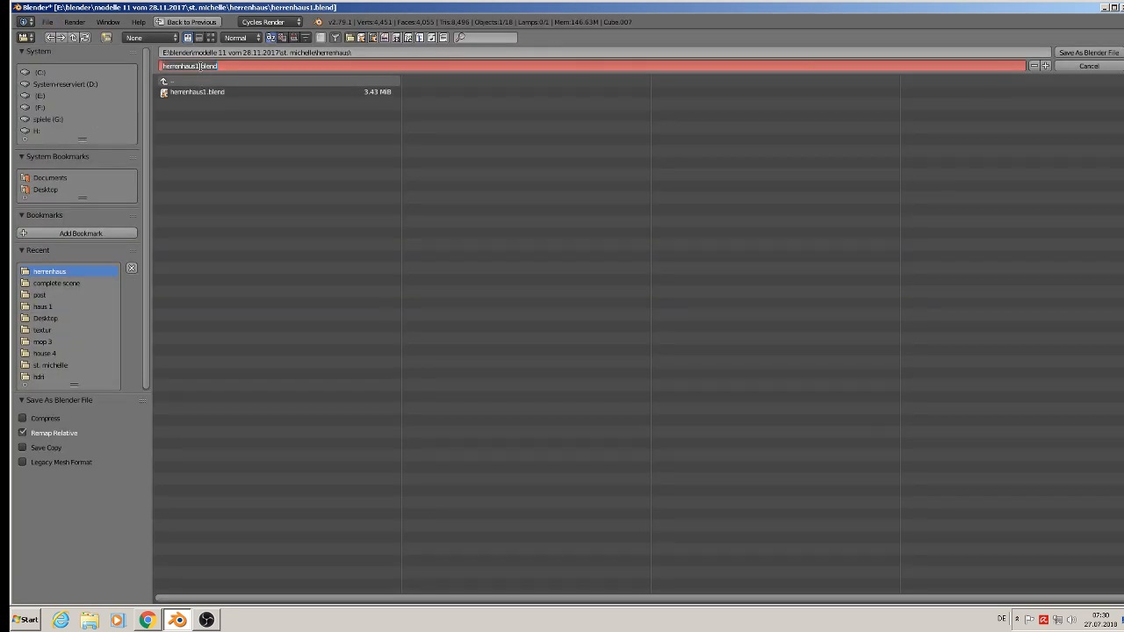
{"action": "left_click", "coordinate": [201, 66]}
{"action": "type", "text": "2"}
{"action": "left_click", "coordinate": [1089, 53]}
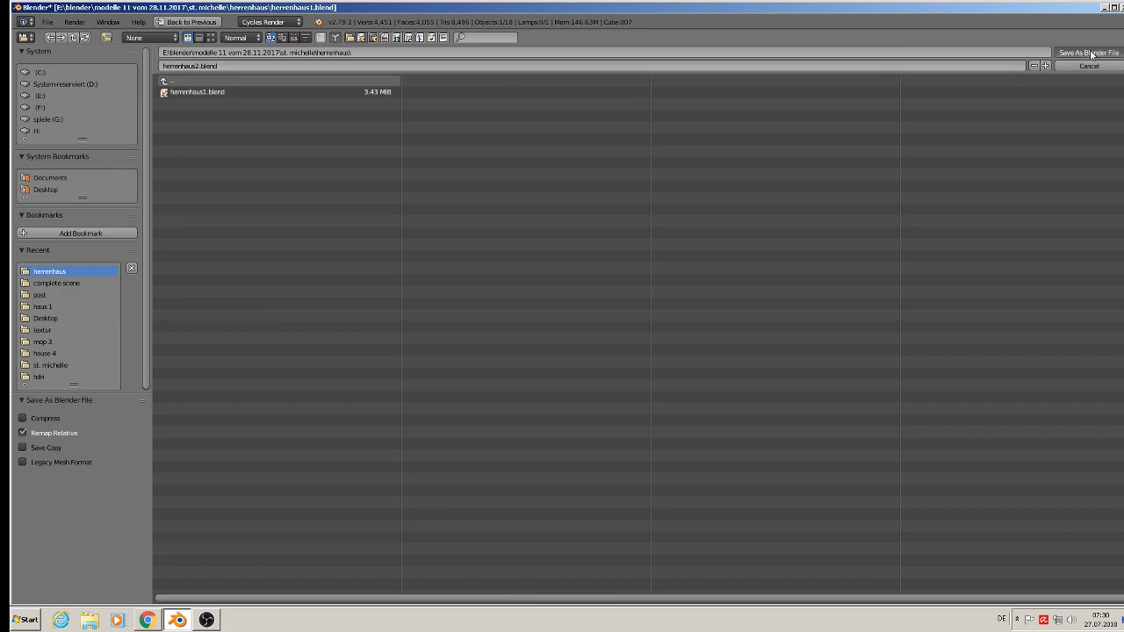
- Examine the gabled dormers, roof and upper-storey window layout in the aerial and street-level reference photos against the model
{"action": "scroll", "coordinate": [685, 225], "scroll_direction": "up", "scroll_amount": 6}
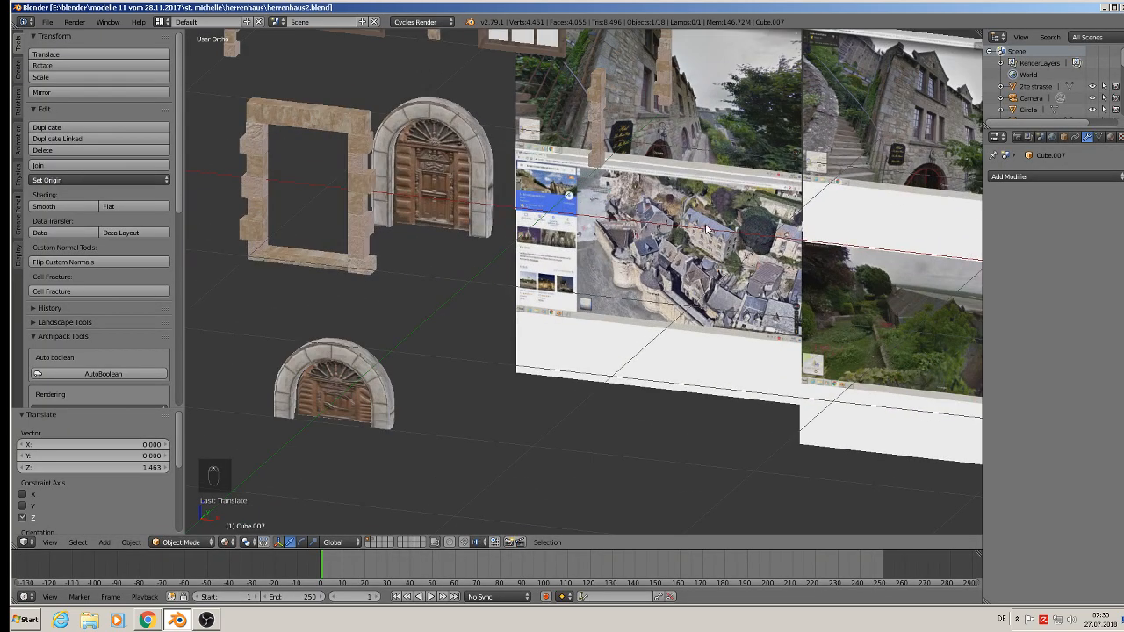
{"action": "key", "text": "KP_1"}
{"action": "scroll", "coordinate": [580, 246], "scroll_direction": "up", "scroll_amount": 8}
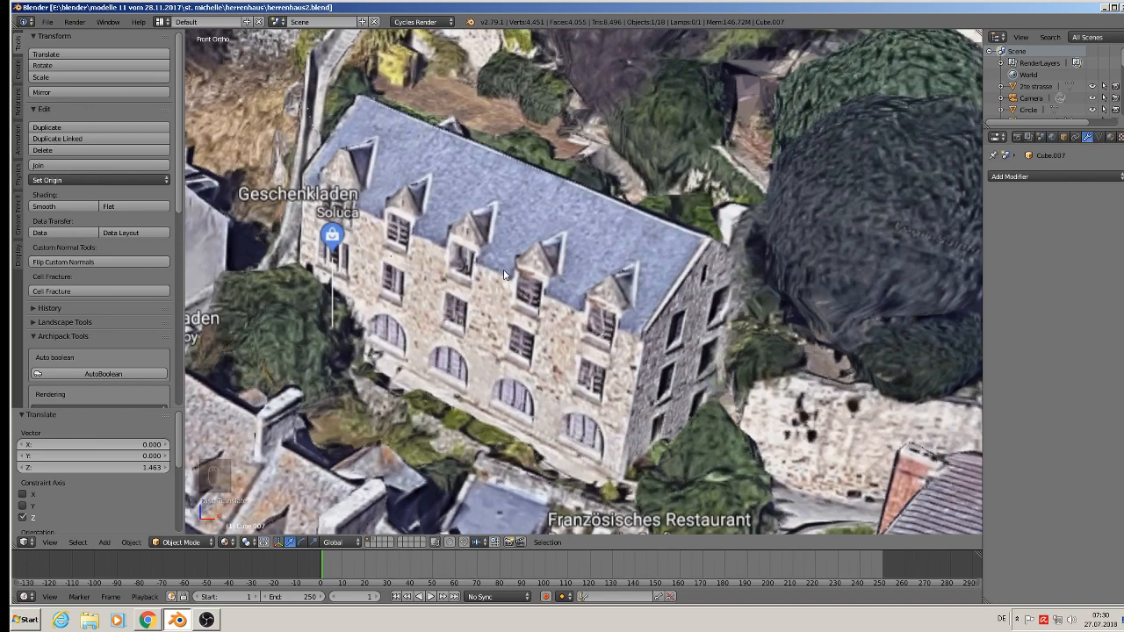
{"action": "scroll", "coordinate": [505, 272], "scroll_direction": "down", "scroll_amount": 6}
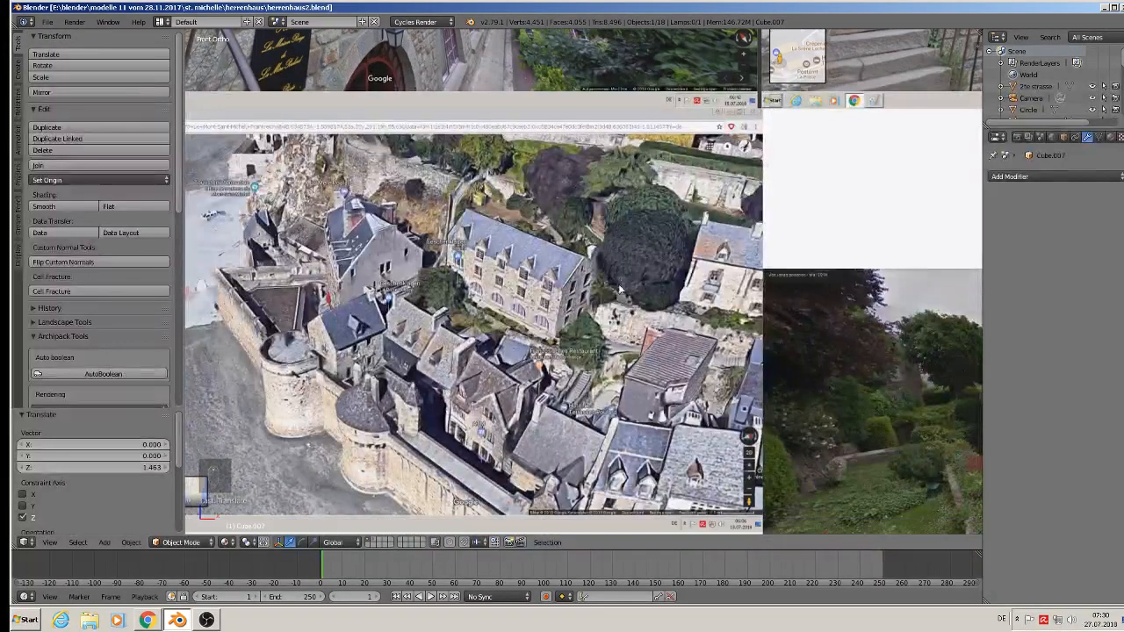
{"action": "middle_click_drag", "start_coordinate": [619, 290], "coordinate": [666, 613], "text": "shift"}
{"action": "scroll", "coordinate": [569, 48], "scroll_direction": "down", "scroll_amount": 3}
{"action": "middle_click_drag", "start_coordinate": [720, 77], "coordinate": [573, 178], "text": "shift"}
{"action": "scroll", "coordinate": [572, 179], "scroll_direction": "up", "scroll_amount": 6}
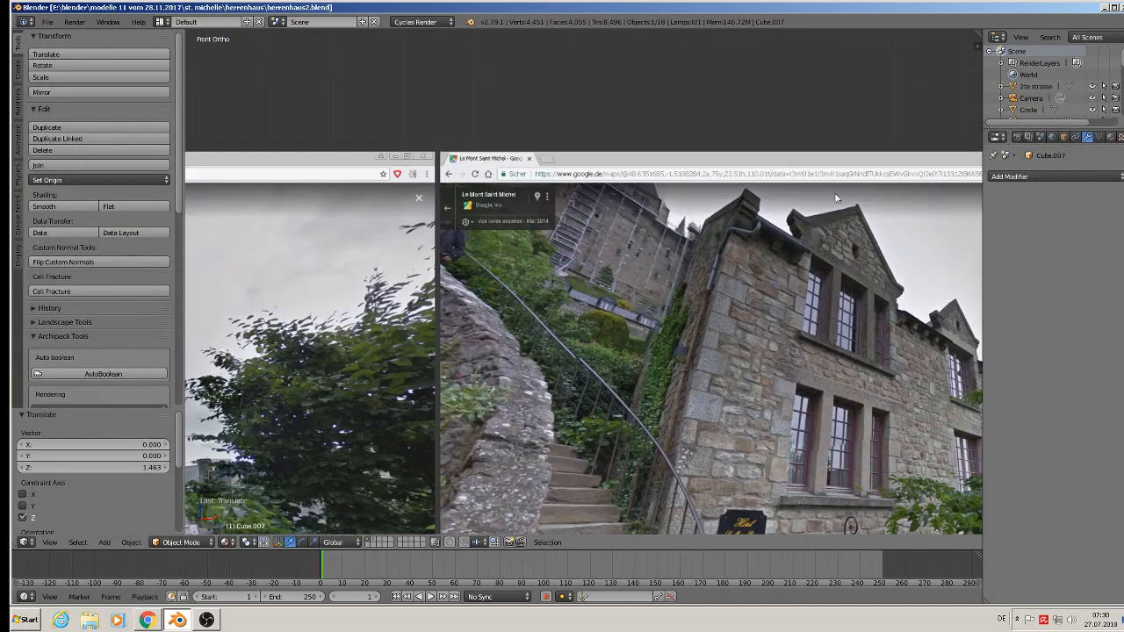
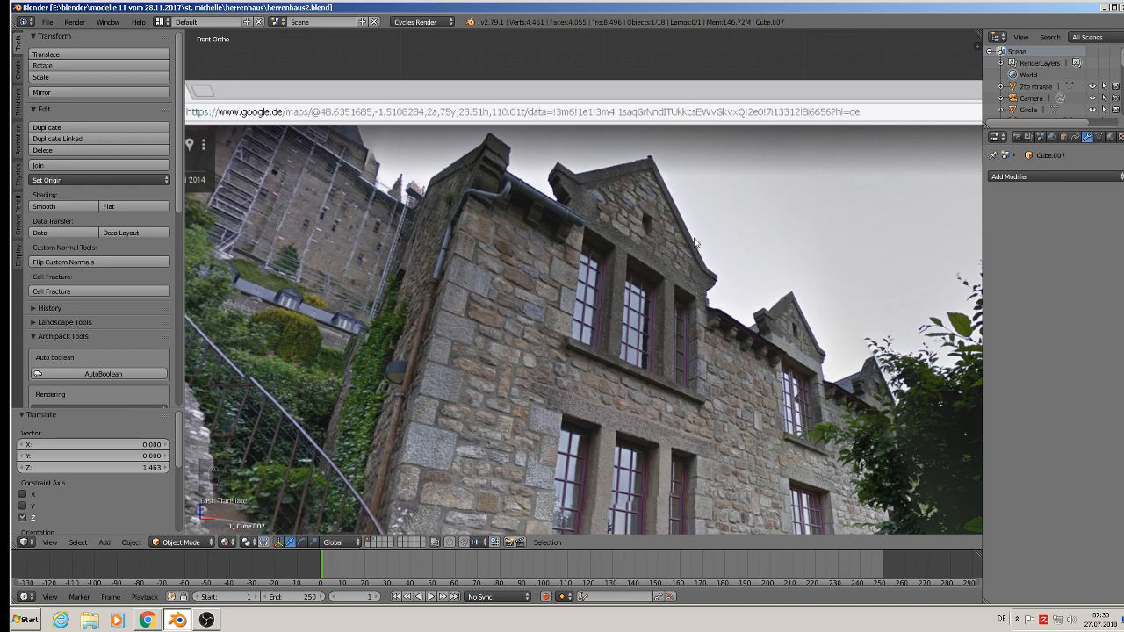
{"action": "scroll", "coordinate": [704, 261], "scroll_direction": "down", "scroll_amount": 2}
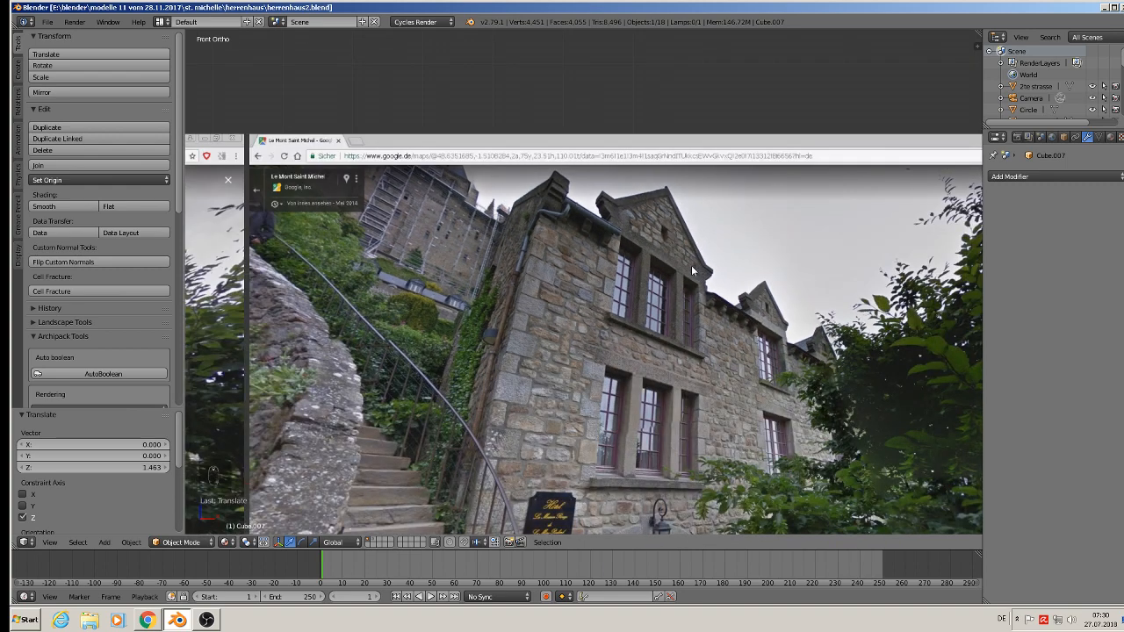
{"action": "scroll", "coordinate": [691, 266], "scroll_direction": "down", "scroll_amount": 8}
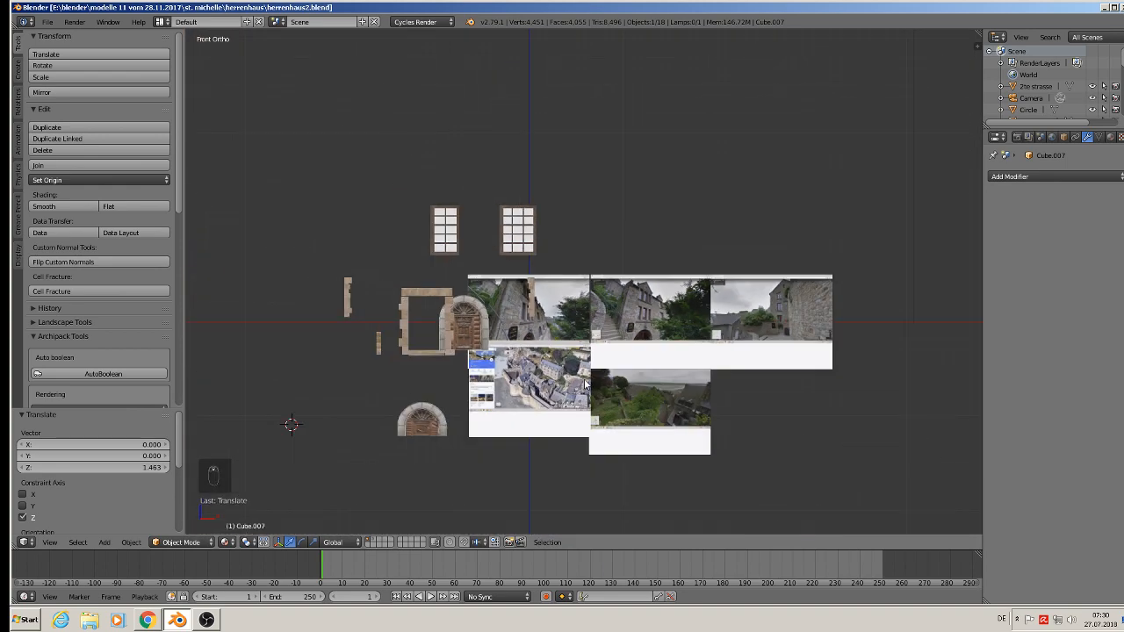
{"action": "middle_click_drag", "start_coordinate": [586, 384], "coordinate": [676, 330], "text": "shift"}
{"action": "scroll", "coordinate": [669, 332], "scroll_direction": "up", "scroll_amount": 10}
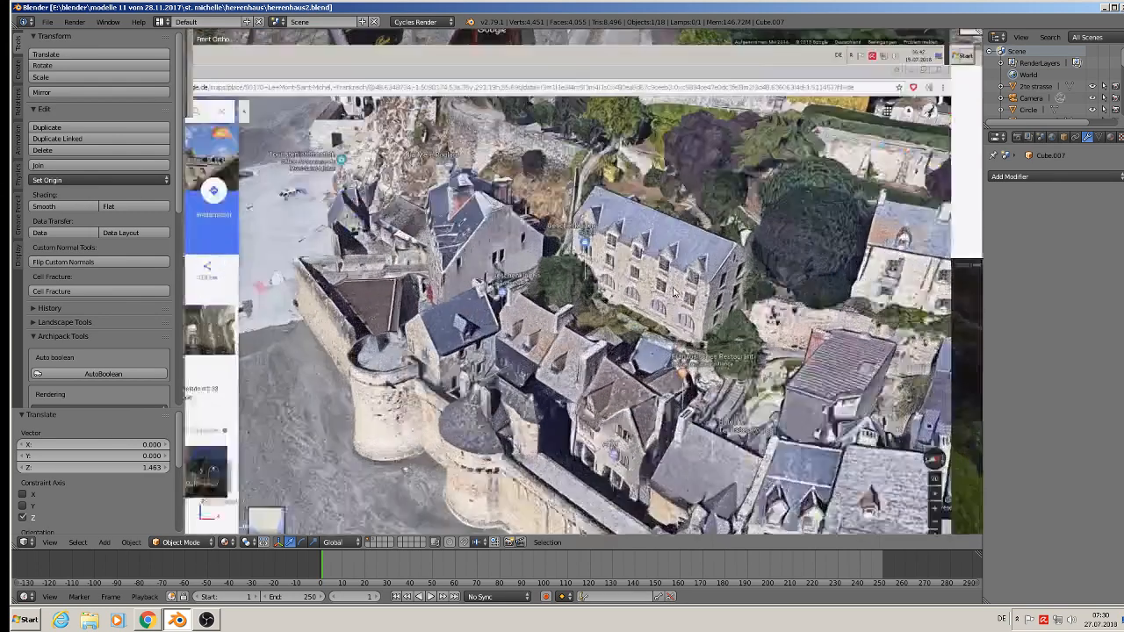
{"action": "scroll", "coordinate": [674, 293], "scroll_direction": "up", "scroll_amount": 2}
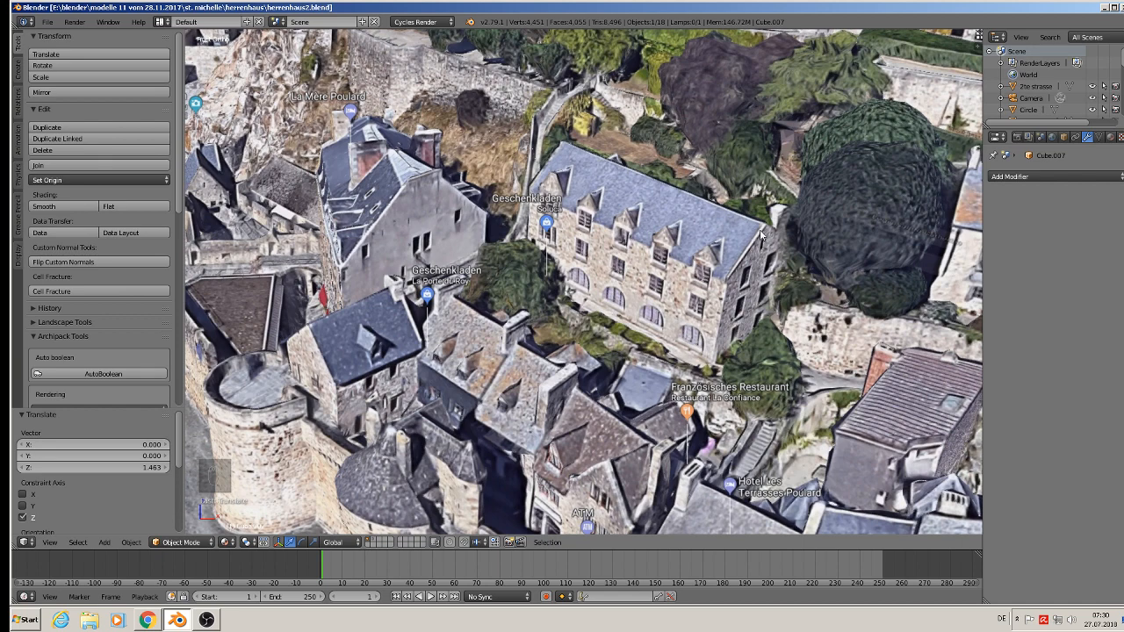
{"action": "scroll", "coordinate": [761, 229], "scroll_direction": "down", "scroll_amount": 10}
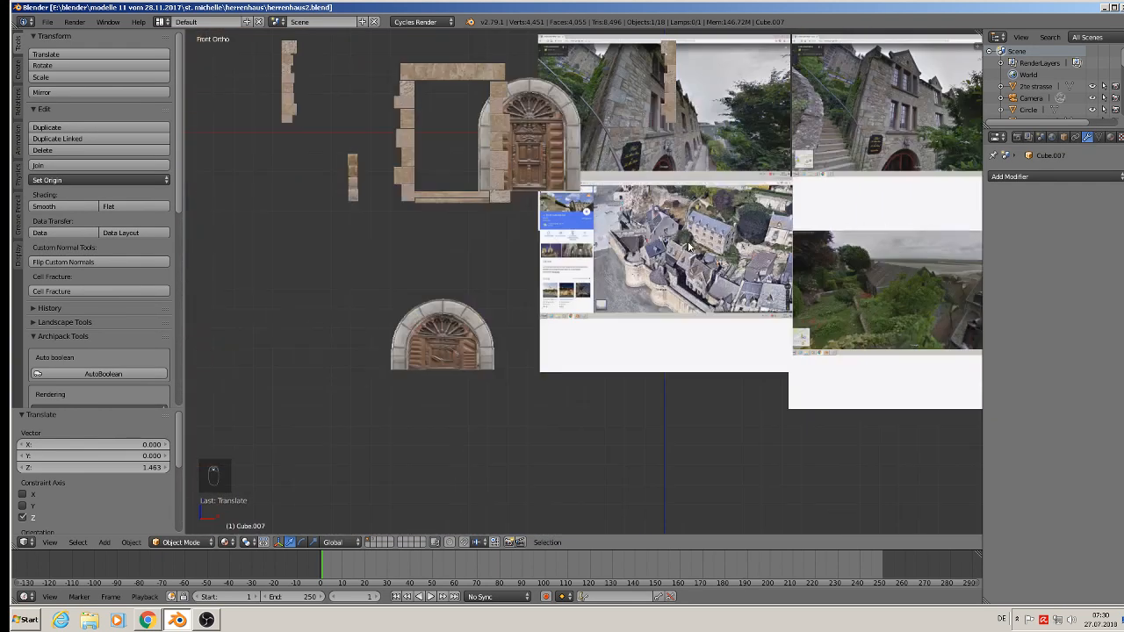
{"action": "middle_click_drag", "start_coordinate": [475, 220], "coordinate": [639, 235], "text": "shift"}
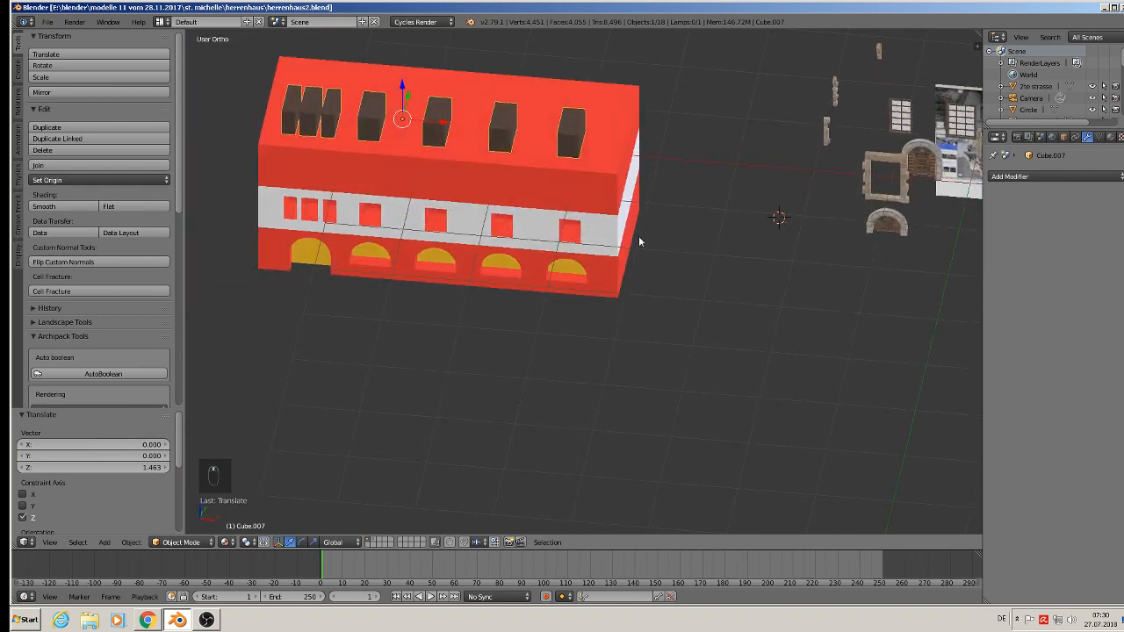
- Duplicate the top face of the house body and raise the copy 0.153 along Z to start a separate roof
{"action": "scroll", "coordinate": [526, 123], "scroll_direction": "up", "scroll_amount": 3}
{"action": "right_click", "coordinate": [508, 126]}
{"action": "key", "text": "Tab"}
{"action": "key", "text": "KP_Decimal"}
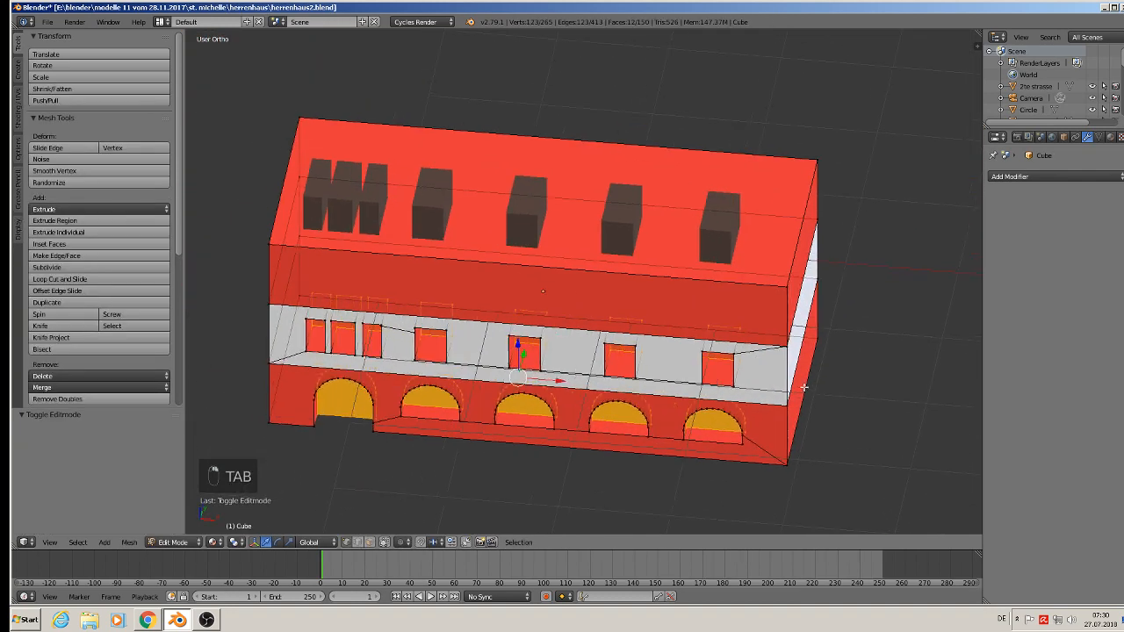
{"action": "left_click", "coordinate": [368, 541]}
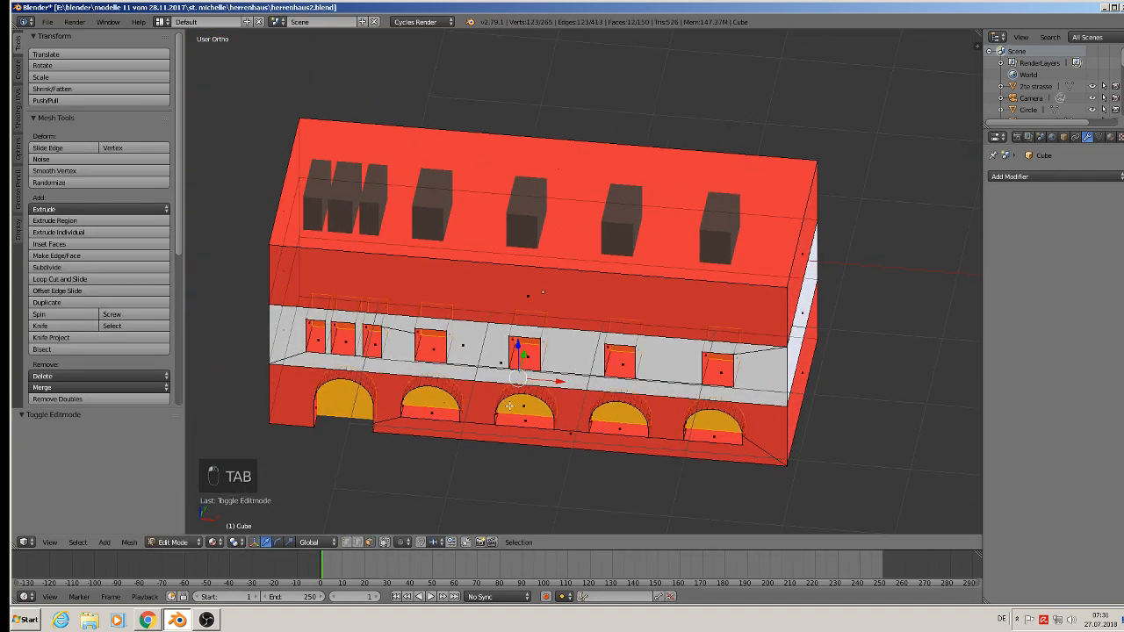
{"action": "right_click", "coordinate": [550, 203]}
{"action": "key", "text": "shift+d"}
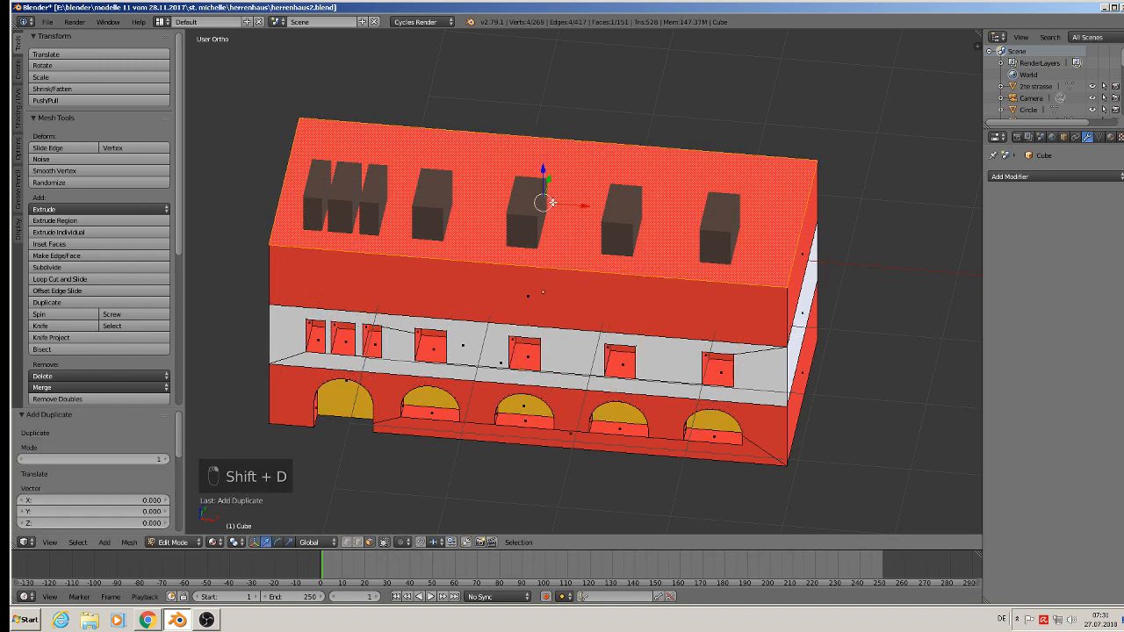
{"action": "left_click_drag", "start_coordinate": [543, 168], "coordinate": [542, 156]}
{"action": "middle_click_drag", "start_coordinate": [542, 156], "coordinate": [964, 333]}
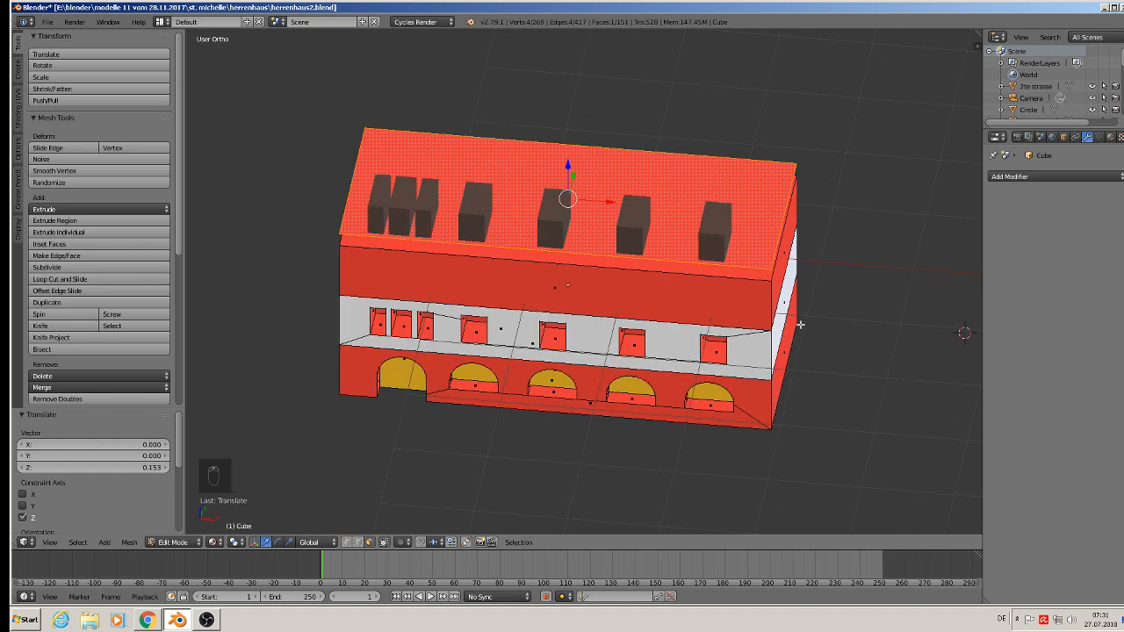
- Scale the duplicated roof face by about 1.039 so it overhangs the walls
{"action": "key", "text": "s"}
{"action": "left_click", "coordinate": [805, 327]}
{"action": "middle_click_drag", "start_coordinate": [804, 327], "coordinate": [962, 395]}
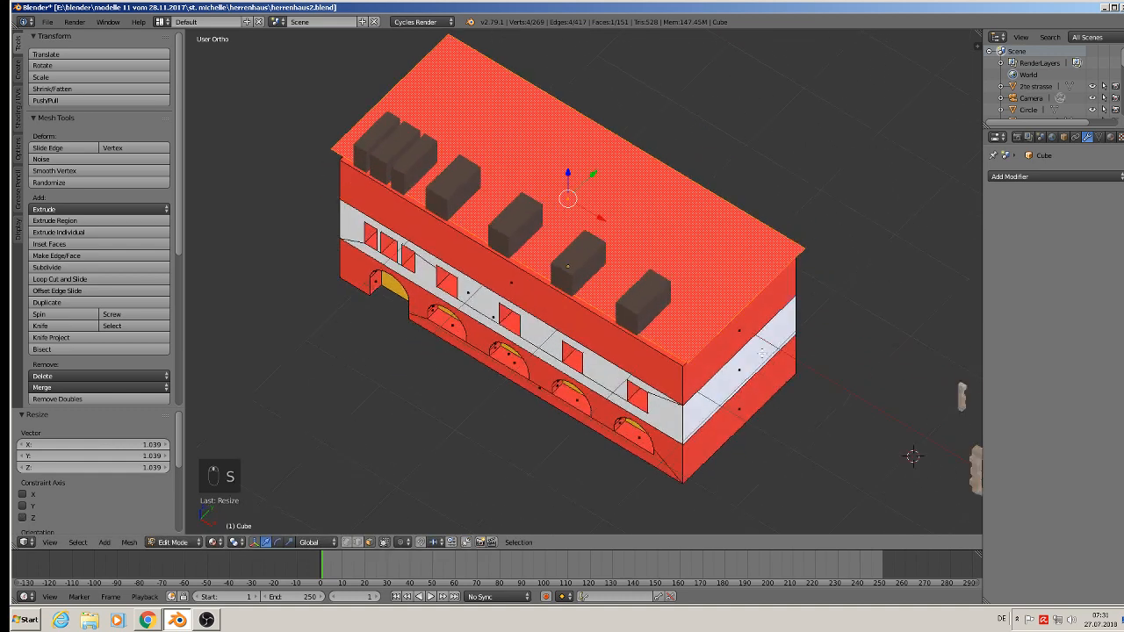
{"action": "middle_click_drag", "start_coordinate": [762, 352], "coordinate": [801, 316]}
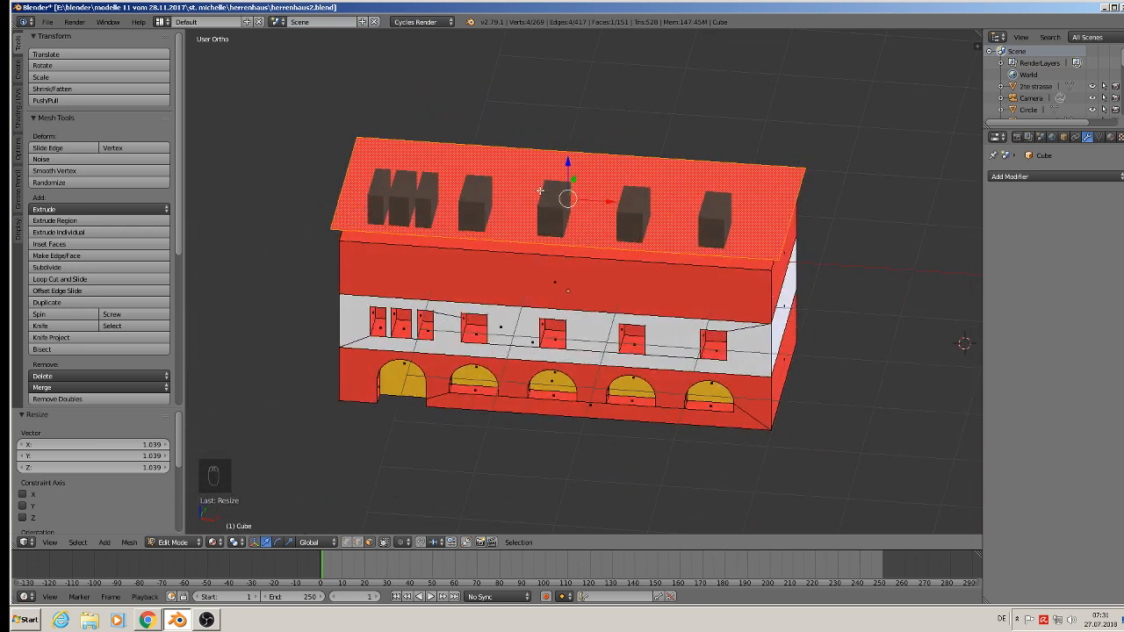
- Add a centred lengthwise loop cut across the roof face and raise it 0.732 along Z as the ridge
{"action": "key", "text": "ctrl+r"}
{"action": "left_click", "coordinate": [358, 170]}
{"action": "right_click", "coordinate": [357, 169]}
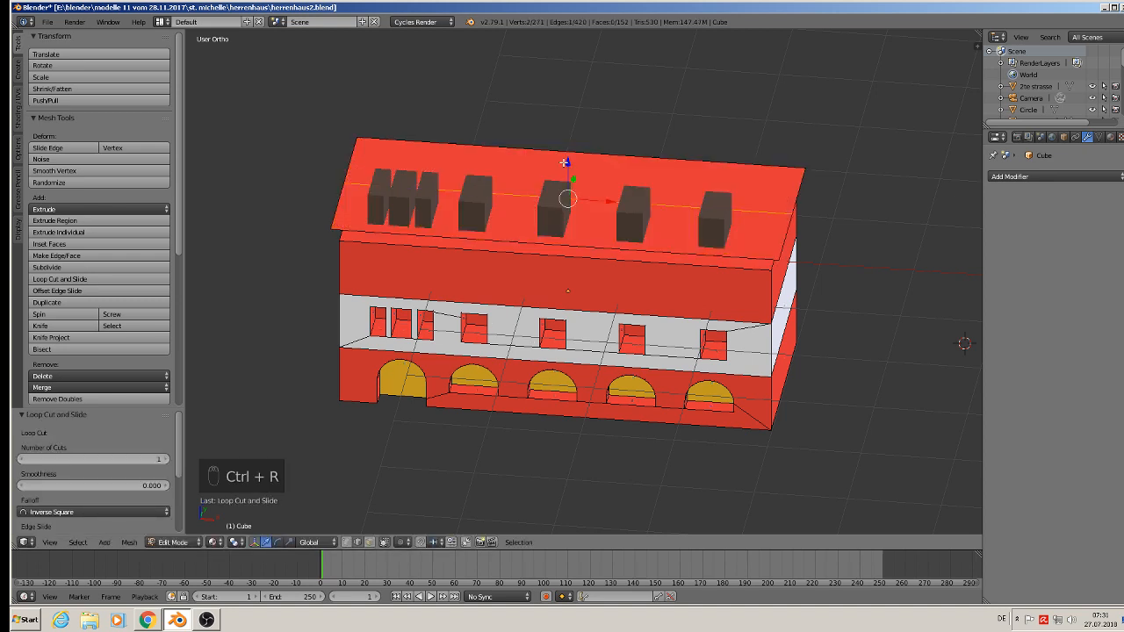
{"action": "left_click_drag", "start_coordinate": [565, 162], "coordinate": [566, 106]}
- Compare the pitched roof's shape with the aerial and street-level reference photos
{"action": "scroll", "coordinate": [690, 225], "scroll_direction": "down", "scroll_amount": 1}
{"action": "middle_click_drag", "start_coordinate": [793, 287], "coordinate": [447, 246]}
{"action": "scroll", "coordinate": [890, 249], "scroll_direction": "up", "scroll_amount": 3}
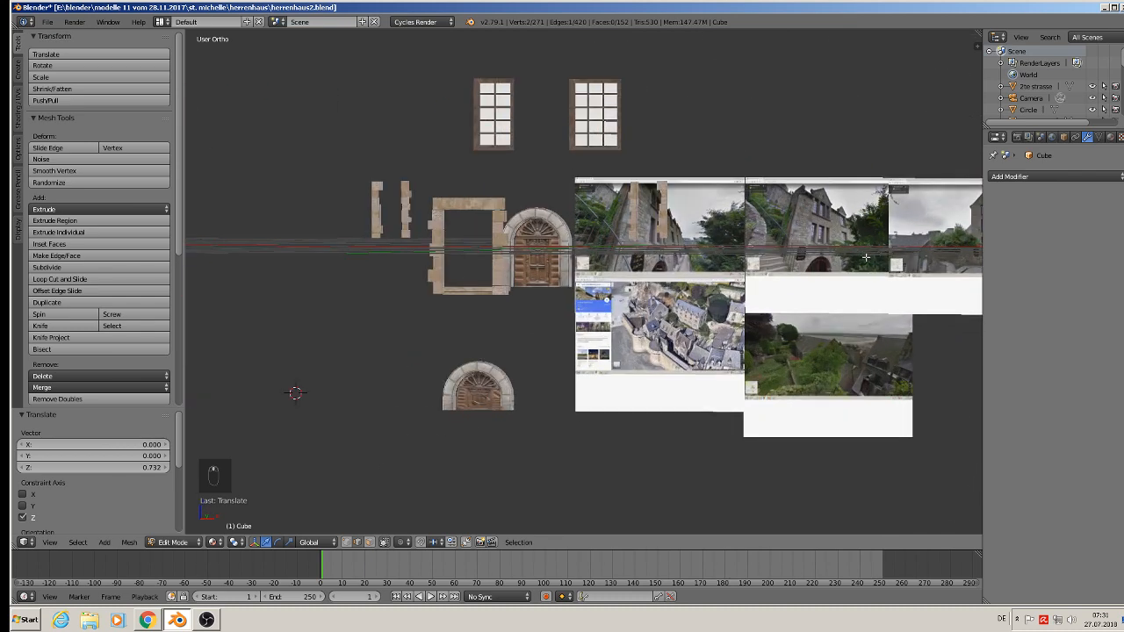
{"action": "scroll", "coordinate": [866, 257], "scroll_direction": "up", "scroll_amount": 4}
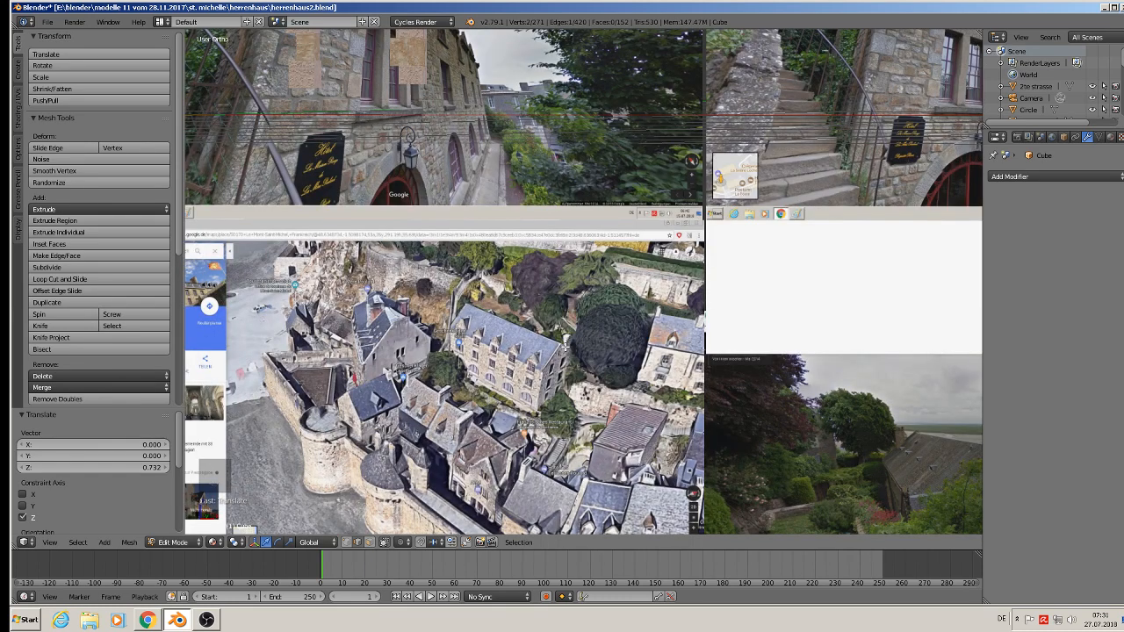
{"action": "scroll", "coordinate": [563, 346], "scroll_direction": "down", "scroll_amount": 8}
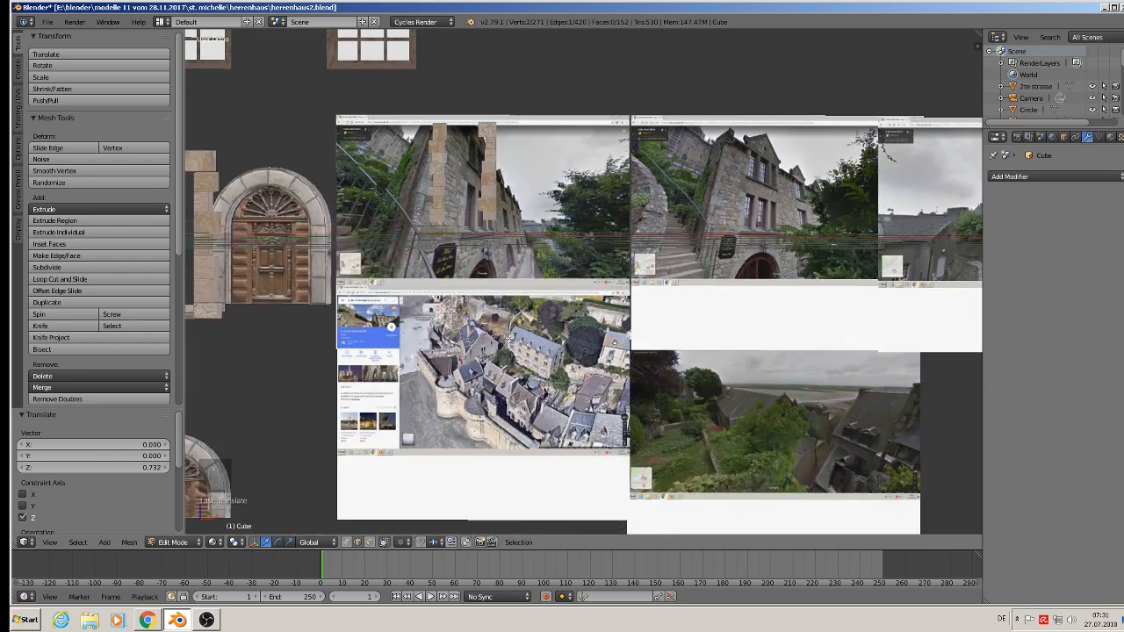
{"action": "middle_click_drag", "start_coordinate": [402, 292], "coordinate": [1014, 291], "text": "shift"}
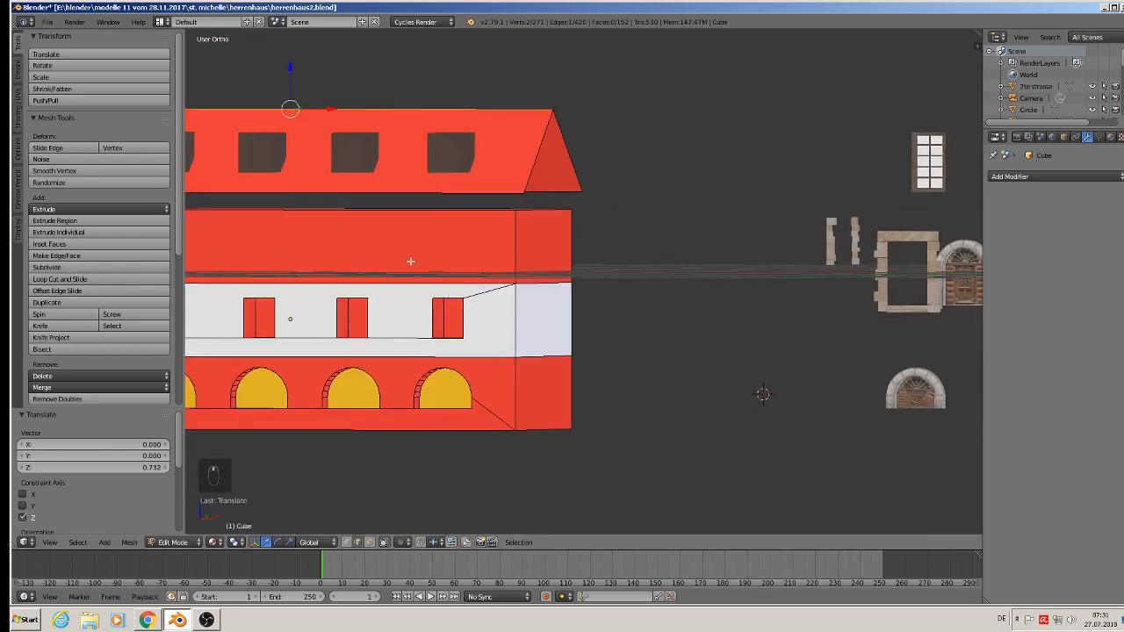
{"action": "middle_click_drag", "start_coordinate": [263, 264], "coordinate": [644, 266]}
{"action": "scroll", "coordinate": [468, 260], "scroll_direction": "down", "scroll_amount": 1}
- Close both triangular gable ends of the roof with new faces
{"action": "right_click", "coordinate": [464, 208], "text": "alt"}
{"action": "key", "text": "f"}
{"action": "right_click", "coordinate": [373, 273], "text": "alt"}
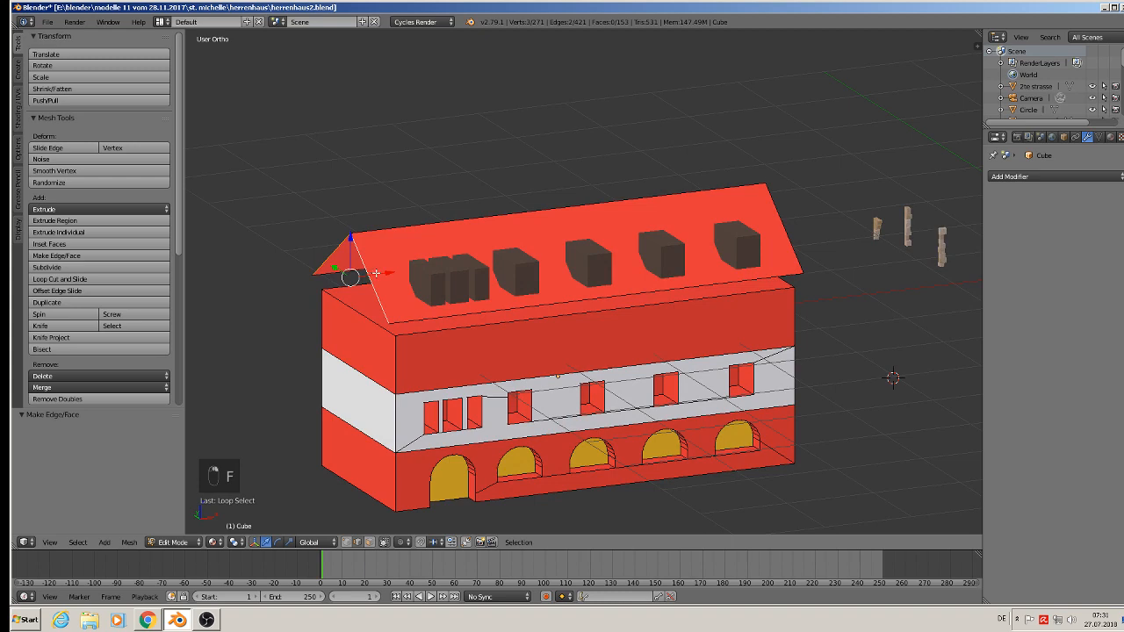
{"action": "key", "text": "f"}
{"action": "key", "text": "Tab"}
- Select the whole linked roof mesh and lower it along Z onto the top of the walls
{"action": "scroll", "coordinate": [444, 307], "scroll_direction": "down", "scroll_amount": 3}
{"action": "mouse_move", "coordinate": [443, 308]}
{"action": "middle_mouse_down"}
{"action": "mouse_move", "coordinate": [533, 318]}
{"action": "mouse_move", "coordinate": [456, 295]}
{"action": "middle_mouse_up"}
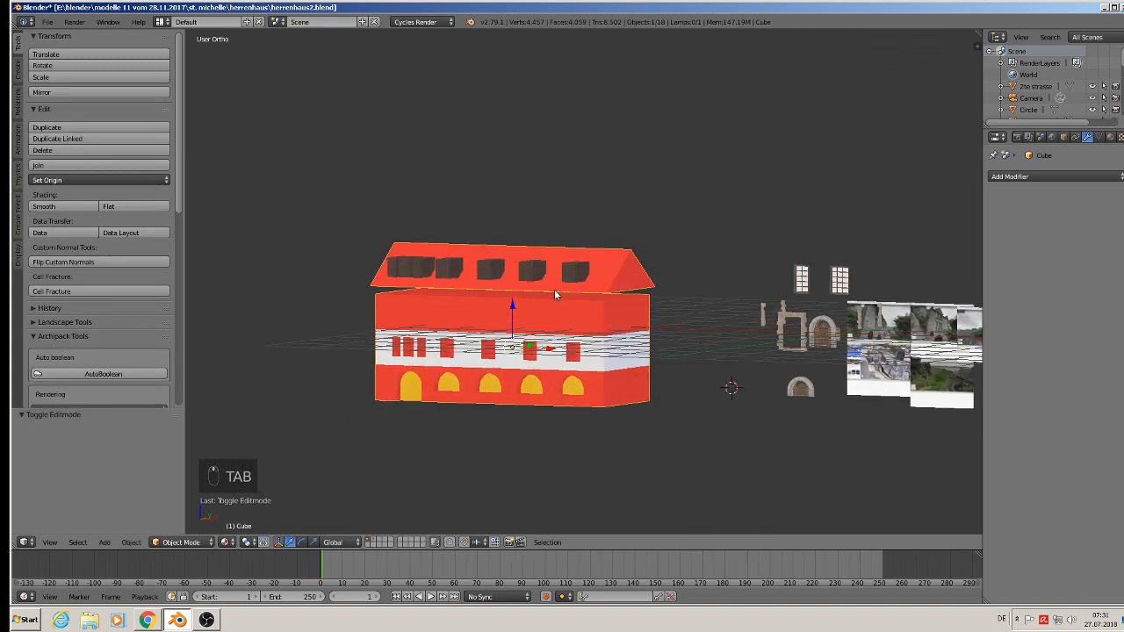
{"action": "scroll", "coordinate": [554, 295], "scroll_direction": "up", "scroll_amount": 1}
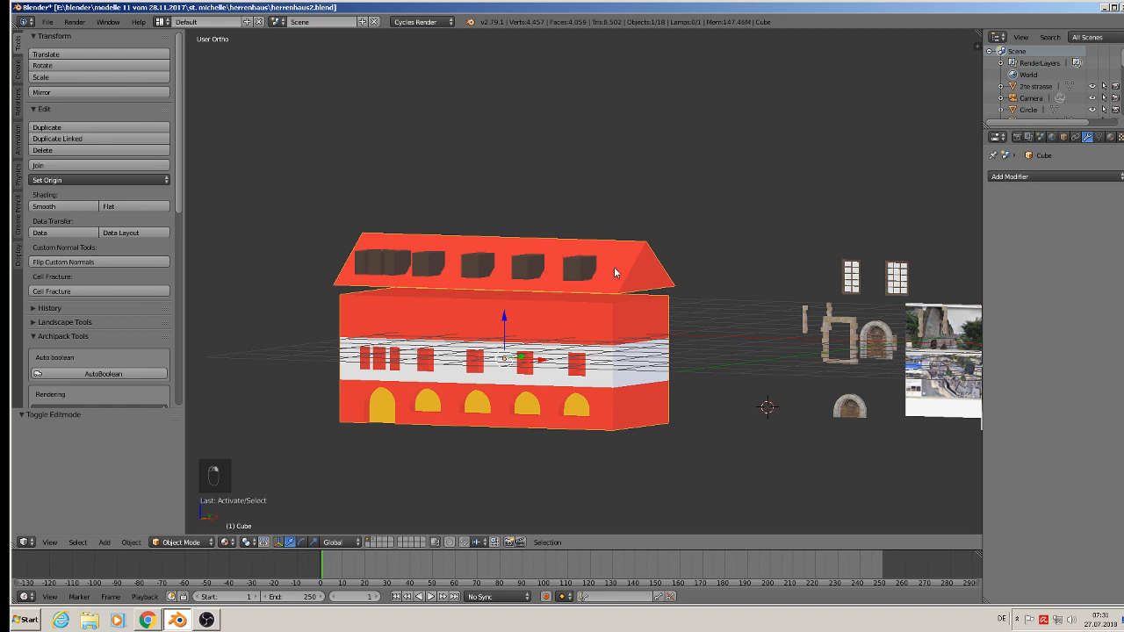
{"action": "key", "text": "Tab"}
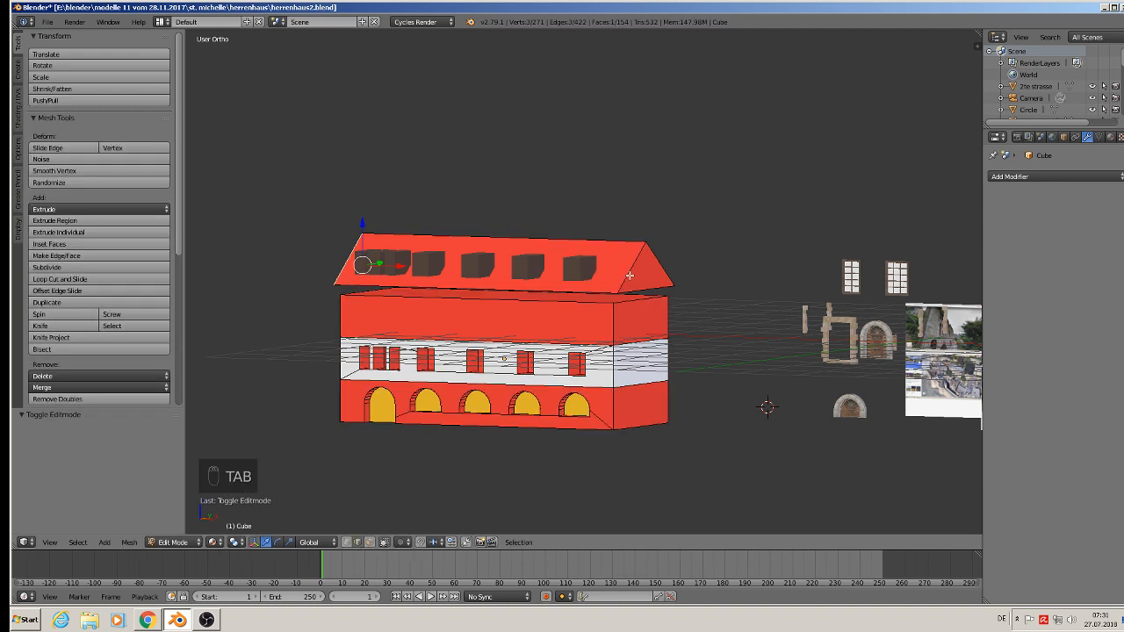
{"action": "key", "text": "l"}
{"action": "left_click_drag", "start_coordinate": [502, 228], "coordinate": [505, 240]}
{"action": "key", "text": "Tab"}
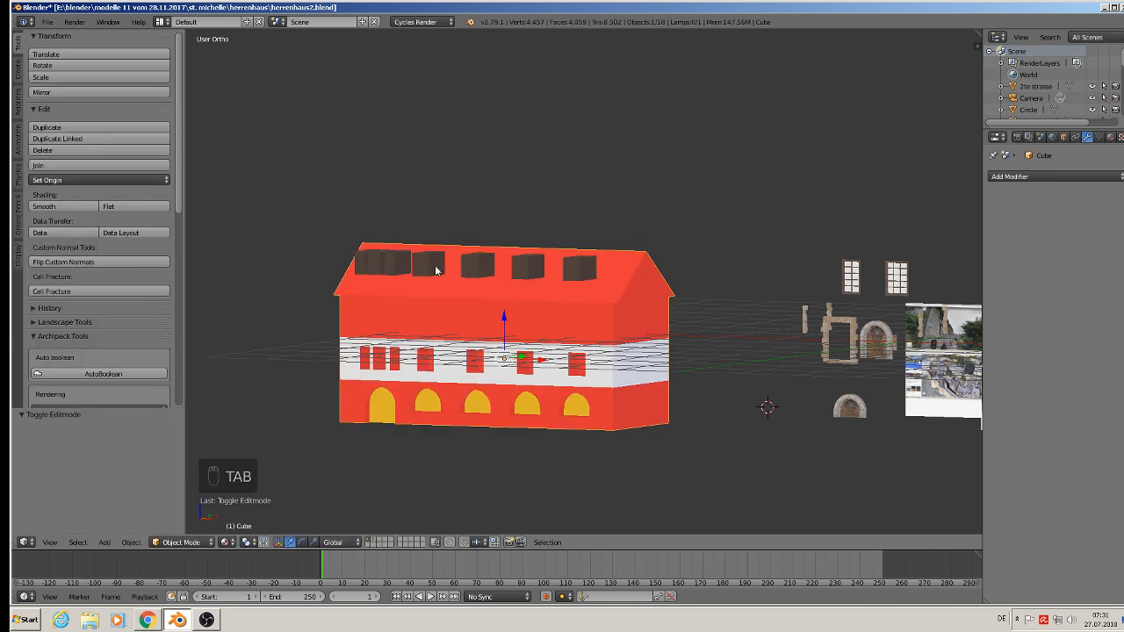
- Save the scene to the existing herrenhaus2.blend file
{"action": "middle_click_drag", "start_coordinate": [370, 280], "coordinate": [405, 284]}
{"action": "scroll", "coordinate": [405, 284], "scroll_direction": "up", "scroll_amount": 1}
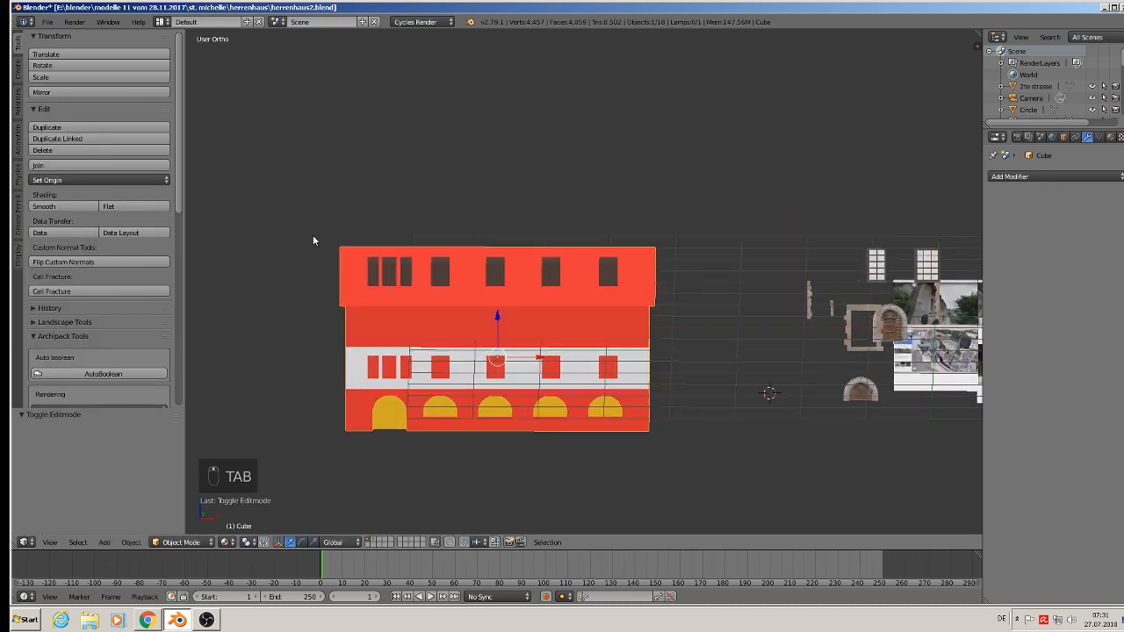
{"action": "left_click", "coordinate": [48, 21]}
{"action": "left_click", "coordinate": [64, 112]}
- Examine the gabled dormers and the upper-storey windows beneath them in the street-level reference photo
{"action": "scroll", "coordinate": [667, 298], "scroll_direction": "down", "scroll_amount": 3}
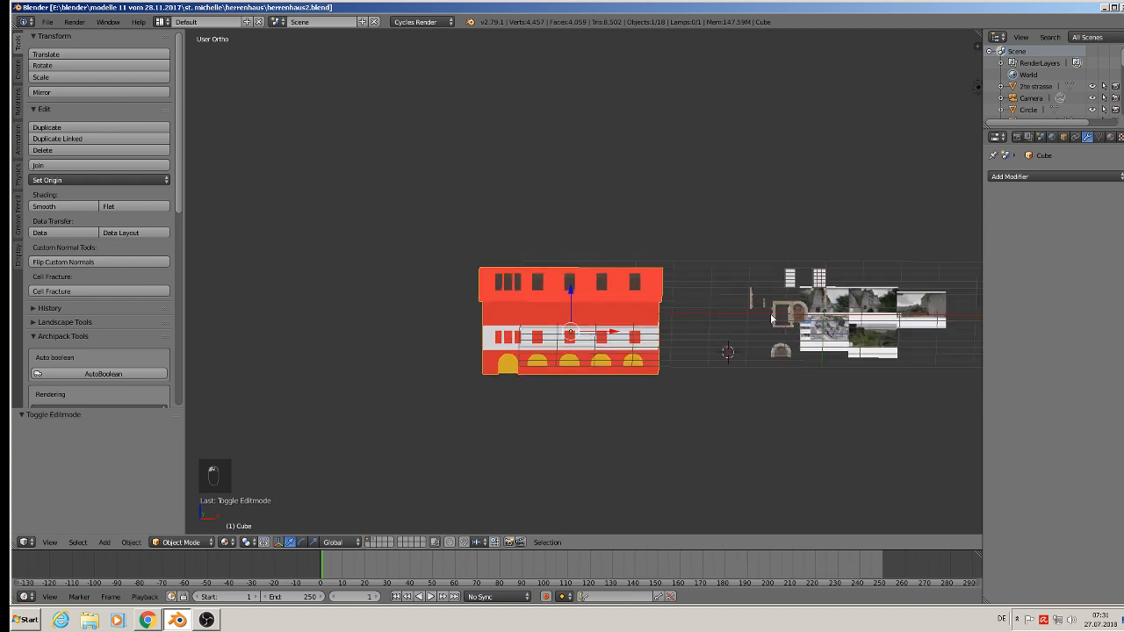
{"action": "middle_click_drag", "start_coordinate": [789, 308], "coordinate": [488, 259], "text": "shift"}
{"action": "scroll", "coordinate": [489, 259], "scroll_direction": "up", "scroll_amount": 5}
{"action": "scroll", "coordinate": [488, 260], "scroll_direction": "up", "scroll_amount": 2}
{"action": "scroll", "coordinate": [740, 237], "scroll_direction": "up", "scroll_amount": 2}
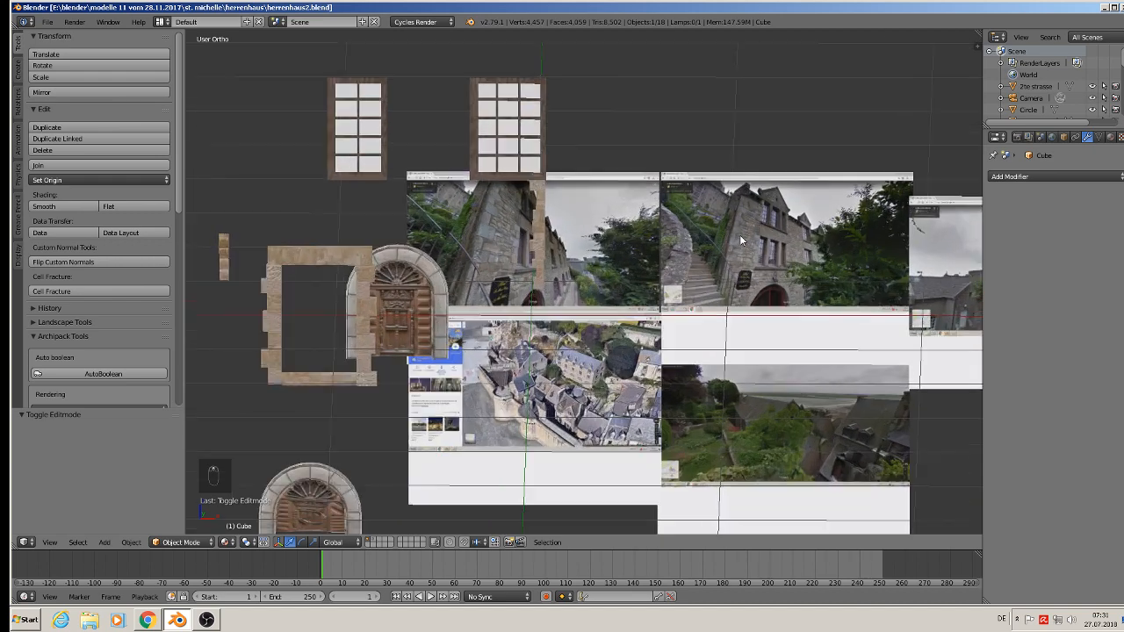
{"action": "scroll", "coordinate": [774, 231], "scroll_direction": "up", "scroll_amount": 6}
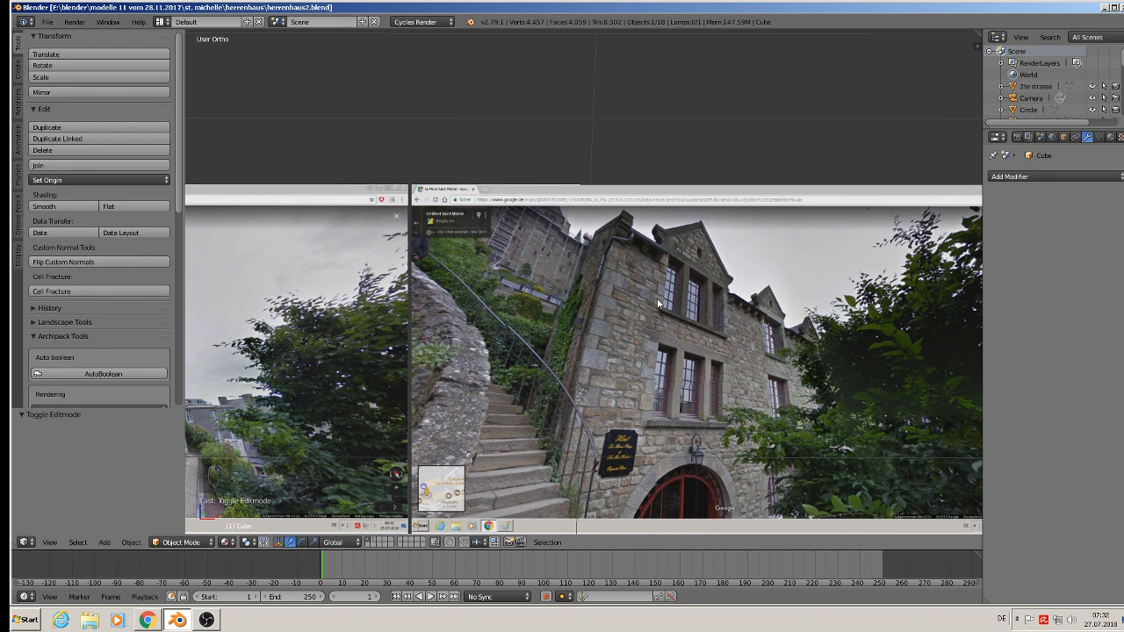
{"action": "scroll", "coordinate": [657, 304], "scroll_direction": "down", "scroll_amount": 8}
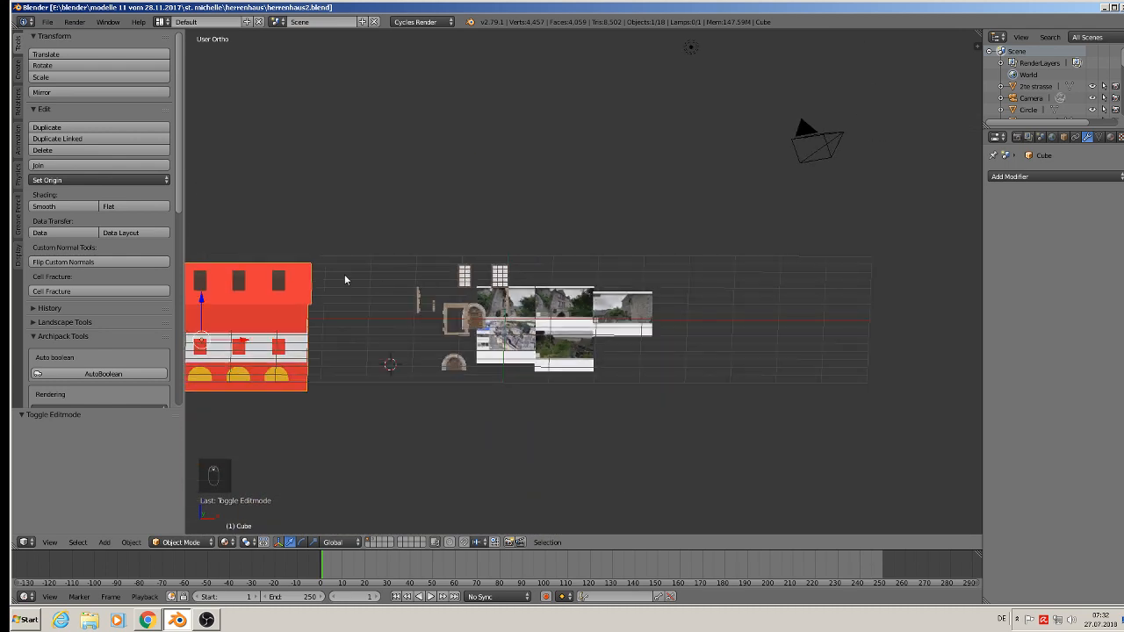
{"action": "middle_click_drag", "start_coordinate": [397, 277], "coordinate": [743, 190], "text": "shift"}
{"action": "scroll", "coordinate": [737, 198], "scroll_direction": "up", "scroll_amount": 1}
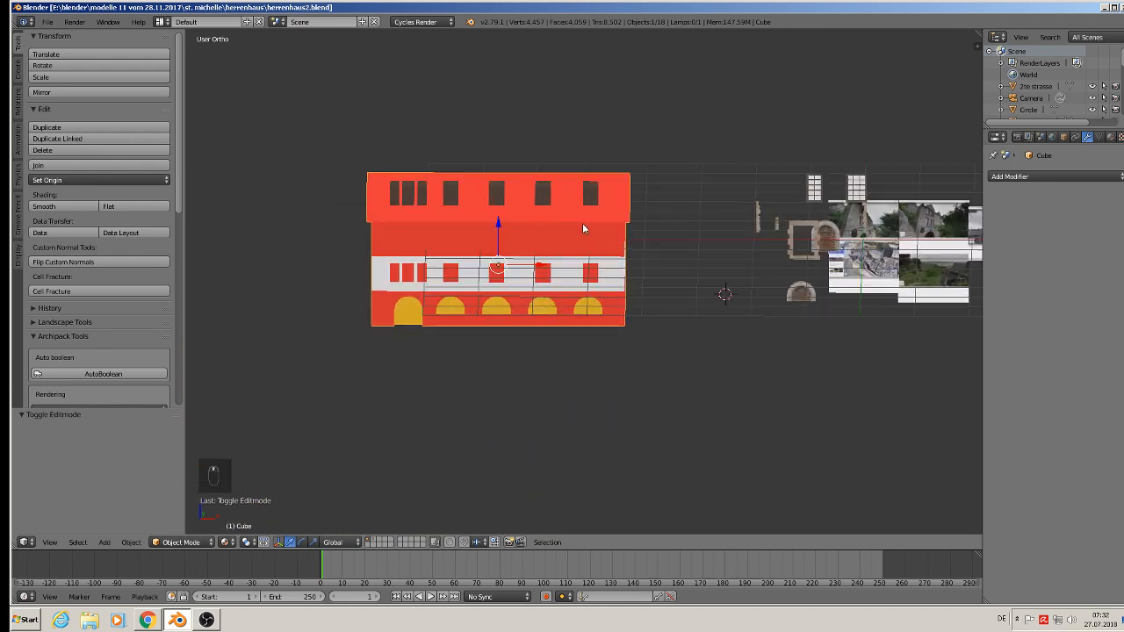
- Add a vertical loop cut to the upper-storey wall, aligned with the outer edge of the triple-window group
{"action": "scroll", "coordinate": [582, 223], "scroll_direction": "up", "scroll_amount": 1}
{"action": "middle_click_drag", "start_coordinate": [582, 223], "coordinate": [563, 234]}
{"action": "scroll", "coordinate": [461, 219], "scroll_direction": "up", "scroll_amount": 2}
{"action": "scroll", "coordinate": [379, 222], "scroll_direction": "up", "scroll_amount": 2}
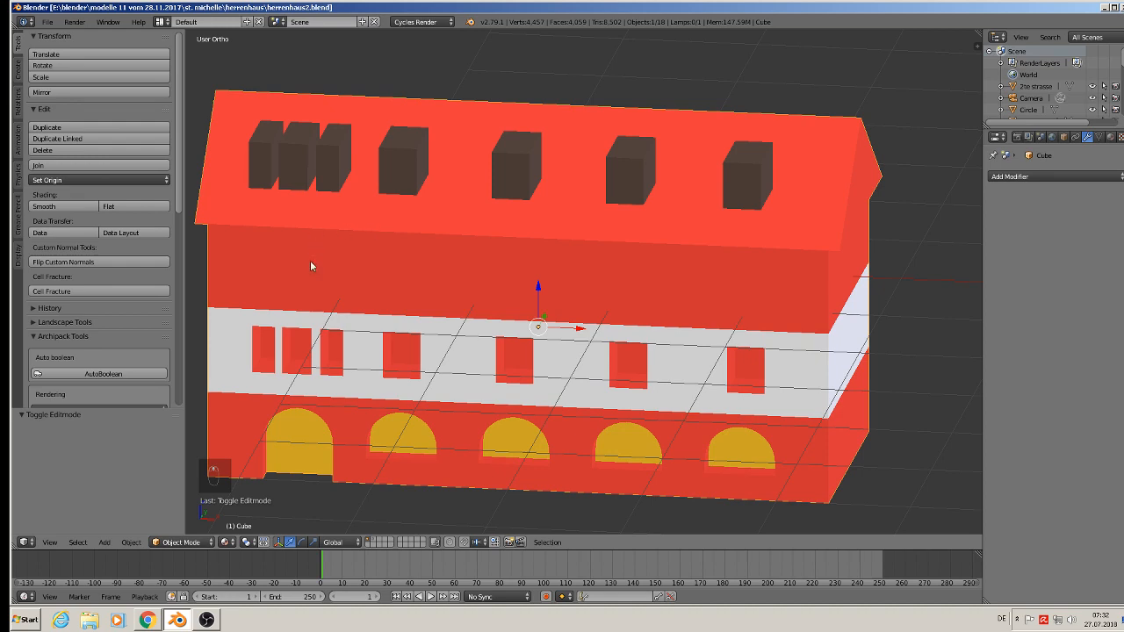
{"action": "key", "text": "Tab"}
{"action": "scroll", "coordinate": [399, 246], "scroll_direction": "up", "scroll_amount": 2}
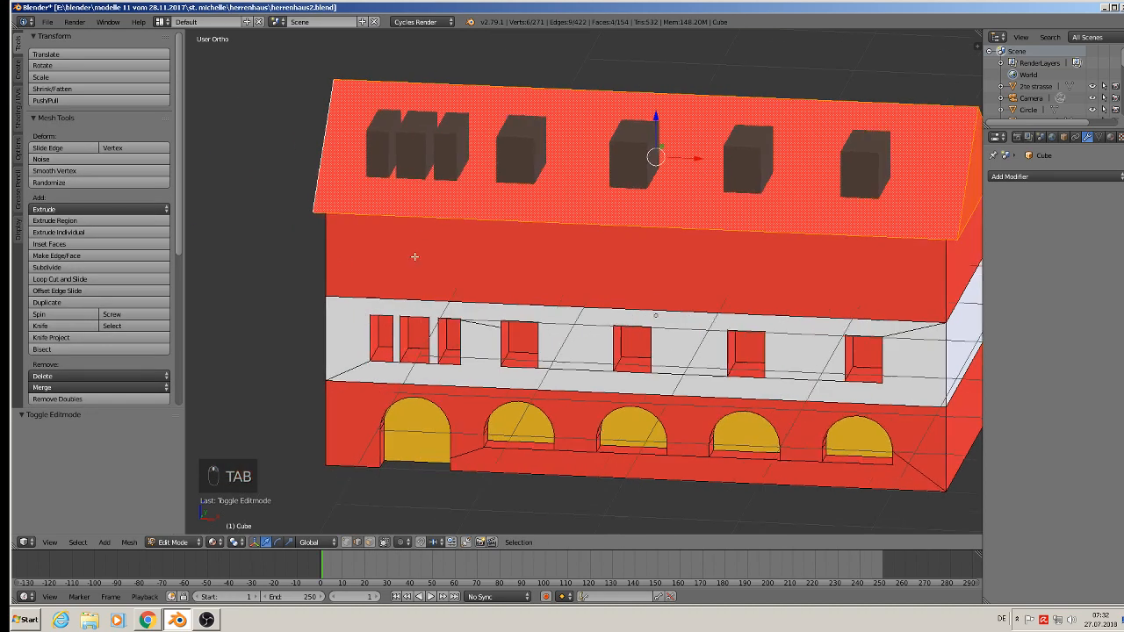
{"action": "key", "text": "ctrl+r"}
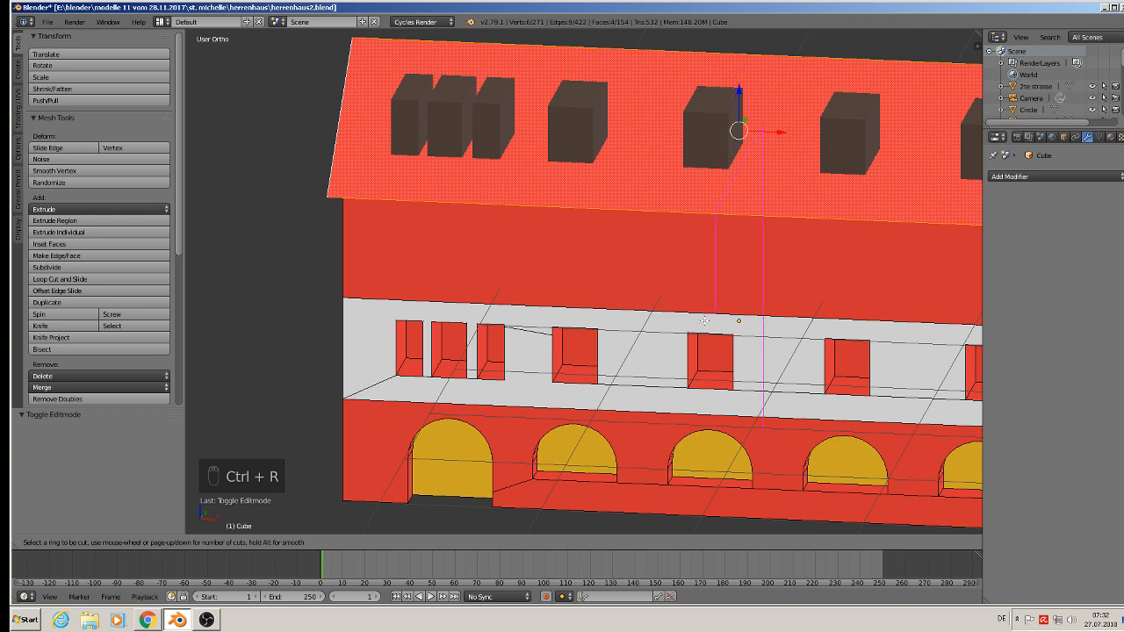
{"action": "left_click", "coordinate": [707, 307]}
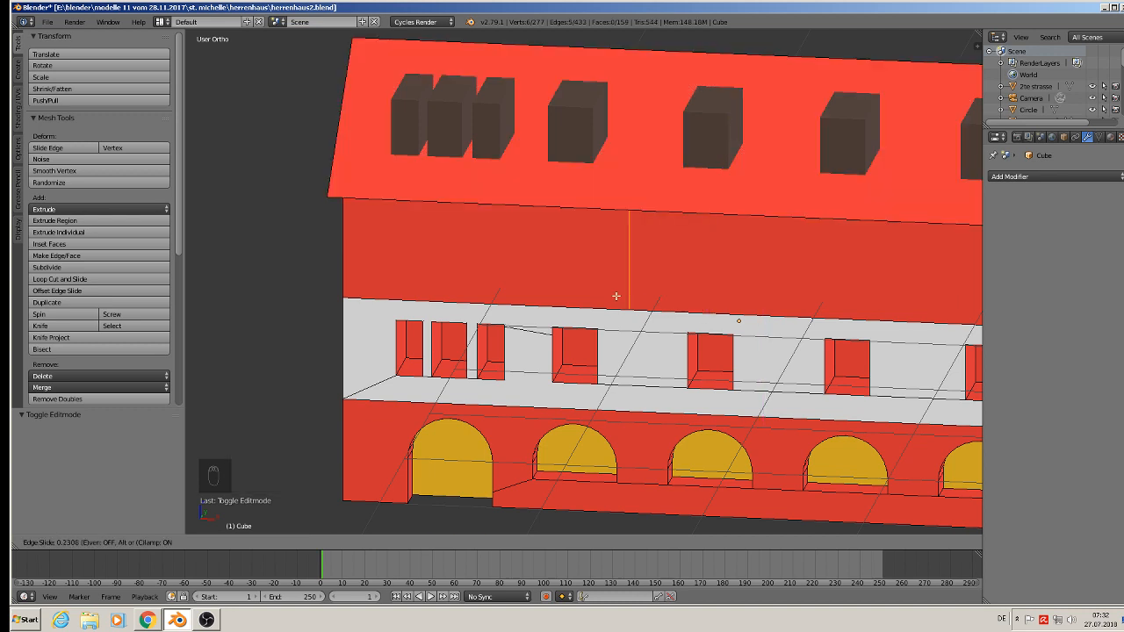
{"action": "left_click", "coordinate": [387, 265]}
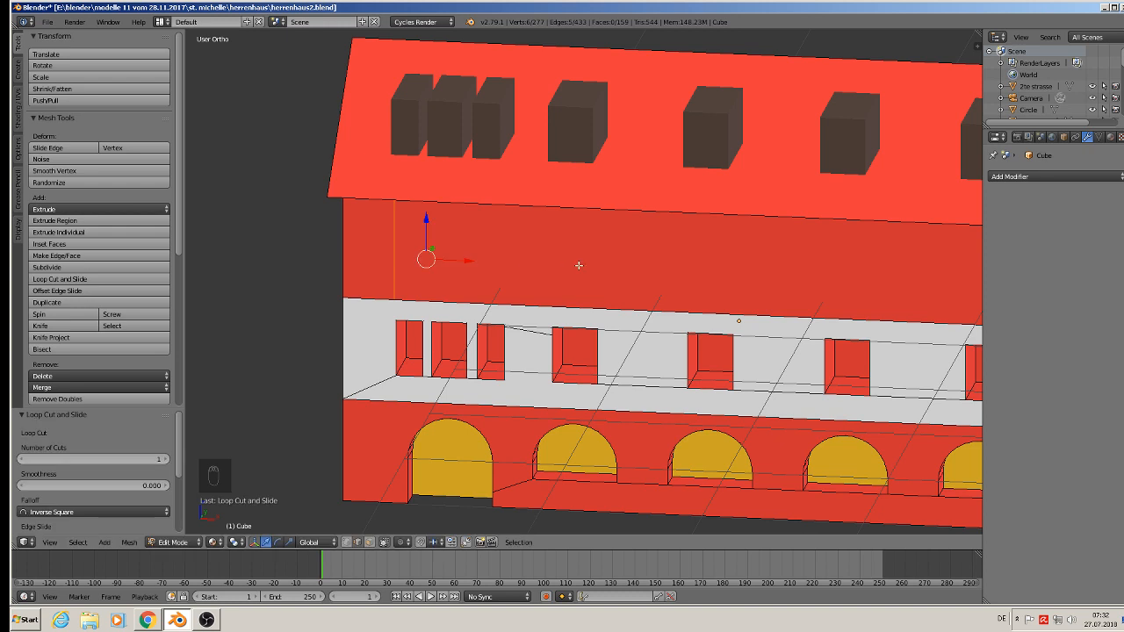
{"action": "key", "text": "ctrl+r"}
{"action": "left_click", "coordinate": [667, 218]}
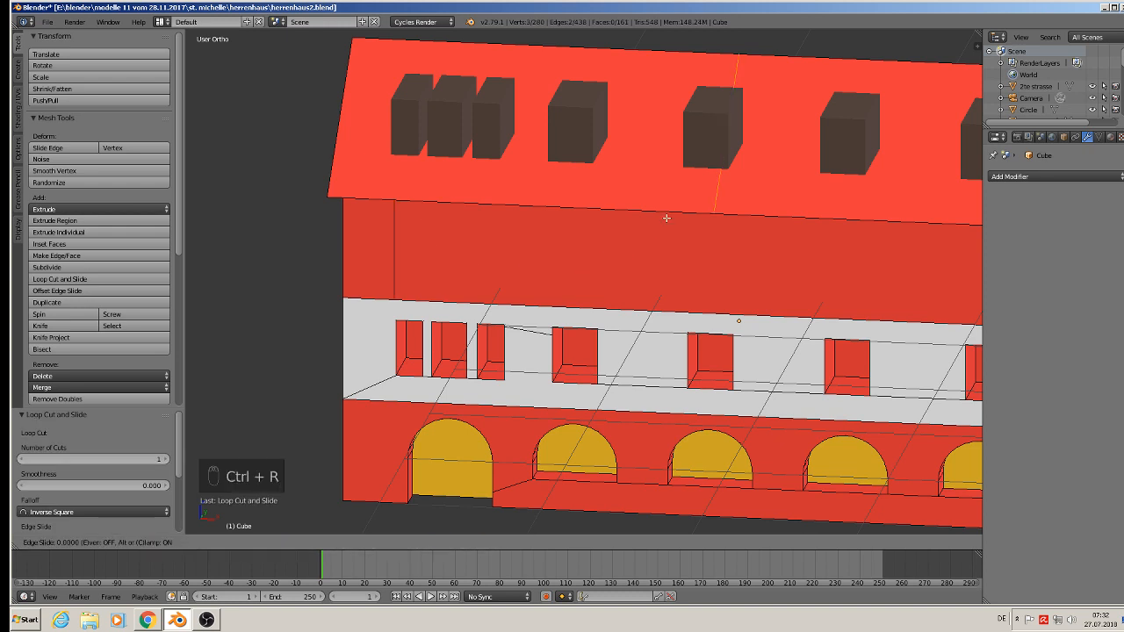
{"action": "left_click", "coordinate": [667, 218]}
{"action": "key", "text": "ctrl+z"}
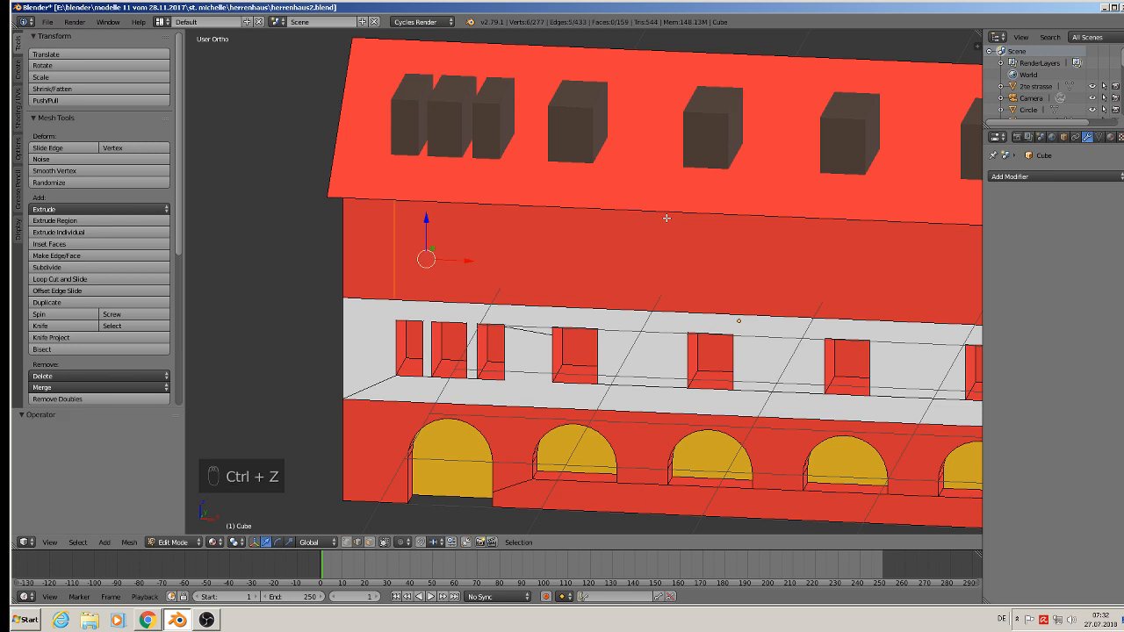
- Add a second vertical loop cut to the upper-storey wall, aligned with the inner edge of the triple-window group
{"action": "key", "text": "ctrl+r"}
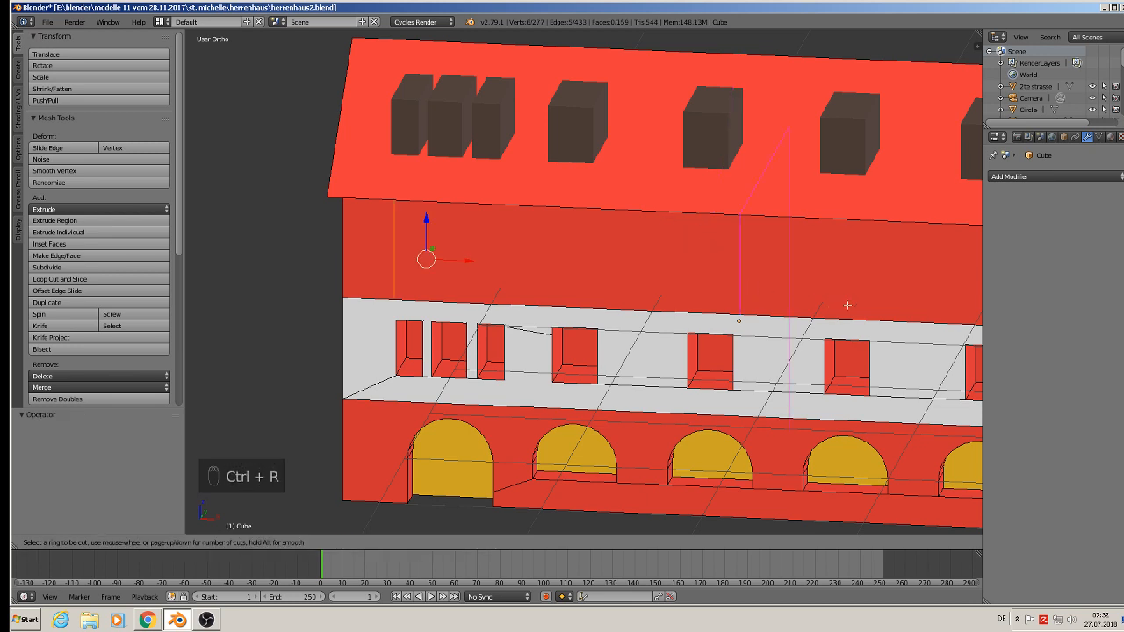
{"action": "left_click", "coordinate": [612, 289]}
{"action": "left_click", "coordinate": [613, 289]}
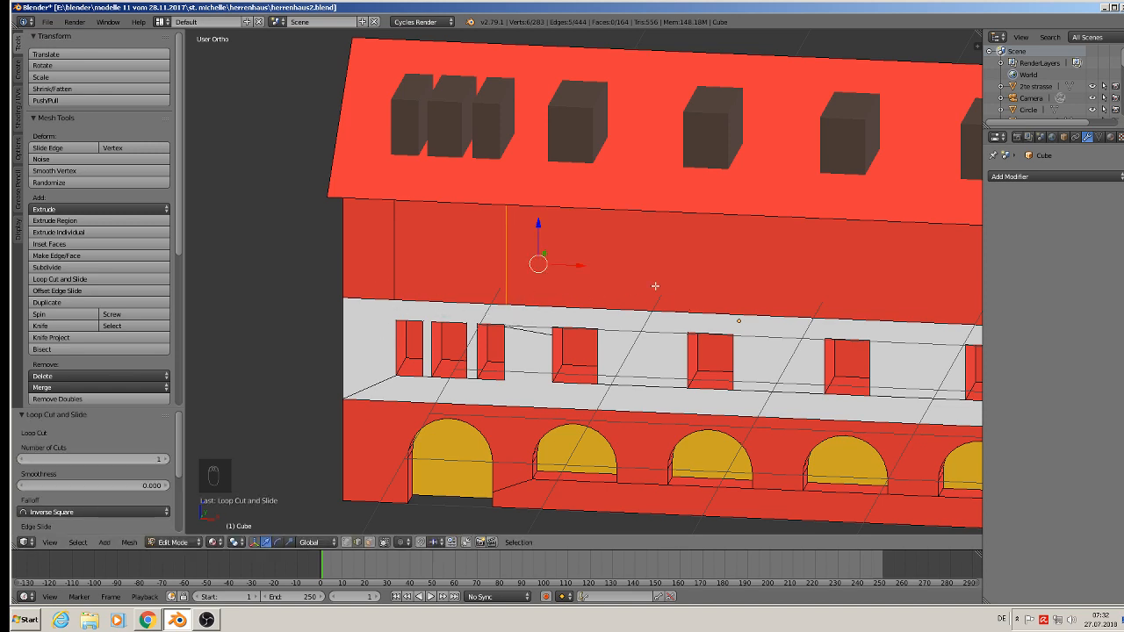
- Check the dormer widths and spacing in the street-level and aerial reference photos
{"action": "scroll", "coordinate": [653, 340], "scroll_direction": "down", "scroll_amount": 3}
{"action": "middle_click_drag", "start_coordinate": [776, 349], "coordinate": [321, 296], "text": "shift"}
{"action": "middle_click_drag", "start_coordinate": [836, 230], "coordinate": [533, 235], "text": "shift"}
{"action": "scroll", "coordinate": [700, 180], "scroll_direction": "up", "scroll_amount": 6}
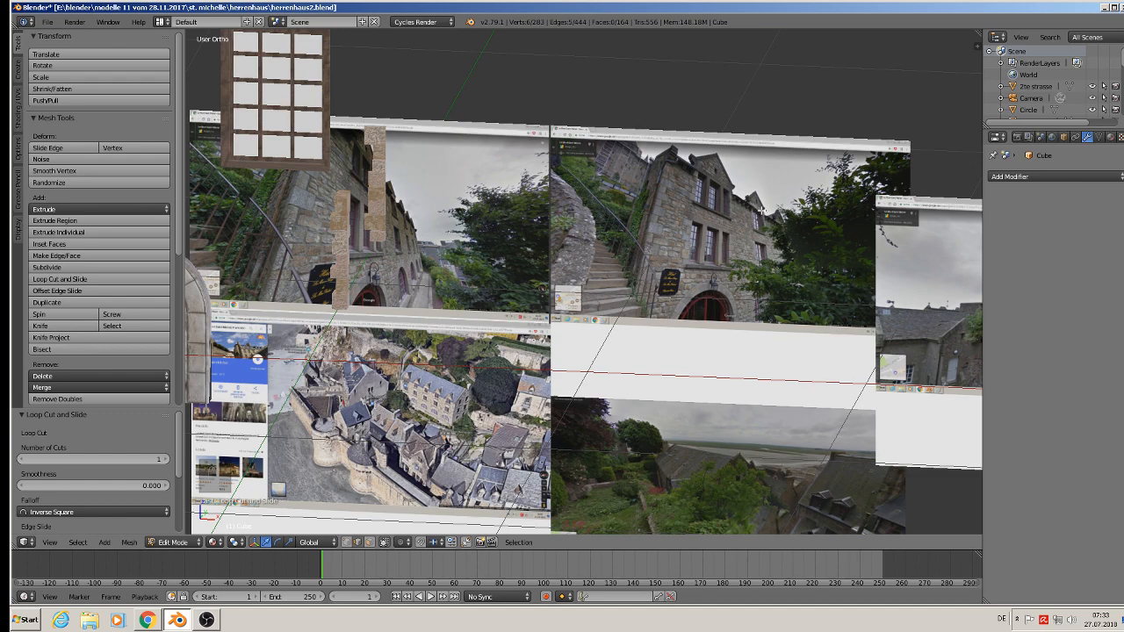
{"action": "scroll", "coordinate": [662, 227], "scroll_direction": "down", "scroll_amount": 7}
{"action": "middle_click_drag", "start_coordinate": [426, 243], "coordinate": [942, 270], "text": "shift"}
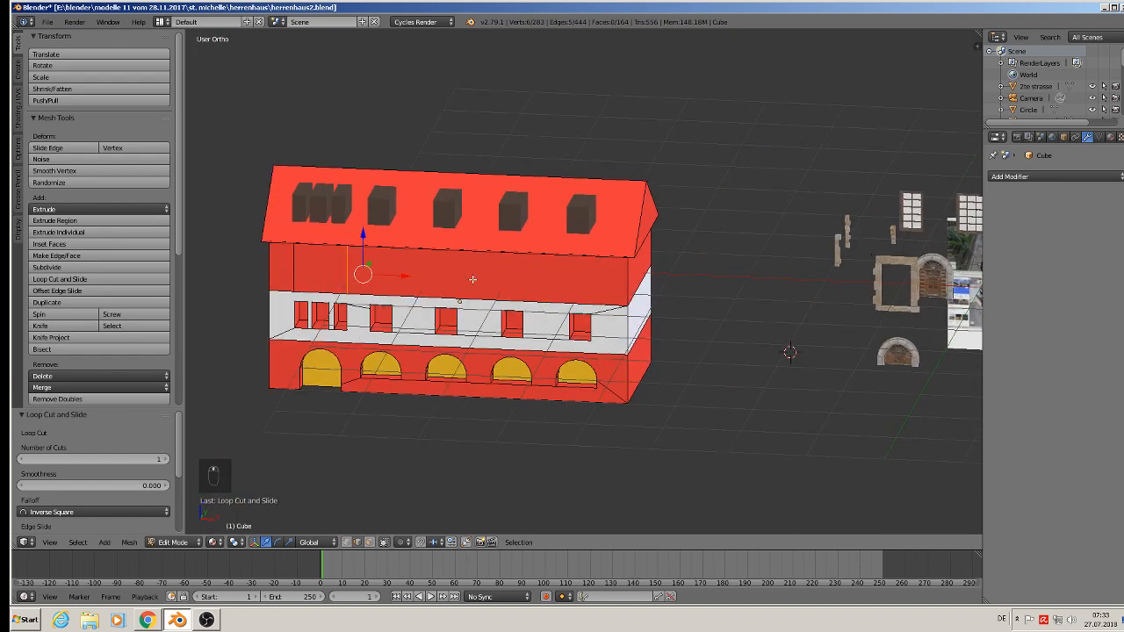
- Add two vertical loop cuts to the upper-storey wall, one at each side of the single window beside the triple-window group
{"action": "scroll", "coordinate": [473, 280], "scroll_direction": "up", "scroll_amount": 2}
{"action": "middle_click_drag", "start_coordinate": [472, 280], "coordinate": [612, 188]}
{"action": "scroll", "coordinate": [460, 270], "scroll_direction": "down", "scroll_amount": 1}
{"action": "scroll", "coordinate": [428, 248], "scroll_direction": "up", "scroll_amount": 3}
{"action": "key", "text": "ctrl+r"}
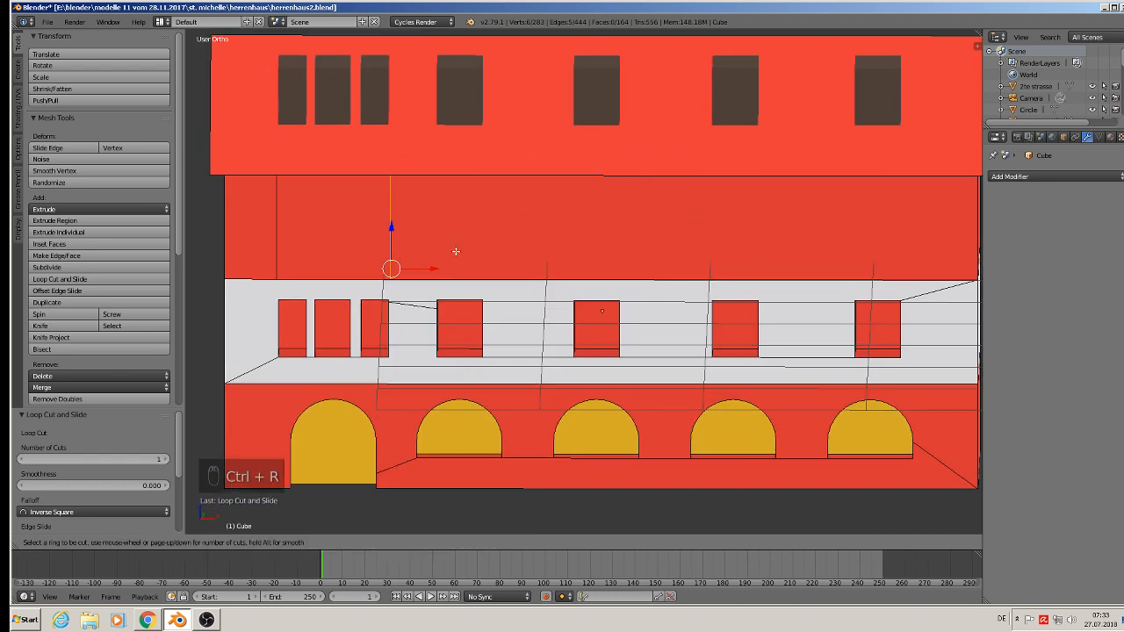
{"action": "left_click", "coordinate": [576, 263]}
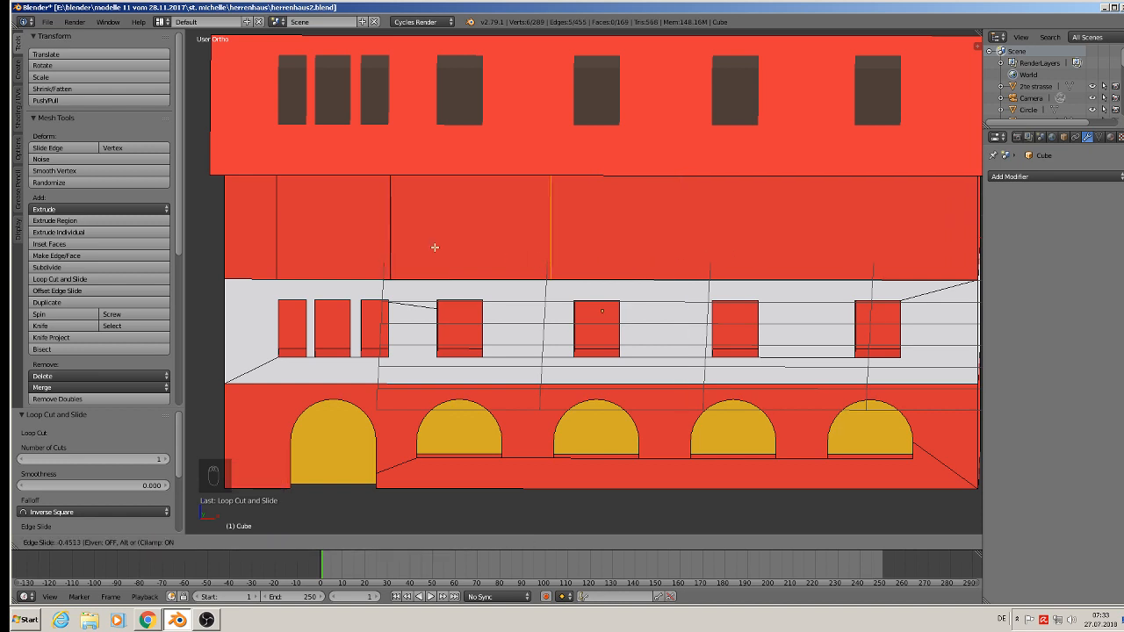
{"action": "left_click", "coordinate": [323, 238]}
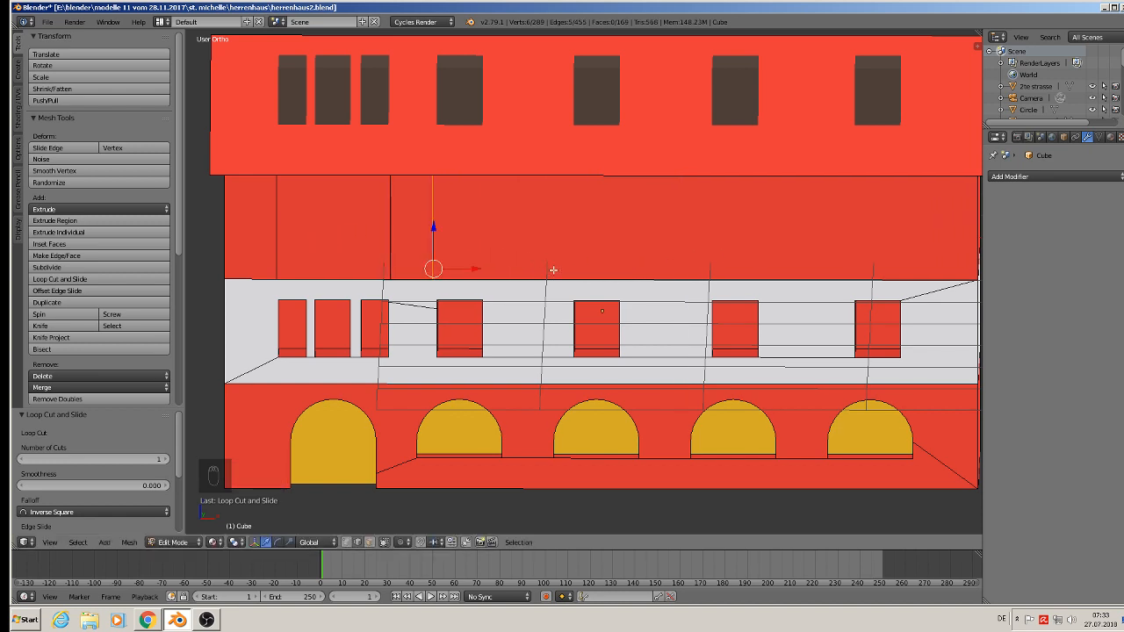
{"action": "key", "text": "ctrl+r"}
{"action": "left_click", "coordinate": [738, 262]}
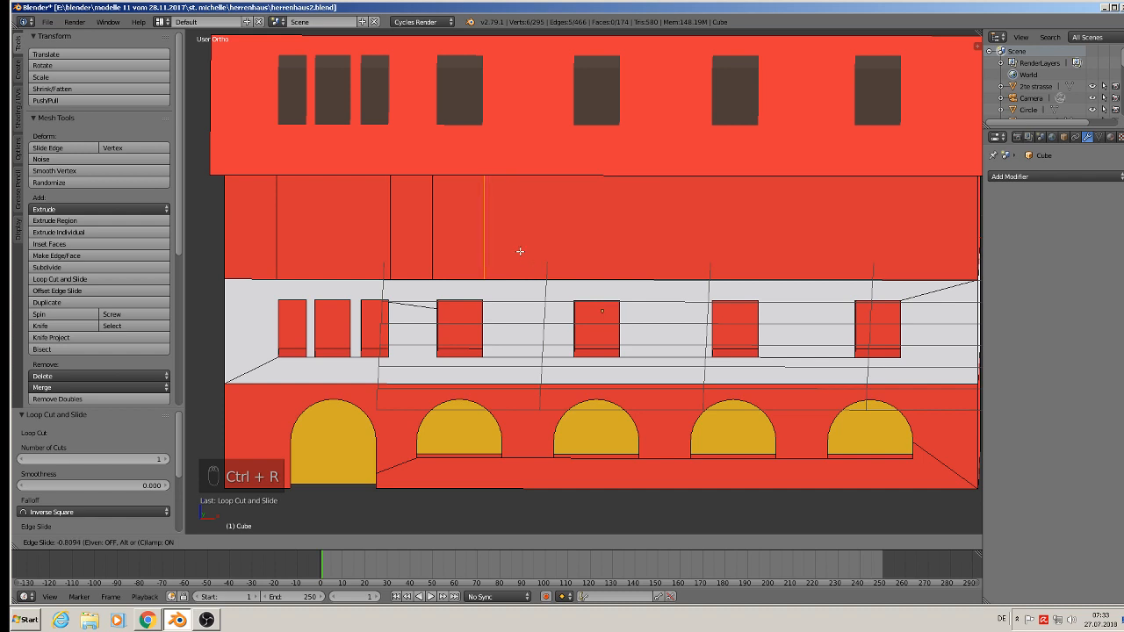
{"action": "left_click", "coordinate": [521, 252]}
- Add two vertical loop cuts to the upper-storey wall, aligned with both sides of the second single window from the triple-window group
{"action": "key", "text": "ctrl+r"}
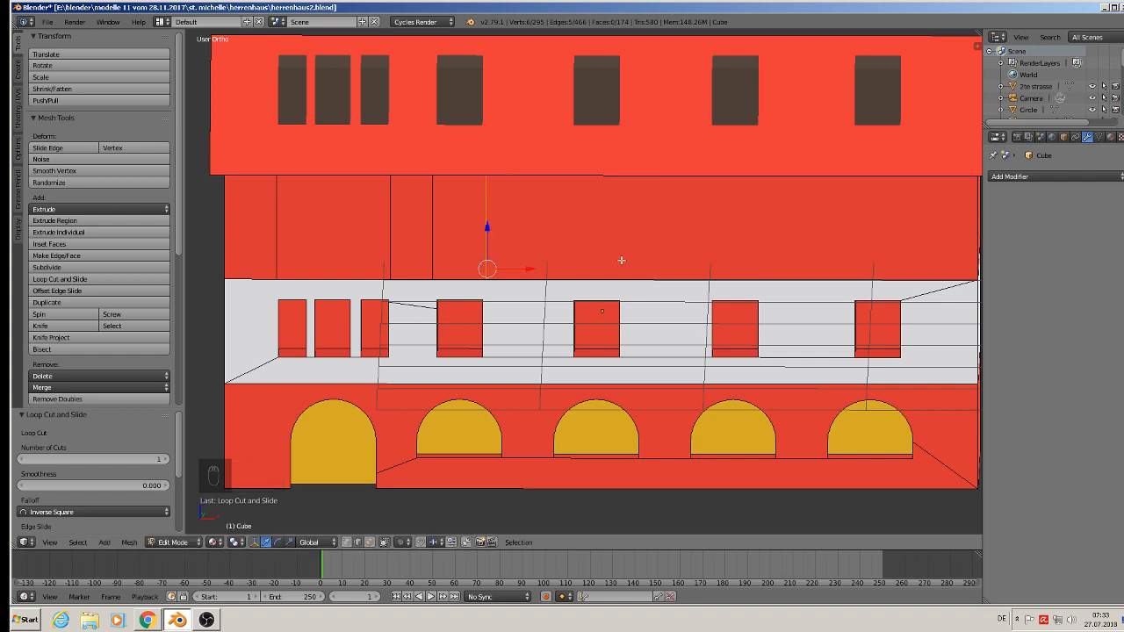
{"action": "left_click", "coordinate": [722, 262]}
{"action": "left_click", "coordinate": [559, 249]}
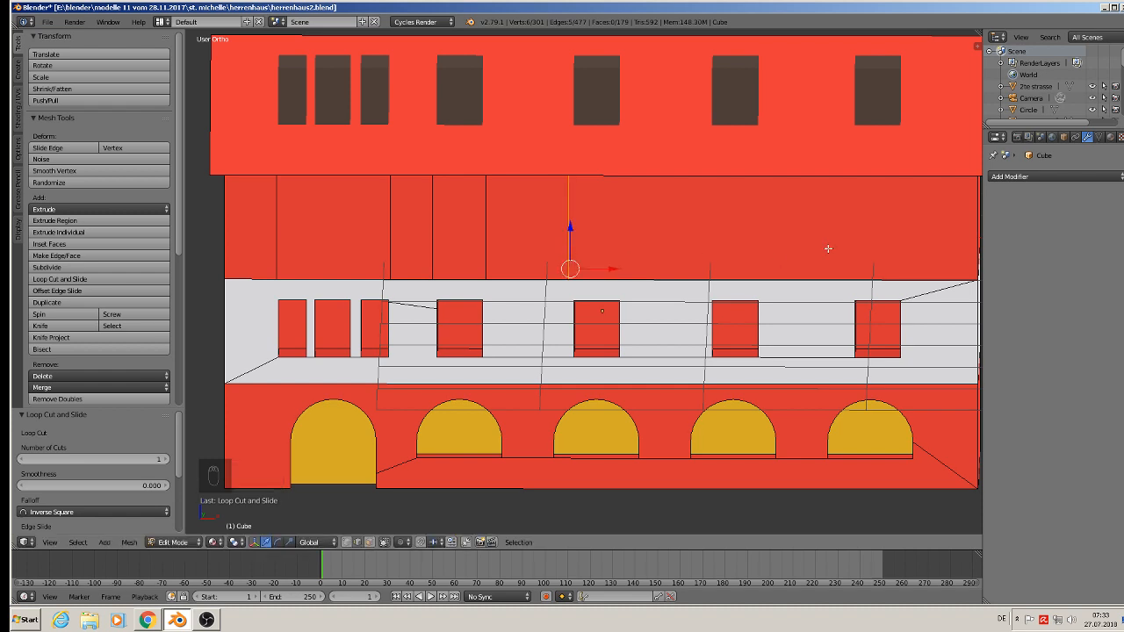
{"action": "key", "text": "ctrl+r"}
{"action": "left_click", "coordinate": [808, 266]}
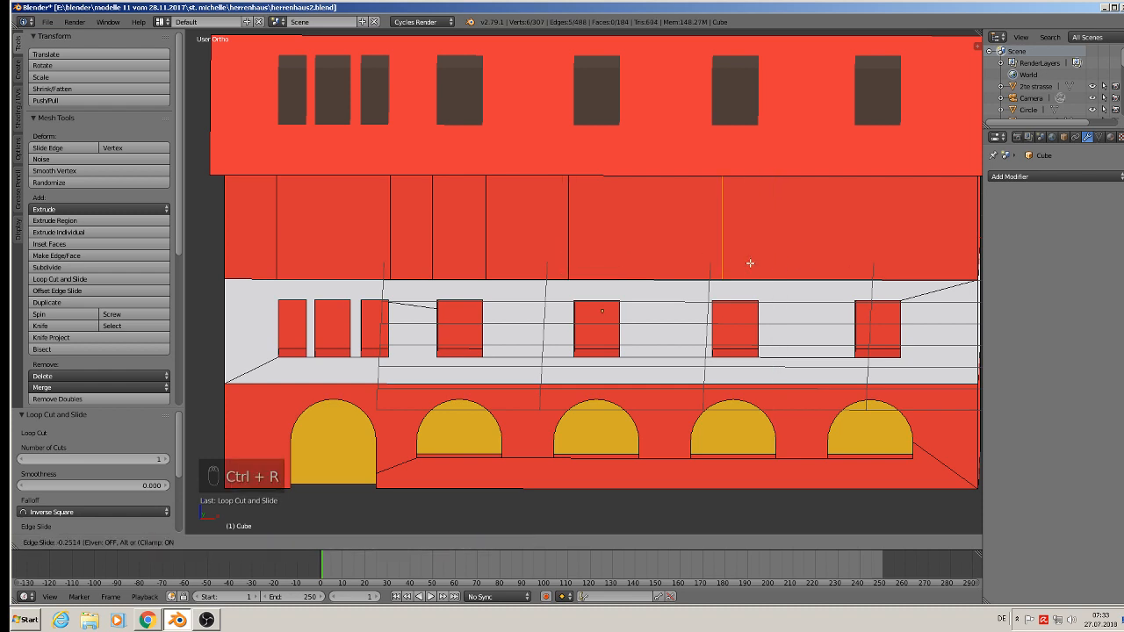
{"action": "left_click", "coordinate": [659, 255]}
- Add two vertical loop cuts to the upper-storey wall, aligned with both sides of the third single window
{"action": "middle_click_drag", "start_coordinate": [826, 268], "coordinate": [637, 257], "text": "shift"}
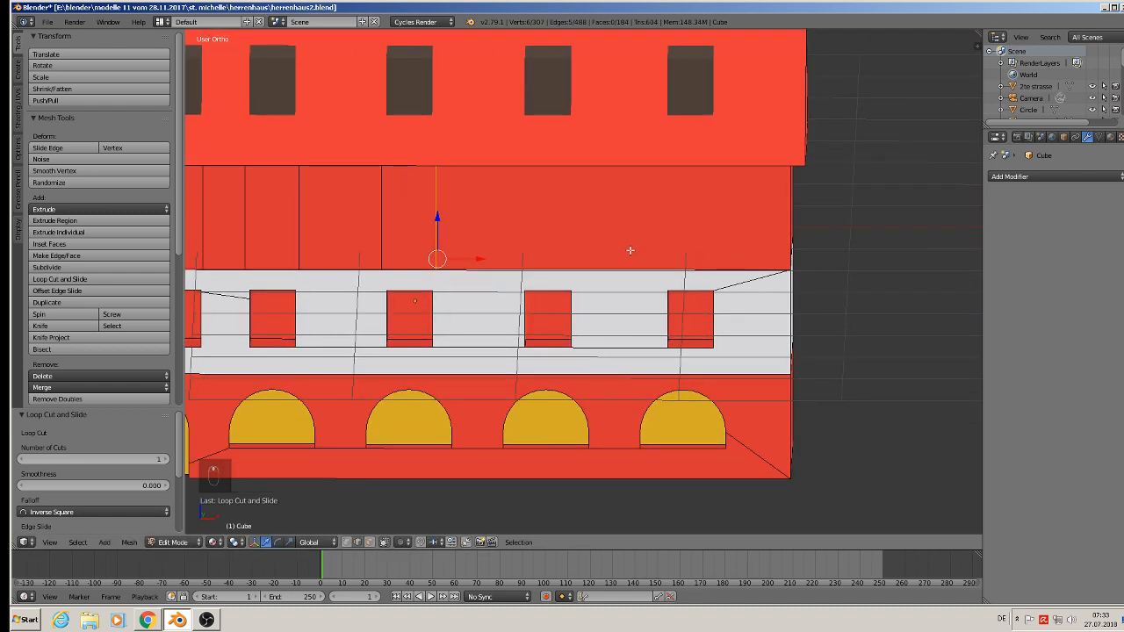
{"action": "key", "text": "ctrl+r"}
{"action": "left_click", "coordinate": [630, 249]}
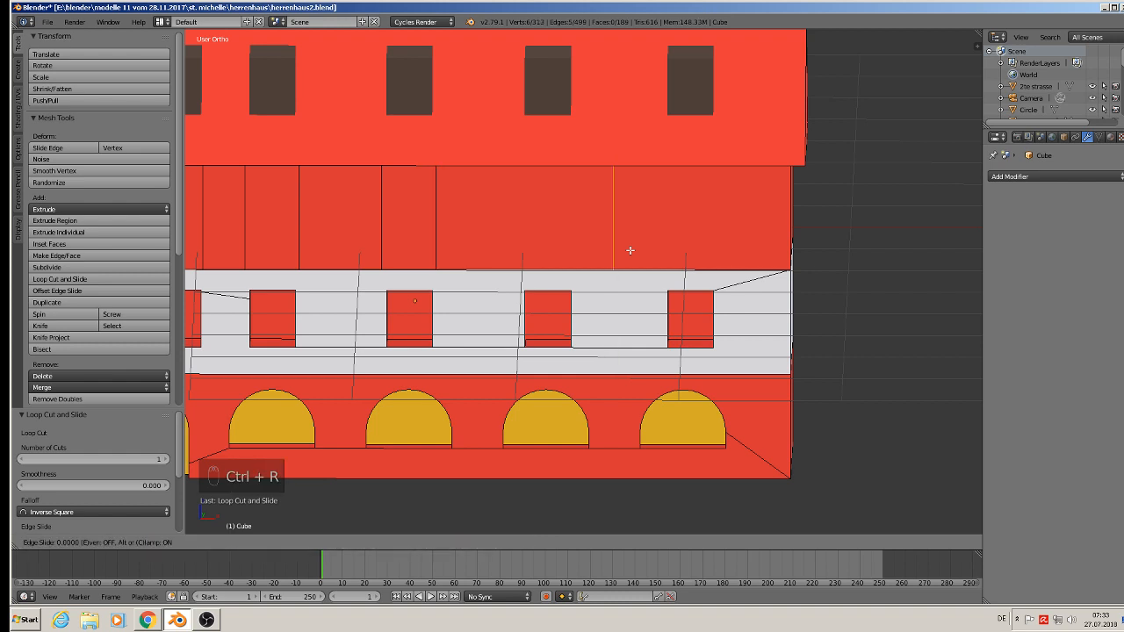
{"action": "left_click", "coordinate": [539, 243]}
{"action": "key", "text": "ctrl+r"}
{"action": "left_click", "coordinate": [620, 253]}
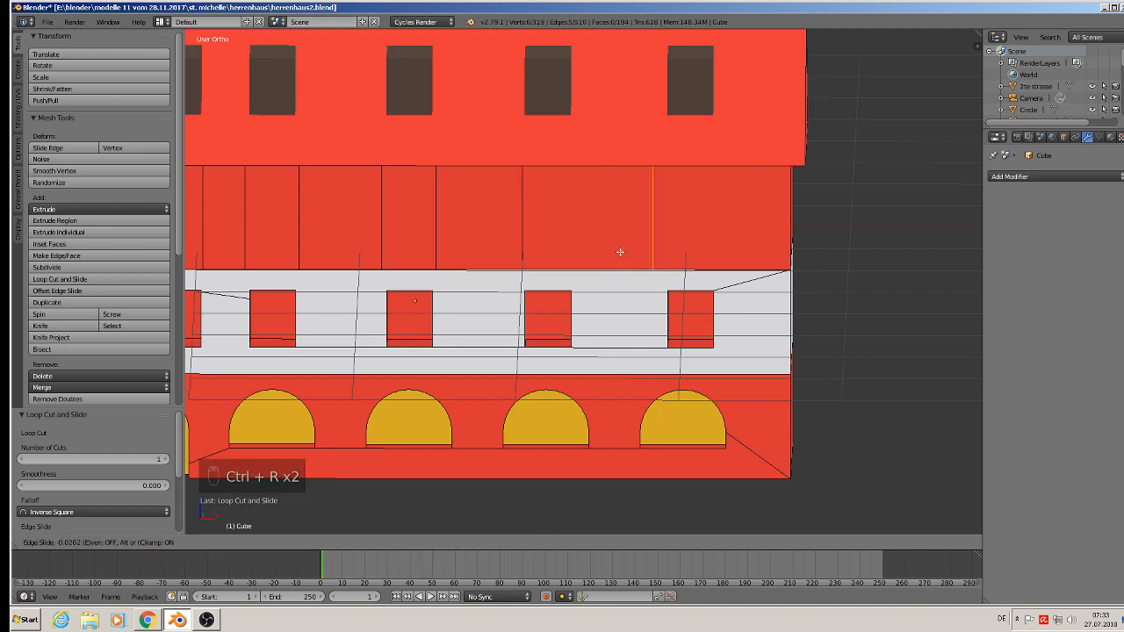
{"action": "left_click", "coordinate": [546, 250]}
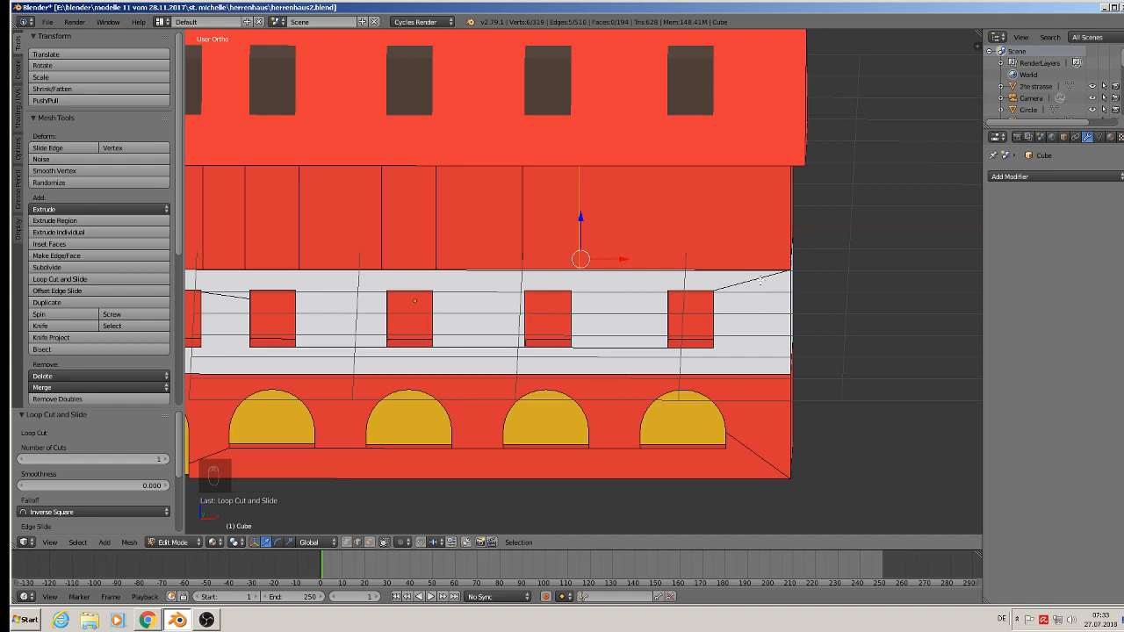
- Add two vertical loop cuts to the upper-storey wall, one at each side of the last single window near the far corner
{"action": "middle_click_drag", "start_coordinate": [726, 298], "coordinate": [655, 332]}
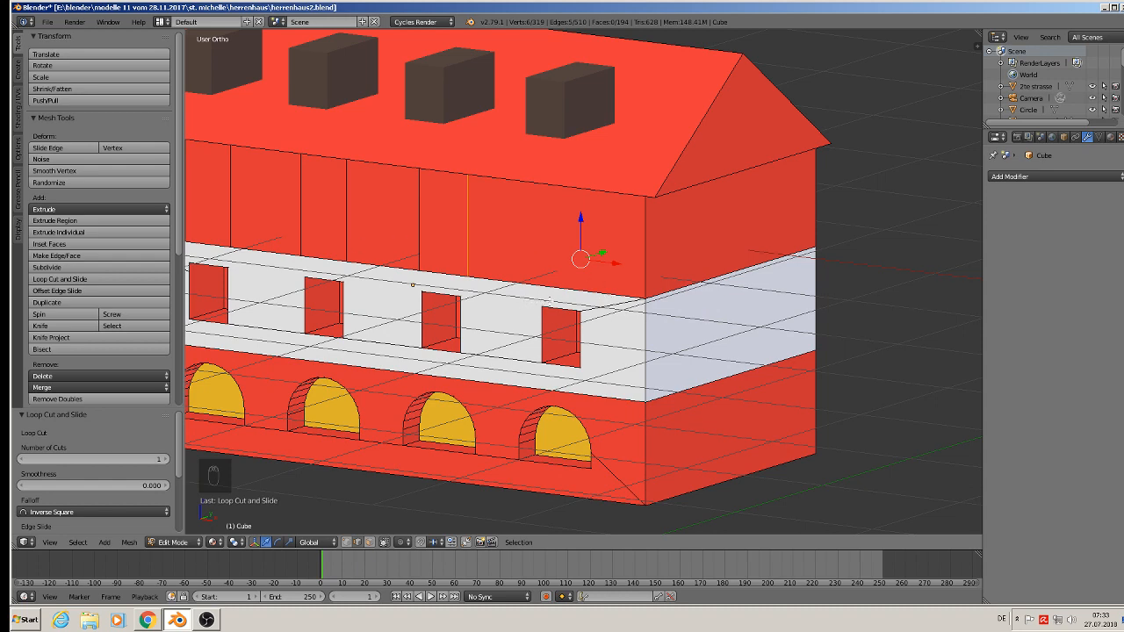
{"action": "middle_click_drag", "start_coordinate": [550, 298], "coordinate": [629, 301]}
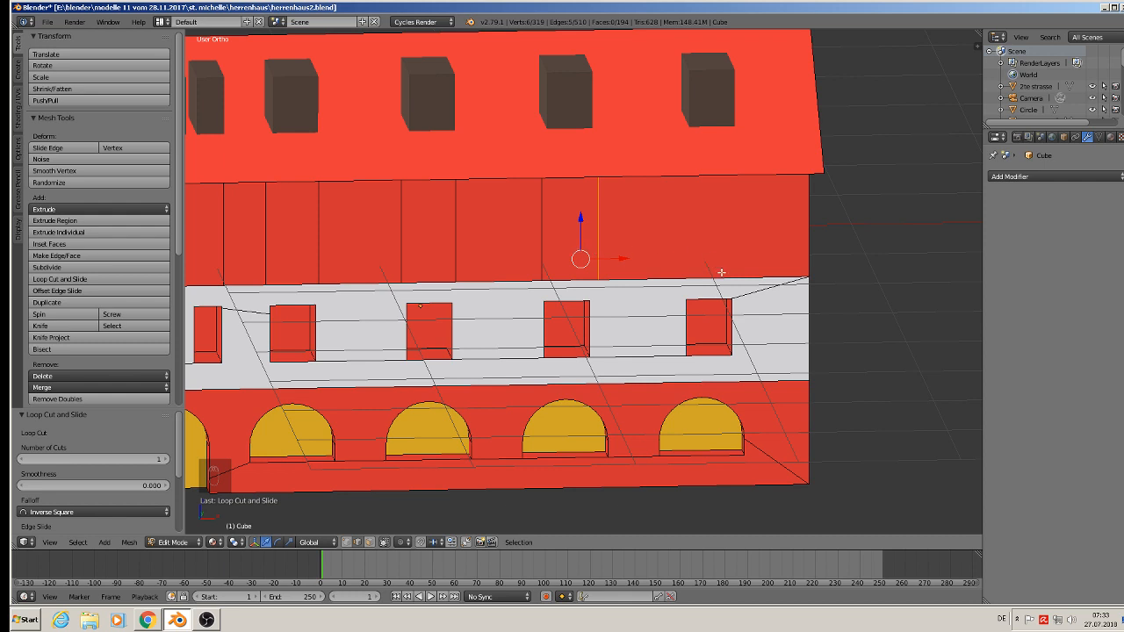
{"action": "middle_click_drag", "start_coordinate": [721, 272], "coordinate": [705, 274]}
{"action": "key", "text": "ctrl+r"}
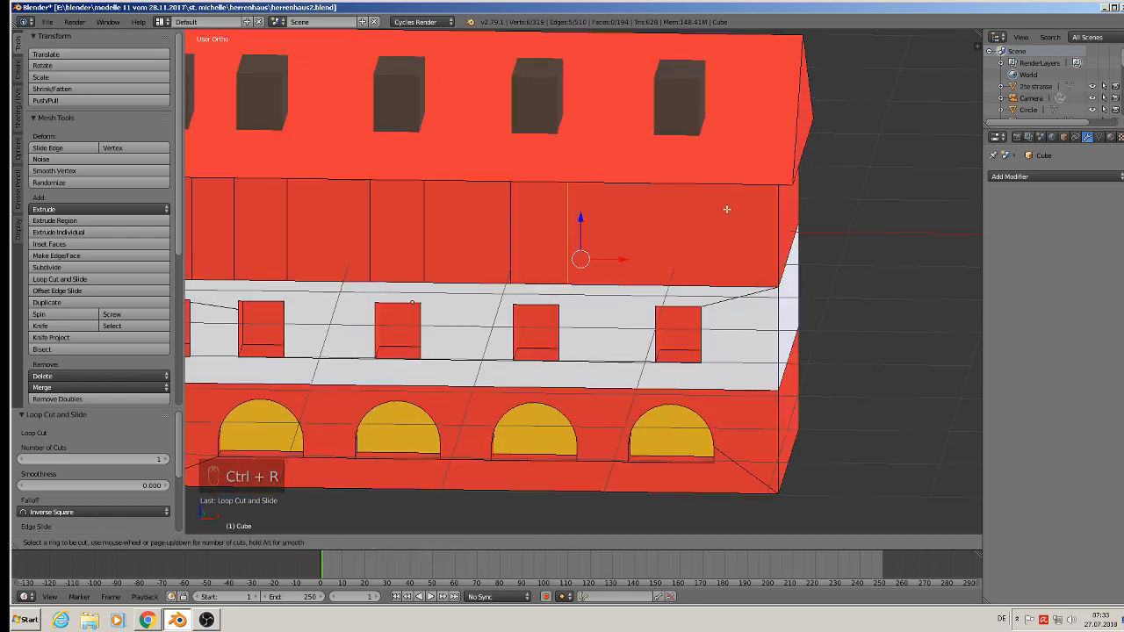
{"action": "left_click", "coordinate": [742, 266]}
{"action": "left_click", "coordinate": [721, 265]}
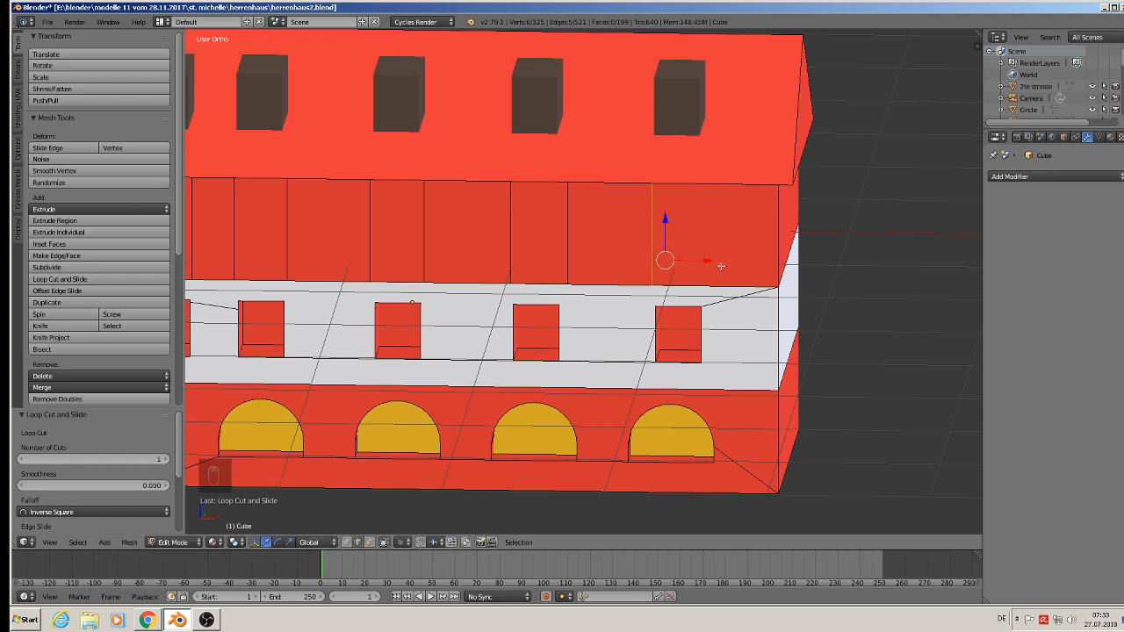
{"action": "key", "text": "ctrl+r"}
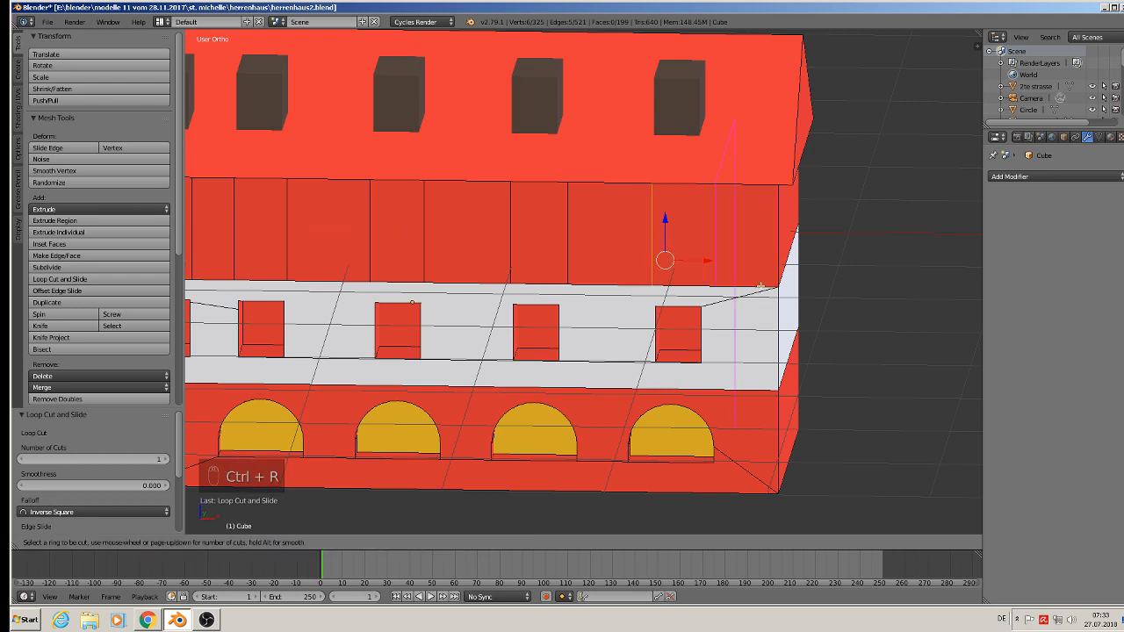
{"action": "left_click", "coordinate": [761, 285]}
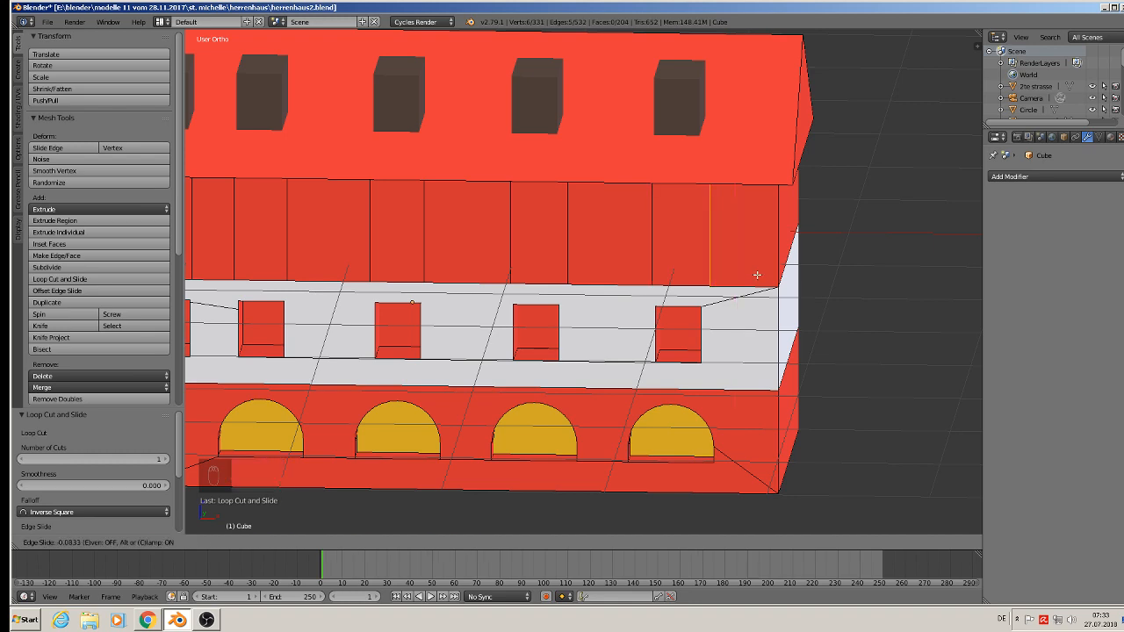
{"action": "left_click", "coordinate": [757, 275]}
- Move the roof's front eave edge inward along Y by 0.137 and a further 0.078, leaving a narrow ledge above the wall
{"action": "scroll", "coordinate": [753, 281], "scroll_direction": "down", "scroll_amount": 4}
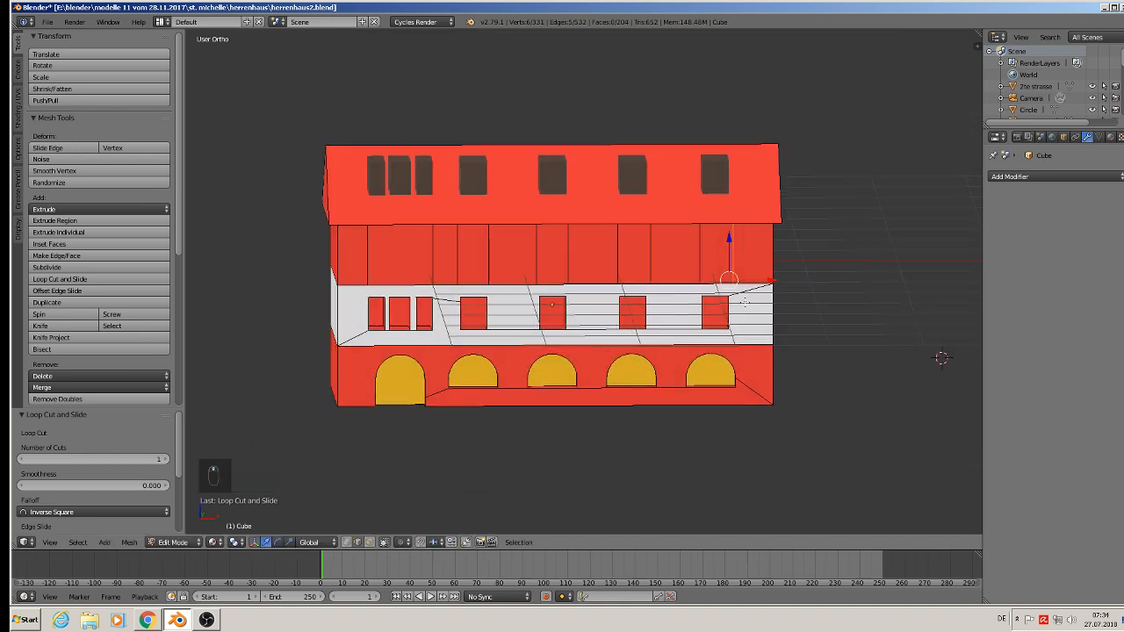
{"action": "middle_click_drag", "start_coordinate": [548, 231], "coordinate": [652, 330], "text": "shift"}
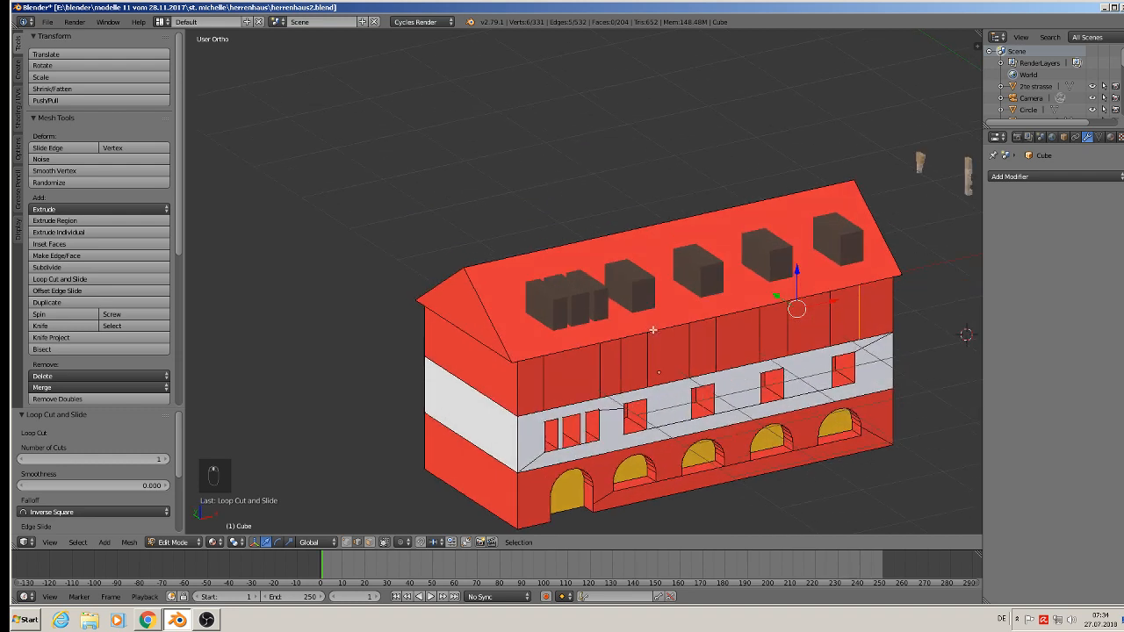
{"action": "right_click", "coordinate": [571, 343]}
{"action": "left_click_drag", "start_coordinate": [690, 309], "coordinate": [682, 305]}
{"action": "scroll", "coordinate": [650, 334], "scroll_direction": "up", "scroll_amount": 5}
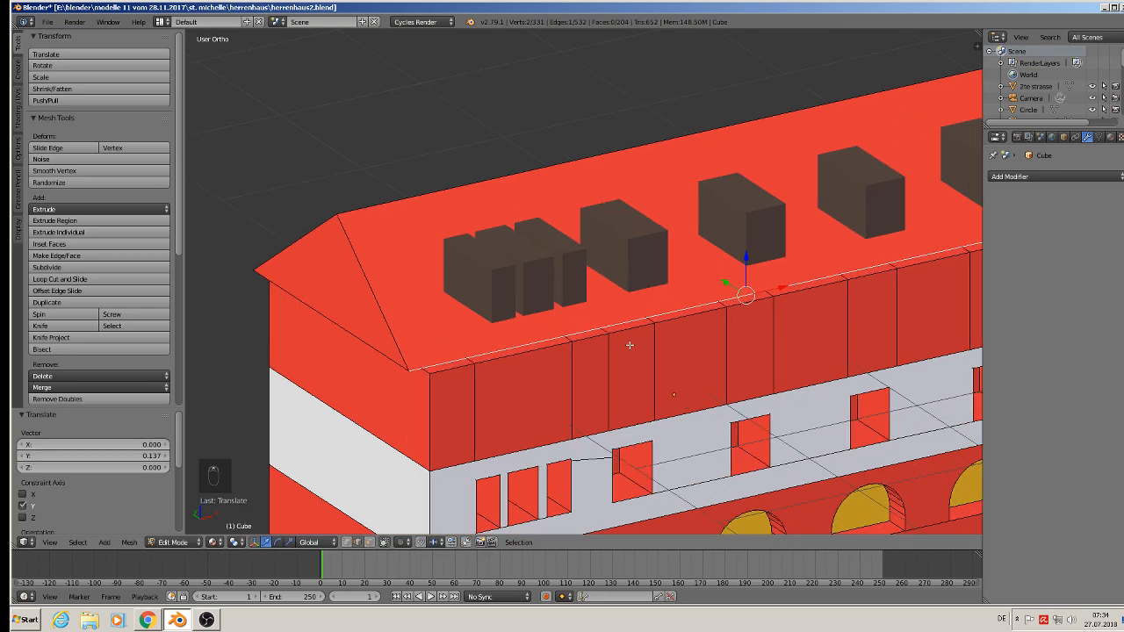
{"action": "left_click_drag", "start_coordinate": [784, 261], "coordinate": [775, 257]}
{"action": "scroll", "coordinate": [755, 293], "scroll_direction": "down", "scroll_amount": 3}
{"action": "scroll", "coordinate": [724, 307], "scroll_direction": "up", "scroll_amount": 2}
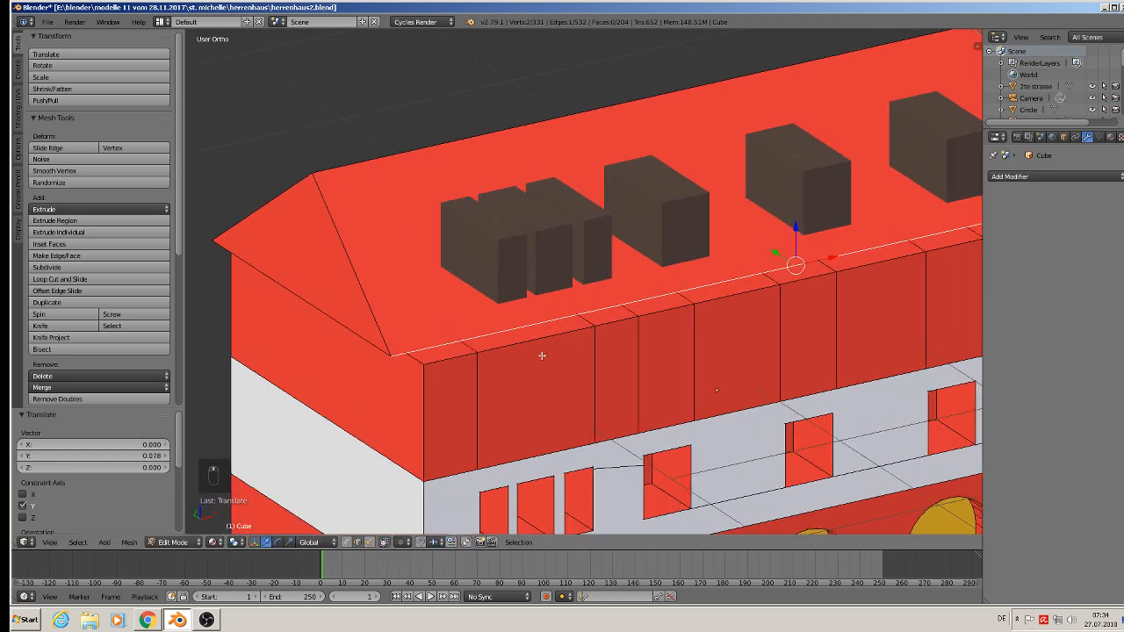
- Examine the dormer gables and the eaves above the triple windows in the street-level reference photo
{"action": "left_click", "coordinate": [369, 542]}
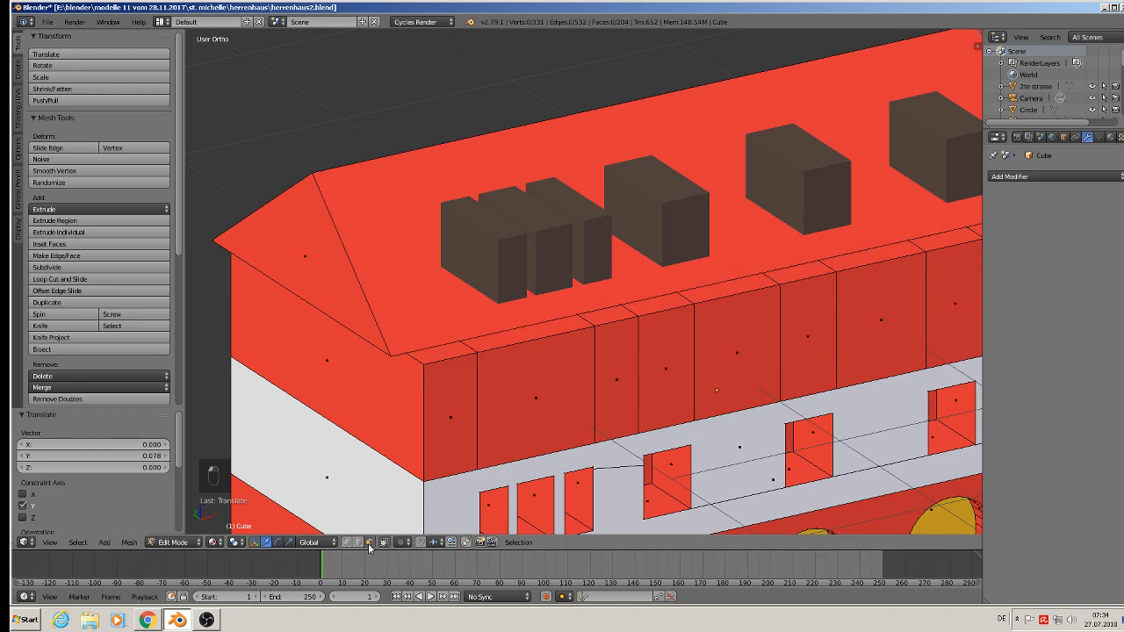
{"action": "scroll", "coordinate": [824, 392], "scroll_direction": "down", "scroll_amount": 6}
{"action": "scroll", "coordinate": [823, 393], "scroll_direction": "up", "scroll_amount": 8}
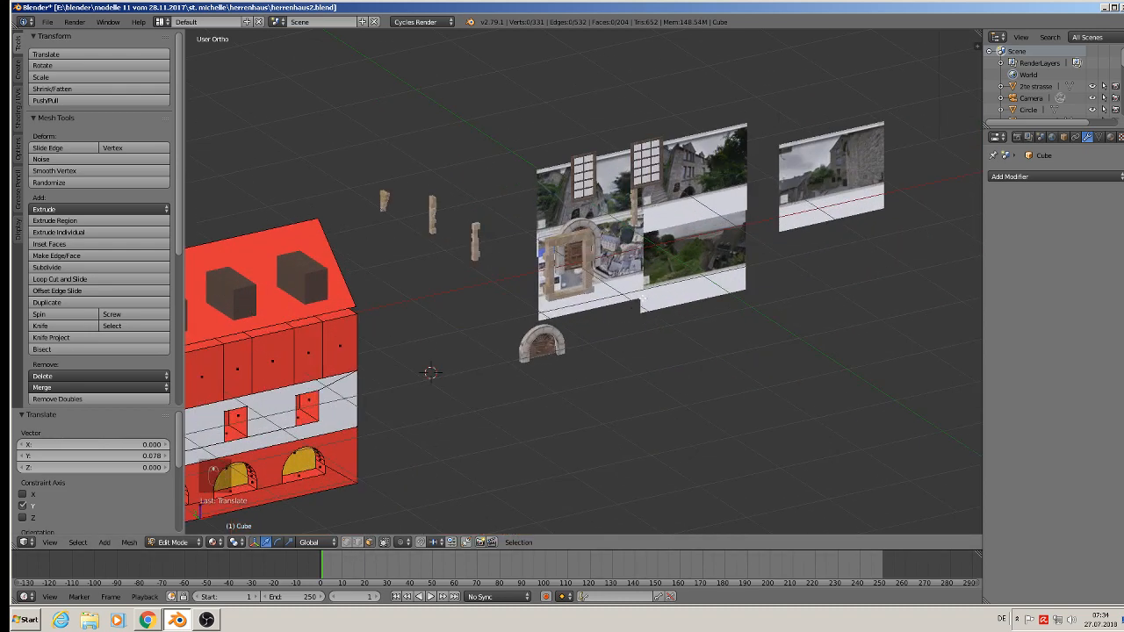
{"action": "scroll", "coordinate": [690, 164], "scroll_direction": "up", "scroll_amount": 8}
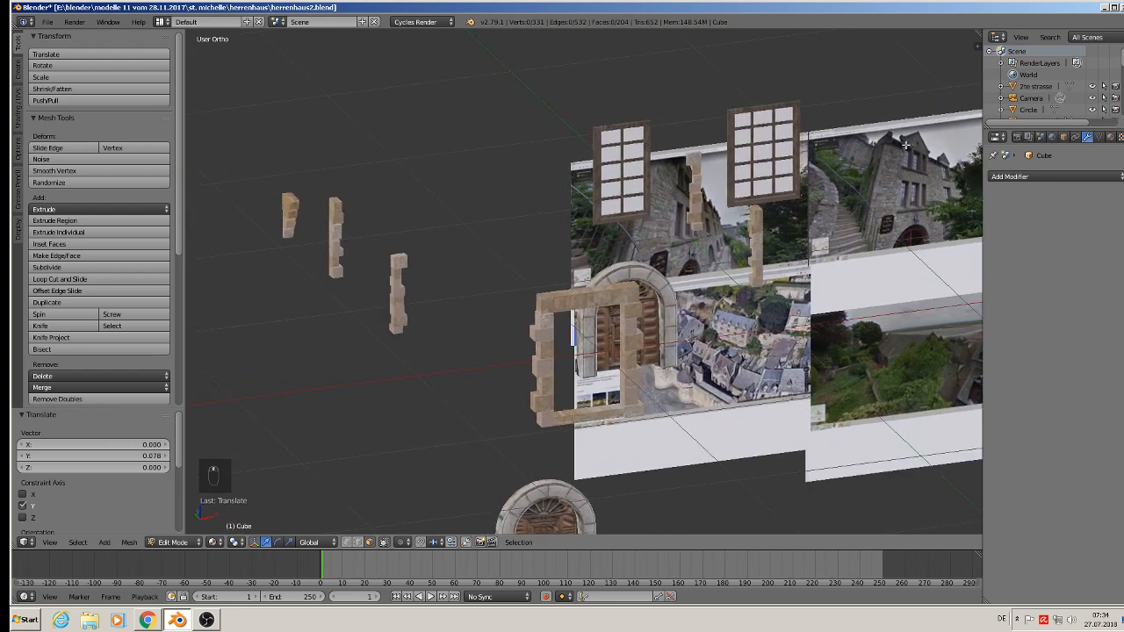
{"action": "scroll", "coordinate": [594, 230], "scroll_direction": "up", "scroll_amount": 4}
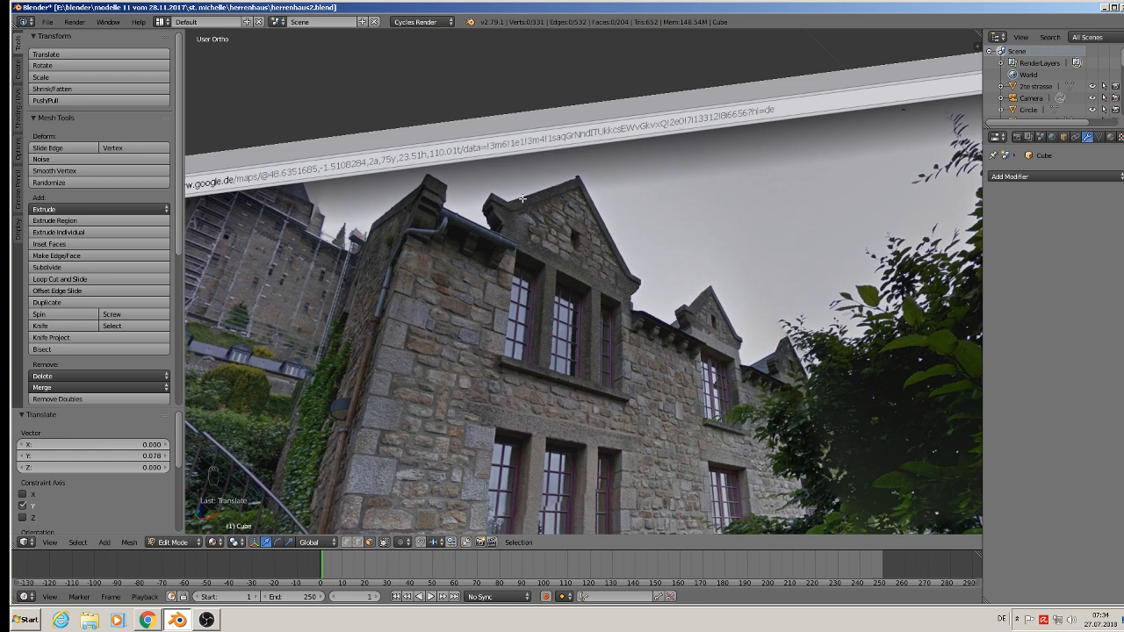
{"action": "scroll", "coordinate": [525, 255], "scroll_direction": "down", "scroll_amount": 12}
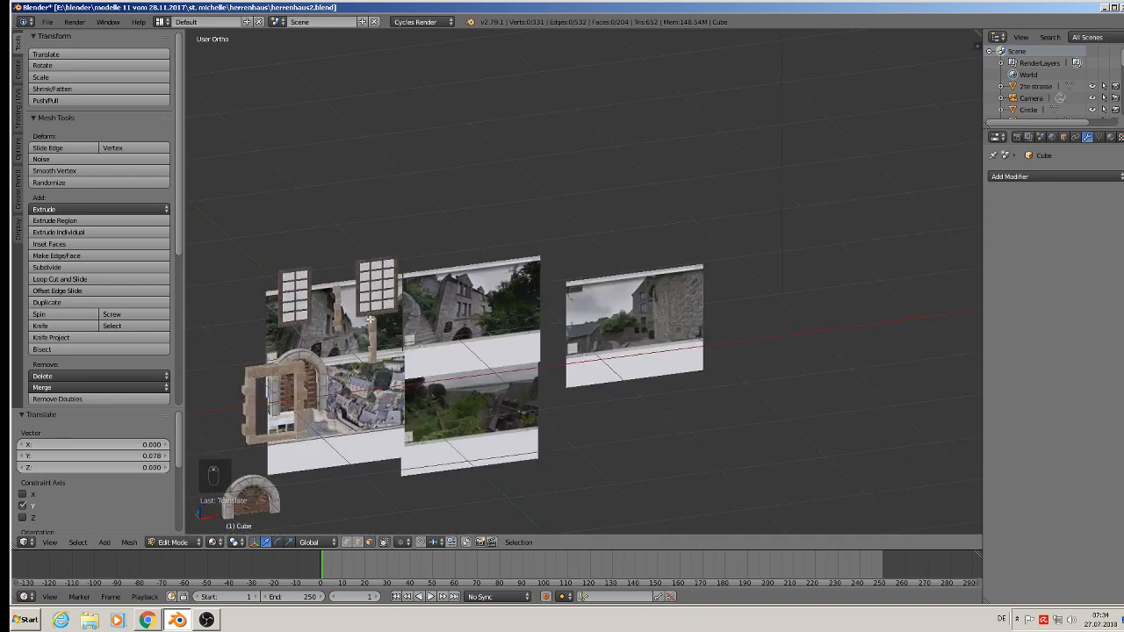
- Add a vertical loop cut to the gable-end wall, slid close to the front corner so it runs along the ledge below the roof
{"action": "middle_click_drag", "start_coordinate": [370, 319], "coordinate": [940, 228], "text": "shift"}
{"action": "middle_click_drag", "start_coordinate": [441, 292], "coordinate": [831, 254]}
{"action": "scroll", "coordinate": [547, 321], "scroll_direction": "up", "scroll_amount": 5}
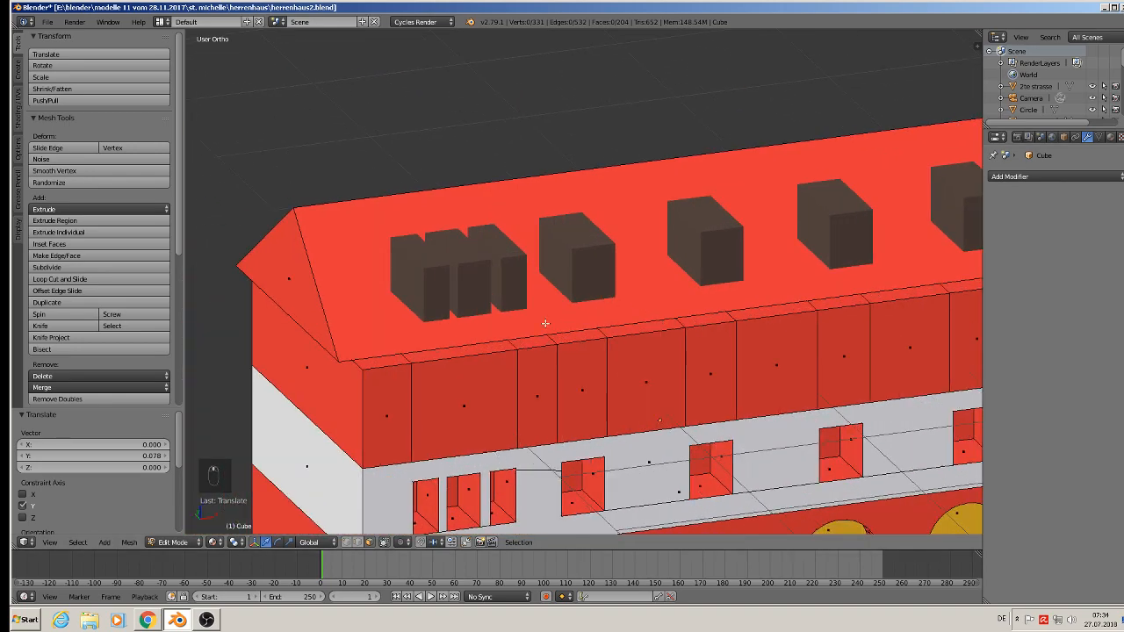
{"action": "middle_click_drag", "start_coordinate": [568, 339], "coordinate": [566, 272], "text": "shift"}
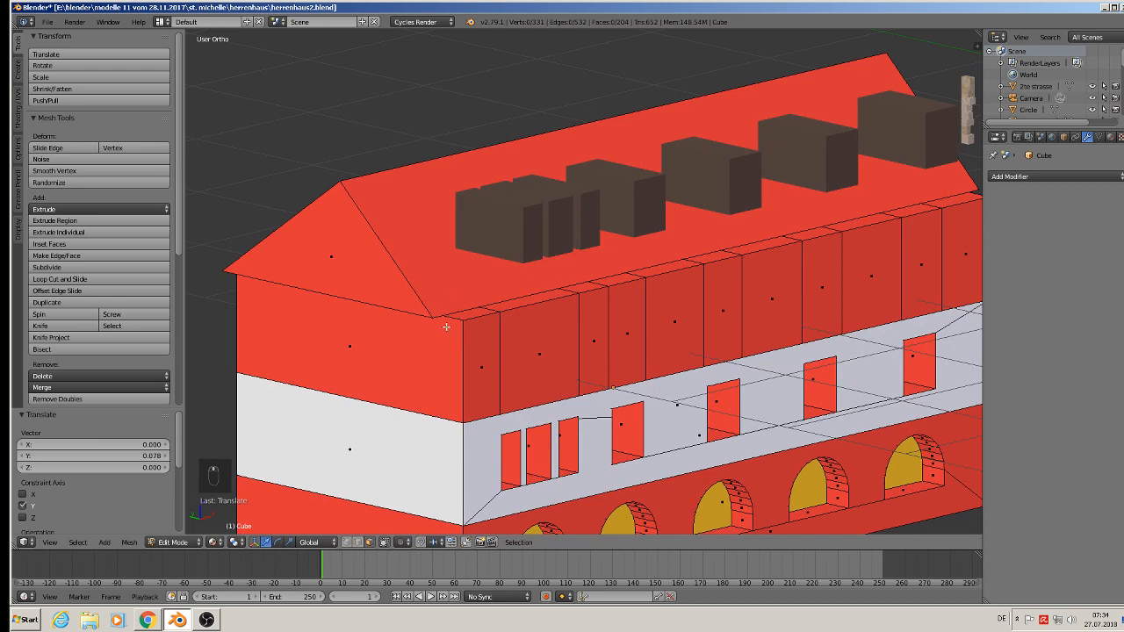
{"action": "key", "text": "ctrl+r"}
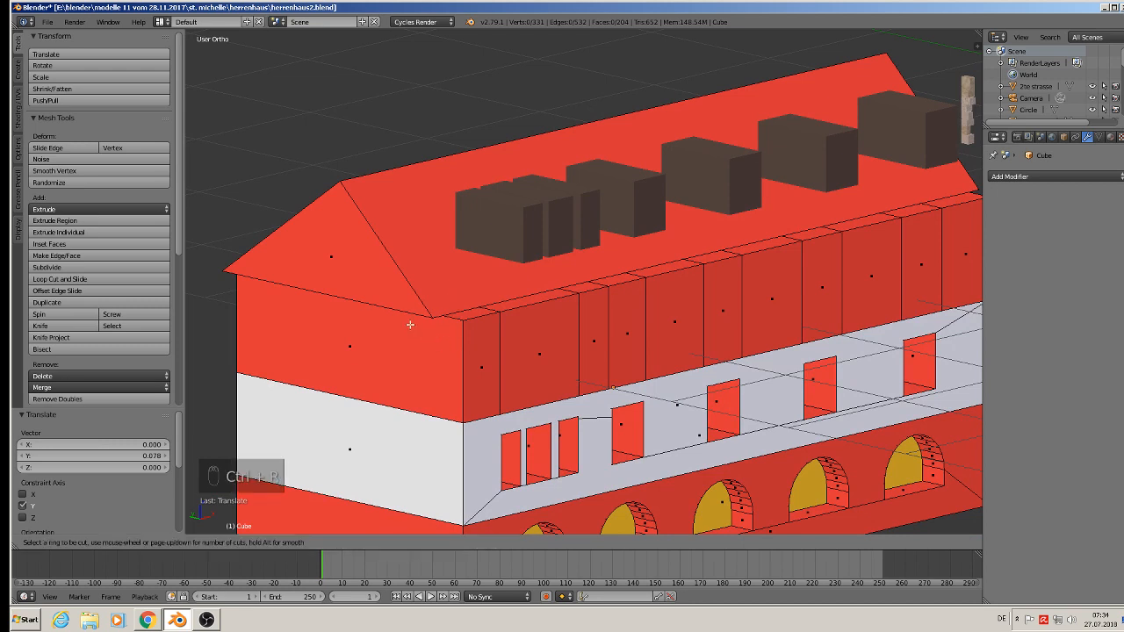
{"action": "left_click", "coordinate": [369, 389]}
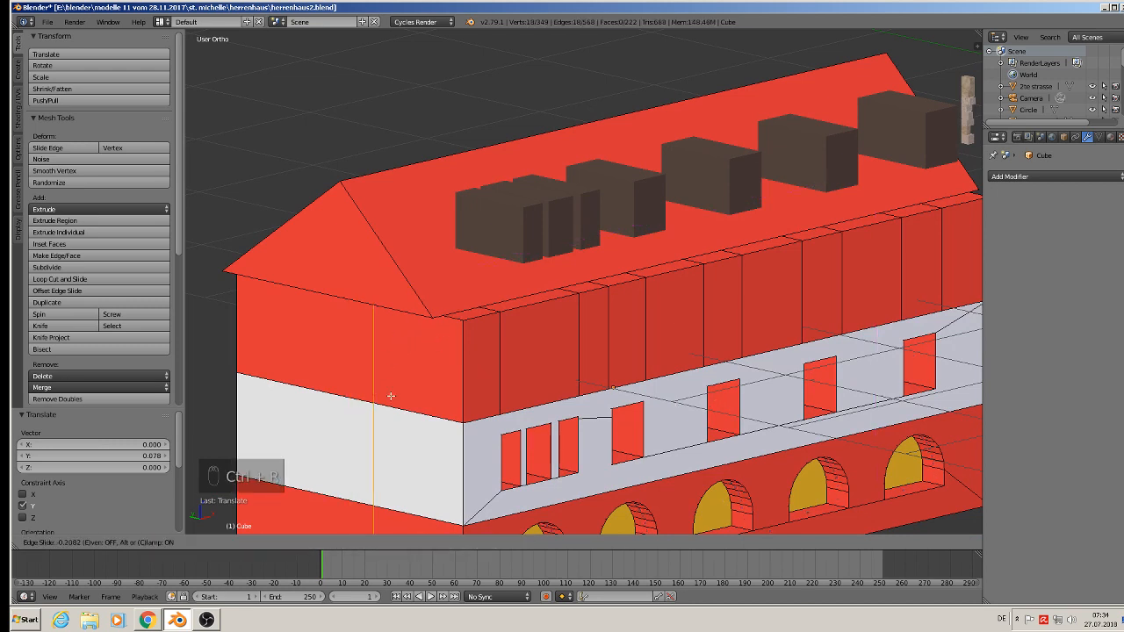
{"action": "left_click", "coordinate": [458, 426]}
- Select the five ledge faces above the triple window and the four single windows, and extrude them upward 0.080 along Z
{"action": "middle_click_drag", "start_coordinate": [460, 413], "coordinate": [456, 312]}
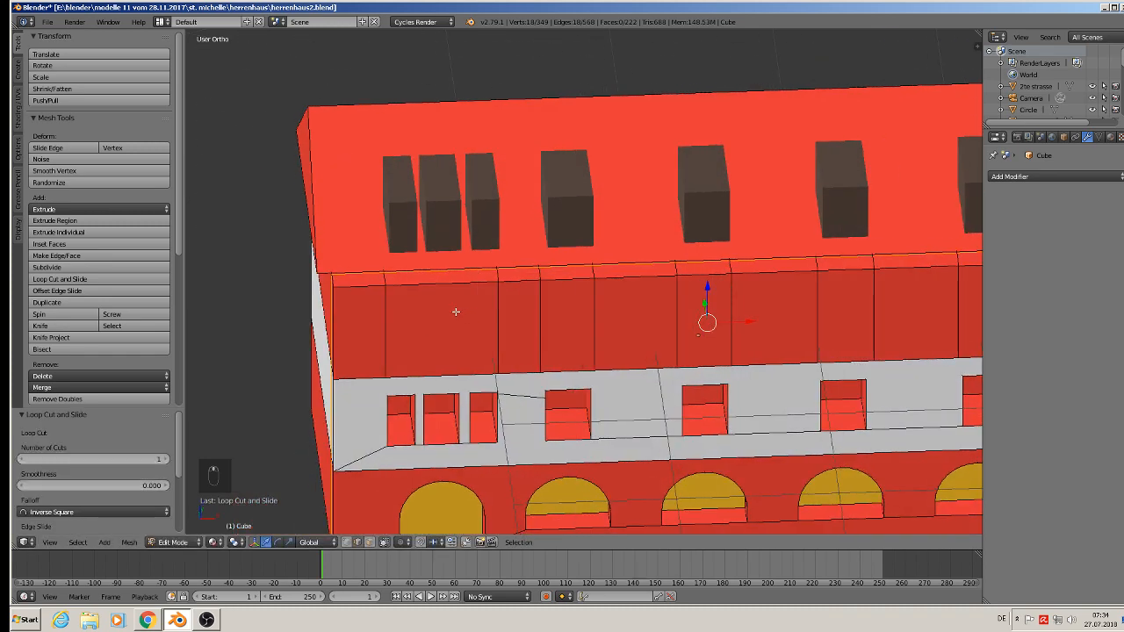
{"action": "left_click", "coordinate": [369, 542]}
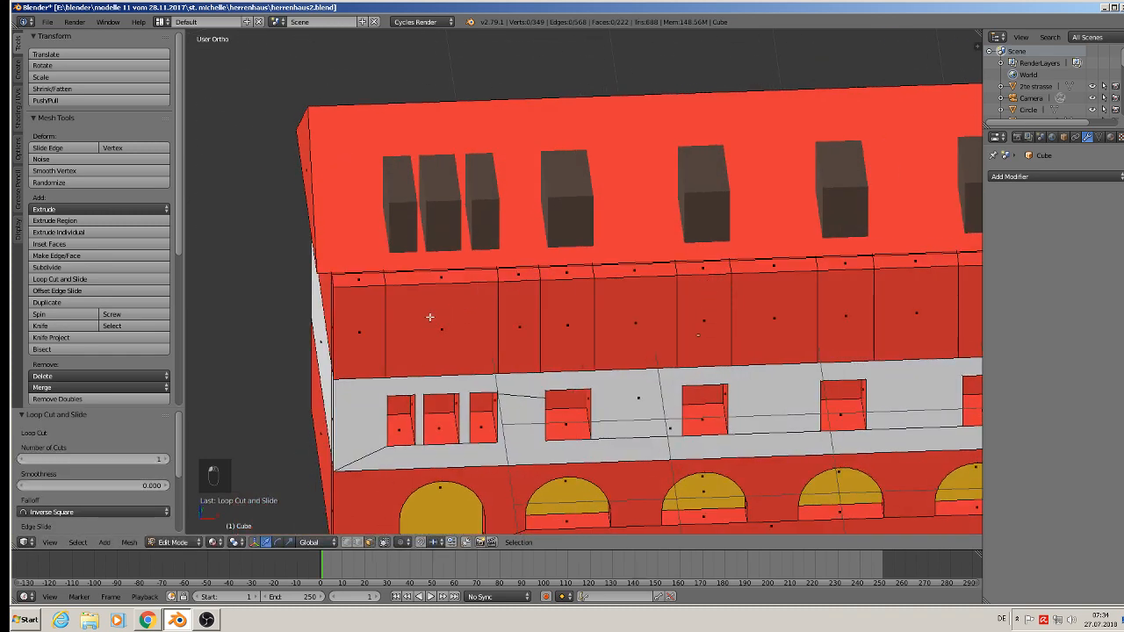
{"action": "right_click", "coordinate": [452, 276]}
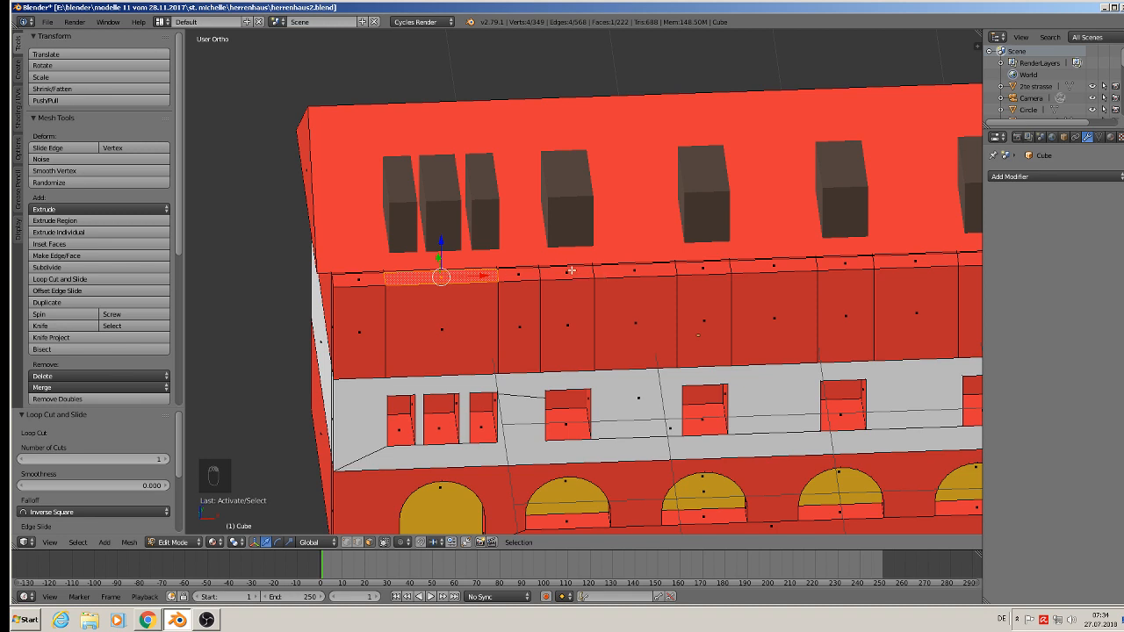
{"action": "right_click", "coordinate": [571, 270], "text": "shift"}
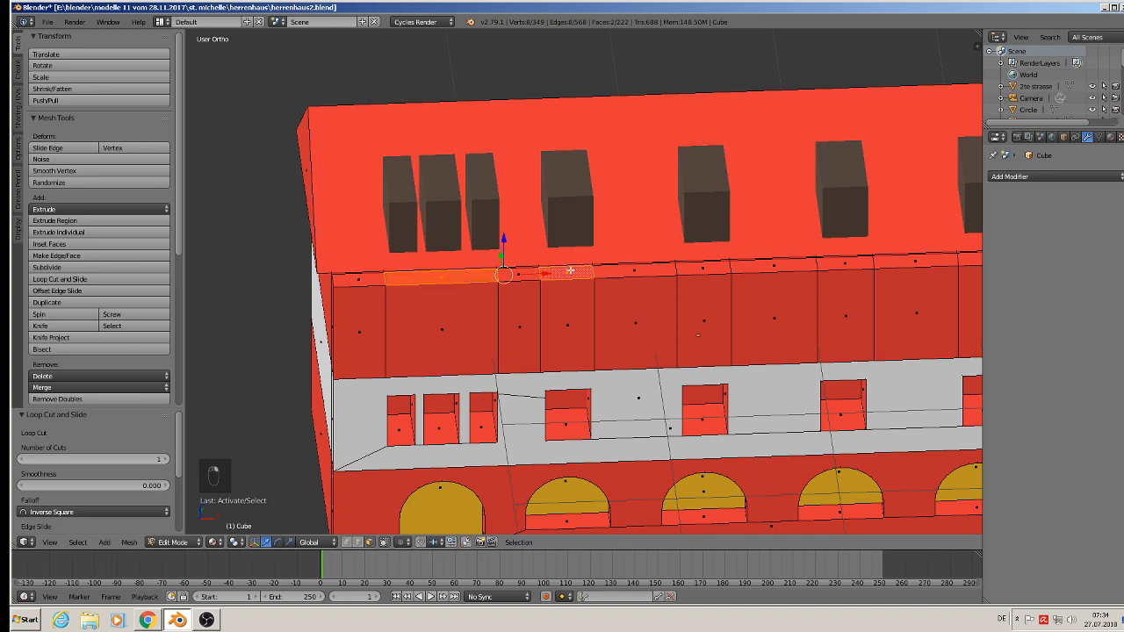
{"action": "right_click", "coordinate": [707, 267], "text": "shift"}
{"action": "middle_click_drag", "start_coordinate": [760, 316], "coordinate": [639, 312]}
{"action": "right_click", "coordinate": [693, 243], "text": "shift"}
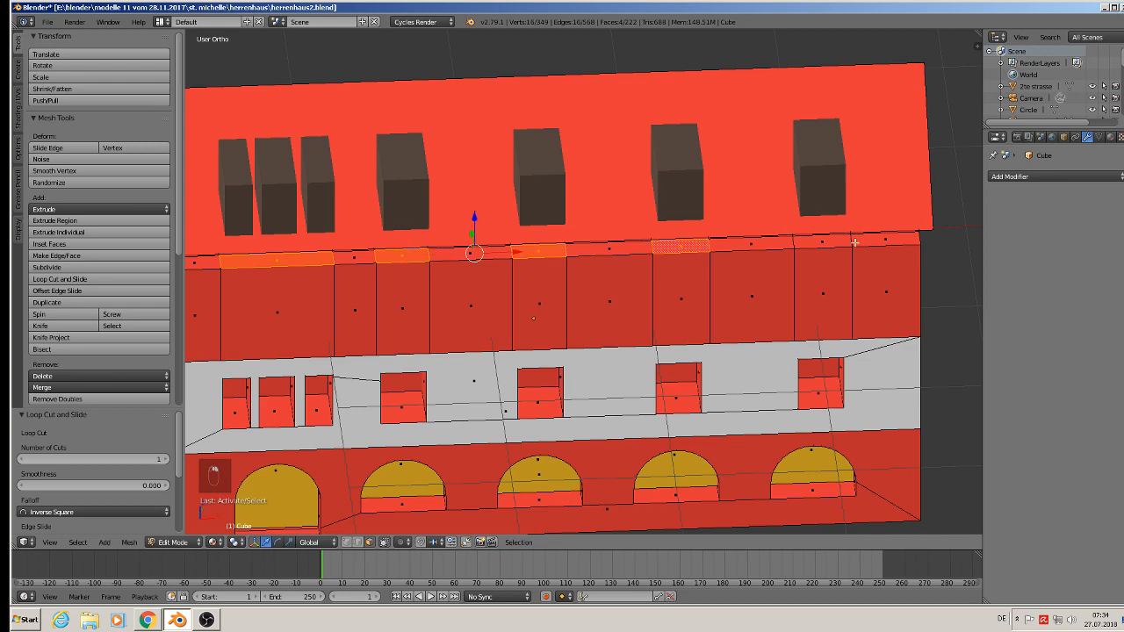
{"action": "right_click", "coordinate": [830, 240], "text": "shift"}
{"action": "middle_click_drag", "start_coordinate": [778, 297], "coordinate": [715, 269]}
{"action": "key", "text": "e"}
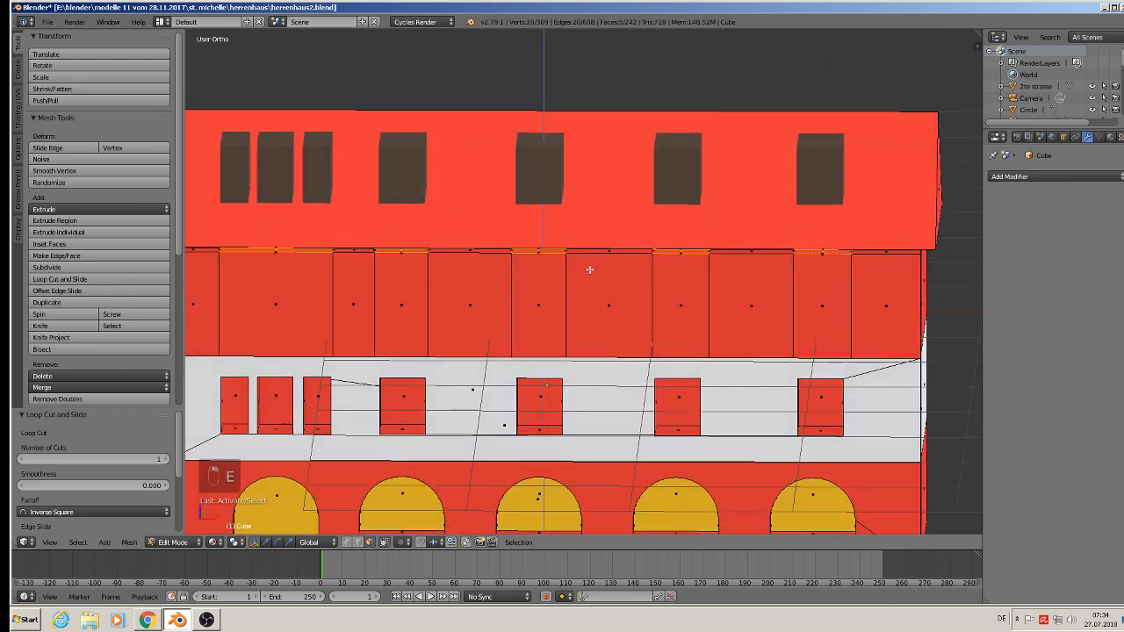
{"action": "left_click", "coordinate": [546, 199]}
{"action": "scroll", "coordinate": [549, 211], "scroll_direction": "down", "scroll_amount": 2}
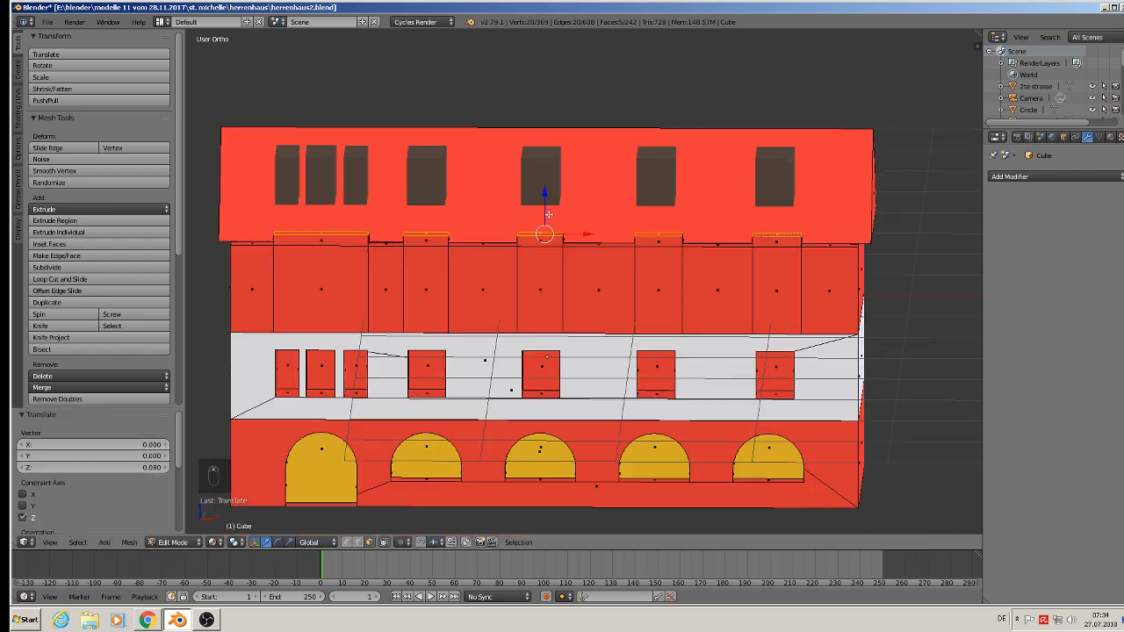
- Examine the stepped base of the dormer gable above the triple windows in the street-level reference photo
{"action": "middle_click_drag", "start_coordinate": [746, 333], "coordinate": [292, 307], "text": "shift"}
{"action": "middle_click_drag", "start_coordinate": [878, 281], "coordinate": [427, 303], "text": "shift"}
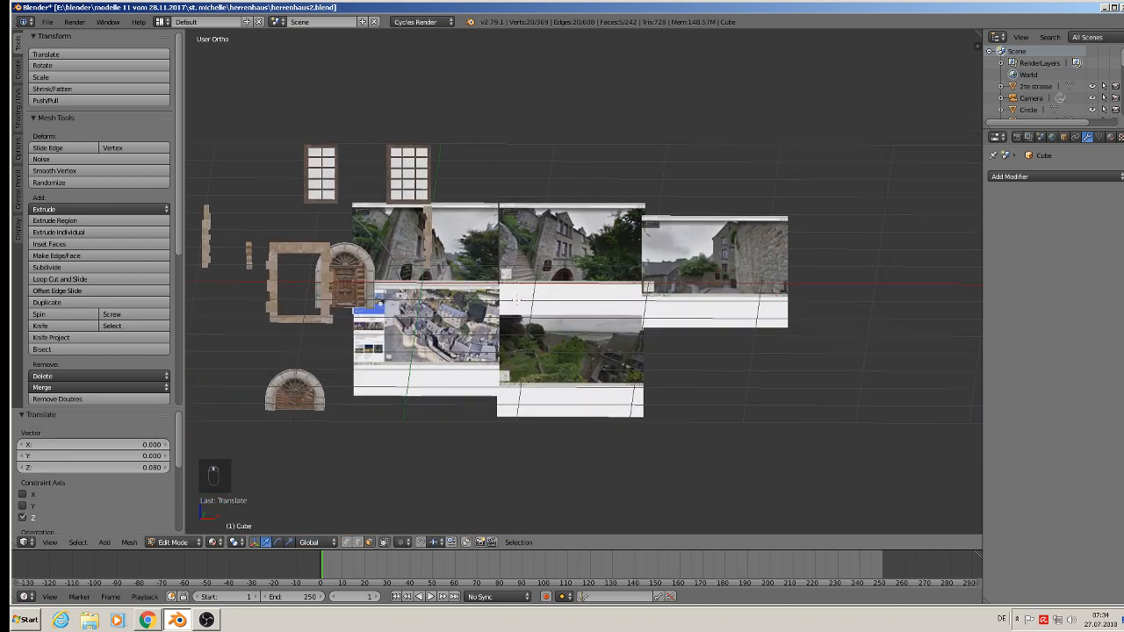
{"action": "scroll", "coordinate": [653, 254], "scroll_direction": "up", "scroll_amount": 3}
{"action": "scroll", "coordinate": [500, 202], "scroll_direction": "up", "scroll_amount": 4}
{"action": "scroll", "coordinate": [474, 201], "scroll_direction": "up", "scroll_amount": 2}
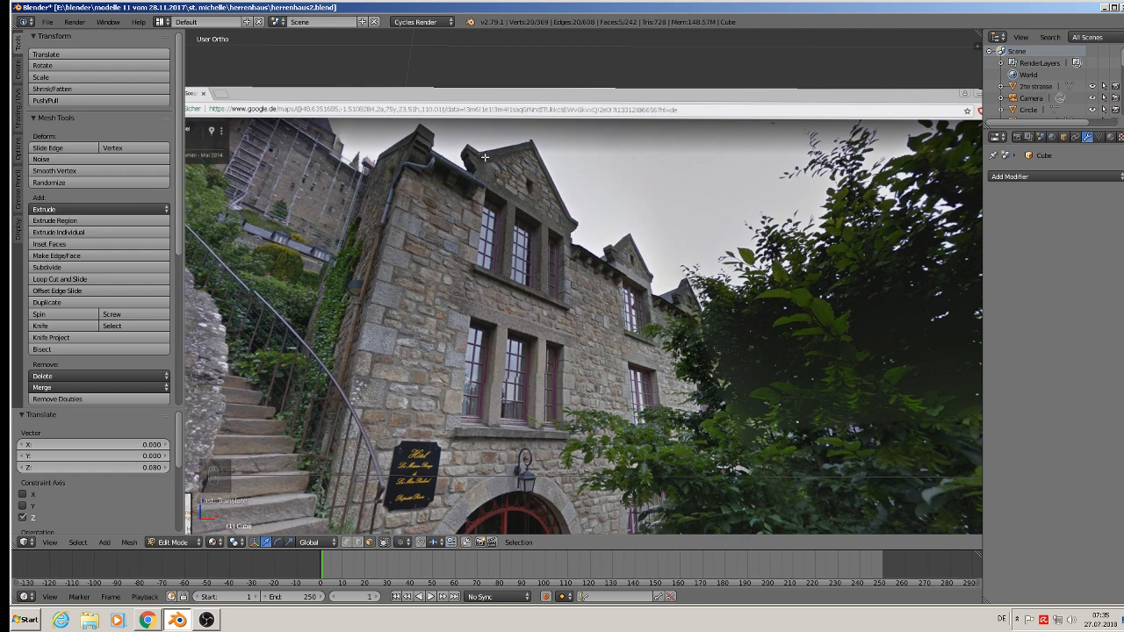
{"action": "scroll", "coordinate": [531, 222], "scroll_direction": "down", "scroll_amount": 11}
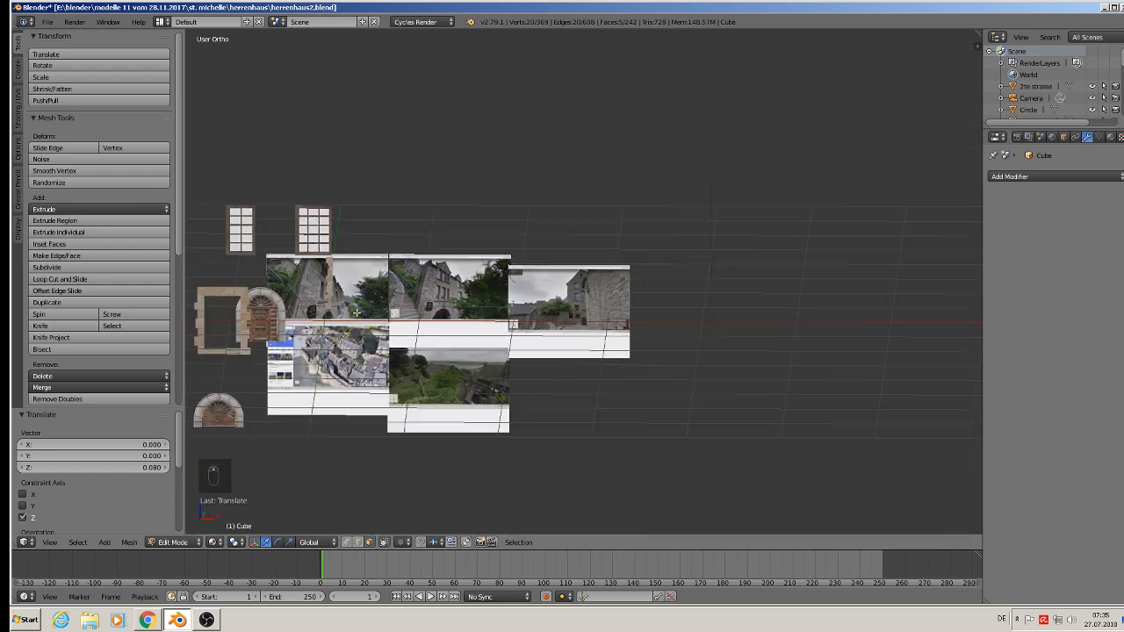
{"action": "middle_click_drag", "start_coordinate": [353, 316], "coordinate": [314, 317], "text": "shift"}
{"action": "middle_click_drag", "start_coordinate": [324, 275], "coordinate": [499, 291], "text": "shift"}
{"action": "scroll", "coordinate": [499, 291], "scroll_direction": "up", "scroll_amount": 2}
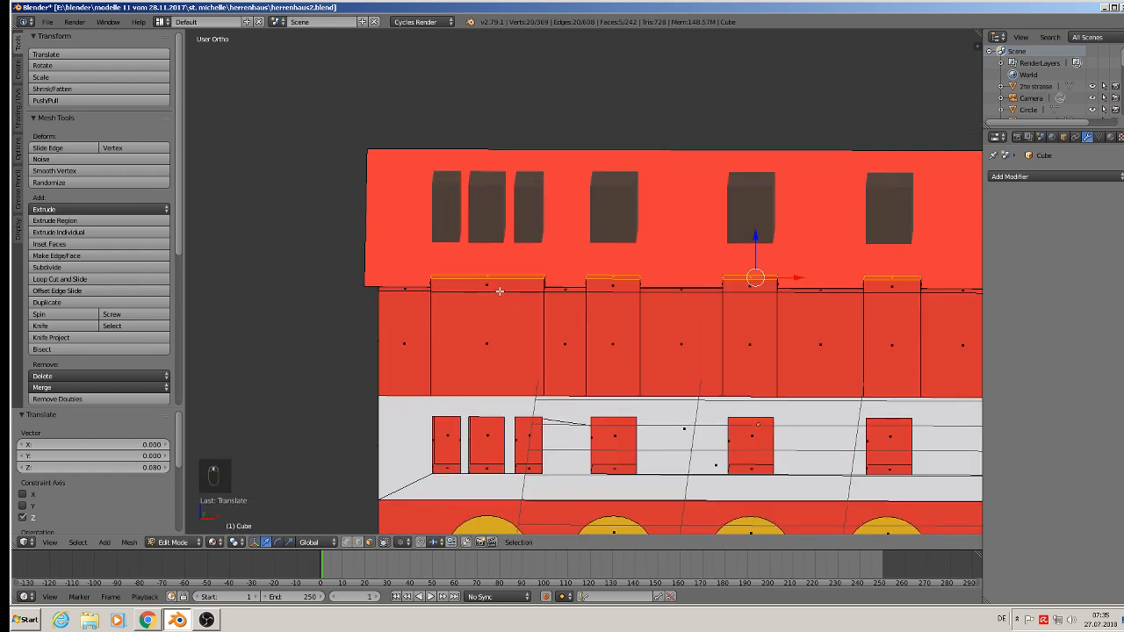
- Extrude the tops of the five dormer blocks upward twice, by 0.069 and by 0.062 along Z
{"action": "key", "text": "e"}
{"action": "right_click", "coordinate": [631, 292]}
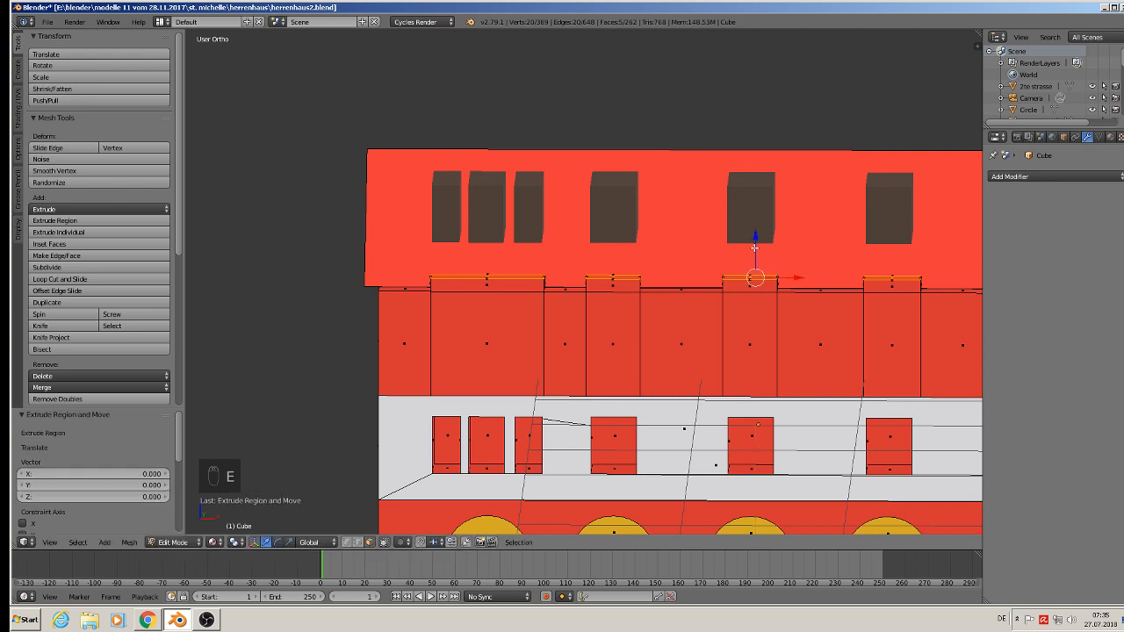
{"action": "left_click_drag", "start_coordinate": [755, 247], "coordinate": [755, 230]}
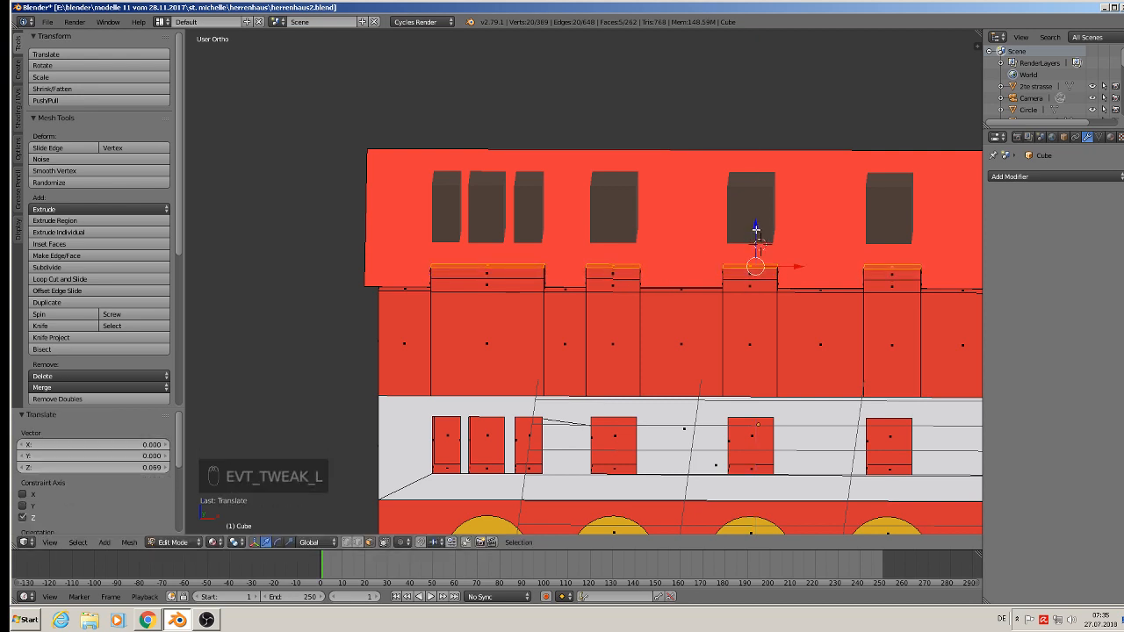
{"action": "key", "text": "e"}
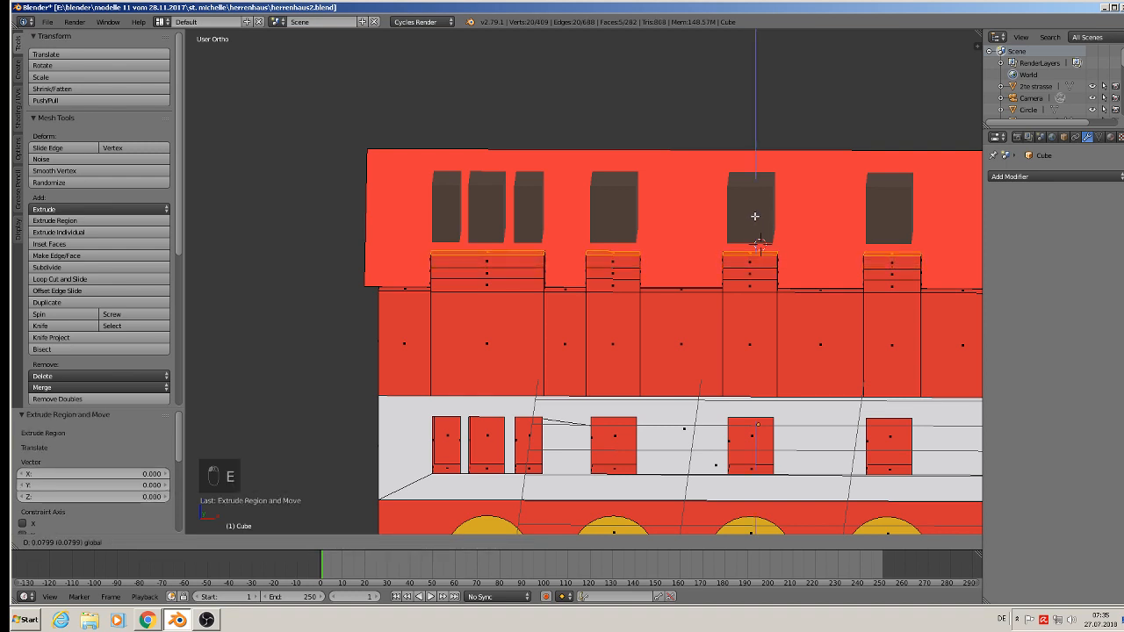
{"action": "left_click", "coordinate": [755, 219]}
- Select both side faces of the top tier on all five dormer blocks and set the pivot point to Individual Origins
{"action": "scroll", "coordinate": [539, 289], "scroll_direction": "up", "scroll_amount": 2}
{"action": "middle_click_drag", "start_coordinate": [524, 269], "coordinate": [631, 282]}
{"action": "right_click", "coordinate": [562, 235]}
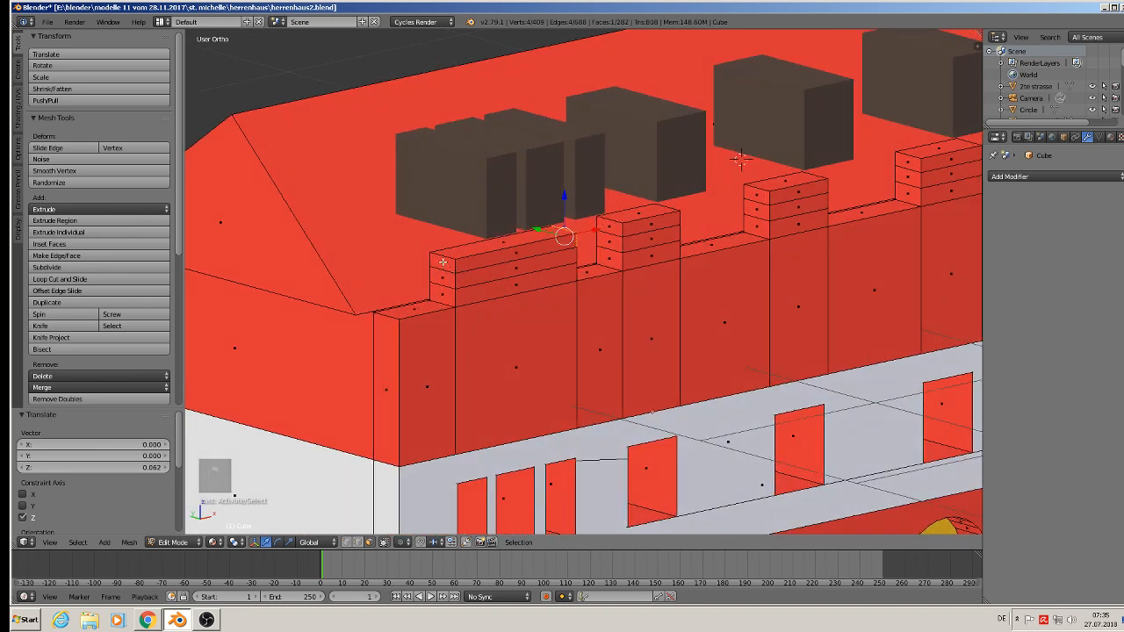
{"action": "right_click", "coordinate": [613, 228], "text": "shift"}
{"action": "middle_click_drag", "start_coordinate": [703, 225], "coordinate": [684, 249]}
{"action": "right_click", "coordinate": [700, 251], "text": "shift"}
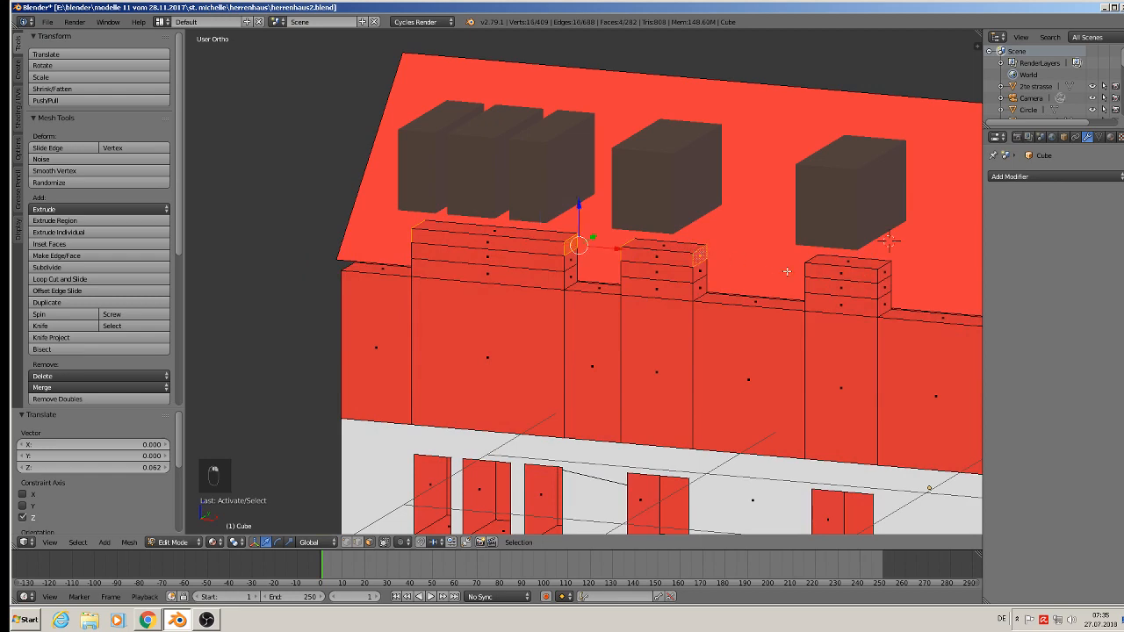
{"action": "right_click", "coordinate": [887, 272], "text": "shift"}
{"action": "middle_click_drag", "start_coordinate": [880, 311], "coordinate": [862, 270]}
{"action": "right_click", "coordinate": [807, 230], "text": "shift"}
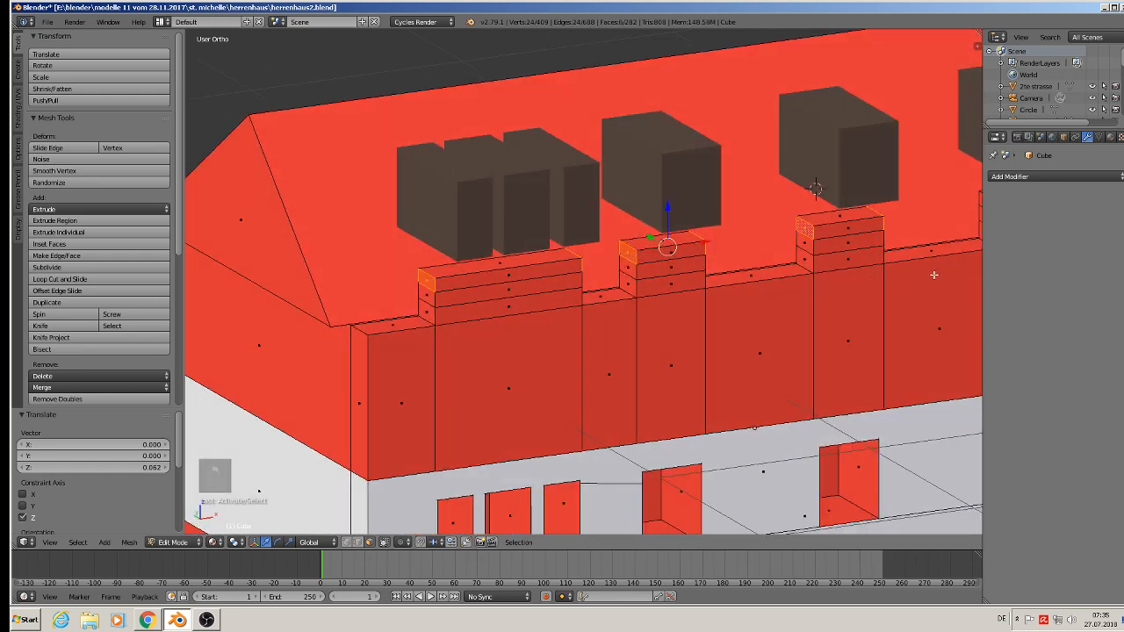
{"action": "middle_click_drag", "start_coordinate": [934, 275], "coordinate": [757, 252]}
{"action": "right_click", "coordinate": [753, 243], "text": "shift"}
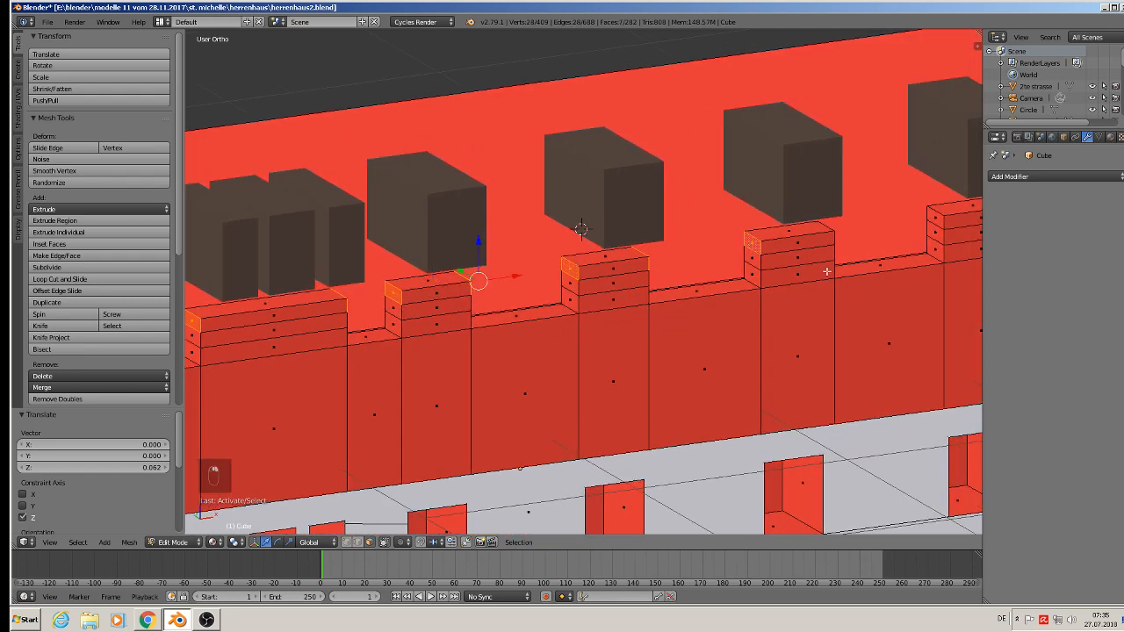
{"action": "right_click", "coordinate": [931, 218], "text": "shift"}
{"action": "middle_click_drag", "start_coordinate": [890, 256], "coordinate": [819, 266]}
{"action": "right_click", "coordinate": [859, 284], "text": "shift"}
{"action": "middle_click_drag", "start_coordinate": [843, 312], "coordinate": [568, 315], "text": "shift"}
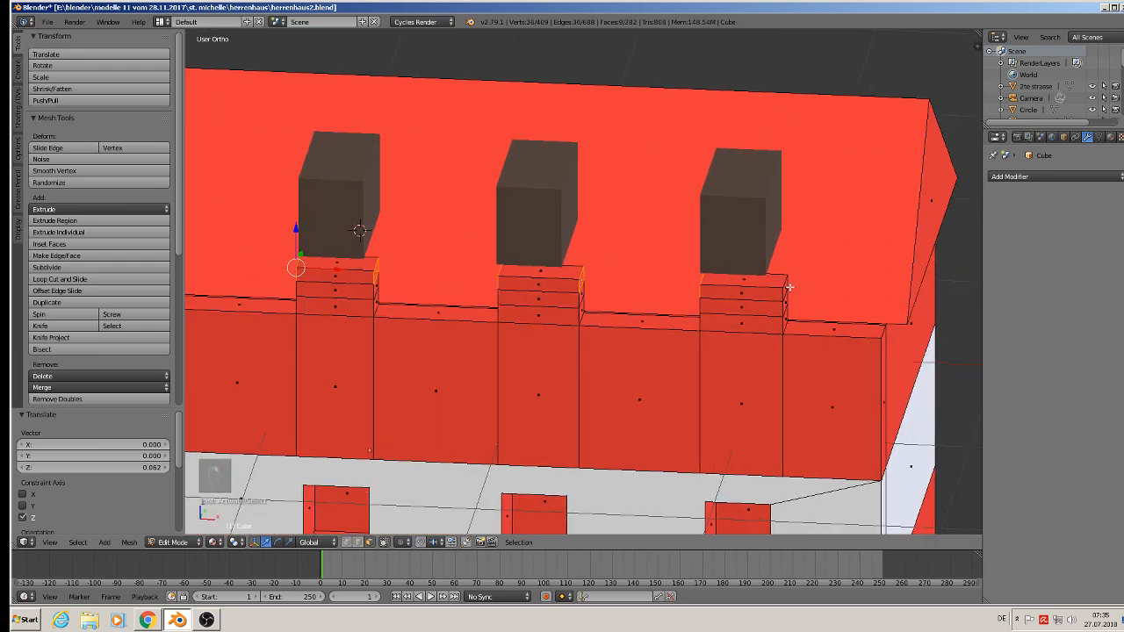
{"action": "right_click", "coordinate": [788, 287], "text": "shift"}
{"action": "scroll", "coordinate": [519, 365], "scroll_direction": "down", "scroll_amount": 3}
{"action": "middle_click_drag", "start_coordinate": [487, 354], "coordinate": [823, 294]}
{"action": "scroll", "coordinate": [586, 276], "scroll_direction": "up", "scroll_amount": 2}
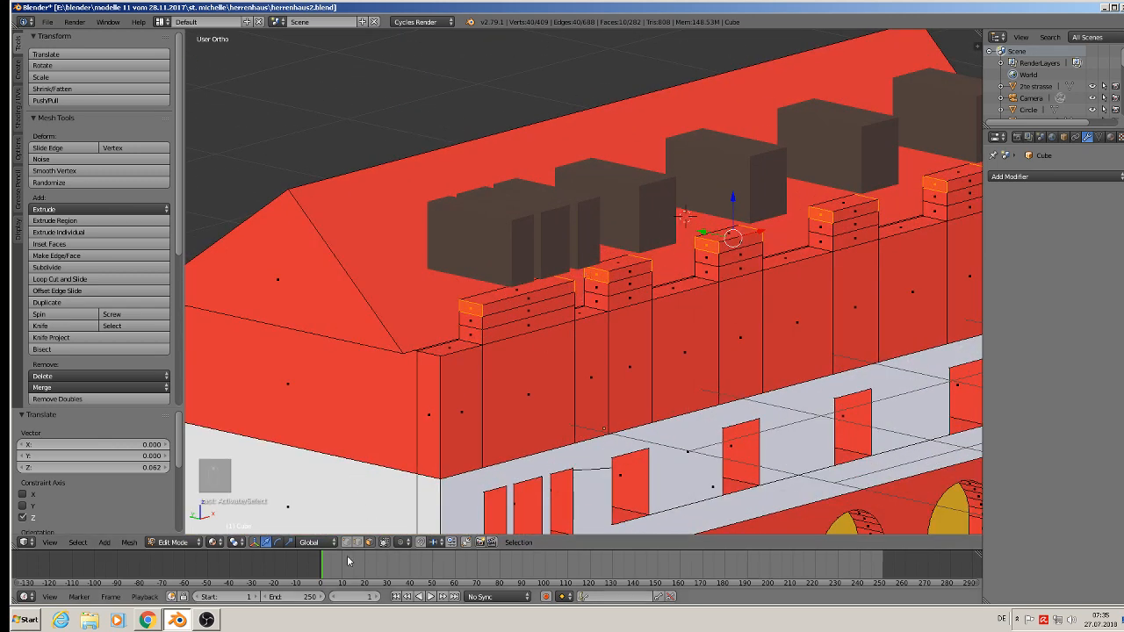
{"action": "left_click", "coordinate": [236, 543]}
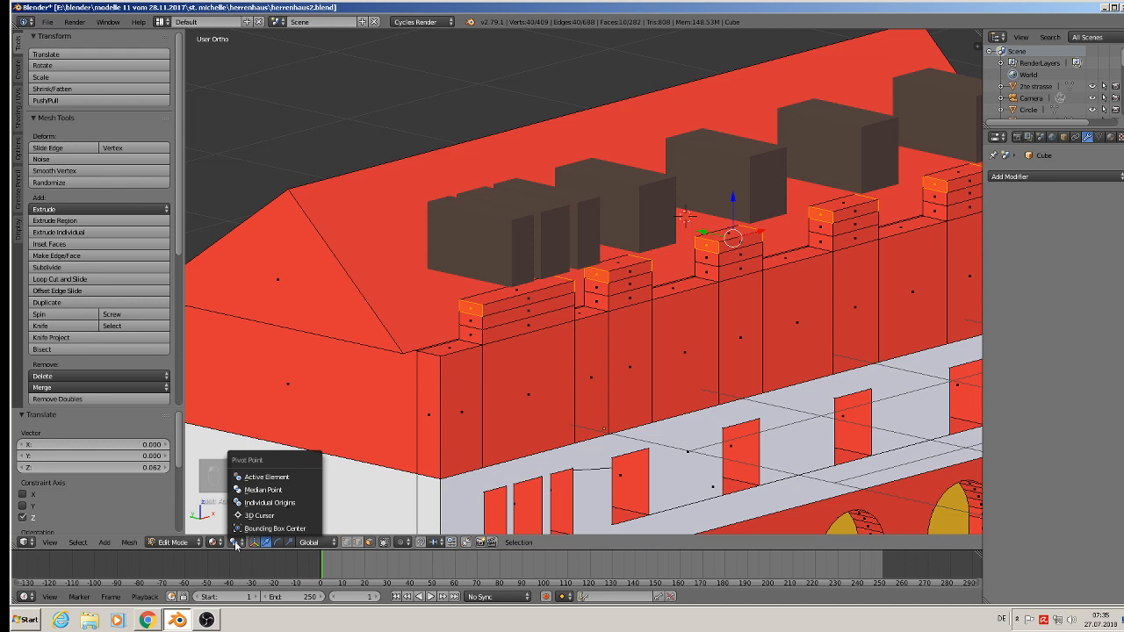
{"action": "left_click", "coordinate": [256, 504]}
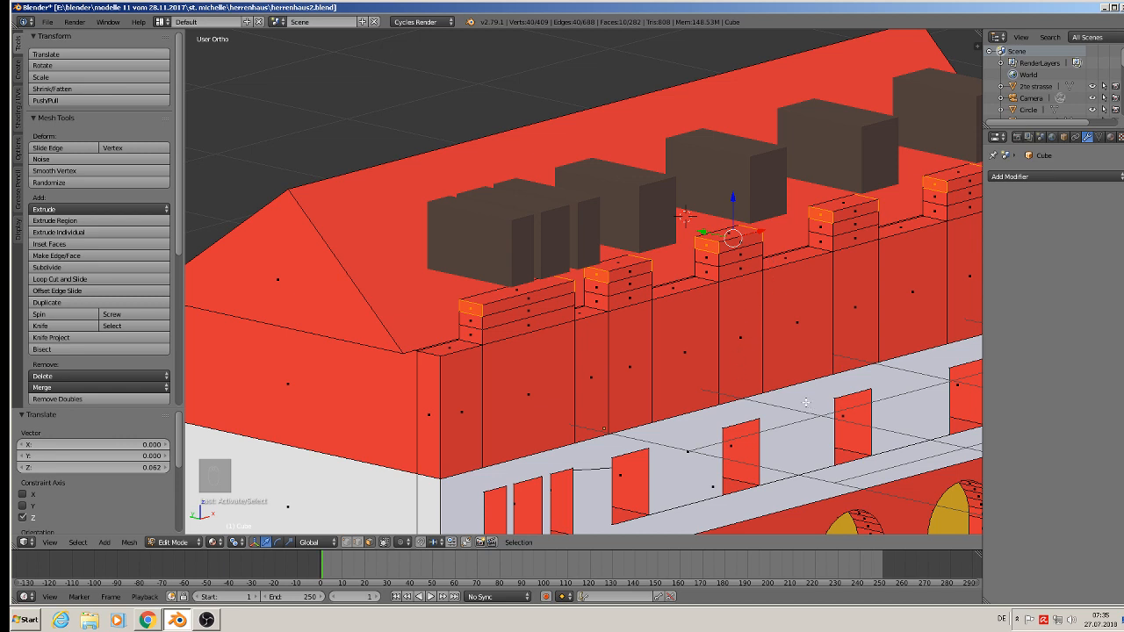
- Try to extrude the top tier's side faces outward by 0.151 along their normals
{"action": "key", "text": "s"}
{"action": "key", "text": "e"}
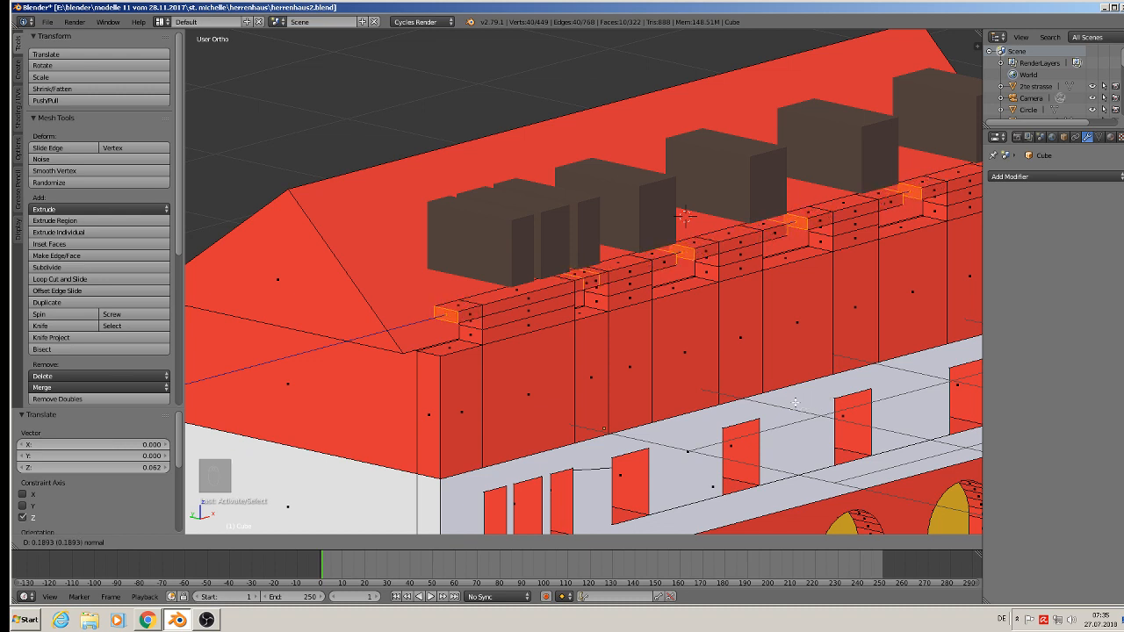
{"action": "left_click", "coordinate": [795, 402]}
{"action": "middle_click_drag", "start_coordinate": [824, 376], "coordinate": [453, 320]}
{"action": "scroll", "coordinate": [745, 362], "scroll_direction": "down", "scroll_amount": 1}
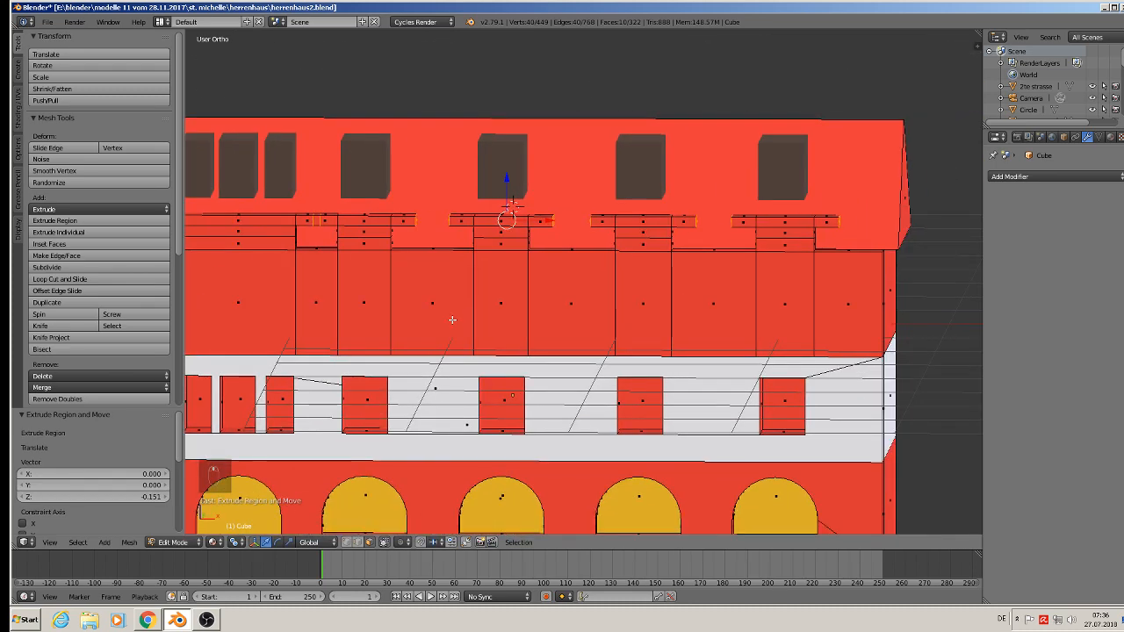
{"action": "middle_click_drag", "start_coordinate": [306, 220], "coordinate": [514, 268], "text": "shift"}
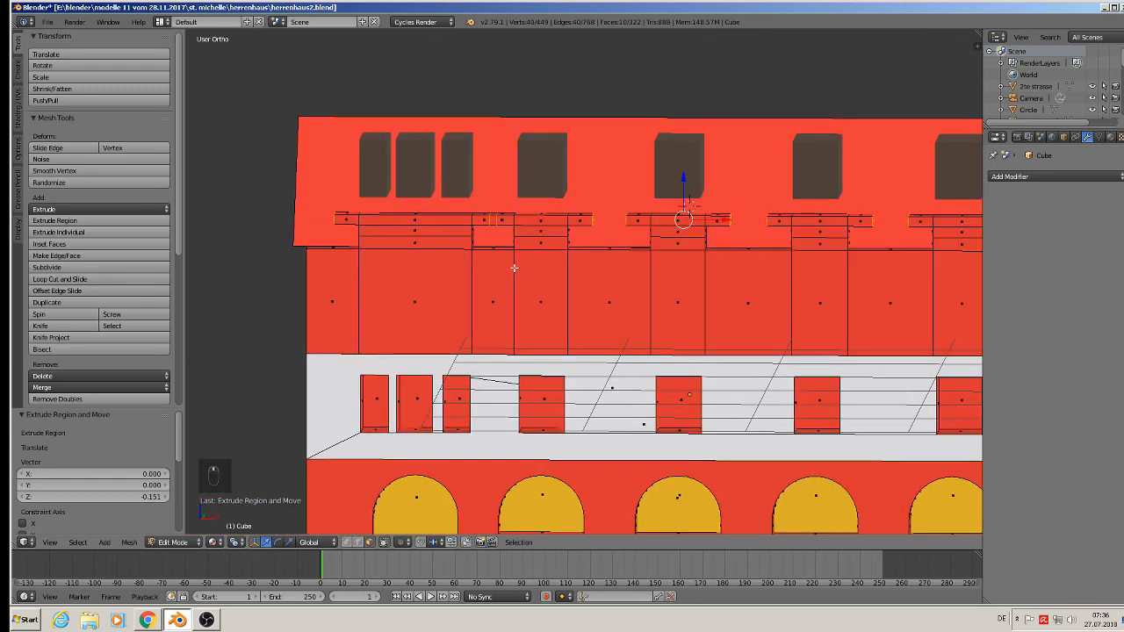
{"action": "key", "text": "ctrl+z"}
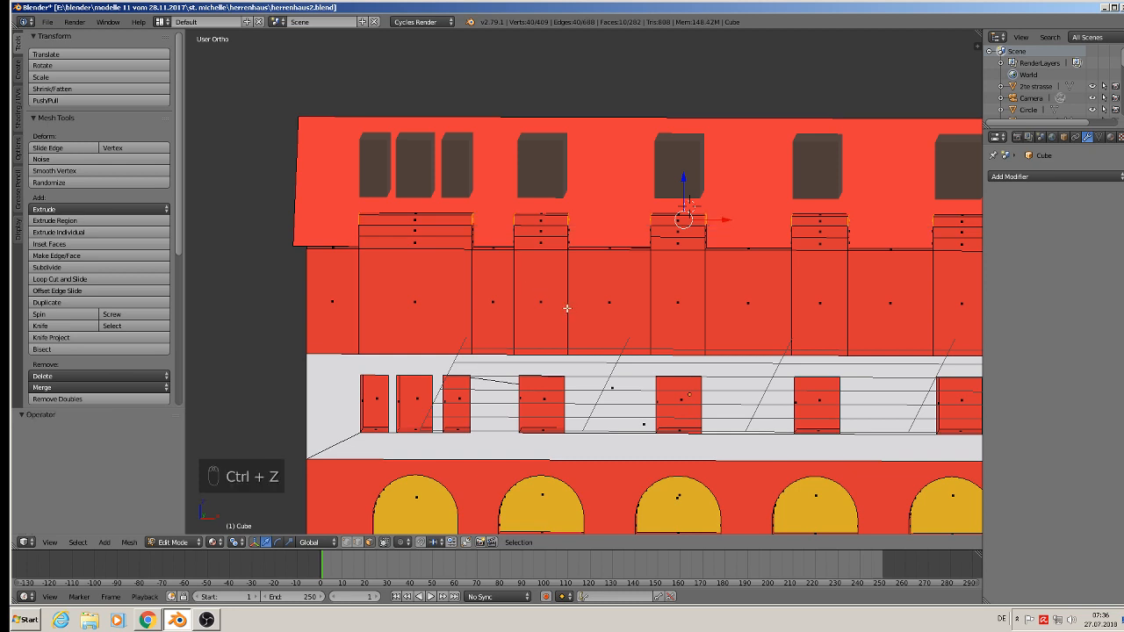
- Extrude the top tier's side faces outward by about 0.11 along their normals and return to Object Mode
{"action": "key", "text": "s"}
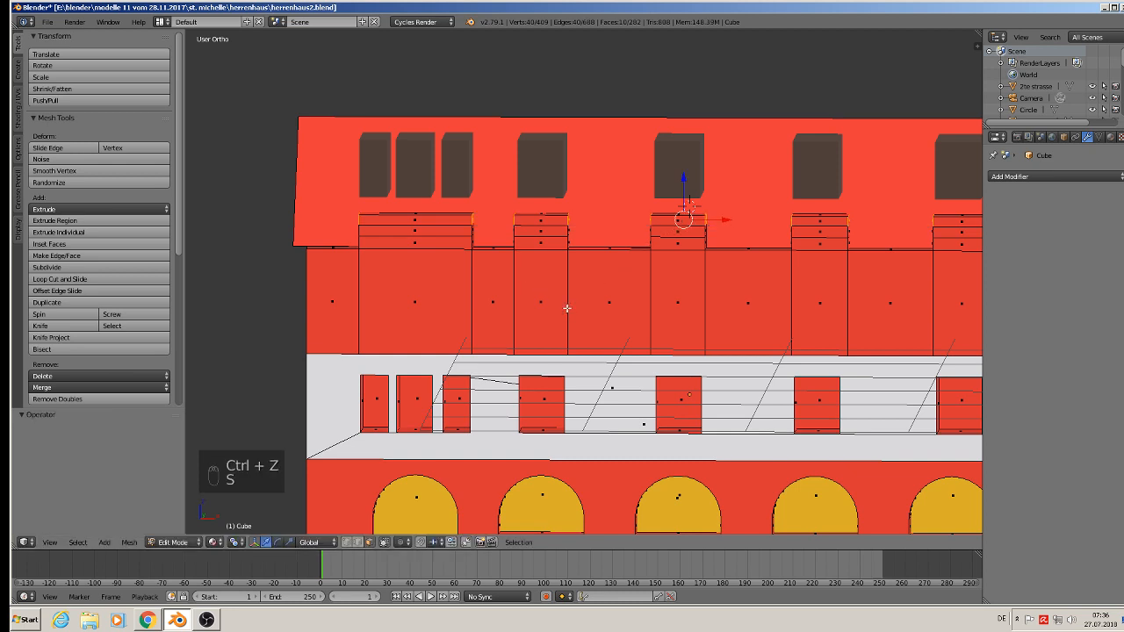
{"action": "key", "text": "e"}
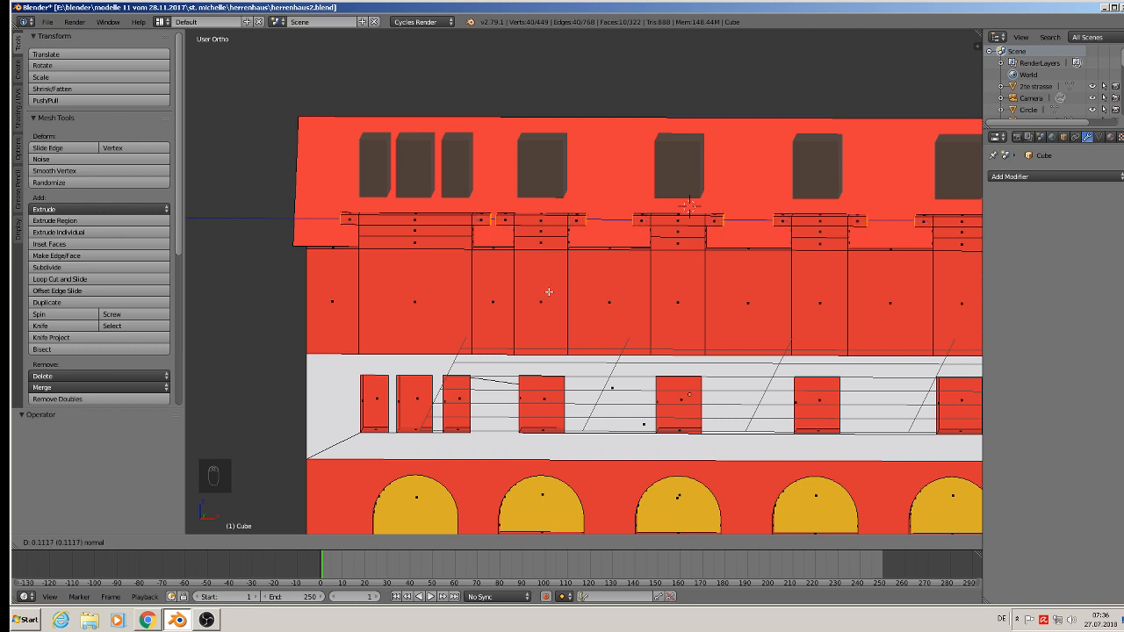
{"action": "left_click", "coordinate": [549, 292]}
{"action": "scroll", "coordinate": [551, 292], "scroll_direction": "down", "scroll_amount": 3}
{"action": "key", "text": "Tab"}
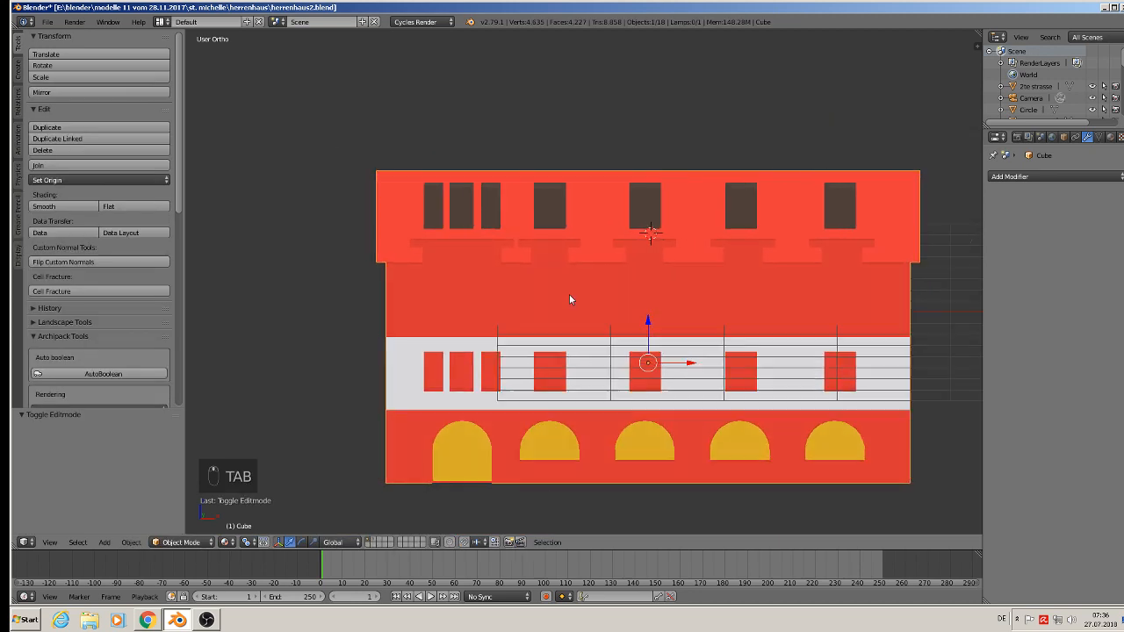
- Compare the widened dormer blocks on the house model with the gable shoulders in the street-level reference photo
{"action": "middle_click_drag", "start_coordinate": [569, 299], "coordinate": [620, 296]}
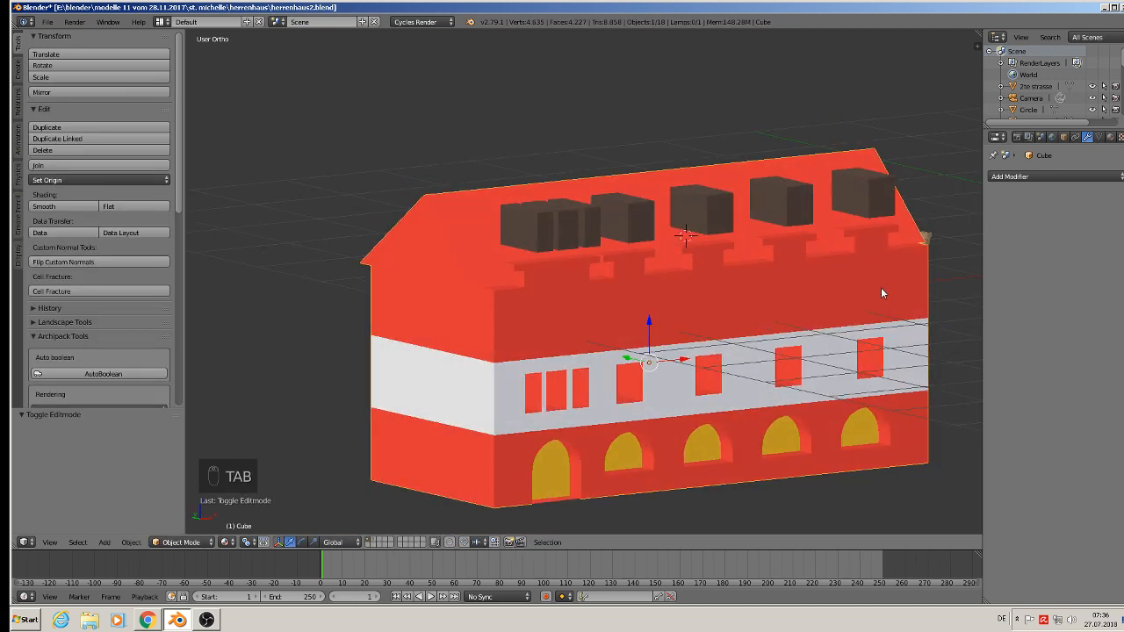
{"action": "middle_click_drag", "start_coordinate": [881, 287], "coordinate": [585, 280], "text": "shift"}
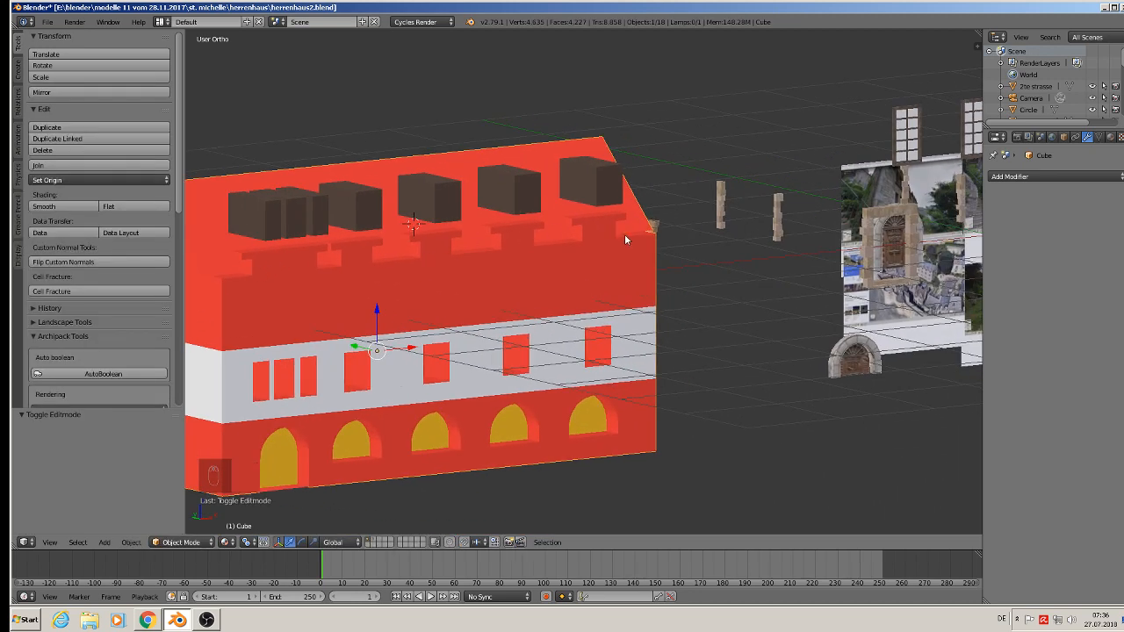
{"action": "middle_click_drag", "start_coordinate": [626, 239], "coordinate": [378, 242], "text": "shift"}
{"action": "scroll", "coordinate": [753, 212], "scroll_direction": "up", "scroll_amount": 3}
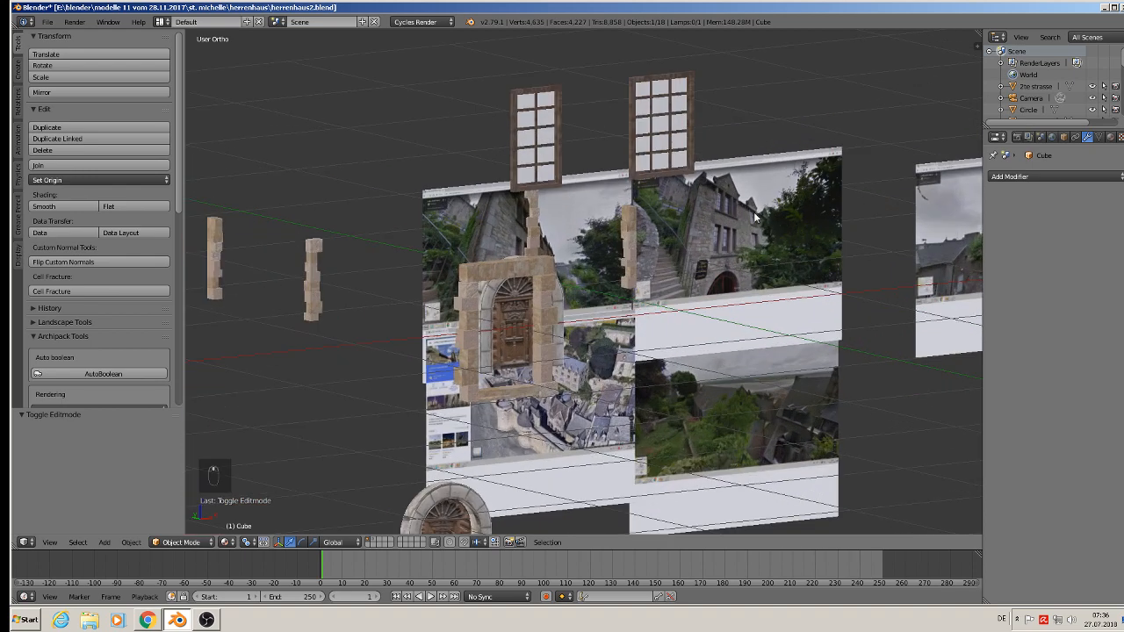
{"action": "scroll", "coordinate": [753, 212], "scroll_direction": "up", "scroll_amount": 8}
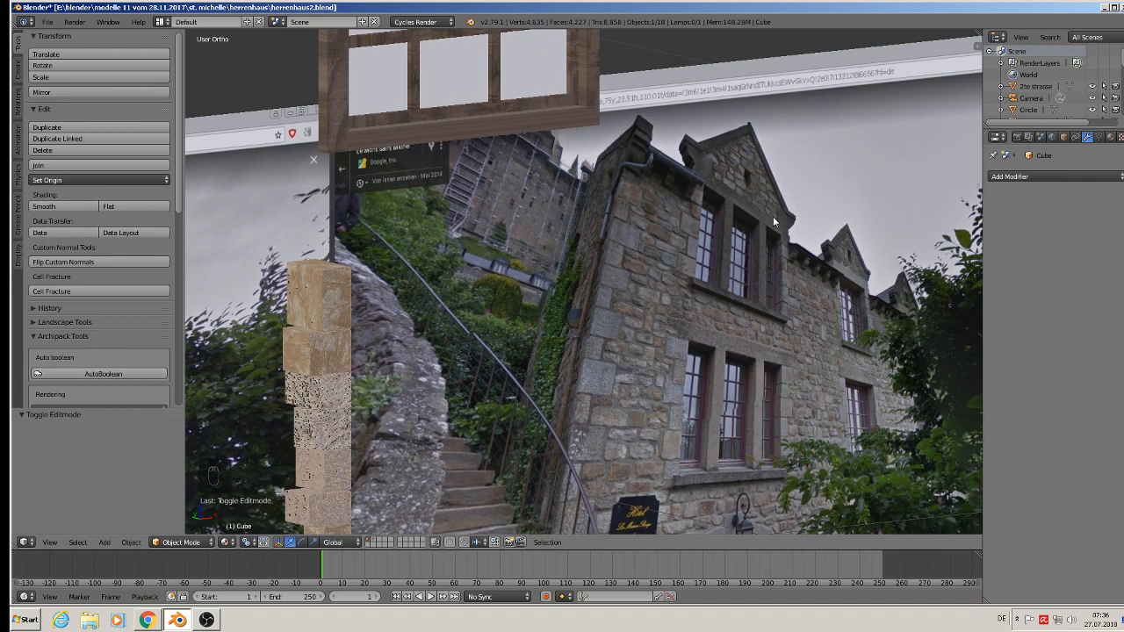
{"action": "scroll", "coordinate": [773, 216], "scroll_direction": "down", "scroll_amount": 10}
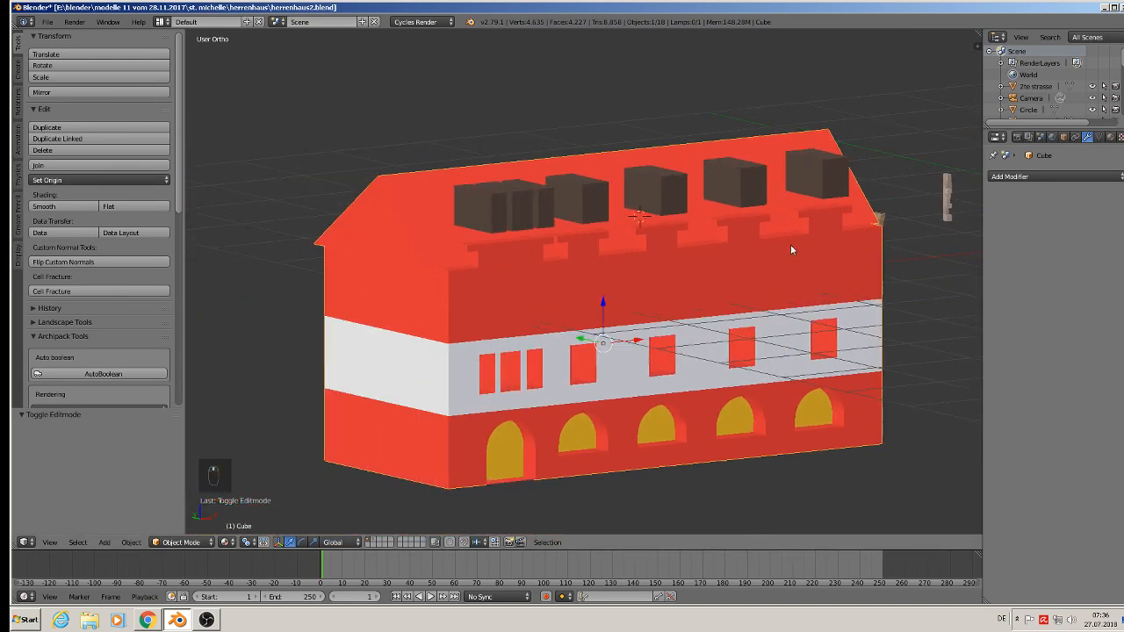
{"action": "scroll", "coordinate": [791, 250], "scroll_direction": "up", "scroll_amount": 4}
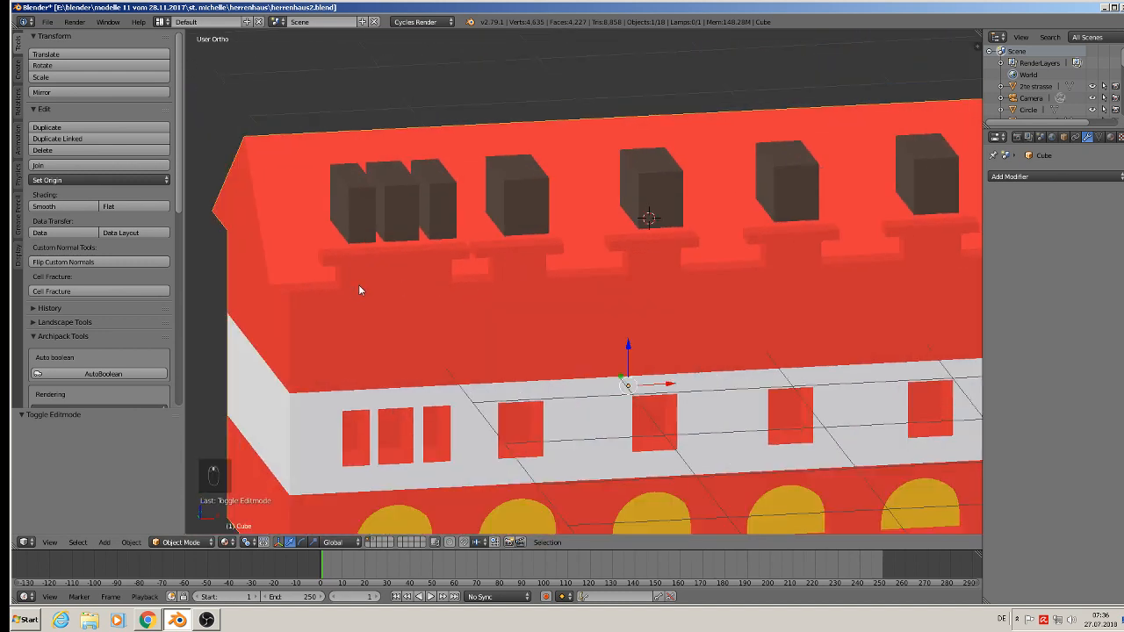
- Add a centred vertical loop cut through each of the five dormer blocks in Edit Mode
{"action": "scroll", "coordinate": [359, 284], "scroll_direction": "up", "scroll_amount": 1}
{"action": "key", "text": "Tab"}
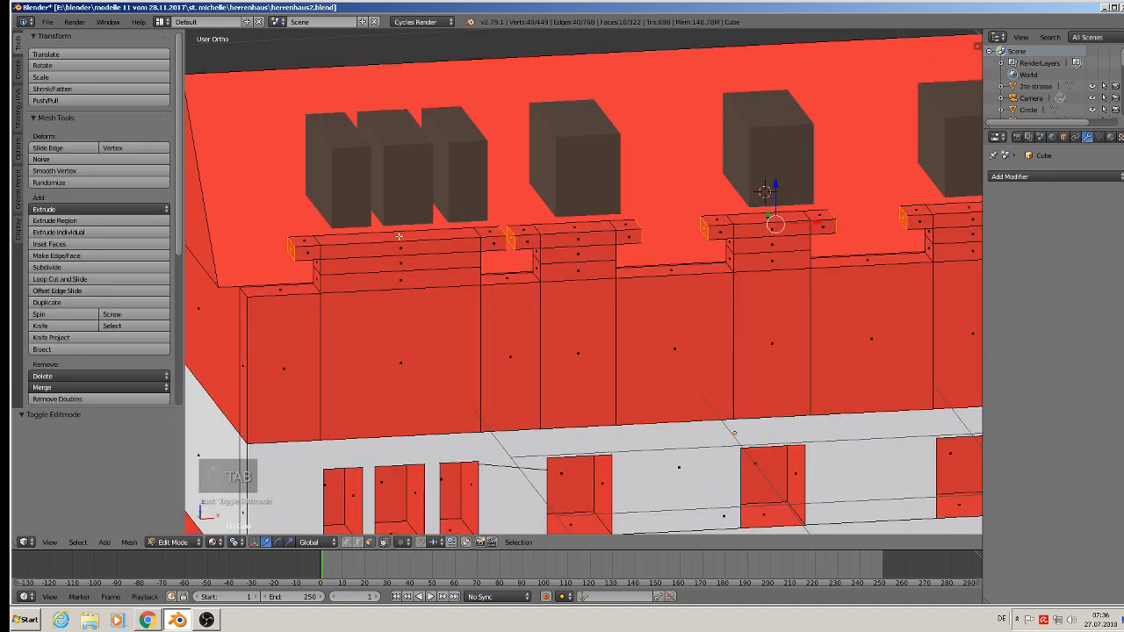
{"action": "key", "text": "ctrl+r"}
{"action": "double_click", "coordinate": [397, 239]}
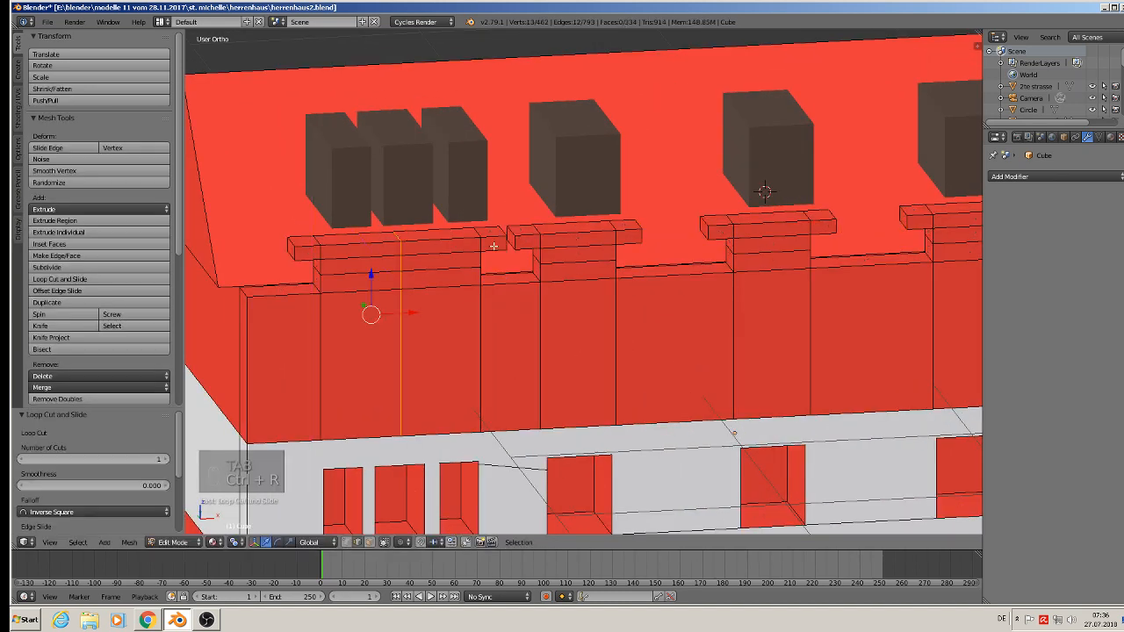
{"action": "key", "text": "ctrl+r"}
{"action": "double_click", "coordinate": [578, 232]}
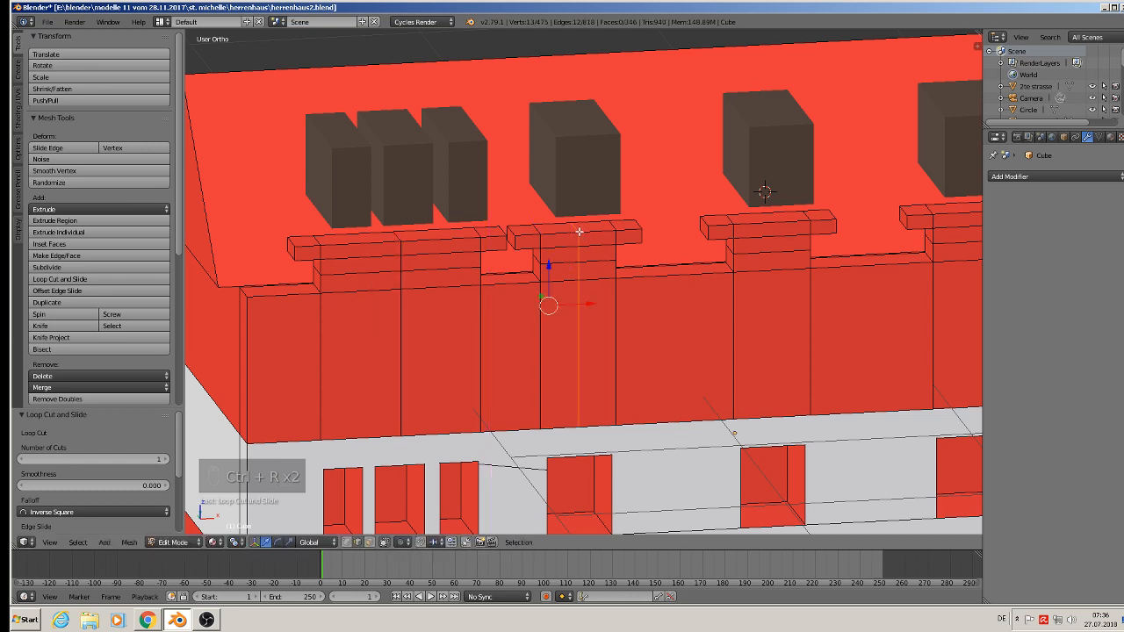
{"action": "key", "text": "ctrl+r"}
{"action": "double_click", "coordinate": [777, 216]}
{"action": "middle_click_drag", "start_coordinate": [952, 228], "coordinate": [673, 263], "text": "shift"}
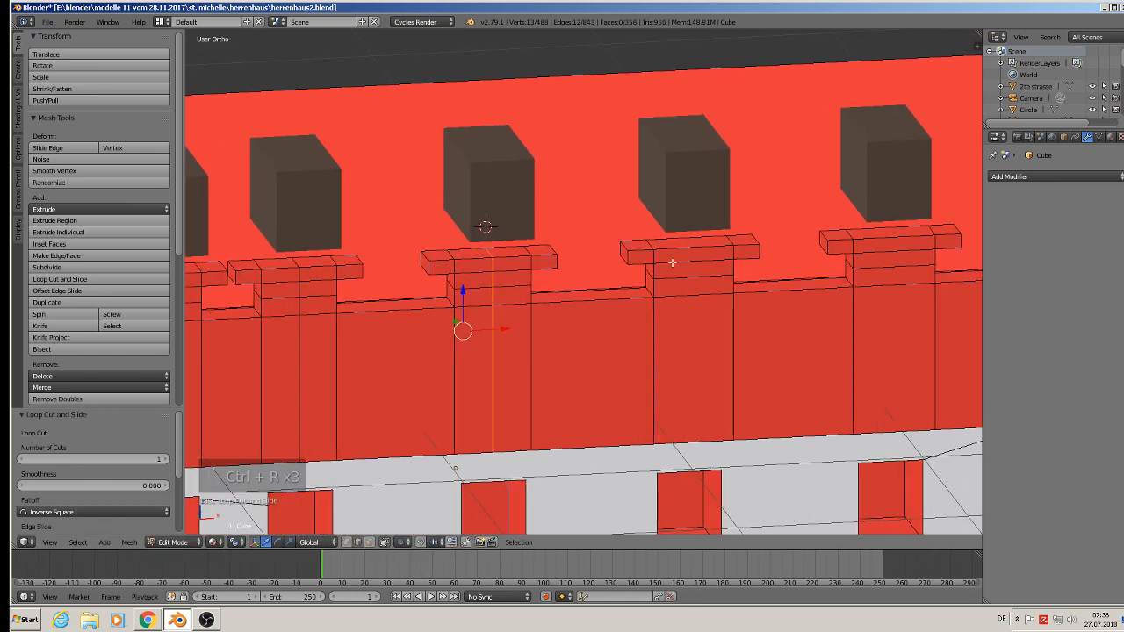
{"action": "key", "text": "ctrl+r"}
{"action": "double_click", "coordinate": [705, 254]}
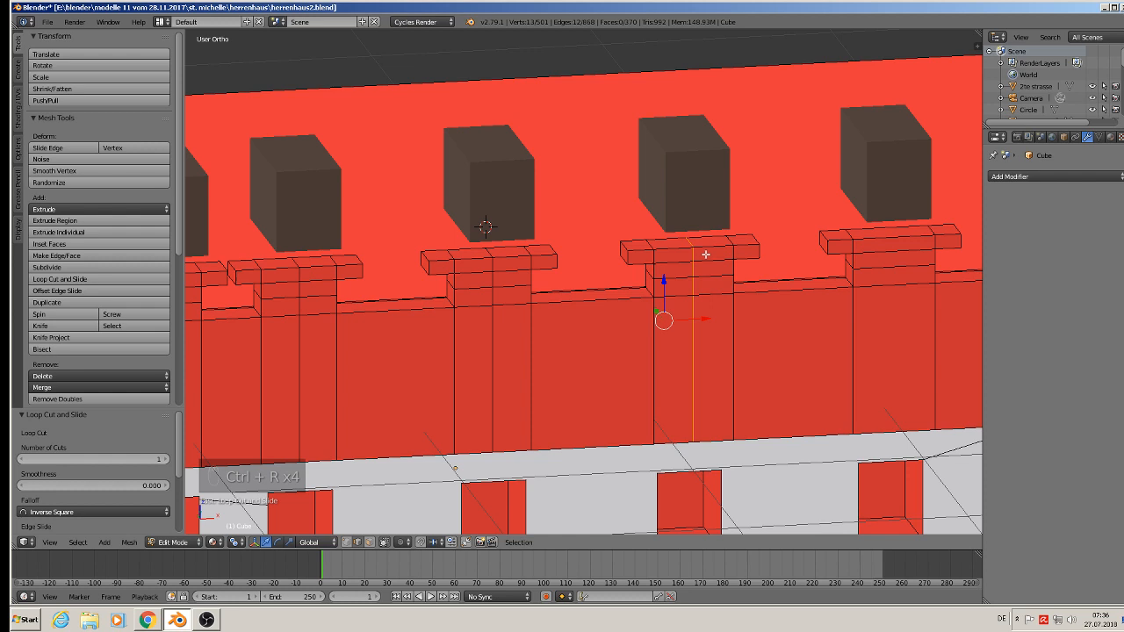
{"action": "key", "text": "ctrl+r"}
{"action": "double_click", "coordinate": [896, 247]}
{"action": "scroll", "coordinate": [569, 311], "scroll_direction": "down", "scroll_amount": 3}
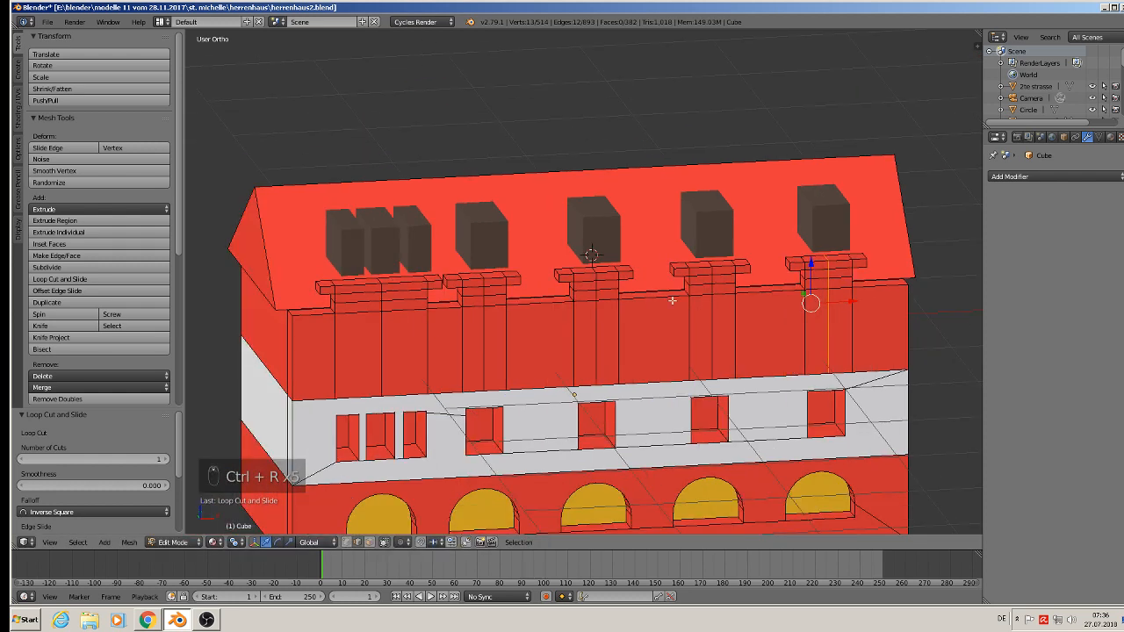
- Select the middle top edge on all five dormer blocks and raise them 0.156 along Z to form gable peaks
{"action": "right_click", "coordinate": [381, 277]}
{"action": "scroll", "coordinate": [395, 283], "scroll_direction": "up", "scroll_amount": 3}
{"action": "right_click", "coordinate": [501, 262], "text": "shift"}
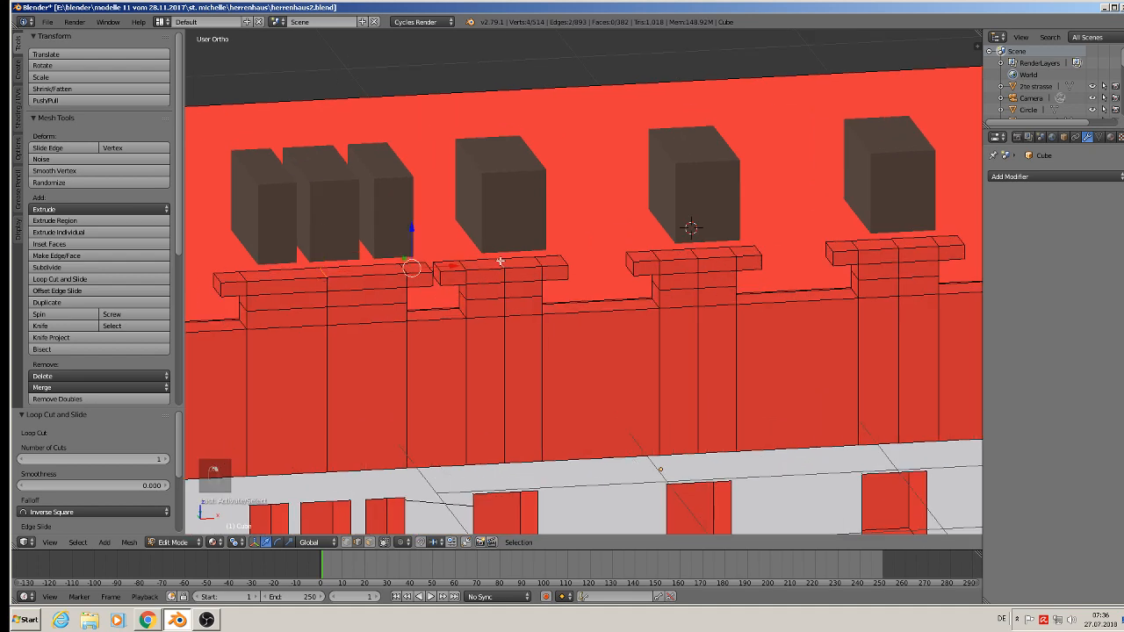
{"action": "right_click", "coordinate": [692, 252], "text": "shift"}
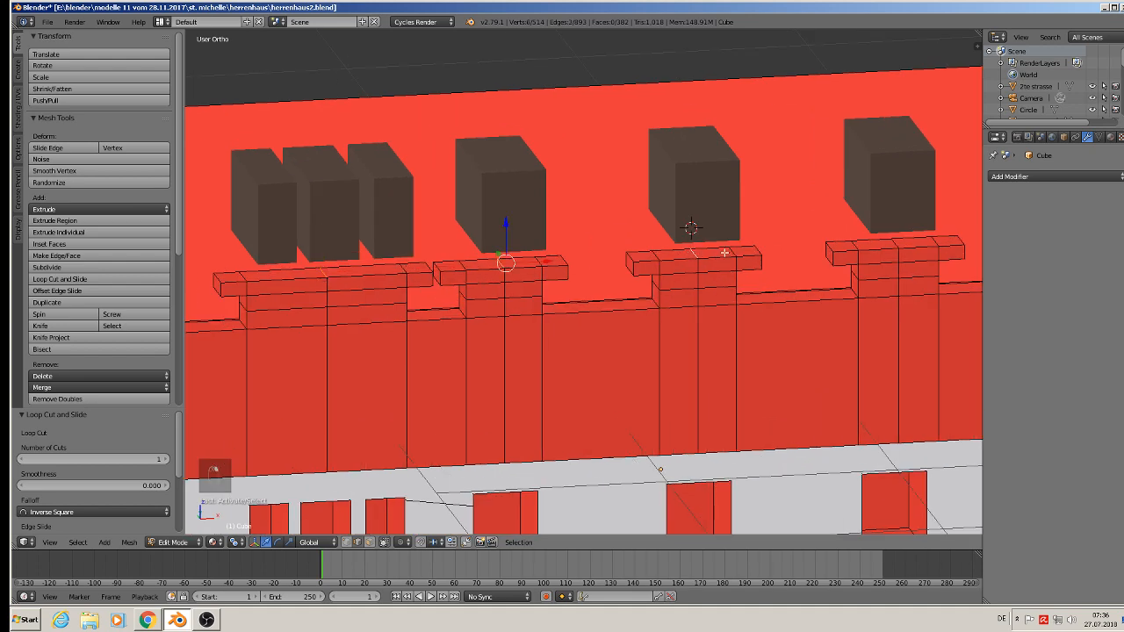
{"action": "right_click", "coordinate": [897, 244], "text": "shift"}
{"action": "middle_click_drag", "start_coordinate": [920, 250], "coordinate": [727, 281]}
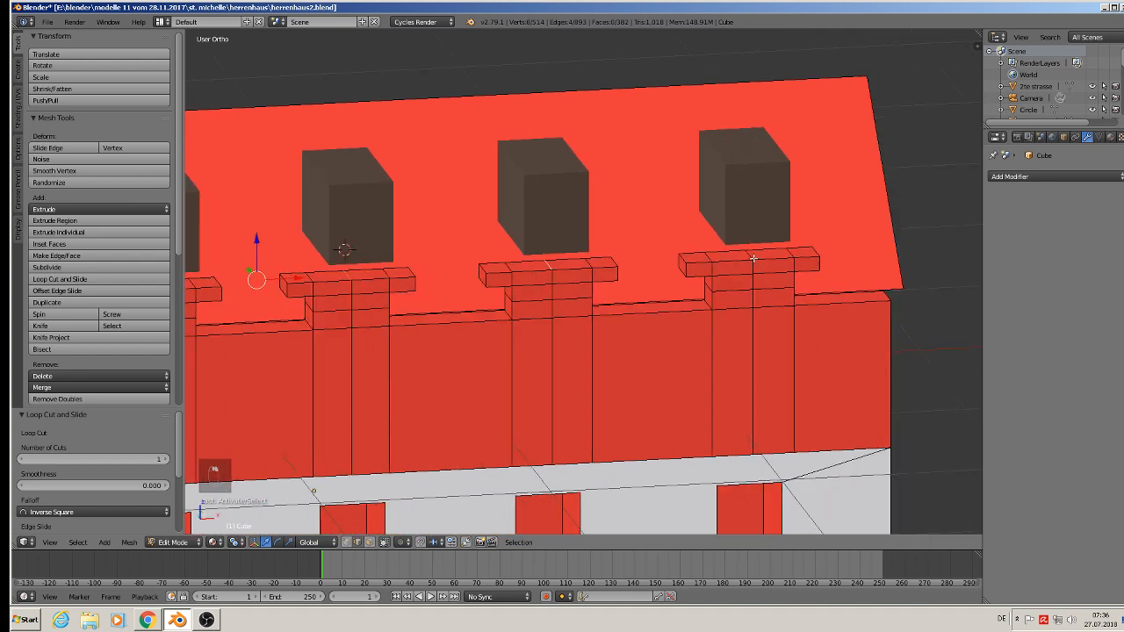
{"action": "right_click", "coordinate": [754, 258], "text": "shift"}
{"action": "scroll", "coordinate": [747, 254], "scroll_direction": "down", "scroll_amount": 3}
{"action": "middle_click_drag", "start_coordinate": [557, 309], "coordinate": [762, 274], "text": "shift"}
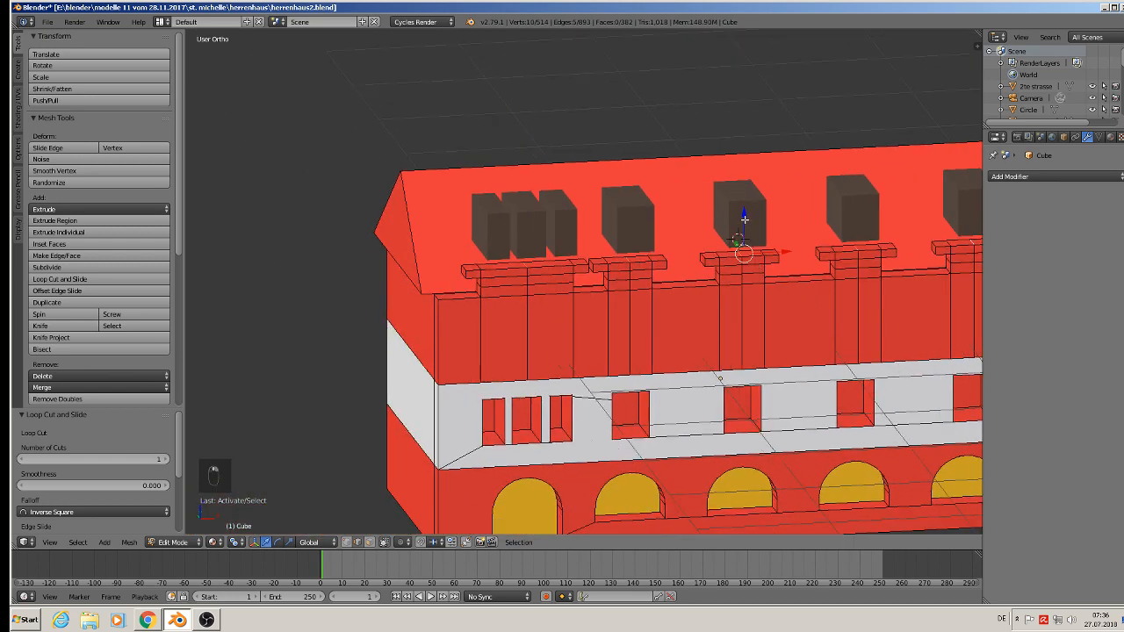
{"action": "left_click_drag", "start_coordinate": [744, 218], "coordinate": [747, 195]}
{"action": "middle_click_drag", "start_coordinate": [747, 196], "coordinate": [709, 231]}
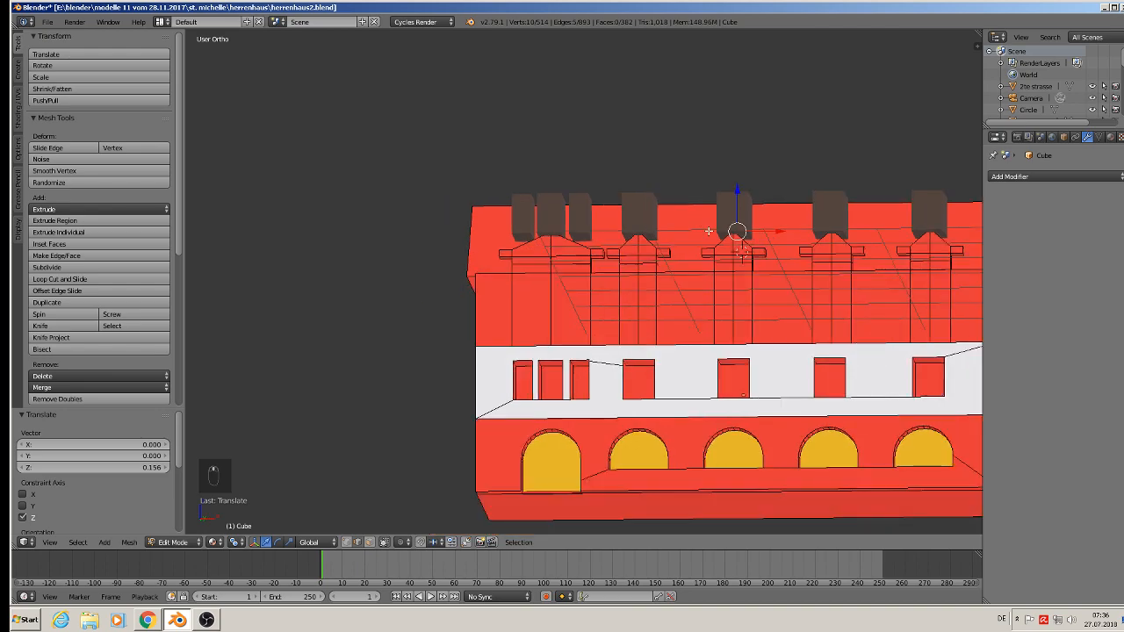
- Compare the shape of the new gable peaks with the dormers in the street-level reference photo
{"action": "scroll", "coordinate": [709, 231], "scroll_direction": "down", "scroll_amount": 1}
{"action": "middle_click_drag", "start_coordinate": [899, 304], "coordinate": [320, 301], "text": "shift"}
{"action": "scroll", "coordinate": [705, 290], "scroll_direction": "up", "scroll_amount": 4}
{"action": "middle_click_drag", "start_coordinate": [900, 332], "coordinate": [357, 275], "text": "shift"}
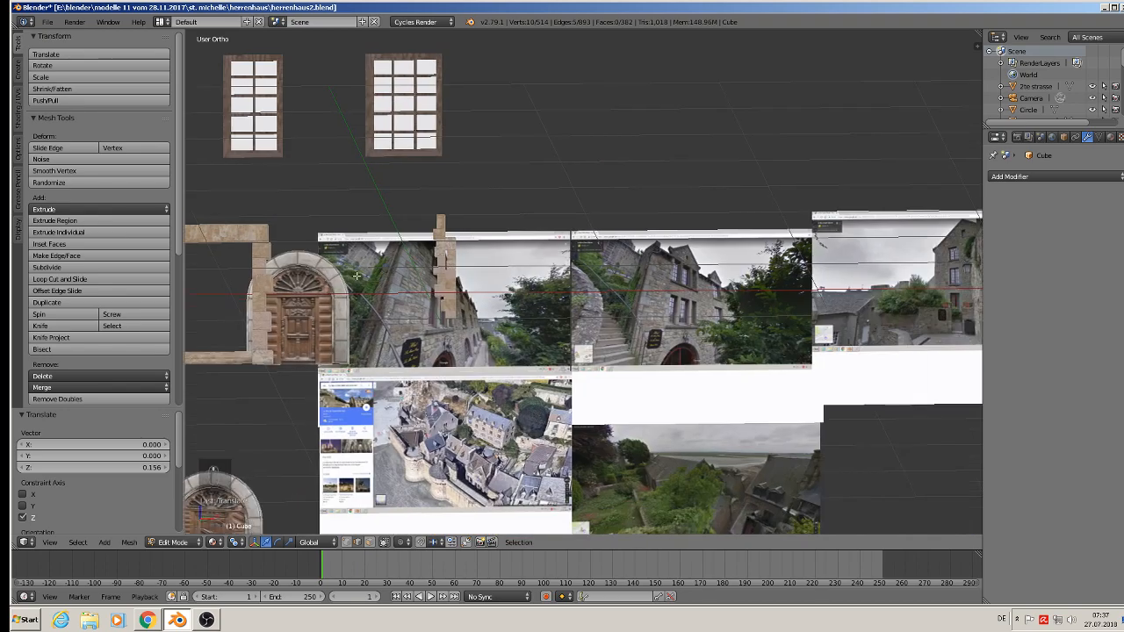
{"action": "scroll", "coordinate": [647, 246], "scroll_direction": "up", "scroll_amount": 4}
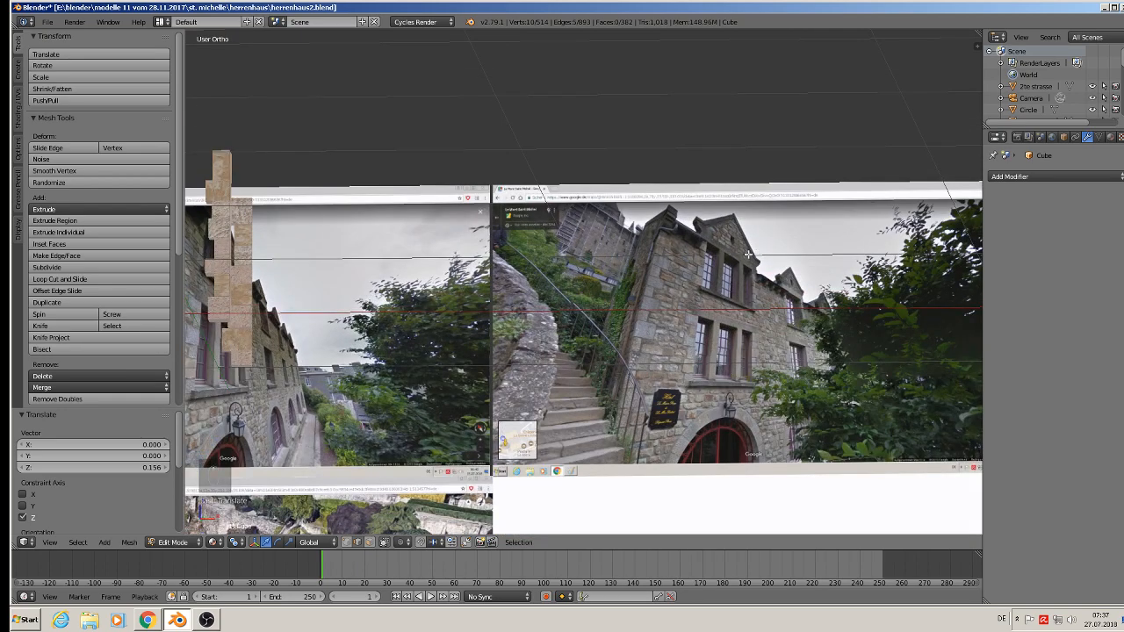
{"action": "scroll", "coordinate": [748, 254], "scroll_direction": "down", "scroll_amount": 5}
{"action": "middle_click_drag", "start_coordinate": [237, 224], "coordinate": [691, 251], "text": "shift"}
{"action": "scroll", "coordinate": [738, 217], "scroll_direction": "up", "scroll_amount": 3}
{"action": "middle_click_drag", "start_coordinate": [537, 236], "coordinate": [714, 263], "text": "shift"}
- Lower the dark window boxes 0.569 along Z in Object Mode so they sit under the dormer gables, and save the file
{"action": "key", "text": "Tab"}
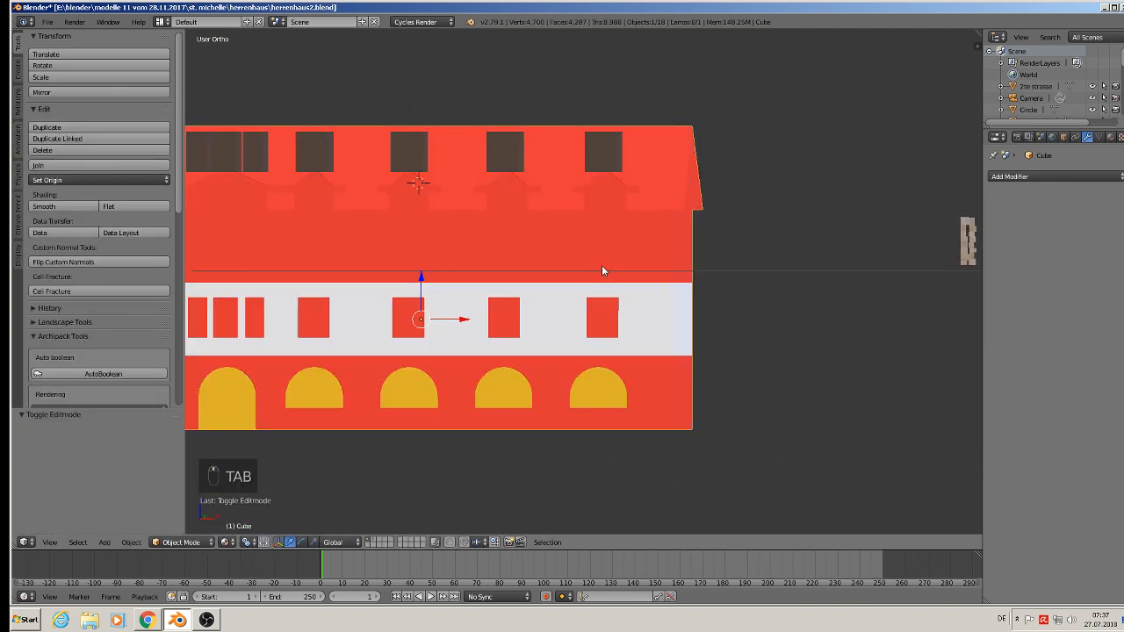
{"action": "scroll", "coordinate": [524, 243], "scroll_direction": "down", "scroll_amount": 3}
{"action": "middle_click_drag", "start_coordinate": [503, 252], "coordinate": [434, 260]}
{"action": "scroll", "coordinate": [426, 241], "scroll_direction": "up", "scroll_amount": 2}
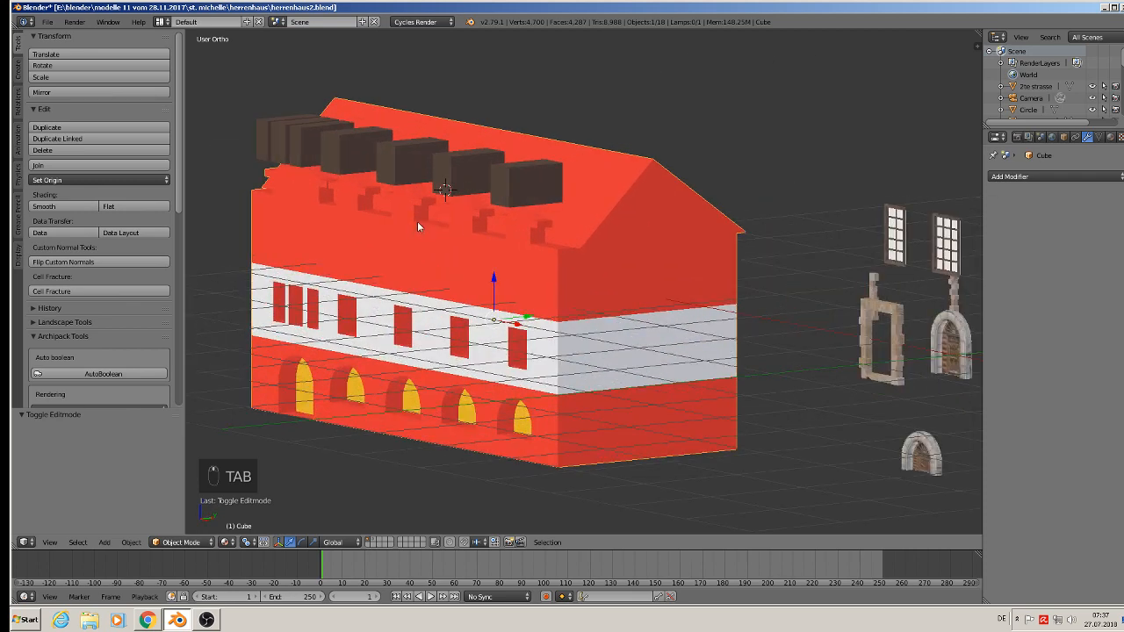
{"action": "right_click", "coordinate": [421, 165]}
{"action": "key", "text": "g"}
{"action": "key", "text": "z"}
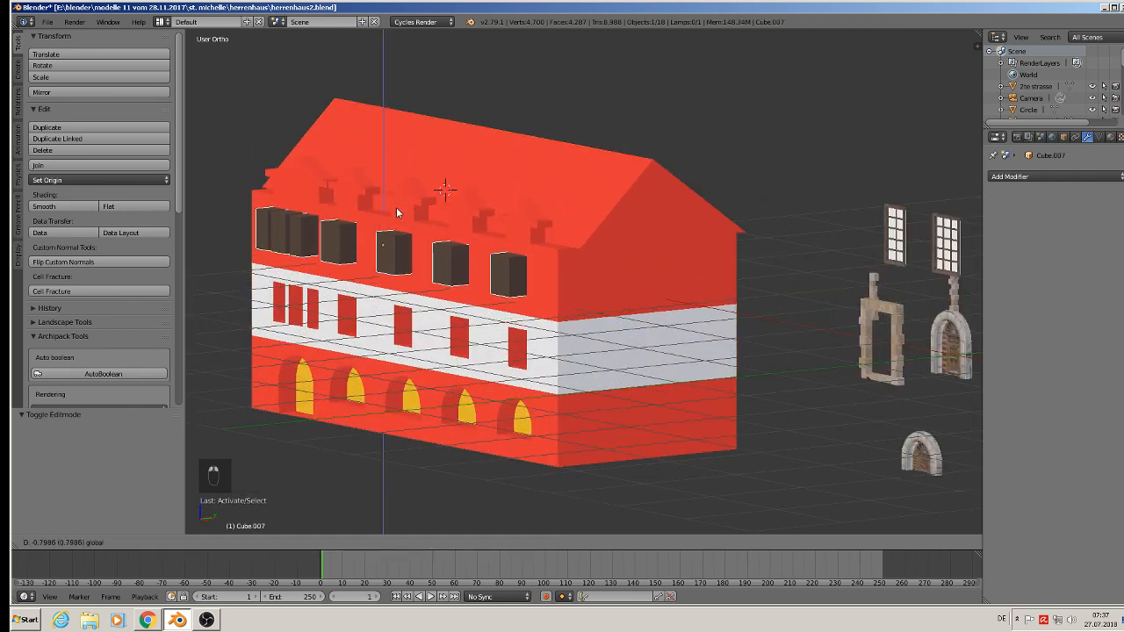
{"action": "left_click_drag", "start_coordinate": [401, 185], "coordinate": [402, 183]}
{"action": "middle_click_drag", "start_coordinate": [458, 238], "coordinate": [647, 243]}
{"action": "scroll", "coordinate": [486, 252], "scroll_direction": "up", "scroll_amount": 1}
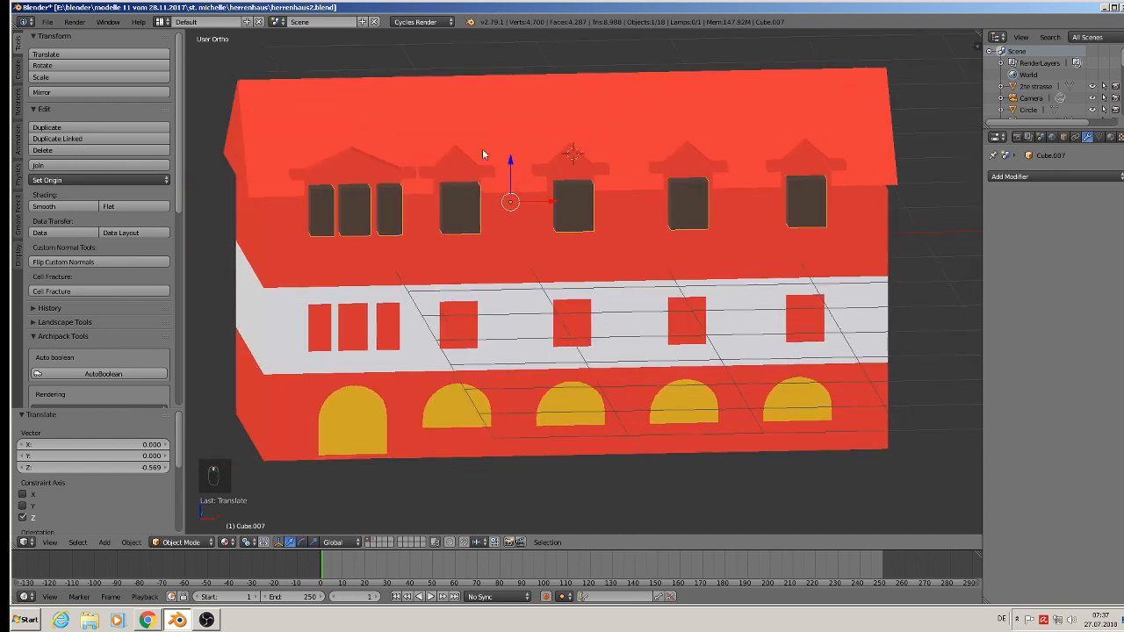
{"action": "left_click", "coordinate": [50, 22]}
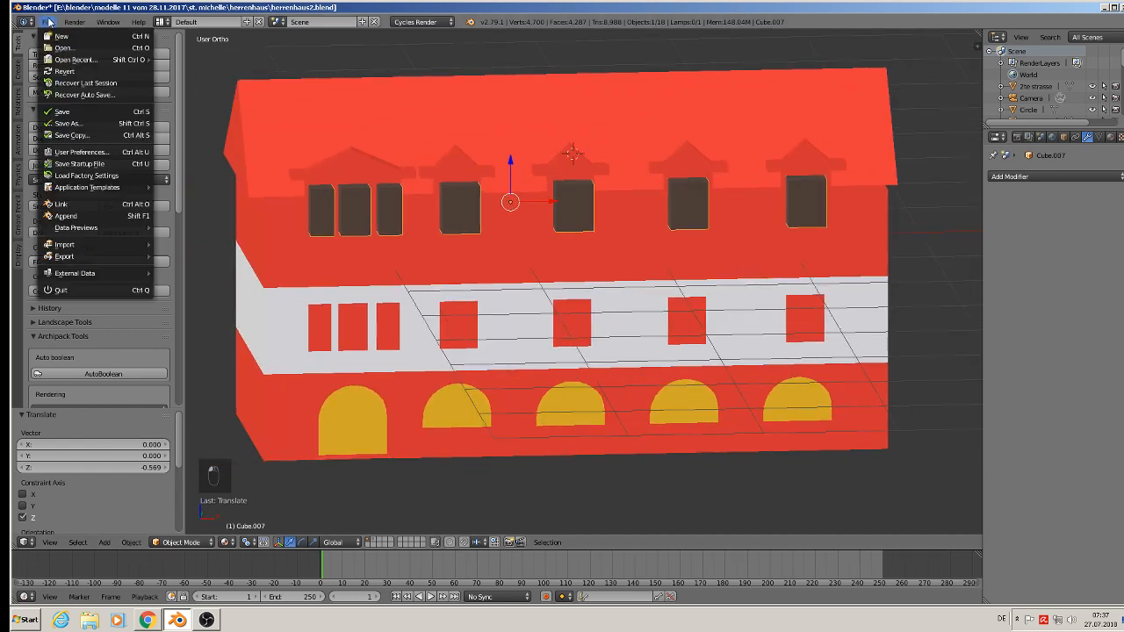
{"action": "left_click", "coordinate": [62, 111]}
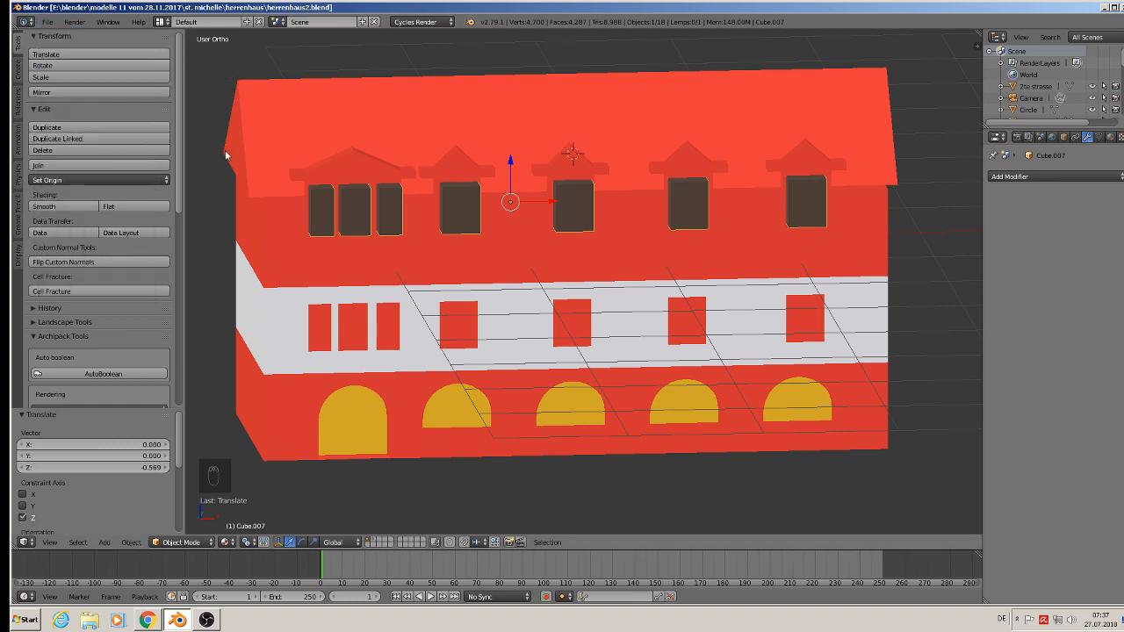
- Apply the rotation and scale of the house model
{"action": "right_click", "coordinate": [509, 250]}
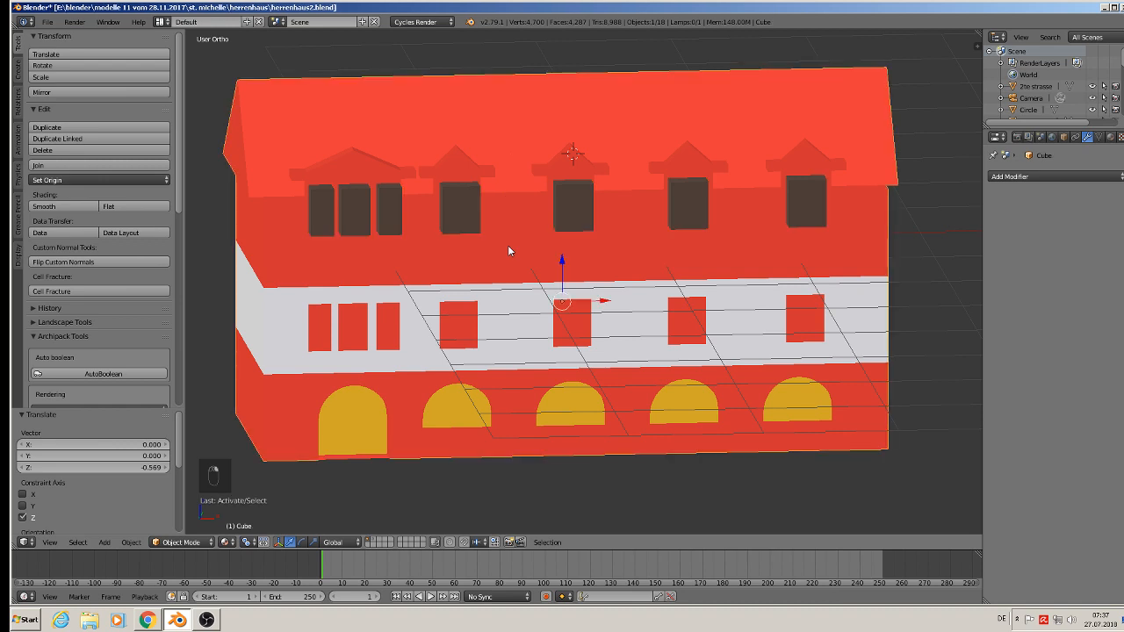
{"action": "left_click", "coordinate": [131, 542]}
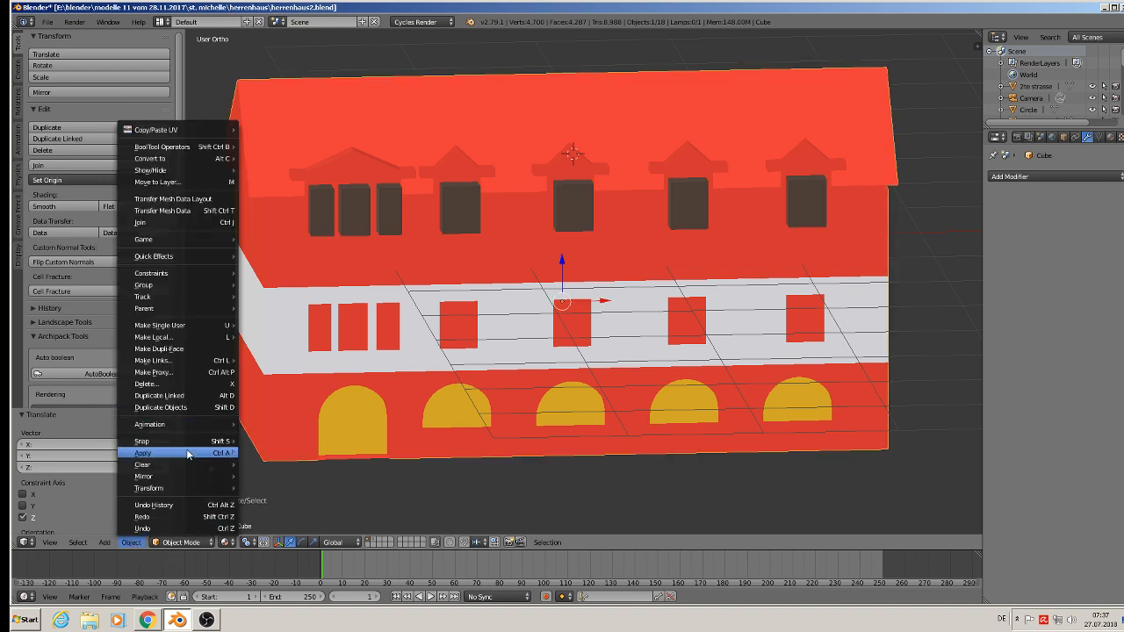
{"action": "mouse_move", "coordinate": [189, 452]}
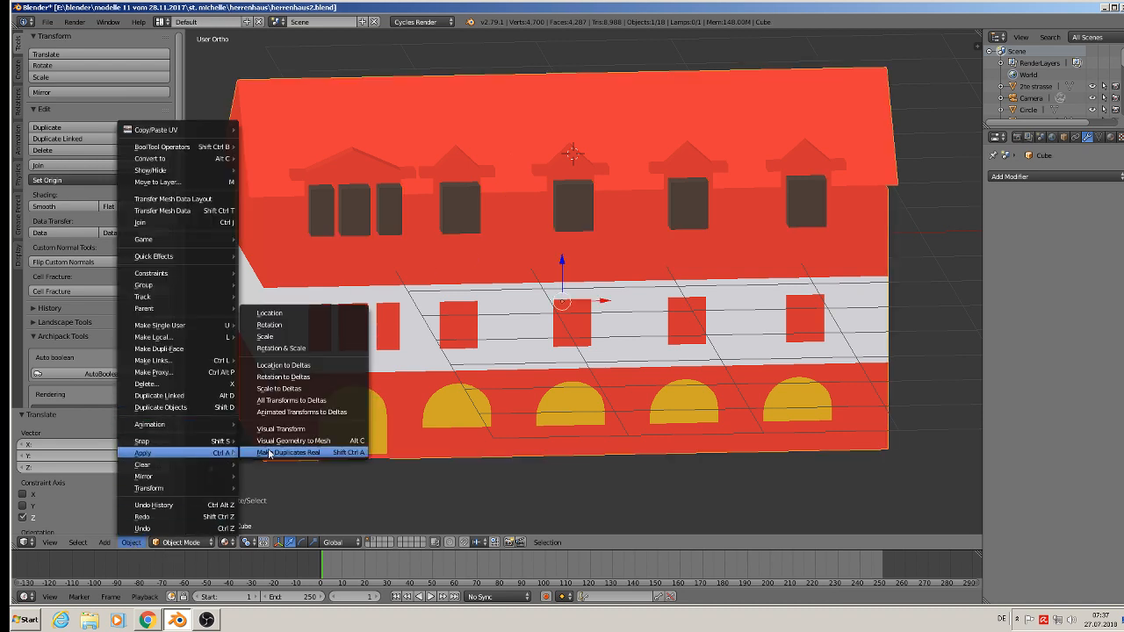
{"action": "left_click", "coordinate": [315, 351]}
- Examine the dormer windows, gables and eave details in the street-level reference photo from the front view
{"action": "scroll", "coordinate": [378, 312], "scroll_direction": "down", "scroll_amount": 4}
{"action": "scroll", "coordinate": [511, 260], "scroll_direction": "up", "scroll_amount": 1}
{"action": "scroll", "coordinate": [587, 280], "scroll_direction": "up", "scroll_amount": 1}
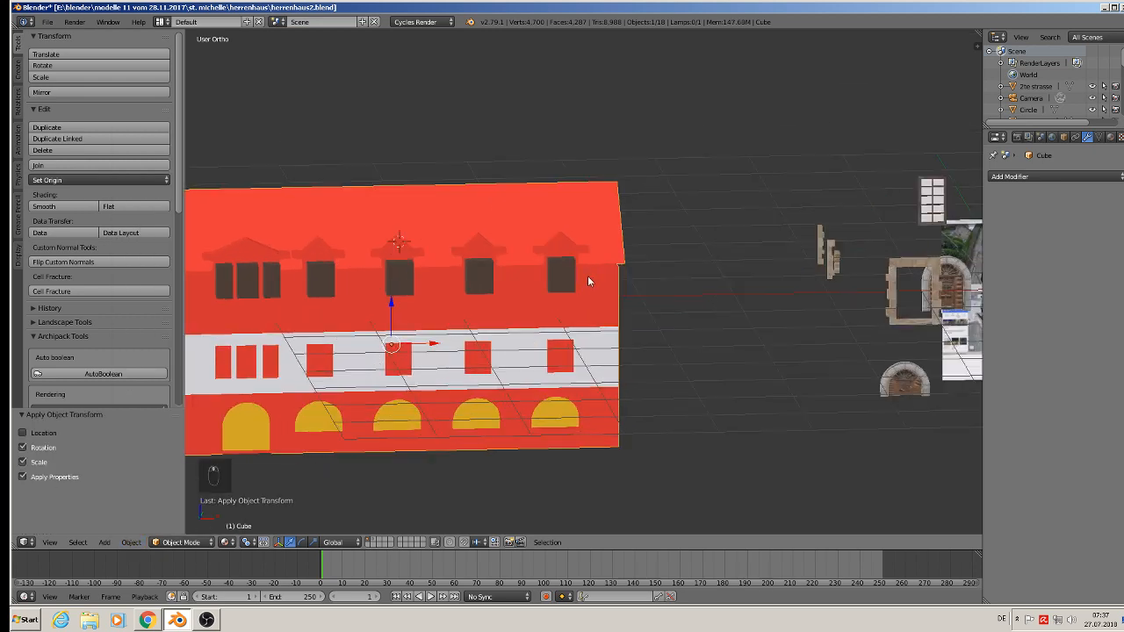
{"action": "middle_click_drag", "start_coordinate": [590, 281], "coordinate": [565, 267]}
{"action": "scroll", "coordinate": [666, 285], "scroll_direction": "down", "scroll_amount": 4}
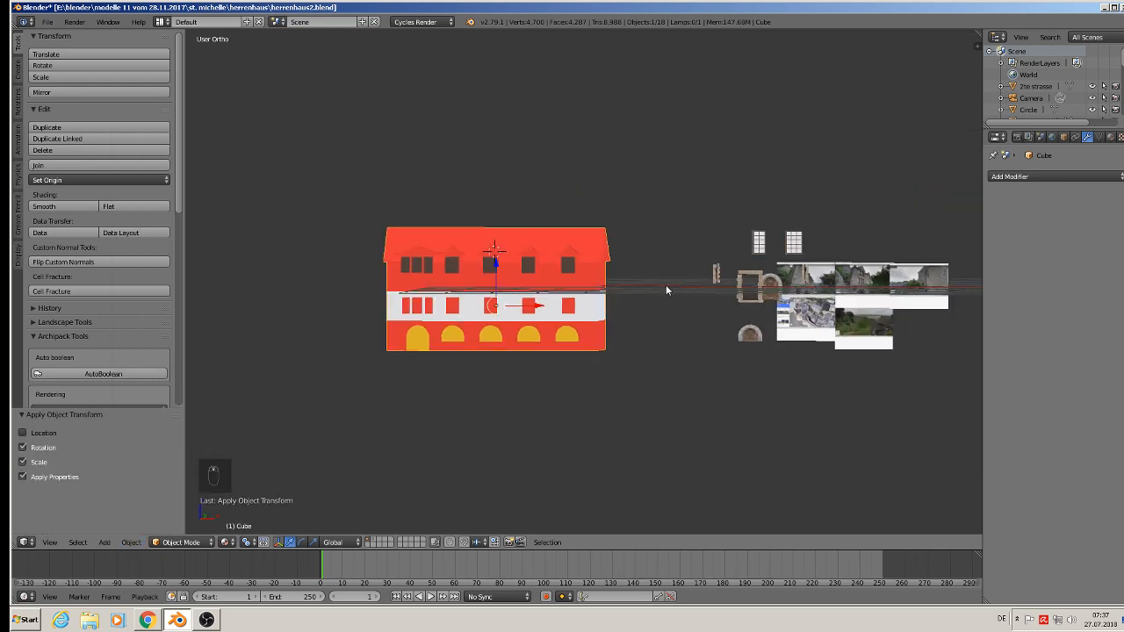
{"action": "scroll", "coordinate": [762, 281], "scroll_direction": "up", "scroll_amount": 12}
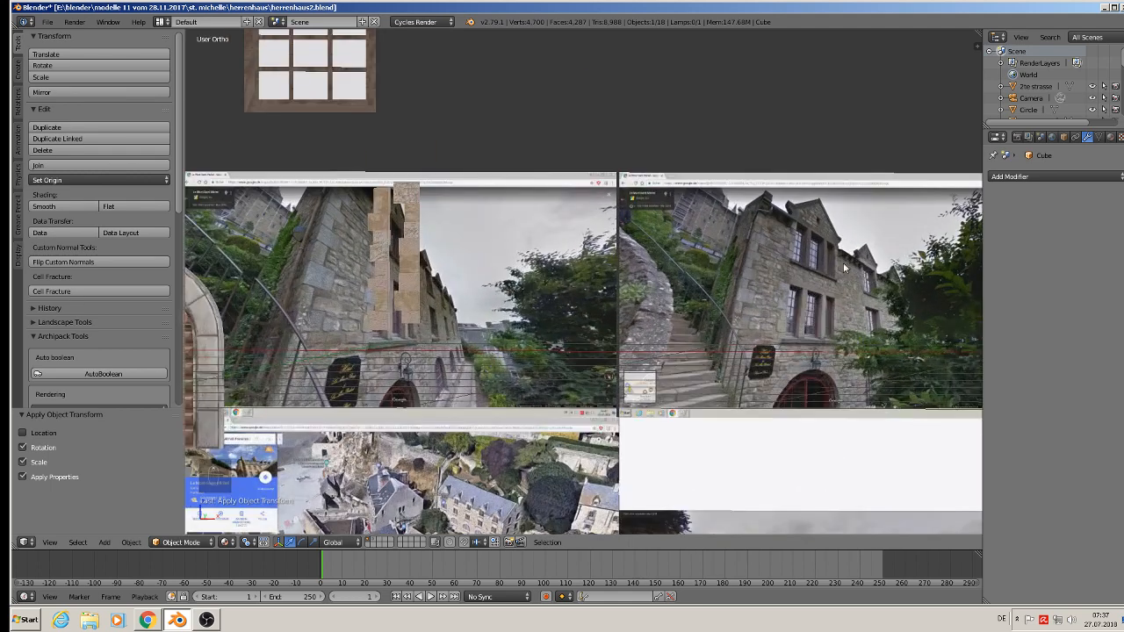
{"action": "key", "text": "KP_1"}
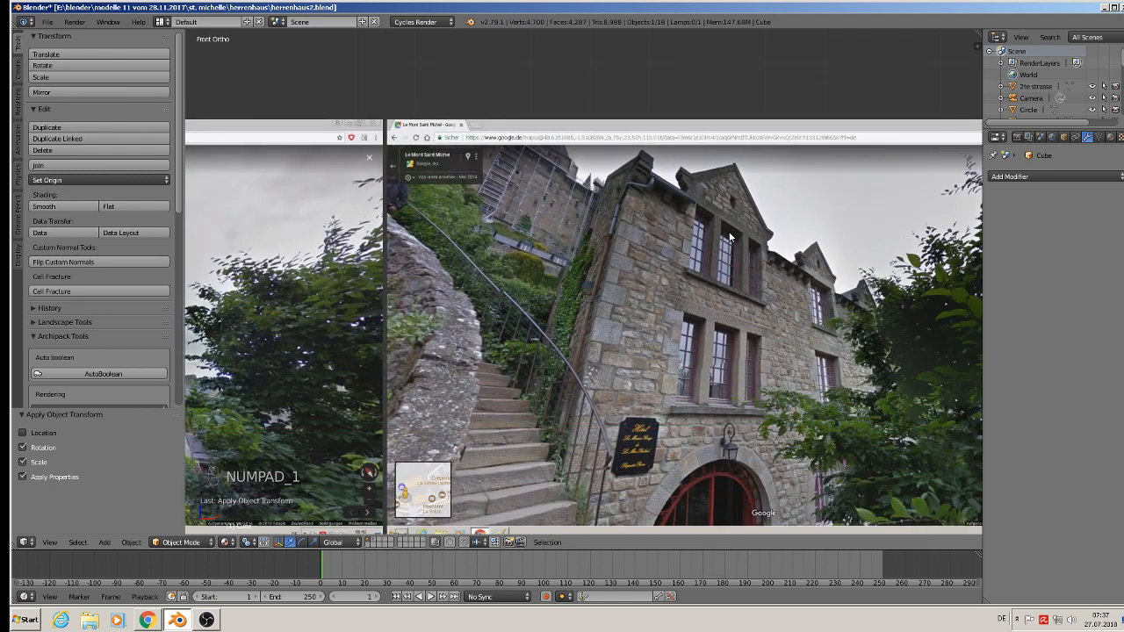
{"action": "scroll", "coordinate": [728, 235], "scroll_direction": "up", "scroll_amount": 2}
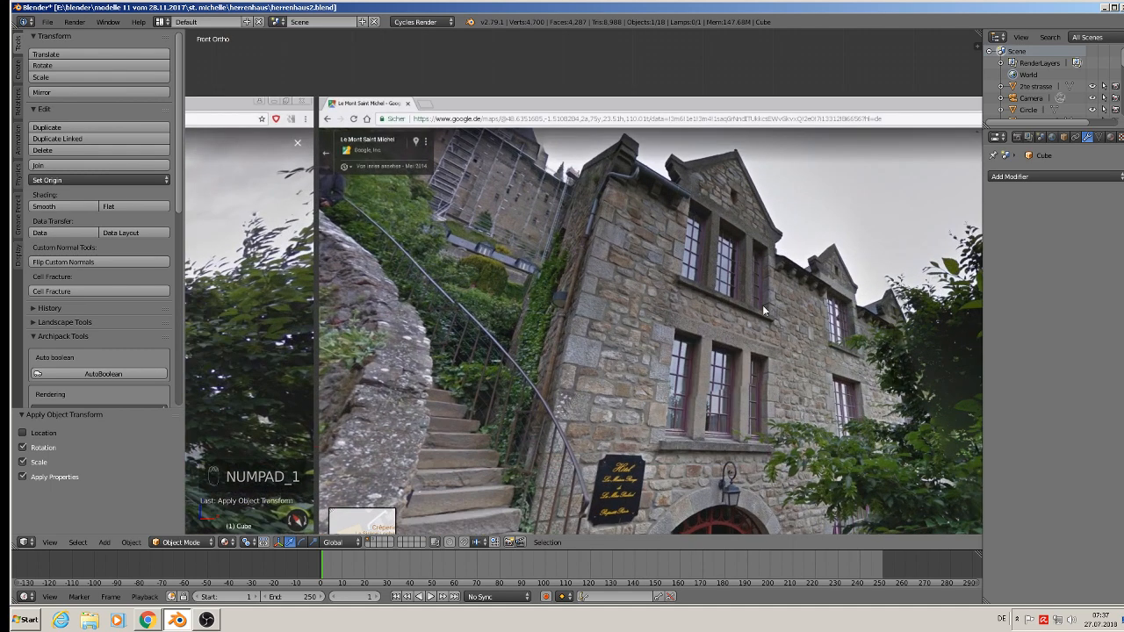
{"action": "scroll", "coordinate": [663, 240], "scroll_direction": "down", "scroll_amount": 3}
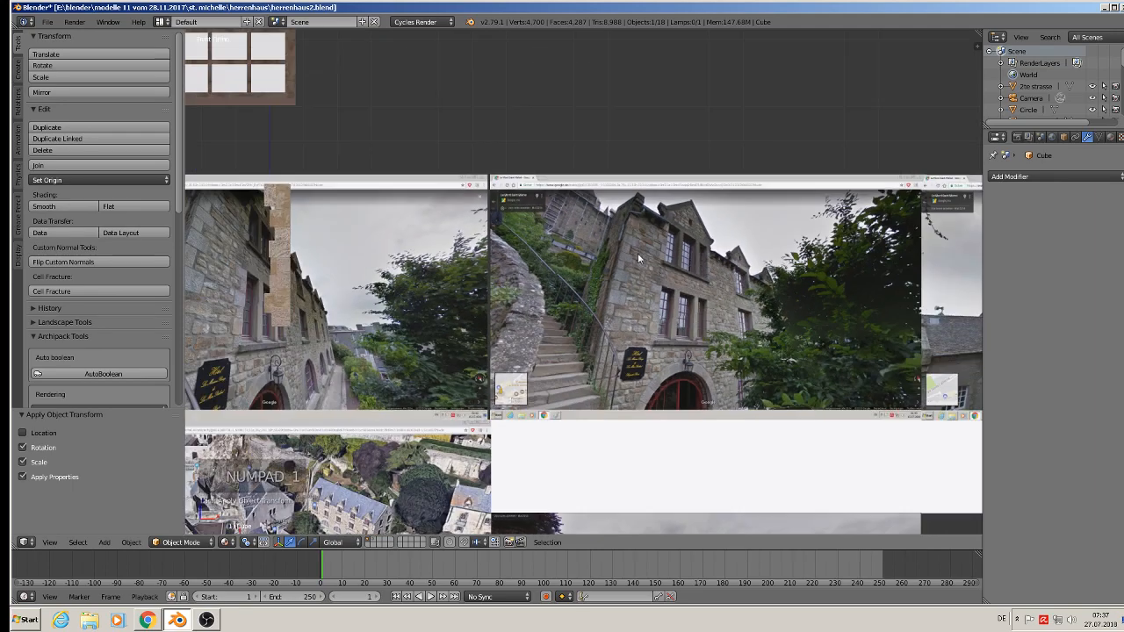
{"action": "scroll", "coordinate": [637, 257], "scroll_direction": "down", "scroll_amount": 4}
{"action": "scroll", "coordinate": [355, 281], "scroll_direction": "up", "scroll_amount": 7}
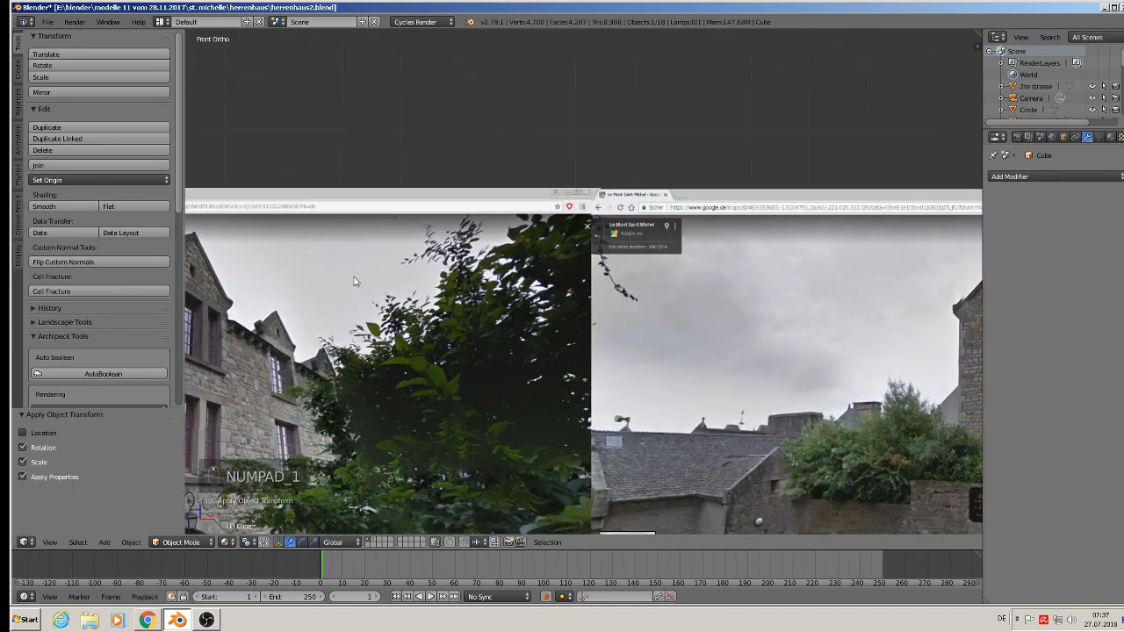
{"action": "scroll", "coordinate": [354, 281], "scroll_direction": "up", "scroll_amount": 4}
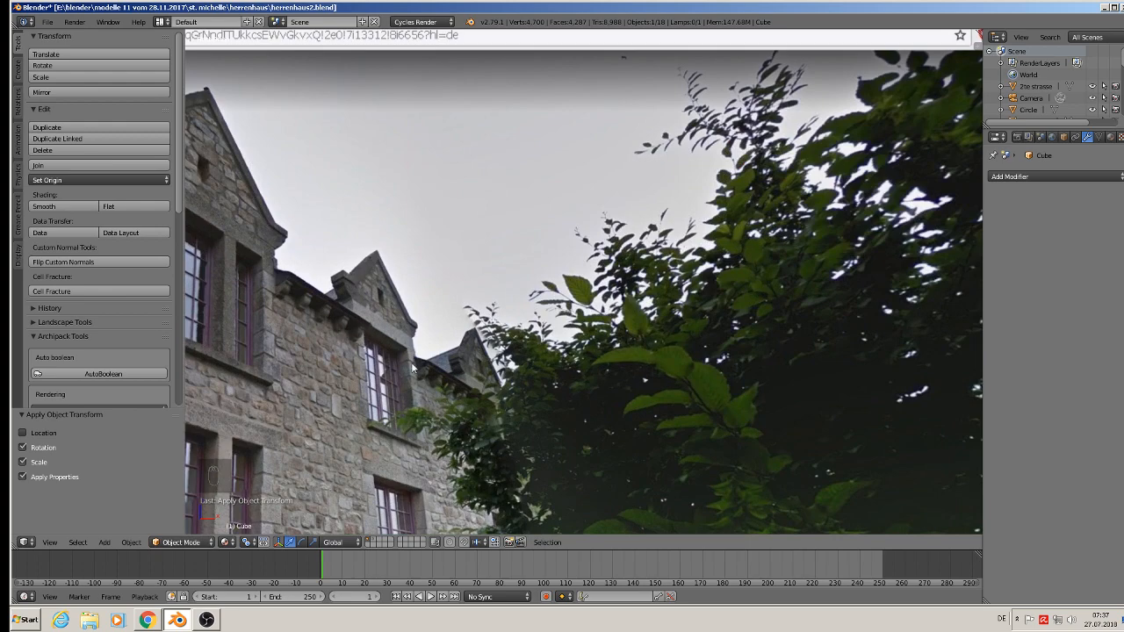
{"action": "scroll", "coordinate": [408, 353], "scroll_direction": "down", "scroll_amount": 10}
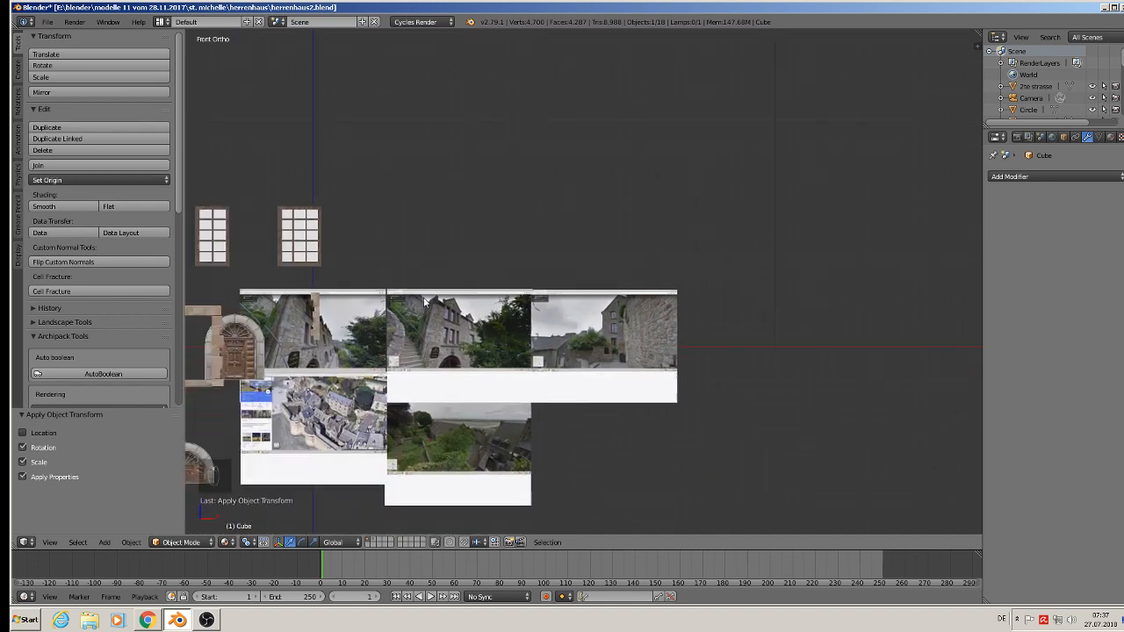
- Lower the dark window boxes a further 0.071 along Z below the dormer gables
{"action": "middle_click_drag", "start_coordinate": [424, 303], "coordinate": [569, 221], "text": "shift"}
{"action": "scroll", "coordinate": [266, 191], "scroll_direction": "up", "scroll_amount": 5}
{"action": "right_click", "coordinate": [332, 205]}
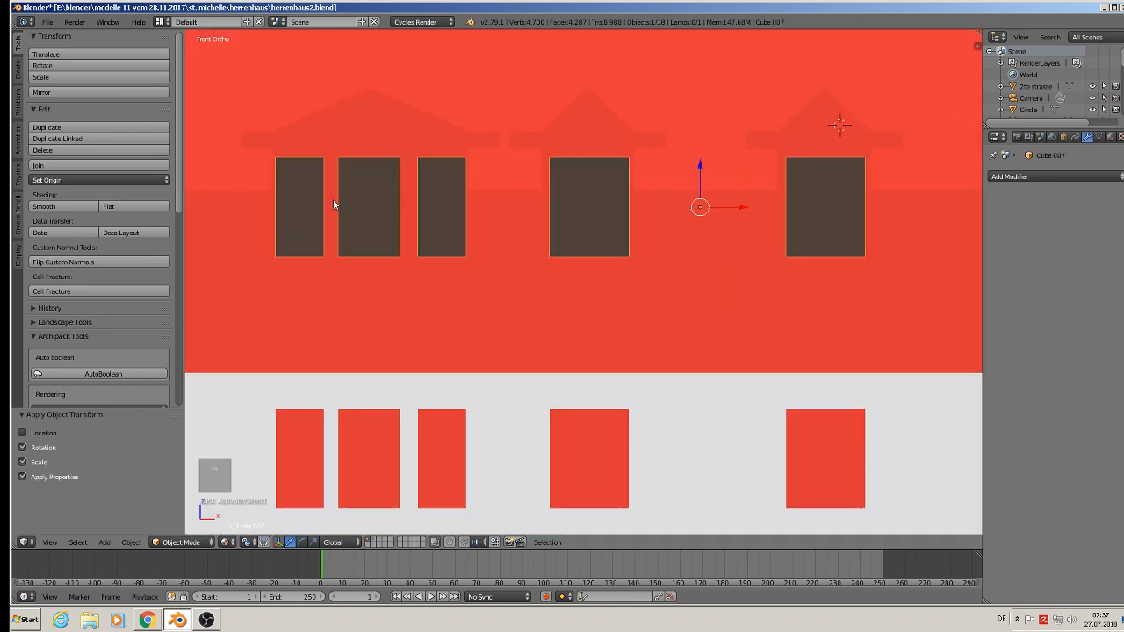
{"action": "left_click_drag", "start_coordinate": [694, 163], "coordinate": [703, 186]}
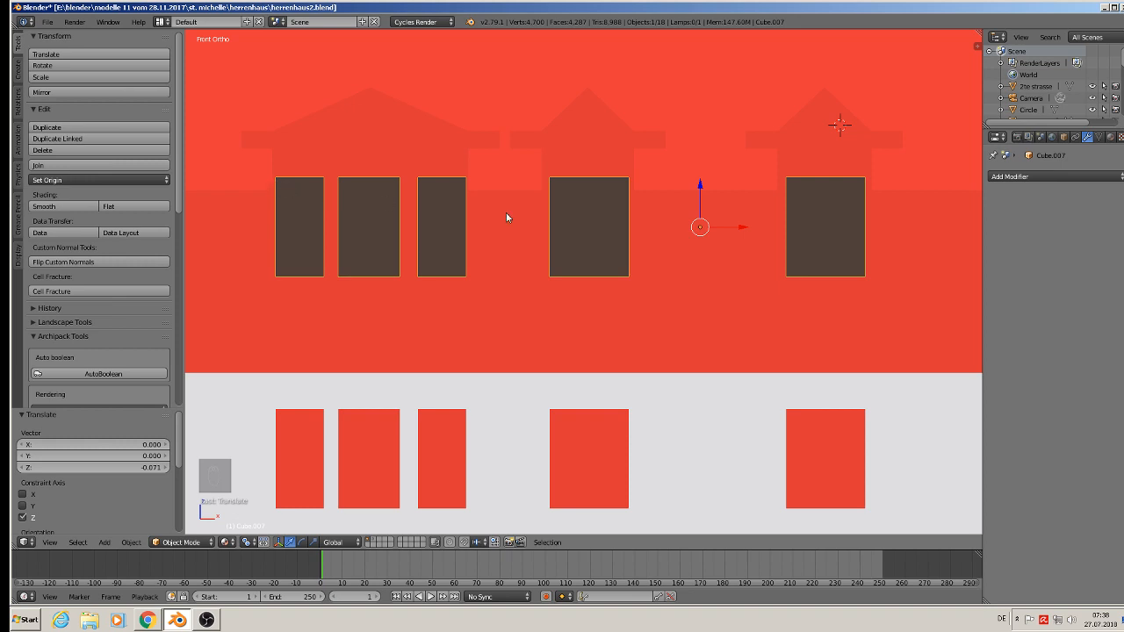
- Examine how the dormer walls relate to their windows and gables in the street-level reference photo
{"action": "scroll", "coordinate": [742, 291], "scroll_direction": "down", "scroll_amount": 2}
{"action": "middle_click_drag", "start_coordinate": [924, 295], "coordinate": [123, 282], "text": "shift"}
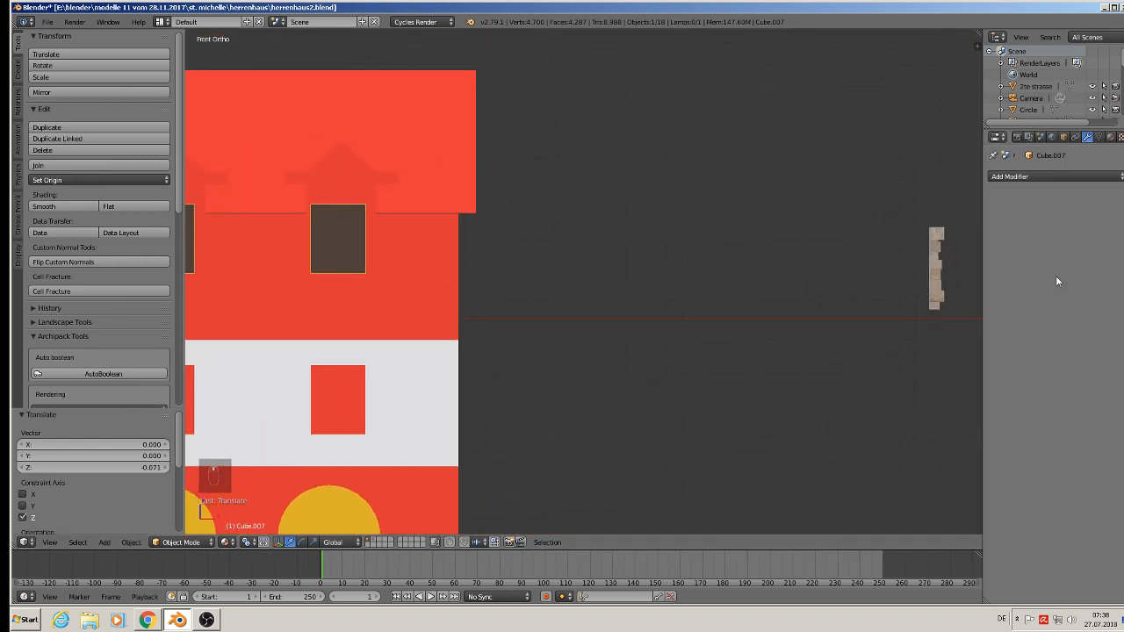
{"action": "middle_click_drag", "start_coordinate": [838, 279], "coordinate": [439, 259], "text": "shift"}
{"action": "scroll", "coordinate": [466, 261], "scroll_direction": "down", "scroll_amount": 4}
{"action": "middle_click_drag", "start_coordinate": [701, 273], "coordinate": [522, 261], "text": "shift"}
{"action": "scroll", "coordinate": [505, 217], "scroll_direction": "up", "scroll_amount": 5}
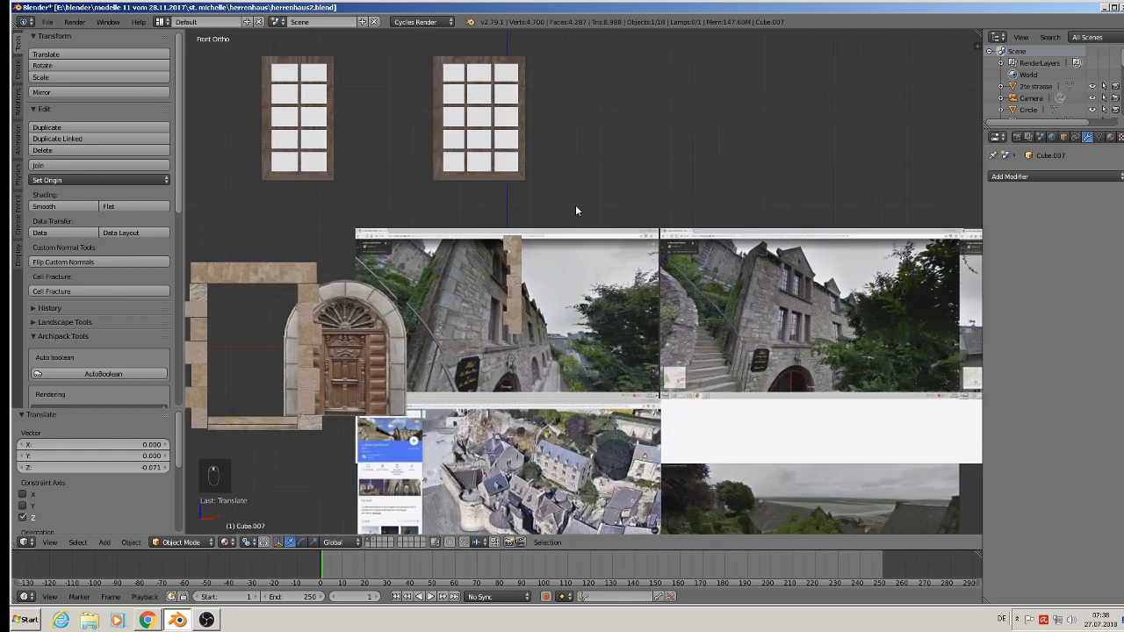
{"action": "scroll", "coordinate": [815, 268], "scroll_direction": "up", "scroll_amount": 3}
{"action": "scroll", "coordinate": [874, 299], "scroll_direction": "up", "scroll_amount": 2}
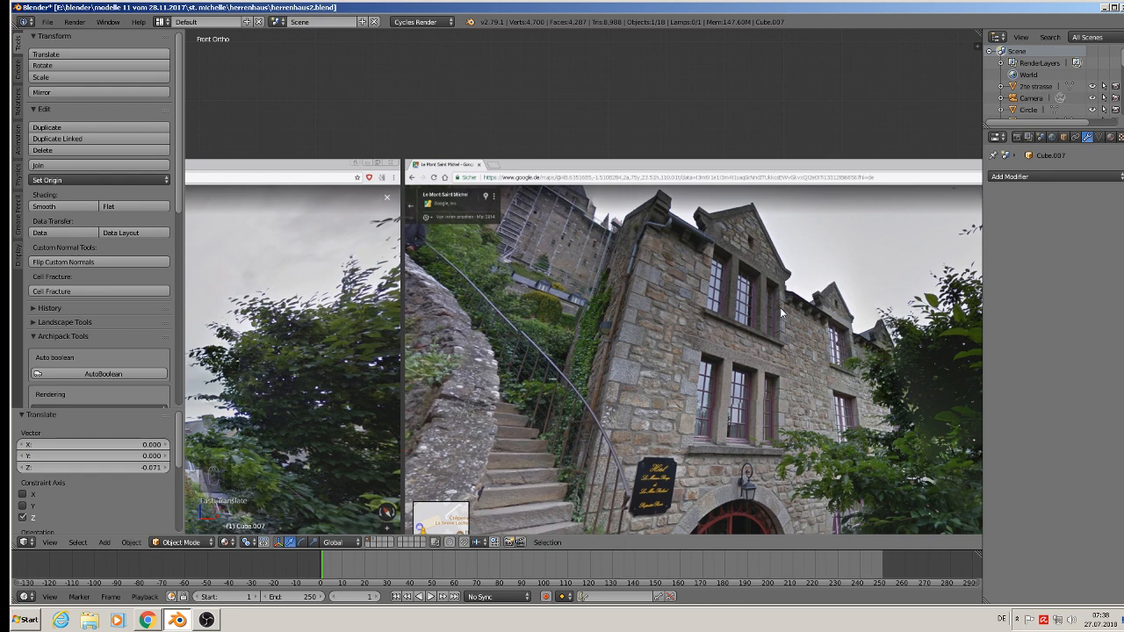
{"action": "scroll", "coordinate": [774, 311], "scroll_direction": "down", "scroll_amount": 6}
{"action": "middle_click_drag", "start_coordinate": [346, 333], "coordinate": [829, 228], "text": "shift"}
{"action": "scroll", "coordinate": [829, 229], "scroll_direction": "up", "scroll_amount": 2}
{"action": "middle_click_drag", "start_coordinate": [310, 227], "coordinate": [556, 208], "text": "shift"}
{"action": "scroll", "coordinate": [445, 206], "scroll_direction": "up", "scroll_amount": 2}
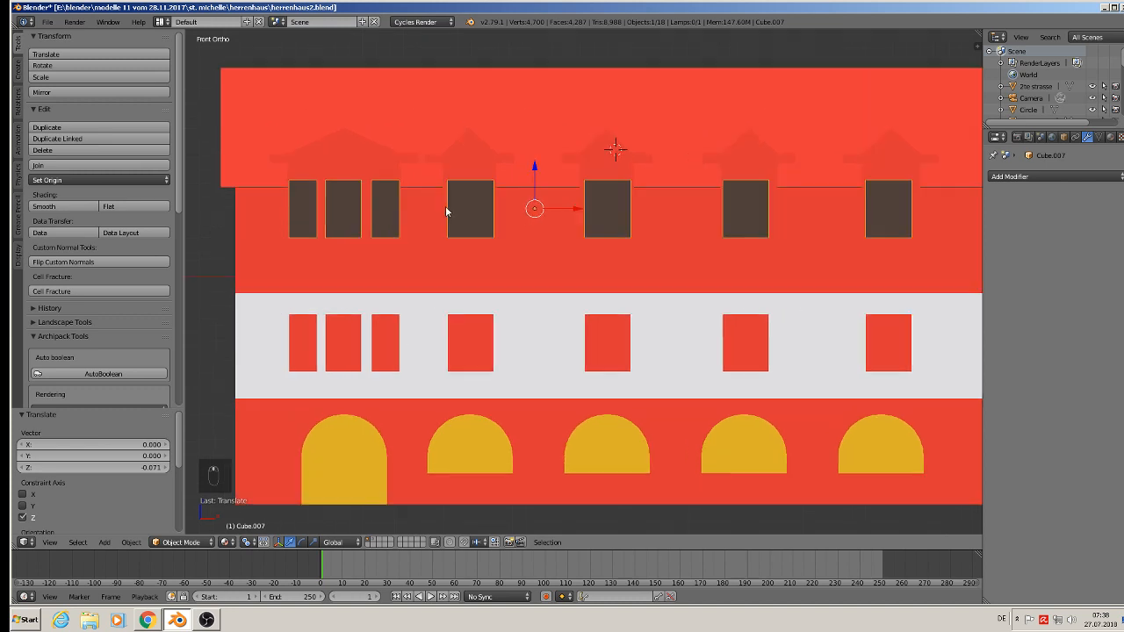
- In Edit Mode with vertex selection, move the left wall edge of the house's wide three-window dormer outward along X
{"action": "scroll", "coordinate": [445, 206], "scroll_direction": "up", "scroll_amount": 1}
{"action": "right_click", "coordinate": [346, 159]}
{"action": "key", "text": "Tab"}
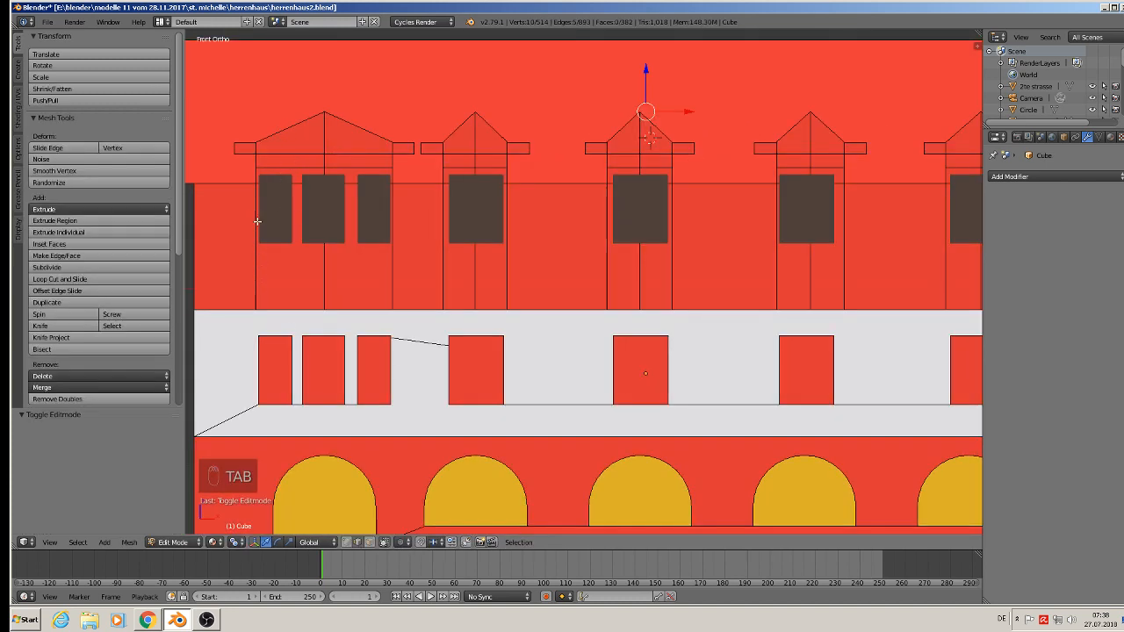
{"action": "left_click", "coordinate": [347, 542]}
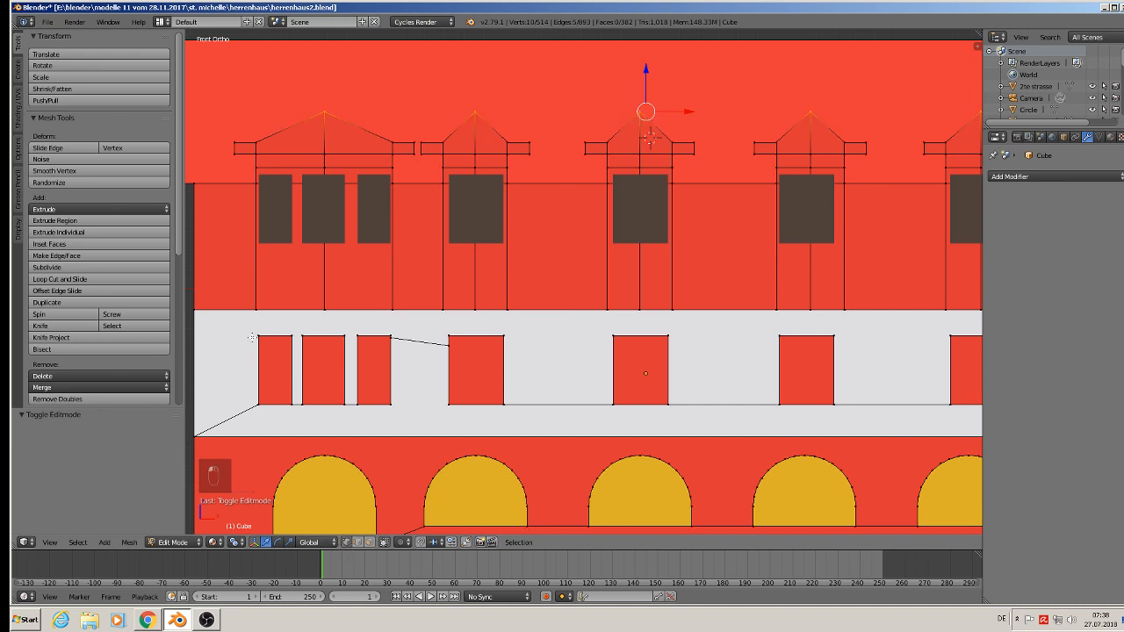
{"action": "key", "text": "a"}
{"action": "key", "text": "b"}
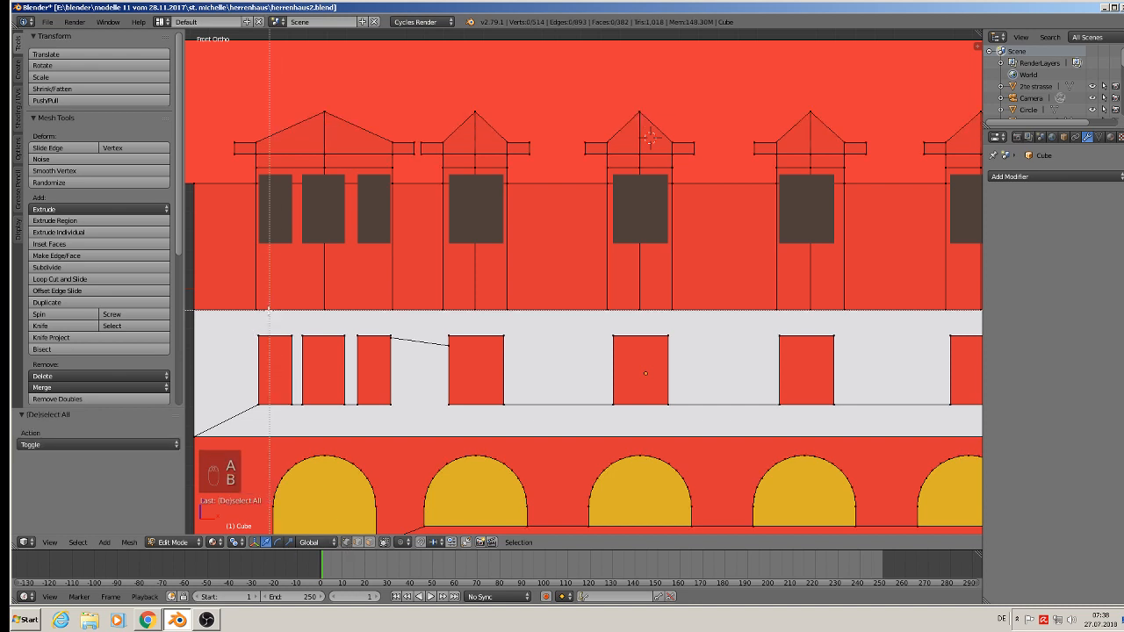
{"action": "left_click_drag", "start_coordinate": [270, 311], "coordinate": [200, 109]}
{"action": "left_click_drag", "start_coordinate": [281, 179], "coordinate": [266, 182]}
- Move the right wall edge of the wide three-window dormer about 0.09 outward along X
{"action": "key", "text": "a"}
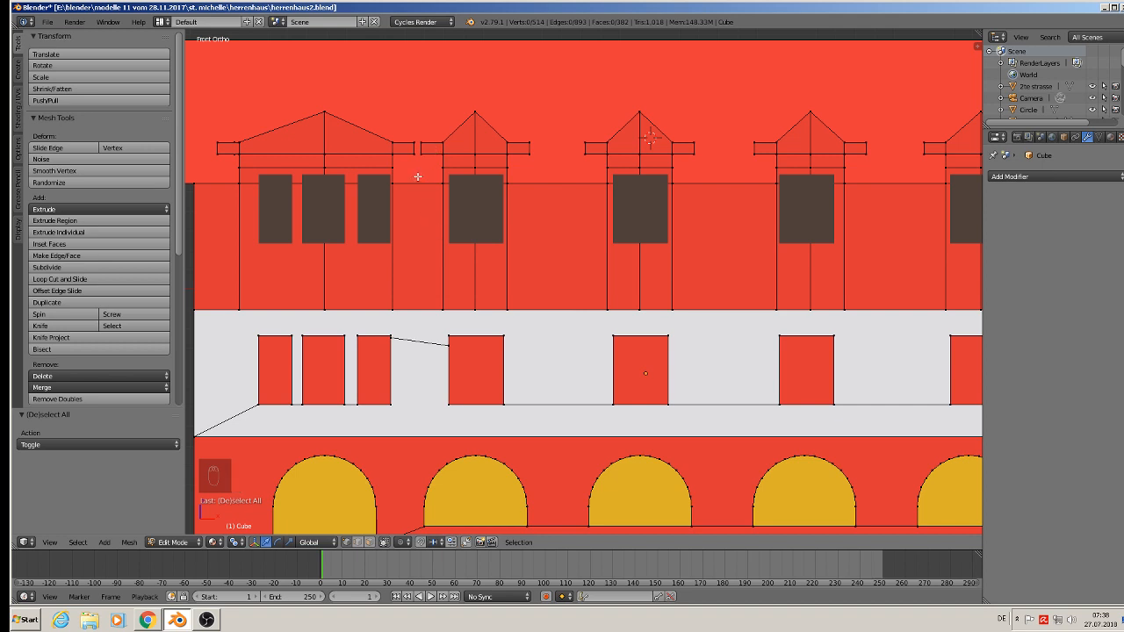
{"action": "key", "text": "b"}
{"action": "left_click_drag", "start_coordinate": [405, 318], "coordinate": [372, 126]}
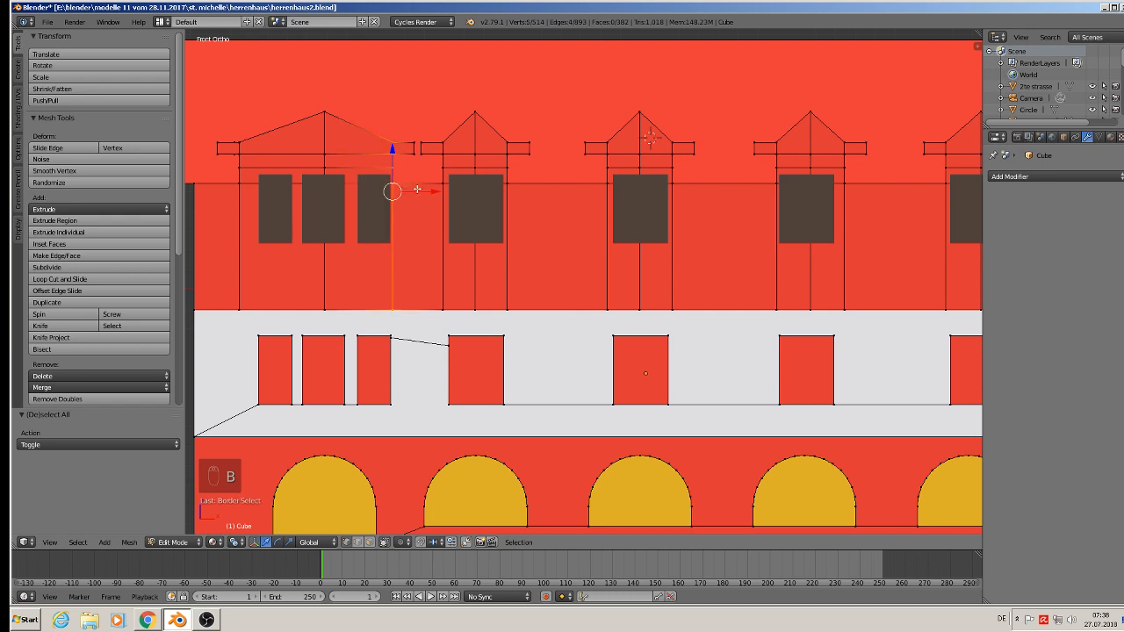
{"action": "key", "text": "g"}
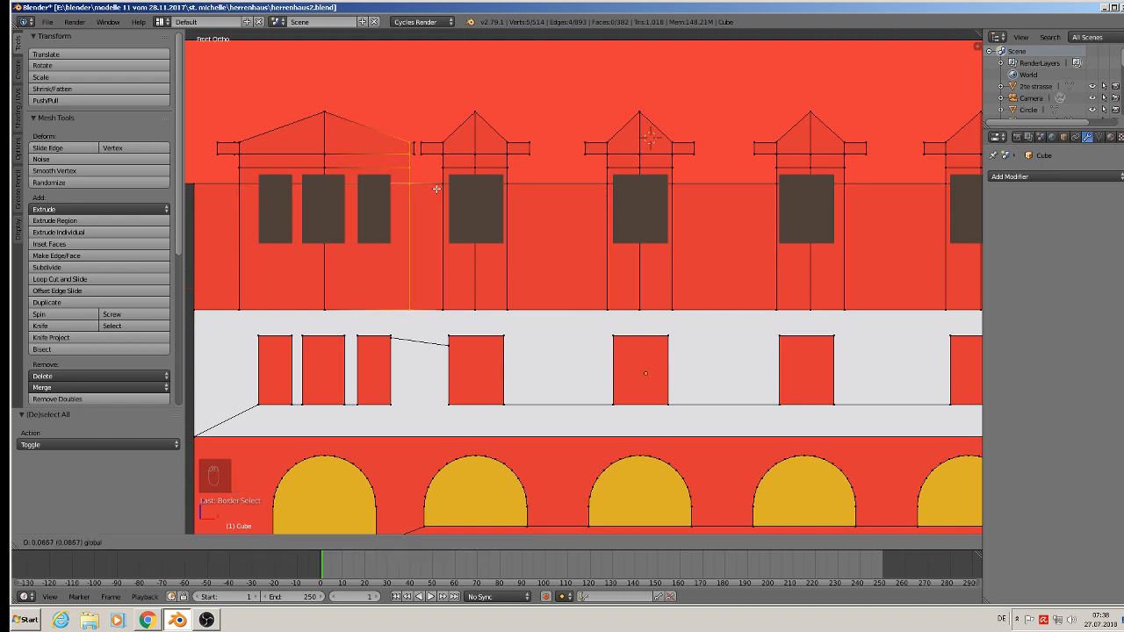
{"action": "left_click", "coordinate": [438, 189]}
- Move the left wall edge of the second dormer about 0.07 outward along X
{"action": "key", "text": "a"}
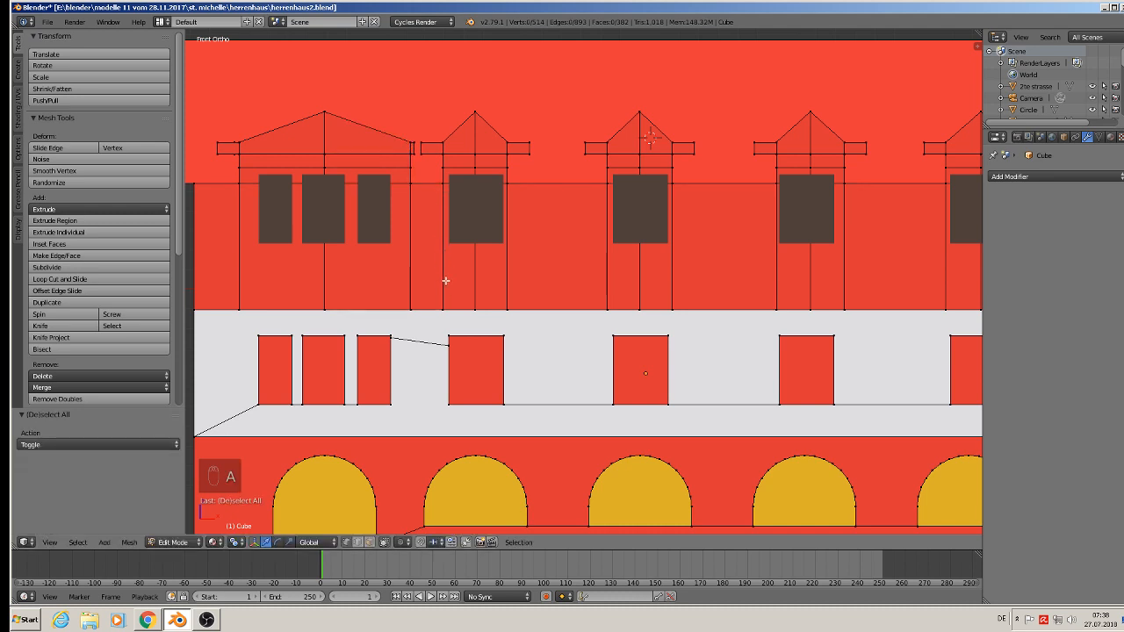
{"action": "key", "text": "b"}
{"action": "left_click_drag", "start_coordinate": [463, 319], "coordinate": [421, 122]}
{"action": "key", "text": "g"}
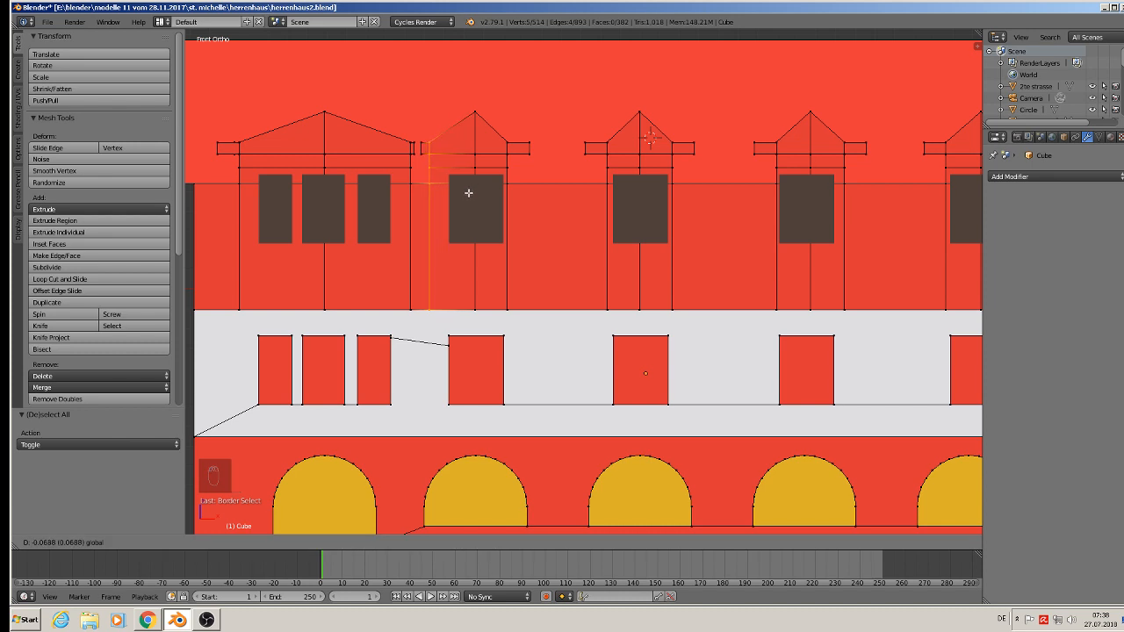
{"action": "left_click", "coordinate": [469, 192]}
- Move the right wall edge of the second dormer about 0.08 outward along X
{"action": "key", "text": "a"}
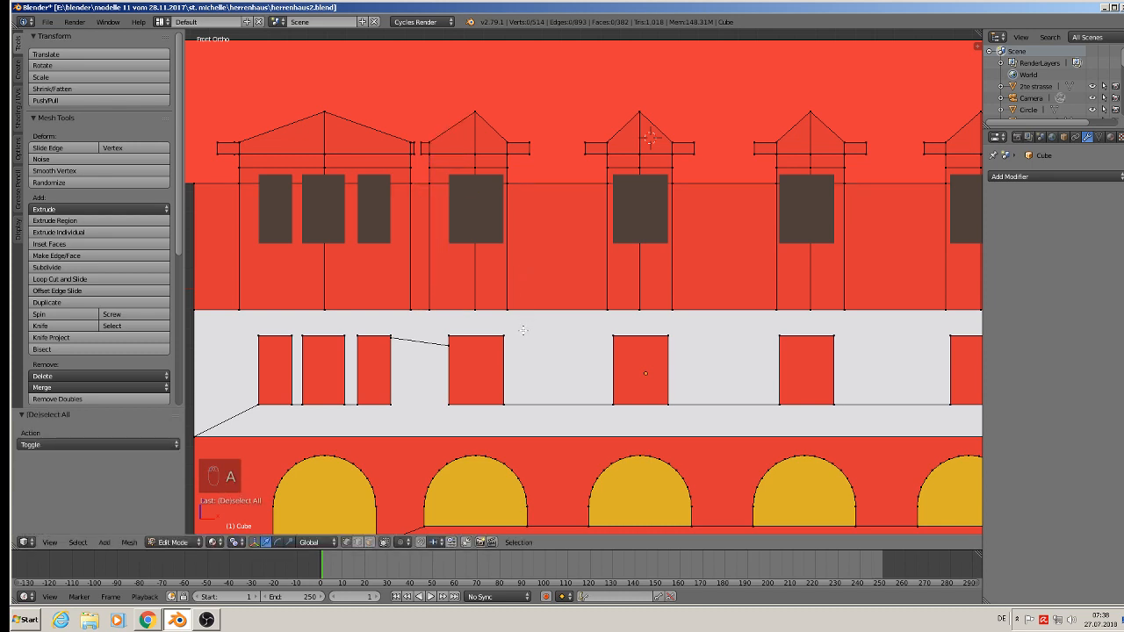
{"action": "key", "text": "b"}
{"action": "left_click_drag", "start_coordinate": [522, 330], "coordinate": [479, 127]}
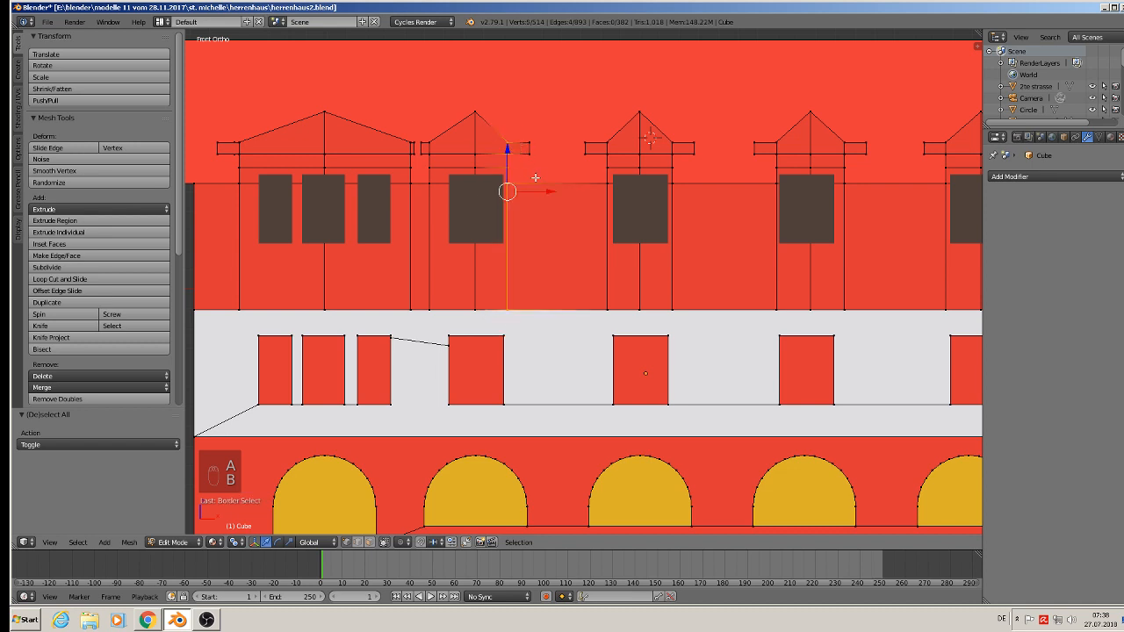
{"action": "key", "text": "g"}
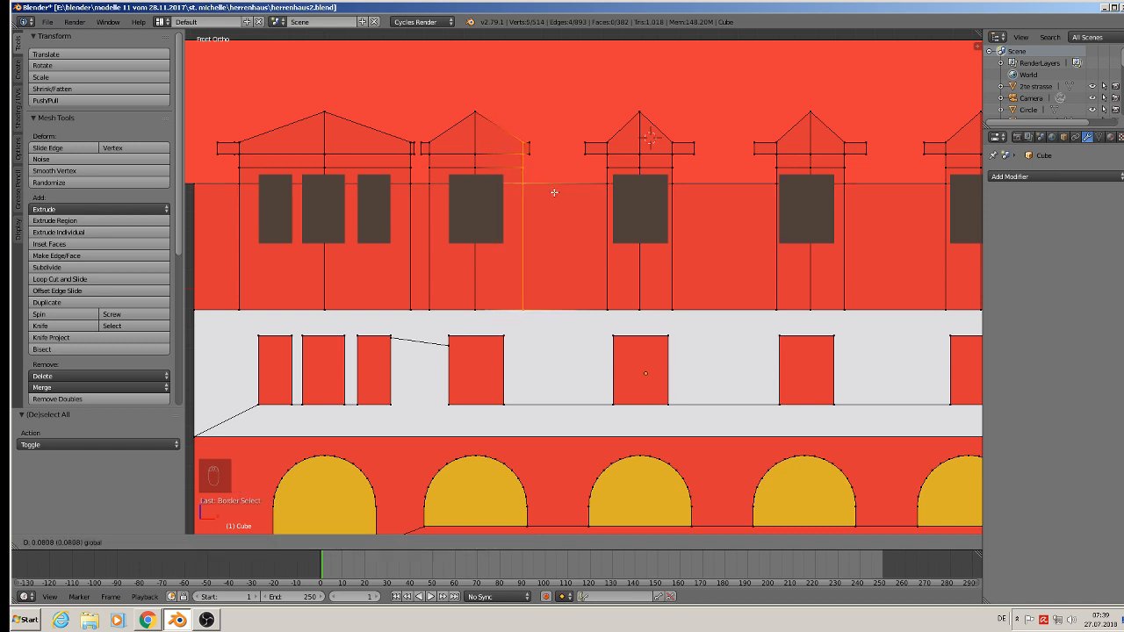
{"action": "left_click", "coordinate": [554, 192]}
- Move all vertices of the third dormer's left wall edge 0.063 outward along X
{"action": "key", "text": "a"}
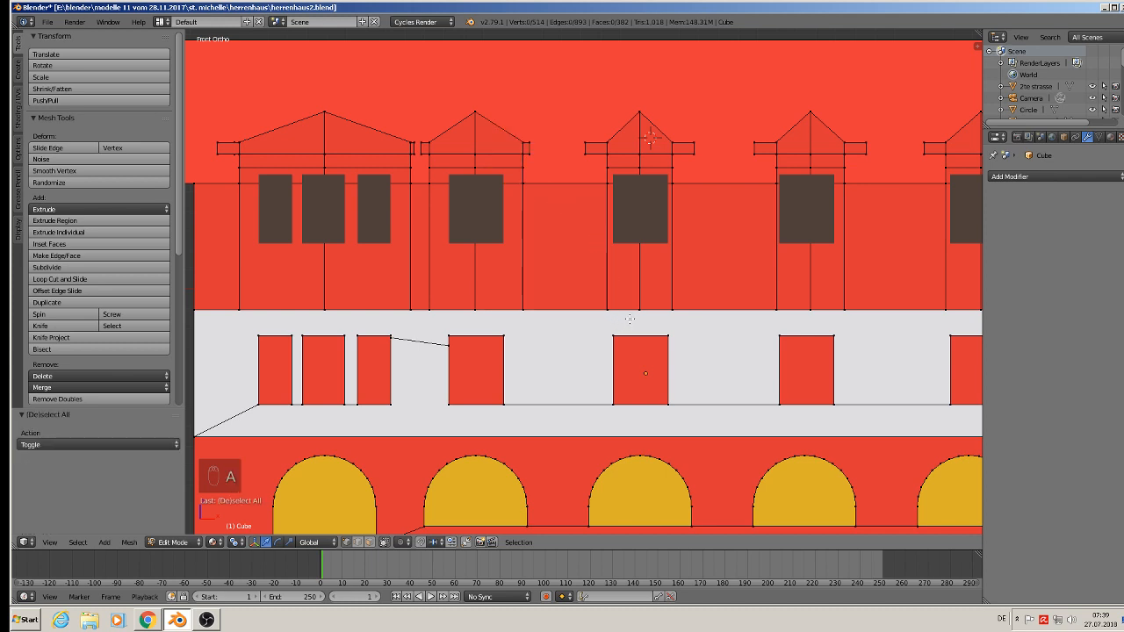
{"action": "key", "text": "b"}
{"action": "left_click_drag", "start_coordinate": [622, 309], "coordinate": [606, 121]}
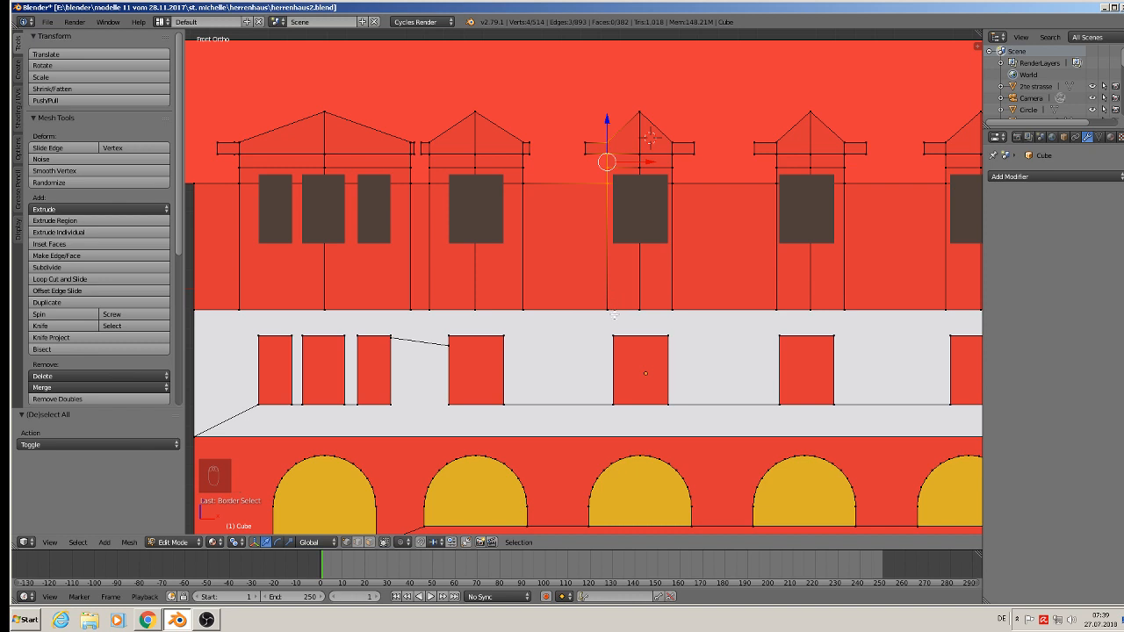
{"action": "key", "text": "b"}
{"action": "left_click_drag", "start_coordinate": [616, 319], "coordinate": [599, 124]}
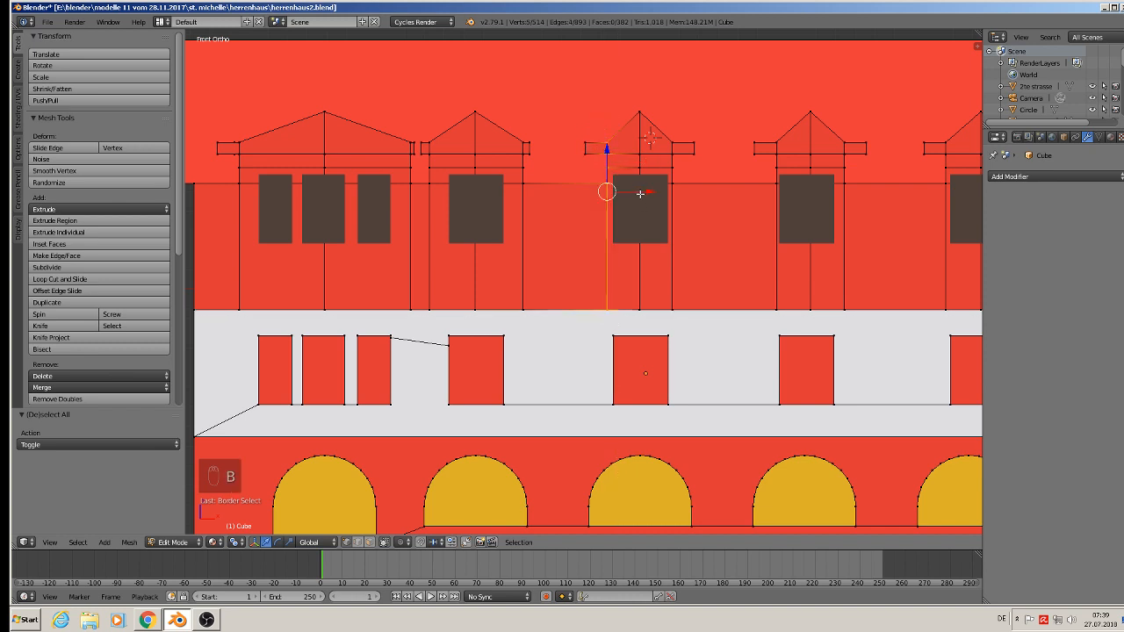
{"action": "left_click_drag", "start_coordinate": [652, 191], "coordinate": [640, 193]}
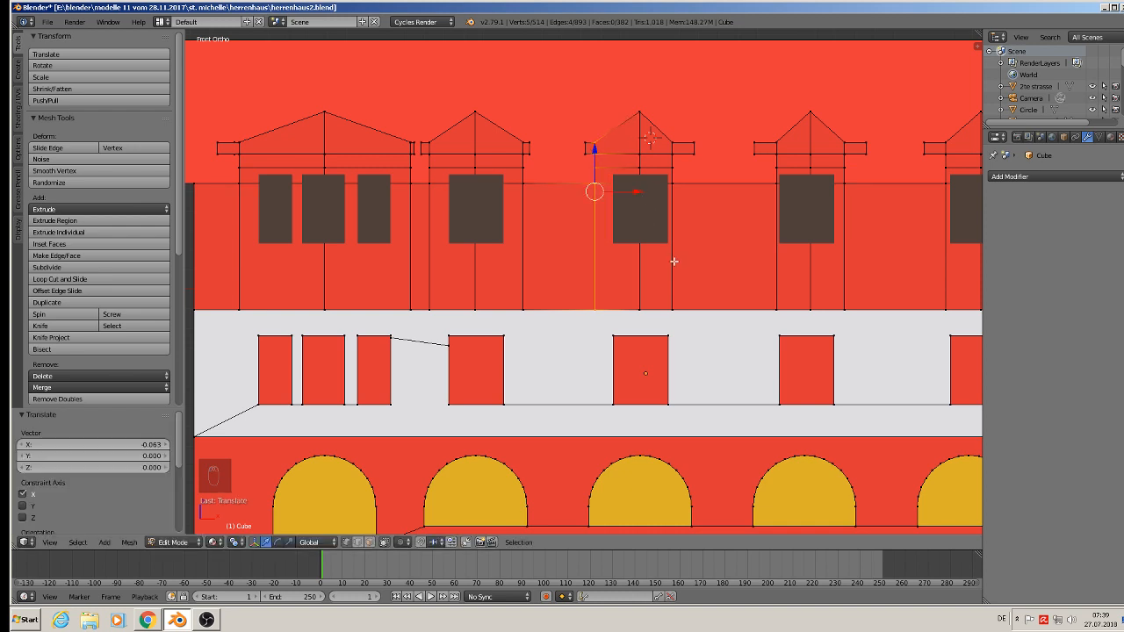
- Move the right wall edge of the third dormer 0.075 outward along X
{"action": "key", "text": "a"}
{"action": "key", "text": "b"}
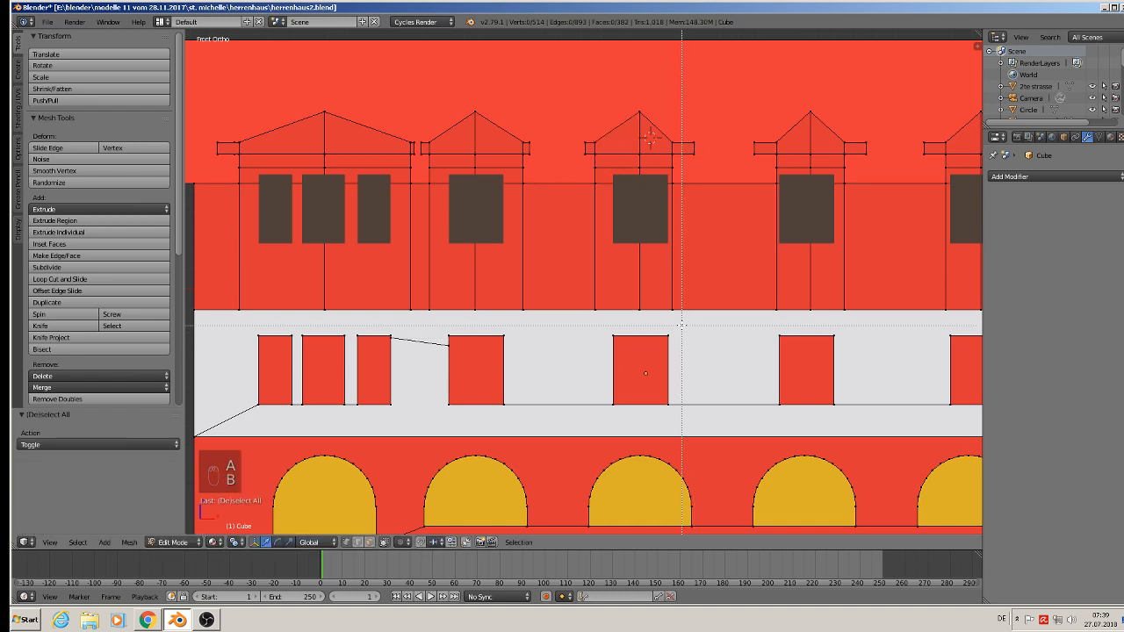
{"action": "left_click_drag", "start_coordinate": [678, 321], "coordinate": [662, 129]}
{"action": "key", "text": "g"}
{"action": "key", "text": "x"}
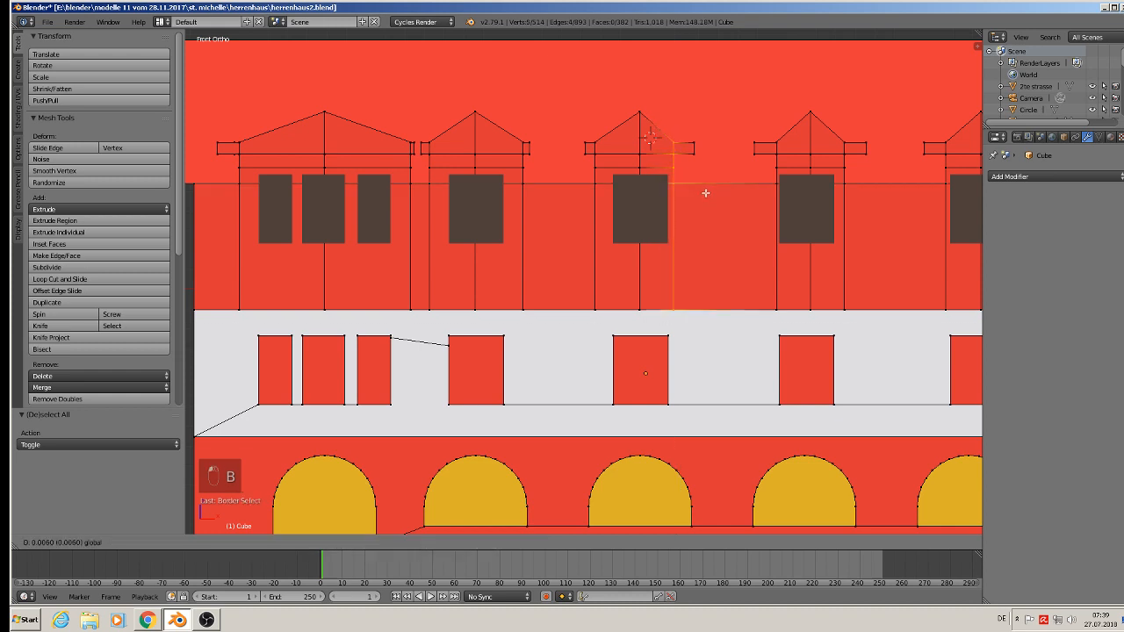
{"action": "left_click", "coordinate": [718, 193]}
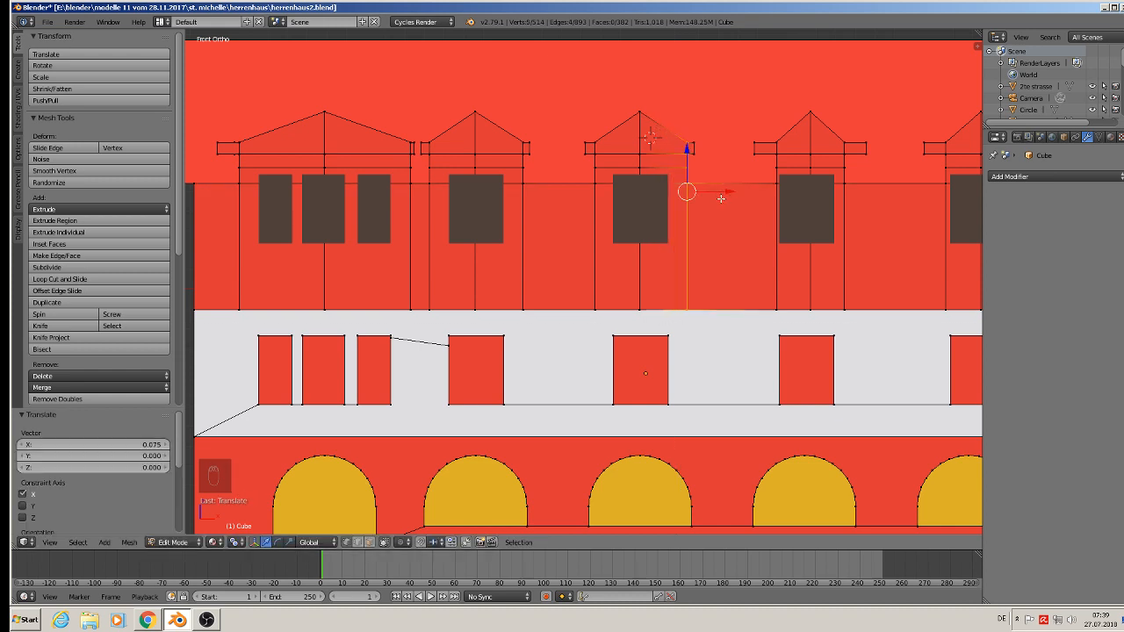
- Move the left wall edge of the fourth dormer about 0.08 outward along X
{"action": "middle_click_drag", "start_coordinate": [775, 214], "coordinate": [499, 173], "text": "shift"}
{"action": "key", "text": "a"}
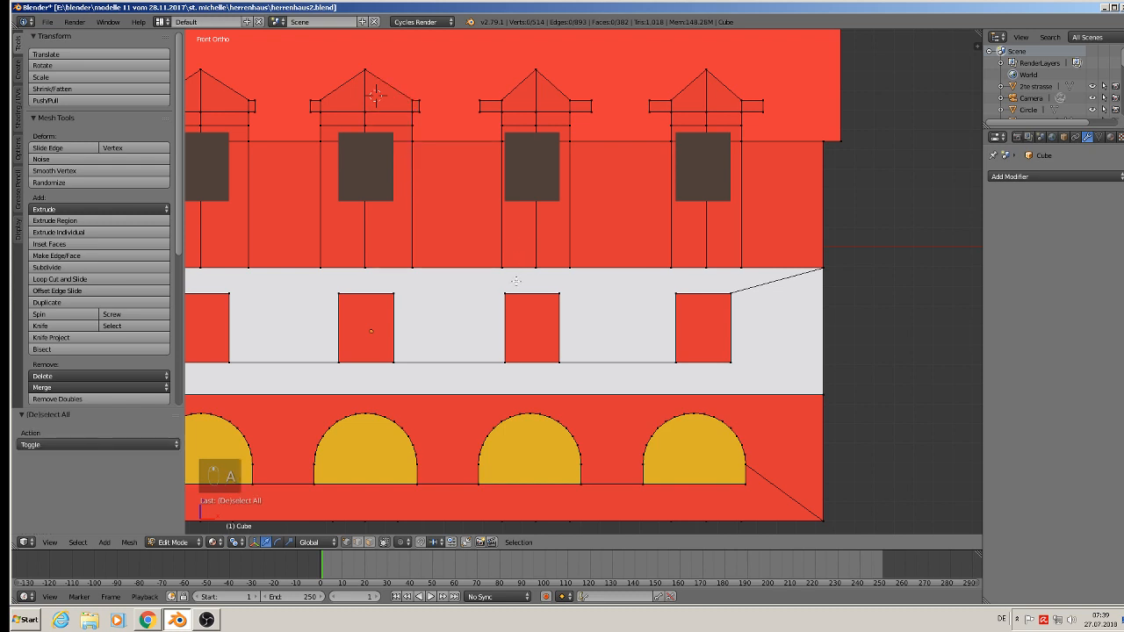
{"action": "key", "text": "b"}
{"action": "left_click_drag", "start_coordinate": [515, 278], "coordinate": [488, 81]}
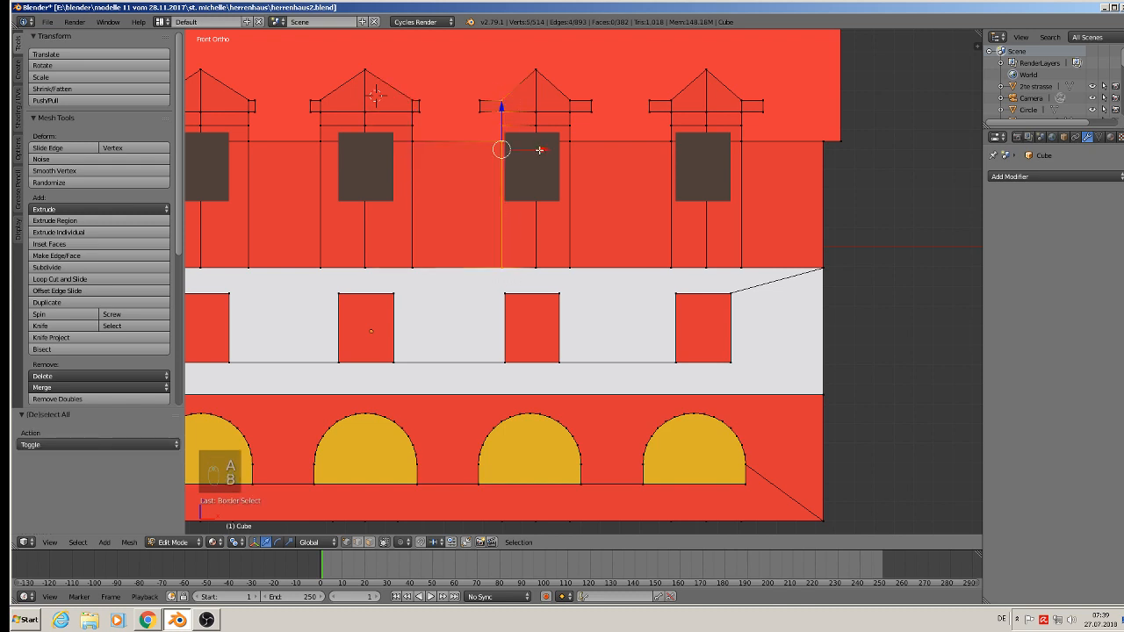
{"action": "key", "text": "g"}
{"action": "key", "text": "x"}
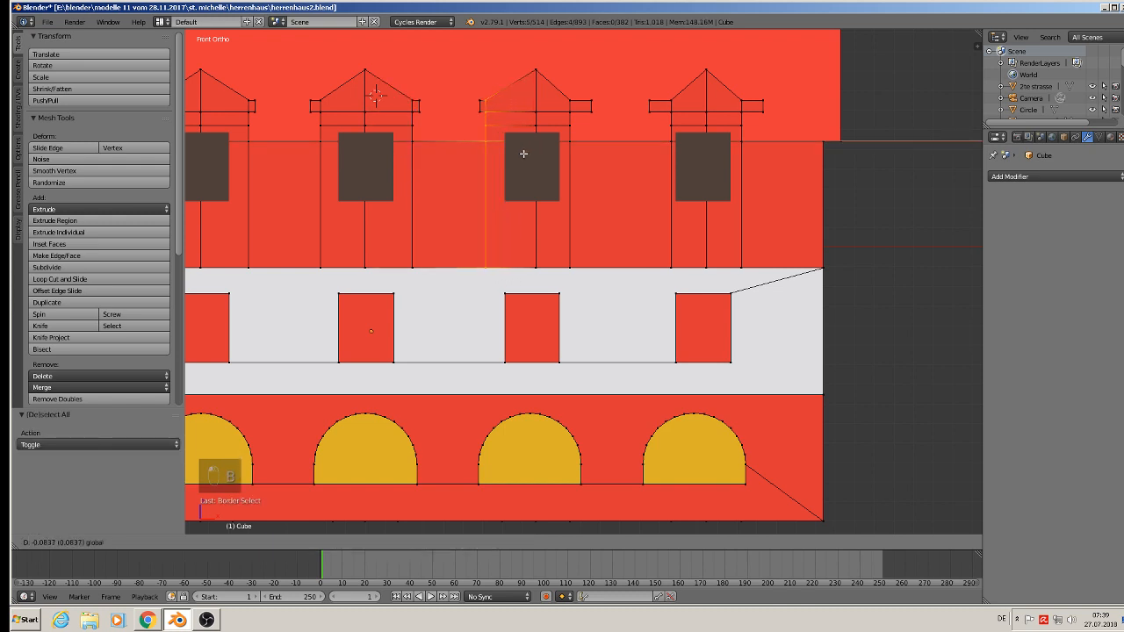
{"action": "left_click", "coordinate": [523, 154]}
- Move the right wall edge of the fourth dormer 0.075 outward along X, and nudge it slightly back inward
{"action": "key", "text": "a"}
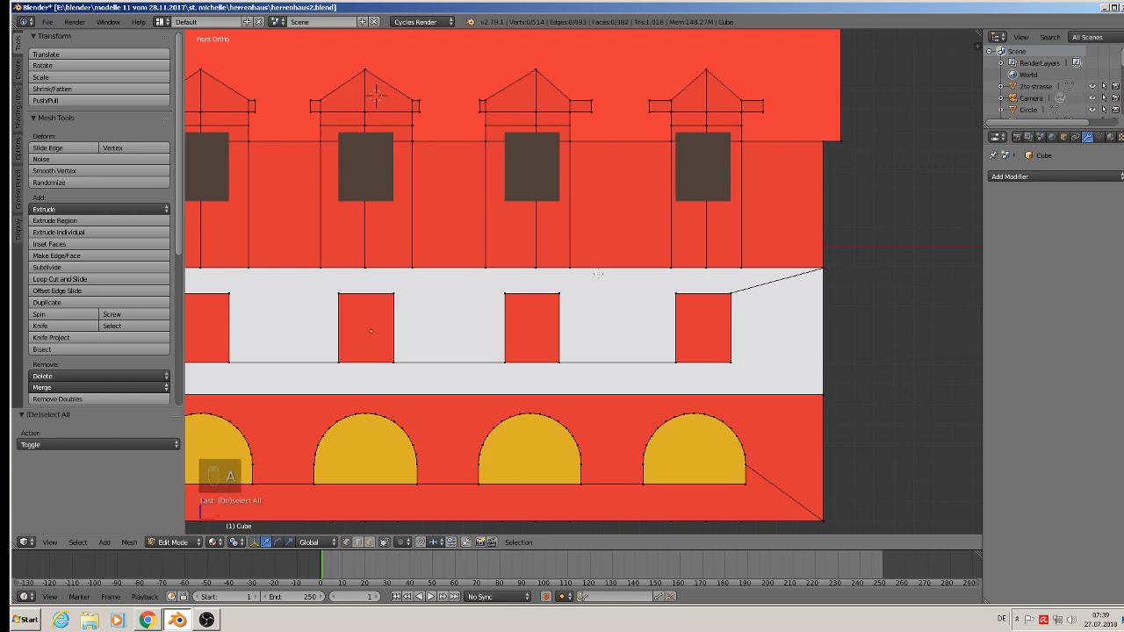
{"action": "key", "text": "b"}
{"action": "left_click_drag", "start_coordinate": [582, 272], "coordinate": [552, 87]}
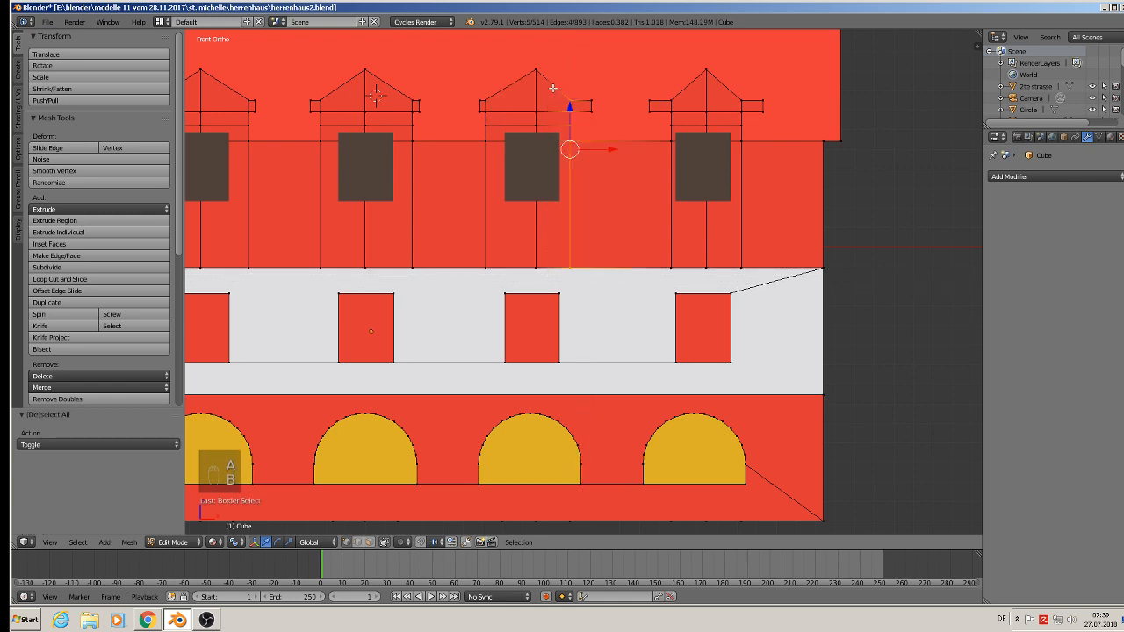
{"action": "key", "text": "g"}
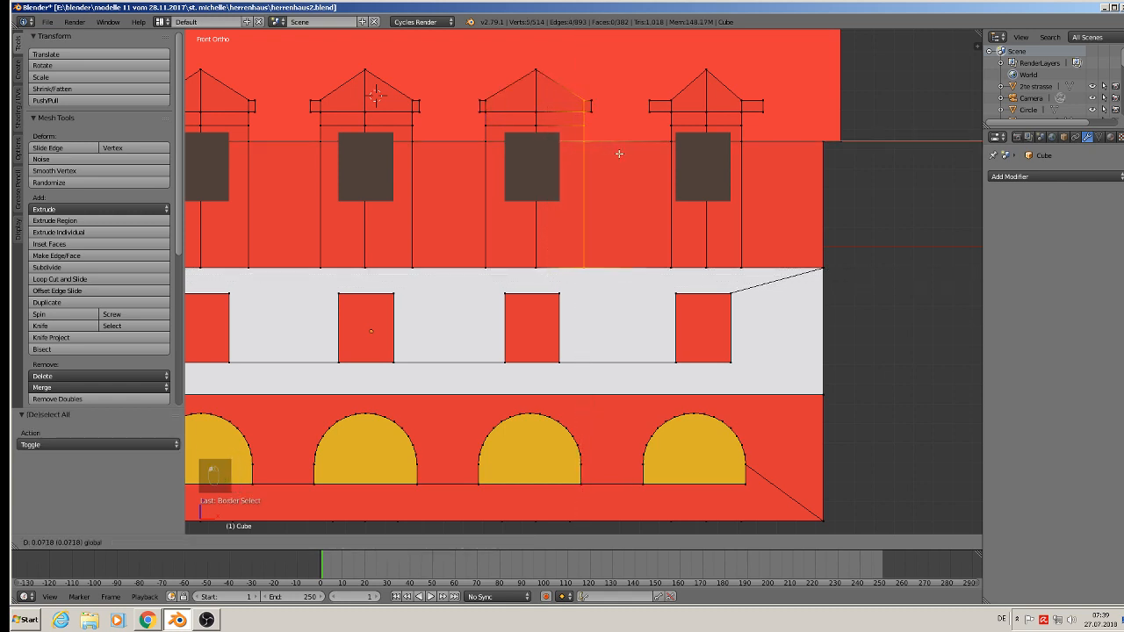
{"action": "left_click", "coordinate": [619, 153]}
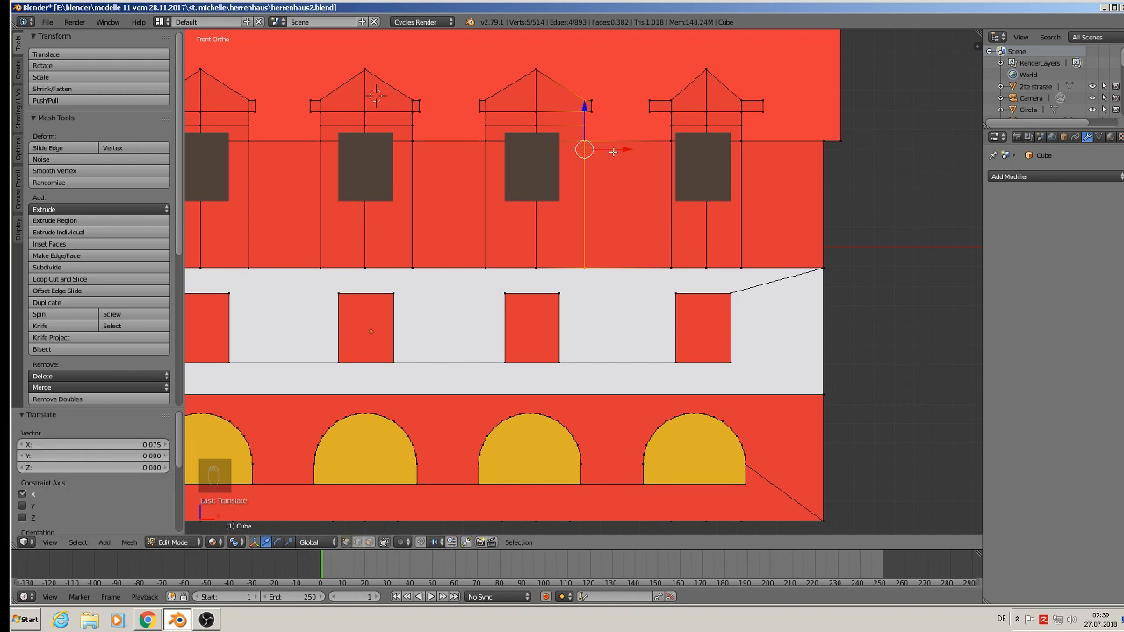
{"action": "key", "text": "g"}
{"action": "left_click", "coordinate": [608, 146]}
- Move the left wall edge of the fifth dormer about 0.07 outward along X
{"action": "key", "text": "a"}
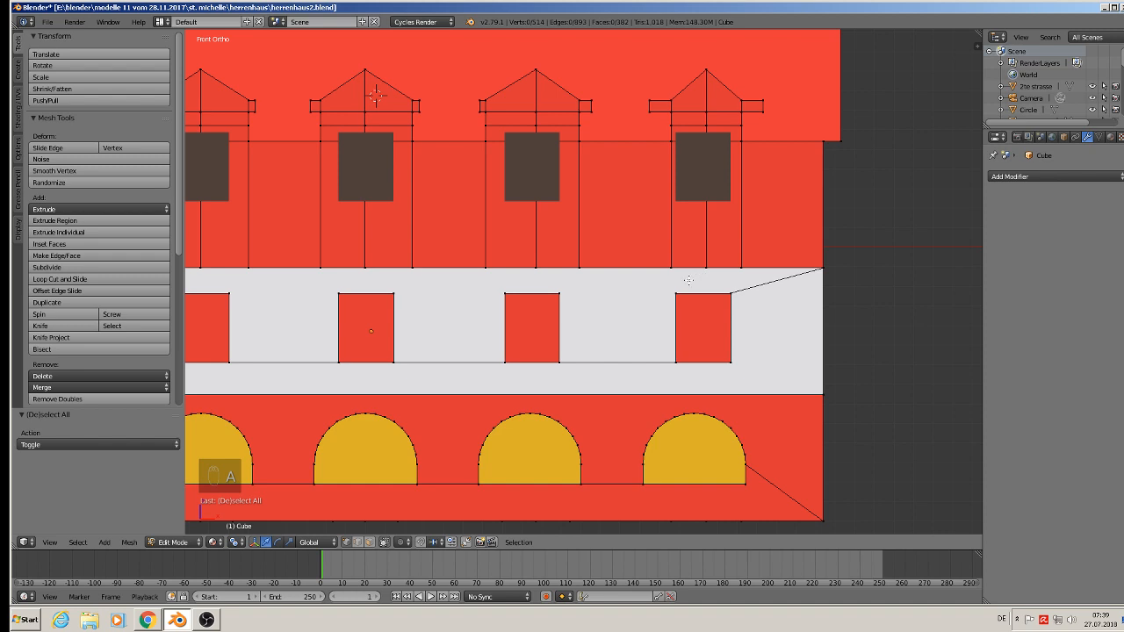
{"action": "key", "text": "b"}
{"action": "left_click_drag", "start_coordinate": [683, 278], "coordinate": [653, 63]}
{"action": "key", "text": "g"}
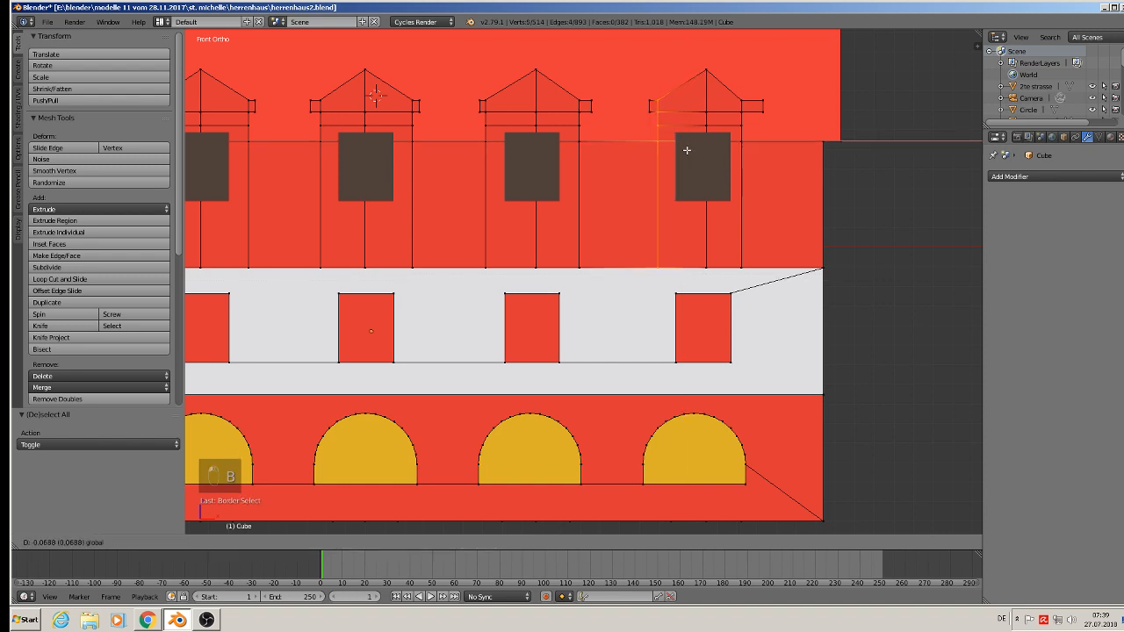
{"action": "left_click", "coordinate": [685, 151]}
- Move the right wall edge of the fifth dormer 0.057 outward along X
{"action": "key", "text": "a"}
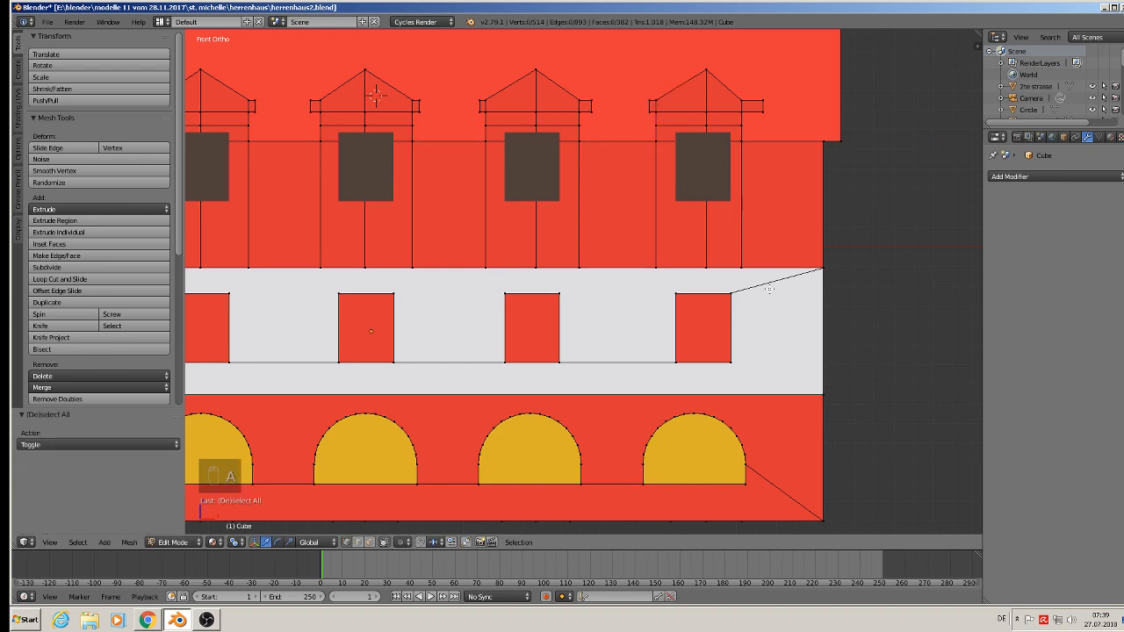
{"action": "key", "text": "b"}
{"action": "left_click_drag", "start_coordinate": [756, 278], "coordinate": [730, 81]}
{"action": "left_click_drag", "start_coordinate": [774, 151], "coordinate": [786, 153]}
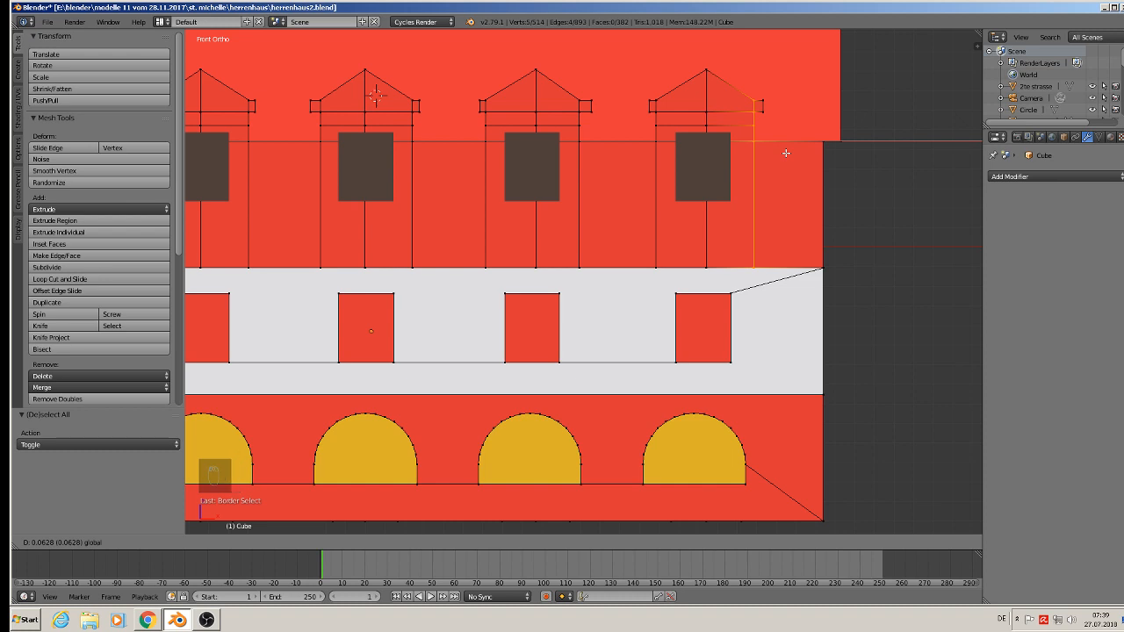
{"action": "left_click_drag", "start_coordinate": [786, 153], "coordinate": [785, 152]}
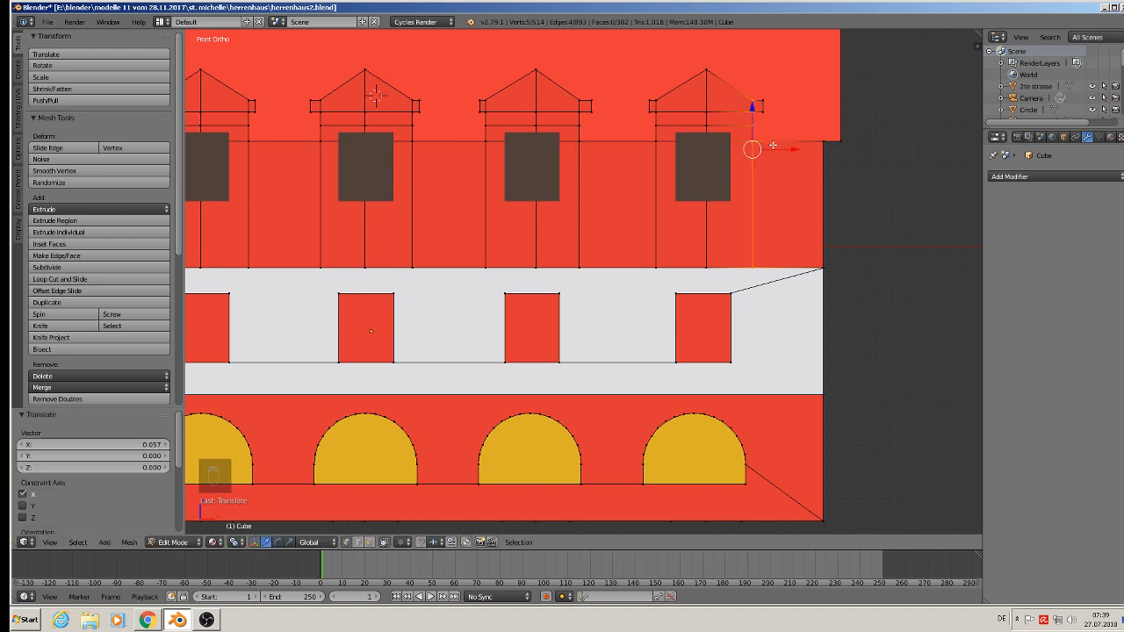
{"action": "middle_click_drag", "start_coordinate": [630, 129], "coordinate": [665, 124], "text": "shift"}
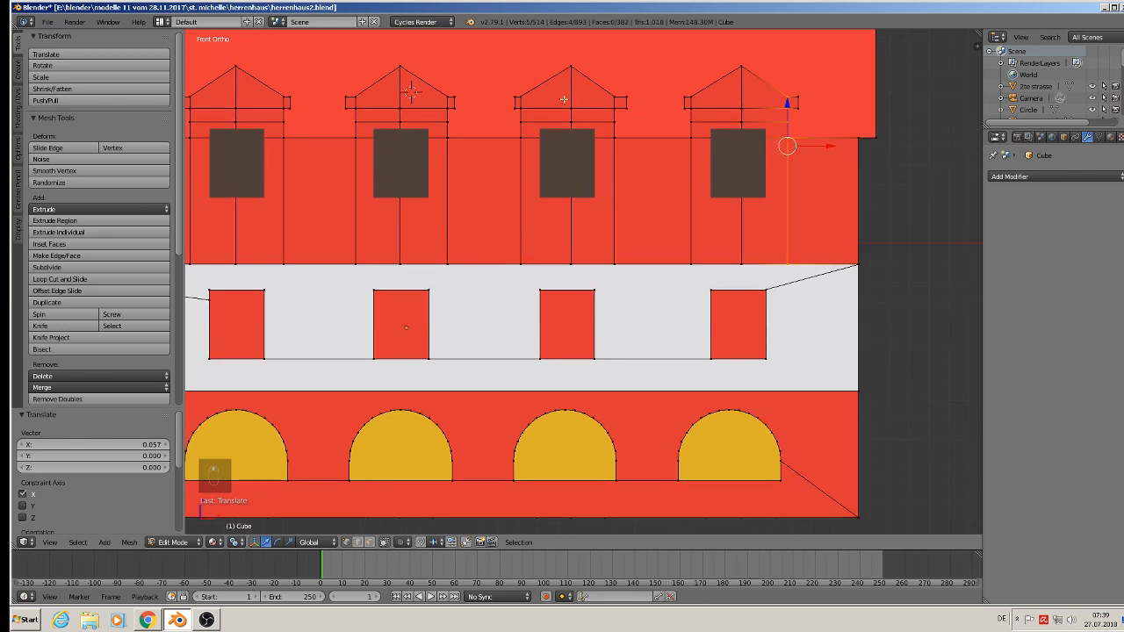
- Extend both eave ends of the fifth dormer outward along X, 0.054 on the left and 0.057 on the right
{"action": "right_click", "coordinate": [684, 97]}
{"action": "key", "text": "e"}
{"action": "key", "text": "x"}
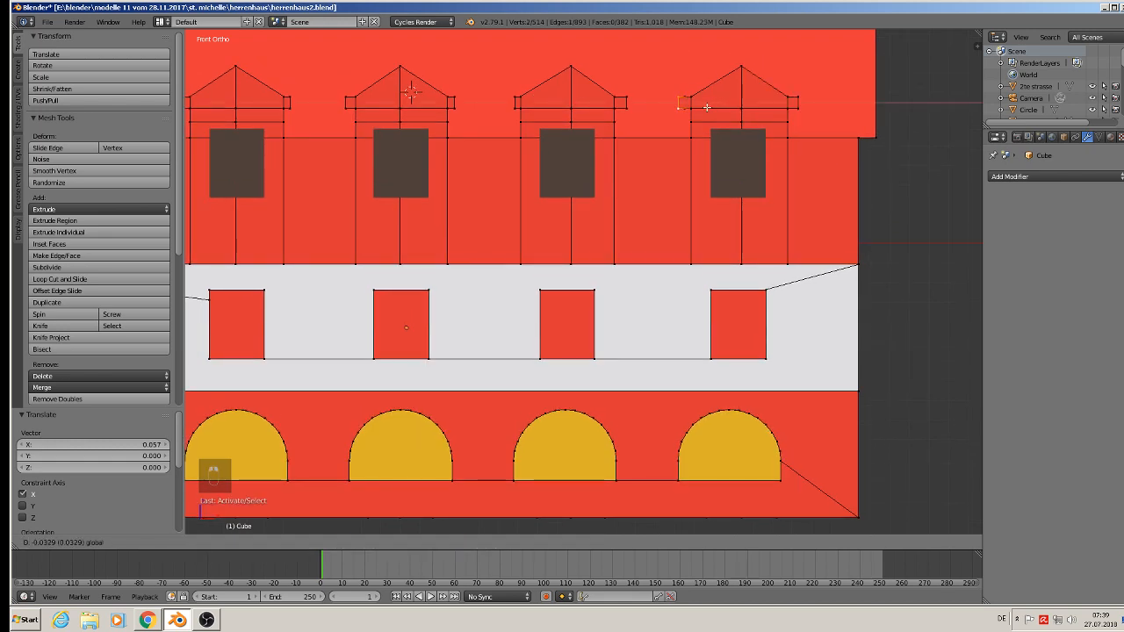
{"action": "left_click", "coordinate": [704, 108]}
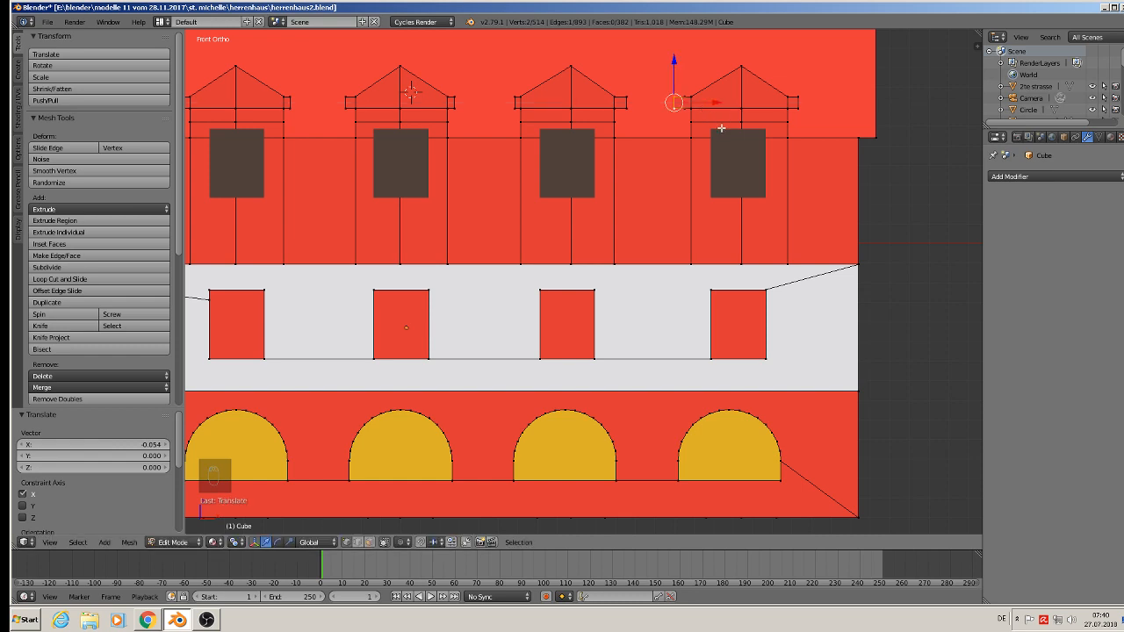
{"action": "right_click", "coordinate": [802, 99]}
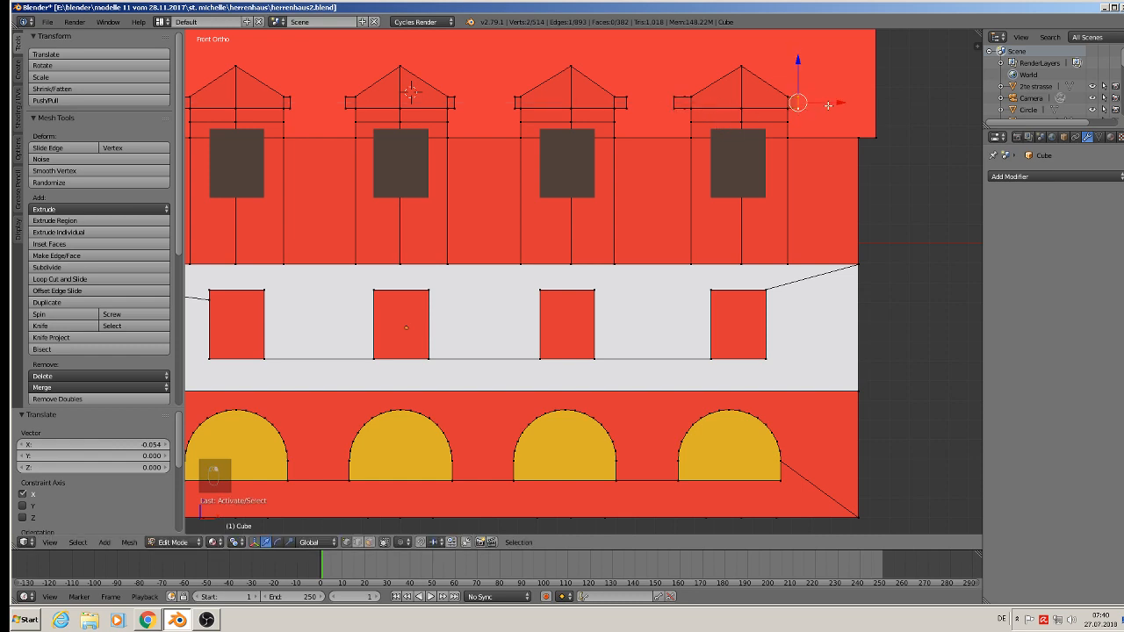
{"action": "key", "text": "e"}
{"action": "key", "text": "x"}
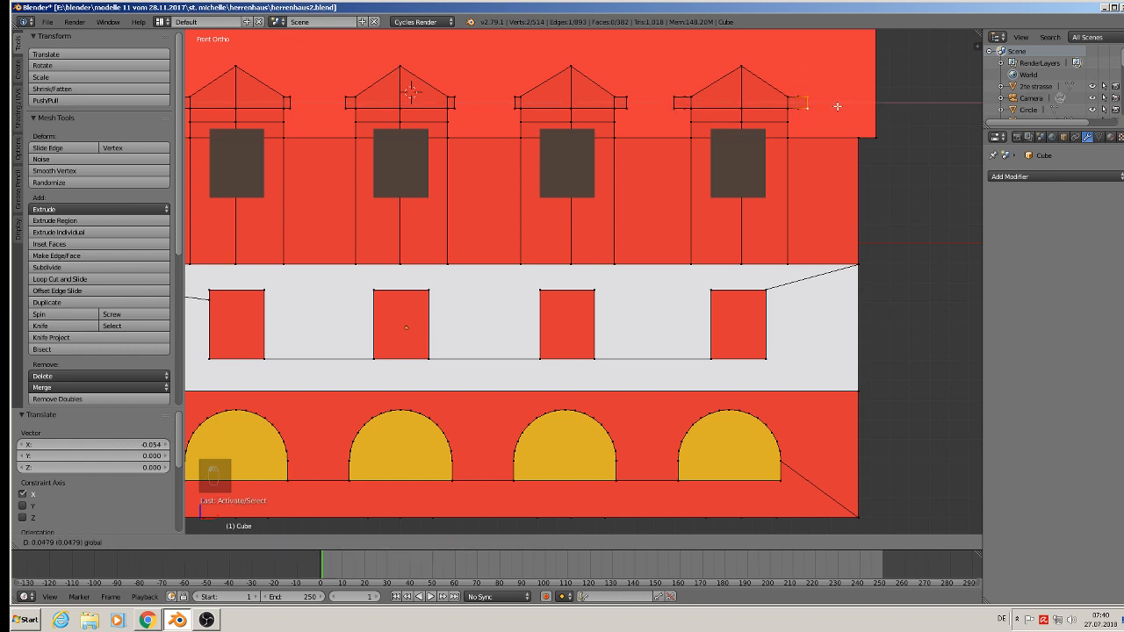
{"action": "left_click", "coordinate": [824, 115]}
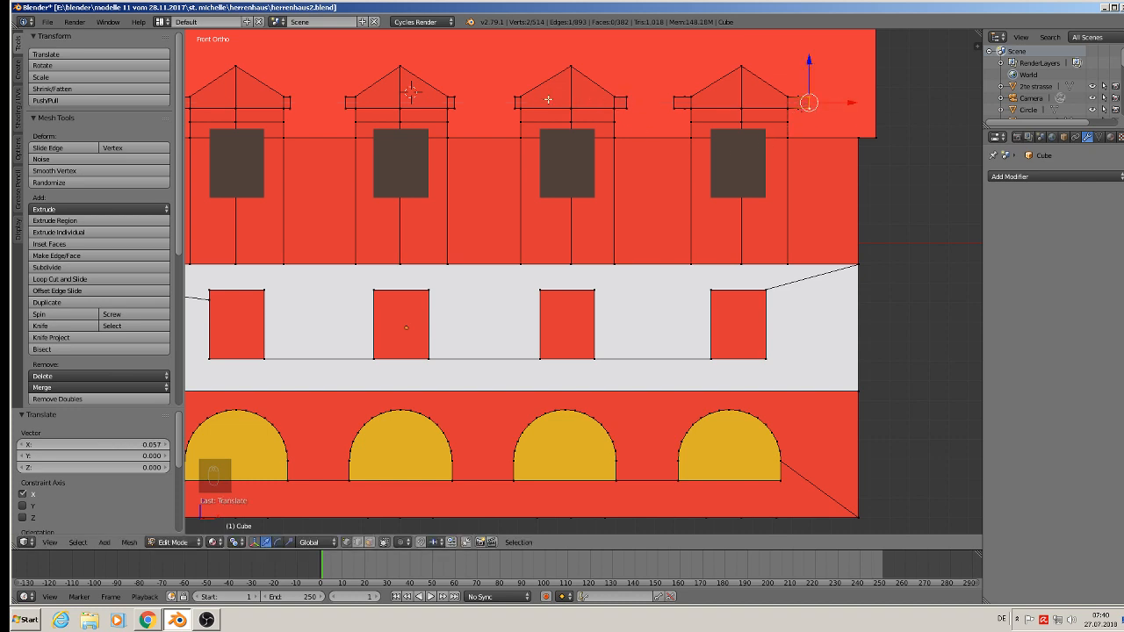
- Extend both eave ends of the fourth dormer outward along X, 0.054 on the left and 0.030 on the right
{"action": "right_click", "coordinate": [514, 102]}
{"action": "key", "text": "g"}
{"action": "key", "text": "x"}
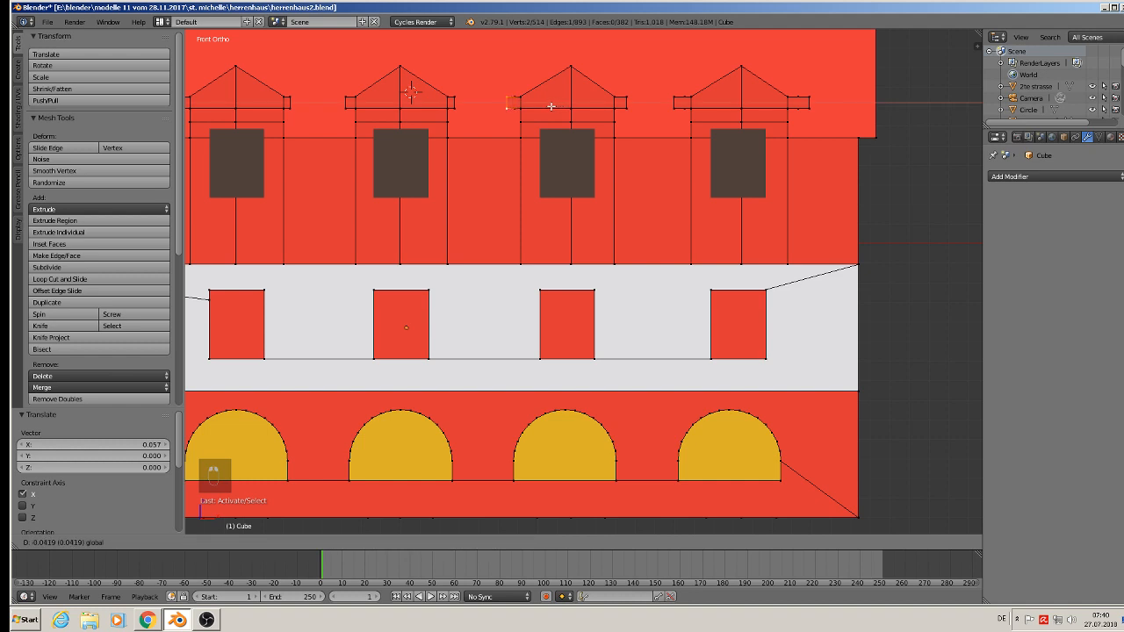
{"action": "left_click", "coordinate": [549, 106]}
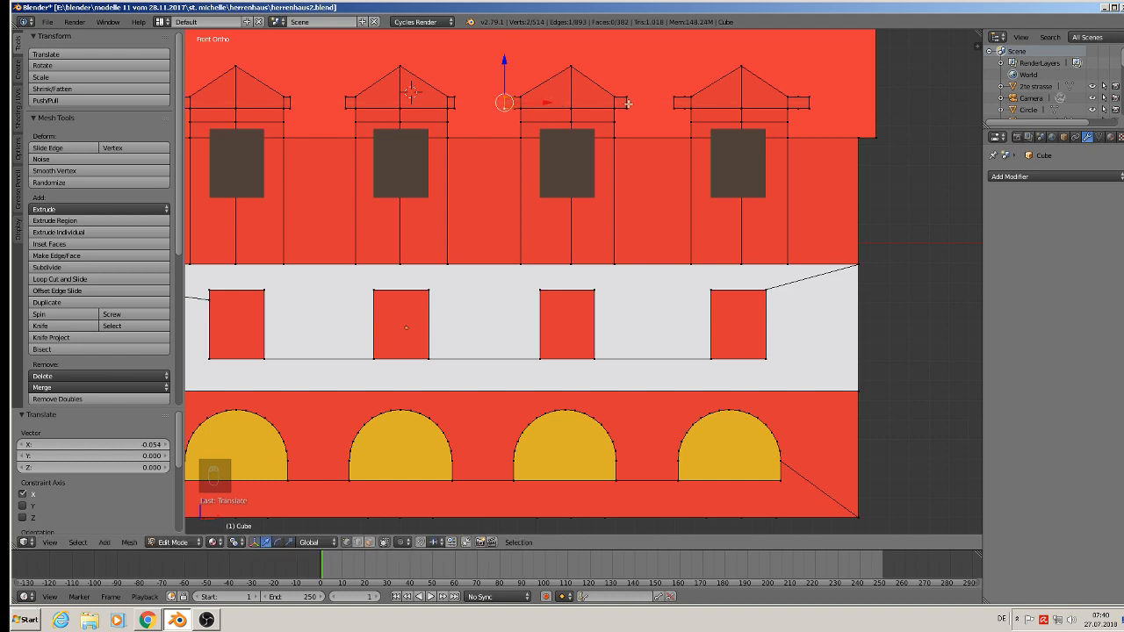
{"action": "right_click", "coordinate": [629, 96]}
{"action": "key", "text": "g"}
{"action": "key", "text": "x"}
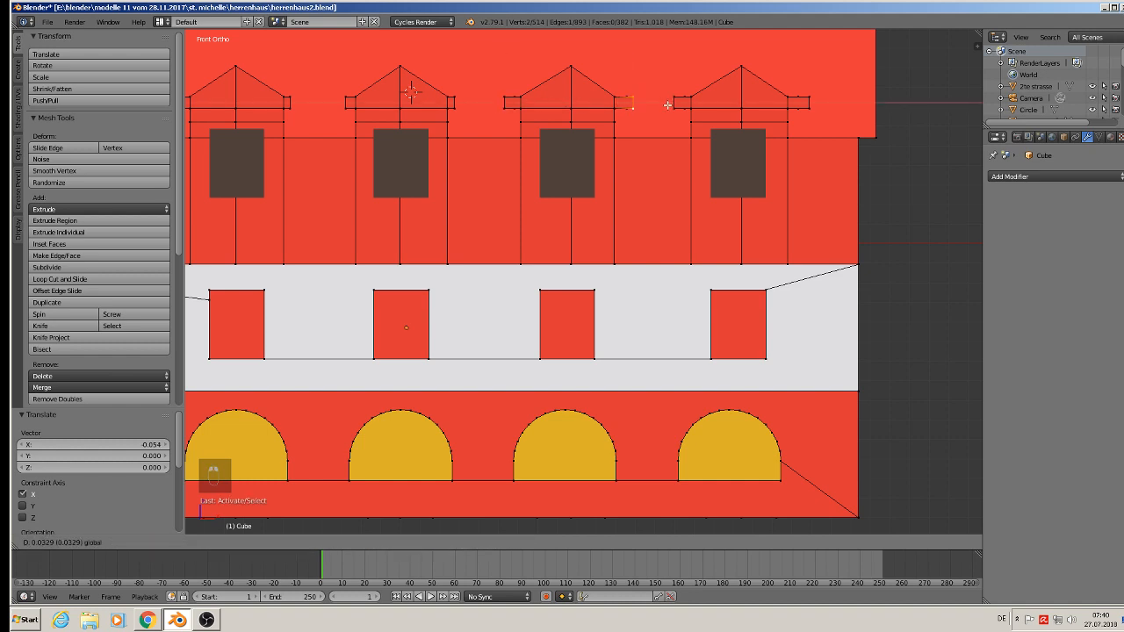
{"action": "left_click", "coordinate": [667, 105]}
- Extend both eave ends of the third dormer outward along X, moving the right one by 0.075
{"action": "middle_click_drag", "start_coordinate": [519, 110], "coordinate": [666, 112], "text": "shift"}
{"action": "right_click", "coordinate": [602, 106]}
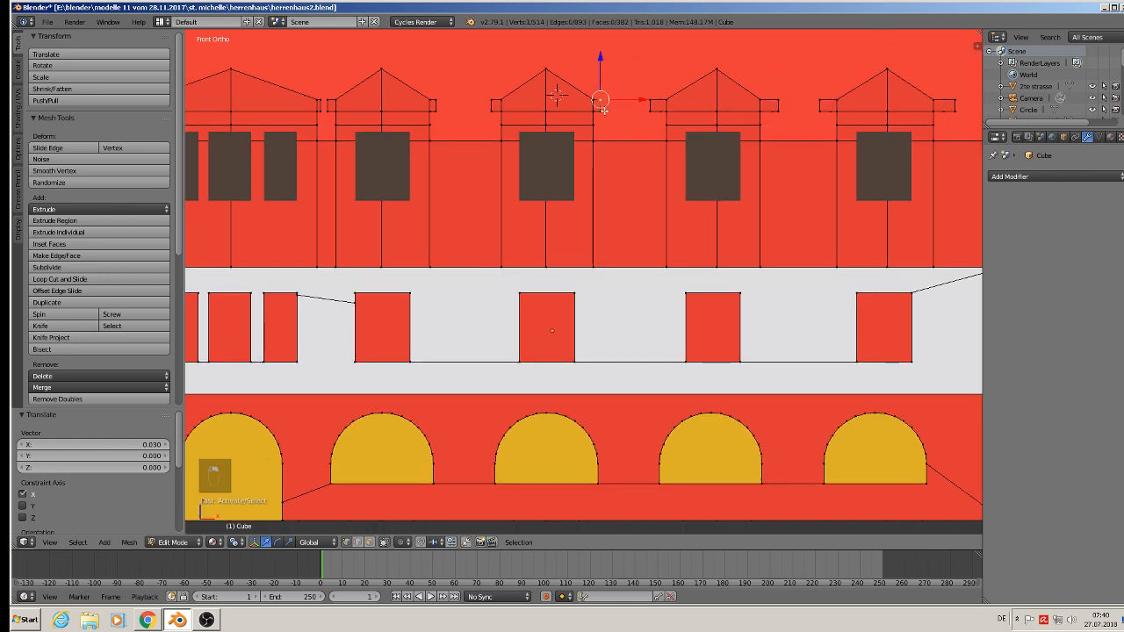
{"action": "key", "text": "g"}
{"action": "key", "text": "x"}
{"action": "left_click", "coordinate": [651, 109]}
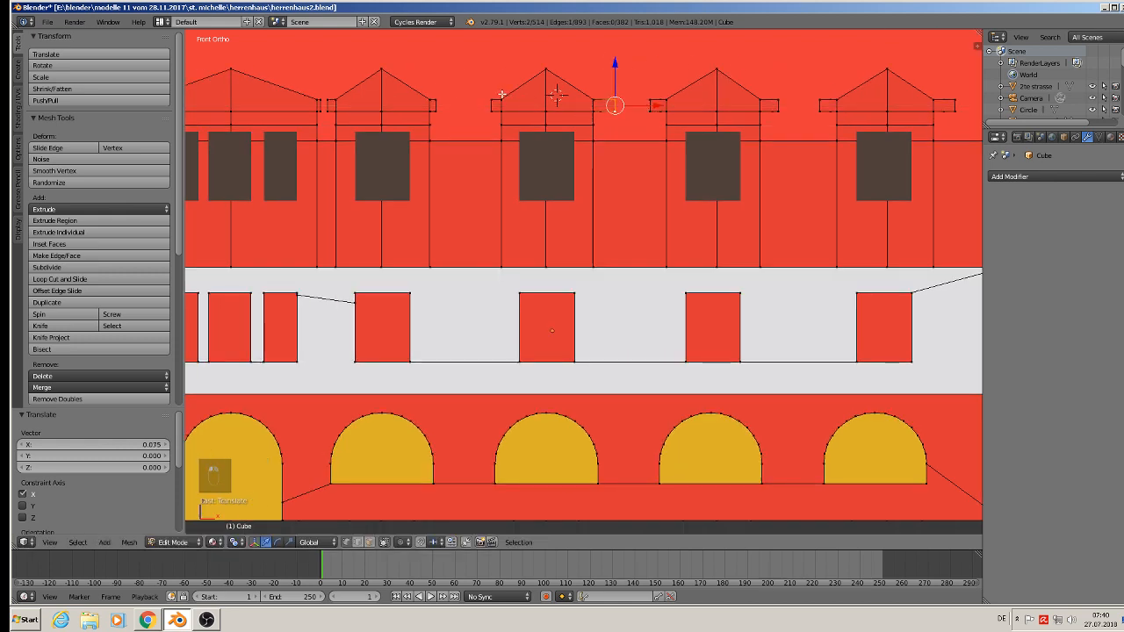
{"action": "right_click", "coordinate": [484, 100]}
{"action": "right_click", "coordinate": [486, 111], "text": "shift"}
{"action": "key", "text": "g"}
{"action": "key", "text": "x"}
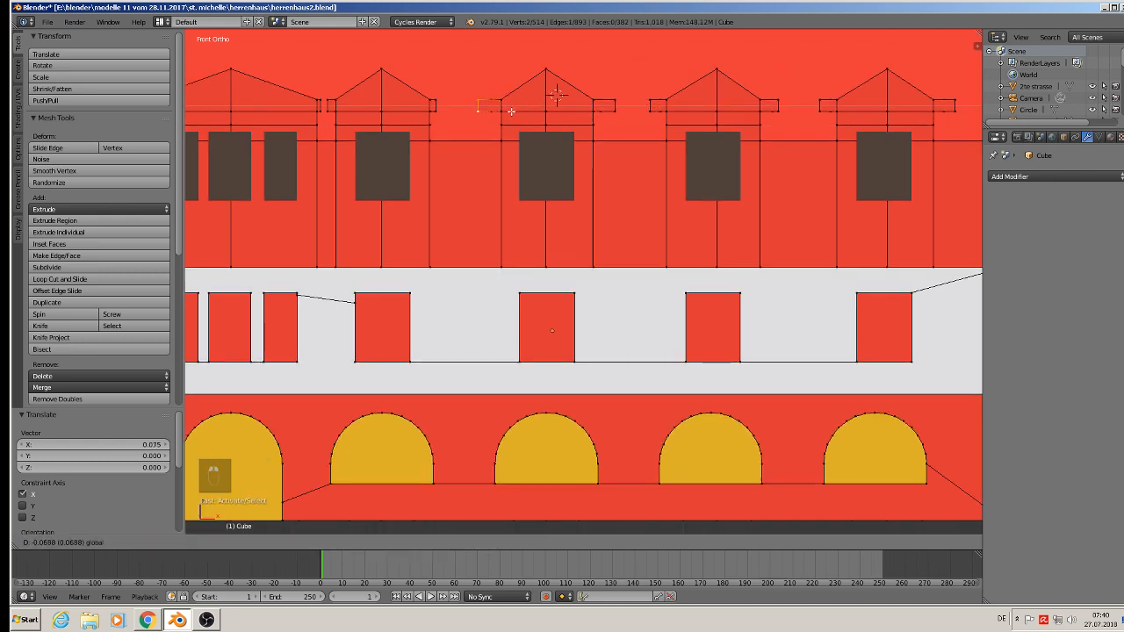
{"action": "left_click", "coordinate": [518, 113]}
- Move the right eave end of the second dormer 0.072 outward along X
{"action": "middle_click_drag", "start_coordinate": [444, 97], "coordinate": [583, 81], "text": "shift"}
{"action": "right_click", "coordinate": [584, 81]}
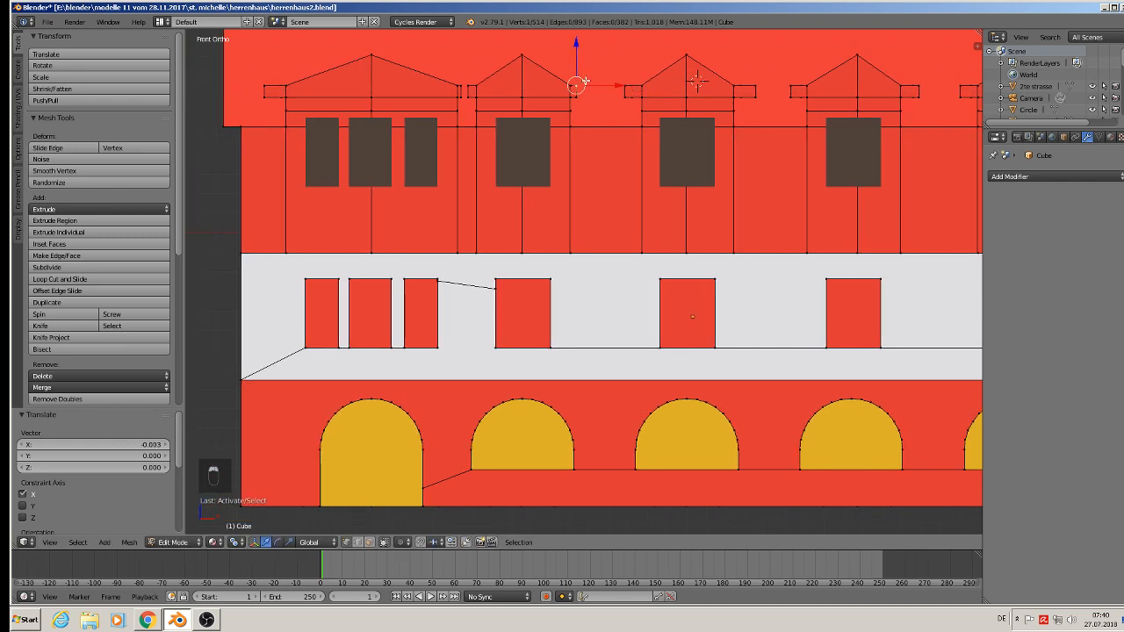
{"action": "key", "text": "g"}
{"action": "key", "text": "x"}
{"action": "left_click", "coordinate": [630, 94]}
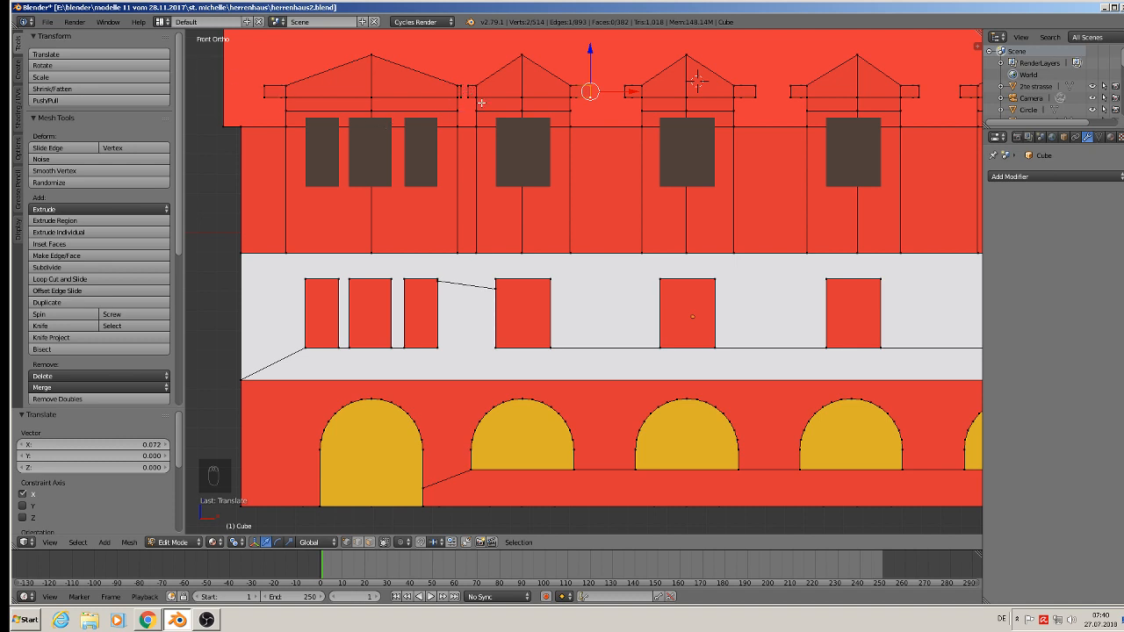
- Try to shift the visible front geometry of the four narrow dormers and the facade below about 0.18 along X
{"action": "scroll", "coordinate": [481, 103], "scroll_direction": "down", "scroll_amount": 4}
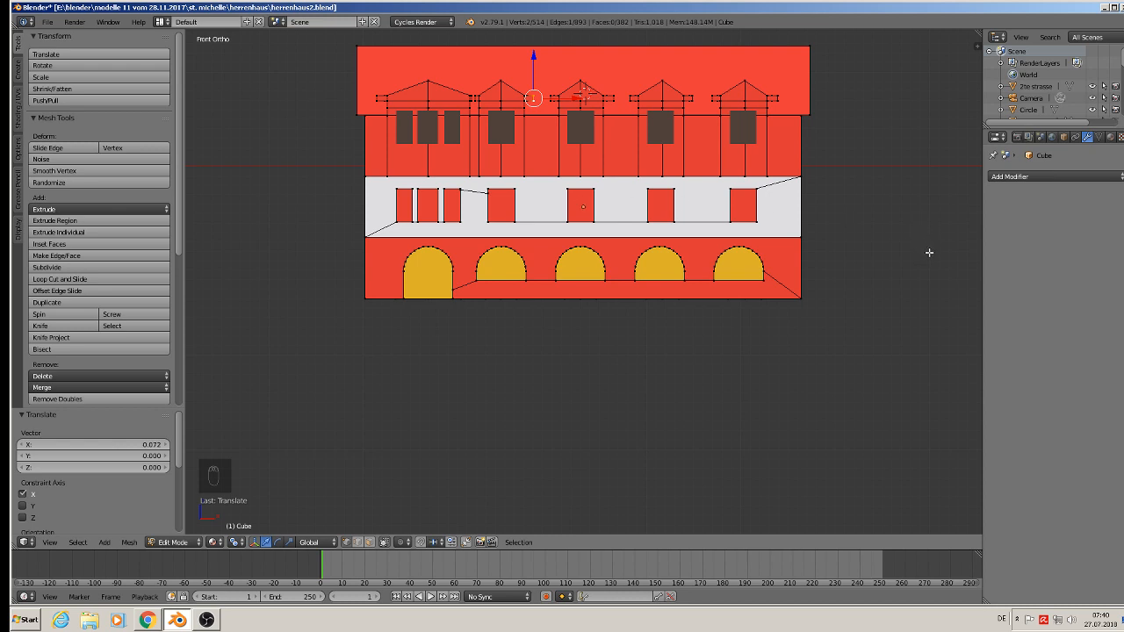
{"action": "key", "text": "b"}
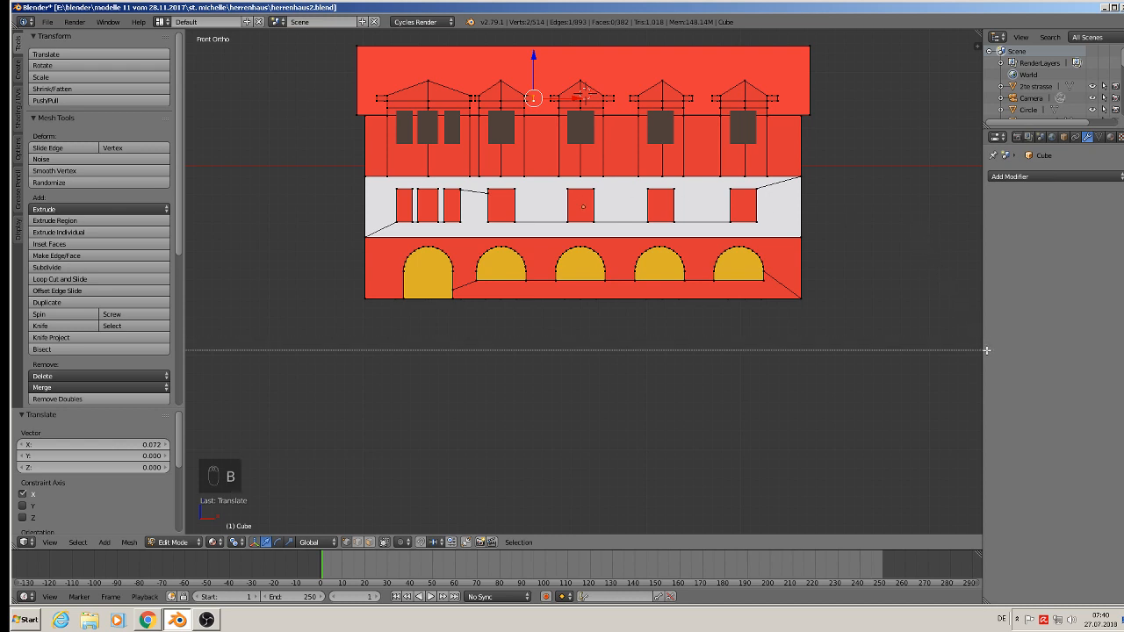
{"action": "left_click_drag", "start_coordinate": [981, 349], "coordinate": [475, 44]}
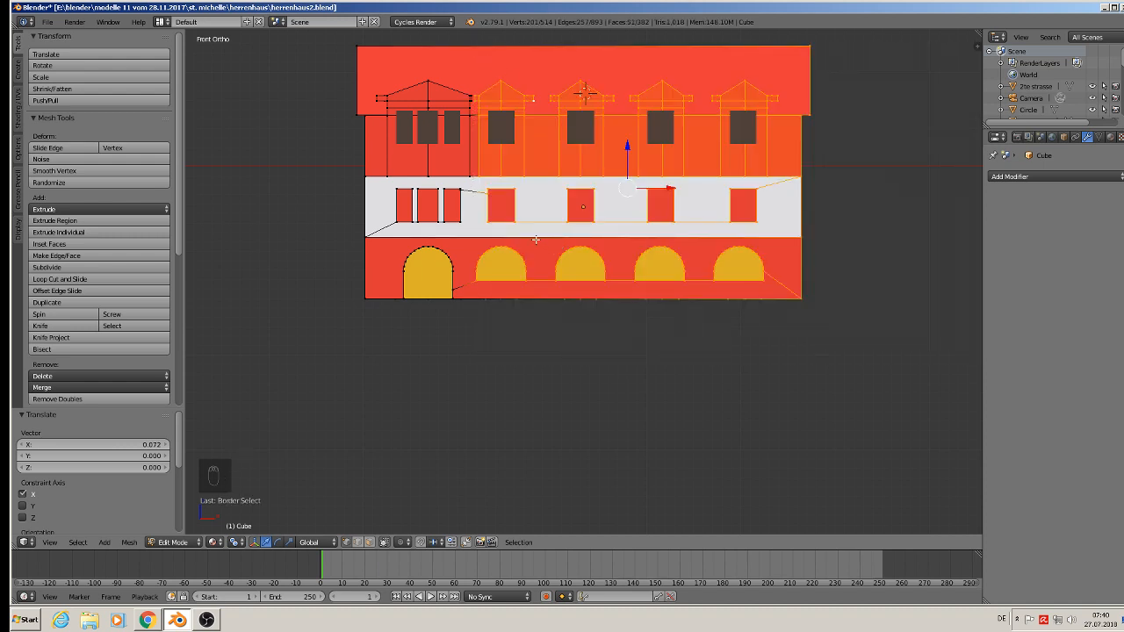
{"action": "left_click_drag", "start_coordinate": [671, 188], "coordinate": [686, 192]}
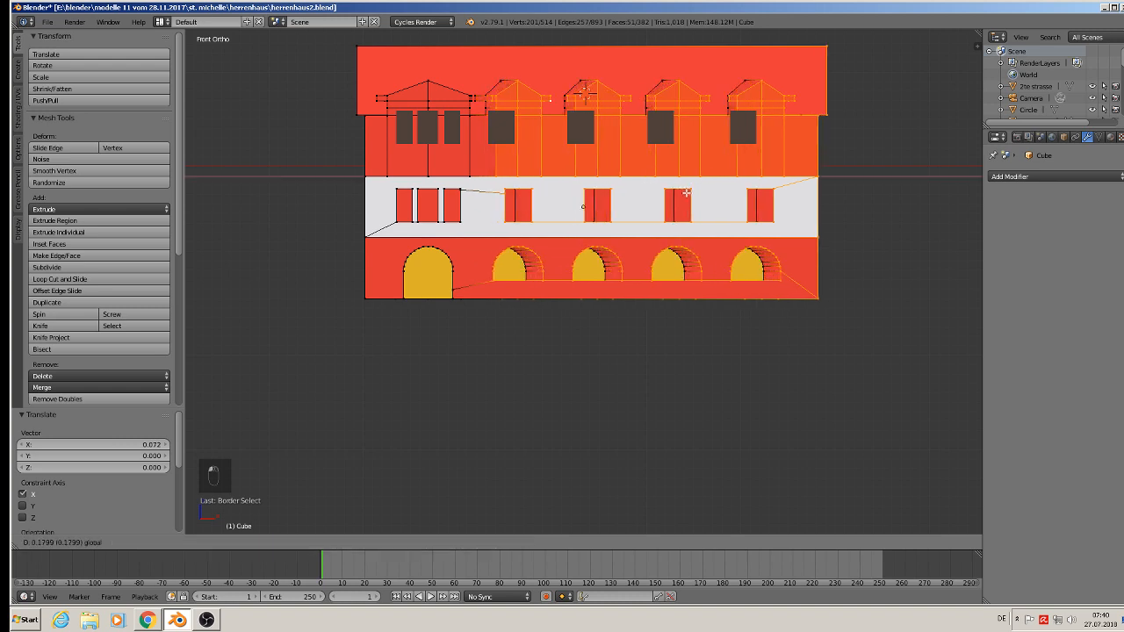
{"action": "left_click", "coordinate": [686, 192]}
{"action": "key", "text": "ctrl+z"}
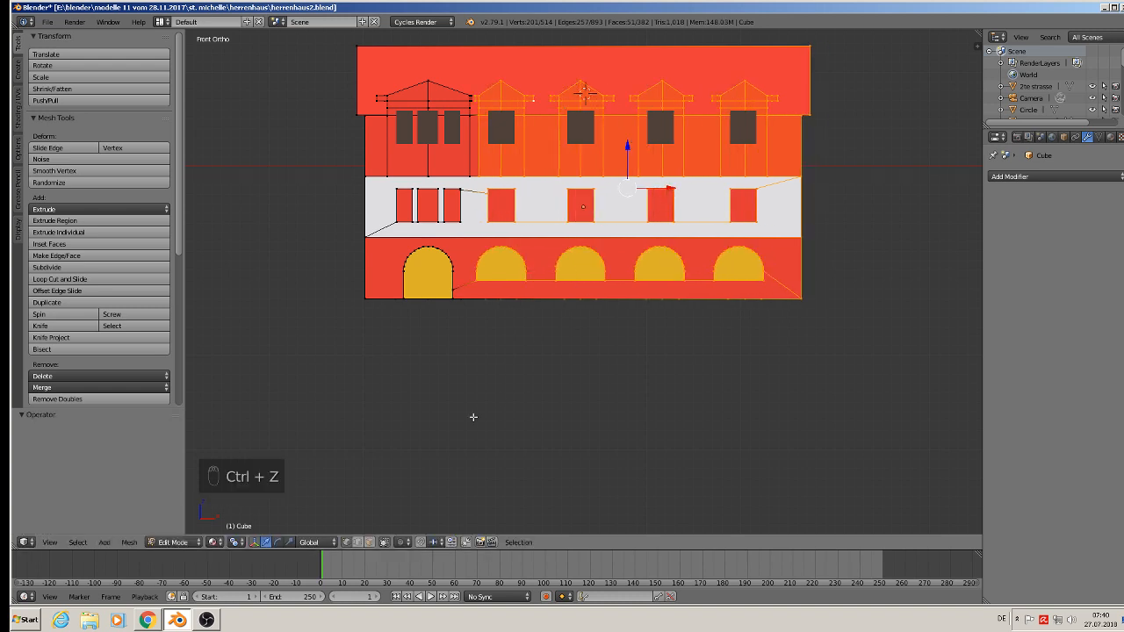
- Select the four narrow dormers and the facade below them, including hidden geometry, and move everything 0.192 along X
{"action": "key", "text": "a"}
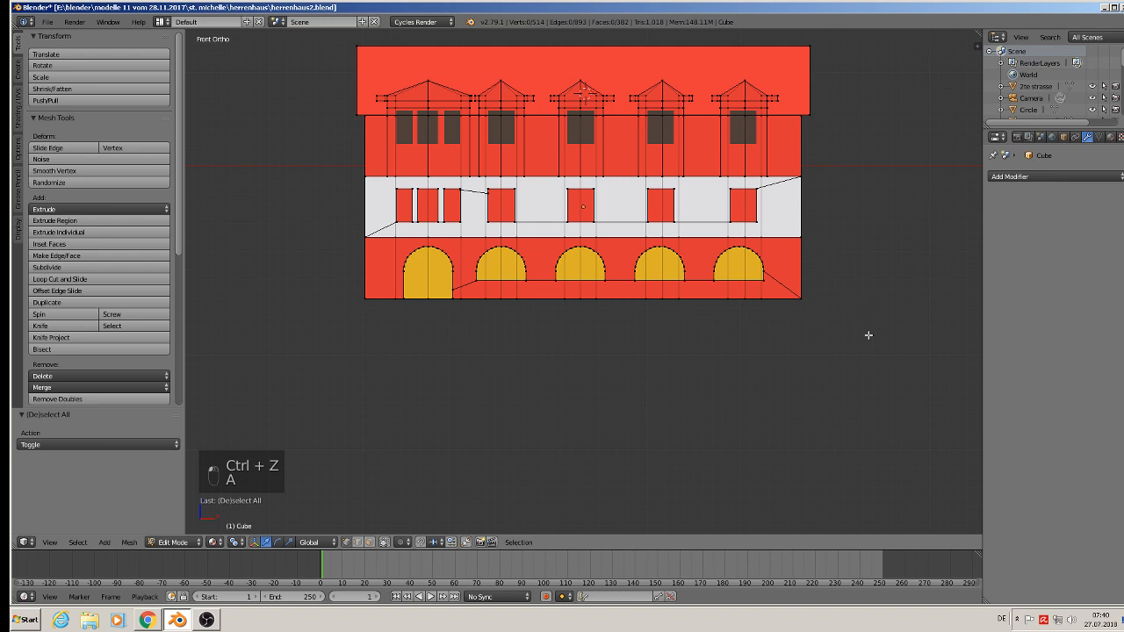
{"action": "key", "text": "b"}
{"action": "left_click_drag", "start_coordinate": [869, 334], "coordinate": [475, 50]}
{"action": "mouse_move", "coordinate": [683, 191]}
{"action": "left_mouse_down"}
{"action": "mouse_move", "coordinate": [694, 194]}
{"action": "mouse_move", "coordinate": [684, 196]}
{"action": "left_mouse_up"}
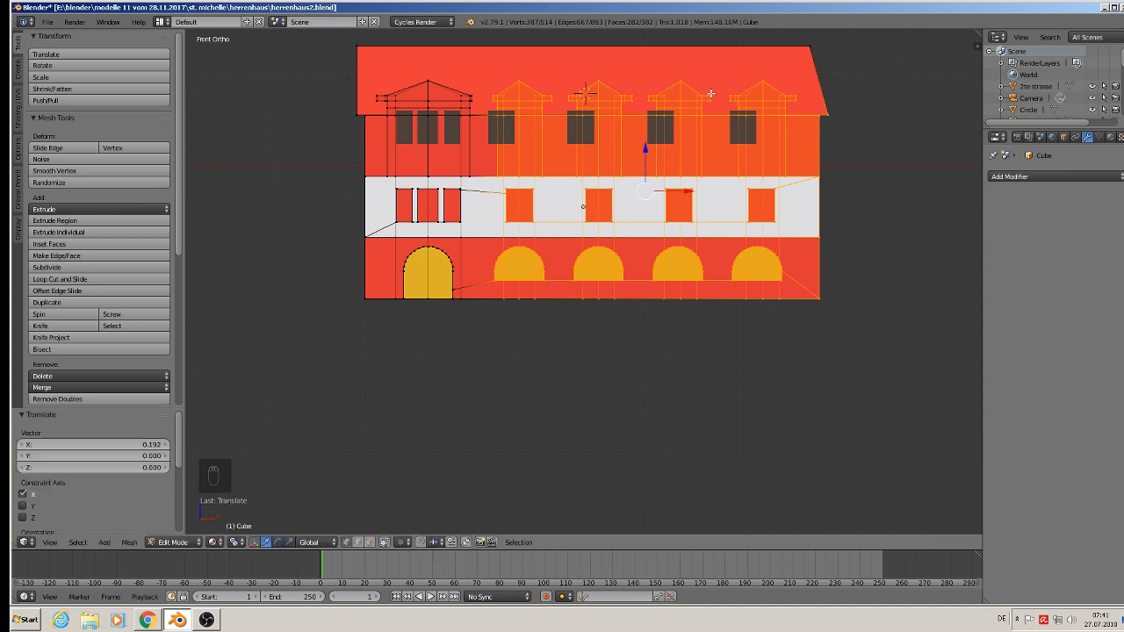
- Select the right eave end of the wide first dormer
{"action": "right_click", "coordinate": [651, 67]}
{"action": "scroll", "coordinate": [492, 96], "scroll_direction": "up", "scroll_amount": 4}
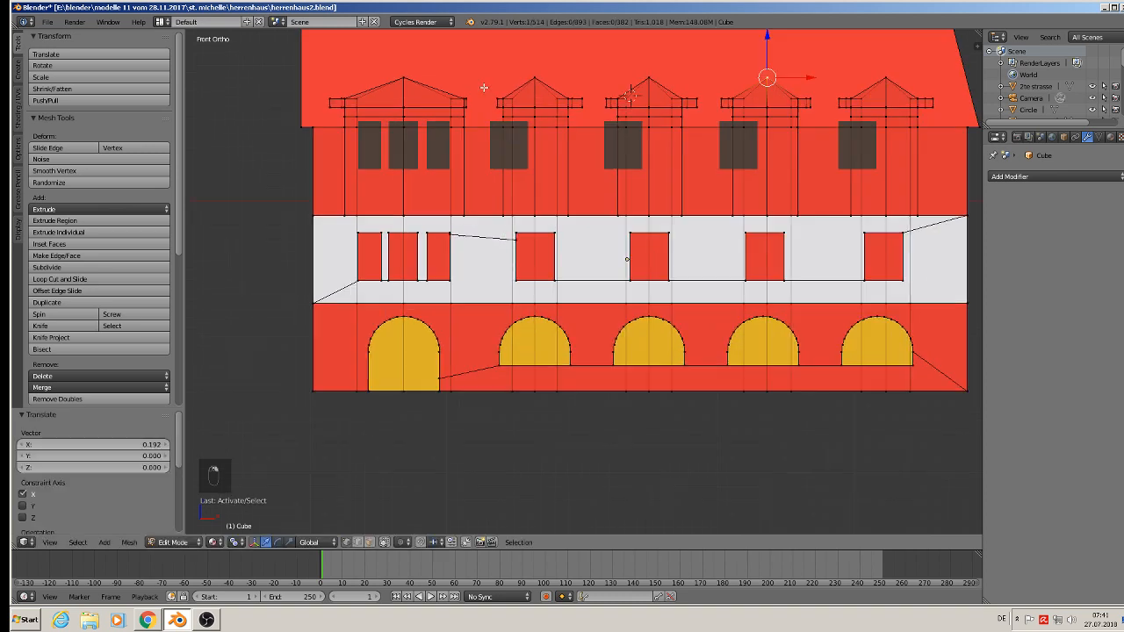
{"action": "right_click", "coordinate": [458, 106]}
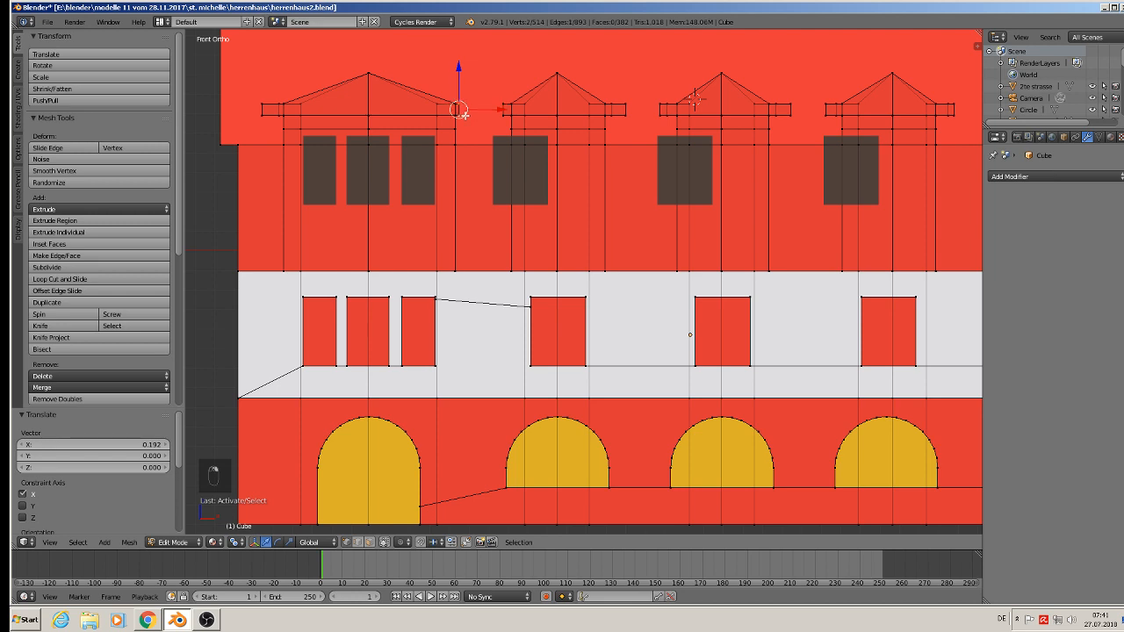
- Extend the wide dormer's rear right eave end along X and shift the second dormer's rear left eave end about -0.051 along X
{"action": "key", "text": "g"}
{"action": "key", "text": "x"}
{"action": "left_click", "coordinate": [505, 115]}
{"action": "right_click", "coordinate": [503, 115], "text": "shift"}
{"action": "key", "text": "g"}
{"action": "key", "text": "x"}
{"action": "left_click", "coordinate": [527, 113]}
- Widen the second dormer's eaves along X, shifting the front left end about -0.053 and the rear right end about 0.062
{"action": "mouse_move", "coordinate": [527, 112]}
{"action": "middle_mouse_down"}
{"action": "mouse_move", "coordinate": [515, 169]}
{"action": "mouse_move", "coordinate": [520, 128]}
{"action": "middle_mouse_up"}
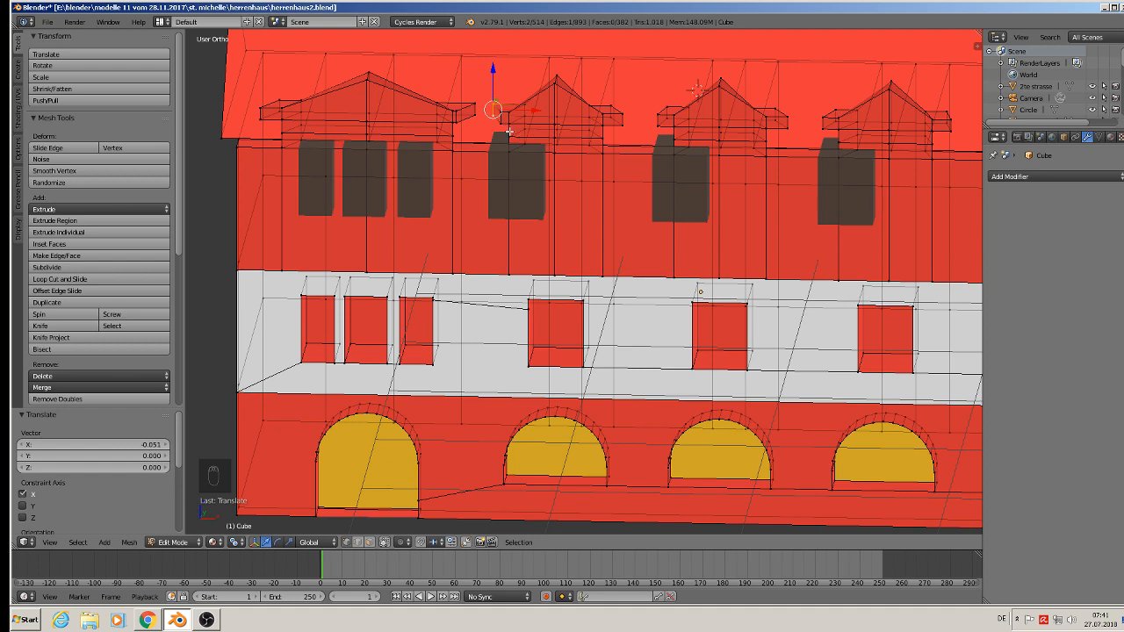
{"action": "middle_click_drag", "start_coordinate": [502, 137], "coordinate": [499, 96]}
{"action": "key", "text": "KP_7"}
{"action": "right_click", "coordinate": [499, 112]}
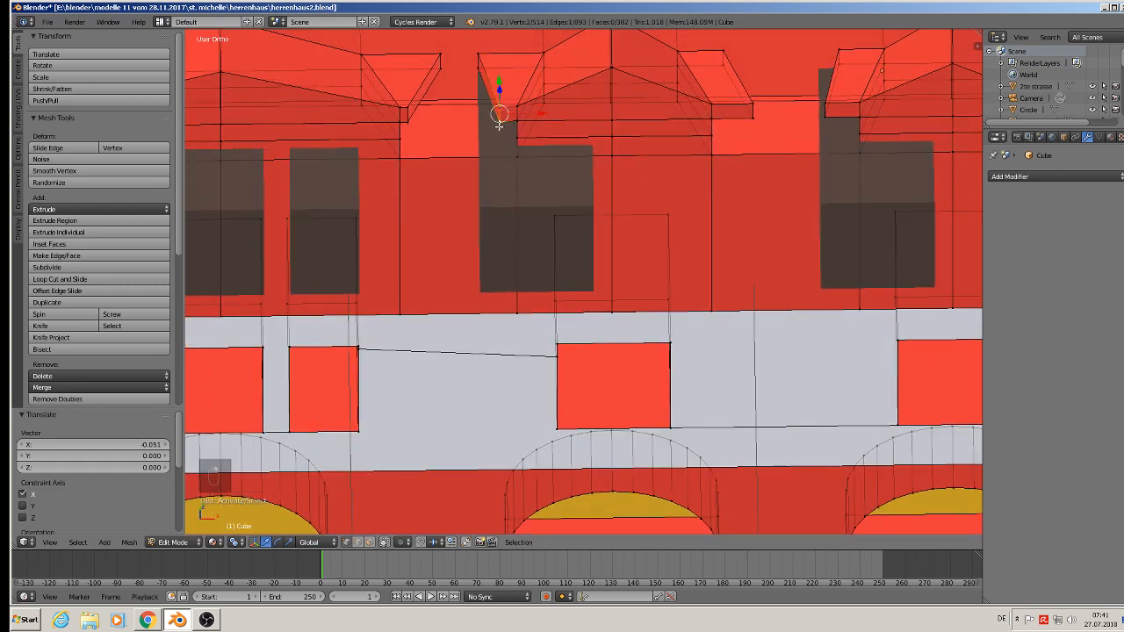
{"action": "key", "text": "g"}
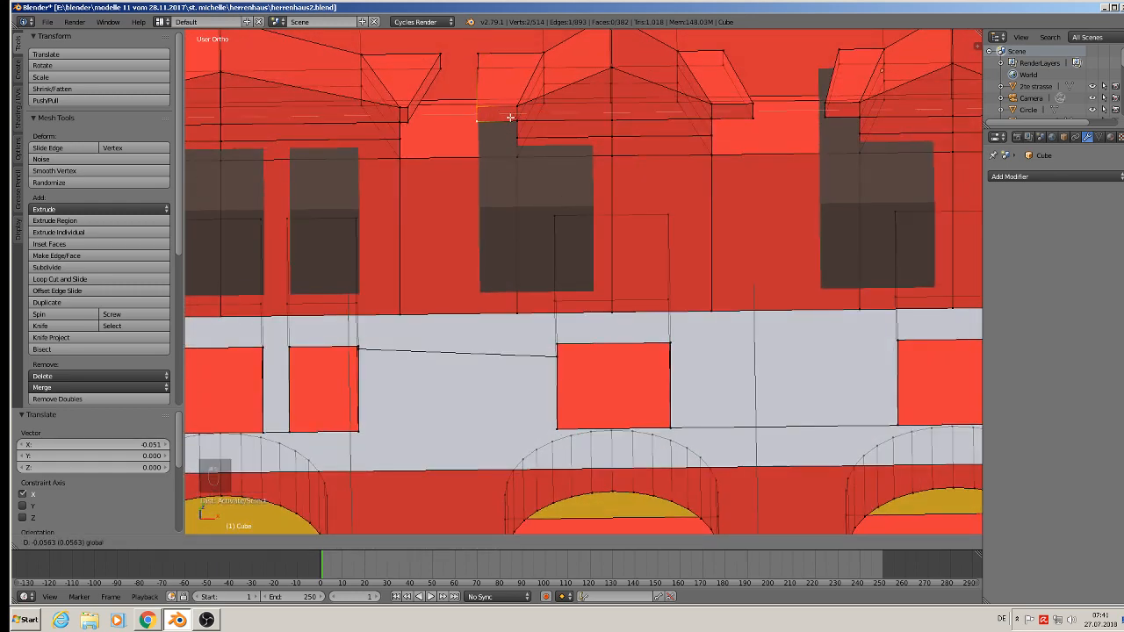
{"action": "left_click", "coordinate": [511, 117]}
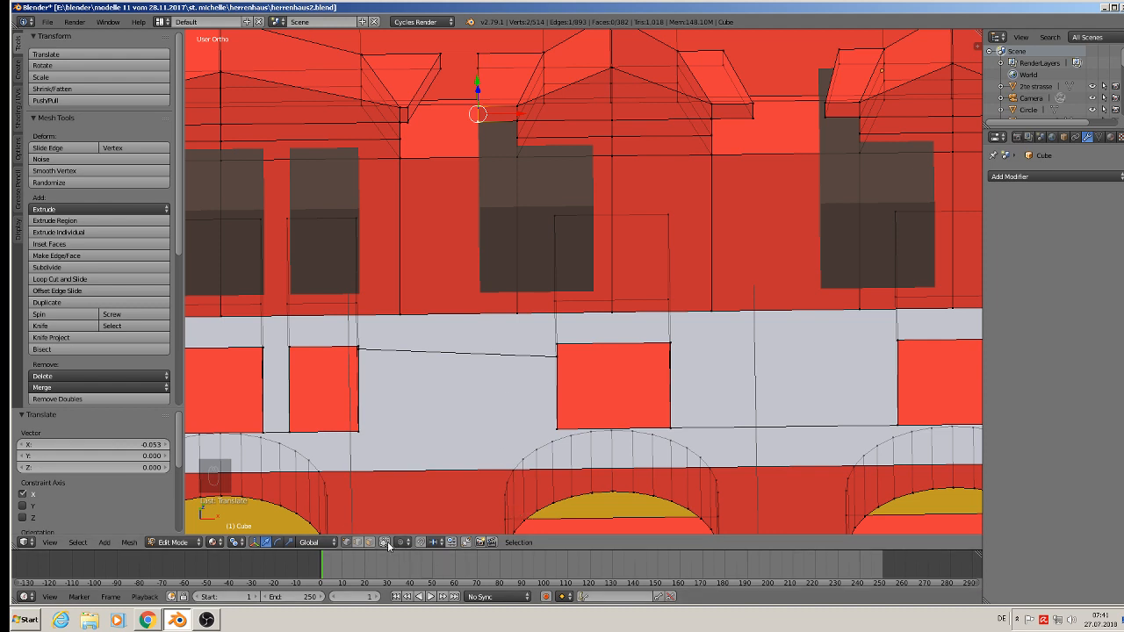
{"action": "right_click", "coordinate": [723, 51]}
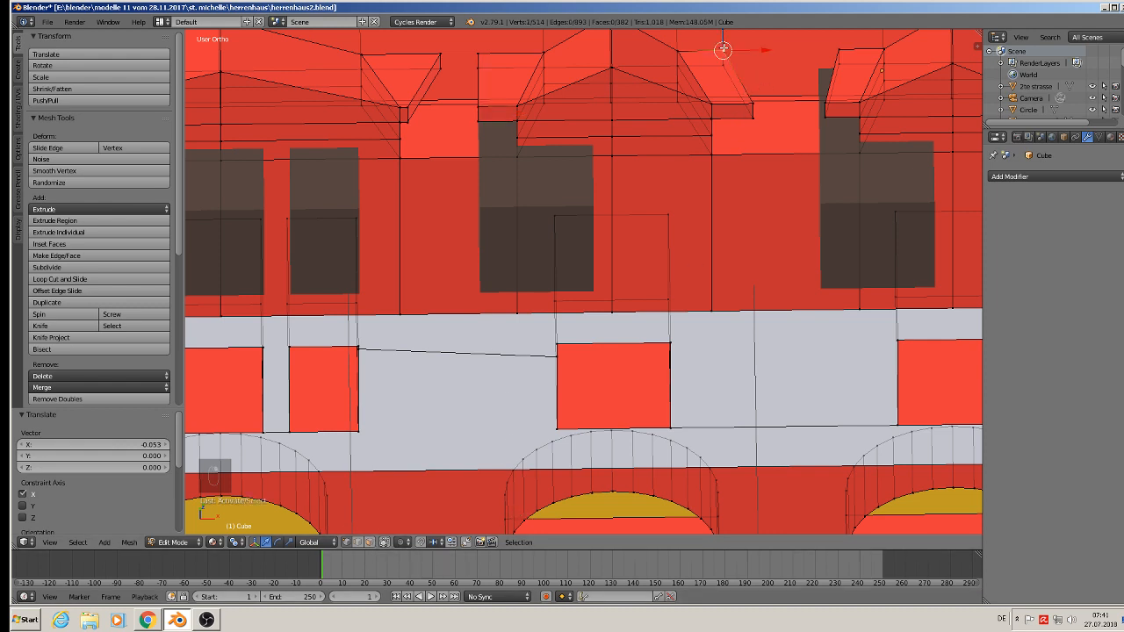
{"action": "key", "text": "g"}
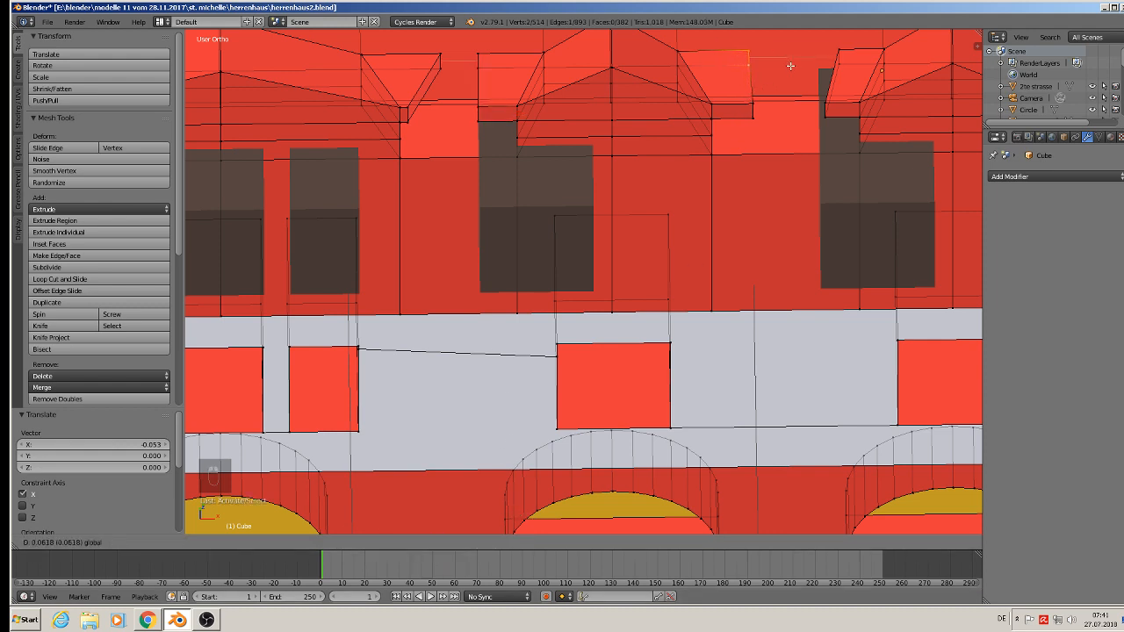
{"action": "left_click", "coordinate": [790, 67]}
- Shift the third dormer's rear eave ends outward along X, the left one about -0.038 and the right one about 0.052
{"action": "middle_click_drag", "start_coordinate": [801, 76], "coordinate": [636, 96]}
{"action": "right_click", "coordinate": [634, 93]}
{"action": "key", "text": "g"}
{"action": "key", "text": "x"}
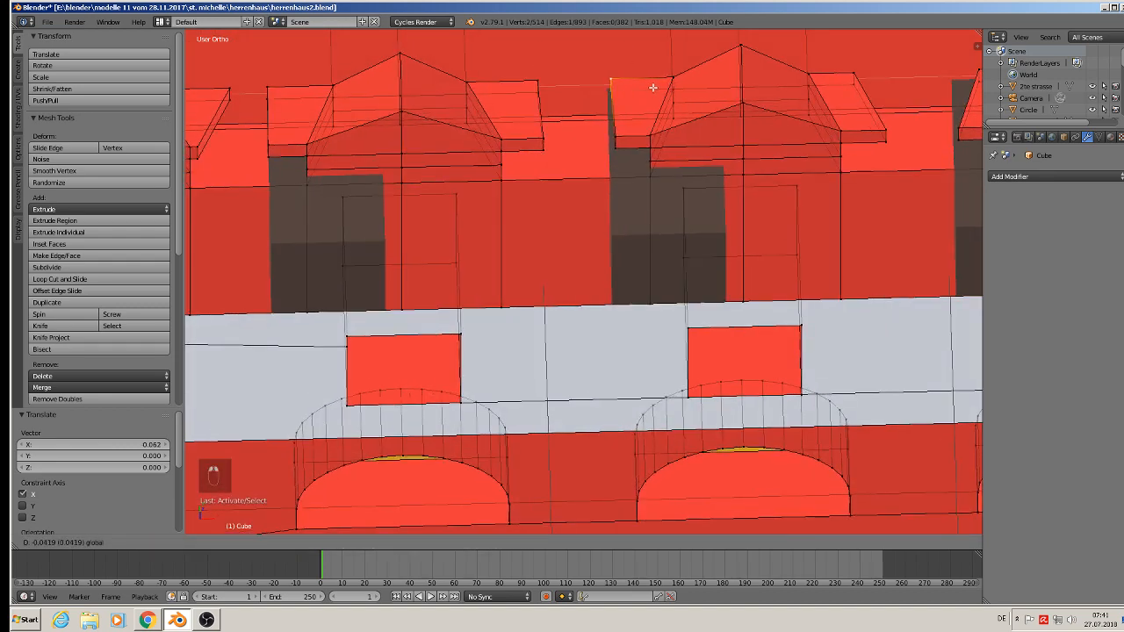
{"action": "left_click", "coordinate": [654, 88]}
{"action": "middle_click_drag", "start_coordinate": [847, 102], "coordinate": [682, 113], "text": "shift"}
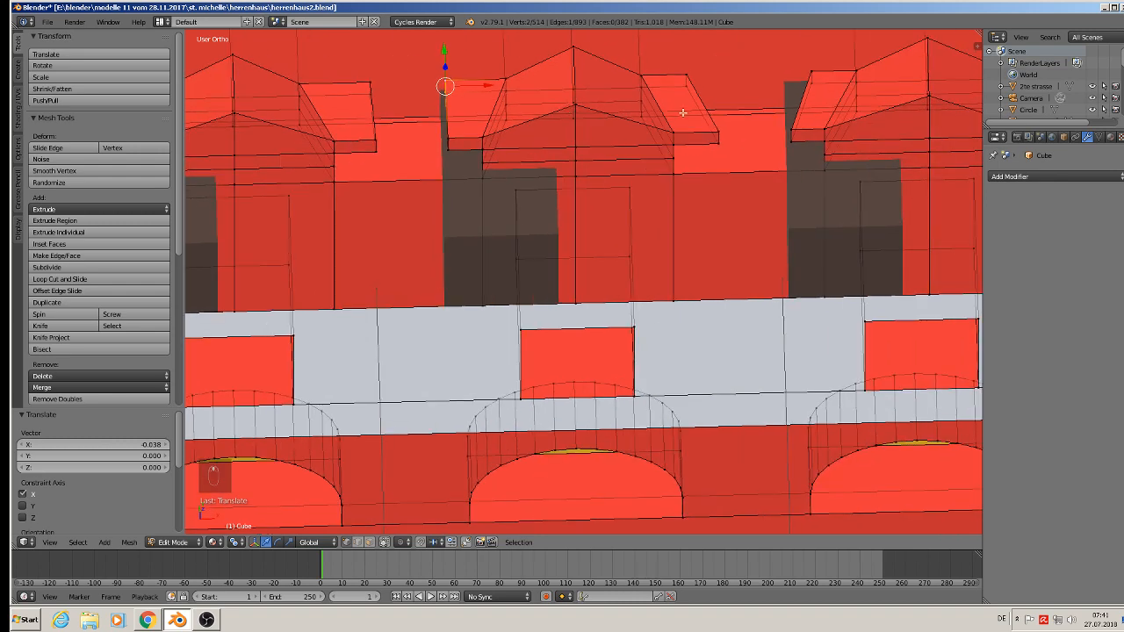
{"action": "scroll", "coordinate": [688, 112], "scroll_direction": "up", "scroll_amount": 2}
{"action": "right_click", "coordinate": [683, 83]}
{"action": "right_click", "coordinate": [683, 64]}
{"action": "key", "text": "g"}
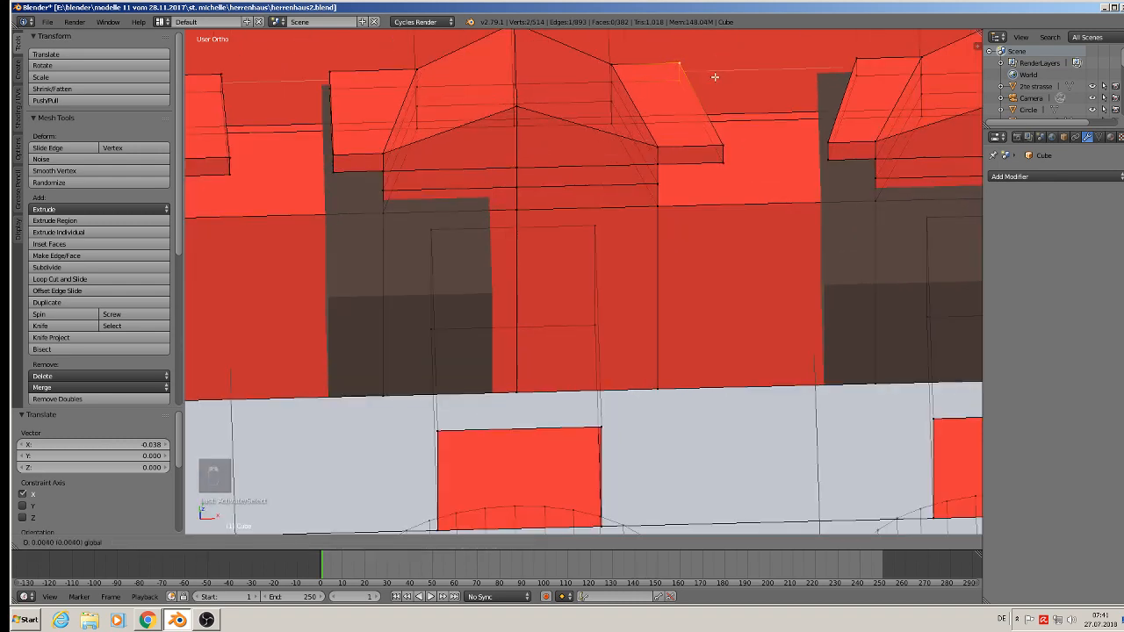
{"action": "left_click", "coordinate": [742, 82]}
- Move the fourth dormer's rear left eave end outward about -0.061 along X
{"action": "scroll", "coordinate": [702, 66], "scroll_direction": "down", "scroll_amount": 3}
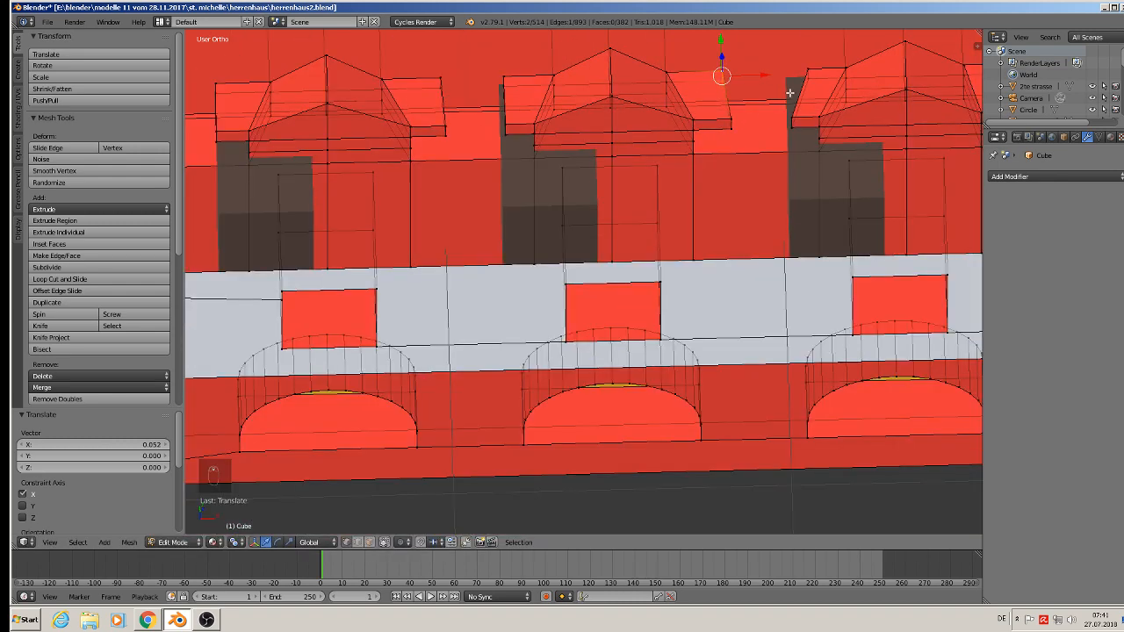
{"action": "right_click", "coordinate": [687, 97], "text": "shift"}
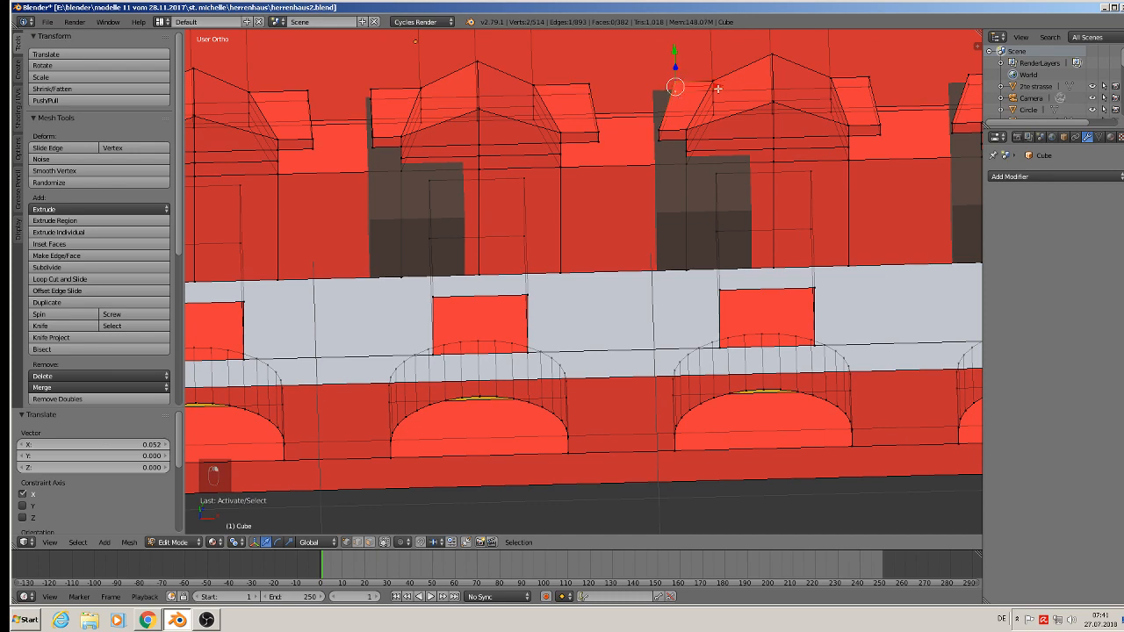
{"action": "key", "text": "g"}
{"action": "left_click", "coordinate": [696, 91]}
- Shift the fifth dormer's rear eave ends outward along X, the left one about -0.050 and the right one about 0.042
{"action": "middle_click_drag", "start_coordinate": [863, 93], "coordinate": [709, 111]}
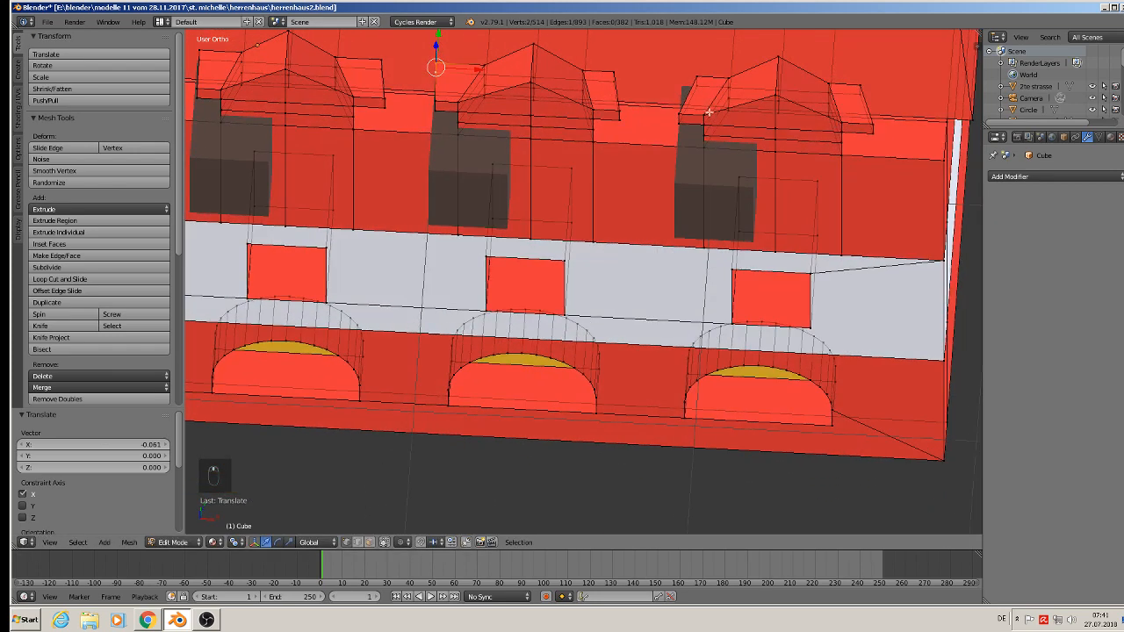
{"action": "left_click", "coordinate": [708, 93]}
{"action": "key", "text": "g"}
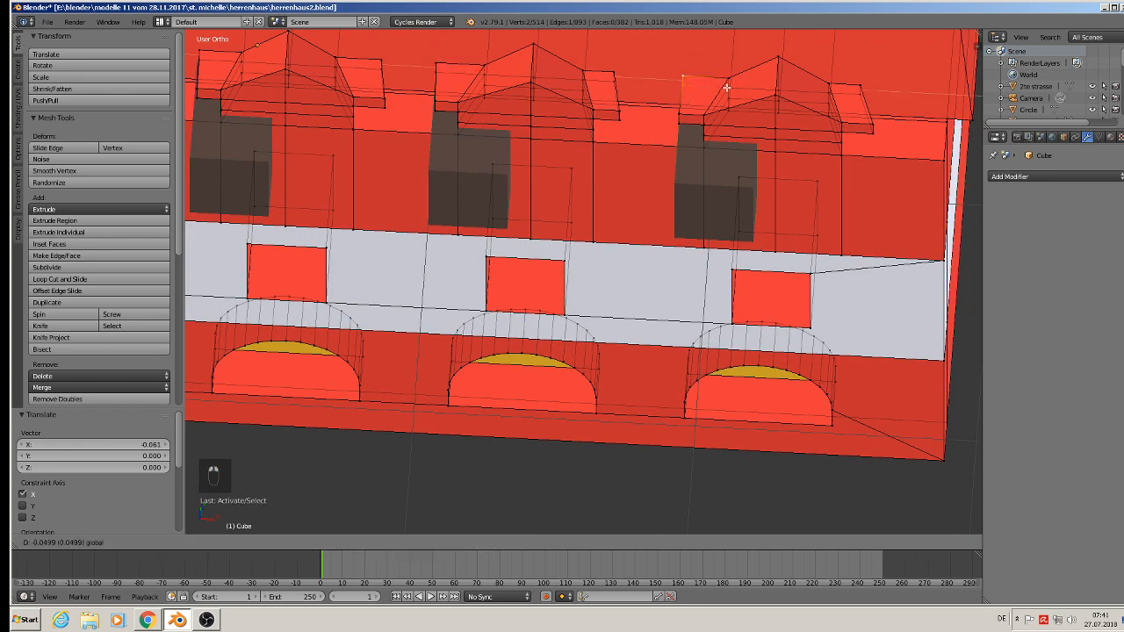
{"action": "left_click", "coordinate": [727, 88]}
{"action": "left_click", "coordinate": [854, 88]}
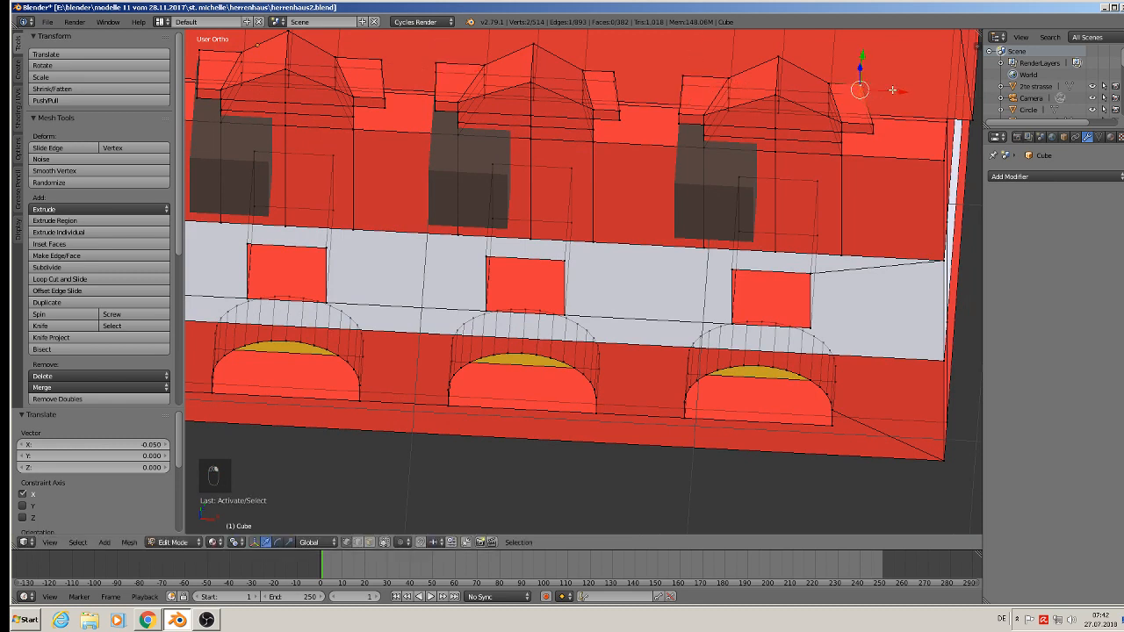
{"action": "left_click_drag", "start_coordinate": [892, 90], "coordinate": [905, 90]}
- Move the fourth dormer's rear right eave end about 0.027 along X and fine-tune its rear left eave end
{"action": "left_click", "coordinate": [617, 79]}
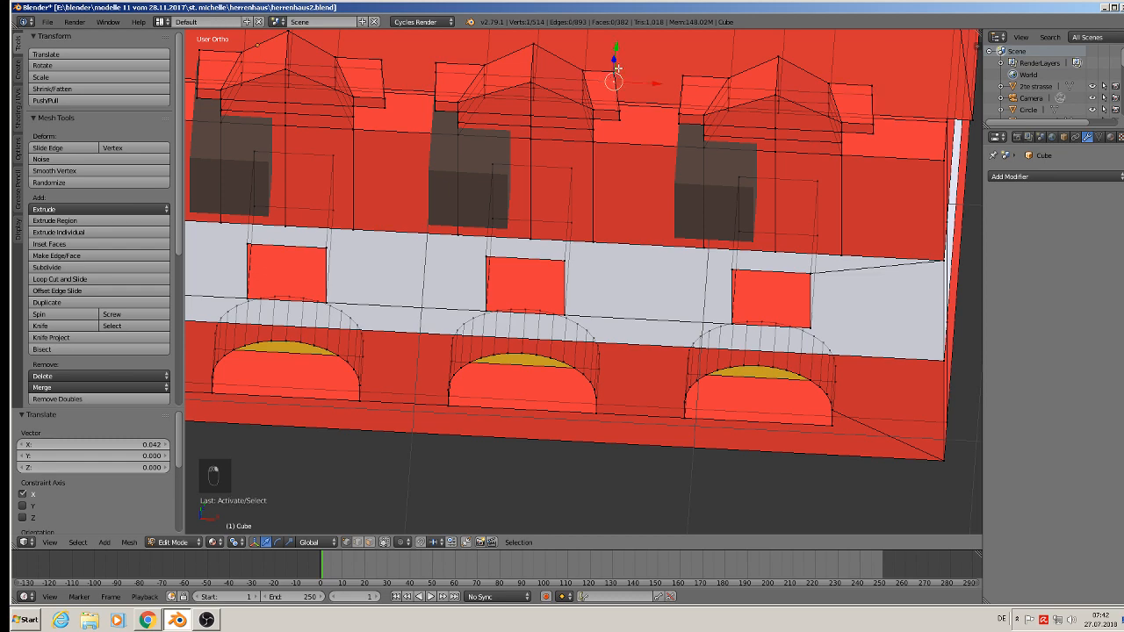
{"action": "left_click_drag", "start_coordinate": [646, 76], "coordinate": [653, 79]}
{"action": "scroll", "coordinate": [626, 96], "scroll_direction": "down", "scroll_amount": 3}
{"action": "scroll", "coordinate": [626, 97], "scroll_direction": "up", "scroll_amount": 4}
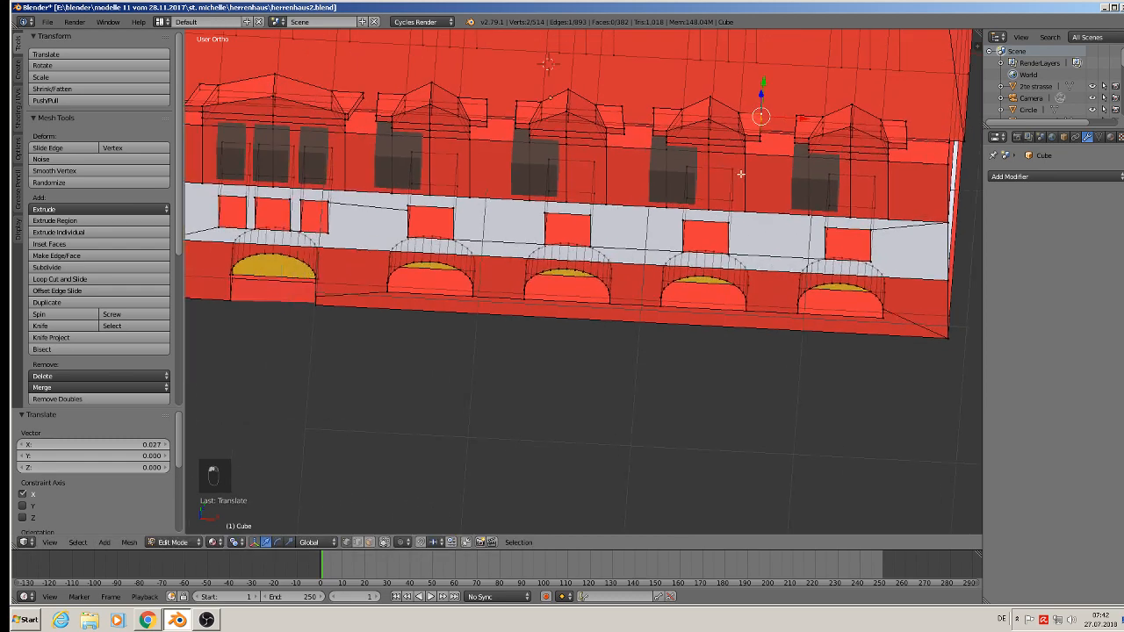
{"action": "right_click", "coordinate": [760, 102]}
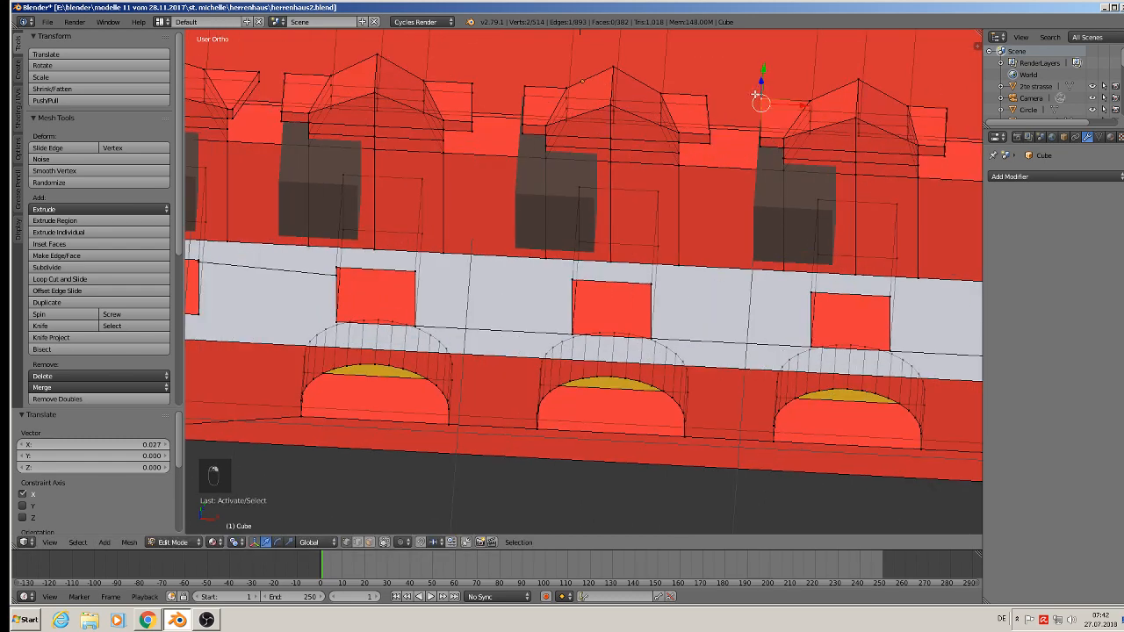
{"action": "left_click_drag", "start_coordinate": [801, 104], "coordinate": [782, 111]}
- Move the third dormer's rear right eave end outward about 0.022 along X
{"action": "scroll", "coordinate": [804, 107], "scroll_direction": "down", "scroll_amount": 3}
{"action": "right_click", "coordinate": [742, 110]}
{"action": "middle_click_drag", "start_coordinate": [758, 158], "coordinate": [762, 159], "text": "shift"}
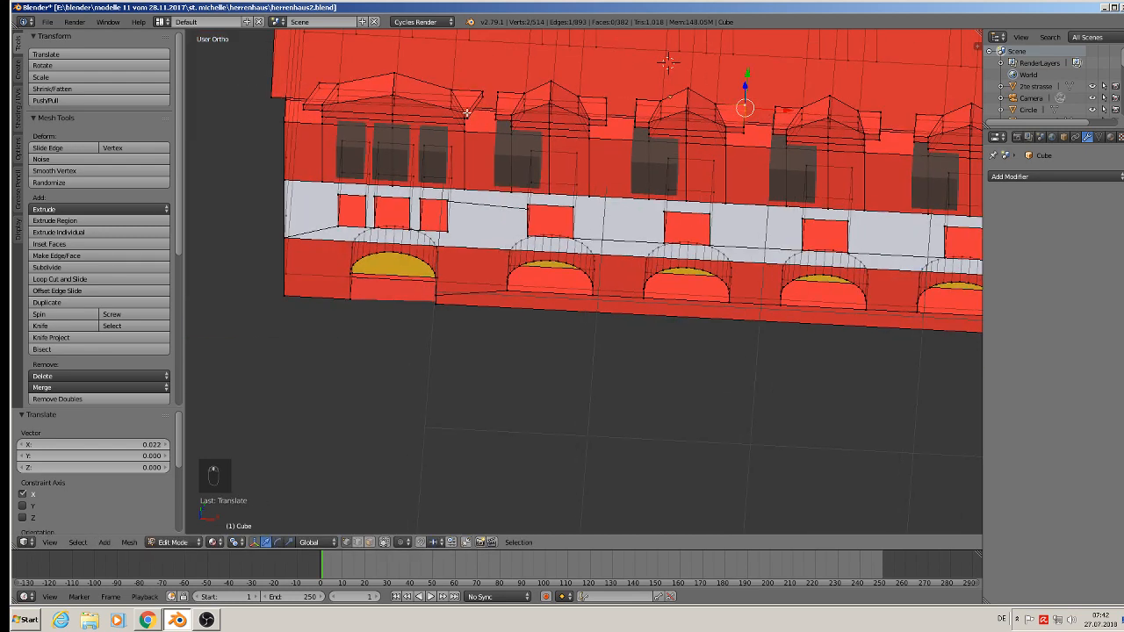
- Move the wide dormer's front right eave end outward about 0.077 along X
{"action": "right_click", "coordinate": [467, 113]}
{"action": "key", "text": "g"}
{"action": "key", "text": "x"}
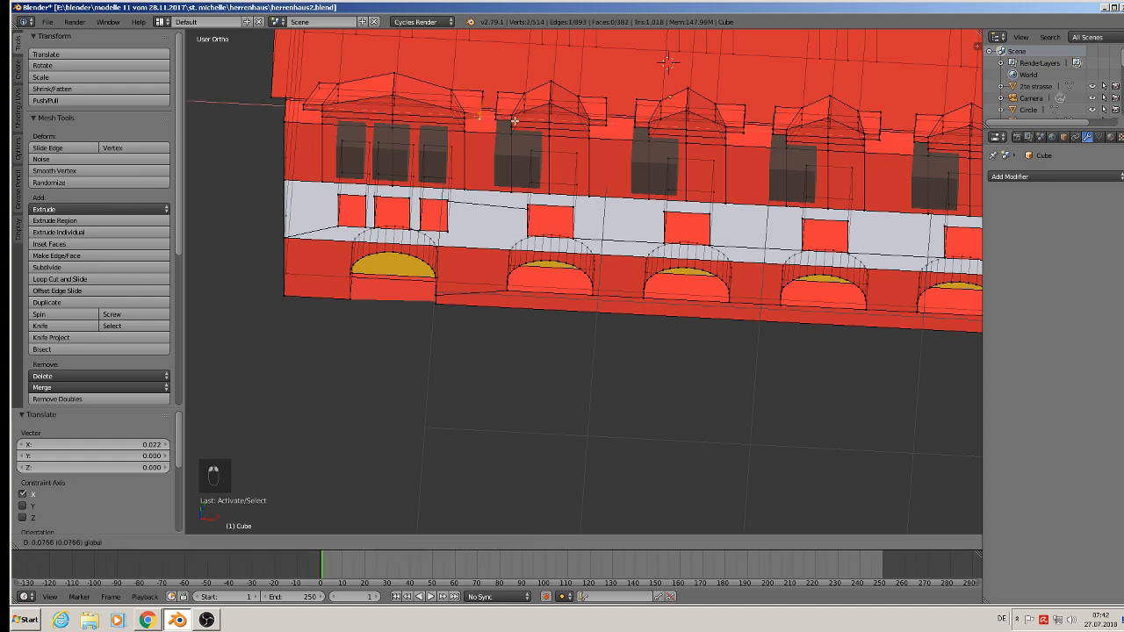
{"action": "left_click_drag", "start_coordinate": [514, 121], "coordinate": [515, 121]}
- Move both vertices of the wide dormer's rear left eave end outward about -0.078 along X
{"action": "middle_click_drag", "start_coordinate": [319, 89], "coordinate": [464, 111], "text": "shift"}
{"action": "scroll", "coordinate": [463, 111], "scroll_direction": "up", "scroll_amount": 1}
{"action": "right_click", "coordinate": [457, 104]}
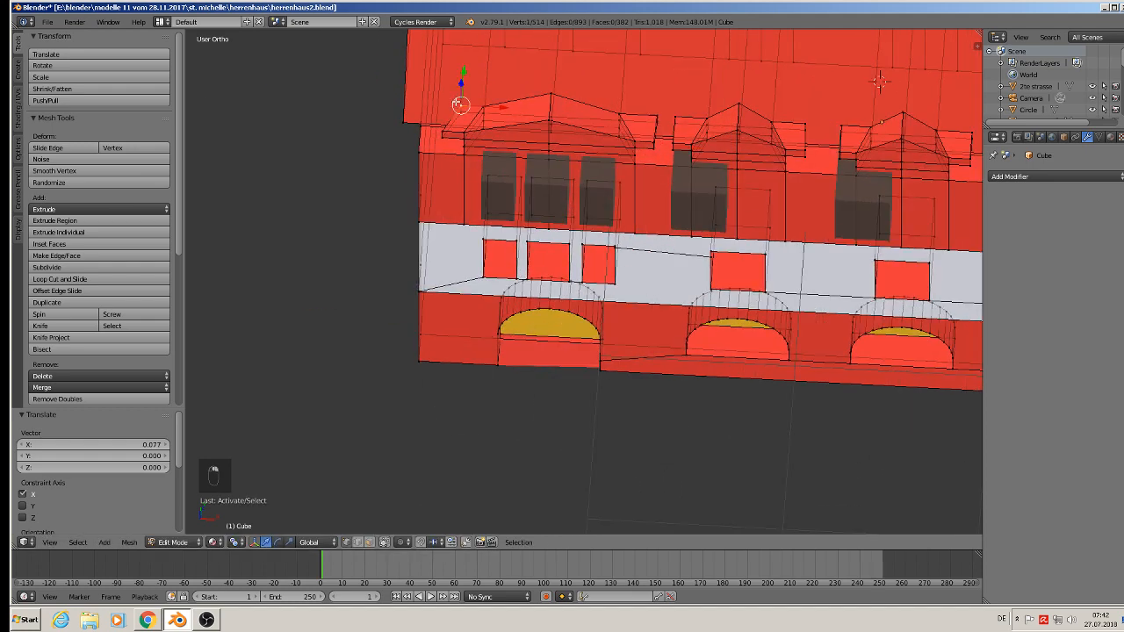
{"action": "right_click", "coordinate": [461, 106], "text": "shift"}
{"action": "key", "text": "g"}
{"action": "key", "text": "x"}
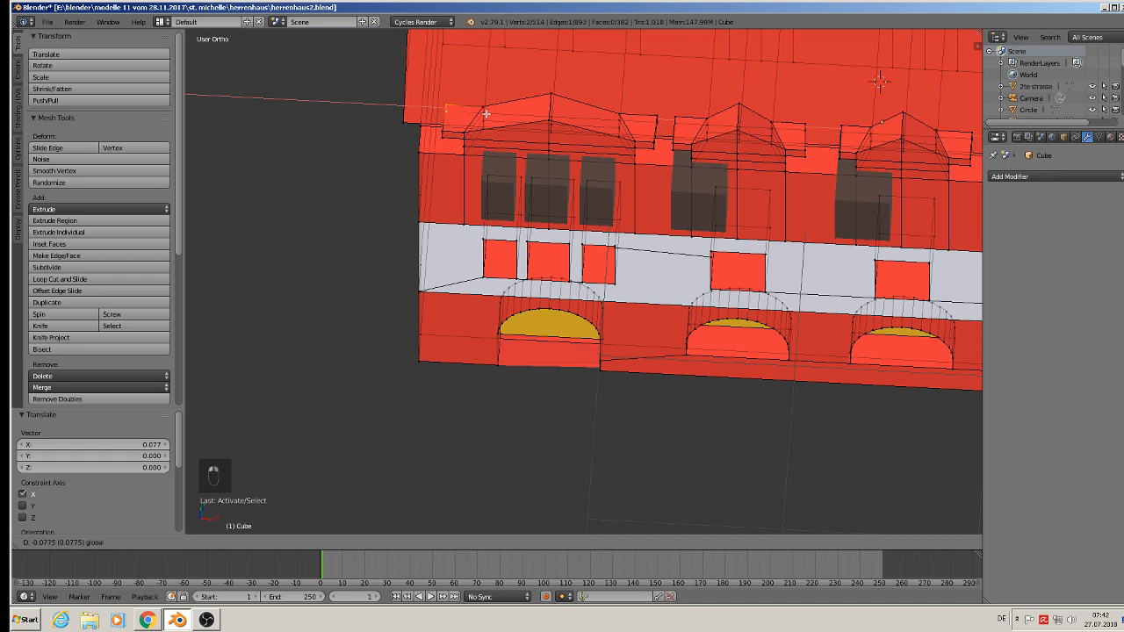
{"action": "left_click", "coordinate": [486, 115]}
- Examine the widened dormer roofs in Object Mode from several angles, returning to Edit Mode in front view
{"action": "scroll", "coordinate": [489, 114], "scroll_direction": "down", "scroll_amount": 3}
{"action": "key", "text": "Tab"}
{"action": "middle_click_drag", "start_coordinate": [580, 153], "coordinate": [561, 111]}
{"action": "scroll", "coordinate": [562, 112], "scroll_direction": "down", "scroll_amount": 1}
{"action": "middle_click_drag", "start_coordinate": [562, 111], "coordinate": [566, 198], "text": "shift"}
{"action": "scroll", "coordinate": [575, 174], "scroll_direction": "up", "scroll_amount": 2}
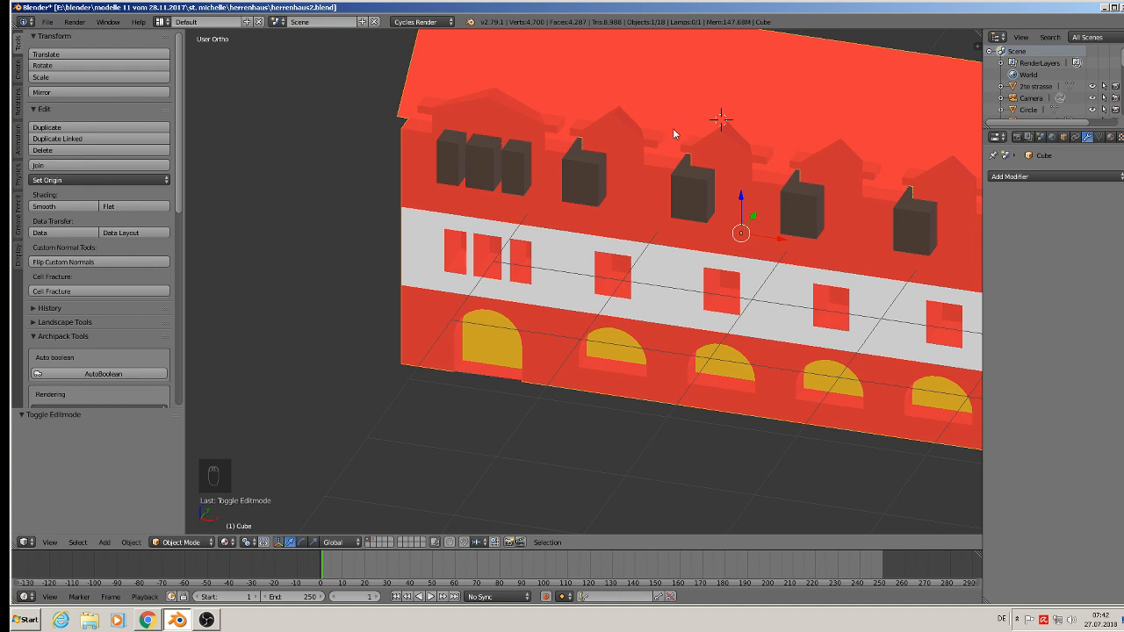
{"action": "middle_click_drag", "start_coordinate": [683, 165], "coordinate": [703, 125]}
{"action": "scroll", "coordinate": [685, 148], "scroll_direction": "down", "scroll_amount": 4}
{"action": "key", "text": "Tab"}
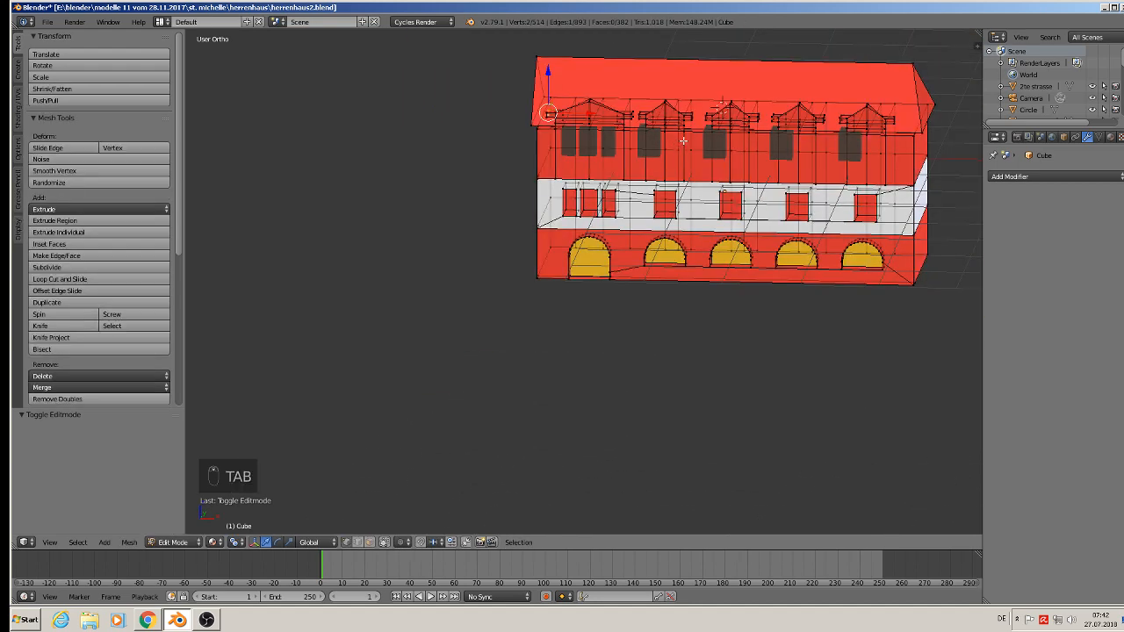
{"action": "key", "text": "KP_1"}
{"action": "scroll", "coordinate": [685, 143], "scroll_direction": "up", "scroll_amount": 4}
{"action": "middle_click_drag", "start_coordinate": [682, 143], "coordinate": [584, 231], "text": "shift"}
{"action": "scroll", "coordinate": [584, 231], "scroll_direction": "down", "scroll_amount": 1}
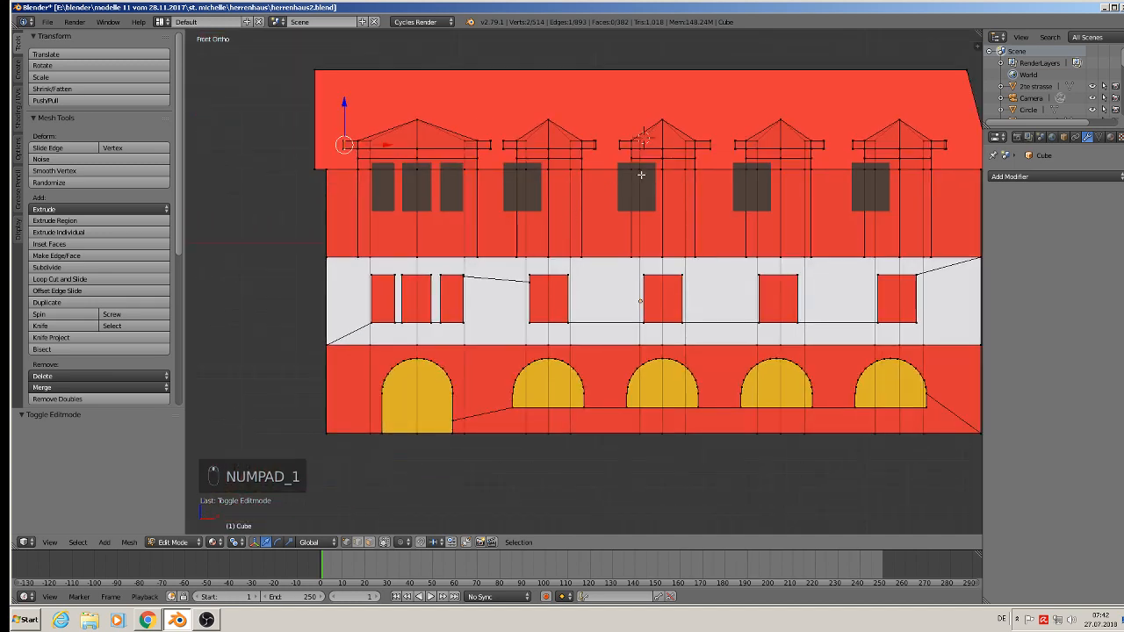
{"action": "key", "text": "Tab"}
{"action": "right_click", "coordinate": [955, 212]}
{"action": "key", "text": "Tab"}
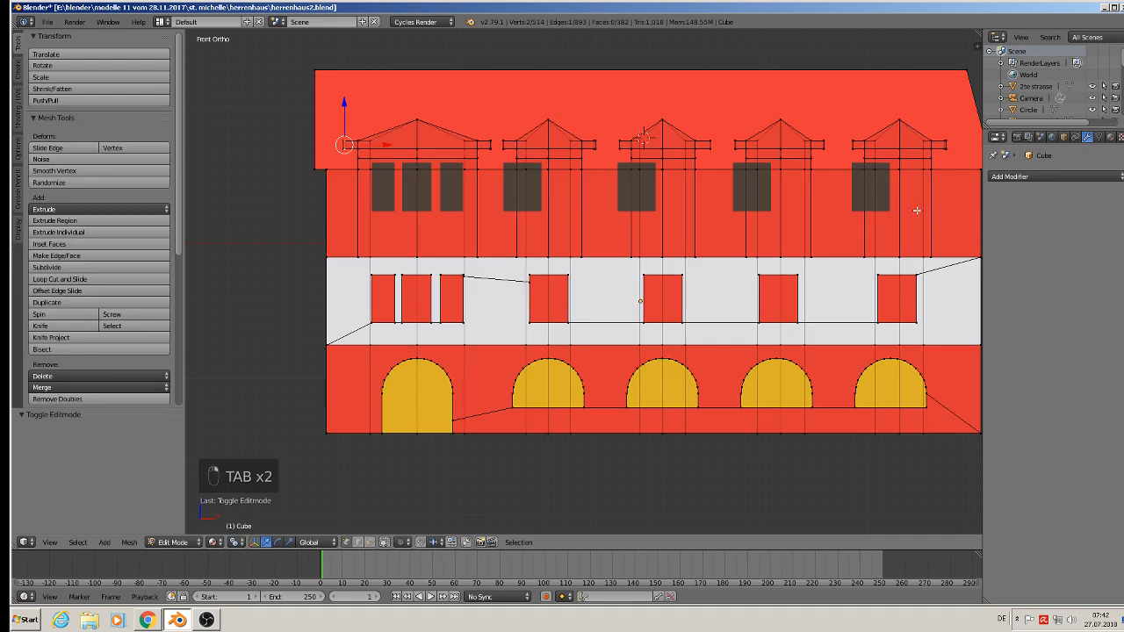
{"action": "key", "text": "Tab"}
{"action": "key", "text": "Tab"}
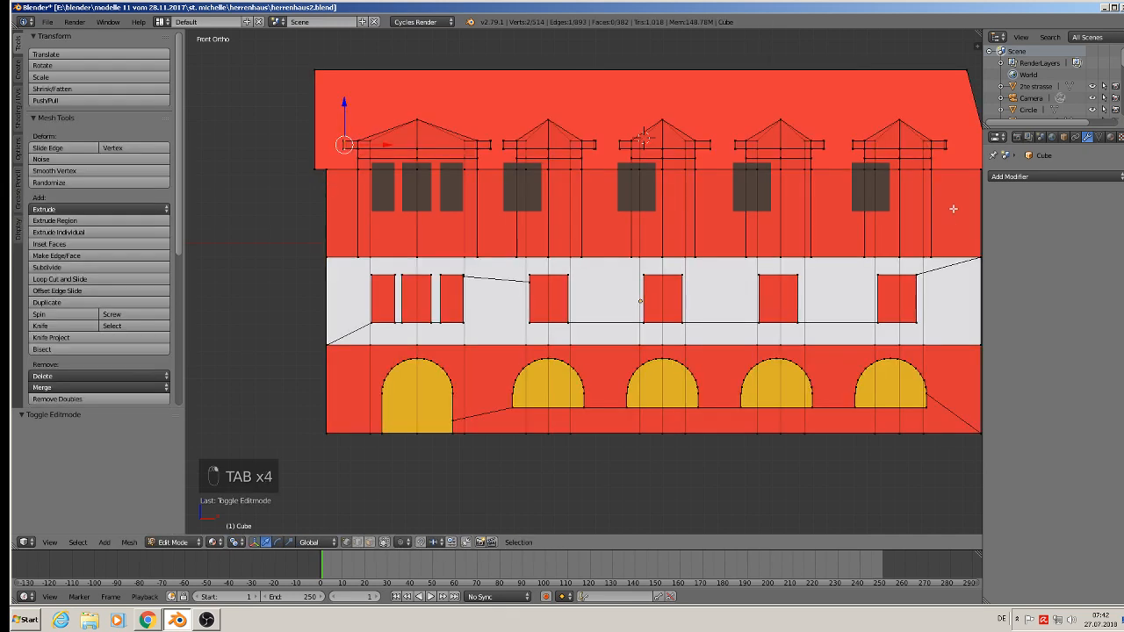
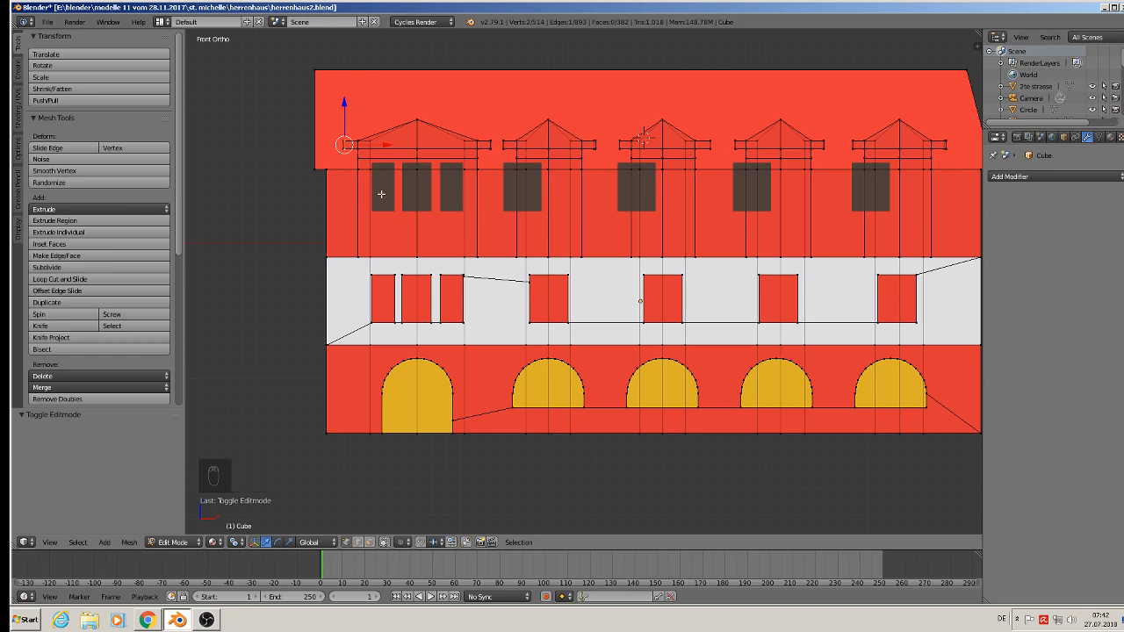
- Switch from the house mesh to editing the dark upper-floor window blocks, with all their geometry deselected
{"action": "scroll", "coordinate": [383, 193], "scroll_direction": "up", "scroll_amount": 5}
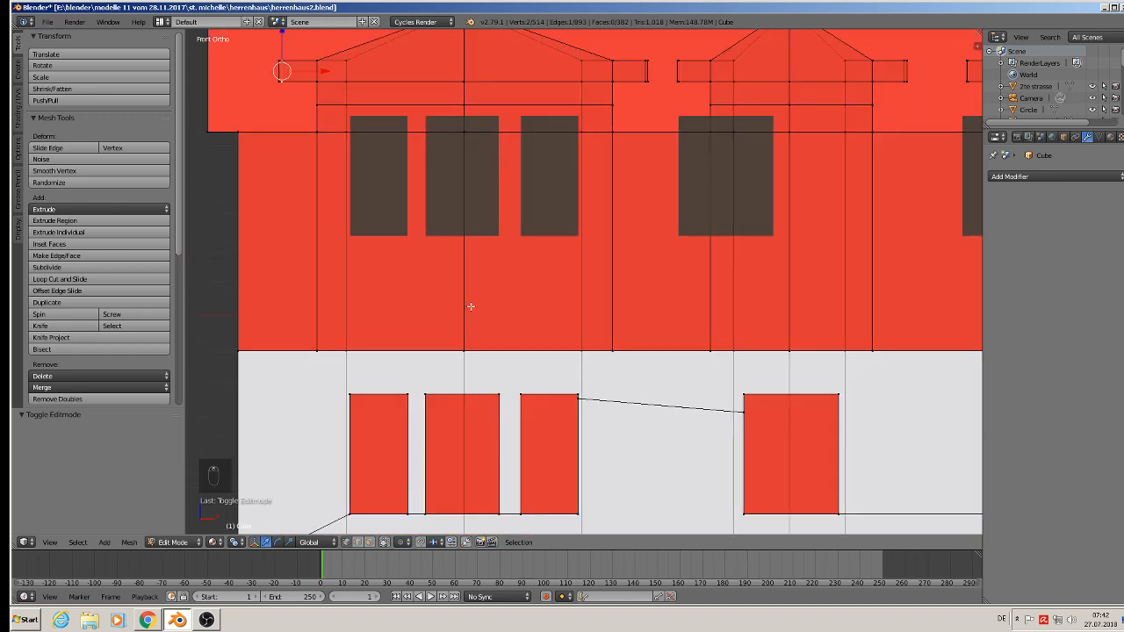
{"action": "key", "text": "Tab"}
{"action": "right_click", "coordinate": [387, 216]}
{"action": "scroll", "coordinate": [455, 208], "scroll_direction": "down", "scroll_amount": 3}
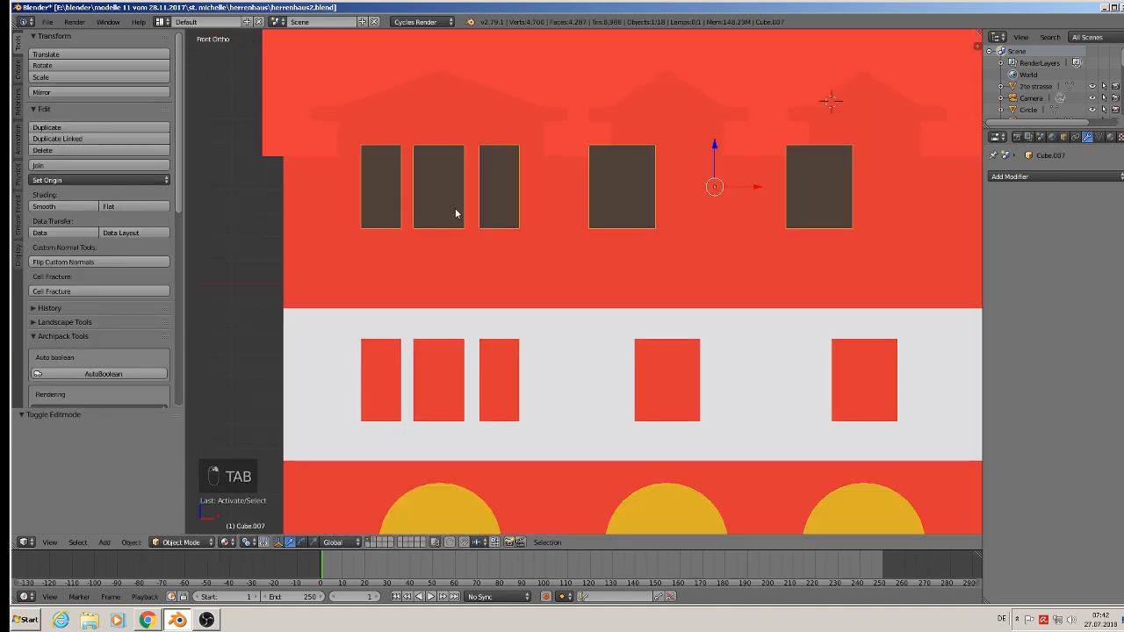
{"action": "key", "text": "Tab"}
{"action": "scroll", "coordinate": [597, 210], "scroll_direction": "up", "scroll_amount": 2}
{"action": "scroll", "coordinate": [682, 199], "scroll_direction": "down", "scroll_amount": 5}
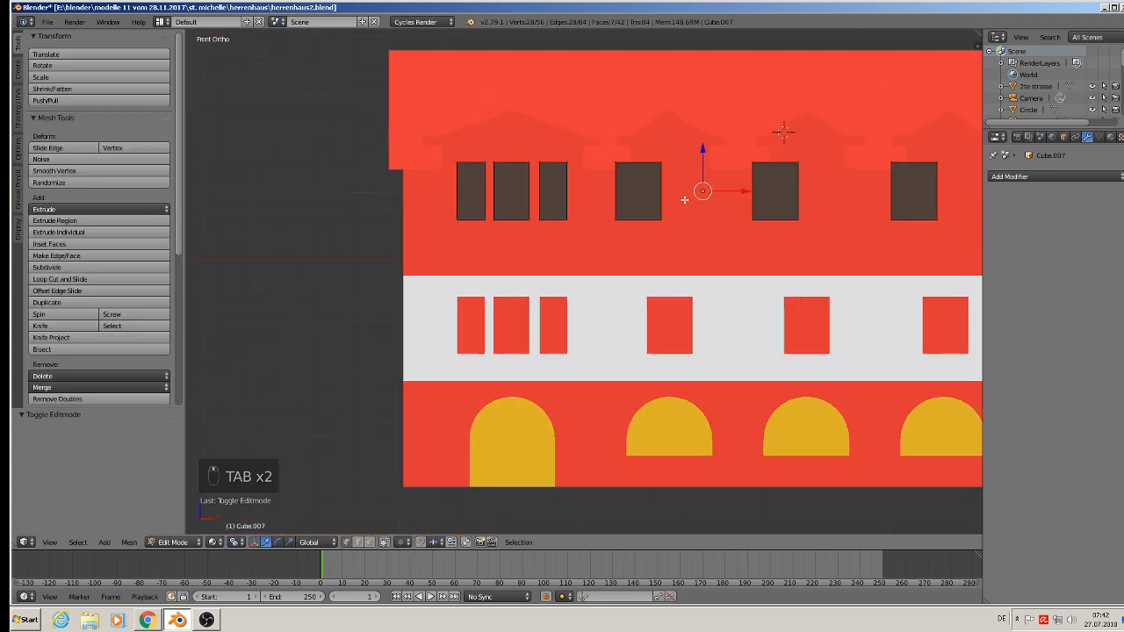
{"action": "middle_click_drag", "start_coordinate": [661, 206], "coordinate": [609, 229], "text": "shift"}
{"action": "key", "text": "a"}
{"action": "key", "text": "a"}
{"action": "key", "text": "a"}
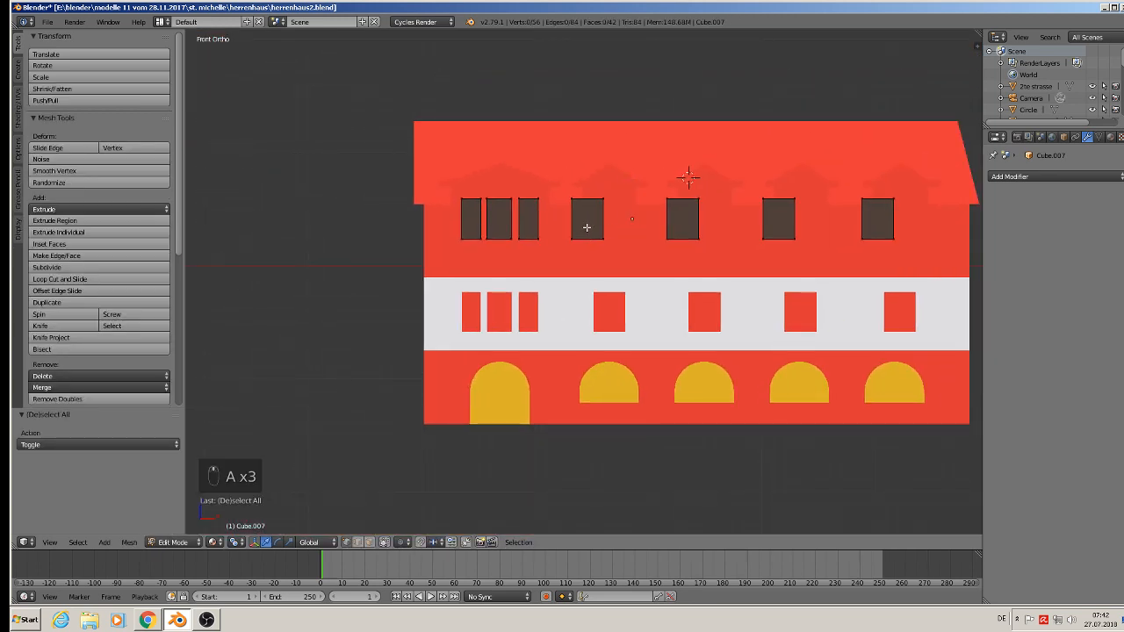
{"action": "key", "text": "grave"}
{"action": "key", "text": "grave"}
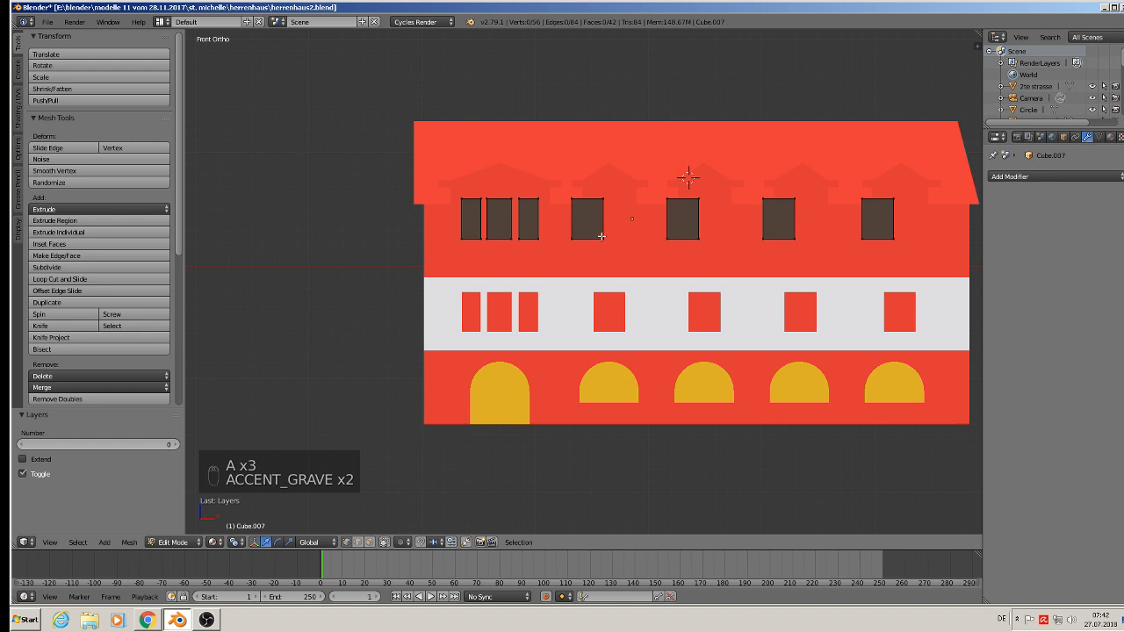
- Slide the window blocks beneath the second and third dormers along X into line with the windows below, the third by about 0.198
{"action": "key", "text": "l"}
{"action": "left_click_drag", "start_coordinate": [618, 220], "coordinate": [644, 219]}
{"action": "key", "text": "a"}
{"action": "key", "text": "l"}
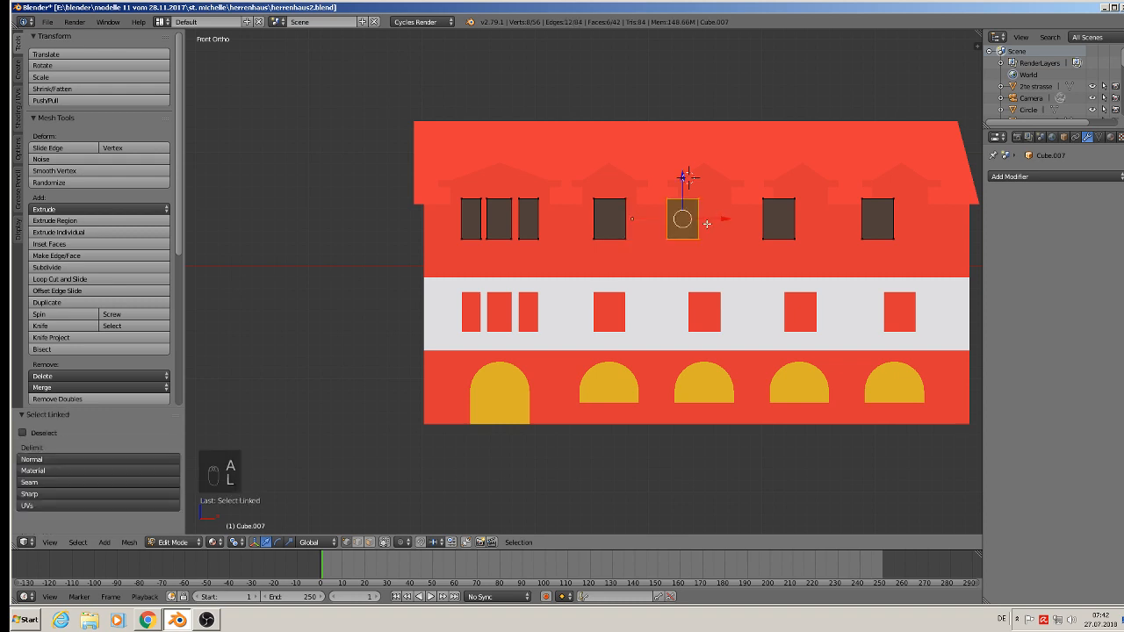
{"action": "left_click_drag", "start_coordinate": [718, 218], "coordinate": [741, 223]}
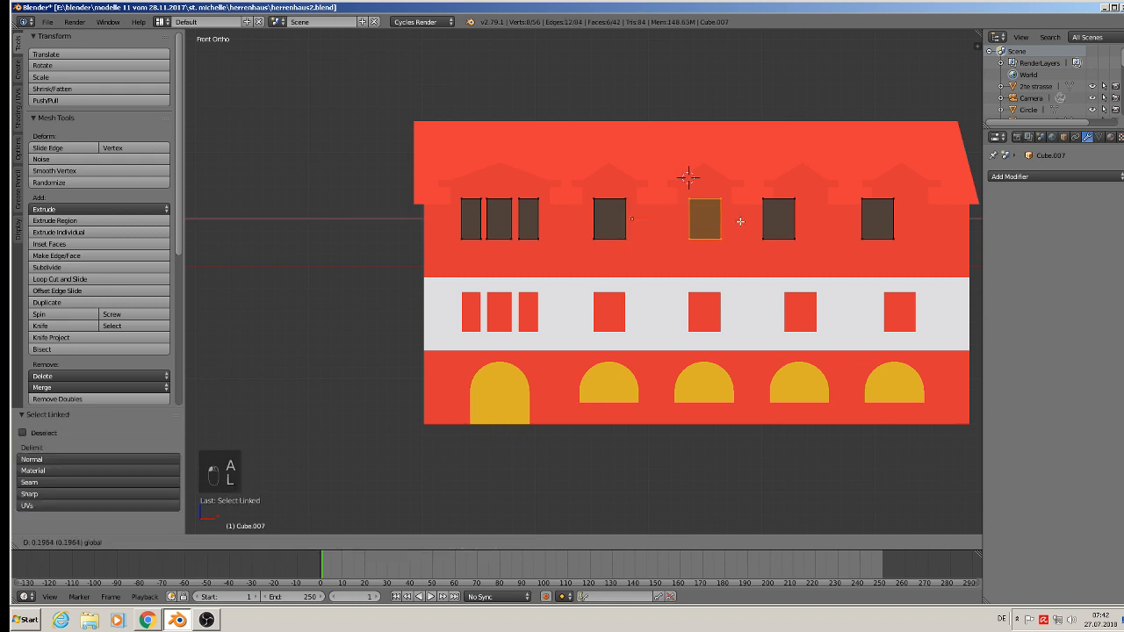
- Slide the window blocks beneath the fourth and fifth dormers along X into line with the windows below, the fifth by about 0.202
{"action": "key", "text": "a"}
{"action": "key", "text": "l"}
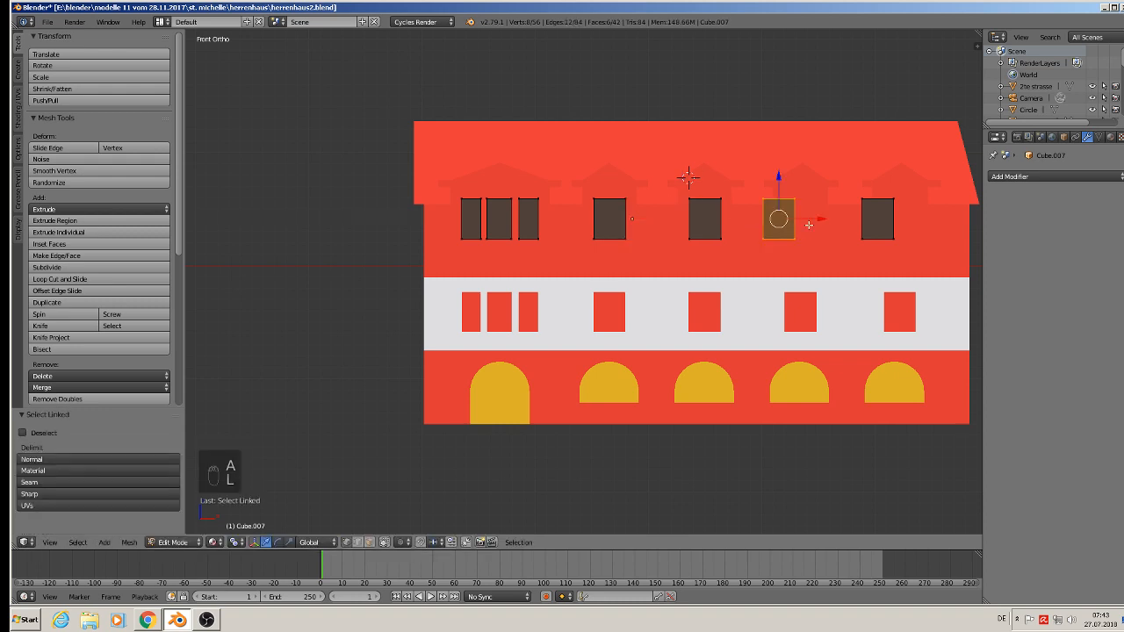
{"action": "left_click_drag", "start_coordinate": [821, 223], "coordinate": [846, 224]}
{"action": "key", "text": "a"}
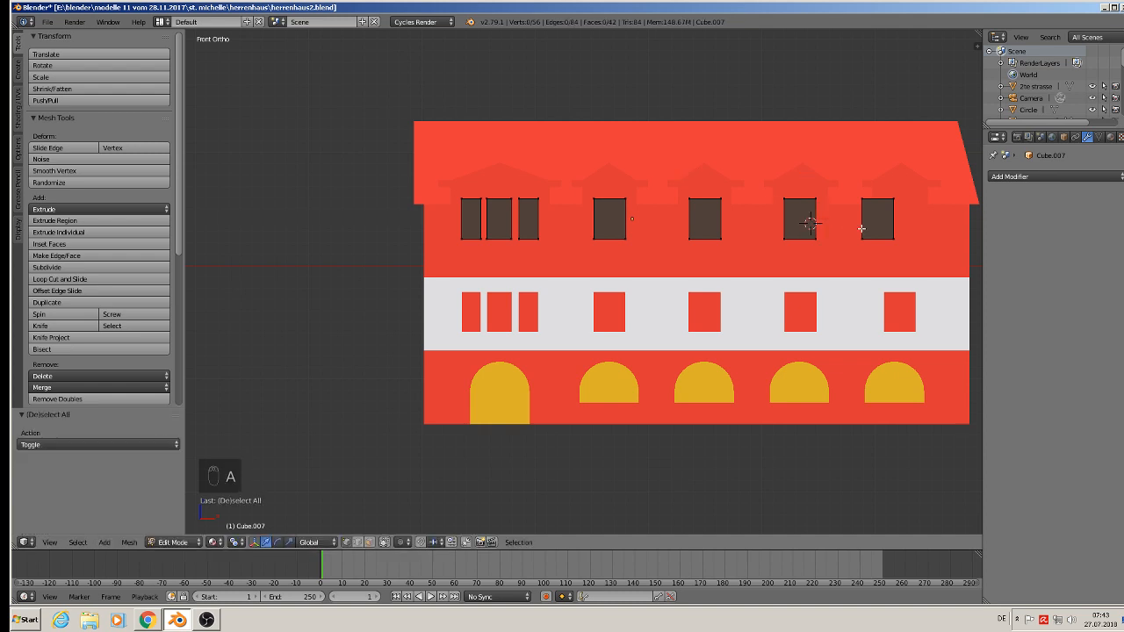
{"action": "key", "text": "l"}
{"action": "left_click_drag", "start_coordinate": [910, 223], "coordinate": [932, 220]}
- Examine how the shifted window blocks sit beneath the dormers from several angles, including in Object Mode
{"action": "middle_click_drag", "start_coordinate": [932, 221], "coordinate": [816, 260]}
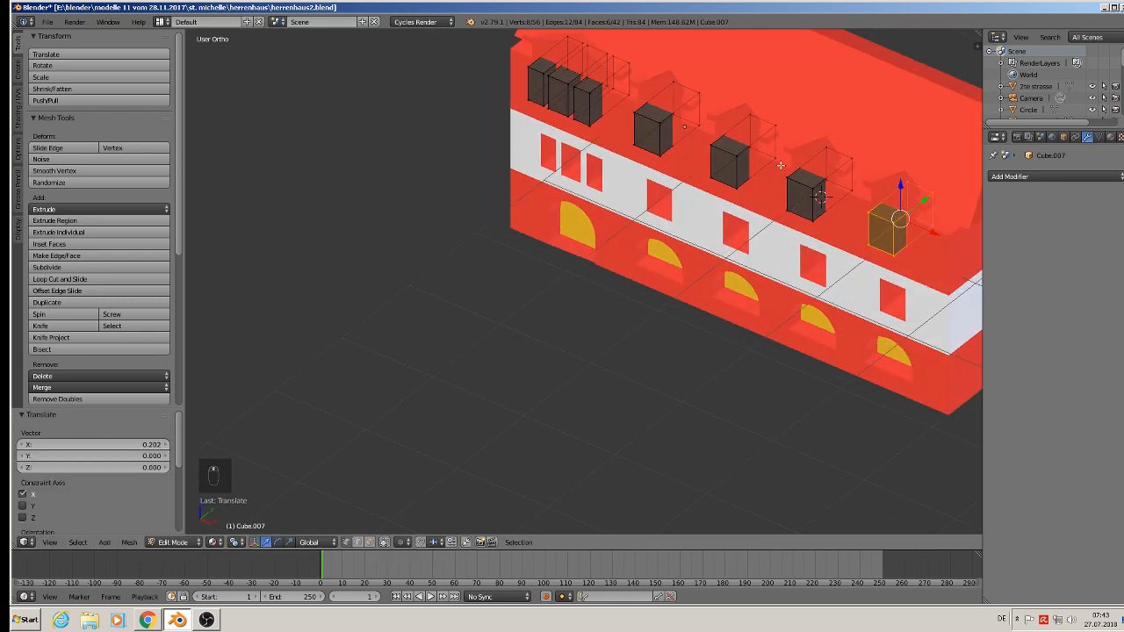
{"action": "middle_click_drag", "start_coordinate": [781, 165], "coordinate": [831, 236]}
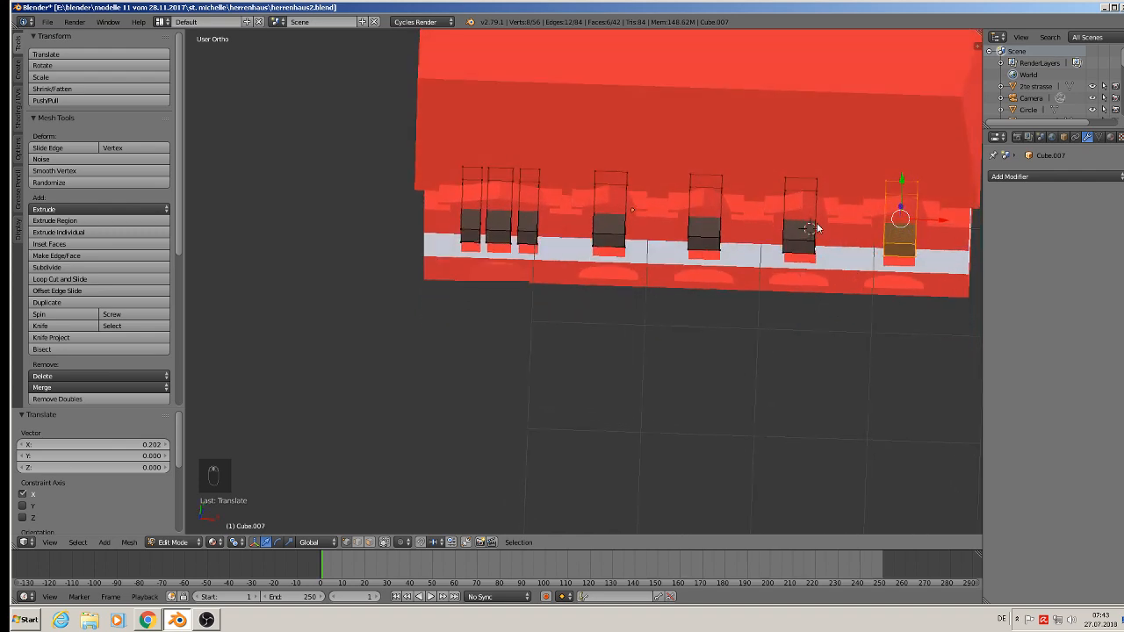
{"action": "key", "text": "Tab"}
{"action": "scroll", "coordinate": [749, 202], "scroll_direction": "up", "scroll_amount": 5}
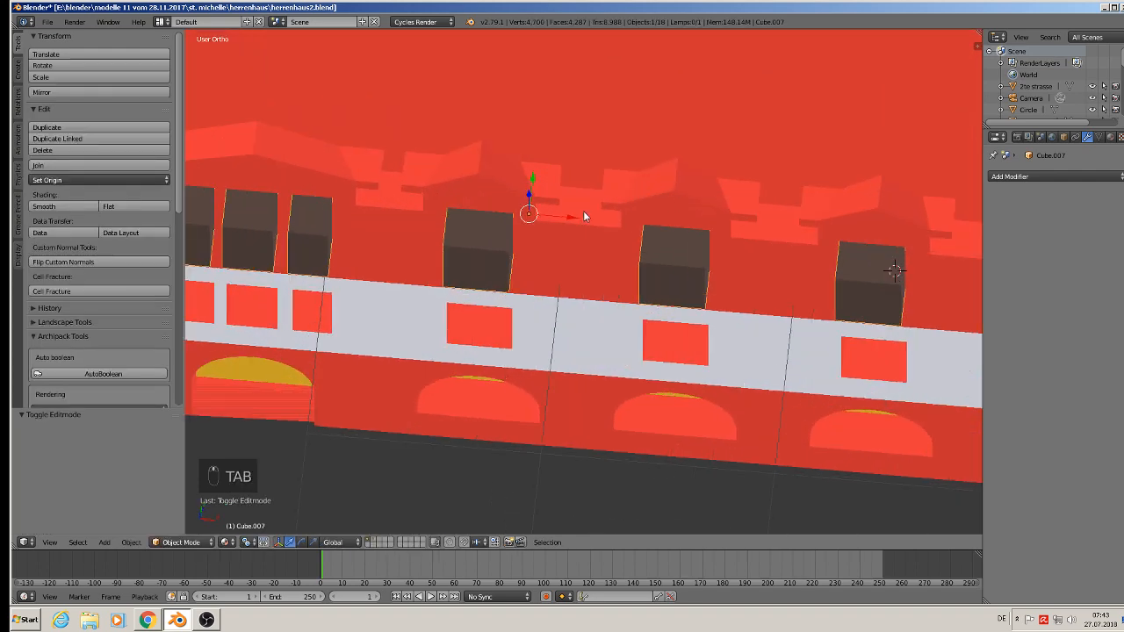
{"action": "middle_click_drag", "start_coordinate": [583, 211], "coordinate": [536, 170]}
{"action": "scroll", "coordinate": [537, 170], "scroll_direction": "down", "scroll_amount": 2}
{"action": "key", "text": "Tab"}
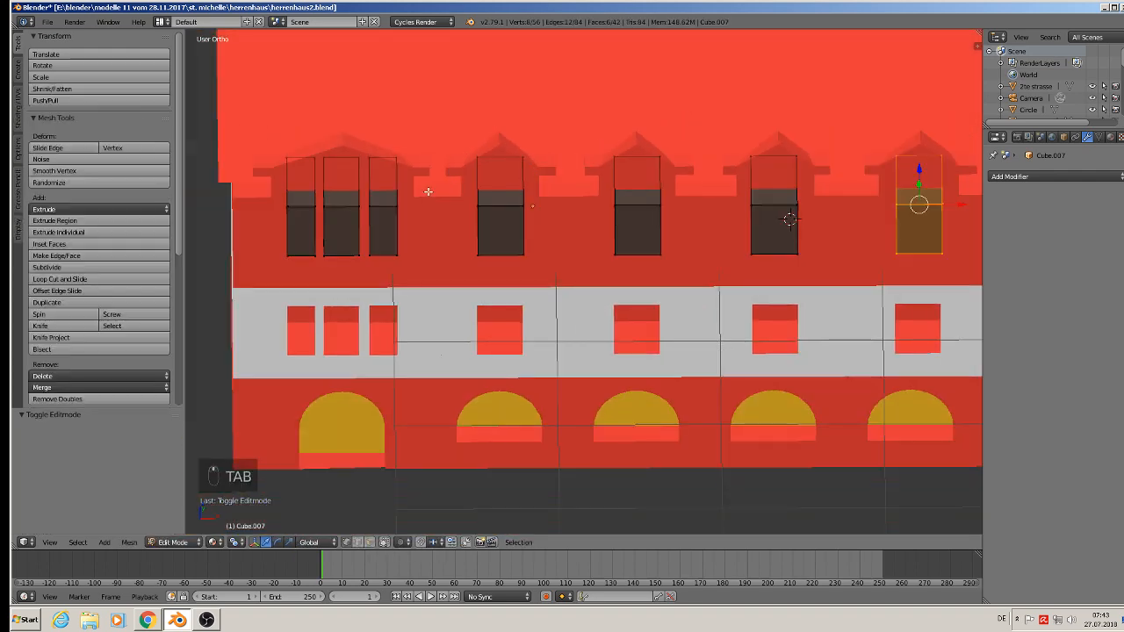
{"action": "middle_click_drag", "start_coordinate": [421, 188], "coordinate": [697, 146], "text": "shift"}
- Switch from the window blocks to editing the house mesh, close up on the wide dormer
{"action": "key", "text": "Tab"}
{"action": "right_click", "coordinate": [690, 146]}
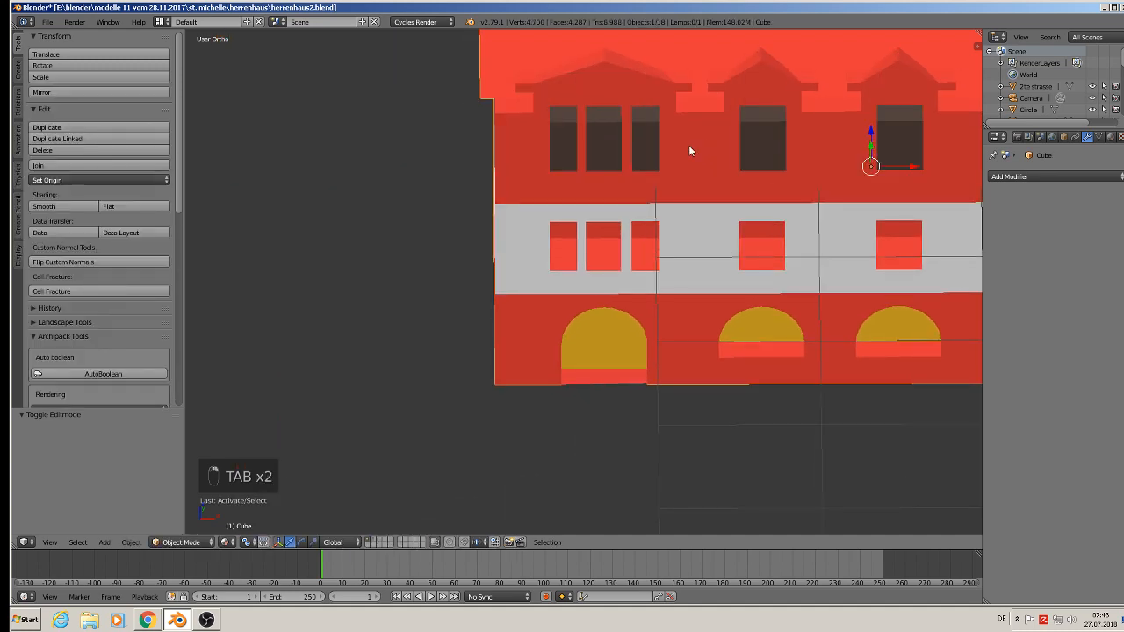
{"action": "key", "text": "Tab"}
{"action": "scroll", "coordinate": [634, 139], "scroll_direction": "up", "scroll_amount": 2}
{"action": "scroll", "coordinate": [518, 167], "scroll_direction": "up", "scroll_amount": 2}
{"action": "scroll", "coordinate": [480, 148], "scroll_direction": "up", "scroll_amount": 2}
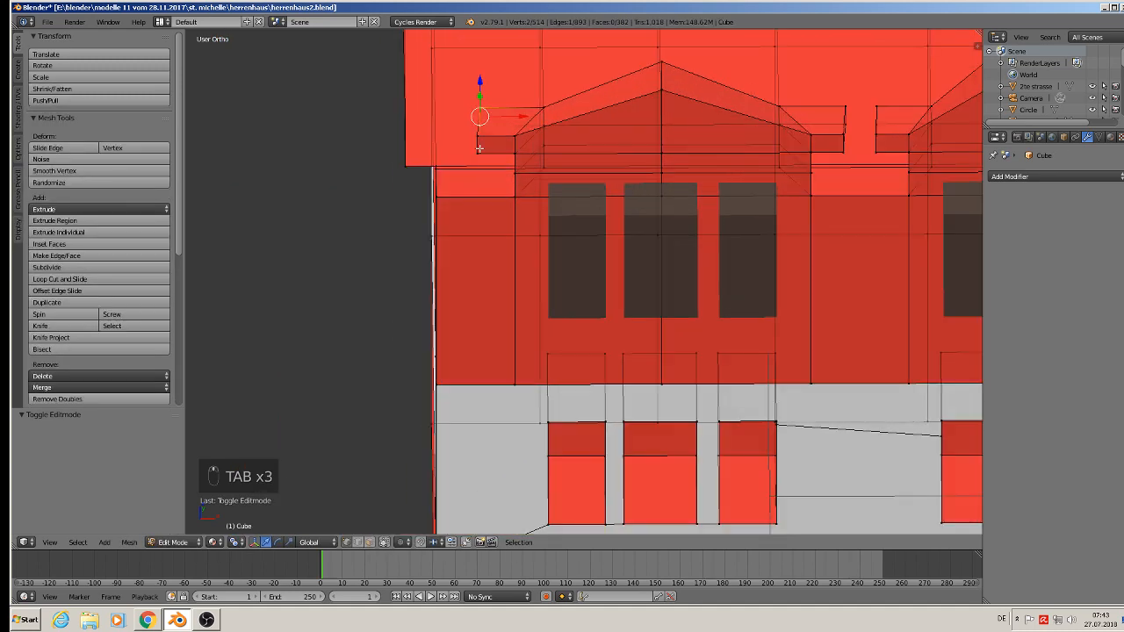
- Align the four vertices of the wide dormer's left eave end by scaling them to 0 along X
{"action": "key", "text": "c"}
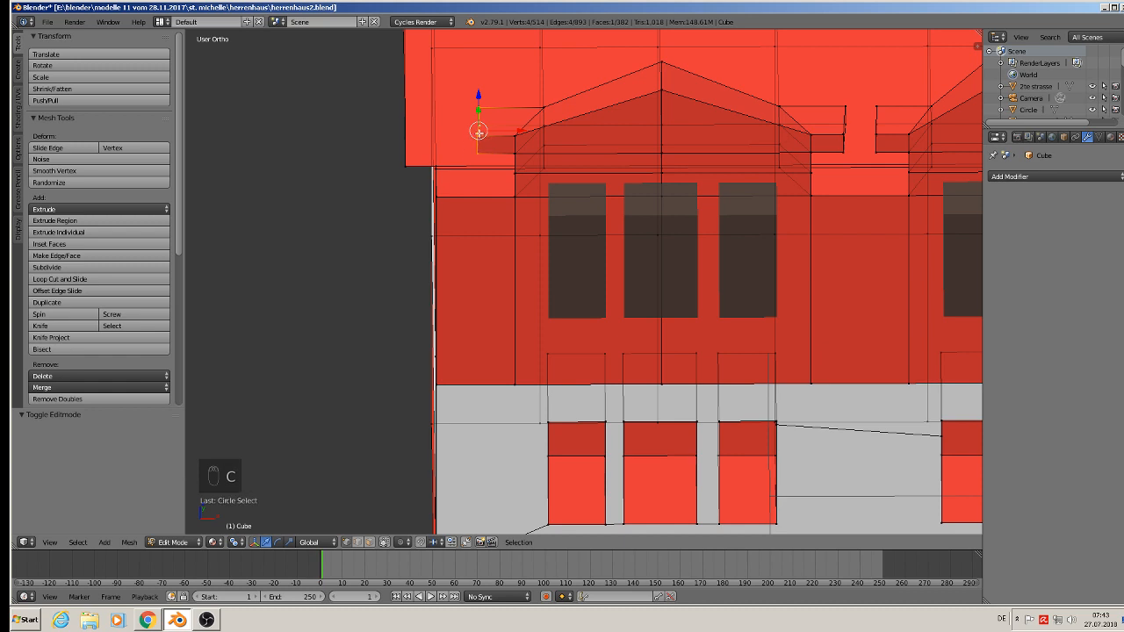
{"action": "key", "text": "a"}
{"action": "key", "text": "c"}
{"action": "left_click_drag", "start_coordinate": [479, 106], "coordinate": [478, 143]}
{"action": "right_click", "coordinate": [481, 143]}
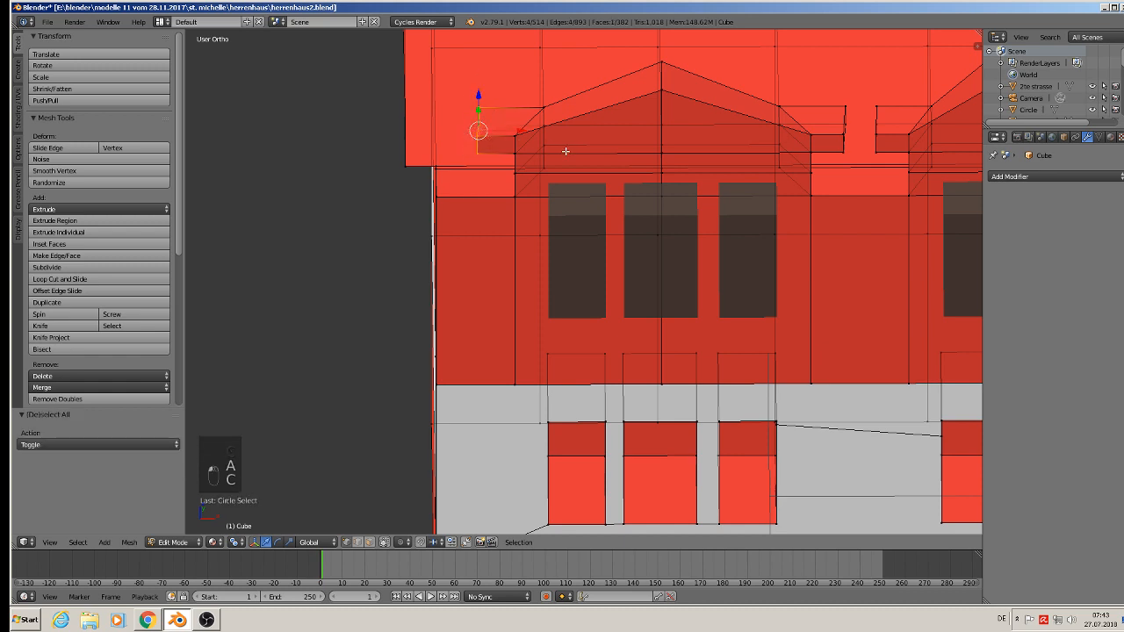
{"action": "key", "text": "s"}
{"action": "key", "text": "x"}
{"action": "key", "text": "0"}
{"action": "key", "text": "Return"}
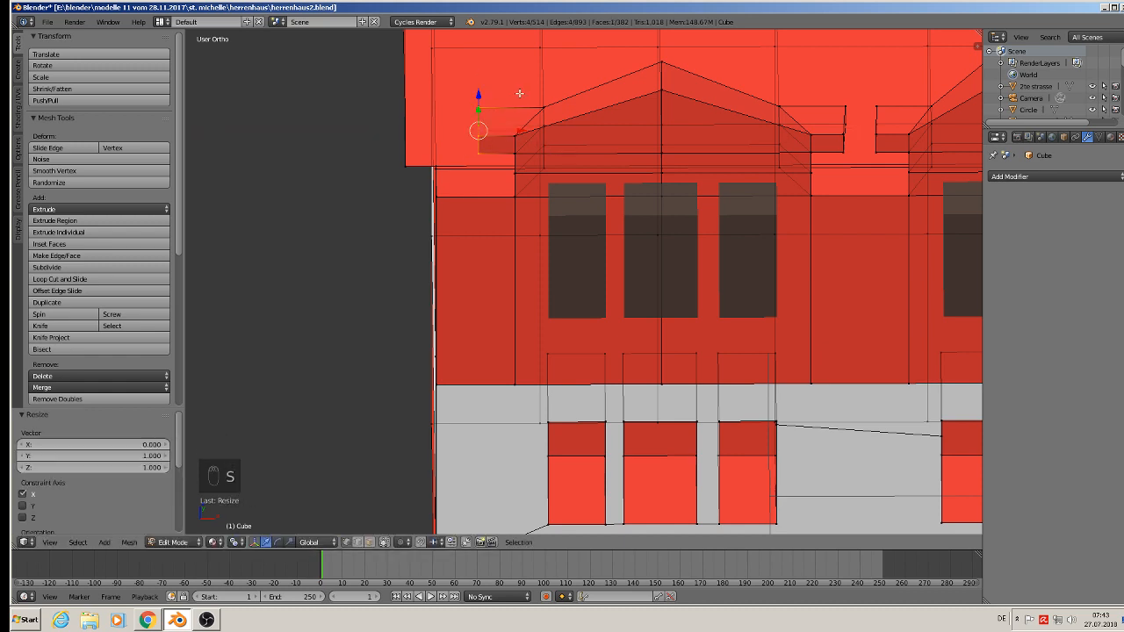
- Align the wide dormer's left wall corner vertices, front to back, by scaling them to 0 along X
{"action": "right_click", "coordinate": [543, 106]}
{"action": "mouse_move", "coordinate": [551, 134]}
{"action": "middle_mouse_down"}
{"action": "mouse_move", "coordinate": [526, 154]}
{"action": "mouse_move", "coordinate": [546, 139]}
{"action": "middle_mouse_up"}
{"action": "key", "text": "c"}
{"action": "mouse_move", "coordinate": [543, 109]}
{"action": "left_mouse_down"}
{"action": "mouse_move", "coordinate": [546, 156]}
{"action": "mouse_move", "coordinate": [532, 143]}
{"action": "mouse_move", "coordinate": [520, 172]}
{"action": "left_mouse_up"}
{"action": "right_click", "coordinate": [521, 172]}
{"action": "mouse_move", "coordinate": [585, 159]}
{"action": "middle_mouse_down"}
{"action": "mouse_move", "coordinate": [538, 181]}
{"action": "mouse_move", "coordinate": [562, 156]}
{"action": "mouse_move", "coordinate": [552, 172]}
{"action": "middle_mouse_up"}
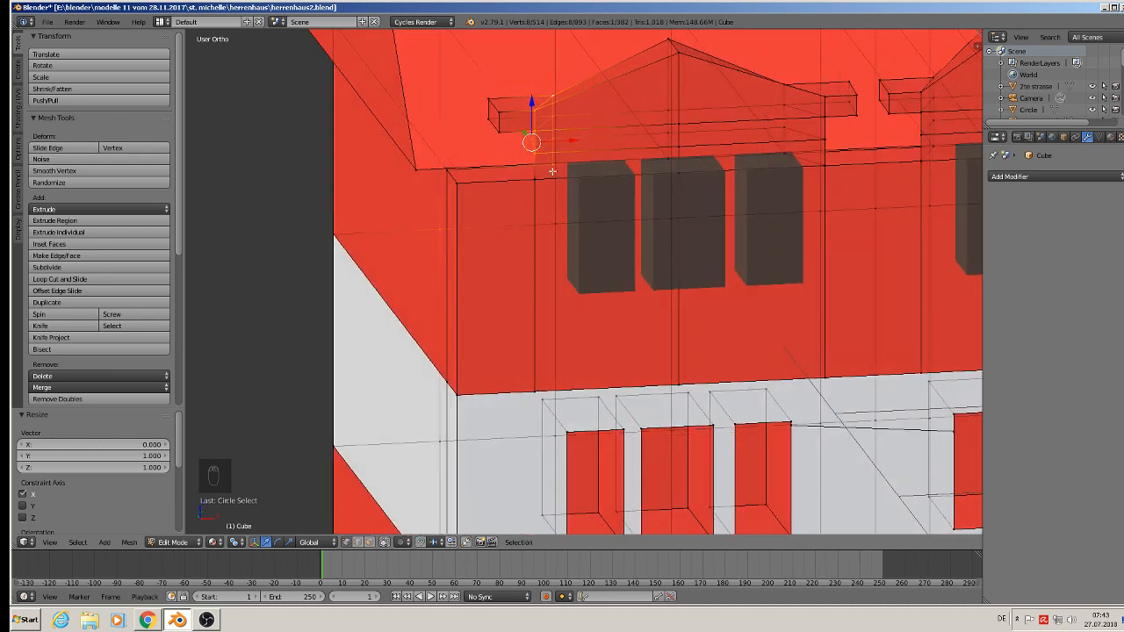
{"action": "right_click", "coordinate": [534, 177], "text": "shift"}
{"action": "key", "text": "s"}
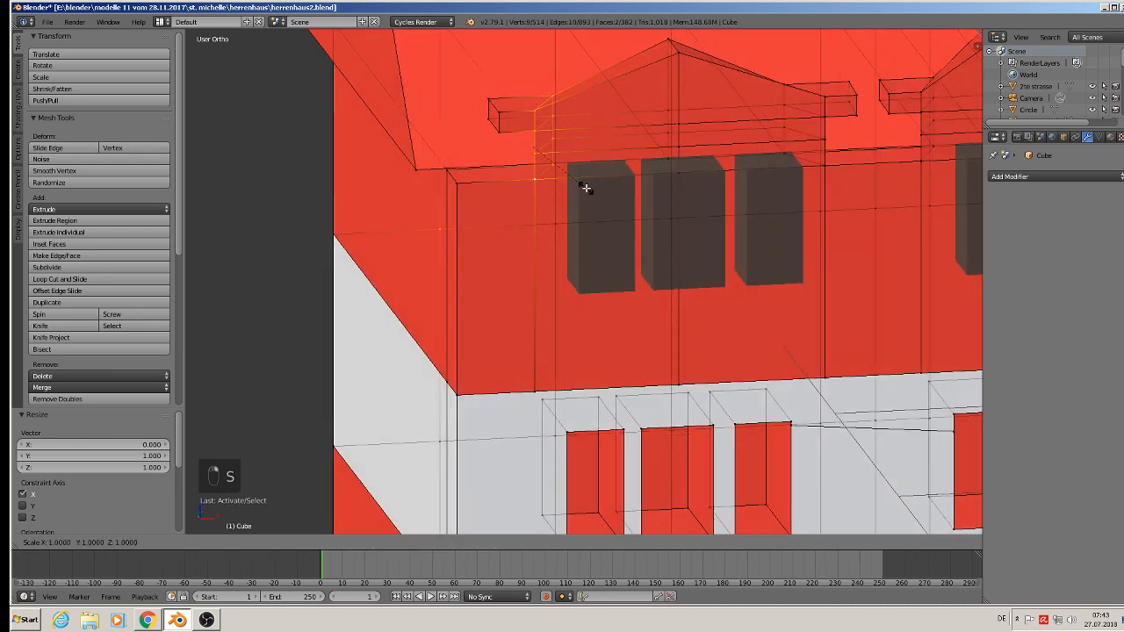
{"action": "key", "text": "x"}
{"action": "key", "text": "0"}
{"action": "key", "text": "Return"}
- Align the wide dormer's right wall corner vertices, front to back, by scaling them to 0 along X
{"action": "middle_click_drag", "start_coordinate": [586, 188], "coordinate": [551, 176]}
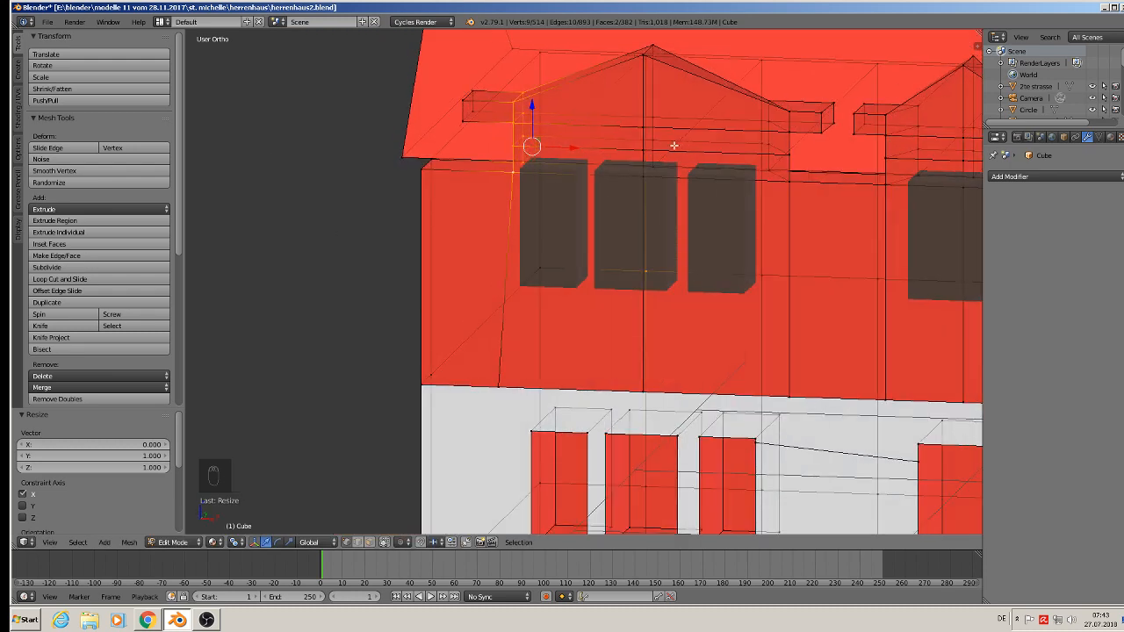
{"action": "middle_click_drag", "start_coordinate": [673, 145], "coordinate": [669, 176]}
{"action": "key", "text": "a"}
{"action": "key", "text": "c"}
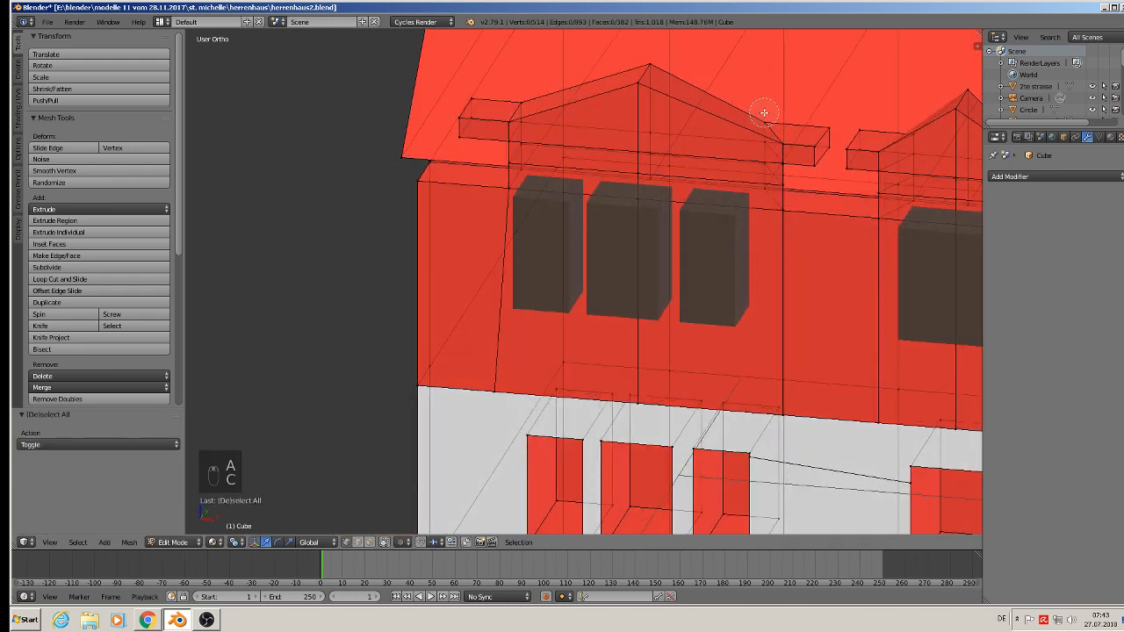
{"action": "mouse_move", "coordinate": [764, 113]}
{"action": "left_mouse_down"}
{"action": "mouse_move", "coordinate": [776, 205]}
{"action": "mouse_move", "coordinate": [775, 165]}
{"action": "left_mouse_up"}
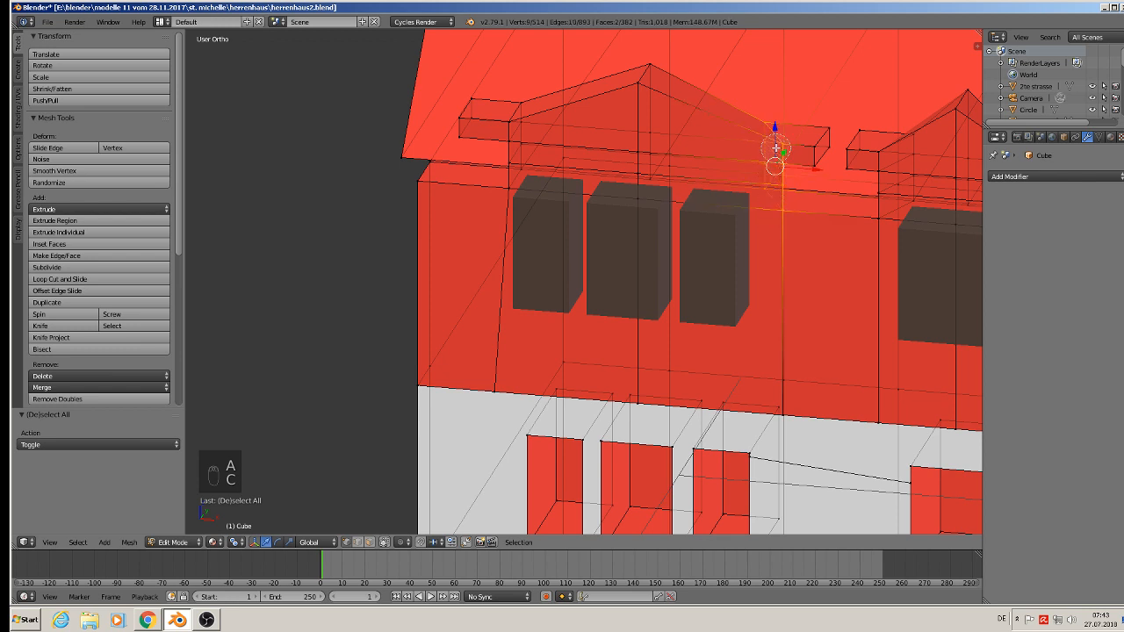
{"action": "right_click", "coordinate": [776, 149]}
{"action": "key", "text": "x"}
{"action": "key", "text": "0"}
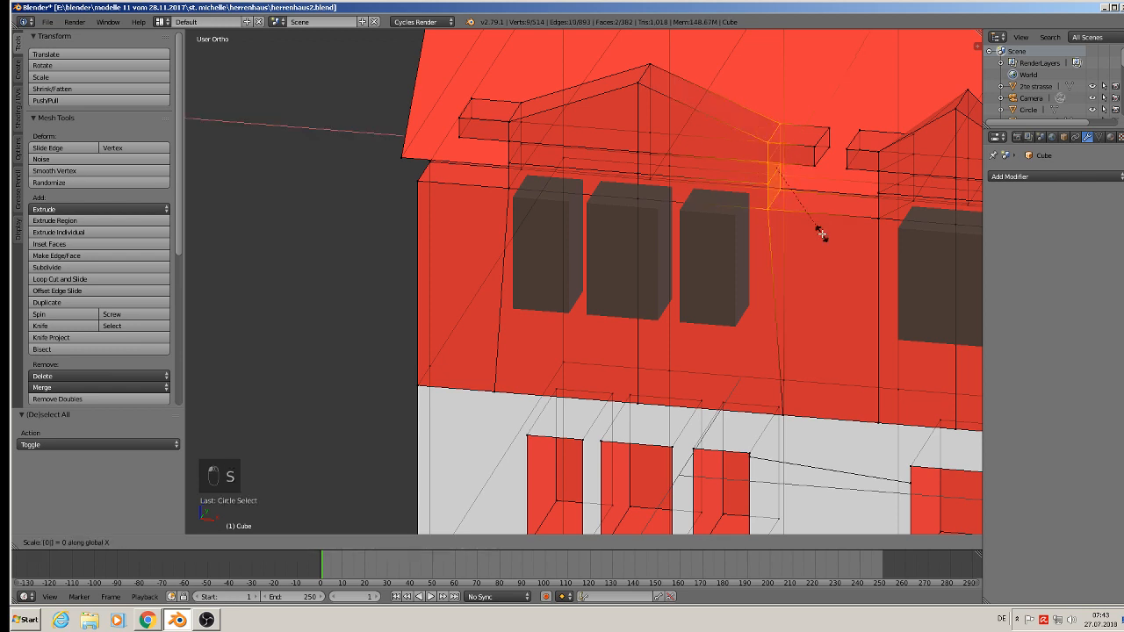
{"action": "left_click", "coordinate": [819, 232]}
- Align the four vertices of the wide dormer's right eave end by scaling them to 0 along X
{"action": "key", "text": "a"}
{"action": "key", "text": "c"}
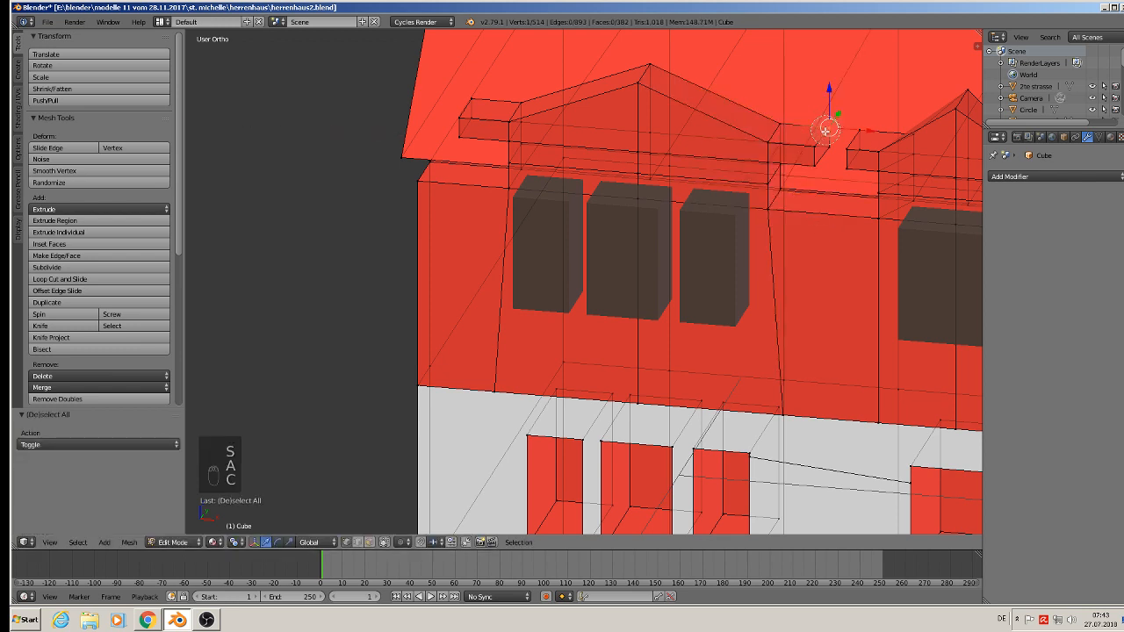
{"action": "left_click", "coordinate": [813, 162]}
{"action": "right_click", "coordinate": [811, 175]}
{"action": "key", "text": "s"}
{"action": "key", "text": "x"}
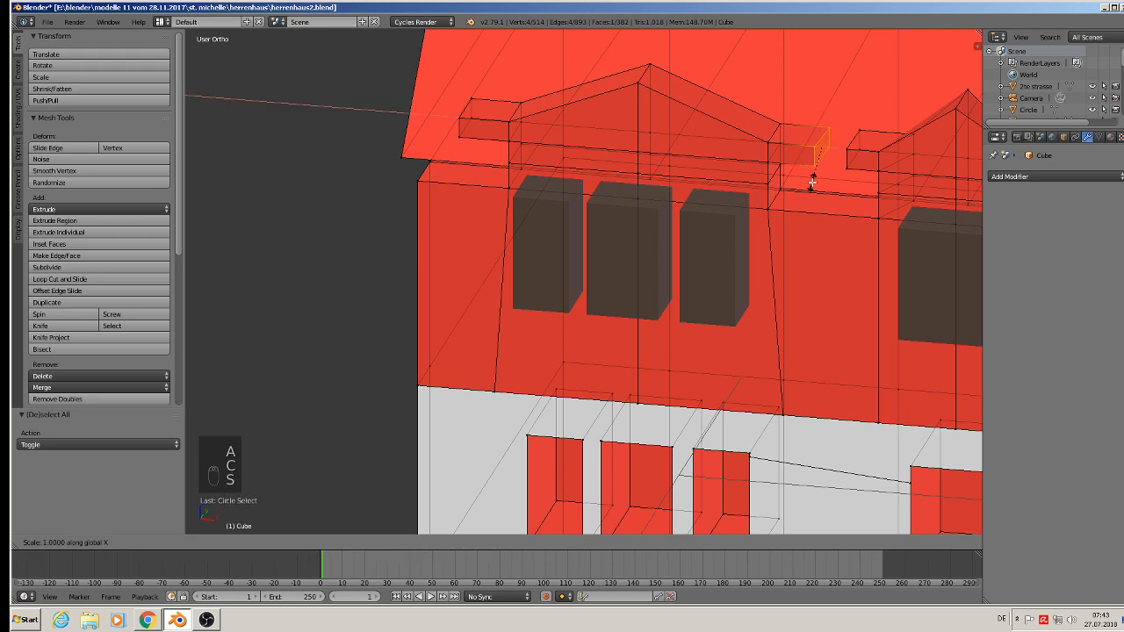
{"action": "key", "text": "0"}
{"action": "left_click", "coordinate": [813, 181]}
- Align the four vertices of the second dormer's left eave end by scaling them to 0 along X
{"action": "middle_click_drag", "start_coordinate": [817, 177], "coordinate": [661, 167], "text": "shift"}
{"action": "key", "text": "a"}
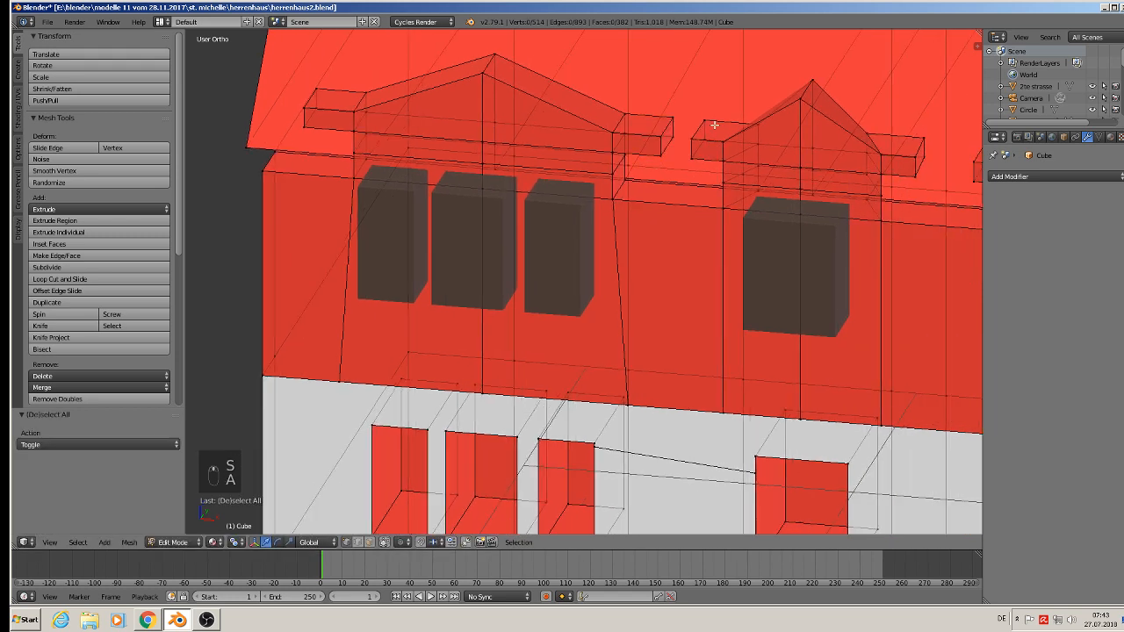
{"action": "key", "text": "c"}
{"action": "left_click", "coordinate": [698, 141]}
{"action": "right_click", "coordinate": [699, 147]}
{"action": "key", "text": "s"}
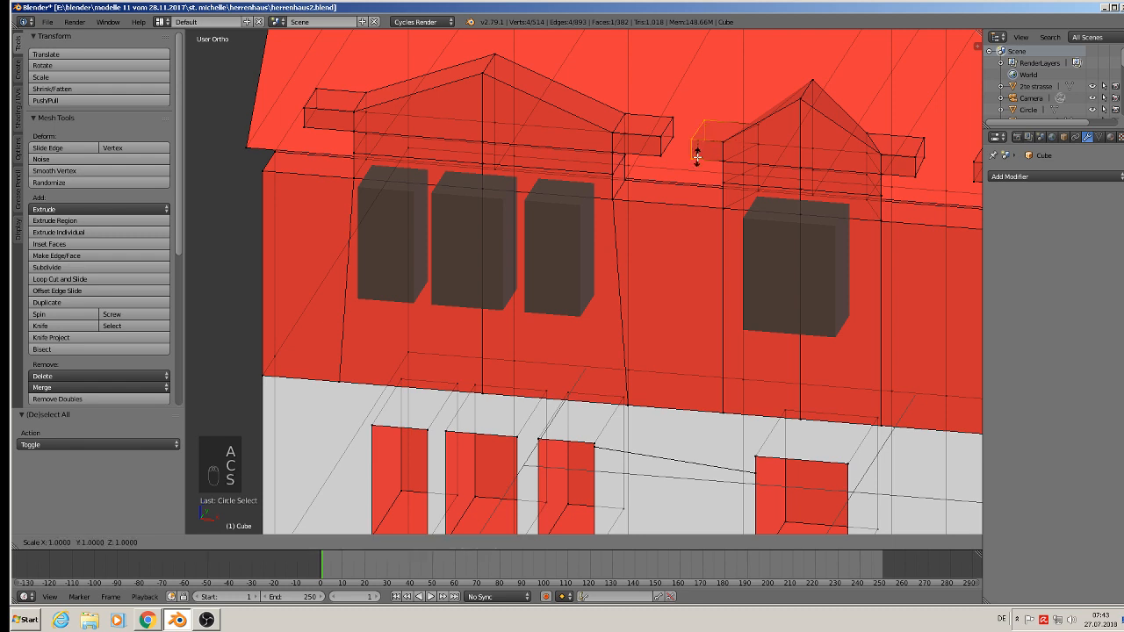
{"action": "key", "text": "0"}
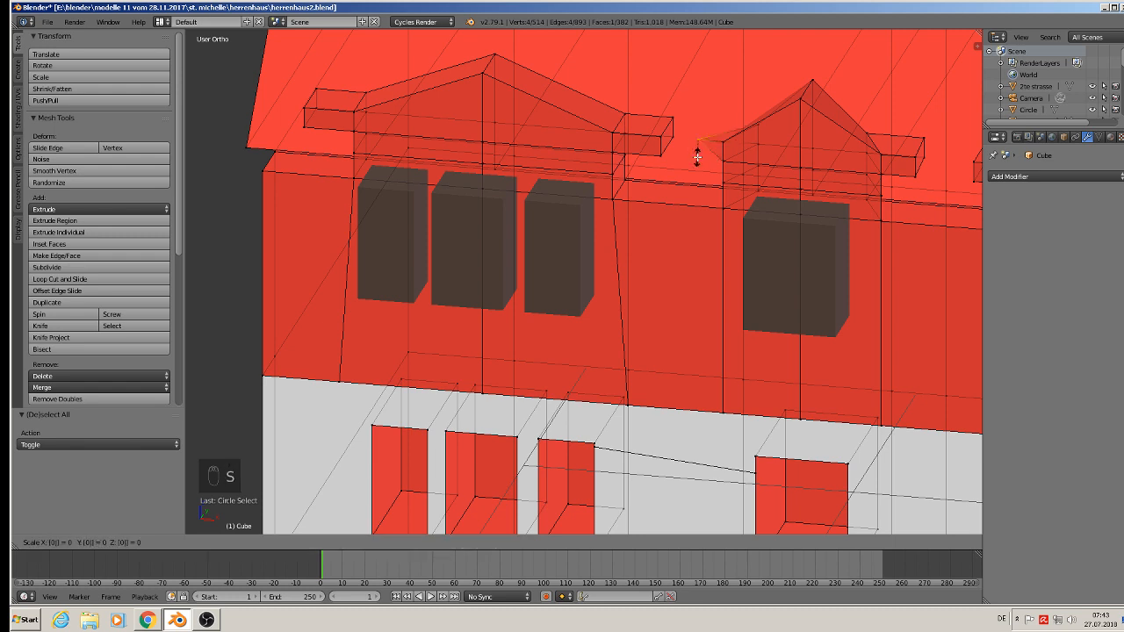
{"action": "left_click", "coordinate": [692, 158]}
{"action": "key", "text": "s"}
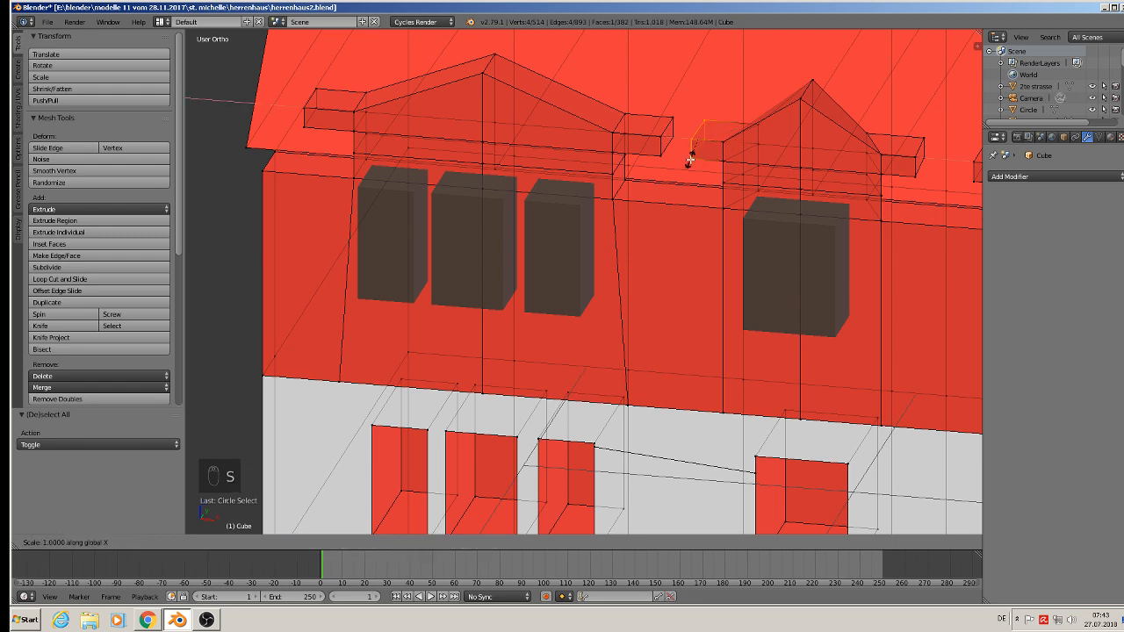
{"action": "key", "text": "x"}
{"action": "key", "text": "0"}
{"action": "left_click", "coordinate": [691, 159]}
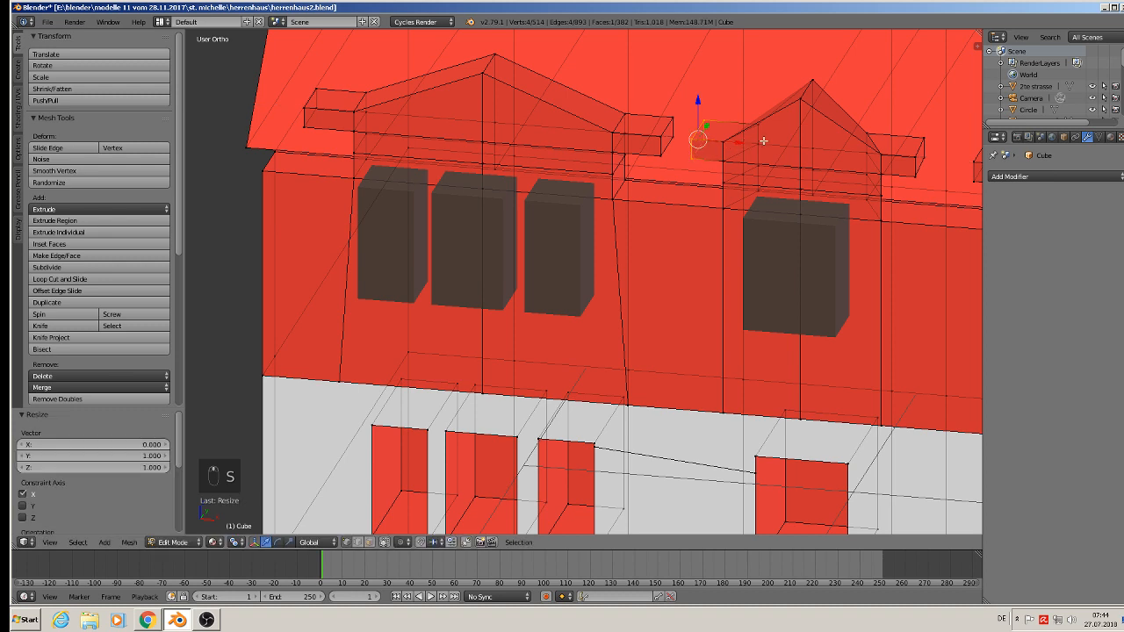
- Align the second dormer's left wall corner vertices, front to back, by scaling them to 0 along X
{"action": "key", "text": "a"}
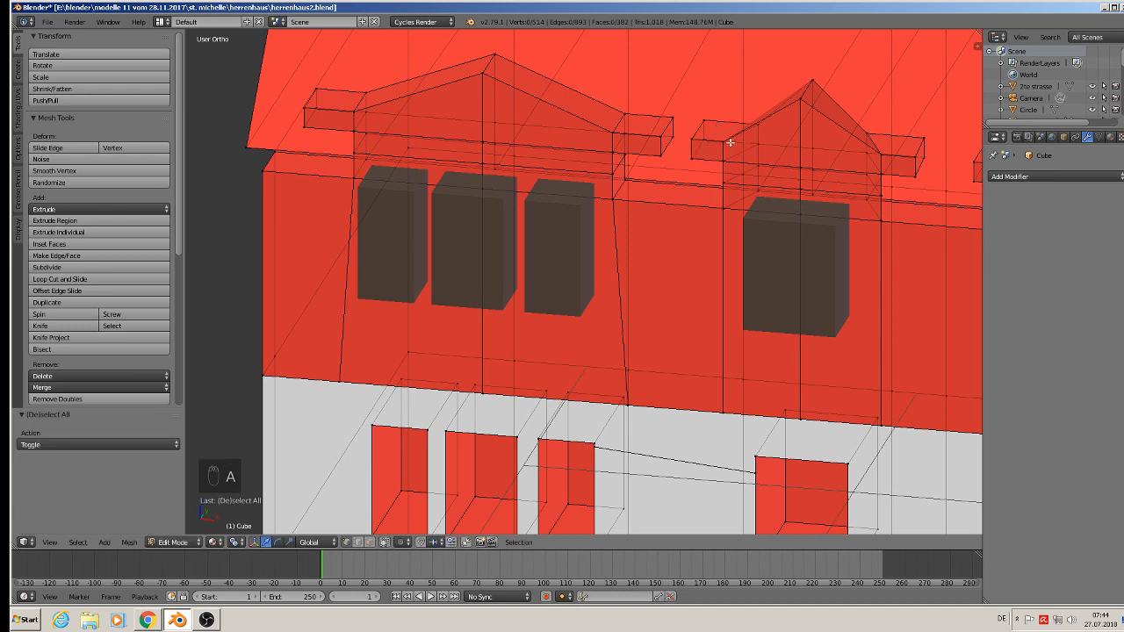
{"action": "key", "text": "c"}
{"action": "left_click", "coordinate": [727, 167]}
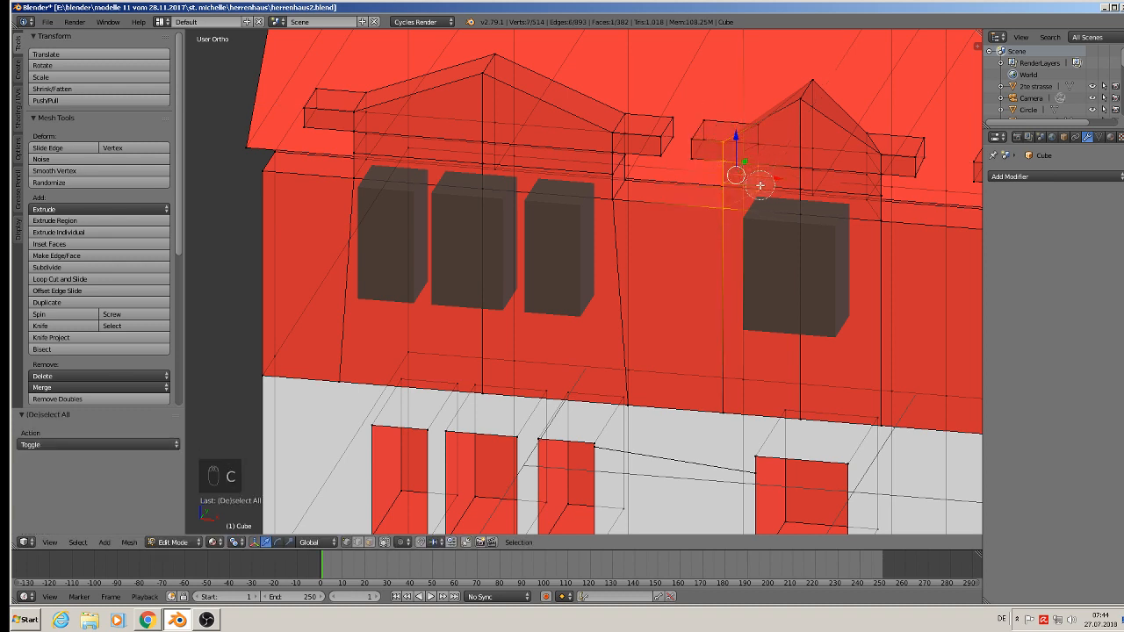
{"action": "left_click_drag", "start_coordinate": [761, 186], "coordinate": [760, 130]}
{"action": "key", "text": "Escape"}
{"action": "type", "text": "sx0"}
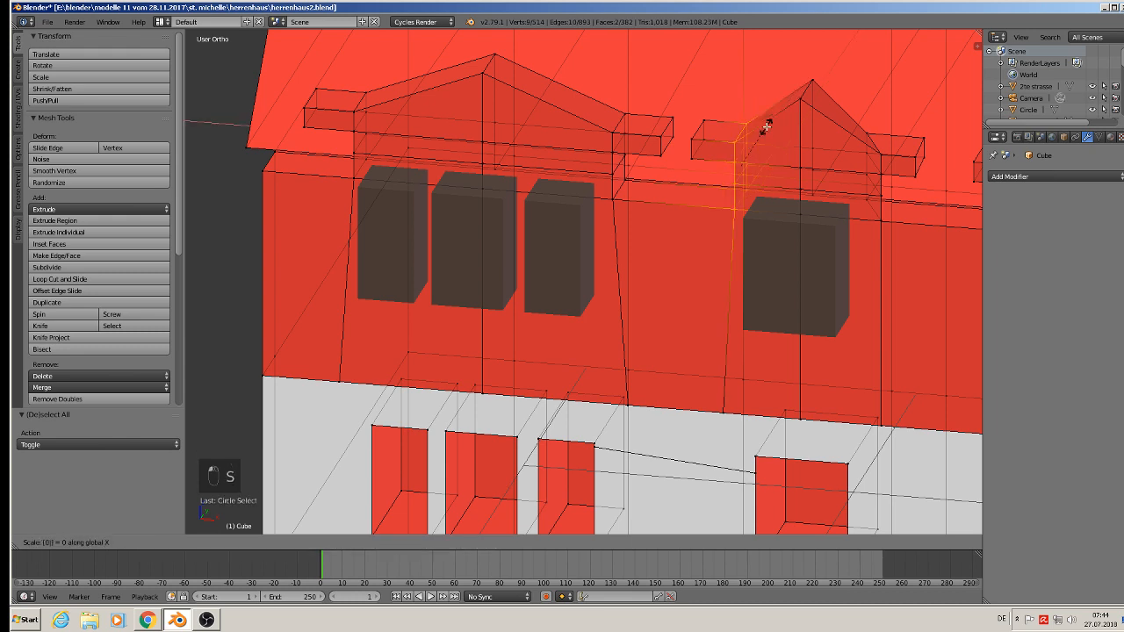
{"action": "key", "text": "Return"}
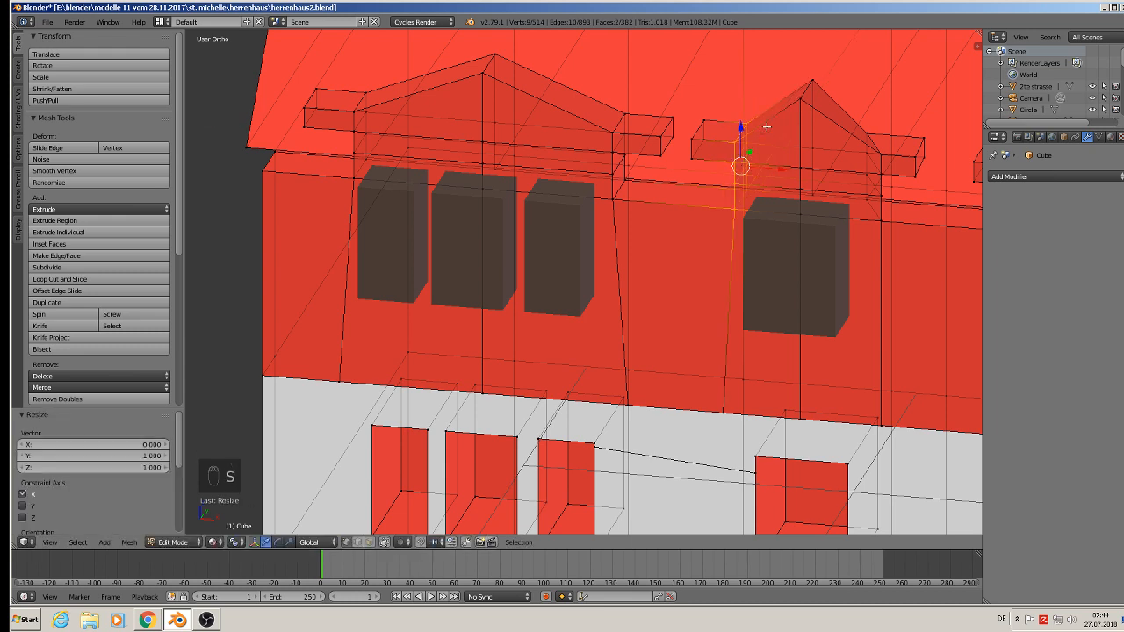
- Align the second dormer's right wall corner vertices, front to back, by flattening them along X
{"action": "key", "text": "a"}
{"action": "key", "text": "c"}
{"action": "left_click", "coordinate": [880, 162]}
{"action": "key", "text": "Escape"}
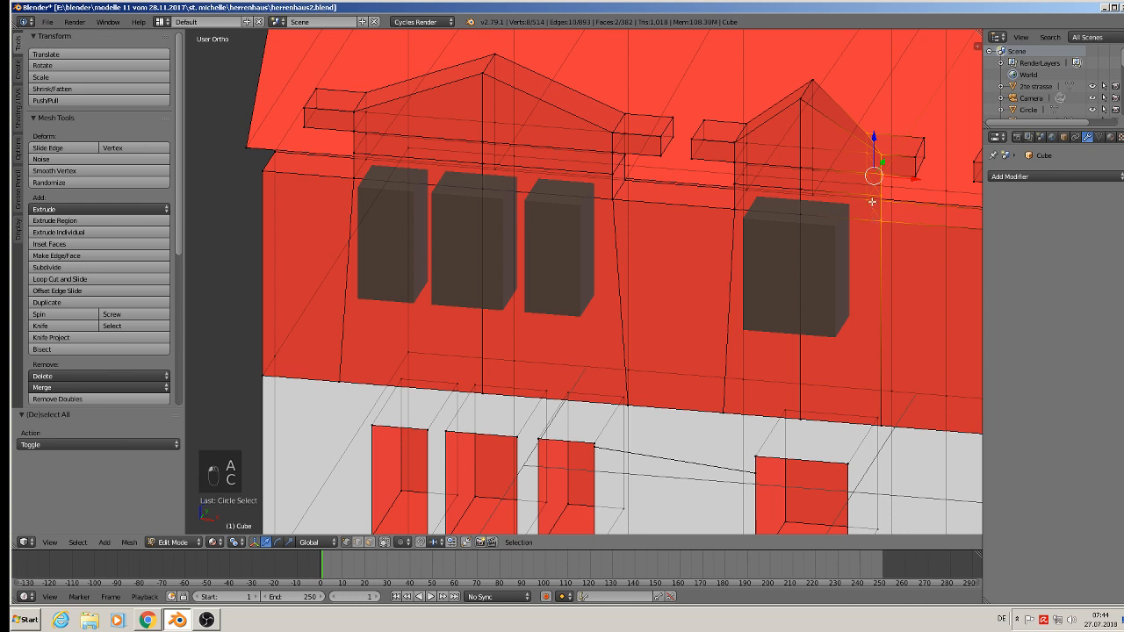
{"action": "key", "text": "s"}
{"action": "key", "text": "Return"}
- Align the four vertices of the second dormer's right eave end by scaling them to 0 along X
{"action": "key", "text": "a"}
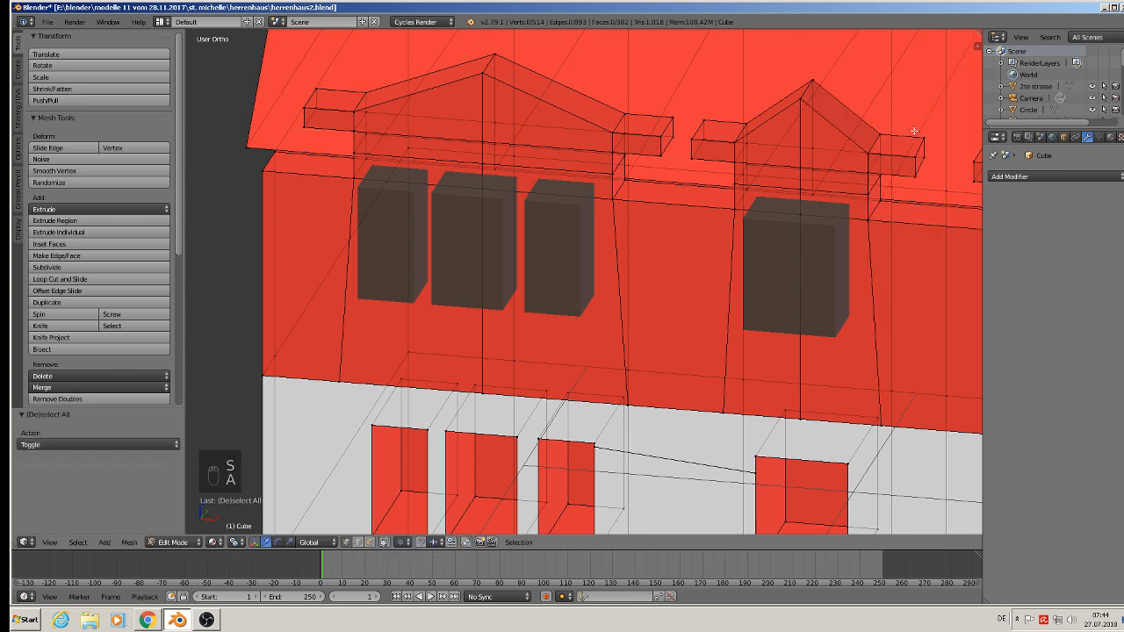
{"action": "key", "text": "x"}
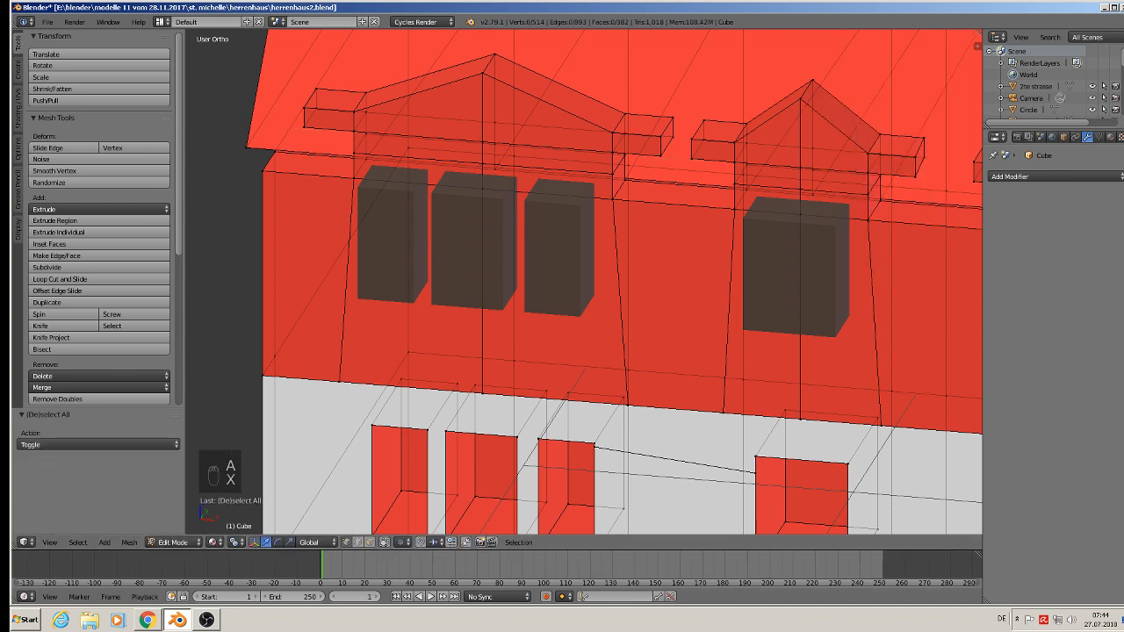
{"action": "key", "text": "c"}
{"action": "left_click", "coordinate": [919, 161]}
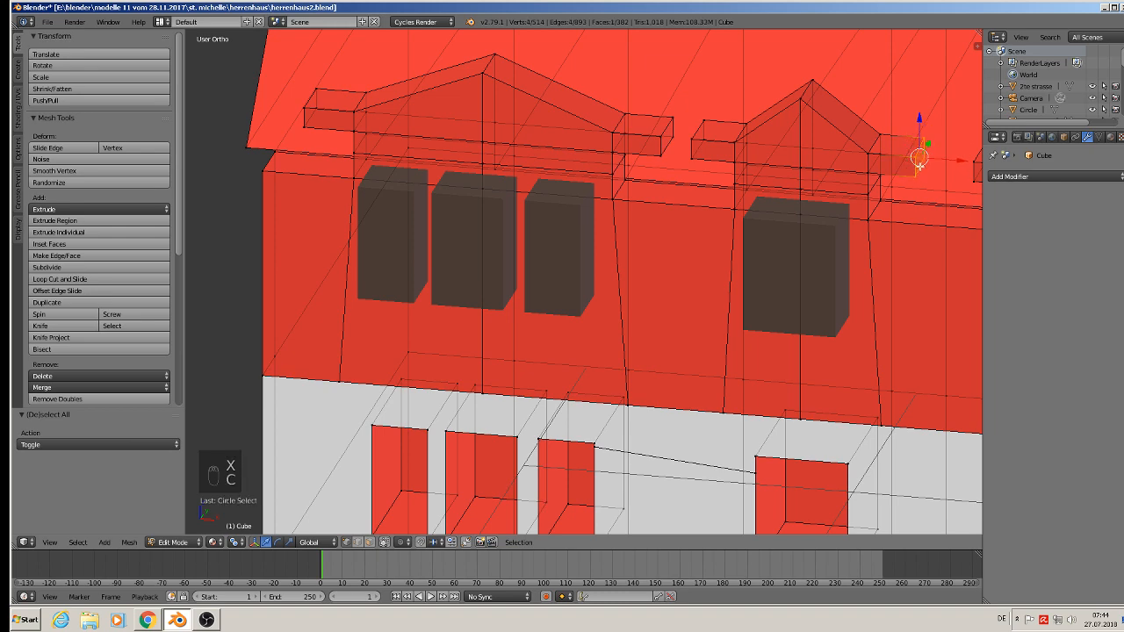
{"action": "key", "text": "s"}
{"action": "key", "text": "x"}
{"action": "key", "text": "0"}
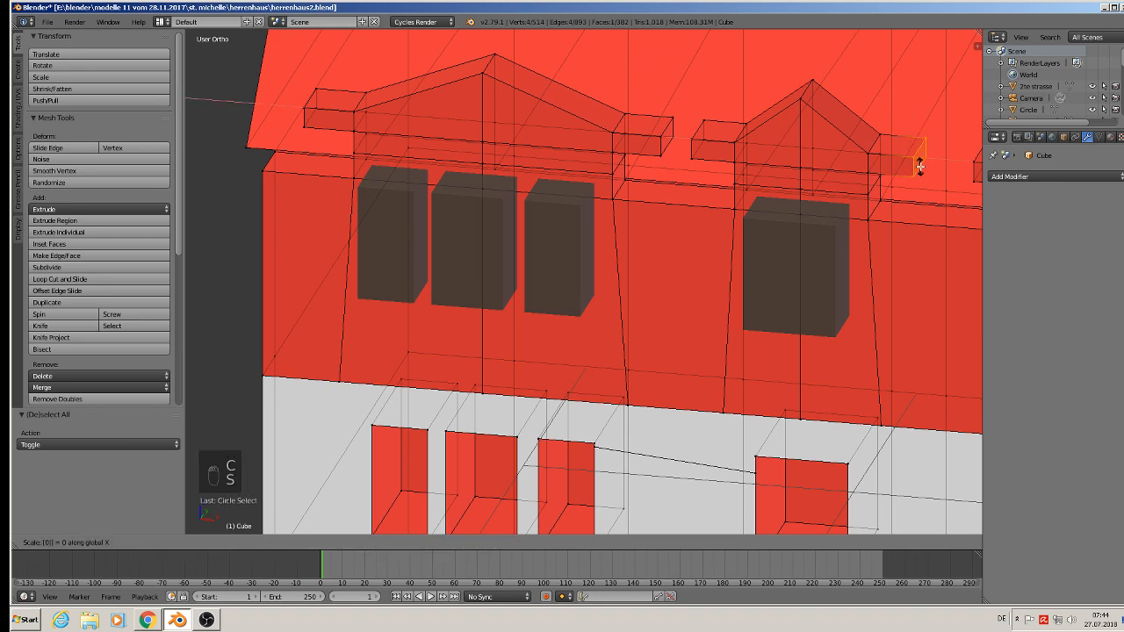
{"action": "left_click", "coordinate": [920, 167]}
- Align the four vertices of the third dormer's left eave end by scaling them to 0 along X
{"action": "middle_click_drag", "start_coordinate": [921, 166], "coordinate": [576, 135], "text": "shift"}
{"action": "key", "text": "a"}
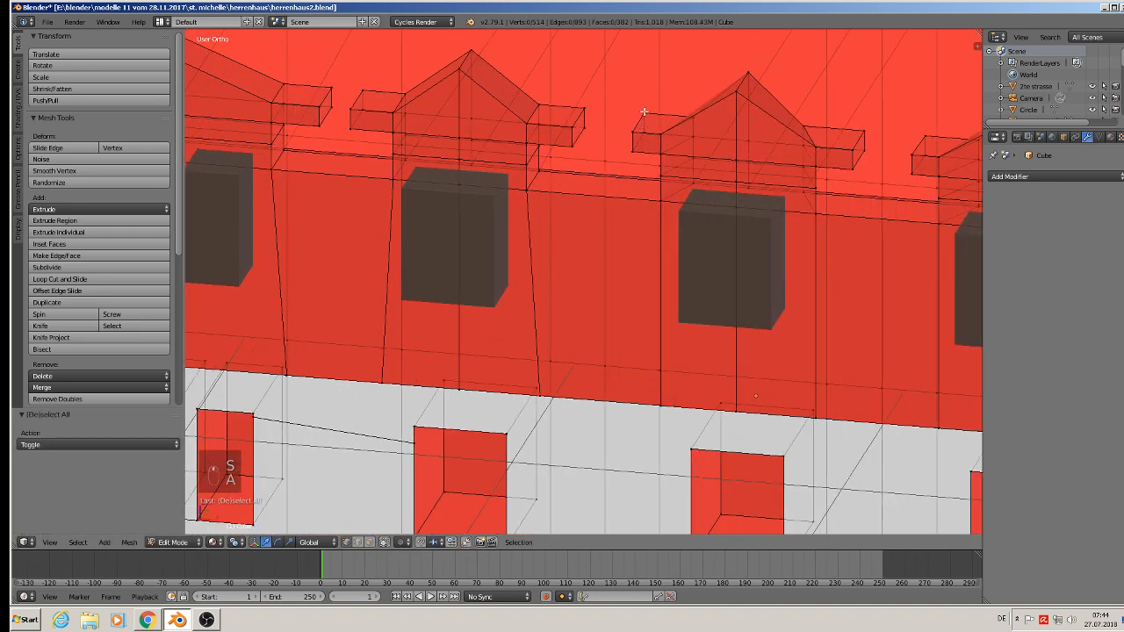
{"action": "key", "text": "c"}
{"action": "left_click", "coordinate": [638, 116]}
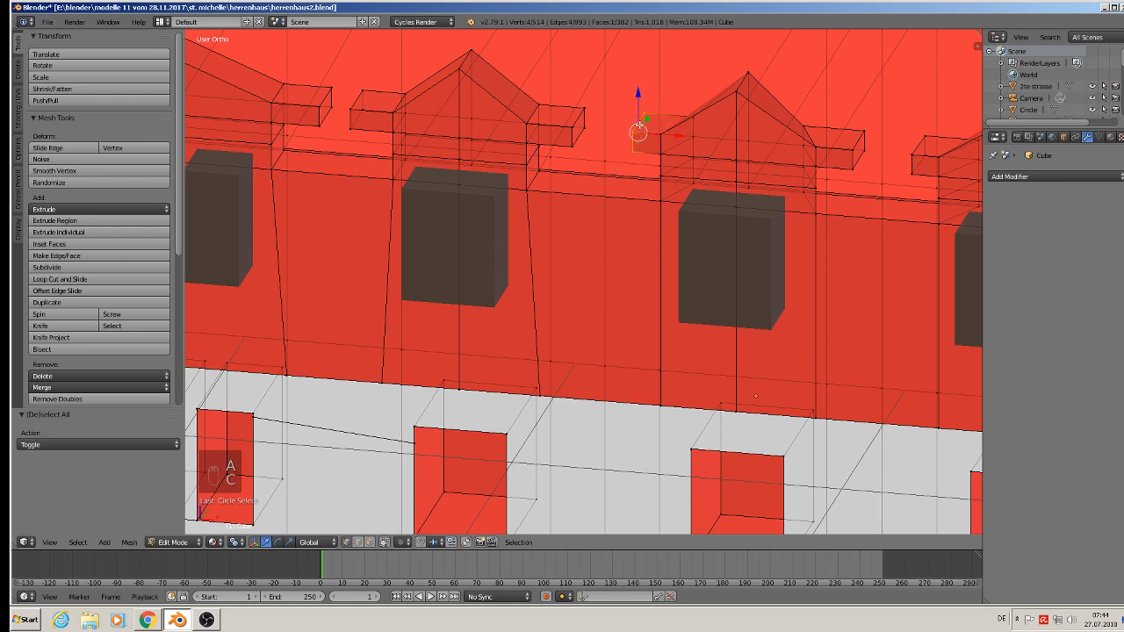
{"action": "key", "text": "s"}
{"action": "key", "text": "x"}
{"action": "key", "text": "0"}
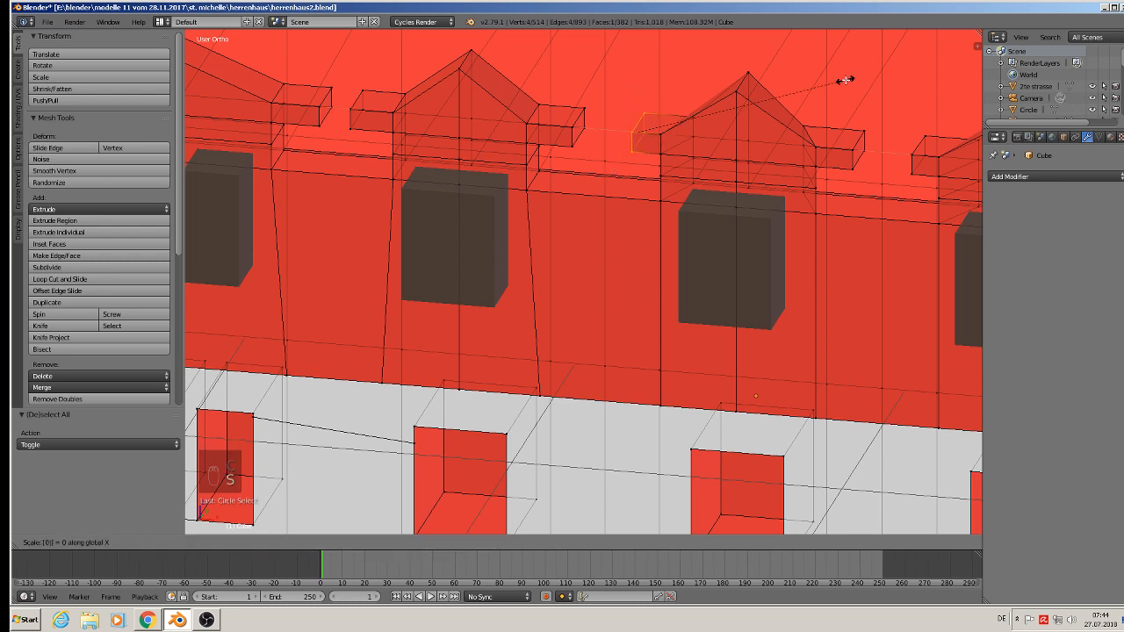
{"action": "left_click", "coordinate": [696, 83]}
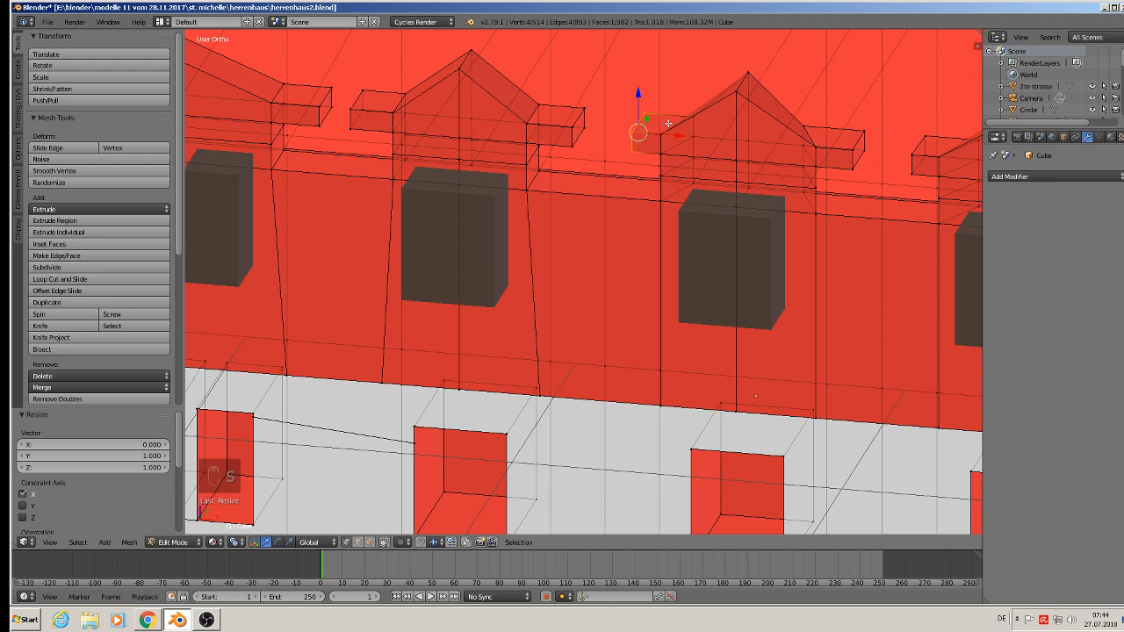
- Align the third dormer's left wall corner vertices, front to back, by scaling them to 0 along X
{"action": "key", "text": "a"}
{"action": "key", "text": "c"}
{"action": "mouse_move", "coordinate": [677, 121]}
{"action": "left_mouse_down"}
{"action": "mouse_move", "coordinate": [665, 138]}
{"action": "mouse_move", "coordinate": [672, 188]}
{"action": "mouse_move", "coordinate": [697, 120]}
{"action": "mouse_move", "coordinate": [708, 187]}
{"action": "left_mouse_up"}
{"action": "right_click", "coordinate": [701, 158]}
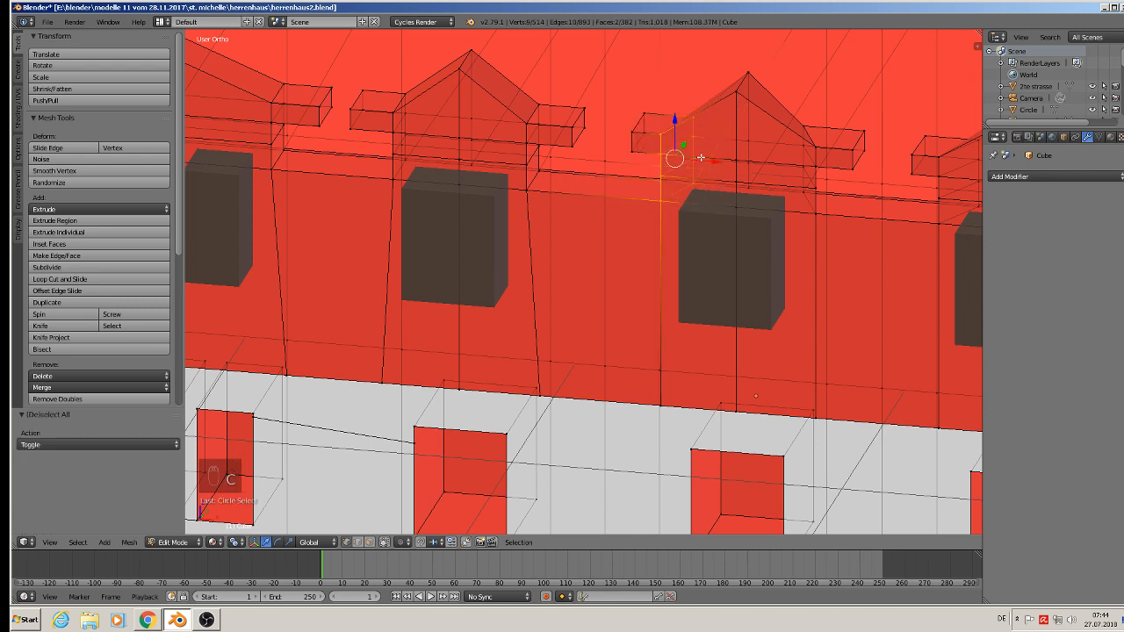
{"action": "key", "text": "s"}
{"action": "key", "text": "x"}
{"action": "key", "text": "0"}
{"action": "left_click", "coordinate": [700, 157]}
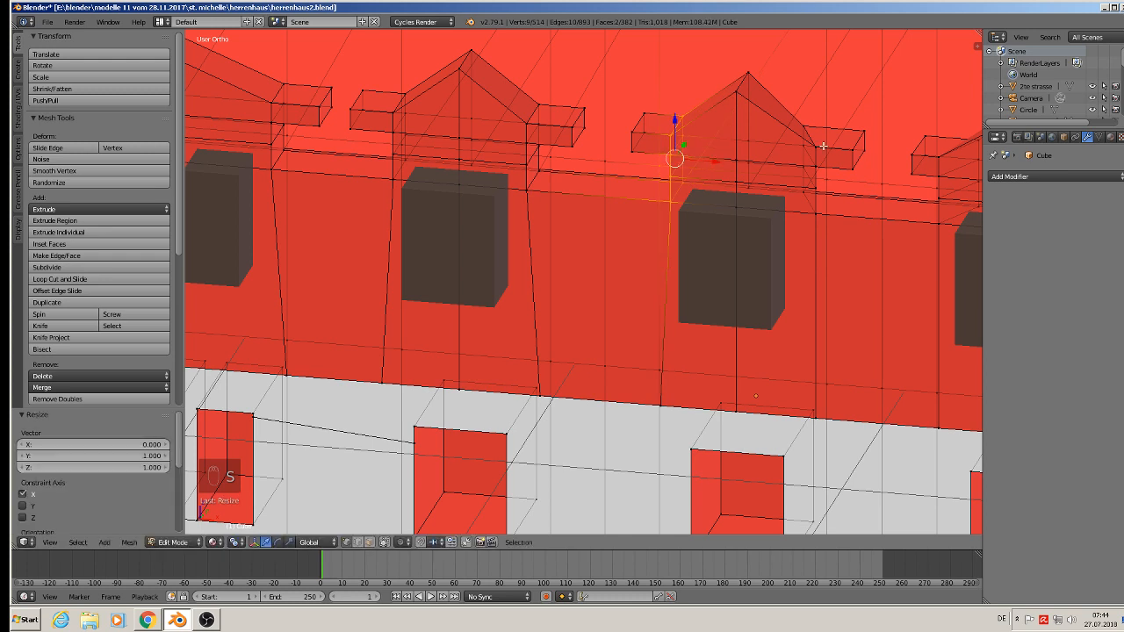
- Align the third dormer's right wall corner vertices, front to back, by scaling them to 0 along X
{"action": "key", "text": "a"}
{"action": "key", "text": "c"}
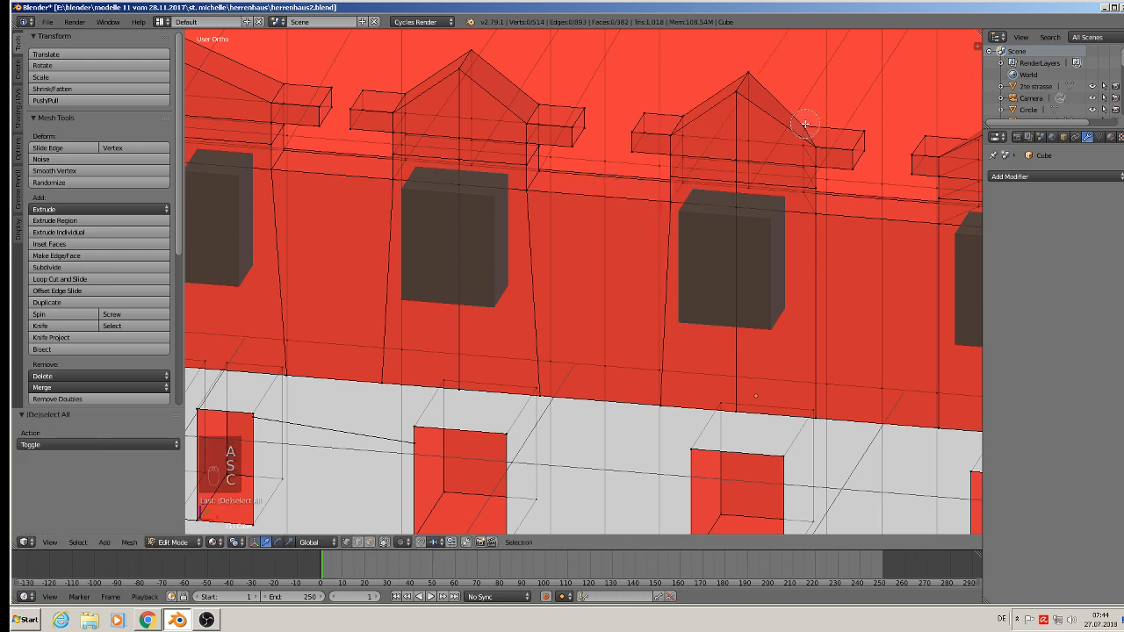
{"action": "left_click_drag", "start_coordinate": [806, 162], "coordinate": [808, 209]}
{"action": "right_click", "coordinate": [808, 195]}
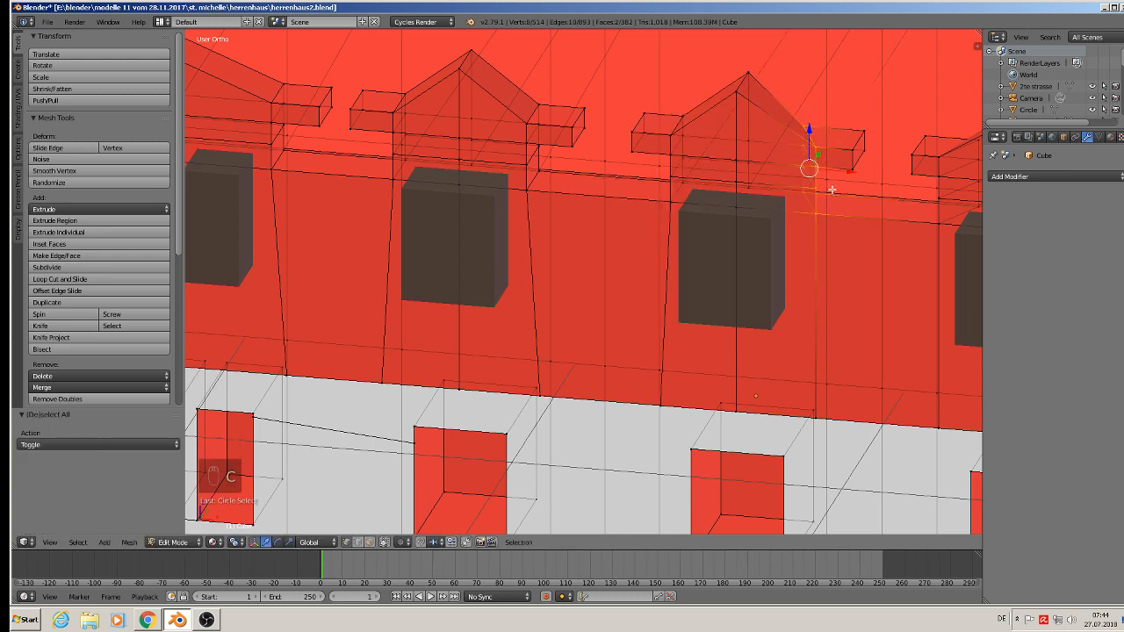
{"action": "key", "text": "s"}
{"action": "key", "text": "x"}
{"action": "key", "text": "0"}
{"action": "left_click", "coordinate": [826, 179]}
- Align the four vertices of the third dormer's right eave end by scaling them to 0 along X
{"action": "key", "text": "a"}
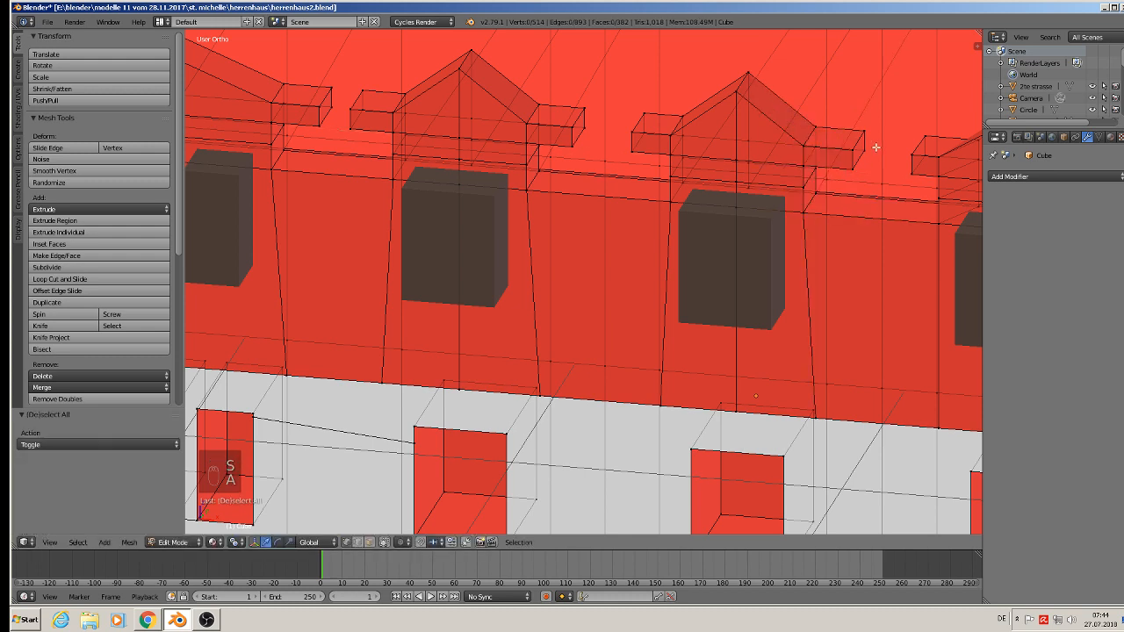
{"action": "key", "text": "x"}
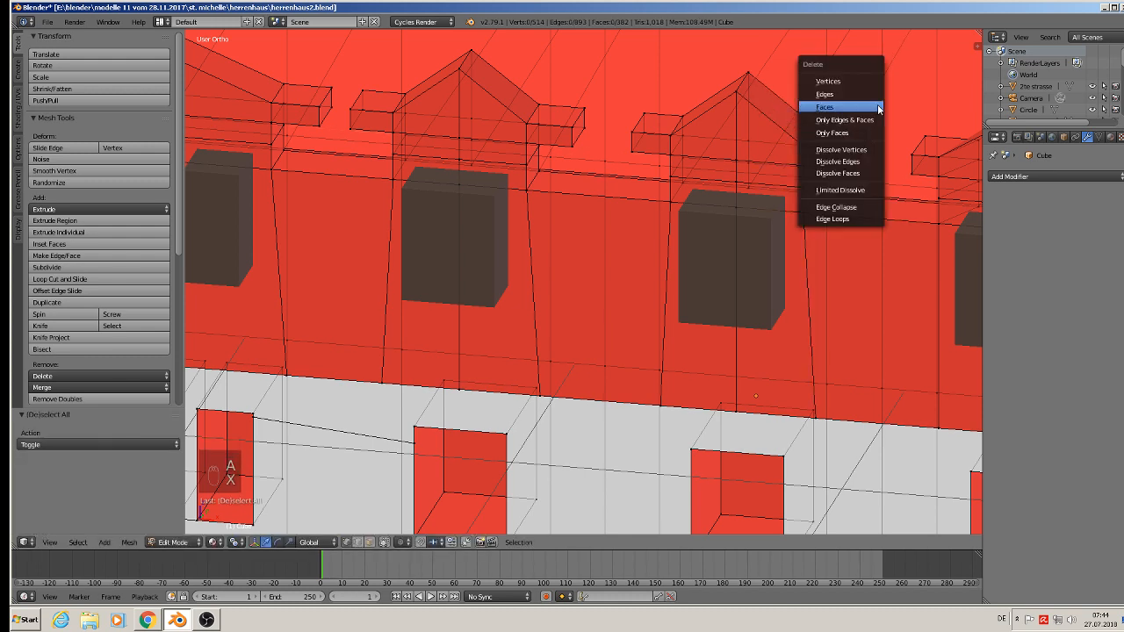
{"action": "key", "text": "c"}
{"action": "left_click_drag", "start_coordinate": [862, 131], "coordinate": [852, 151]}
{"action": "right_click", "coordinate": [853, 151]}
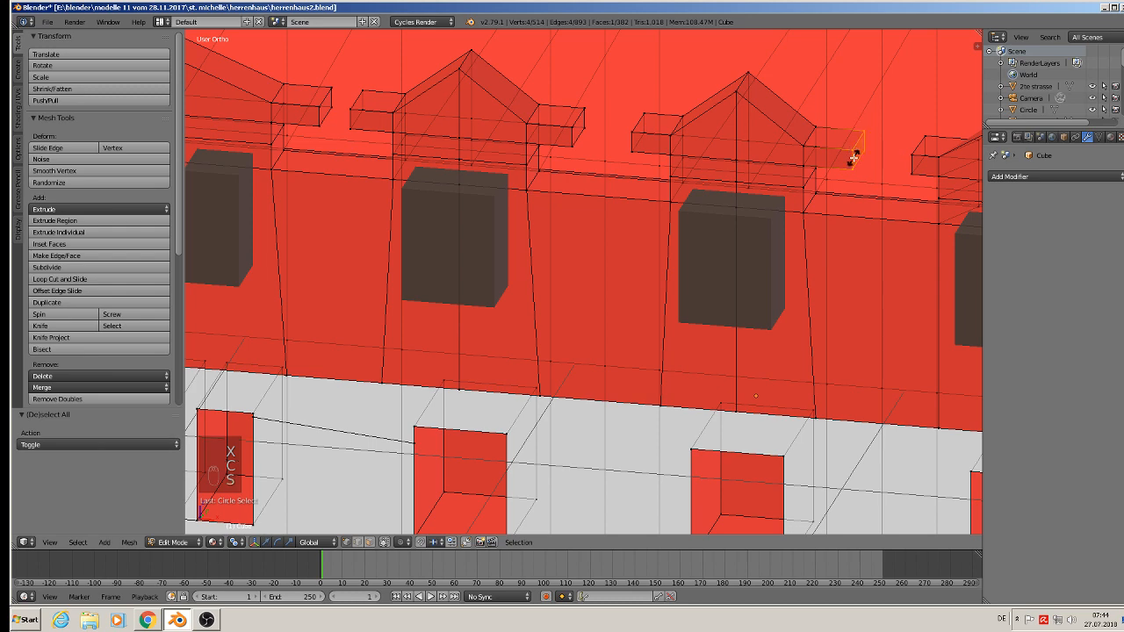
{"action": "key", "text": "s"}
{"action": "key", "text": "x"}
{"action": "key", "text": "0"}
{"action": "left_click", "coordinate": [855, 158]}
- Scale the four vertices of the fourth dormer's left eave end along X to straighten it
{"action": "middle_click_drag", "start_coordinate": [880, 165], "coordinate": [634, 143], "text": "shift"}
{"action": "key", "text": "a"}
{"action": "key", "text": "c"}
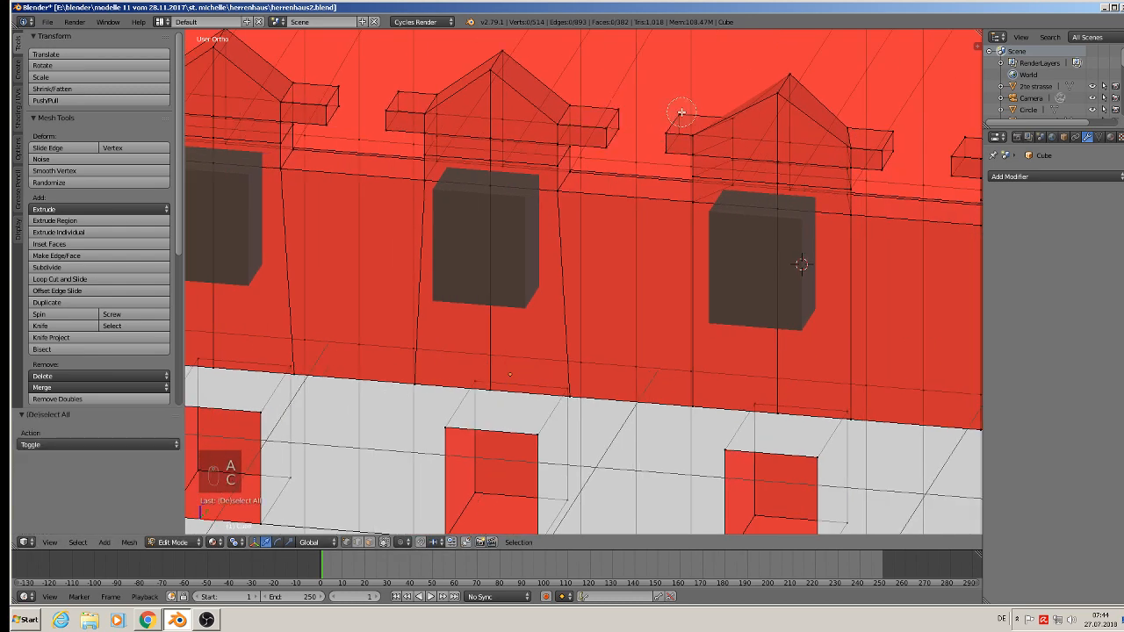
{"action": "left_click_drag", "start_coordinate": [678, 109], "coordinate": [668, 145]}
{"action": "right_click", "coordinate": [662, 155]}
{"action": "key", "text": "s"}
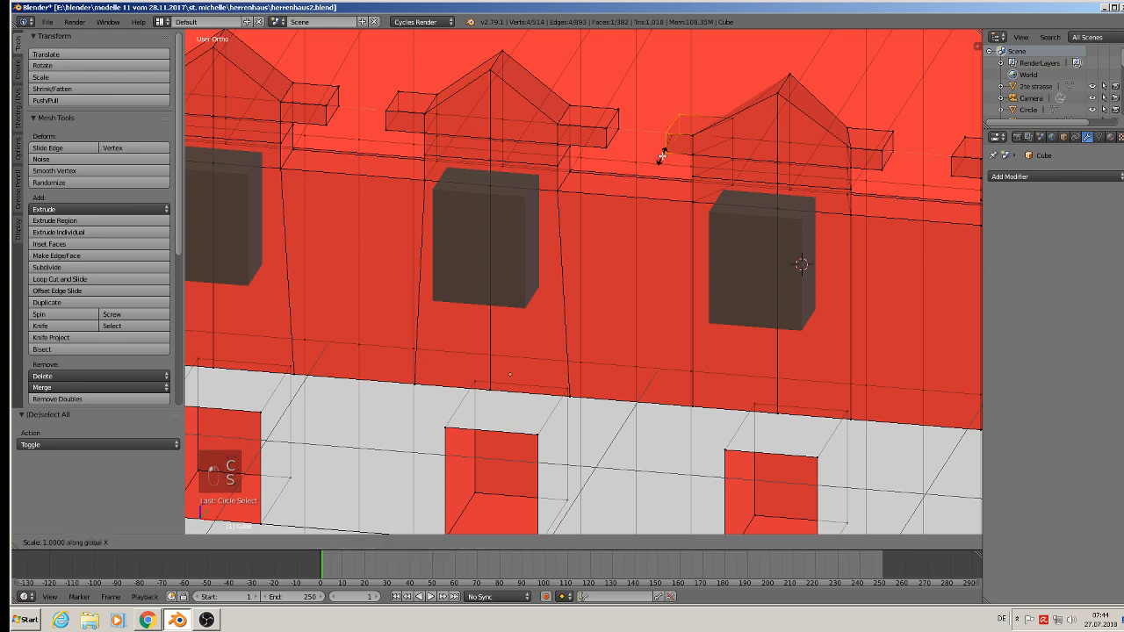
{"action": "right_click", "coordinate": [660, 154]}
- Align the fourth dormer's left wall corner vertices, front to back, by scaling them to 0 along X
{"action": "key", "text": "a"}
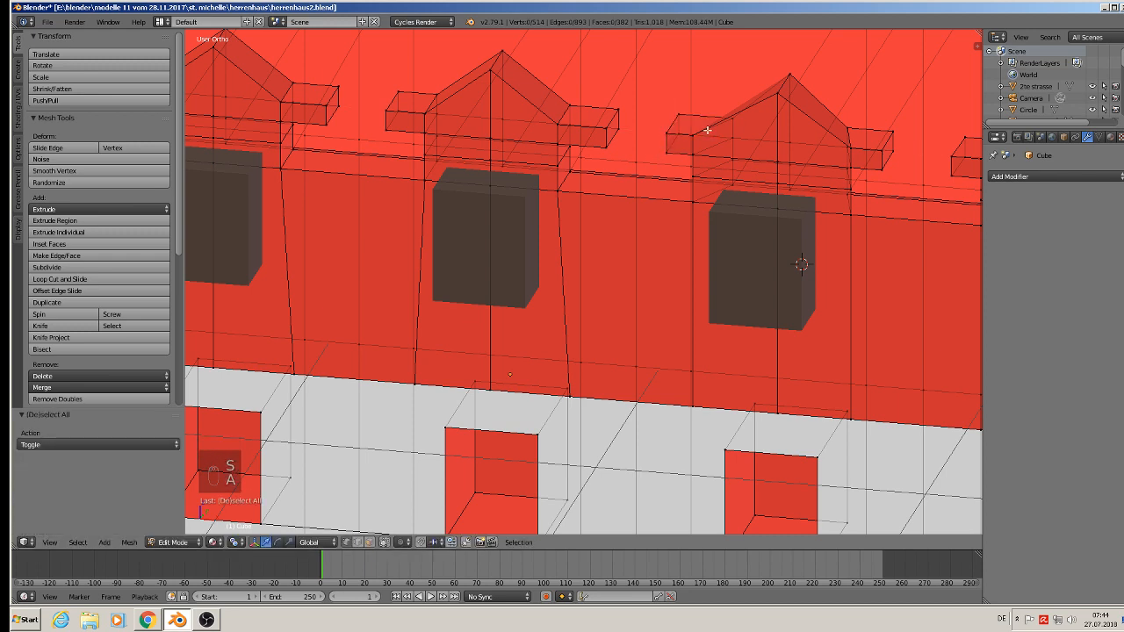
{"action": "key", "text": "x"}
{"action": "key", "text": "c"}
{"action": "mouse_move", "coordinate": [698, 133]}
{"action": "left_mouse_down"}
{"action": "mouse_move", "coordinate": [693, 143]}
{"action": "mouse_move", "coordinate": [739, 161]}
{"action": "mouse_move", "coordinate": [728, 103]}
{"action": "left_mouse_up"}
{"action": "right_click", "coordinate": [728, 102]}
{"action": "key", "text": "s"}
{"action": "key", "text": "x"}
{"action": "key", "text": "0"}
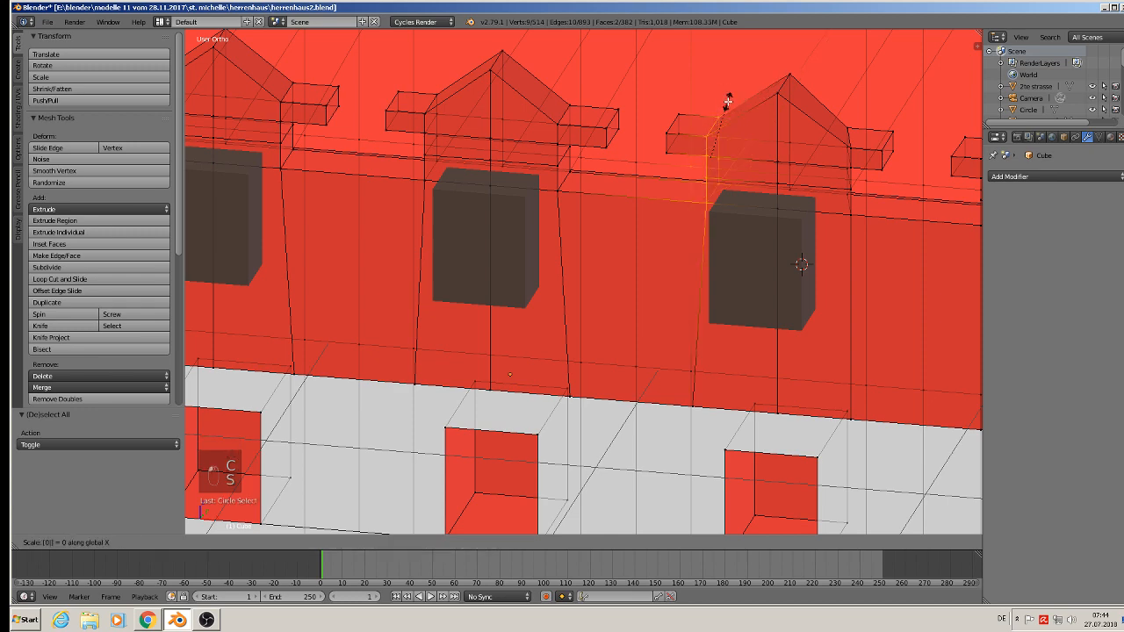
{"action": "left_click", "coordinate": [728, 102]}
- Align the fourth dormer's right wall corner vertices, front to back, by scaling them to 0 along X
{"action": "middle_click_drag", "start_coordinate": [811, 146], "coordinate": [706, 139], "text": "shift"}
{"action": "key", "text": "a"}
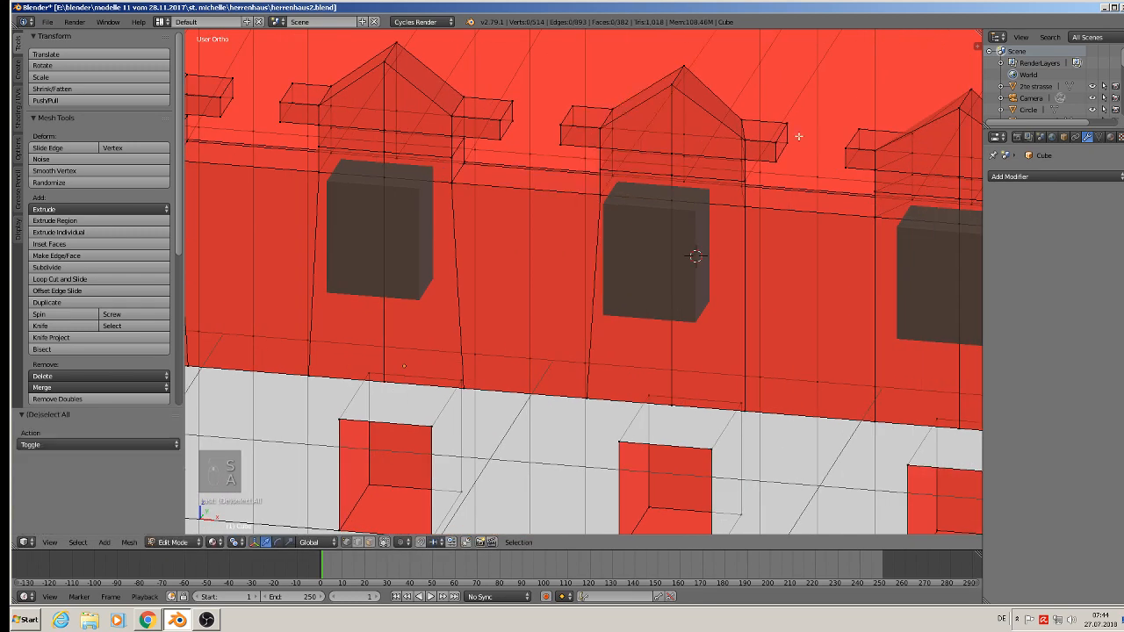
{"action": "key", "text": "c"}
{"action": "mouse_move", "coordinate": [740, 126]}
{"action": "left_mouse_down"}
{"action": "mouse_move", "coordinate": [735, 205]}
{"action": "mouse_move", "coordinate": [741, 178]}
{"action": "left_mouse_up"}
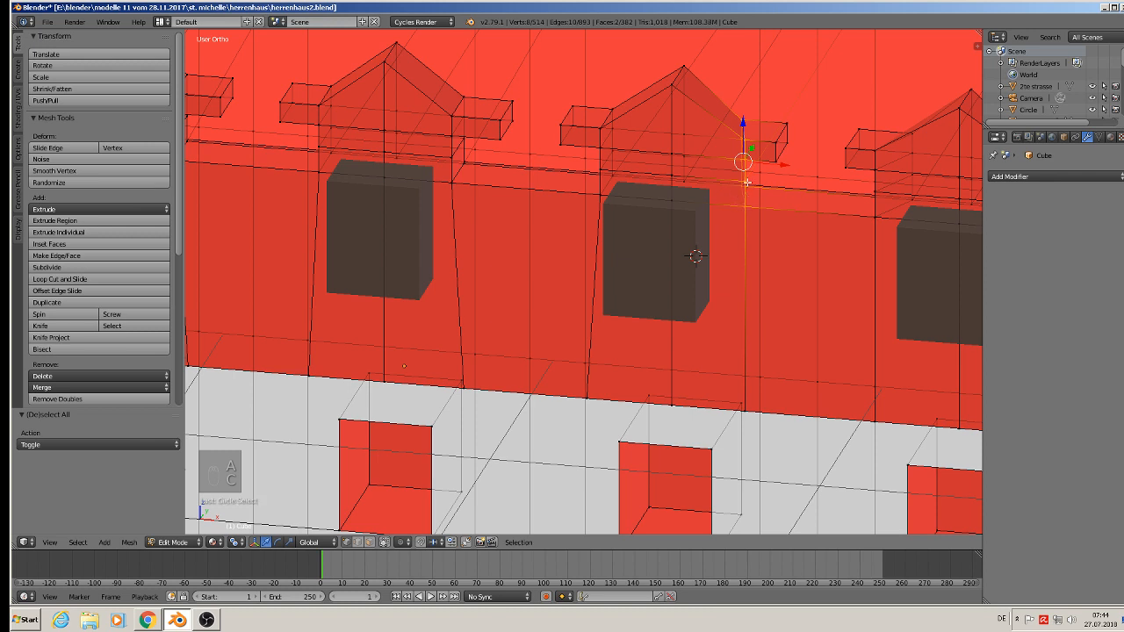
{"action": "right_click", "coordinate": [744, 180]}
{"action": "key", "text": "s"}
{"action": "key", "text": "x"}
{"action": "key", "text": "0"}
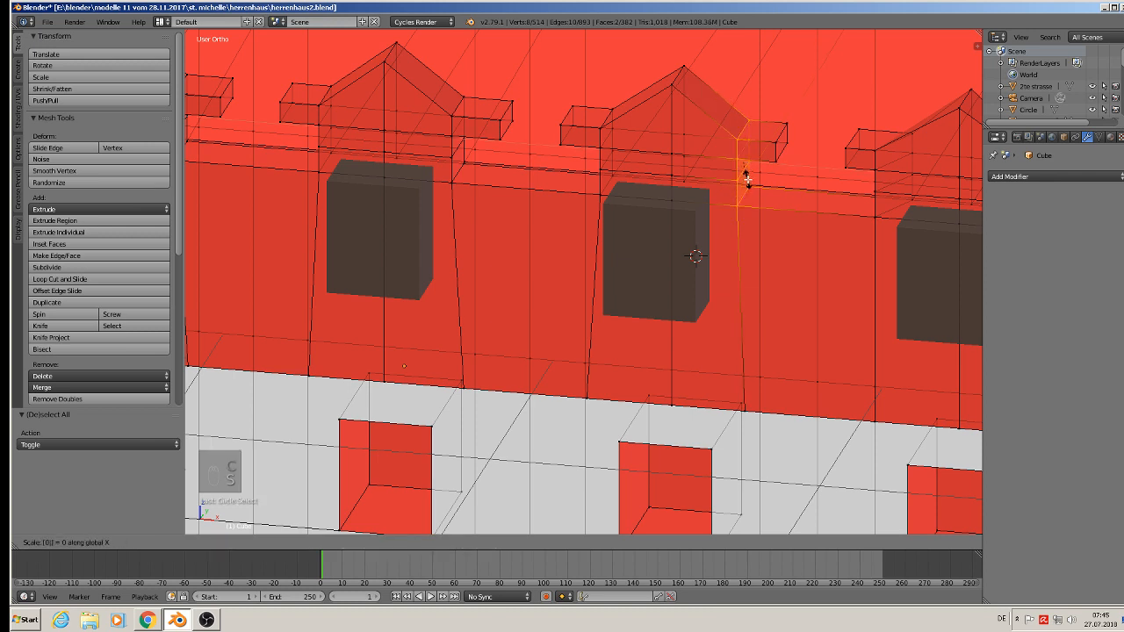
{"action": "left_click", "coordinate": [747, 178]}
- Align the four vertices of the fourth dormer's right eave end by scaling them to 0 along X
{"action": "key", "text": "a"}
{"action": "key", "text": "c"}
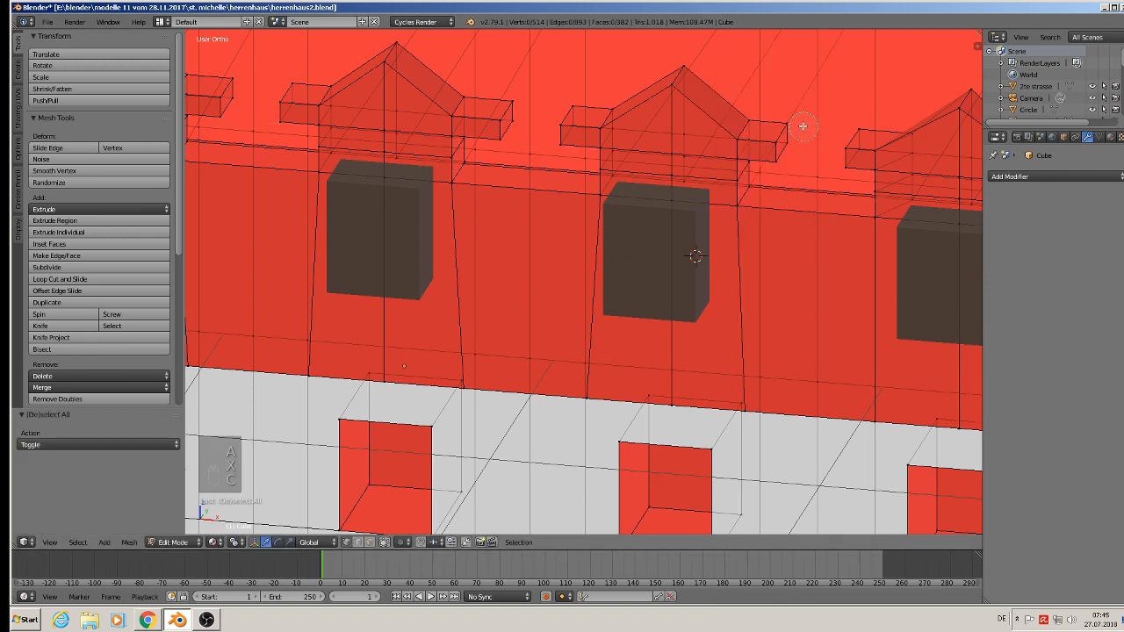
{"action": "left_click", "coordinate": [783, 138]}
{"action": "right_click", "coordinate": [788, 139]}
{"action": "key", "text": "s"}
{"action": "key", "text": "x"}
{"action": "key", "text": "0"}
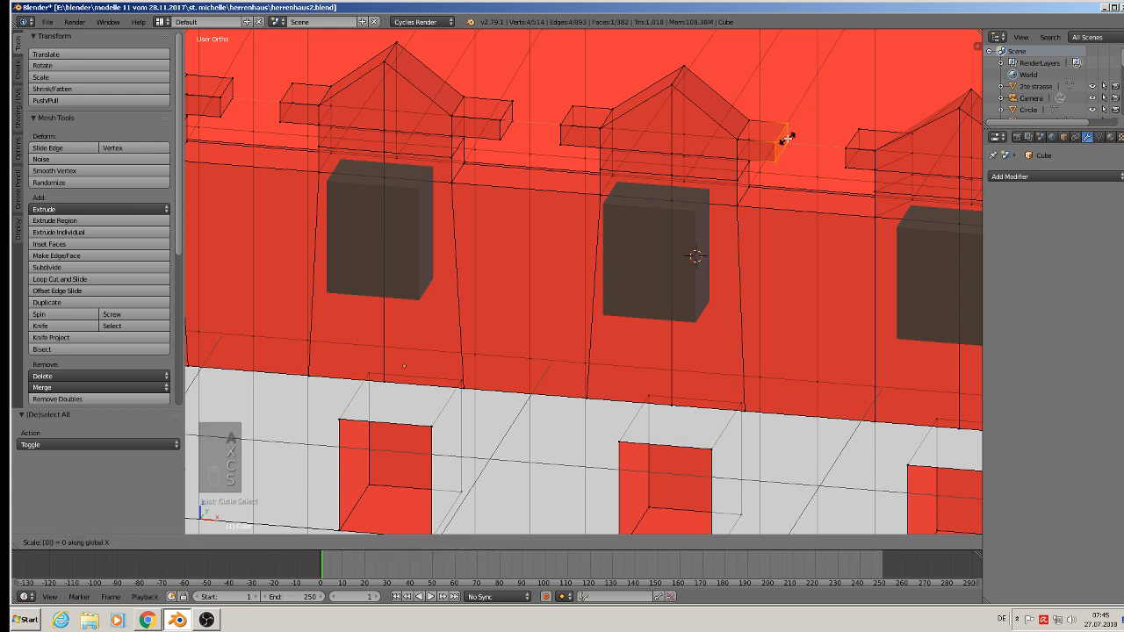
{"action": "left_click", "coordinate": [781, 178]}
- Align the vertices of the fifth dormer's left eave end by scaling them to 0 along X
{"action": "middle_click_drag", "start_coordinate": [821, 172], "coordinate": [444, 177], "text": "shift"}
{"action": "key", "text": "a"}
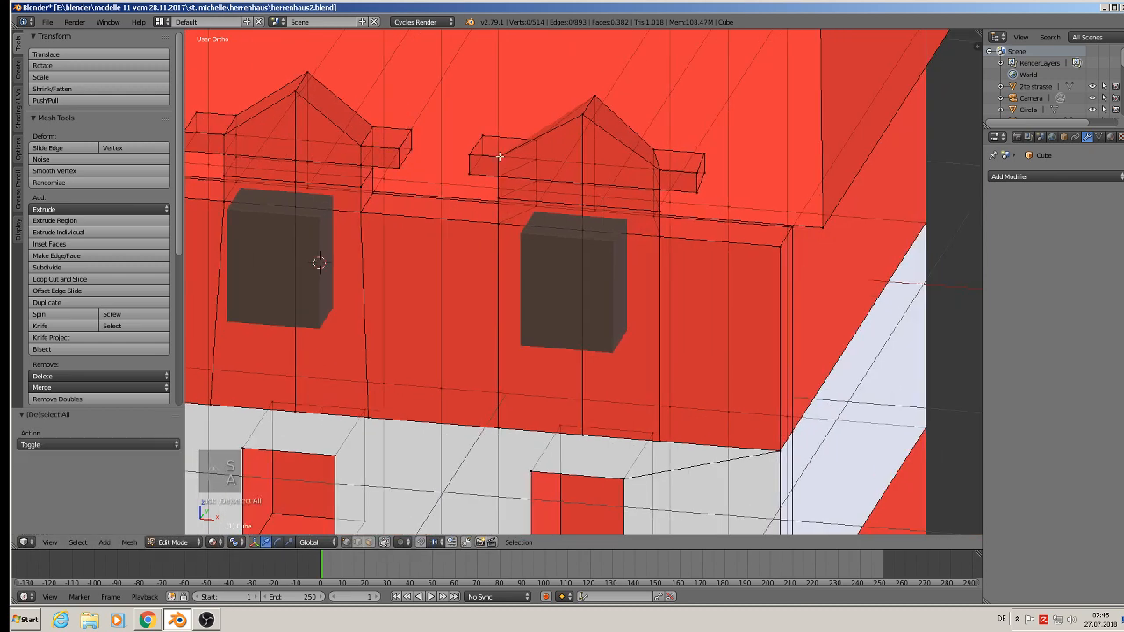
{"action": "key", "text": "c"}
{"action": "left_click", "coordinate": [479, 140]}
{"action": "right_click", "coordinate": [479, 145]}
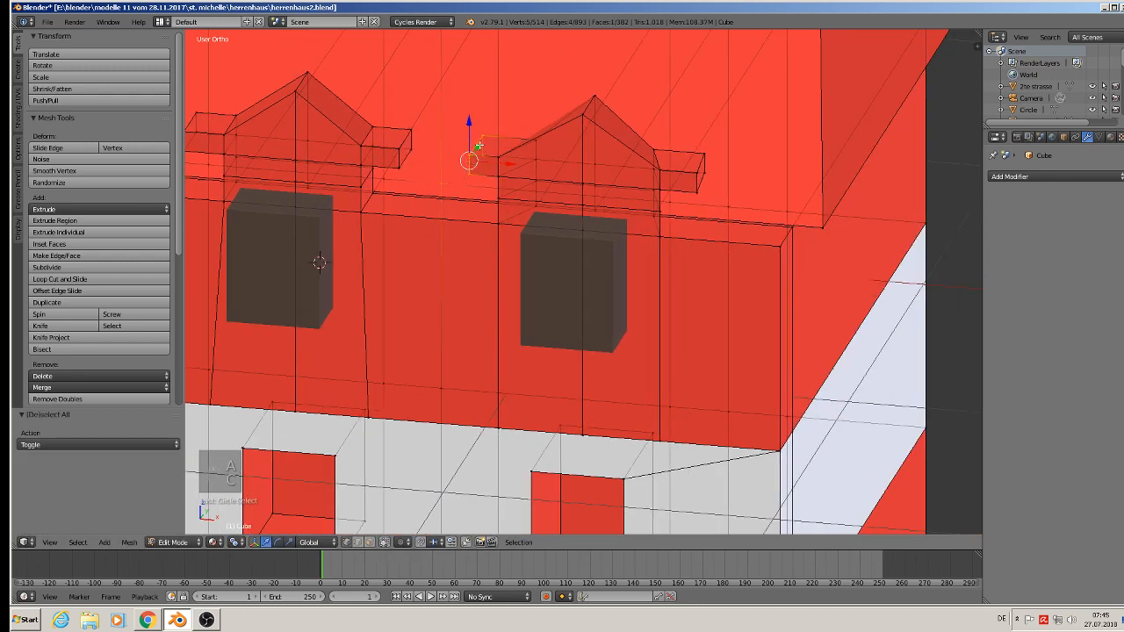
{"action": "key", "text": "s"}
{"action": "key", "text": "x"}
{"action": "key", "text": "0"}
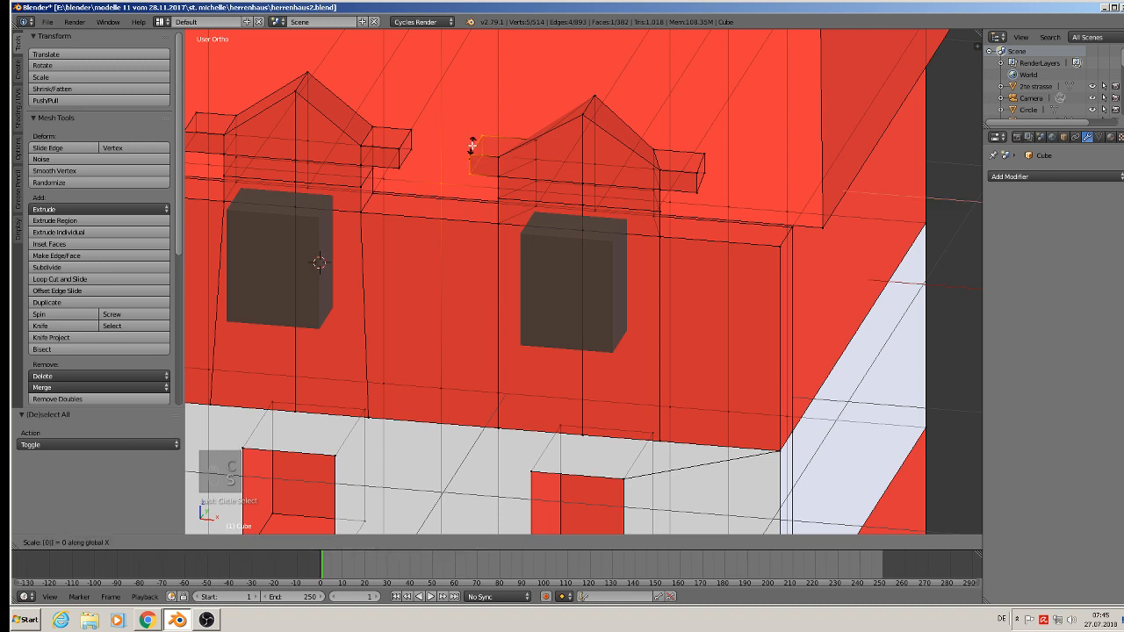
{"action": "key", "text": "Return"}
- Align the fifth dormer's left wall corner vertices, front to back, by scaling them to 0 along X
{"action": "key", "text": "a"}
{"action": "key", "text": "c"}
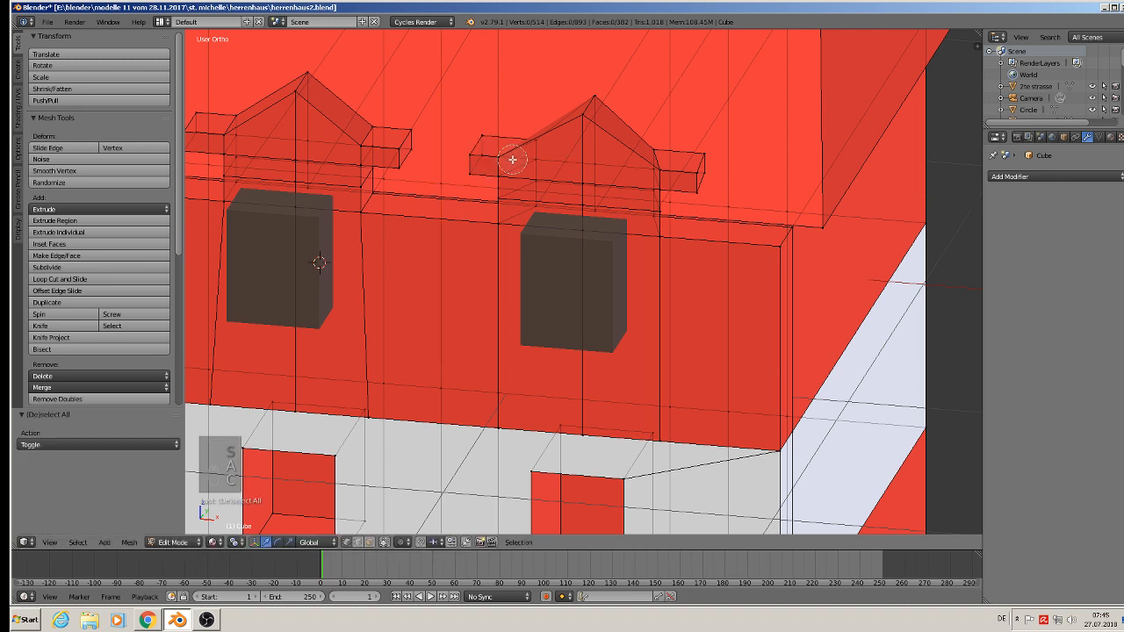
{"action": "mouse_move", "coordinate": [510, 160]}
{"action": "left_mouse_down"}
{"action": "mouse_move", "coordinate": [502, 168]}
{"action": "mouse_move", "coordinate": [524, 213]}
{"action": "mouse_move", "coordinate": [539, 141]}
{"action": "left_mouse_up"}
{"action": "right_click", "coordinate": [539, 142]}
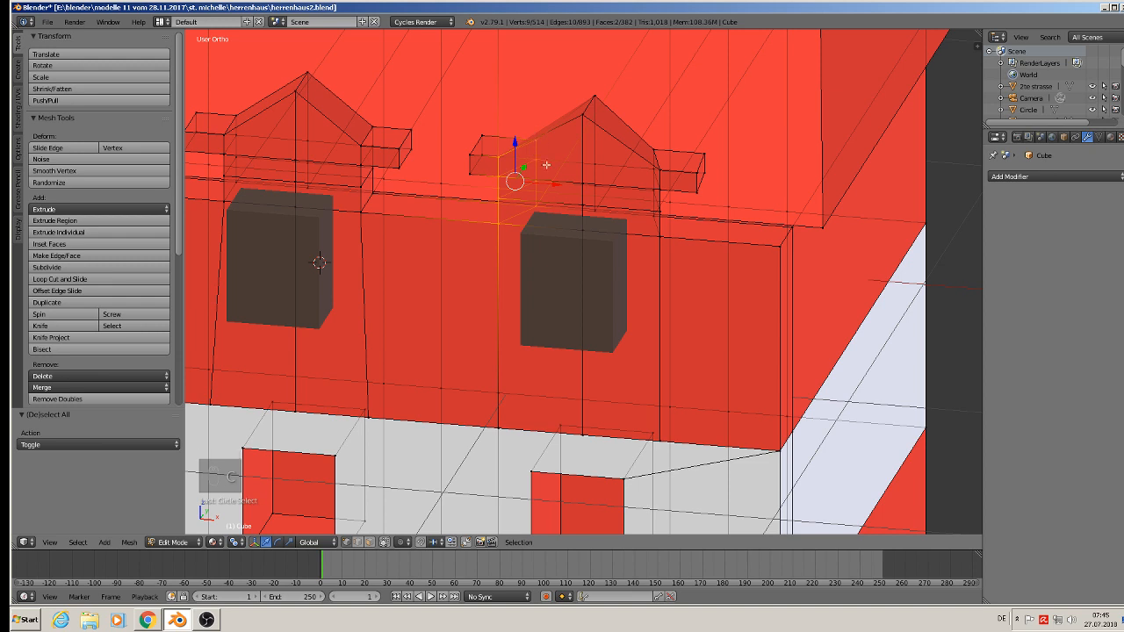
{"action": "key", "text": "s"}
{"action": "key", "text": "x"}
{"action": "key", "text": "0"}
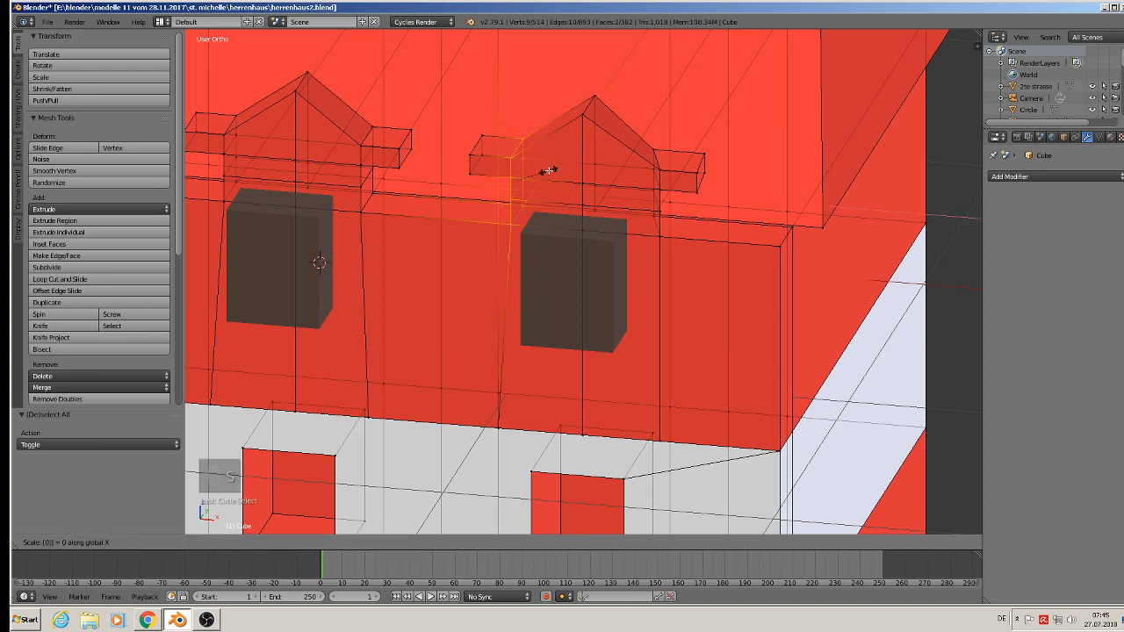
{"action": "key", "text": "Return"}
- Align the fifth dormer's right wall corner vertices, front to back, by scaling them to 0 along X
{"action": "key", "text": "a"}
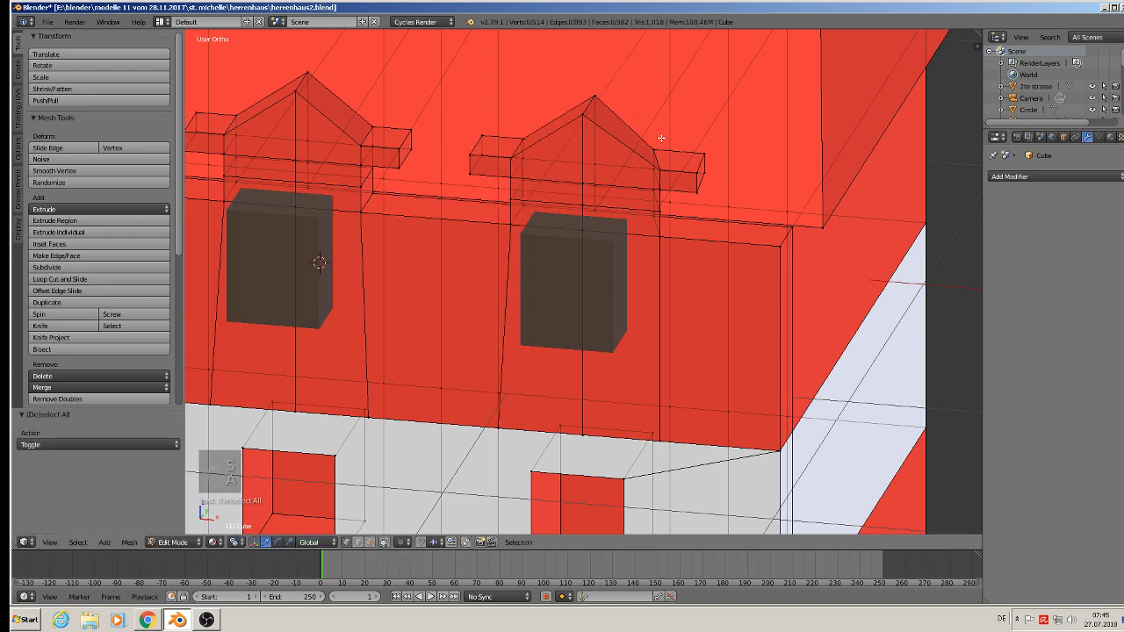
{"action": "key", "text": "c"}
{"action": "left_click_drag", "start_coordinate": [658, 144], "coordinate": [656, 230]}
{"action": "right_click", "coordinate": [656, 230]}
{"action": "key", "text": "s"}
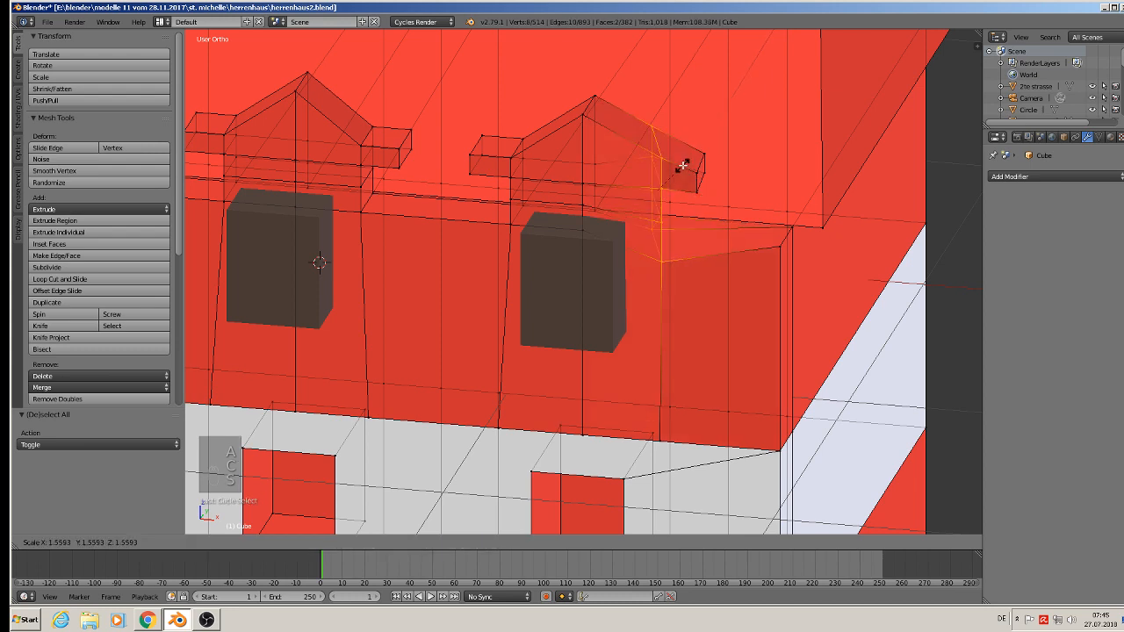
{"action": "key", "text": "x"}
{"action": "right_click", "coordinate": [661, 123]}
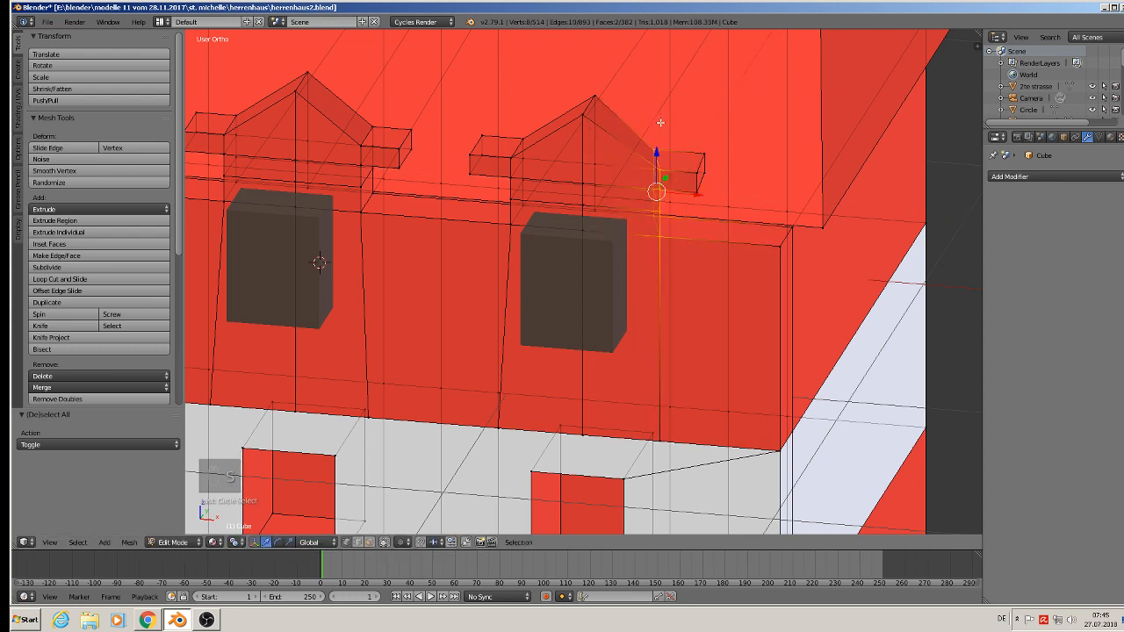
{"action": "key", "text": "s"}
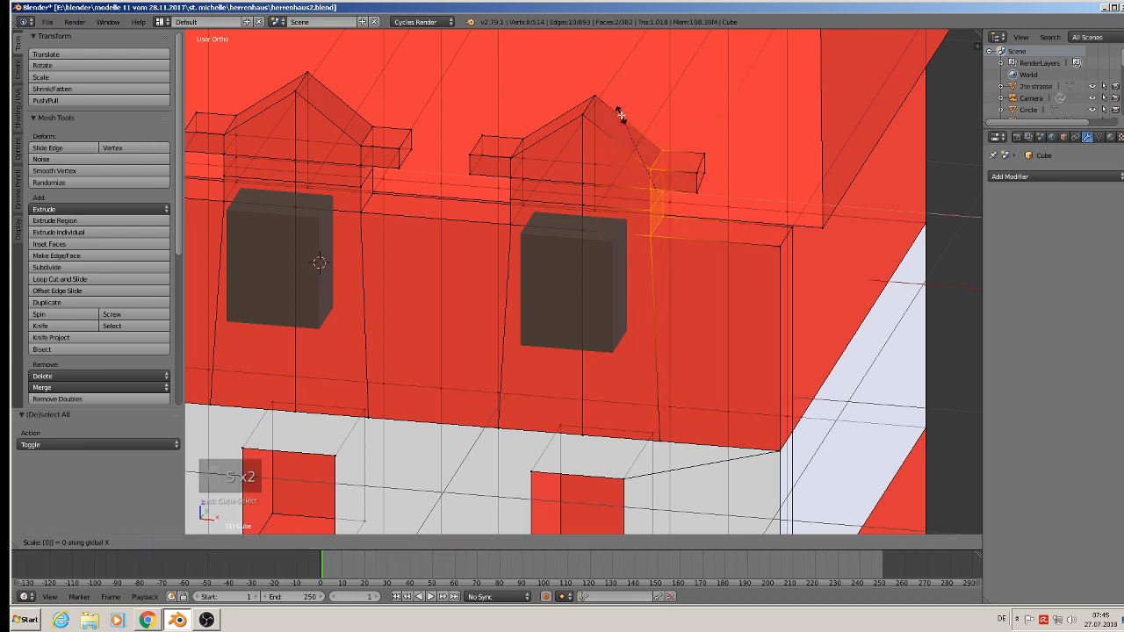
{"action": "left_click", "coordinate": [659, 152]}
- Align the four vertices of the fifth dormer's right eave end by scaling them to 0 along X
{"action": "key", "text": "a"}
{"action": "key", "text": "c"}
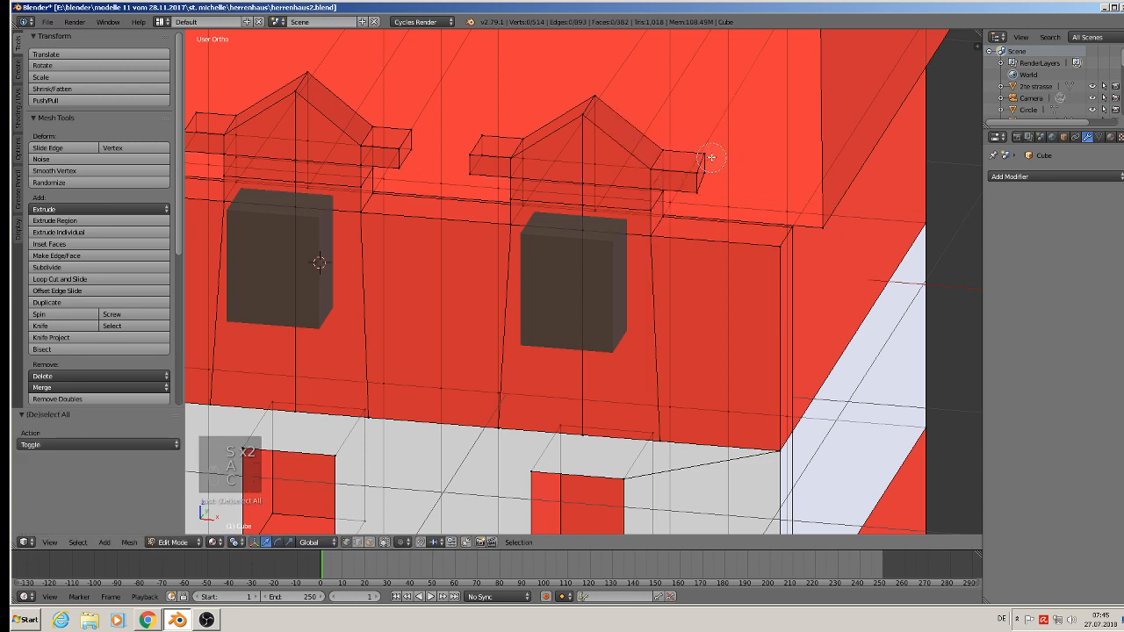
{"action": "left_click", "coordinate": [703, 165]}
{"action": "right_click", "coordinate": [701, 168]}
{"action": "key", "text": "s"}
{"action": "key", "text": "x"}
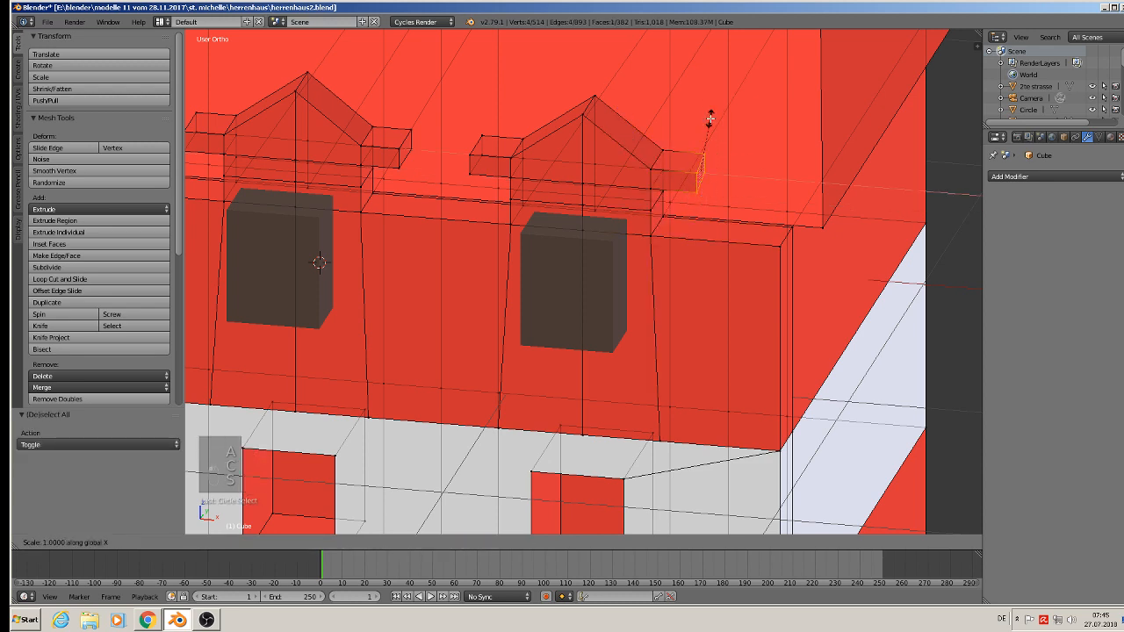
{"action": "key", "text": "0"}
{"action": "left_click", "coordinate": [711, 118]}
- Return to Object Mode and check the whole manor house with its straightened dormers
{"action": "key", "text": "Tab"}
{"action": "scroll", "coordinate": [656, 144], "scroll_direction": "down", "scroll_amount": 8}
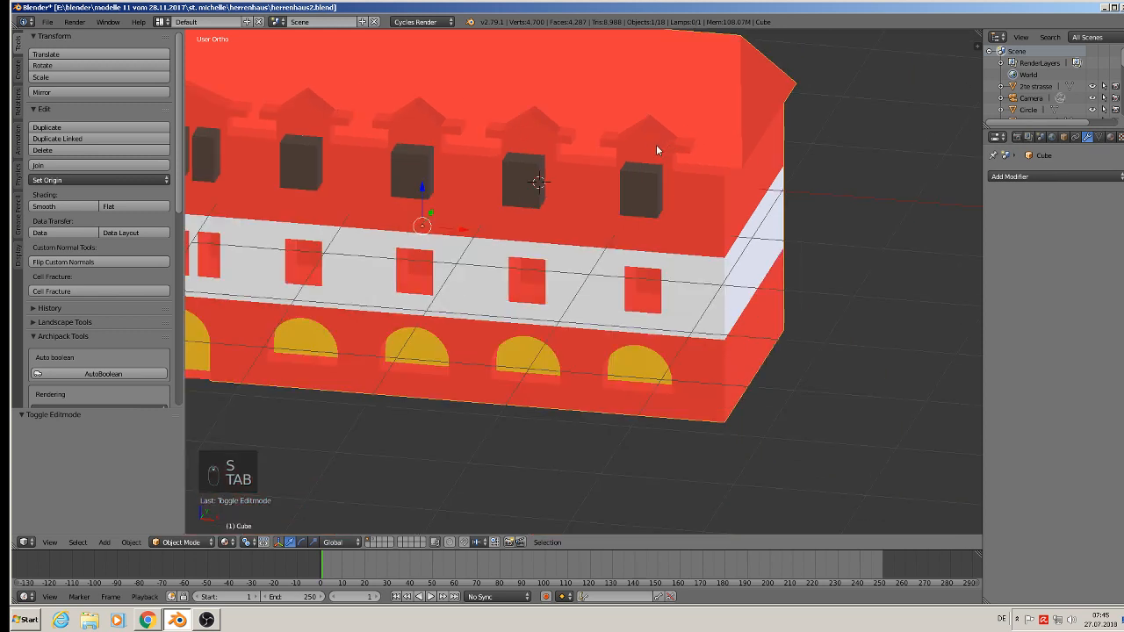
{"action": "scroll", "coordinate": [734, 265], "scroll_direction": "up", "scroll_amount": 2}
{"action": "scroll", "coordinate": [705, 209], "scroll_direction": "up", "scroll_amount": 2}
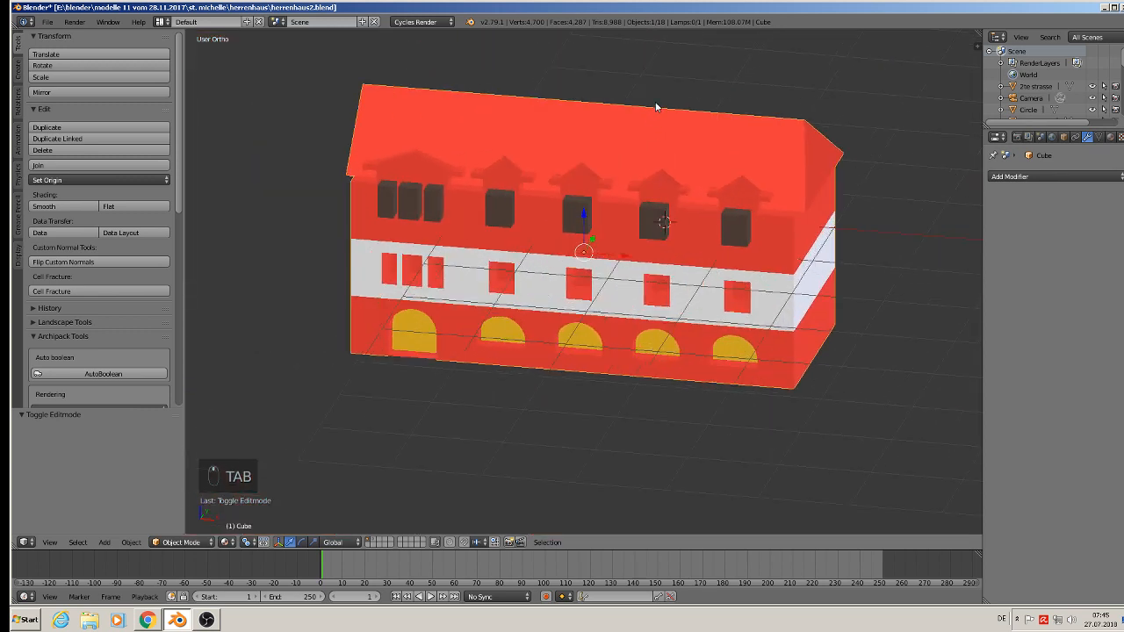
{"action": "scroll", "coordinate": [660, 161], "scroll_direction": "down", "scroll_amount": 5}
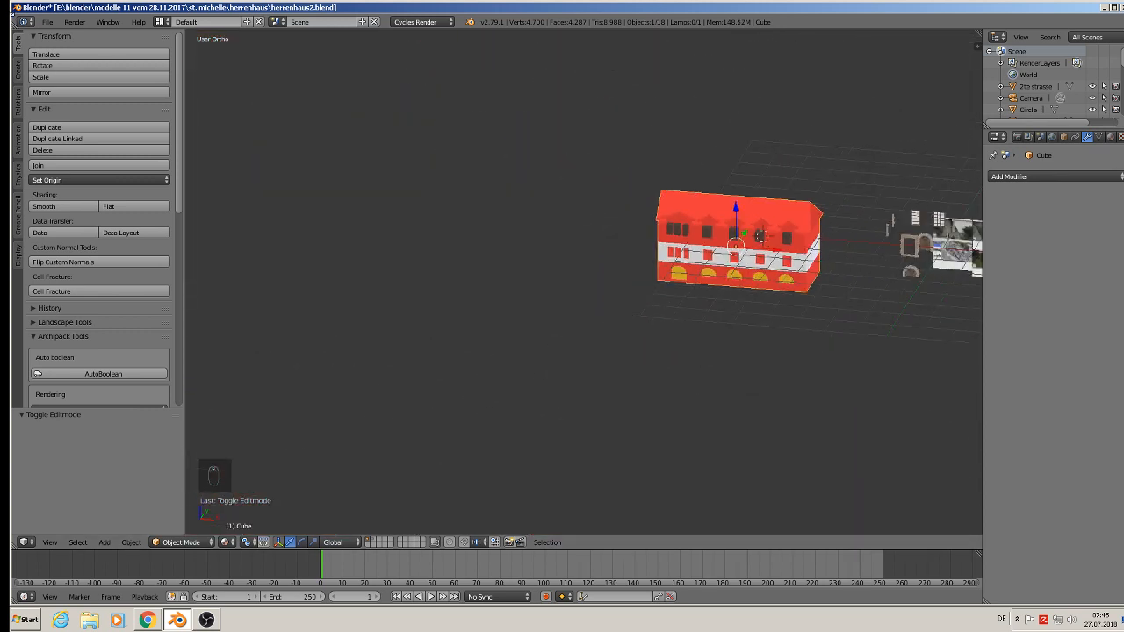
- Save the manor house file under its existing name
{"action": "left_click", "coordinate": [51, 21]}
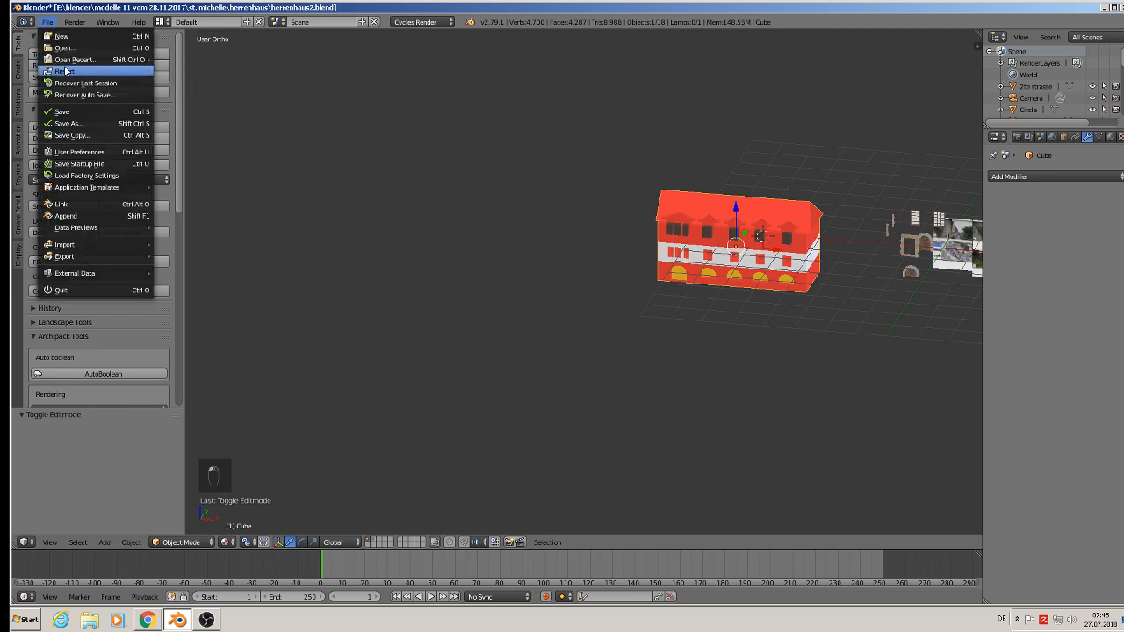
{"action": "left_click", "coordinate": [63, 111]}
{"action": "scroll", "coordinate": [755, 191], "scroll_direction": "down", "scroll_amount": 2}
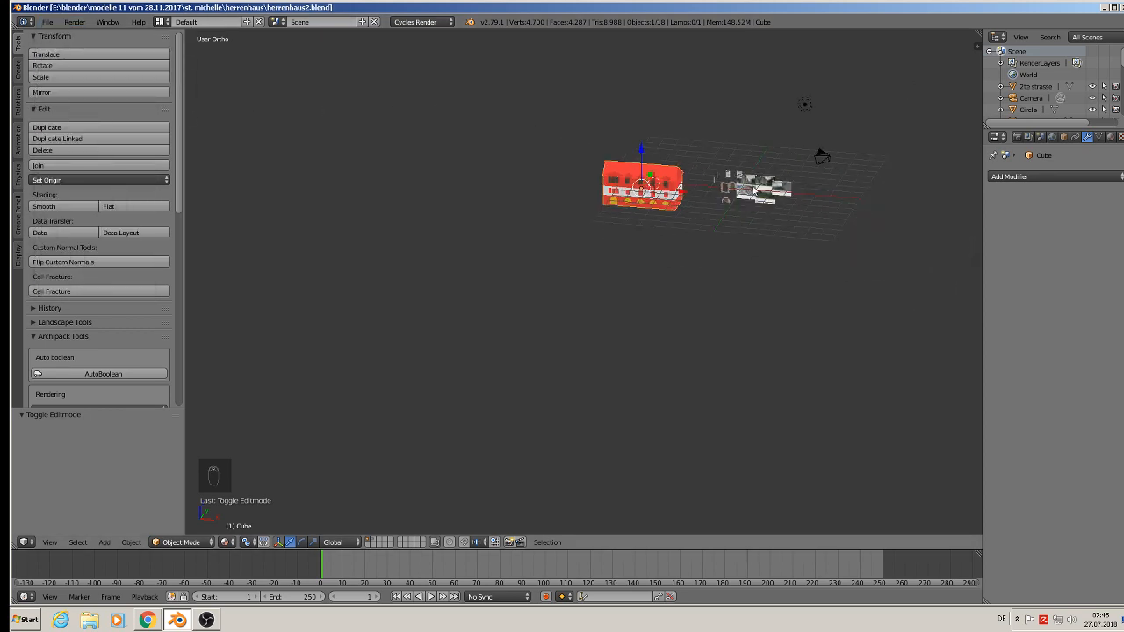
- Examine the reference photos, especially the aerial view of how the manor house's dormers meet the roof
{"action": "scroll", "coordinate": [788, 180], "scroll_direction": "up", "scroll_amount": 5}
{"action": "scroll", "coordinate": [789, 180], "scroll_direction": "up", "scroll_amount": 7}
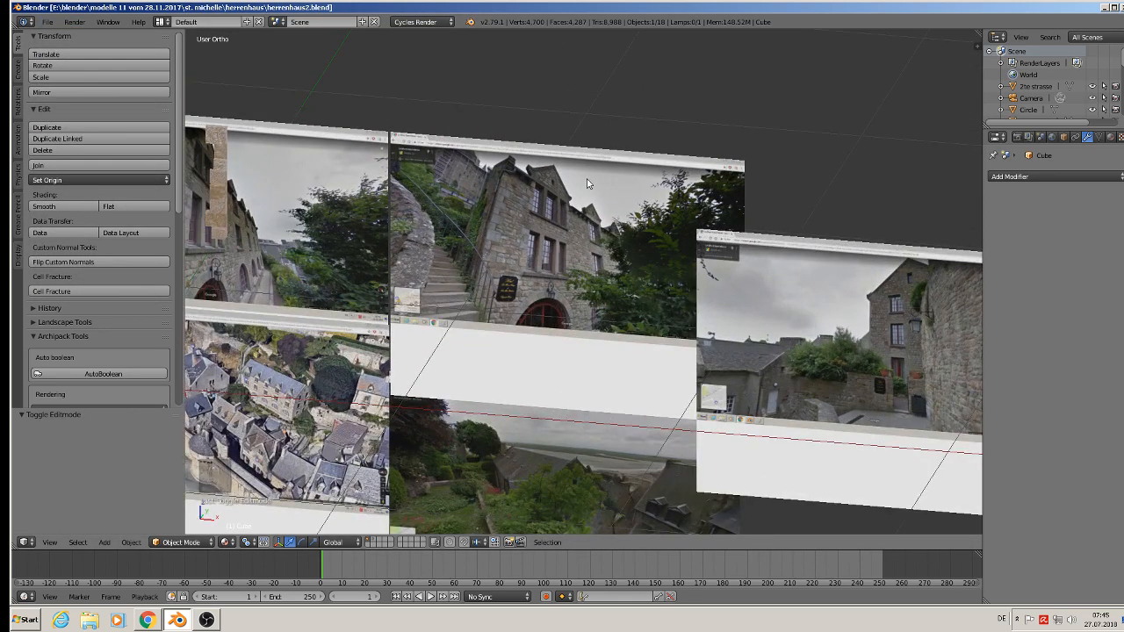
{"action": "middle_click_drag", "start_coordinate": [406, 361], "coordinate": [762, 200], "text": "shift"}
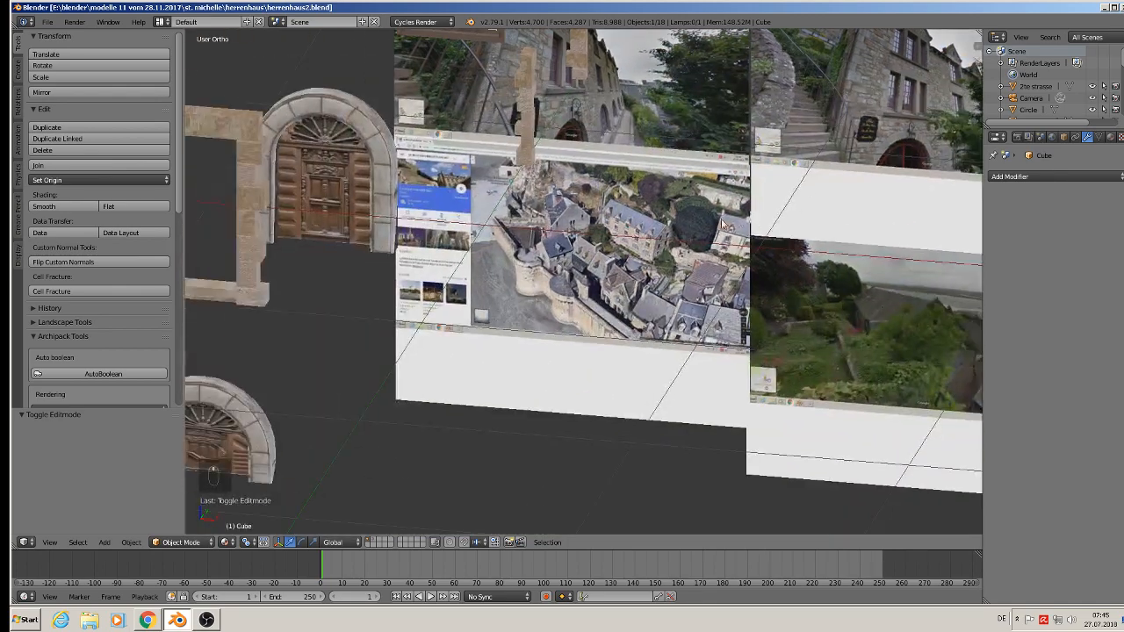
{"action": "scroll", "coordinate": [683, 207], "scroll_direction": "up", "scroll_amount": 9}
{"action": "middle_click_drag", "start_coordinate": [315, 293], "coordinate": [433, 274]}
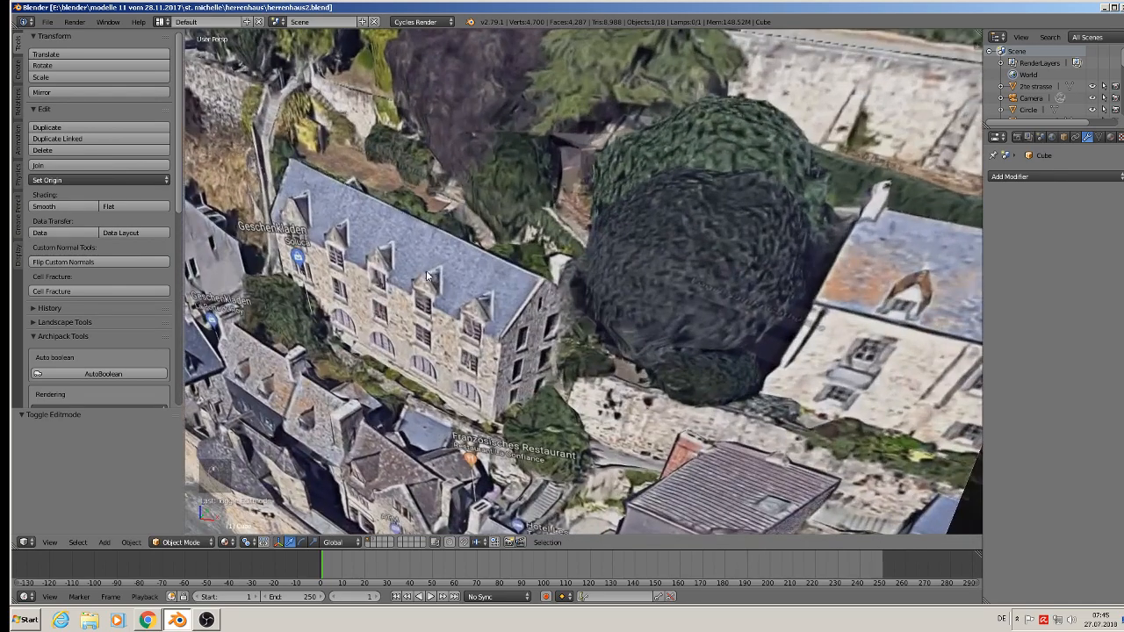
{"action": "scroll", "coordinate": [427, 275], "scroll_direction": "up", "scroll_amount": 5}
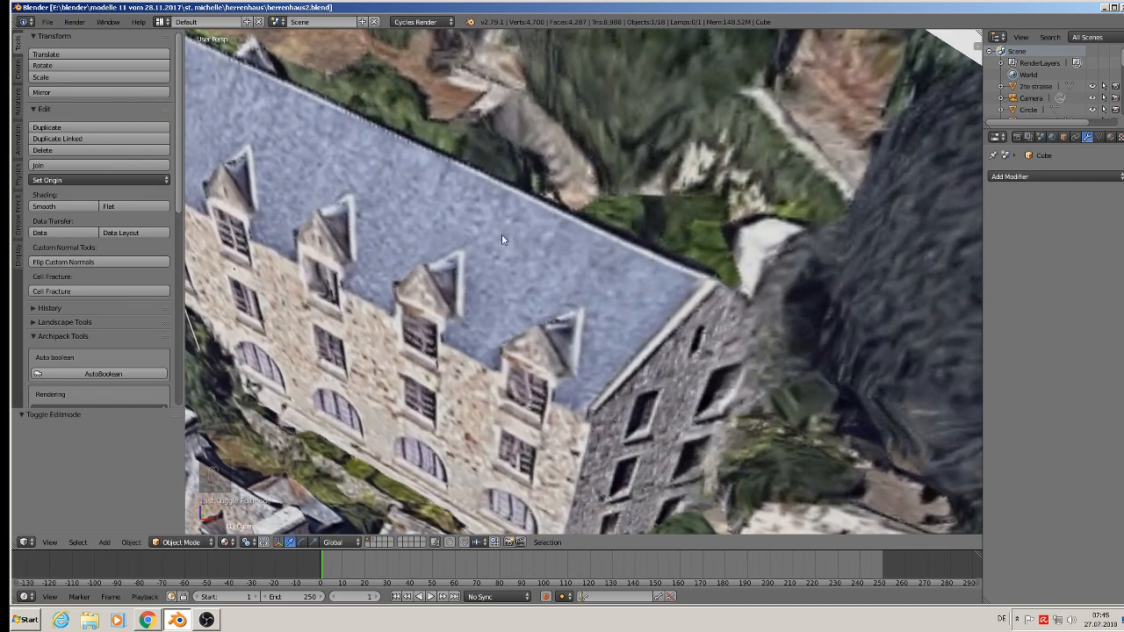
{"action": "key", "text": "KP_1"}
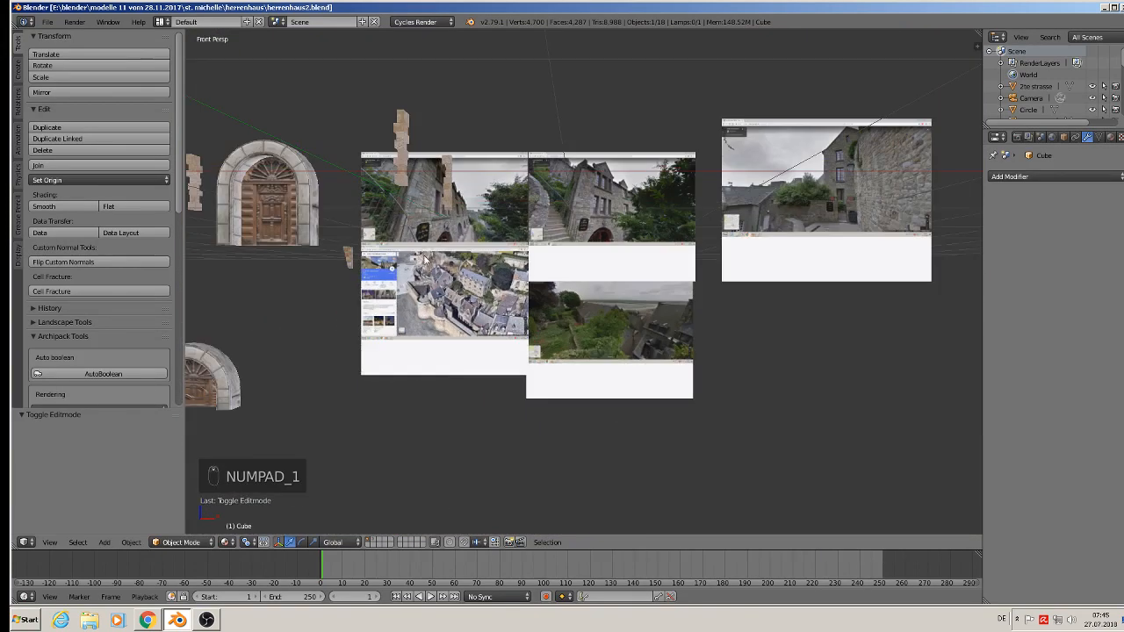
{"action": "scroll", "coordinate": [426, 258], "scroll_direction": "down", "scroll_amount": 3}
{"action": "key", "text": "KP_5"}
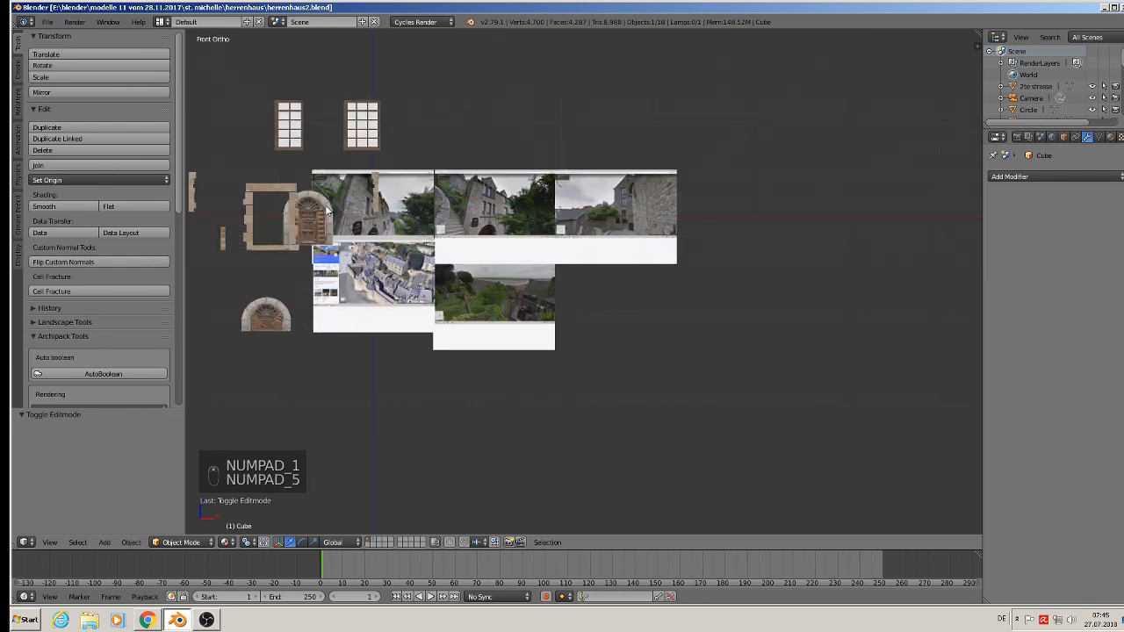
{"action": "scroll", "coordinate": [326, 209], "scroll_direction": "down", "scroll_amount": 5}
{"action": "scroll", "coordinate": [441, 137], "scroll_direction": "up", "scroll_amount": 5}
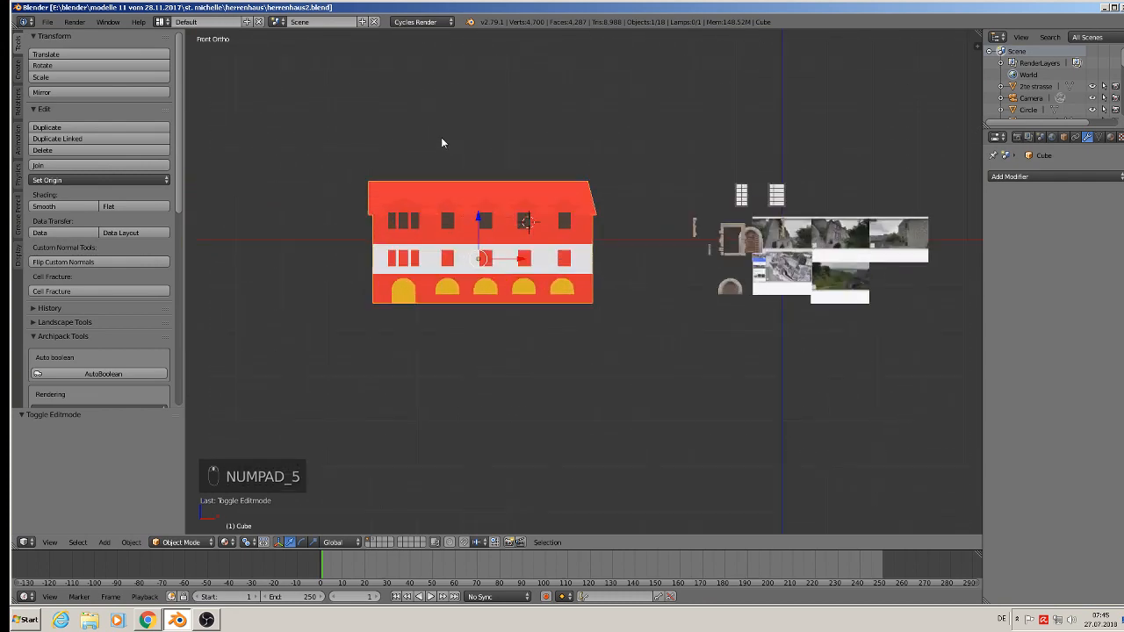
- Duplicate the five rear outline vertices of the wide triple-window dormer and move the copy about 0.27 back along Y
{"action": "middle_click_drag", "start_coordinate": [430, 198], "coordinate": [370, 229]}
{"action": "scroll", "coordinate": [358, 247], "scroll_direction": "up", "scroll_amount": 4}
{"action": "middle_click_drag", "start_coordinate": [381, 285], "coordinate": [452, 215], "text": "shift"}
{"action": "scroll", "coordinate": [501, 205], "scroll_direction": "up", "scroll_amount": 3}
{"action": "key", "text": "Tab"}
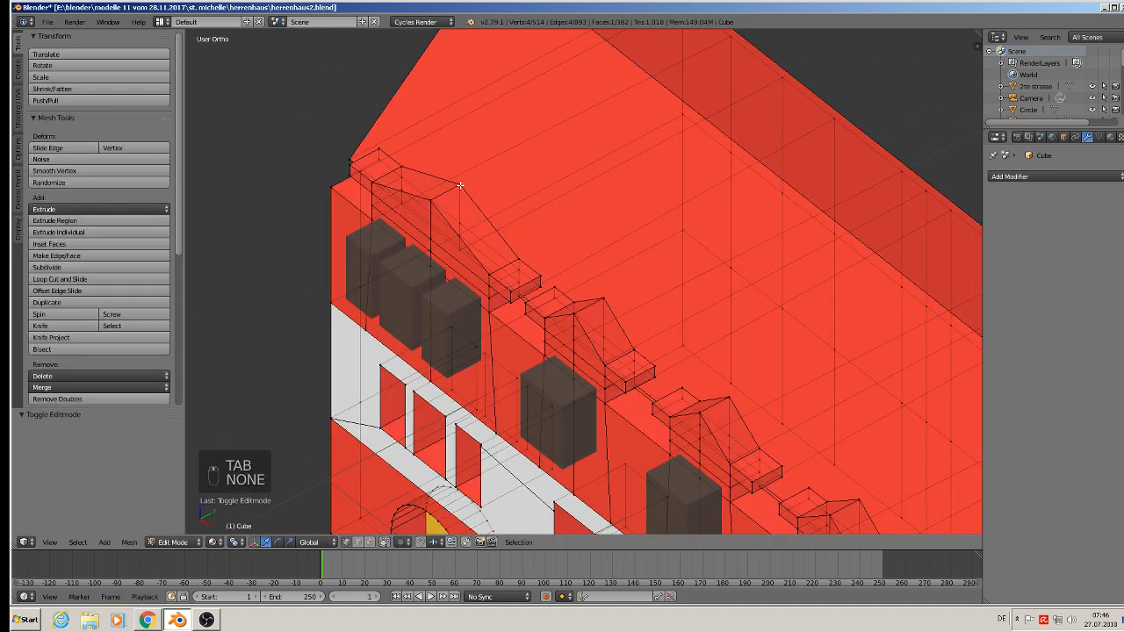
{"action": "scroll", "coordinate": [482, 192], "scroll_direction": "up", "scroll_amount": 2}
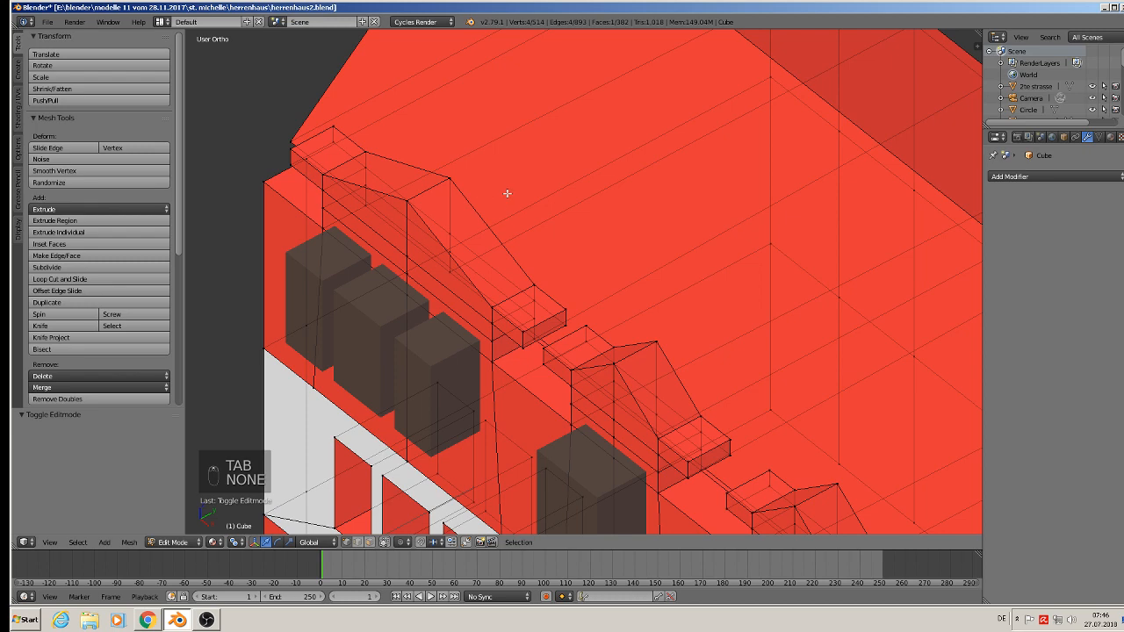
{"action": "middle_click_drag", "start_coordinate": [497, 195], "coordinate": [648, 142], "text": "shift"}
{"action": "right_click", "coordinate": [598, 127]}
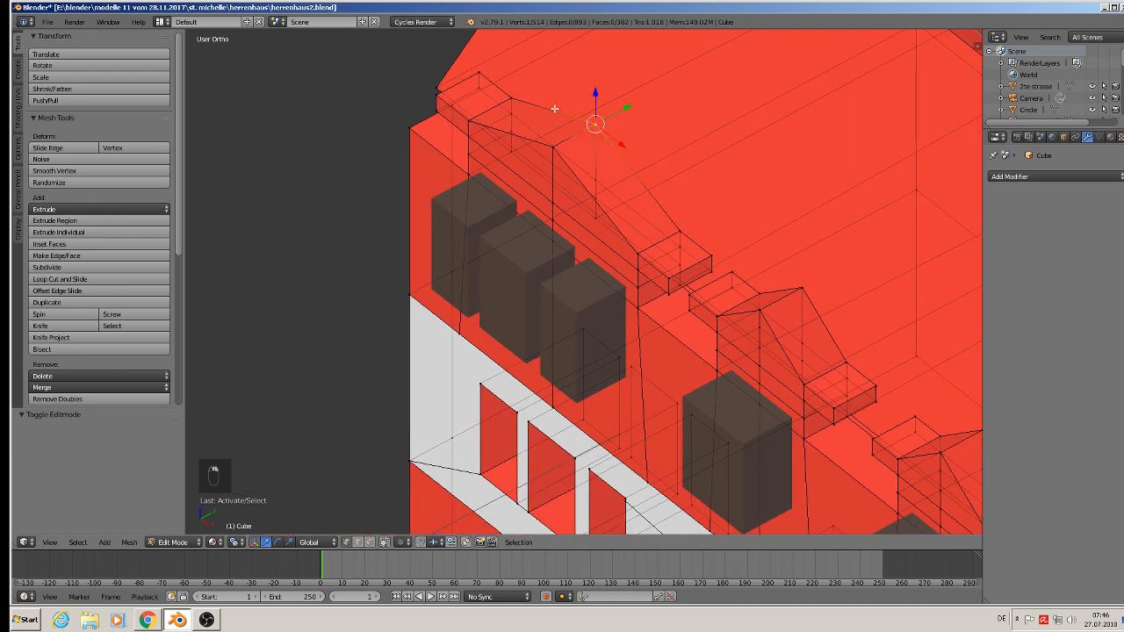
{"action": "right_click", "coordinate": [517, 95], "text": "shift"}
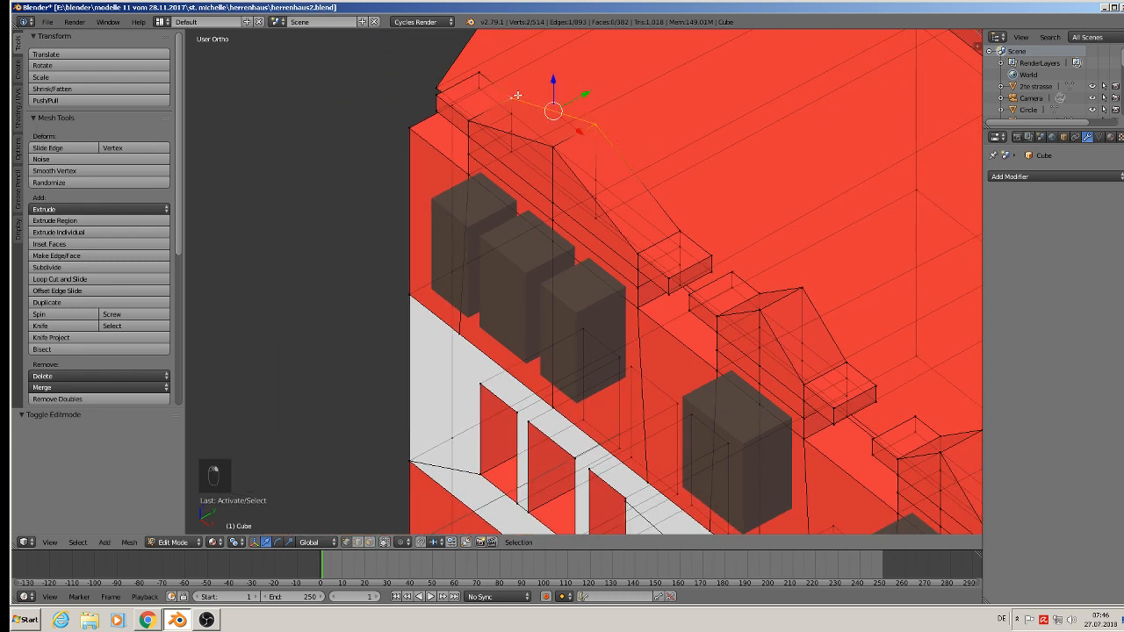
{"action": "right_click", "coordinate": [684, 230], "text": "shift"}
{"action": "mouse_move", "coordinate": [709, 228]}
{"action": "middle_mouse_down"}
{"action": "mouse_move", "coordinate": [715, 193]}
{"action": "mouse_move", "coordinate": [720, 211]}
{"action": "middle_mouse_up"}
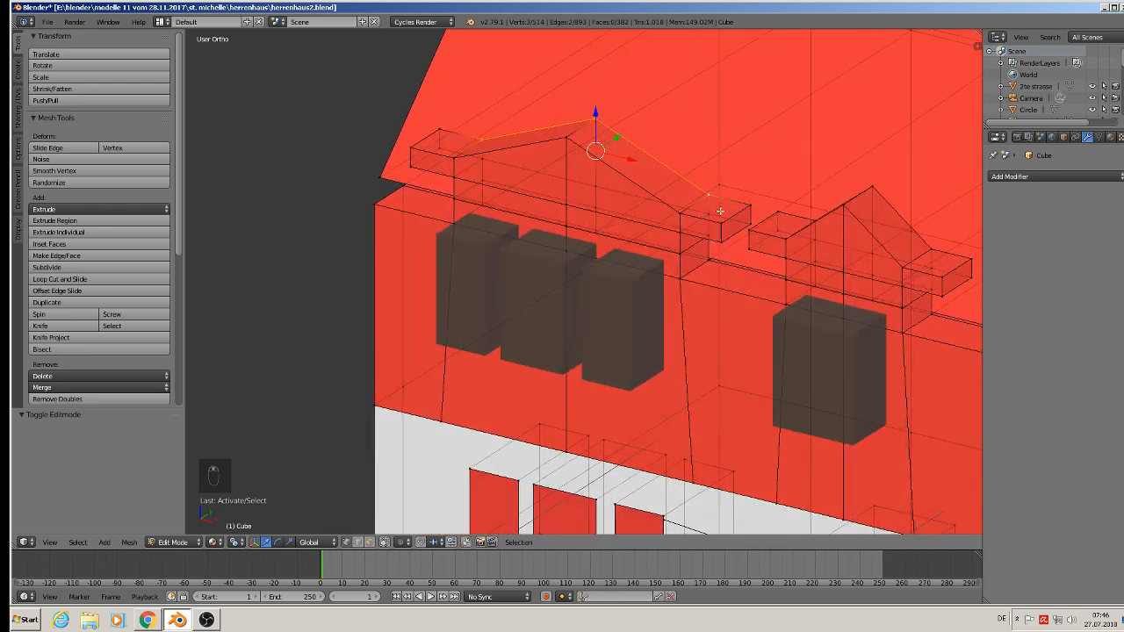
{"action": "right_click", "coordinate": [707, 261], "text": "shift"}
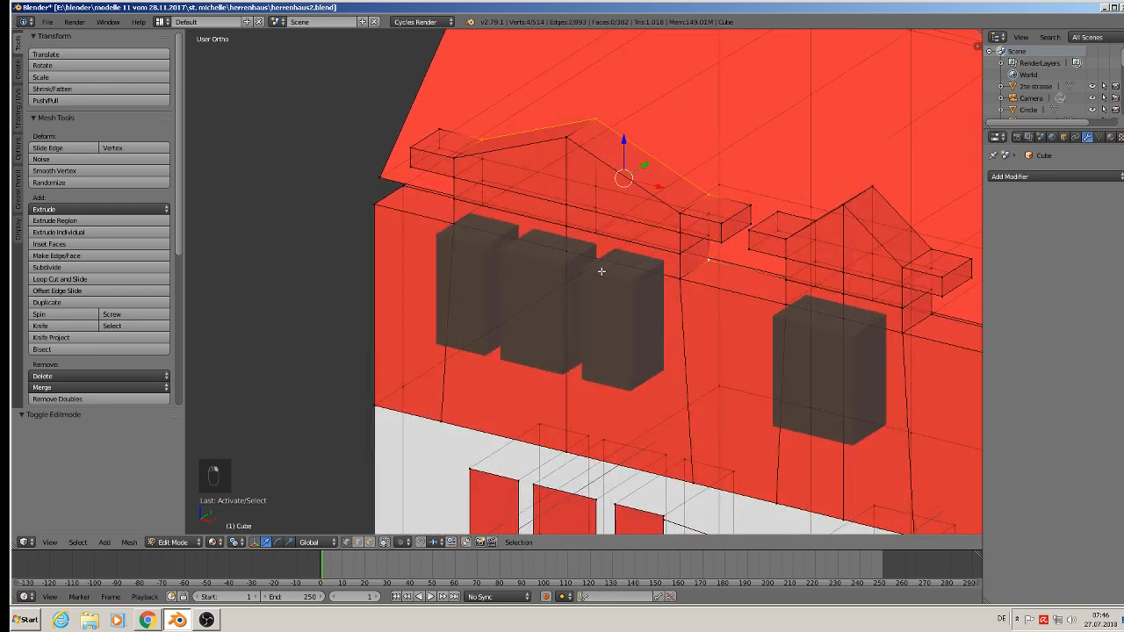
{"action": "right_click", "coordinate": [481, 207], "text": "shift"}
{"action": "middle_click_drag", "start_coordinate": [513, 223], "coordinate": [481, 240]}
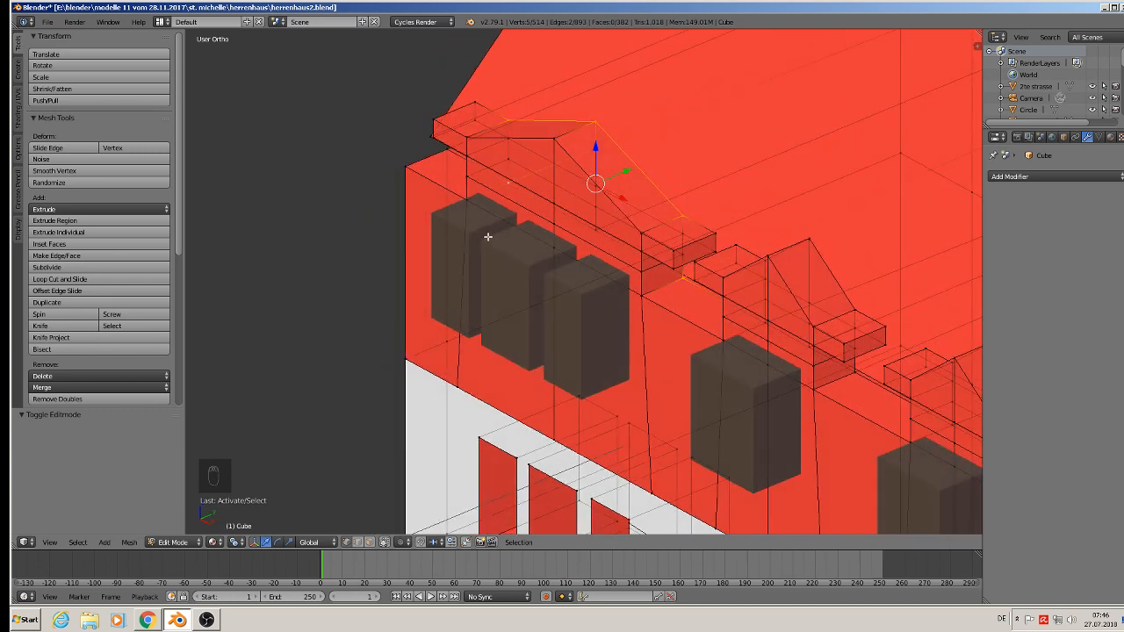
{"action": "key", "text": "shift+d"}
{"action": "key", "text": "y"}
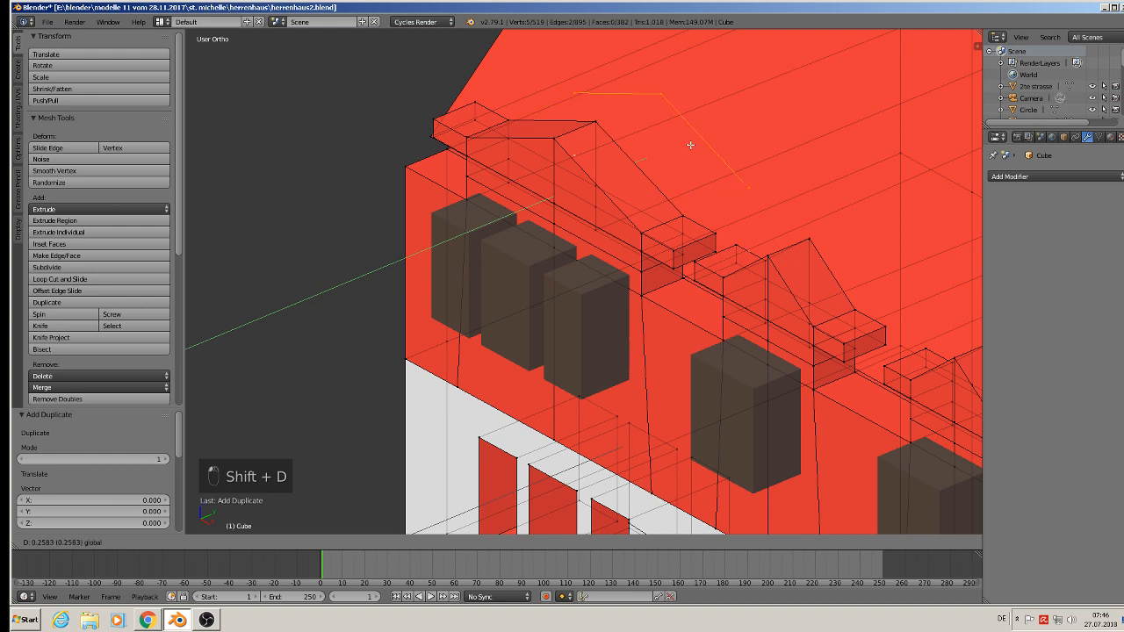
{"action": "left_click", "coordinate": [694, 141]}
- Fill the copied dormer outline with a triangular gable face and a four-sided face beneath it
{"action": "key", "text": "f"}
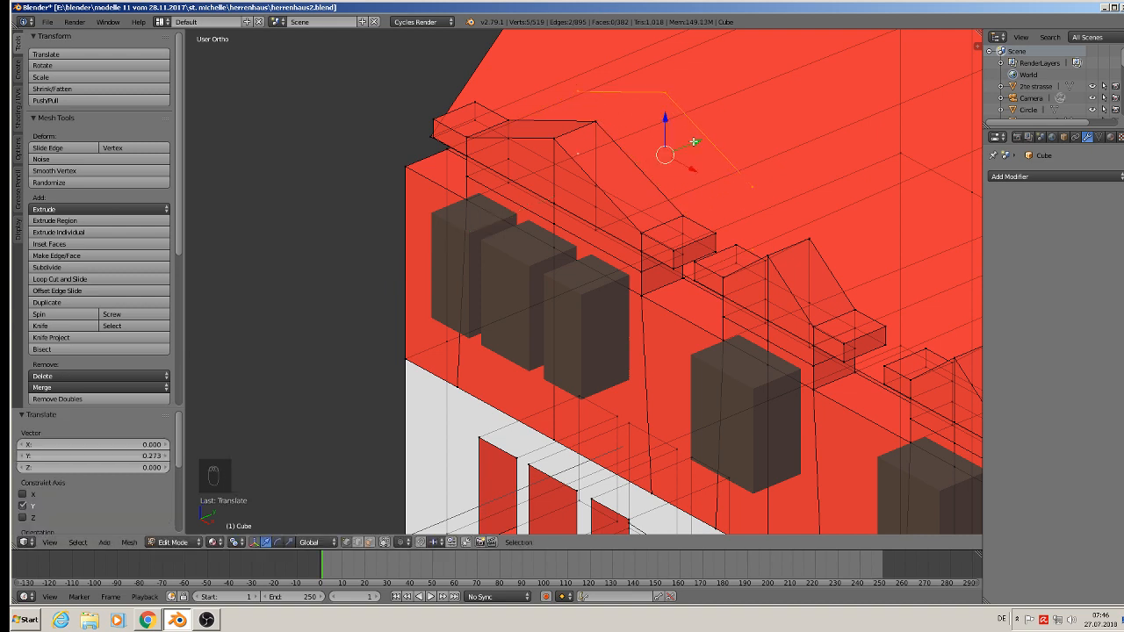
{"action": "right_click", "coordinate": [755, 188]}
{"action": "right_click", "coordinate": [758, 248], "text": "shift"}
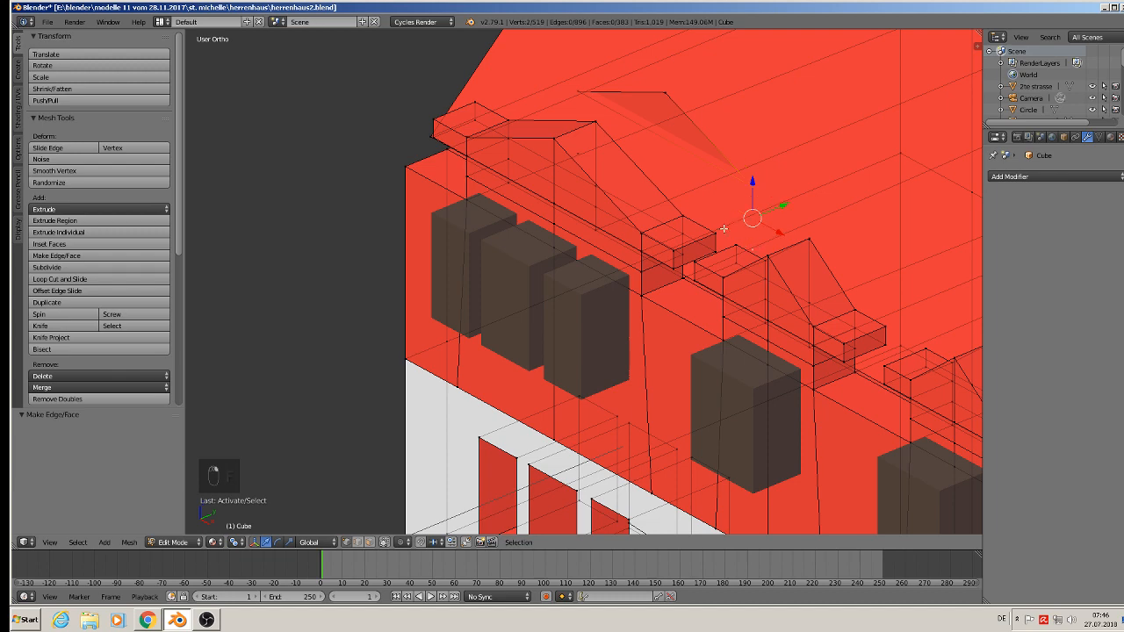
{"action": "right_click", "coordinate": [582, 154], "text": "shift"}
{"action": "right_click", "coordinate": [580, 103], "text": "shift"}
{"action": "key", "text": "f"}
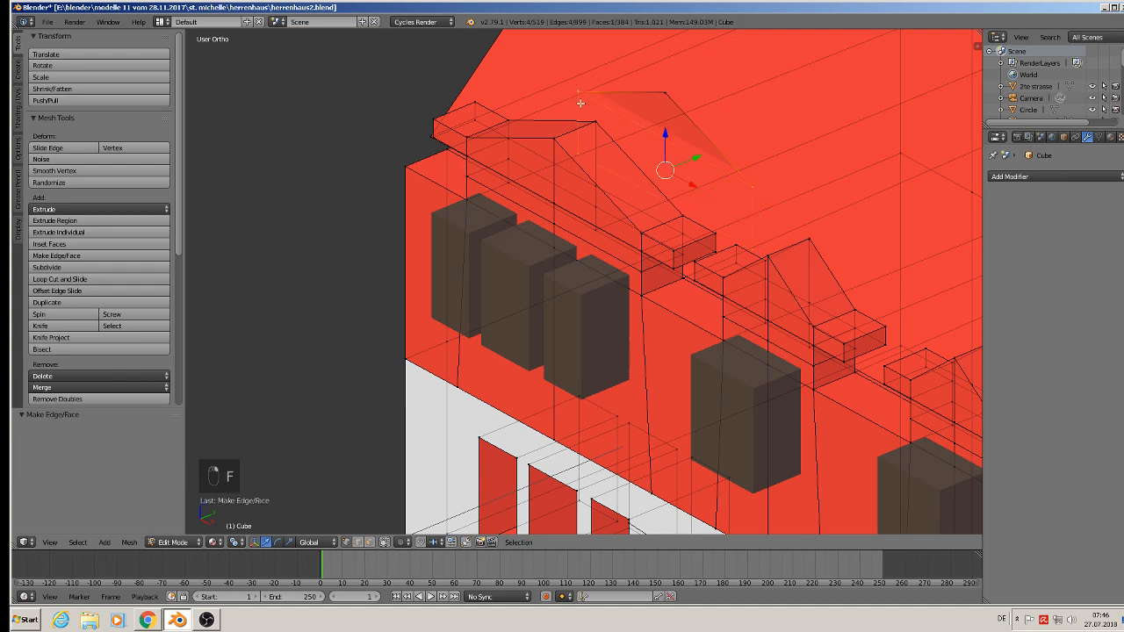
{"action": "key", "text": "Tab"}
{"action": "scroll", "coordinate": [683, 132], "scroll_direction": "down", "scroll_amount": 5}
{"action": "key", "text": "Tab"}
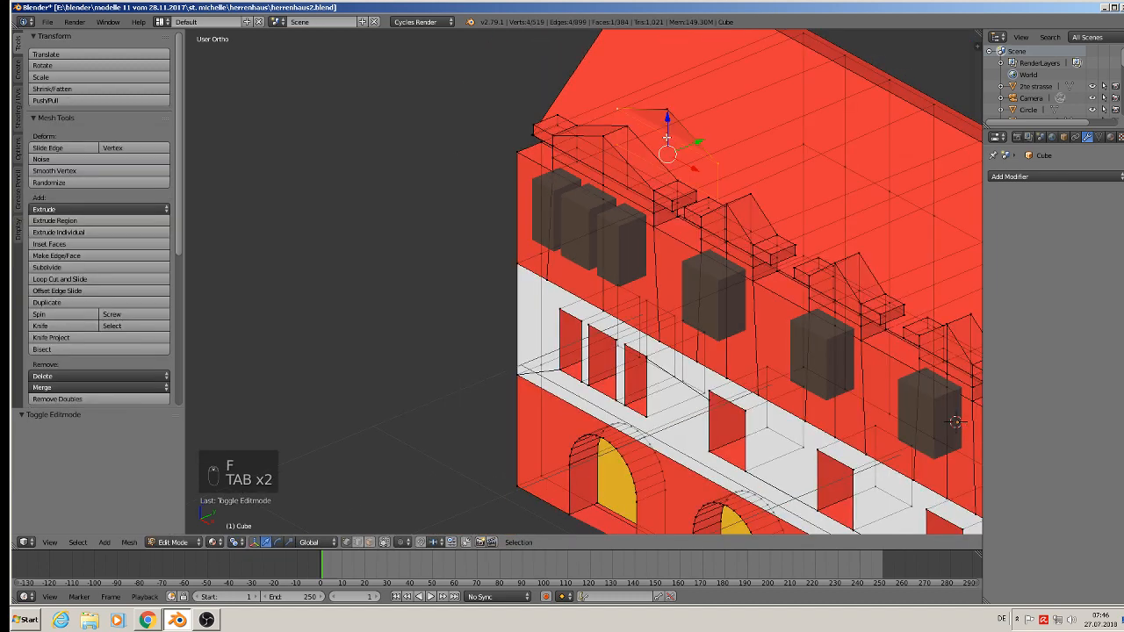
- Select only the linked geometry of the new gable outline and scale it uniformly to about 0.86
{"action": "key", "text": "a"}
{"action": "key", "text": "a"}
{"action": "key", "text": "a"}
{"action": "key", "text": "a"}
{"action": "key", "text": "a"}
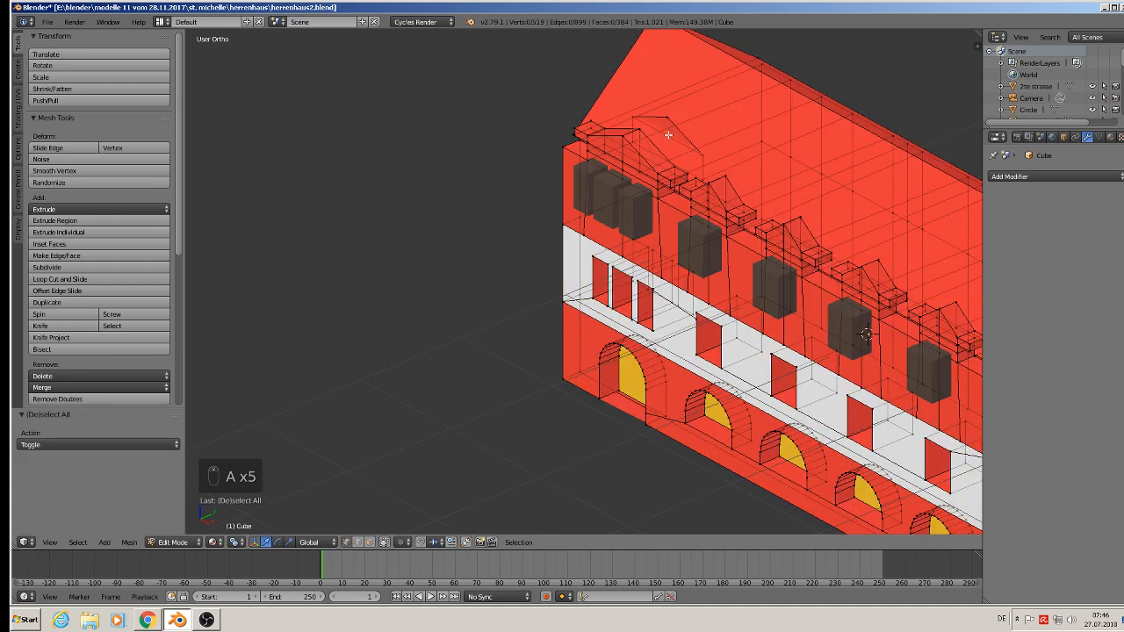
{"action": "scroll", "coordinate": [675, 132], "scroll_direction": "up", "scroll_amount": 2}
{"action": "key", "text": "l"}
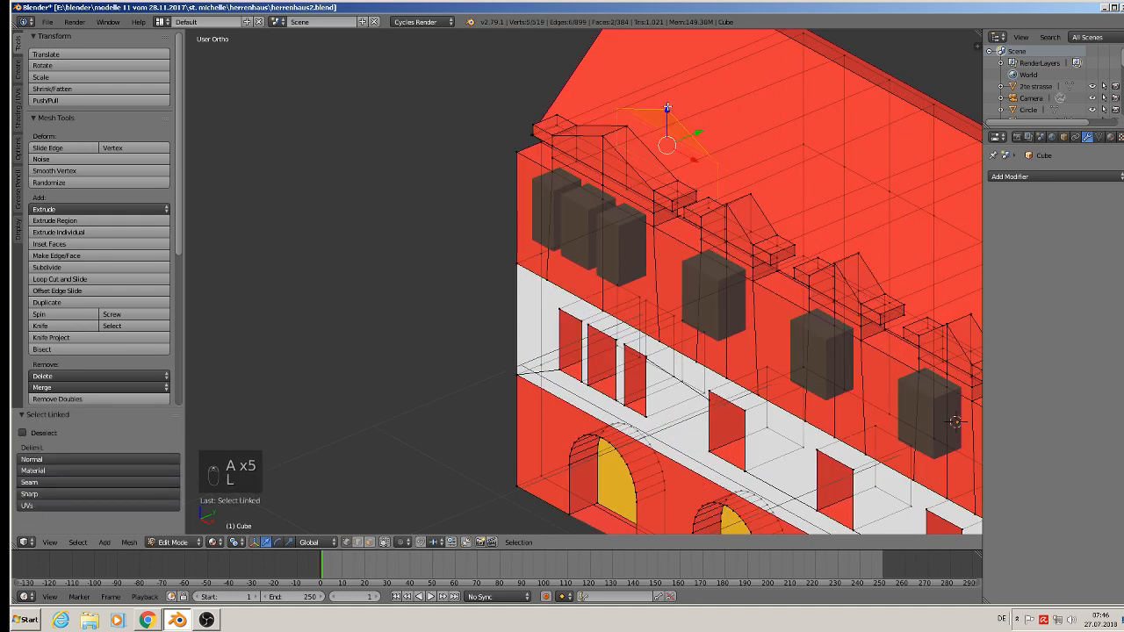
{"action": "scroll", "coordinate": [681, 123], "scroll_direction": "up", "scroll_amount": 2}
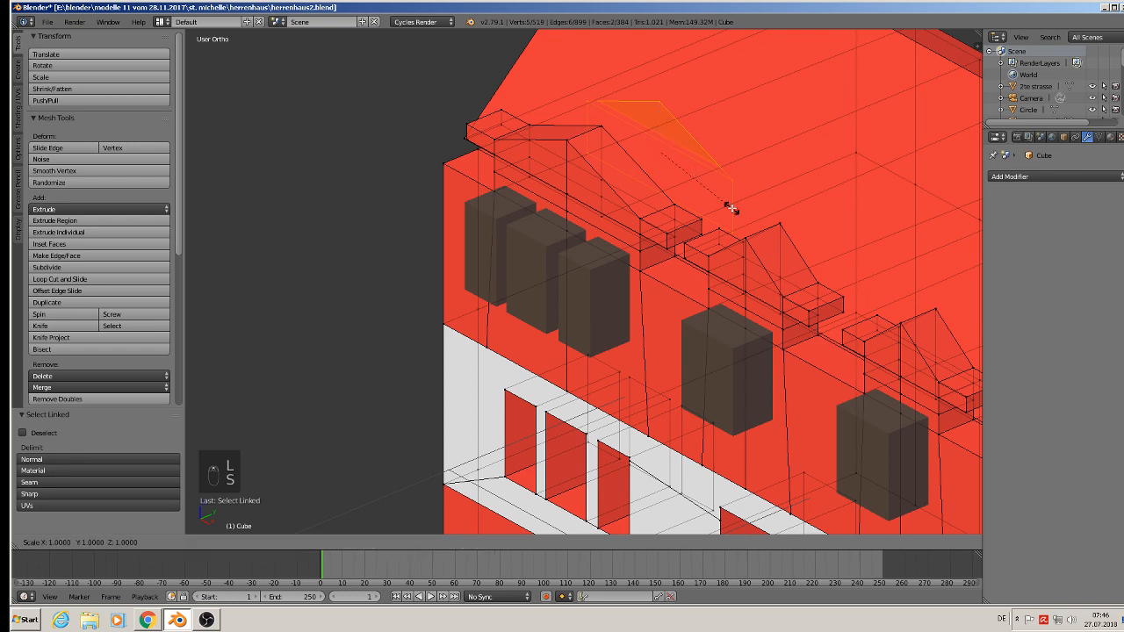
{"action": "key", "text": "s"}
{"action": "left_click", "coordinate": [689, 173]}
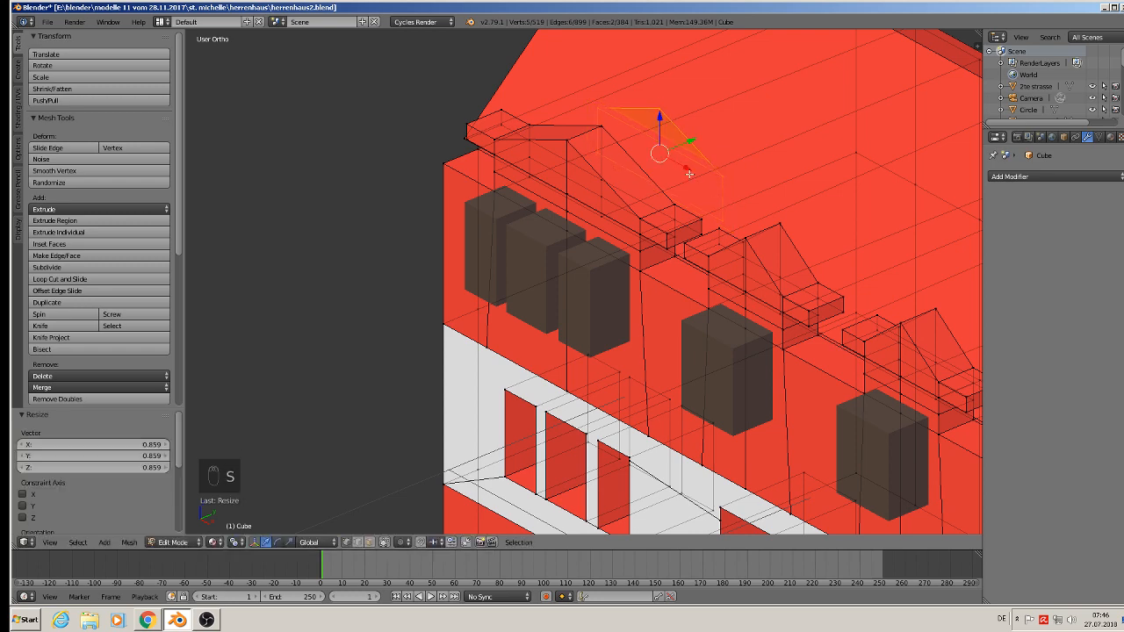
- Extrude the scaled gable outline about 0.45 back along Y and return to Object Mode
{"action": "key", "text": "e"}
{"action": "key", "text": "y"}
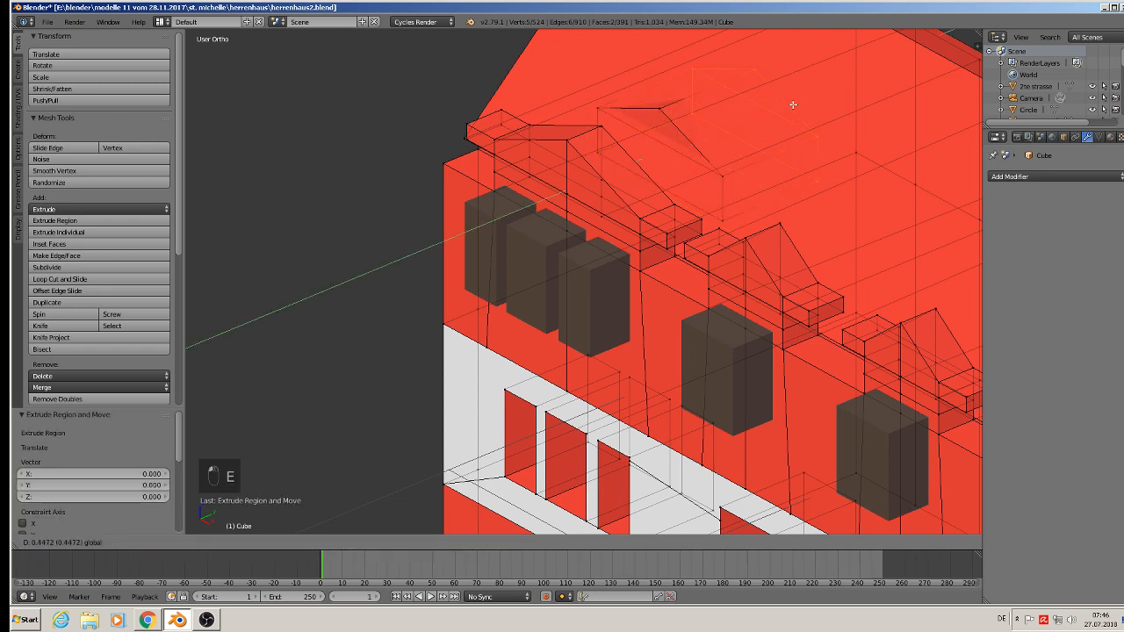
{"action": "left_click", "coordinate": [792, 107]}
{"action": "key", "text": "Tab"}
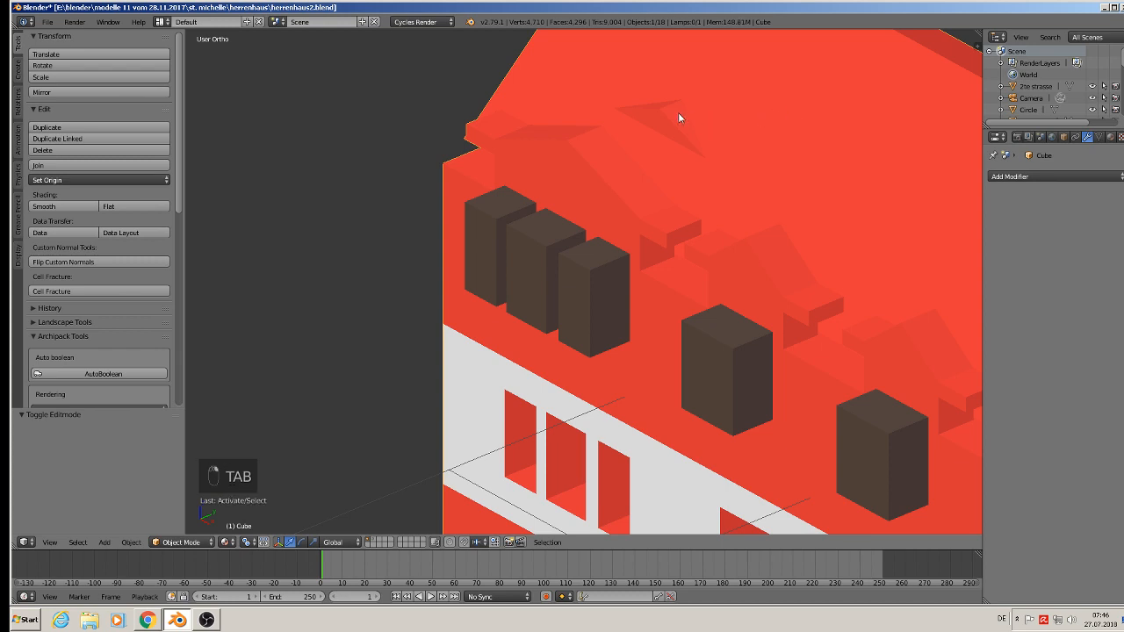
- Move the whole extruded gable body about -0.35 along Y against the wide dormer and check its fit
{"action": "key", "text": "Tab"}
{"action": "key", "text": "l"}
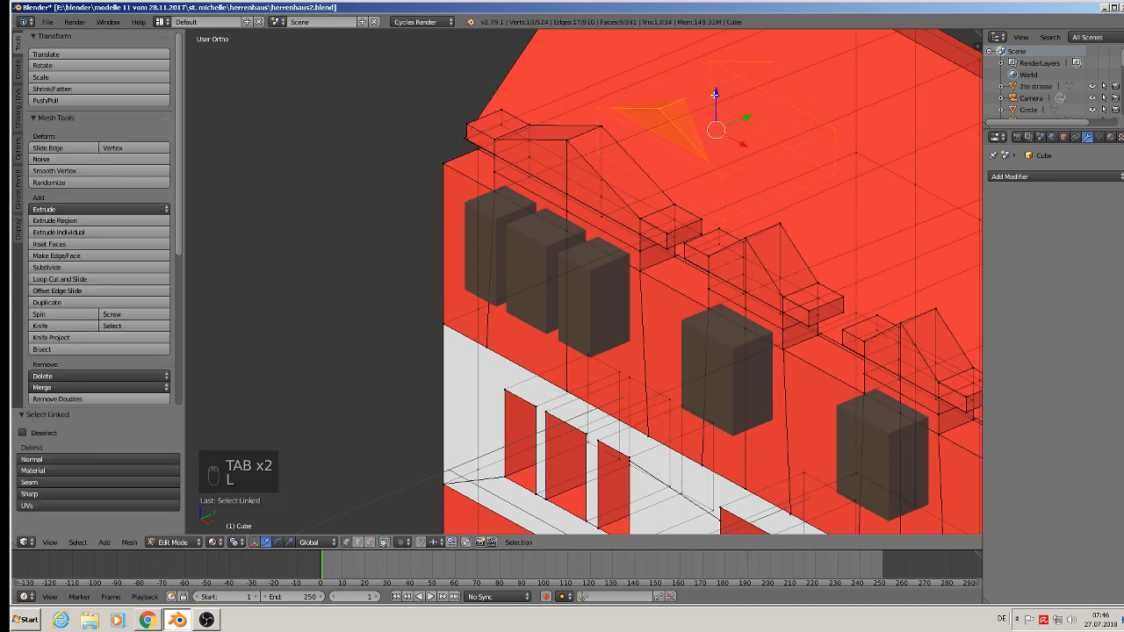
{"action": "left_click_drag", "start_coordinate": [745, 113], "coordinate": [671, 154]}
{"action": "middle_click_drag", "start_coordinate": [671, 155], "coordinate": [667, 156]}
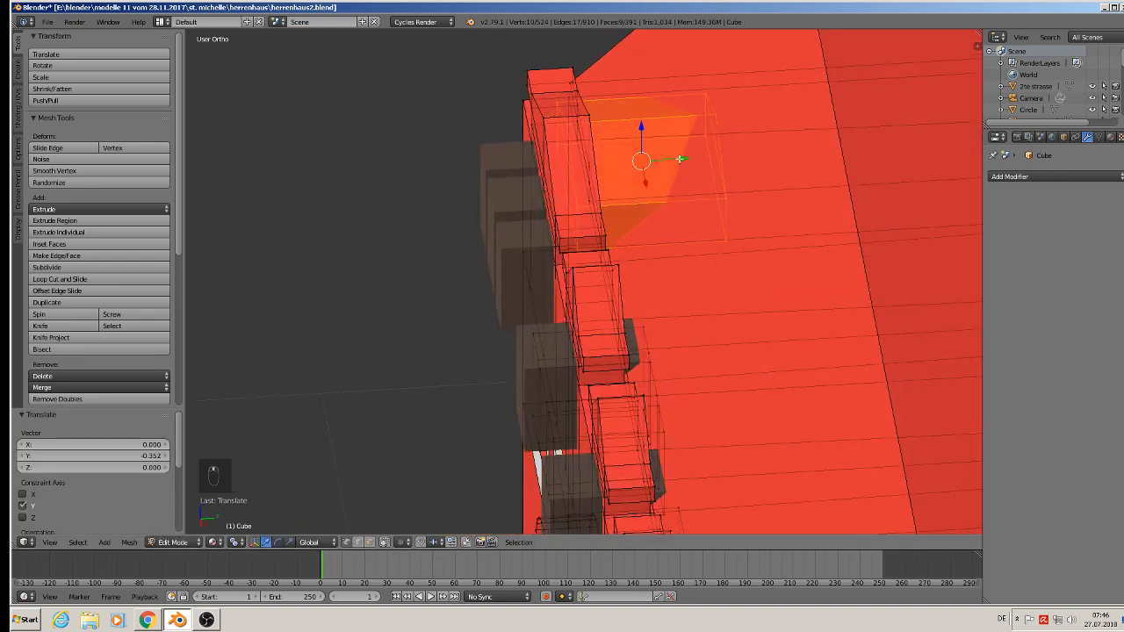
{"action": "key", "text": "Tab"}
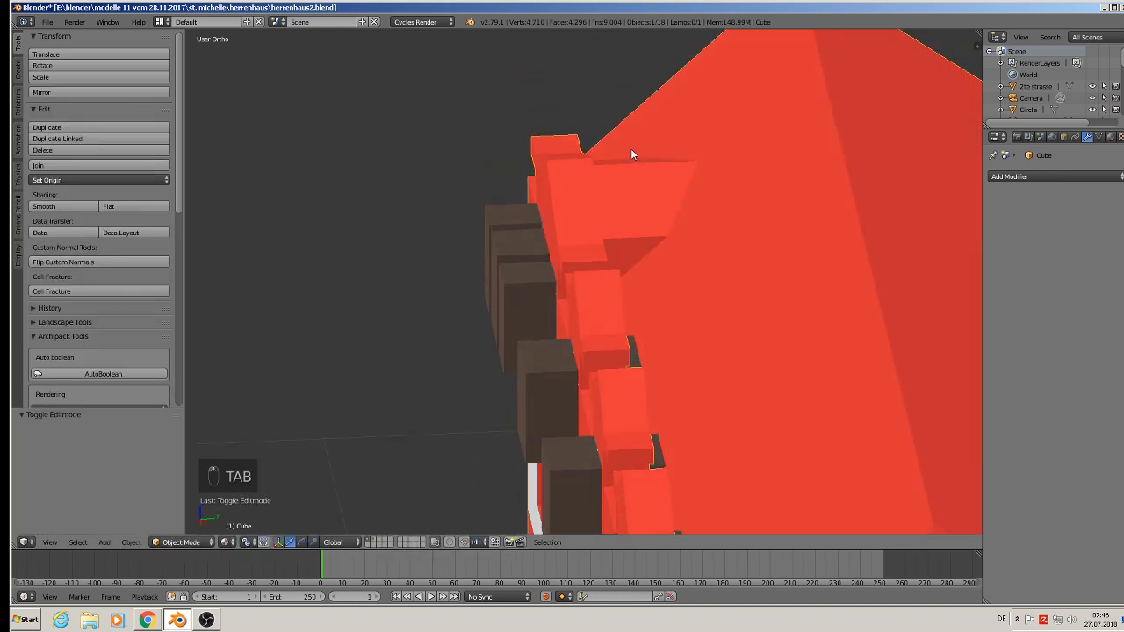
{"action": "middle_click_drag", "start_coordinate": [632, 150], "coordinate": [644, 170]}
{"action": "middle_click_drag", "start_coordinate": [593, 231], "coordinate": [669, 286]}
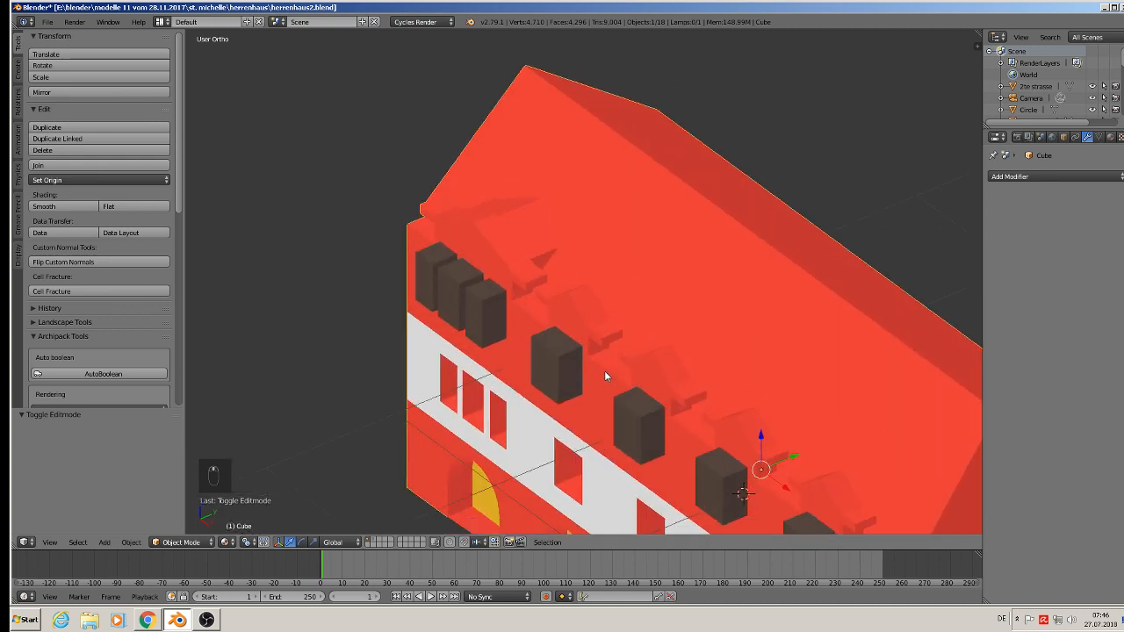
{"action": "middle_click_drag", "start_coordinate": [604, 371], "coordinate": [602, 272], "text": "shift"}
{"action": "scroll", "coordinate": [601, 272], "scroll_direction": "up", "scroll_amount": 2}
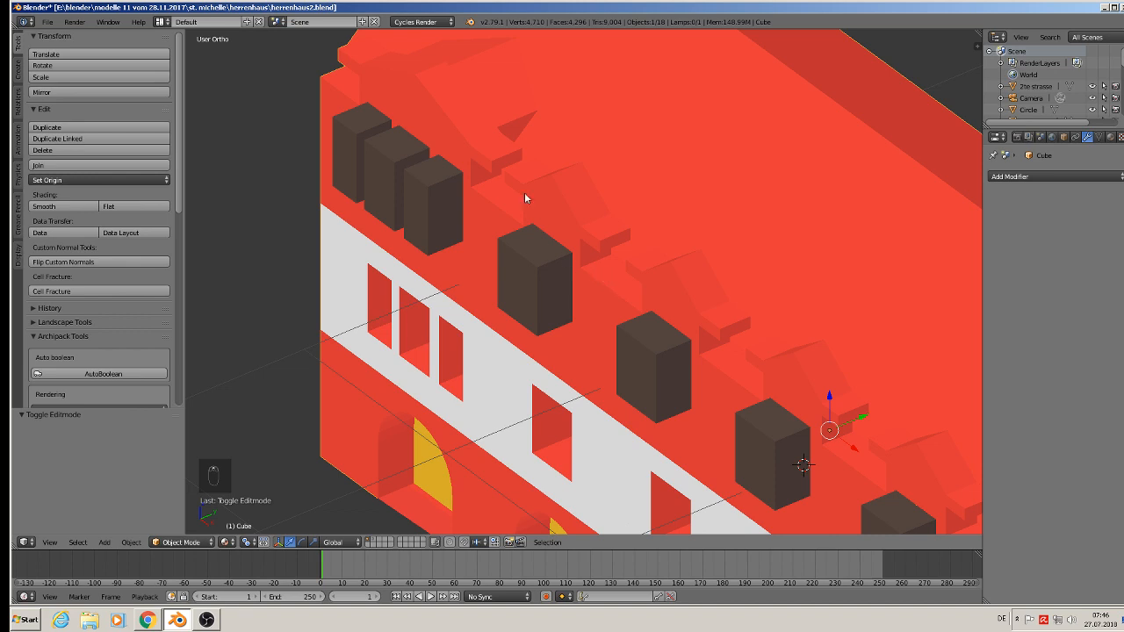
{"action": "middle_click_drag", "start_coordinate": [554, 224], "coordinate": [585, 235]}
{"action": "scroll", "coordinate": [581, 194], "scroll_direction": "up", "scroll_amount": 3}
{"action": "right_click", "coordinate": [597, 183]}
{"action": "key", "text": "Tab"}
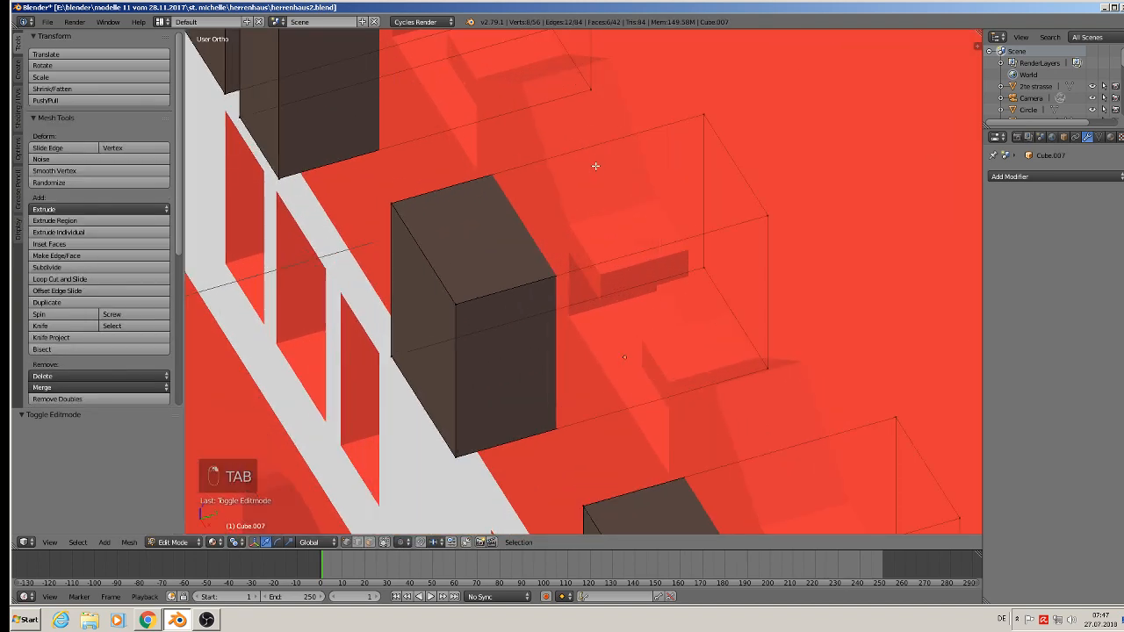
{"action": "scroll", "coordinate": [597, 167], "scroll_direction": "down", "scroll_amount": 2}
{"action": "key", "text": "Tab"}
- Duplicate the rear gable outline of the first narrow dormer in the house mesh and move the copy about 0.24 along Y
{"action": "right_click", "coordinate": [613, 124]}
{"action": "key", "text": "Tab"}
{"action": "scroll", "coordinate": [613, 123], "scroll_direction": "up", "scroll_amount": 2}
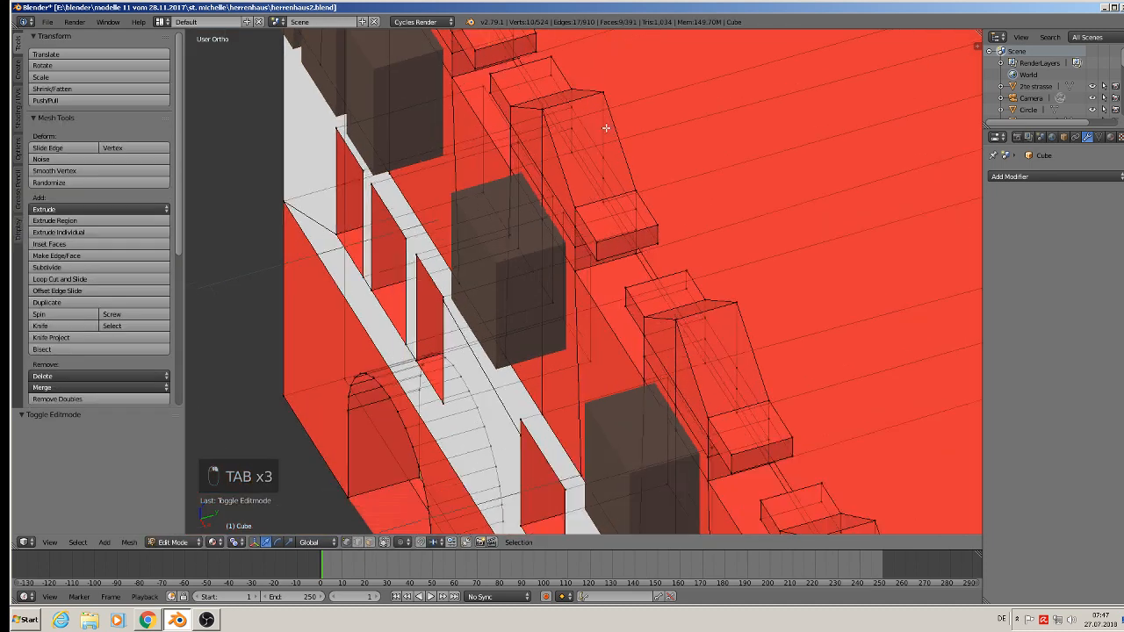
{"action": "right_click", "coordinate": [612, 82]}
{"action": "scroll", "coordinate": [617, 136], "scroll_direction": "up", "scroll_amount": 2}
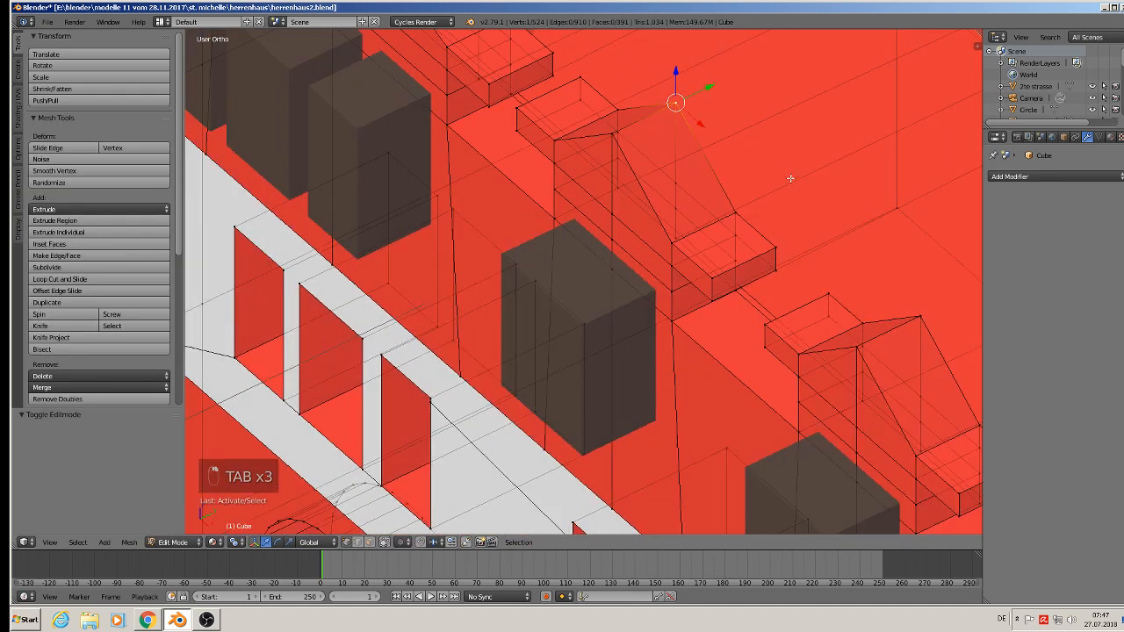
{"action": "right_click", "coordinate": [617, 109], "text": "shift"}
{"action": "middle_click_drag", "start_coordinate": [781, 261], "coordinate": [789, 206], "text": "shift"}
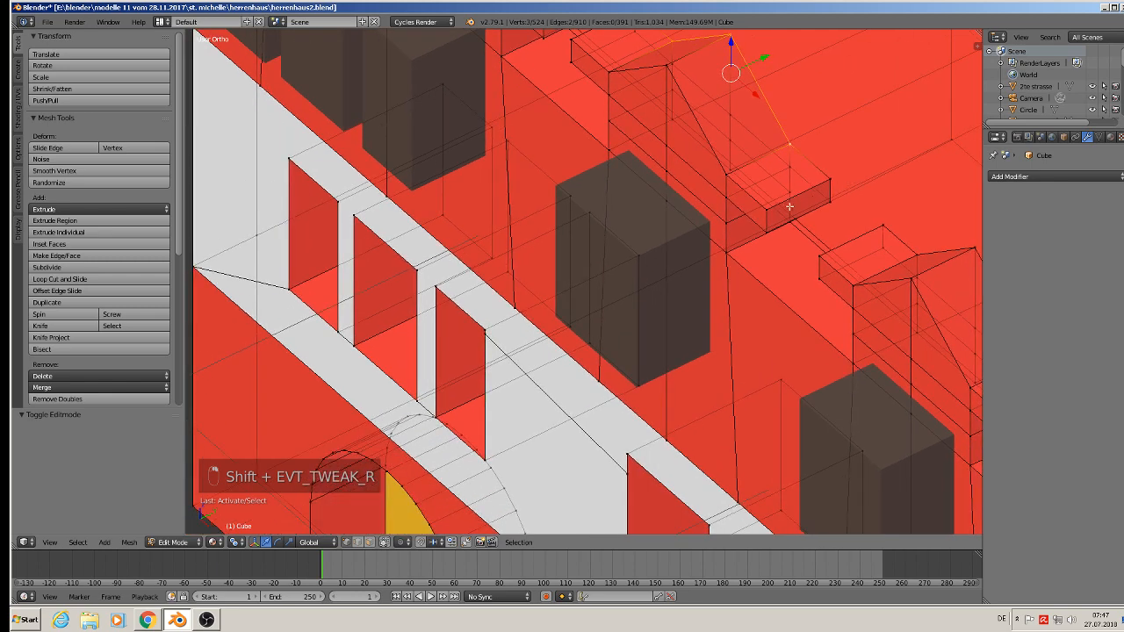
{"action": "right_click", "coordinate": [668, 121]}
{"action": "scroll", "coordinate": [693, 137], "scroll_direction": "down", "scroll_amount": 1}
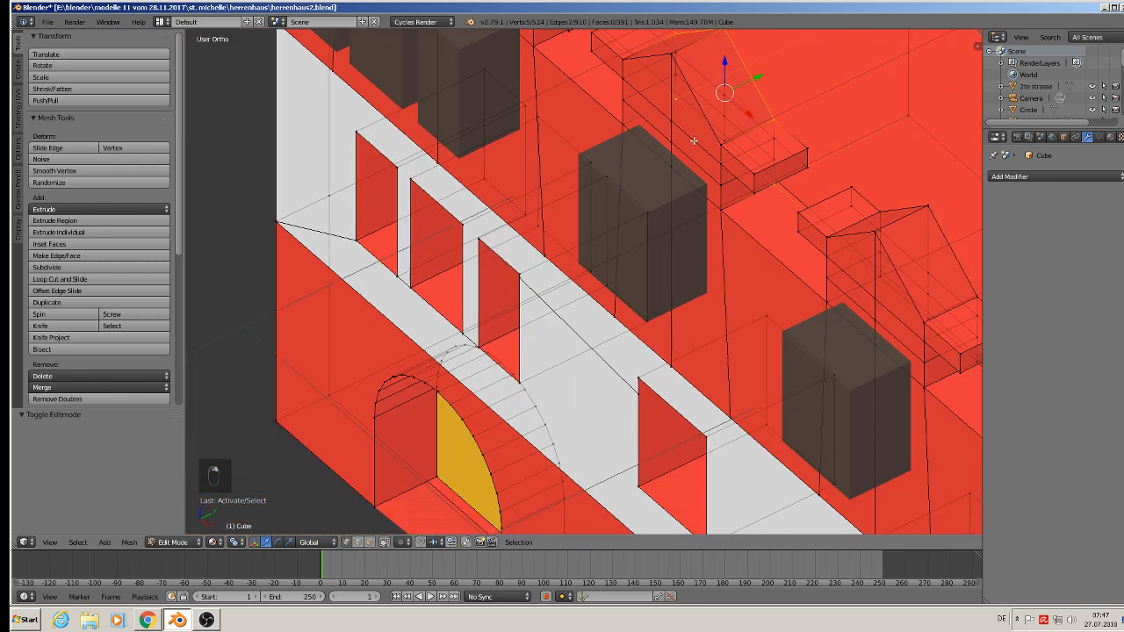
{"action": "middle_click_drag", "start_coordinate": [695, 143], "coordinate": [630, 256]}
{"action": "key", "text": "shift+d"}
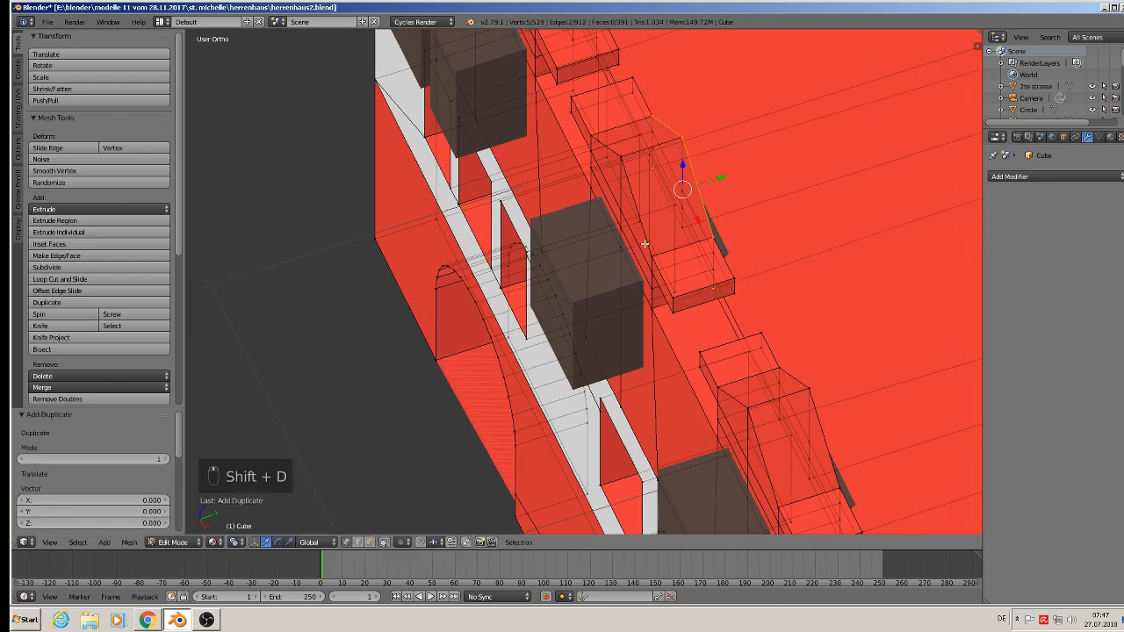
{"action": "key", "text": "y"}
{"action": "left_click", "coordinate": [810, 151]}
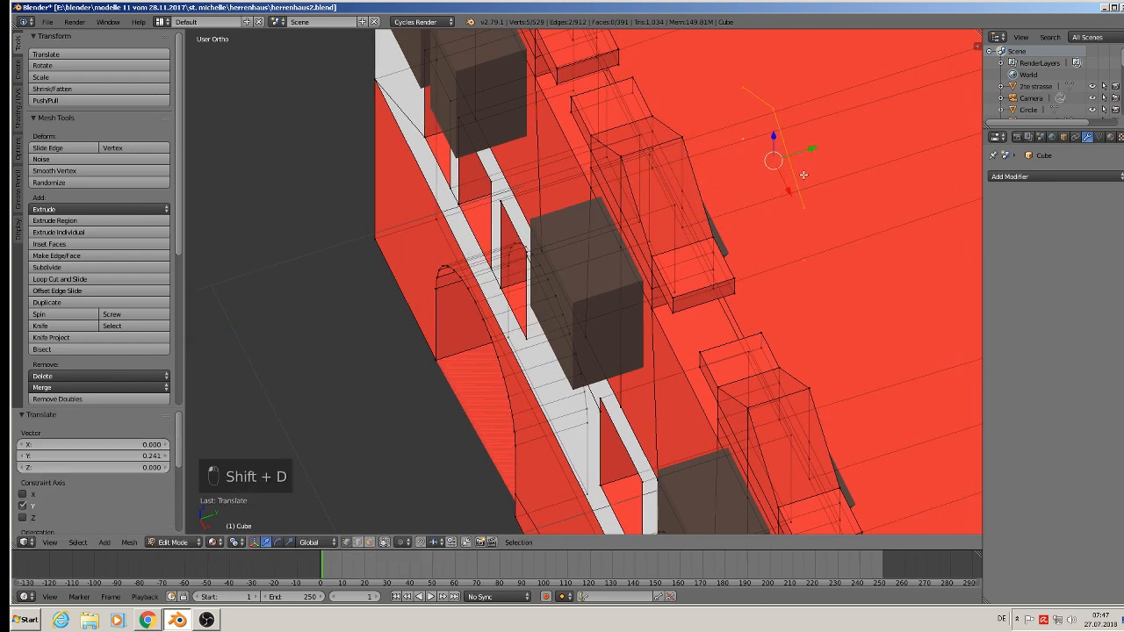
- Fill the copied narrow dormer outline with a triangular gable face and a four-sided face beneath it
{"action": "key", "text": "f"}
{"action": "right_click", "coordinate": [741, 88]}
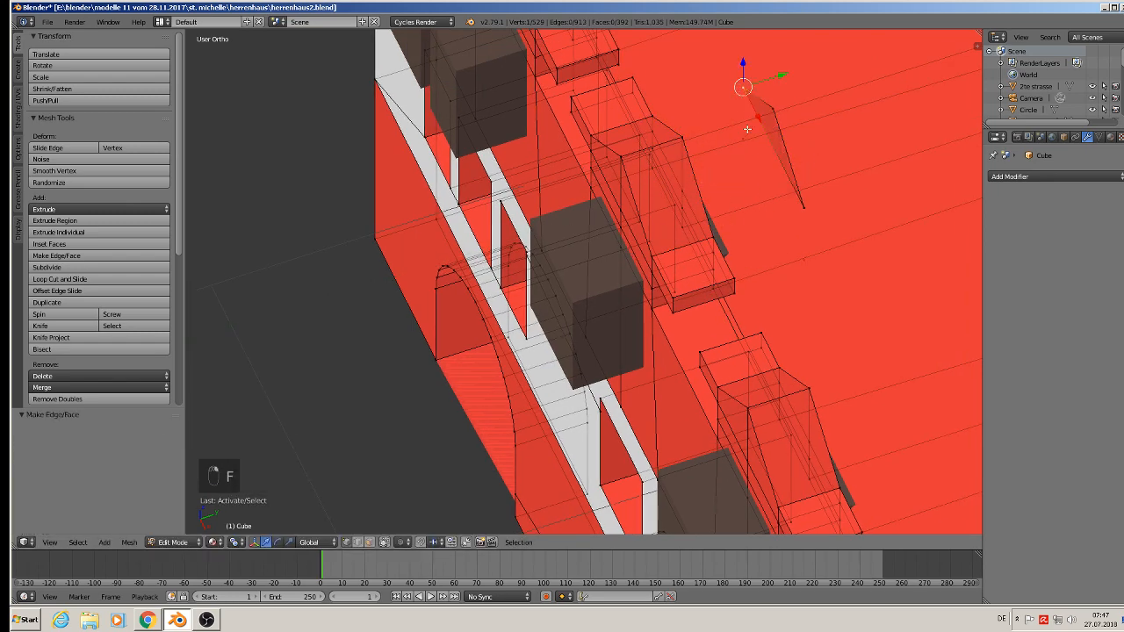
{"action": "right_click", "coordinate": [749, 141], "text": "shift"}
{"action": "right_click_drag", "start_coordinate": [800, 254], "coordinate": [802, 207], "text": "shift"}
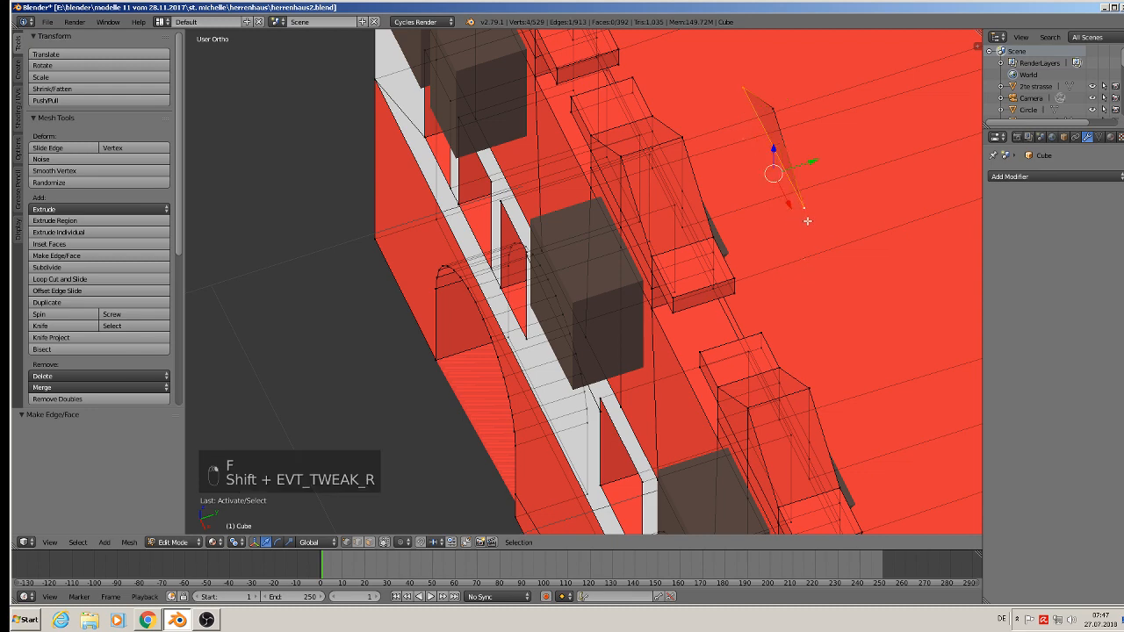
{"action": "key", "text": "f"}
{"action": "middle_click_drag", "start_coordinate": [807, 221], "coordinate": [825, 190]}
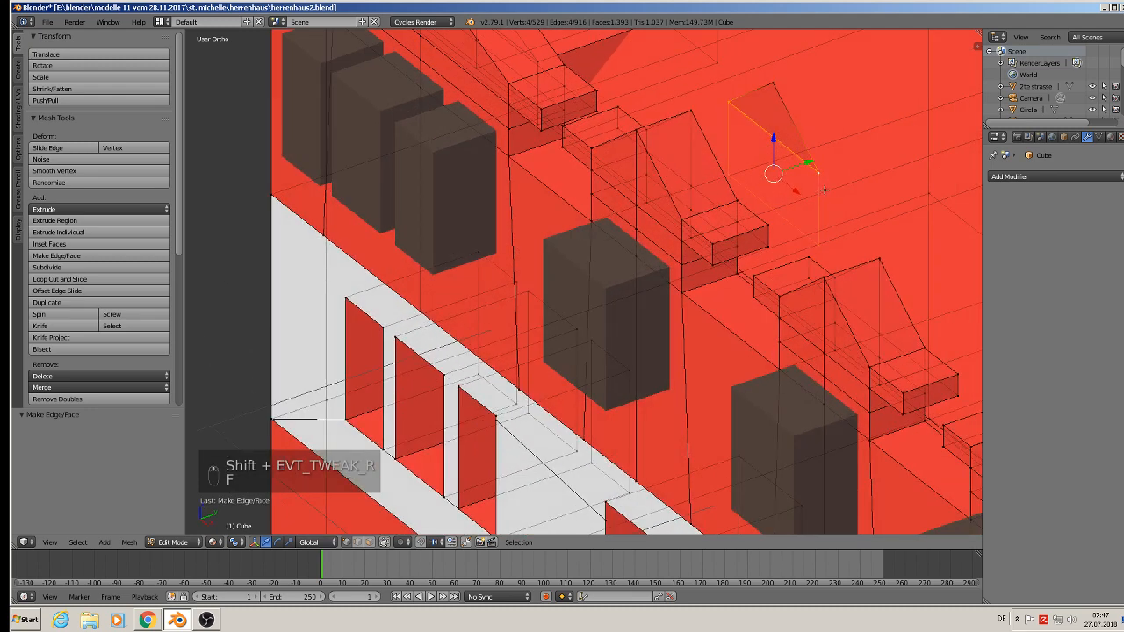
- Select only the linked geometry of the narrow gable outline and scale it uniformly to about 0.87
{"action": "key", "text": "a"}
{"action": "key", "text": "a"}
{"action": "key", "text": "a"}
{"action": "key", "text": "a"}
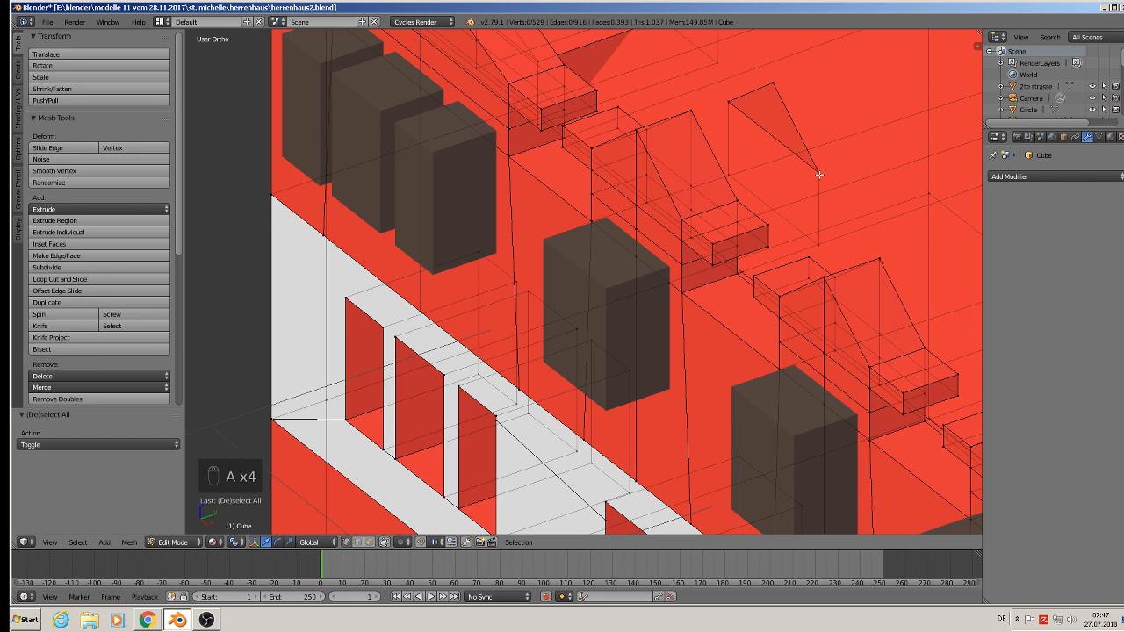
{"action": "key", "text": "l"}
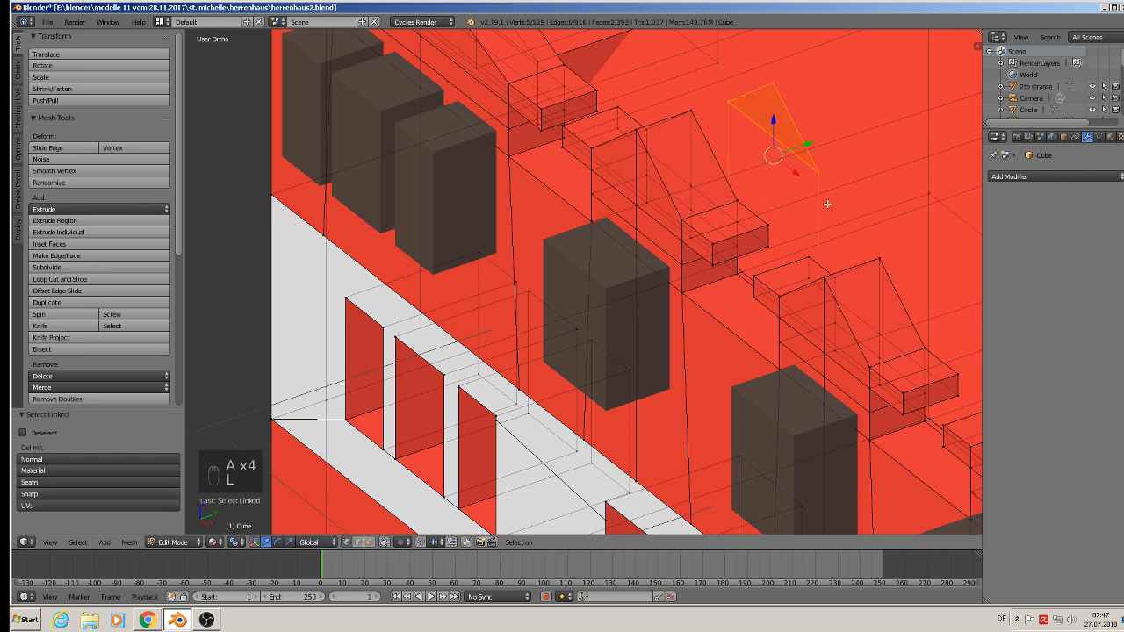
{"action": "key", "text": "s"}
{"action": "left_click", "coordinate": [824, 205]}
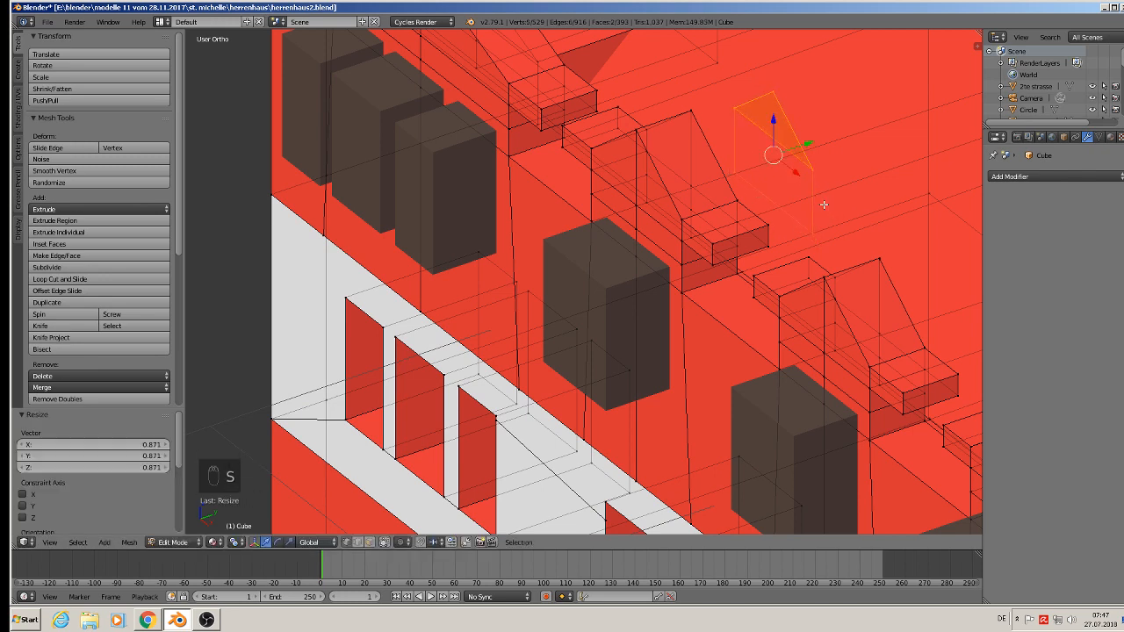
- Extrude the scaled narrow gable outline back along Y into the roof
{"action": "key", "text": "e"}
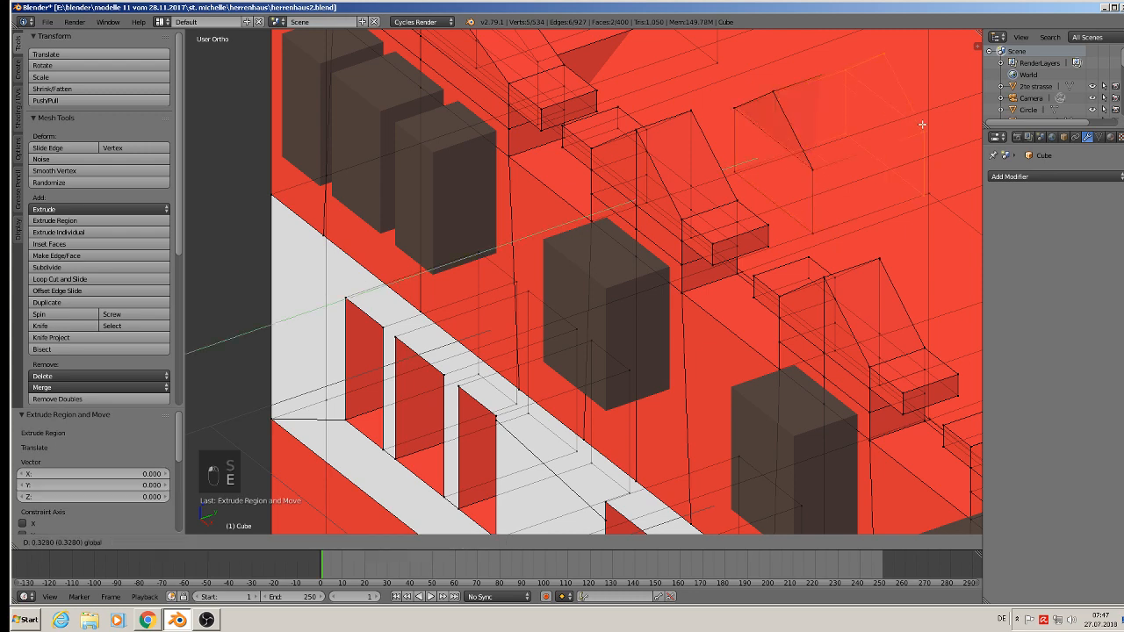
{"action": "key", "text": "Tab"}
{"action": "key", "text": "Tab"}
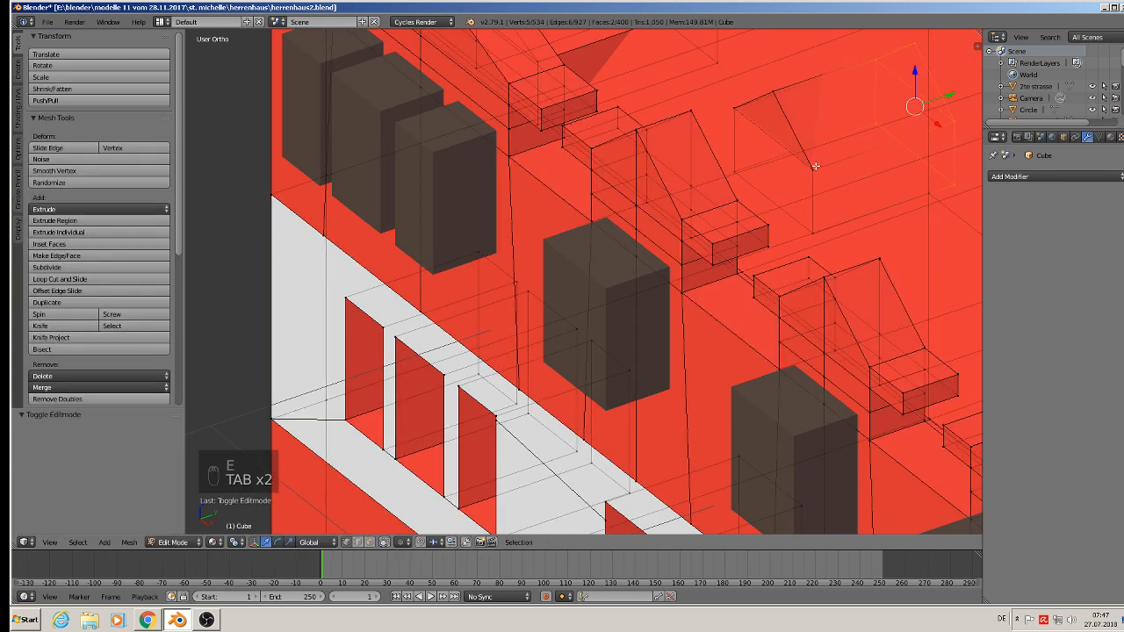
- Select the whole narrow gable body and move it about -0.3 along Y against the first narrow dormer
{"action": "key", "text": "l"}
{"action": "left_click_drag", "start_coordinate": [886, 120], "coordinate": [876, 122]}
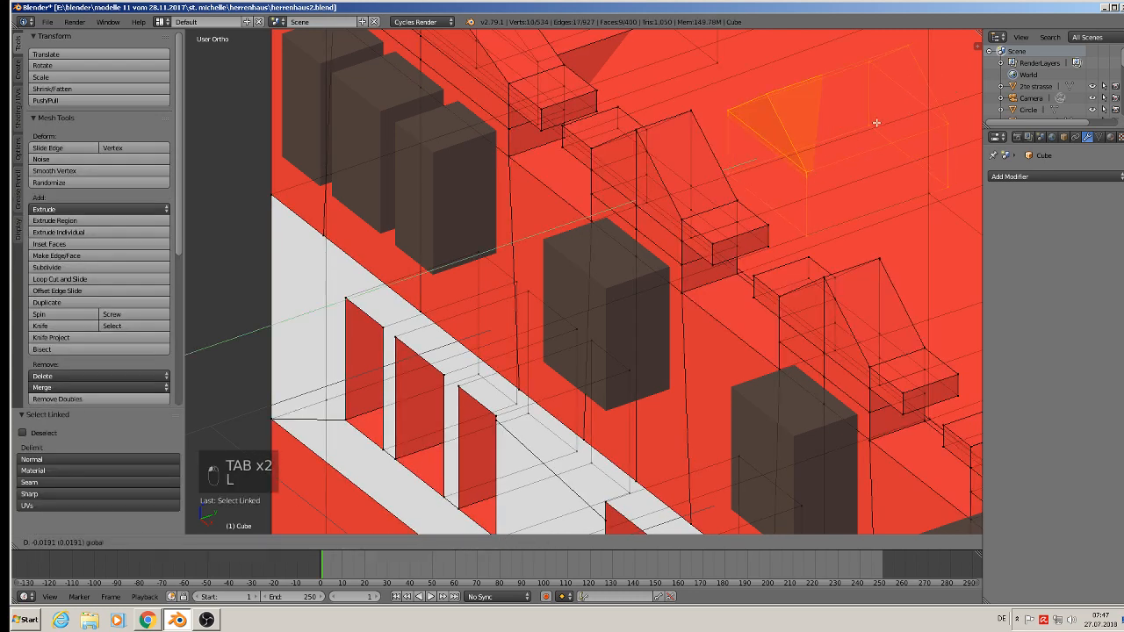
{"action": "left_click", "coordinate": [793, 168]}
{"action": "middle_click_drag", "start_coordinate": [793, 168], "coordinate": [572, 261]}
{"action": "scroll", "coordinate": [573, 261], "scroll_direction": "up", "scroll_amount": 2}
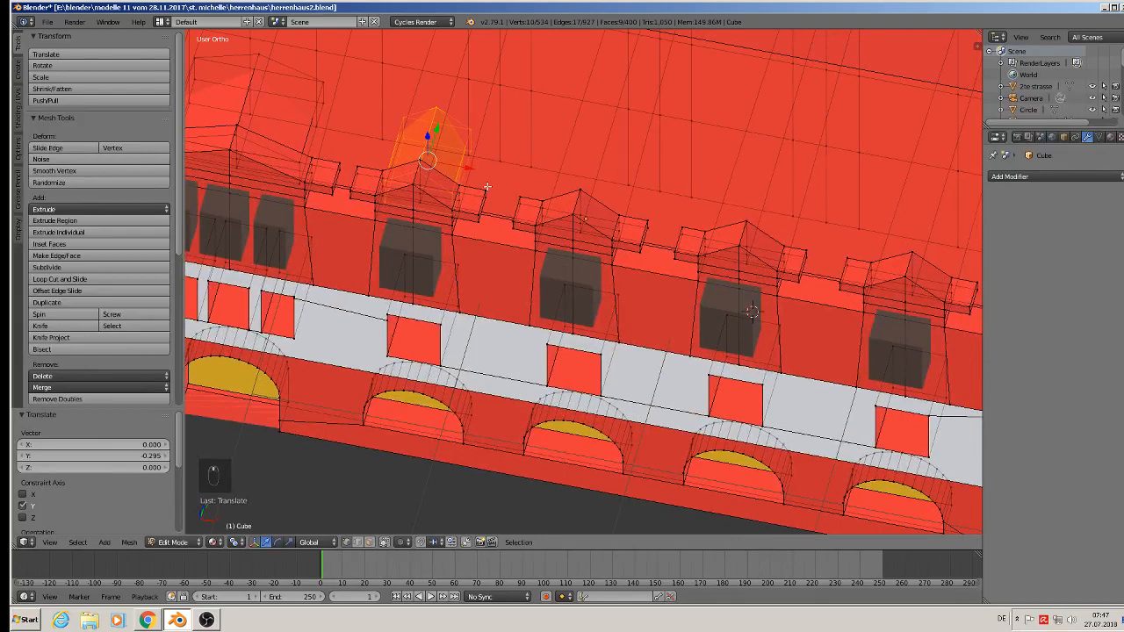
- Duplicate the narrow gable body along X behind each of the other three narrow dormers and return to Object Mode
{"action": "key", "text": "shift+d"}
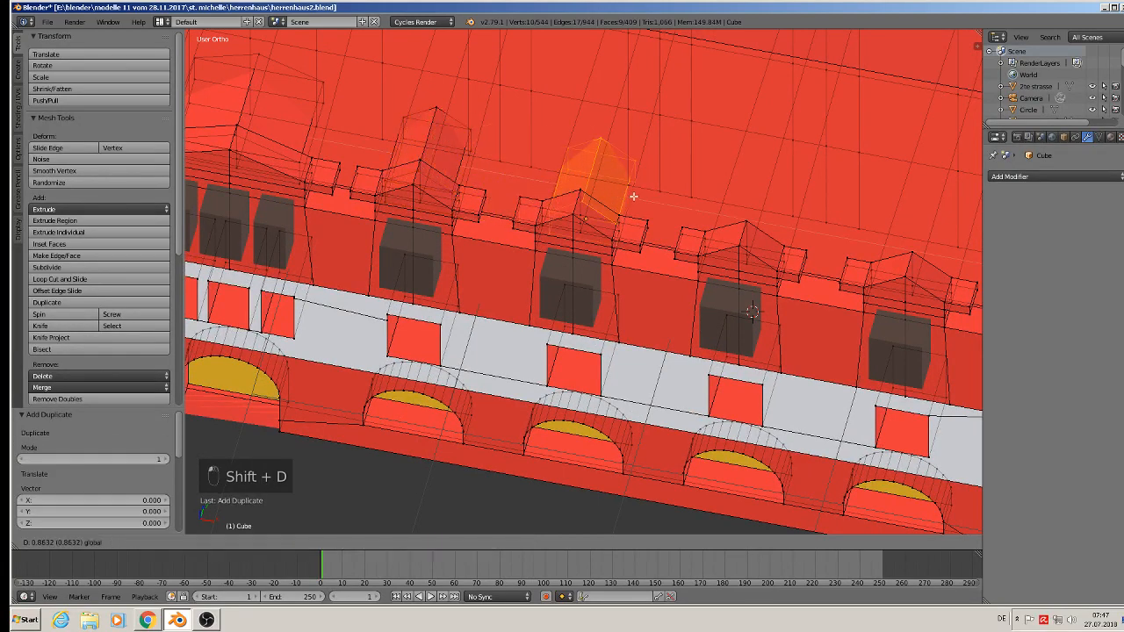
{"action": "left_click", "coordinate": [628, 197]}
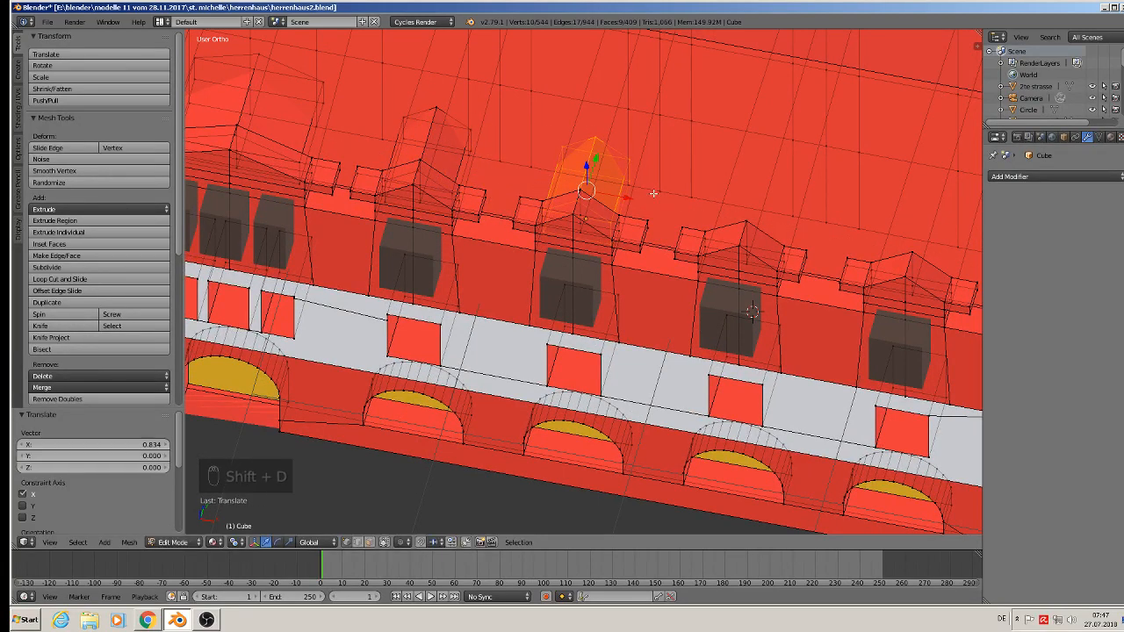
{"action": "key", "text": "KP_7"}
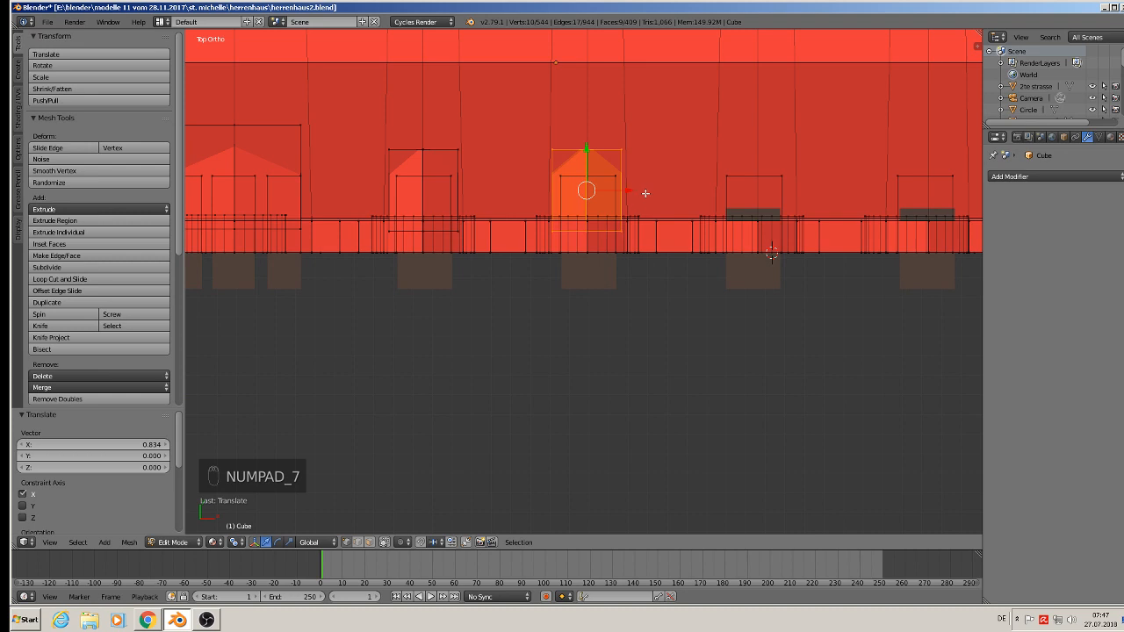
{"action": "key", "text": "shift+d"}
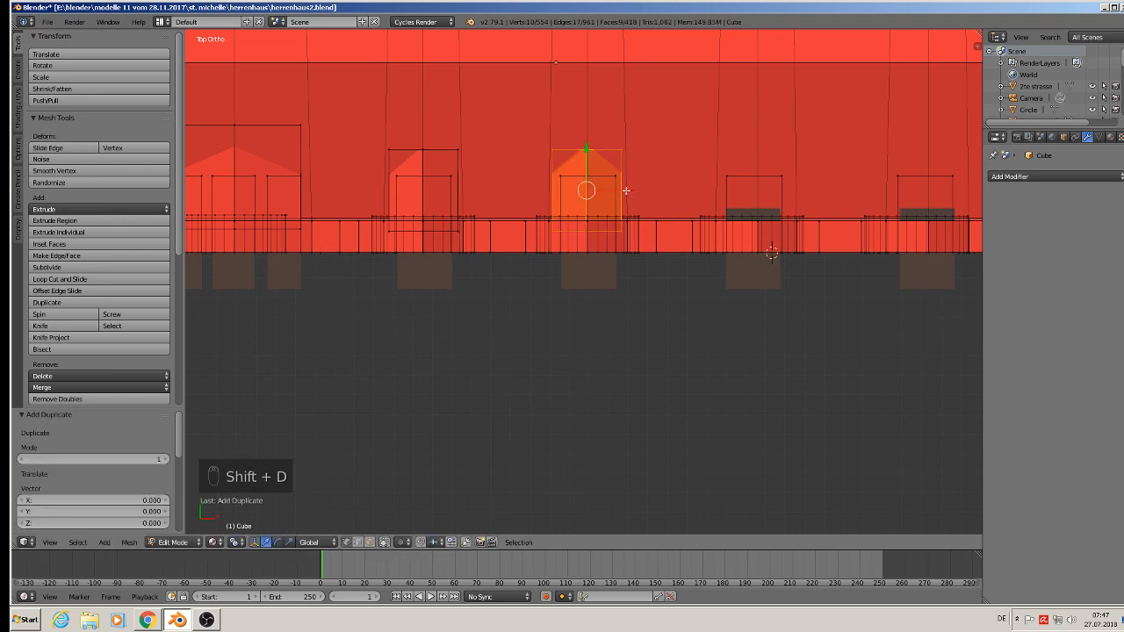
{"action": "left_click", "coordinate": [793, 198]}
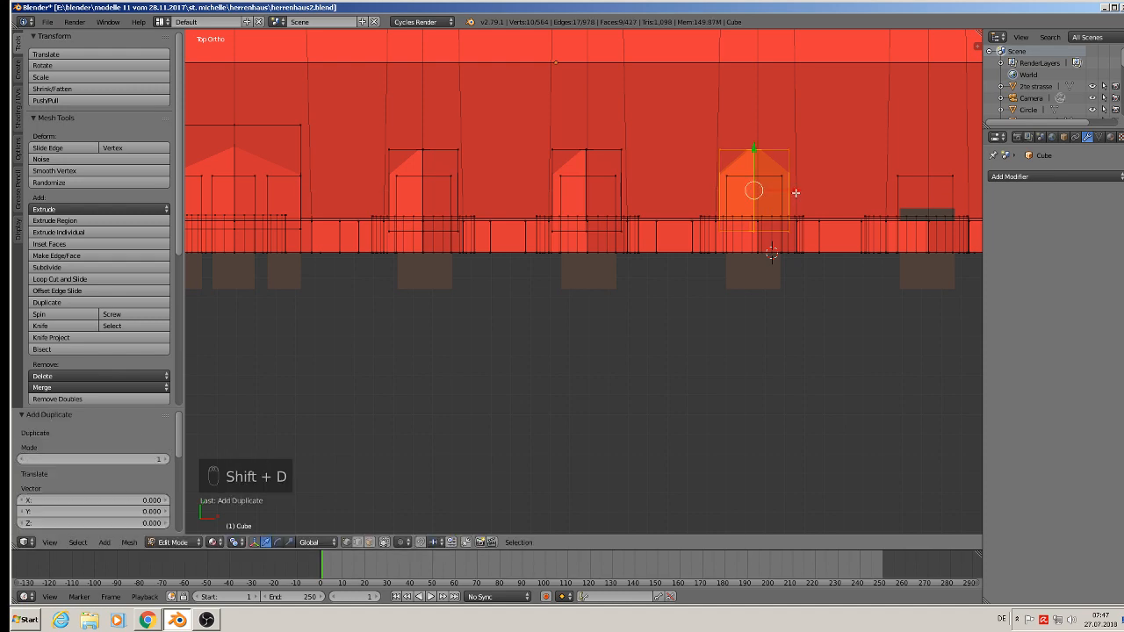
{"action": "key", "text": "shift+d"}
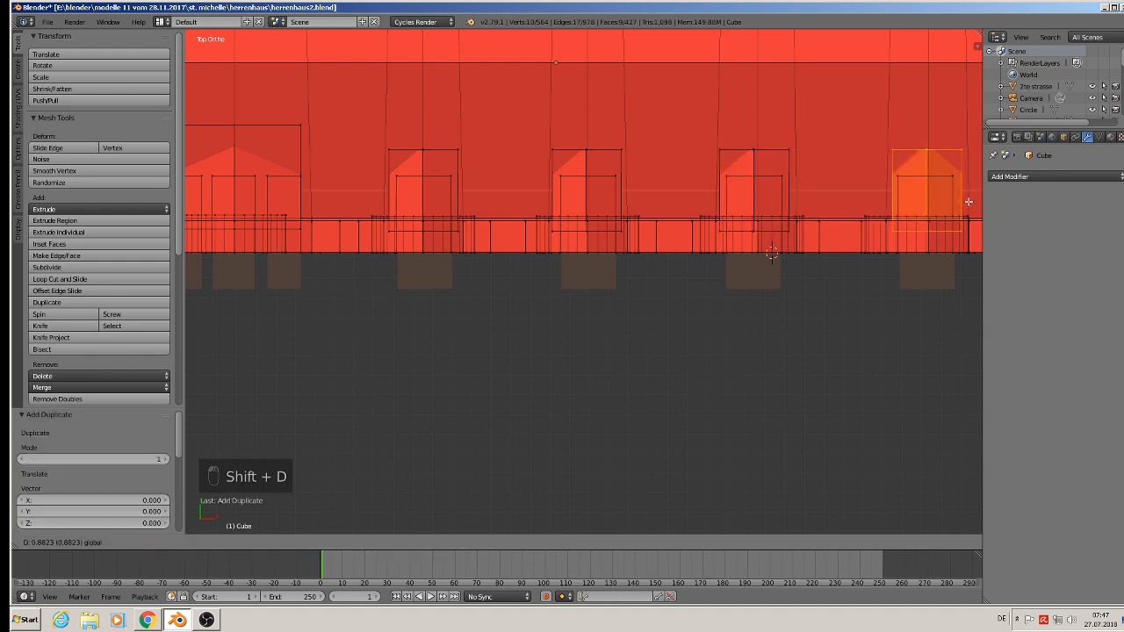
{"action": "left_click", "coordinate": [968, 201]}
{"action": "middle_click_drag", "start_coordinate": [968, 201], "coordinate": [694, 202]}
{"action": "key", "text": "Tab"}
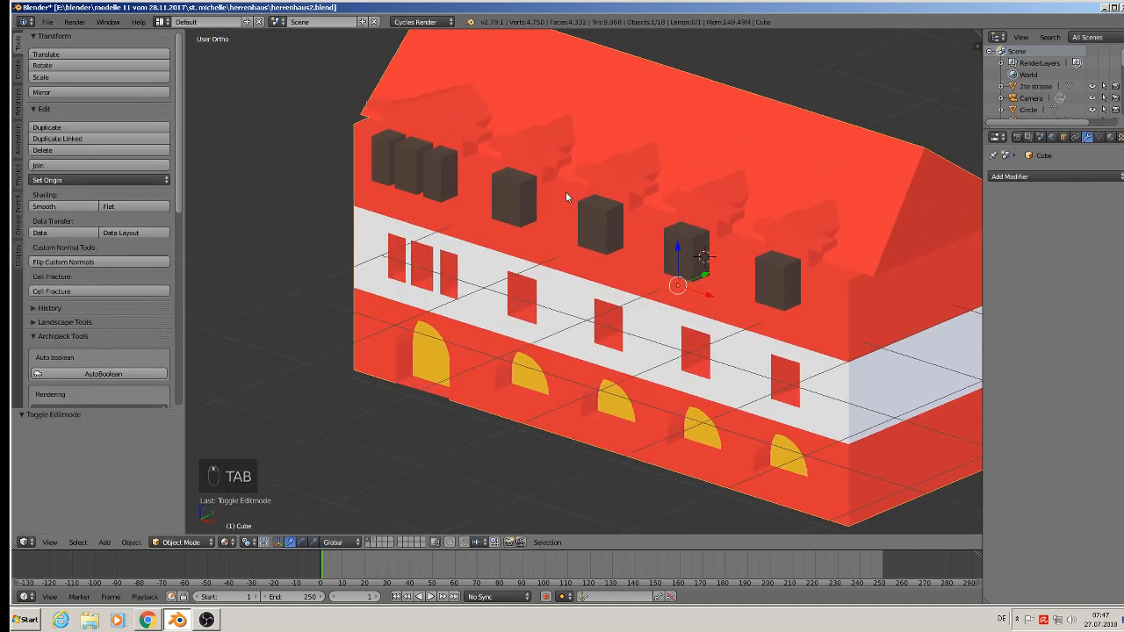
- Save the model as a new version named herrenhaus3.blend in the herrenhaus folder
{"action": "left_click", "coordinate": [47, 22]}
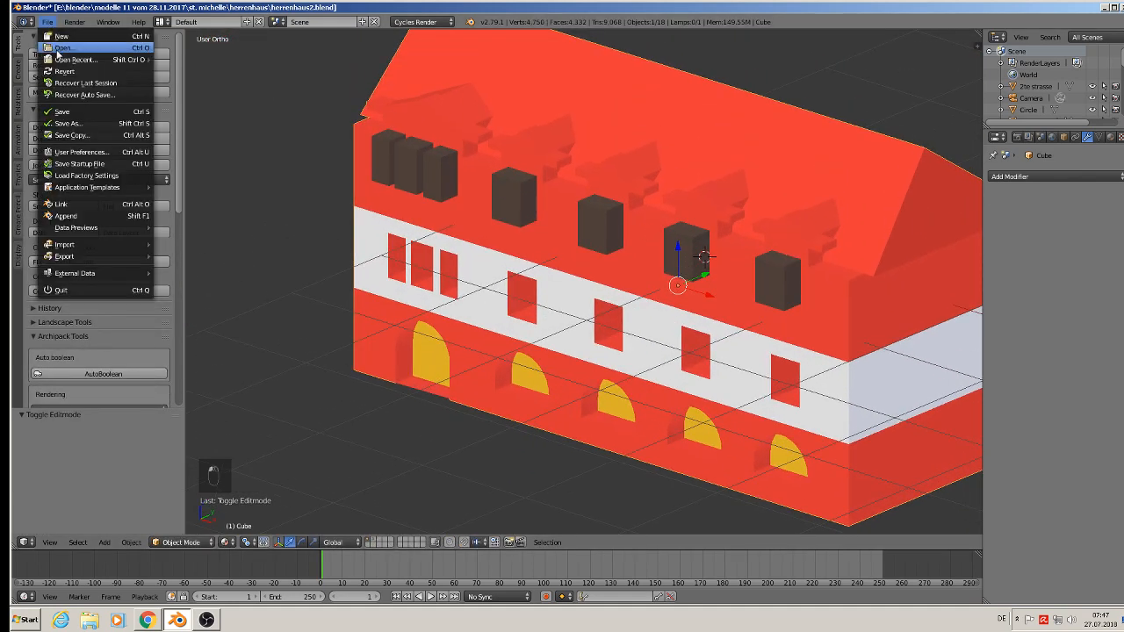
{"action": "left_click", "coordinate": [69, 124]}
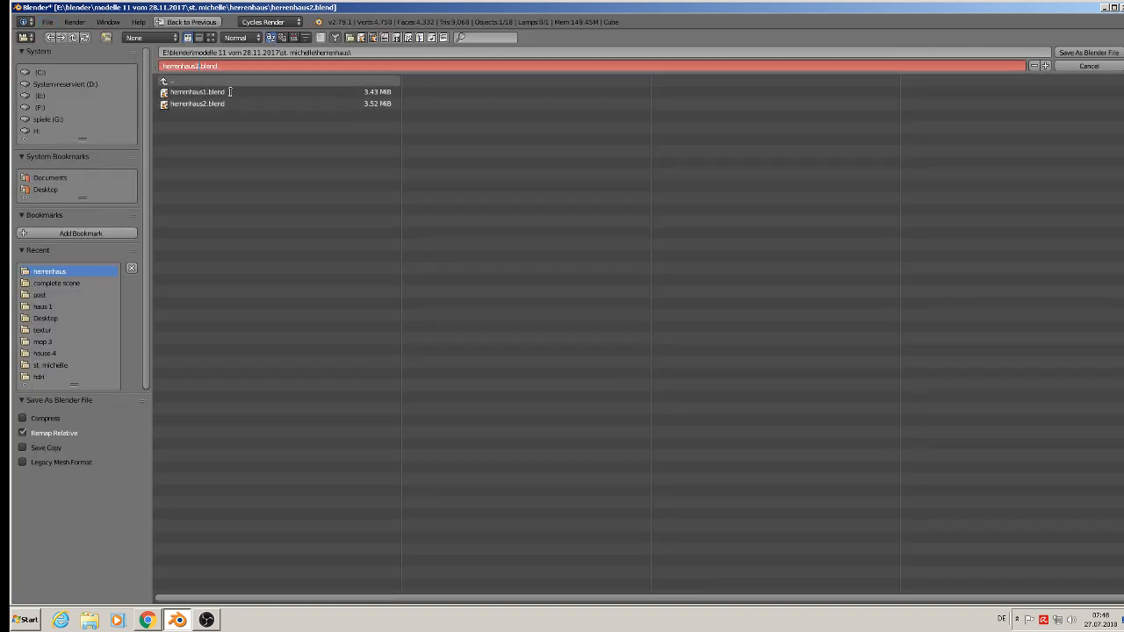
{"action": "key", "text": "KP_Subtract"}
{"action": "left_click", "coordinate": [1111, 51]}
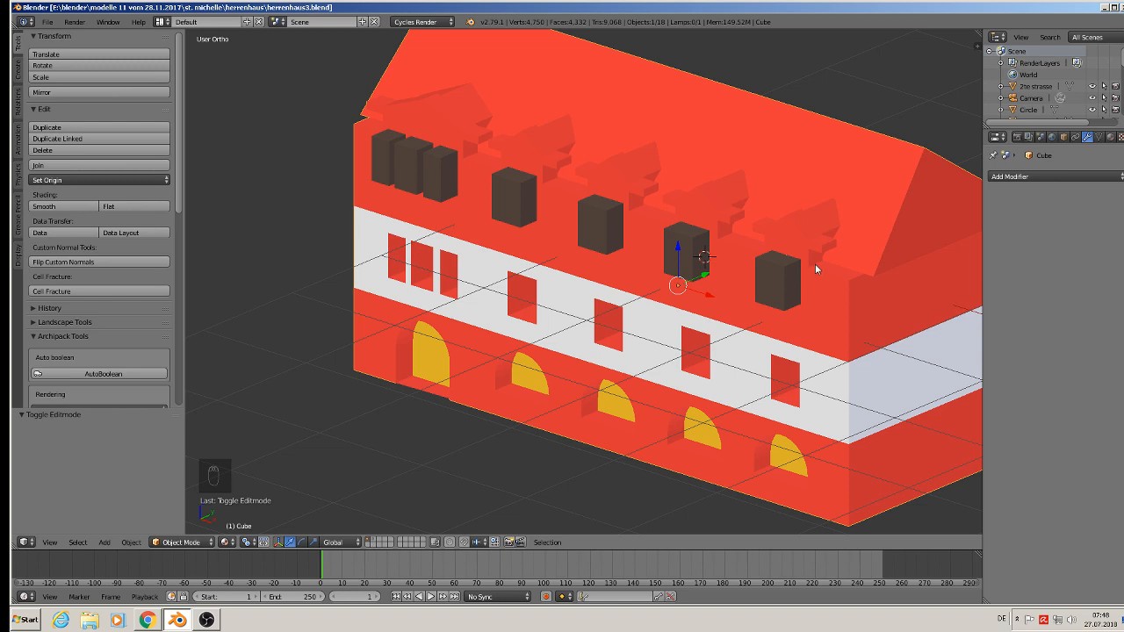
- Add a single loop cut across the front roof slope and slide it close to the last dormer
{"action": "middle_click_drag", "start_coordinate": [829, 247], "coordinate": [695, 280]}
{"action": "key", "text": "Tab"}
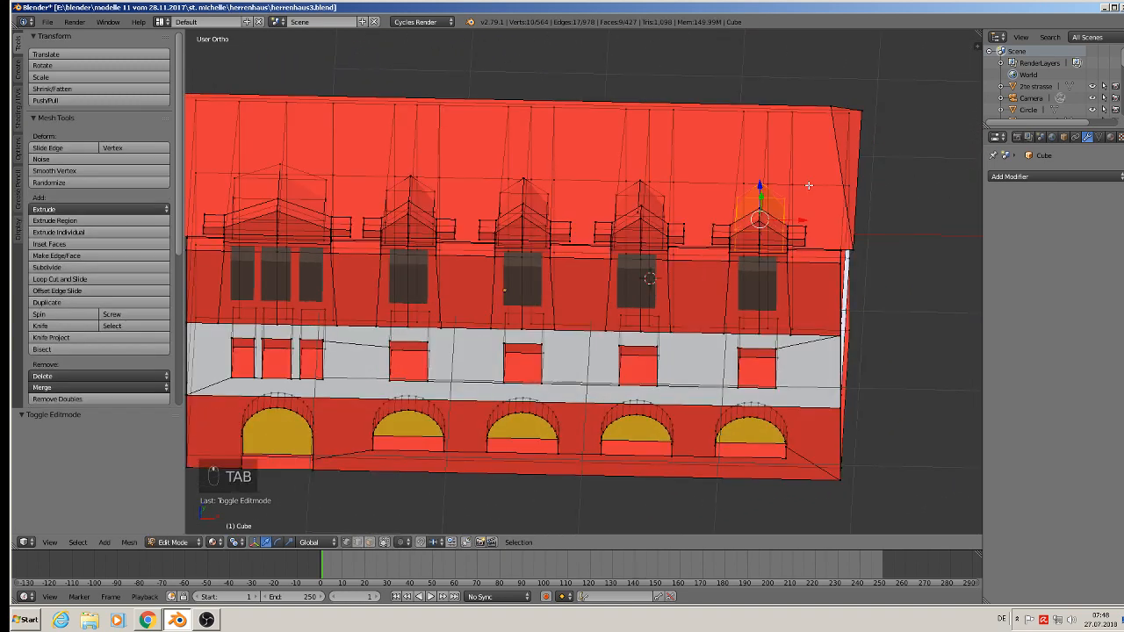
{"action": "scroll", "coordinate": [809, 185], "scroll_direction": "up", "scroll_amount": 2}
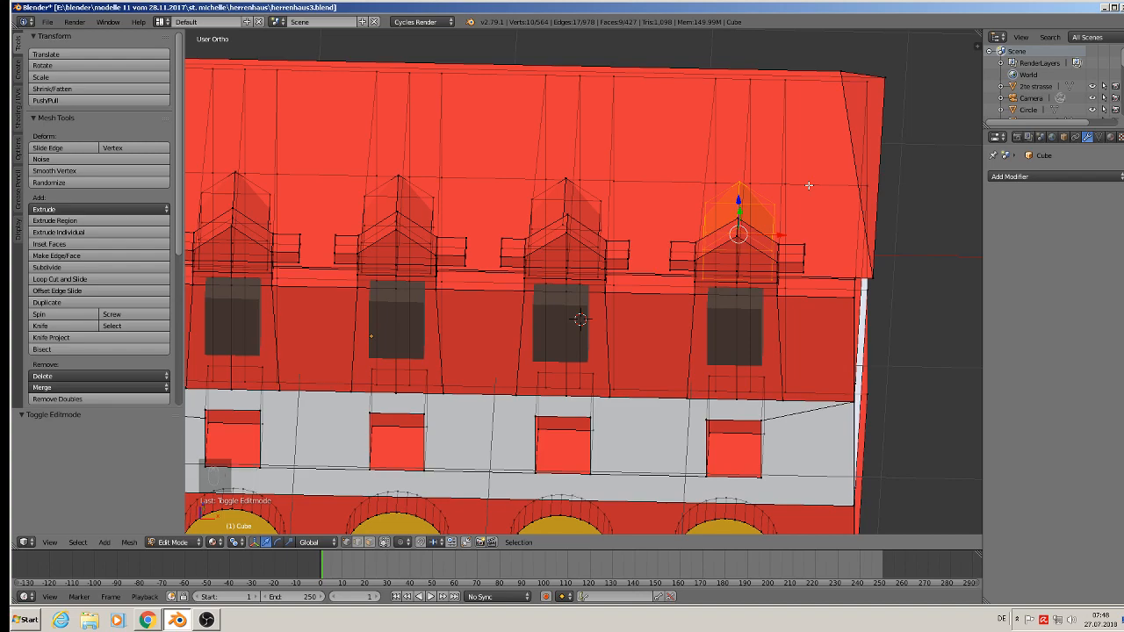
{"action": "middle_click_drag", "start_coordinate": [810, 185], "coordinate": [812, 139]}
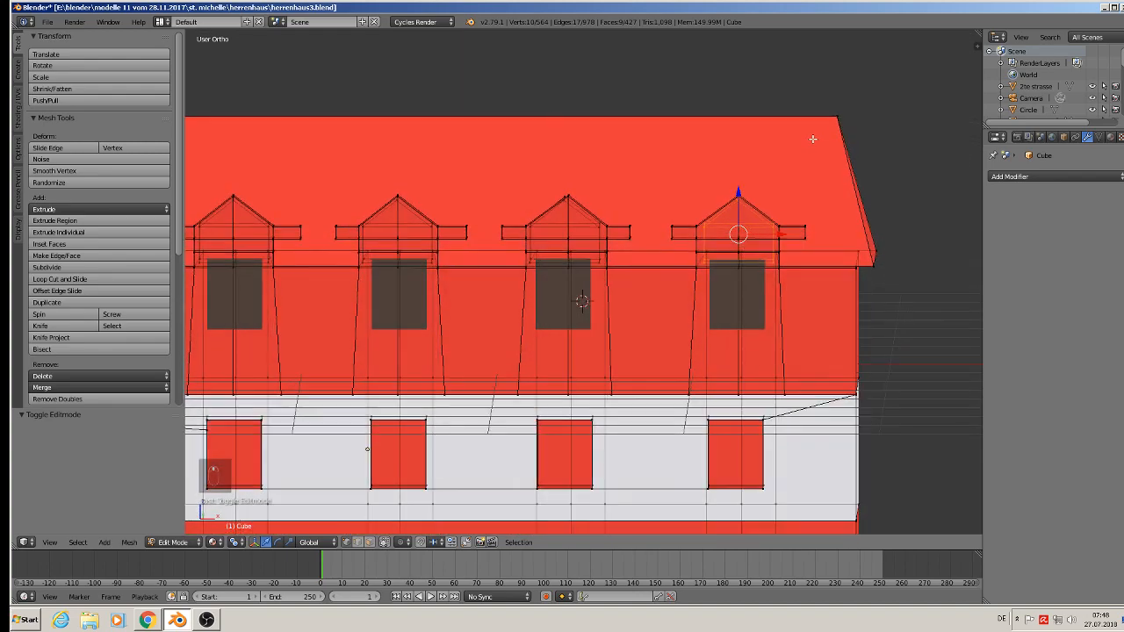
{"action": "key", "text": "KP_1"}
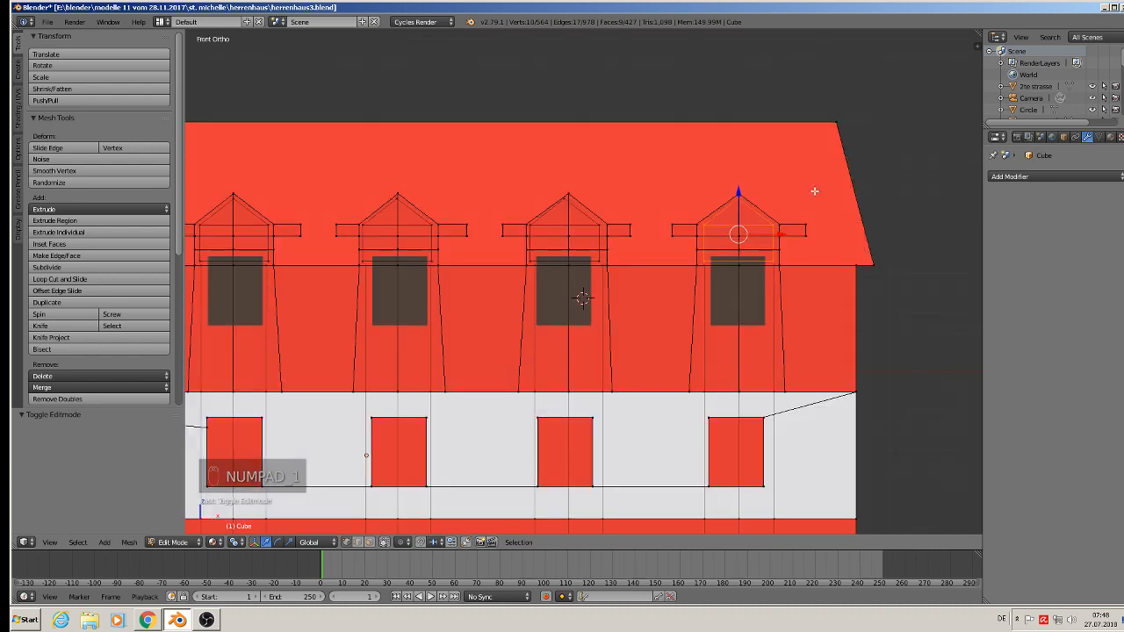
{"action": "scroll", "coordinate": [806, 196], "scroll_direction": "up", "scroll_amount": 3}
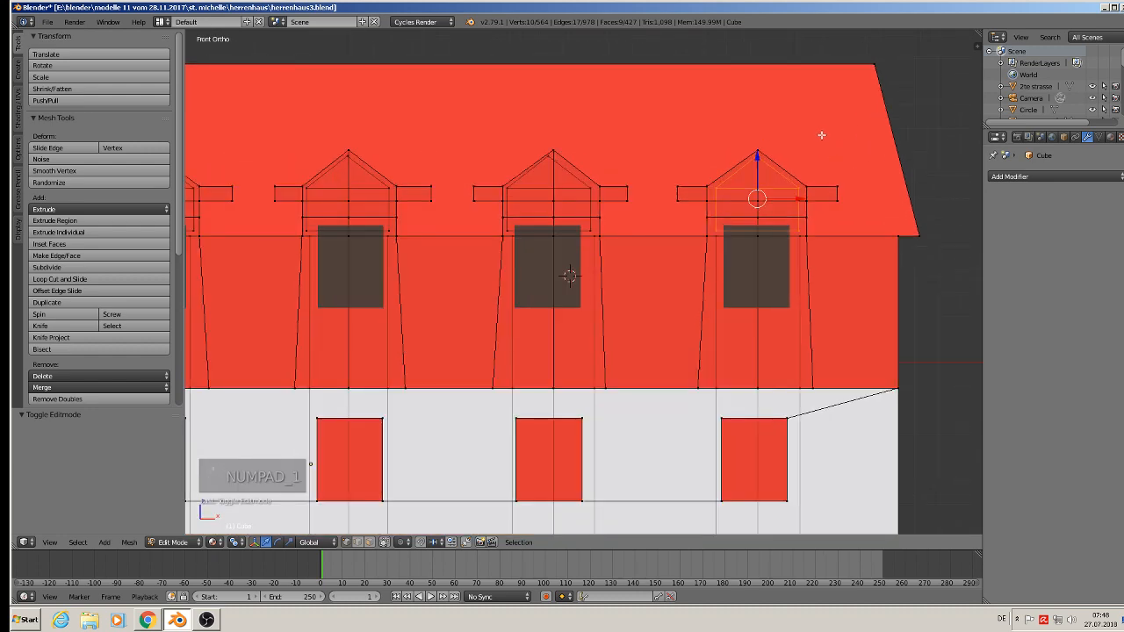
{"action": "key", "text": "ctrl+r"}
{"action": "left_click", "coordinate": [414, 75]}
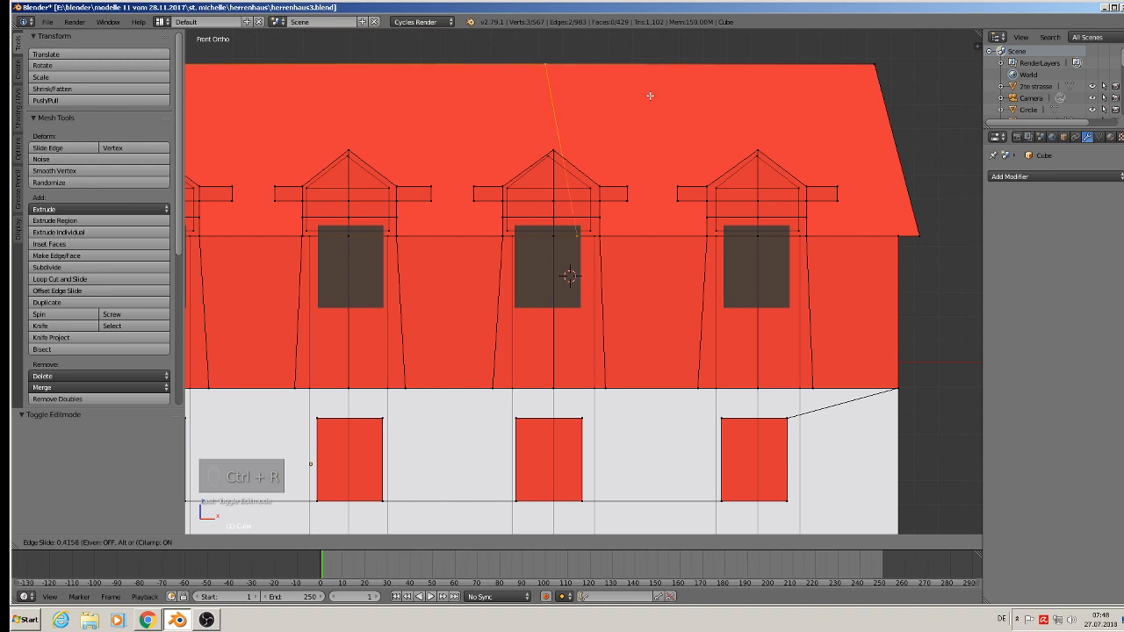
{"action": "left_click", "coordinate": [869, 130]}
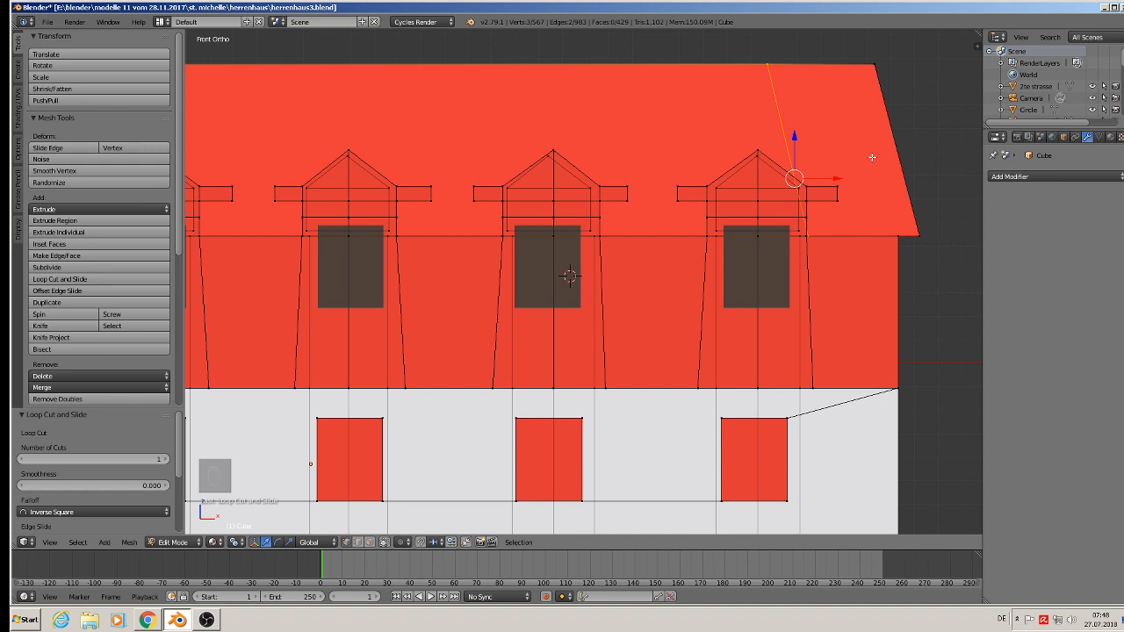
- Straighten the new roof cut by scaling it to 0 along X and move it about 0.082 along X to the last dormer's outer side
{"action": "key", "text": "s"}
{"action": "key", "text": "x"}
{"action": "key", "text": "0"}
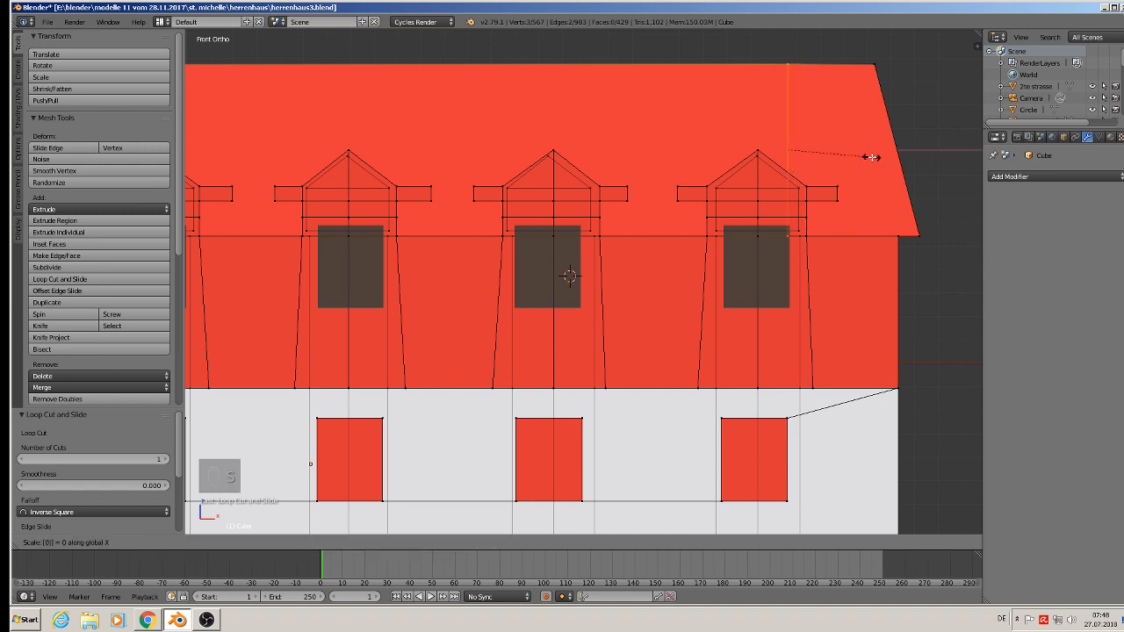
{"action": "key", "text": "Return"}
{"action": "key", "text": "g"}
{"action": "key", "text": "x"}
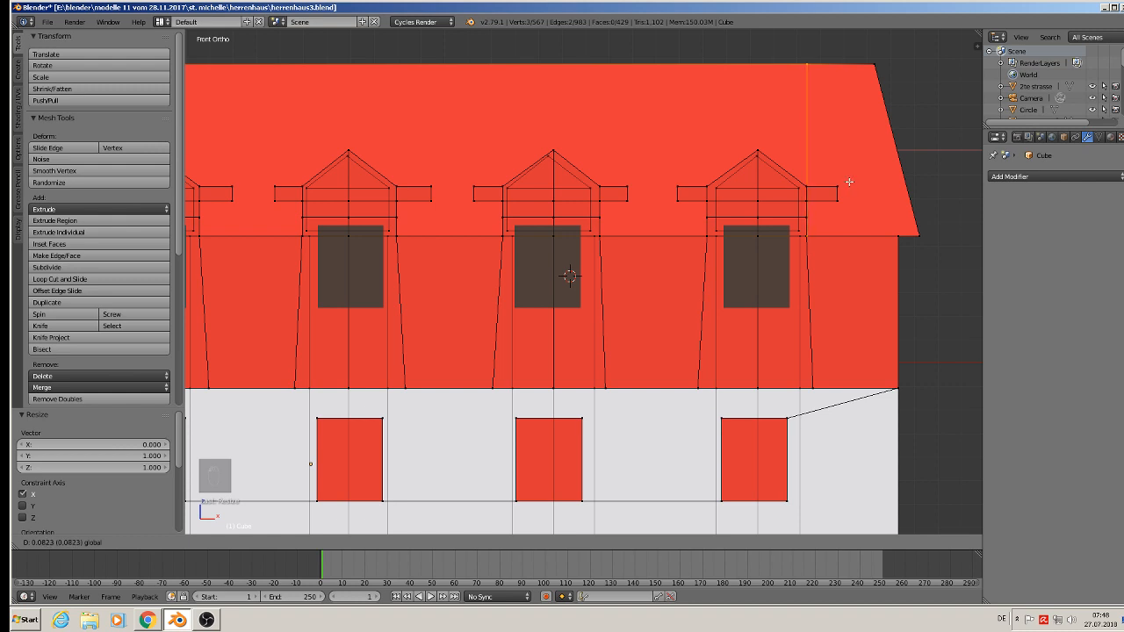
{"action": "left_click", "coordinate": [848, 181]}
- Add two single loop cuts across the front roof slope, aligned with both sides of the wide triple-window dormer
{"action": "scroll", "coordinate": [795, 214], "scroll_direction": "down", "scroll_amount": 2}
{"action": "middle_click_drag", "start_coordinate": [676, 203], "coordinate": [1000, 216], "text": "shift"}
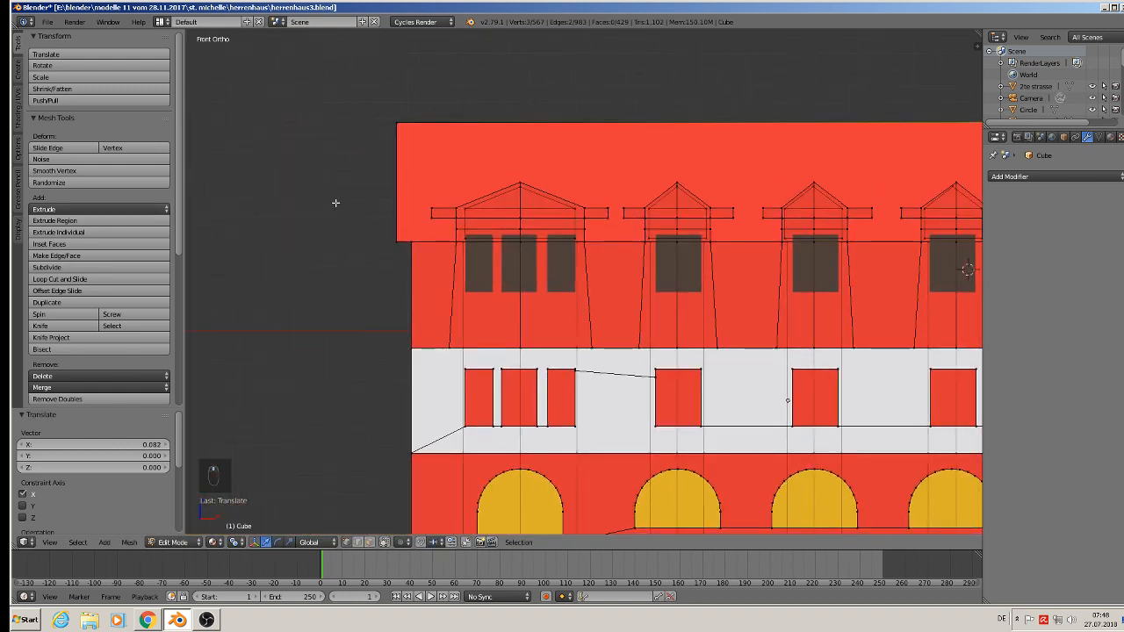
{"action": "key", "text": "ctrl+r"}
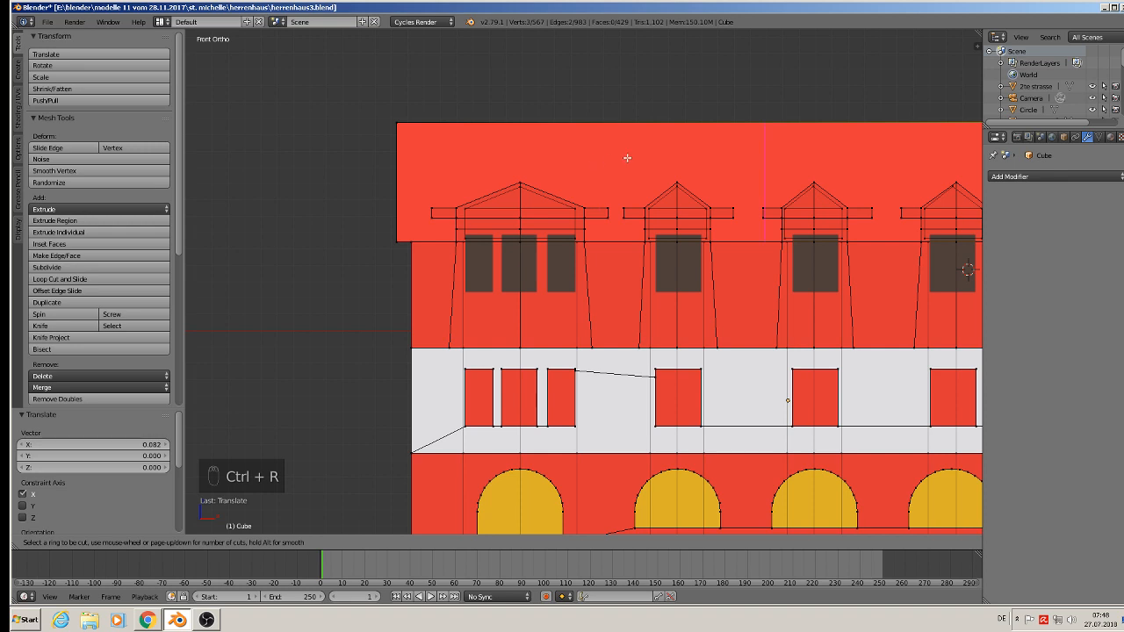
{"action": "left_click", "coordinate": [739, 154]}
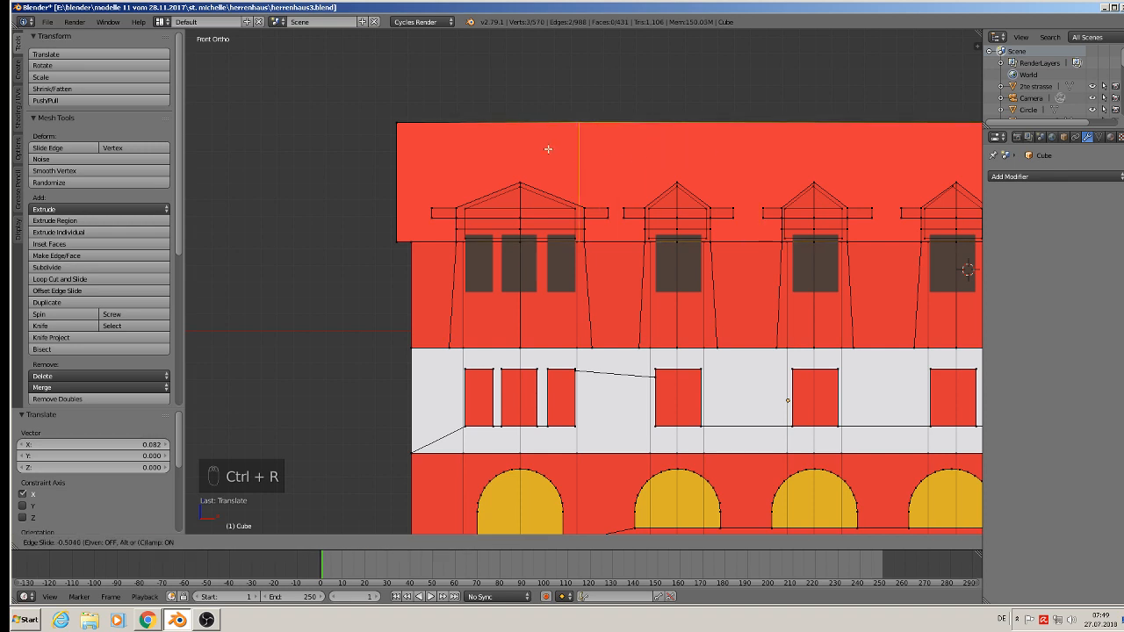
{"action": "left_click", "coordinate": [430, 141]}
{"action": "key", "text": "ctrl+r"}
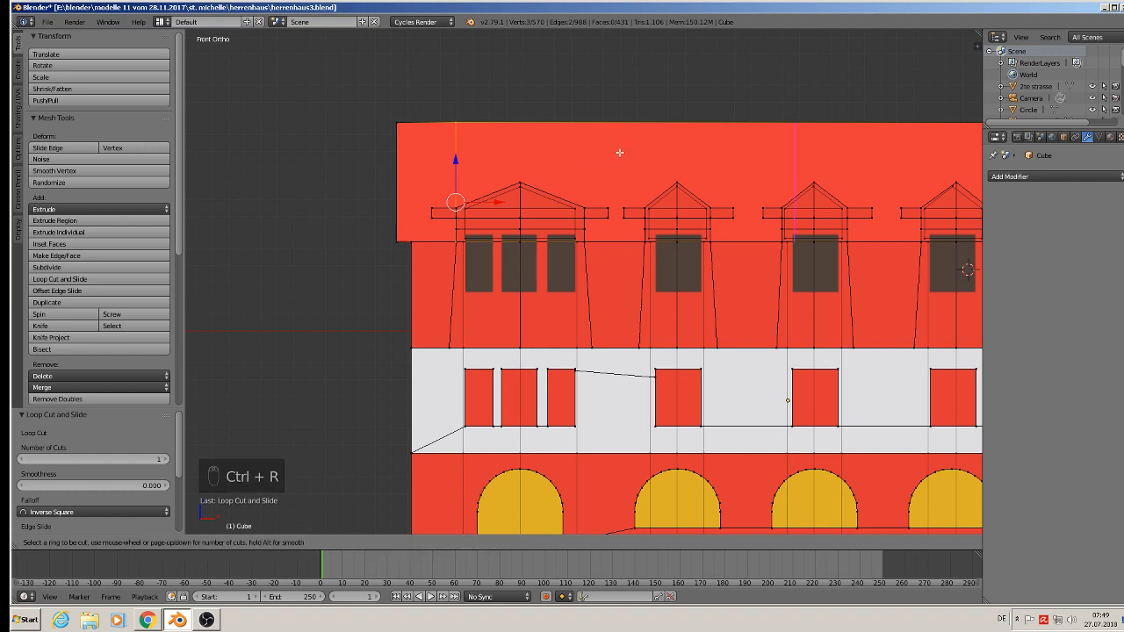
{"action": "left_click", "coordinate": [615, 151]}
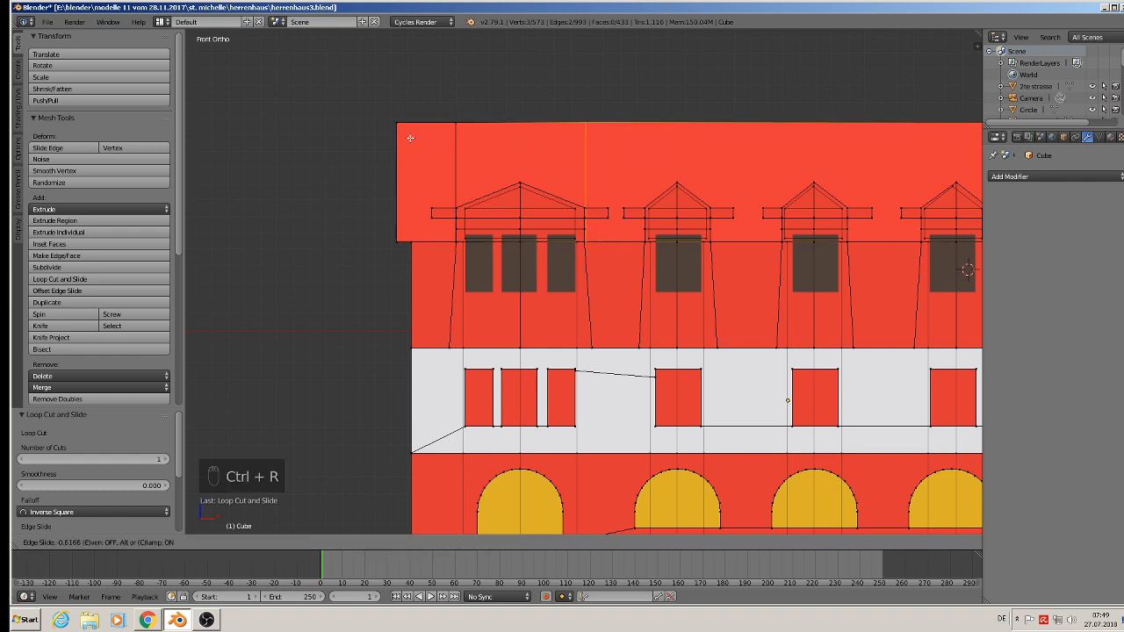
{"action": "left_click", "coordinate": [410, 138]}
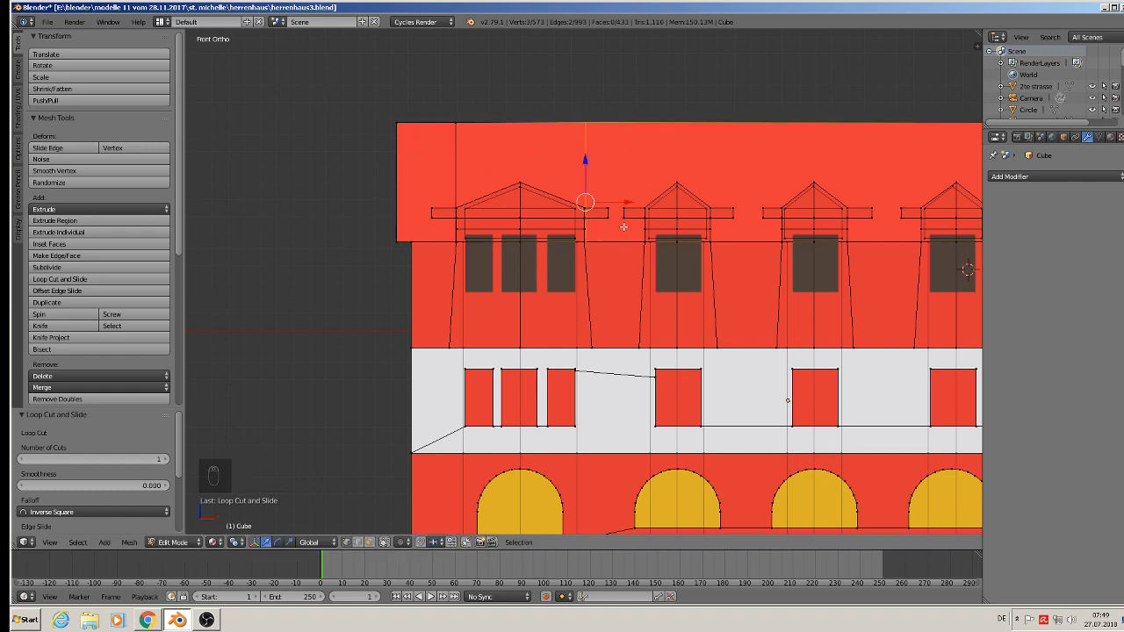
- Add two loop cuts across the roof slope, aligned with both sides of the first narrow dormer
{"action": "key", "text": "ctrl+r"}
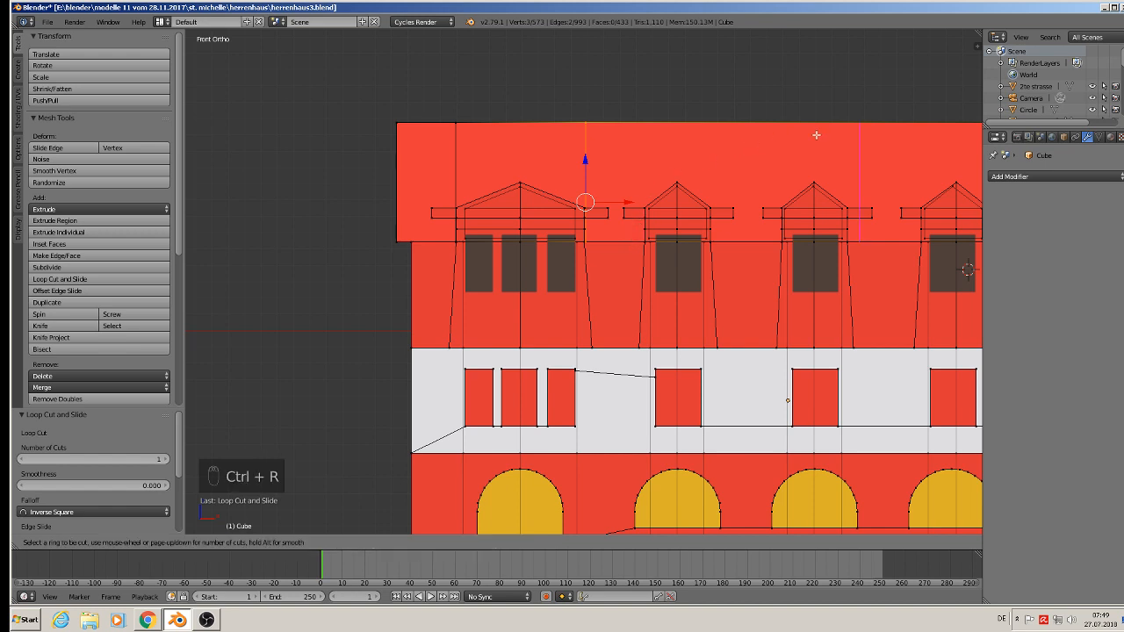
{"action": "left_click", "coordinate": [694, 144]}
{"action": "left_click", "coordinate": [601, 146]}
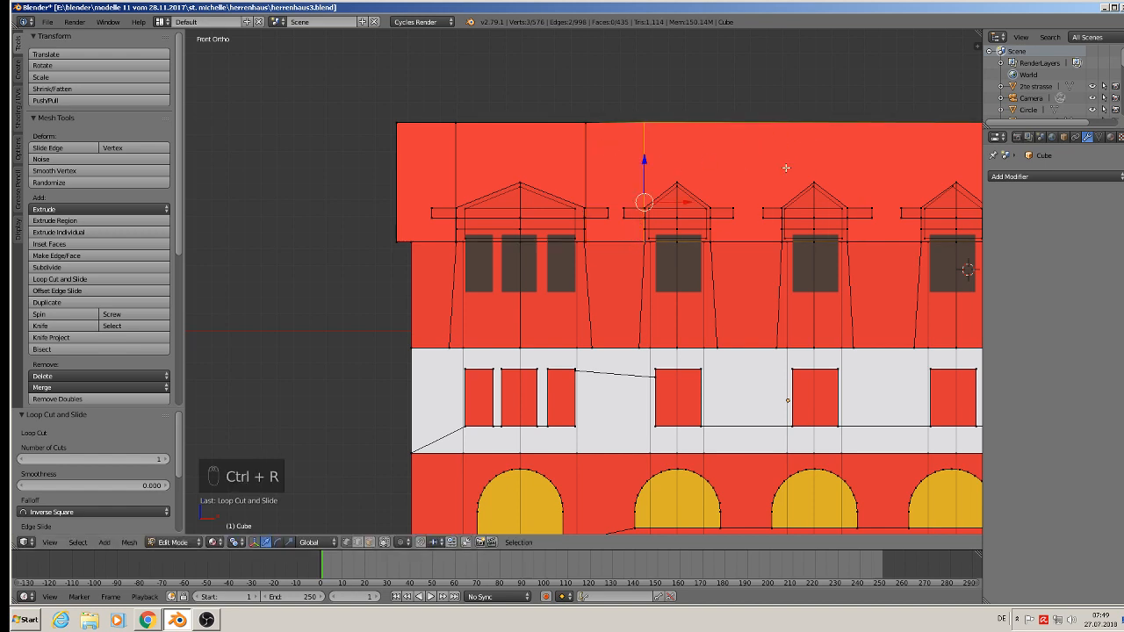
{"action": "middle_click_drag", "start_coordinate": [786, 168], "coordinate": [571, 179], "text": "shift"}
{"action": "key", "text": "ctrl+r"}
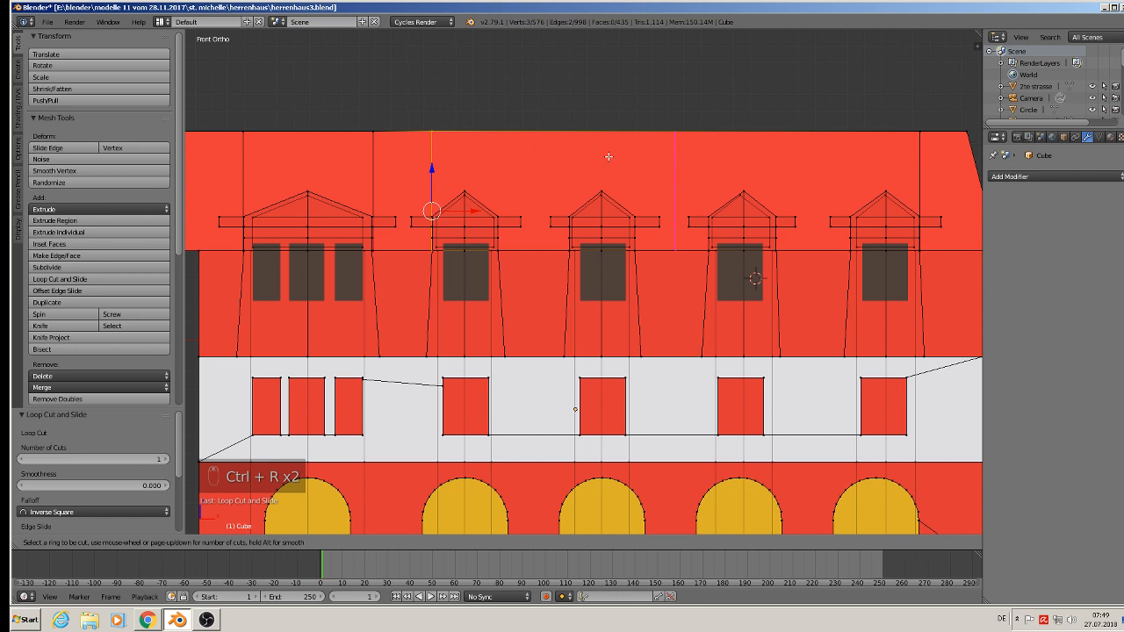
{"action": "left_click", "coordinate": [607, 157]}
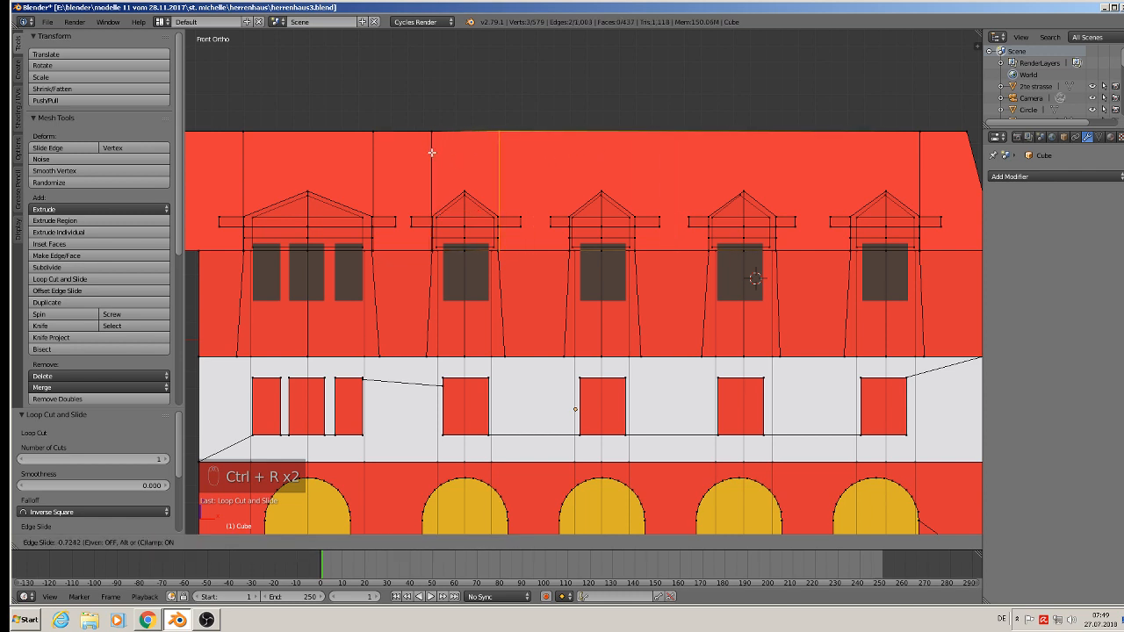
{"action": "left_click", "coordinate": [432, 153]}
- Add two loop cuts across the roof slope, aligned with both sides of the second narrow dormer
{"action": "key", "text": "ctrl+r"}
{"action": "left_click", "coordinate": [552, 145]}
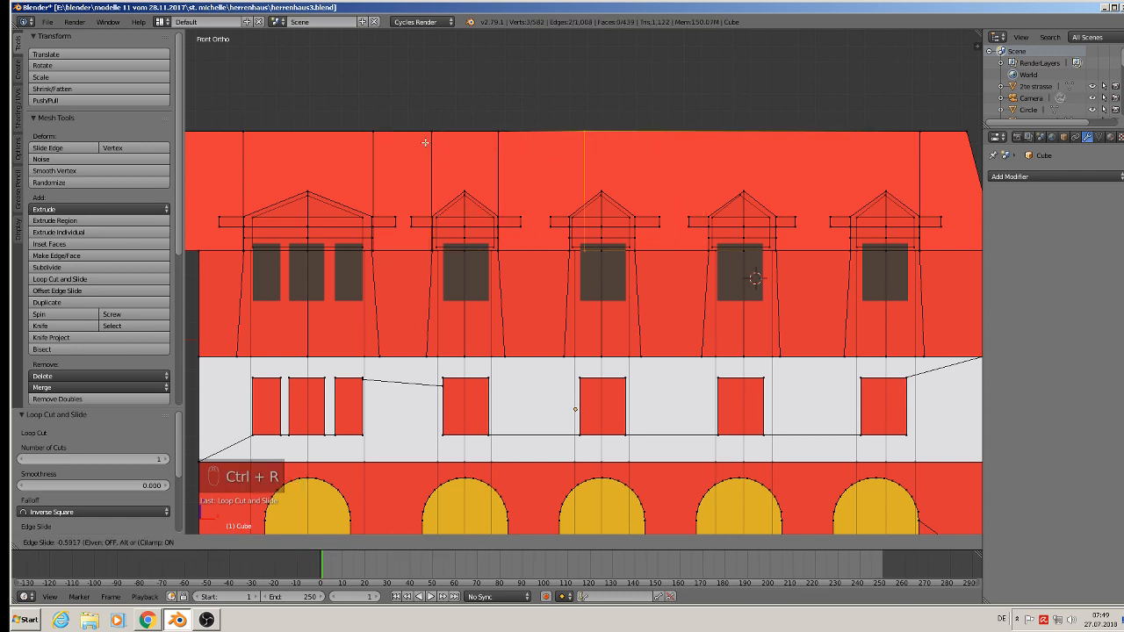
{"action": "left_click", "coordinate": [410, 137]}
{"action": "key", "text": "ctrl+r"}
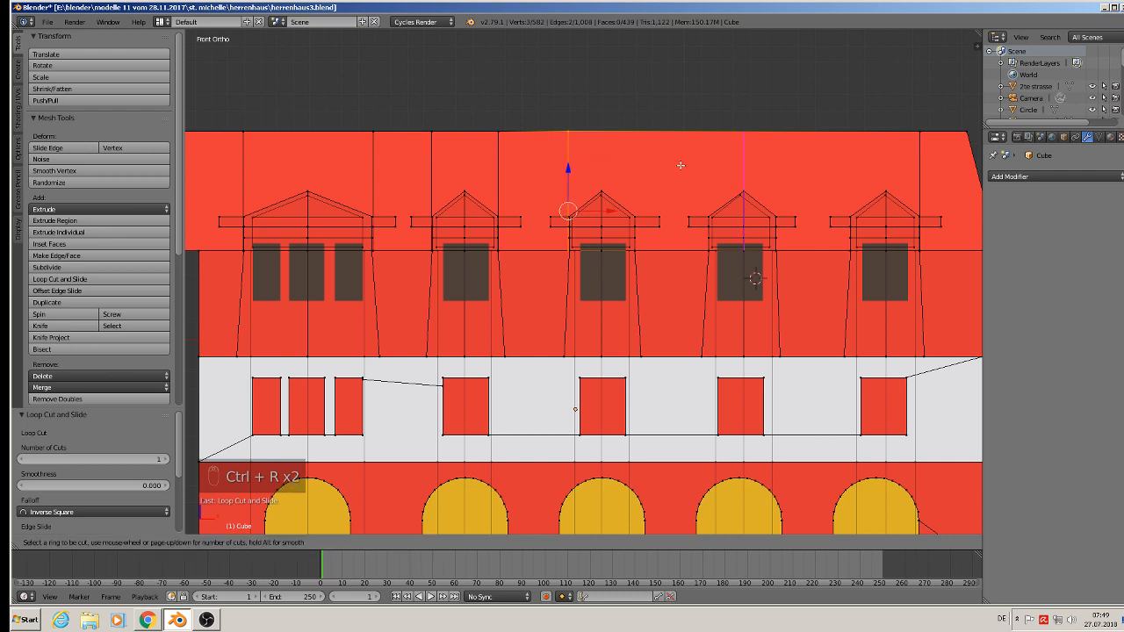
{"action": "left_click", "coordinate": [679, 165]}
{"action": "left_click", "coordinate": [572, 151]}
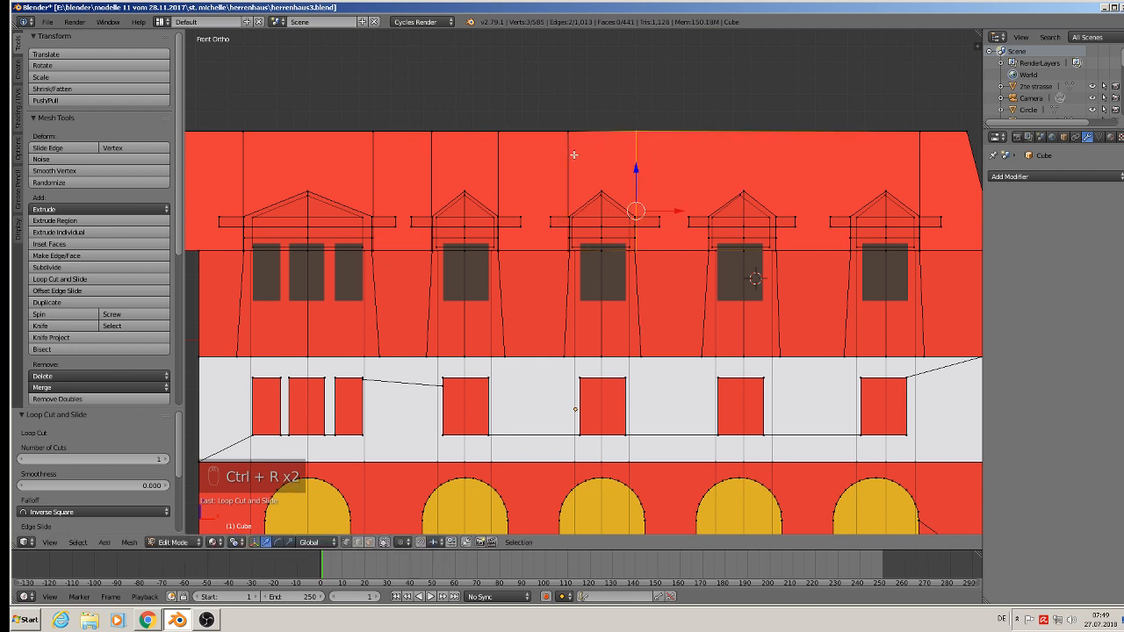
{"action": "key", "text": "ctrl+r"}
{"action": "left_click", "coordinate": [727, 161]}
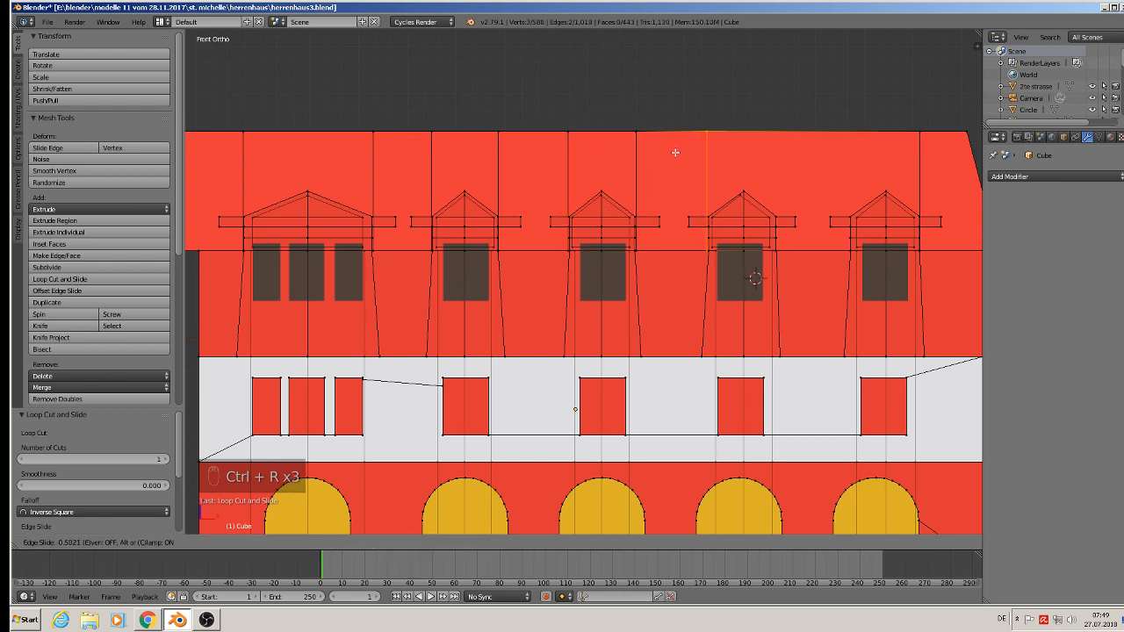
{"action": "left_click", "coordinate": [676, 153]}
{"action": "key", "text": "ctrl+r"}
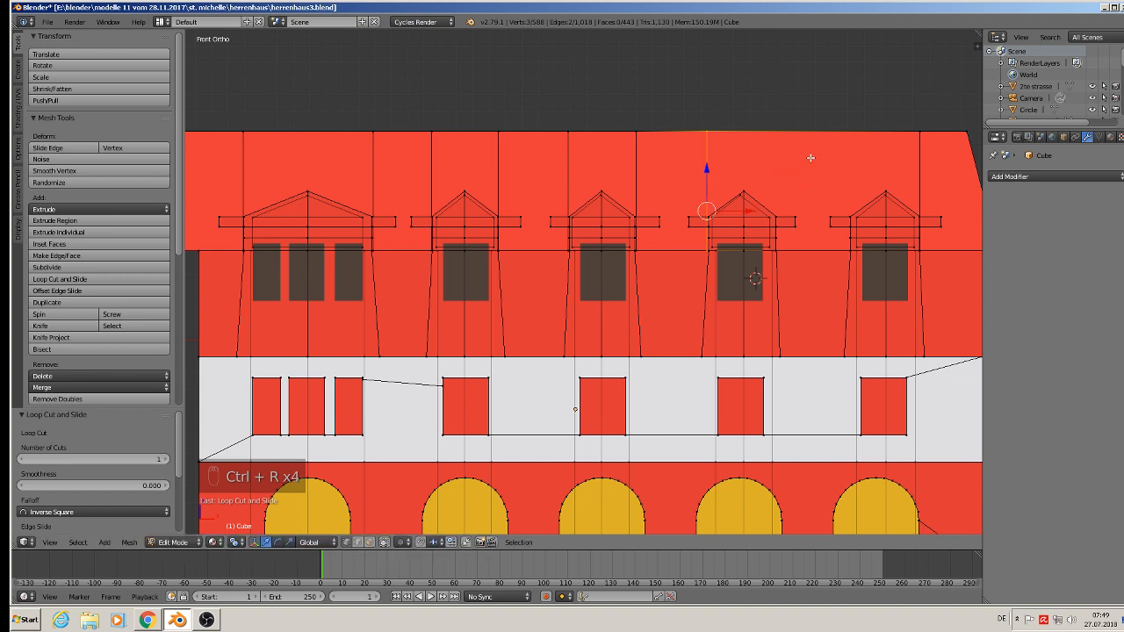
{"action": "key", "text": "ctrl+z"}
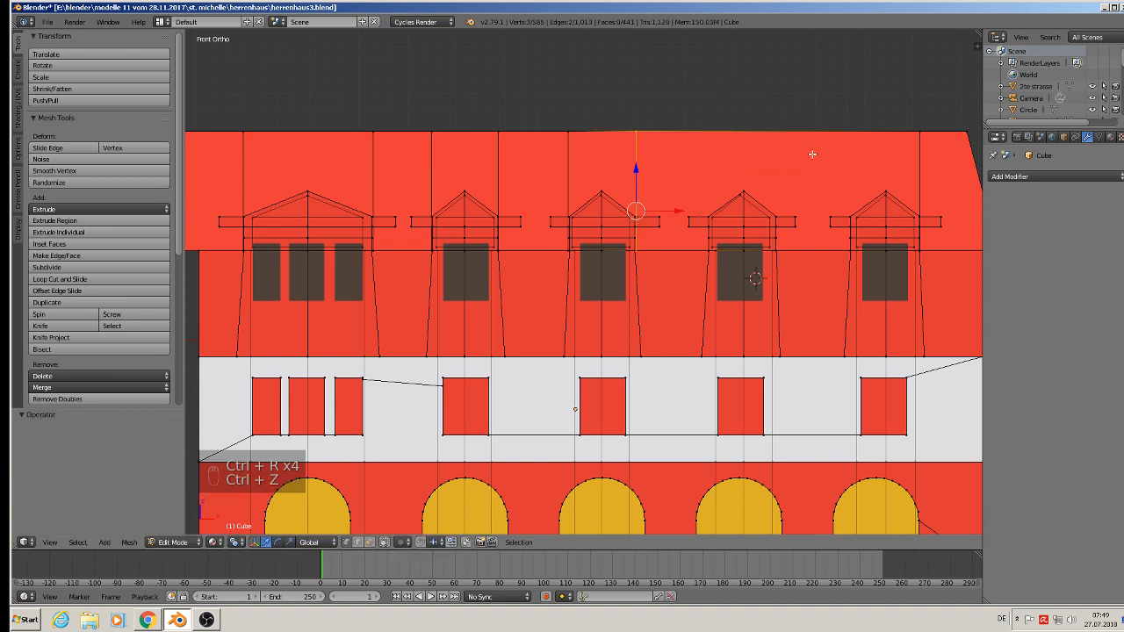
- Add two loop cuts across the roof slope, aligned with both sides of the third narrow dormer
{"action": "key", "text": "ctrl+r"}
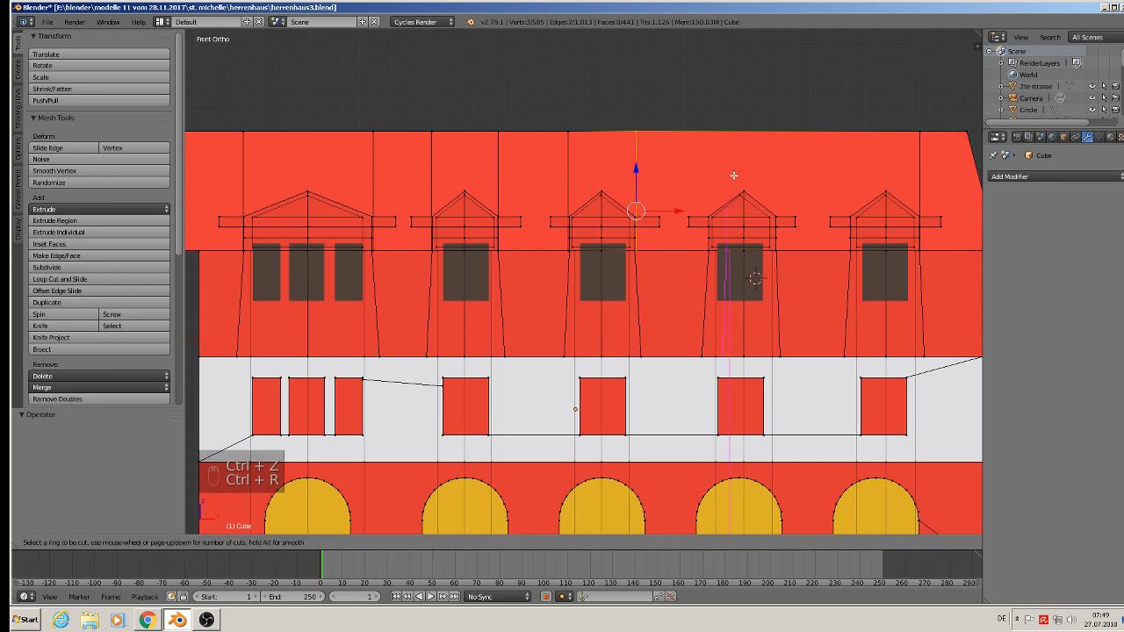
{"action": "left_click", "coordinate": [752, 138]}
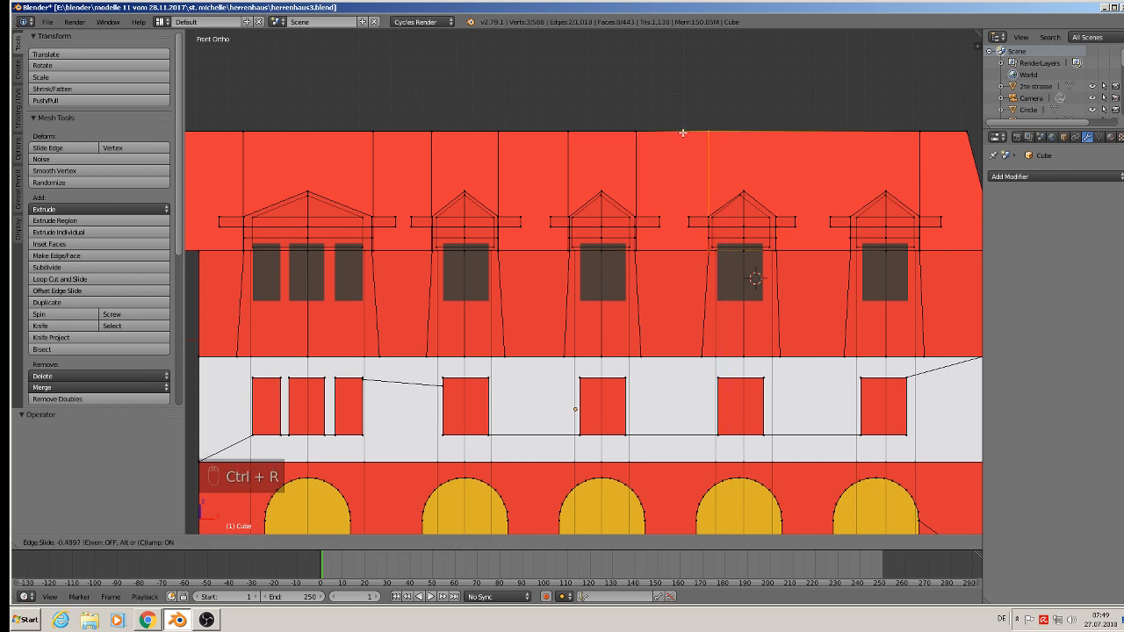
{"action": "left_click", "coordinate": [678, 131]}
{"action": "key", "text": "ctrl+r"}
{"action": "left_click", "coordinate": [783, 143]}
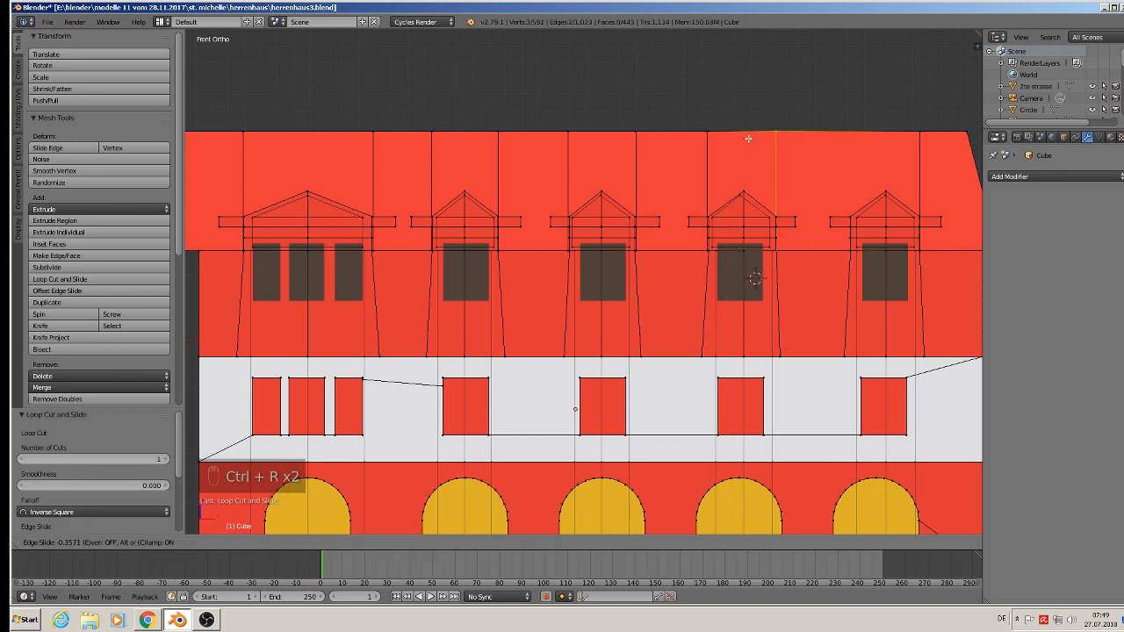
{"action": "left_click", "coordinate": [752, 139]}
- Add a loop cut across the roof slope at the last narrow dormer's inner side and return to Object Mode
{"action": "key", "text": "ctrl+r"}
{"action": "left_click", "coordinate": [848, 150]}
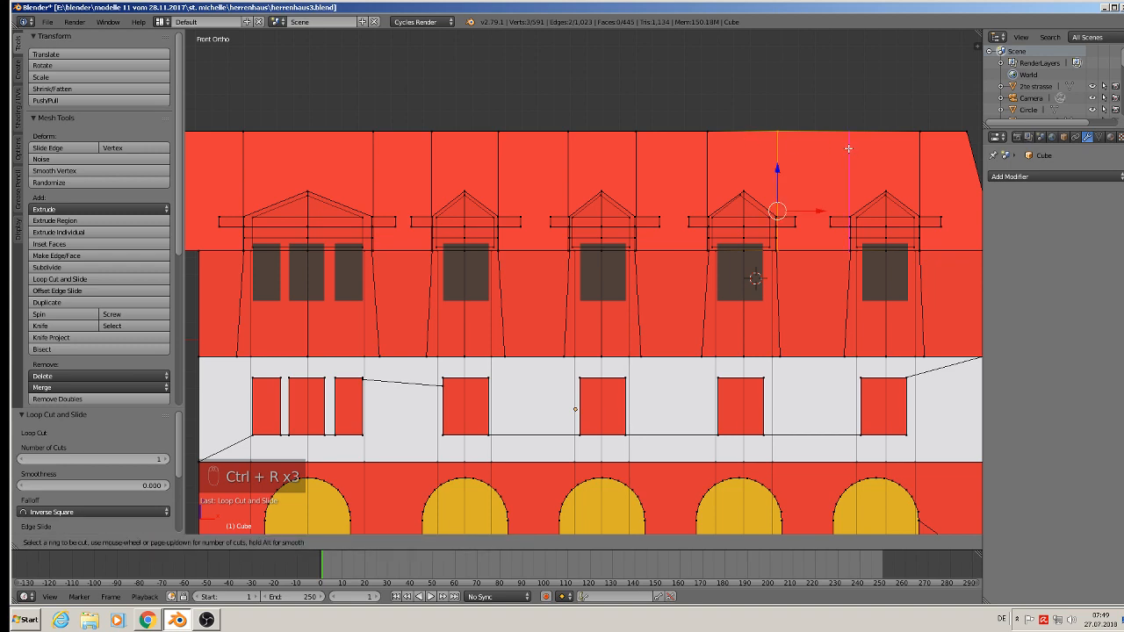
{"action": "left_click", "coordinate": [851, 151]}
{"action": "scroll", "coordinate": [861, 202], "scroll_direction": "down", "scroll_amount": 3}
{"action": "middle_click_drag", "start_coordinate": [860, 202], "coordinate": [800, 229]}
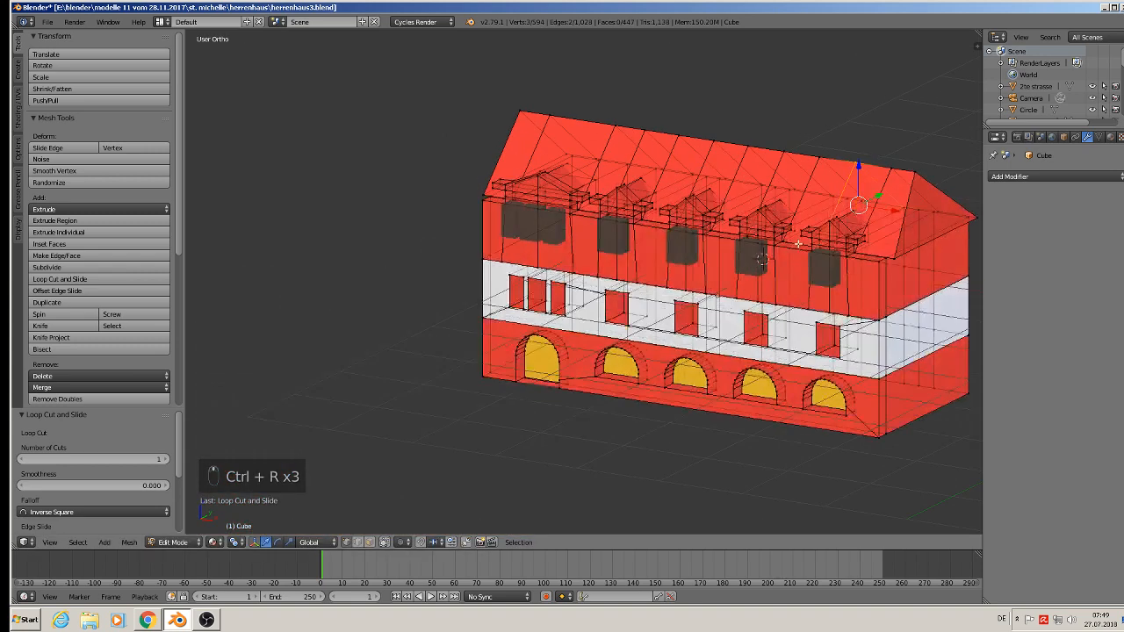
{"action": "key", "text": "Tab"}
- Examine how the dormers meet the roof slope in both Object Mode and Edit Mode, with nothing selected in the mesh
{"action": "scroll", "coordinate": [764, 248], "scroll_direction": "up", "scroll_amount": 5}
{"action": "scroll", "coordinate": [734, 265], "scroll_direction": "up", "scroll_amount": 3}
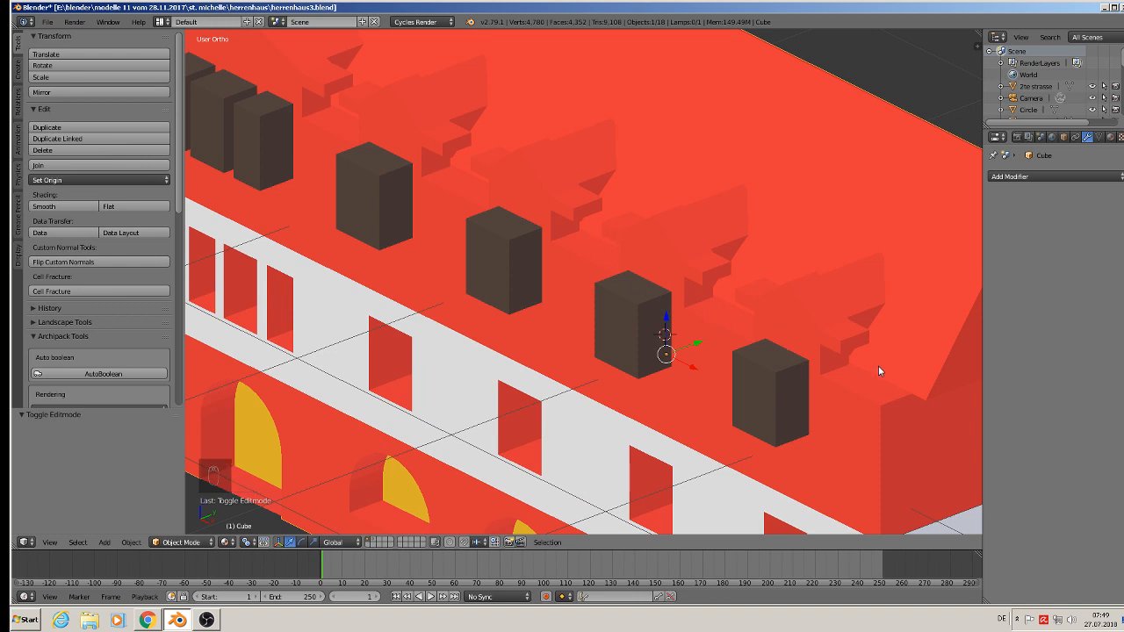
{"action": "scroll", "coordinate": [884, 382], "scroll_direction": "down", "scroll_amount": 3}
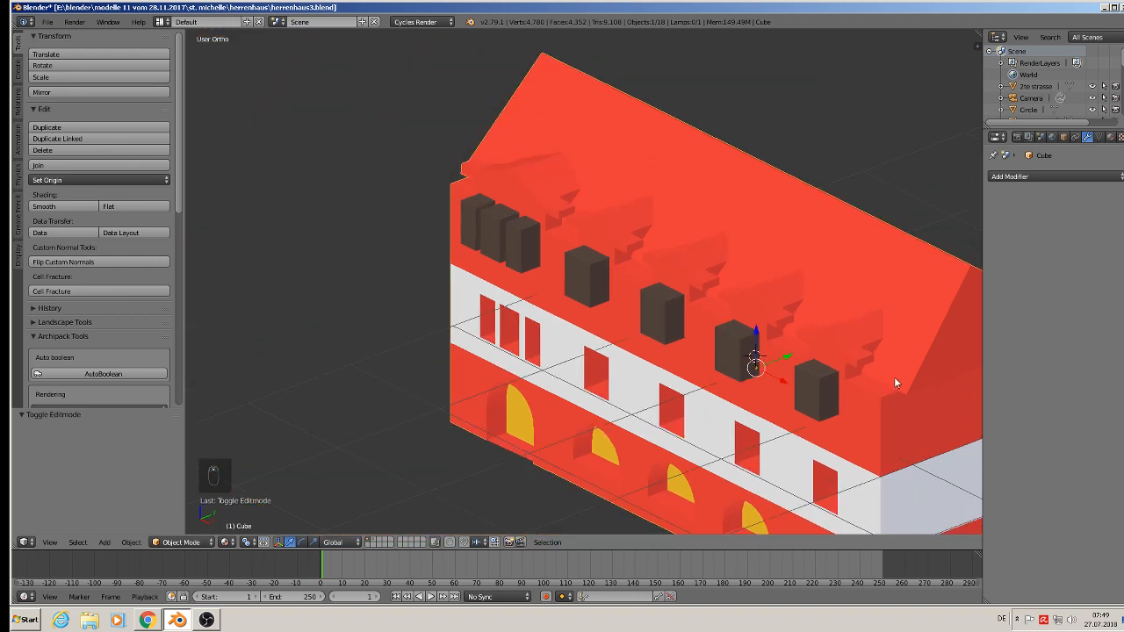
{"action": "scroll", "coordinate": [894, 377], "scroll_direction": "up", "scroll_amount": 1}
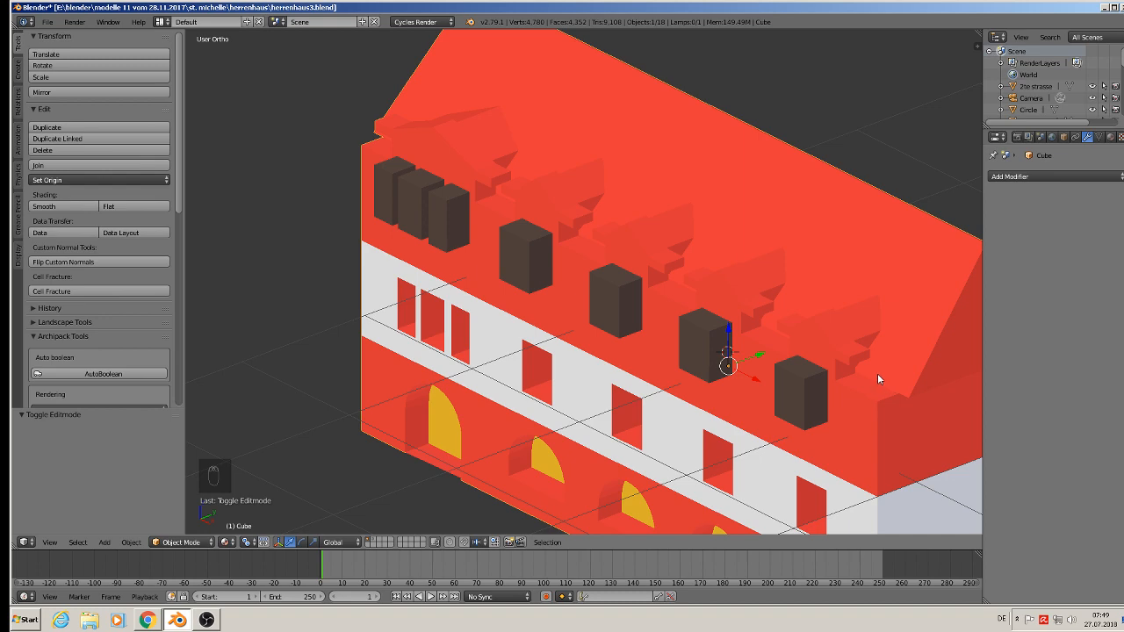
{"action": "key", "text": "Tab"}
{"action": "scroll", "coordinate": [915, 343], "scroll_direction": "down", "scroll_amount": 2}
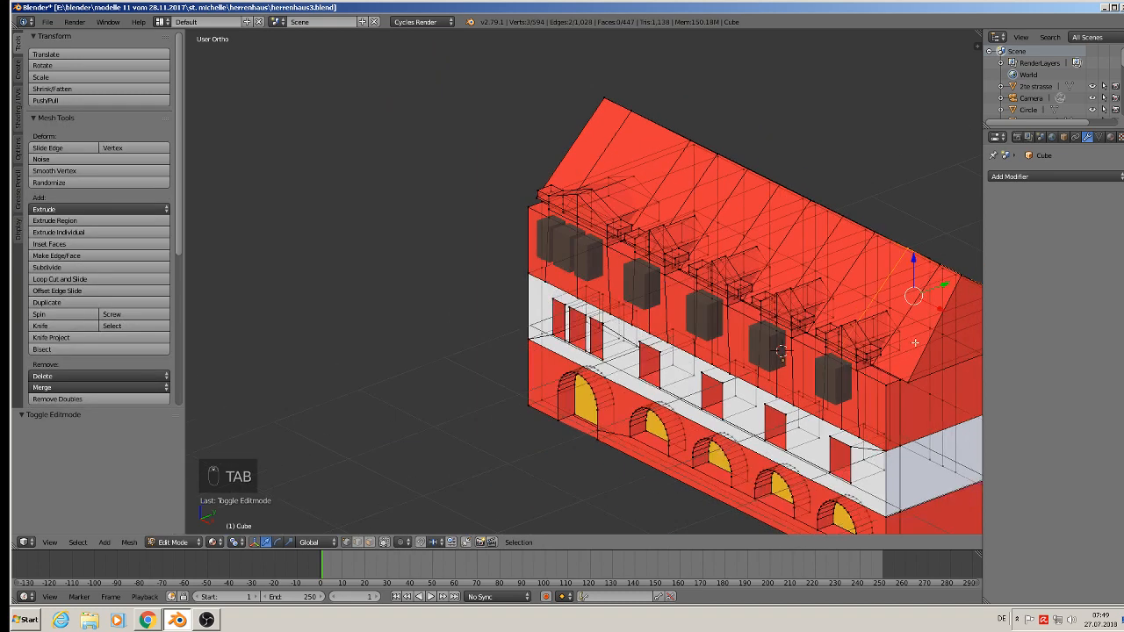
{"action": "key", "text": "a"}
{"action": "key", "text": "a"}
{"action": "middle_click_drag", "start_coordinate": [898, 339], "coordinate": [667, 312], "text": "shift"}
{"action": "scroll", "coordinate": [666, 309], "scroll_direction": "up", "scroll_amount": 3}
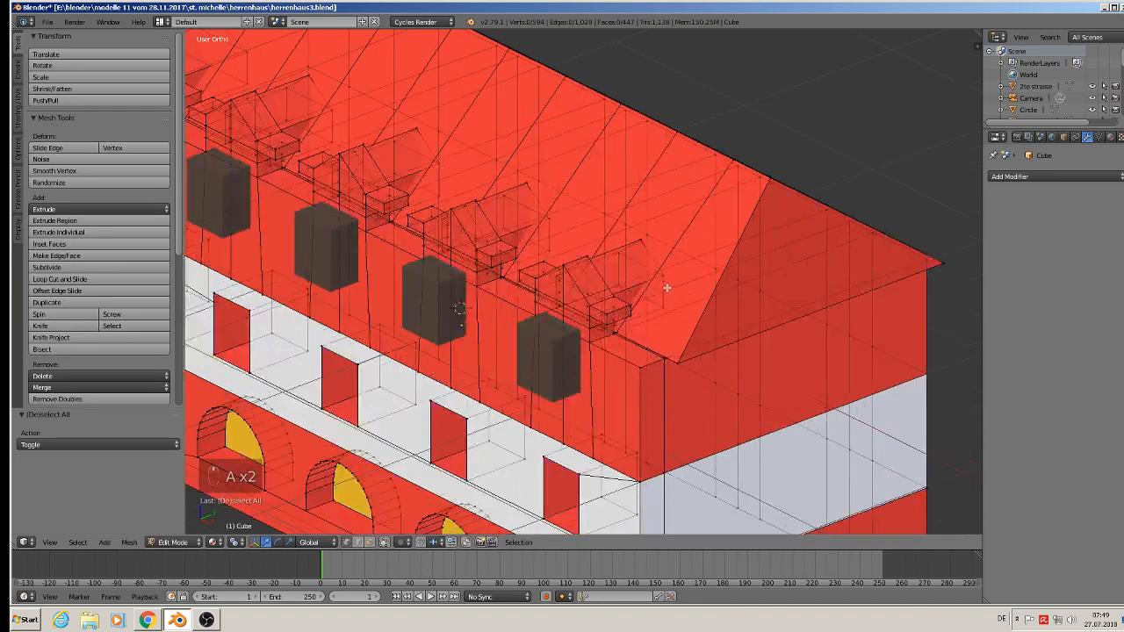
{"action": "scroll", "coordinate": [662, 309], "scroll_direction": "up", "scroll_amount": 1}
{"action": "key", "text": "Tab"}
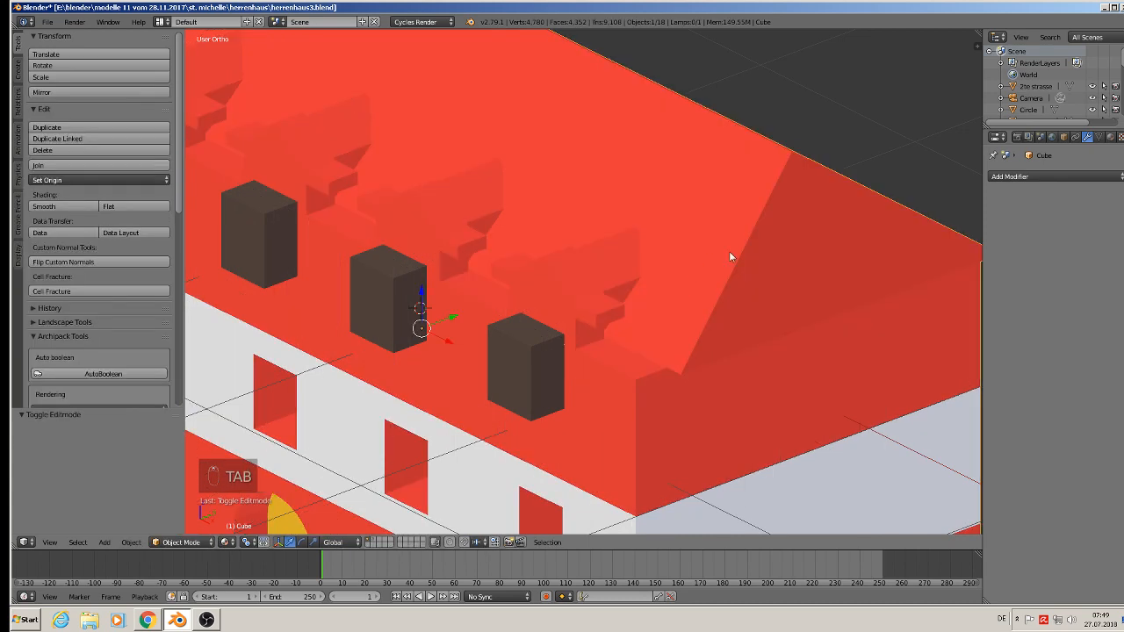
- Select the entire linked roof mesh, move it slightly forward along negative Y, and return to Object Mode
{"action": "key", "text": "Tab"}
{"action": "key", "text": "a"}
{"action": "key", "text": "a"}
{"action": "key", "text": "a"}
{"action": "key", "text": "a"}
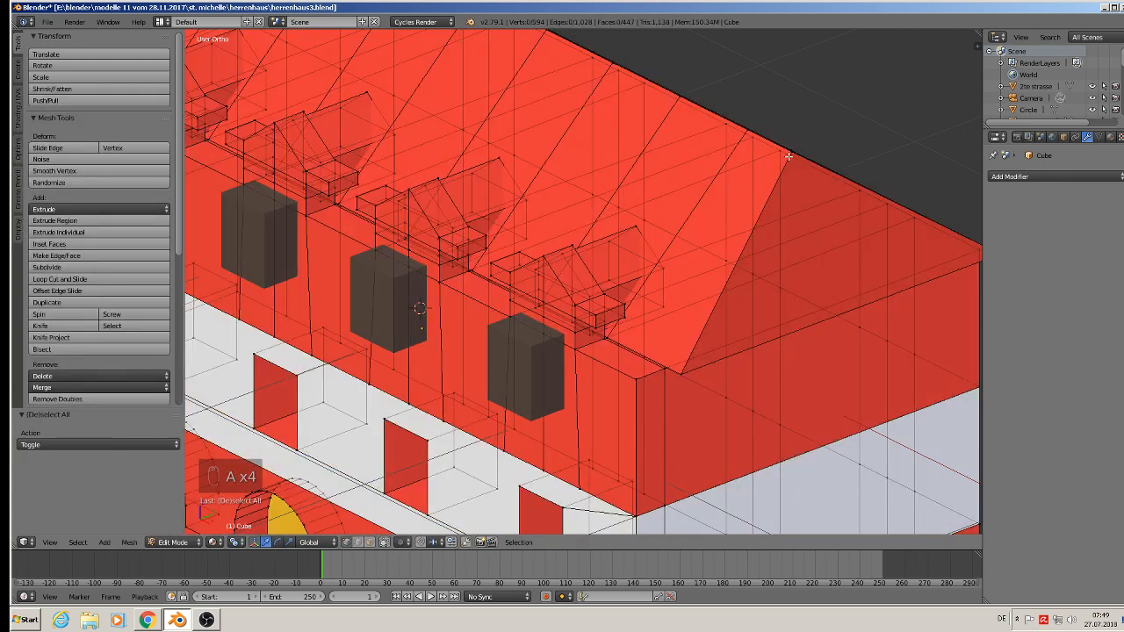
{"action": "key", "text": "l"}
{"action": "scroll", "coordinate": [764, 163], "scroll_direction": "down", "scroll_amount": 3}
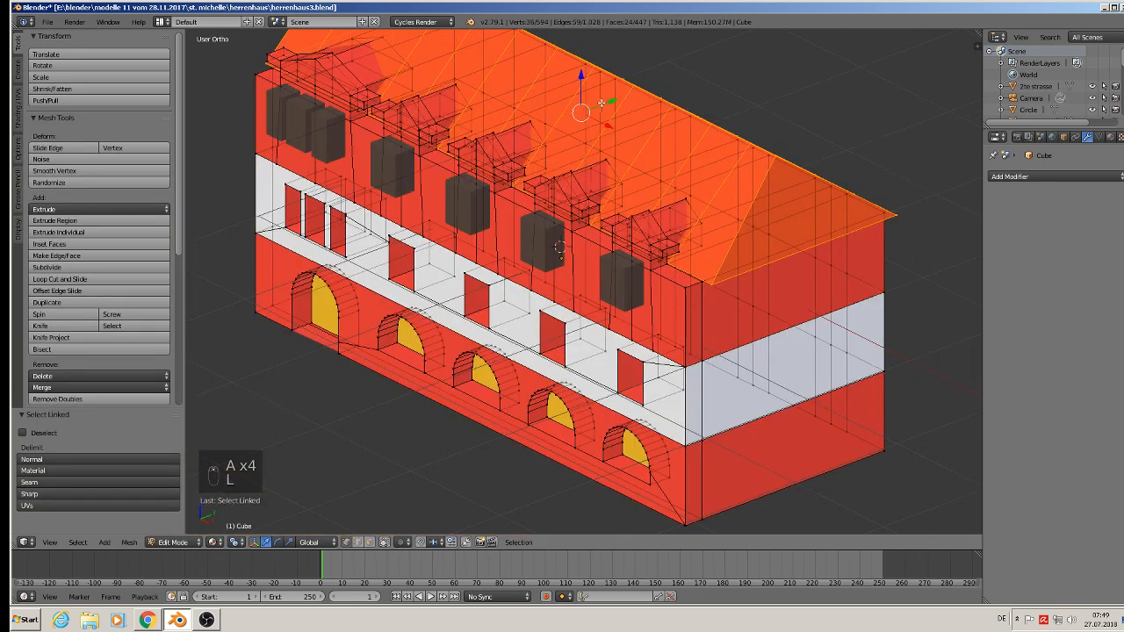
{"action": "left_click_drag", "start_coordinate": [600, 103], "coordinate": [593, 108]}
{"action": "key", "text": "Tab"}
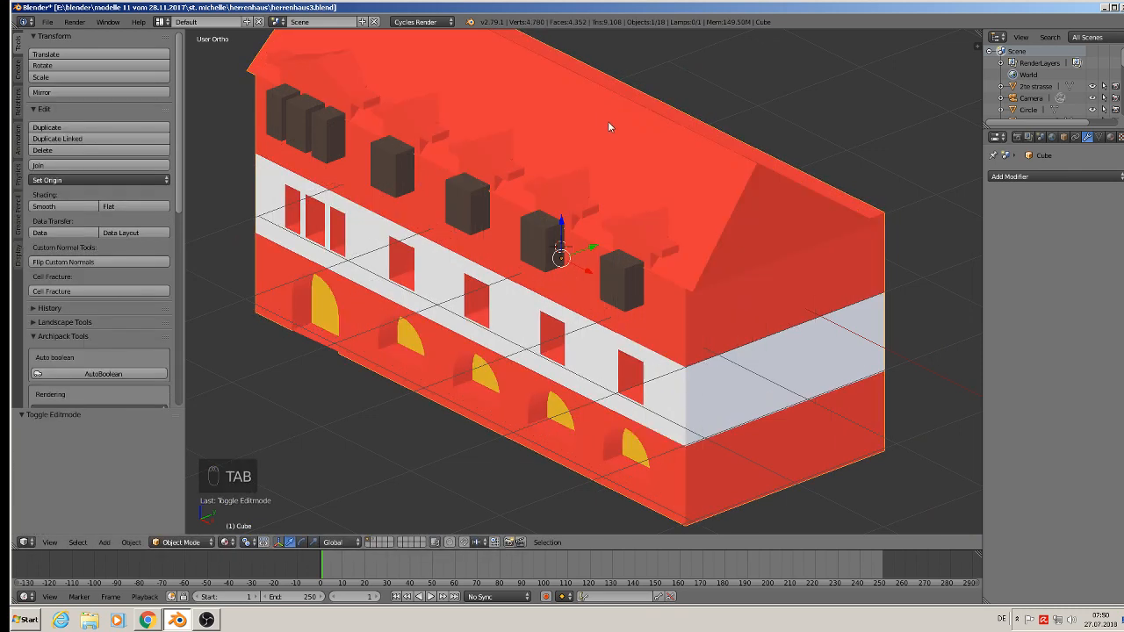
- Check the whole house from the front and side, and view the reference photos beside the model
{"action": "middle_click_drag", "start_coordinate": [628, 155], "coordinate": [666, 183]}
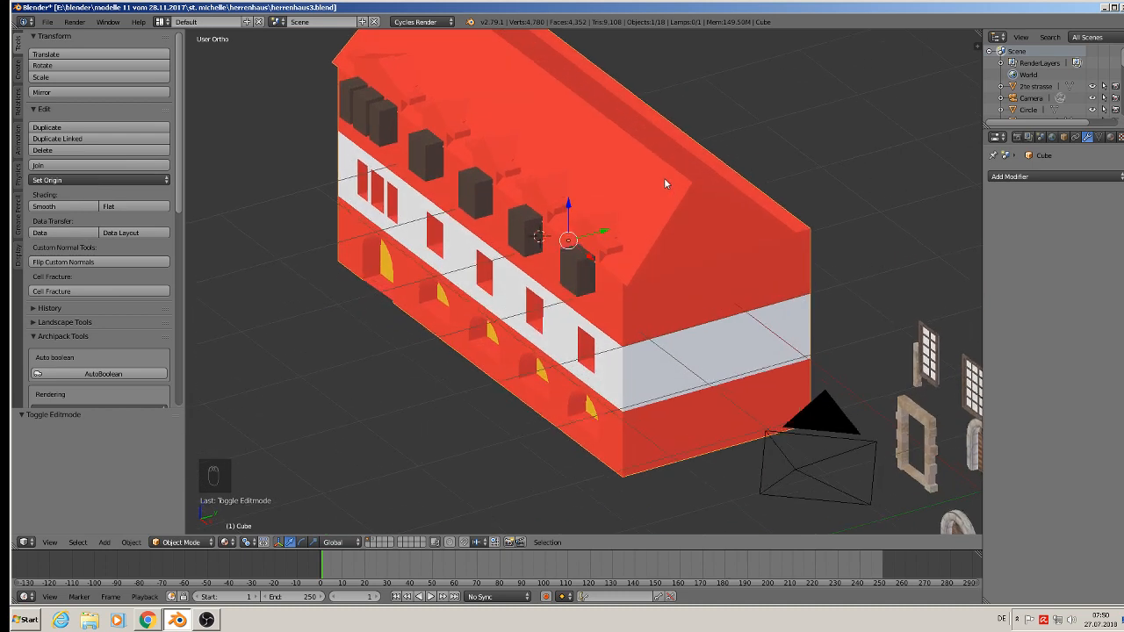
{"action": "scroll", "coordinate": [666, 183], "scroll_direction": "down", "scroll_amount": 4}
{"action": "middle_click_drag", "start_coordinate": [708, 253], "coordinate": [775, 230]}
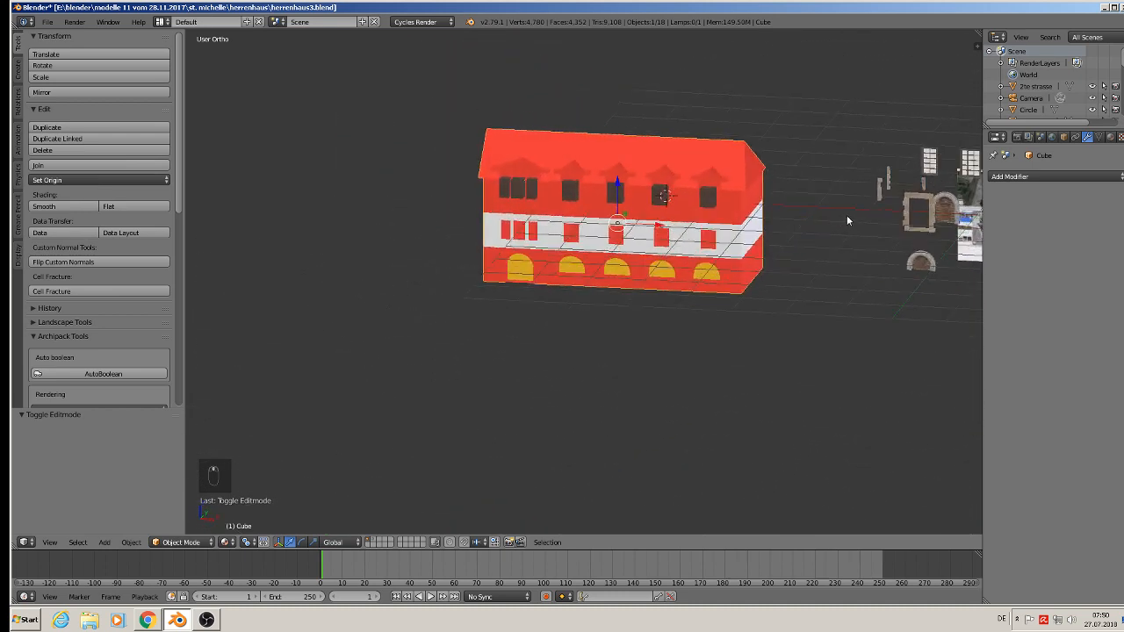
{"action": "middle_click_drag", "start_coordinate": [849, 218], "coordinate": [520, 230], "text": "shift"}
{"action": "scroll", "coordinate": [665, 241], "scroll_direction": "up", "scroll_amount": 6}
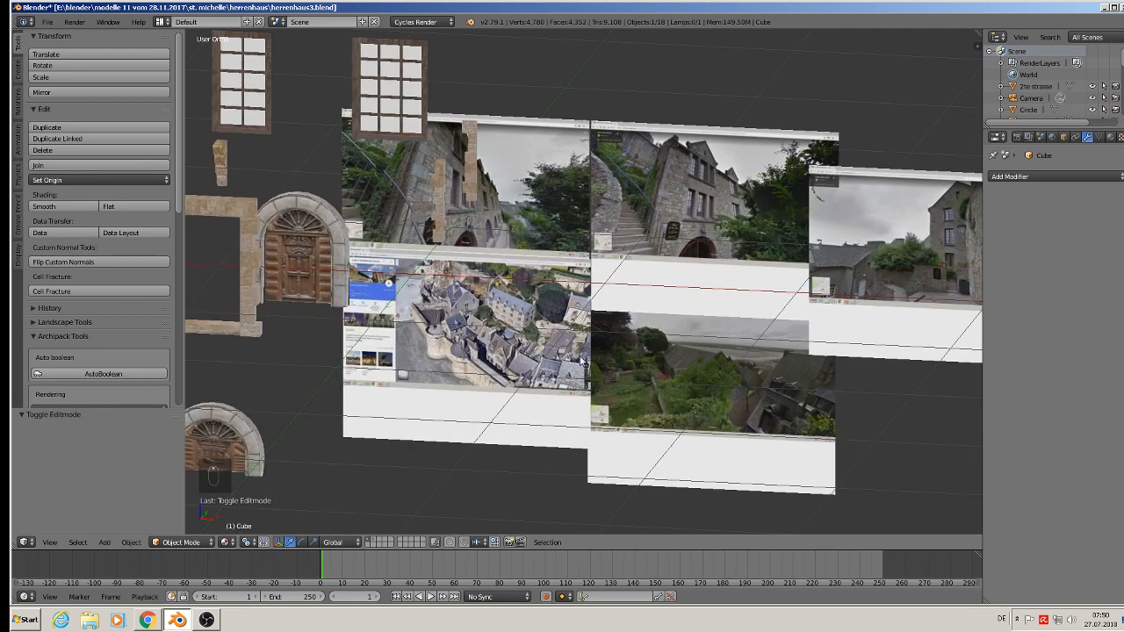
- Examine the roof and dormers in the aerial reference photo and compare them with the house model
{"action": "scroll", "coordinate": [492, 281], "scroll_direction": "up", "scroll_amount": 3}
{"action": "scroll", "coordinate": [488, 277], "scroll_direction": "up", "scroll_amount": 6}
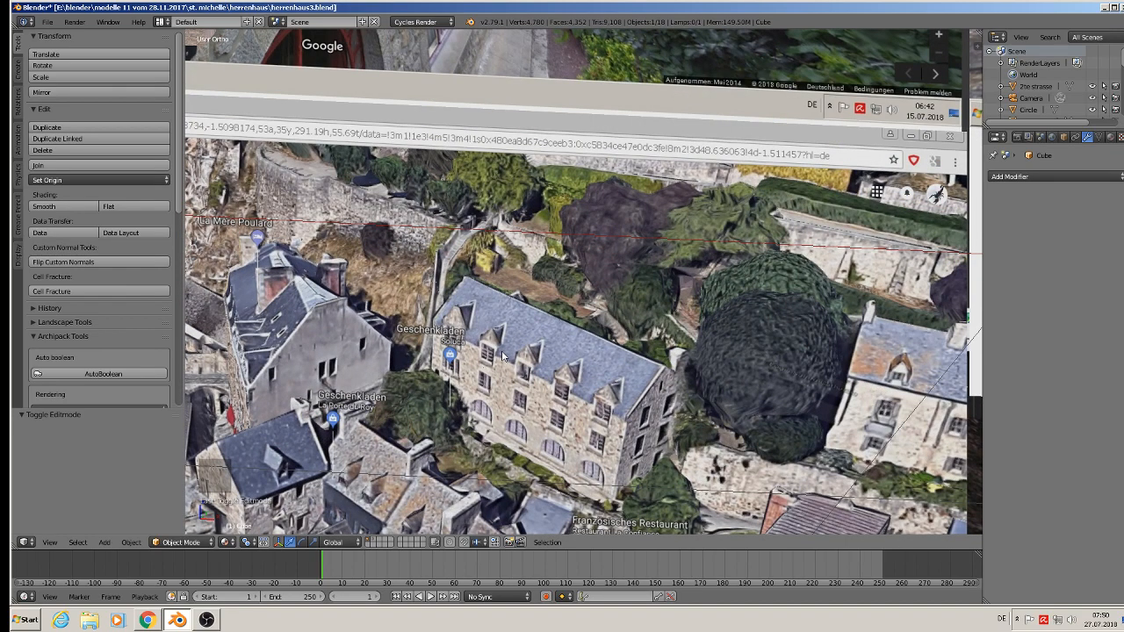
{"action": "scroll", "coordinate": [503, 356], "scroll_direction": "down", "scroll_amount": 2}
{"action": "scroll", "coordinate": [469, 339], "scroll_direction": "down", "scroll_amount": 6}
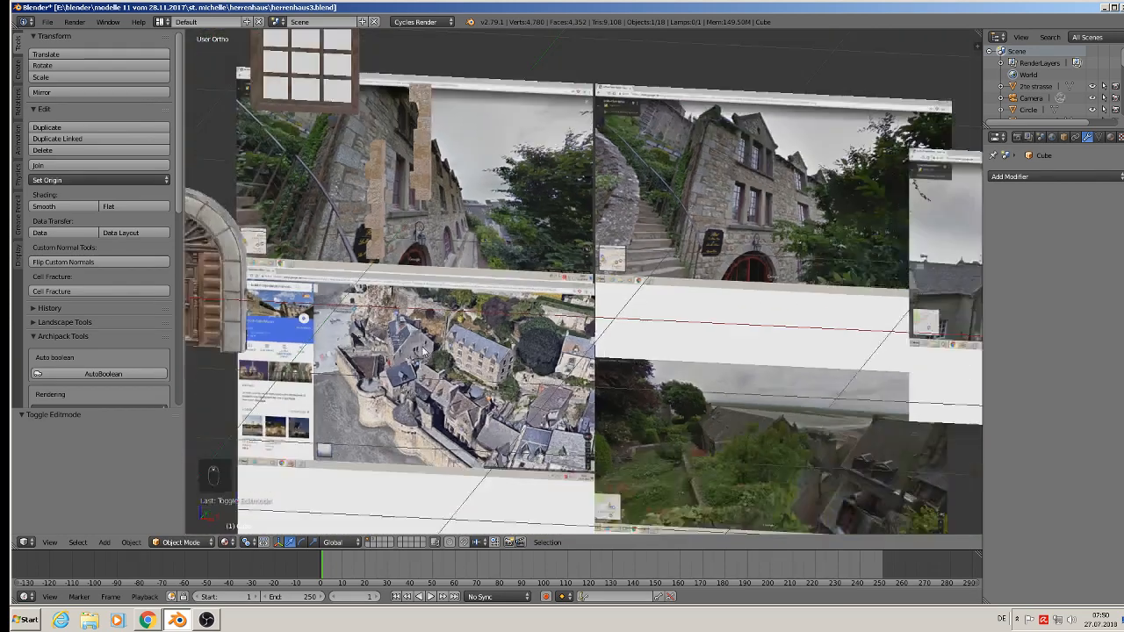
{"action": "scroll", "coordinate": [486, 274], "scroll_direction": "down", "scroll_amount": 4}
{"action": "middle_click_drag", "start_coordinate": [324, 264], "coordinate": [496, 277], "text": "shift"}
{"action": "middle_click_drag", "start_coordinate": [412, 262], "coordinate": [467, 260]}
{"action": "scroll", "coordinate": [467, 260], "scroll_direction": "up", "scroll_amount": 2}
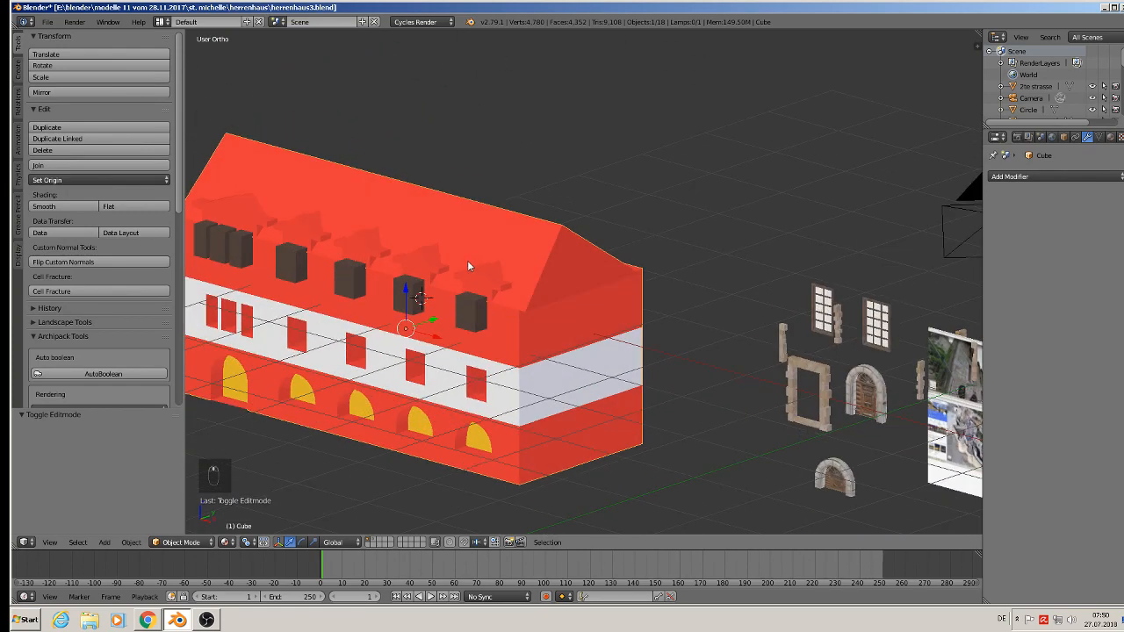
- Enter Edit Mode on the house and undo the recent roof move and the dormer-side loop cuts across the roof
{"action": "key", "text": "Tab"}
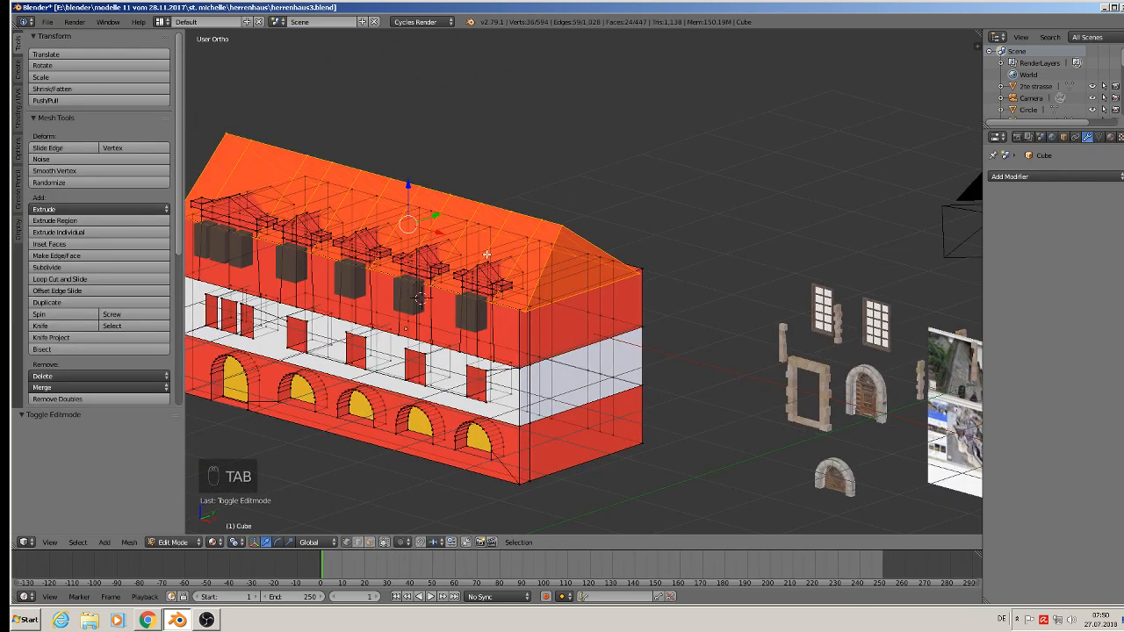
{"action": "key", "text": "ctrl+z"}
{"action": "key", "text": "ctrl+z"}
{"action": "key", "text": "ctrl+z"}
{"action": "key", "text": "ctrl+z"}
{"action": "key", "text": "ctrl+z"}
{"action": "key", "text": "ctrl+z"}
{"action": "key", "text": "ctrl+z"}
{"action": "key", "text": "ctrl+z"}
{"action": "key", "text": "ctrl+z"}
{"action": "key", "text": "ctrl+z"}
{"action": "key", "text": "ctrl+z"}
{"action": "key", "text": "ctrl+z"}
{"action": "key", "text": "ctrl+z"}
{"action": "key", "text": "ctrl+z"}
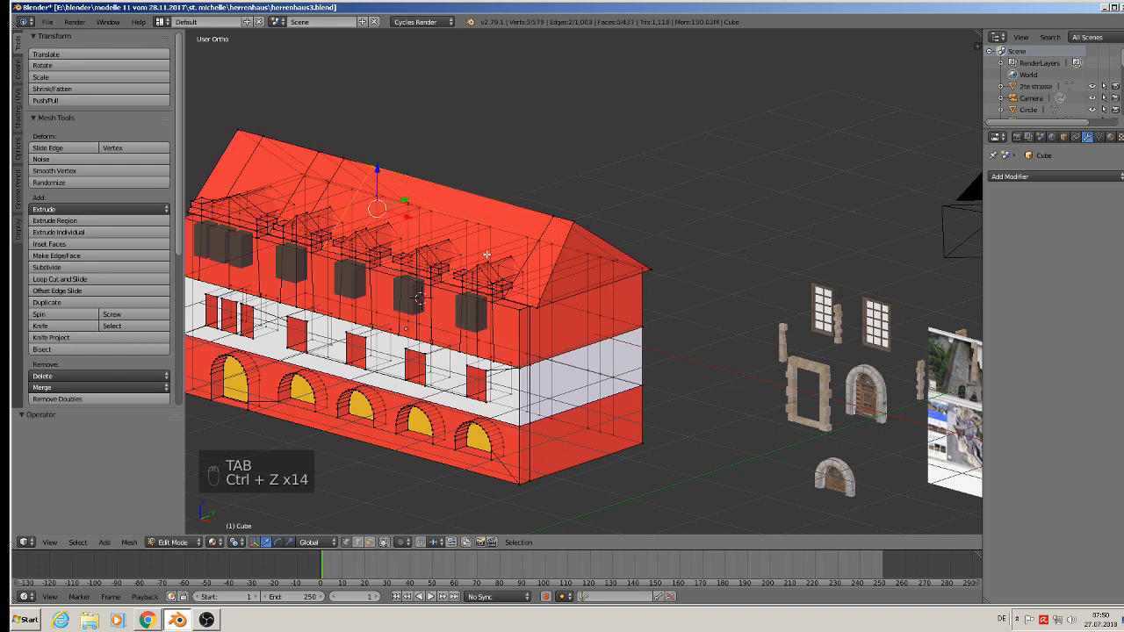
{"action": "key", "text": "ctrl+z"}
{"action": "key", "text": "ctrl+z"}
{"action": "key", "text": "ctrl+z"}
{"action": "key", "text": "ctrl+z"}
{"action": "key", "text": "ctrl+z"}
{"action": "key", "text": "ctrl+z"}
{"action": "key", "text": "ctrl+z"}
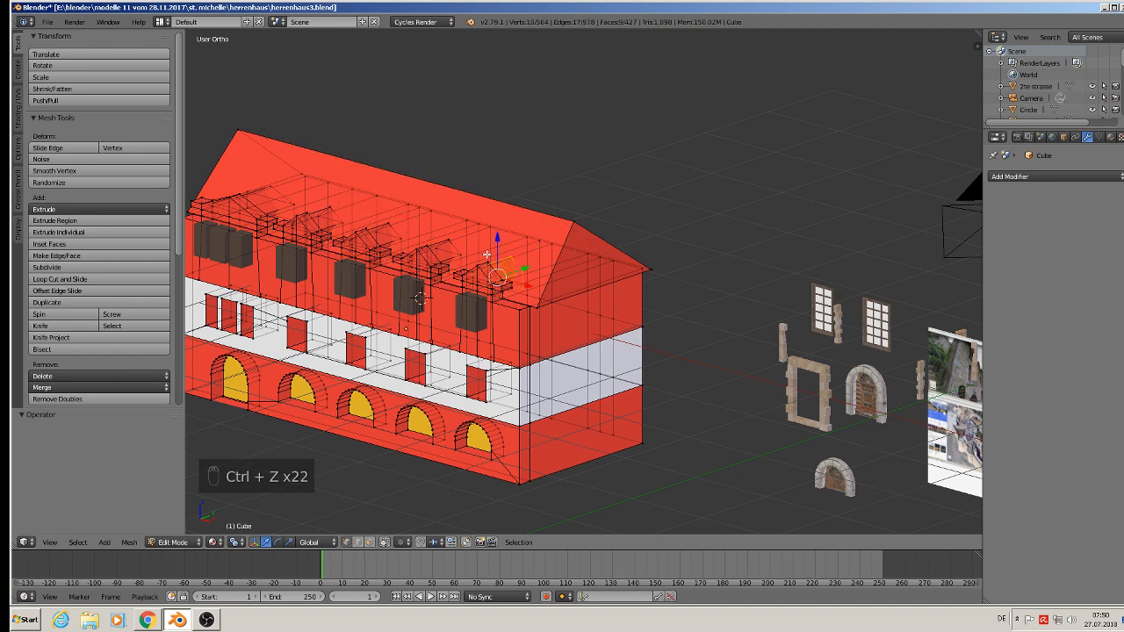
- Select the two end vertices of the roof's front eaves edge and move them -0.168 along Y
{"action": "key", "text": "a"}
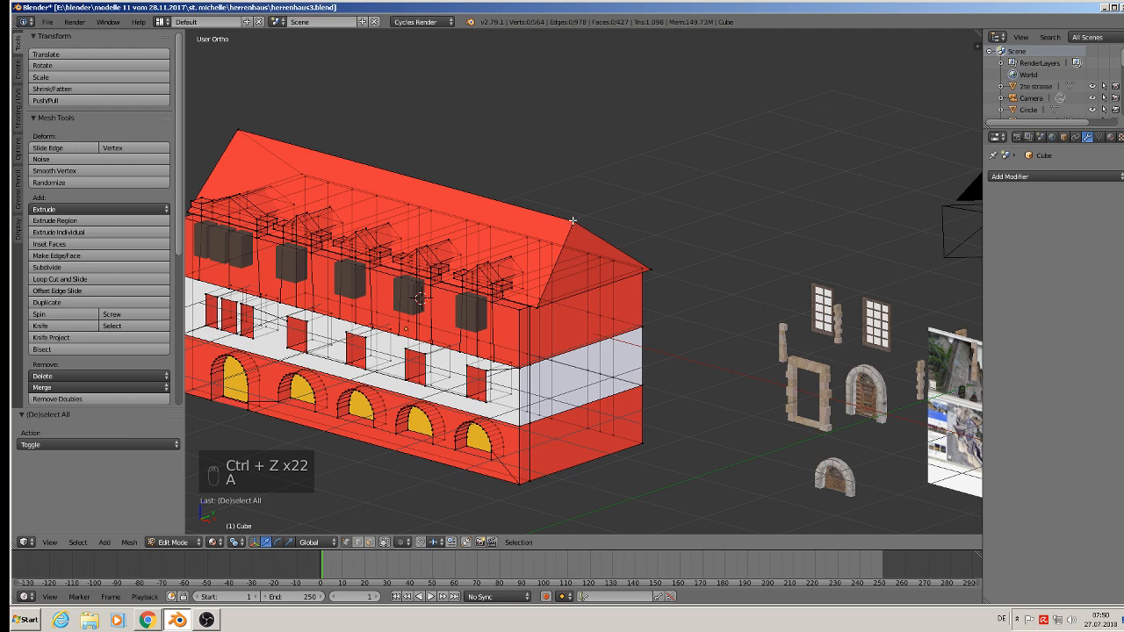
{"action": "right_click", "coordinate": [574, 220]}
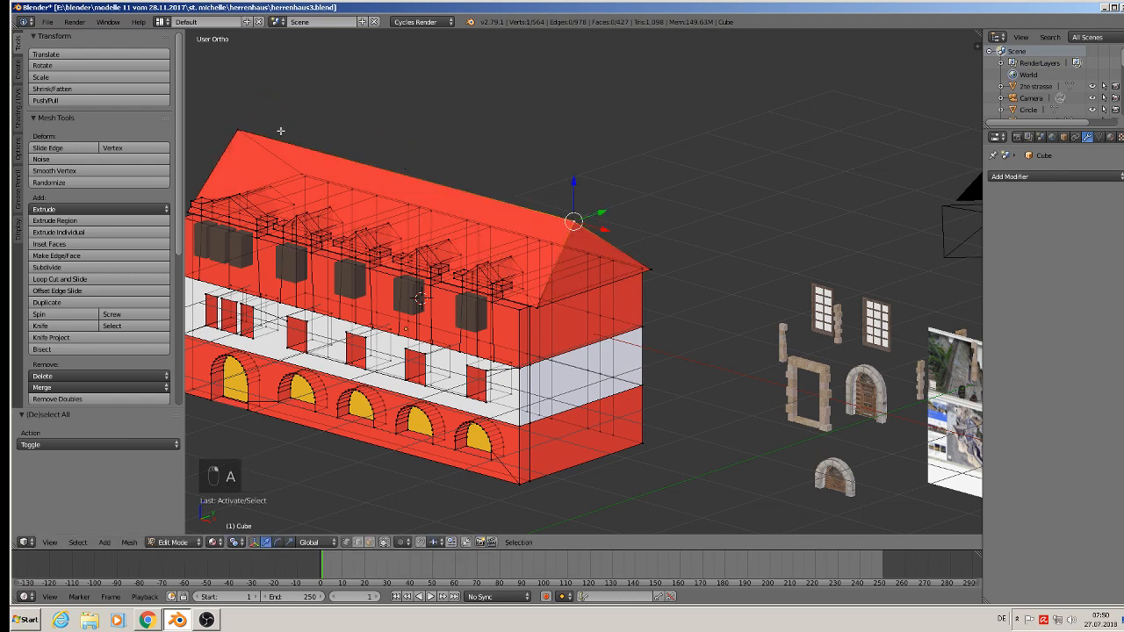
{"action": "right_click", "coordinate": [261, 127], "text": "shift"}
{"action": "middle_click_drag", "start_coordinate": [634, 274], "coordinate": [579, 302]}
{"action": "right_click", "coordinate": [410, 378]}
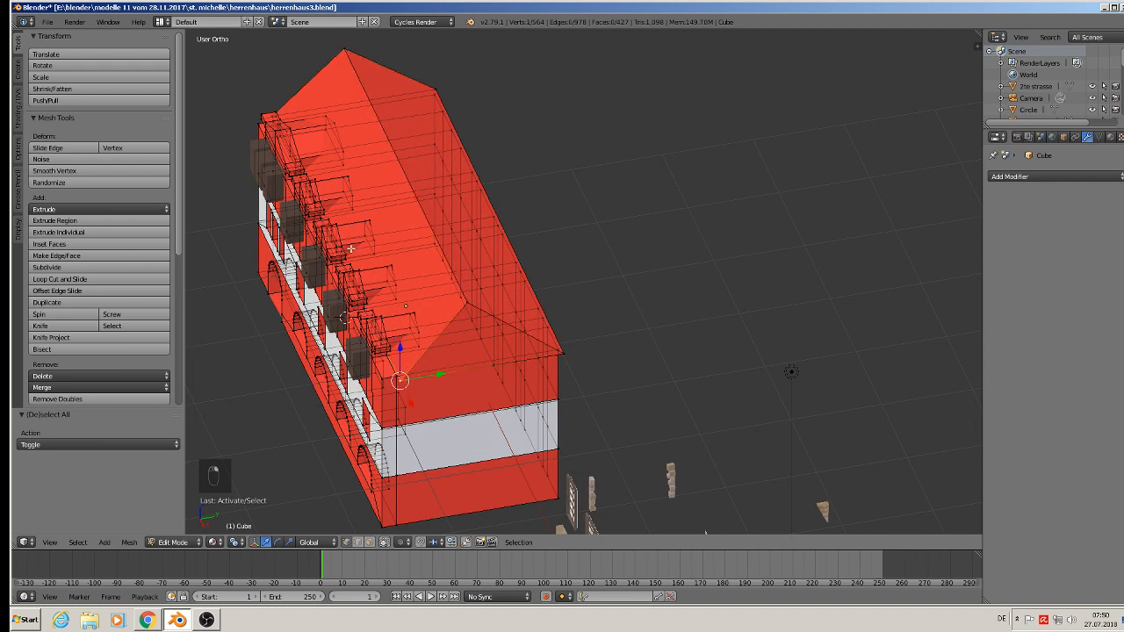
{"action": "right_click", "coordinate": [275, 117], "text": "shift"}
{"action": "left_click_drag", "start_coordinate": [359, 244], "coordinate": [358, 249]}
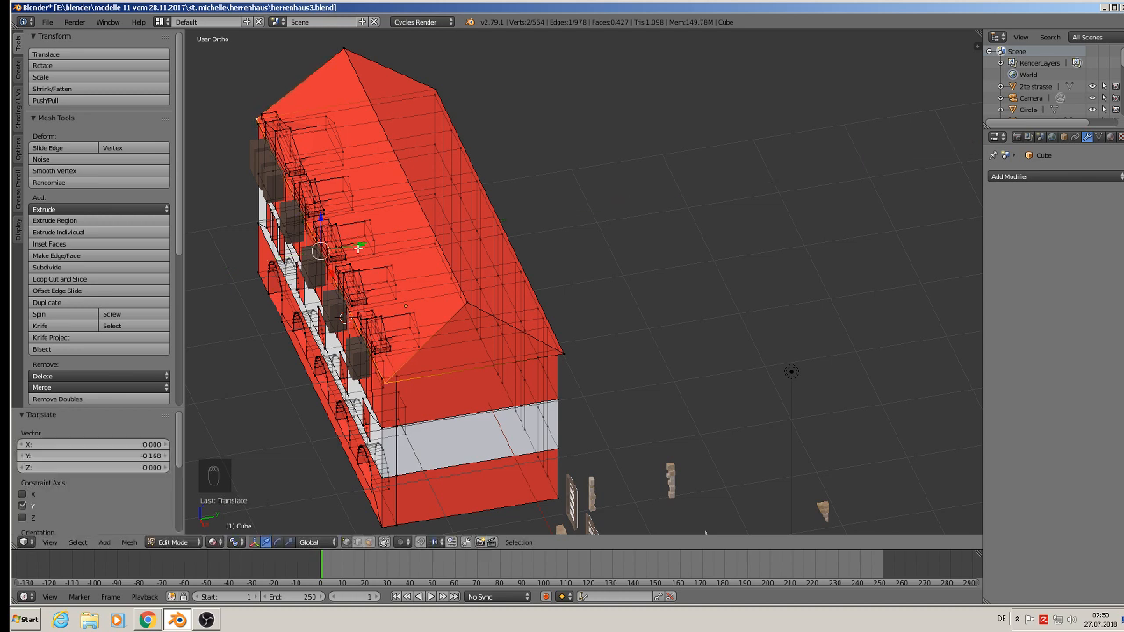
- Select the roof's ridge edge, move it slightly backward along Y, and return to Object Mode
{"action": "right_click", "coordinate": [337, 45]}
{"action": "right_click", "coordinate": [344, 46]}
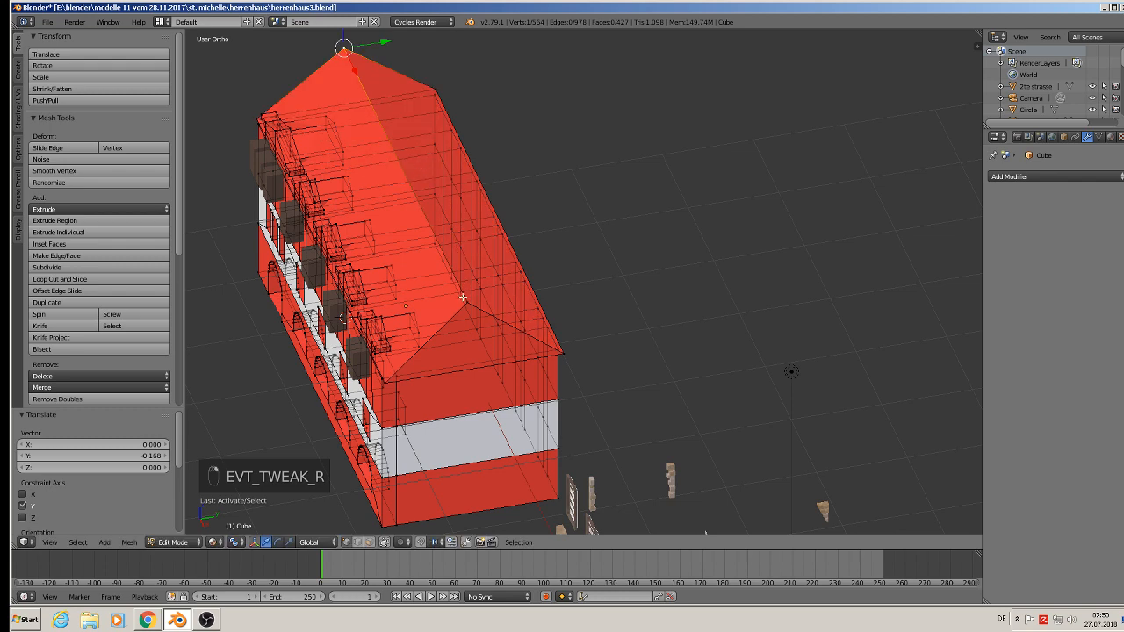
{"action": "left_click_drag", "start_coordinate": [439, 161], "coordinate": [448, 167]}
{"action": "key", "text": "Tab"}
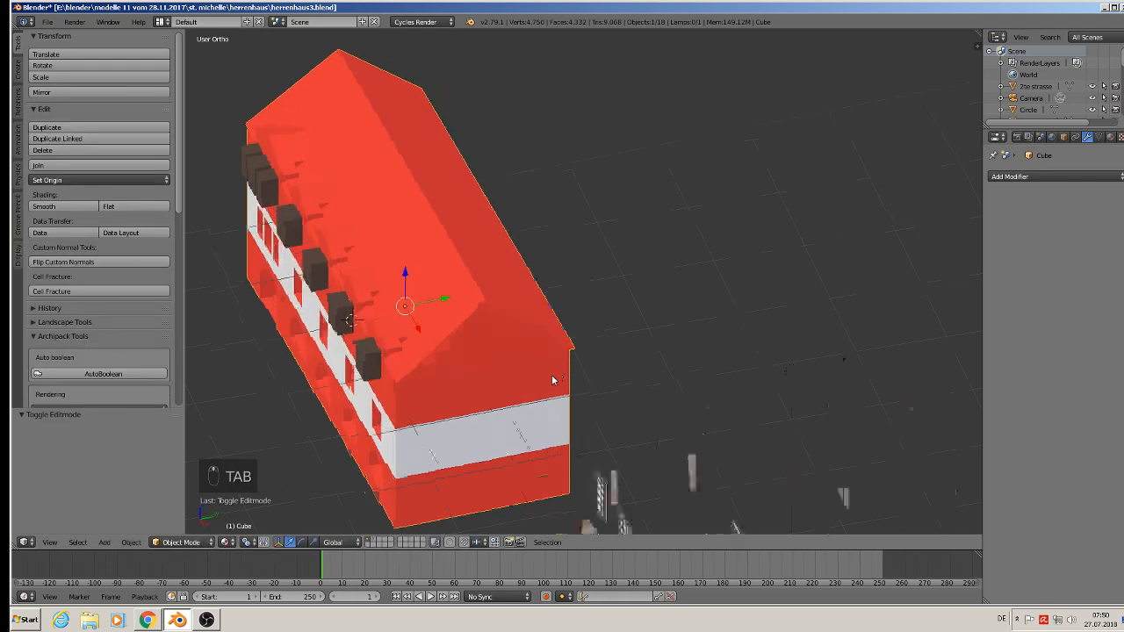
- Check the reshaped roof from the front corner and save the house file
{"action": "middle_click_drag", "start_coordinate": [578, 378], "coordinate": [606, 355]}
{"action": "scroll", "coordinate": [654, 334], "scroll_direction": "down", "scroll_amount": 2}
{"action": "scroll", "coordinate": [606, 355], "scroll_direction": "up", "scroll_amount": 2}
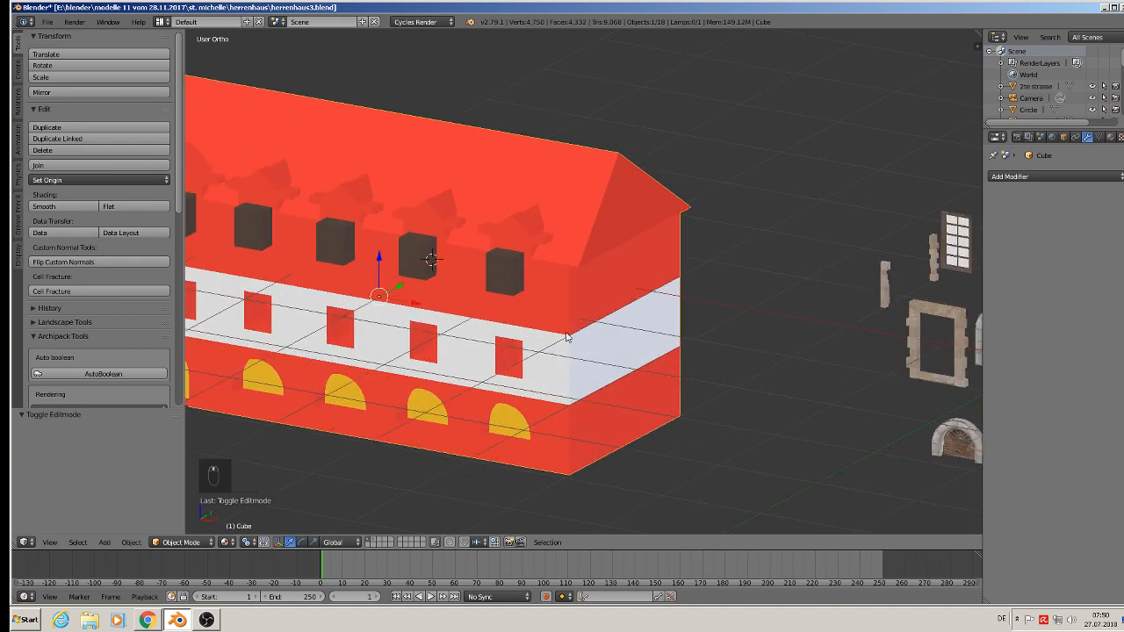
{"action": "left_click", "coordinate": [49, 21]}
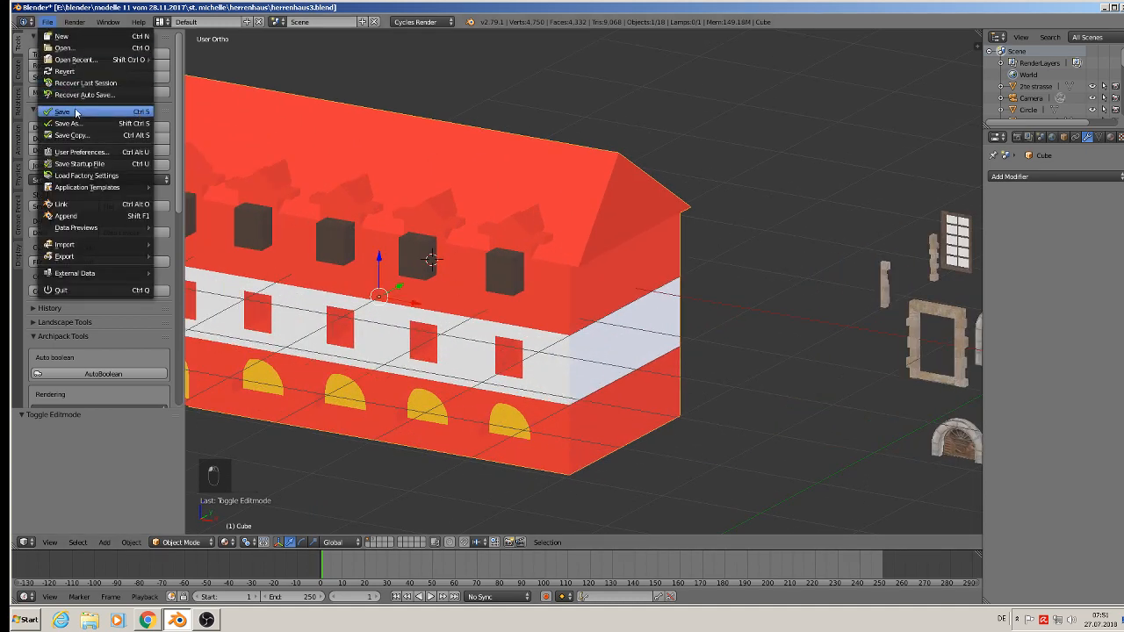
- Select the dark window cutter boxes in the dormers and raise them 0.006 along Z in front view
{"action": "middle_click_drag", "start_coordinate": [437, 263], "coordinate": [617, 210]}
{"action": "scroll", "coordinate": [547, 181], "scroll_direction": "up", "scroll_amount": 2}
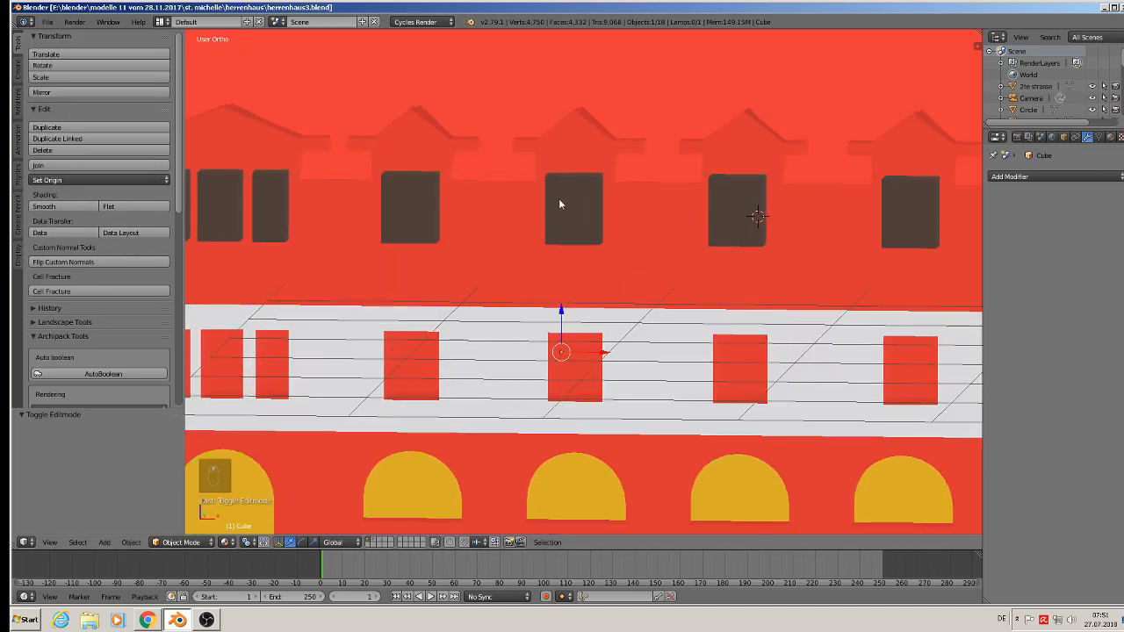
{"action": "right_click", "coordinate": [571, 214]}
{"action": "key", "text": "KP_1"}
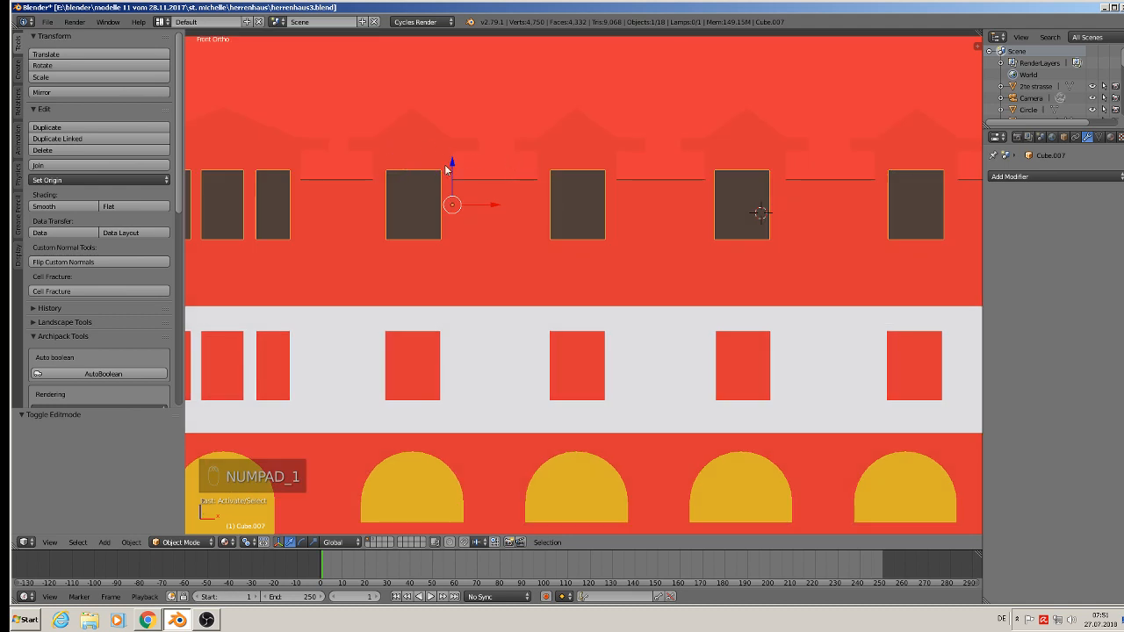
{"action": "left_click_drag", "start_coordinate": [454, 166], "coordinate": [451, 164]}
{"action": "scroll", "coordinate": [477, 178], "scroll_direction": "down", "scroll_amount": 4}
{"action": "middle_click_drag", "start_coordinate": [583, 234], "coordinate": [548, 243]}
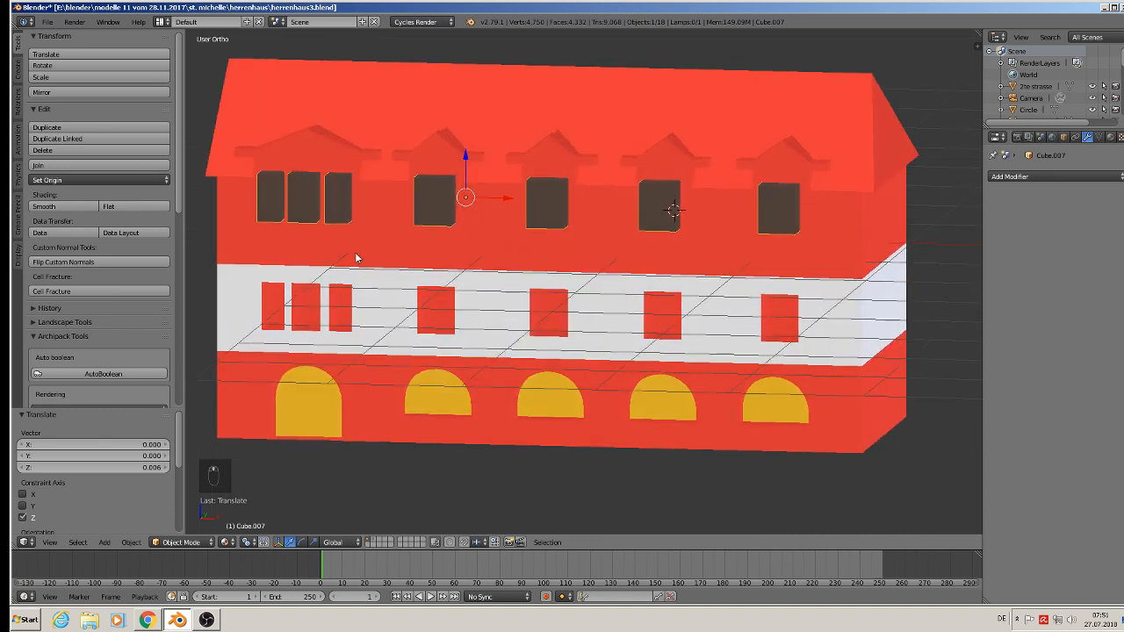
- Apply rotation and scale to the house, then to the window cutter boxes
{"action": "right_click", "coordinate": [441, 144]}
{"action": "left_click", "coordinate": [130, 541]}
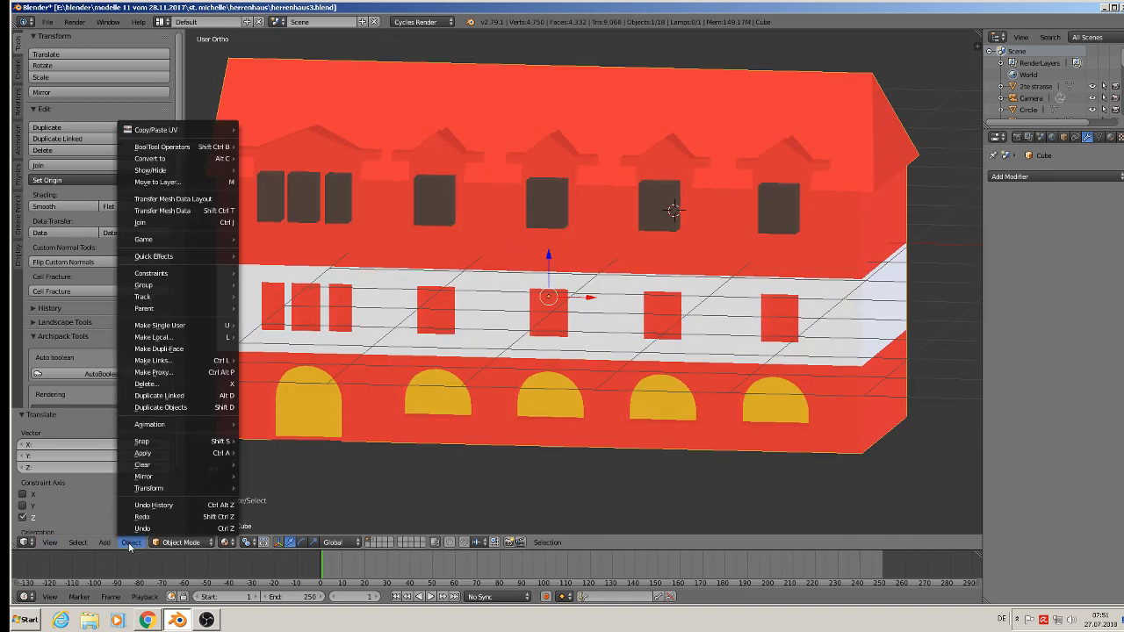
{"action": "mouse_move", "coordinate": [173, 455]}
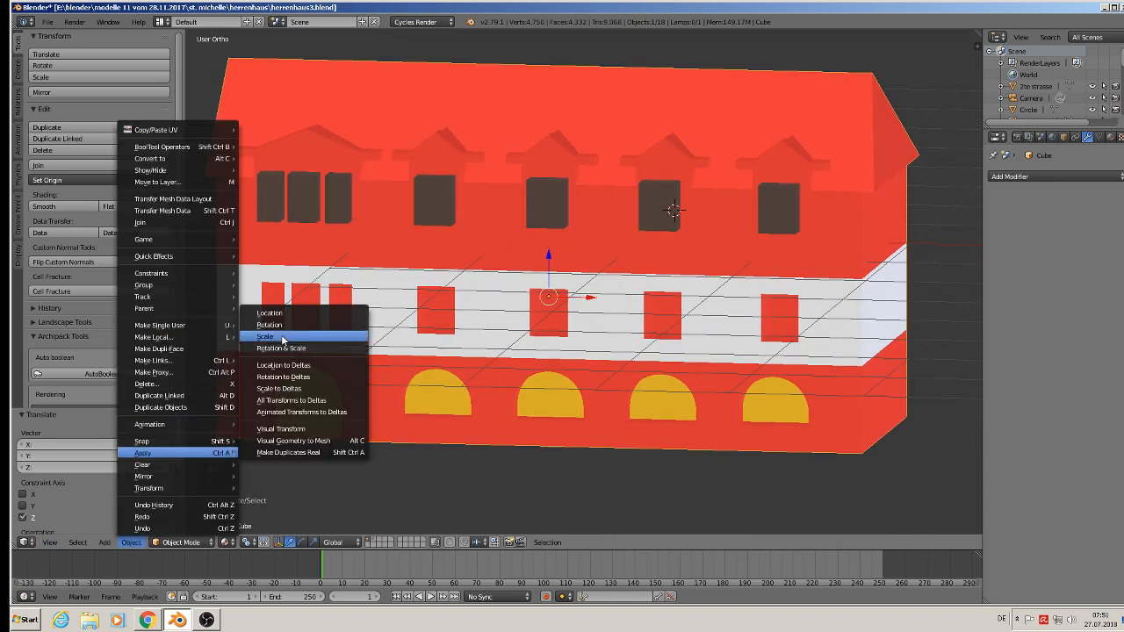
{"action": "left_click", "coordinate": [287, 349]}
{"action": "right_click", "coordinate": [344, 198]}
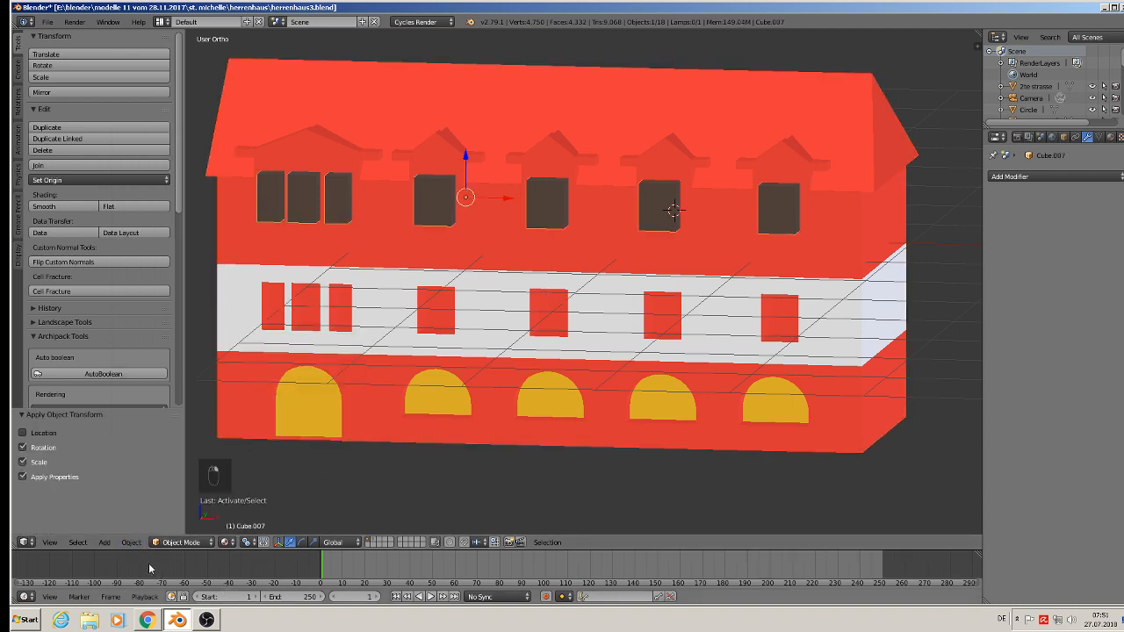
{"action": "left_click", "coordinate": [130, 542]}
{"action": "mouse_move", "coordinate": [174, 454]}
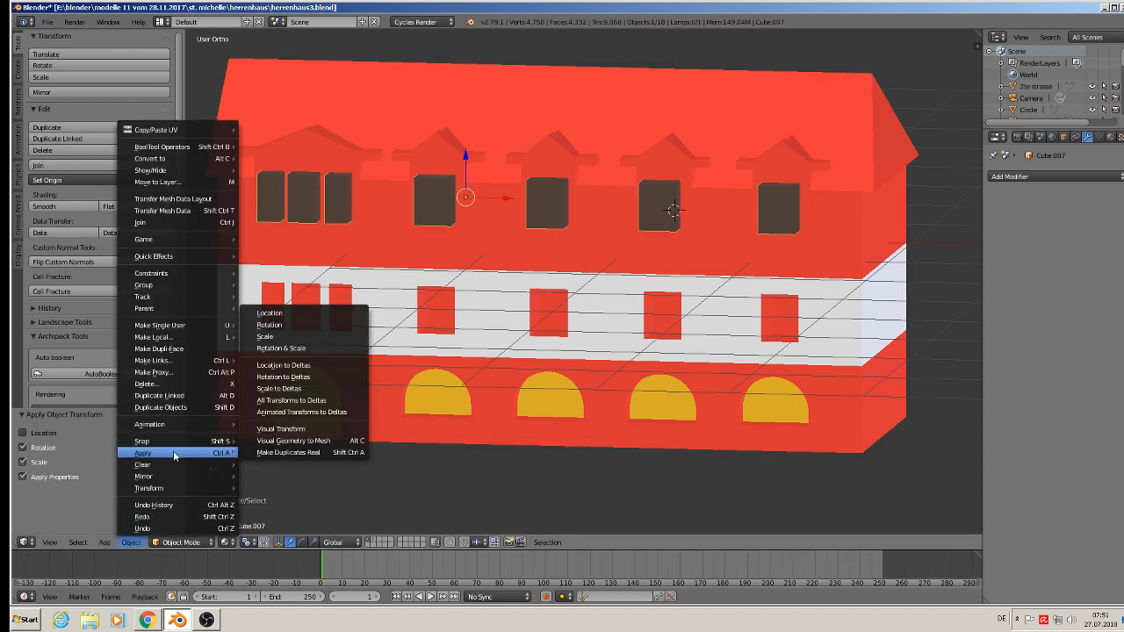
{"action": "left_click", "coordinate": [283, 349]}
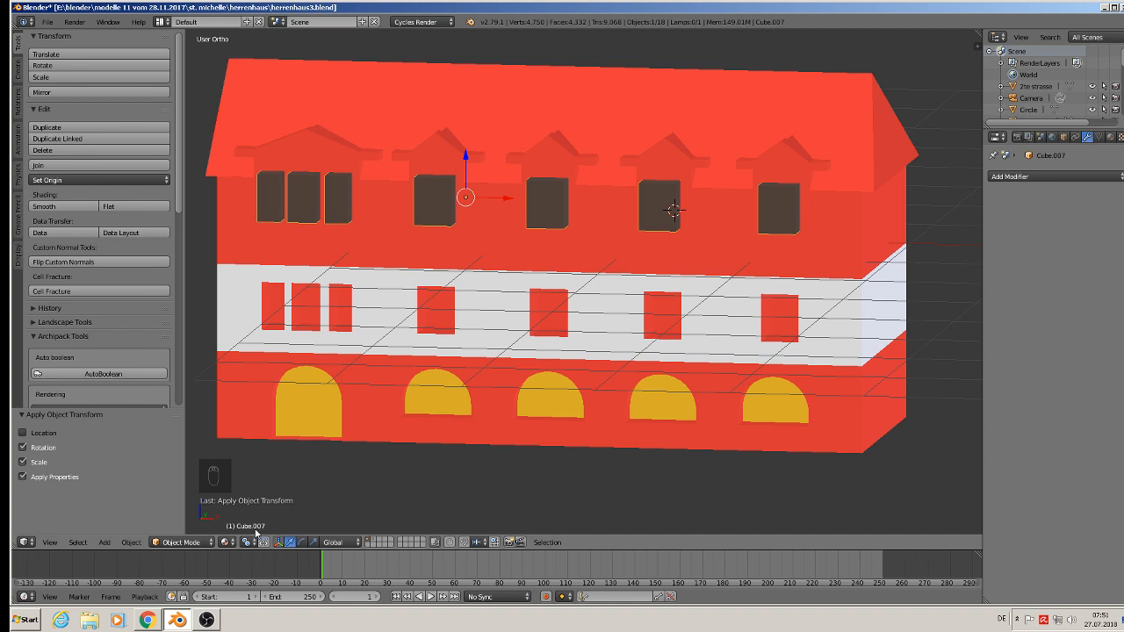
- Add a Boolean modifier to the house with Cube.007 as its object, set the operation to Difference, and apply it
{"action": "right_click", "coordinate": [671, 131]}
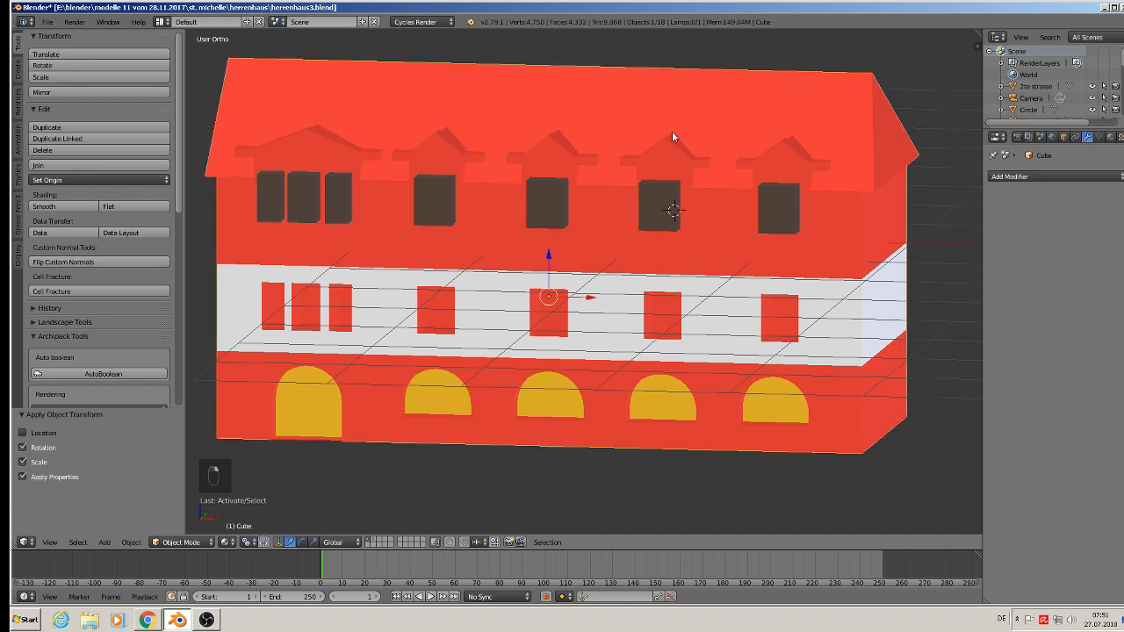
{"action": "left_click", "coordinate": [1063, 174]}
{"action": "left_click", "coordinate": [909, 230]}
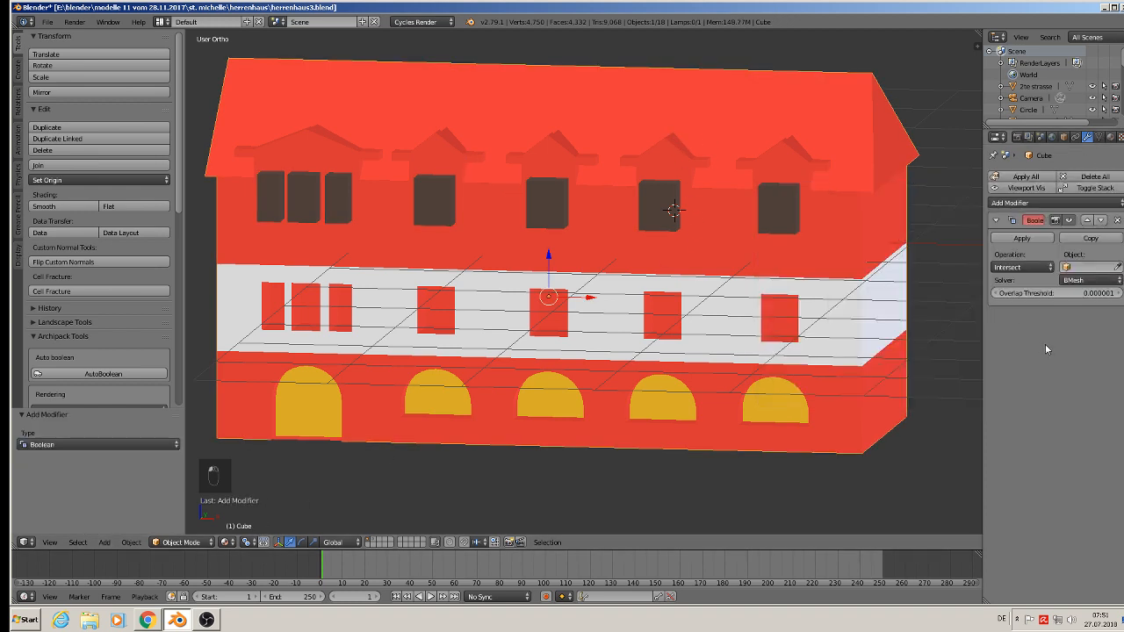
{"action": "left_click", "coordinate": [1080, 267]}
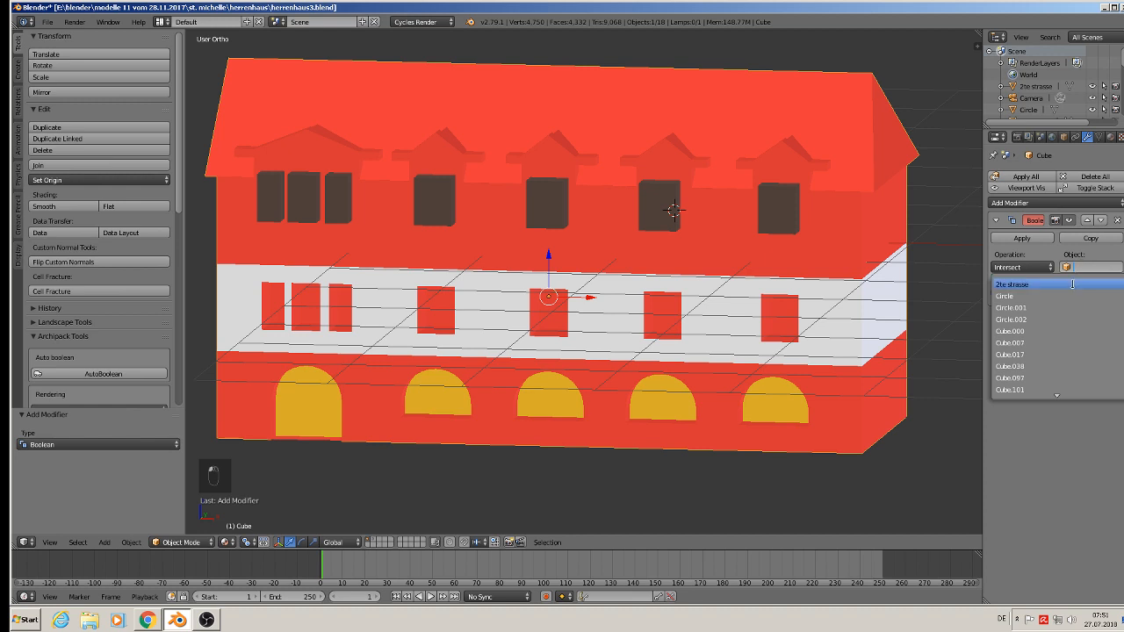
{"action": "left_click", "coordinate": [1038, 343]}
{"action": "left_click", "coordinate": [1023, 266]}
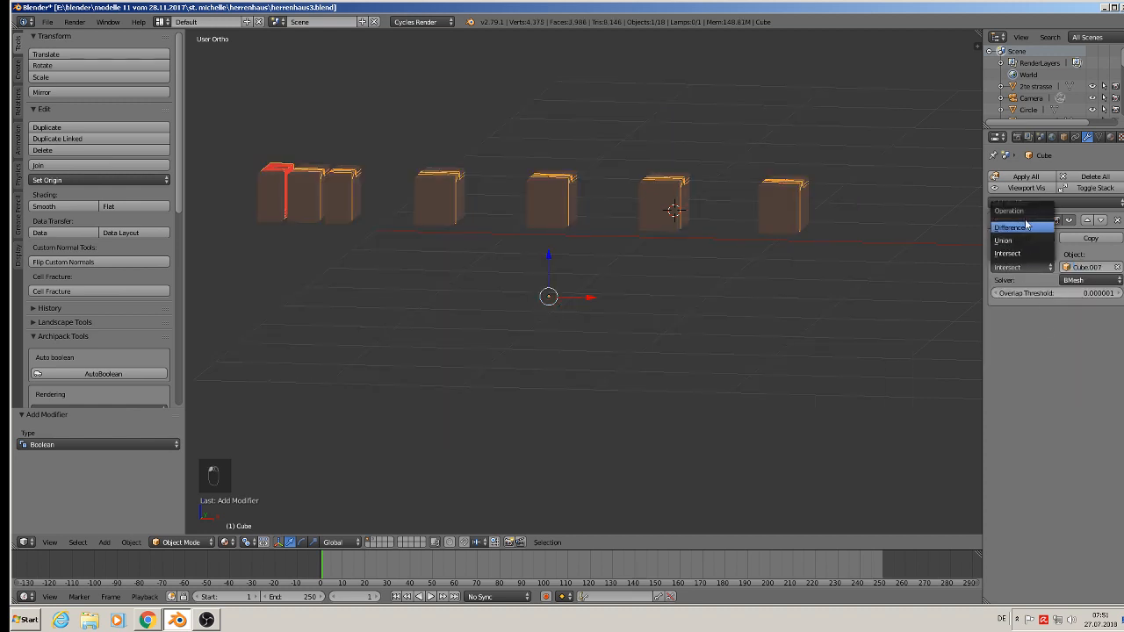
{"action": "left_click", "coordinate": [1025, 230]}
{"action": "left_click", "coordinate": [1022, 238]}
- Move the window cutter boxes 1.533 upward along Z so they sit above the roof
{"action": "scroll", "coordinate": [676, 224], "scroll_direction": "down", "scroll_amount": 3}
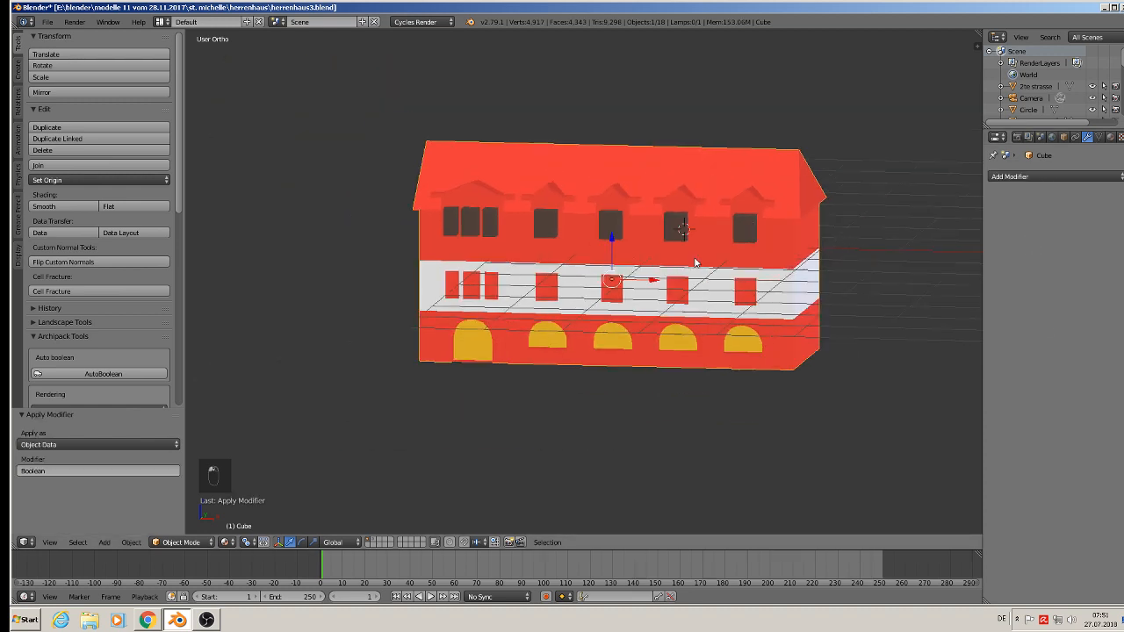
{"action": "right_click", "coordinate": [674, 227]}
{"action": "left_click_drag", "start_coordinate": [564, 189], "coordinate": [572, 63]}
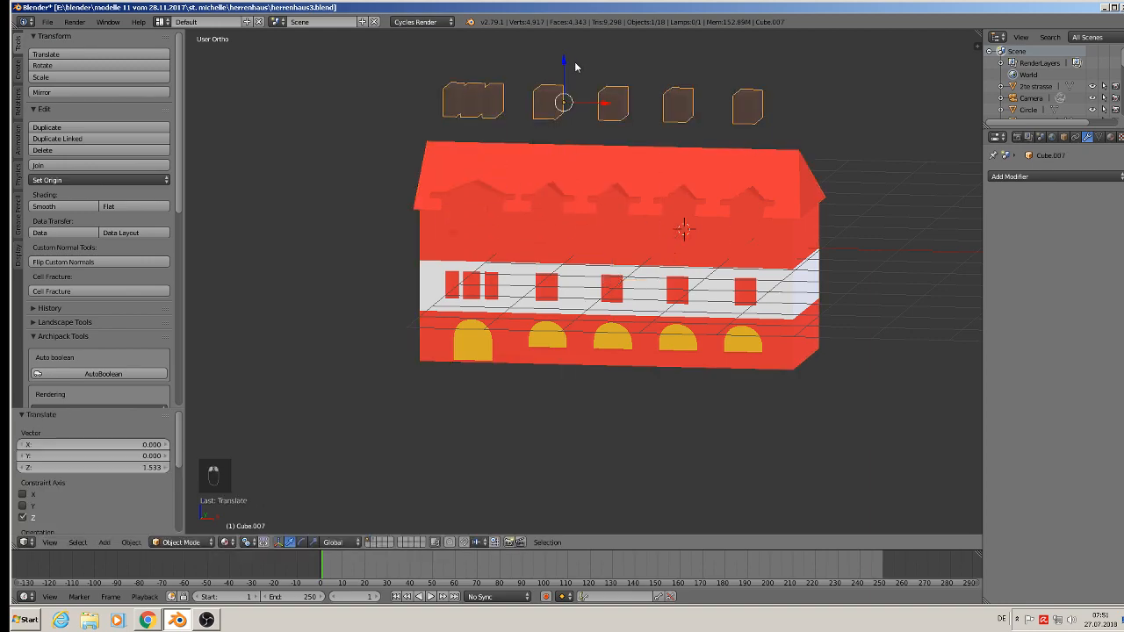
- Open the house in Edit Mode and examine the mesh around the newly cut dormer window openings
{"action": "scroll", "coordinate": [623, 194], "scroll_direction": "up", "scroll_amount": 5}
{"action": "right_click", "coordinate": [613, 235]}
{"action": "middle_click_drag", "start_coordinate": [557, 254], "coordinate": [516, 292]}
{"action": "scroll", "coordinate": [562, 237], "scroll_direction": "up", "scroll_amount": 3}
{"action": "key", "text": "Tab"}
{"action": "scroll", "coordinate": [543, 224], "scroll_direction": "up", "scroll_amount": 3}
{"action": "middle_click_drag", "start_coordinate": [429, 287], "coordinate": [550, 279]}
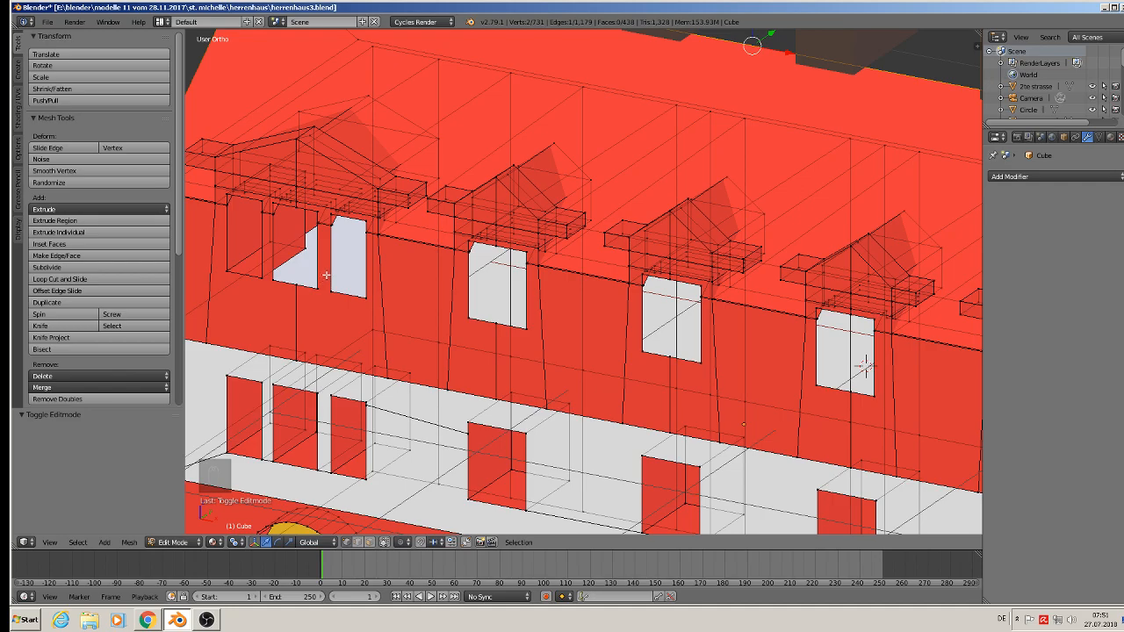
{"action": "mouse_move", "coordinate": [326, 275]}
{"action": "middle_mouse_down"}
{"action": "mouse_move", "coordinate": [341, 226]}
{"action": "mouse_move", "coordinate": [371, 234]}
{"action": "mouse_move", "coordinate": [320, 261]}
{"action": "middle_mouse_up"}
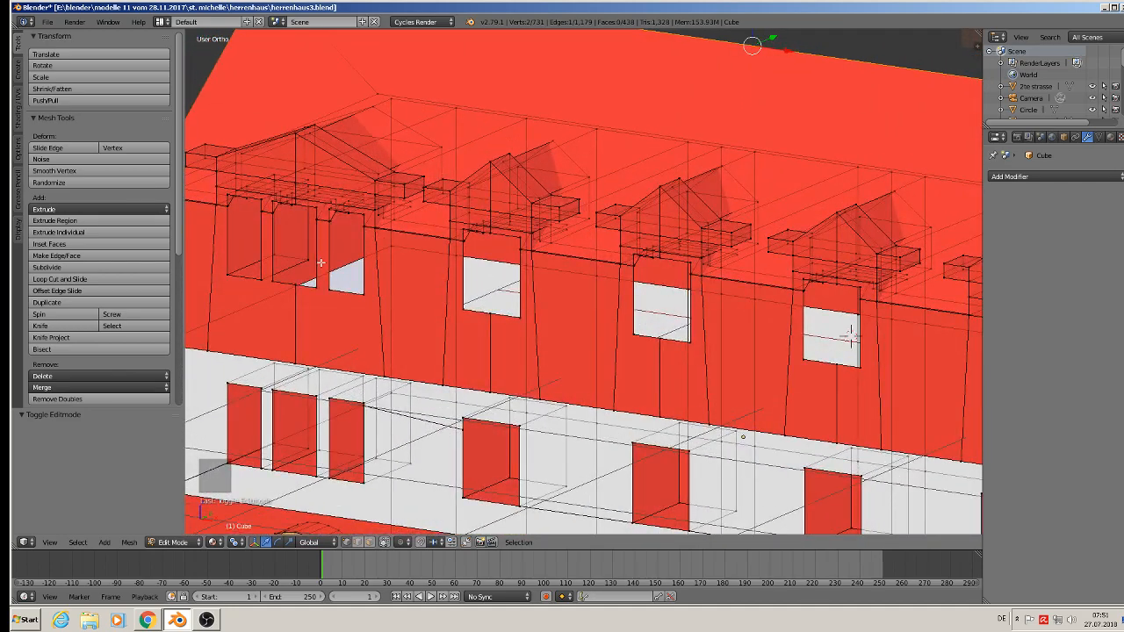
{"action": "scroll", "coordinate": [702, 304], "scroll_direction": "up", "scroll_amount": 2}
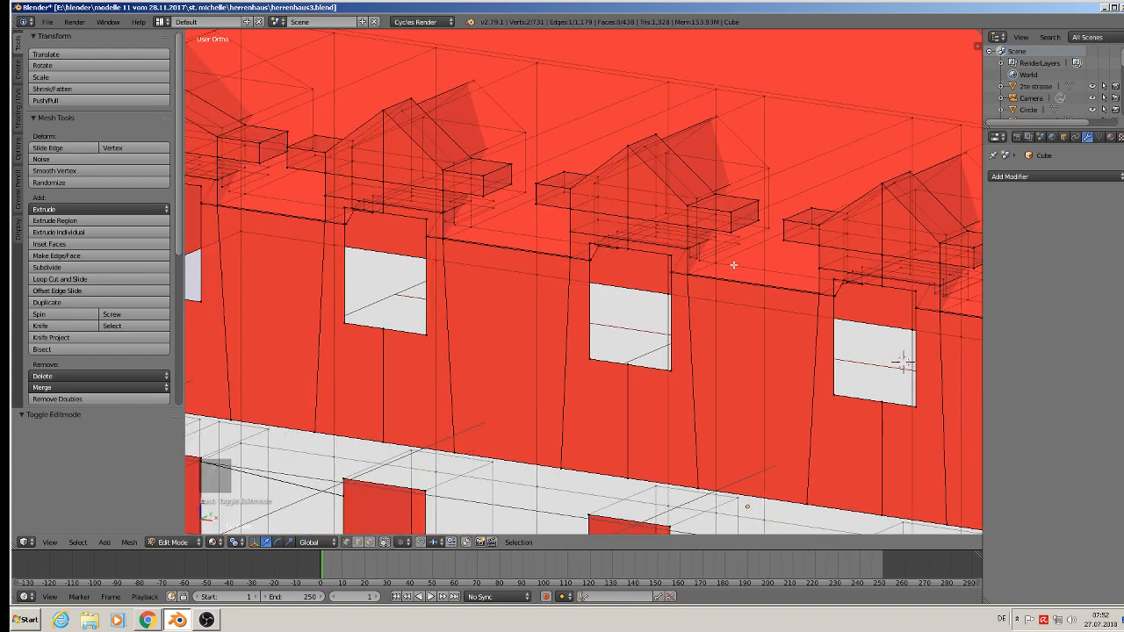
{"action": "mouse_move", "coordinate": [734, 265]}
{"action": "middle_mouse_down"}
{"action": "mouse_move", "coordinate": [729, 249]}
{"action": "mouse_move", "coordinate": [731, 264]}
{"action": "middle_mouse_up"}
{"action": "scroll", "coordinate": [687, 262], "scroll_direction": "up", "scroll_amount": 2}
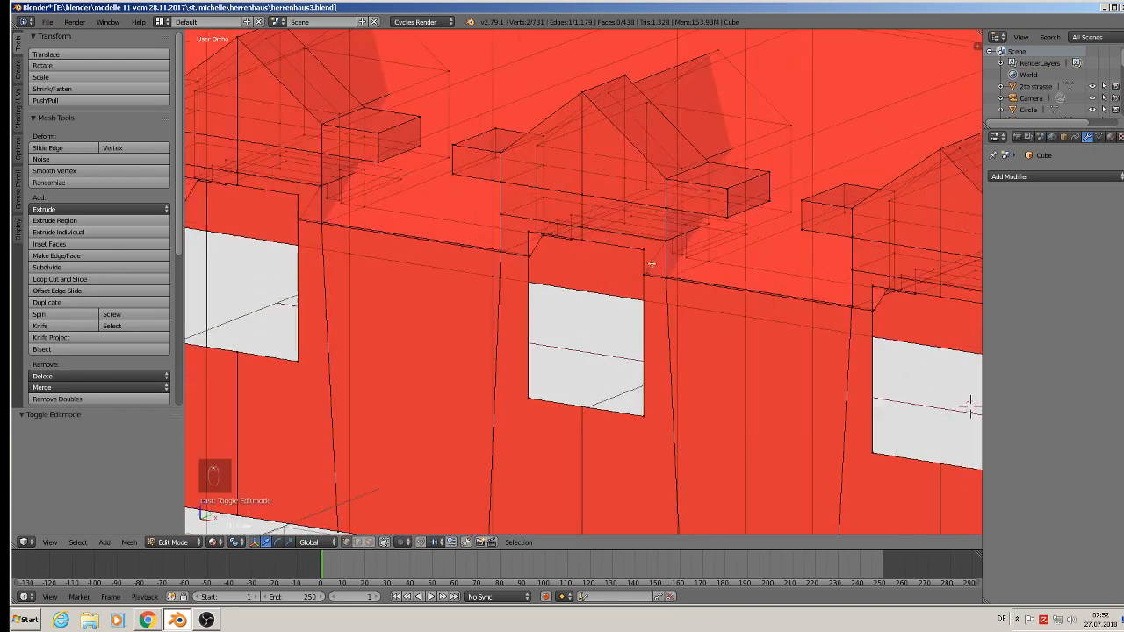
{"action": "middle_click_drag", "start_coordinate": [971, 407], "coordinate": [898, 446]}
- Select the edges outlining the window opening of the third small dormer from the house's gable end
{"action": "right_click", "coordinate": [483, 247]}
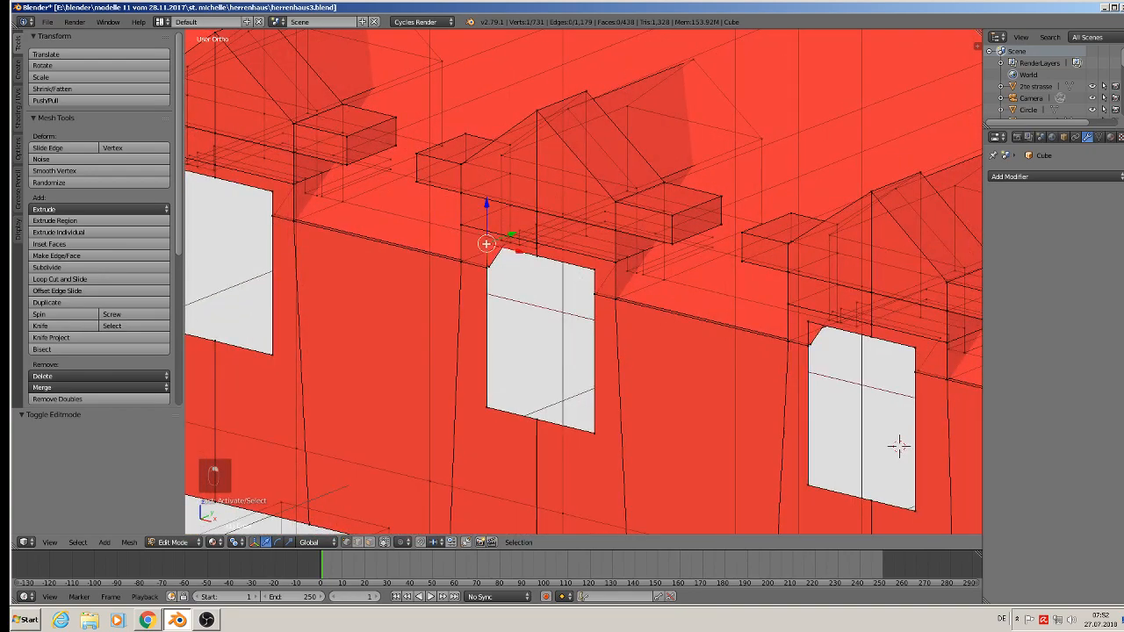
{"action": "right_click", "coordinate": [489, 333], "text": "alt"}
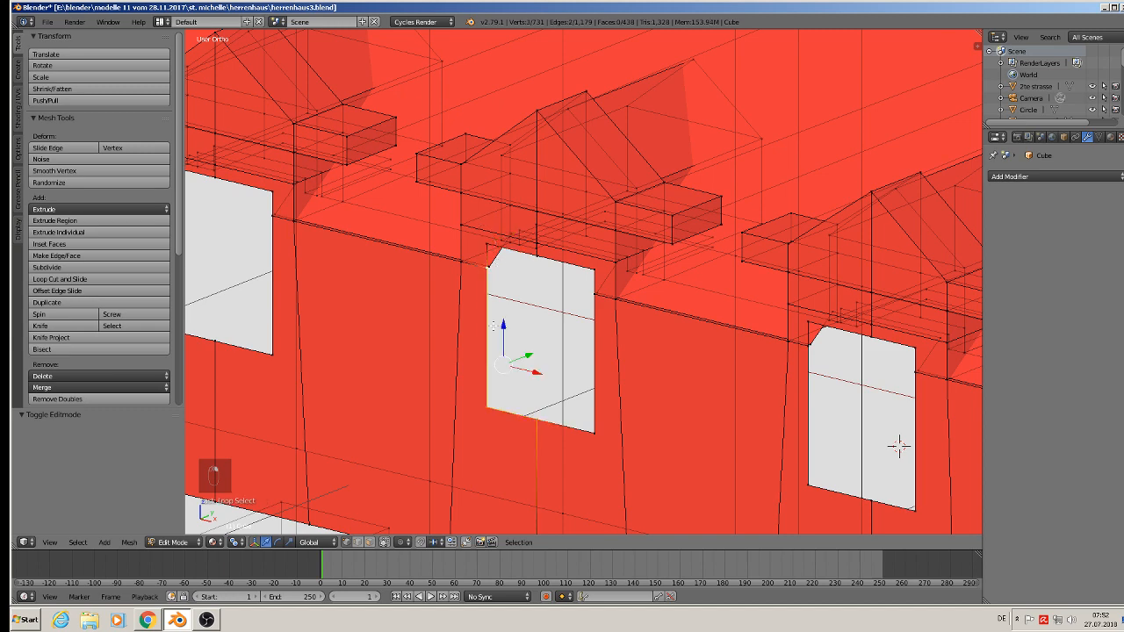
{"action": "right_click", "coordinate": [556, 262], "text": "alt+shift"}
{"action": "right_click", "coordinate": [493, 244], "text": "shift"}
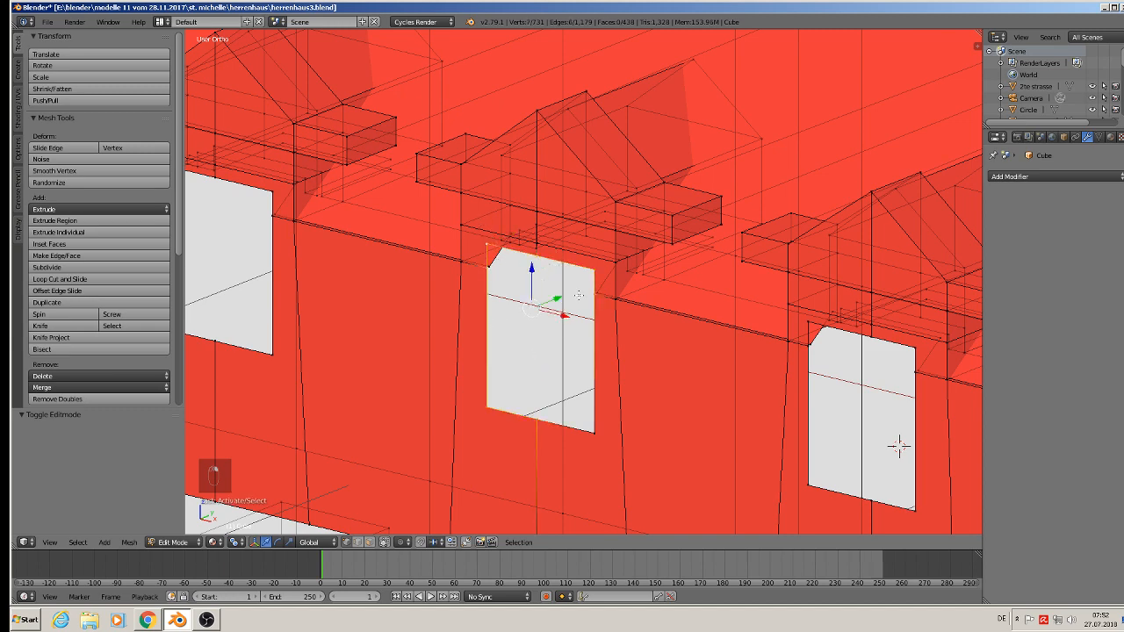
{"action": "right_click", "coordinate": [594, 426], "text": "shift"}
{"action": "middle_click_drag", "start_coordinate": [600, 299], "coordinate": [580, 369]}
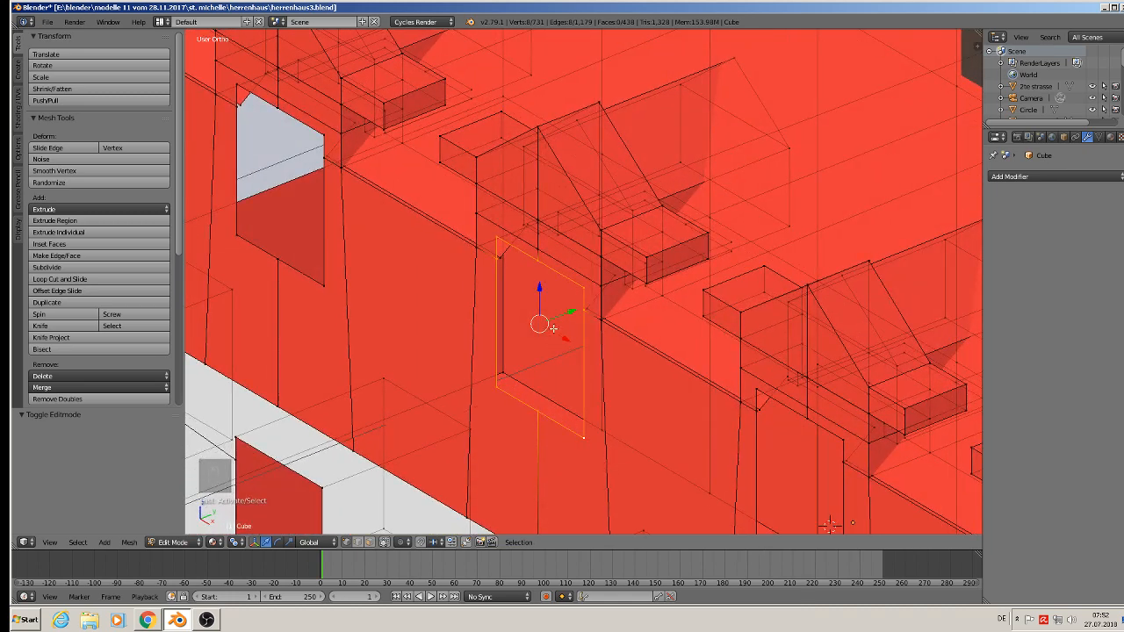
{"action": "key", "text": "shift+e"}
{"action": "mouse_move", "coordinate": [562, 310]}
{"action": "left_mouse_down"}
{"action": "mouse_move", "coordinate": [546, 312]}
{"action": "mouse_move", "coordinate": [574, 305]}
{"action": "left_mouse_up"}
{"action": "mouse_move", "coordinate": [574, 305]}
{"action": "middle_mouse_down"}
{"action": "mouse_move", "coordinate": [577, 316]}
{"action": "mouse_move", "coordinate": [567, 302]}
{"action": "mouse_move", "coordinate": [568, 311]}
{"action": "middle_mouse_up"}
{"action": "key", "text": "ctrl+z"}
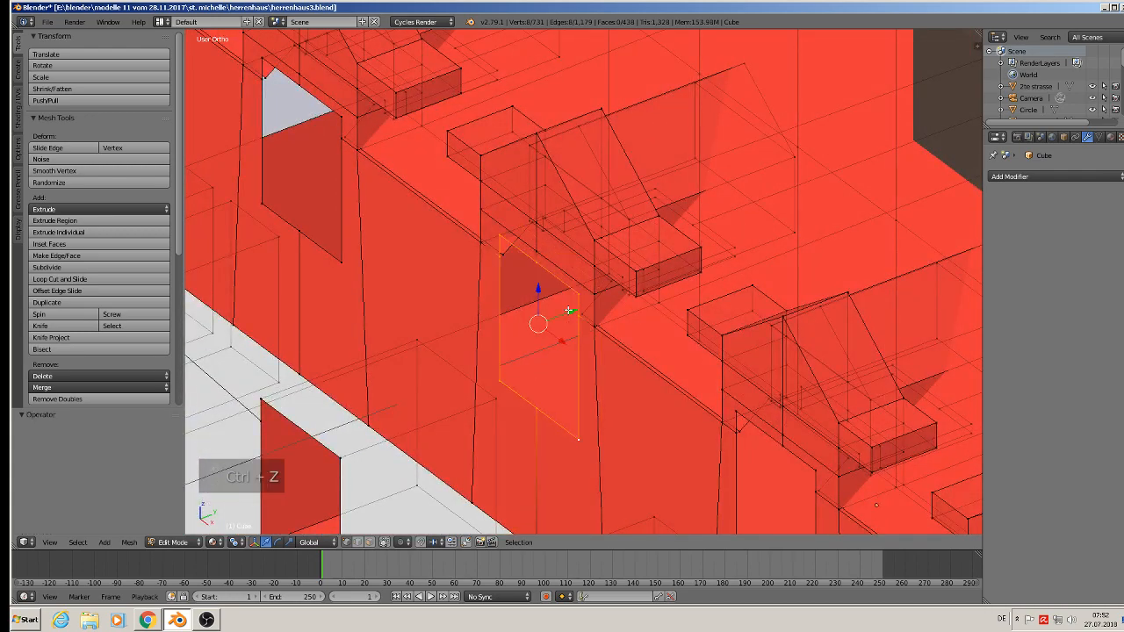
- Extrude the selected dormer window outline about 0.062 along Y into the wall to form the reveal
{"action": "key", "text": "e"}
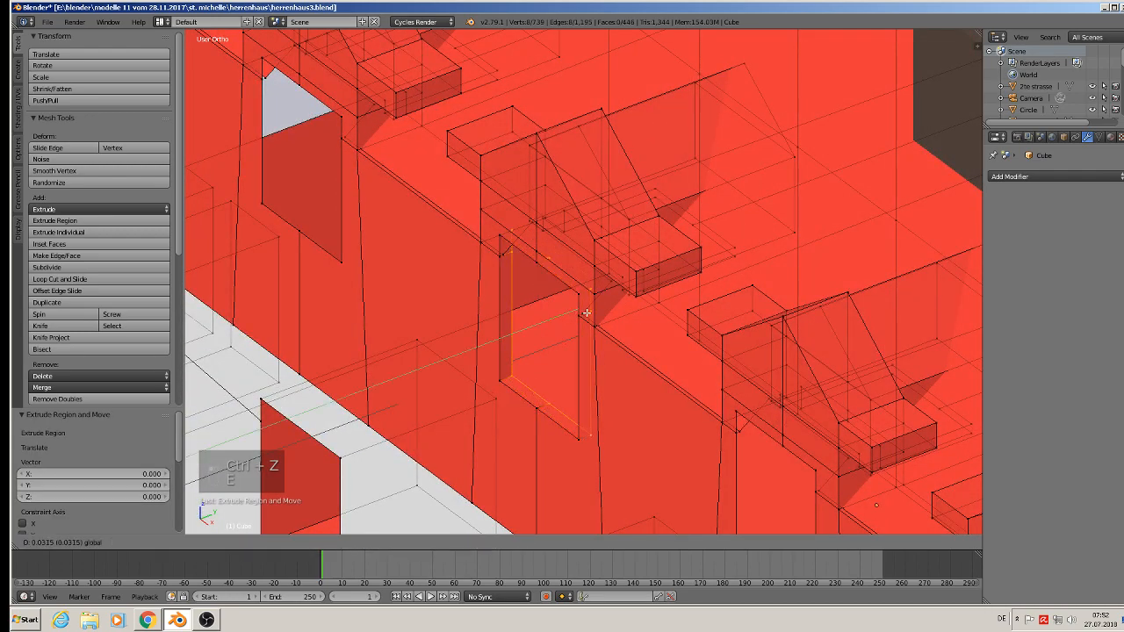
{"action": "left_click_drag", "start_coordinate": [587, 313], "coordinate": [600, 313]}
{"action": "middle_click_drag", "start_coordinate": [569, 383], "coordinate": [592, 385]}
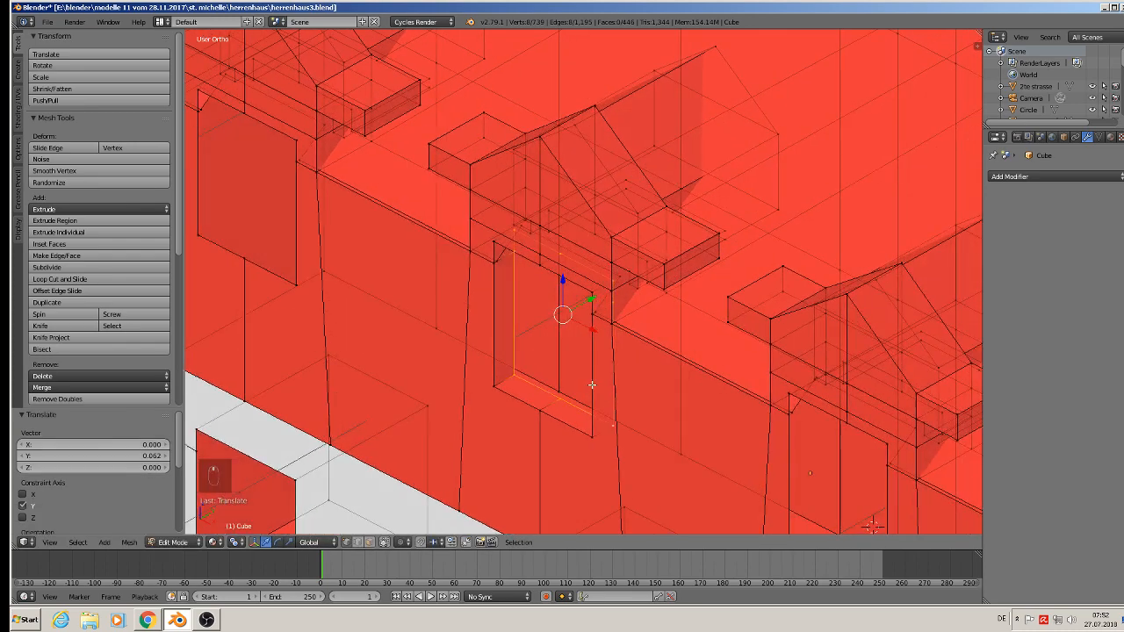
- Extrude the window outline of the second small dormer from the gable end about 0.061 inward along Y
{"action": "scroll", "coordinate": [594, 388], "scroll_direction": "down", "scroll_amount": 4}
{"action": "middle_click_drag", "start_coordinate": [671, 431], "coordinate": [565, 351], "text": "shift"}
{"action": "scroll", "coordinate": [564, 351], "scroll_direction": "up", "scroll_amount": 3}
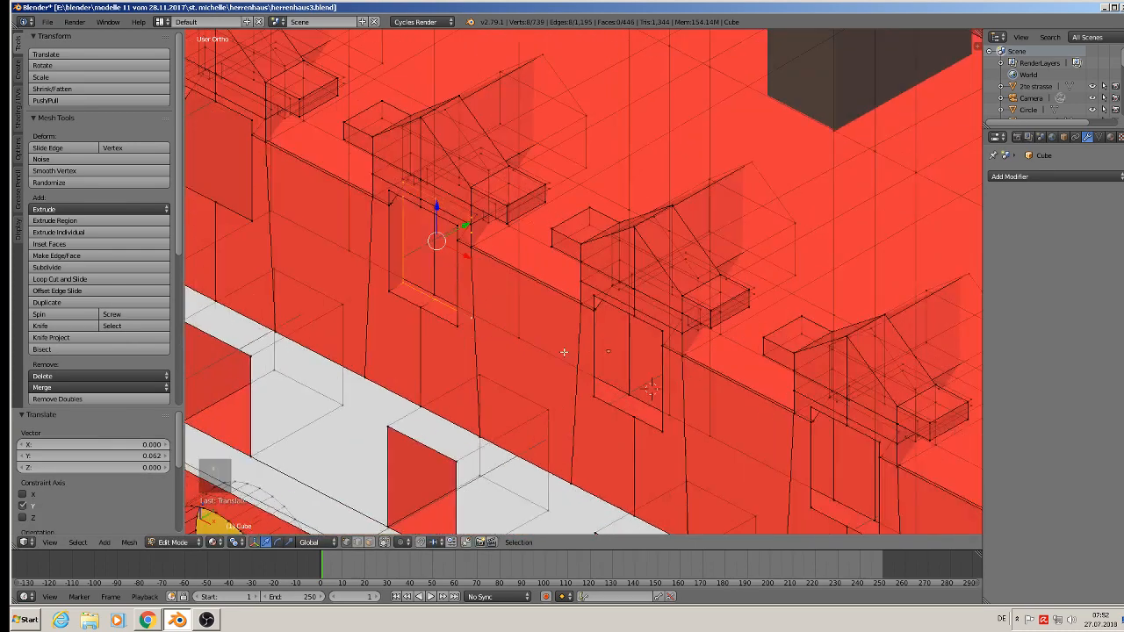
{"action": "right_click", "coordinate": [608, 411]}
{"action": "right_click", "coordinate": [603, 312], "text": "shift"}
{"action": "right_click", "coordinate": [596, 289], "text": "shift"}
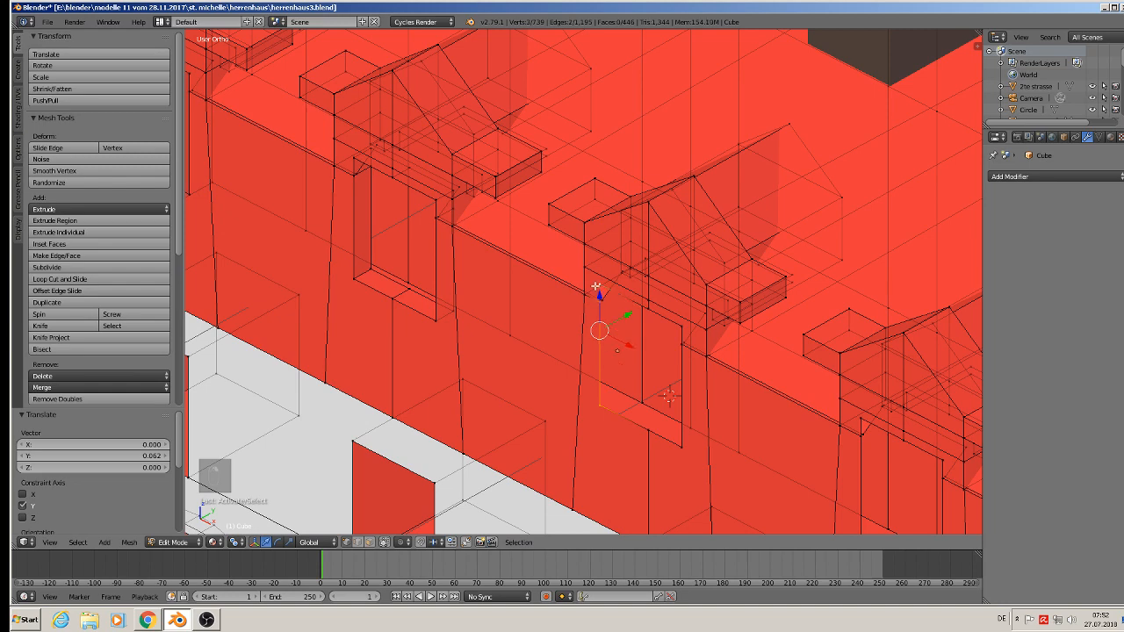
{"action": "right_click", "coordinate": [618, 291], "text": "shift"}
{"action": "right_click", "coordinate": [686, 383], "text": "alt+shift"}
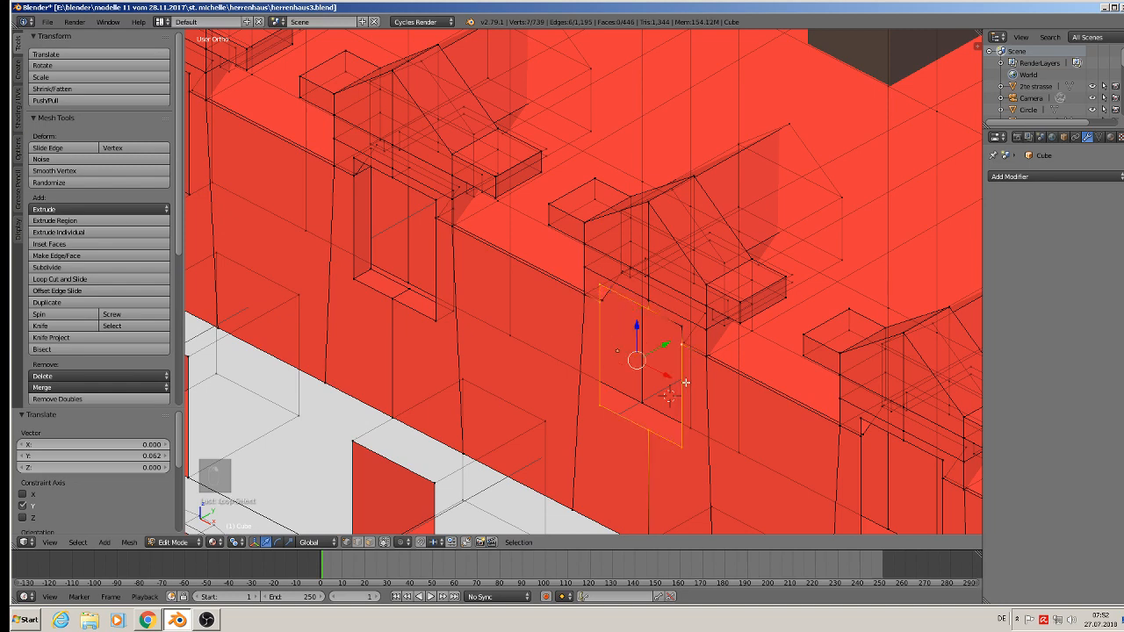
{"action": "right_click", "coordinate": [678, 325], "text": "shift"}
{"action": "middle_click_drag", "start_coordinate": [667, 371], "coordinate": [659, 376]}
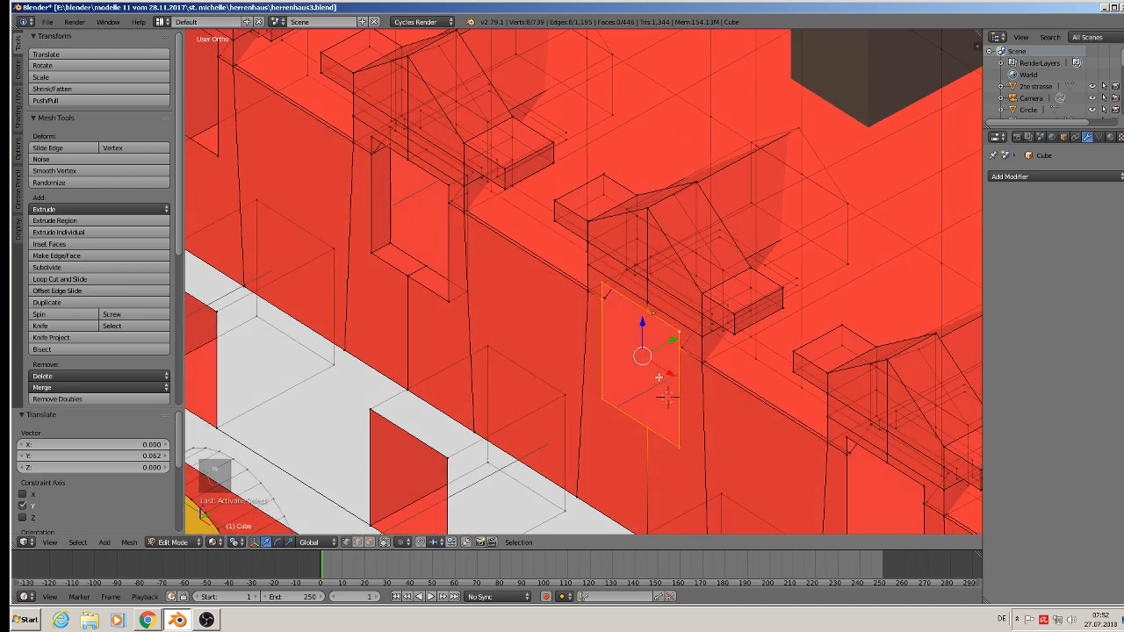
{"action": "key", "text": "e"}
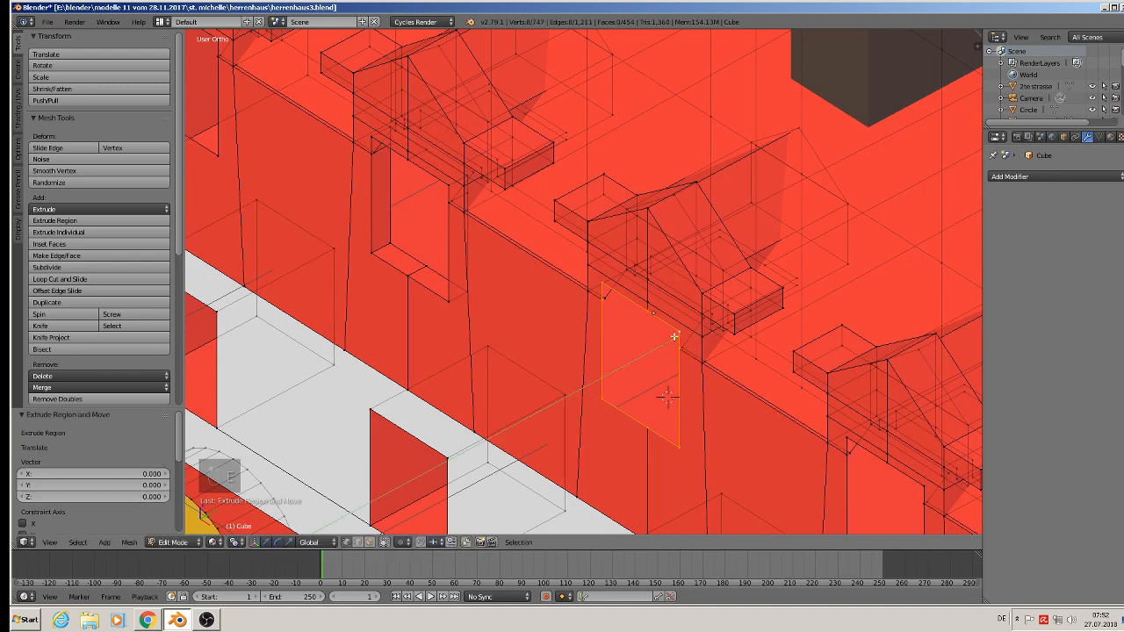
{"action": "left_click", "coordinate": [695, 332]}
- Extrude the window outline of the small dormer nearest the gable end inward along Y to form its reveal
{"action": "middle_click_drag", "start_coordinate": [695, 332], "coordinate": [712, 497]}
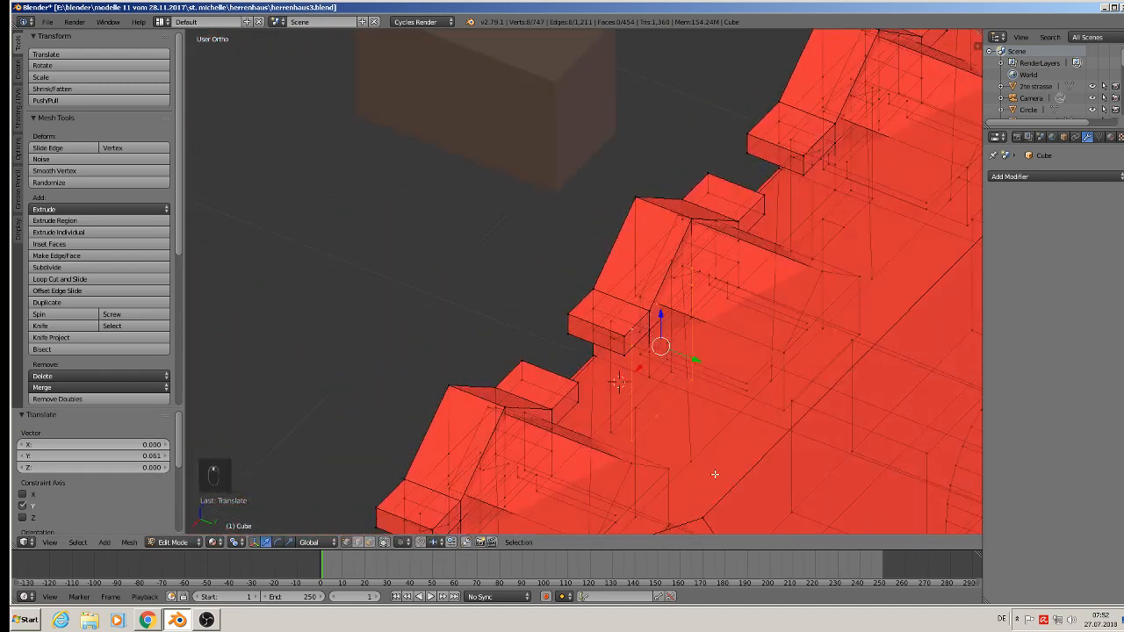
{"action": "key", "text": "KP_1"}
{"action": "scroll", "coordinate": [714, 474], "scroll_direction": "down", "scroll_amount": 3}
{"action": "middle_click_drag", "start_coordinate": [811, 424], "coordinate": [595, 368]}
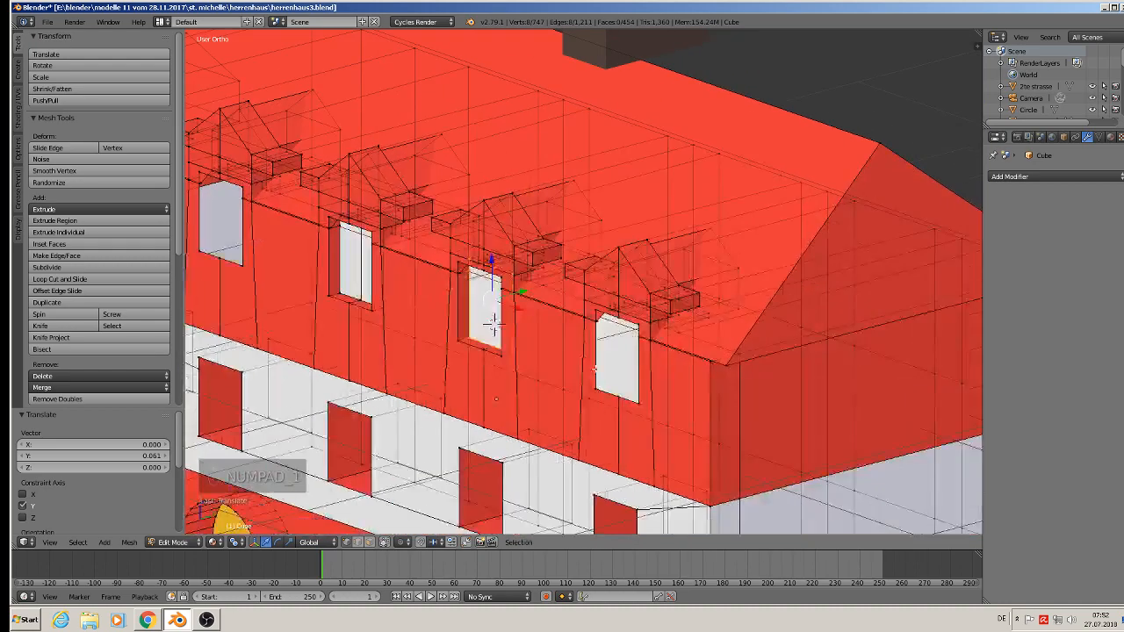
{"action": "scroll", "coordinate": [615, 362], "scroll_direction": "up", "scroll_amount": 3}
{"action": "right_click", "coordinate": [595, 229]}
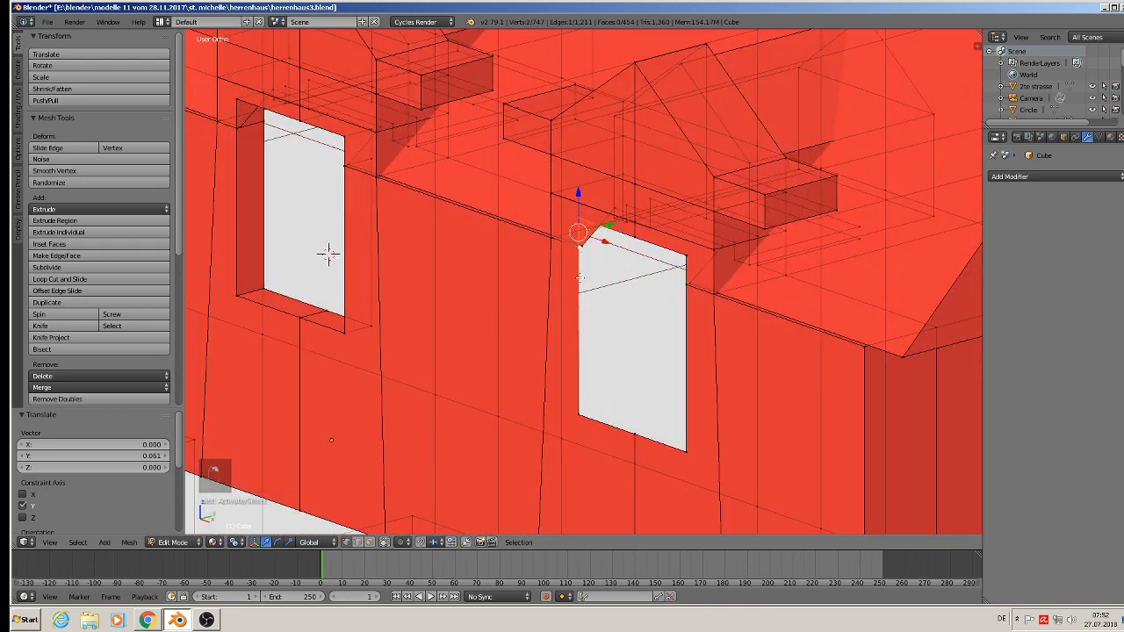
{"action": "right_click", "coordinate": [603, 425], "text": "shift"}
{"action": "right_click", "coordinate": [684, 448], "text": "shift"}
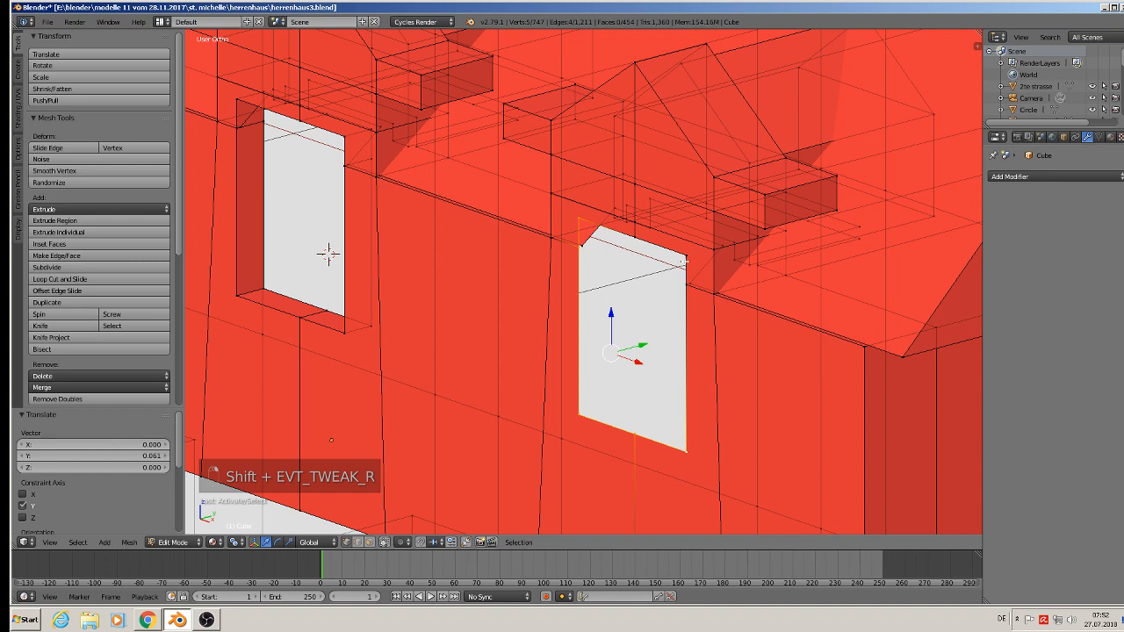
{"action": "right_click", "coordinate": [685, 262], "text": "shift"}
{"action": "right_click", "coordinate": [641, 235], "text": "shift"}
{"action": "middle_click_drag", "start_coordinate": [617, 302], "coordinate": [601, 315]}
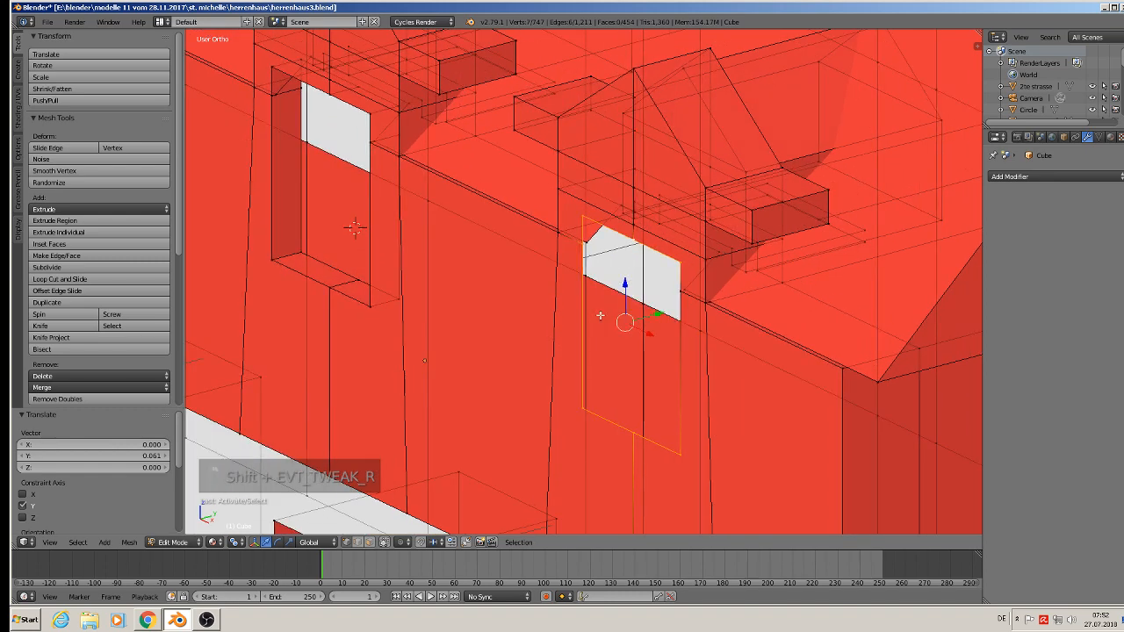
{"action": "key", "text": "e"}
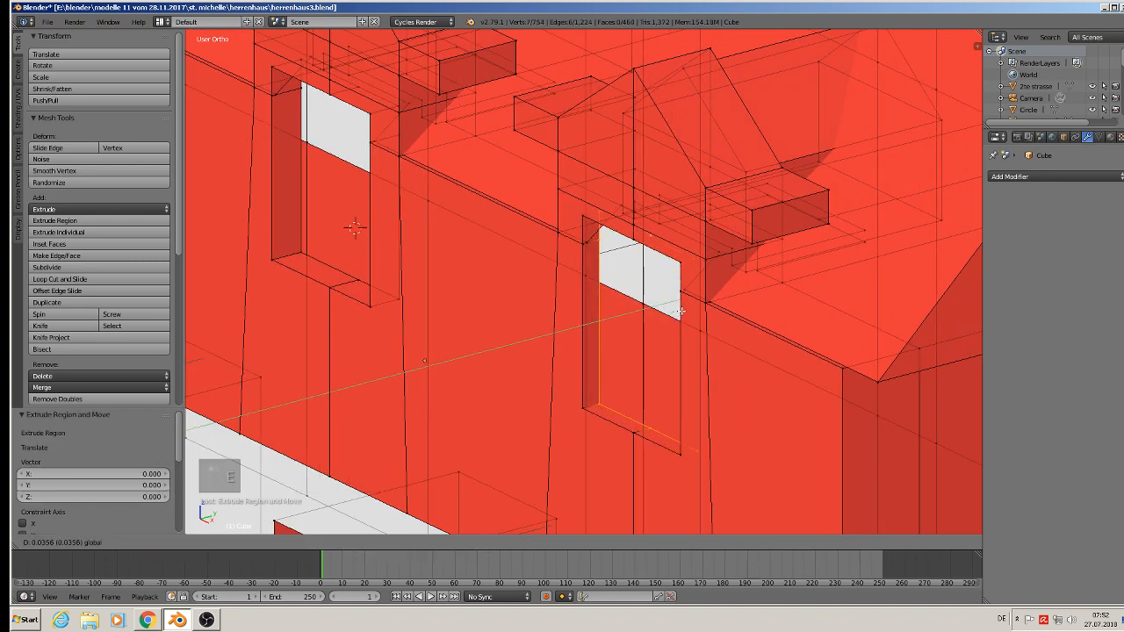
{"action": "left_click_drag", "start_coordinate": [689, 311], "coordinate": [688, 311]}
- Extrude the window outline of the small dormer beside the wide three-window dormer about 0.054 inward along Y
{"action": "scroll", "coordinate": [668, 310], "scroll_direction": "down", "scroll_amount": 3}
{"action": "middle_click_drag", "start_coordinate": [483, 251], "coordinate": [606, 302]}
{"action": "scroll", "coordinate": [527, 301], "scroll_direction": "down", "scroll_amount": 1}
{"action": "middle_click_drag", "start_coordinate": [492, 303], "coordinate": [708, 325]}
{"action": "scroll", "coordinate": [708, 325], "scroll_direction": "up", "scroll_amount": 4}
{"action": "key", "text": "a"}
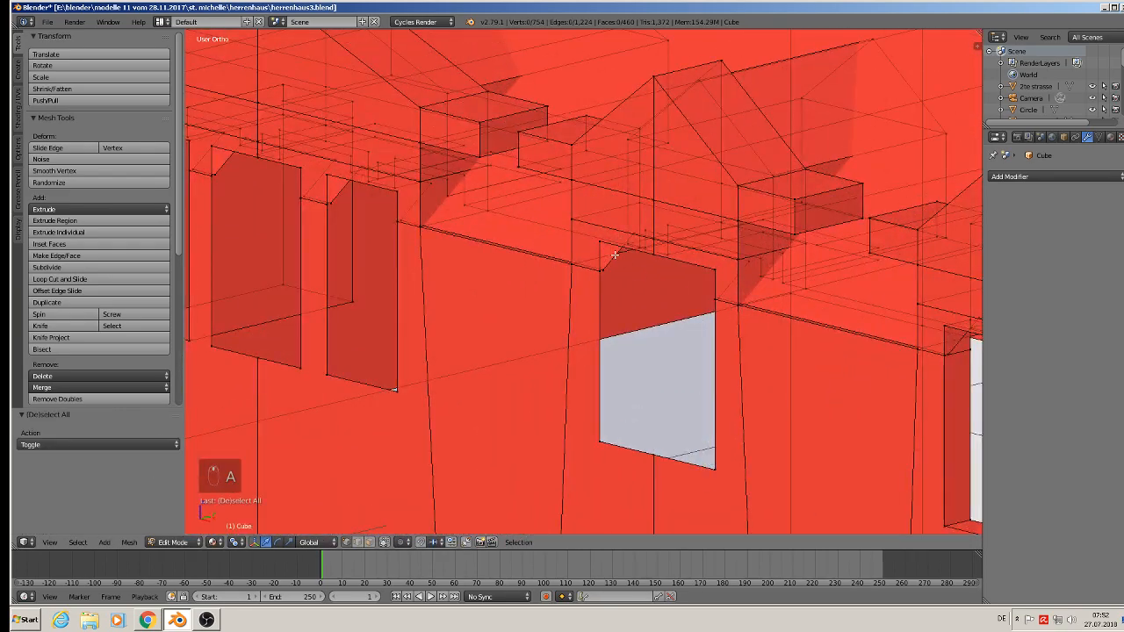
{"action": "right_click", "coordinate": [614, 255]}
{"action": "right_click", "coordinate": [606, 425], "text": "shift"}
{"action": "right_click", "coordinate": [686, 460], "text": "shift"}
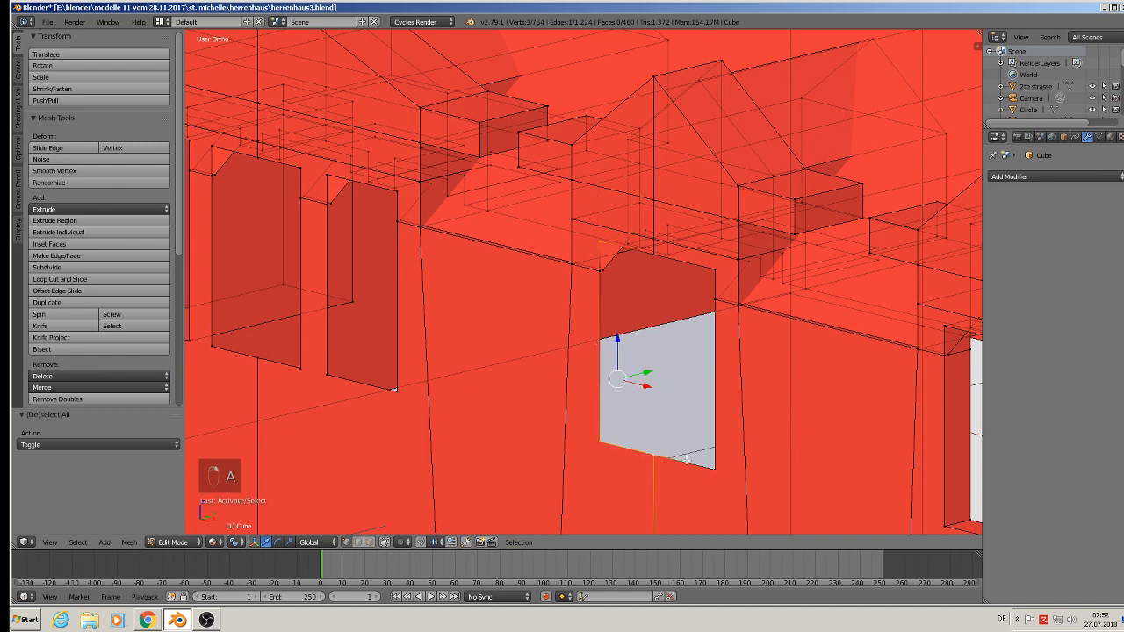
{"action": "right_click", "coordinate": [729, 475], "text": "shift"}
{"action": "right_click", "coordinate": [720, 286], "text": "shift"}
{"action": "right_click", "coordinate": [716, 298], "text": "shift"}
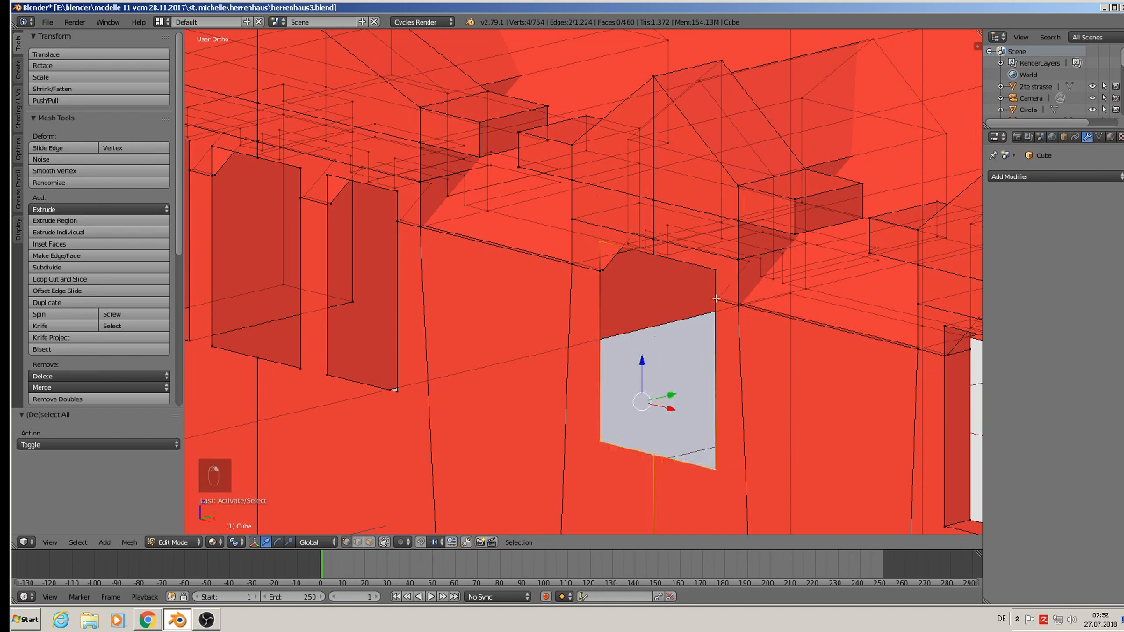
{"action": "right_click", "coordinate": [717, 299], "text": "shift"}
{"action": "right_click", "coordinate": [707, 272], "text": "shift"}
{"action": "right_click", "coordinate": [654, 257], "text": "shift"}
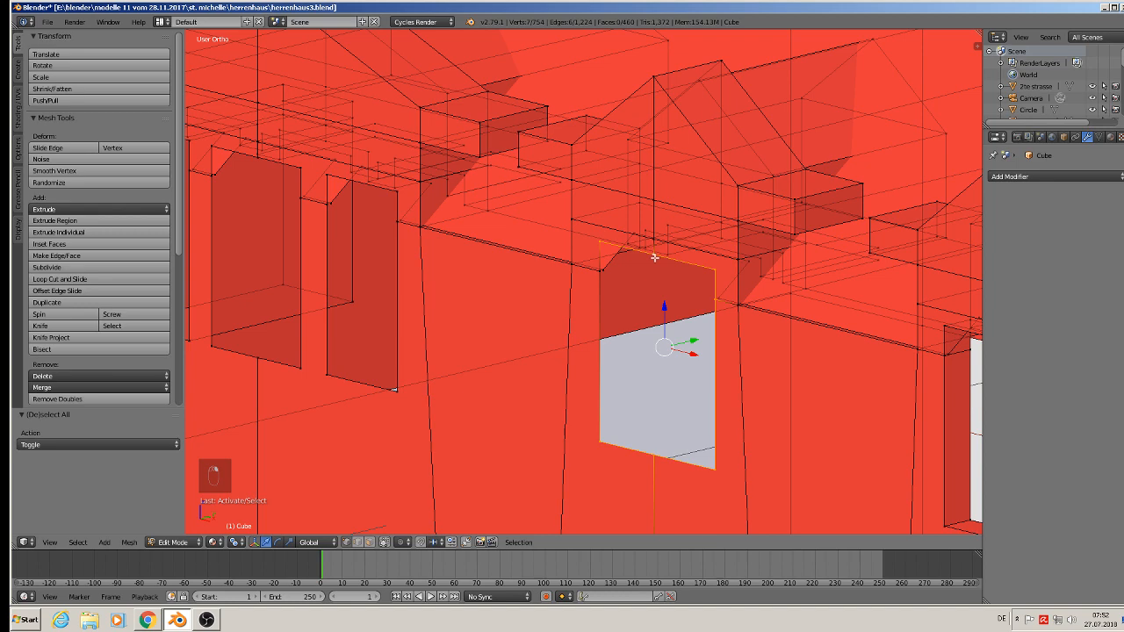
{"action": "right_click", "coordinate": [596, 271], "text": "shift"}
{"action": "middle_click_drag", "start_coordinate": [596, 272], "coordinate": [625, 352]}
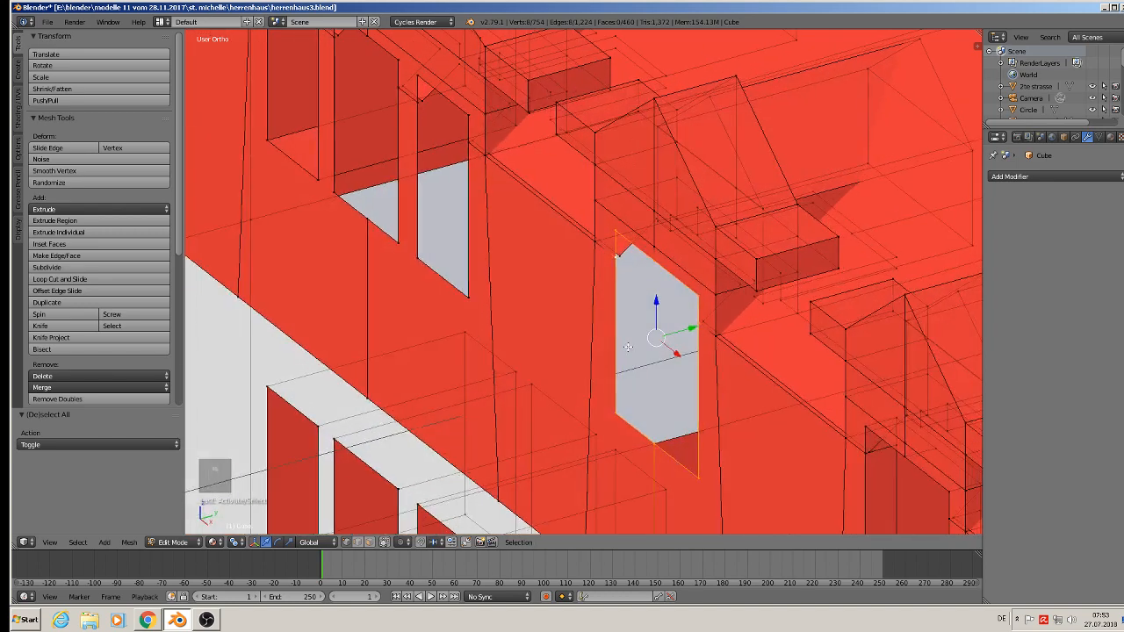
{"action": "key", "text": "e"}
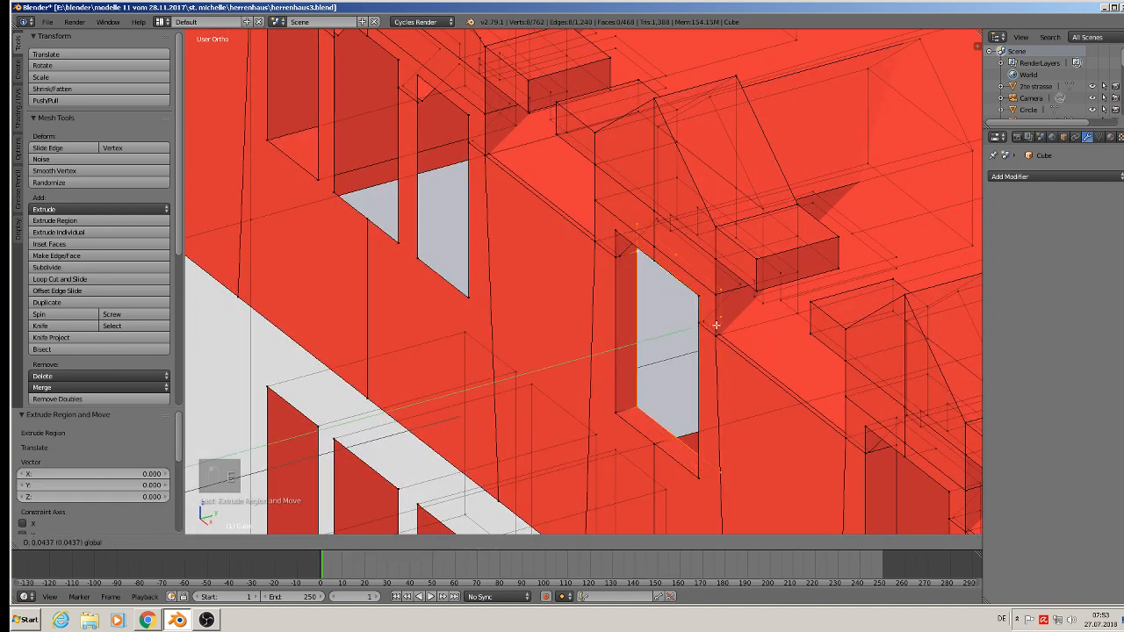
{"action": "left_click", "coordinate": [721, 324]}
- Extrude the outline of the wide dormer's right window opening about 0.046 inward along Y
{"action": "scroll", "coordinate": [624, 314], "scroll_direction": "down", "scroll_amount": 3}
{"action": "scroll", "coordinate": [617, 317], "scroll_direction": "up", "scroll_amount": 3}
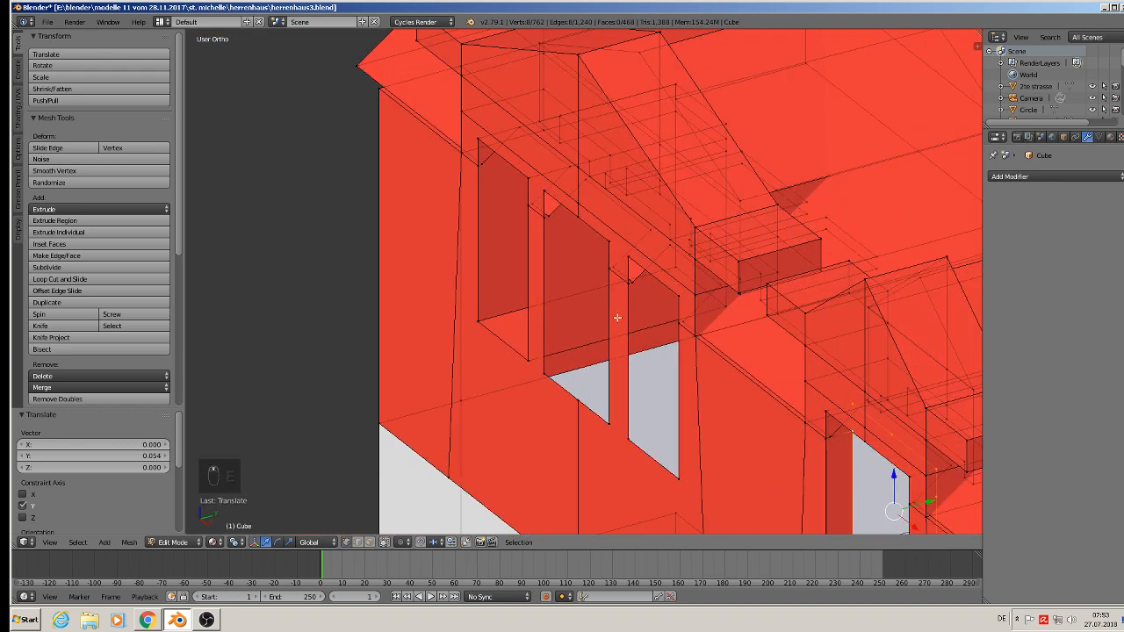
{"action": "right_click", "coordinate": [633, 261]}
{"action": "right_click", "coordinate": [635, 436], "text": "shift"}
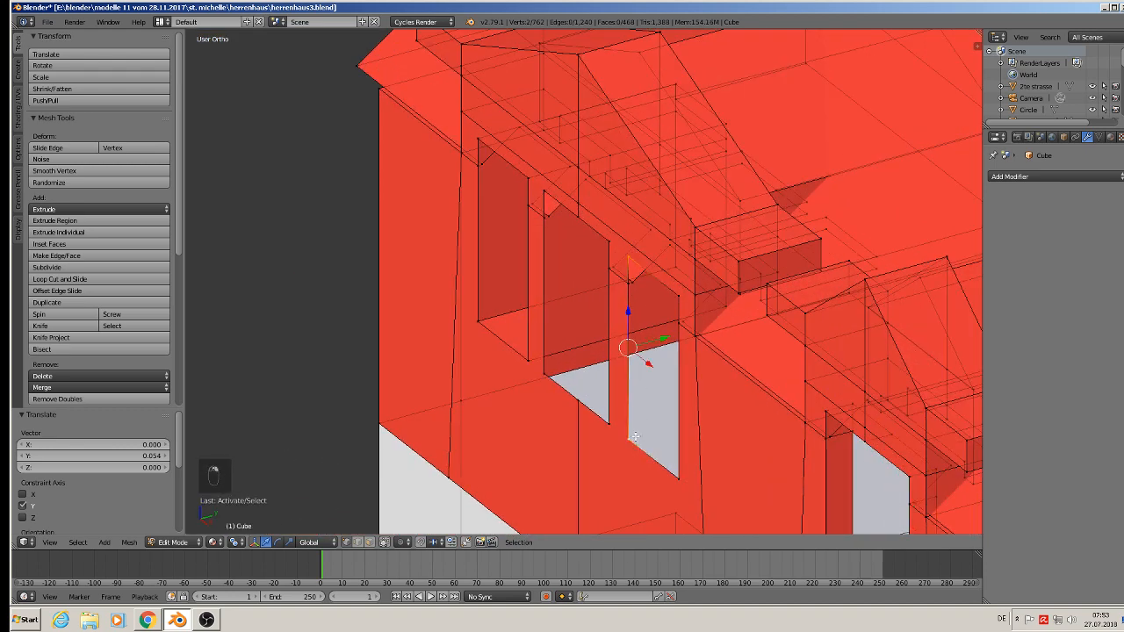
{"action": "right_click", "coordinate": [680, 476], "text": "shift"}
{"action": "right_click", "coordinate": [679, 337], "text": "shift"}
{"action": "right_click", "coordinate": [675, 297], "text": "shift"}
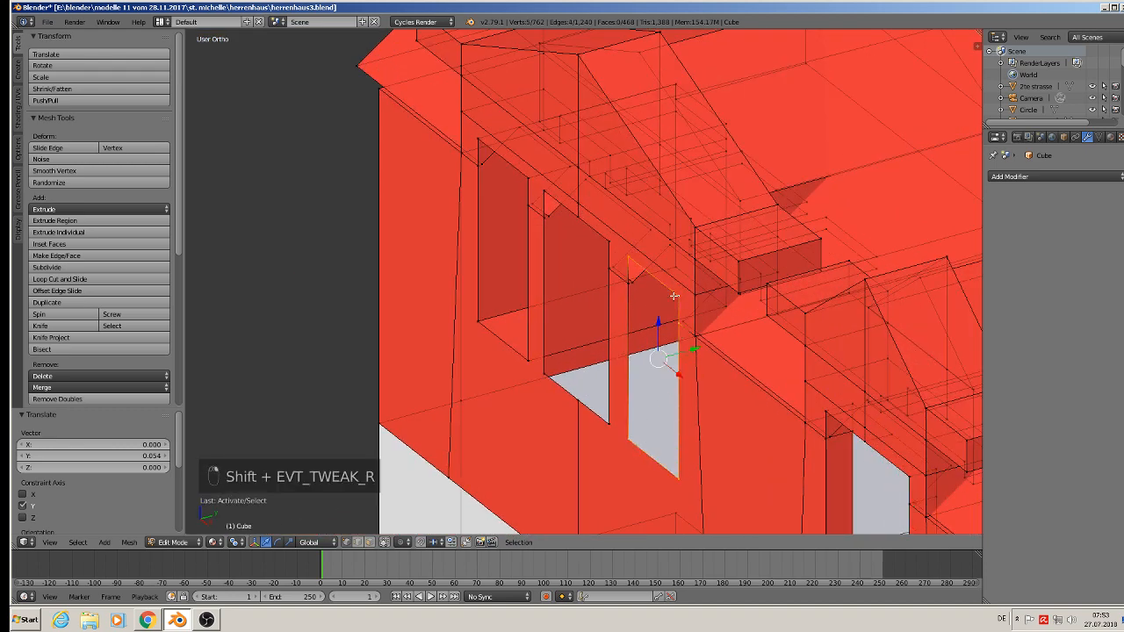
{"action": "right_click", "coordinate": [623, 282], "text": "shift"}
{"action": "key", "text": "e"}
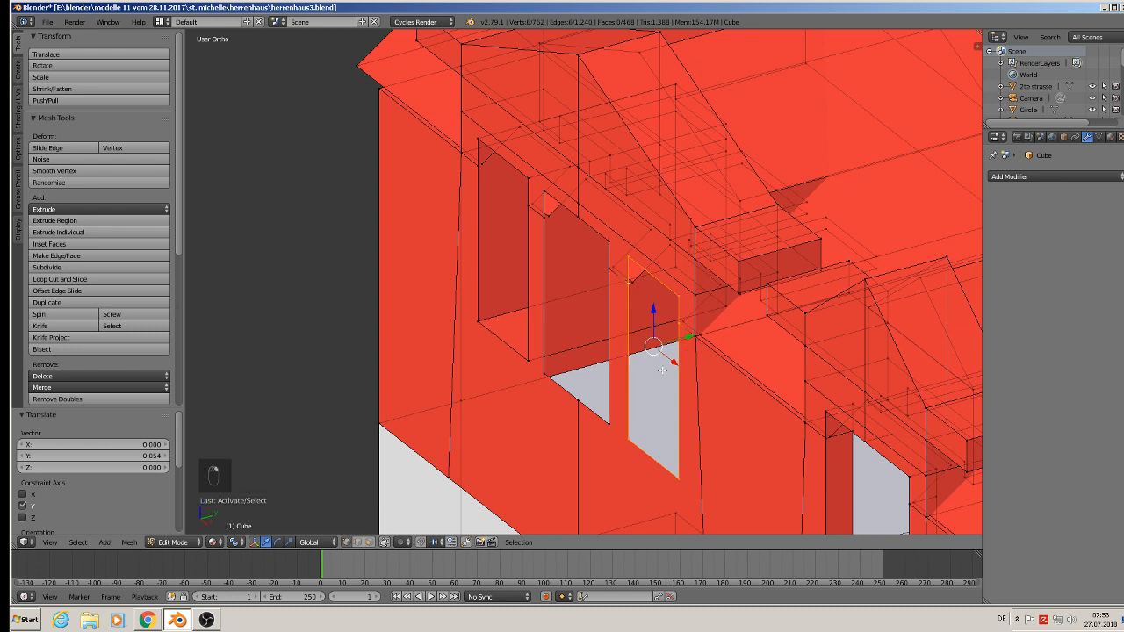
{"action": "left_click_drag", "start_coordinate": [693, 345], "coordinate": [705, 329]}
- Extrude the outline of the wide dormer's middle window opening about 0.059 inward along Y
{"action": "right_click", "coordinate": [607, 409]}
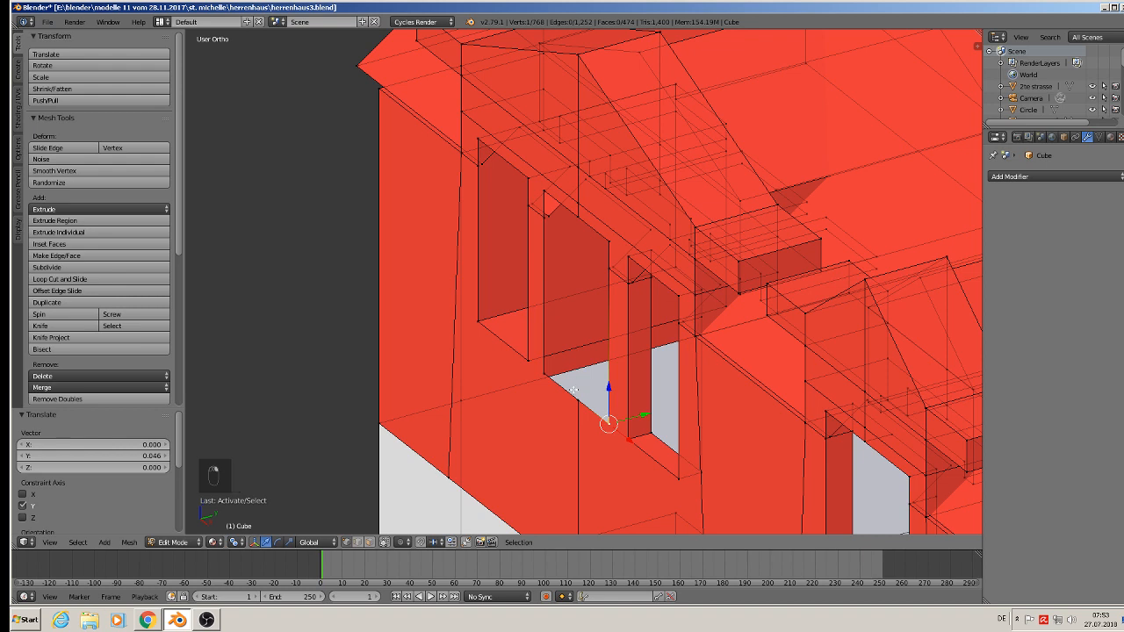
{"action": "right_click", "coordinate": [548, 365], "text": "shift"}
{"action": "right_click", "coordinate": [547, 377]}
{"action": "right_click", "coordinate": [577, 402], "text": "shift"}
{"action": "right_click", "coordinate": [603, 422], "text": "shift"}
{"action": "right_click", "coordinate": [608, 274], "text": "shift"}
{"action": "right_click", "coordinate": [602, 251], "text": "shift"}
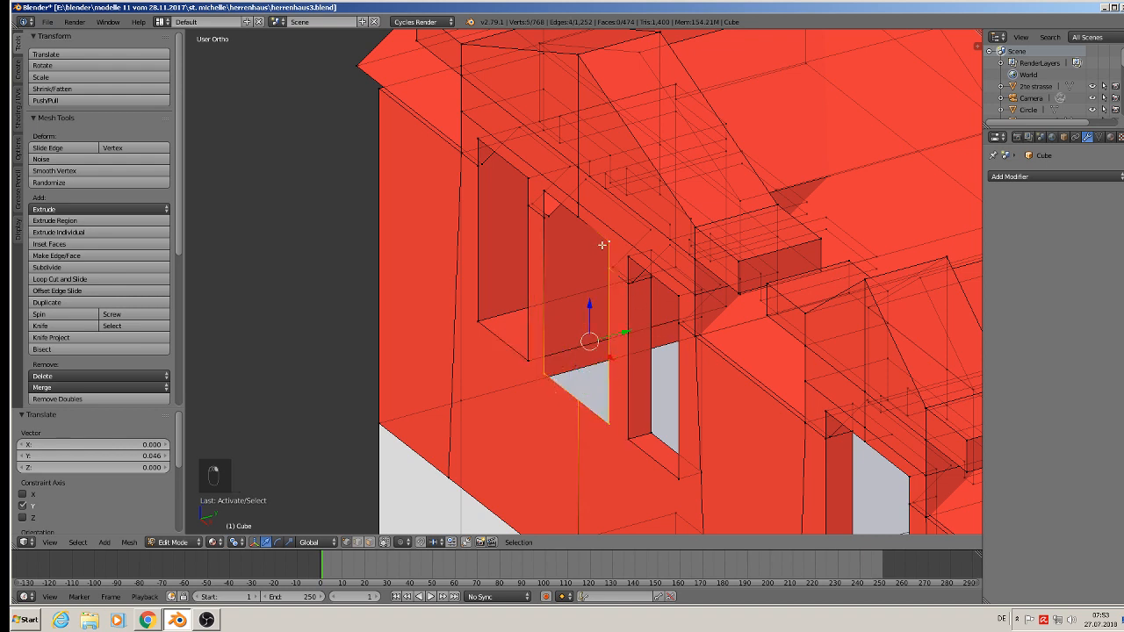
{"action": "right_click", "coordinate": [581, 219], "text": "shift"}
{"action": "right_click", "coordinate": [546, 193], "text": "shift"}
{"action": "right_click", "coordinate": [546, 213], "text": "shift"}
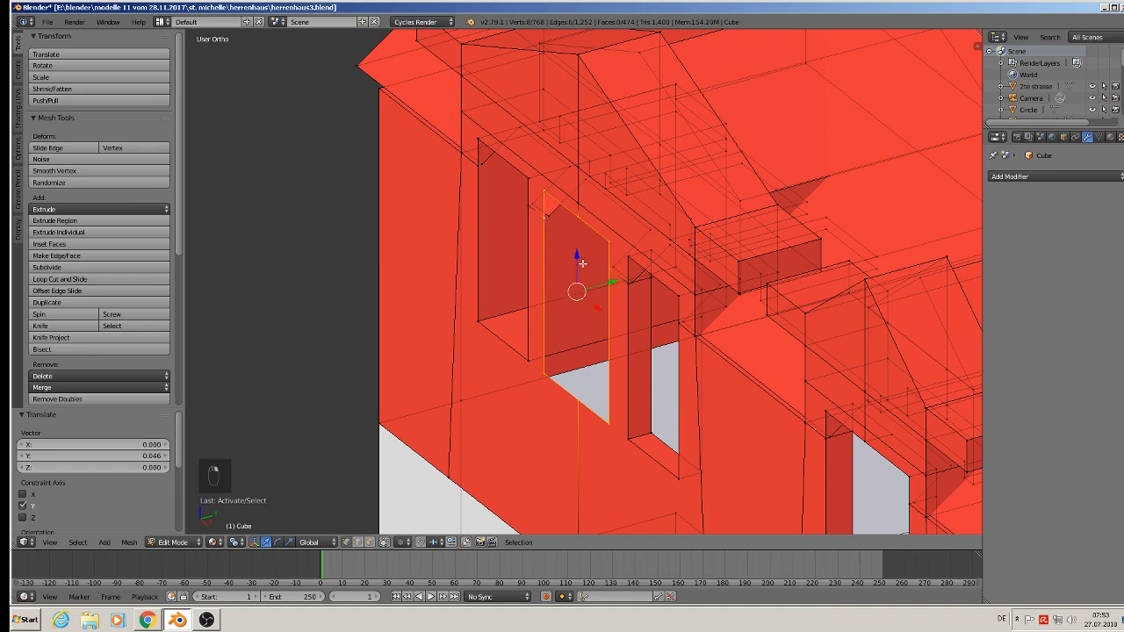
{"action": "key", "text": "e"}
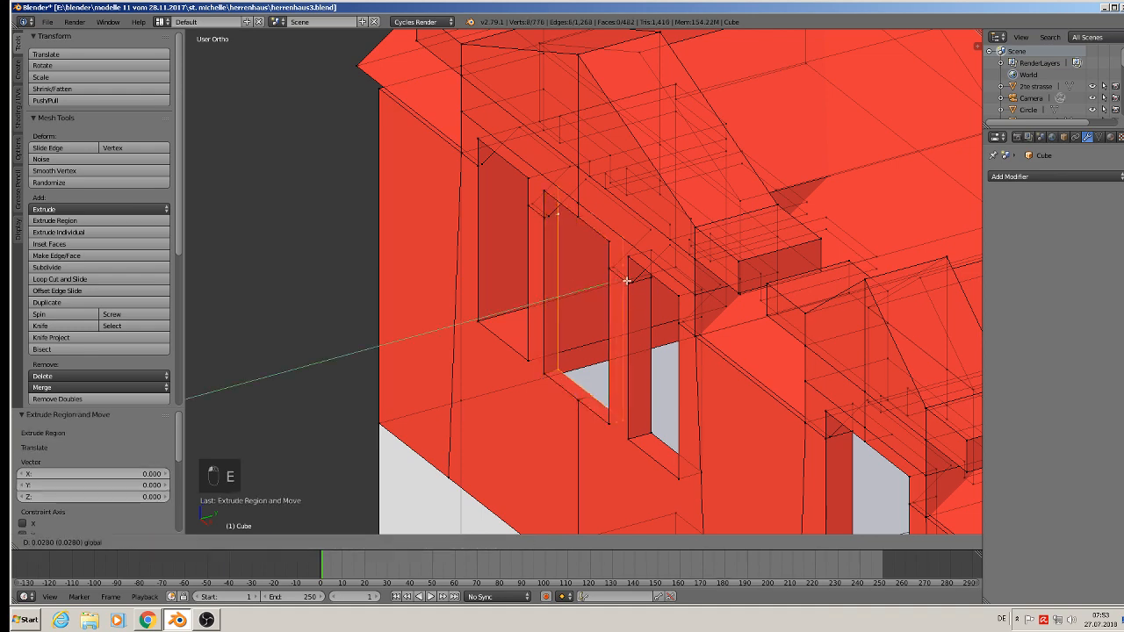
{"action": "left_click", "coordinate": [565, 277]}
- Move the recessed back face of the wide dormer's left window opening about 0.344 outward along Y
{"action": "middle_click_drag", "start_coordinate": [565, 277], "coordinate": [666, 288], "text": "shift"}
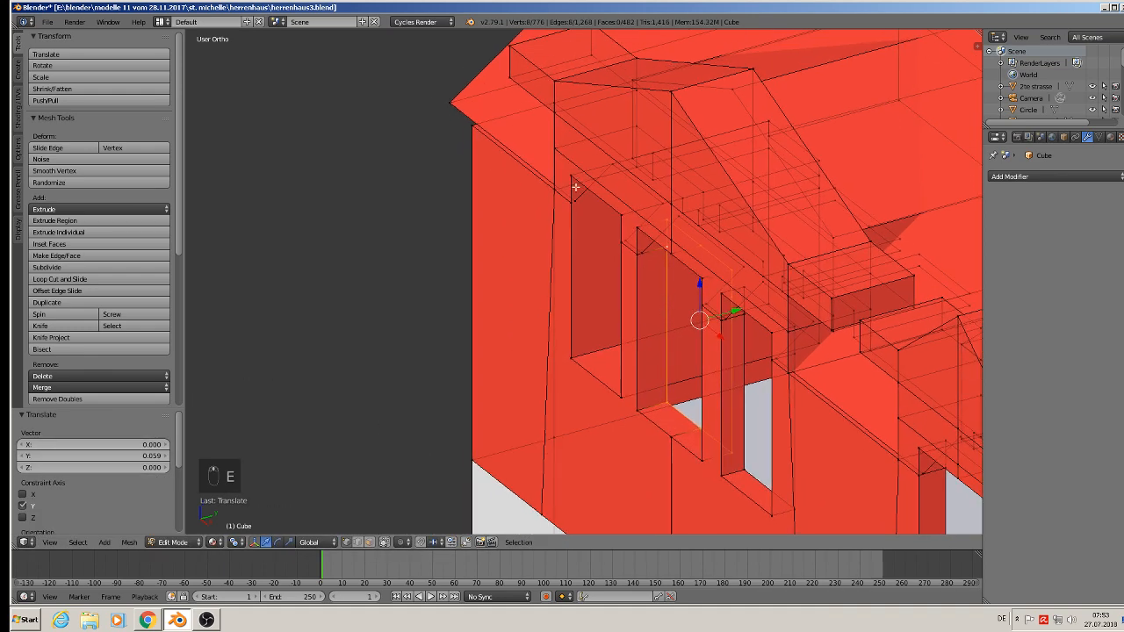
{"action": "middle_click_drag", "start_coordinate": [575, 186], "coordinate": [717, 252]}
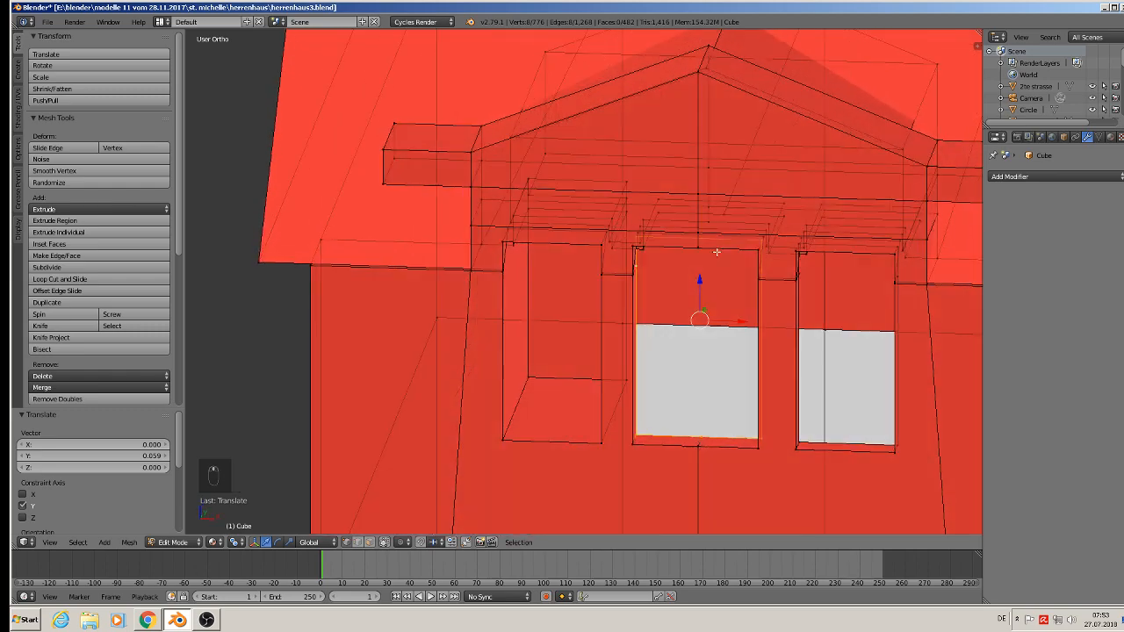
{"action": "left_click", "coordinate": [372, 542]}
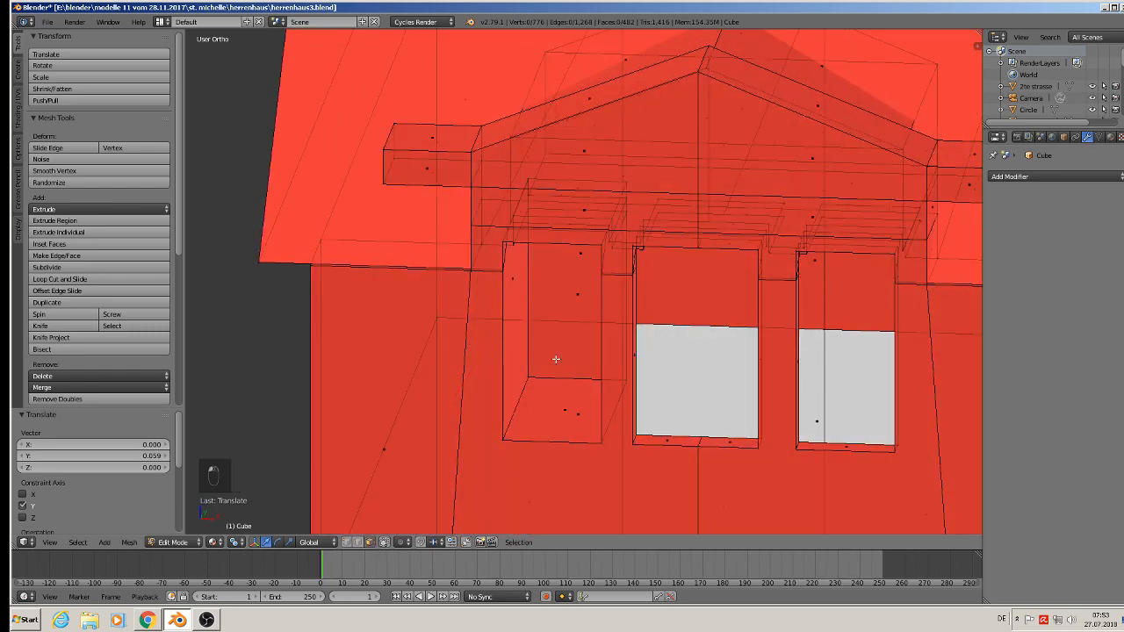
{"action": "right_click", "coordinate": [575, 280]}
{"action": "middle_click_drag", "start_coordinate": [586, 339], "coordinate": [551, 348]}
{"action": "left_click_drag", "start_coordinate": [598, 285], "coordinate": [495, 357]}
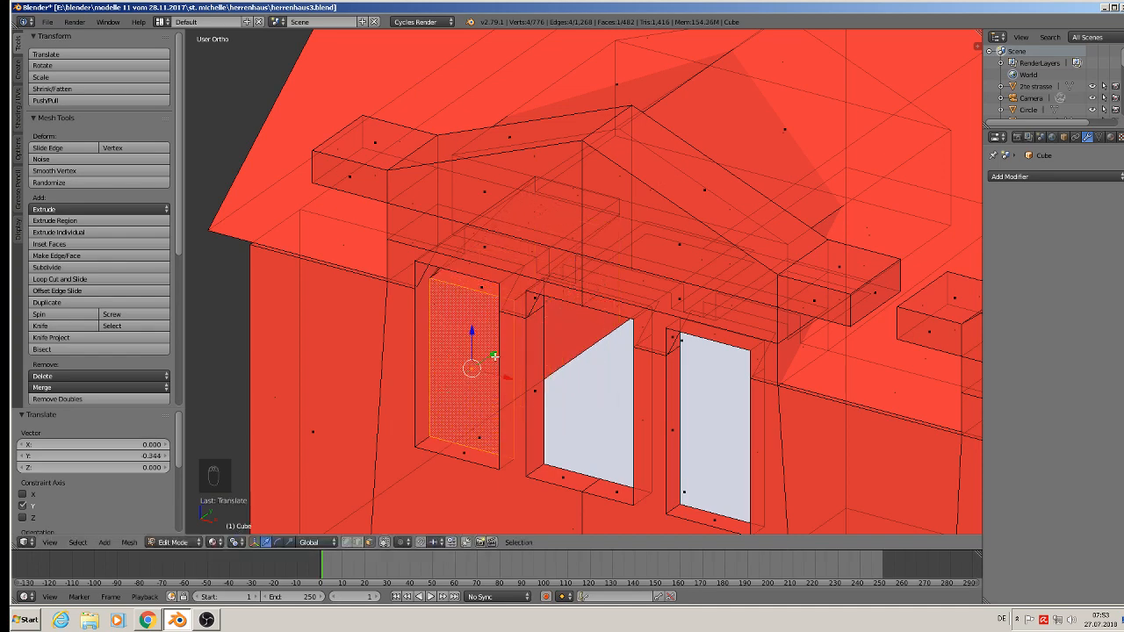
- Delete the back face of the wide dormer's left window and leave mesh editing
{"action": "scroll", "coordinate": [500, 365], "scroll_direction": "down", "scroll_amount": 2}
{"action": "key", "text": "a"}
{"action": "scroll", "coordinate": [527, 378], "scroll_direction": "down", "scroll_amount": 3}
{"action": "right_click", "coordinate": [497, 371]}
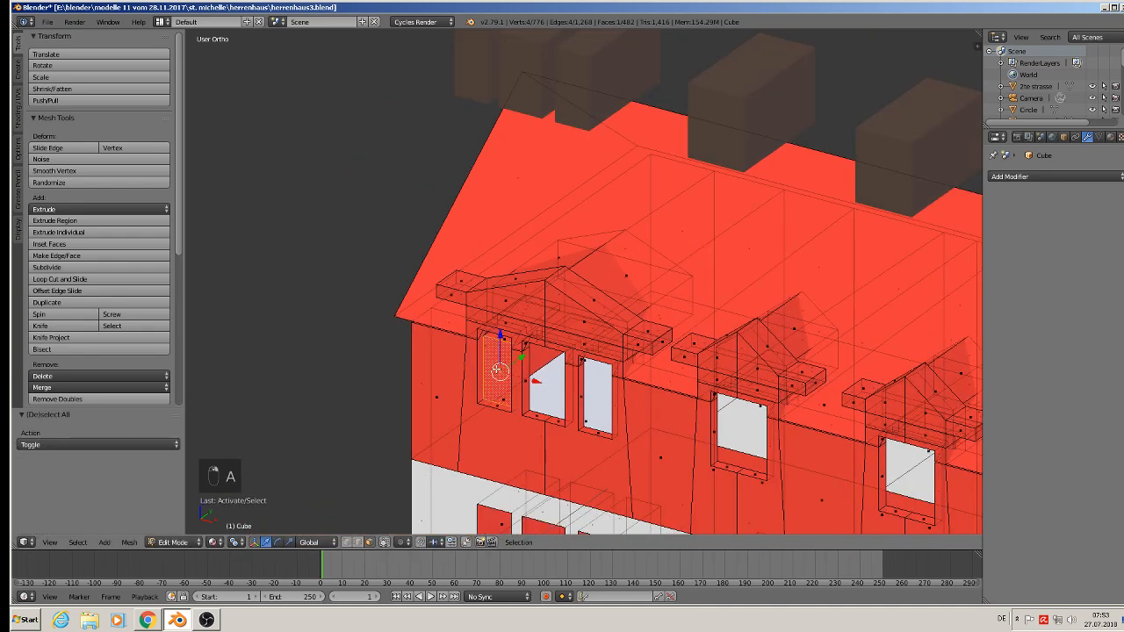
{"action": "key", "text": "x"}
{"action": "left_click", "coordinate": [502, 370]}
{"action": "key", "text": "Tab"}
- Move the chimneys on the roof ridge to layer 2 and save the file
{"action": "scroll", "coordinate": [598, 412], "scroll_direction": "down", "scroll_amount": 5}
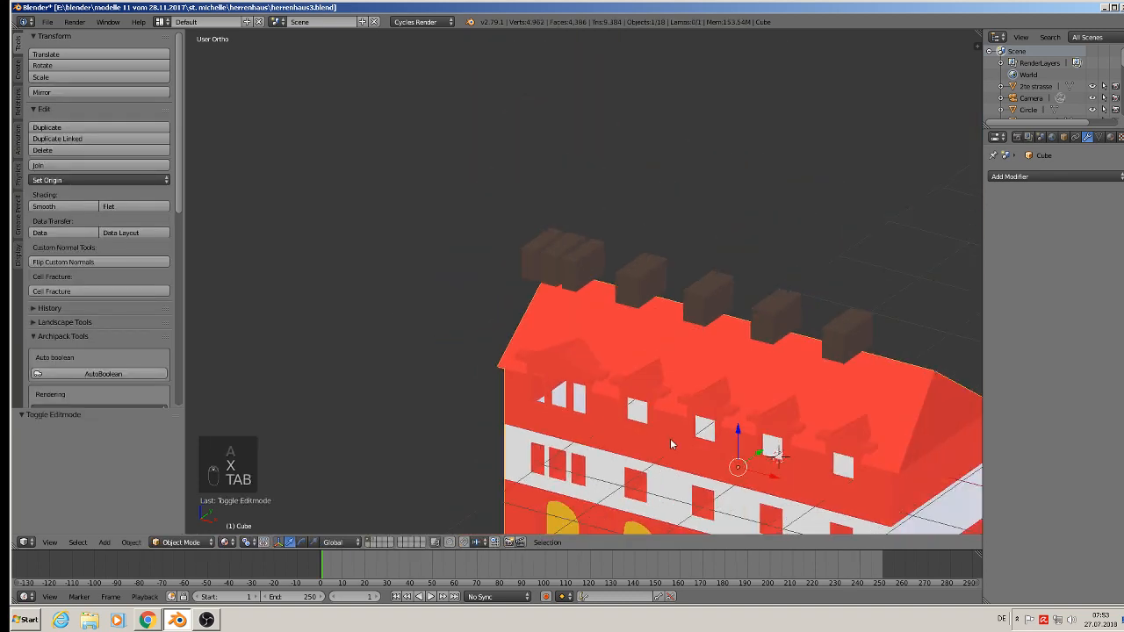
{"action": "mouse_move", "coordinate": [627, 236]}
{"action": "middle_mouse_down"}
{"action": "mouse_move", "coordinate": [623, 226]}
{"action": "mouse_move", "coordinate": [614, 253]}
{"action": "middle_mouse_up"}
{"action": "scroll", "coordinate": [614, 253], "scroll_direction": "up", "scroll_amount": 1}
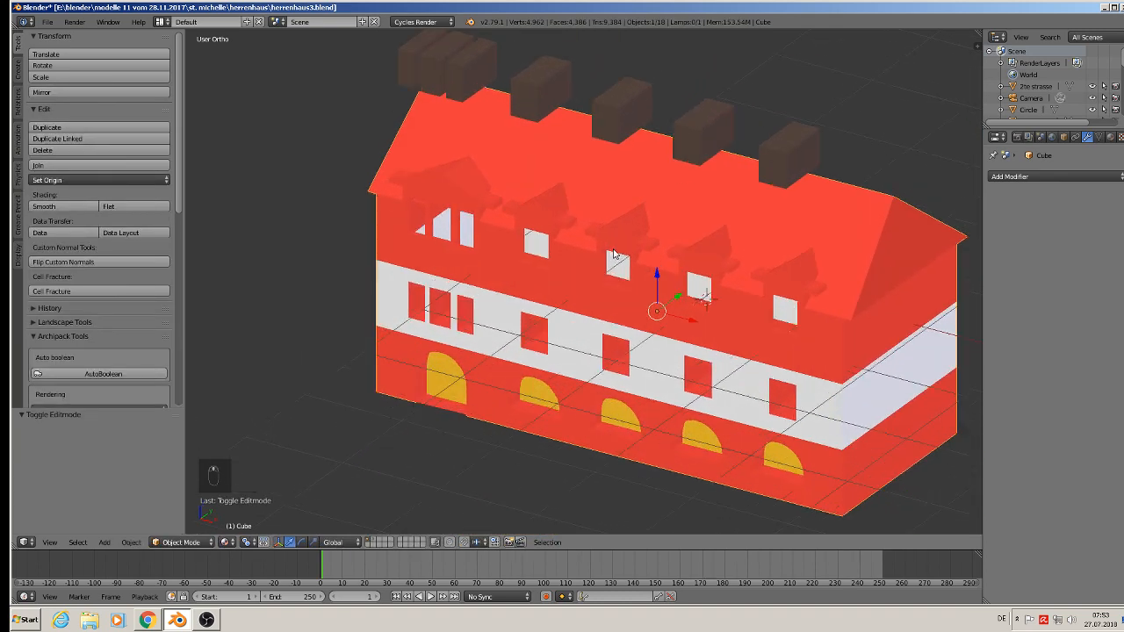
{"action": "right_click", "coordinate": [613, 131]}
{"action": "key", "text": "m"}
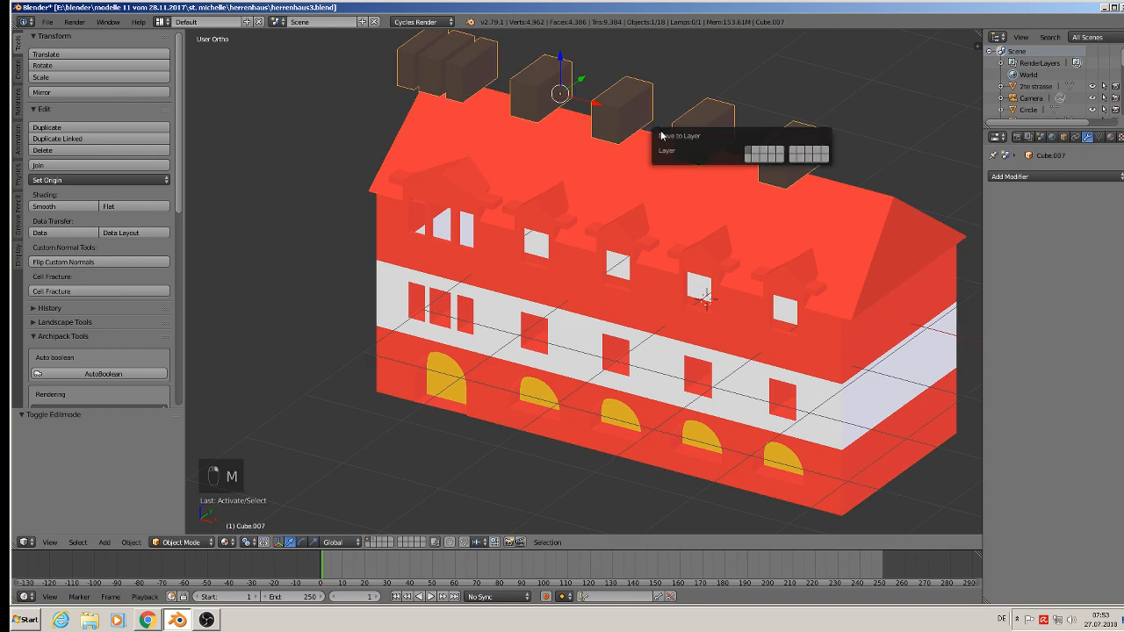
{"action": "left_click", "coordinate": [756, 148]}
{"action": "left_click", "coordinate": [48, 21]}
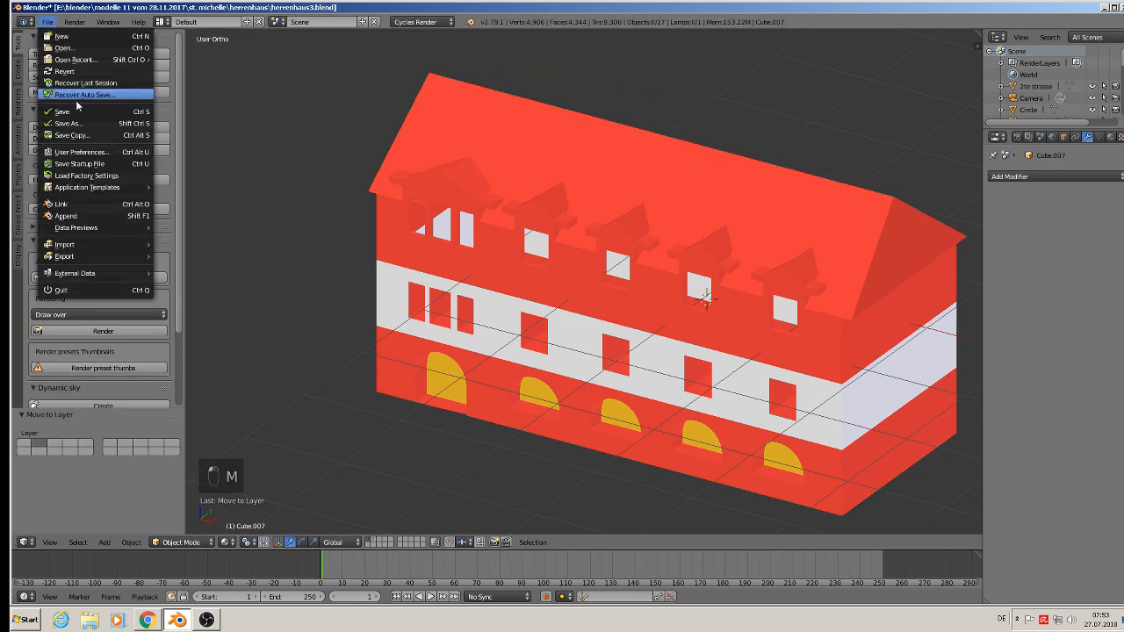
- Examine the stone house's dormers, eaves and windows in the reference photos from the front view
{"action": "scroll", "coordinate": [556, 318], "scroll_direction": "down", "scroll_amount": 4}
{"action": "middle_click_drag", "start_coordinate": [635, 336], "coordinate": [670, 306]}
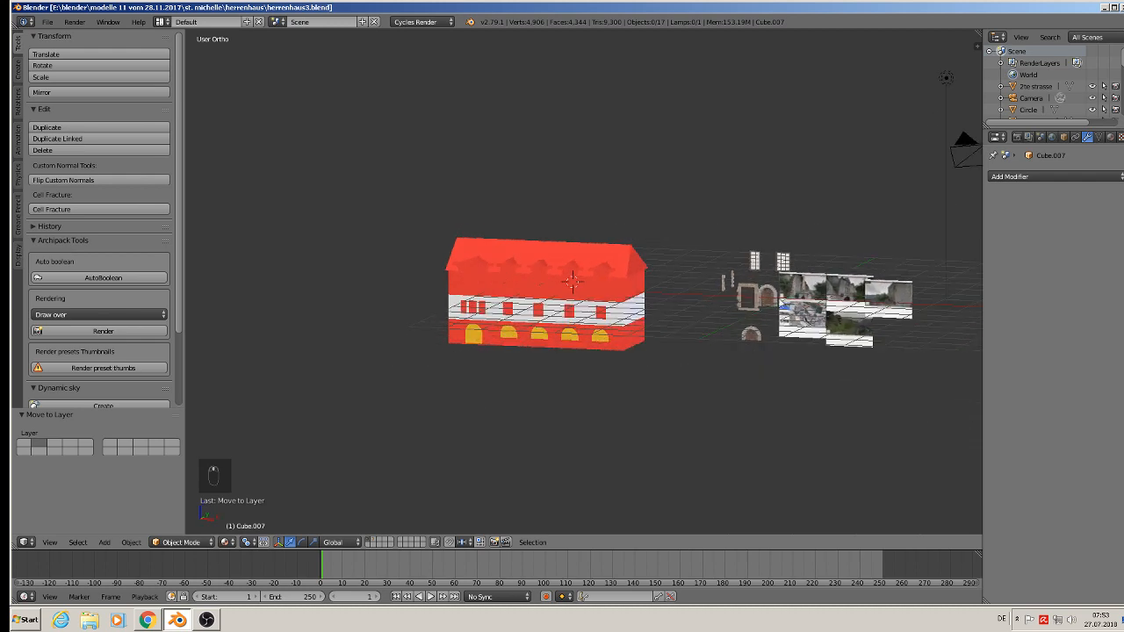
{"action": "middle_click_drag", "start_coordinate": [780, 302], "coordinate": [608, 281], "text": "shift"}
{"action": "scroll", "coordinate": [607, 281], "scroll_direction": "up", "scroll_amount": 2}
{"action": "key", "text": "KP_1"}
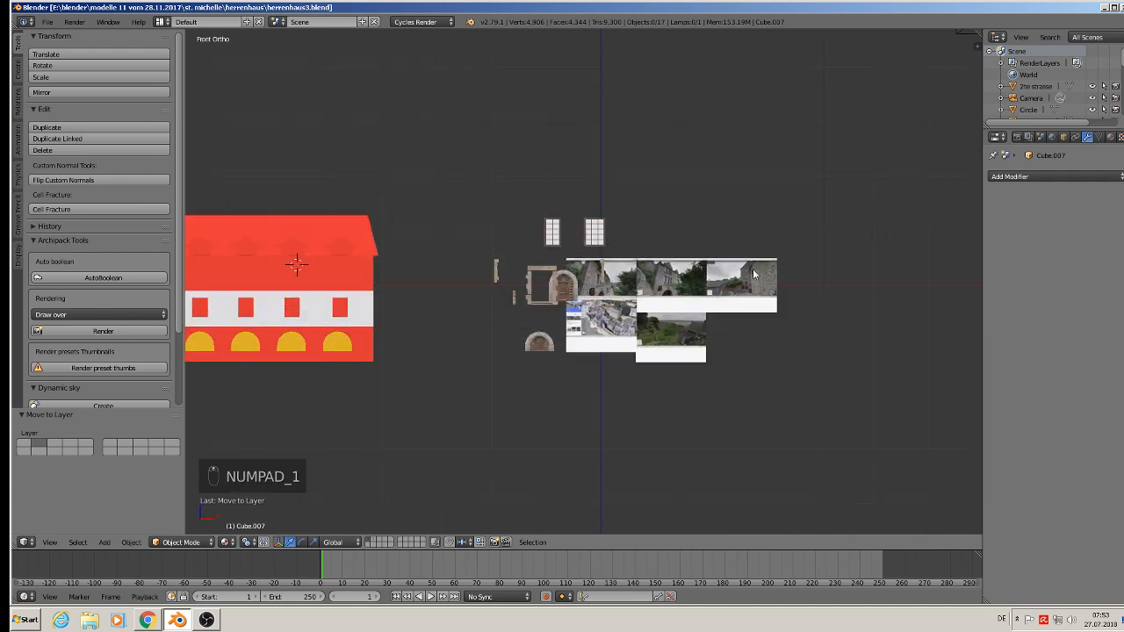
{"action": "scroll", "coordinate": [608, 281], "scroll_direction": "up", "scroll_amount": 5}
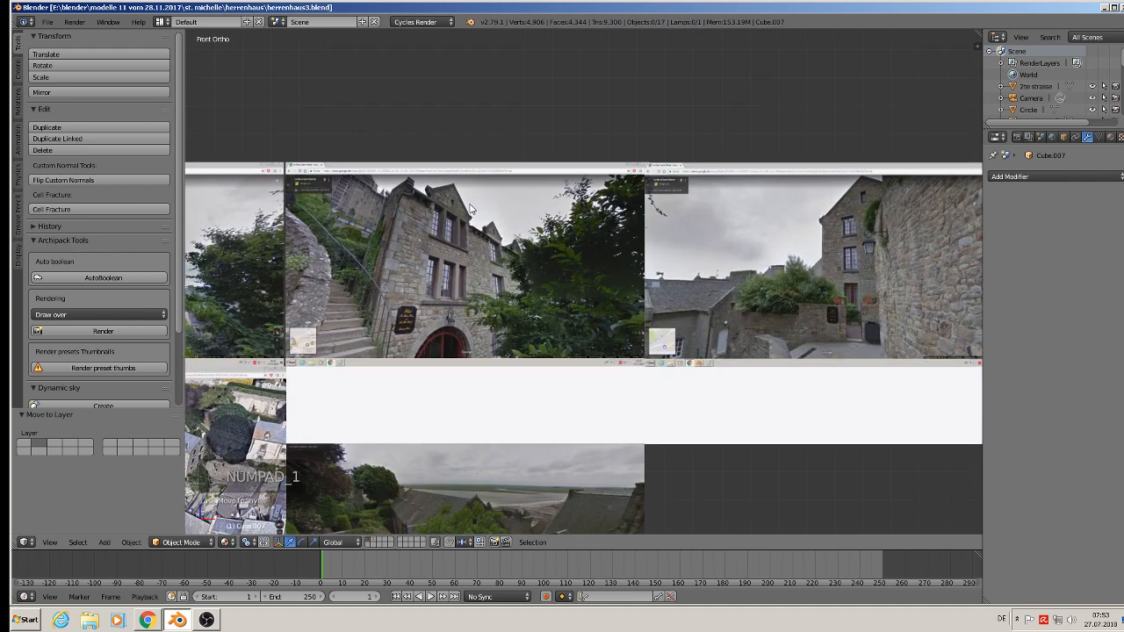
{"action": "scroll", "coordinate": [470, 210], "scroll_direction": "up", "scroll_amount": 5}
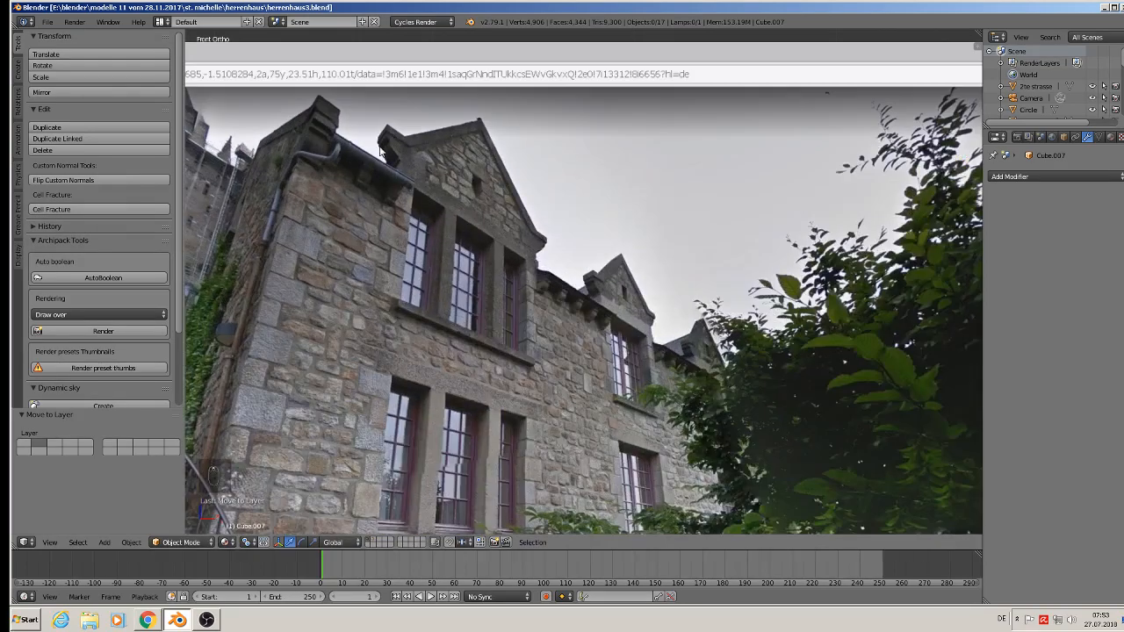
{"action": "scroll", "coordinate": [407, 152], "scroll_direction": "down", "scroll_amount": 8}
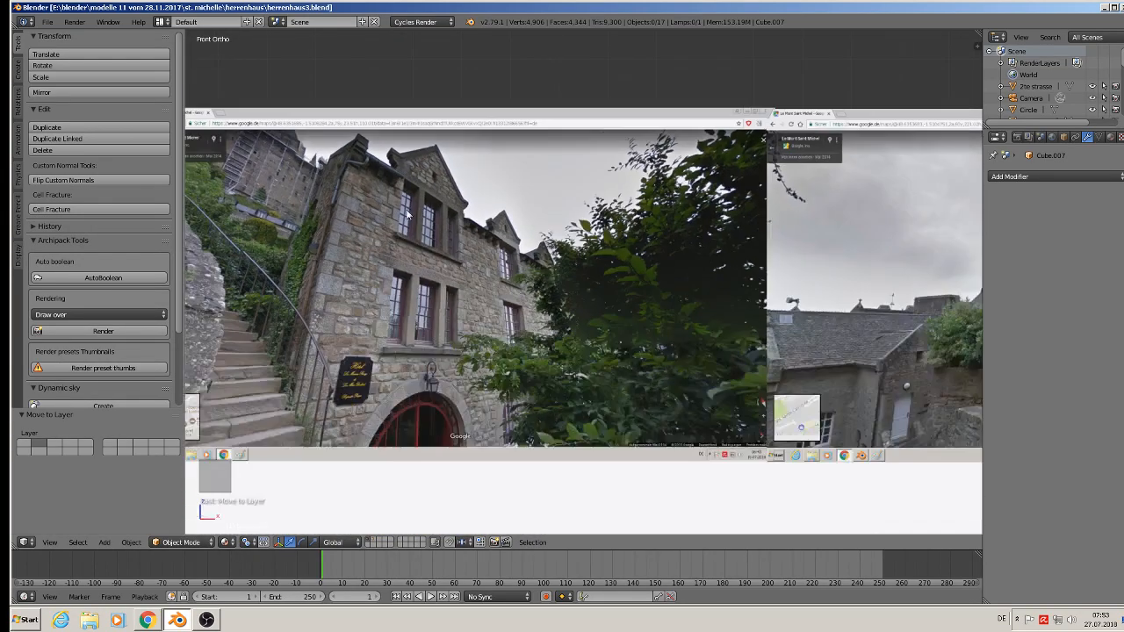
{"action": "scroll", "coordinate": [676, 264], "scroll_direction": "up", "scroll_amount": 3}
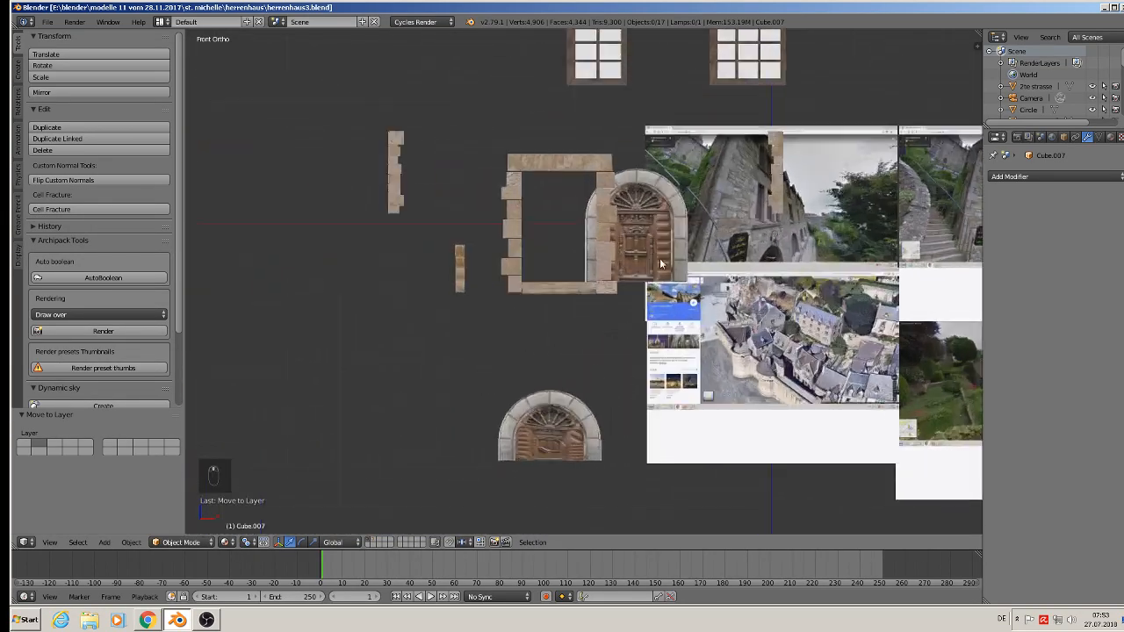
- Move the stepped stone corbel toward the house along Y by about -2.824, plus a further -2.173
{"action": "right_click", "coordinate": [457, 269]}
{"action": "middle_click_drag", "start_coordinate": [458, 270], "coordinate": [381, 296]}
{"action": "scroll", "coordinate": [381, 296], "scroll_direction": "down", "scroll_amount": 3}
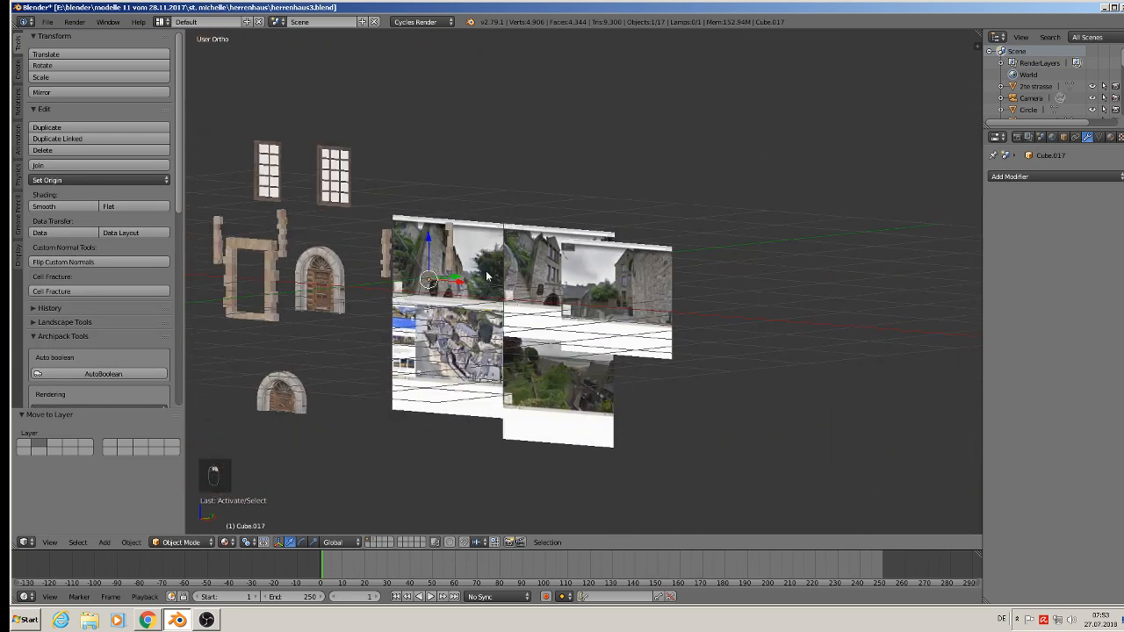
{"action": "key", "text": "g"}
{"action": "key", "text": "y"}
{"action": "left_click", "coordinate": [210, 303]}
{"action": "middle_click_drag", "start_coordinate": [211, 303], "coordinate": [534, 259], "text": "shift"}
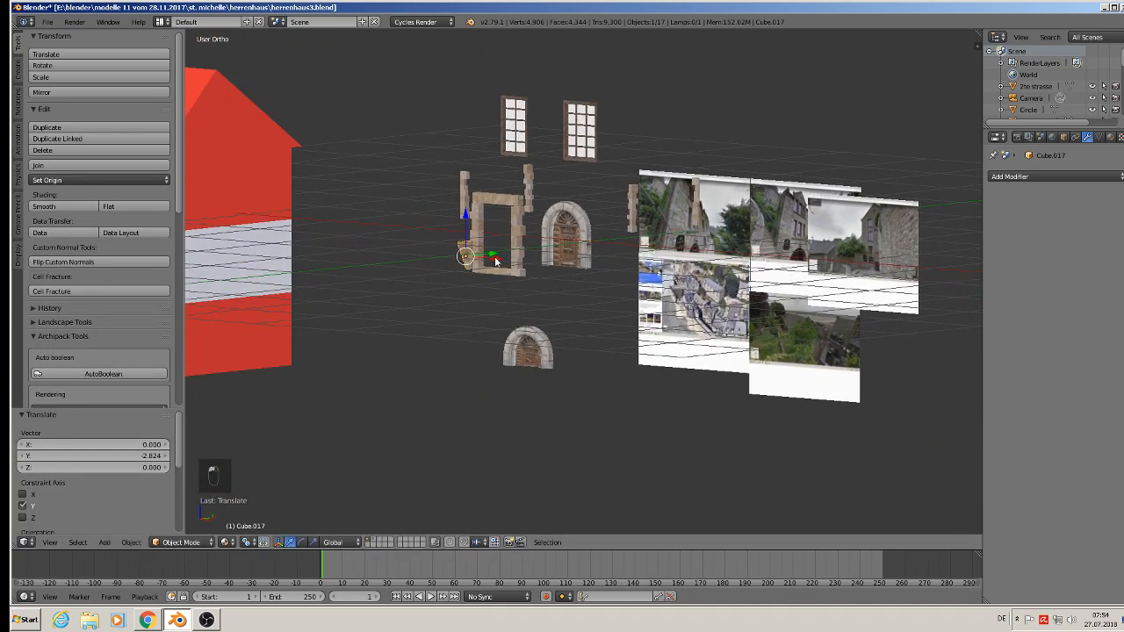
{"action": "key", "text": "g"}
{"action": "key", "text": "y"}
{"action": "left_click", "coordinate": [378, 264]}
- Delete the vertices of the corbel's three lower stones, keeping only the topmost stone
{"action": "scroll", "coordinate": [597, 282], "scroll_direction": "up", "scroll_amount": 4}
{"action": "scroll", "coordinate": [490, 230], "scroll_direction": "up", "scroll_amount": 7}
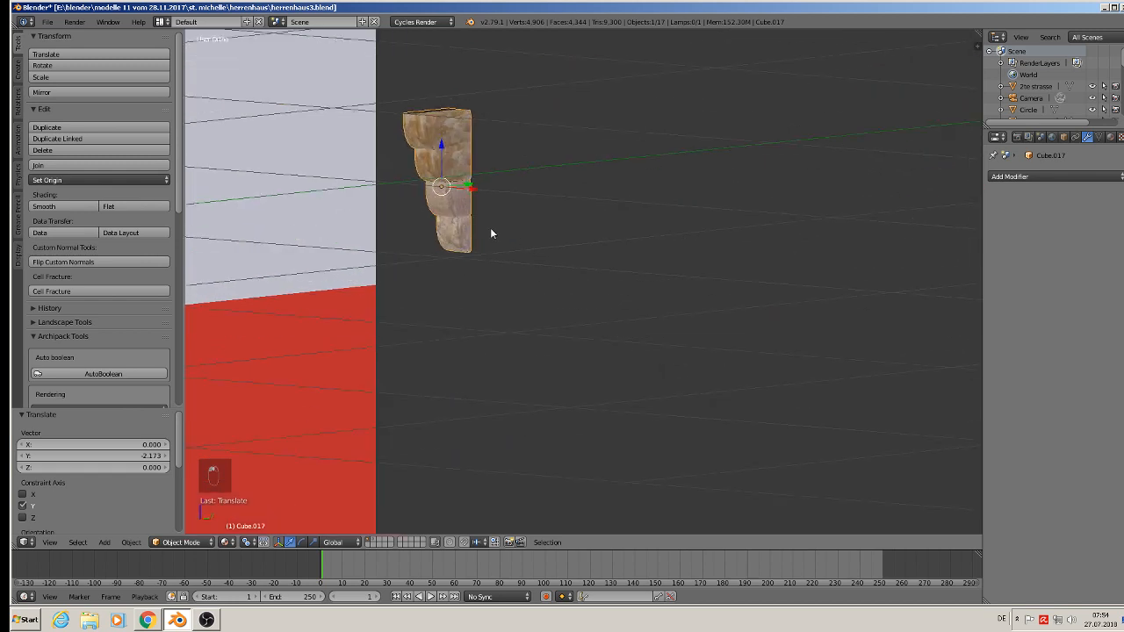
{"action": "key", "text": "Tab"}
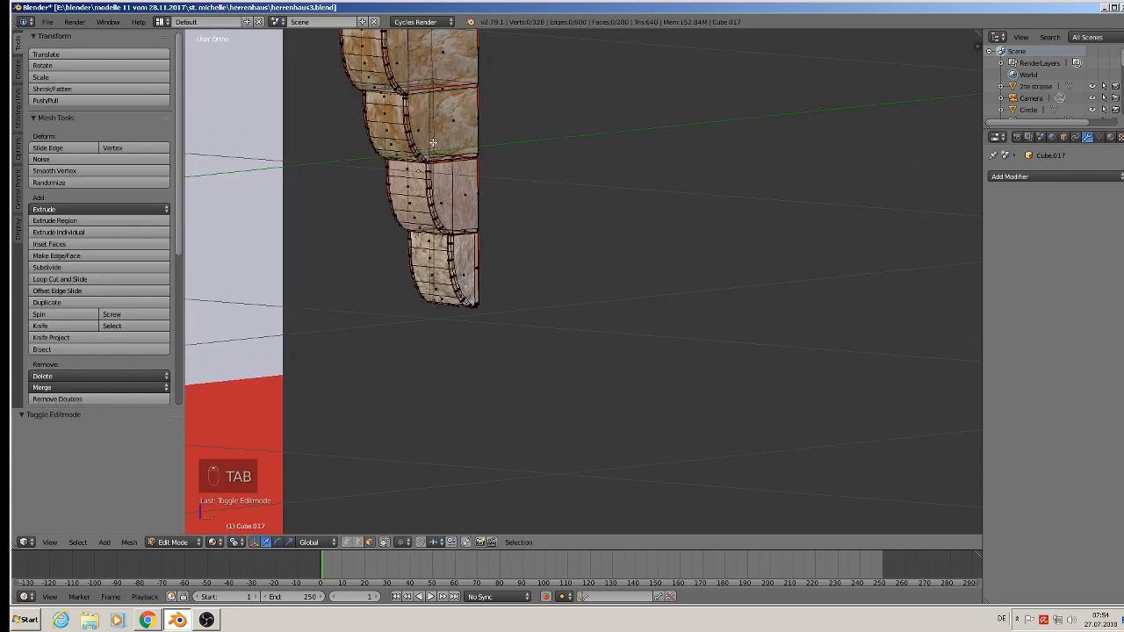
{"action": "scroll", "coordinate": [434, 136], "scroll_direction": "down", "scroll_amount": 3}
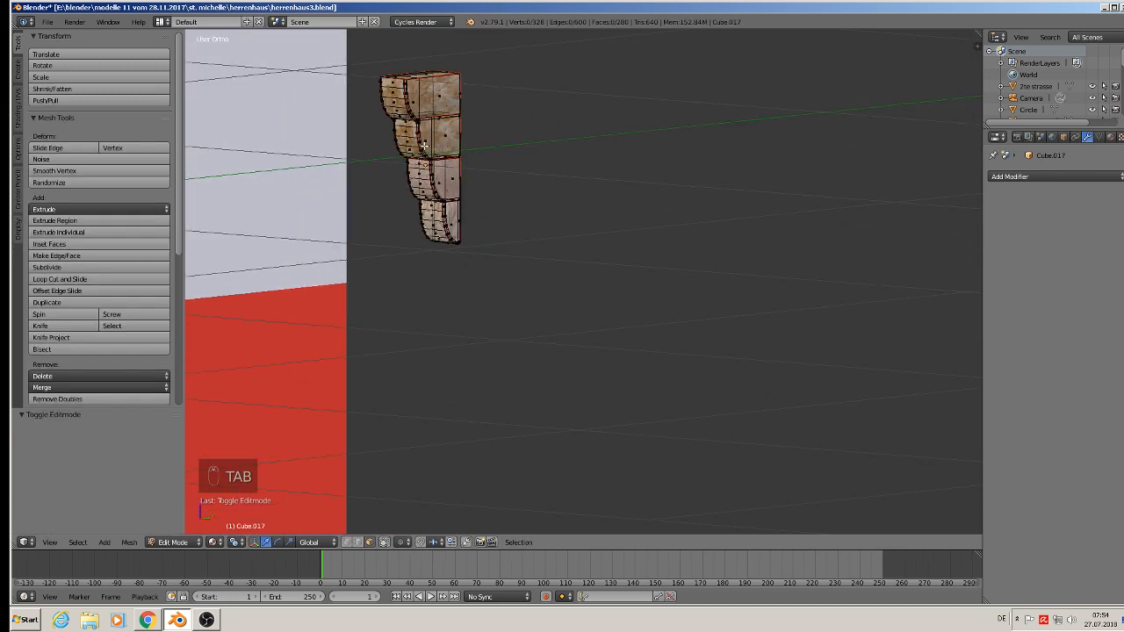
{"action": "key", "text": "l"}
{"action": "key", "text": "l"}
{"action": "key", "text": "l"}
{"action": "key", "text": "l"}
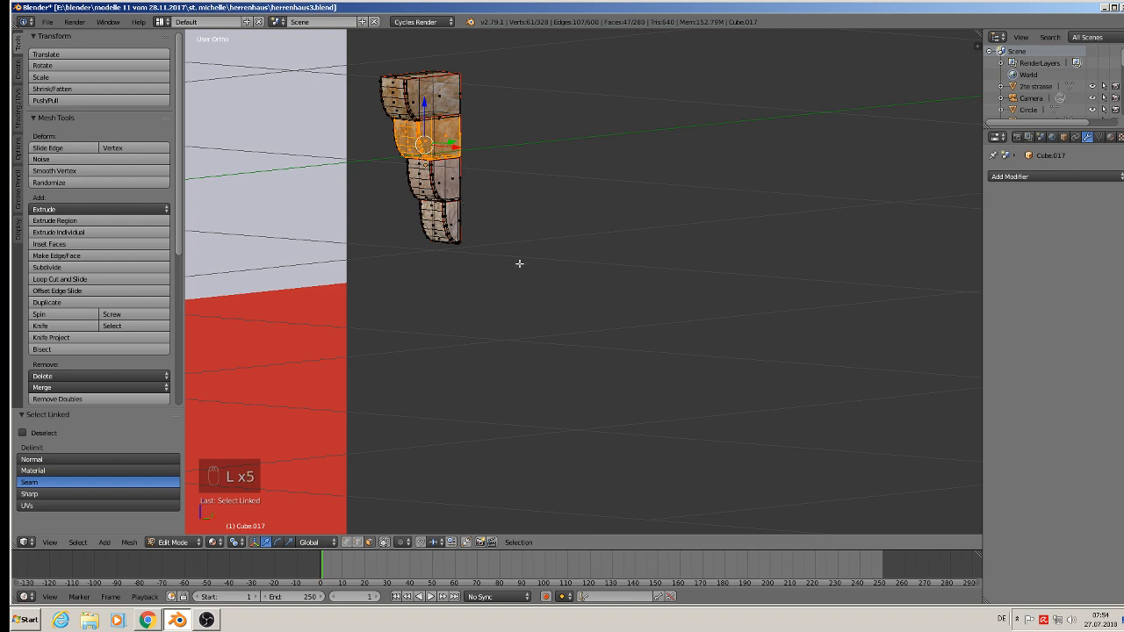
{"action": "key", "text": "2"}
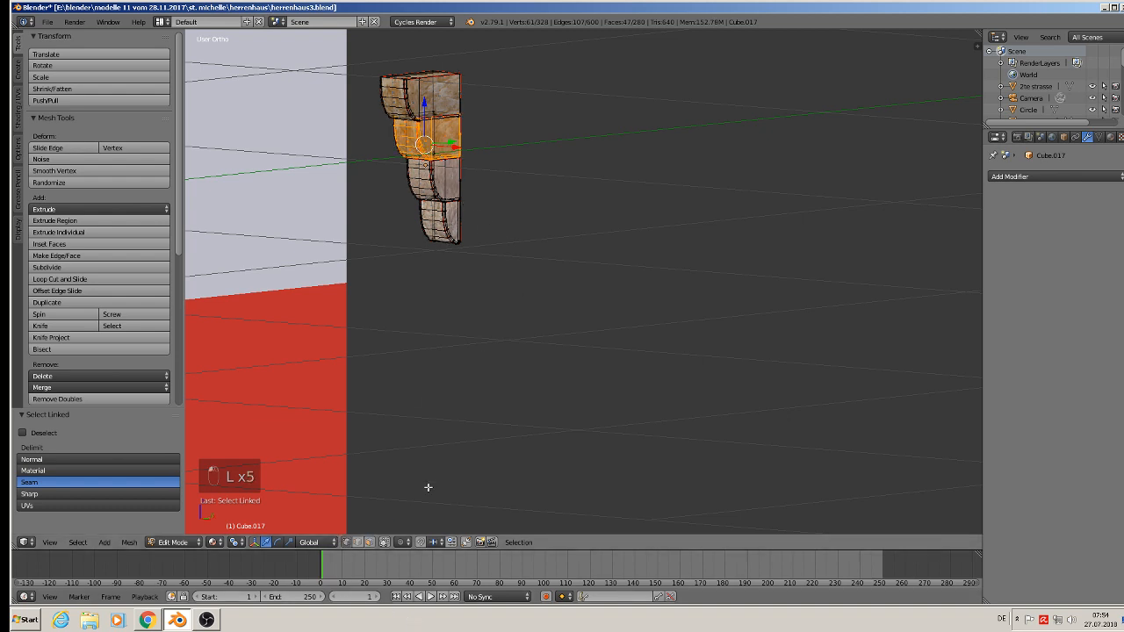
{"action": "key", "text": "b"}
{"action": "left_click_drag", "start_coordinate": [530, 281], "coordinate": [364, 125]}
{"action": "key", "text": "x"}
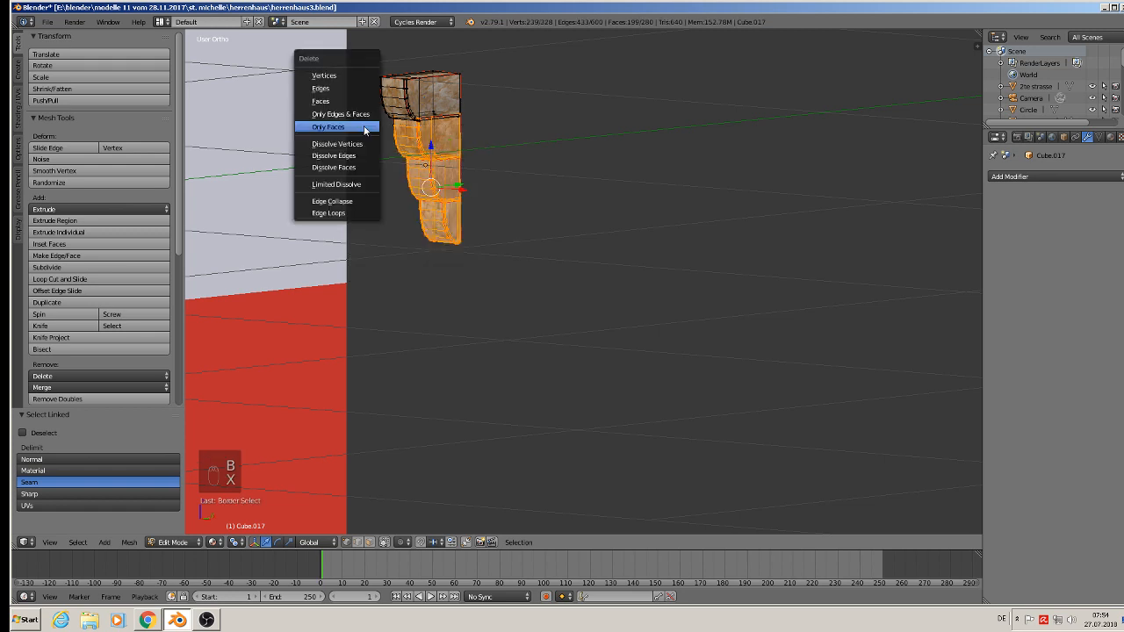
{"action": "left_click", "coordinate": [338, 75]}
- Delete the stray leftover vertices beneath the remaining corbel stone
{"action": "scroll", "coordinate": [386, 114], "scroll_direction": "up", "scroll_amount": 3}
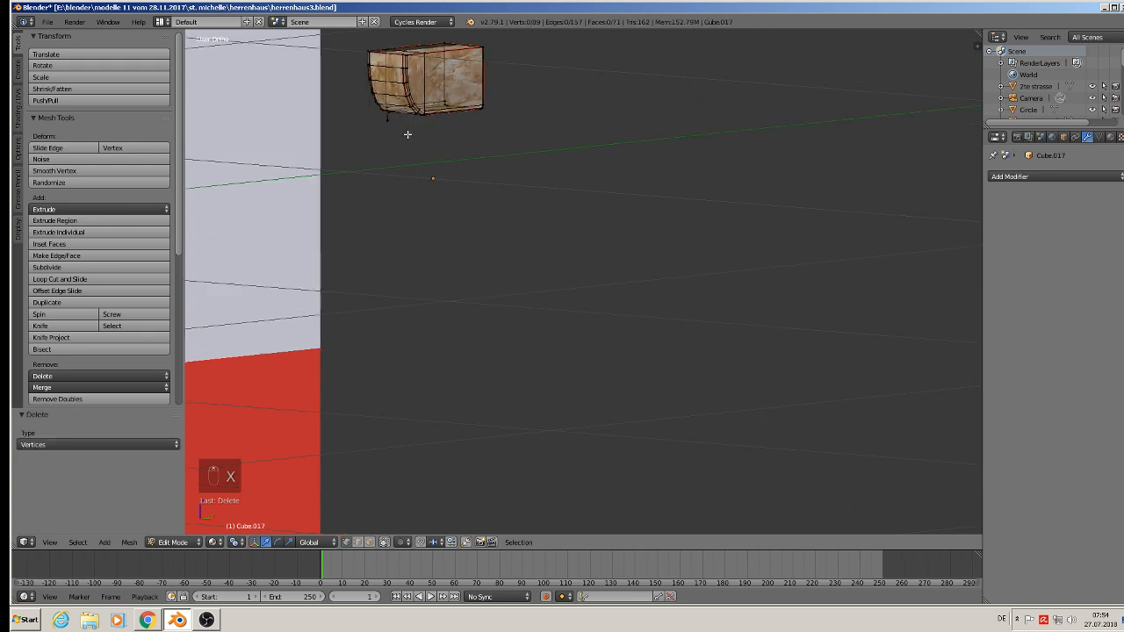
{"action": "right_click", "coordinate": [384, 112]}
{"action": "scroll", "coordinate": [390, 132], "scroll_direction": "up", "scroll_amount": 2}
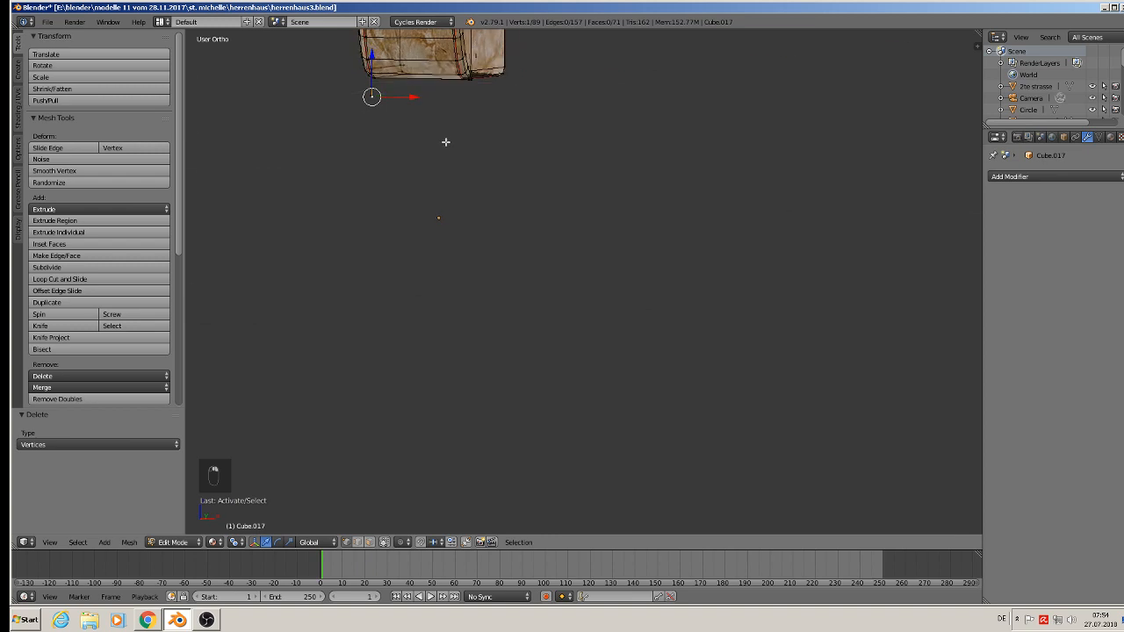
{"action": "key", "text": "c"}
{"action": "left_click_drag", "start_coordinate": [378, 116], "coordinate": [373, 100]}
{"action": "right_click", "coordinate": [372, 101]}
{"action": "key", "text": "x"}
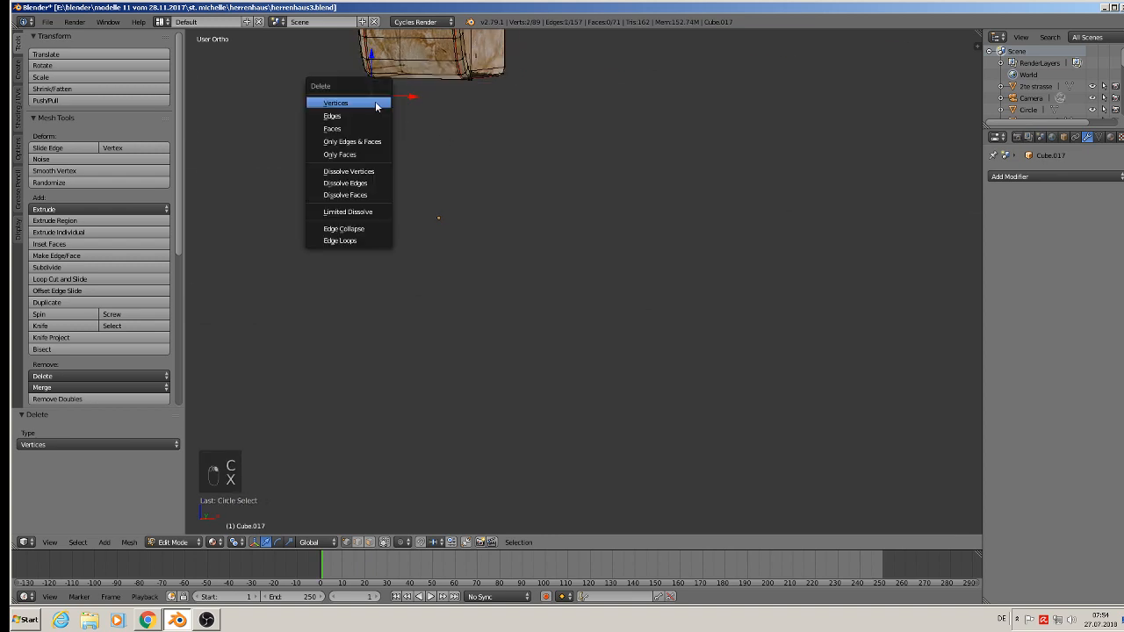
{"action": "left_click", "coordinate": [377, 104]}
{"action": "middle_click_drag", "start_coordinate": [428, 140], "coordinate": [457, 372]}
{"action": "key", "text": "Tab"}
{"action": "scroll", "coordinate": [450, 309], "scroll_direction": "up", "scroll_amount": 1}
{"action": "scroll", "coordinate": [441, 280], "scroll_direction": "down", "scroll_amount": 1}
{"action": "key", "text": "Tab"}
- Extrude the larger top face of the corbel stone about 0.004 upward along Z
{"action": "scroll", "coordinate": [444, 210], "scroll_direction": "up", "scroll_amount": 3}
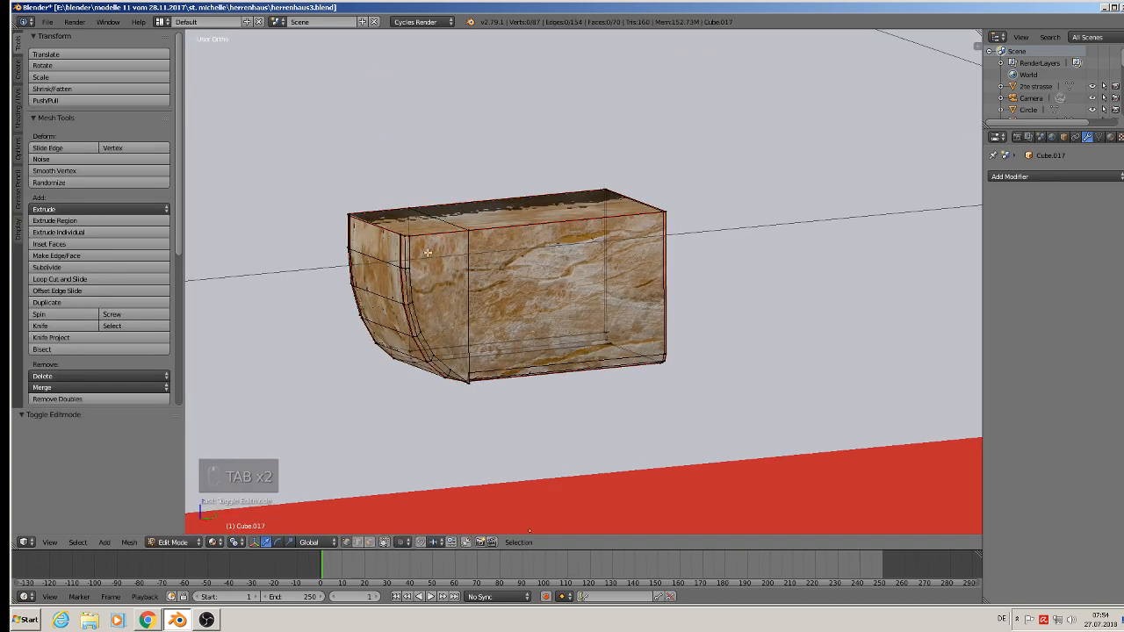
{"action": "middle_click_drag", "start_coordinate": [407, 238], "coordinate": [429, 267]}
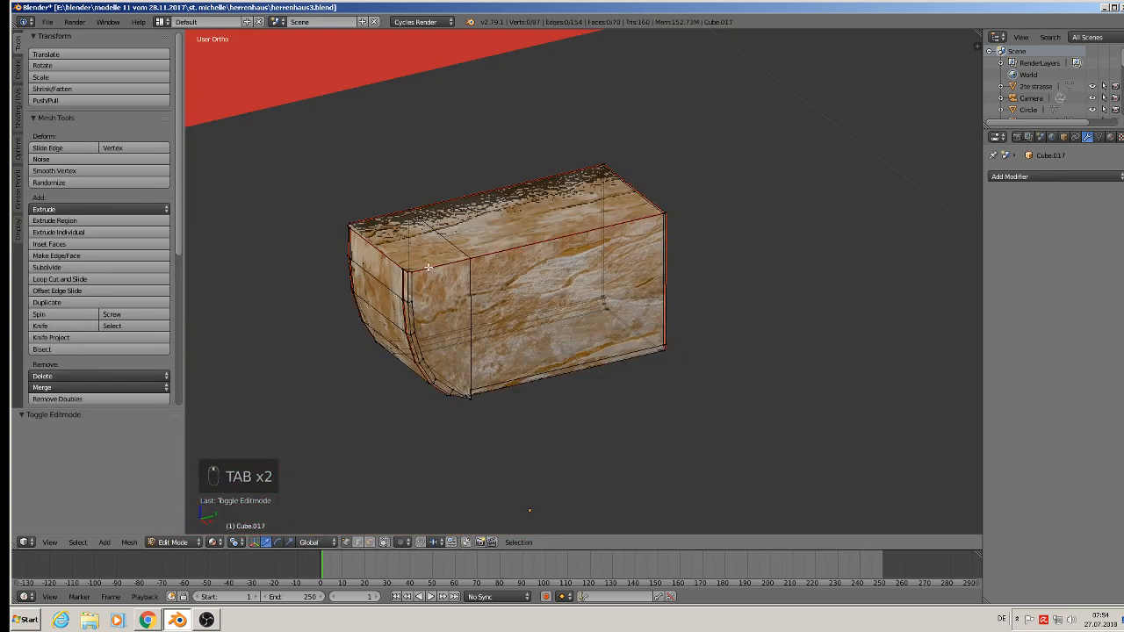
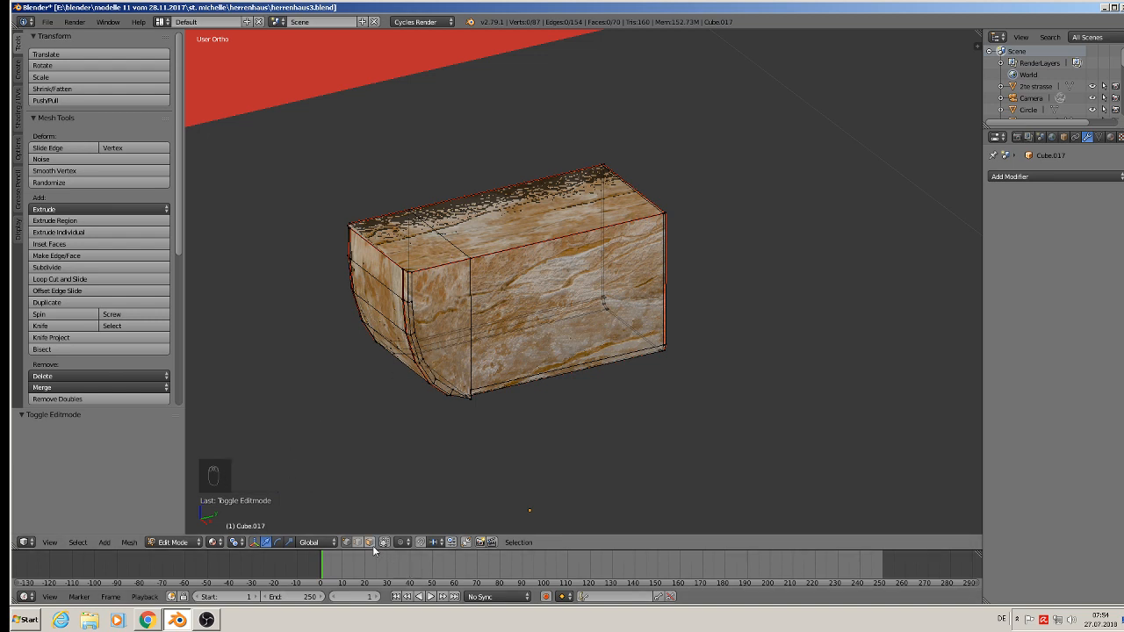
{"action": "left_click", "coordinate": [347, 542]}
{"action": "right_click", "coordinate": [391, 244]}
{"action": "right_click", "coordinate": [528, 215], "text": "shift"}
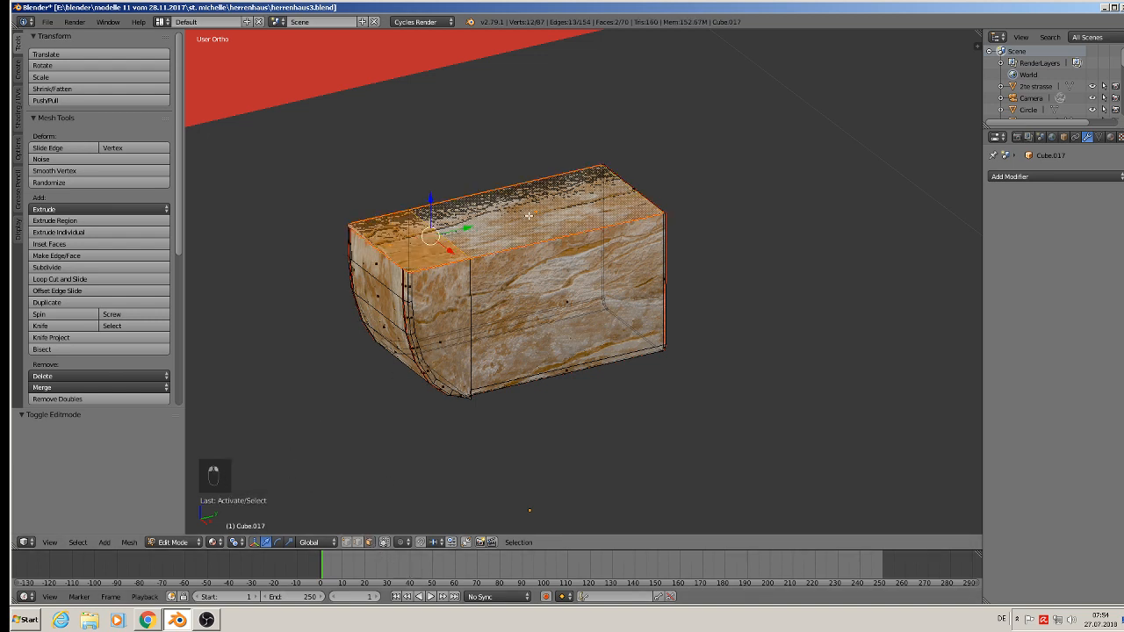
{"action": "right_click", "coordinate": [527, 214]}
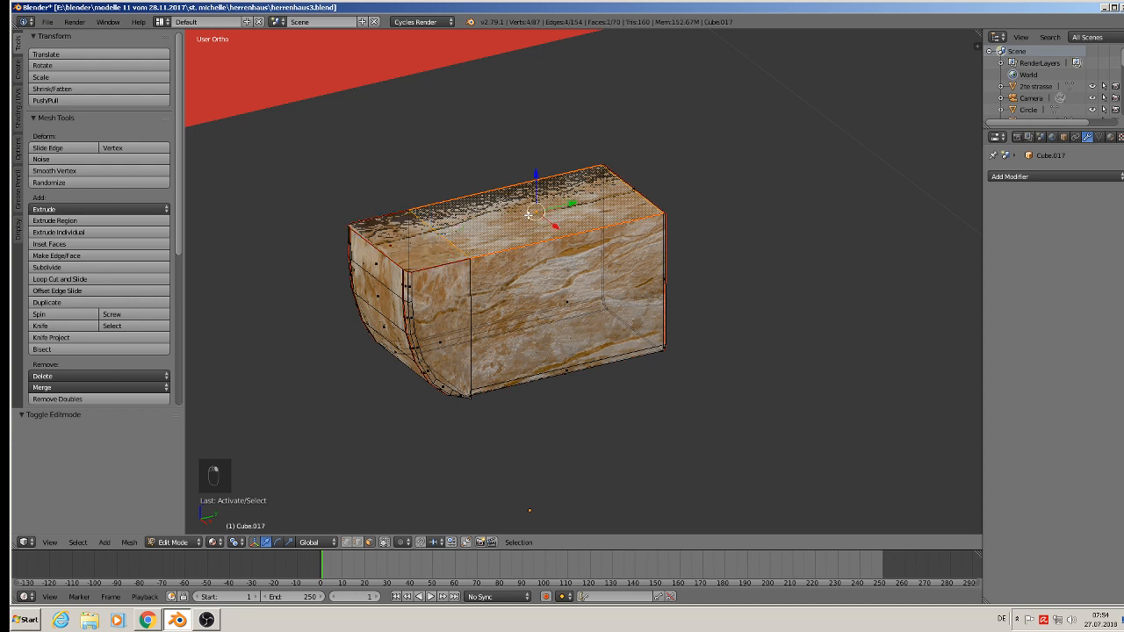
{"action": "key", "text": "e"}
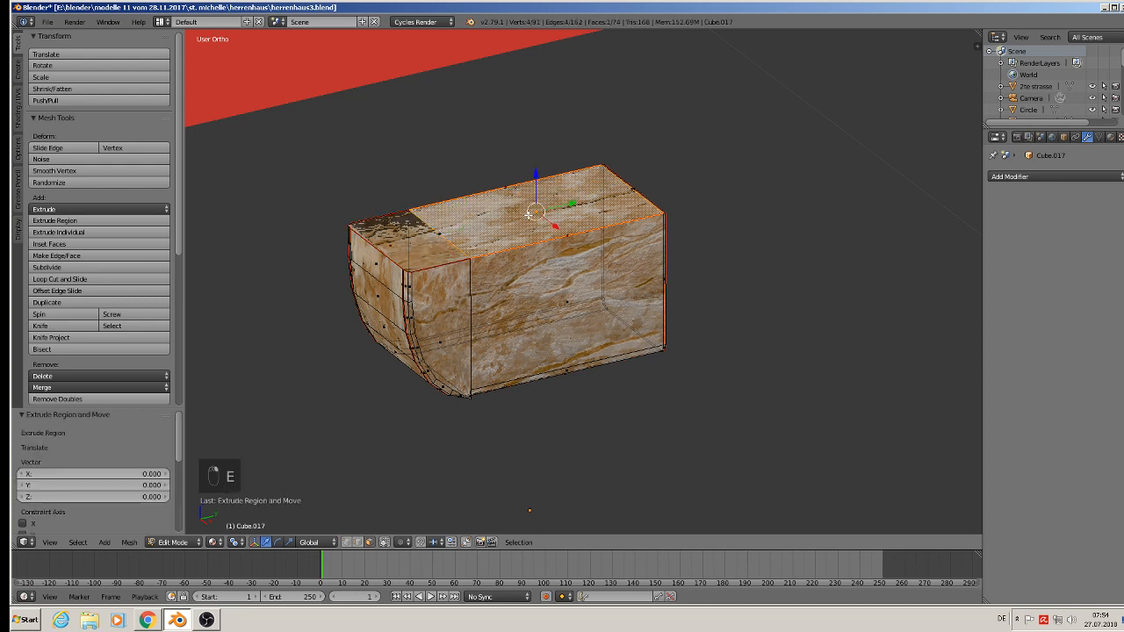
{"action": "left_click_drag", "start_coordinate": [538, 178], "coordinate": [541, 172]}
{"action": "left_click", "coordinate": [541, 172]}
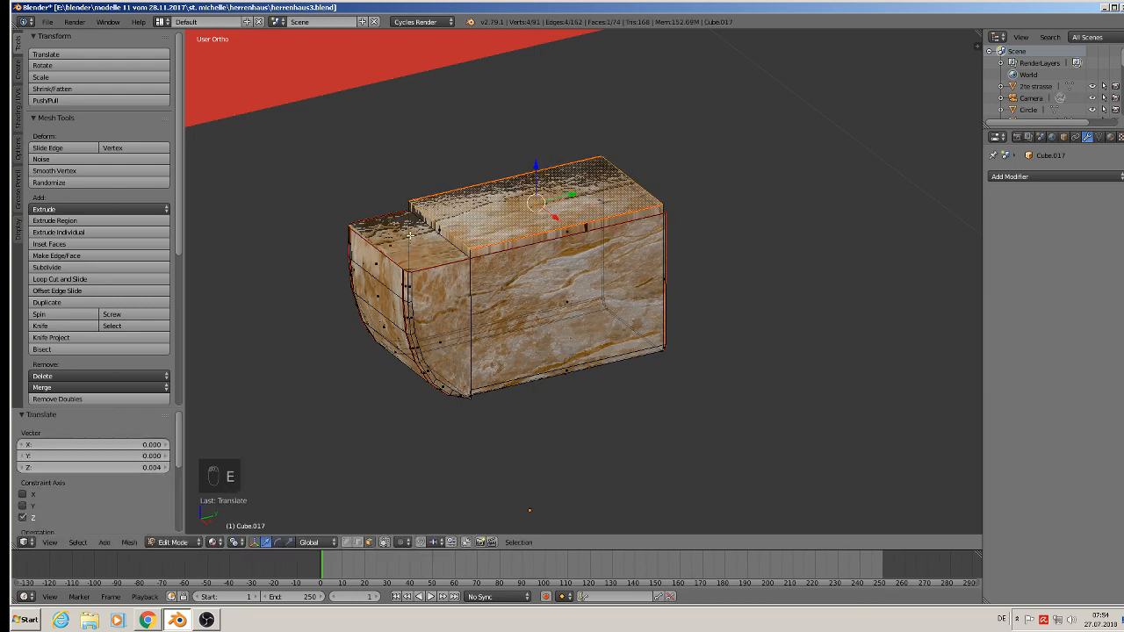
- Extrude the narrow face loop around the stone's raised top slab and scale it outward by about 1.098
{"action": "right_click", "coordinate": [439, 227]}
{"action": "right_click", "coordinate": [471, 251], "text": "alt"}
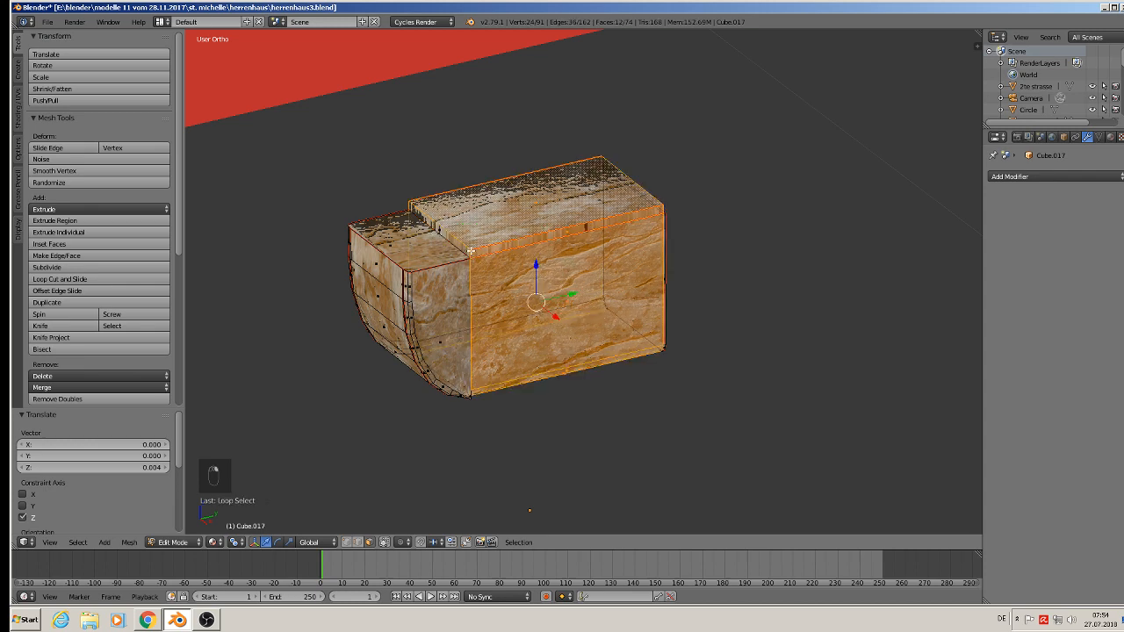
{"action": "right_click", "coordinate": [470, 253], "text": "alt"}
{"action": "key", "text": "s"}
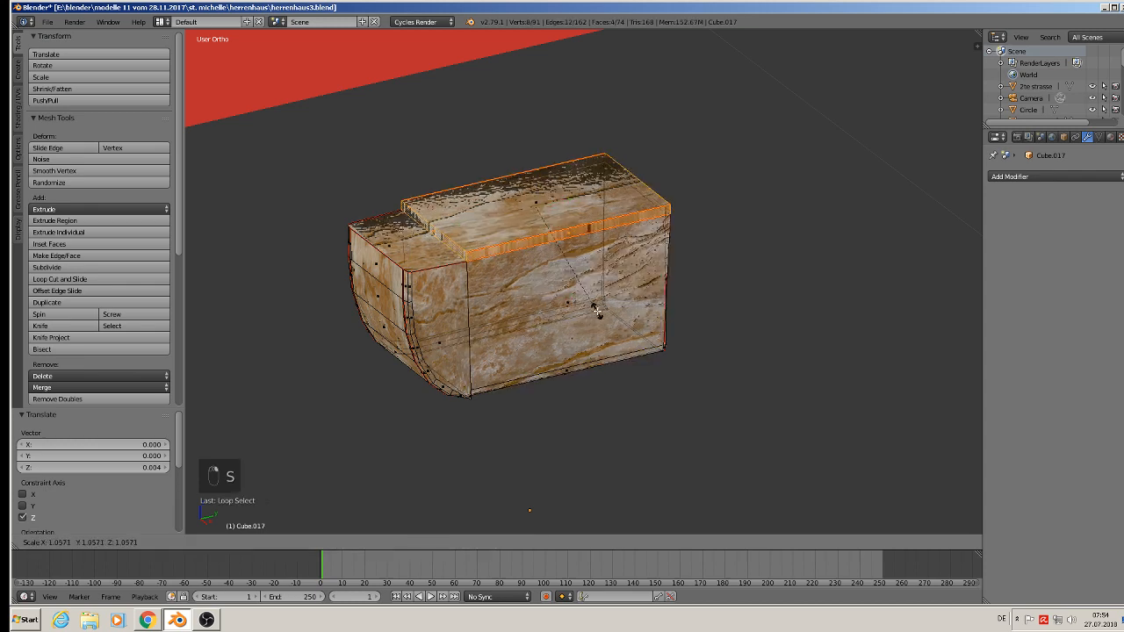
{"action": "right_click", "coordinate": [595, 303]}
{"action": "key", "text": "e"}
{"action": "key", "text": "s"}
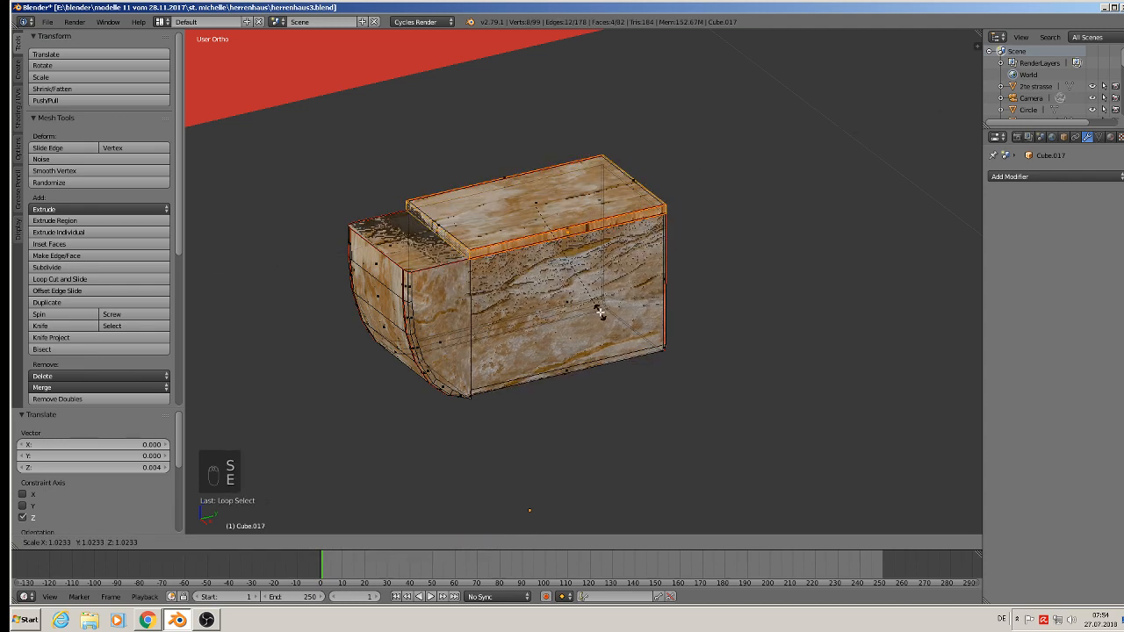
{"action": "left_click", "coordinate": [403, 235]}
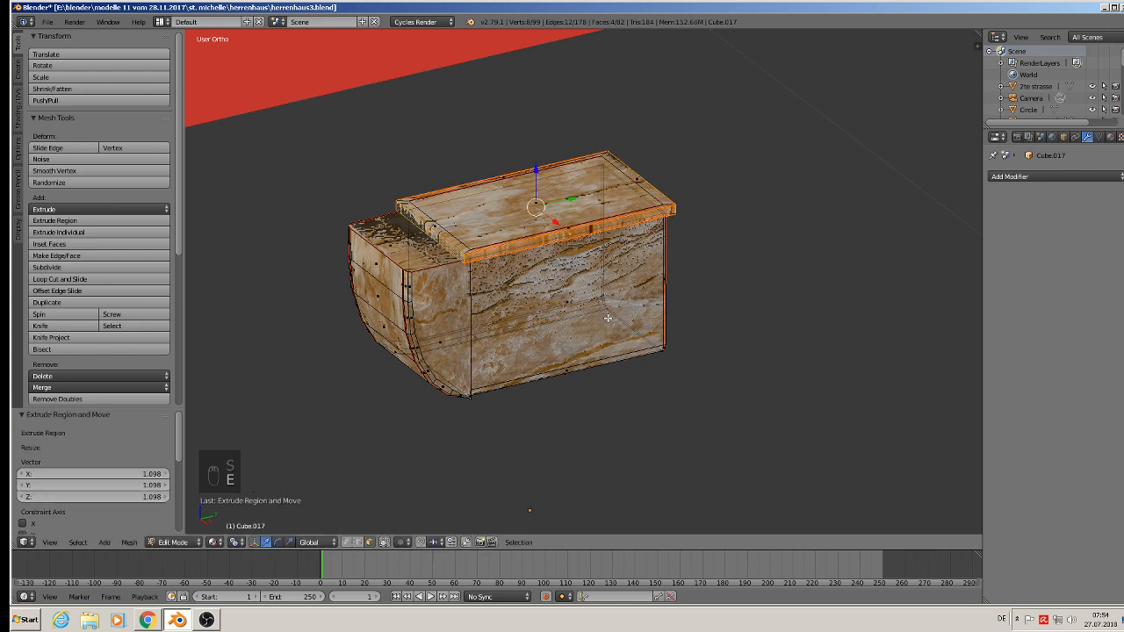
- Move the slab's front face about -0.029 along Y so it overhangs the stone's rounded front
{"action": "right_click", "coordinate": [427, 234]}
{"action": "key", "text": "g"}
{"action": "key", "text": "y"}
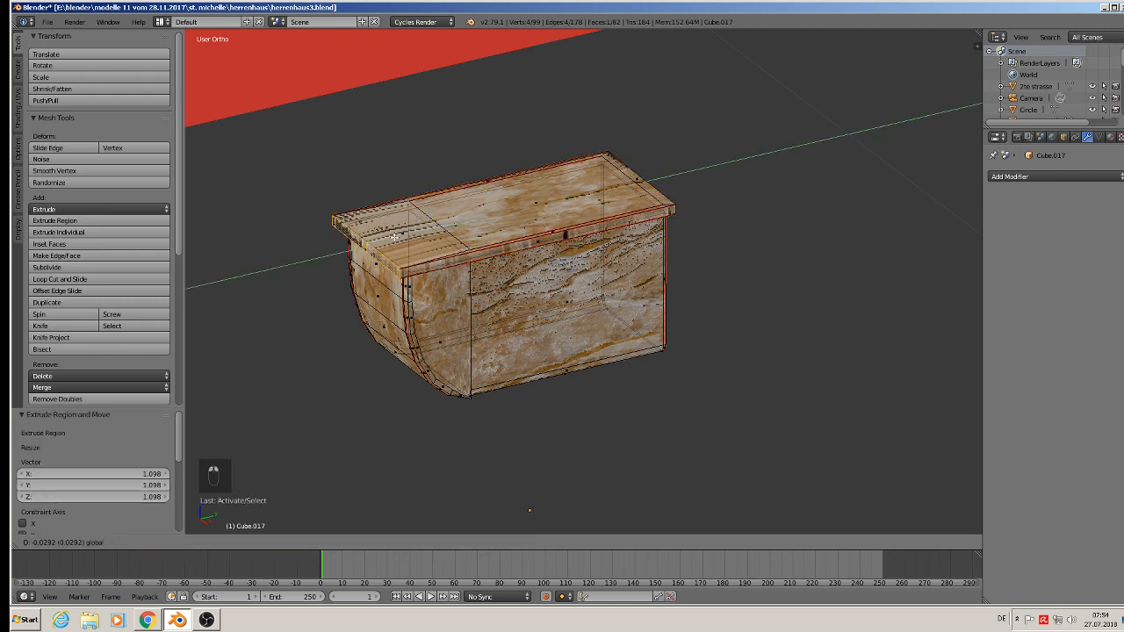
{"action": "left_click", "coordinate": [396, 236]}
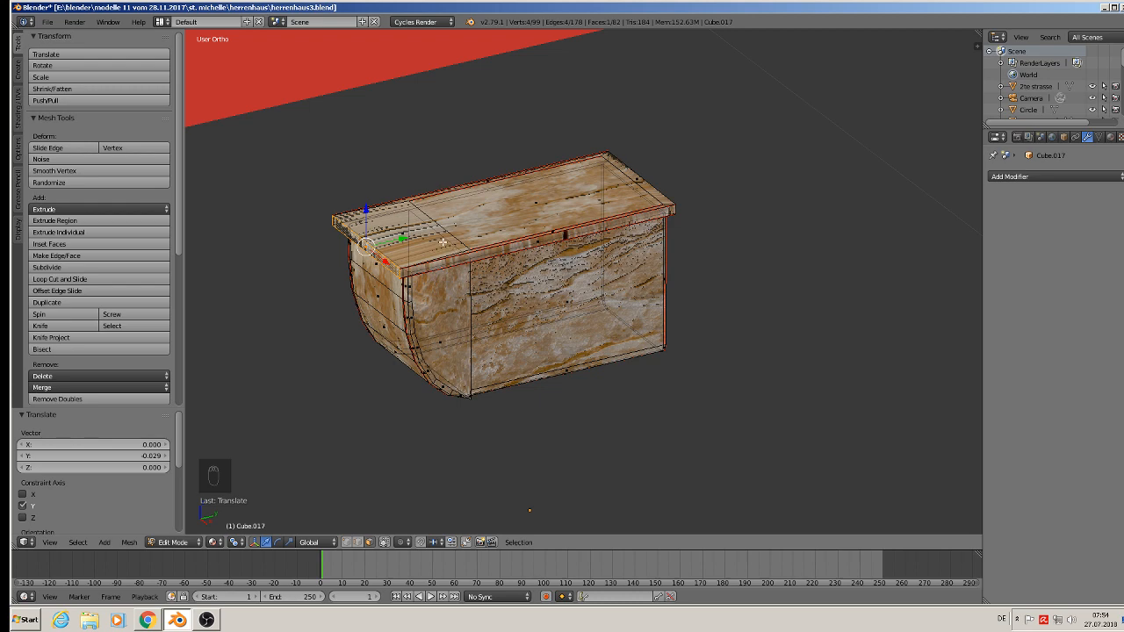
- Raise the slab's two top faces slightly along Z to thicken the cover plate
{"action": "right_click", "coordinate": [540, 200]}
{"action": "right_click", "coordinate": [400, 235], "text": "shift"}
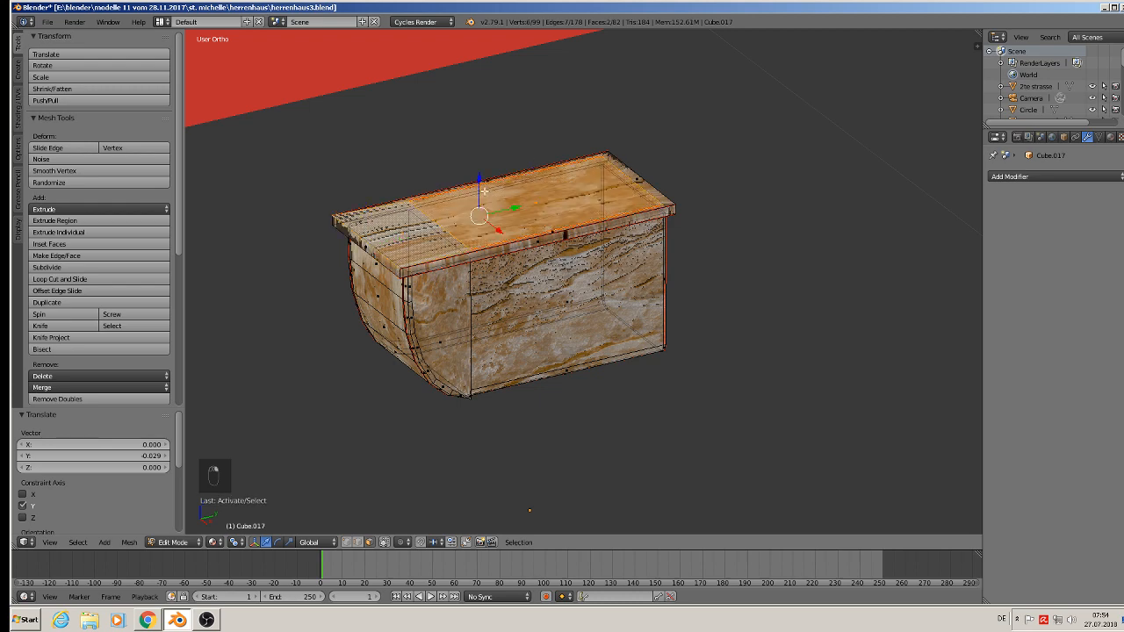
{"action": "key", "text": "g"}
{"action": "key", "text": "z"}
{"action": "left_click", "coordinate": [482, 172]}
{"action": "key", "text": "Tab"}
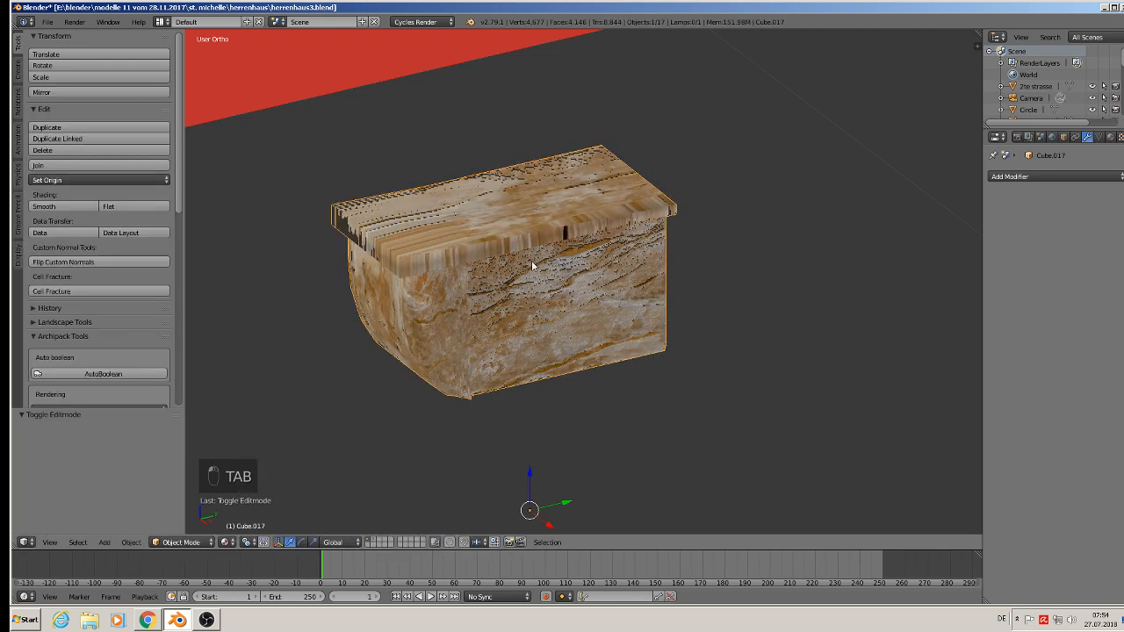
- Unwrap the whole stone mesh with Smart UV Project, using an angle limit of 66 and an island margin of 0
{"action": "middle_click_drag", "start_coordinate": [534, 267], "coordinate": [516, 249]}
{"action": "key", "text": "Tab"}
{"action": "key", "text": "a"}
{"action": "key", "text": "a"}
{"action": "key", "text": "a"}
{"action": "key", "text": "a"}
{"action": "key", "text": "a"}
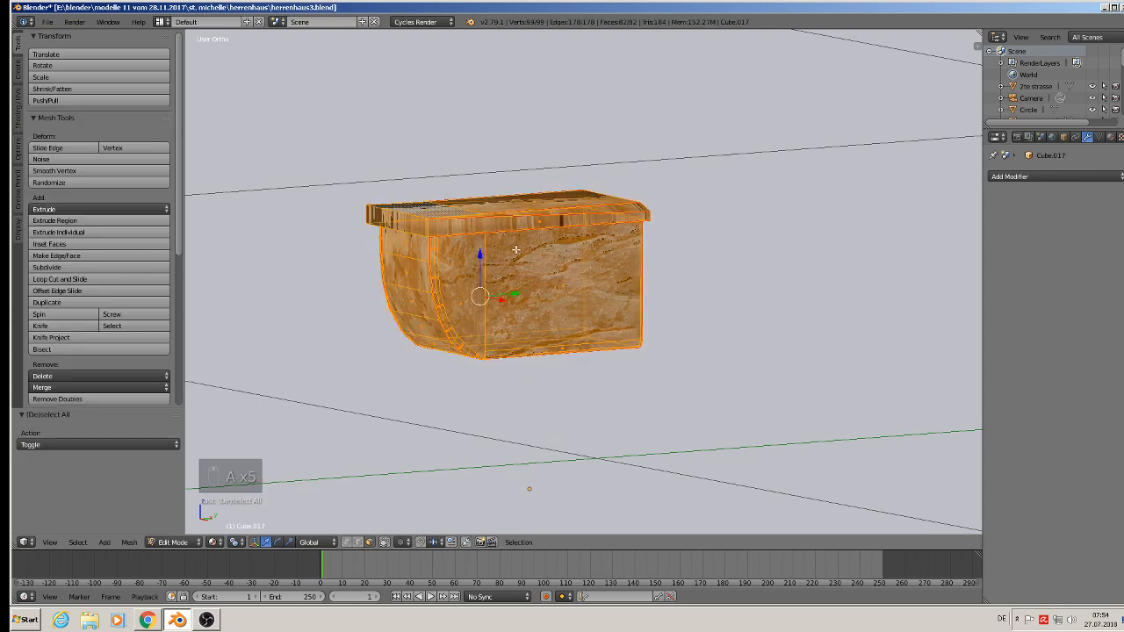
{"action": "key", "text": "u"}
{"action": "left_click", "coordinate": [514, 260]}
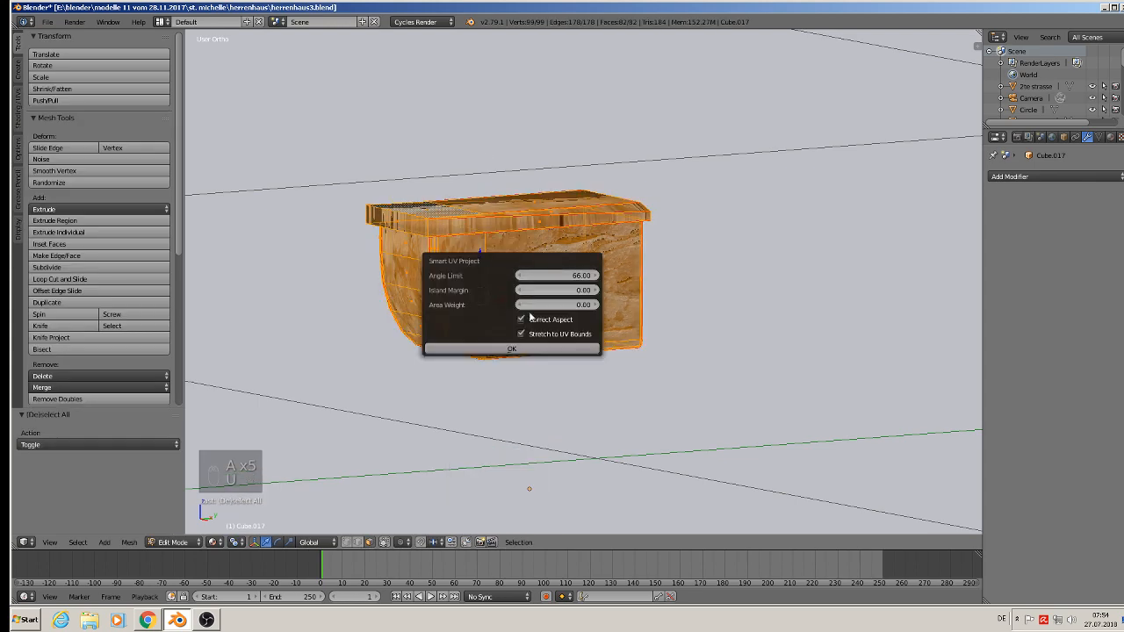
{"action": "left_click", "coordinate": [527, 349]}
{"action": "key", "text": "Tab"}
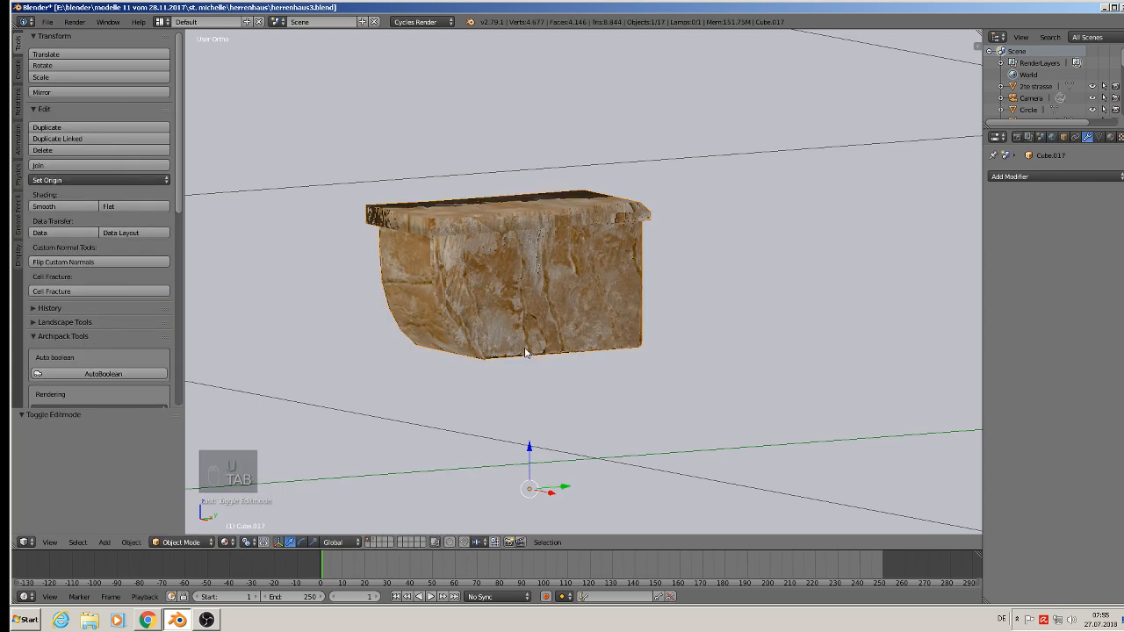
- Move the stone about -6.805 along X to the house facade beside the group of three windows
{"action": "middle_click_drag", "start_coordinate": [526, 353], "coordinate": [856, 432]}
{"action": "scroll", "coordinate": [514, 347], "scroll_direction": "down", "scroll_amount": 7}
{"action": "scroll", "coordinate": [552, 392], "scroll_direction": "down", "scroll_amount": 5}
{"action": "scroll", "coordinate": [587, 416], "scroll_direction": "down", "scroll_amount": 4}
{"action": "left_click_drag", "start_coordinate": [868, 422], "coordinate": [314, 290]}
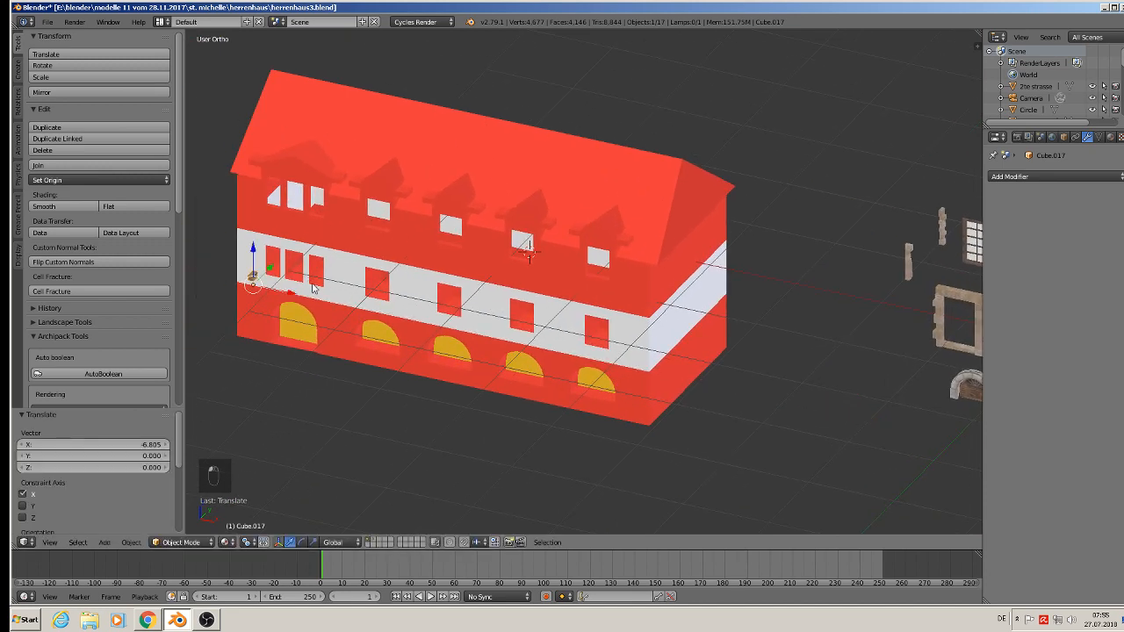
- Rotate the stone 90° about the global Z axis
{"action": "middle_click_drag", "start_coordinate": [314, 290], "coordinate": [634, 311], "text": "shift"}
{"action": "scroll", "coordinate": [606, 325], "scroll_direction": "up", "scroll_amount": 4}
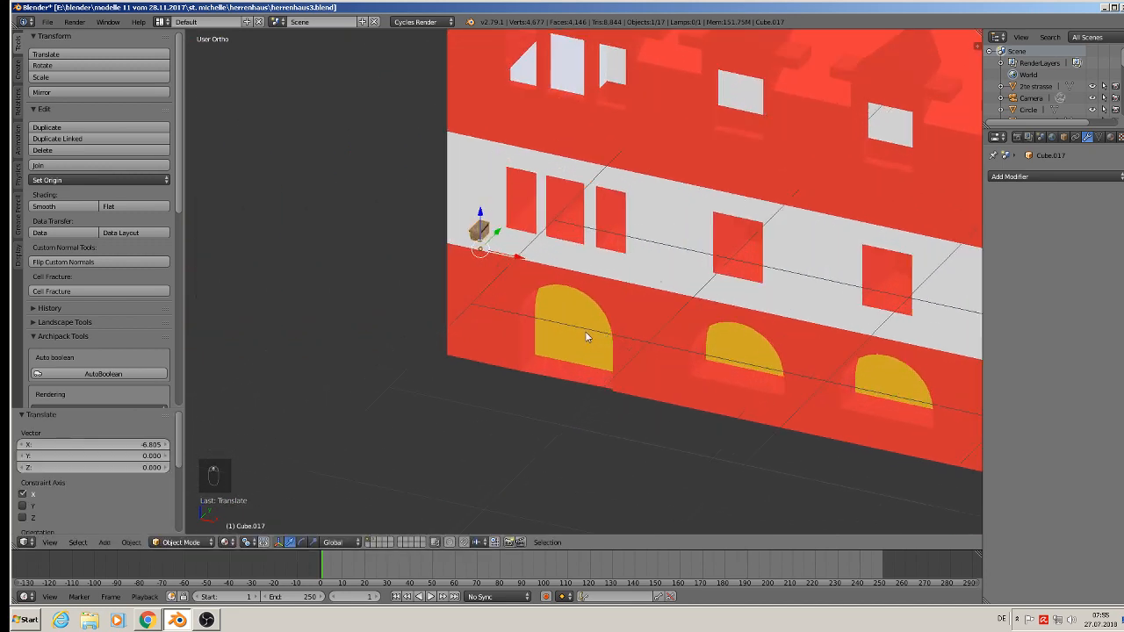
{"action": "key", "text": "r"}
{"action": "key", "text": "z"}
{"action": "right_click", "coordinate": [586, 335]}
{"action": "type", "text": "rz90"}
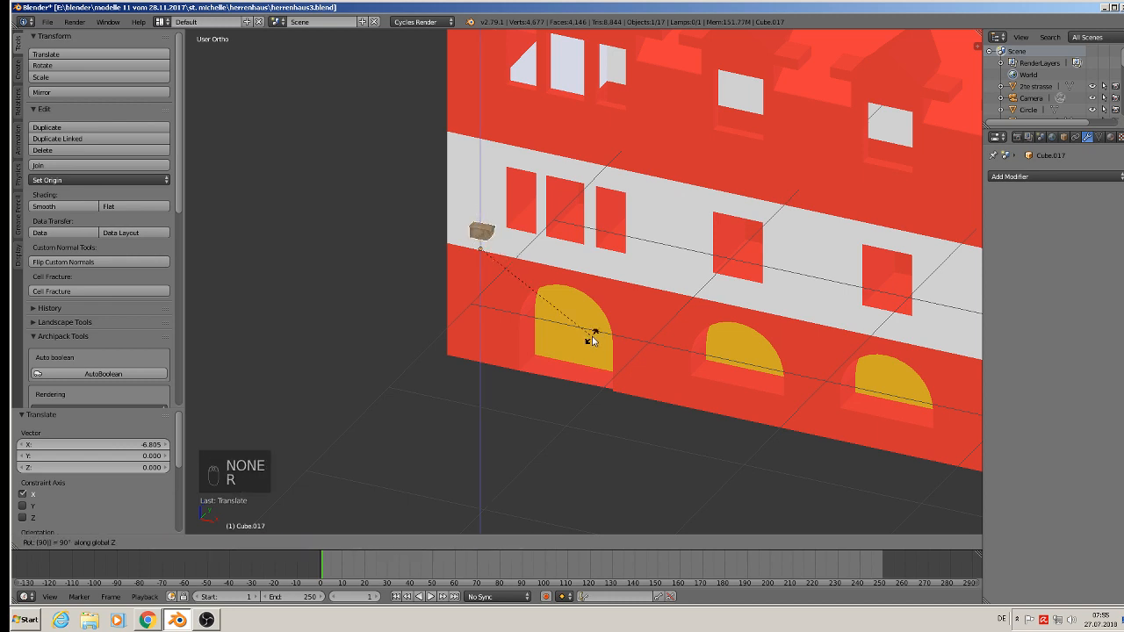
{"action": "key", "text": "Return"}
- Move the rotated stone about 0.386 along X, past the third window of the window group
{"action": "scroll", "coordinate": [584, 302], "scroll_direction": "up", "scroll_amount": 4}
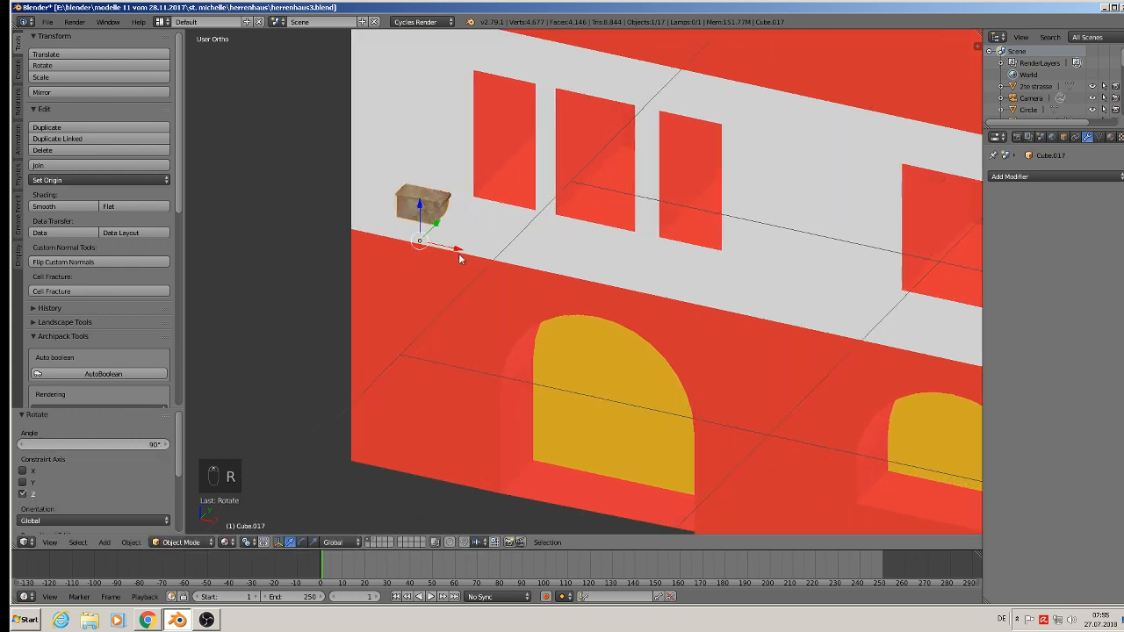
{"action": "key", "text": "g"}
{"action": "left_click_drag", "start_coordinate": [469, 252], "coordinate": [598, 279]}
{"action": "scroll", "coordinate": [597, 295], "scroll_direction": "up", "scroll_amount": 1}
{"action": "middle_click_drag", "start_coordinate": [594, 303], "coordinate": [635, 274]}
{"action": "scroll", "coordinate": [634, 275], "scroll_direction": "up", "scroll_amount": 1}
{"action": "scroll", "coordinate": [550, 300], "scroll_direction": "up", "scroll_amount": 2}
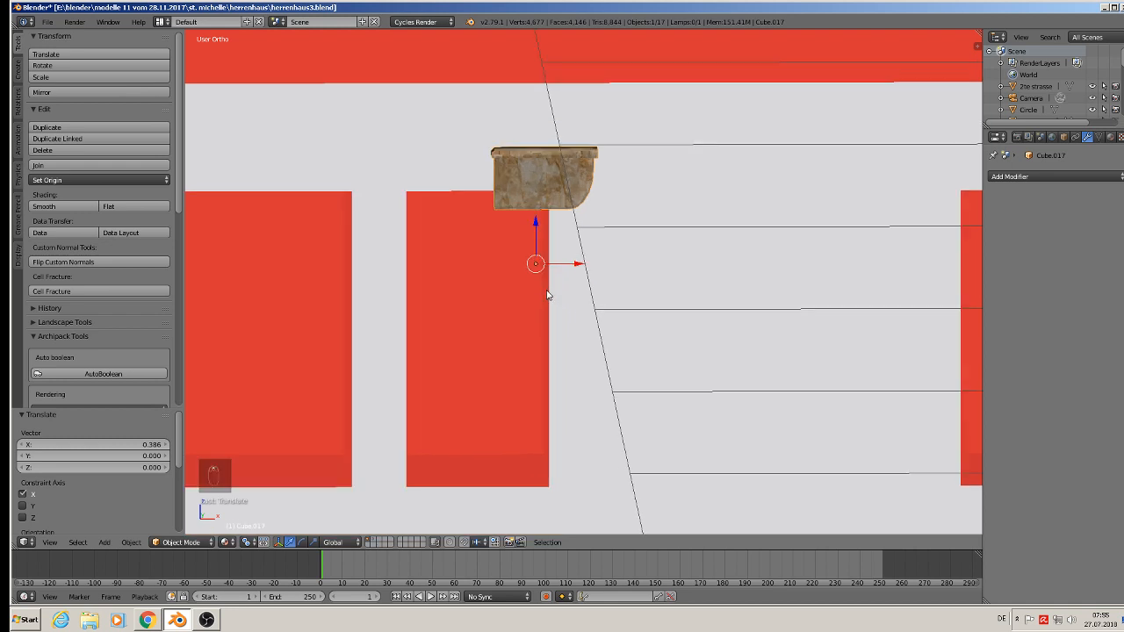
- Box-select the vertices of the stone's straight back end and move them about -0.013 along X
{"action": "key", "text": "Tab"}
{"action": "key", "text": "a"}
{"action": "key", "text": "a"}
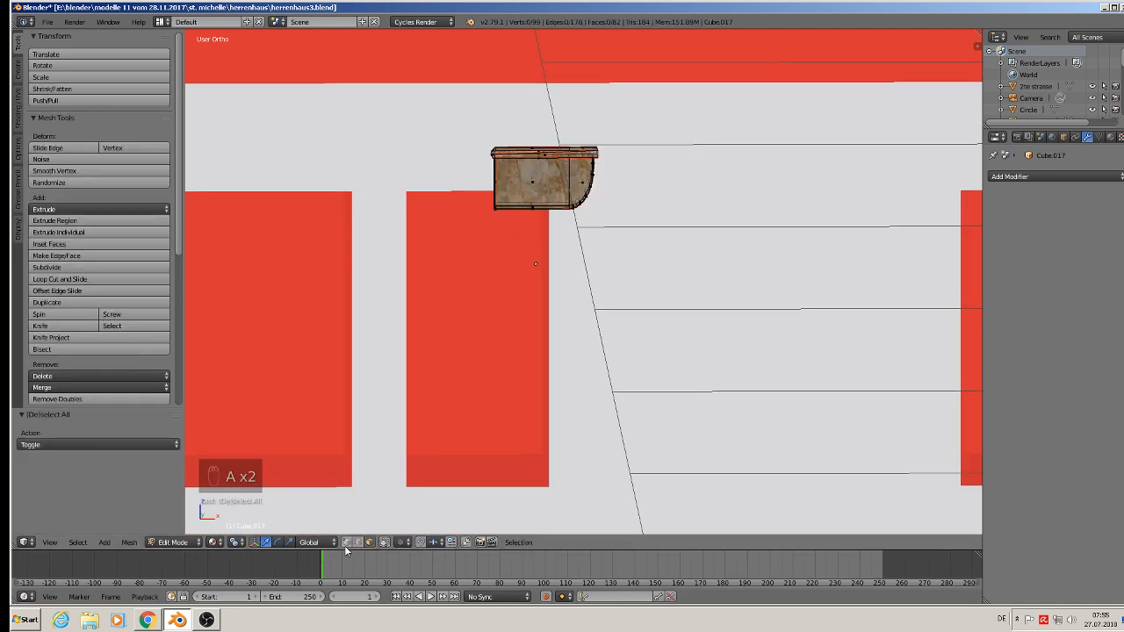
{"action": "key", "text": "b"}
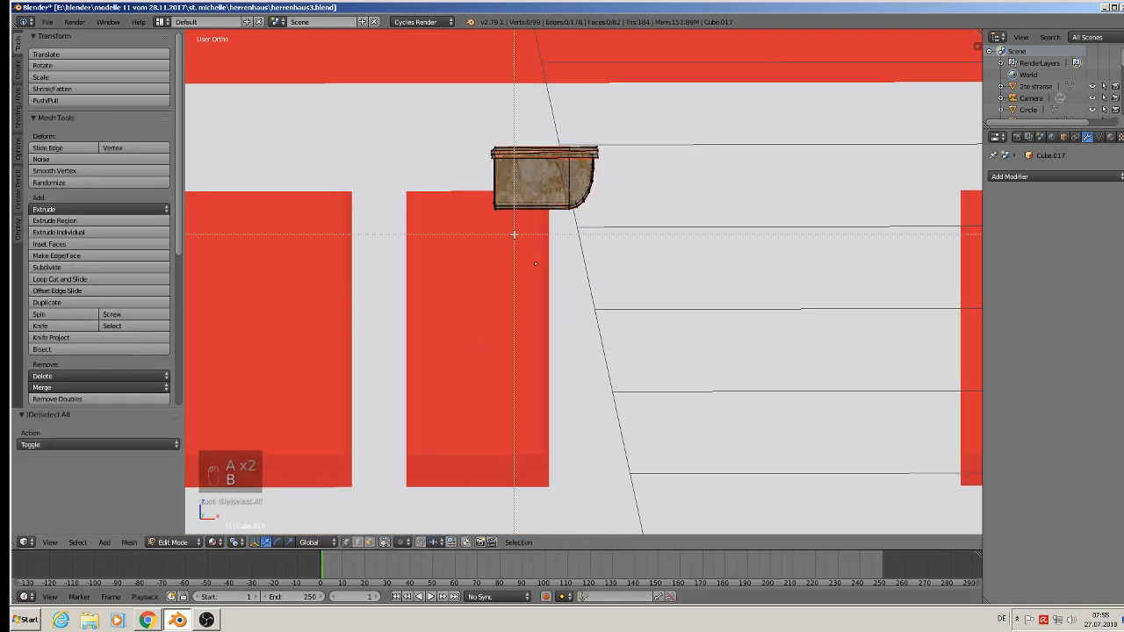
{"action": "left_click_drag", "start_coordinate": [513, 232], "coordinate": [456, 112]}
{"action": "mouse_move", "coordinate": [535, 186]}
{"action": "left_mouse_down"}
{"action": "mouse_move", "coordinate": [562, 189]}
{"action": "mouse_move", "coordinate": [525, 194]}
{"action": "left_mouse_up"}
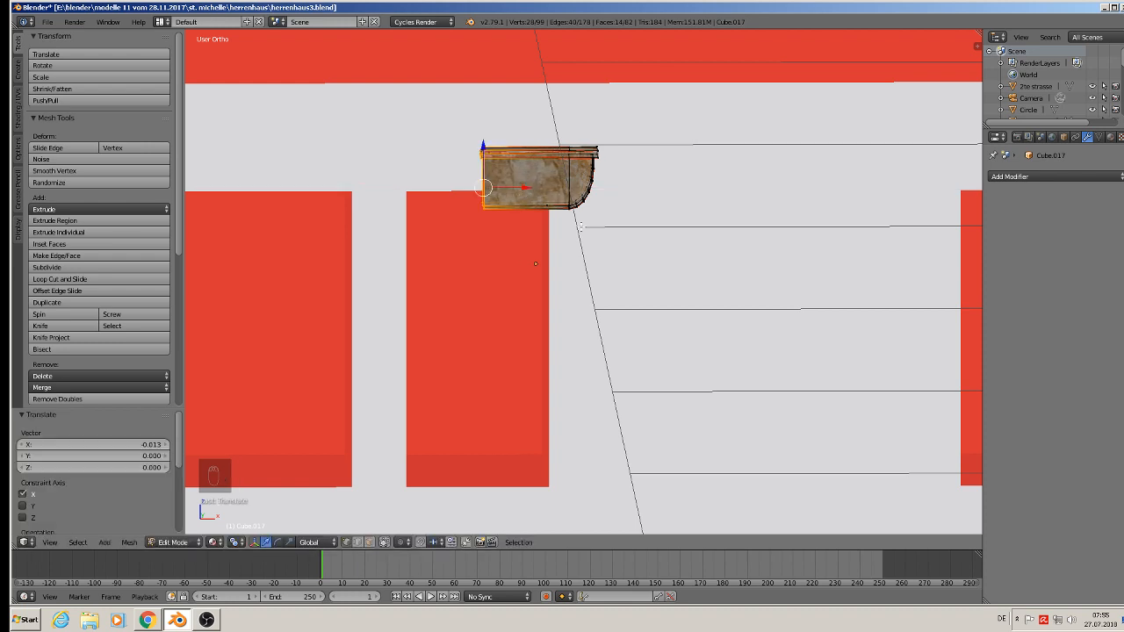
{"action": "key", "text": "Tab"}
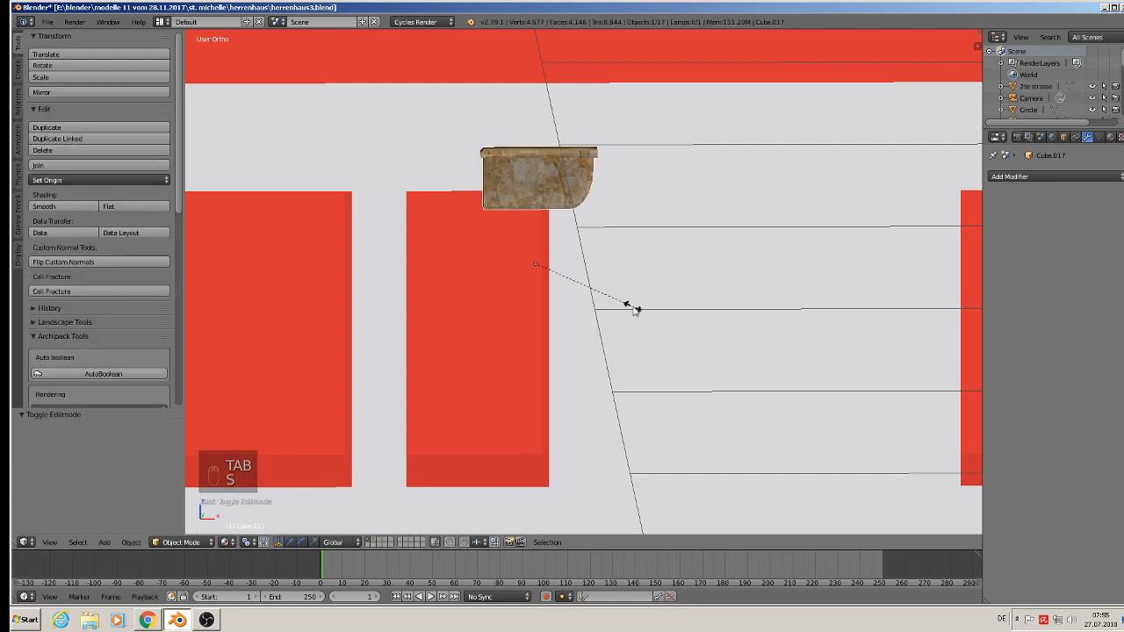
- Flatten the stone along Z and shorten it by moving its back-end vertices inward along X
{"action": "key", "text": "s"}
{"action": "key", "text": "z"}
{"action": "left_click", "coordinate": [610, 289]}
{"action": "key", "text": "Tab"}
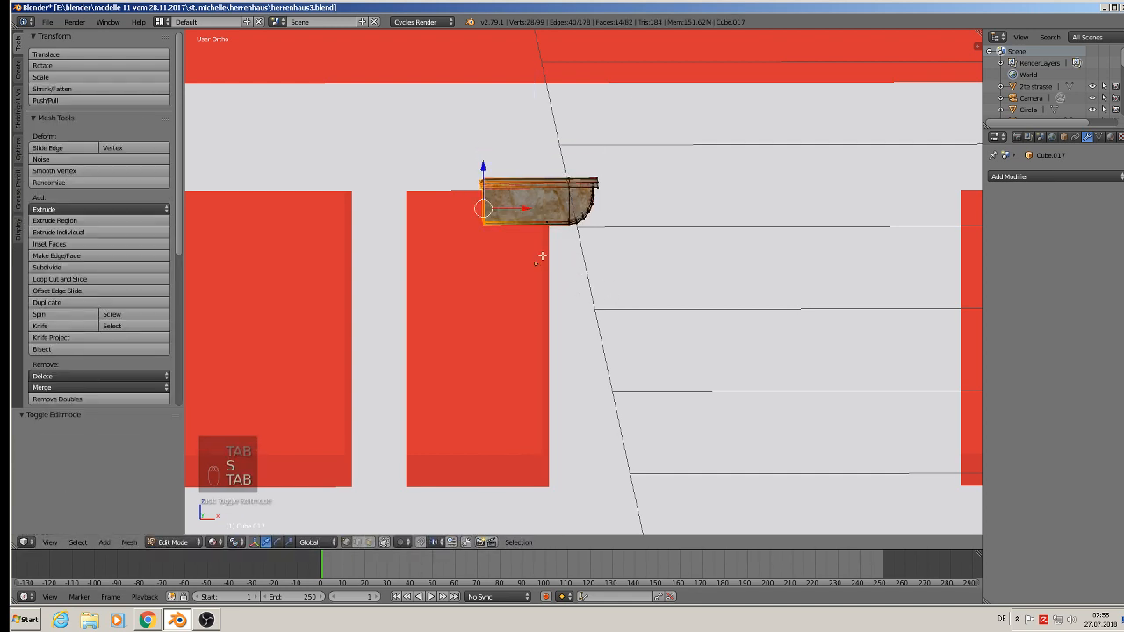
{"action": "left_click_drag", "start_coordinate": [521, 211], "coordinate": [560, 213]}
{"action": "key", "text": "Tab"}
- Raise the stone about 0.426 along Z, plus a further 0.380, up to the large dormer's eaves
{"action": "scroll", "coordinate": [560, 224], "scroll_direction": "down", "scroll_amount": 3}
{"action": "middle_click_drag", "start_coordinate": [569, 253], "coordinate": [552, 357], "text": "shift"}
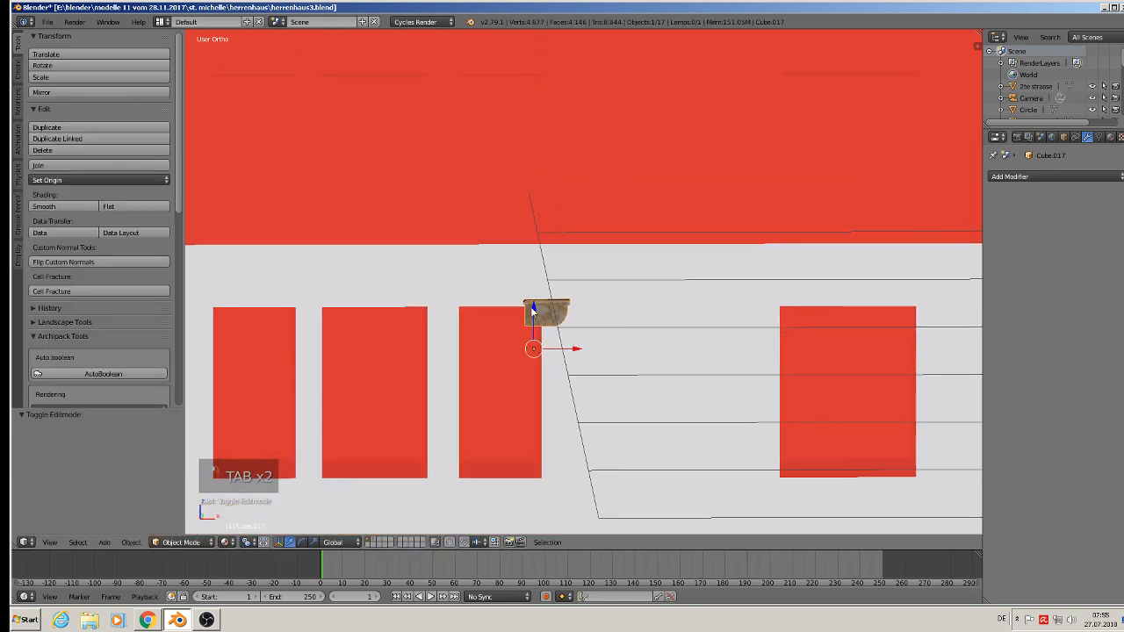
{"action": "left_click_drag", "start_coordinate": [531, 308], "coordinate": [548, 99]}
{"action": "scroll", "coordinate": [552, 137], "scroll_direction": "down", "scroll_amount": 3}
{"action": "middle_click_drag", "start_coordinate": [553, 155], "coordinate": [489, 324], "text": "shift"}
{"action": "key", "text": "KP_1"}
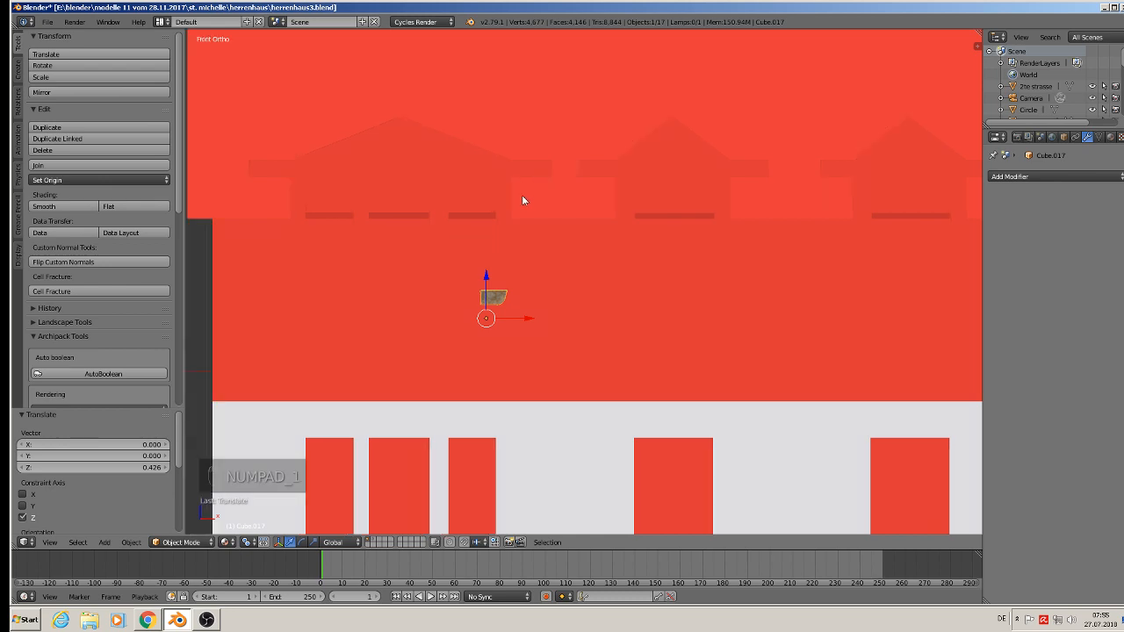
{"action": "left_click_drag", "start_coordinate": [489, 280], "coordinate": [511, 170]}
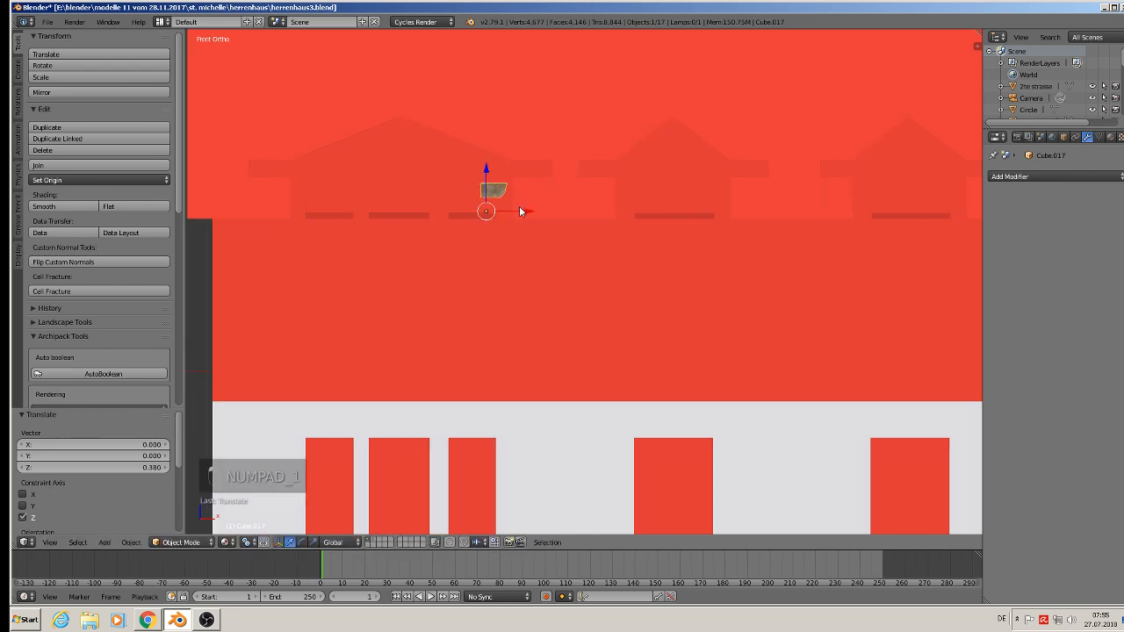
- Shift the stone along X toward the large dormer's side wall and raise it about 0.019
{"action": "left_click_drag", "start_coordinate": [520, 208], "coordinate": [548, 208]}
{"action": "left_click_drag", "start_coordinate": [526, 168], "coordinate": [517, 154]}
{"action": "middle_click_drag", "start_coordinate": [517, 154], "coordinate": [508, 247]}
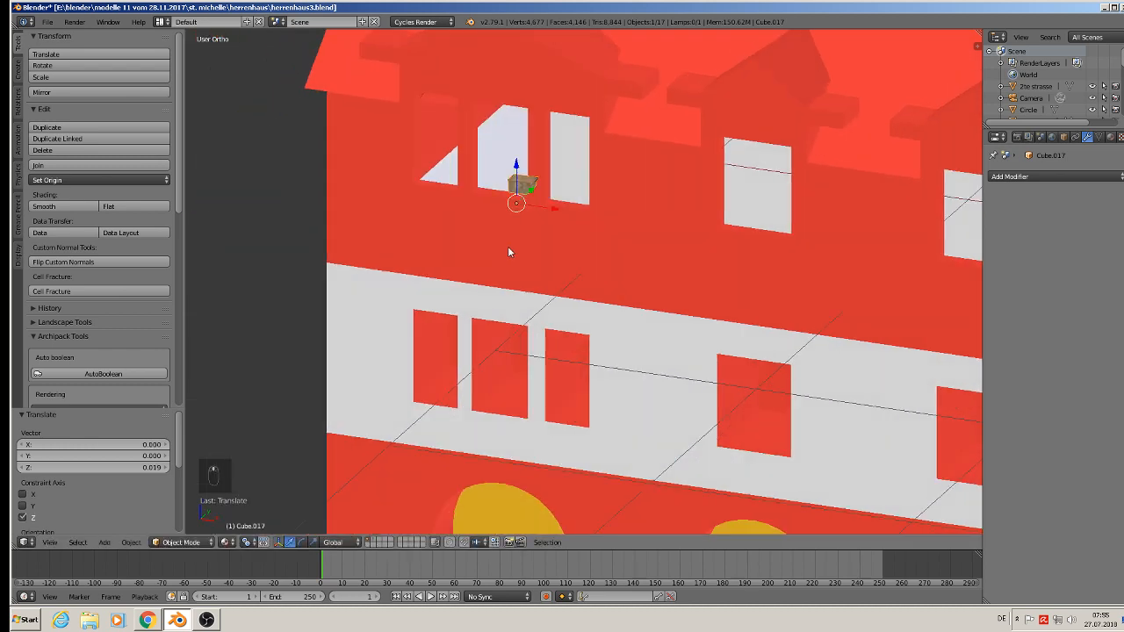
- Move the stone into position at the large dormer's side below its eaves, with a final shift of about -0.022 along Y
{"action": "scroll", "coordinate": [507, 246], "scroll_direction": "up", "scroll_amount": 2}
{"action": "left_click_drag", "start_coordinate": [537, 168], "coordinate": [679, 50]}
{"action": "middle_click_drag", "start_coordinate": [674, 83], "coordinate": [576, 169], "text": "shift"}
{"action": "left_click_drag", "start_coordinate": [620, 166], "coordinate": [613, 167]}
{"action": "middle_click_drag", "start_coordinate": [613, 168], "coordinate": [638, 221]}
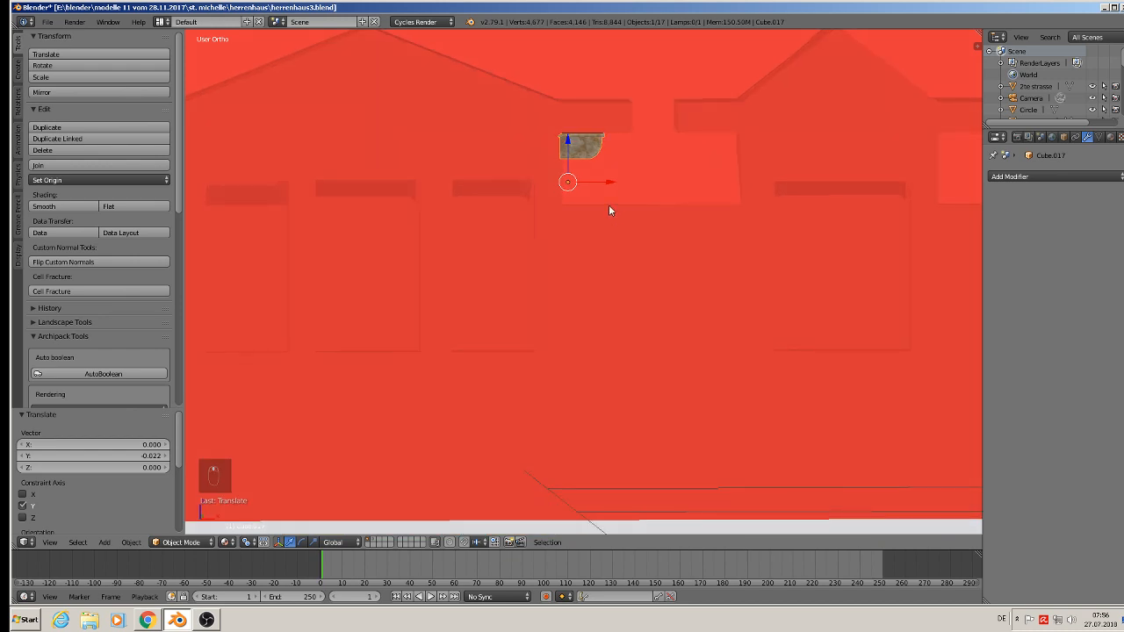
- Scale the stone's height along Z by about 1.248 and lower it by about 0.018
{"action": "key", "text": "s"}
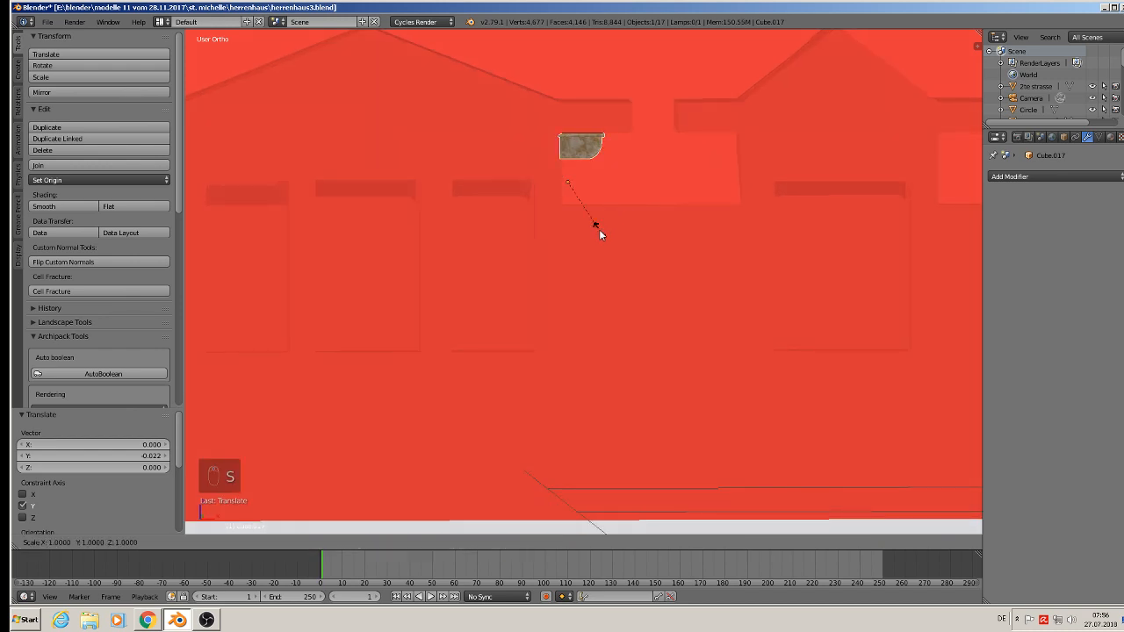
{"action": "key", "text": "z"}
{"action": "left_click", "coordinate": [603, 242]}
{"action": "key", "text": "g"}
{"action": "key", "text": "z"}
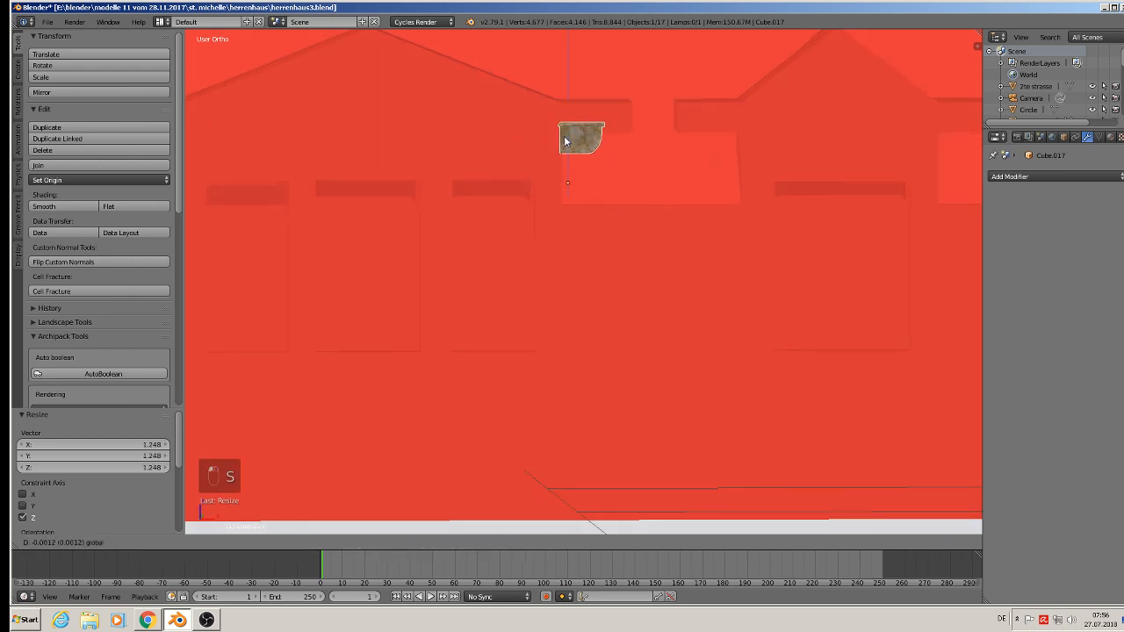
{"action": "left_click", "coordinate": [581, 173]}
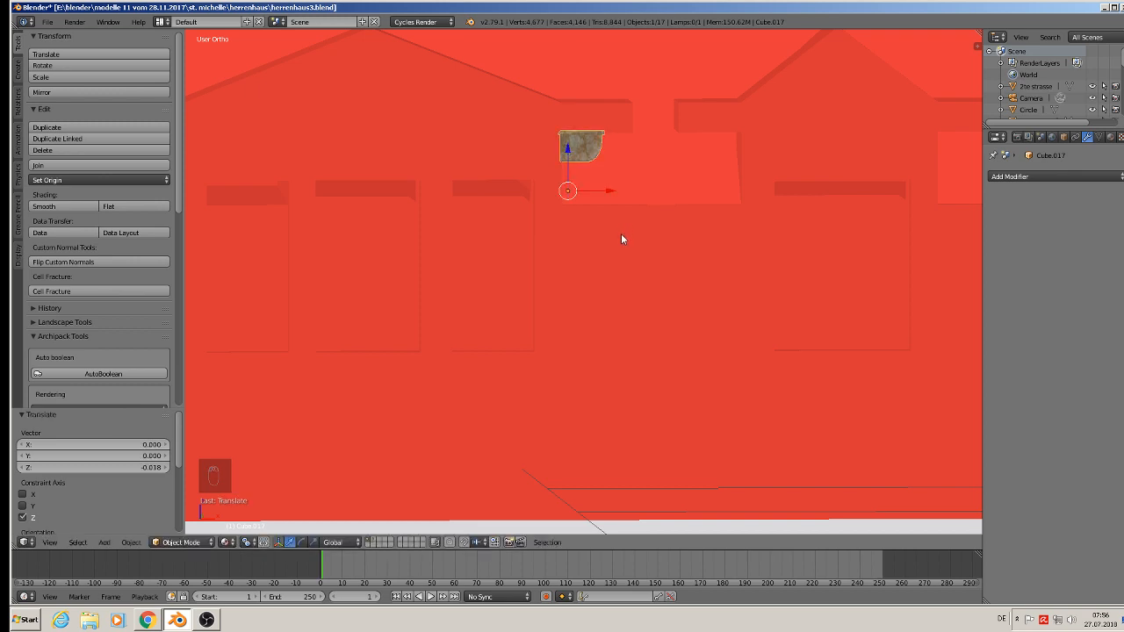
- Scale the stone along Z by about 0.915 and raise it about 0.010 to meet the dormer eaves
{"action": "key", "text": "s"}
{"action": "key", "text": "z"}
{"action": "left_click", "coordinate": [598, 141]}
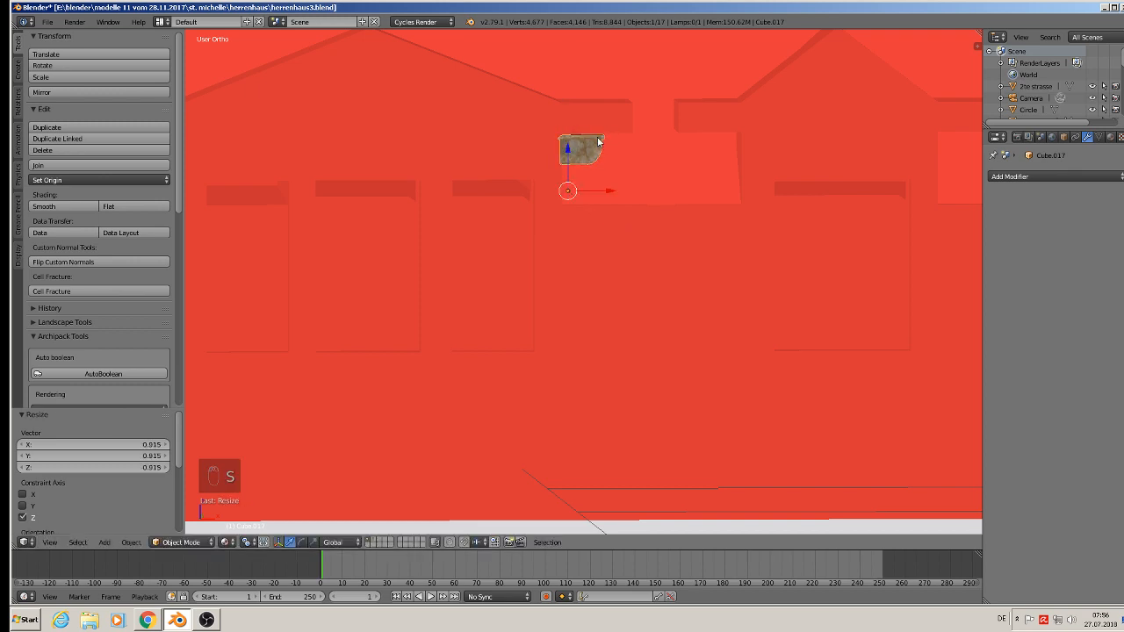
{"action": "key", "text": "g"}
{"action": "key", "text": "z"}
{"action": "left_click", "coordinate": [568, 148]}
- Apply the stone's scale, followed by its combined rotation and scale
{"action": "scroll", "coordinate": [567, 169], "scroll_direction": "down", "scroll_amount": 2}
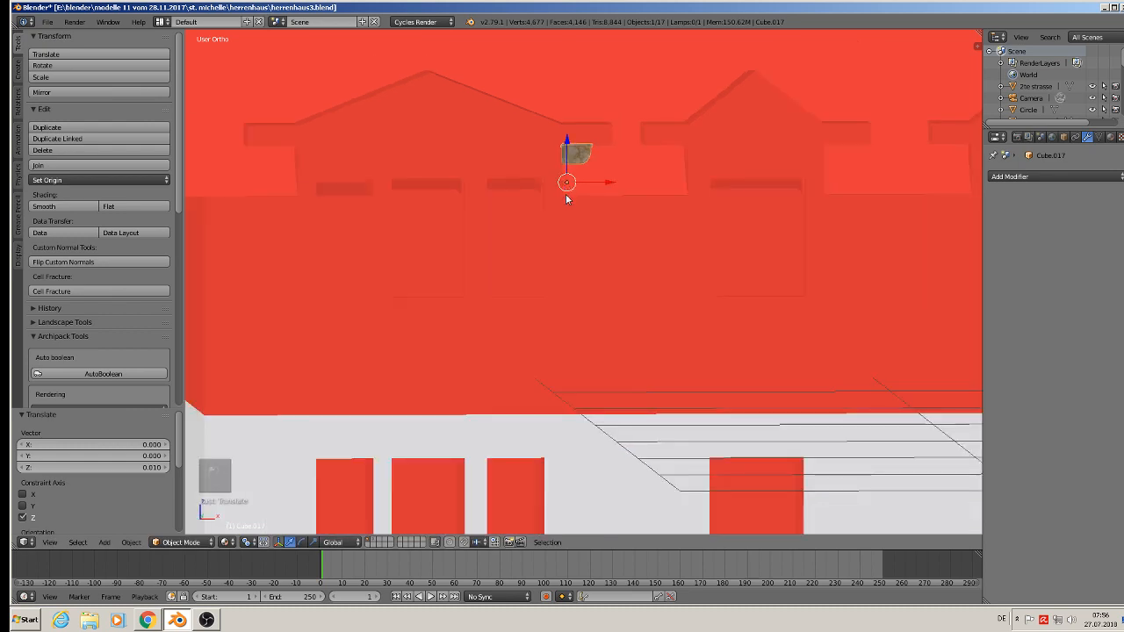
{"action": "middle_click_drag", "start_coordinate": [592, 219], "coordinate": [703, 247], "text": "shift"}
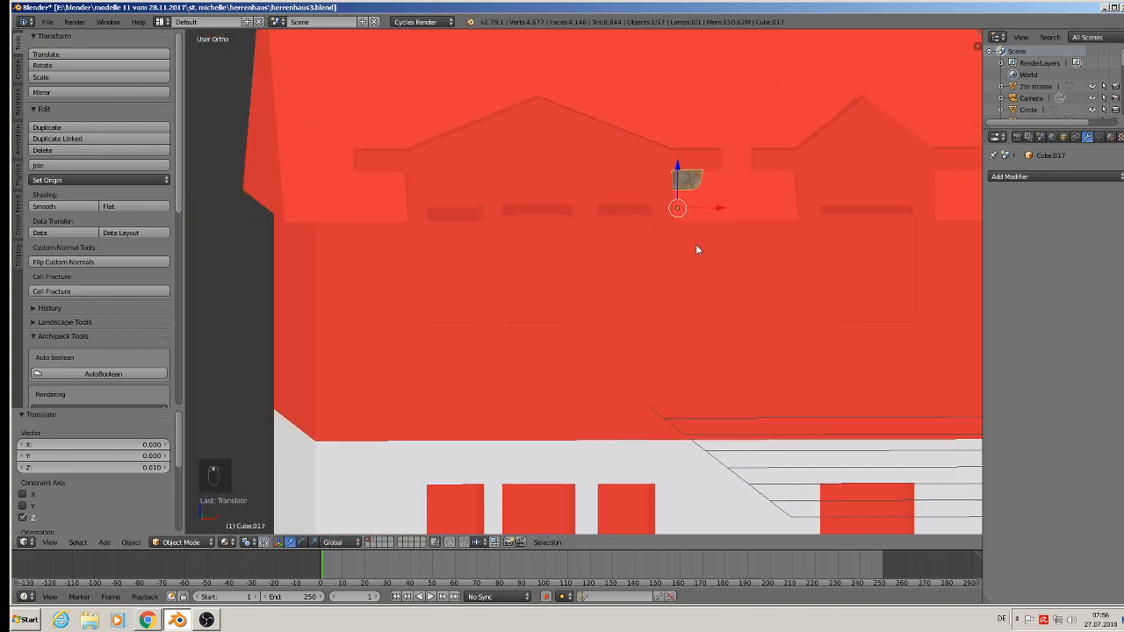
{"action": "left_click", "coordinate": [130, 541]}
{"action": "mouse_move", "coordinate": [165, 454]}
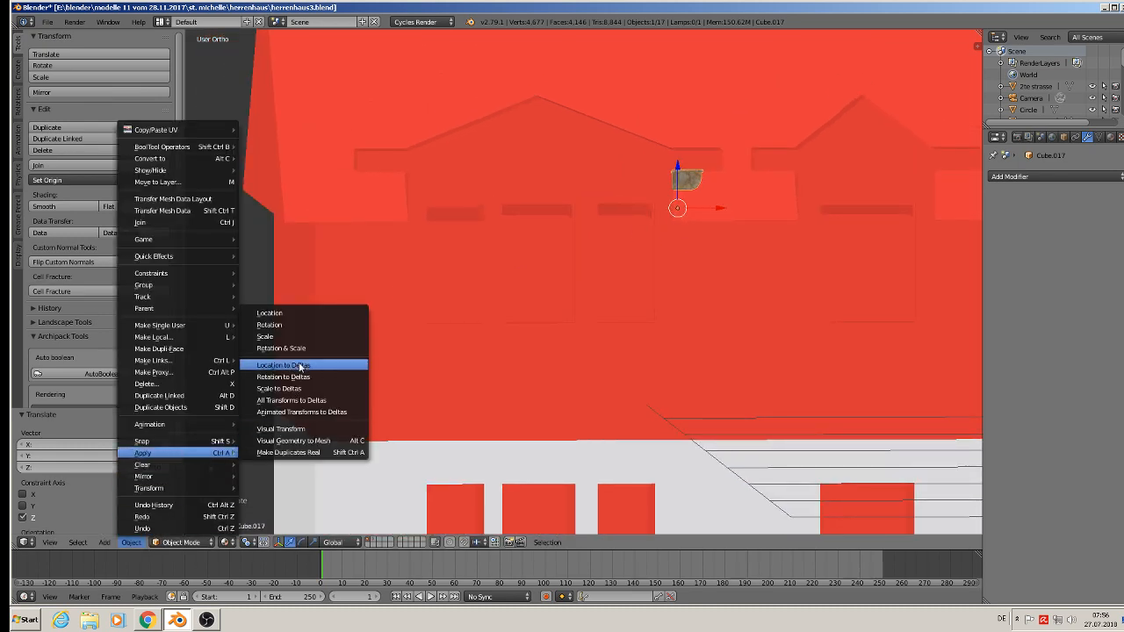
{"action": "left_click", "coordinate": [283, 337]}
{"action": "left_click", "coordinate": [131, 542]}
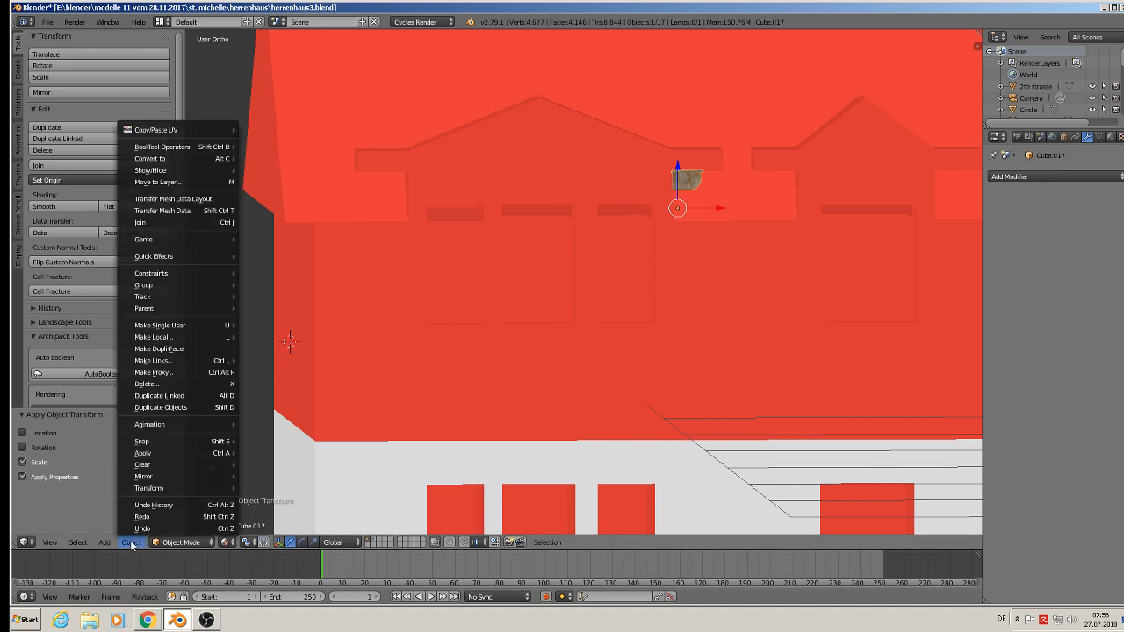
{"action": "mouse_move", "coordinate": [168, 453]}
{"action": "left_click", "coordinate": [297, 349]}
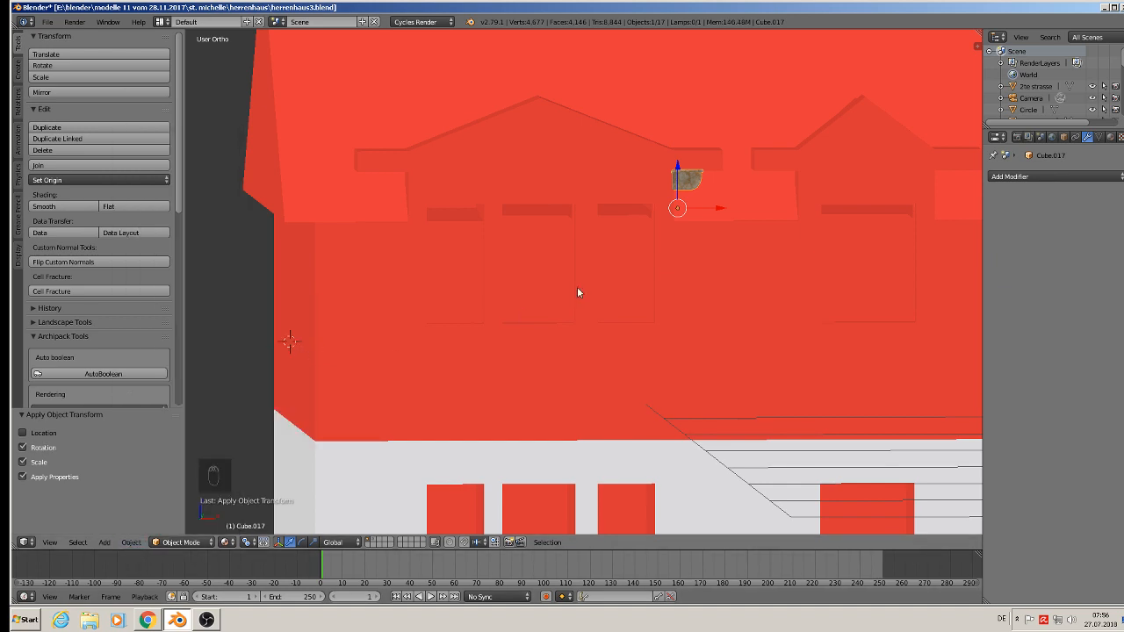
- Set the corbel's origin to its geometry and duplicate it along X beneath the right eaves of the first two small dormers
{"action": "left_click", "coordinate": [94, 179]}
{"action": "left_click", "coordinate": [117, 209]}
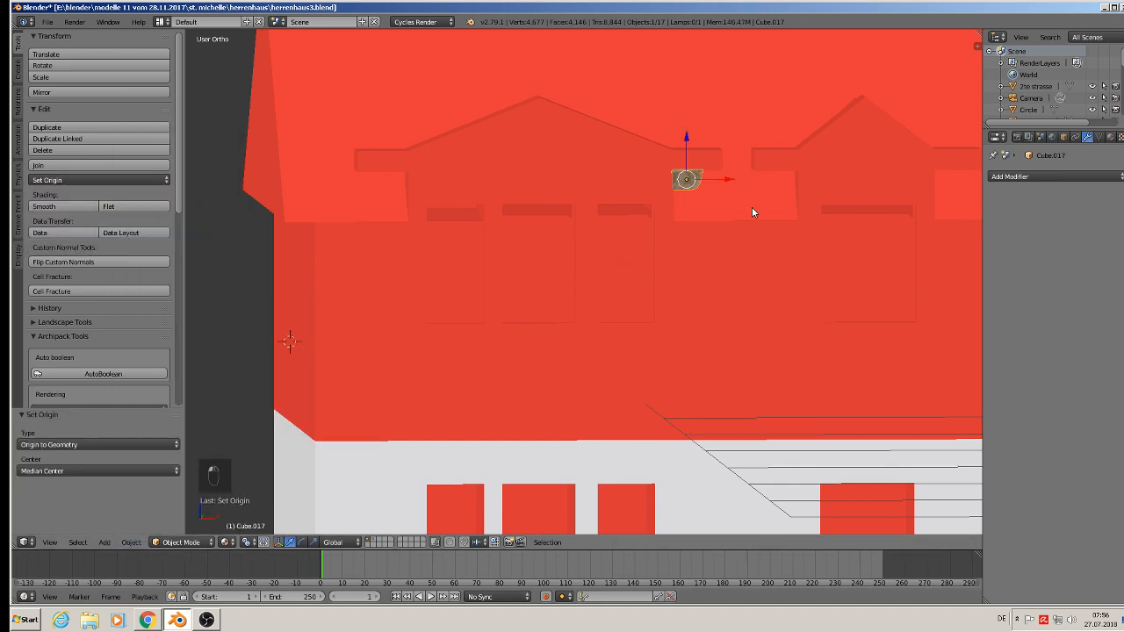
{"action": "scroll", "coordinate": [739, 246], "scroll_direction": "down", "scroll_amount": 3}
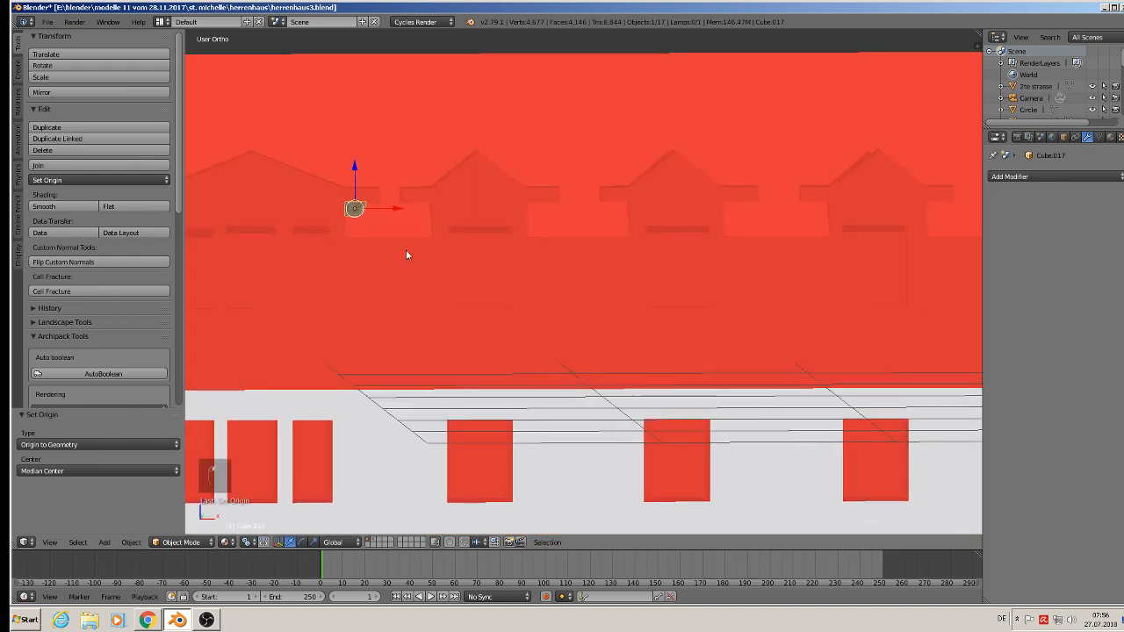
{"action": "key", "text": "shift+d"}
{"action": "key", "text": "x"}
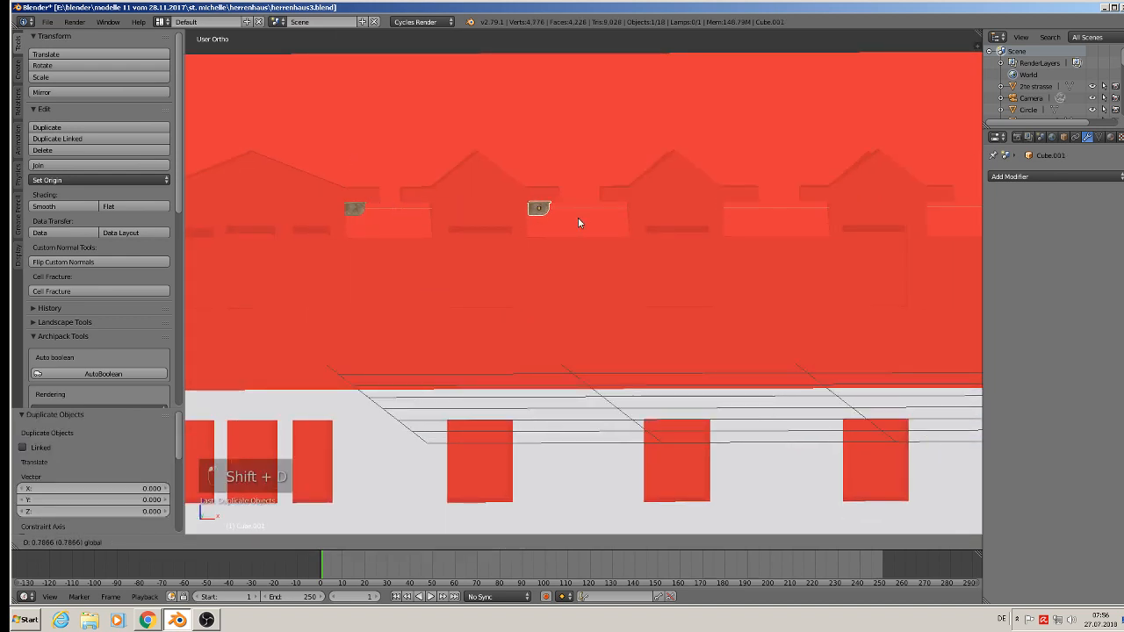
{"action": "left_click", "coordinate": [577, 219]}
{"action": "key", "text": "shift+d"}
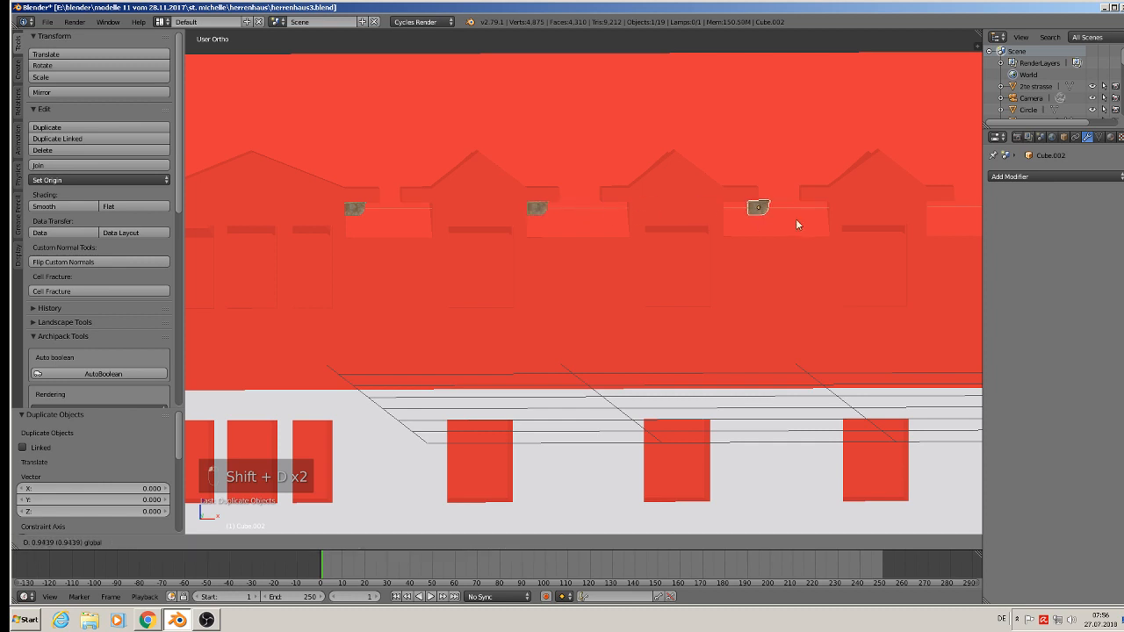
{"action": "left_click", "coordinate": [771, 224]}
{"action": "key", "text": "shift+d"}
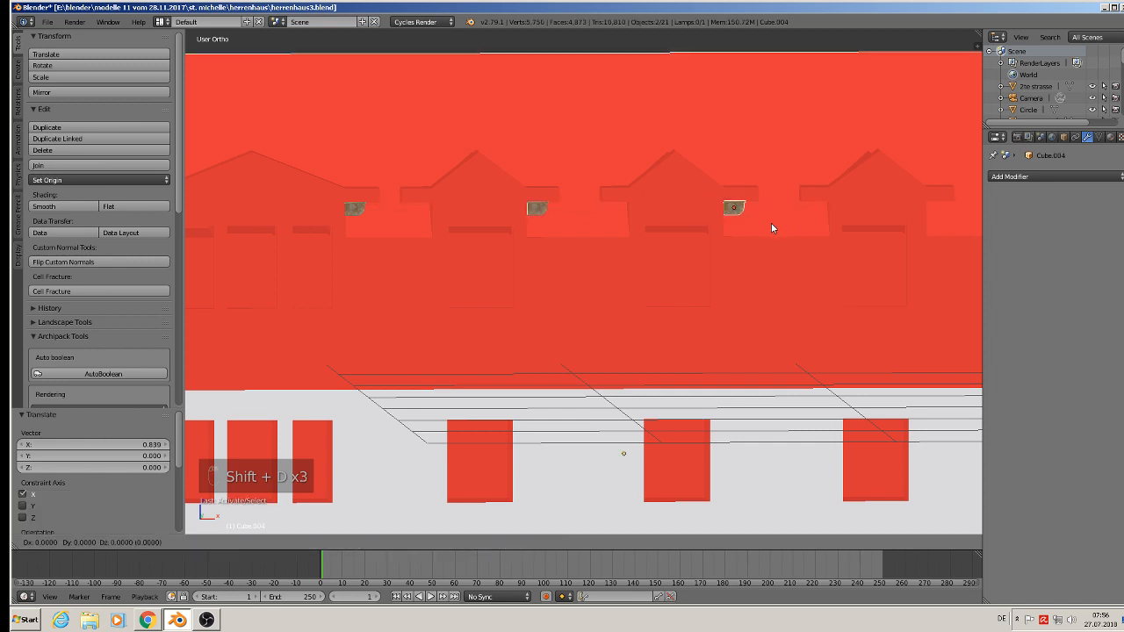
{"action": "right_click", "coordinate": [770, 220]}
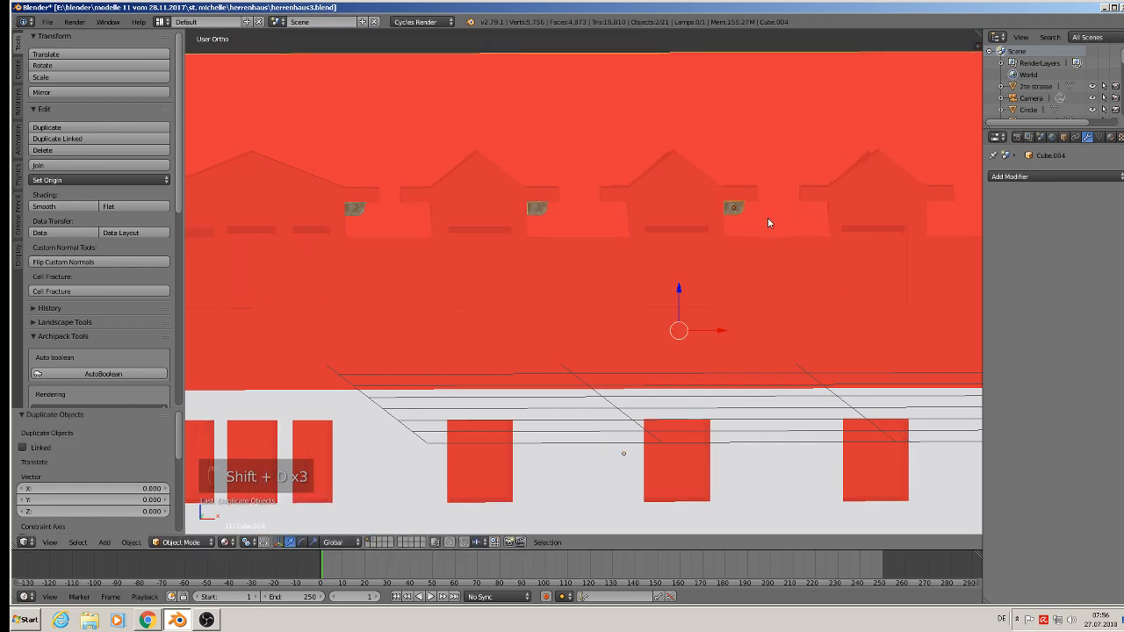
{"action": "key", "text": "x"}
{"action": "left_click", "coordinate": [760, 220]}
- Duplicate the second small dormer's corbel about 0.861 along X to sit beneath the third small dormer's right eaves
{"action": "right_click", "coordinate": [736, 208]}
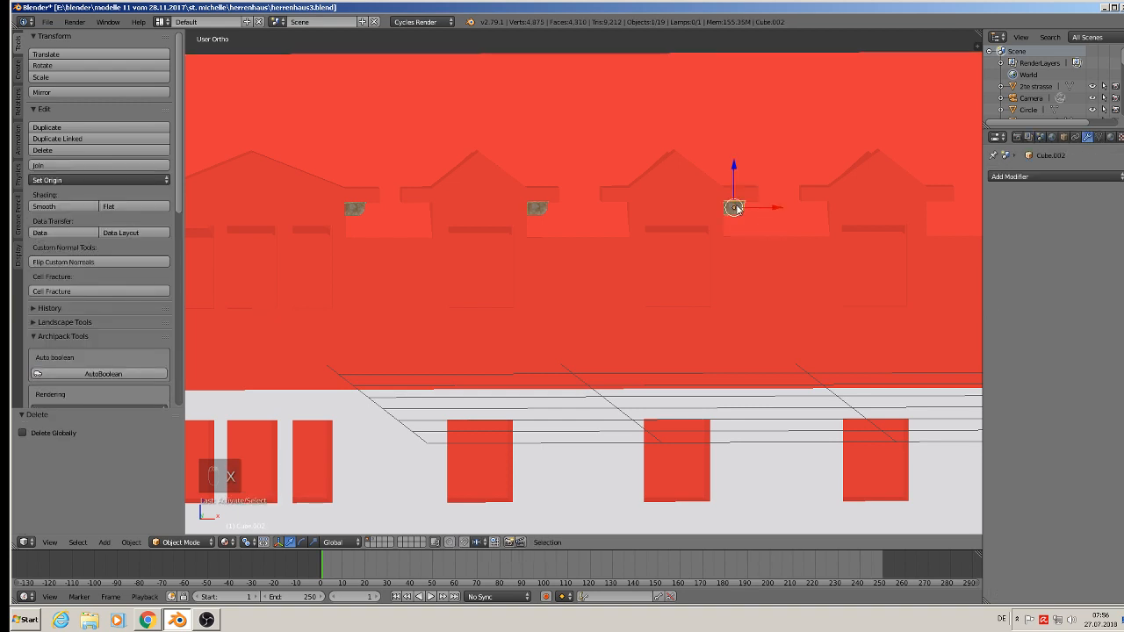
{"action": "key", "text": "shift+d"}
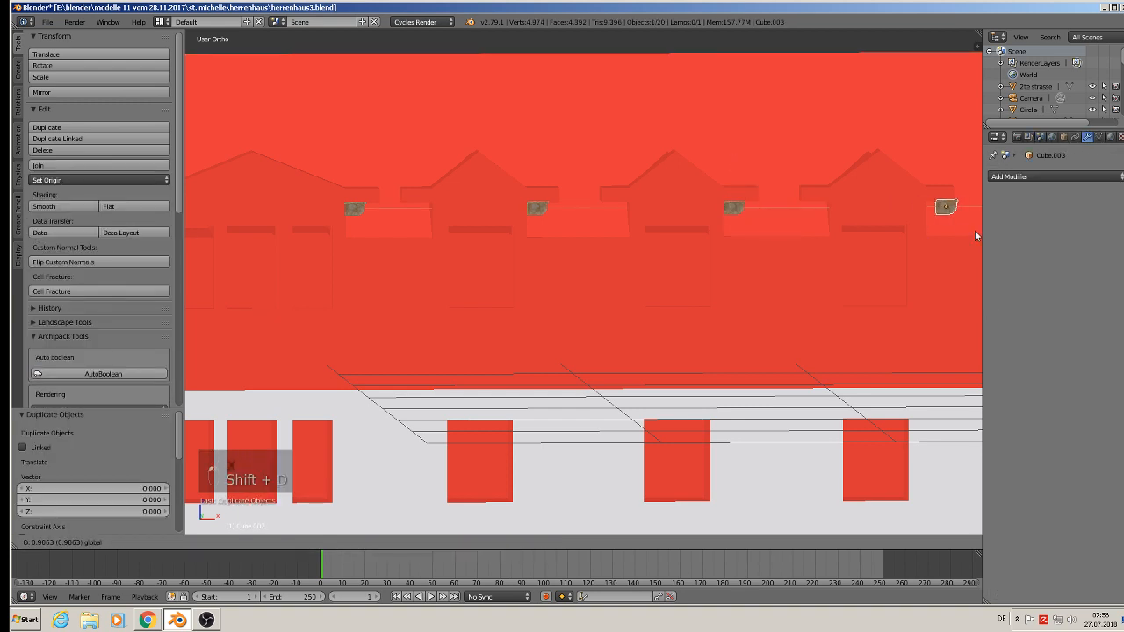
{"action": "left_click", "coordinate": [965, 231]}
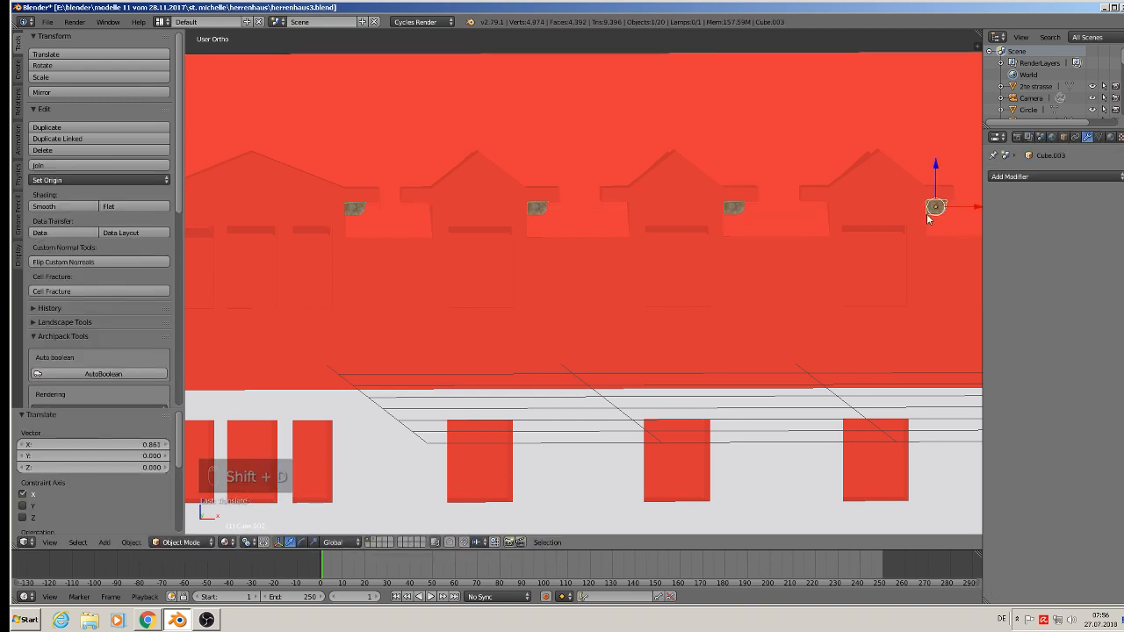
- Duplicate the corbel about -0.554 along X, rotate it 180° around Z and shift it along X beneath the third small dormer's left eaves
{"action": "key", "text": "shift+d"}
{"action": "left_click", "coordinate": [826, 220]}
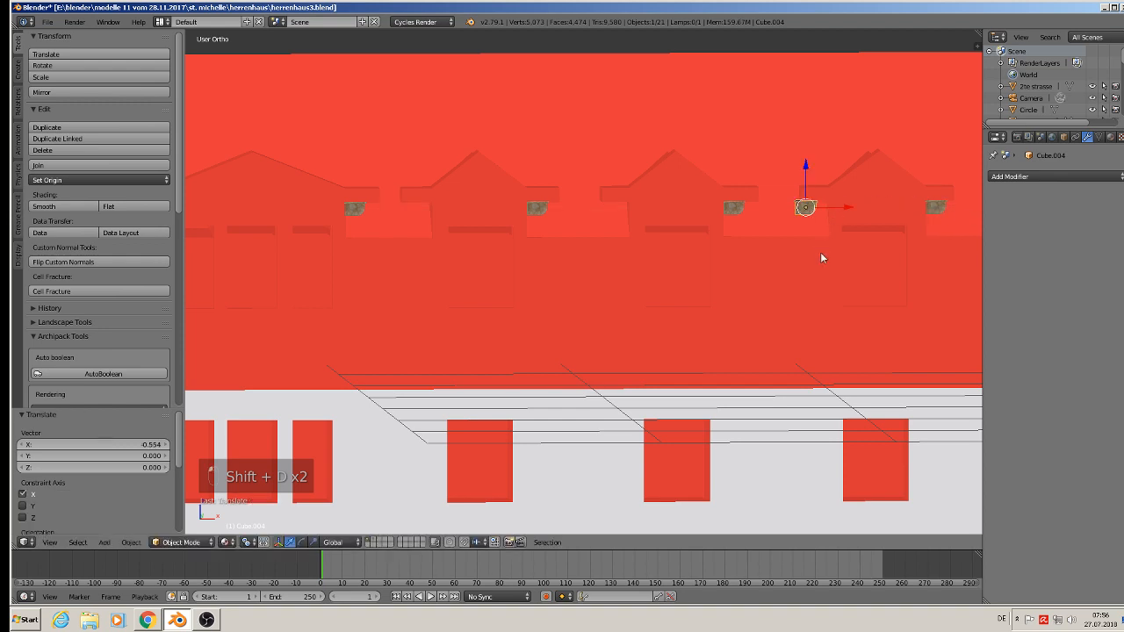
{"action": "type", "text": "r80"}
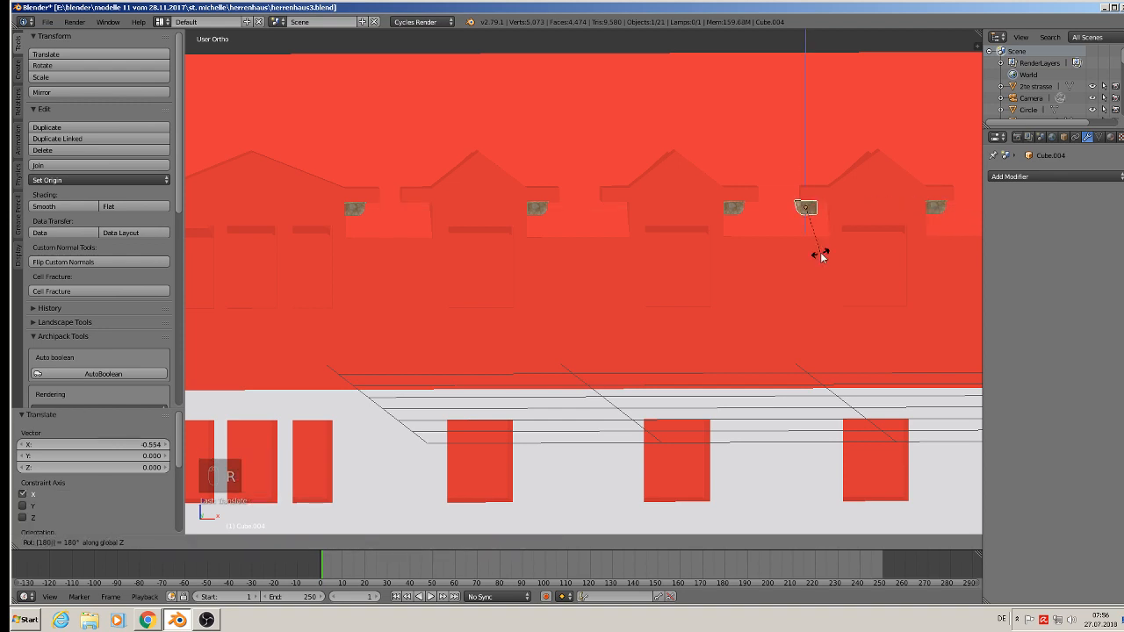
{"action": "left_click", "coordinate": [821, 256]}
{"action": "key", "text": "g"}
{"action": "key", "text": "x"}
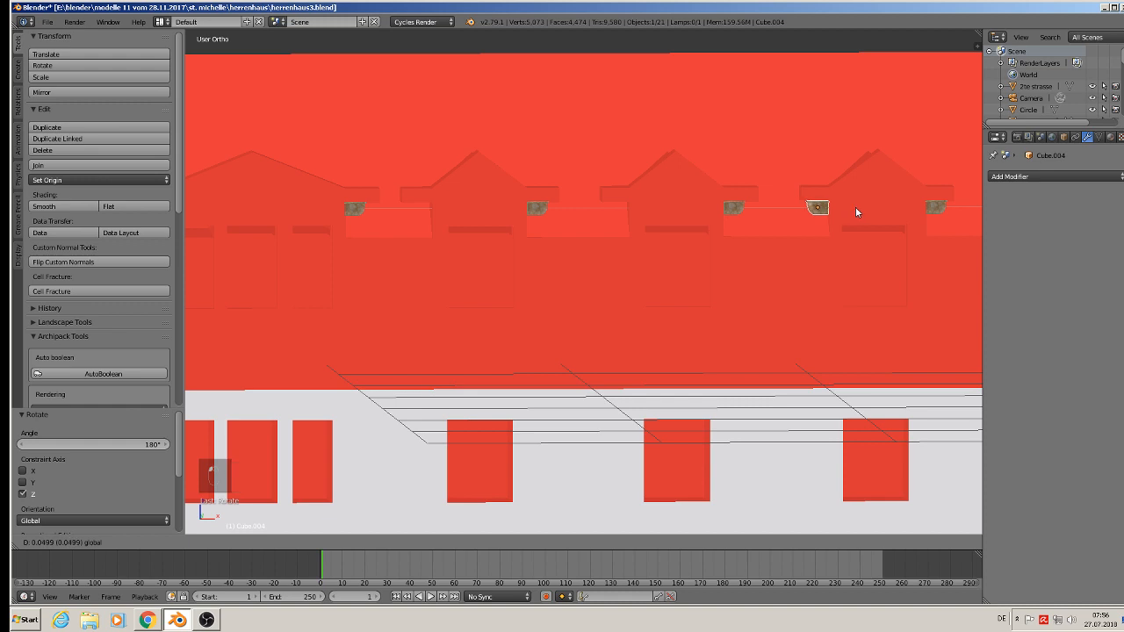
{"action": "left_click", "coordinate": [857, 207]}
- Duplicate the rotated corbel along X beneath the left eaves of the second and first small dormers, the last copy by about -0.842
{"action": "key", "text": "shift+d"}
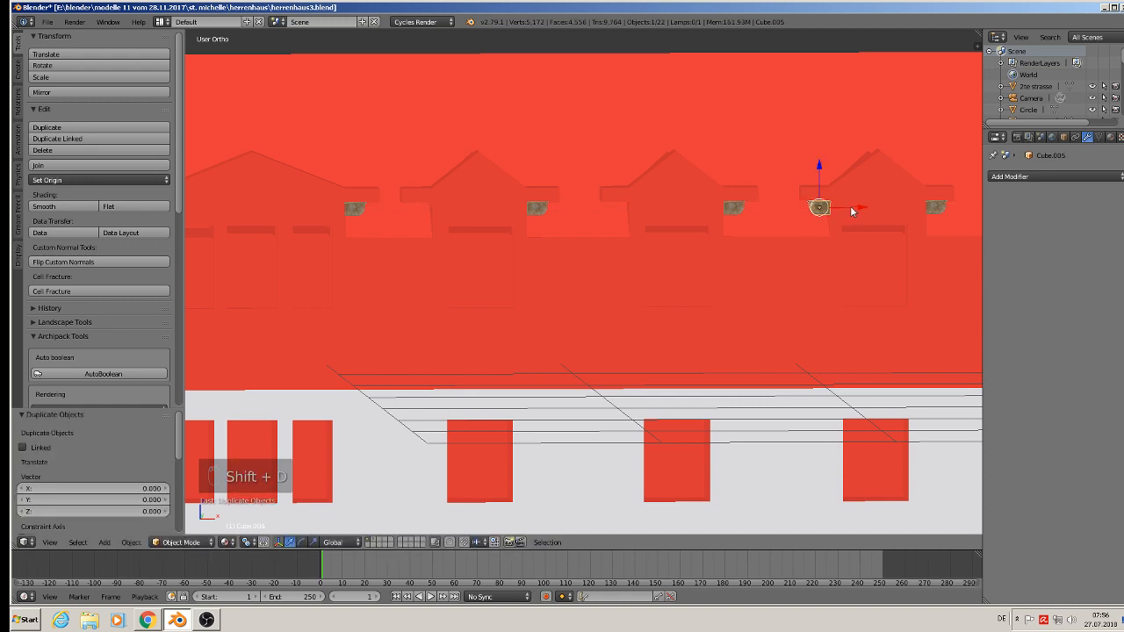
{"action": "left_click", "coordinate": [654, 210]}
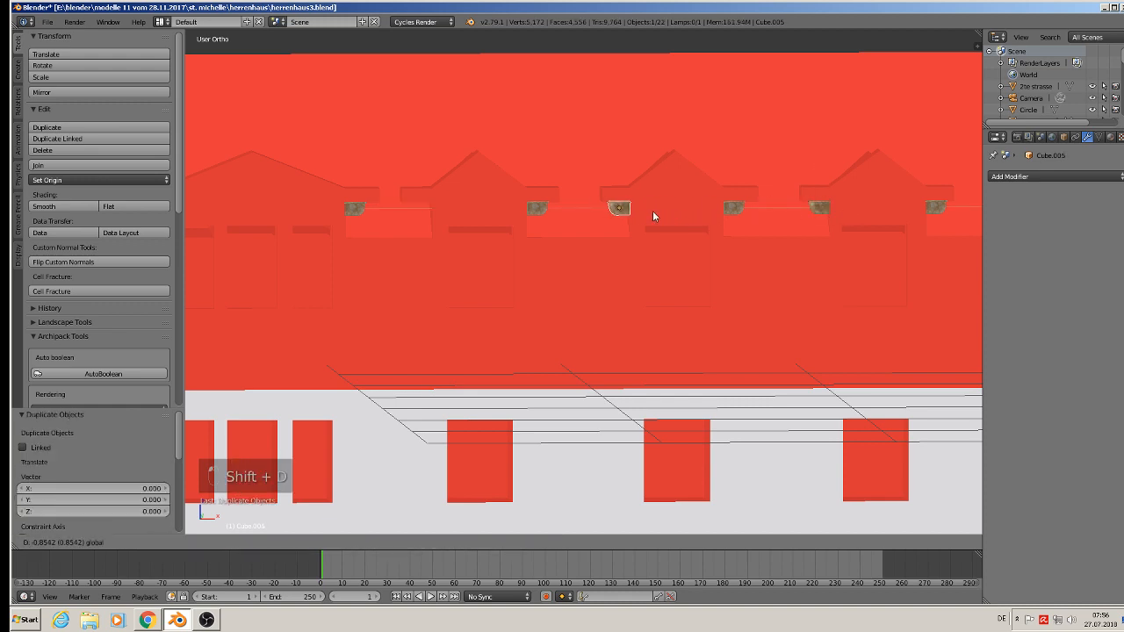
{"action": "key", "text": "shift+d"}
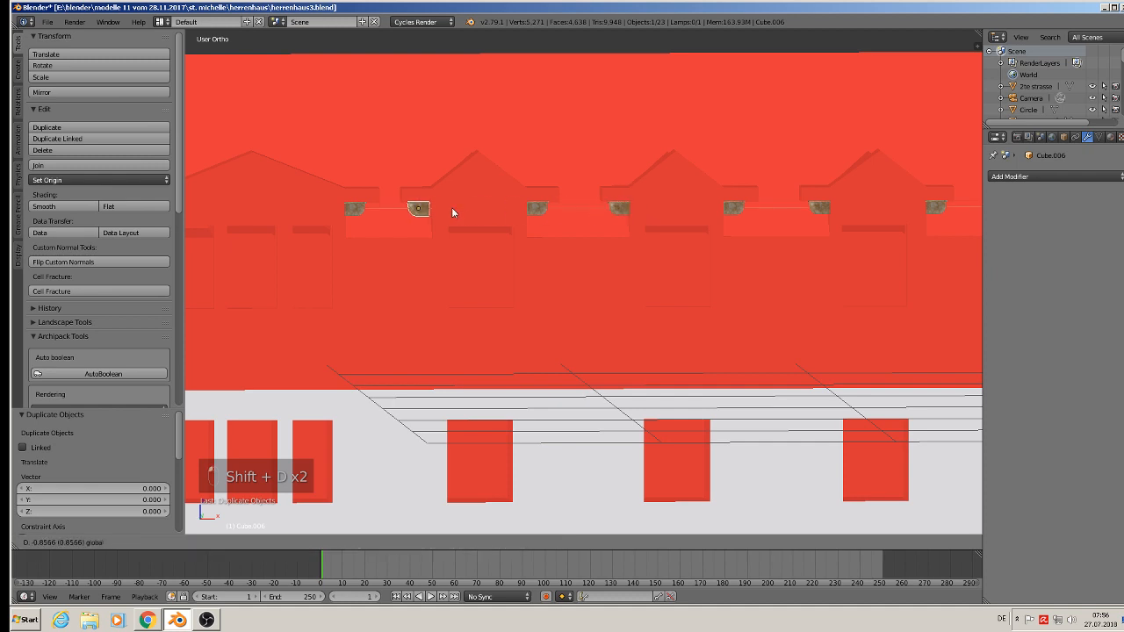
{"action": "left_click", "coordinate": [455, 209]}
{"action": "middle_click_drag", "start_coordinate": [523, 218], "coordinate": [786, 227], "text": "shift"}
{"action": "key", "text": "d"}
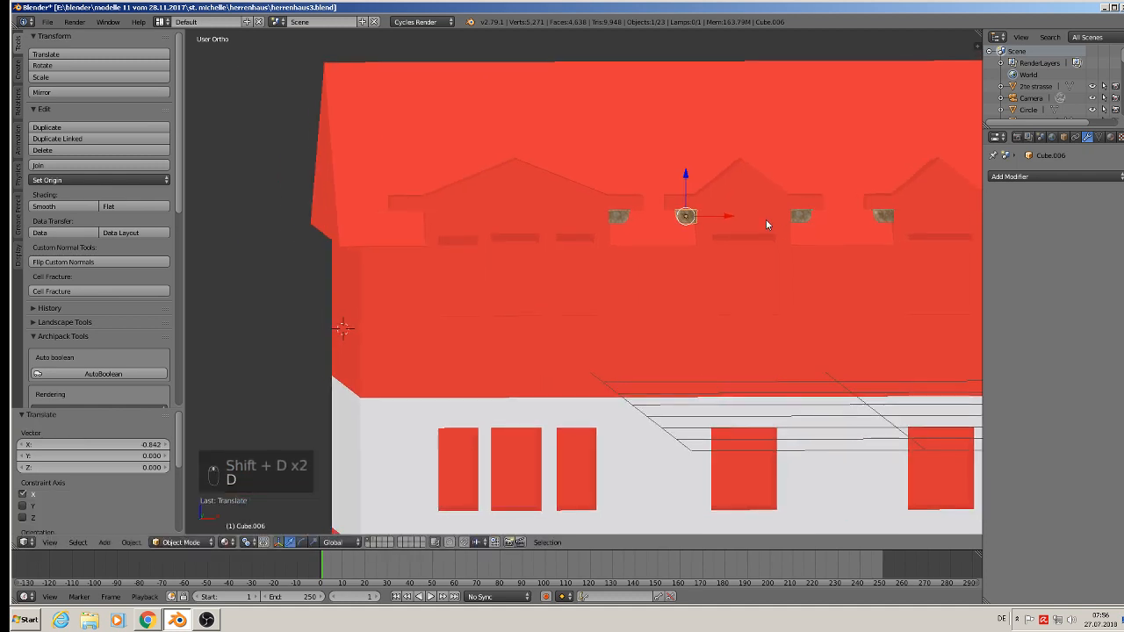
{"action": "left_click_drag", "start_coordinate": [719, 215], "coordinate": [698, 212]}
{"action": "key", "text": "ctrl+z"}
- Duplicate the rotated corbel about -1.157 along X beneath the large dormer's left eaves and deselect everything
{"action": "key", "text": "shift+d"}
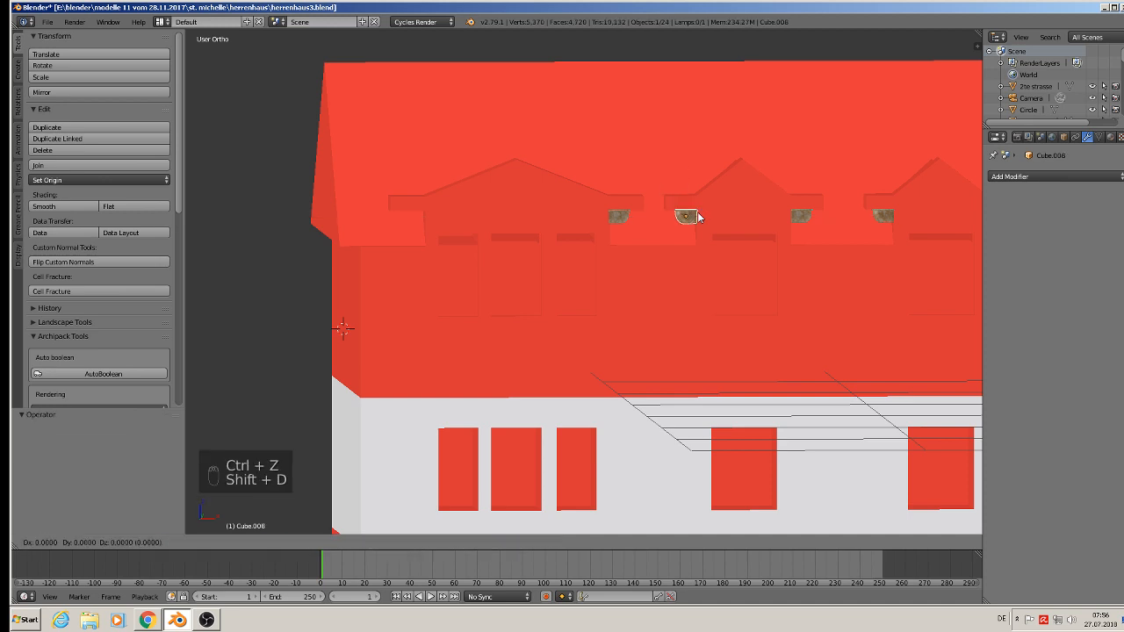
{"action": "key", "text": "x"}
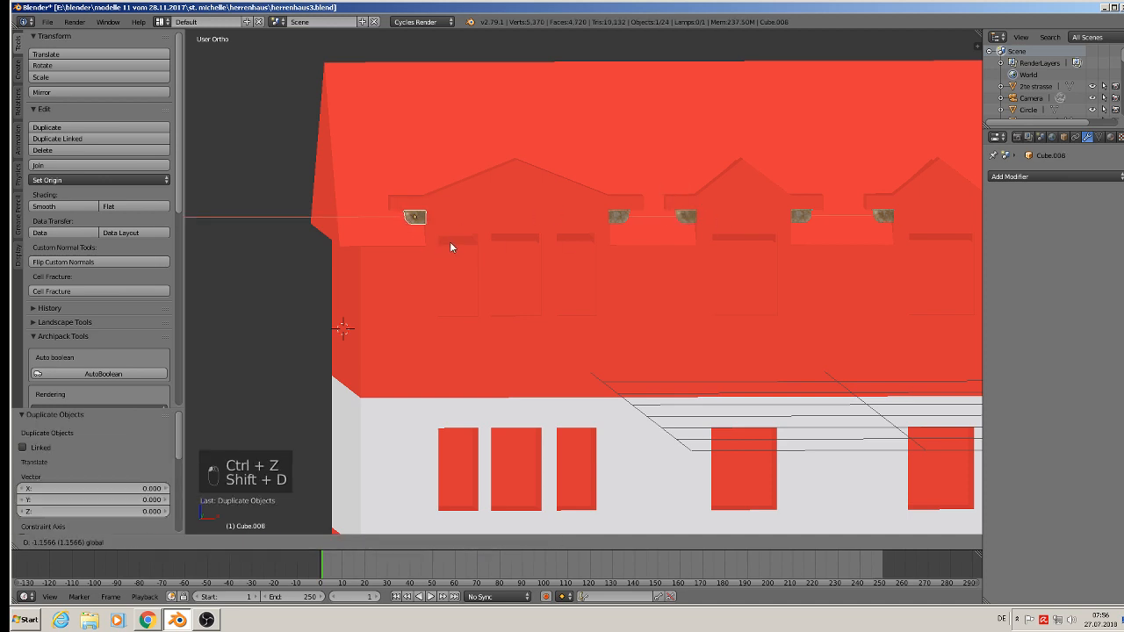
{"action": "left_click", "coordinate": [450, 242]}
{"action": "key", "text": "a"}
- Save the manor house model as a new file version named herrenhaus4.blend
{"action": "middle_click_drag", "start_coordinate": [450, 244], "coordinate": [494, 270]}
{"action": "scroll", "coordinate": [496, 270], "scroll_direction": "down", "scroll_amount": 2}
{"action": "scroll", "coordinate": [591, 313], "scroll_direction": "down", "scroll_amount": 2}
{"action": "middle_click_drag", "start_coordinate": [615, 323], "coordinate": [551, 275]}
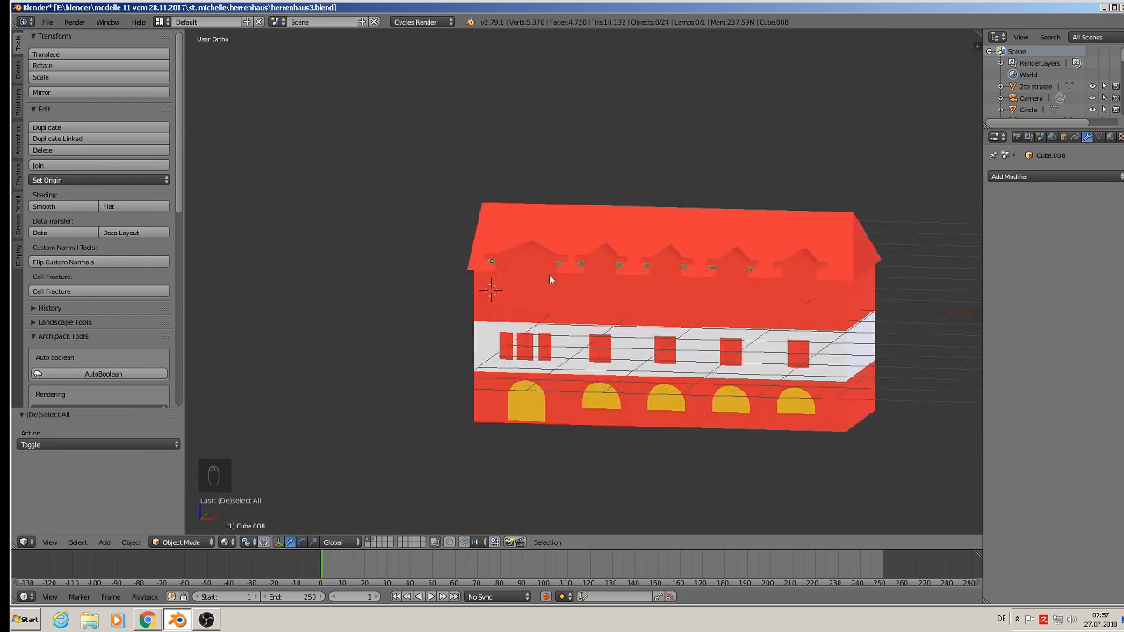
{"action": "left_click", "coordinate": [47, 21]}
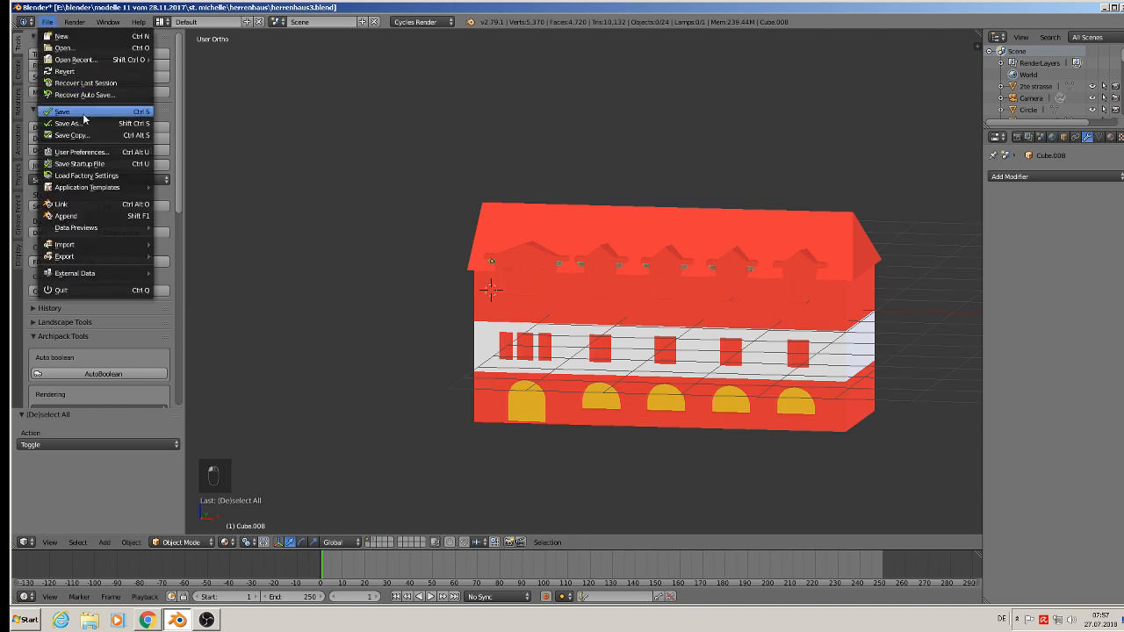
{"action": "left_click", "coordinate": [48, 21]}
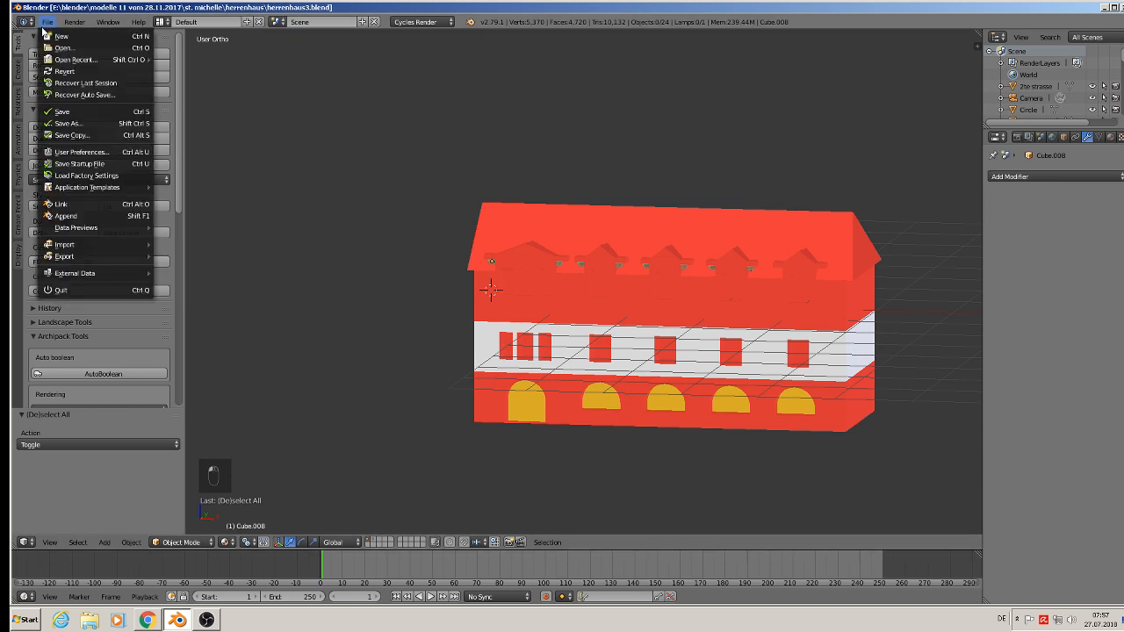
{"action": "left_click", "coordinate": [53, 132]}
{"action": "double_click", "coordinate": [202, 65]}
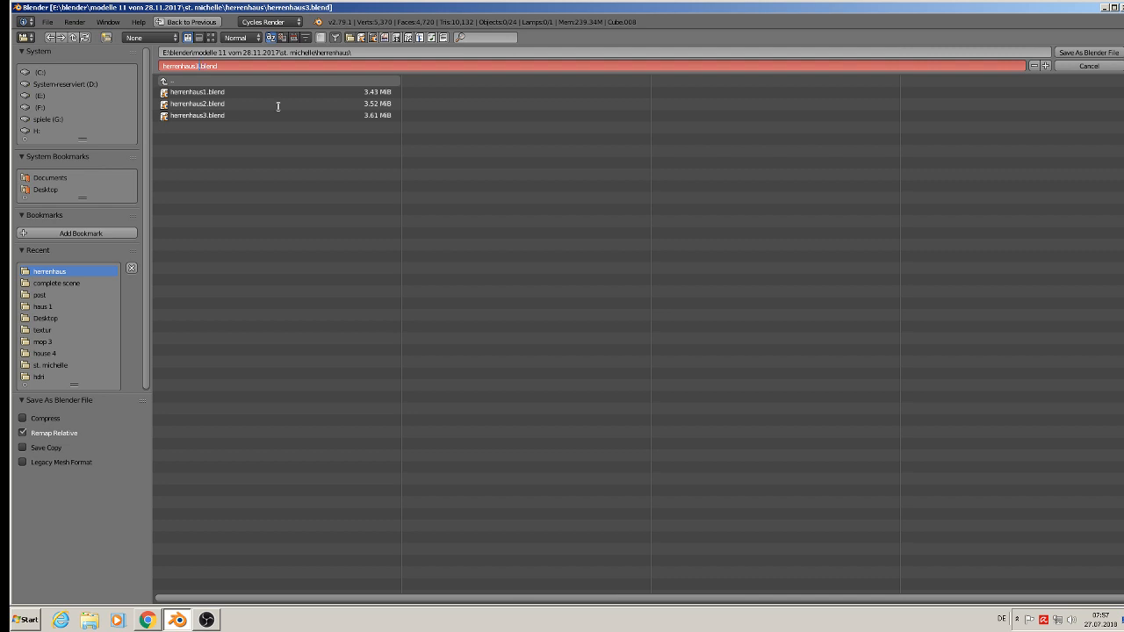
{"action": "left_click", "coordinate": [1100, 54]}
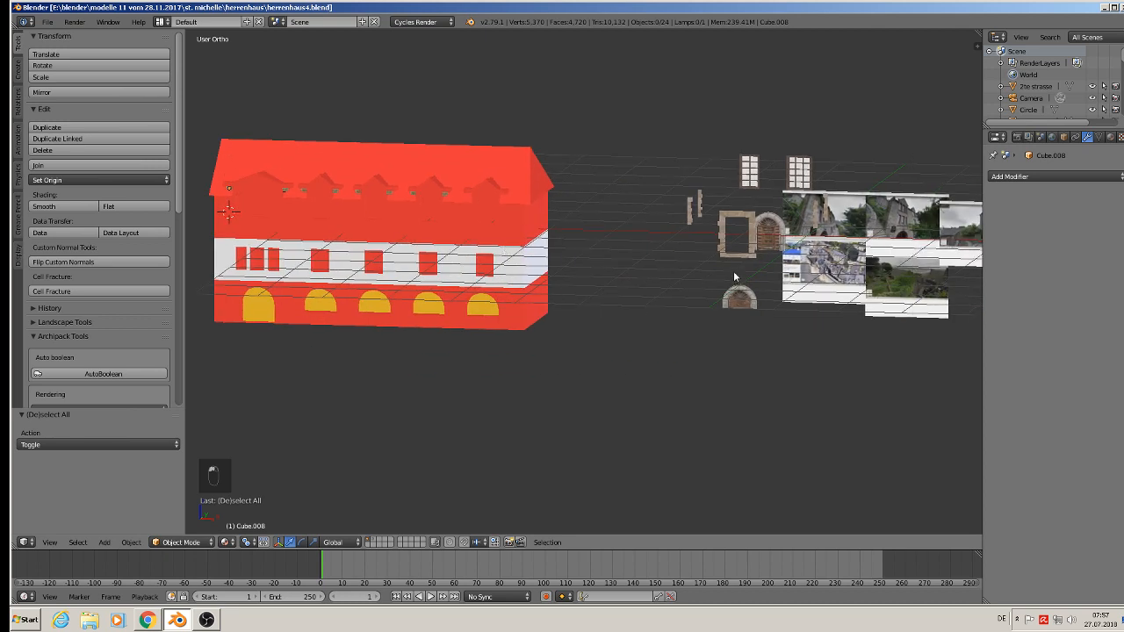
- Examine the reference photos of the stone house's facade and dormers in front view
{"action": "scroll", "coordinate": [841, 241], "scroll_direction": "up", "scroll_amount": 1}
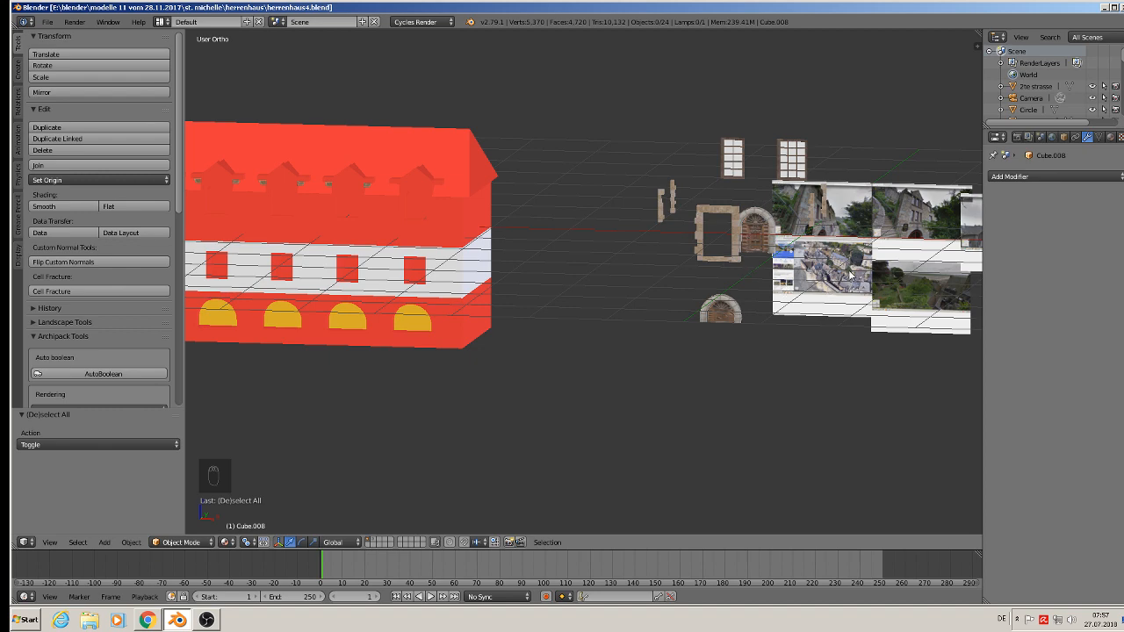
{"action": "scroll", "coordinate": [885, 262], "scroll_direction": "up", "scroll_amount": 3}
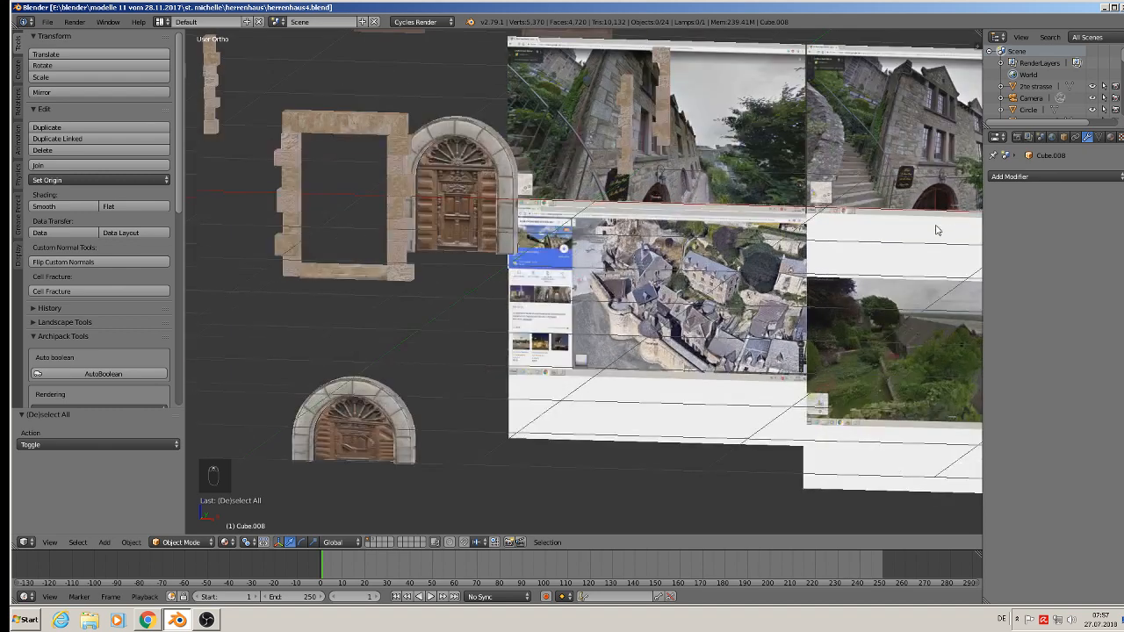
{"action": "key", "text": "KP_1"}
{"action": "scroll", "coordinate": [663, 274], "scroll_direction": "up", "scroll_amount": 2}
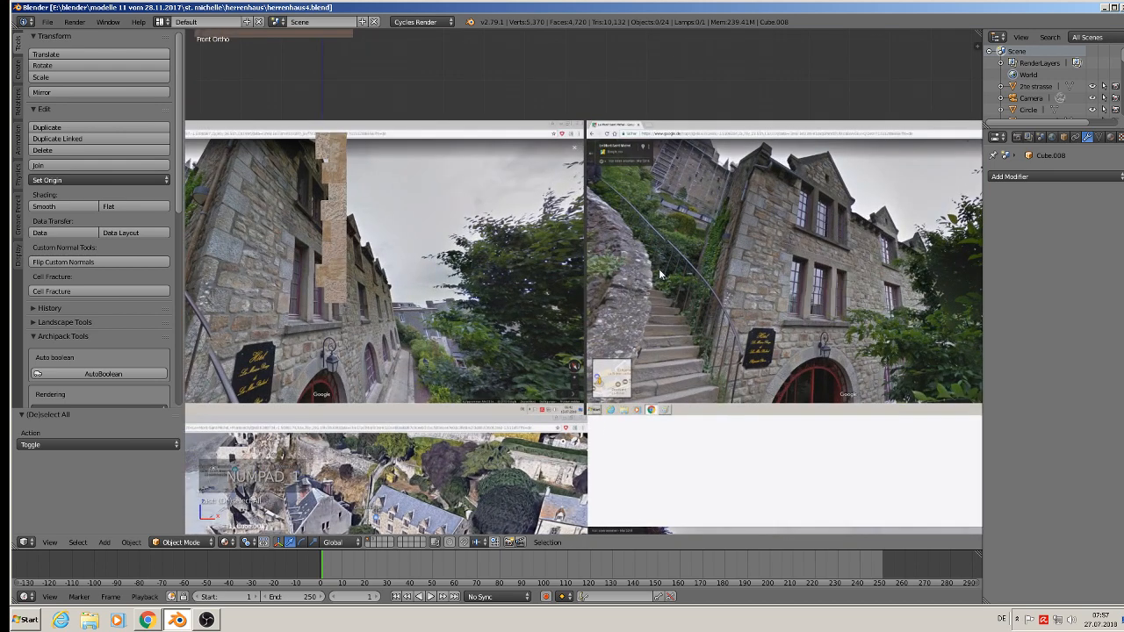